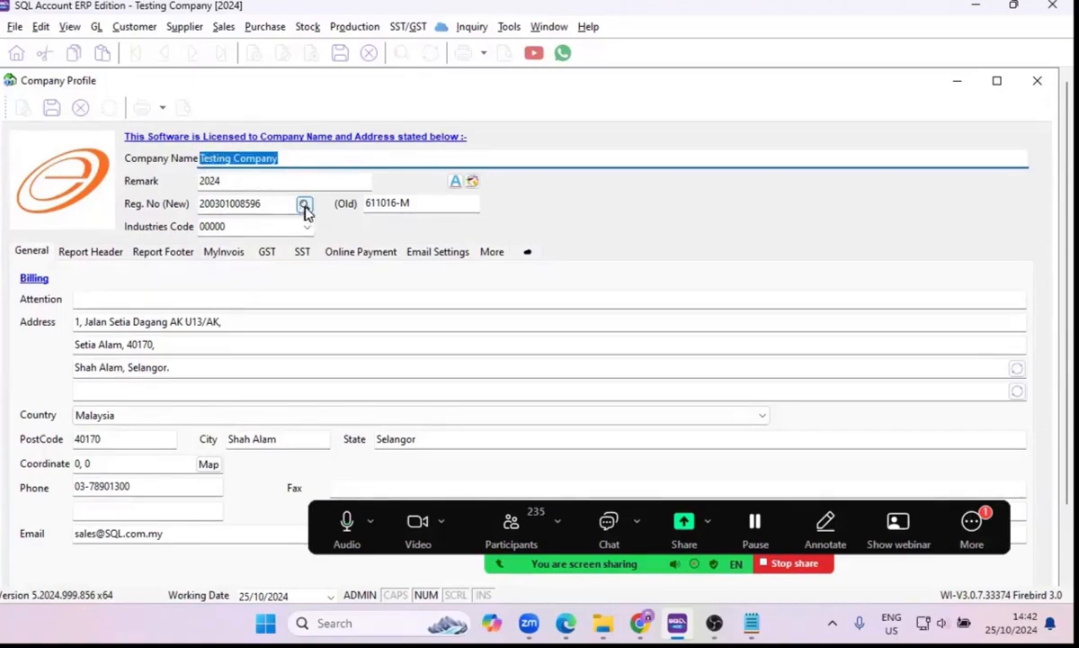
Look up the company's new business registration number and dismiss the lookup without applying a match.
click(305, 206)
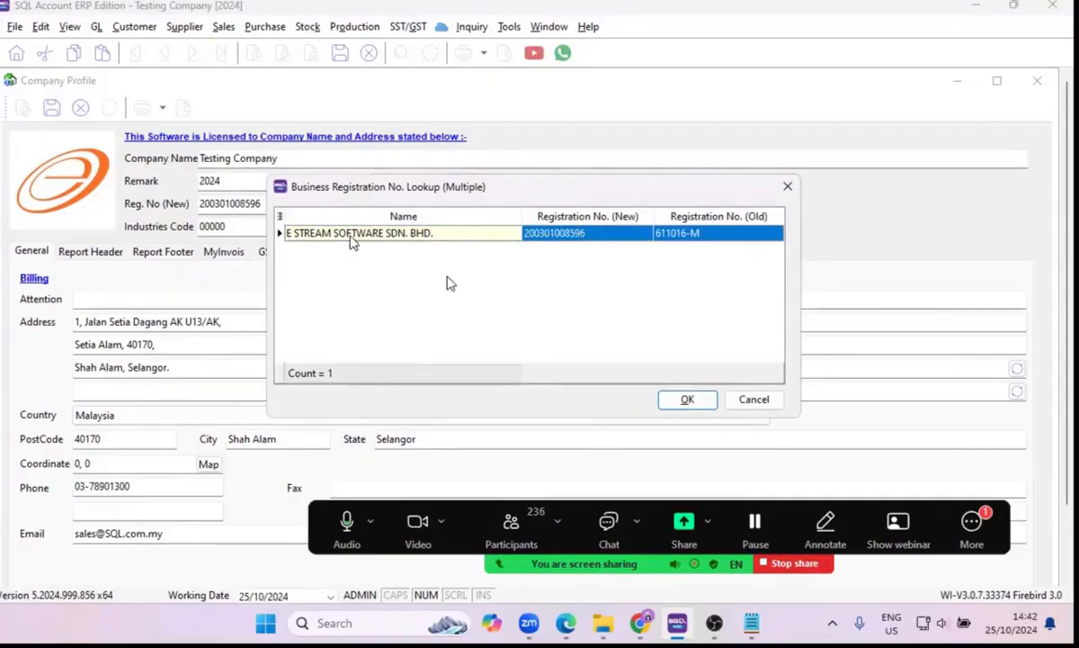
click(755, 400)
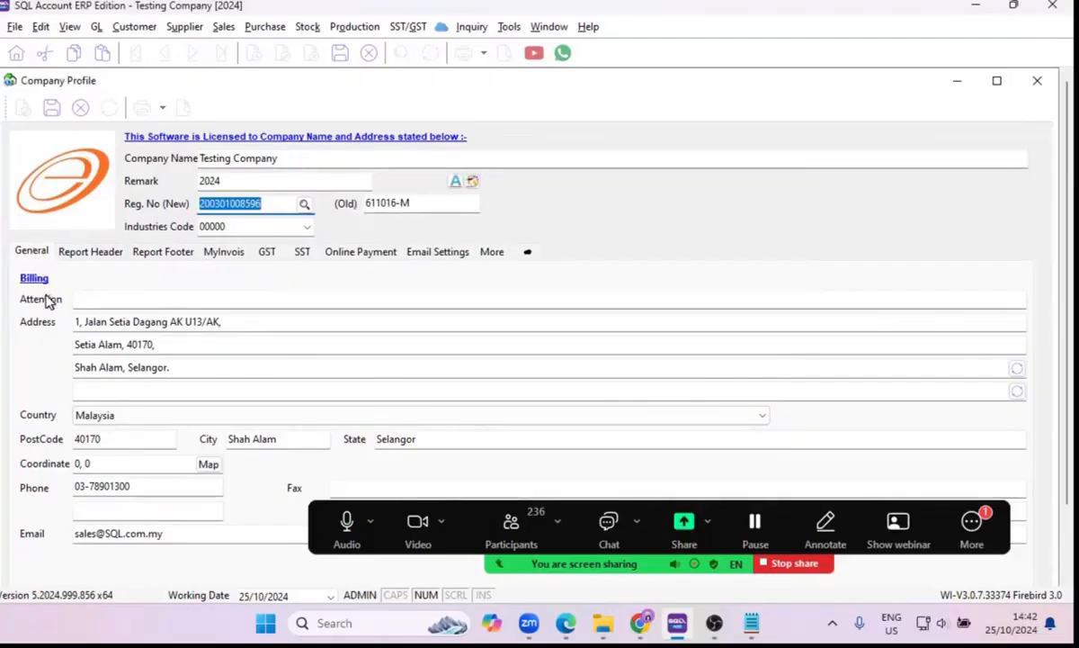
Review the billing attention, address and country fields, and check the SST and report header details of the company profile.
click(108, 301)
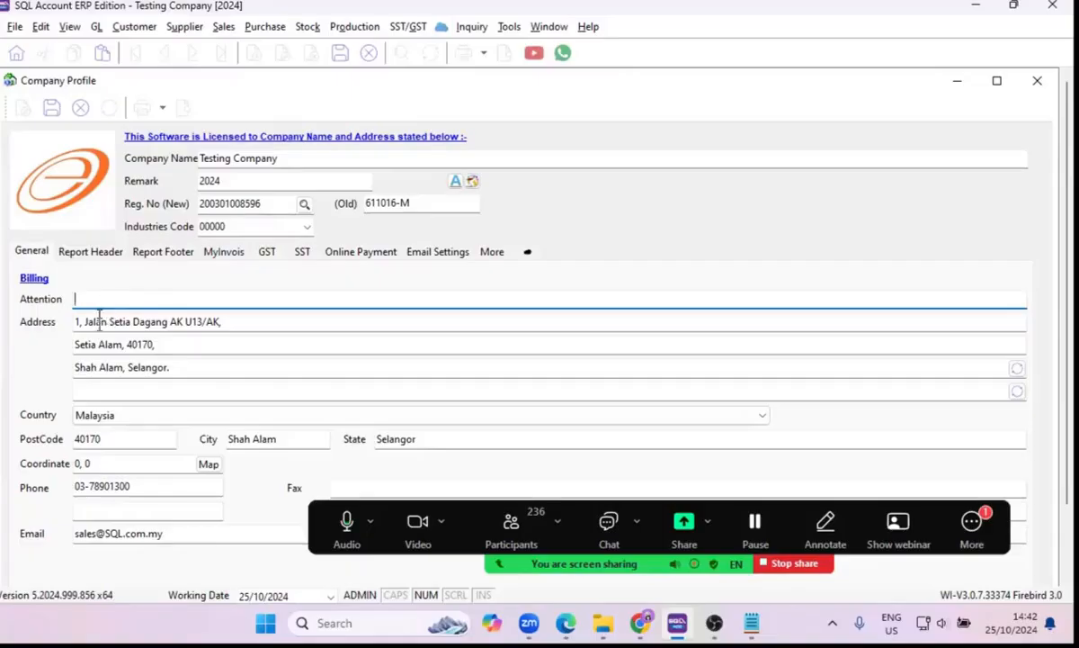
click(96, 325)
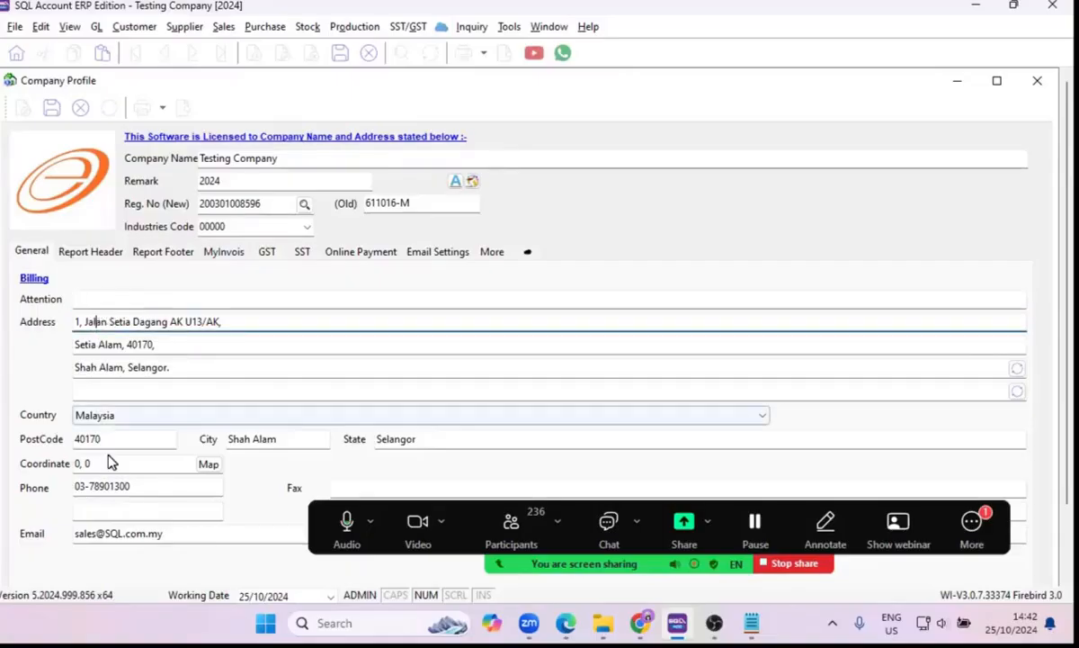
click(117, 420)
click(36, 434)
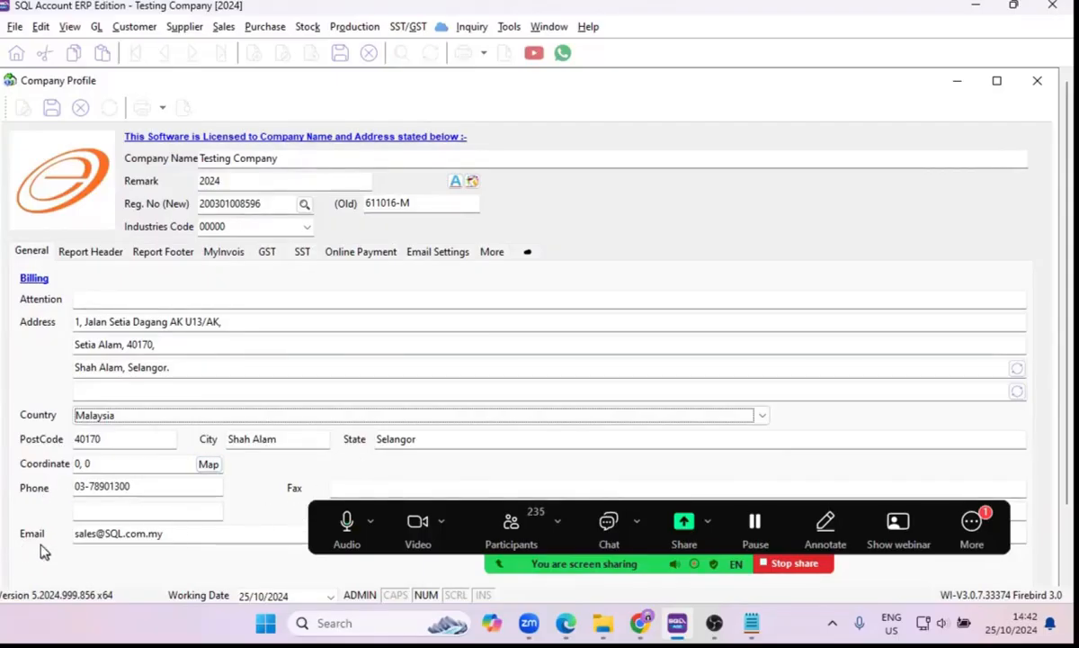
click(94, 419)
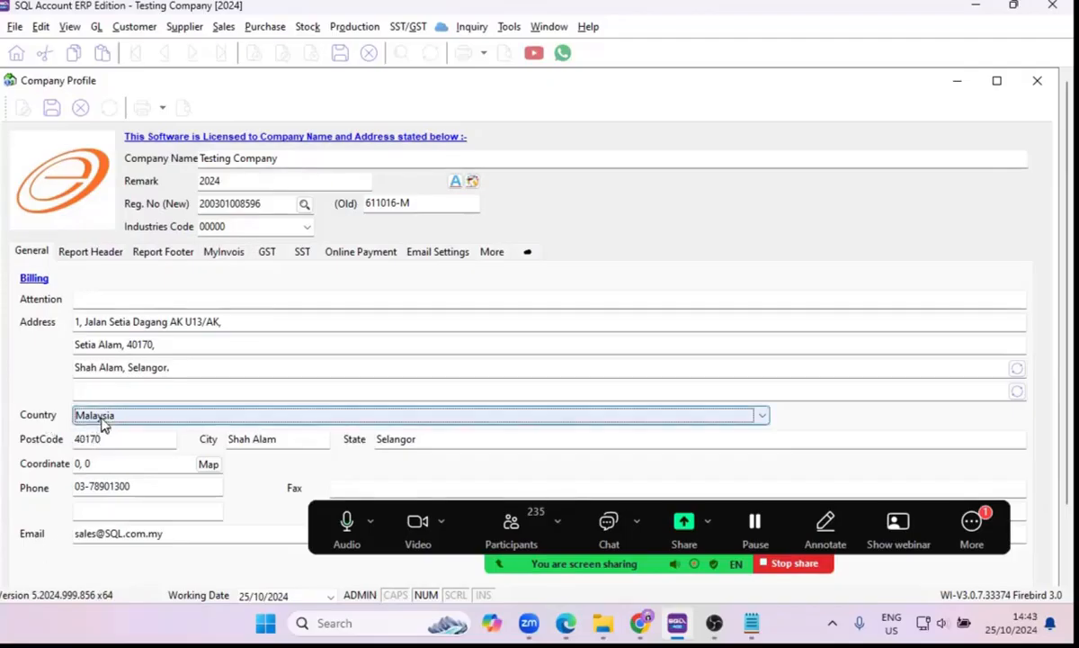
click(100, 420)
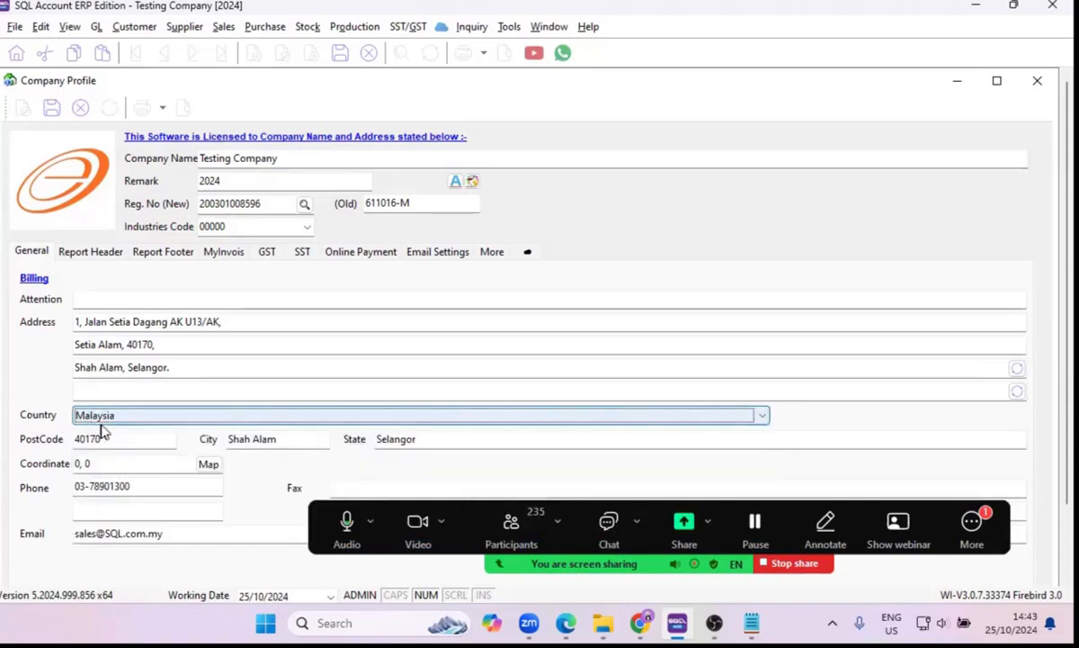
click(102, 420)
click(49, 414)
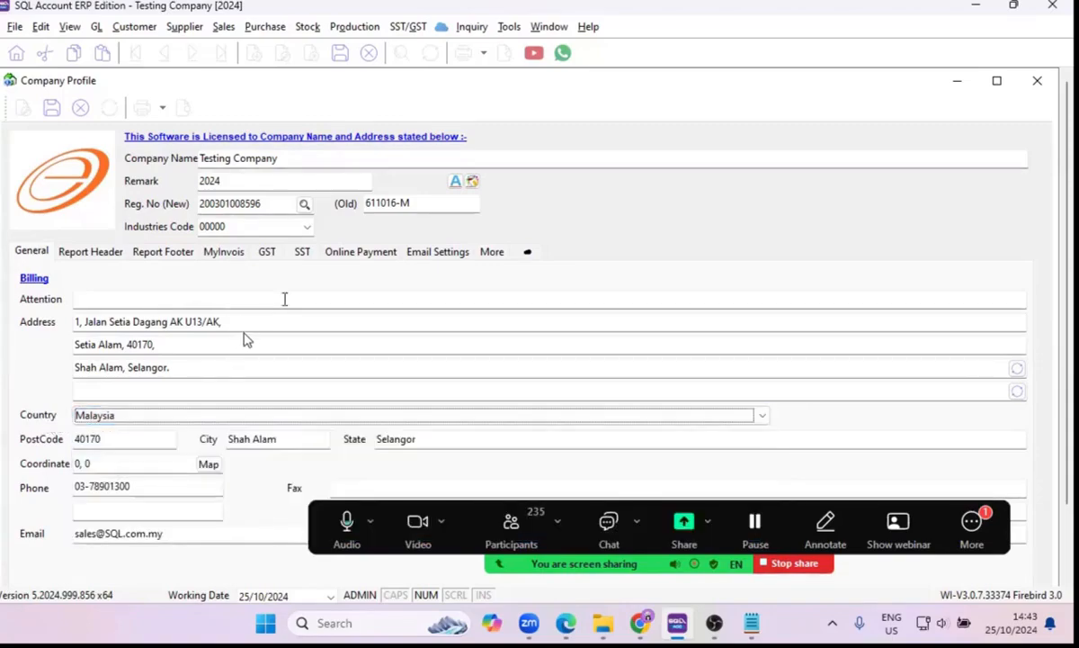
click(300, 257)
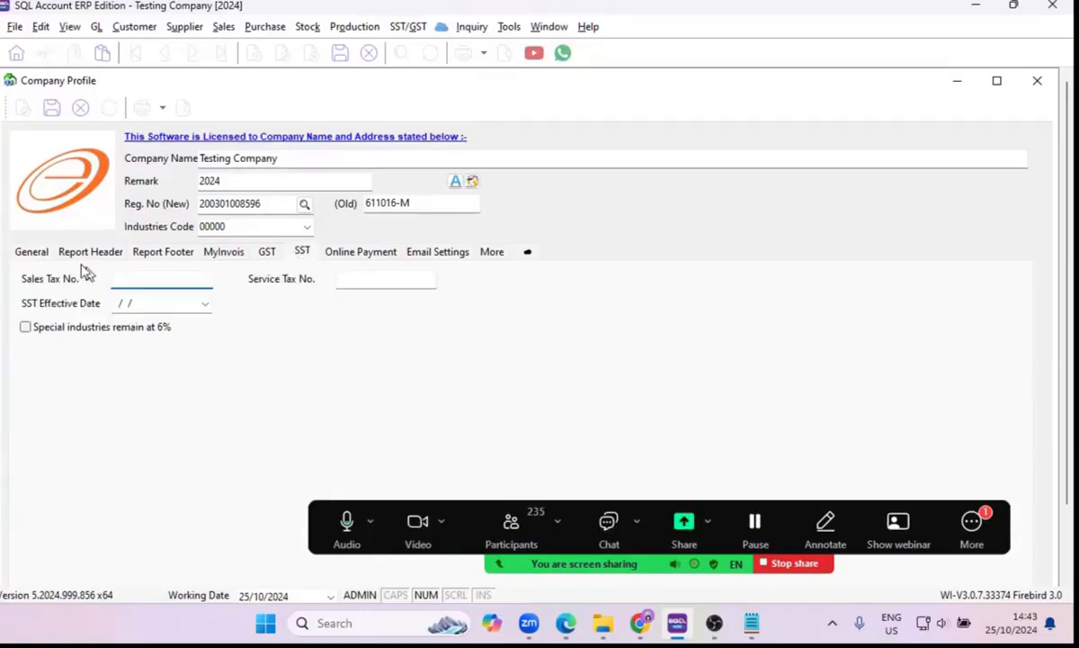
click(31, 254)
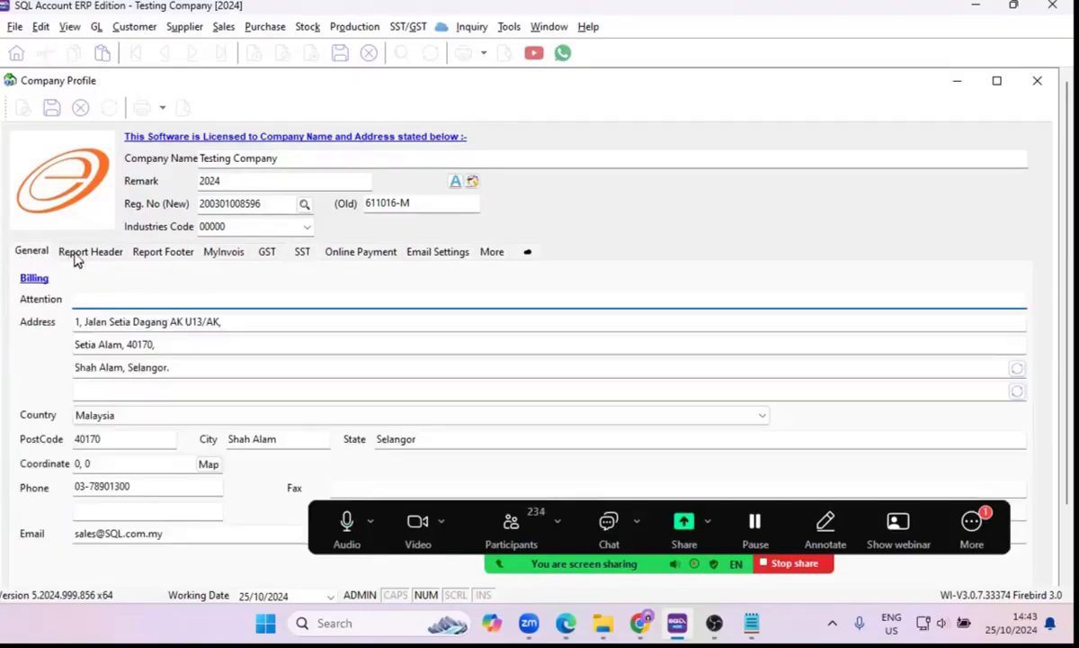
click(76, 256)
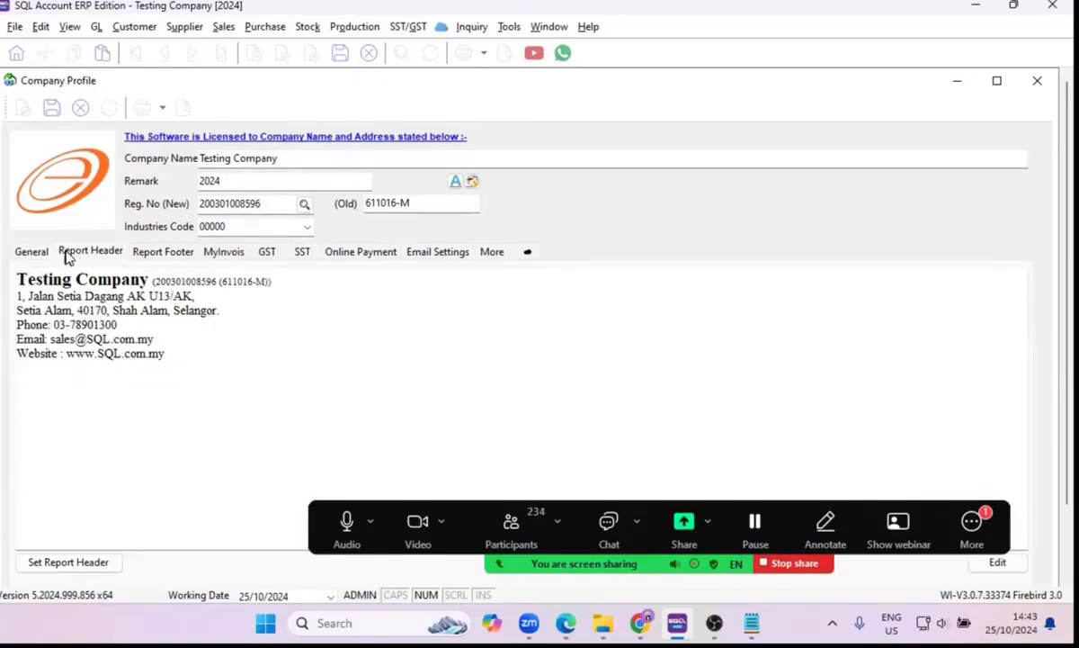
click(36, 258)
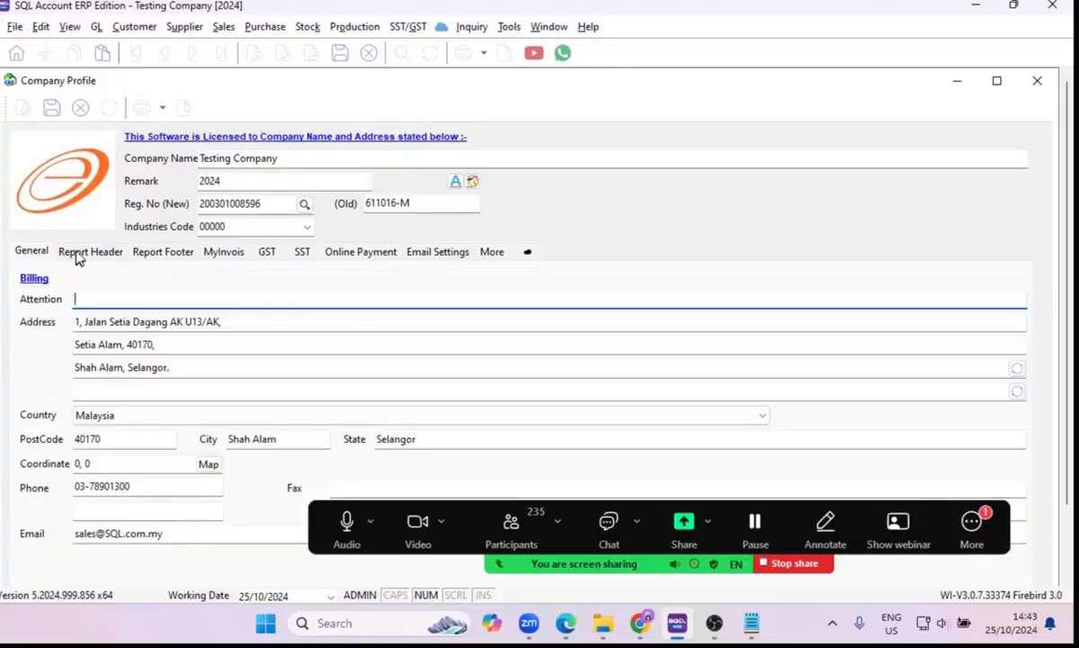
Update the third and fourth billing address lines from the postcode, city, state and country fields.
click(118, 438)
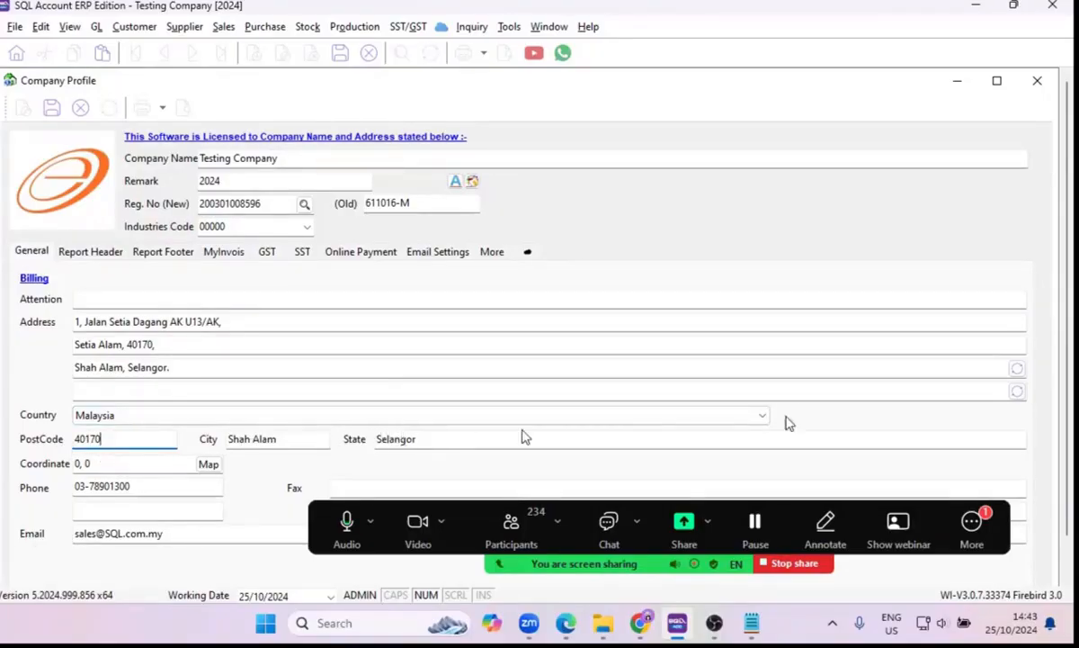
click(1018, 373)
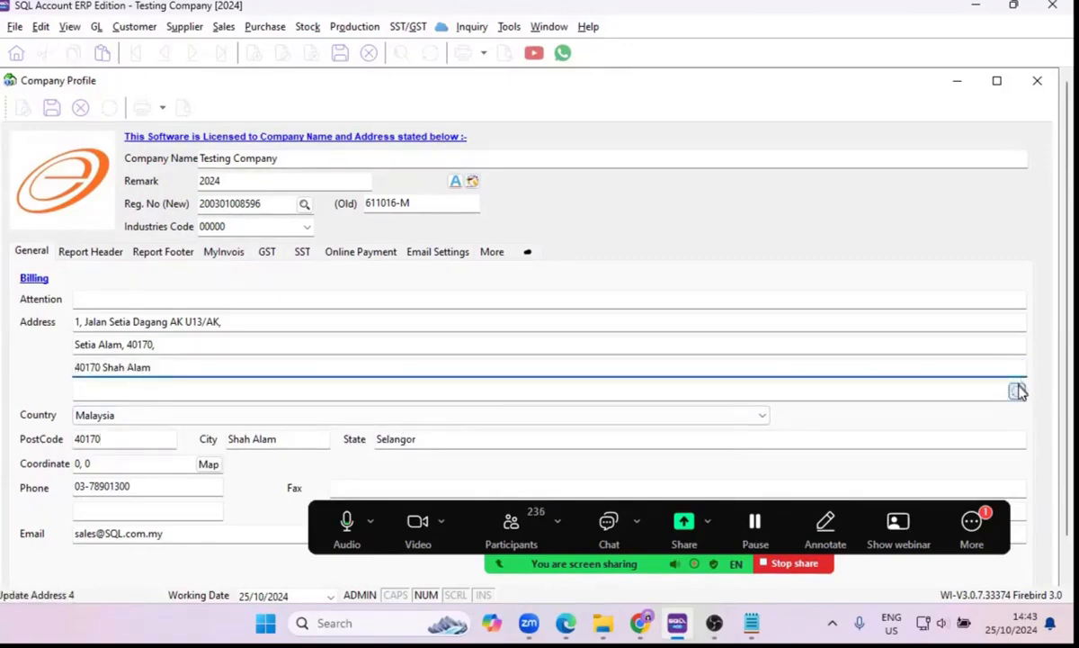
click(1018, 393)
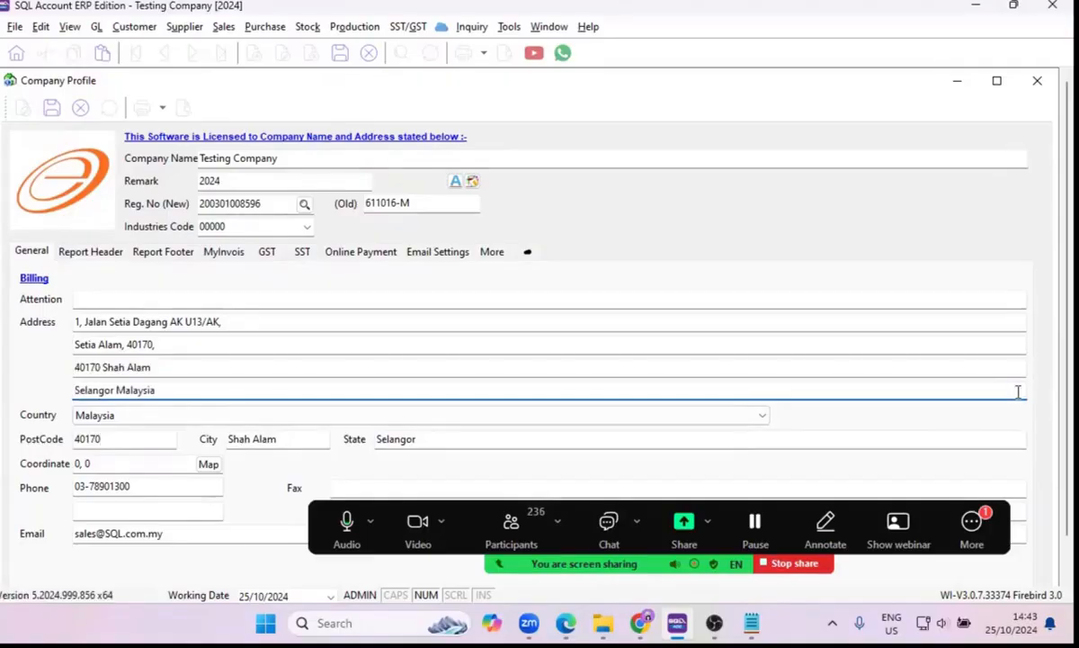
Regenerate the report header from the company details and open it in the rich text editor.
click(90, 254)
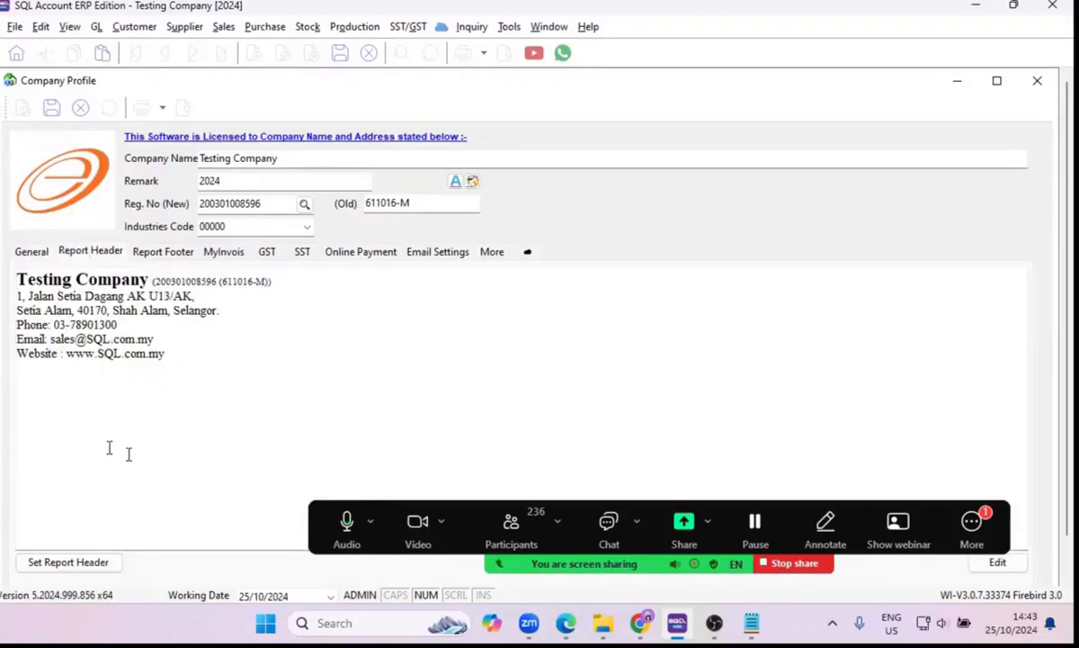
click(64, 562)
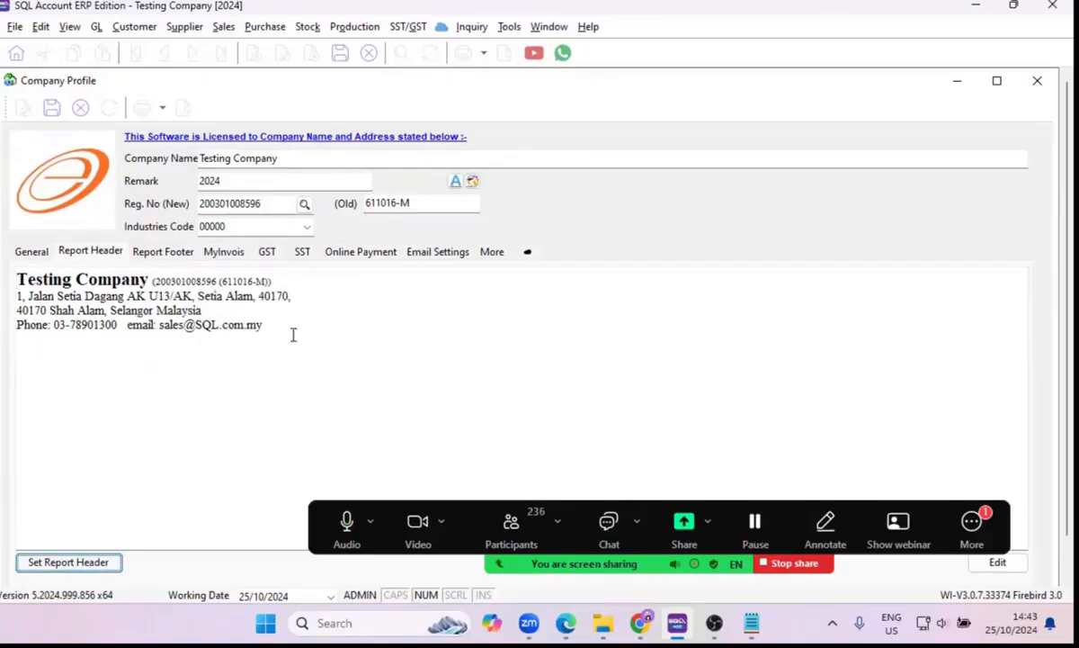
drag(287, 326, 13, 272)
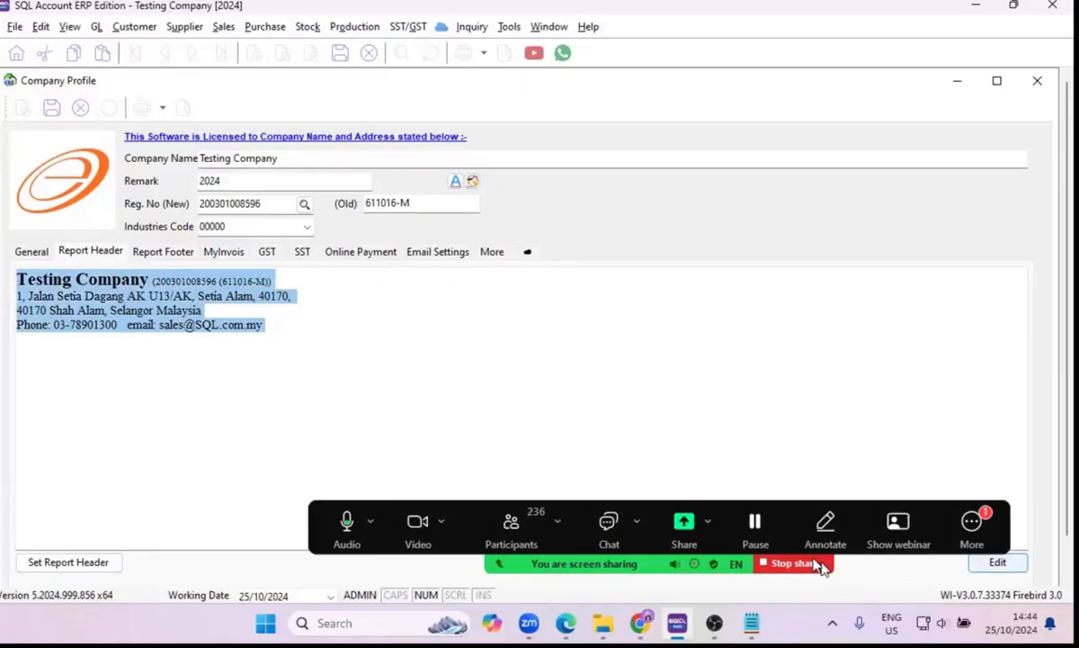
click(997, 564)
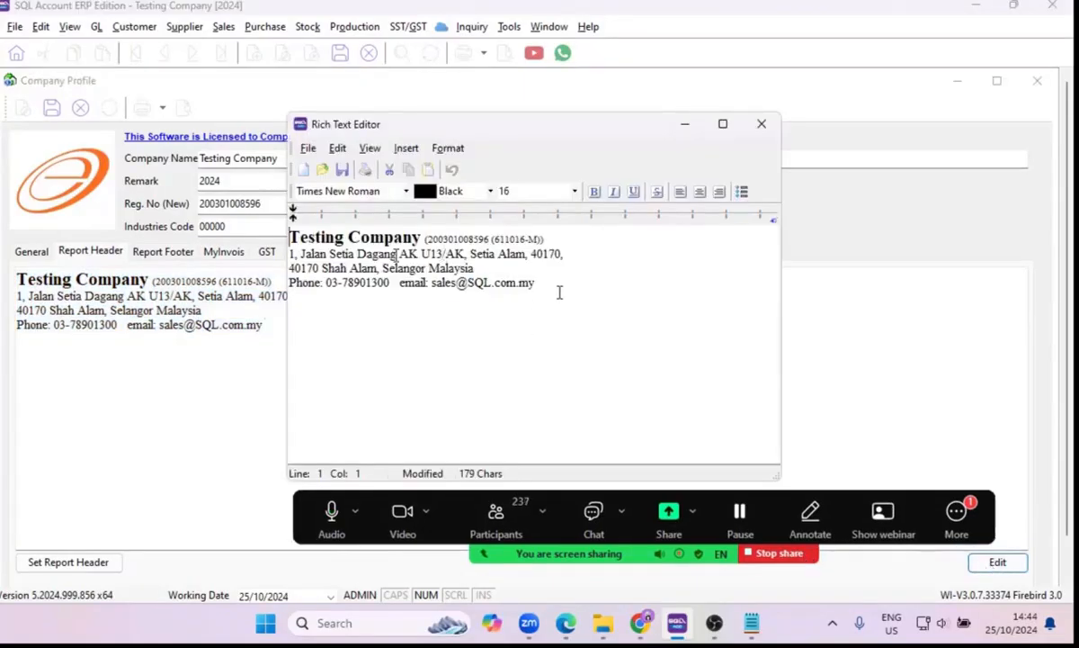
Set the registration number text beside the company name in the report header to font size 9.
drag(537, 282, 260, 241)
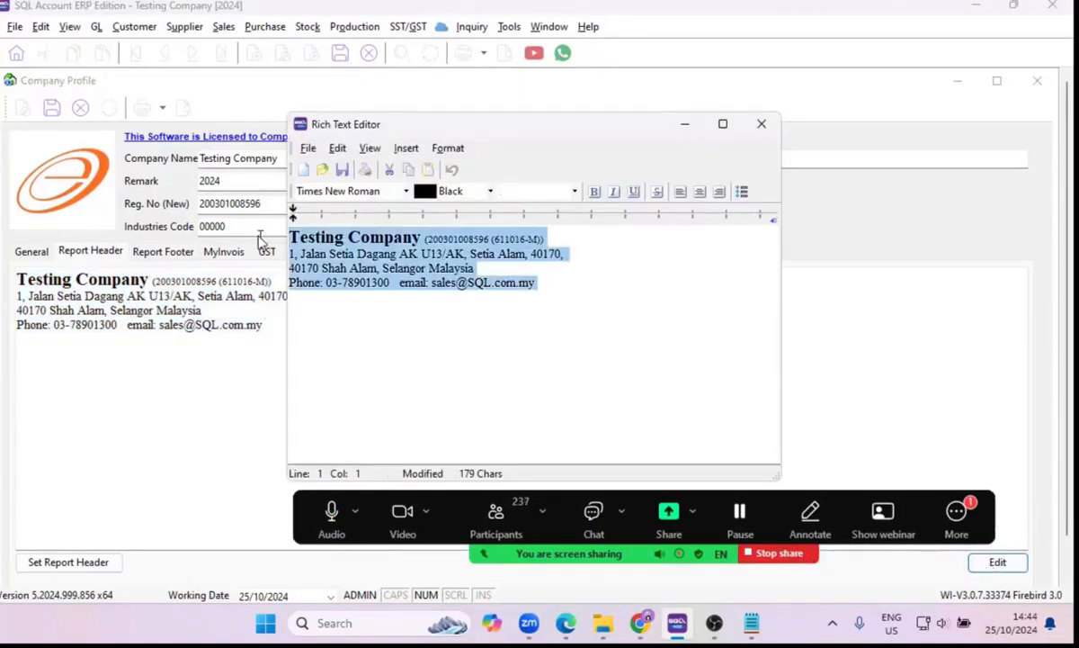
click(420, 254)
drag(544, 239, 288, 238)
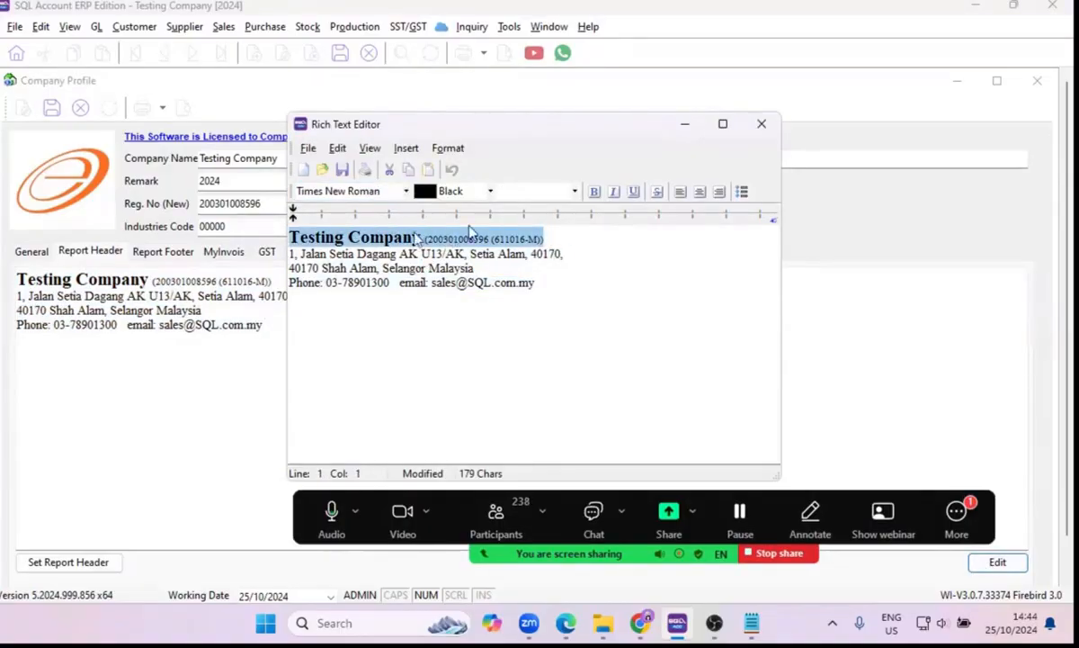
click(489, 192)
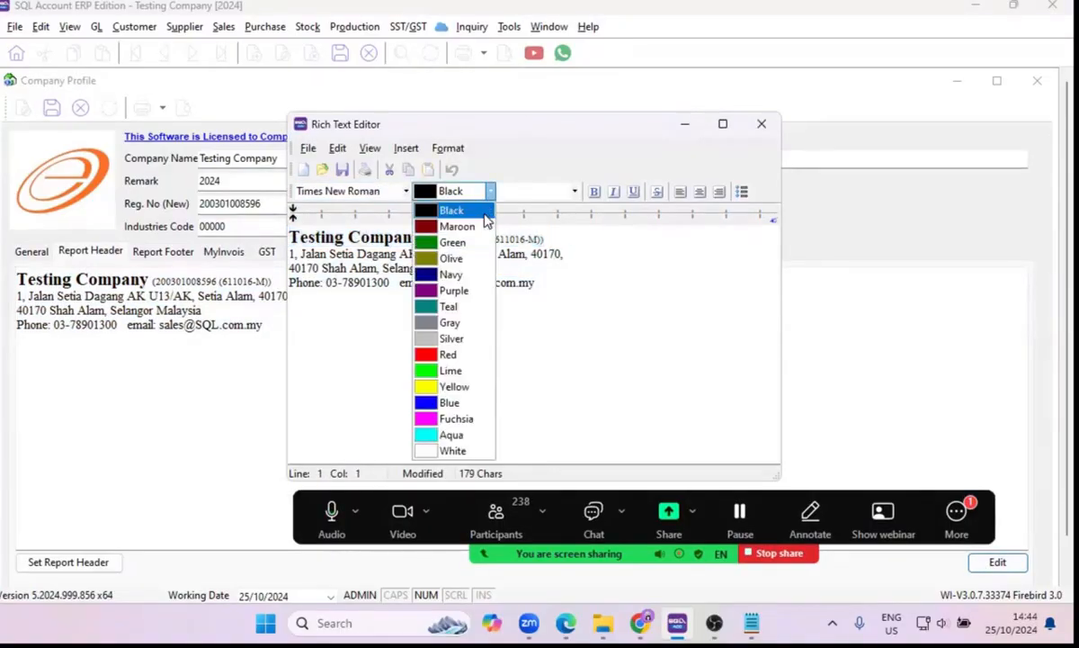
click(387, 192)
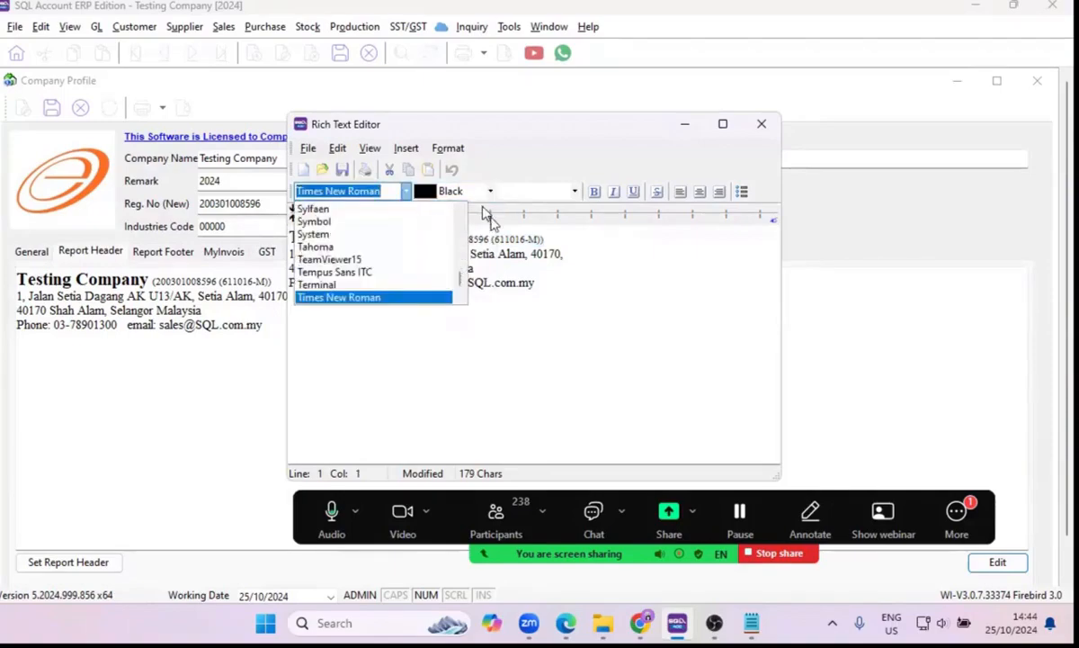
click(493, 236)
drag(545, 240, 423, 239)
click(553, 191)
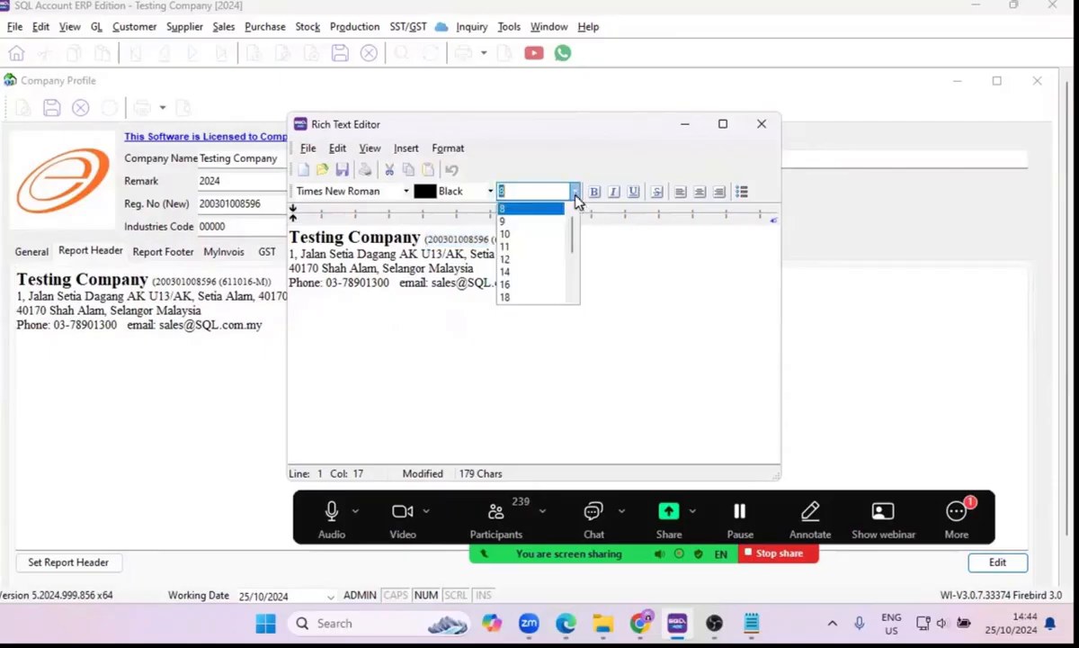
click(544, 222)
click(525, 268)
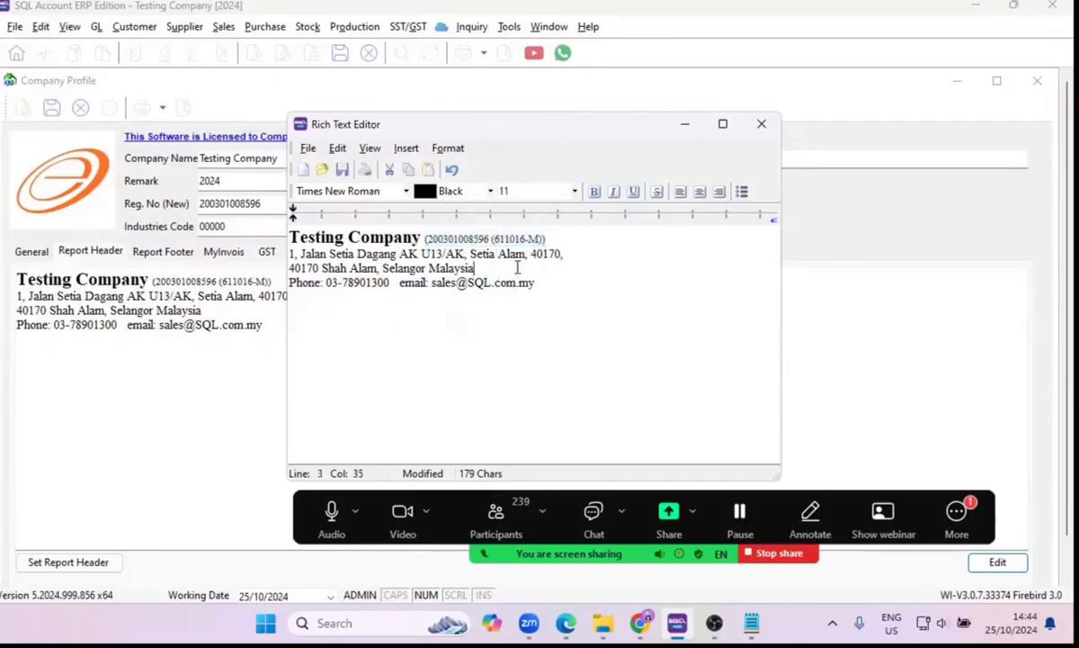
Add an "SST No:" line below the contact details in the report header and save the changes.
drag(566, 282, 258, 229)
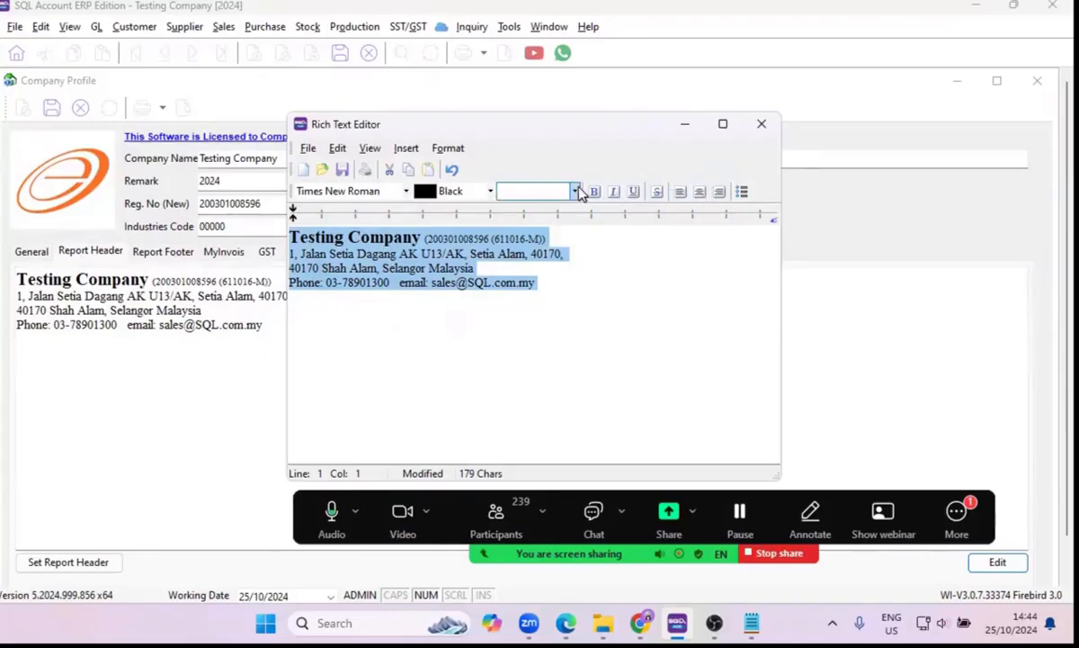
click(545, 297)
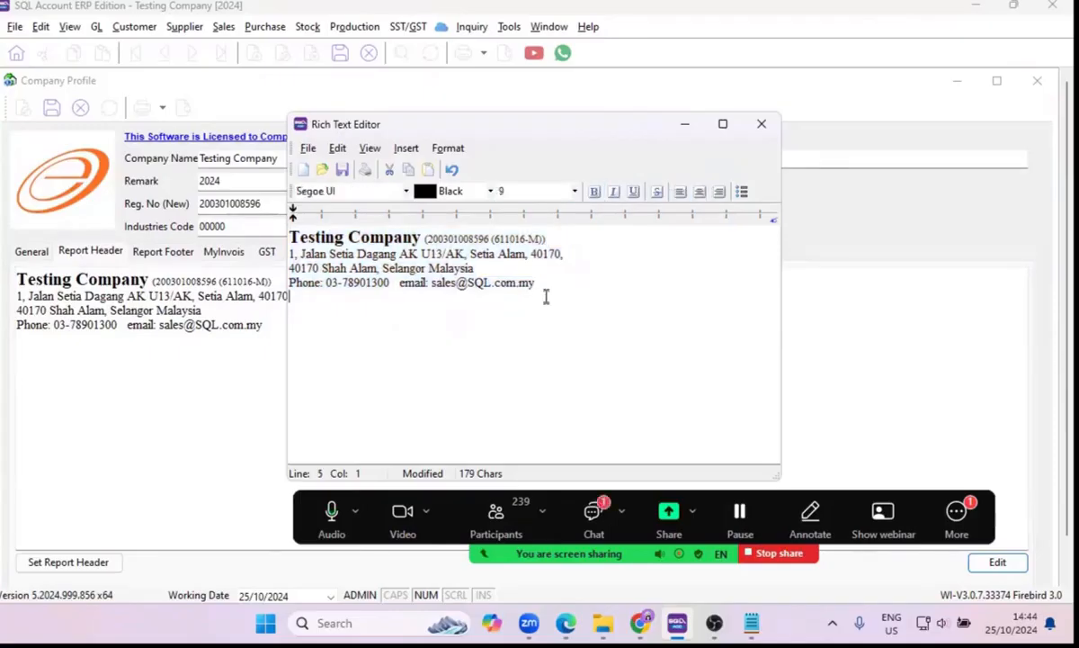
text(SST No:)
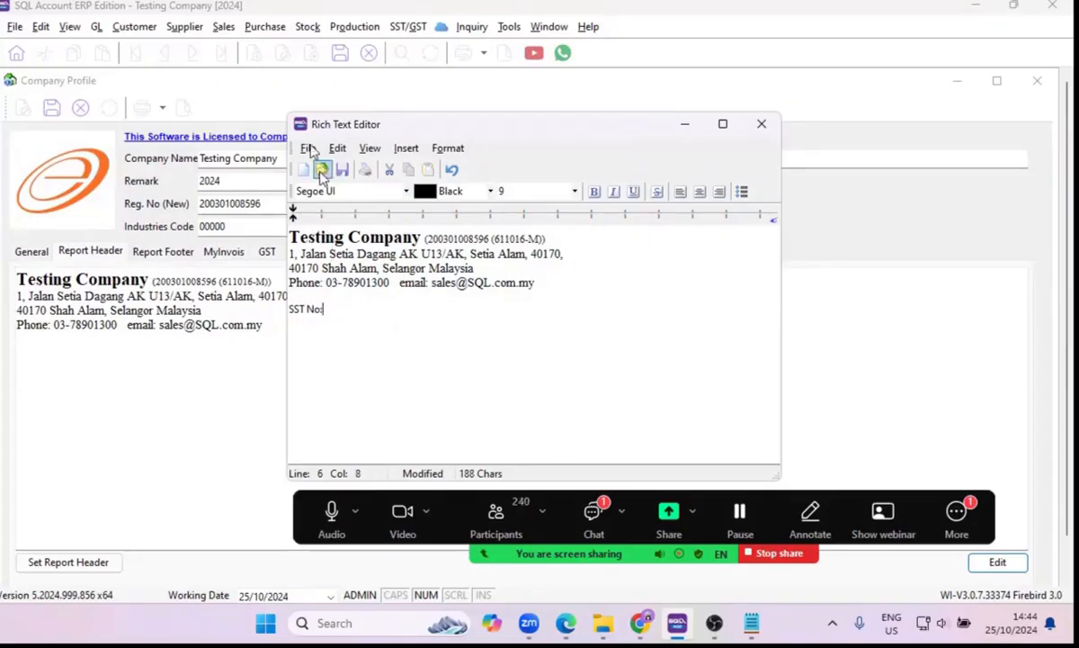
click(758, 127)
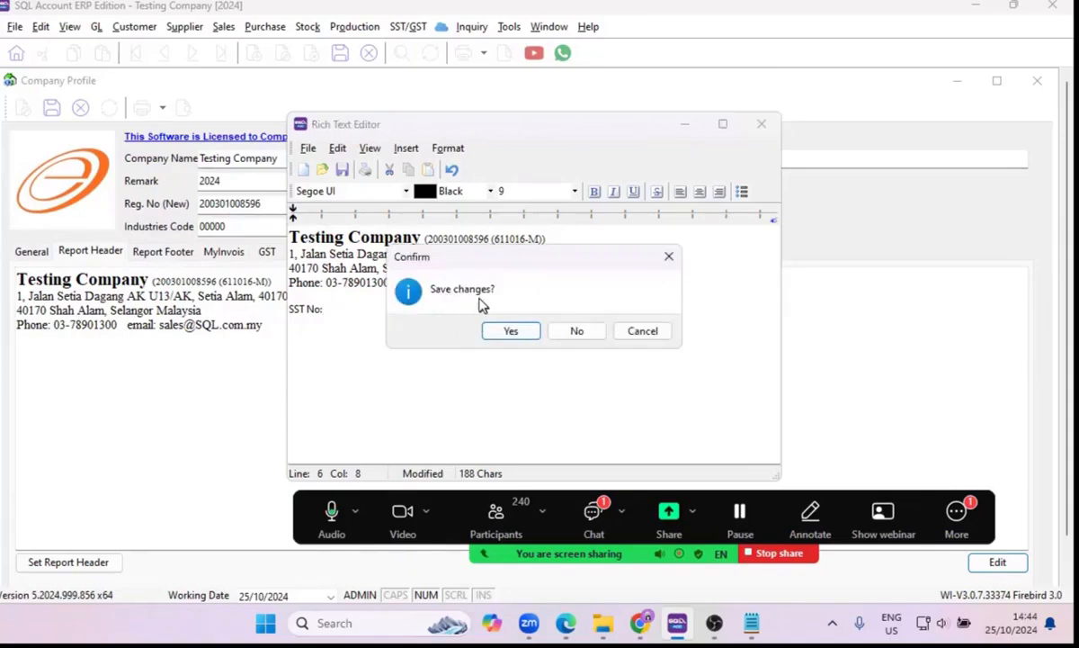
click(511, 332)
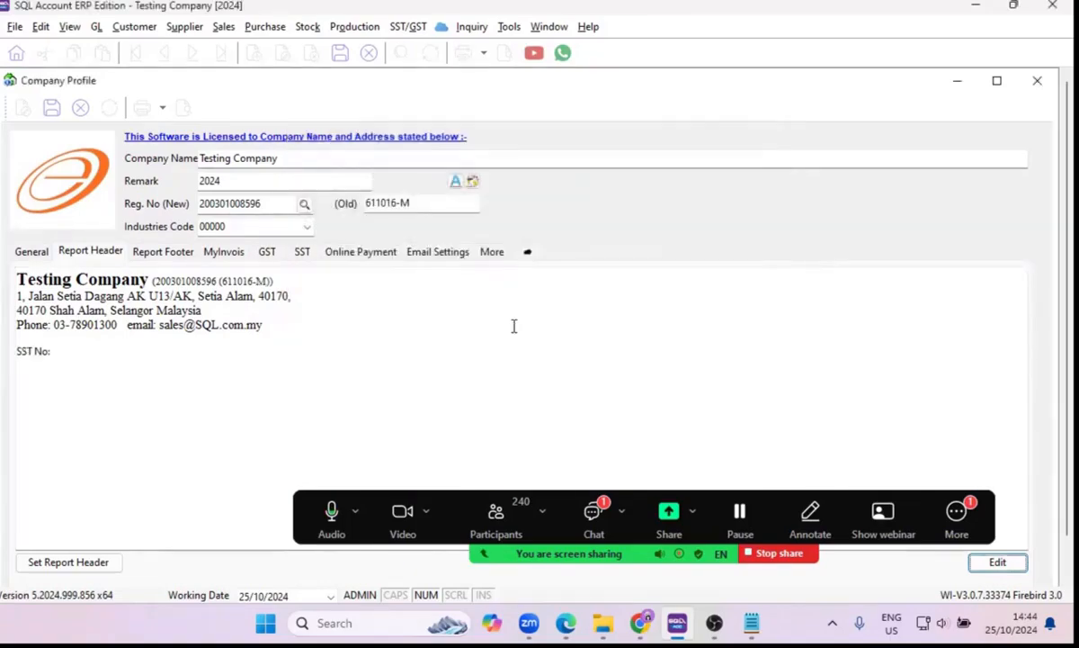
View the report footer, and examine the TIN category options and the Tourism No field in the MyInvois settings.
click(150, 261)
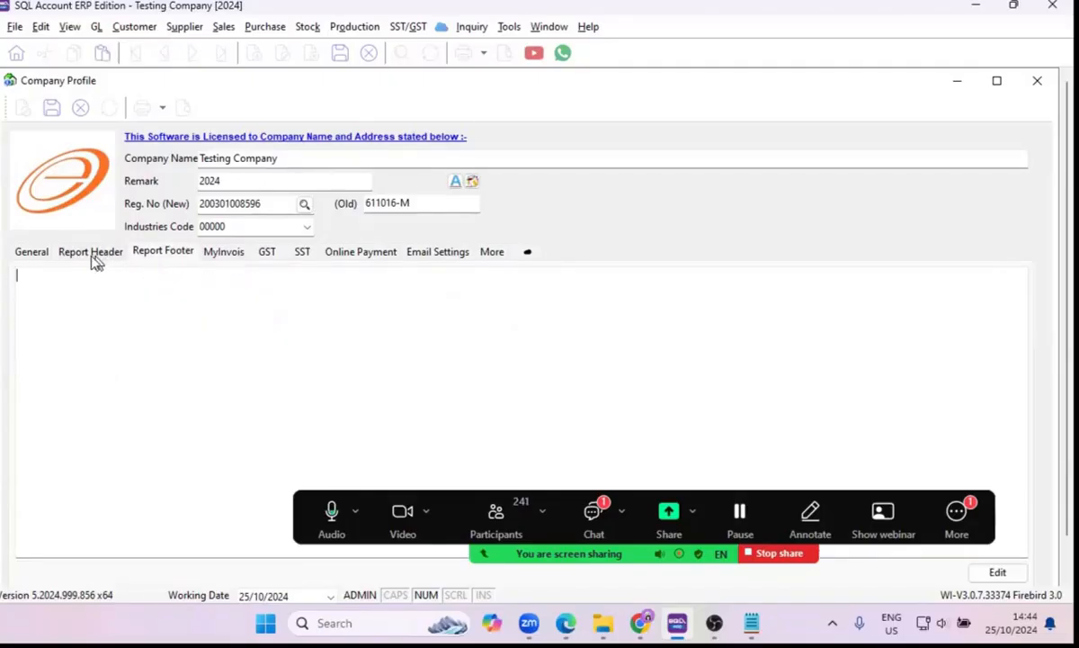
click(224, 253)
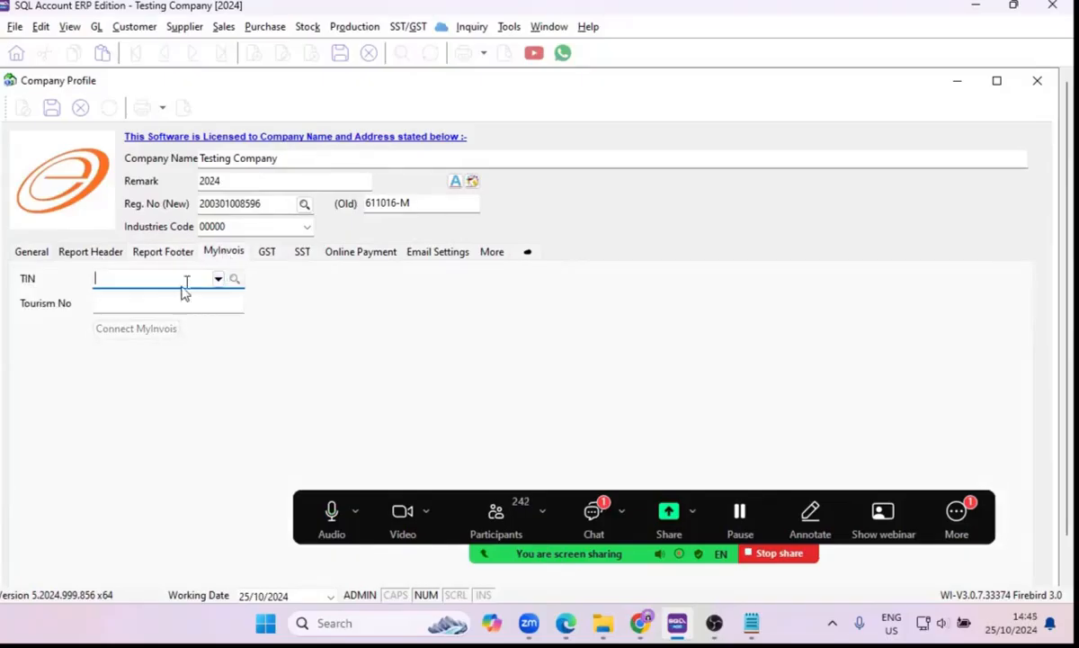
click(218, 280)
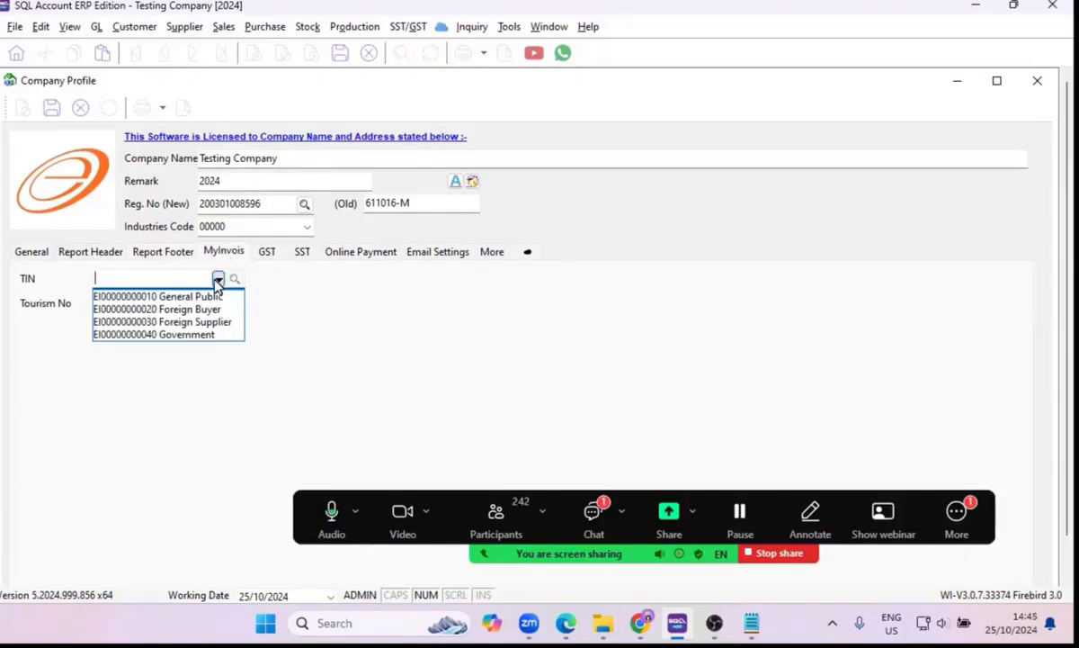
click(310, 289)
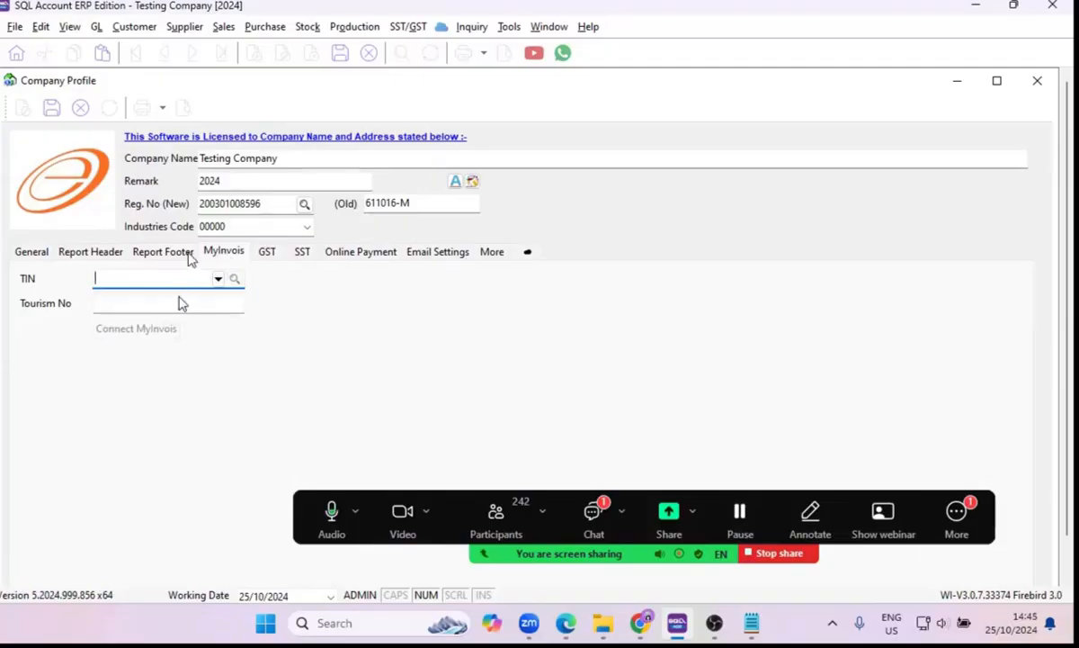
click(123, 305)
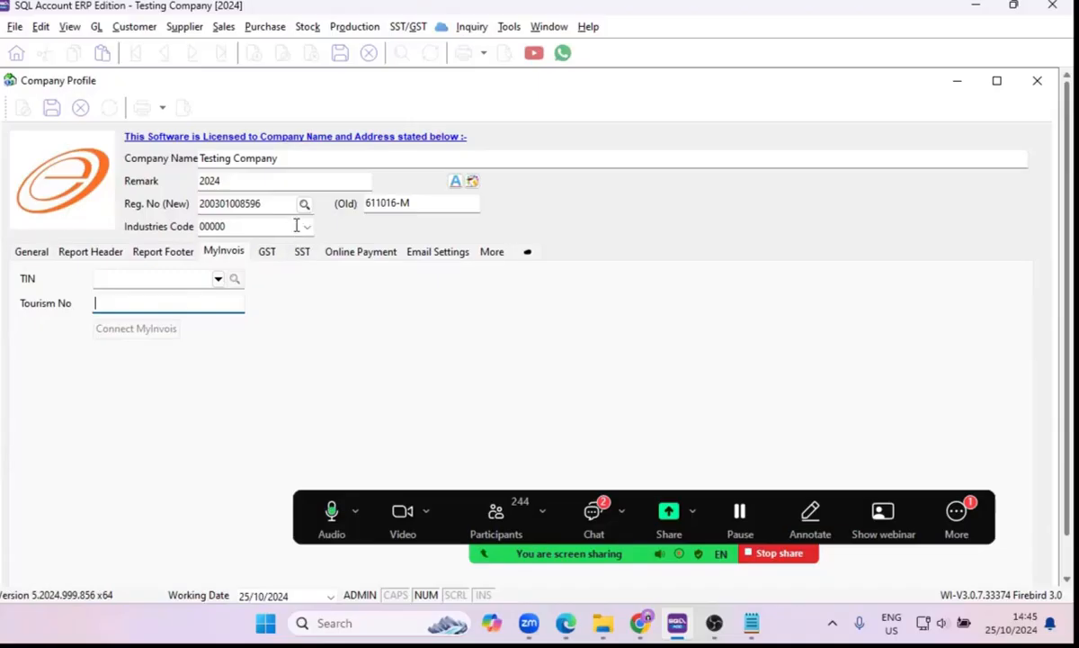
Change the company name in the company profile to E STREAM SOFTWARE SDN BHD.
click(39, 255)
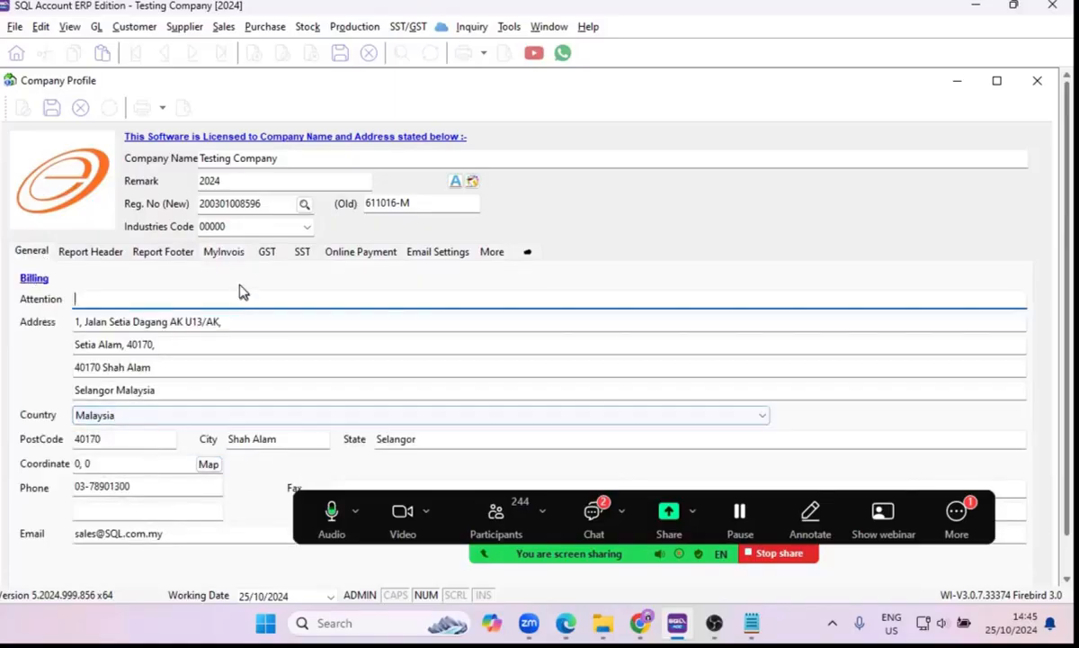
click(226, 255)
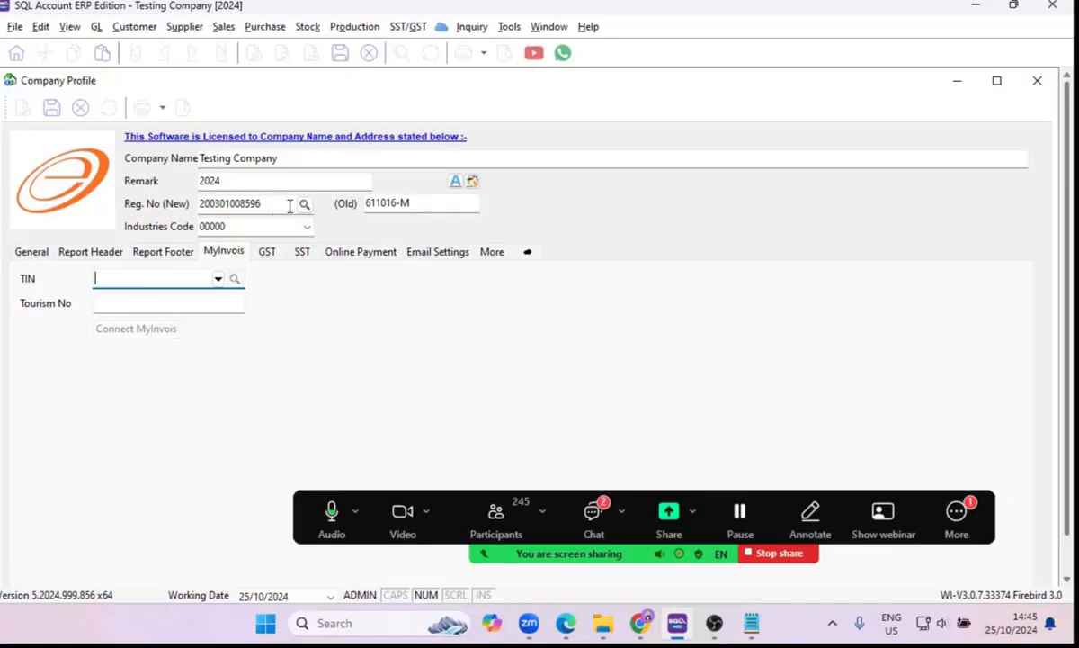
click(290, 157)
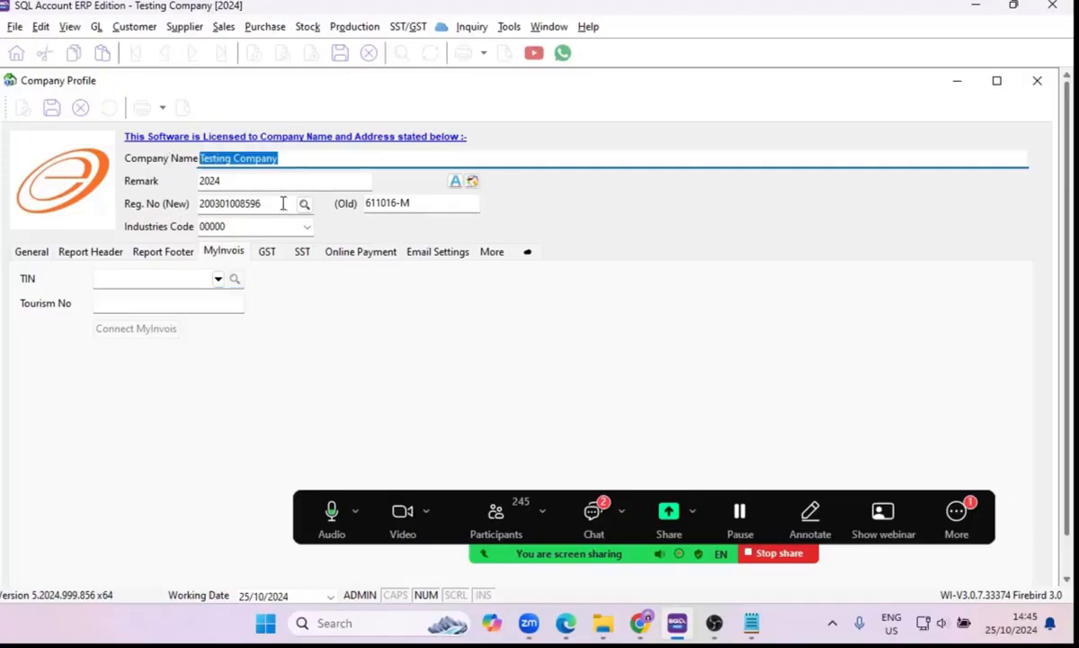
text(E STR)
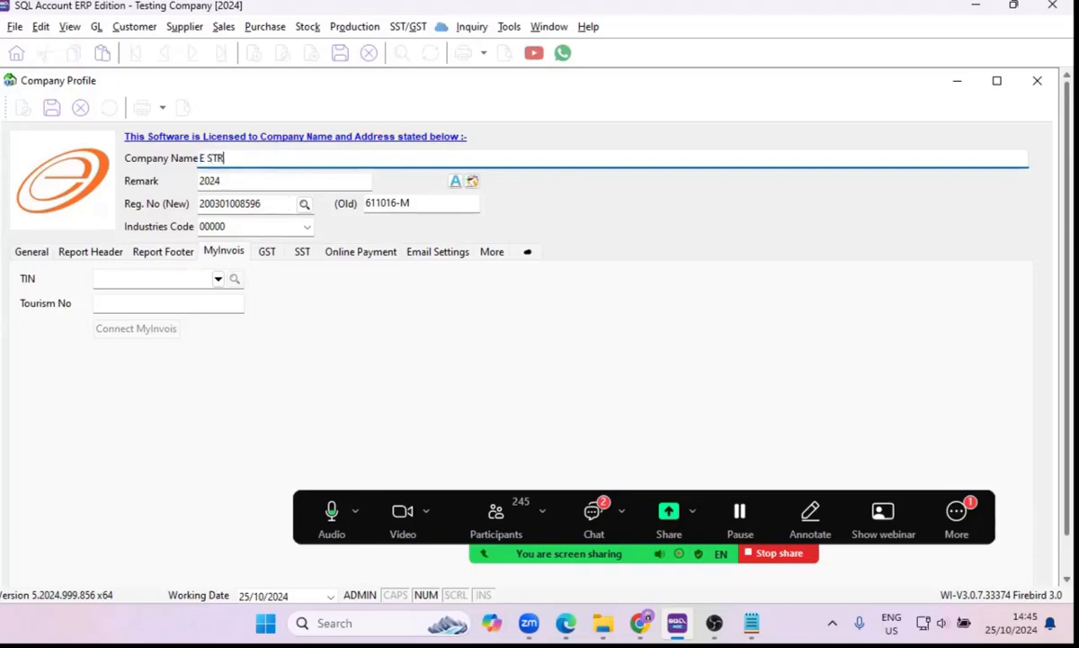
text(EM)
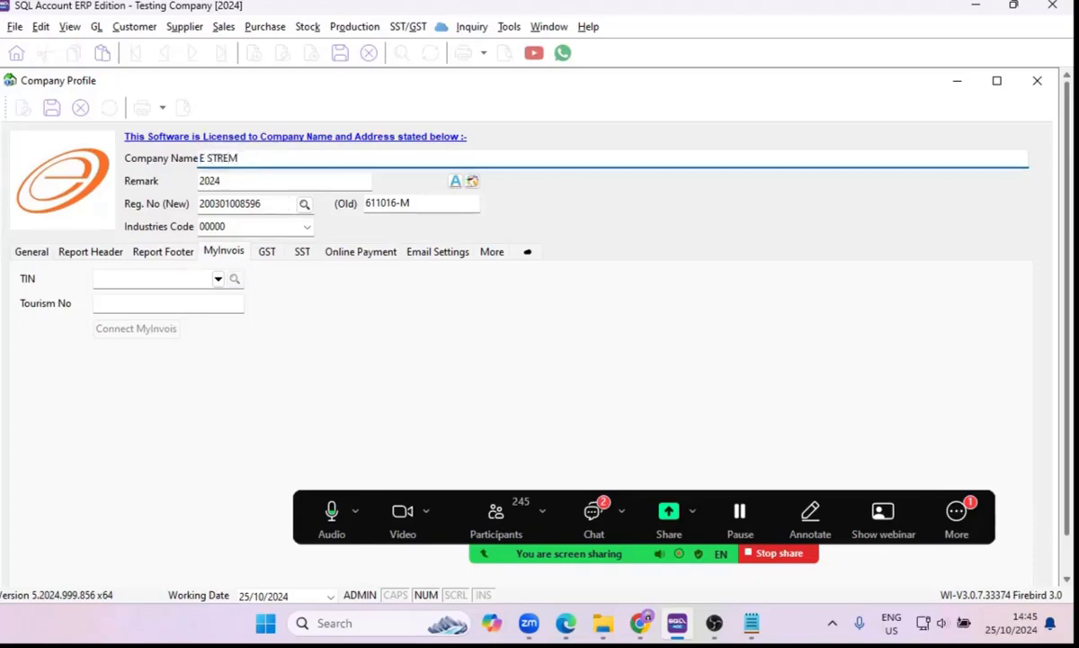
key(BackSpace)
key(BackSpace)
text(AM SOFTWARW)
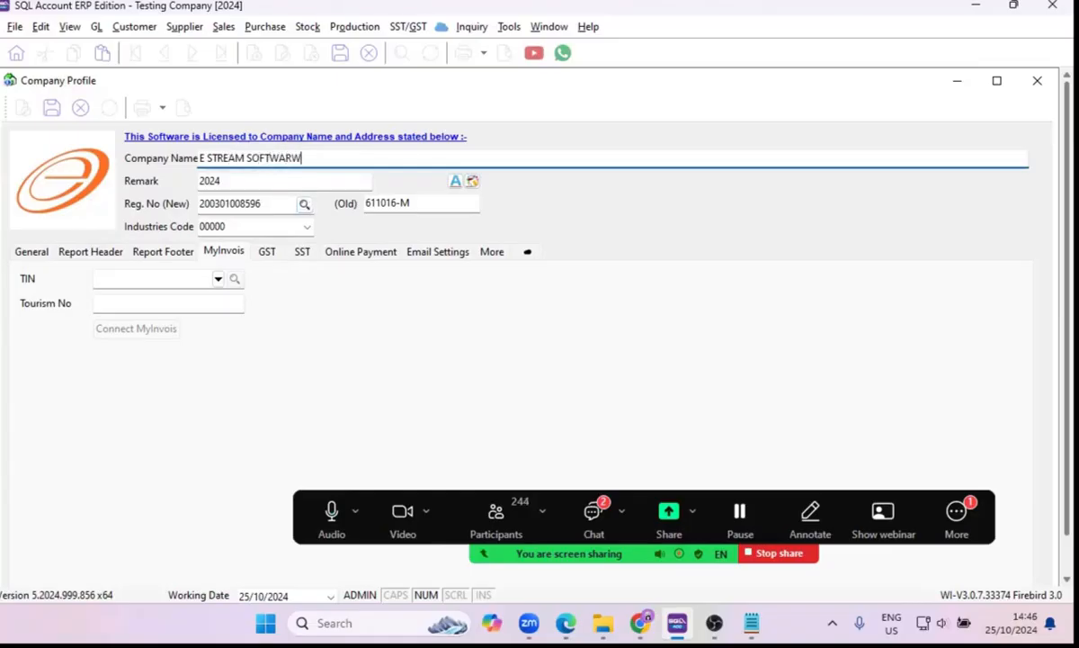
text(E SN BHD)
key(BackSpace)
key(BackSpace)
key(BackSpace)
key(BackSpace)
text(DN BHD)
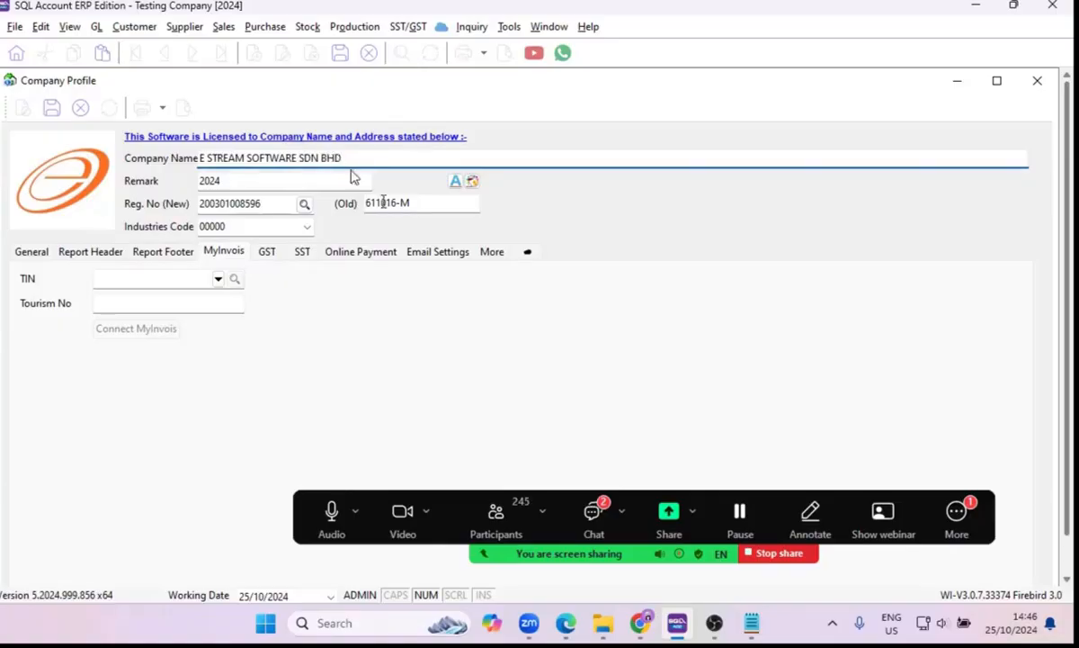
Look up the business registration number by company name and accept the matching company to fill in its TIN.
click(304, 204)
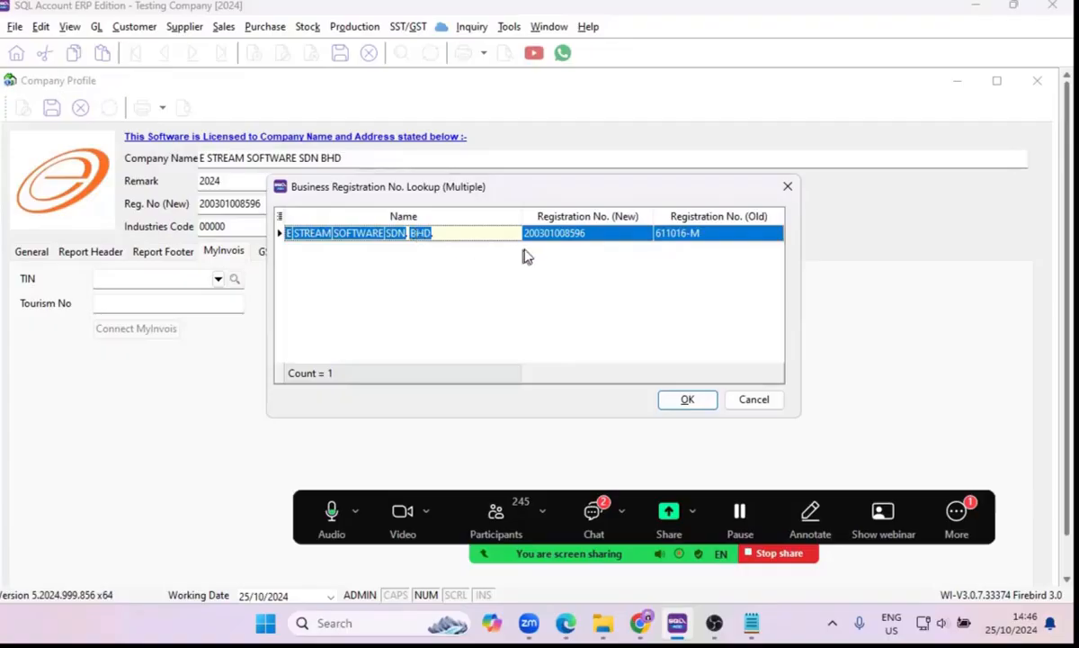
click(691, 403)
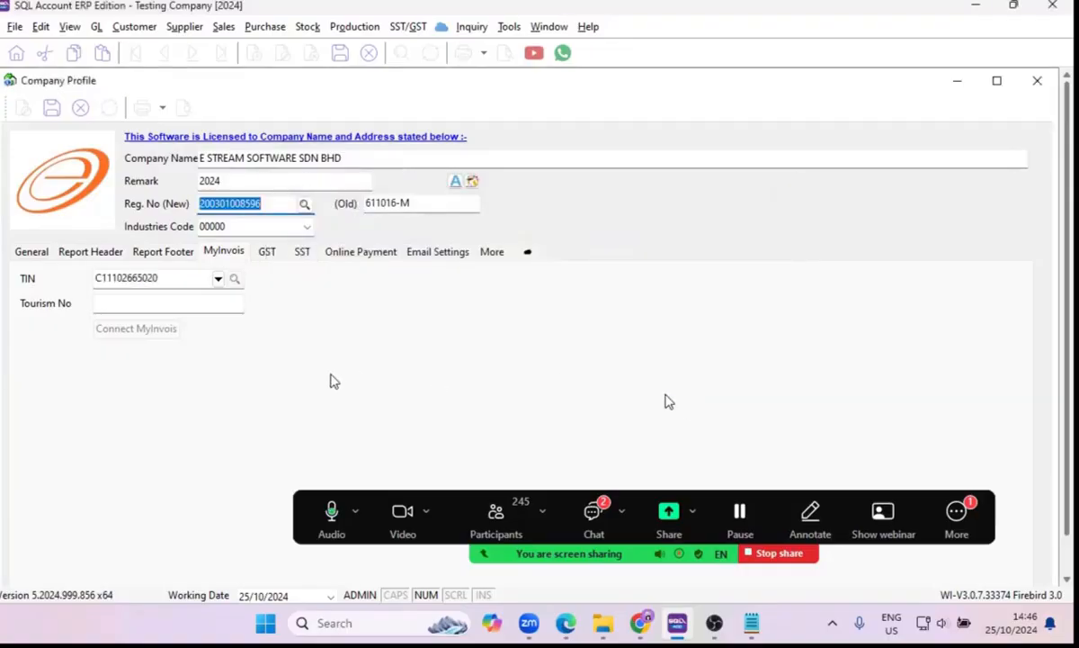
drag(172, 278, 65, 284)
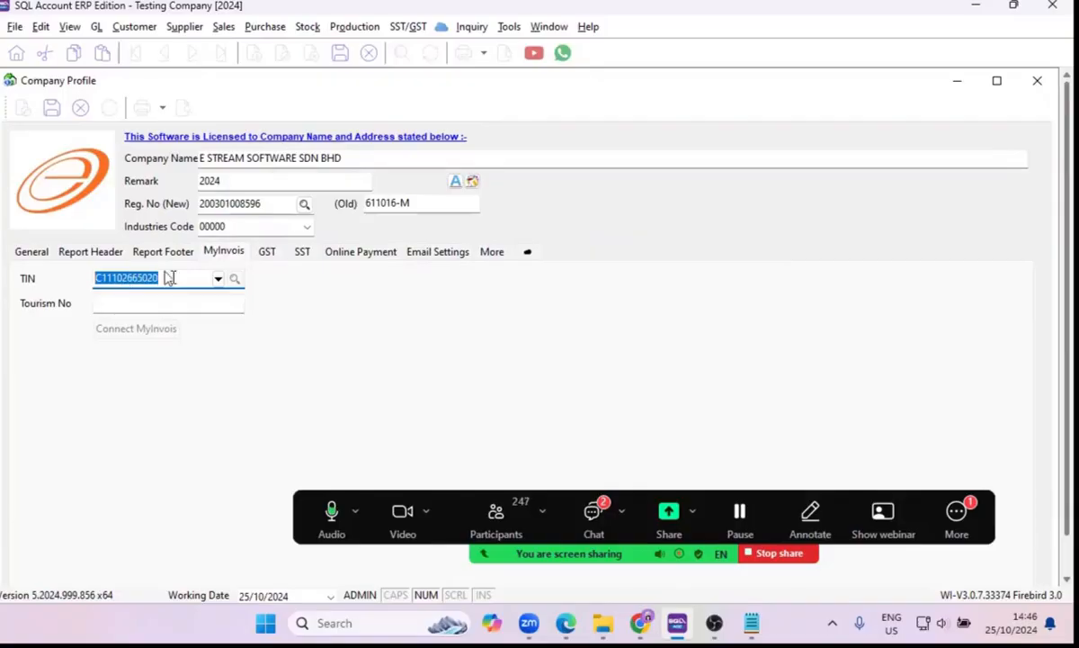
View the company profile's GST and SST registration settings.
click(262, 254)
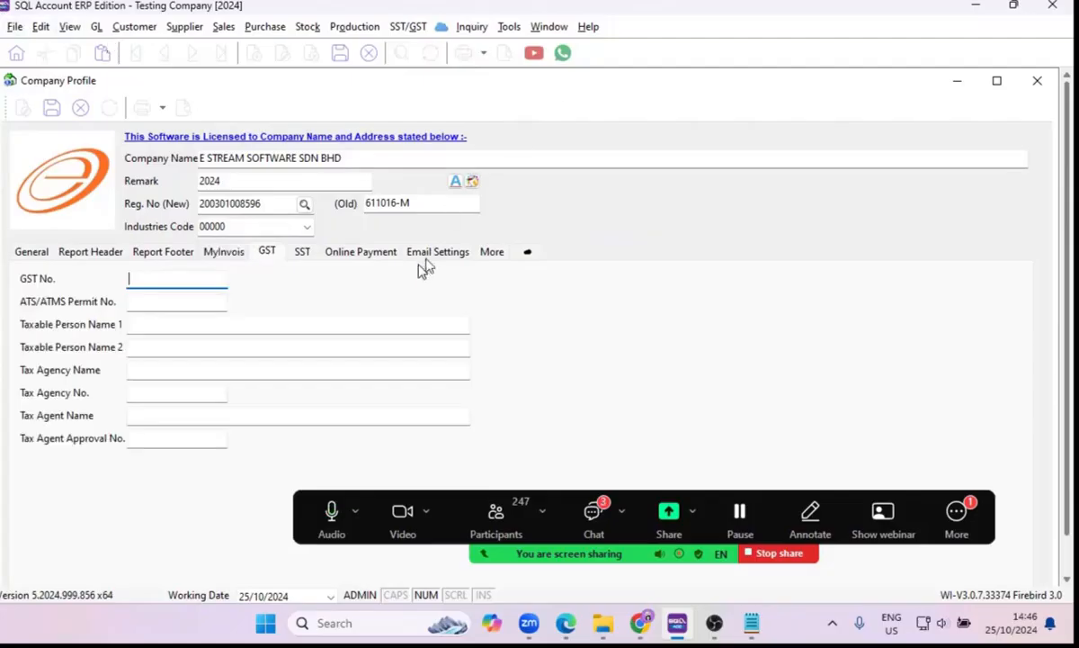
click(304, 259)
click(261, 256)
click(301, 254)
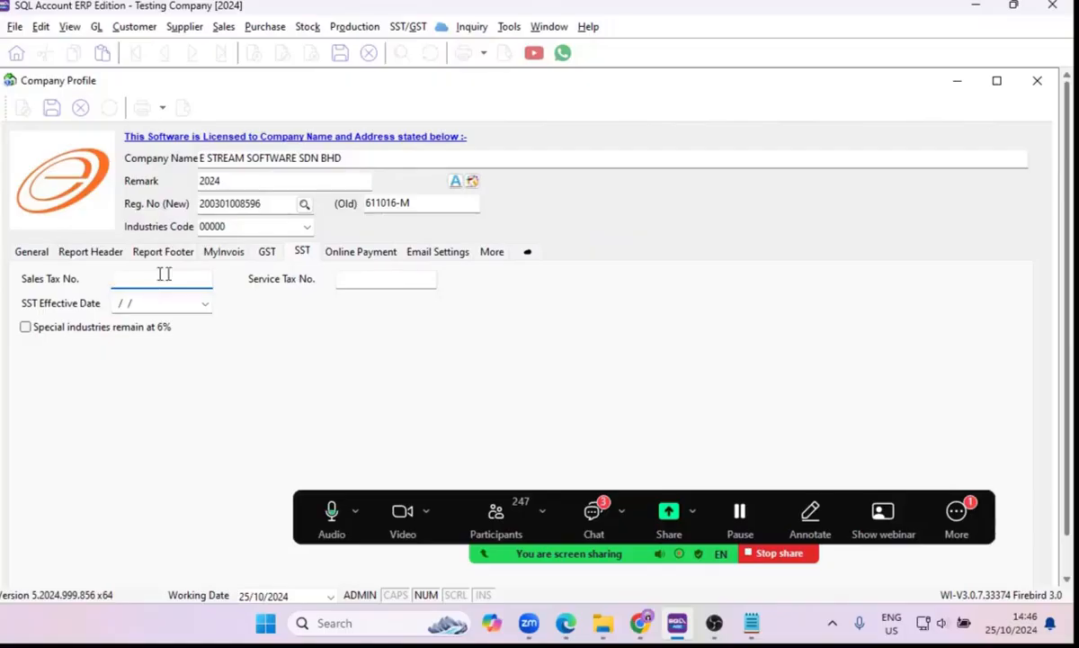
Start a blank online payment entry and examine the available payment types.
click(357, 255)
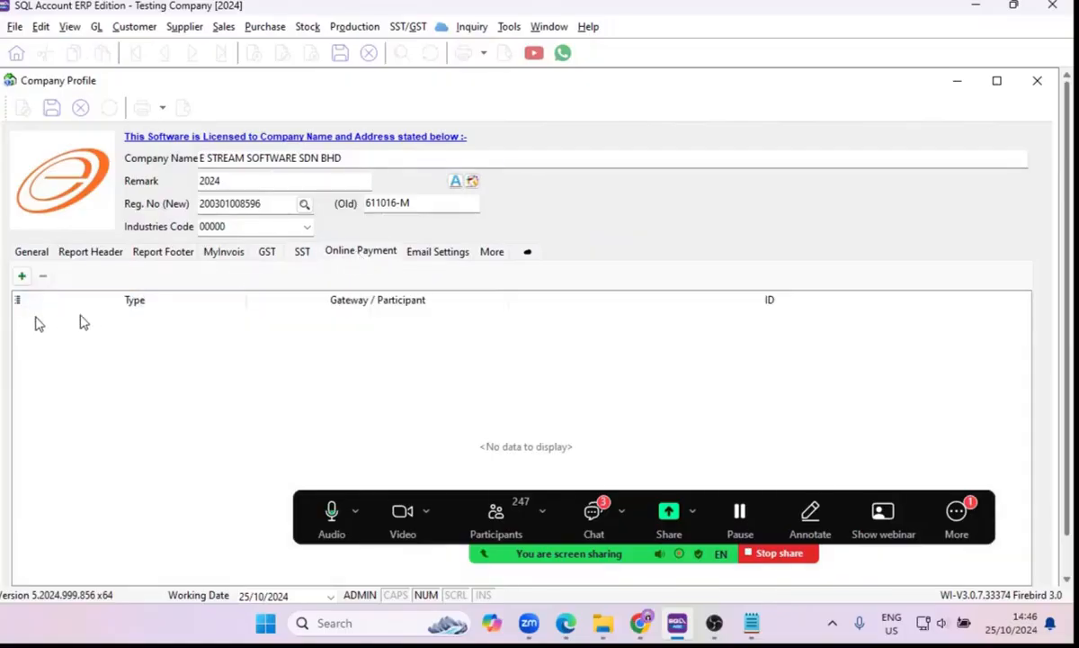
click(21, 277)
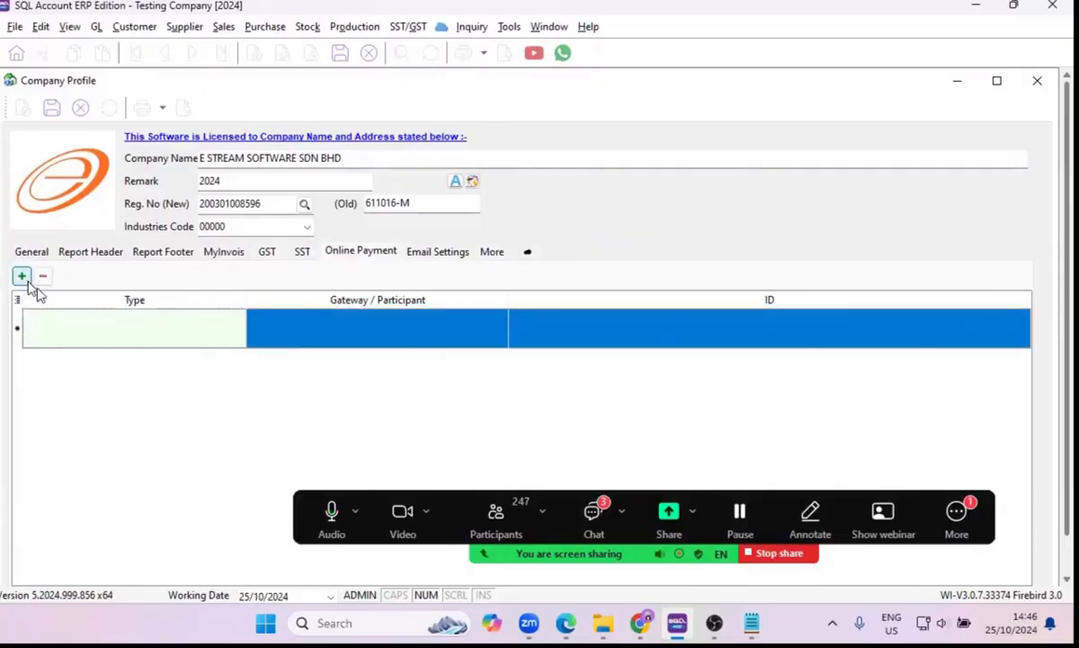
click(239, 330)
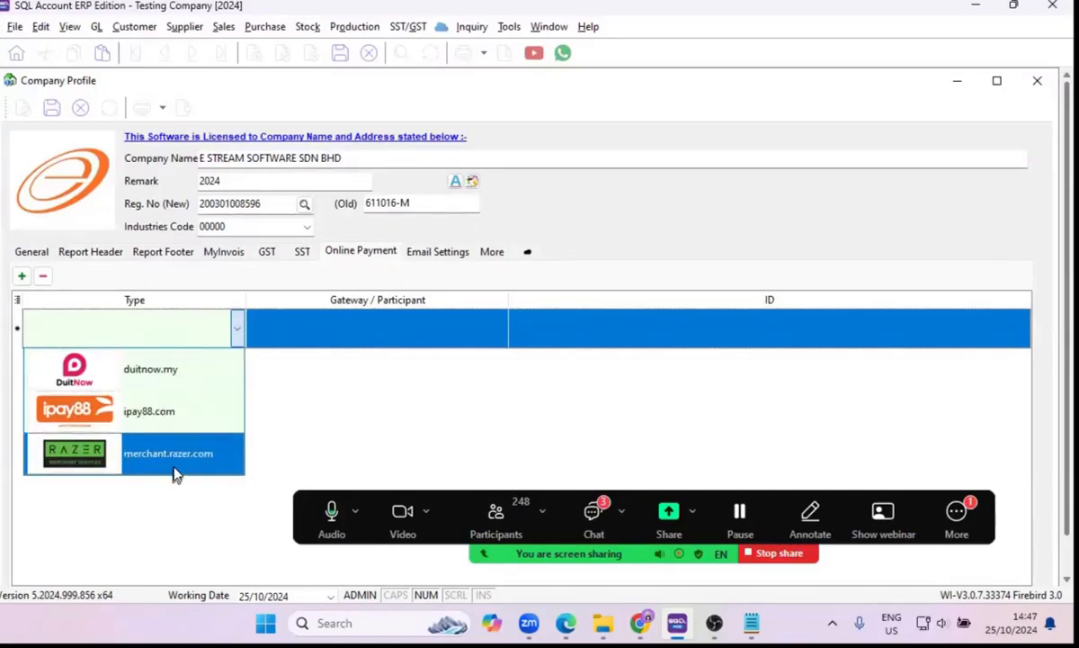
click(352, 331)
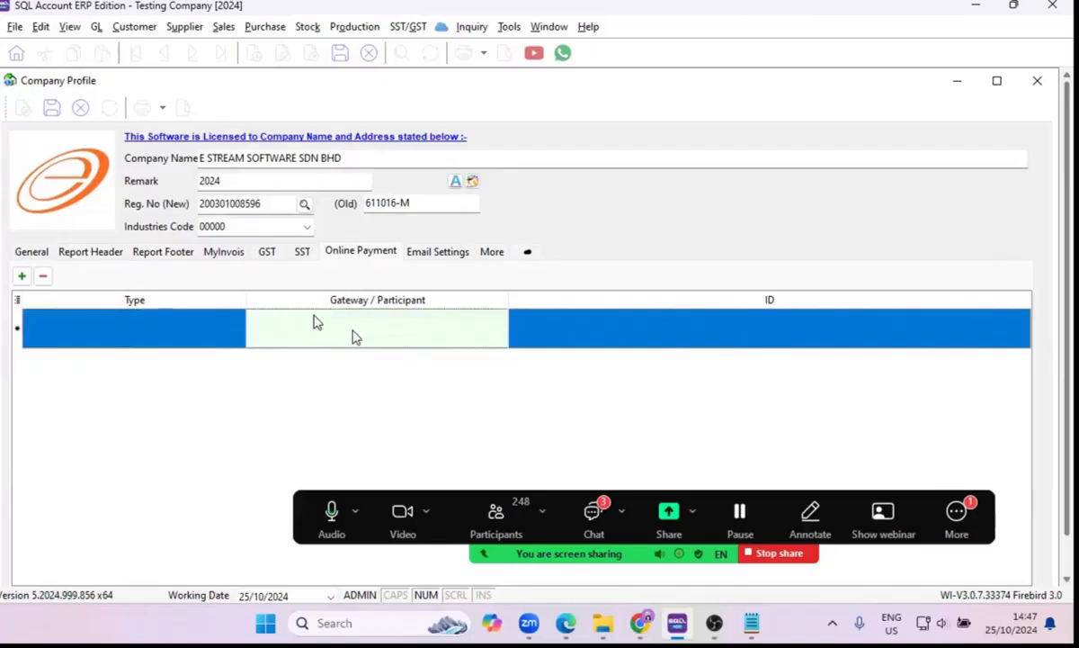
Examine the company profile's email settings, currency language options, and attachment and Google Map API key settings.
click(439, 253)
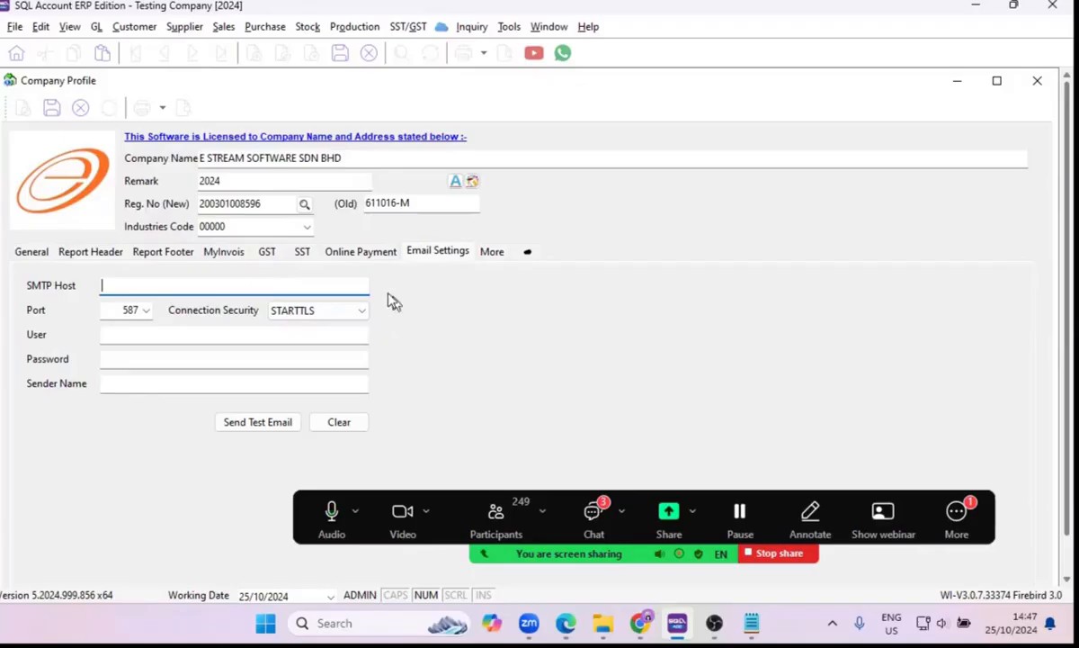
click(490, 261)
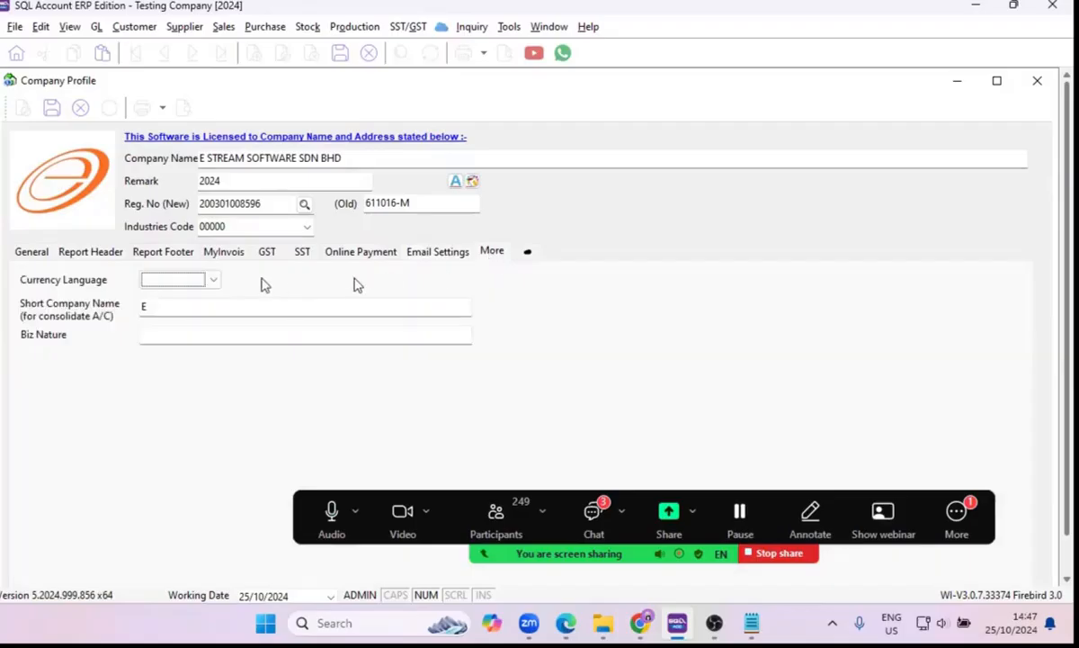
click(216, 282)
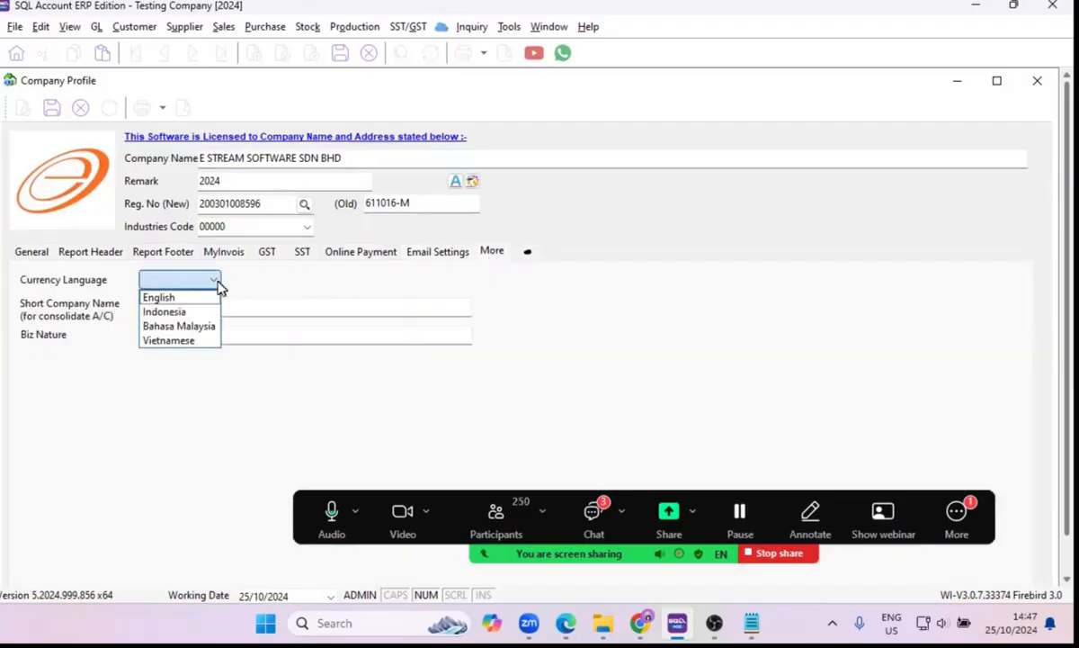
click(277, 289)
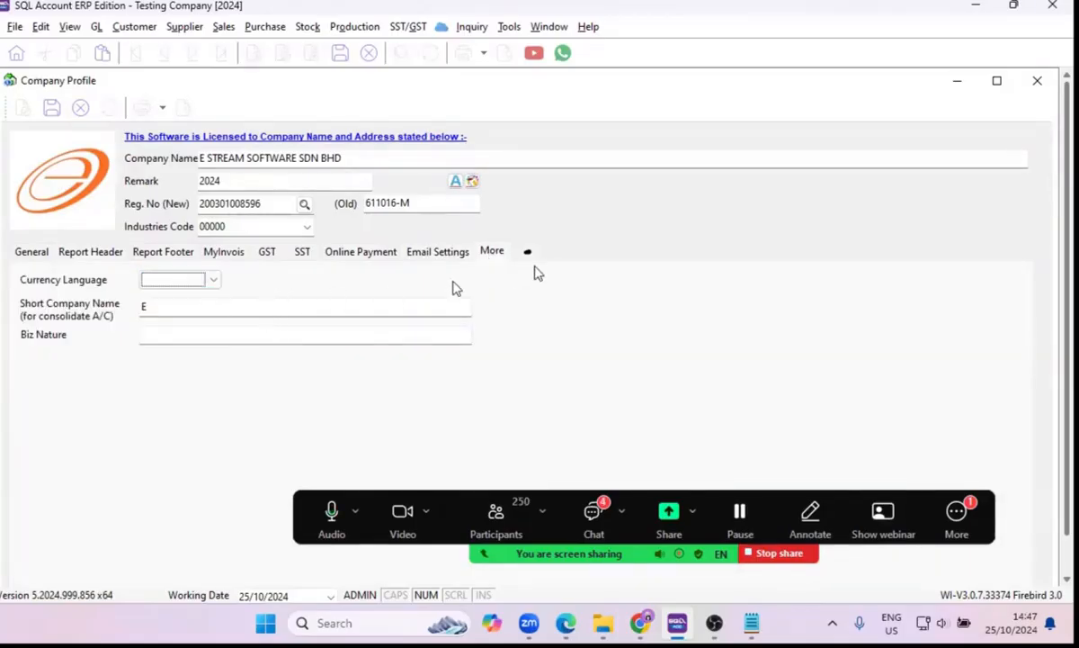
click(528, 254)
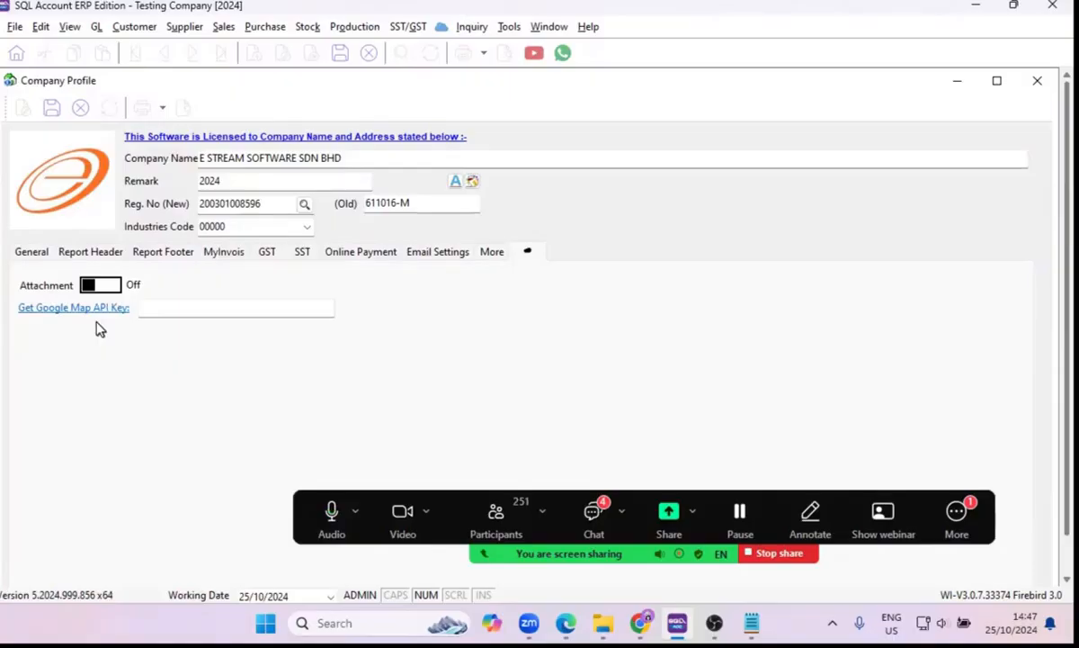
Save the company profile, and close it after checking the report header.
click(52, 109)
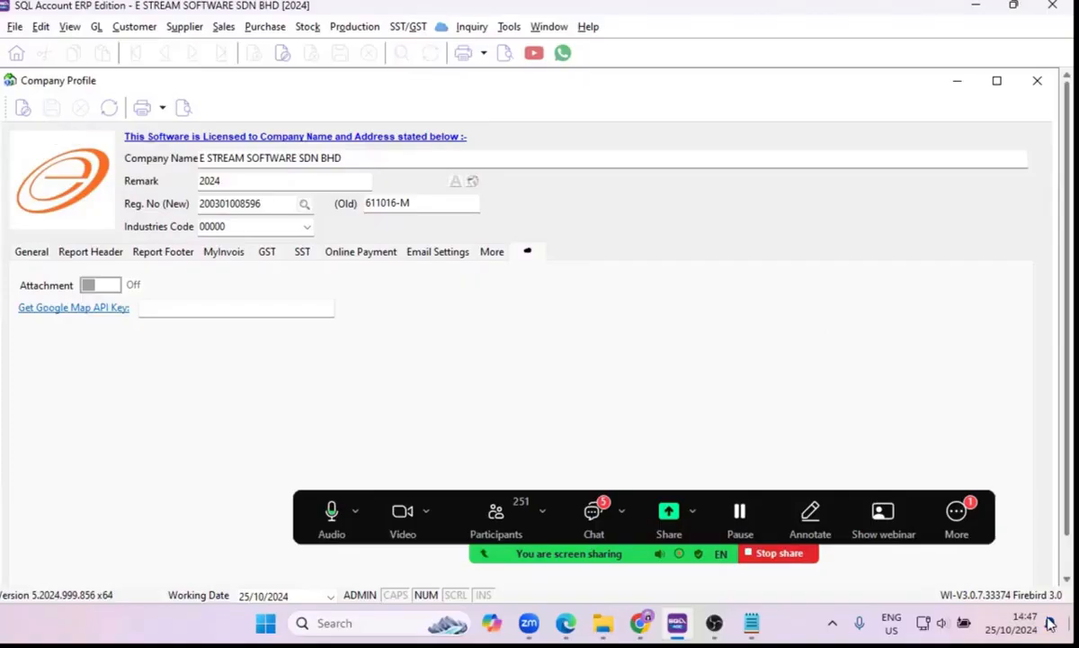
click(73, 252)
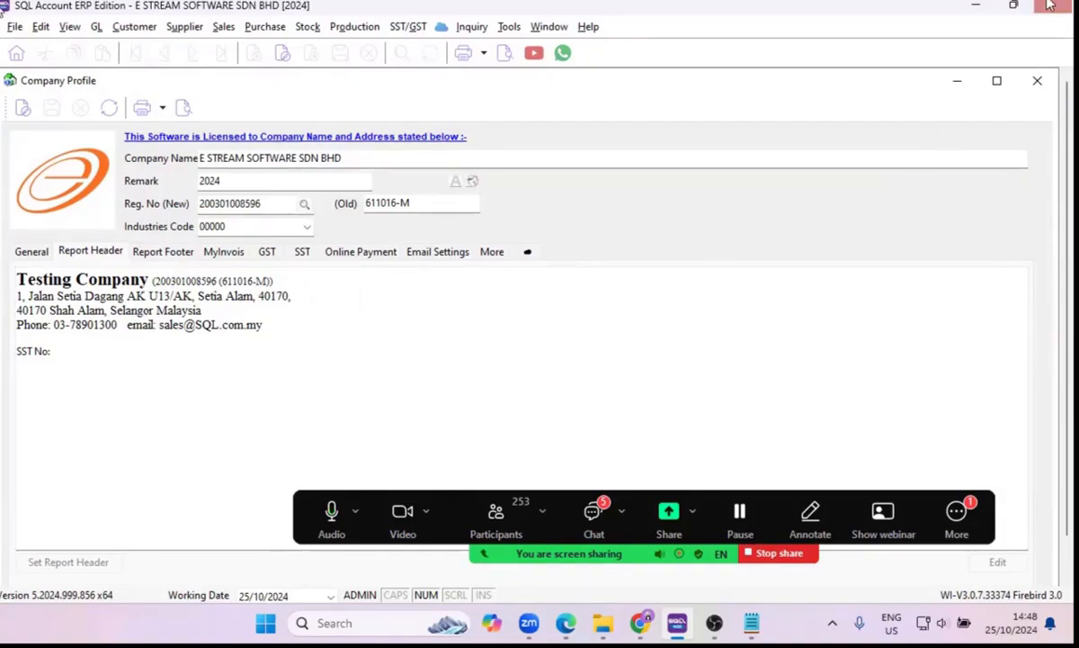
click(1038, 82)
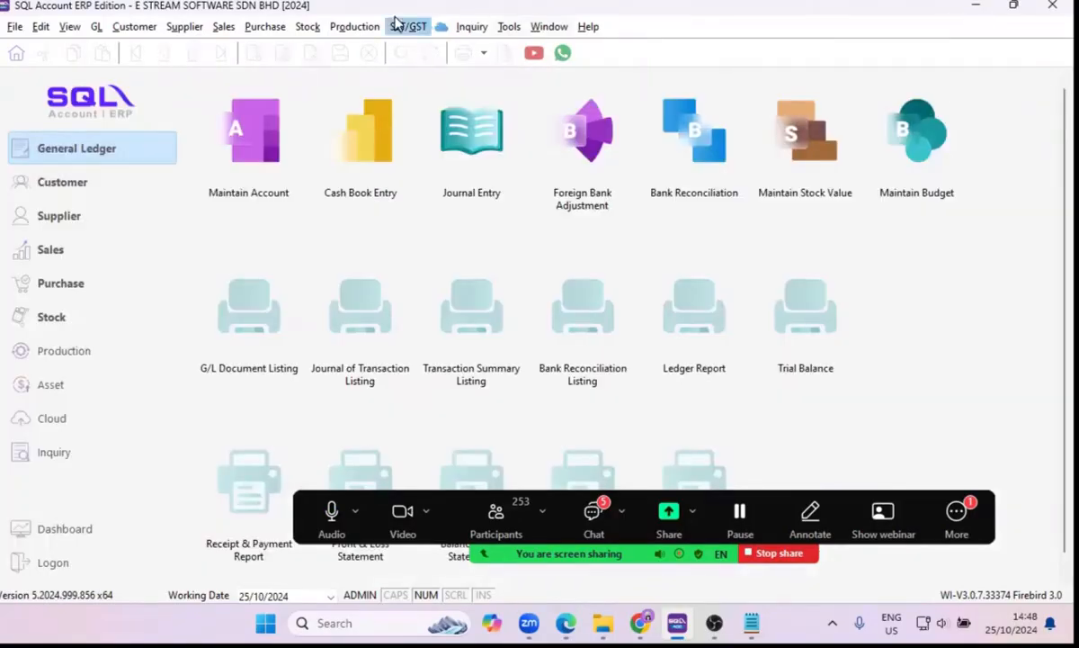
Start the SST setup and set the SST effective date to 01/10/2024, keeping the SST registered number option enabled.
click(402, 27)
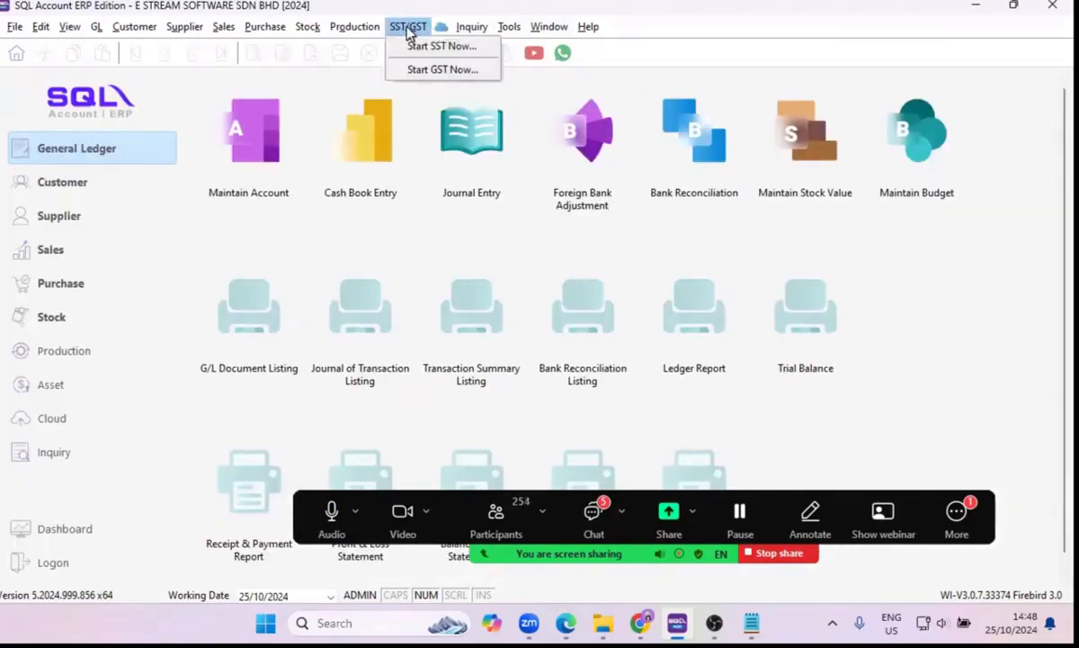
click(447, 49)
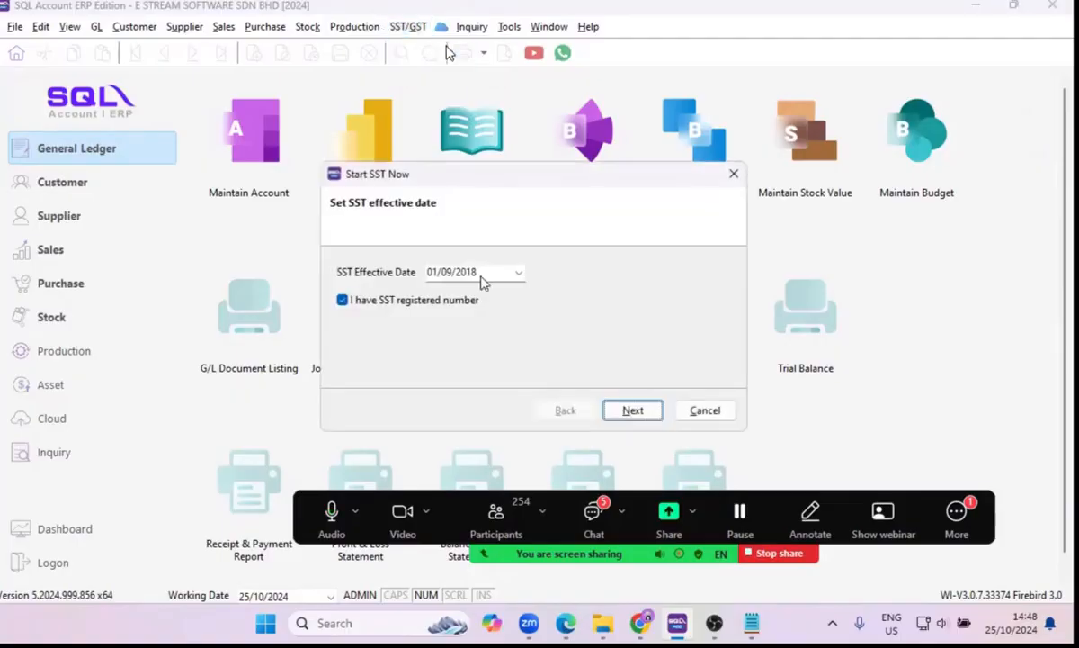
drag(484, 274, 426, 277)
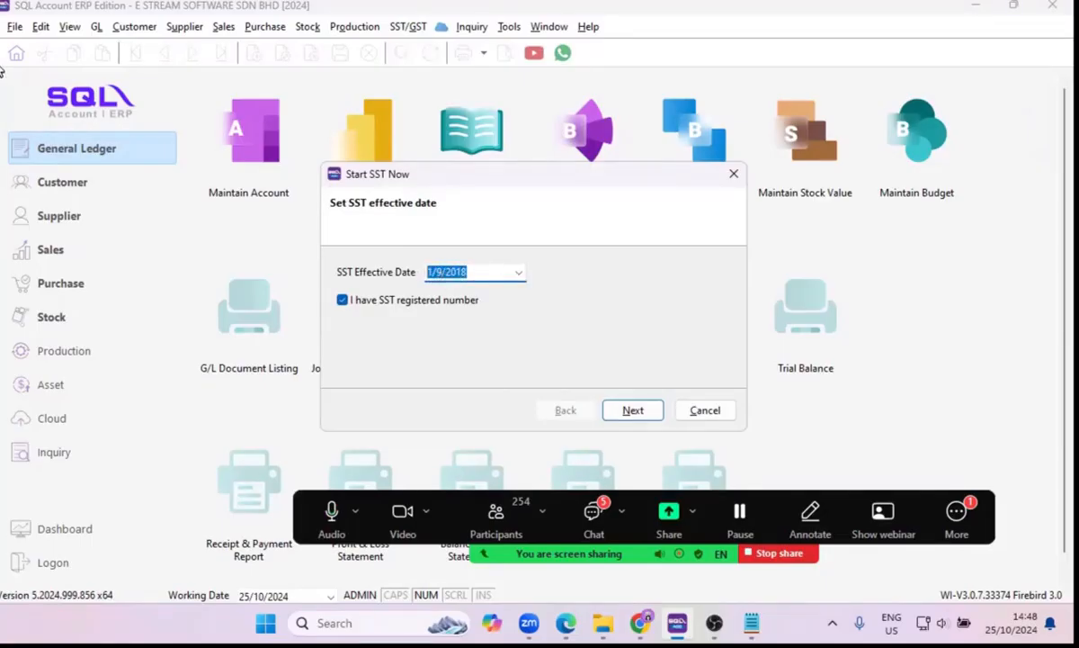
text(01/03/2024)
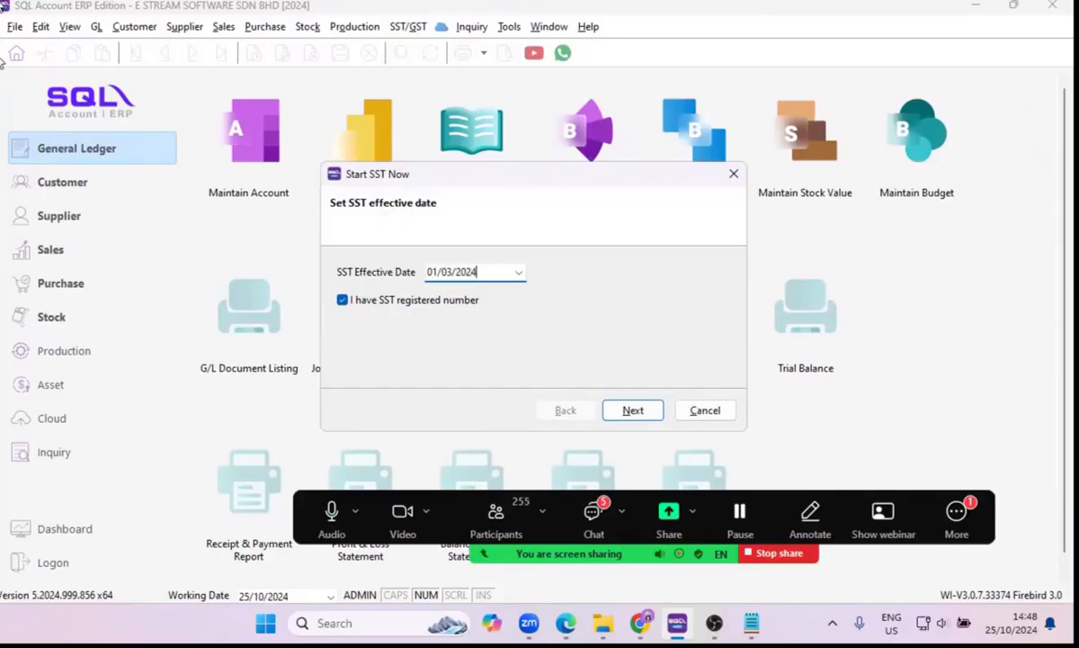
key(BackSpace)
key(BackSpace)
key(BackSpace)
key(BackSpace)
key(BackSpace)
key(BackSpace)
key(BackSpace)
key(BackSpace)
key(BackSpace)
text(01/04/2024)
key(BackSpace)
key(BackSpace)
key(BackSpace)
key(BackSpace)
text(10/2024)
click(634, 414)
Enter the company's service tax number and accept the default SST current liability accounts.
click(419, 295)
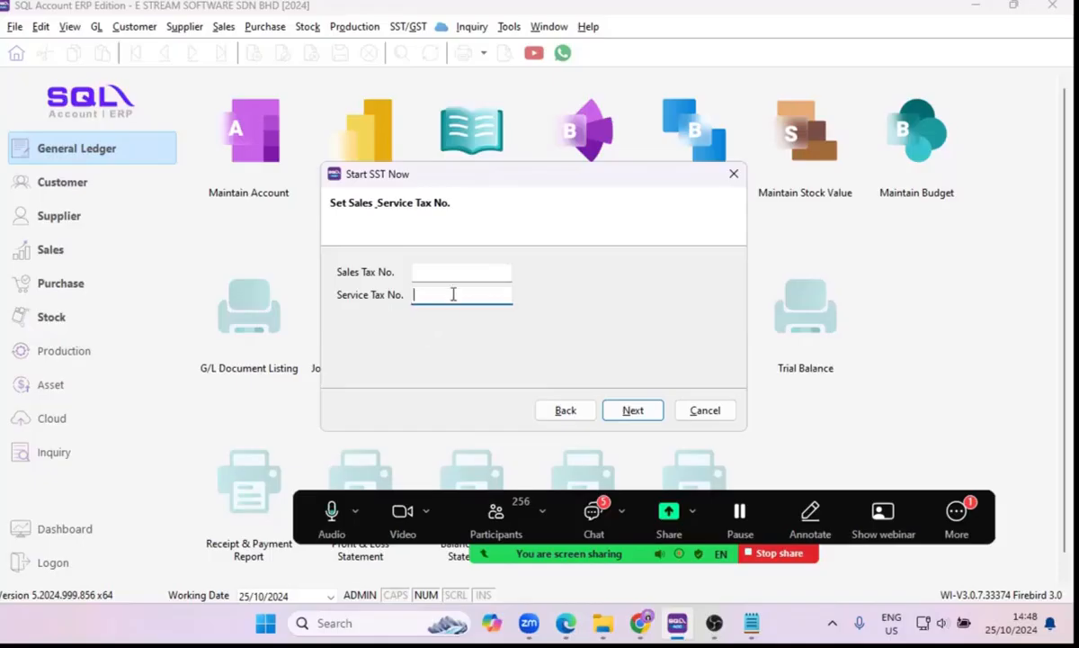
text(1234567)
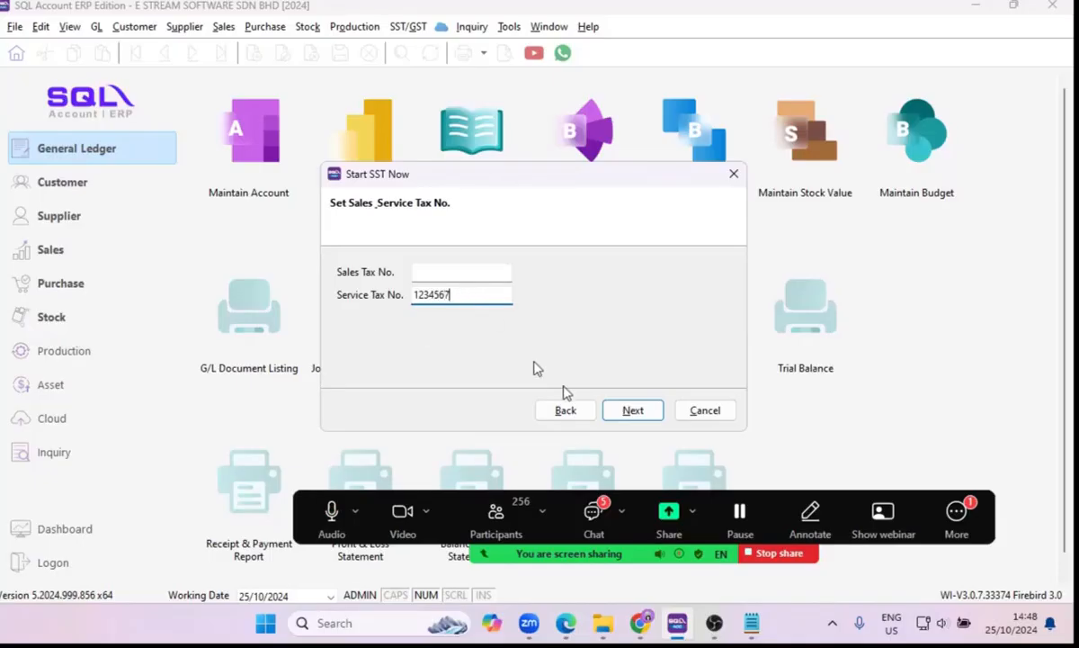
click(633, 412)
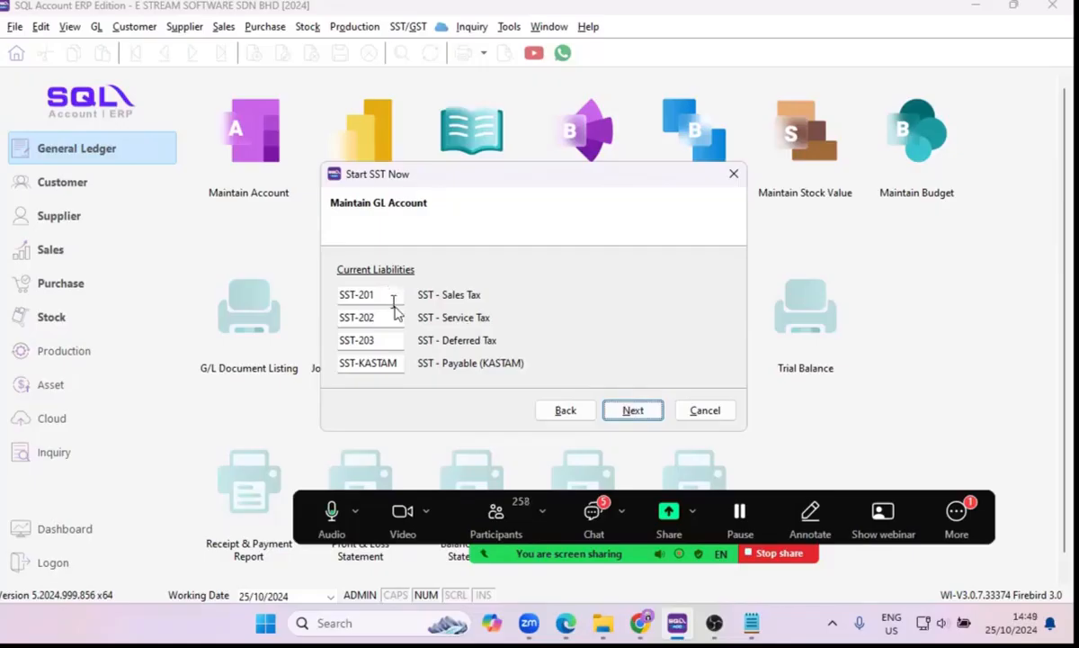
click(633, 411)
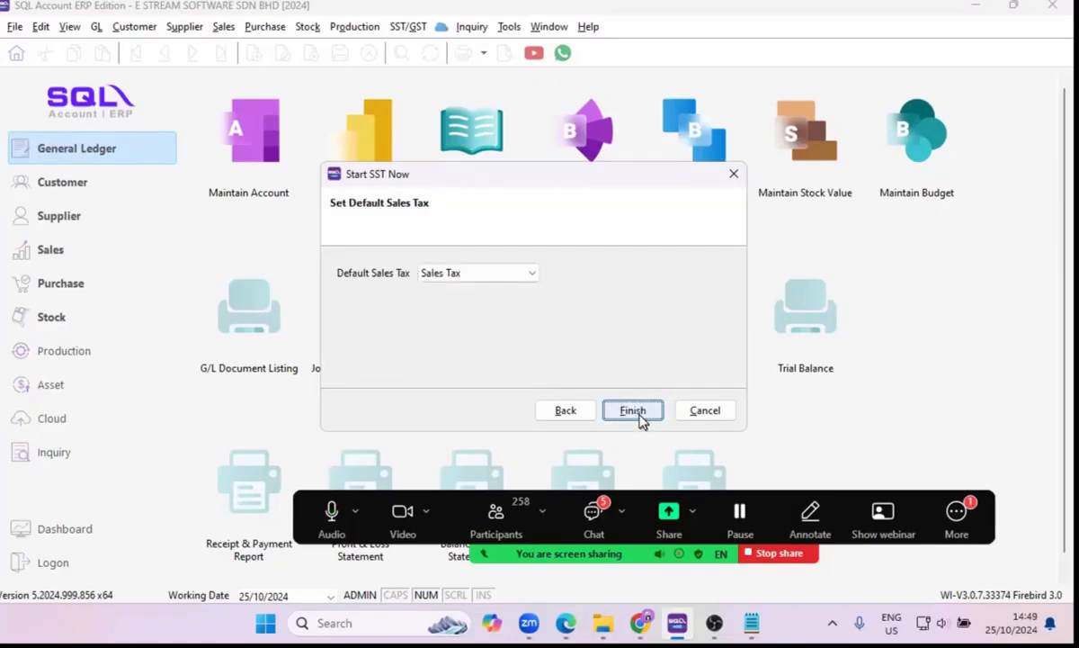
Set the default sales tax to Service Tax and finish the SST setup.
click(517, 279)
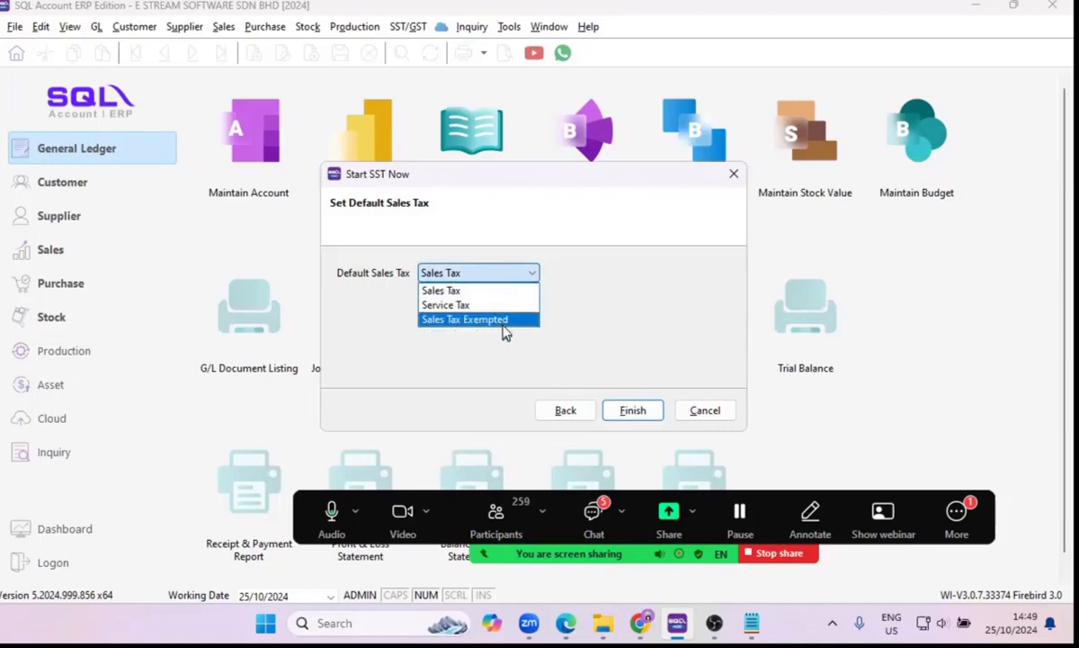
click(506, 309)
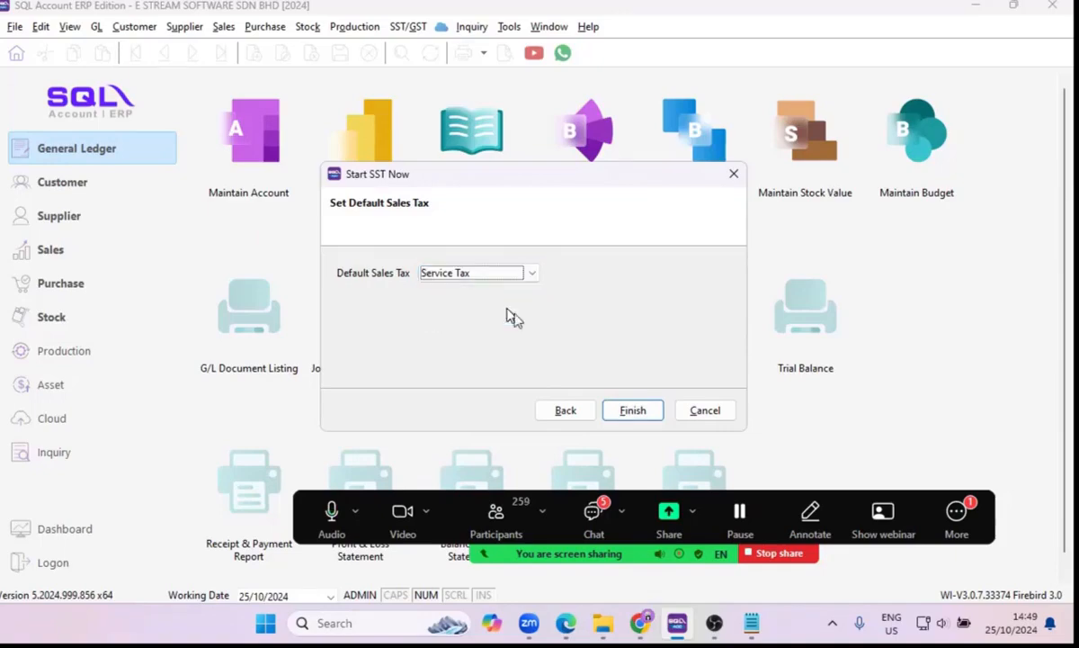
click(630, 410)
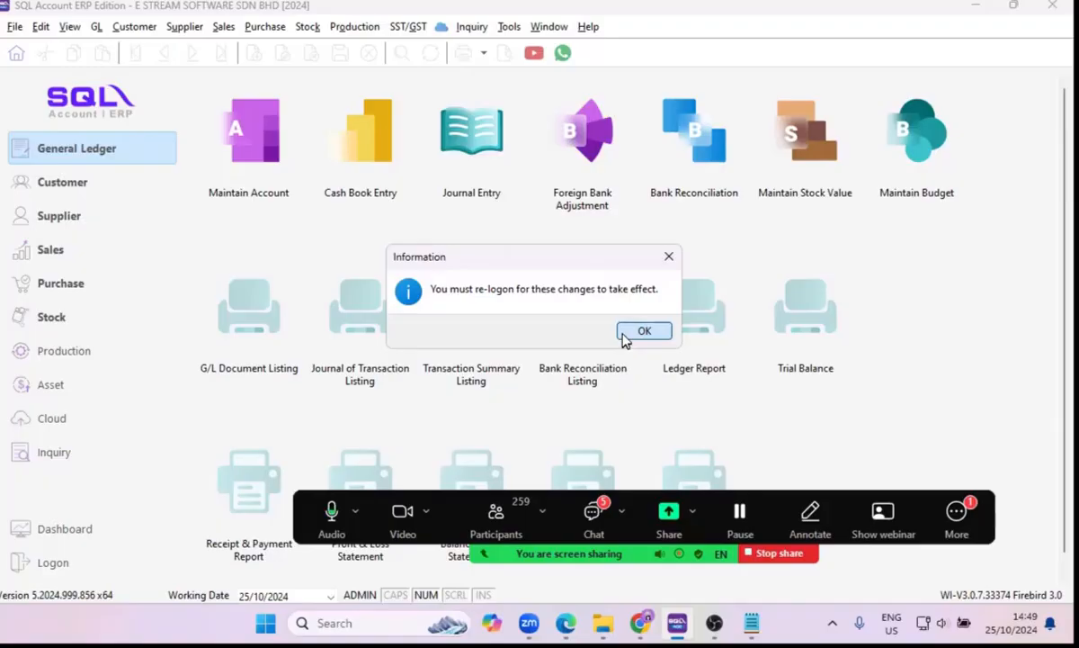
Acknowledge the re-logon notice and log on to the company again with the user's account password.
click(640, 331)
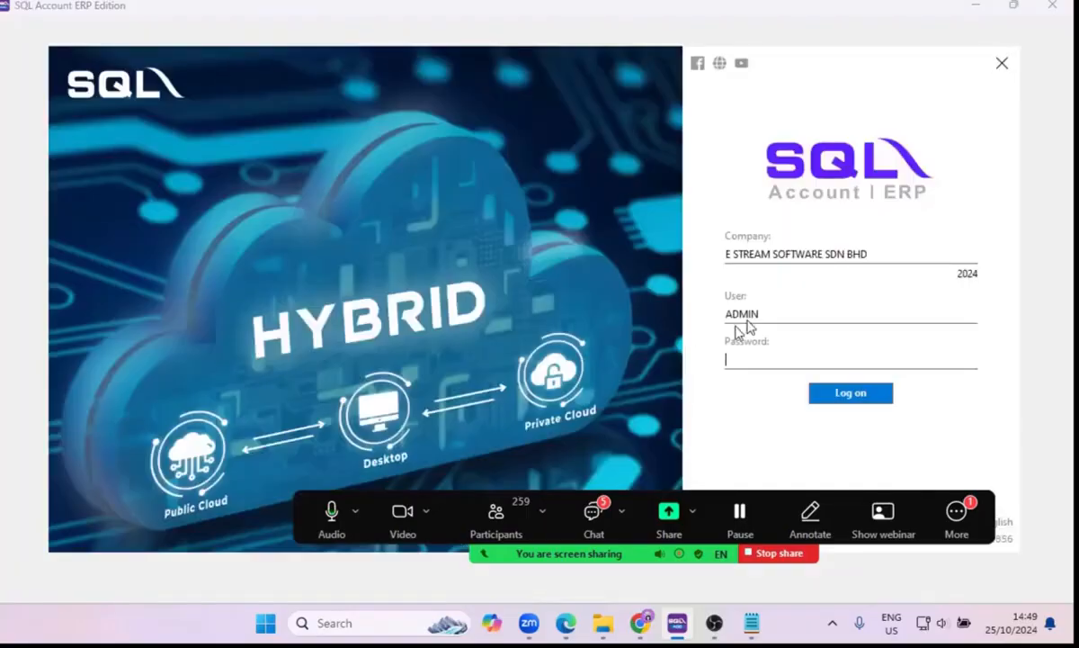
double_click(743, 314)
click(752, 355)
text(ADMIN)
click(818, 394)
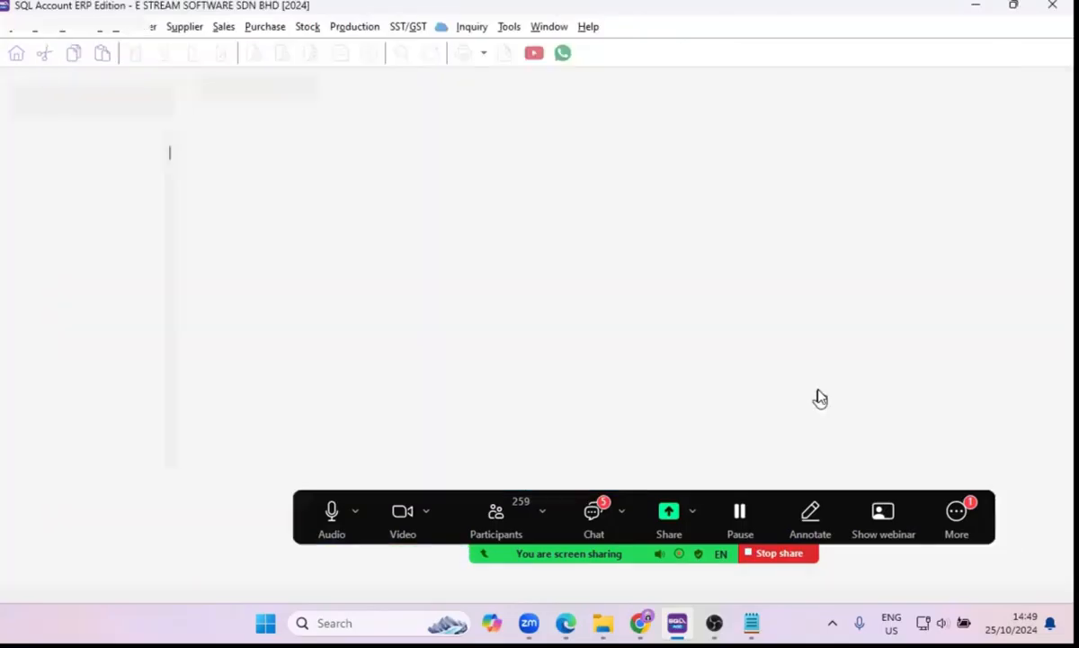
Review the SST tax codes in the Maintain Tax list, including their rates, active status and default, then close the list.
click(402, 28)
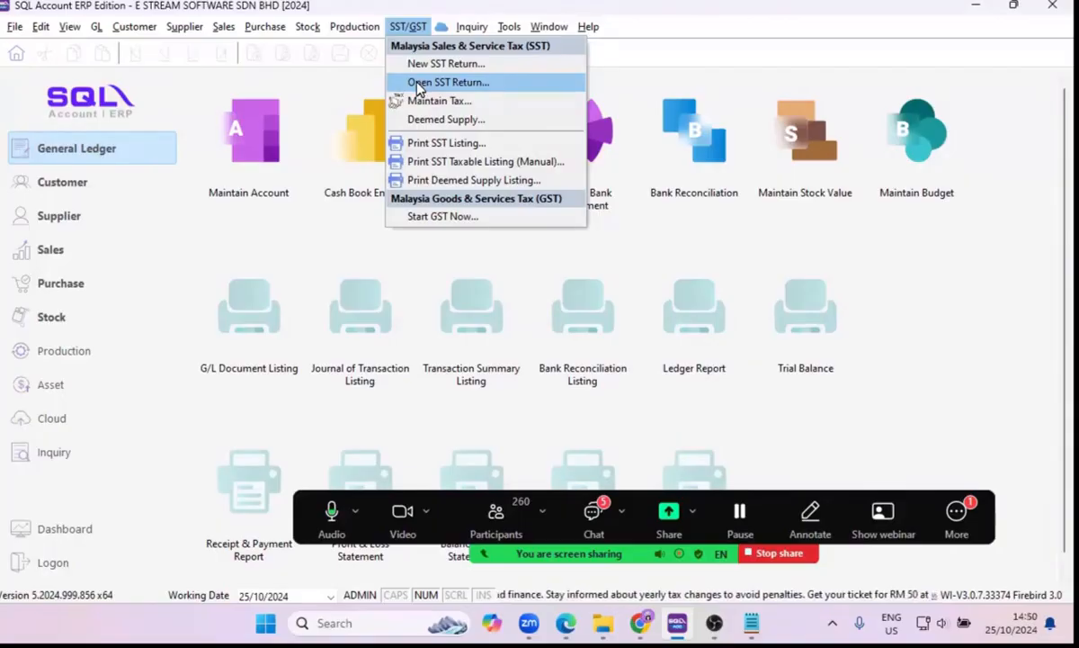
mouse_move(471, 26)
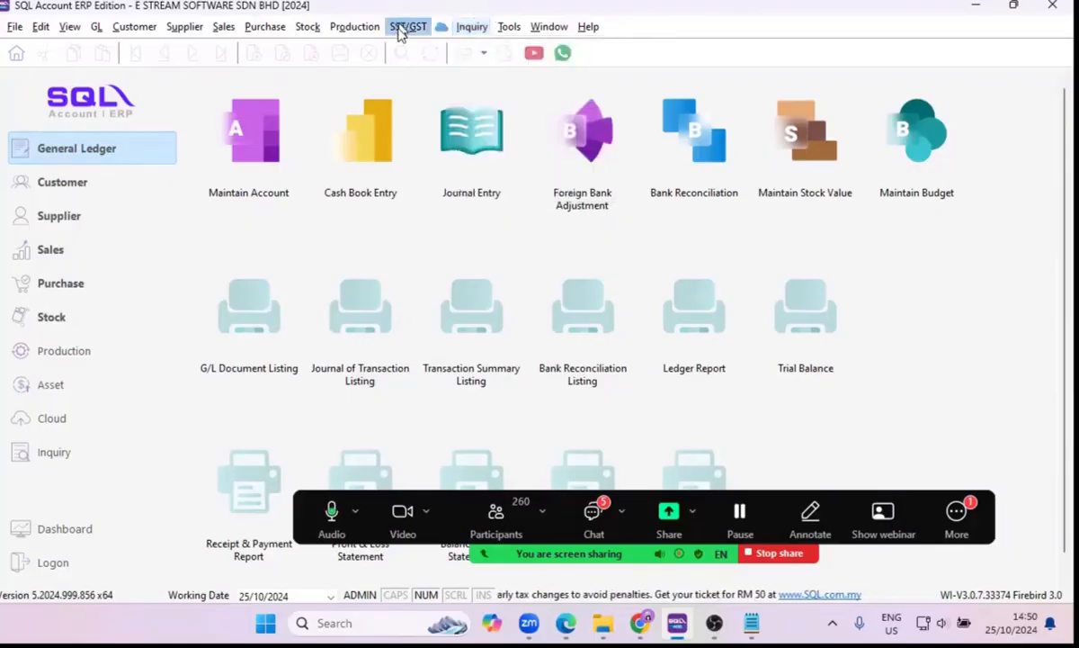
mouse_move(396, 26)
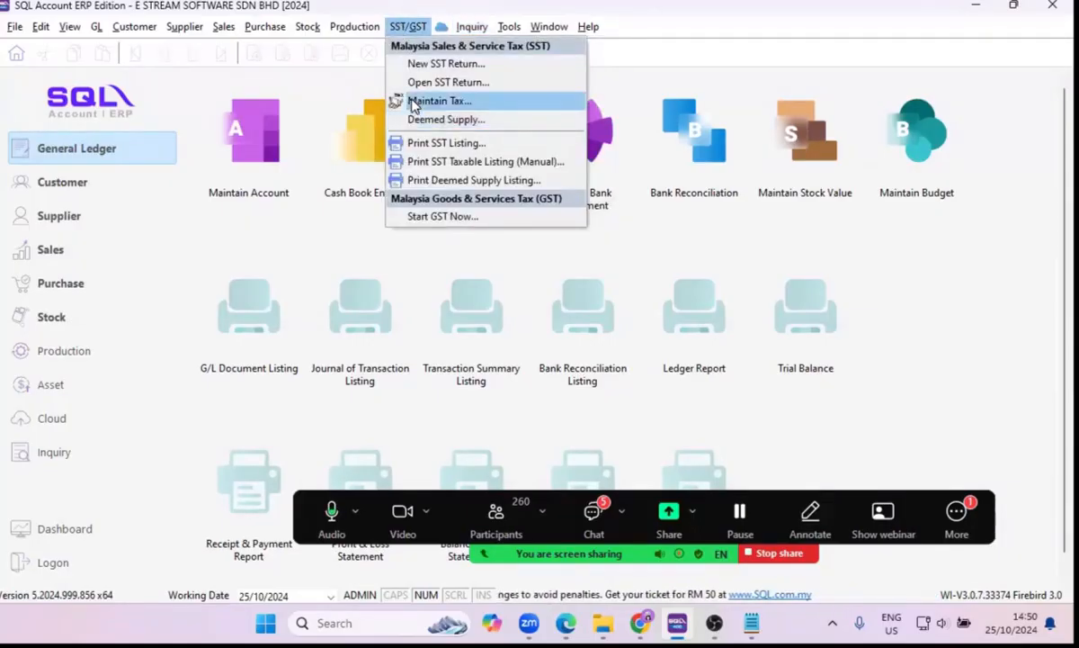
click(401, 101)
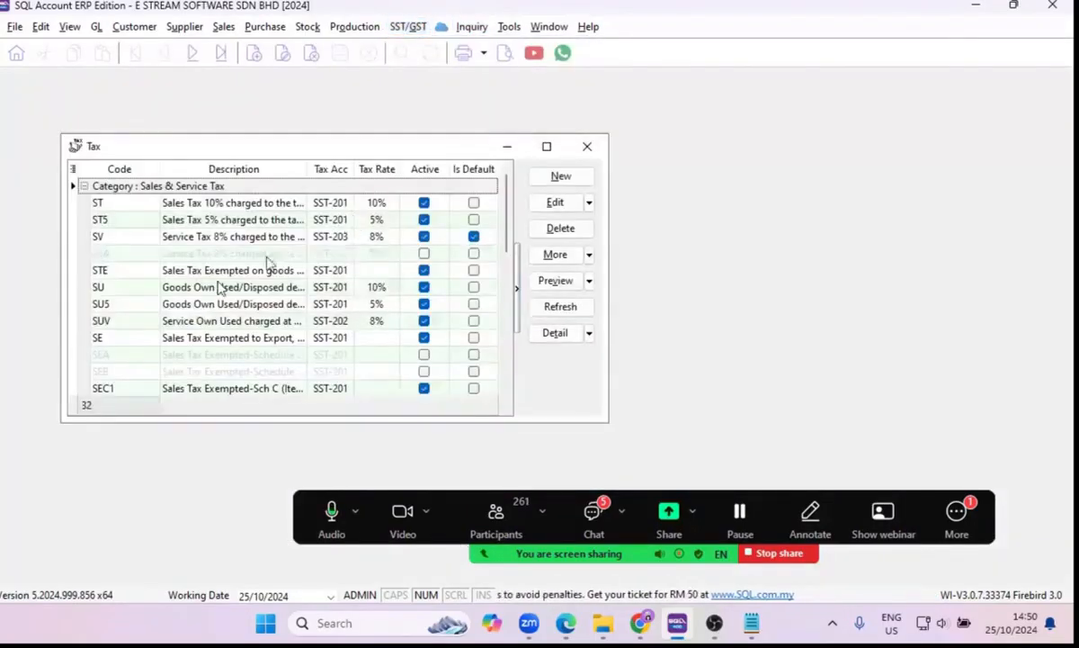
scroll(216, 290, down, 1)
scroll(214, 294, down, 2)
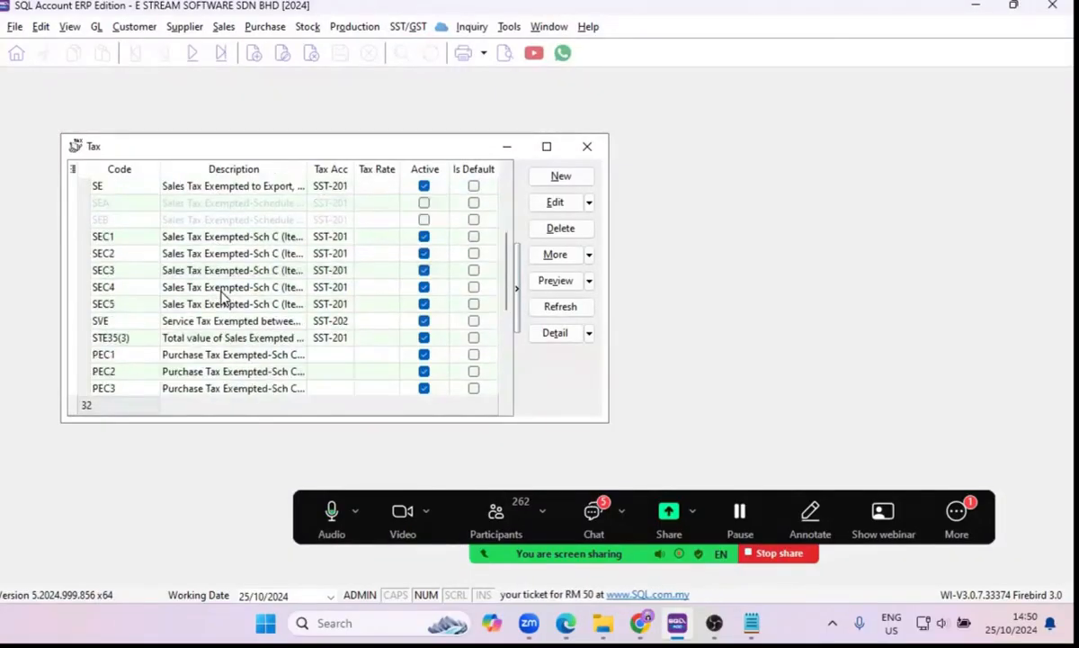
scroll(220, 292, up, 2)
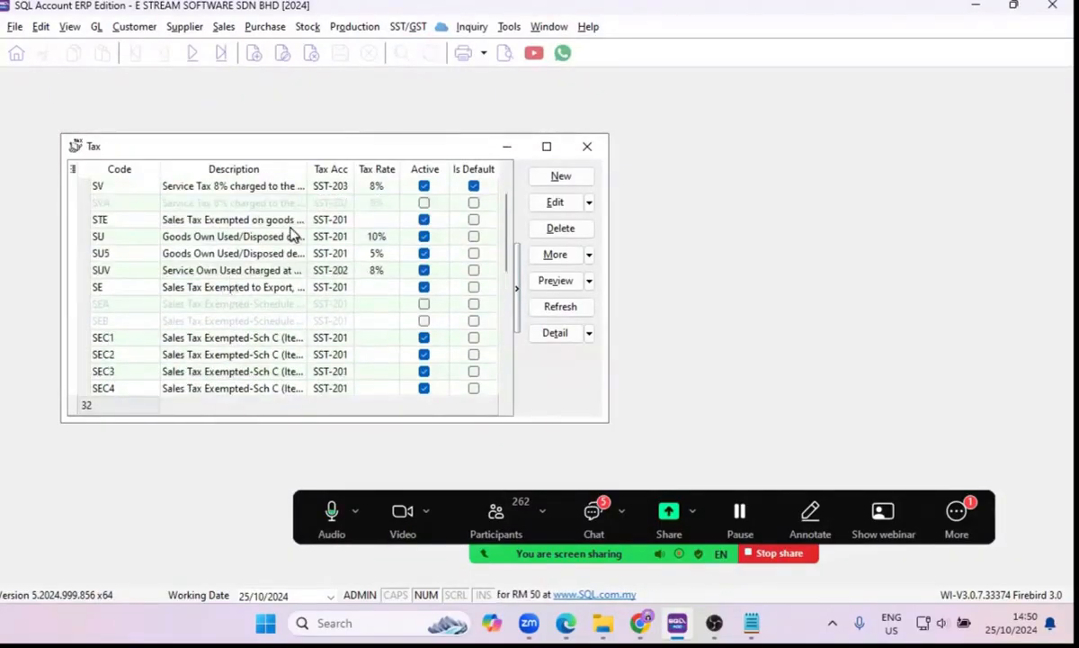
click(587, 146)
click(96, 26)
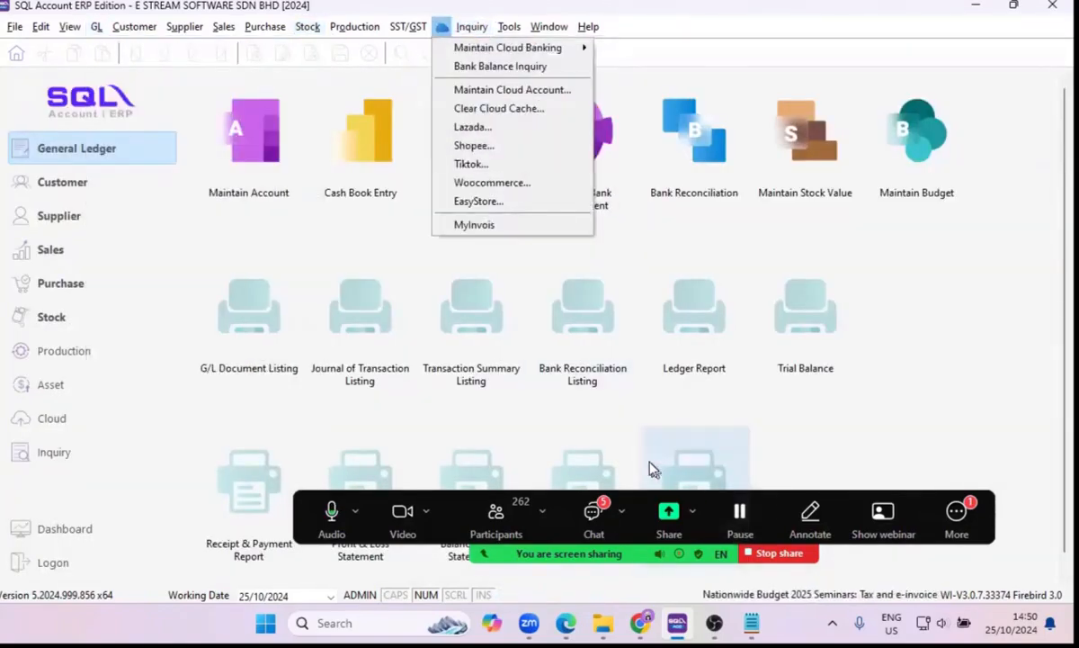
click(586, 512)
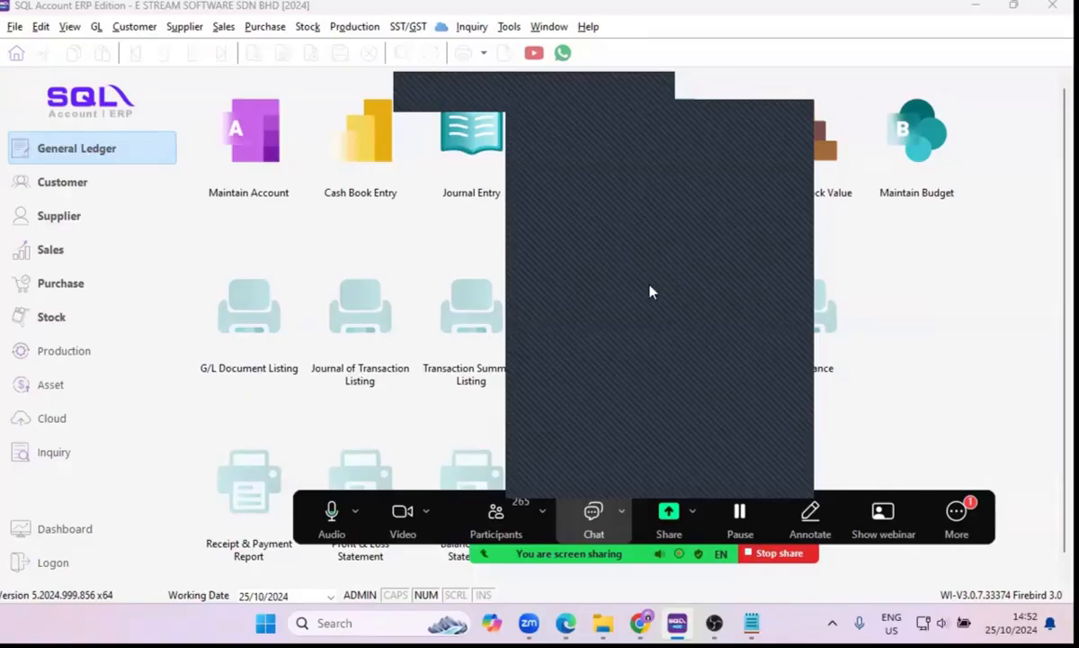
click(794, 119)
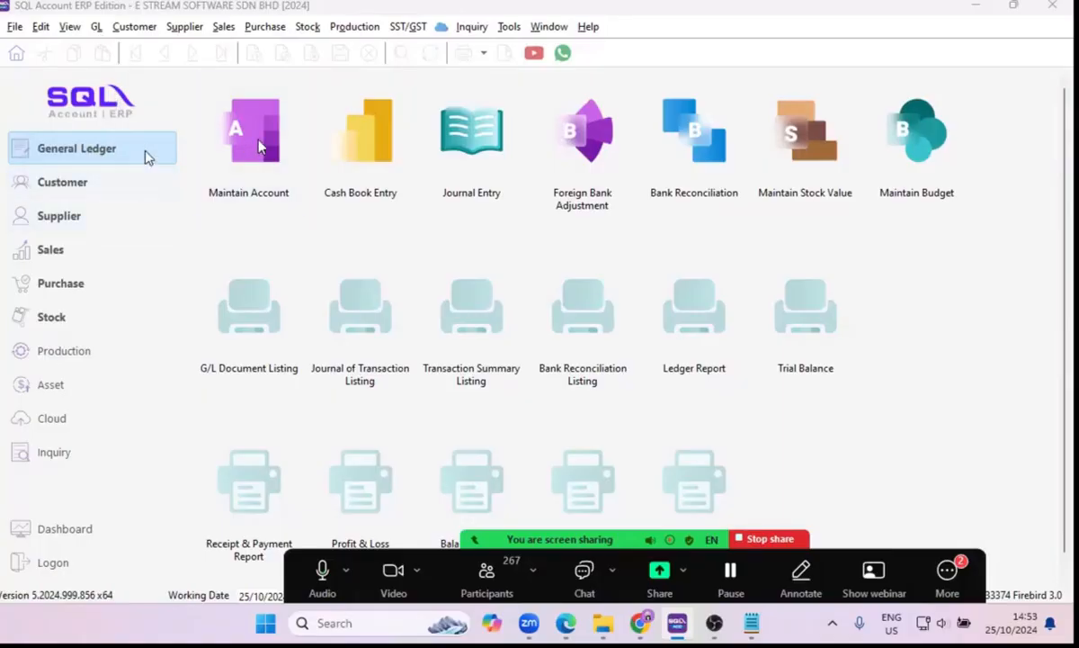
Open the general ledger's Maintain Account list and examine the chart of accounts, including the SST accounts under Current Liabilities.
click(96, 28)
click(109, 47)
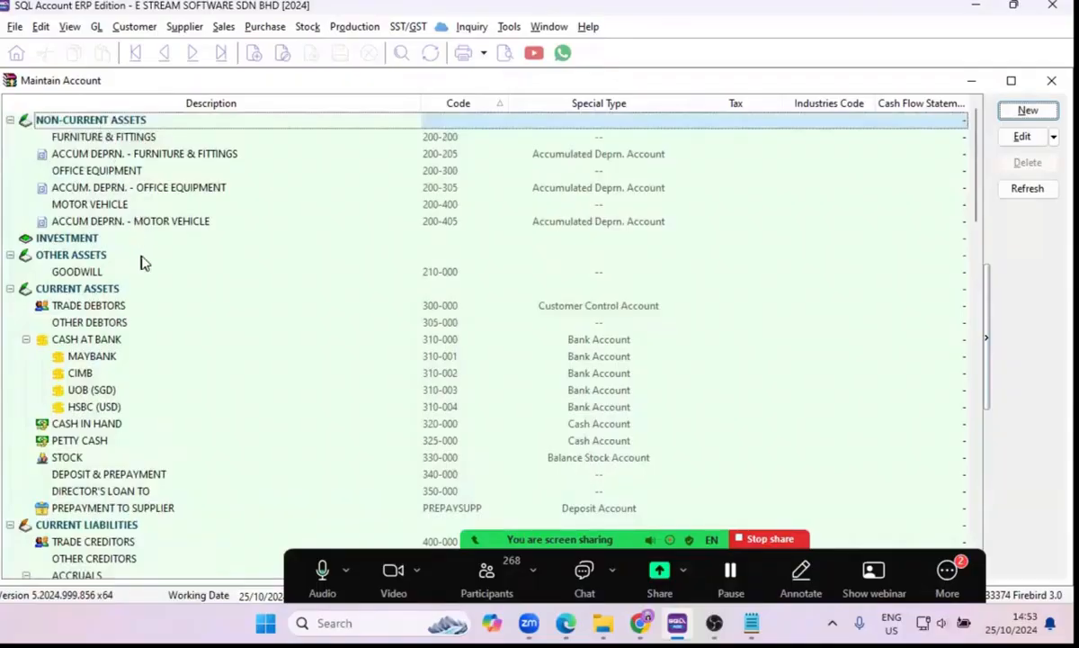
scroll(139, 256, down, 1)
scroll(141, 261, down, 1)
scroll(142, 263, down, 3)
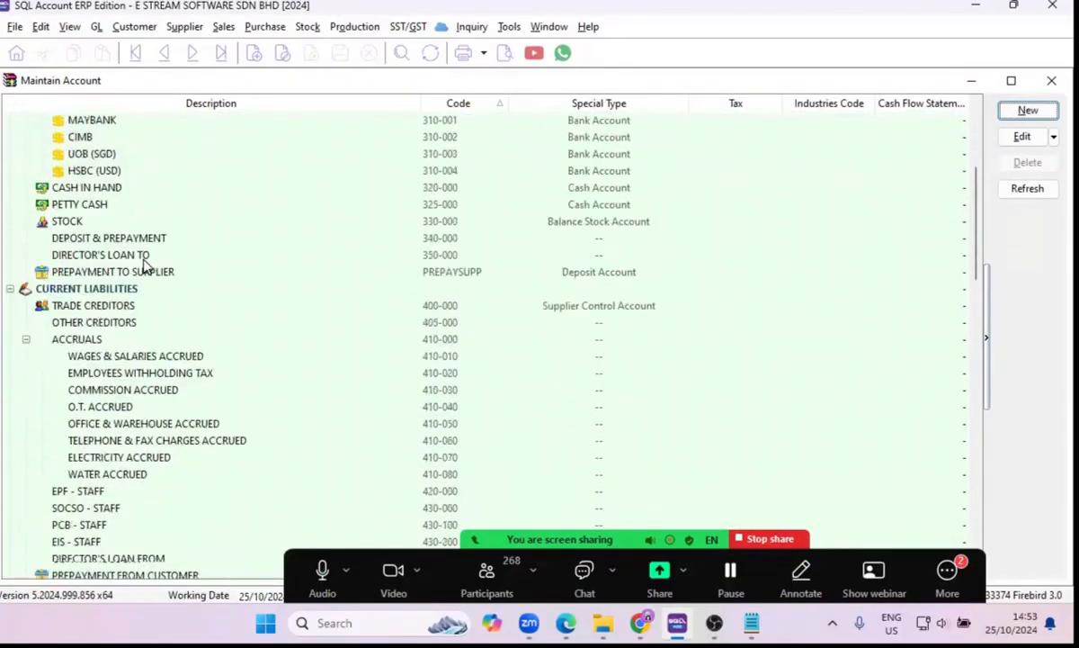
scroll(166, 281, down, 4)
scroll(171, 286, down, 5)
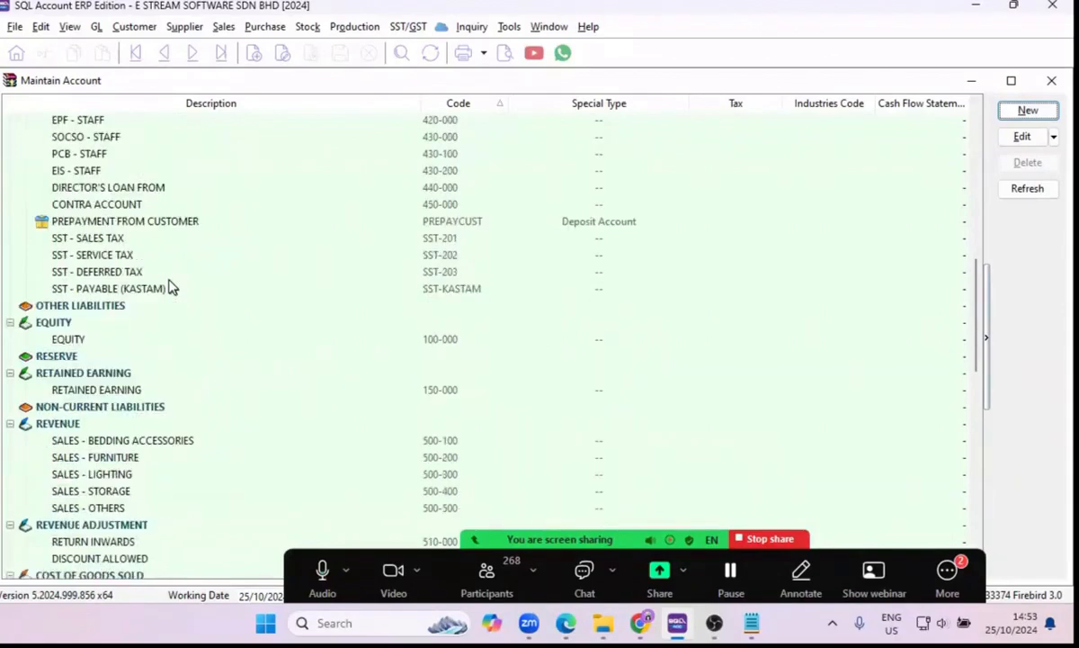
scroll(159, 324, up, 14)
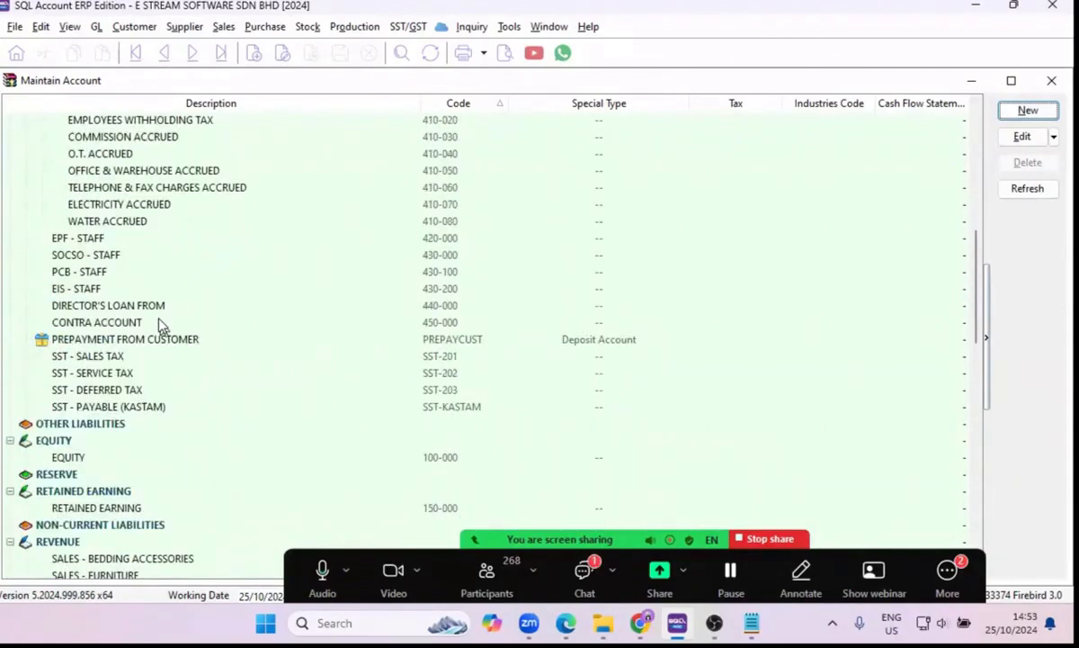
scroll(152, 315, up, 1)
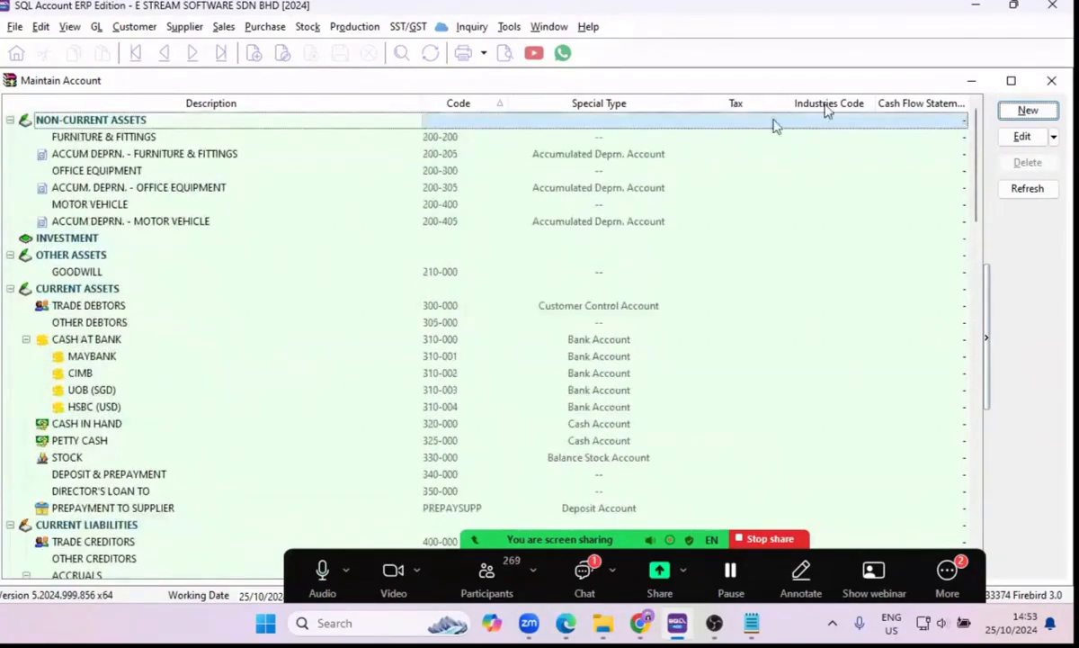
Create a Motor account under Non-Current Assets with GL code 200-500.
click(1026, 112)
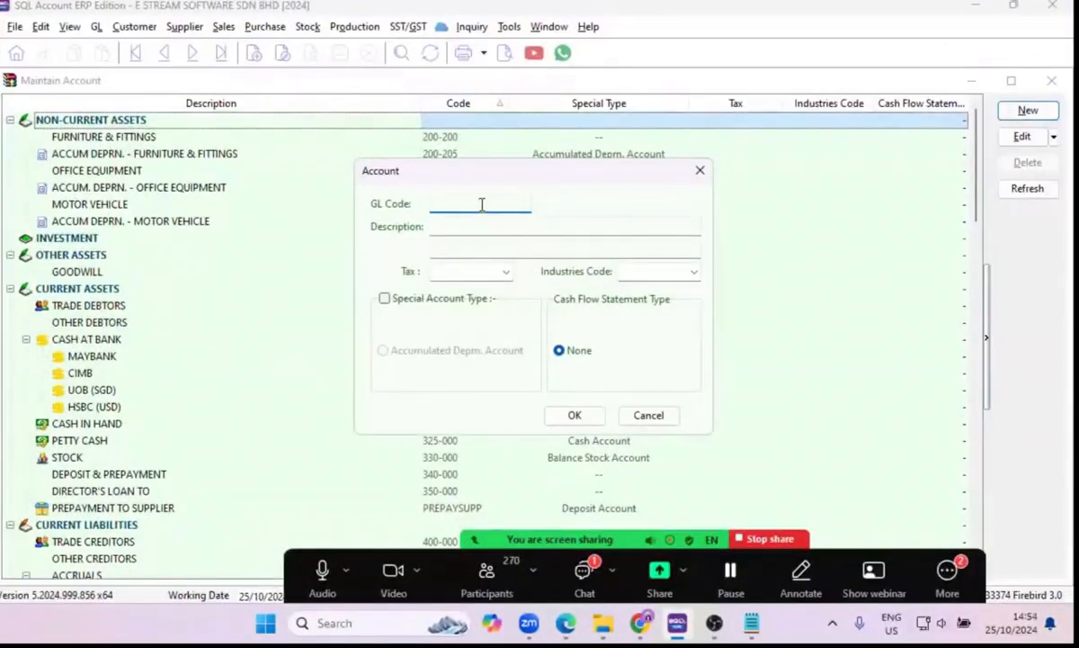
click(700, 170)
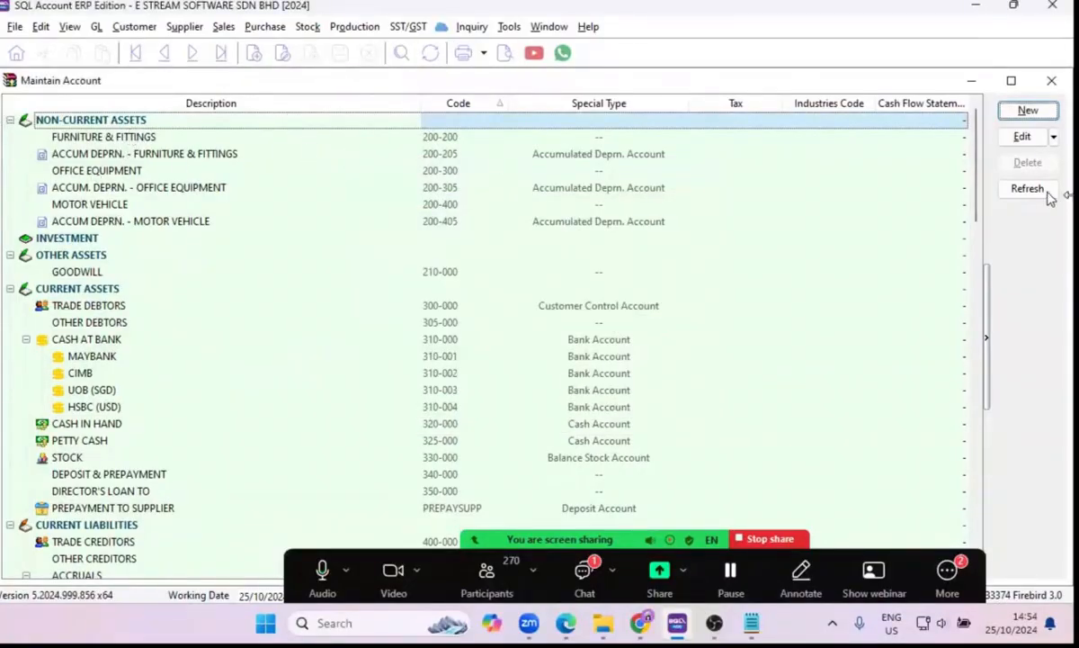
click(1028, 111)
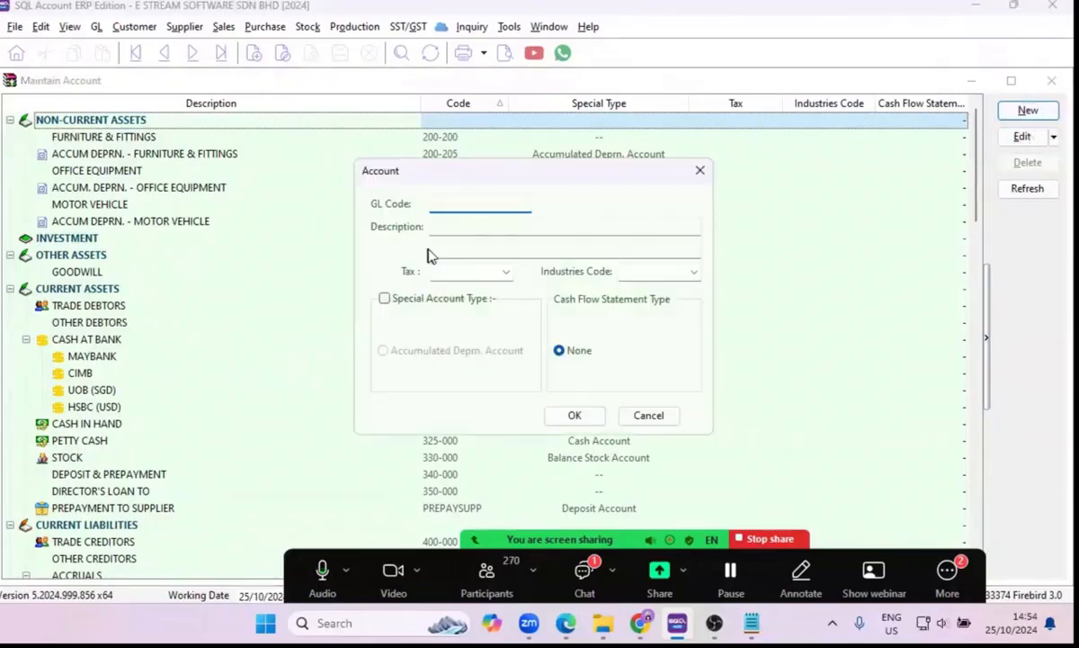
drag(482, 171, 770, 163)
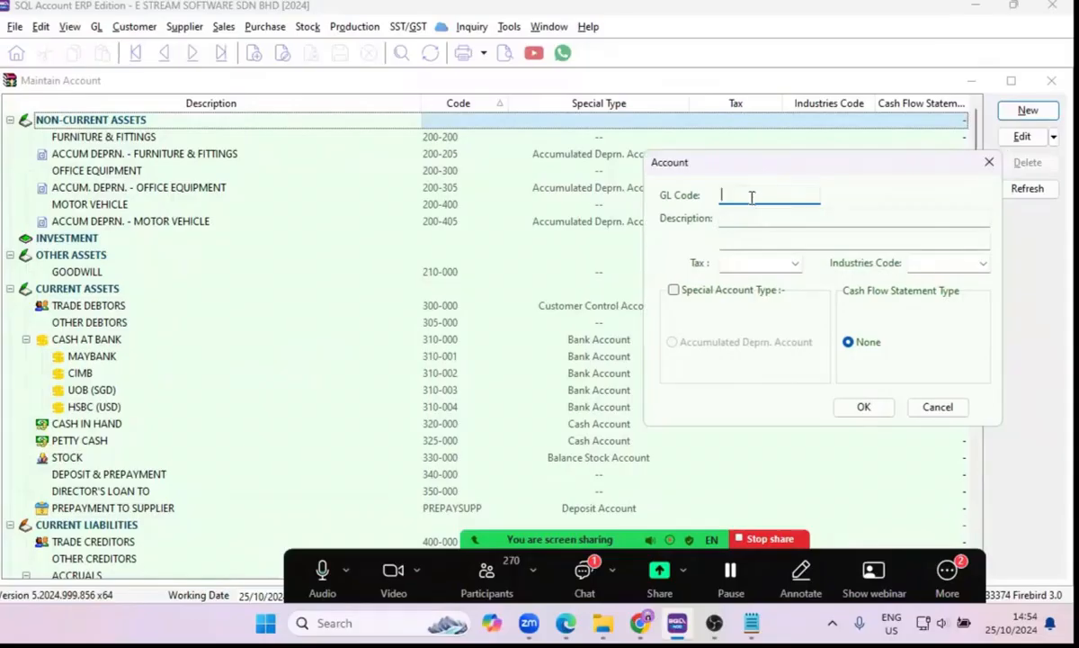
text(200)
key(BackSpace)
key(BackSpace)
key(BackSpace)
click(732, 218)
text(Moto)
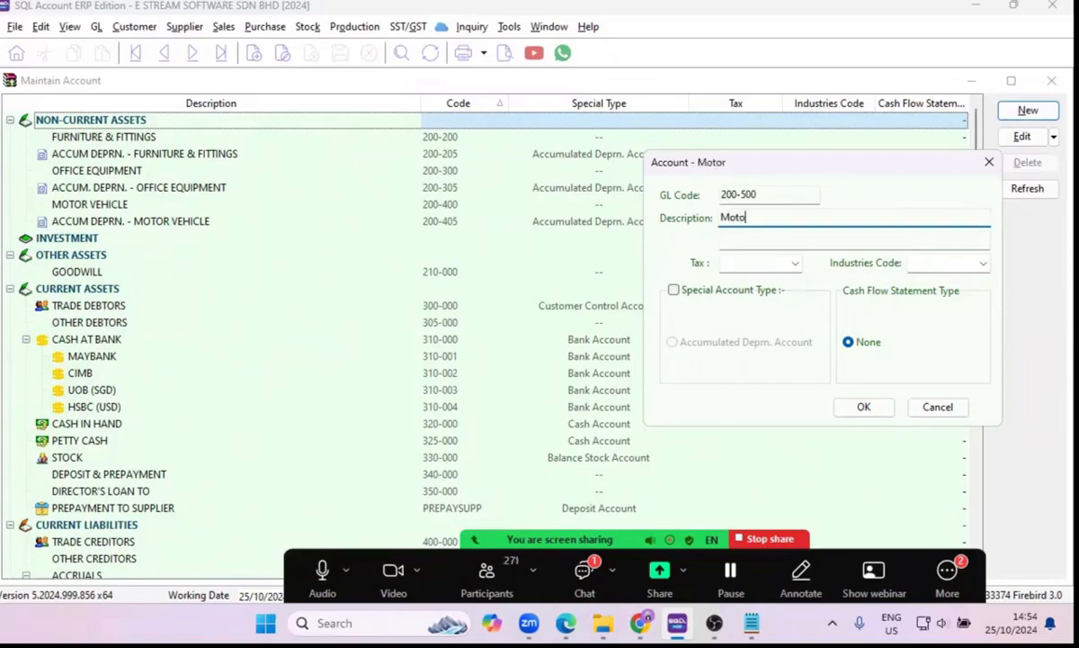
text(r)
click(860, 408)
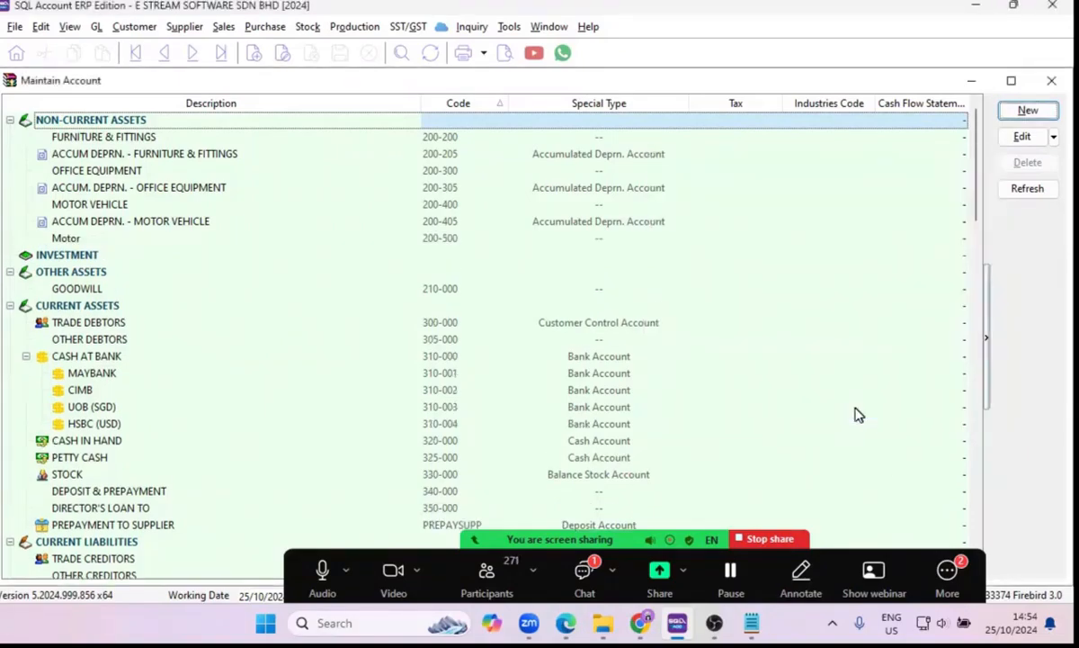
click(121, 239)
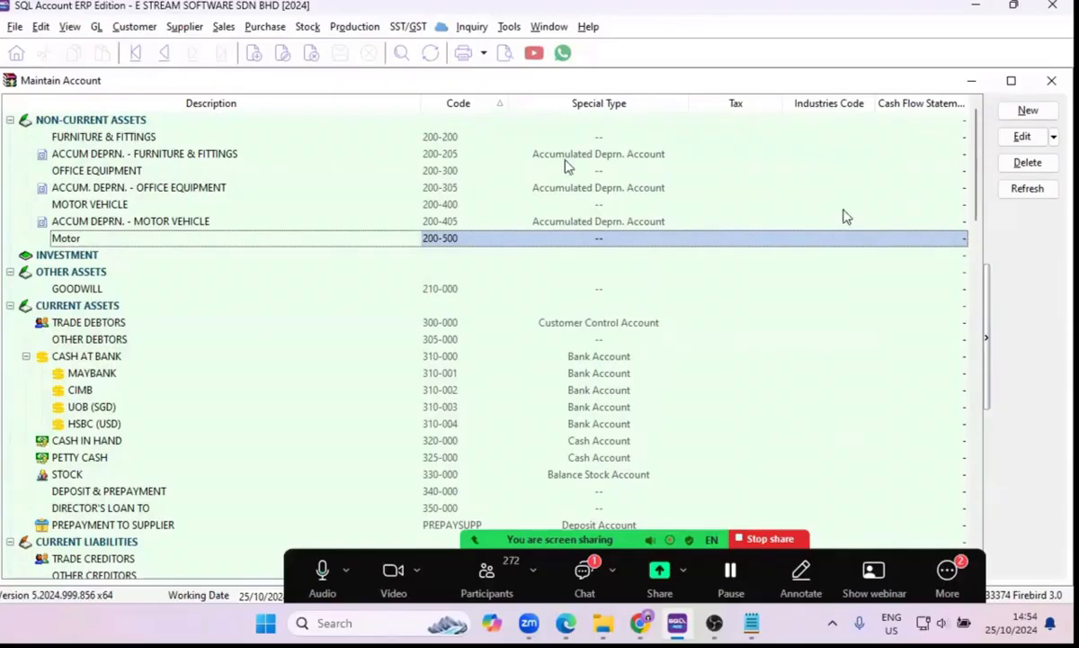
Start another account under Non-Current Assets with GL code 200-505 and description ACCUM DEPRN. - MOTOR.
click(221, 124)
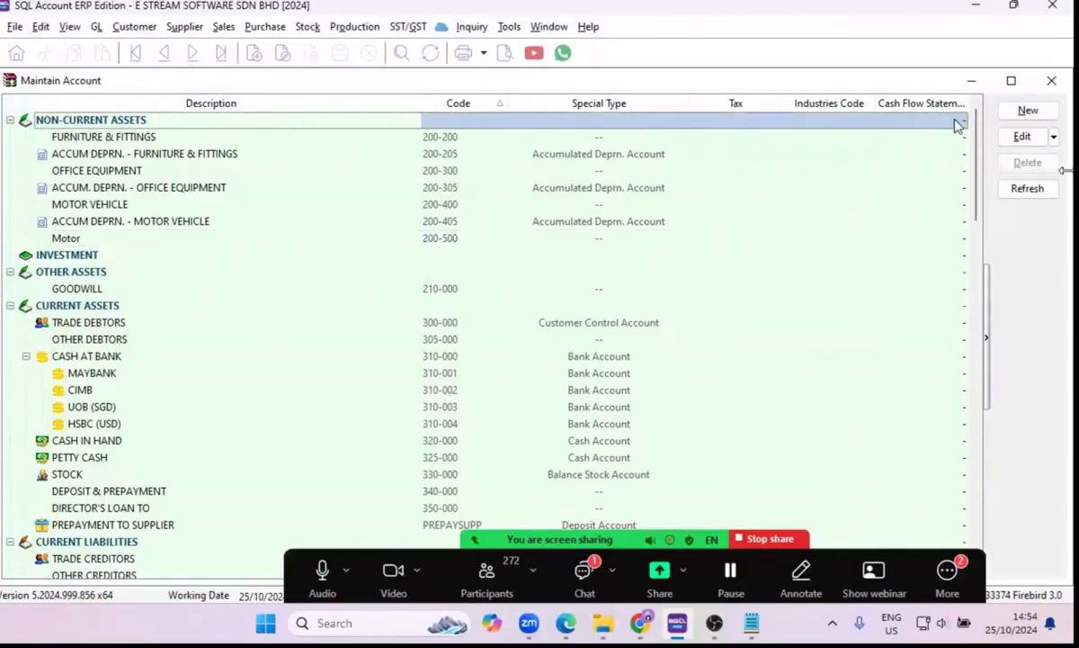
click(1027, 109)
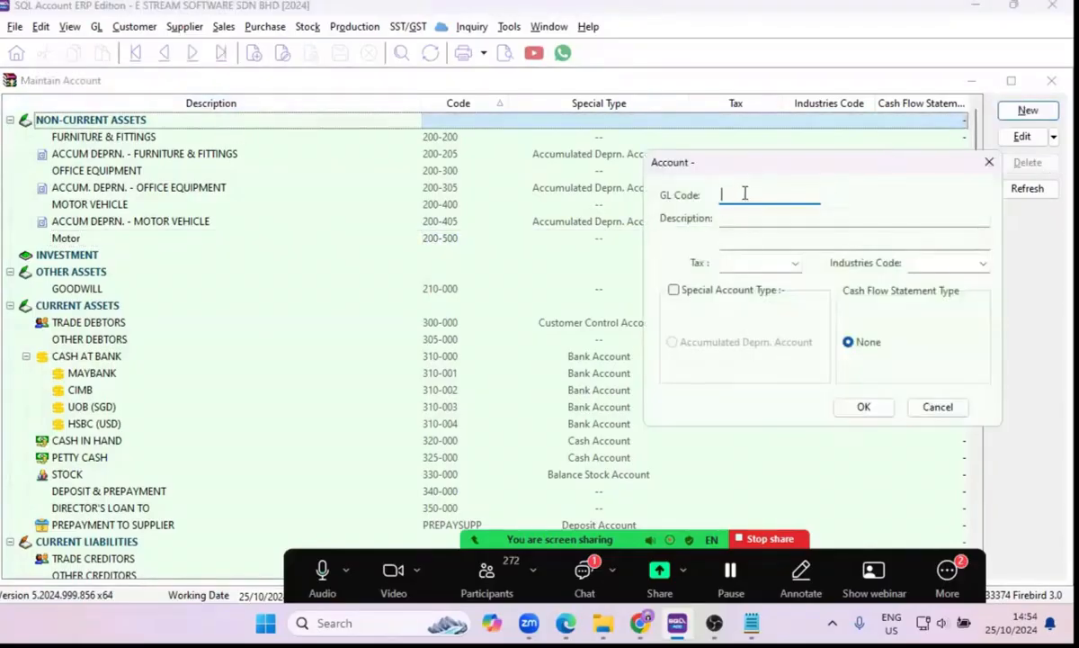
text(200-505)
click(762, 217)
text(ACCUM DEPRN)
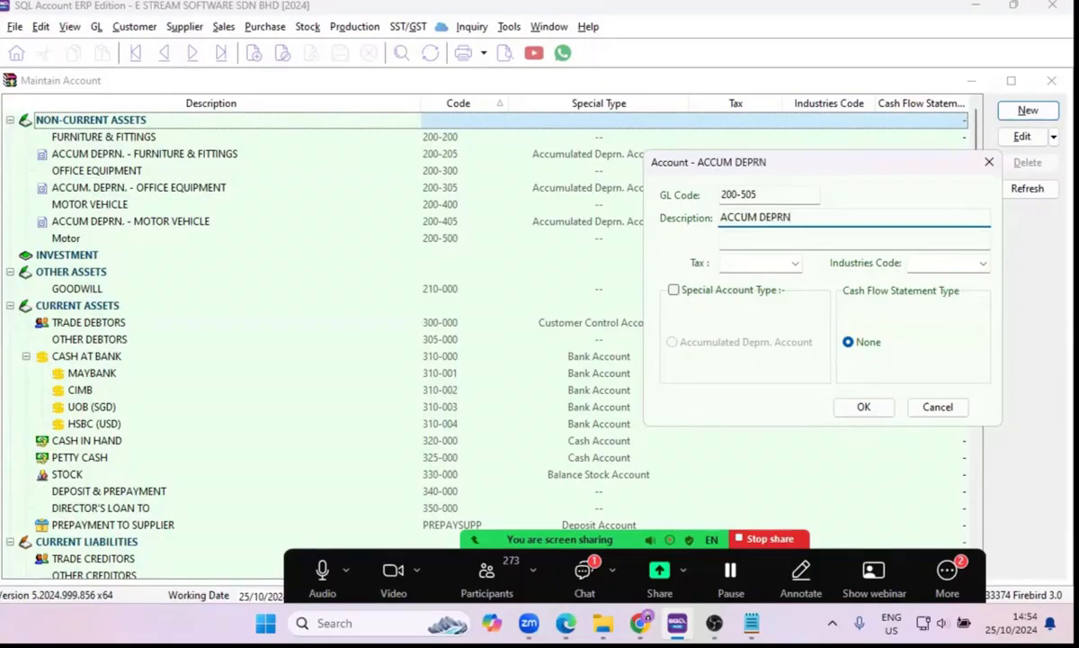
text(. - MOTOR)
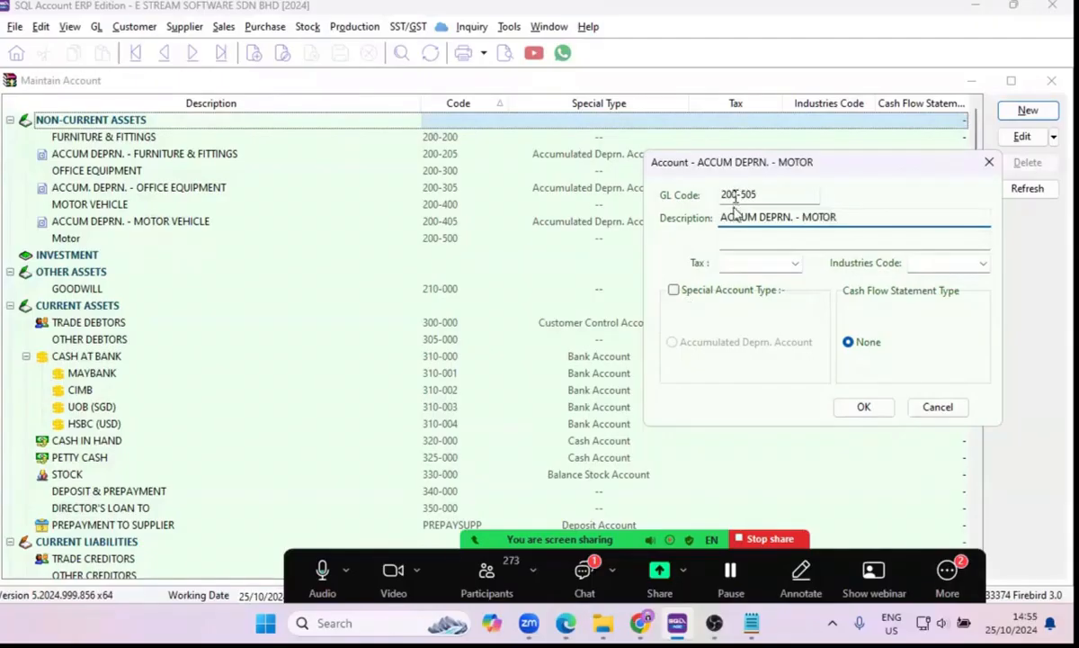
Make the new motor depreciation account a special Accumulated Deprn. Account, save it and check its entry in the list.
click(675, 292)
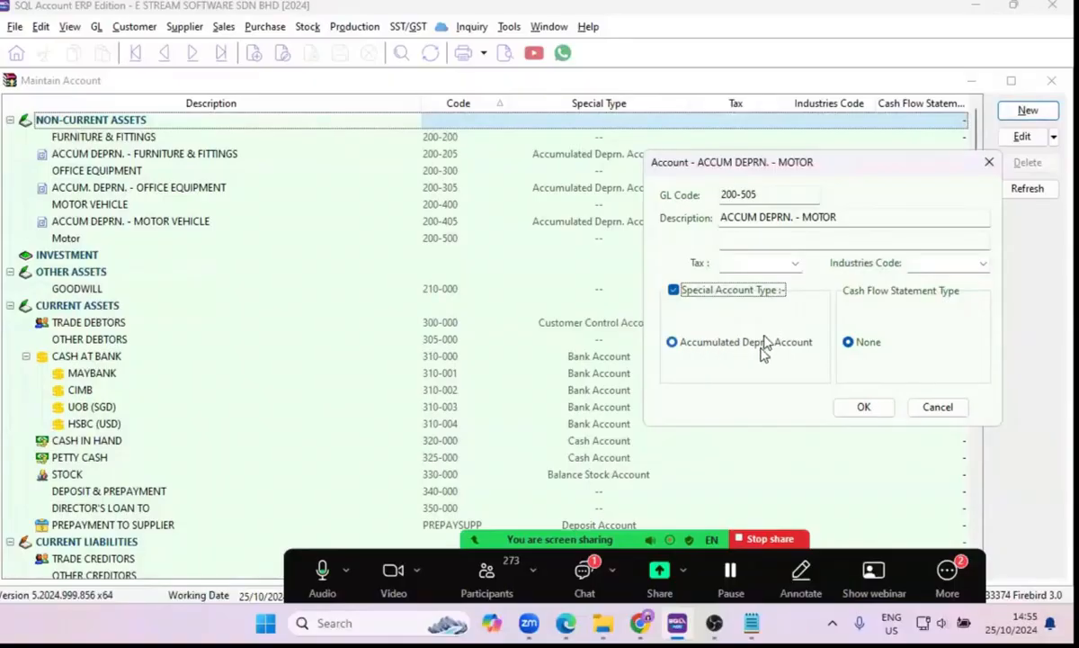
click(863, 408)
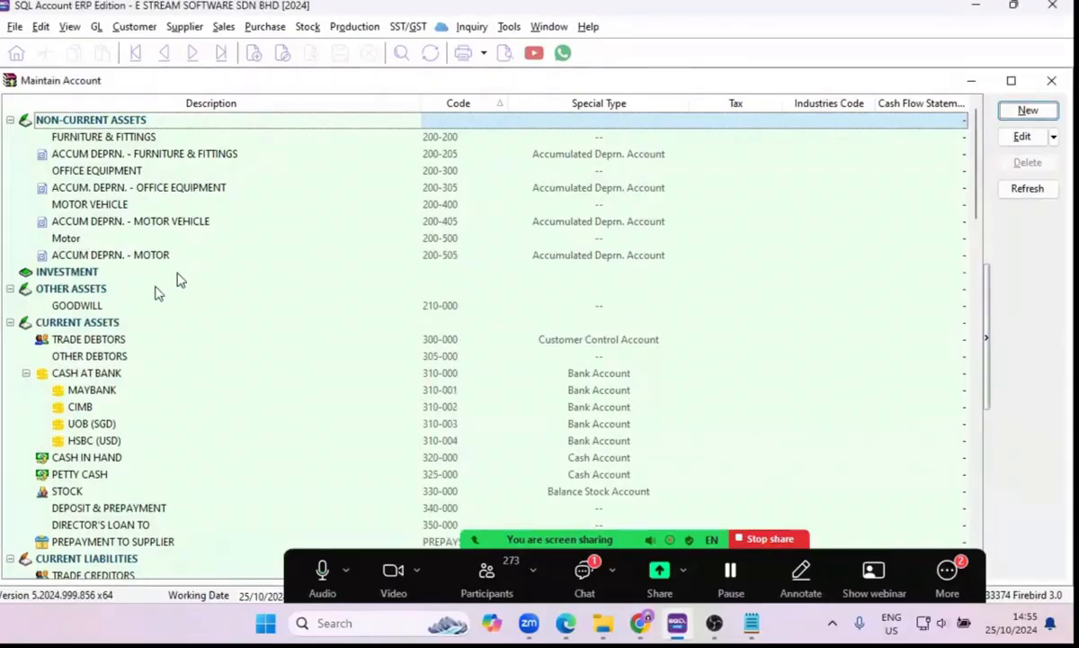
click(241, 256)
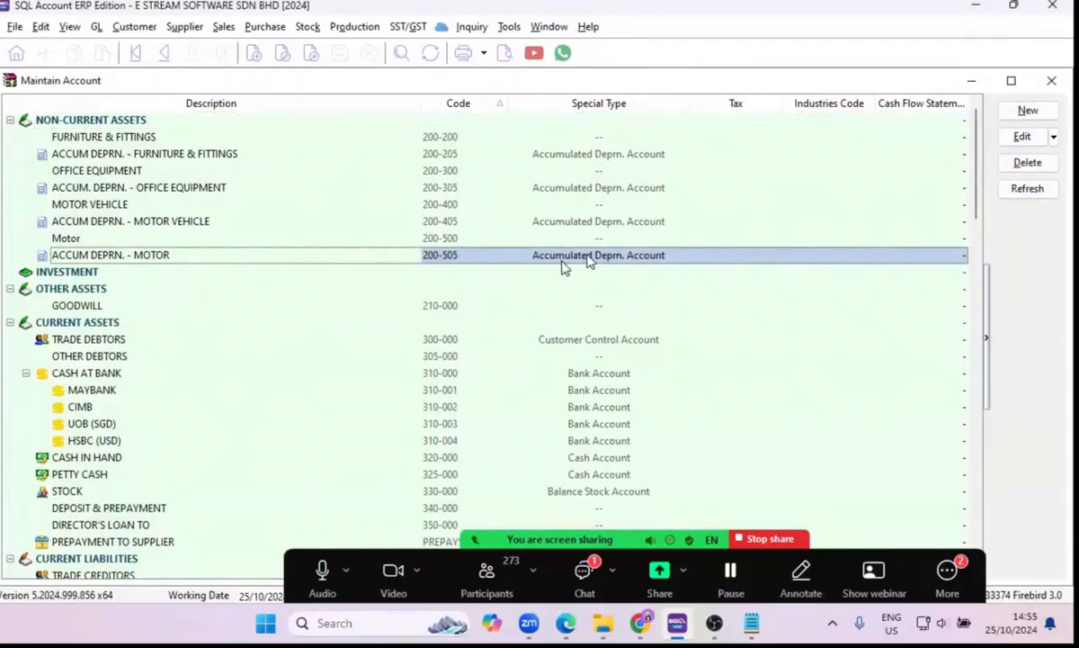
click(648, 264)
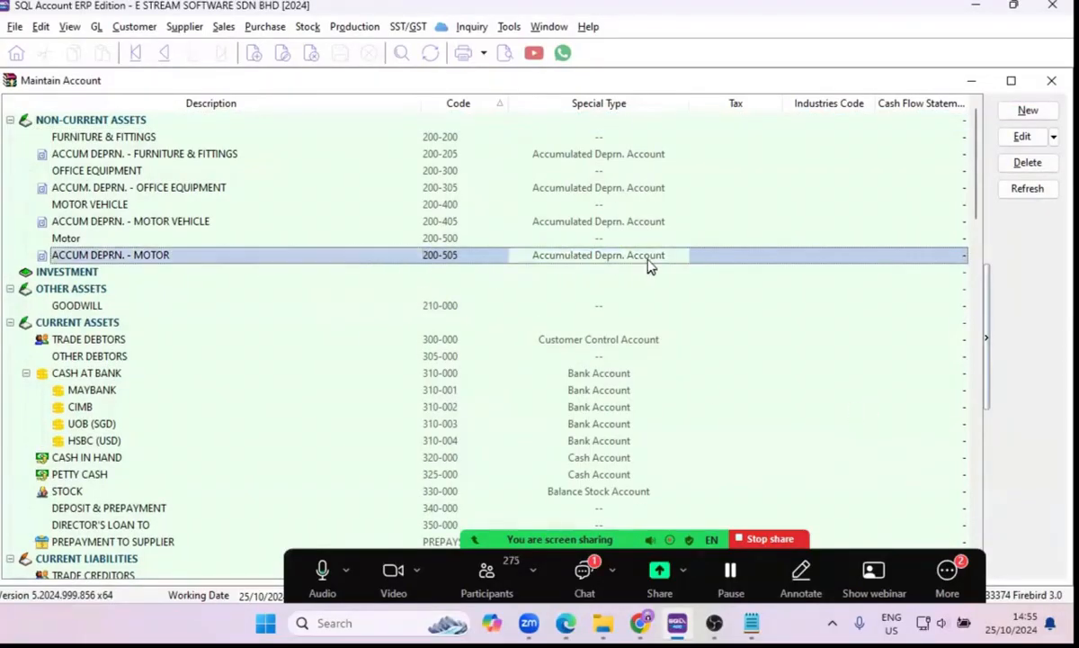
Start a new account under Cash at Bank in Current Assets with GL code 310-005.
click(255, 284)
scroll(250, 282, down, 3)
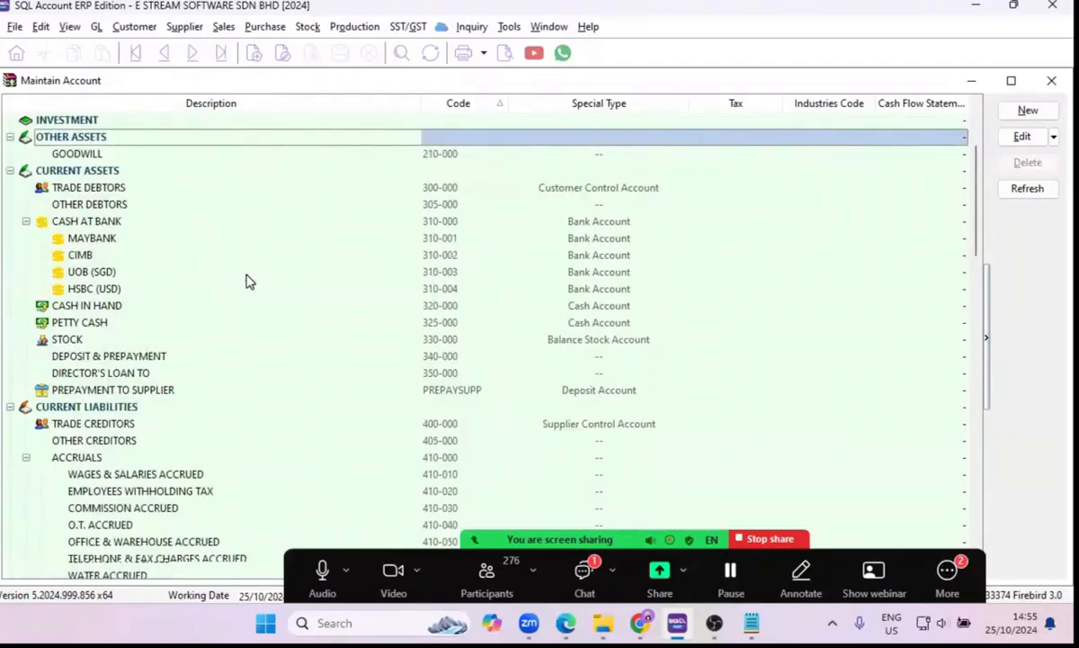
click(110, 239)
scroll(125, 243, up, 1)
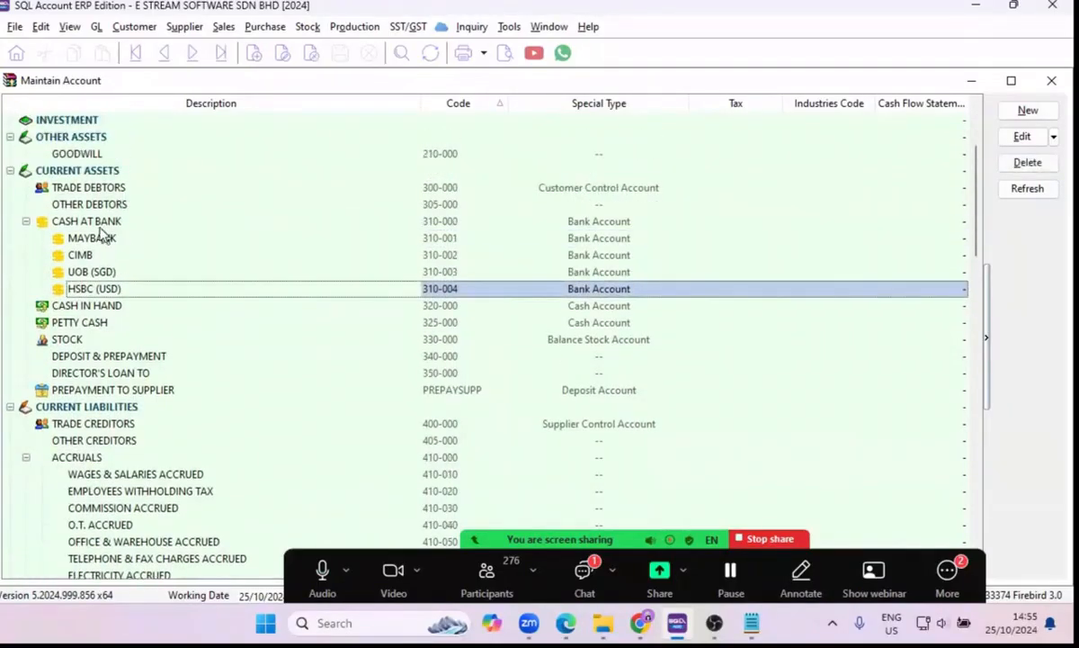
click(102, 223)
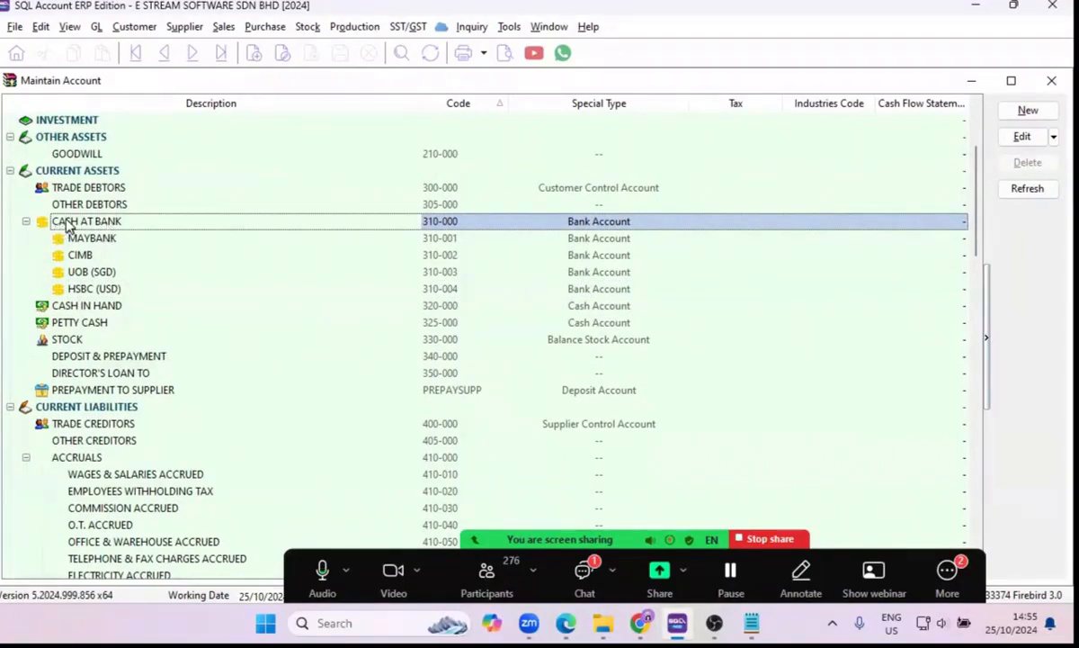
click(1026, 116)
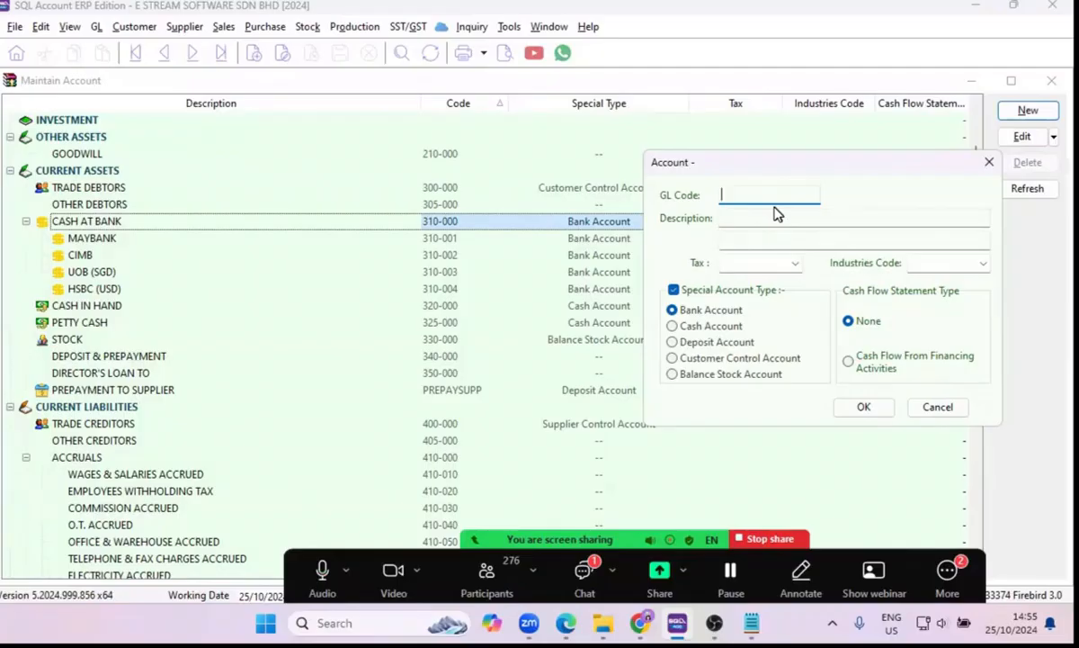
text(310-005)
Describe the new account as RHB, keep it as a special Bank Account, save it and check its entry in the list.
click(779, 216)
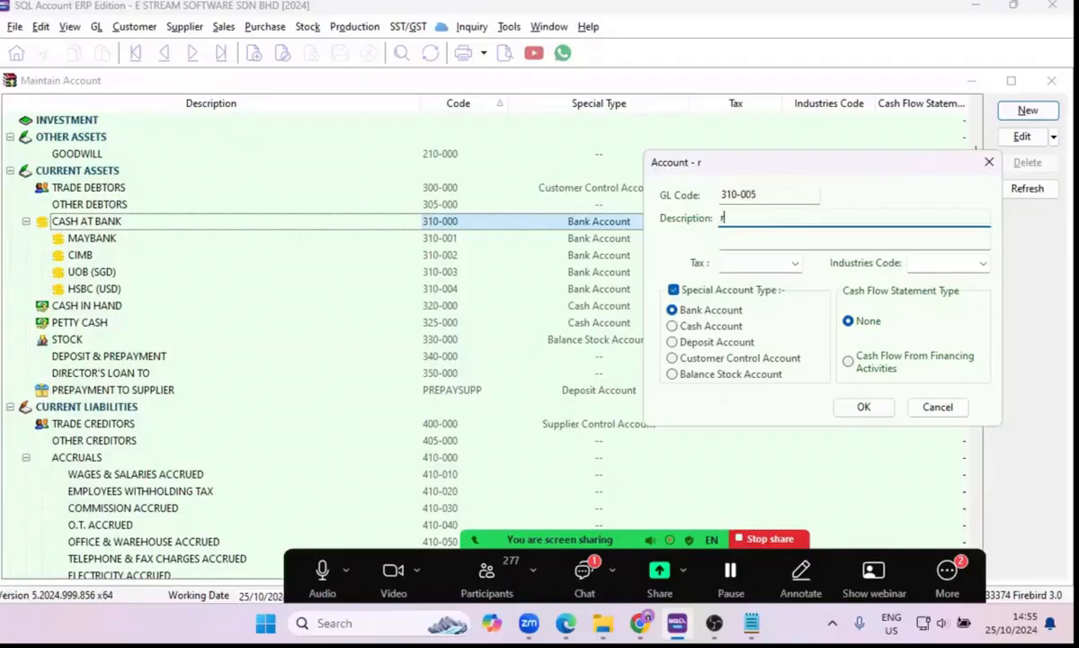
text(rhb)
key(BackSpace)
key(BackSpace)
key(BackSpace)
text(RHB)
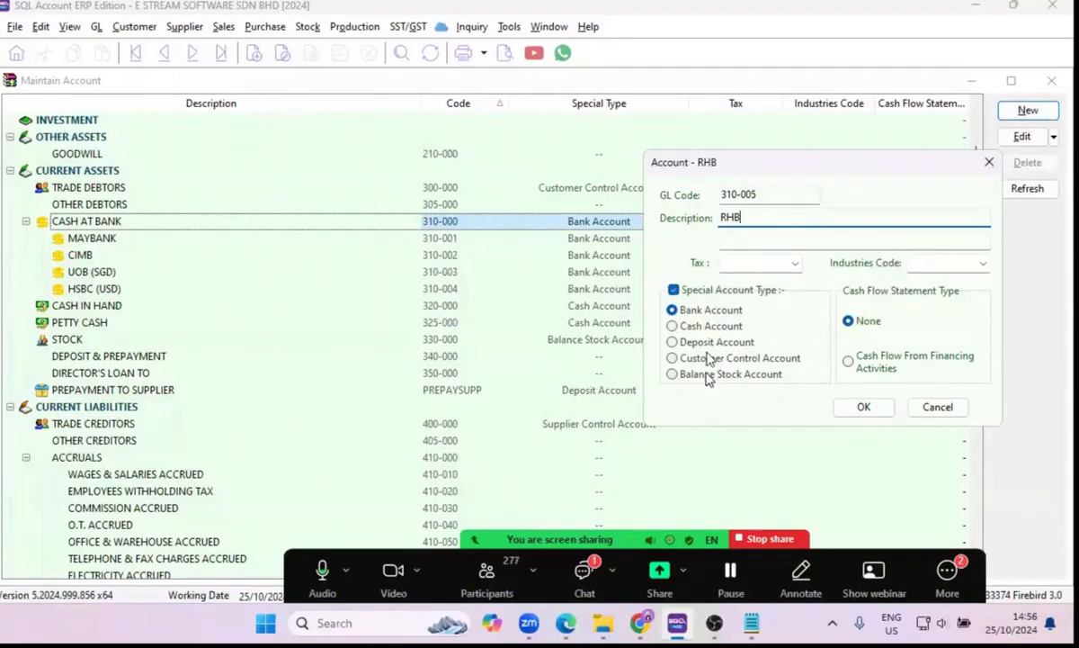
click(711, 311)
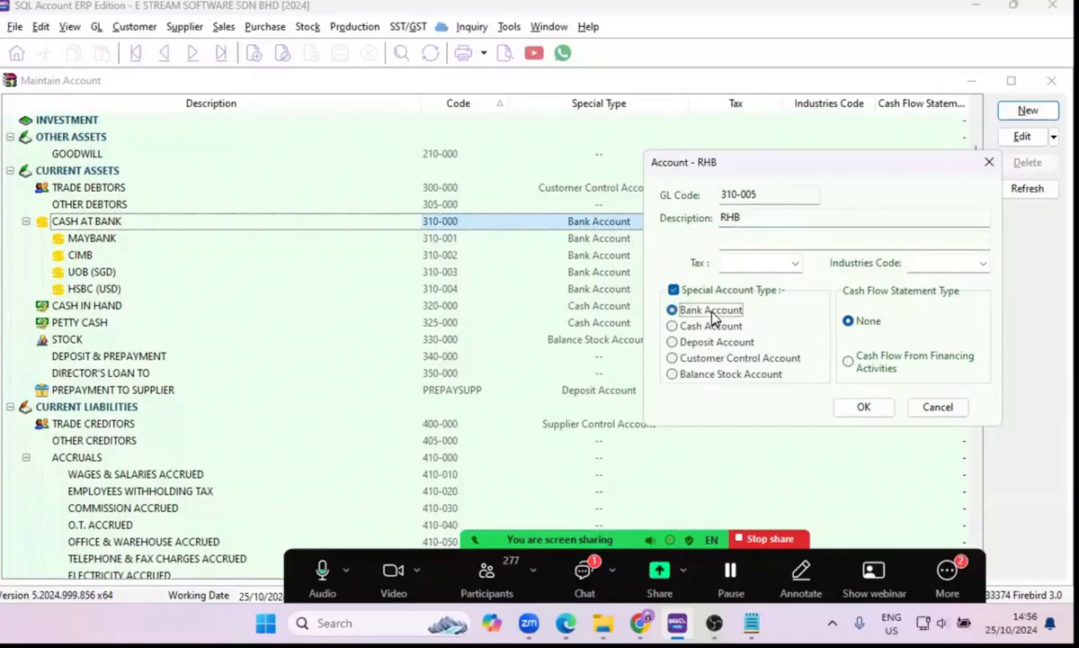
click(864, 410)
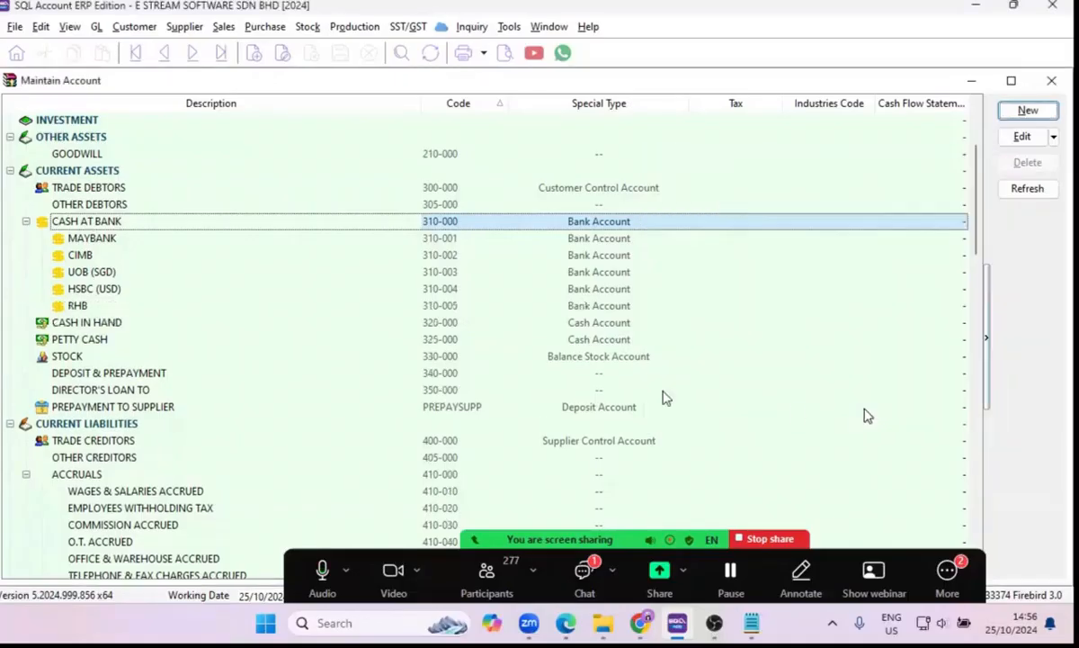
click(76, 306)
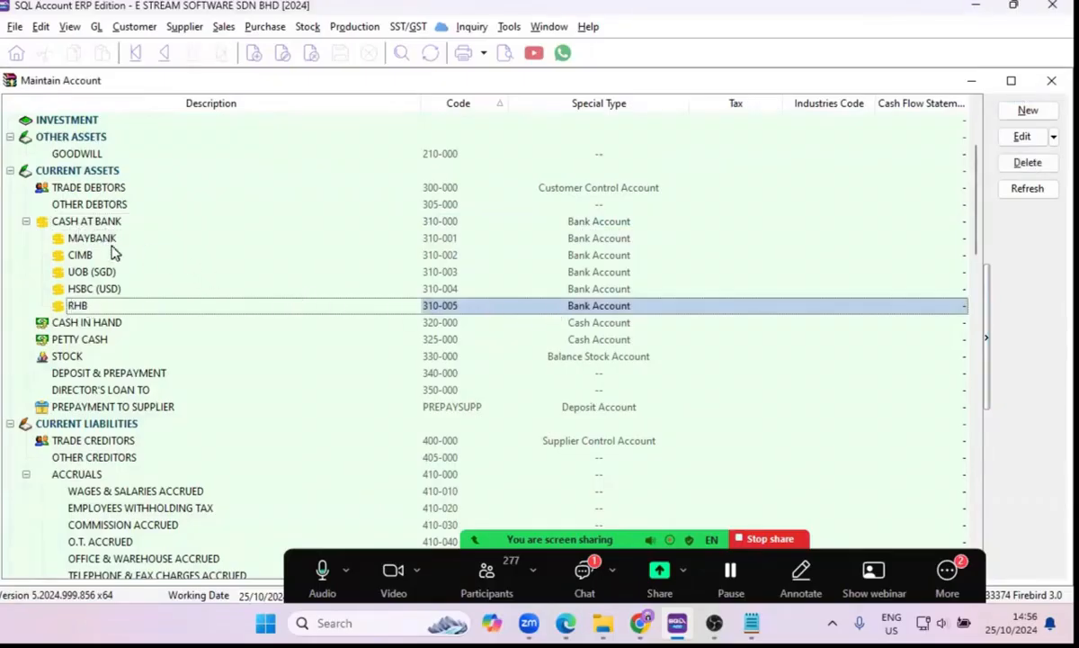
scroll(135, 288, down, 7)
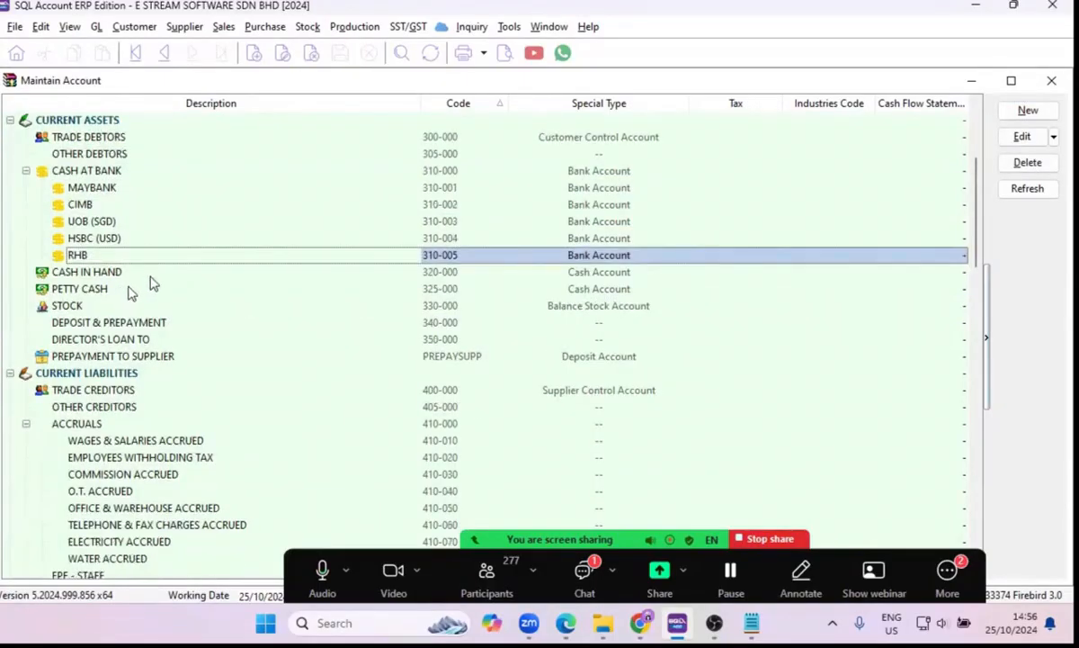
scroll(162, 283, down, 7)
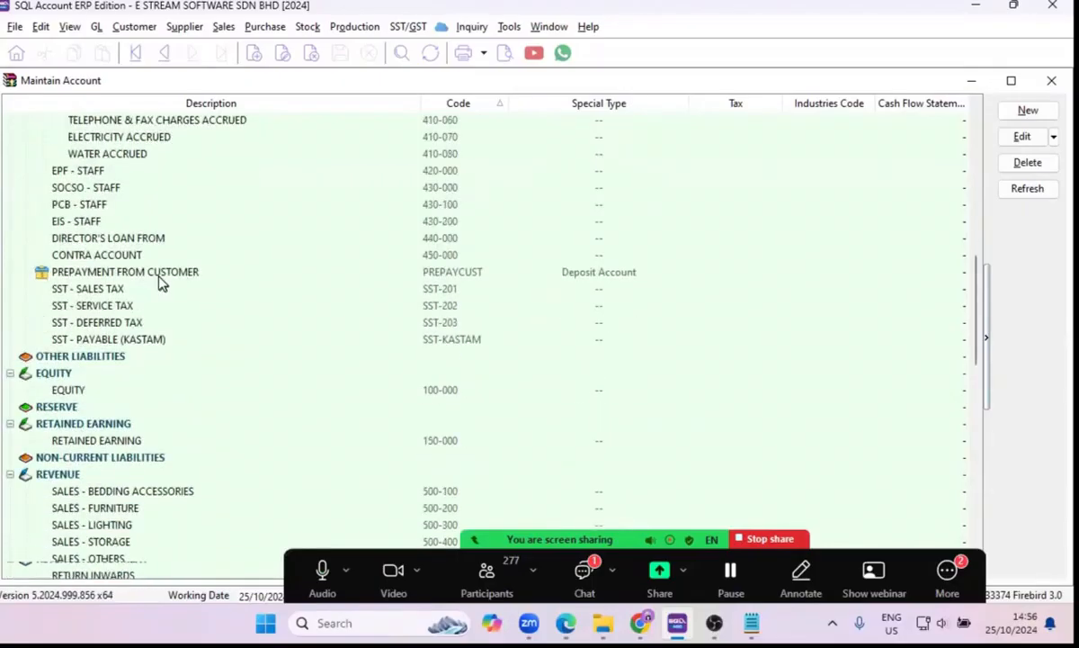
scroll(162, 281, down, 8)
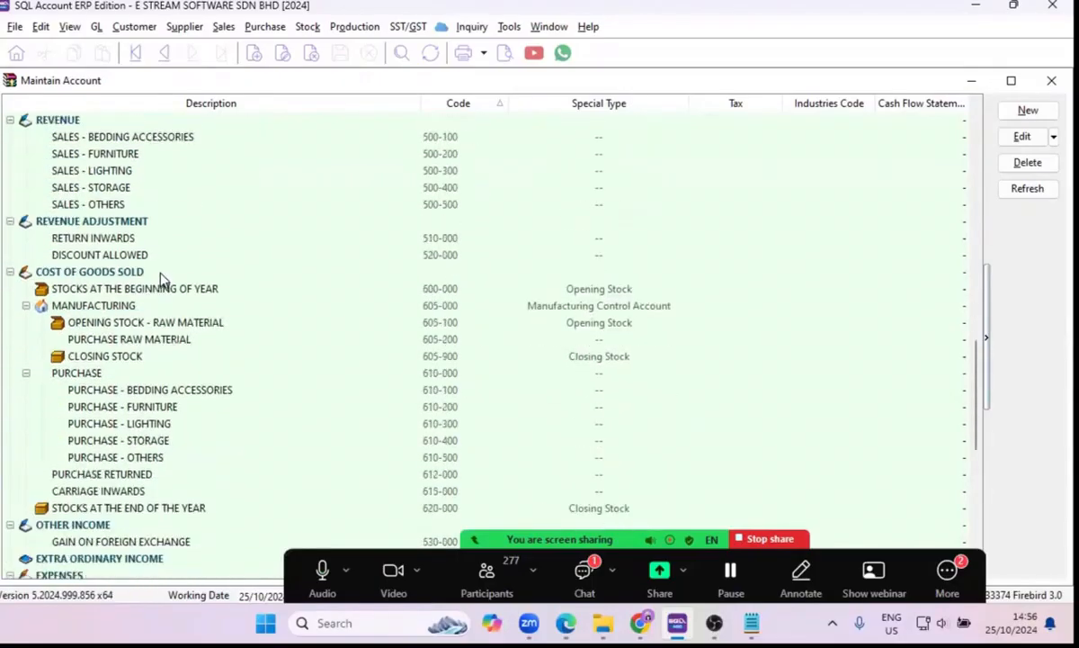
scroll(162, 279, down, 1)
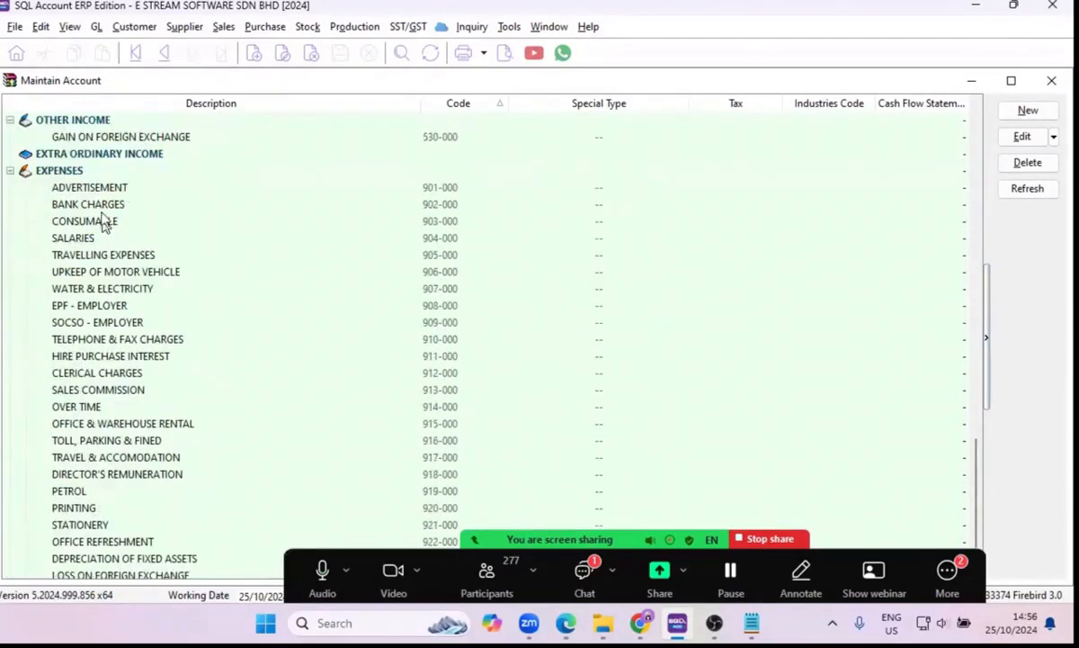
click(95, 204)
click(77, 172)
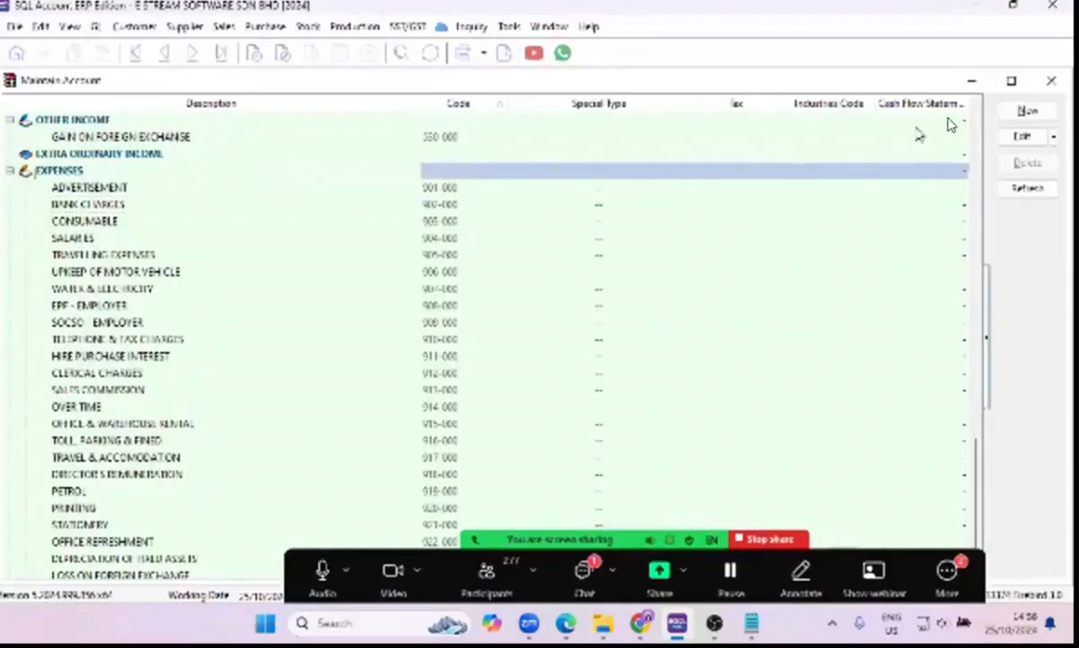
click(1029, 110)
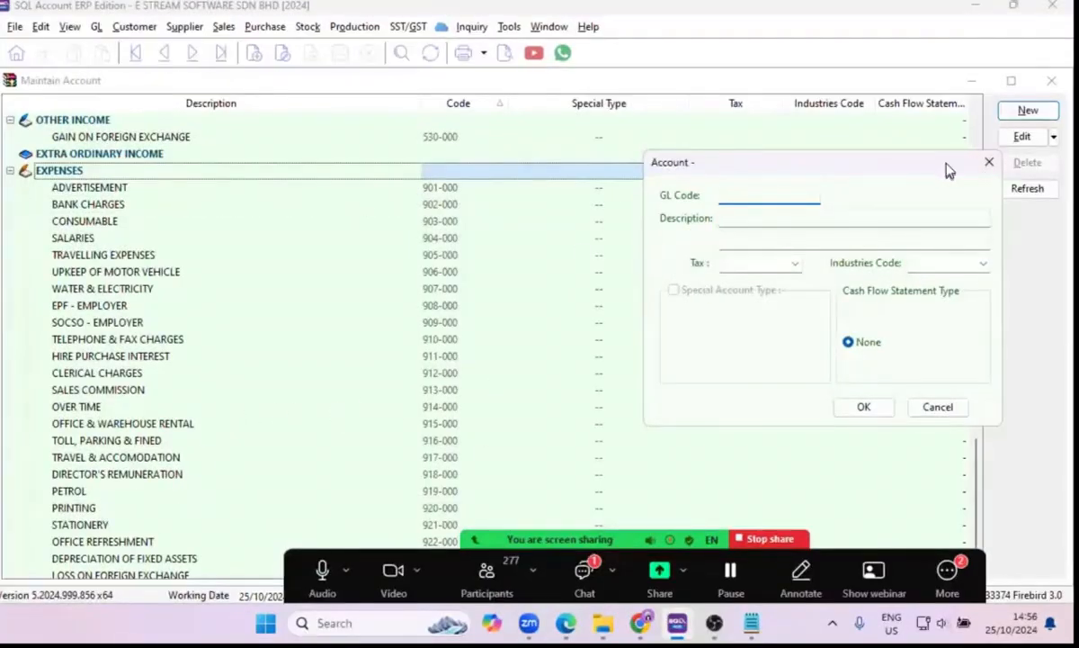
click(990, 175)
Create a PETROL account under Expenses with GL code 924-000, following on from the existing expense codes.
scroll(580, 313, down, 1)
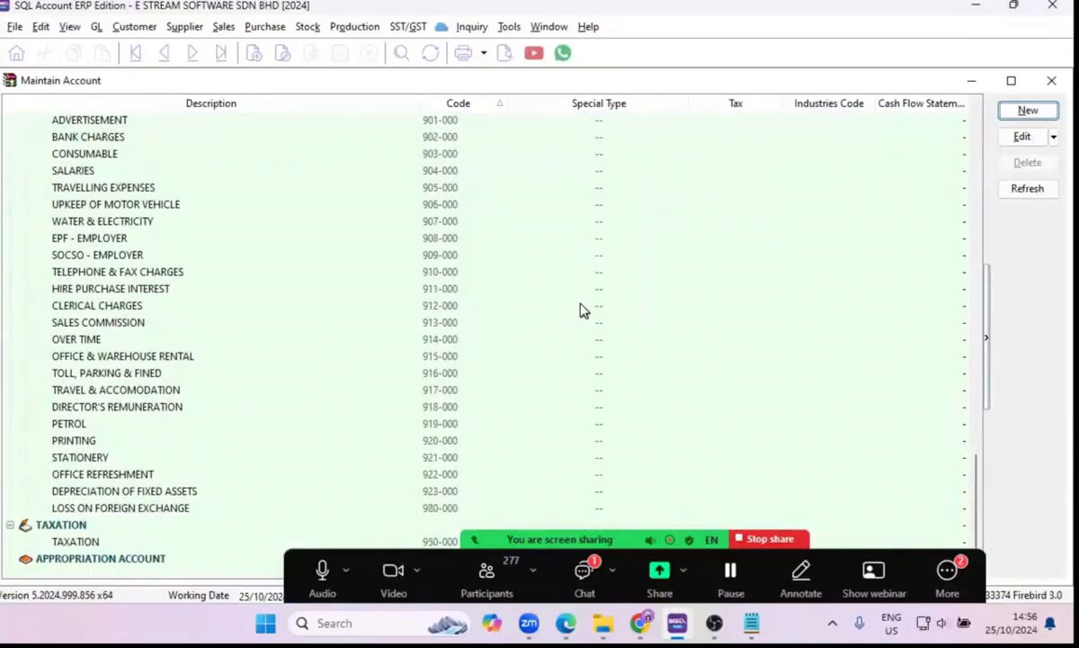
scroll(581, 308, up, 2)
scroll(581, 309, down, 2)
click(372, 473)
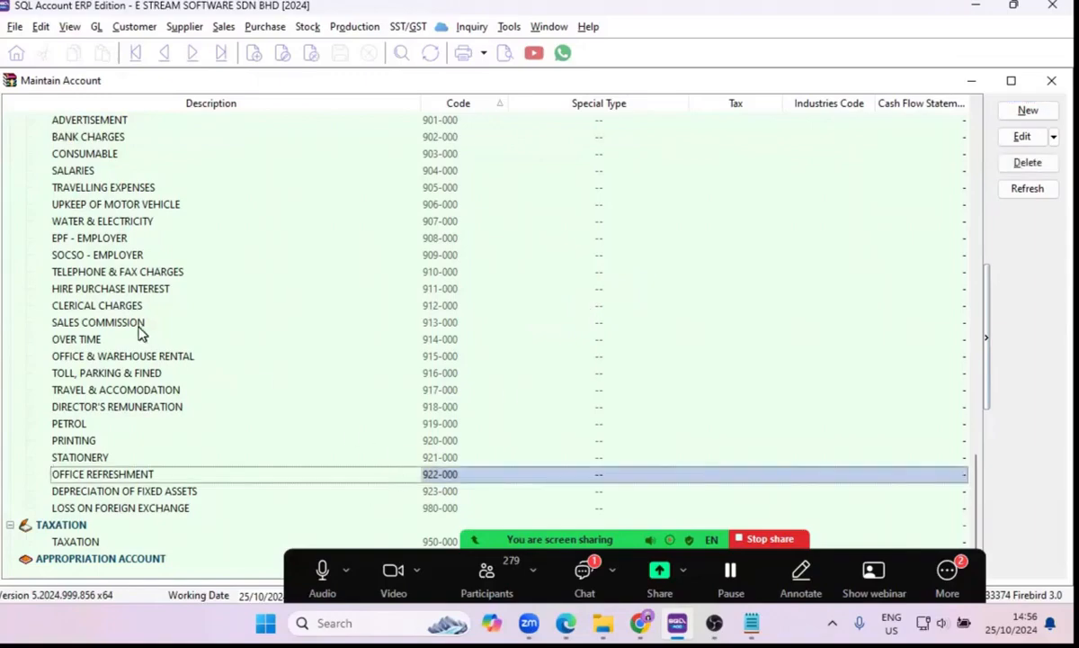
scroll(135, 315, up, 3)
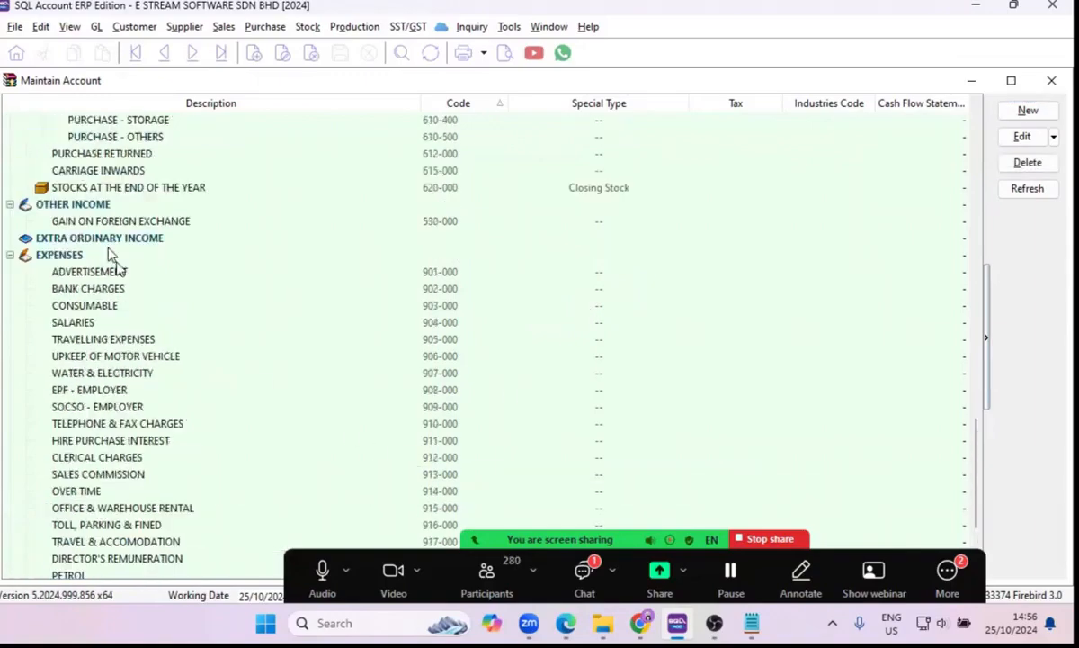
click(40, 255)
click(1027, 110)
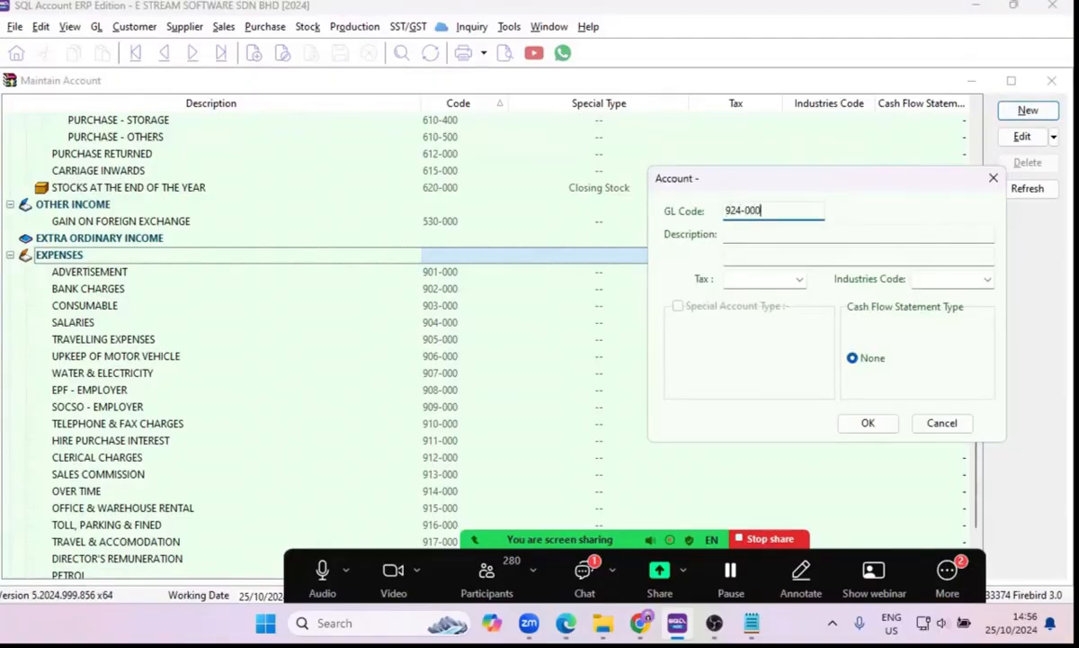
click(820, 241)
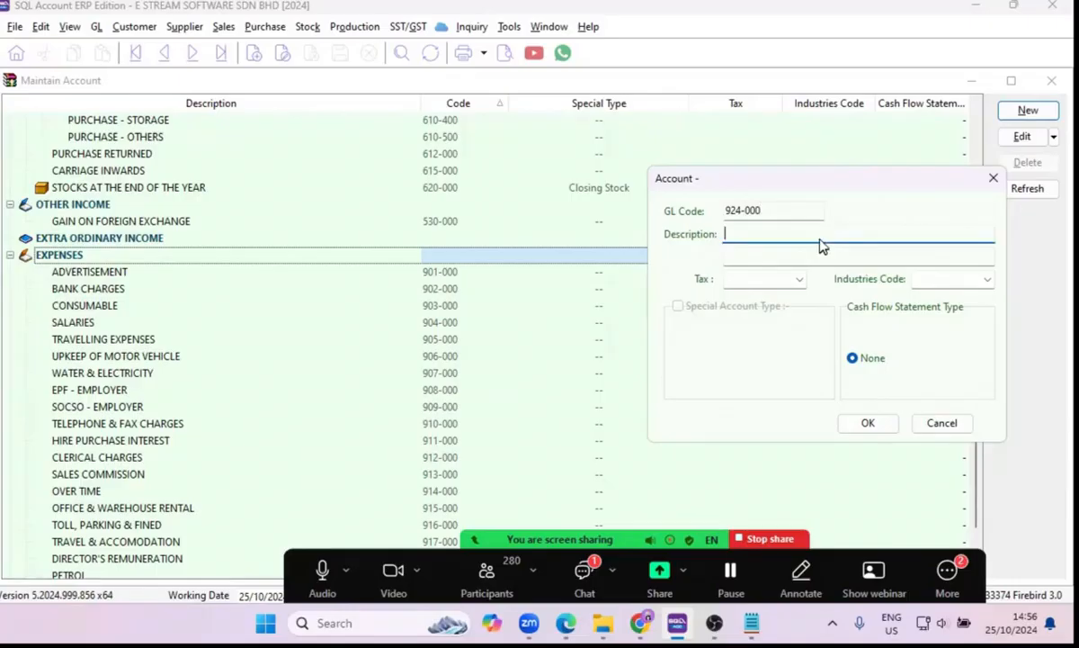
text(PETROL)
click(867, 424)
scroll(103, 407, down, 2)
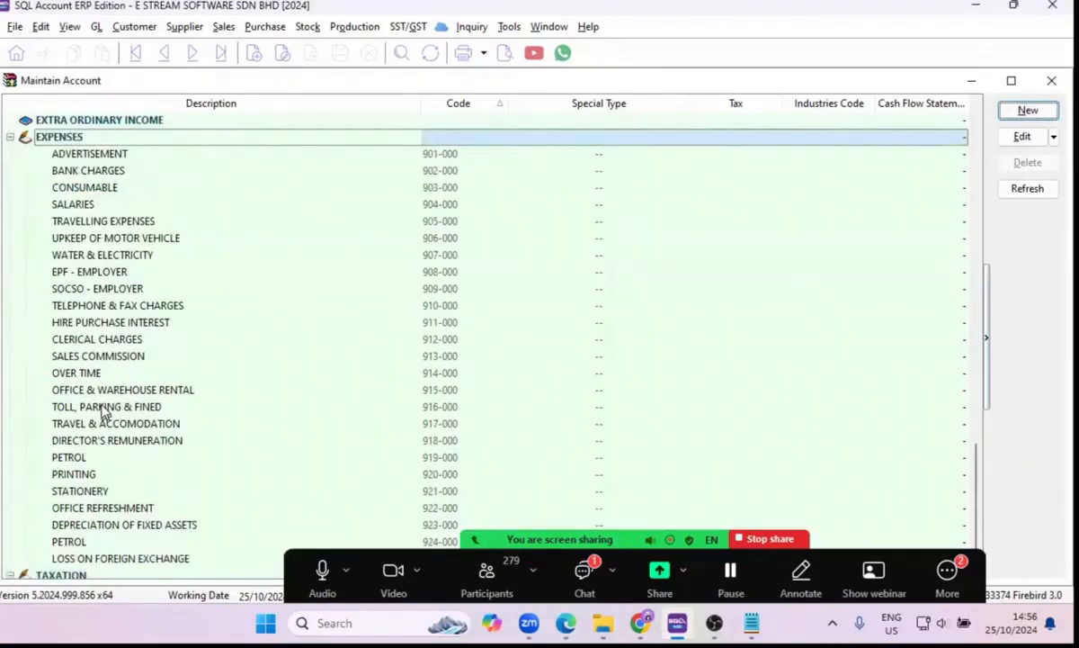
scroll(103, 412, down, 1)
Start a sub-account under the Petrol account 919-000 with the description P-SALES.
click(102, 441)
click(105, 410)
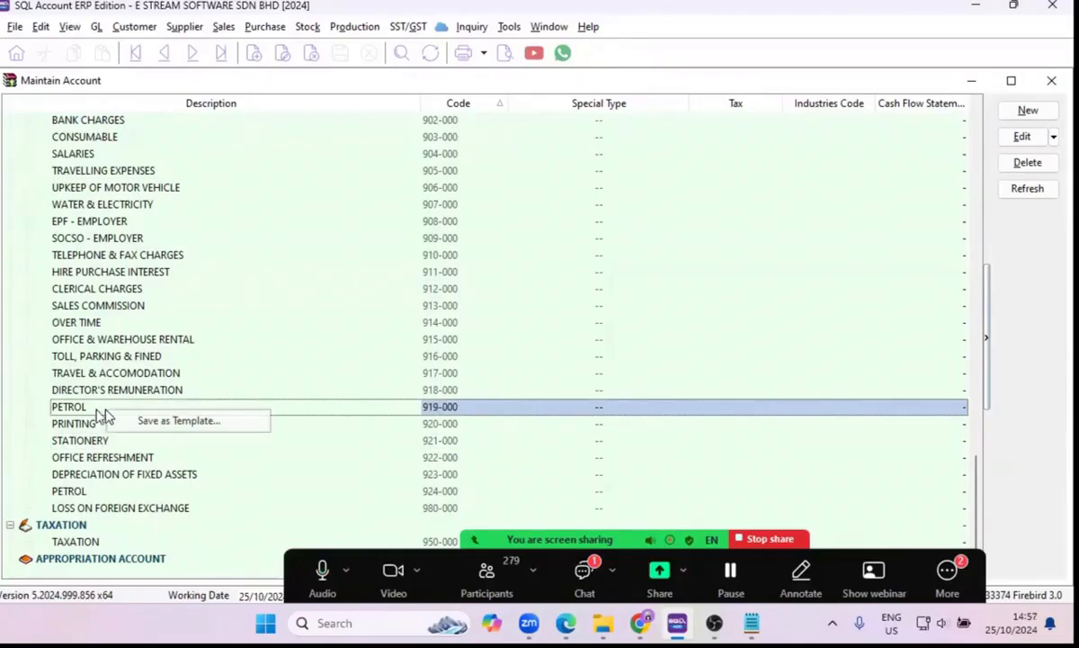
click(1030, 115)
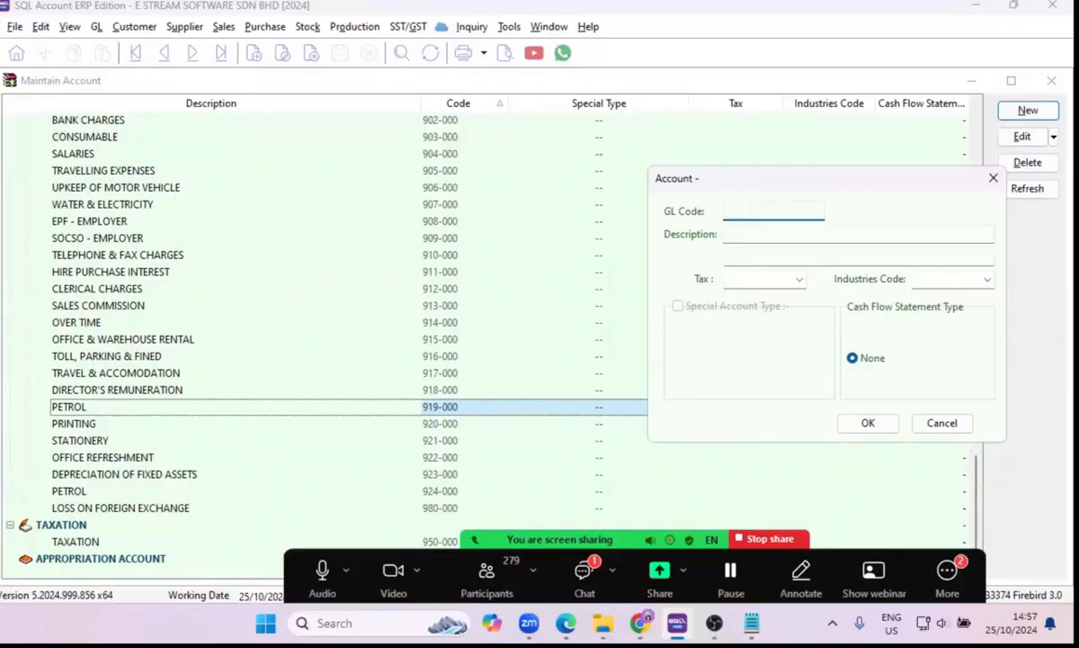
text(ROL)
text(-SAL)
key(BackSpace)
key(BackSpace)
key(BackSpace)
key(BackSpace)
key(BackSpace)
key(BackSpace)
key(BackSpace)
key(BackSpace)
key(BackSpace)
text(P-SALES)
drag(769, 212, 627, 199)
key(ctrl+x)
click(745, 234)
key(ctrl+v)
Give the P-SALES account GL code 919-001, save it and check its entry under Petrol.
click(747, 211)
text(919)
text(0)
text(001)
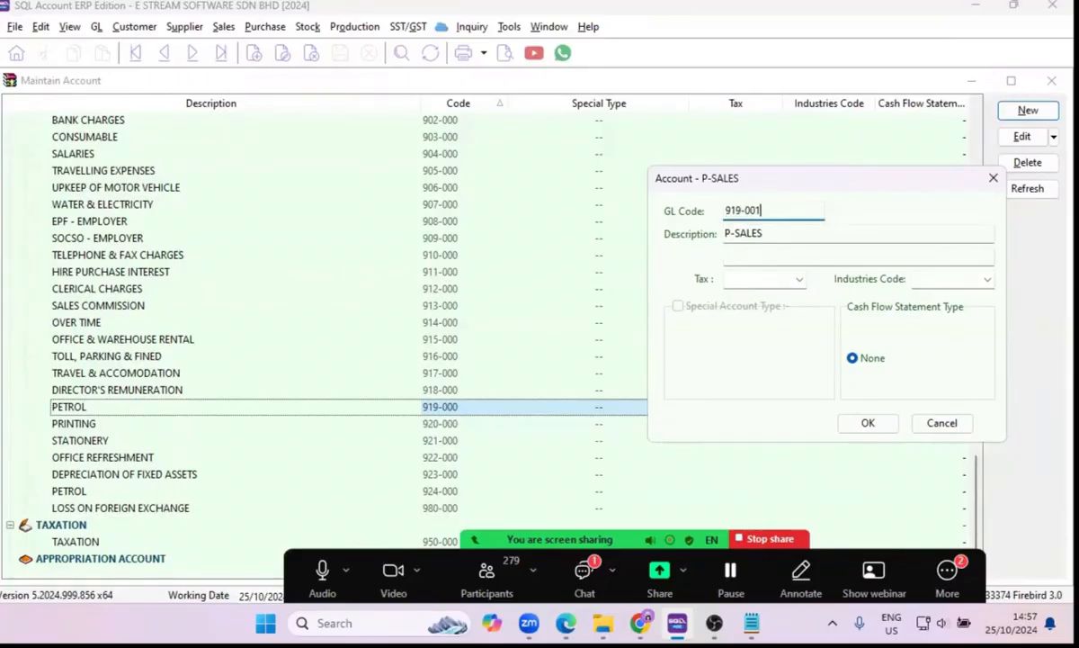
click(866, 424)
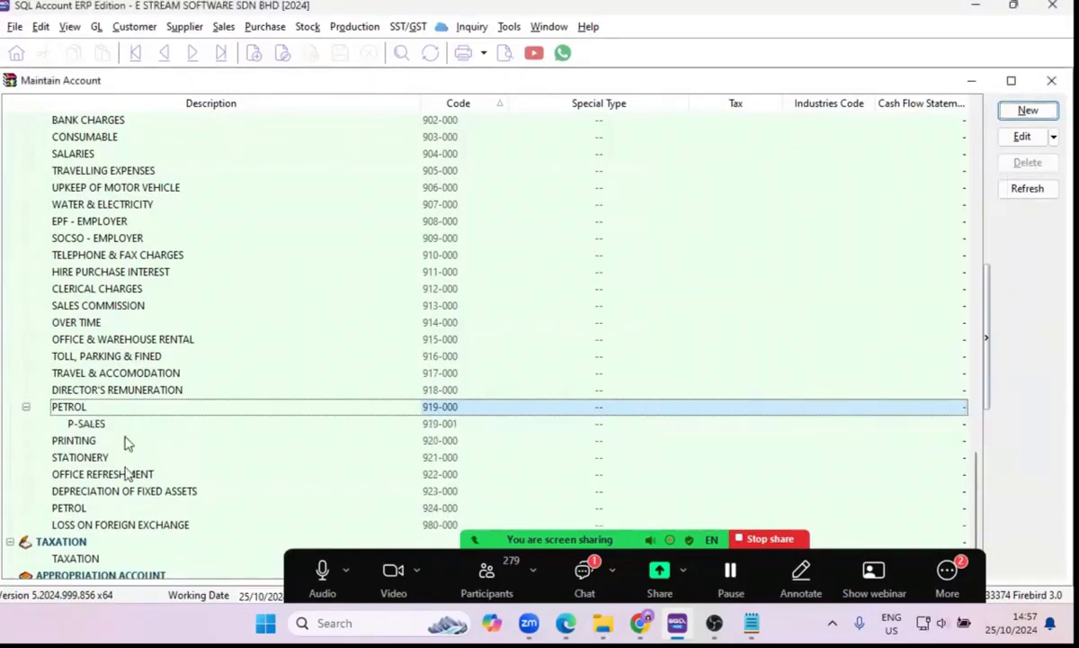
click(130, 410)
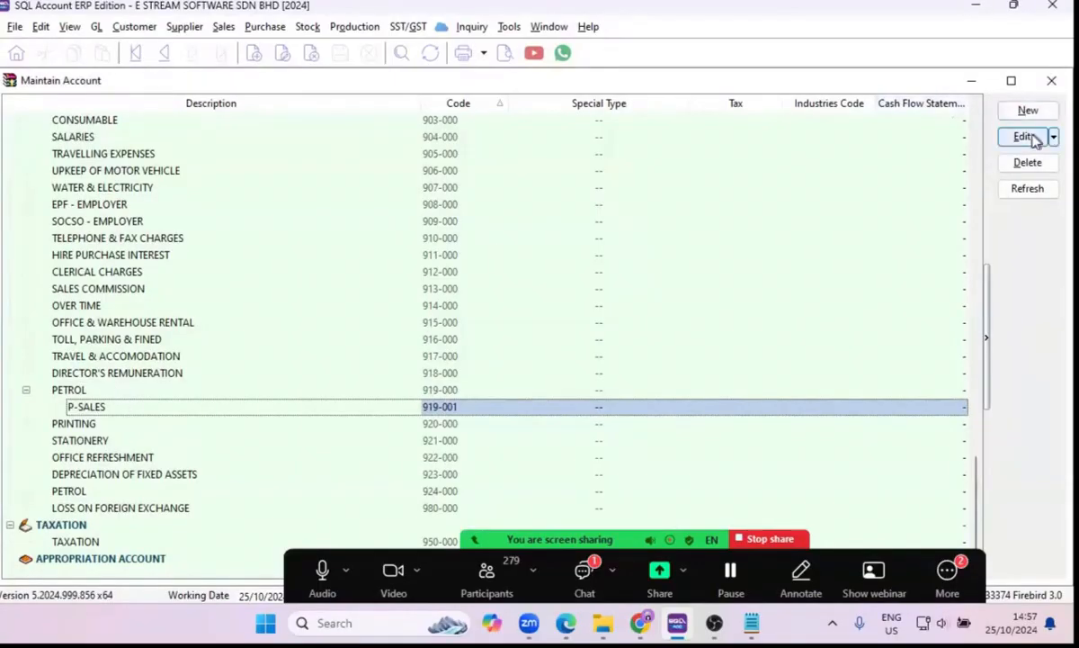
Start a second sub-account under the Petrol account 919-000 with GL code 919-002.
click(120, 390)
click(1028, 111)
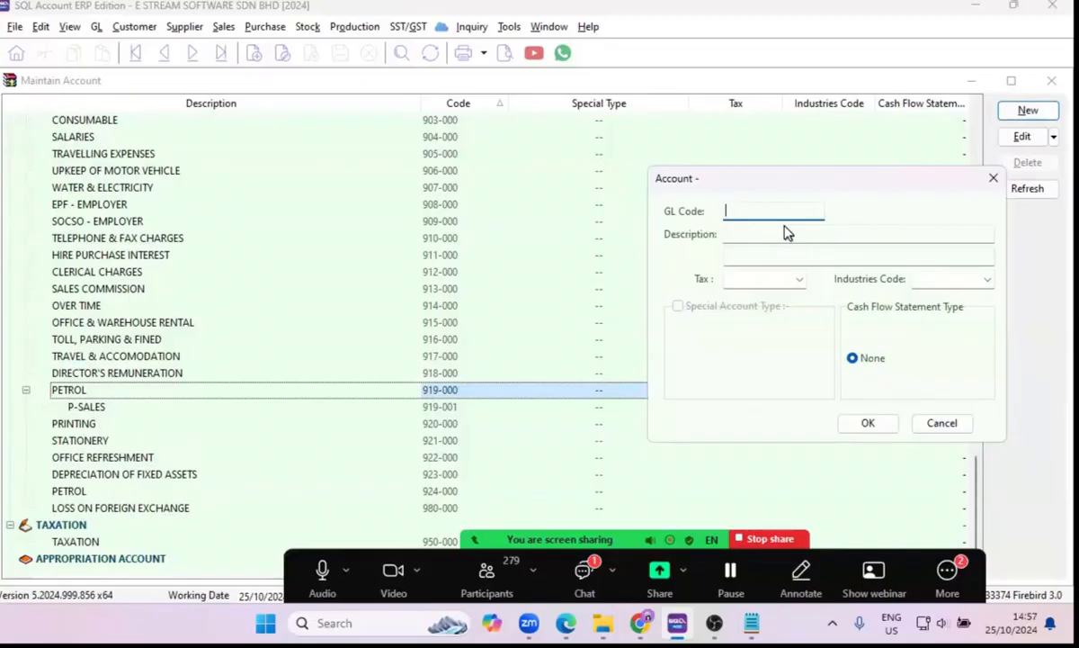
text(919-002)
Describe the new Petrol sub-account as P-MARKETING, save it and check its entry in the list.
click(778, 235)
text(P-MAREK)
key(BackSpace)
key(BackSpace)
text(KETING)
click(864, 424)
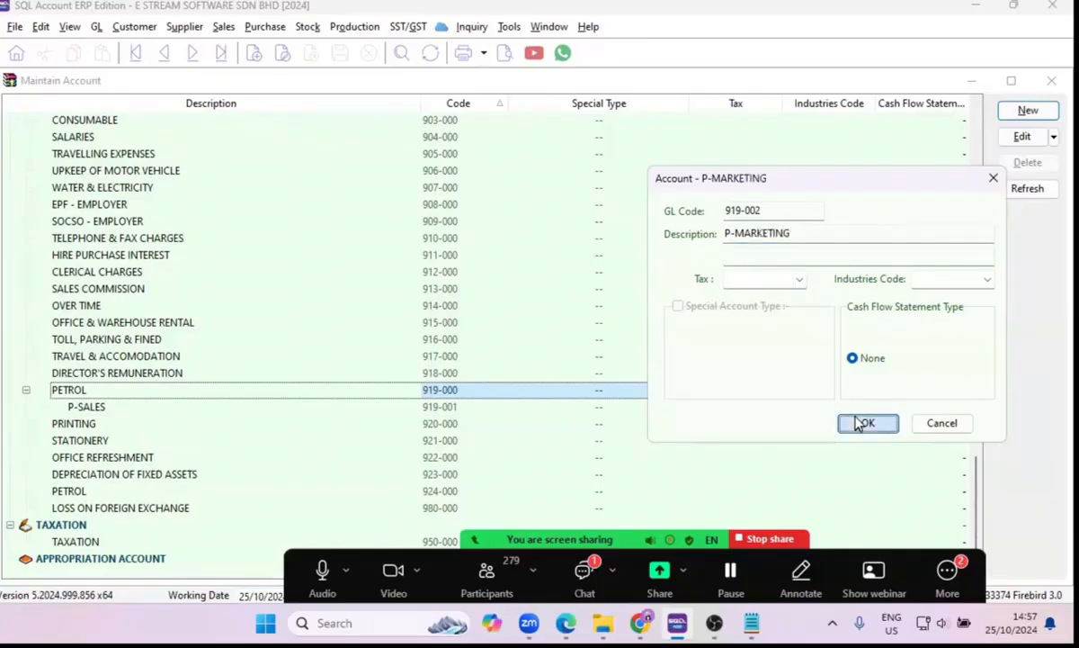
click(144, 407)
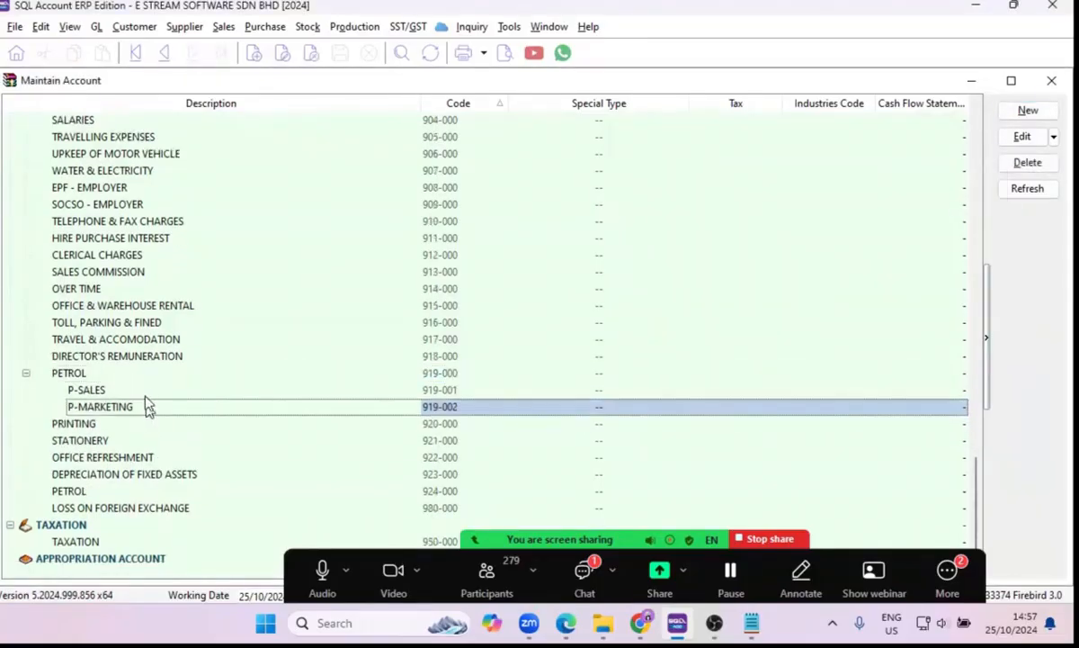
Start a third-level account under P-SALES with GL code 919-010.
click(144, 394)
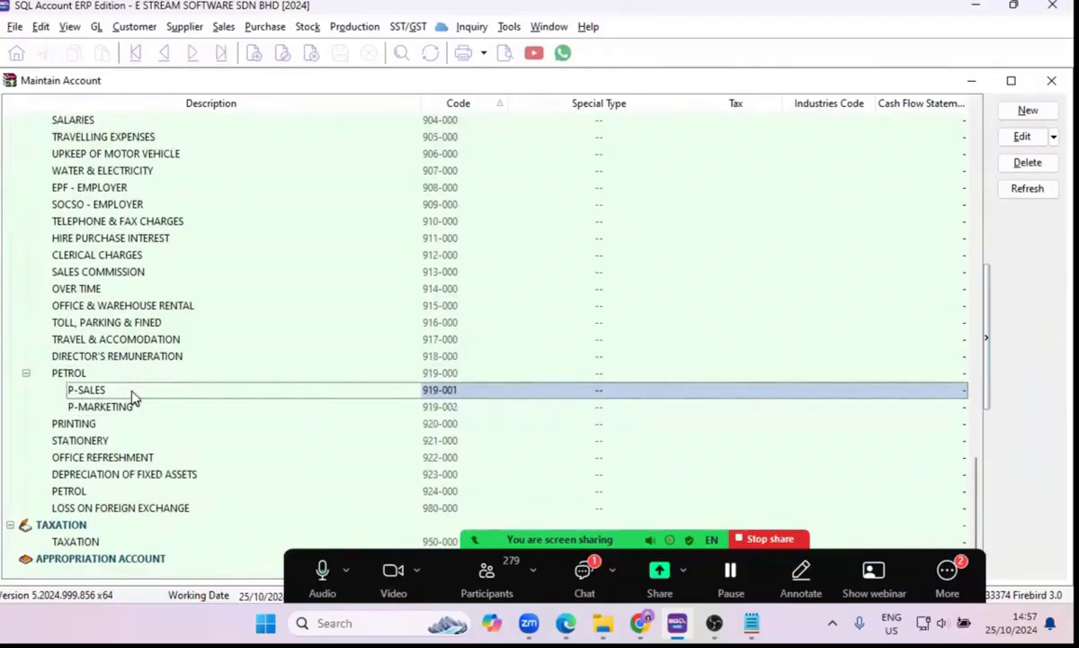
click(1028, 111)
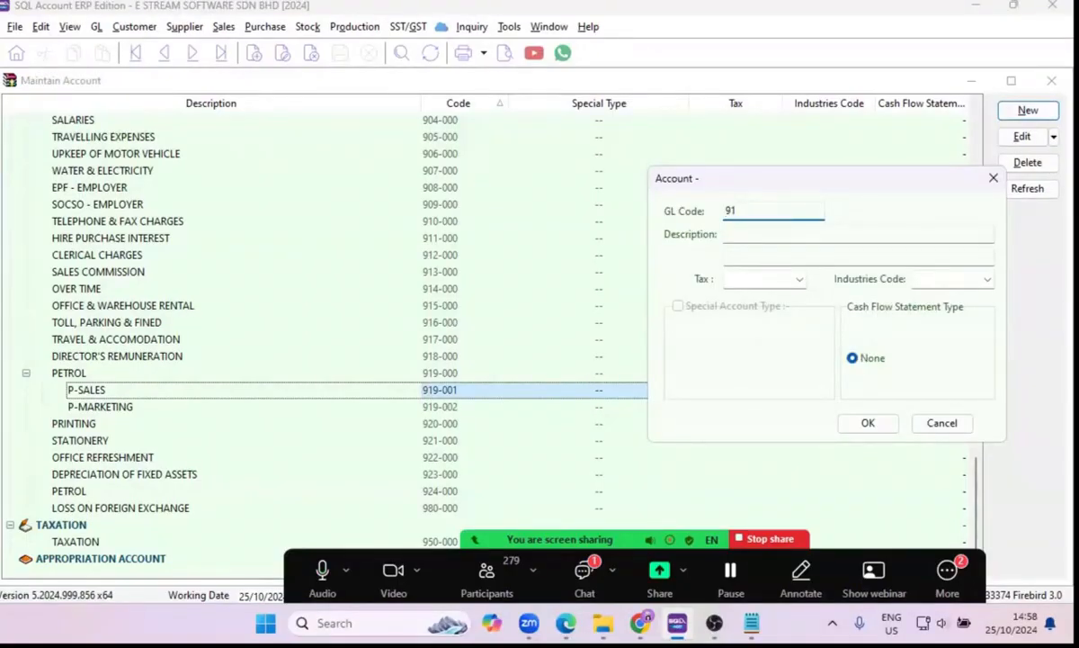
text(919-010)
Describe the account under P-SALES as P-SALES STAFF, save it and check its place in the list.
click(770, 238)
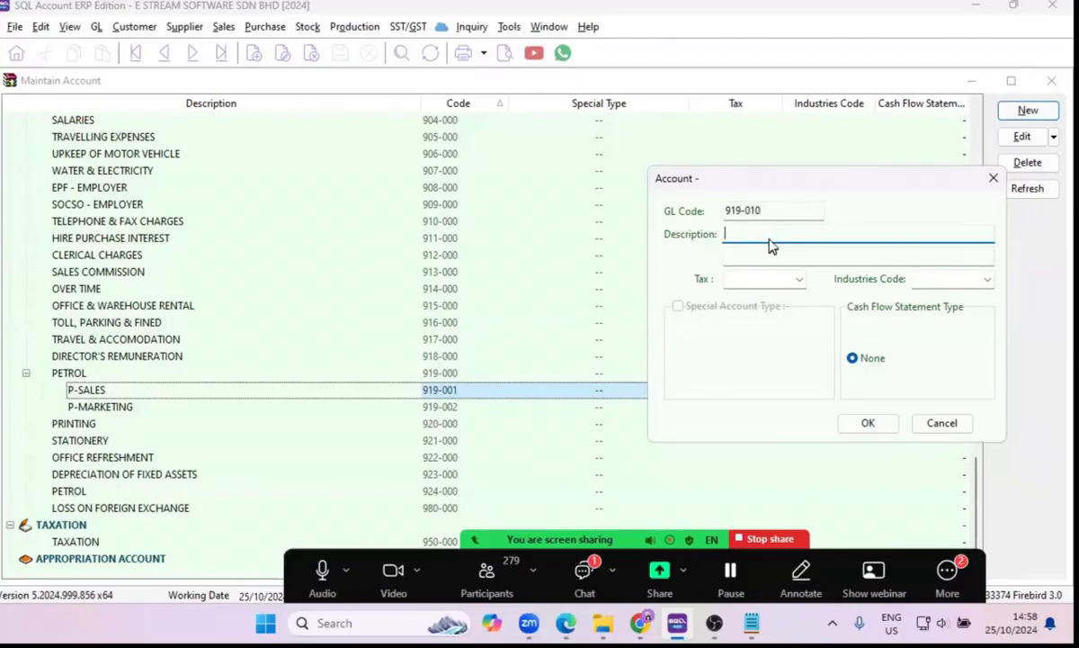
text(p-SALE)
key(BackSpace)
key(BackSpace)
key(BackSpace)
key(BackSpace)
key(BackSpace)
text(P-SALES STAFF)
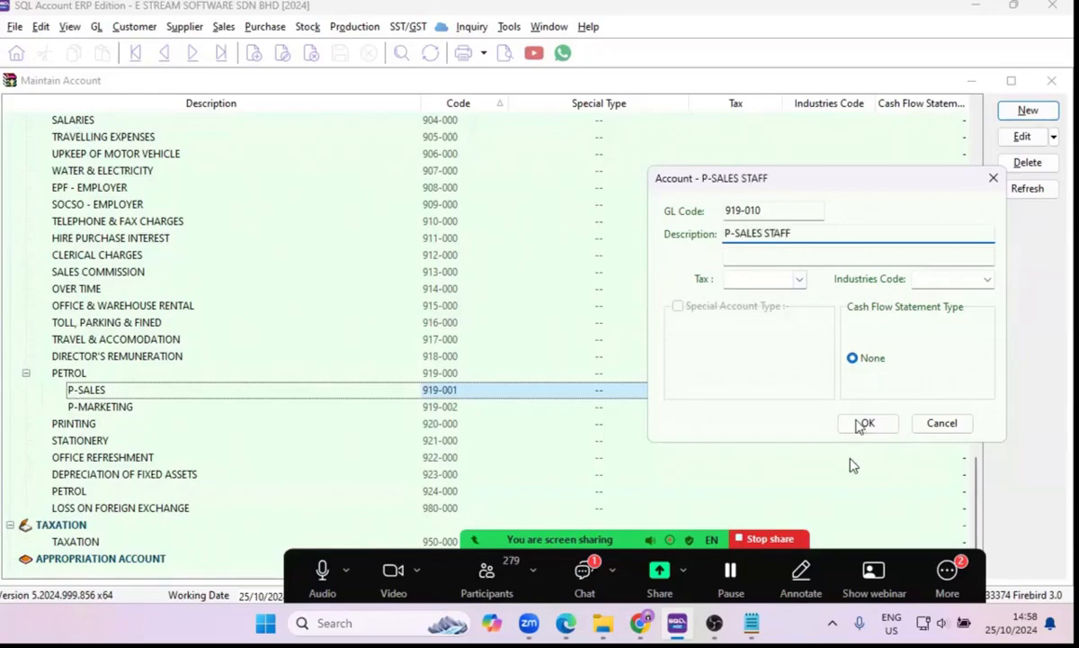
click(868, 424)
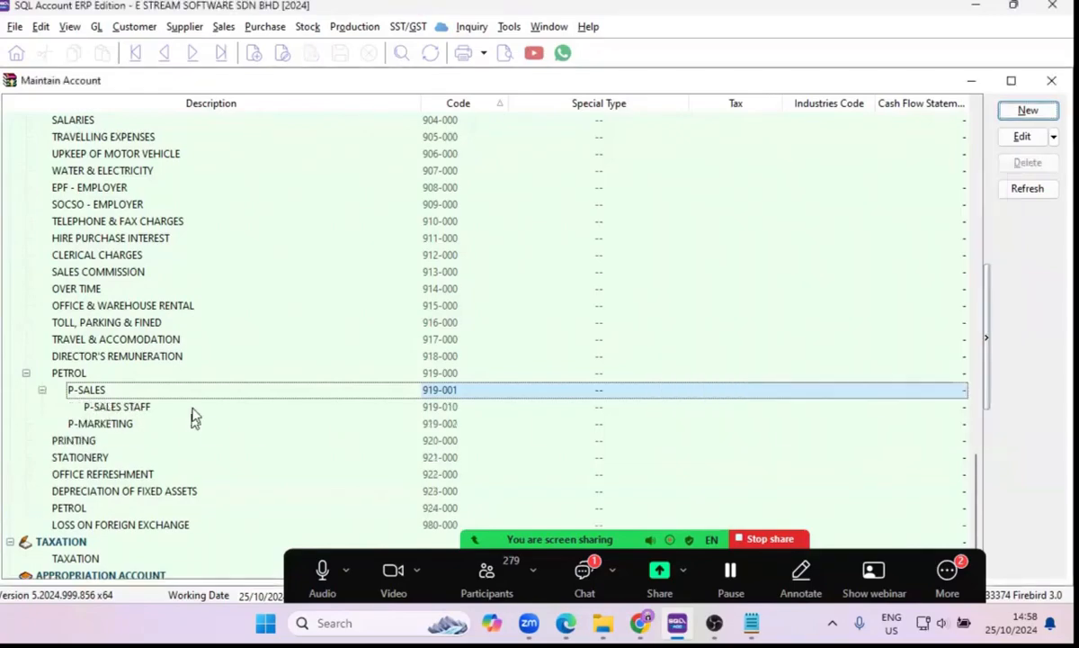
scroll(205, 412, up, 10)
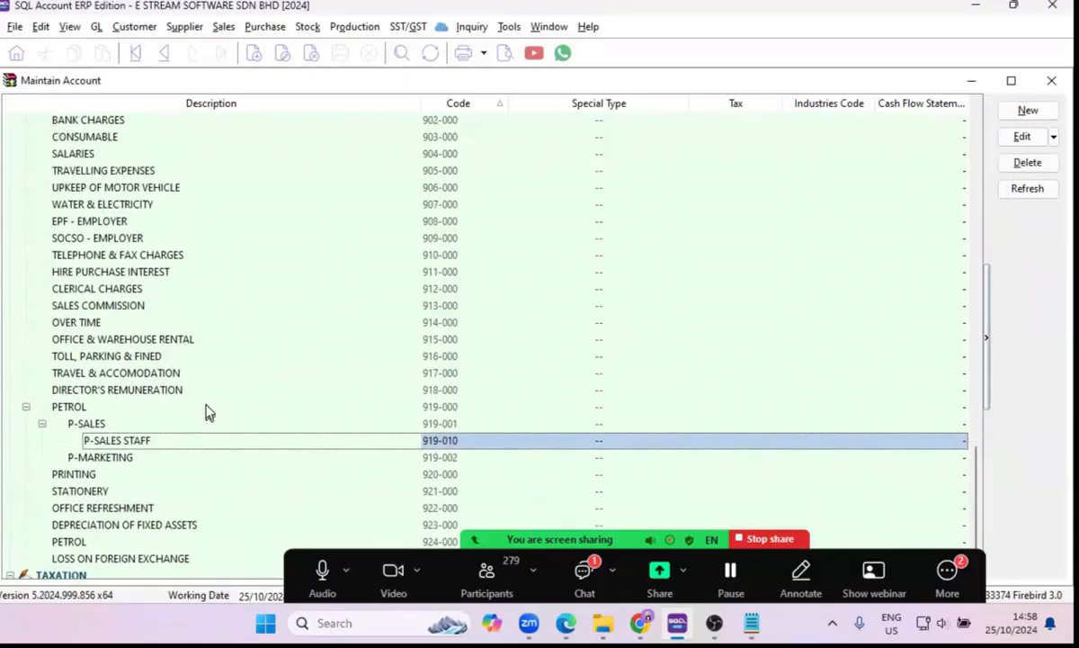
scroll(270, 441, up, 3)
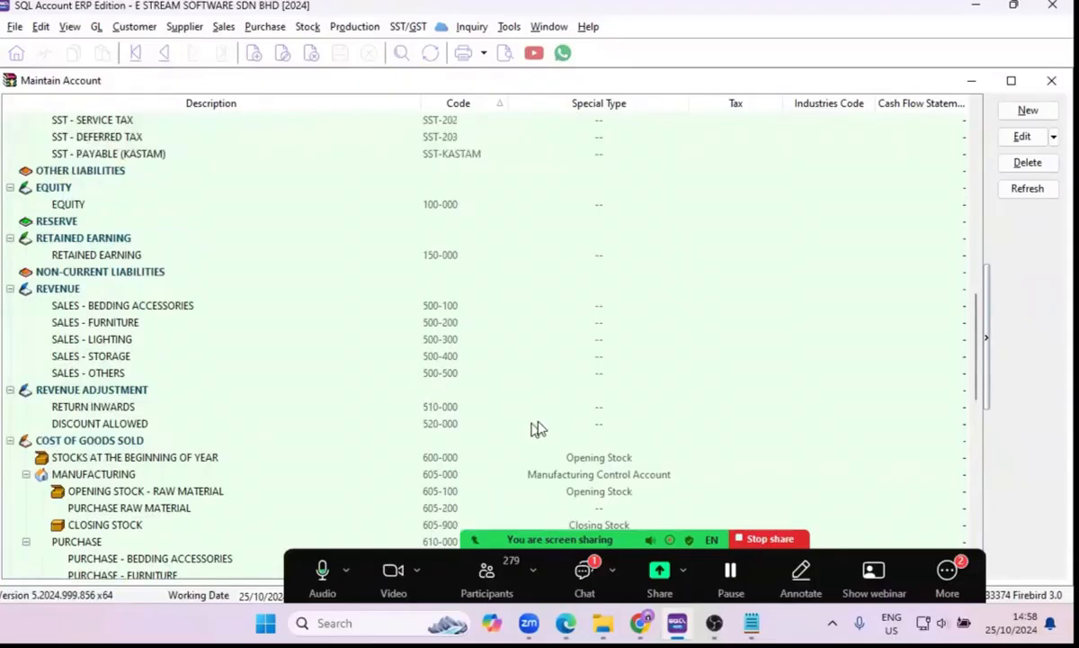
Change the GL code of the P-SALES STAFF account to 919-010a and save it.
scroll(537, 429, down, 2)
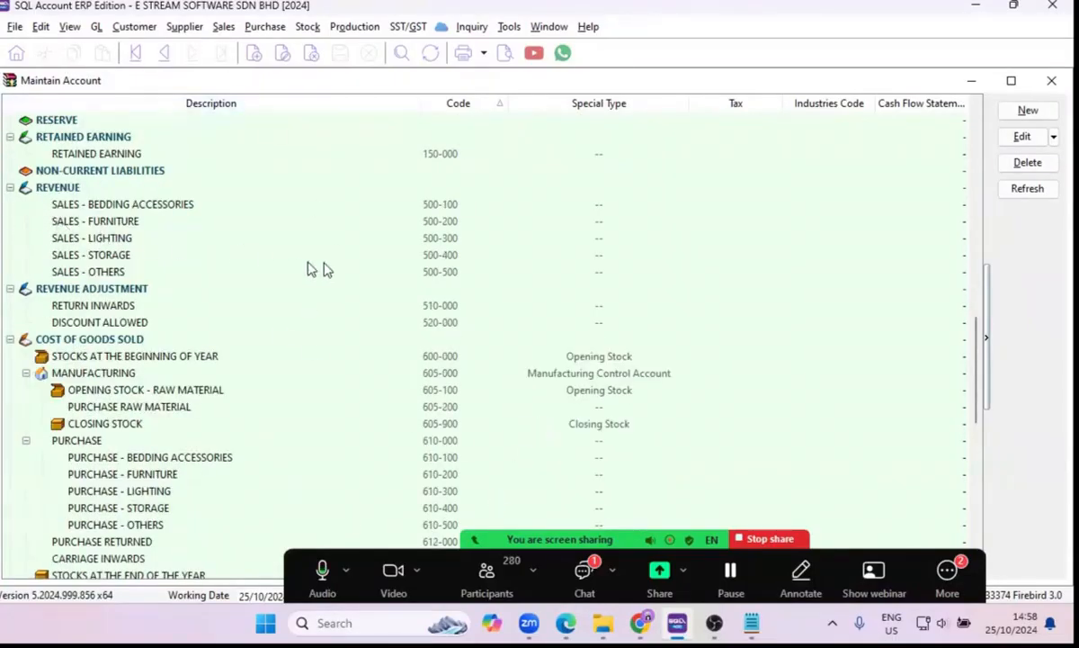
scroll(325, 268, down, 3)
scroll(326, 268, down, 8)
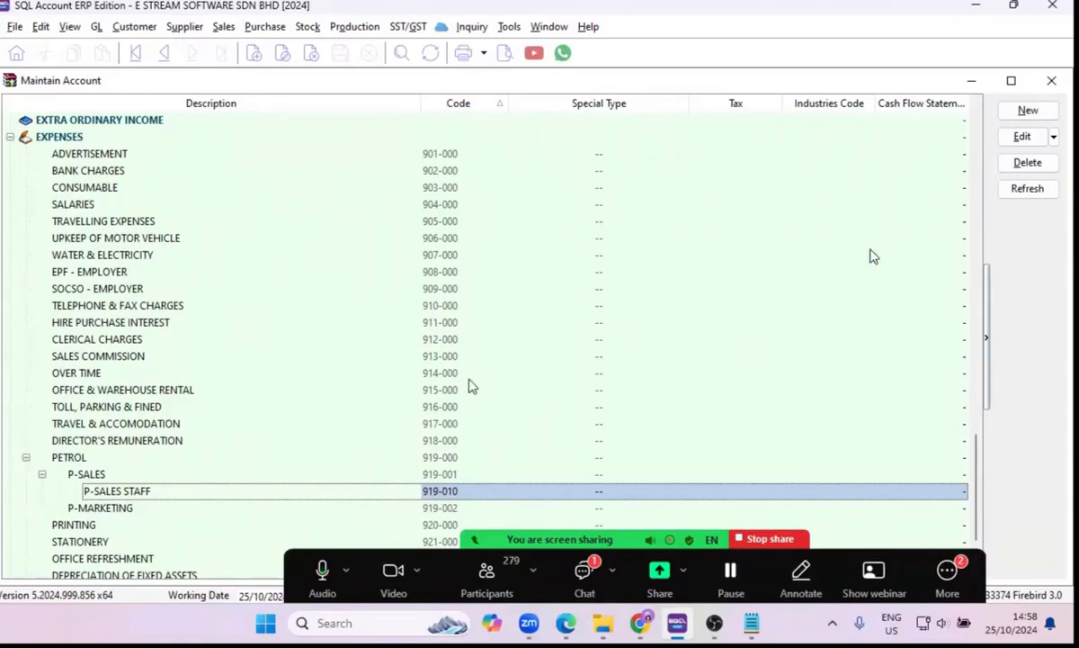
click(1020, 144)
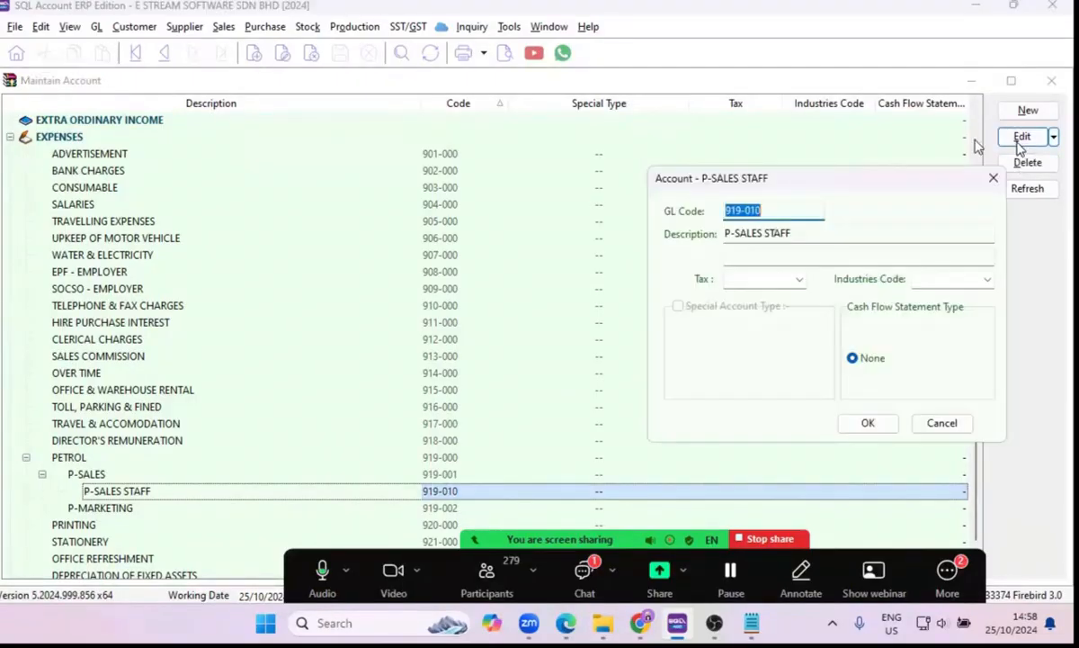
click(782, 210)
text(a)
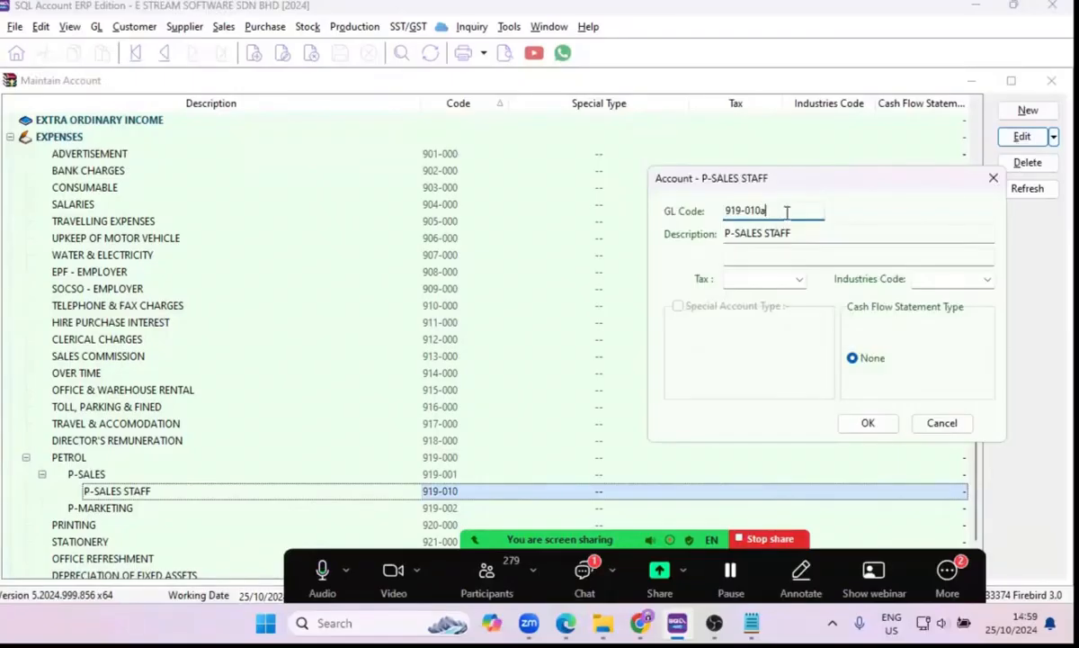
click(868, 424)
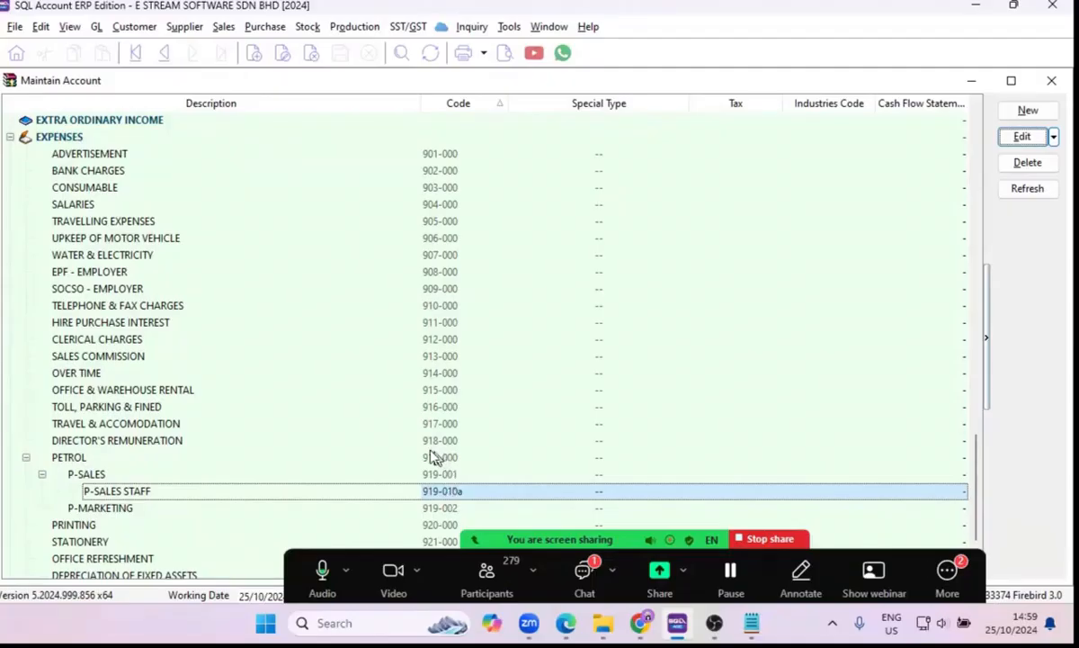
Move the P-SALES STAFF account directly under PETROL, and return it to its place under P-SALES.
scroll(436, 407, down, 1)
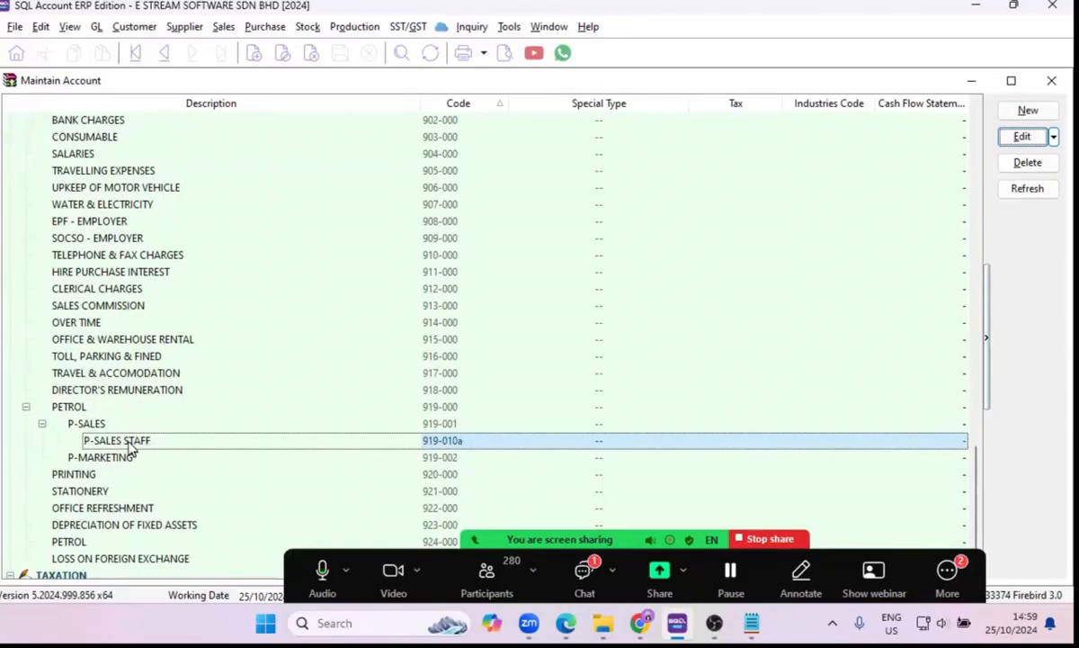
click(125, 408)
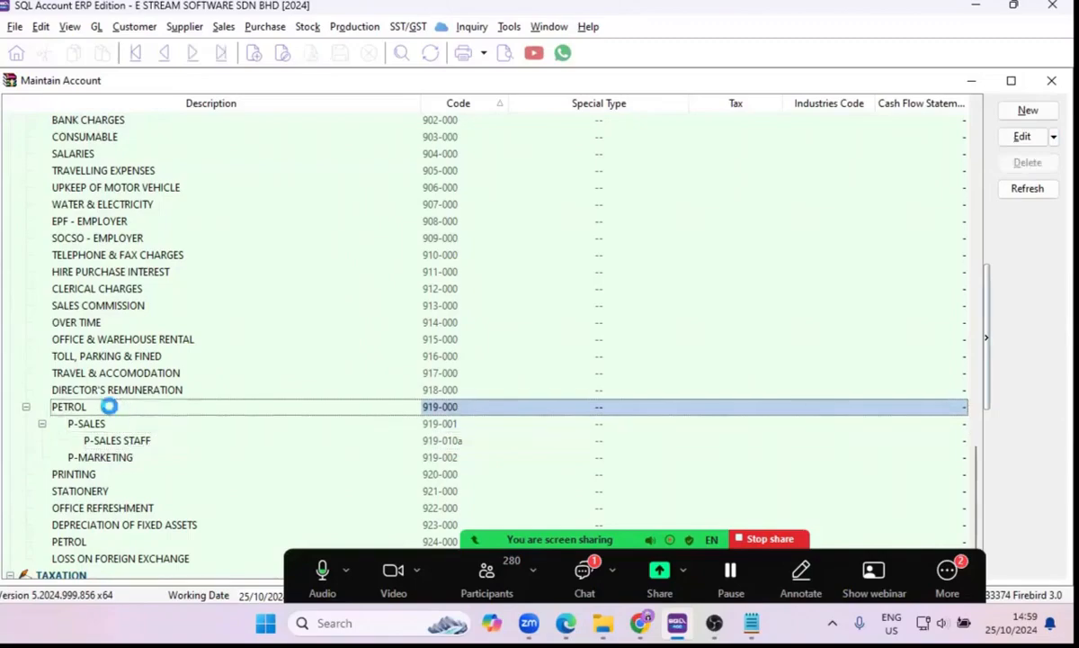
click(579, 331)
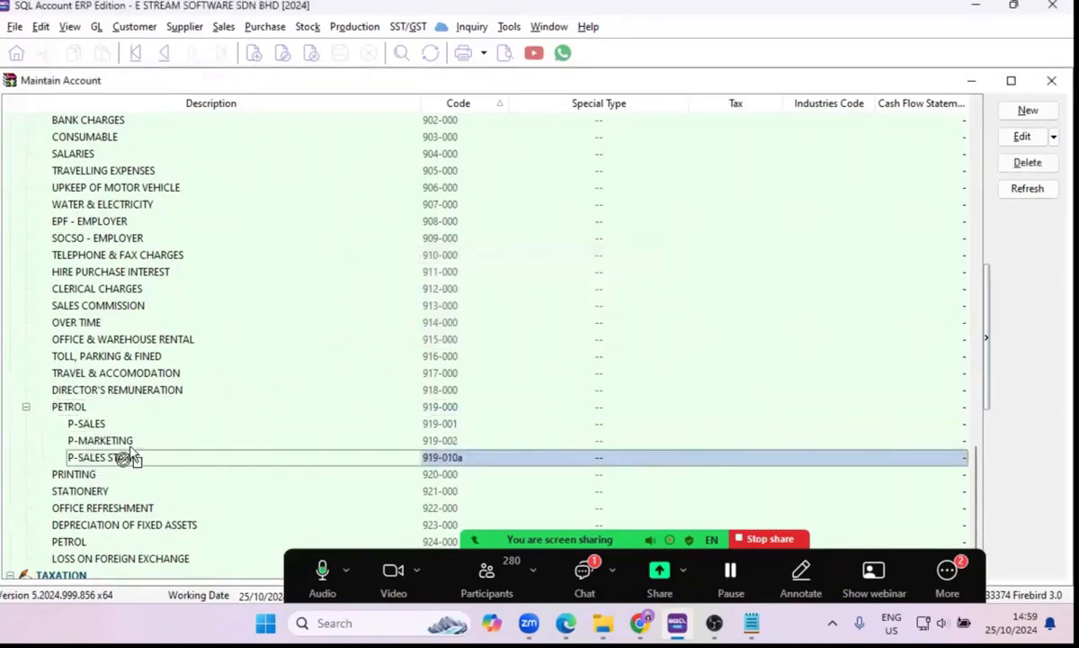
drag(124, 457, 126, 425)
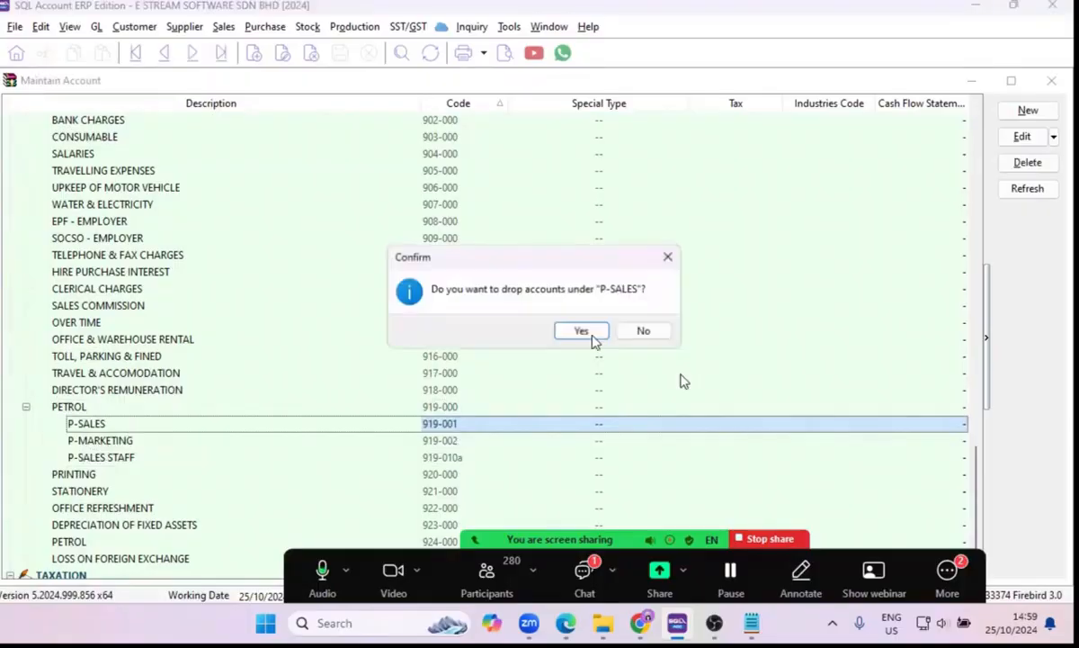
click(590, 334)
scroll(324, 367, up, 11)
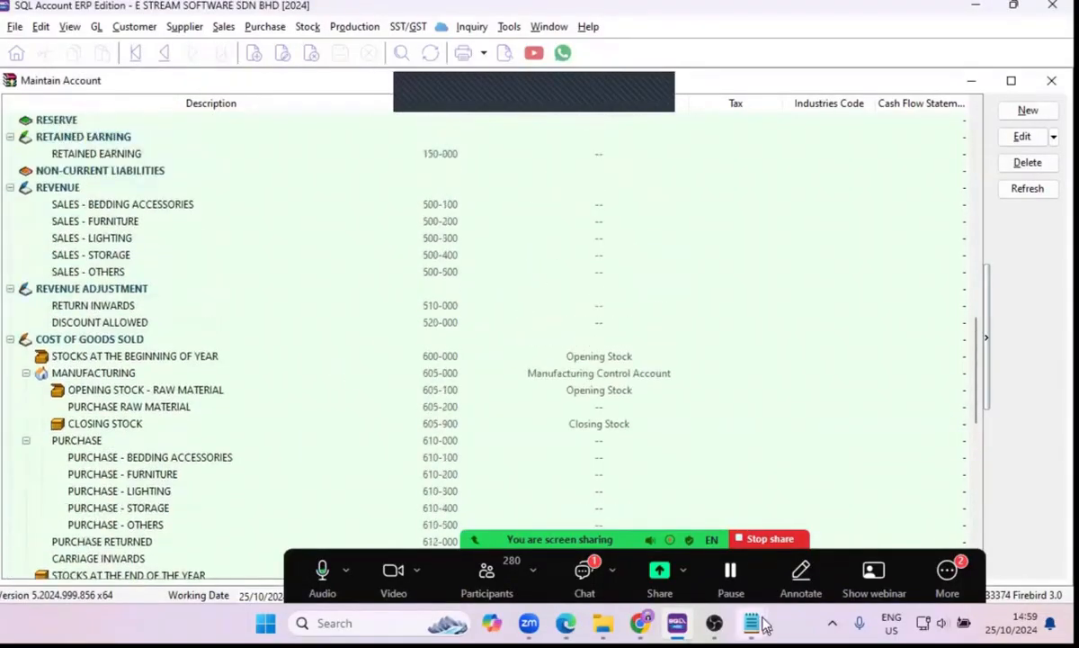
click(584, 572)
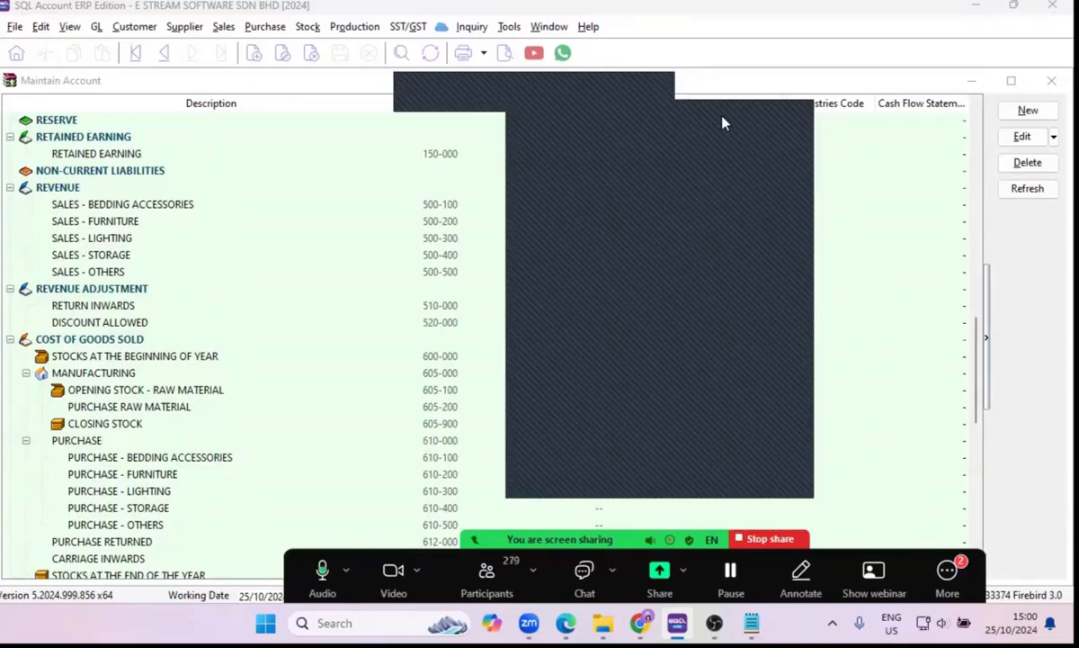
drag(978, 326, 985, 293)
click(59, 324)
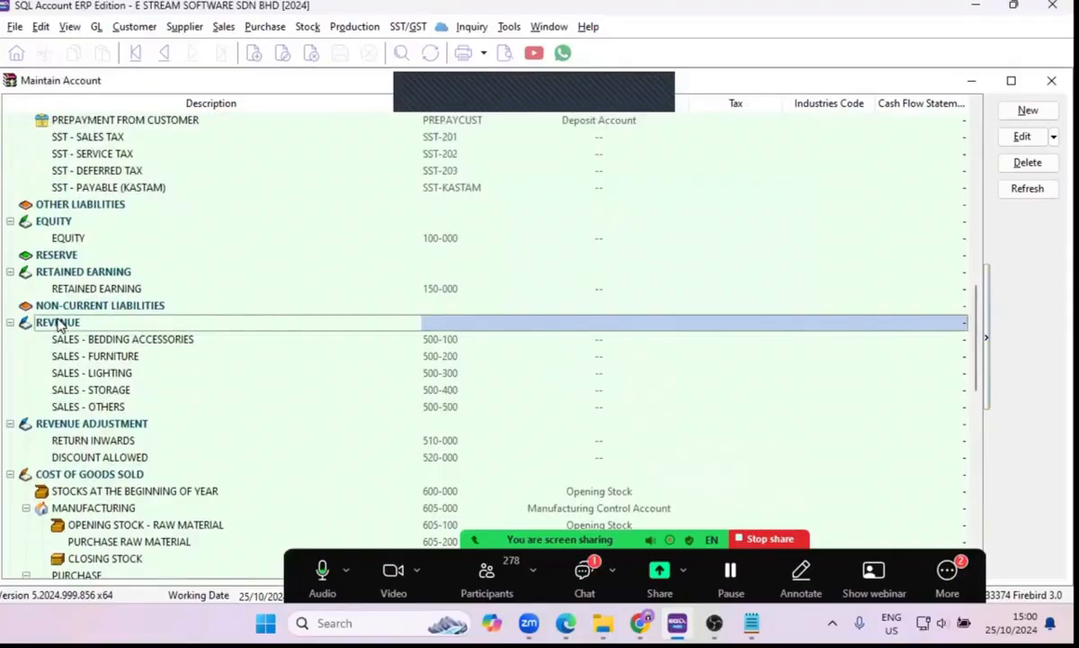
click(1021, 110)
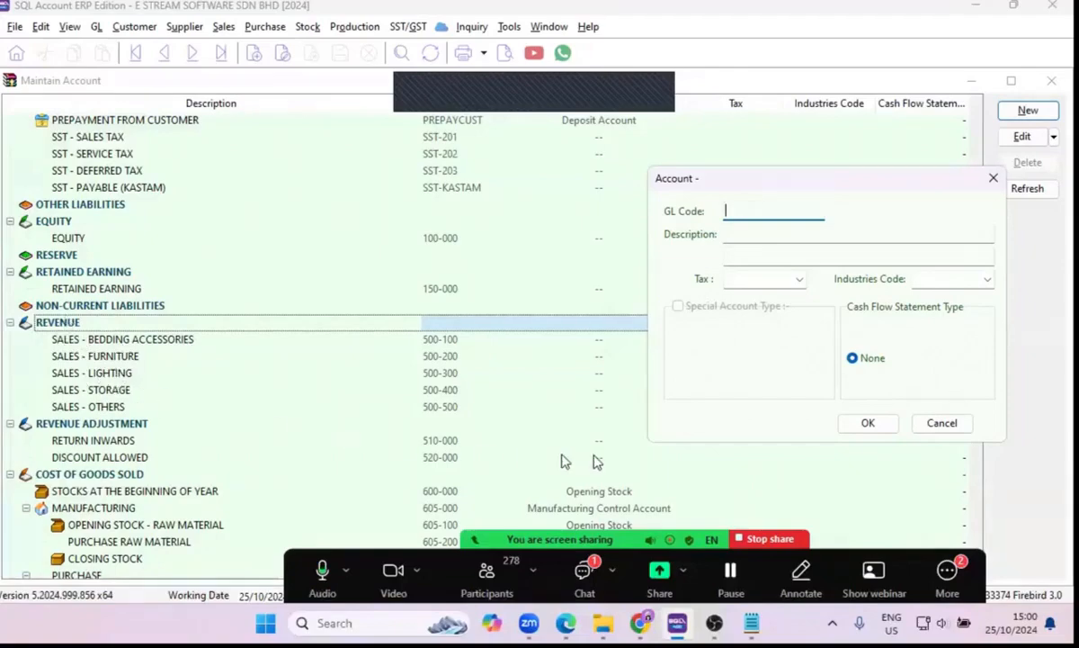
click(935, 430)
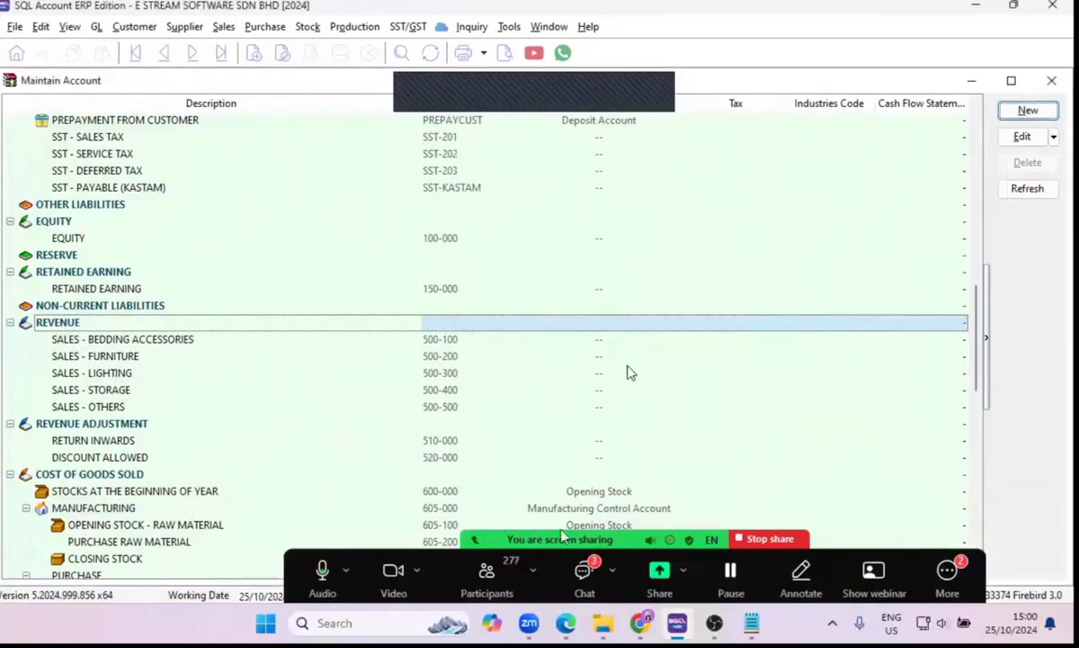
double_click(638, 323)
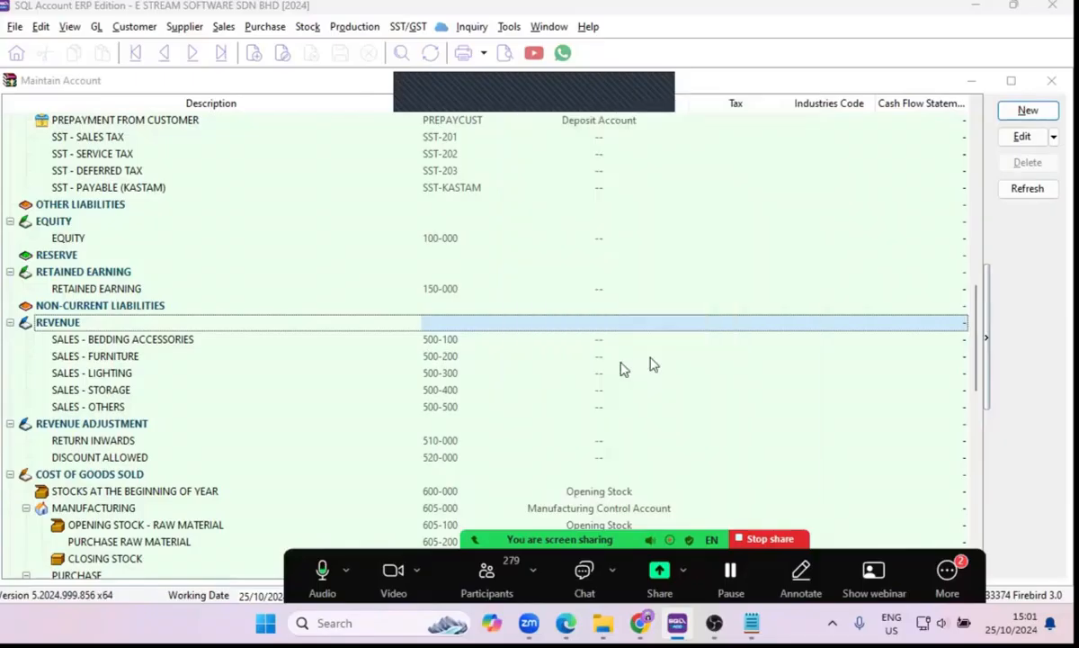
Close the account list and start a new customer record in Maintain Customer.
scroll(638, 312, up, 3)
scroll(642, 312, up, 8)
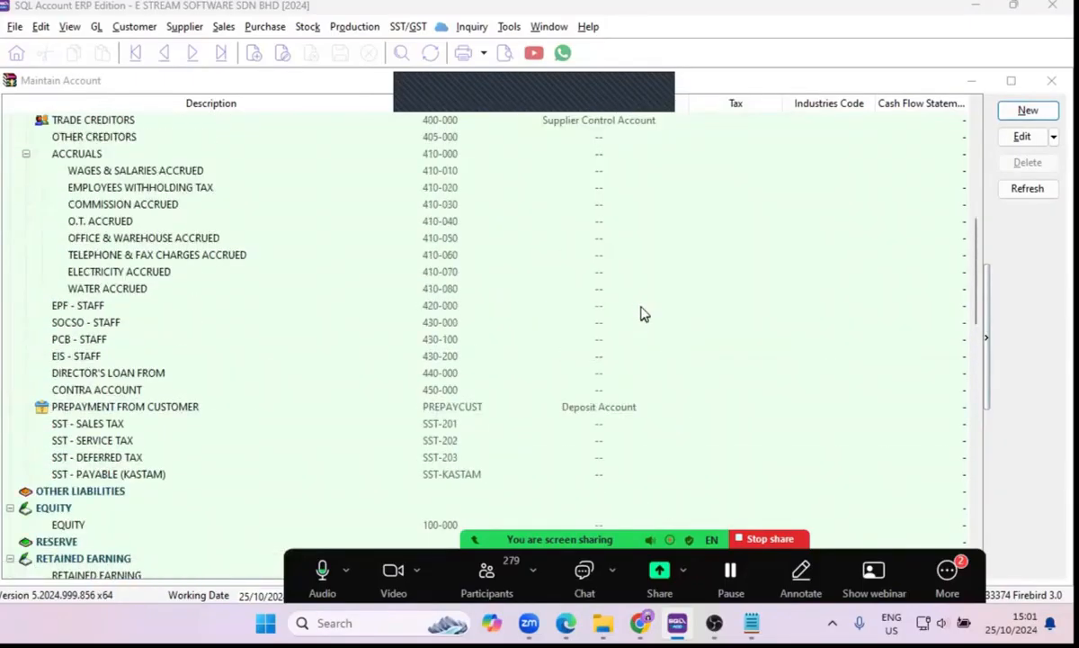
click(1052, 83)
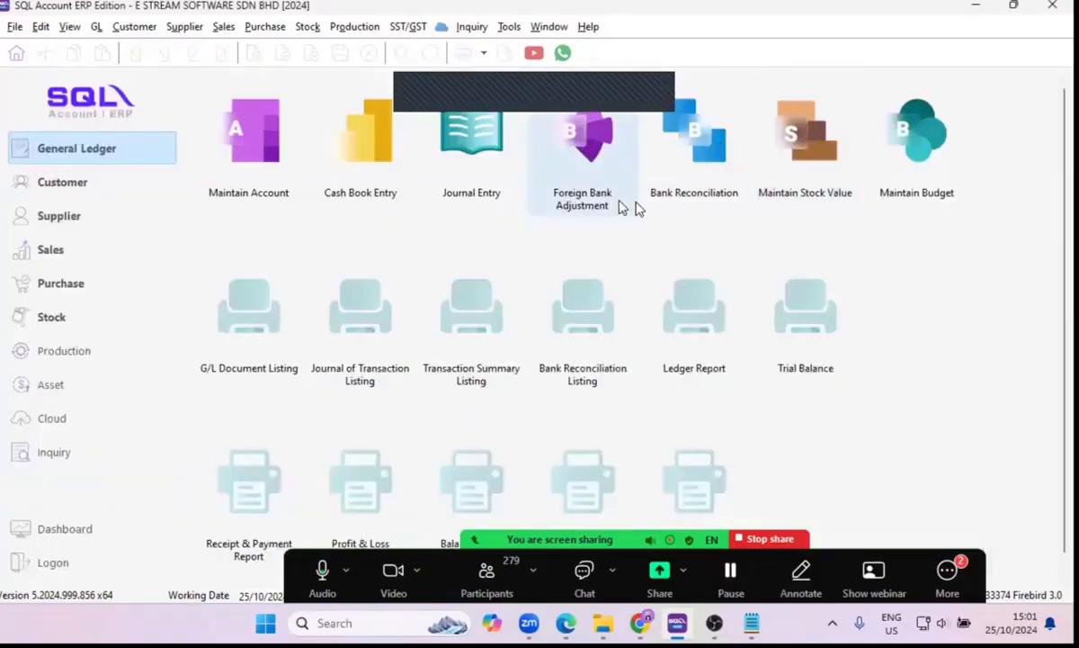
click(40, 183)
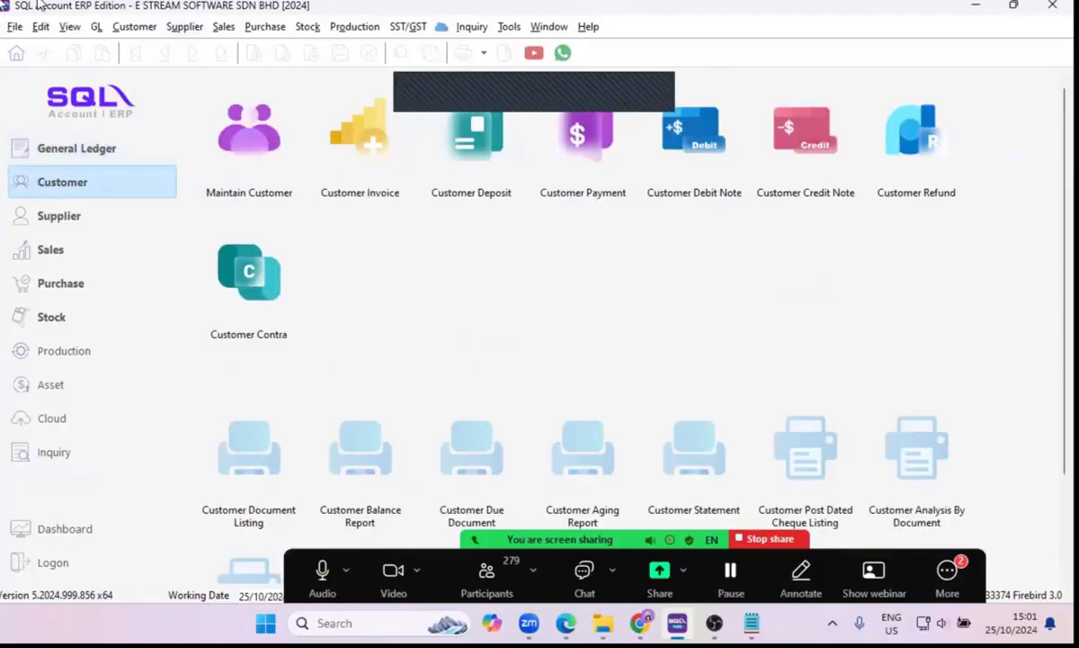
click(232, 133)
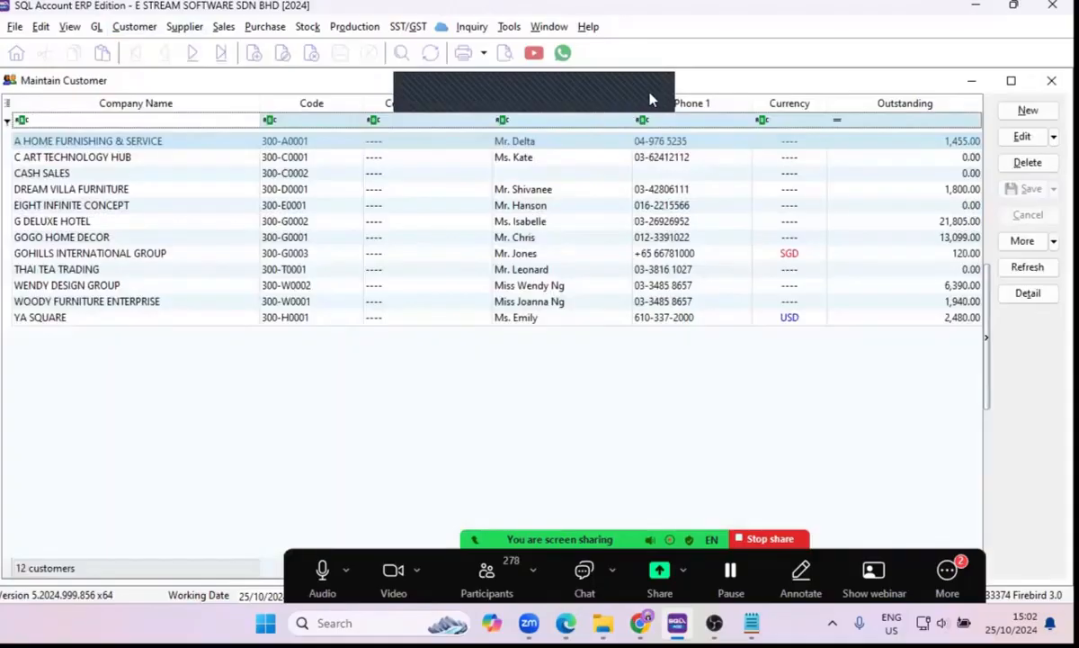
click(1027, 111)
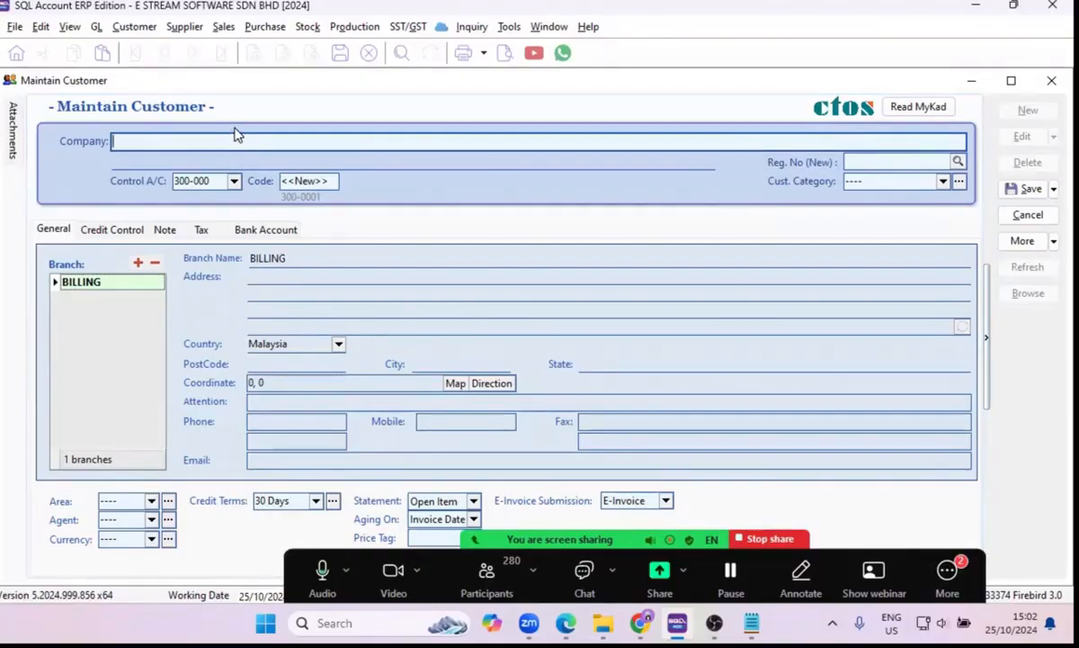
Enter E STREAM SOFTWARE SDN BHD as the new customer's company name.
text(E STRA)
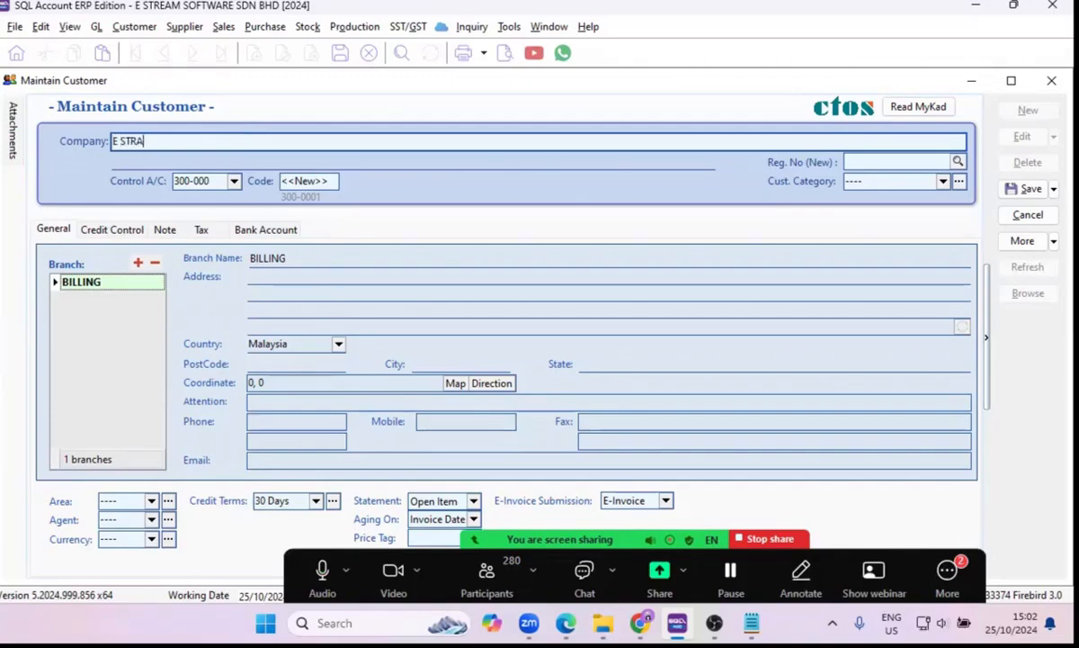
key(BackSpace)
text(EAM SOFTWAR)
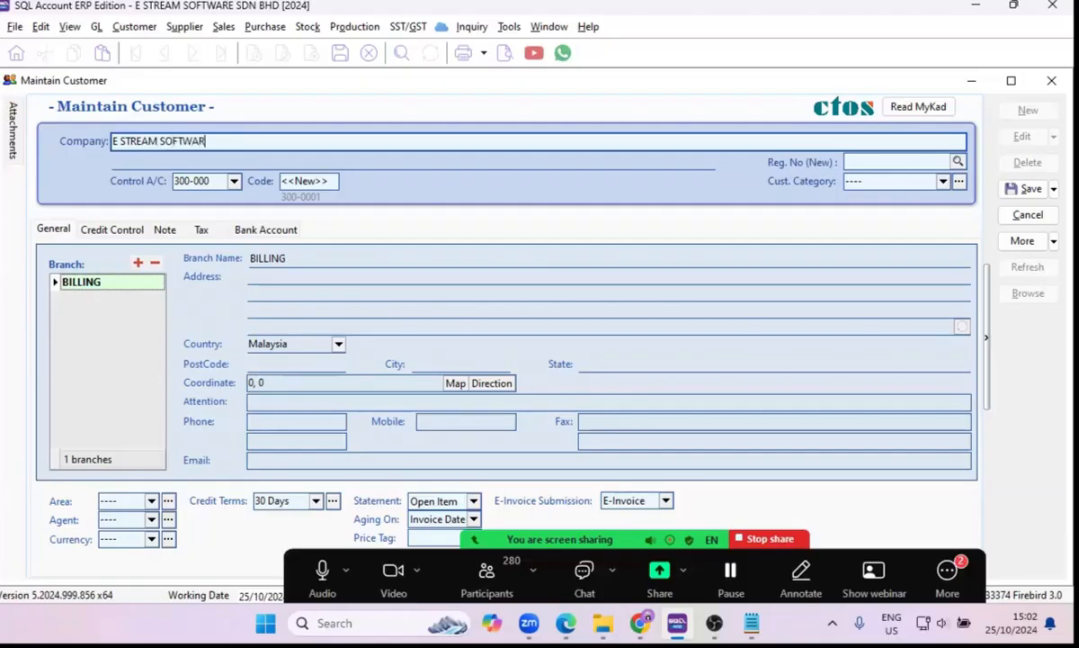
text(E SDN BHD)
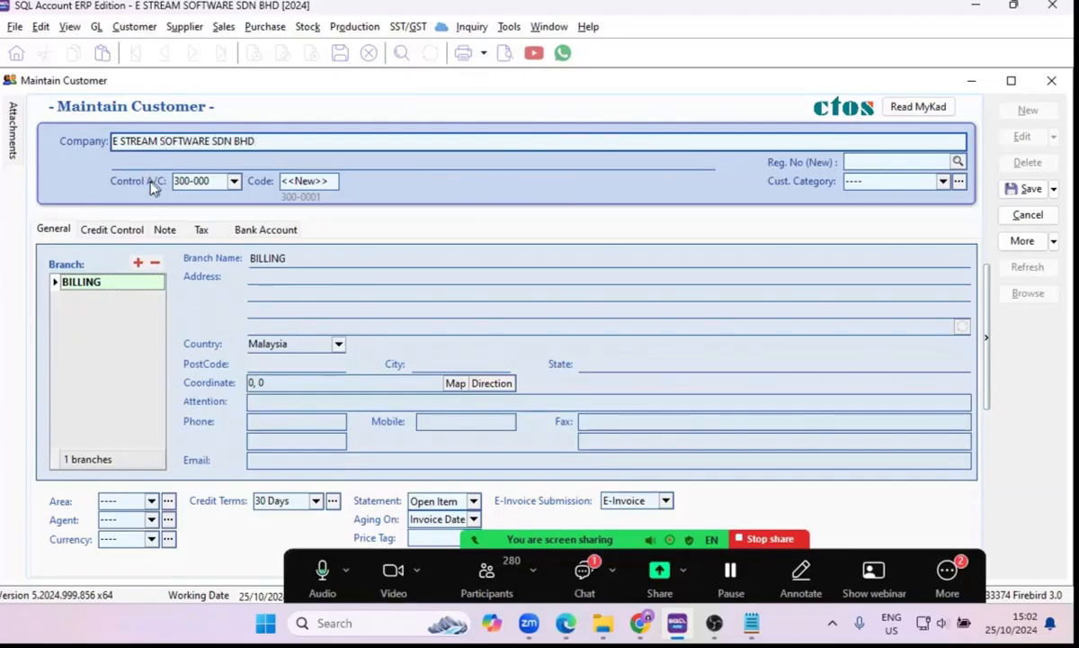
Examine the control account choices and how the next possible customer code relates to the company name's first letter.
click(219, 183)
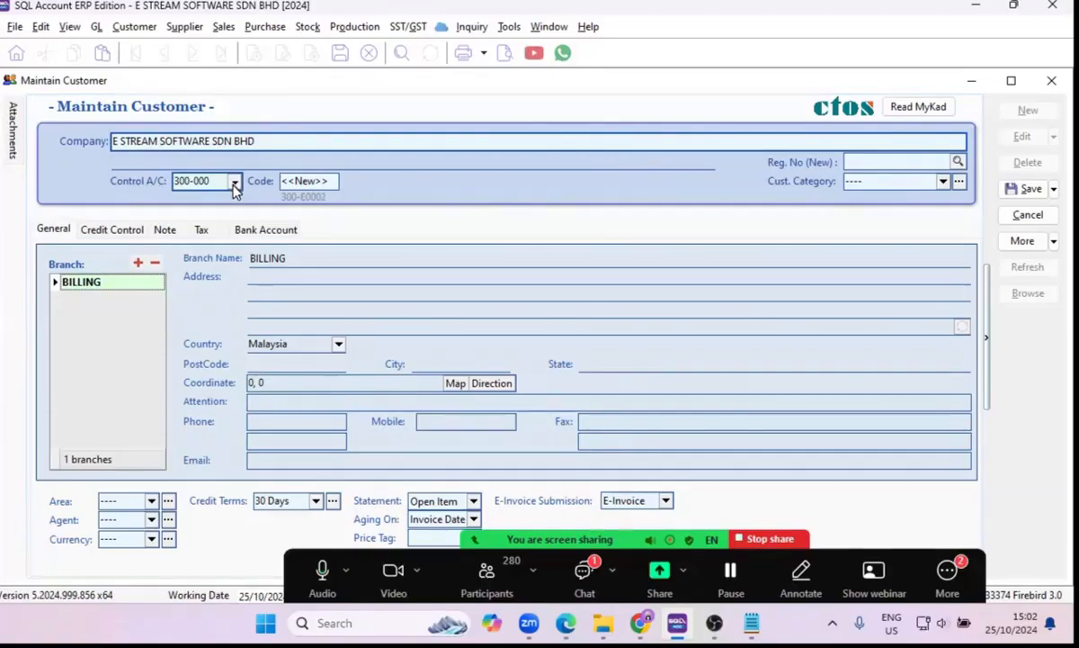
click(234, 181)
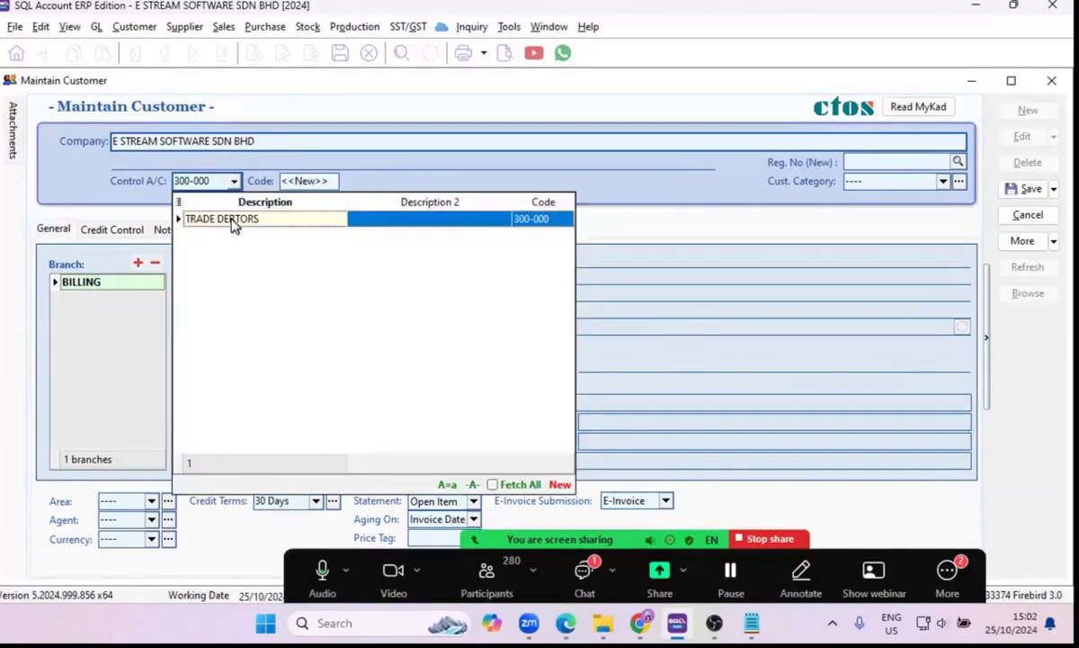
click(123, 204)
click(310, 181)
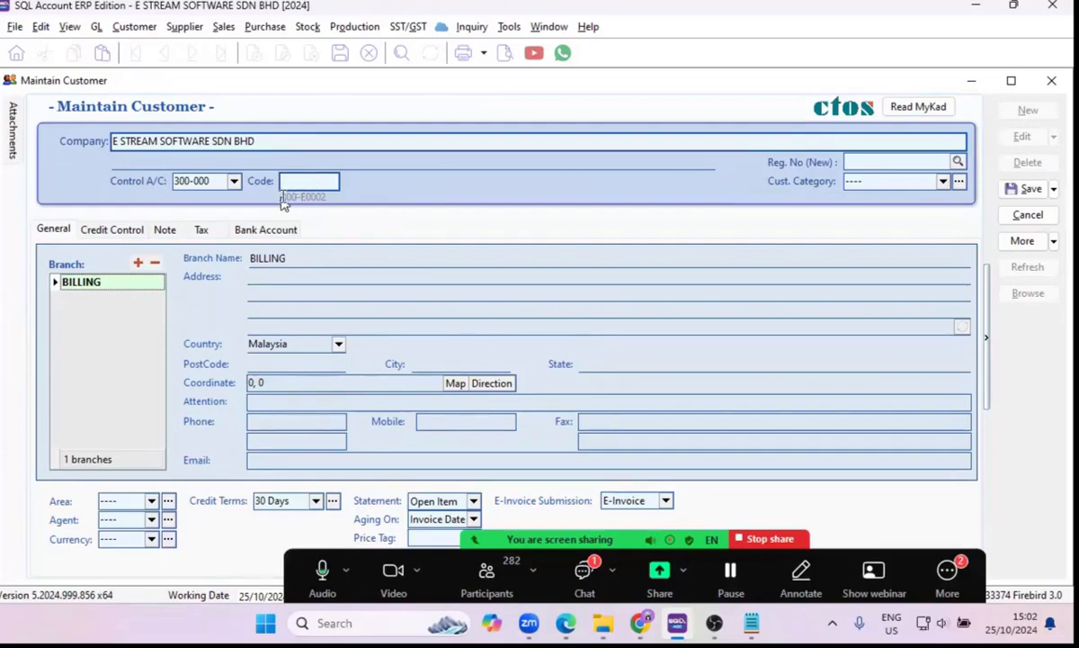
drag(279, 196, 300, 196)
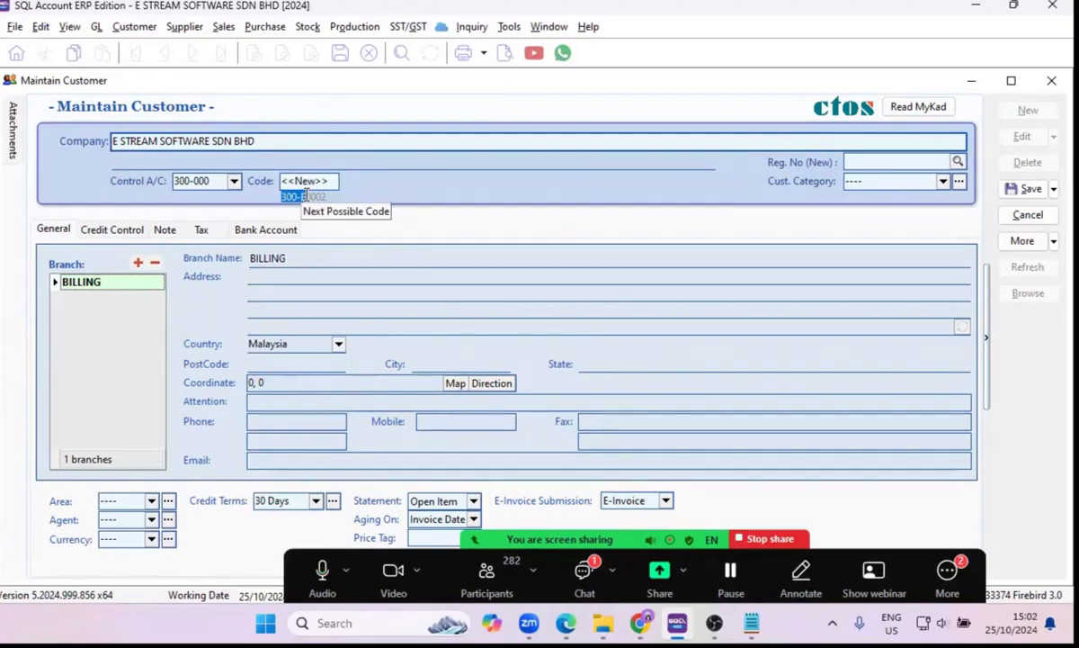
click(311, 196)
drag(310, 196, 305, 196)
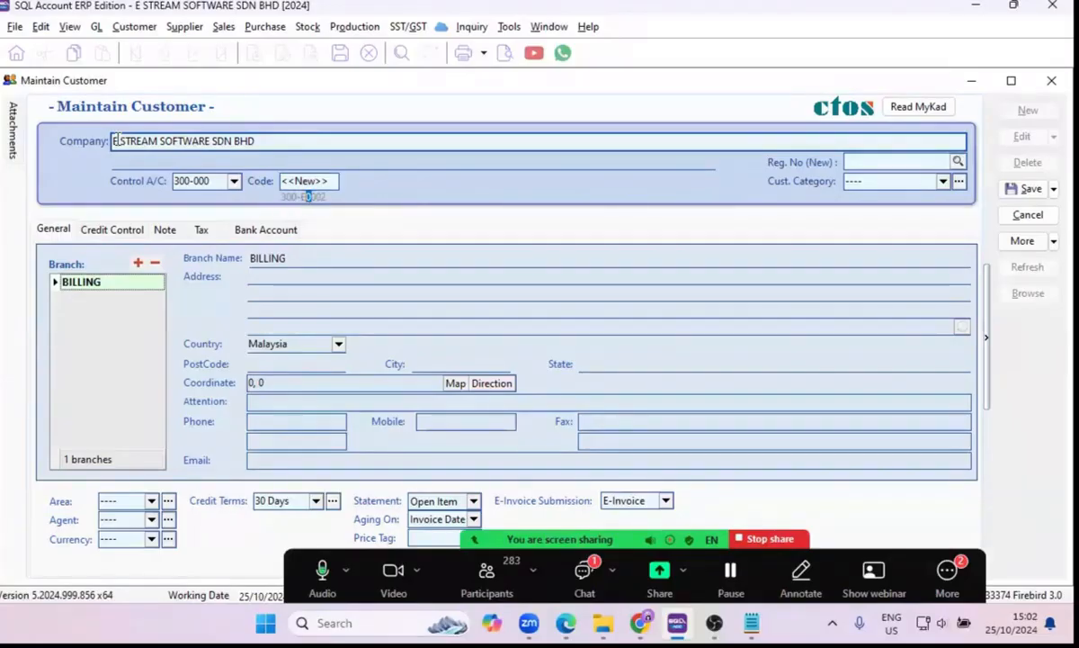
drag(115, 141, 108, 140)
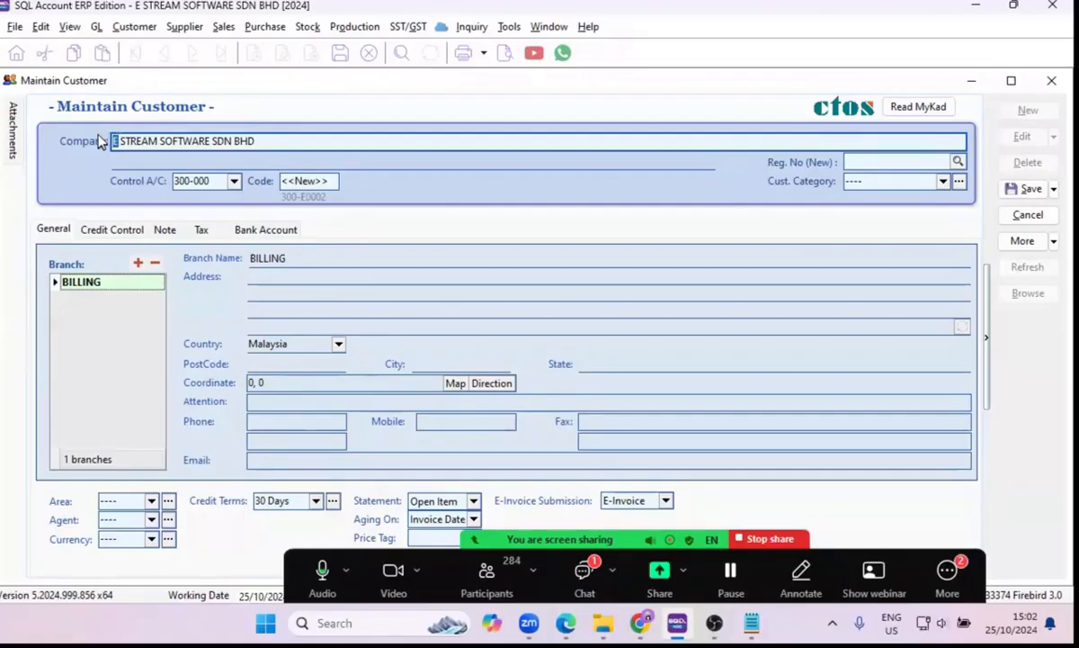
click(305, 180)
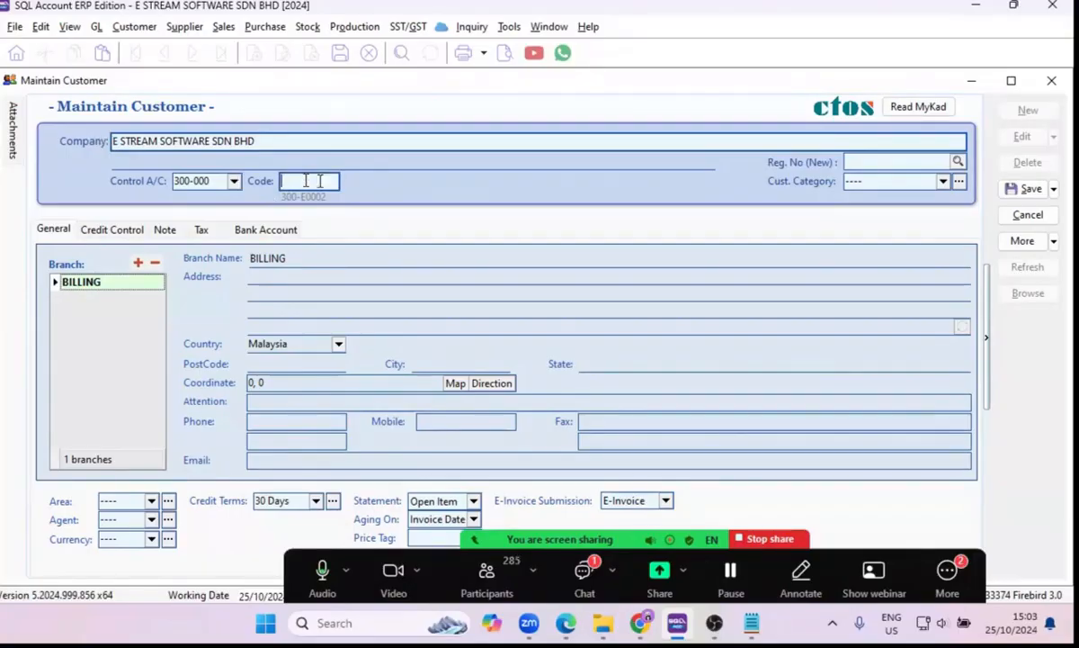
Look up the company's new business registration number by its name and fill it into the customer record.
click(924, 163)
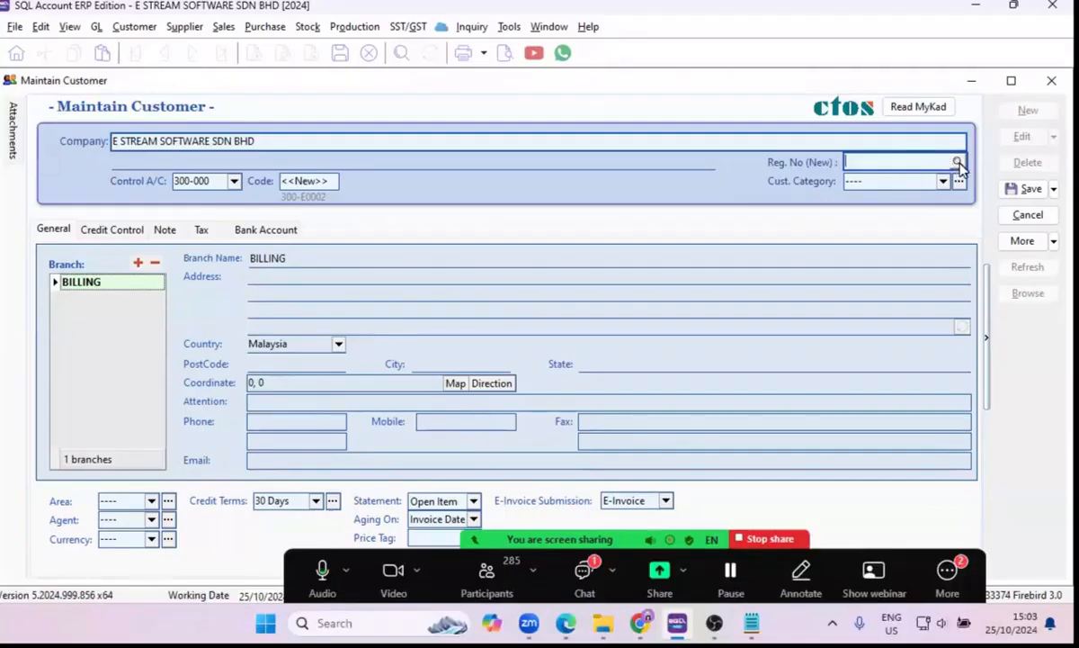
click(958, 163)
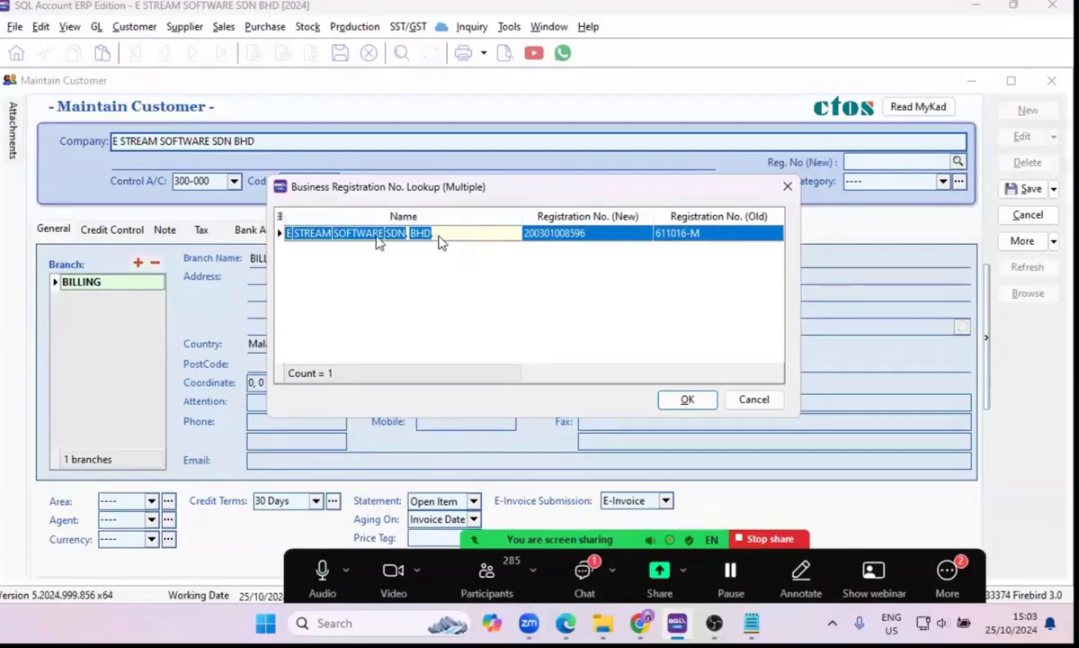
click(585, 235)
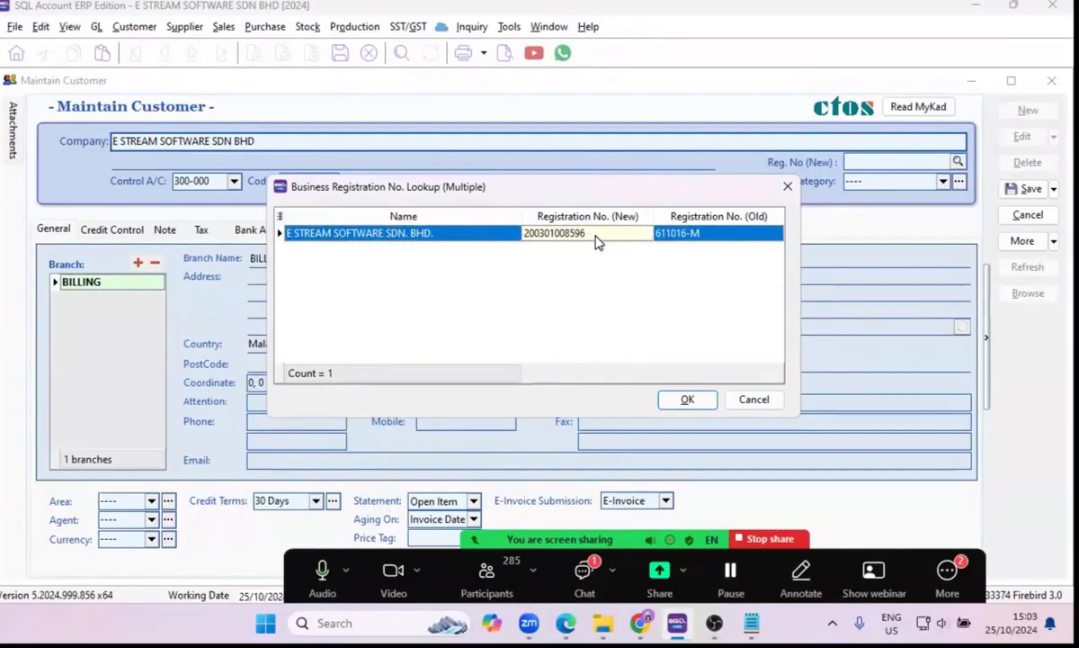
click(692, 407)
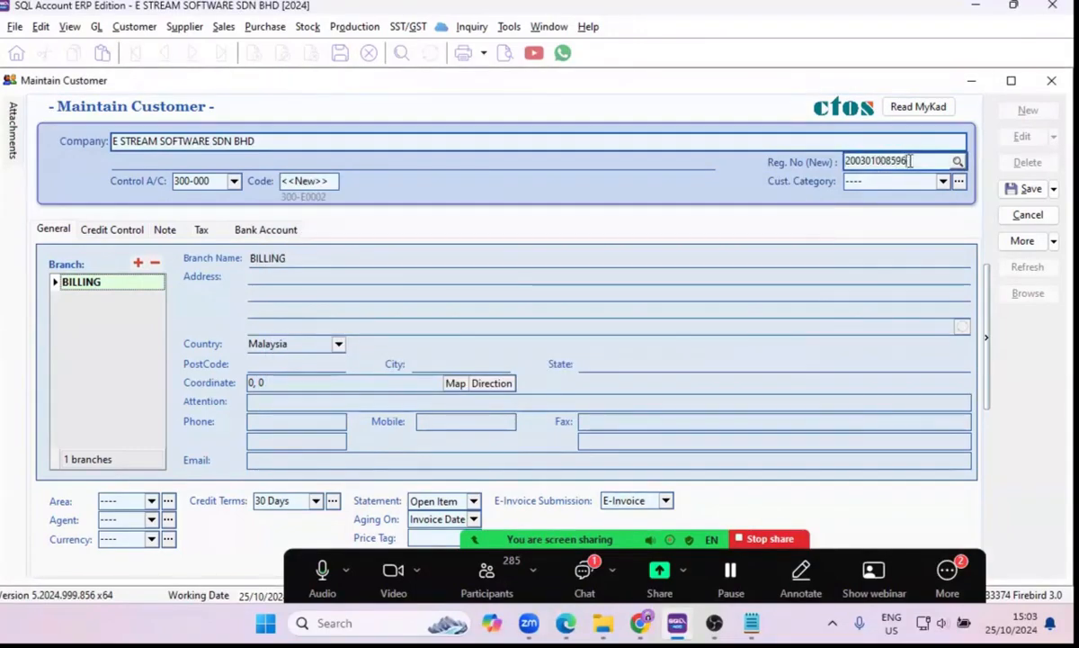
double_click(910, 161)
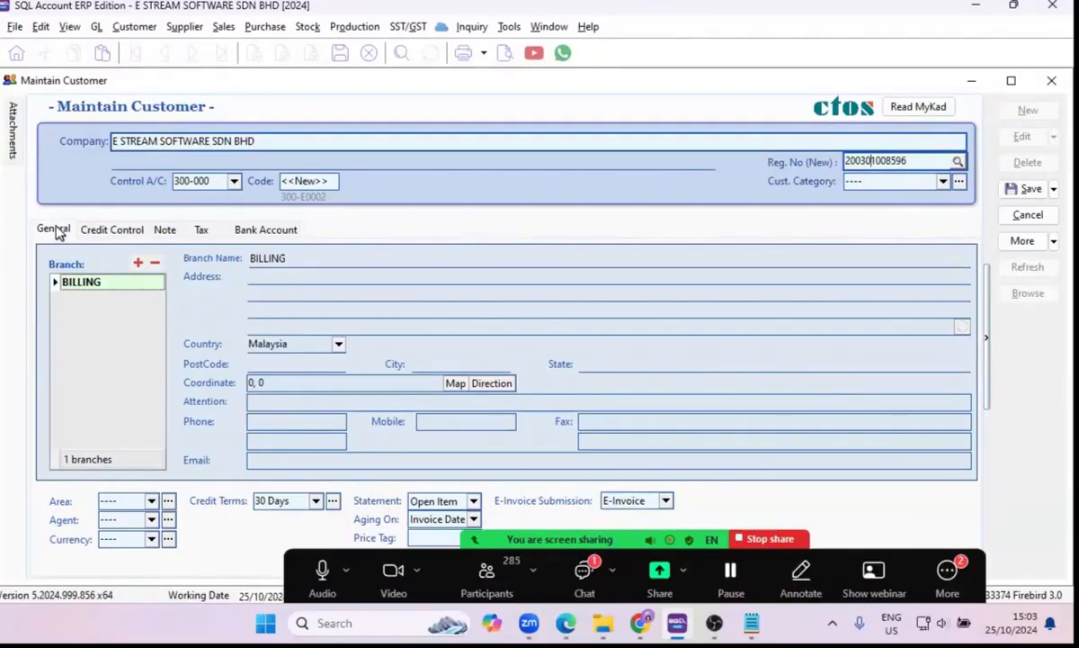
Enter the customer's street address on the first address line of the BILLING branch.
drag(310, 267, 236, 256)
click(266, 277)
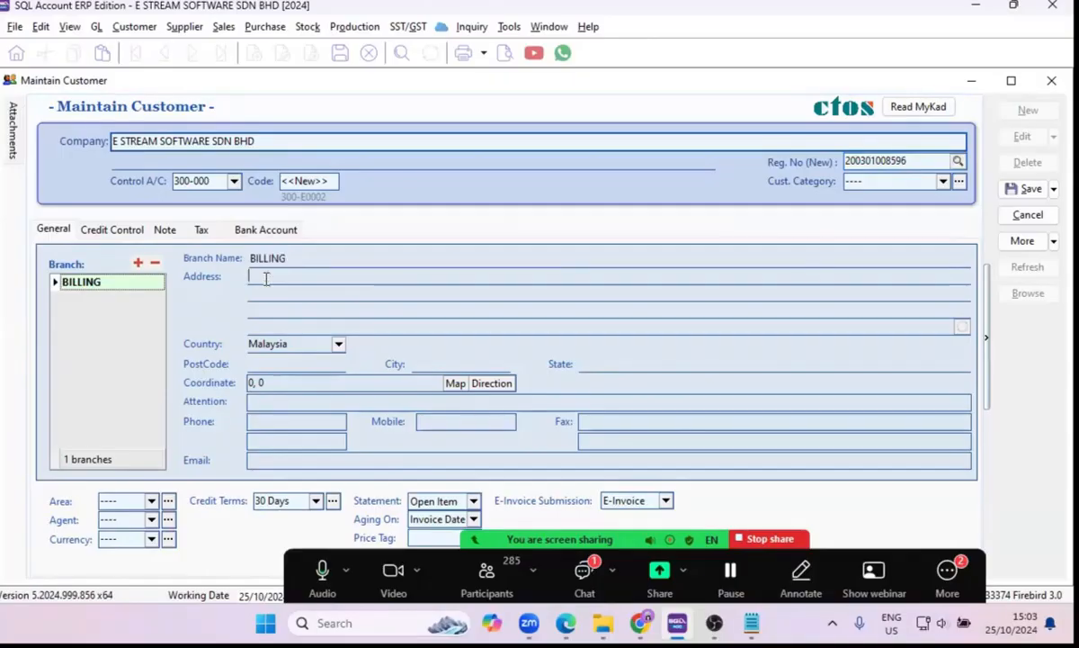
text(NO.10)
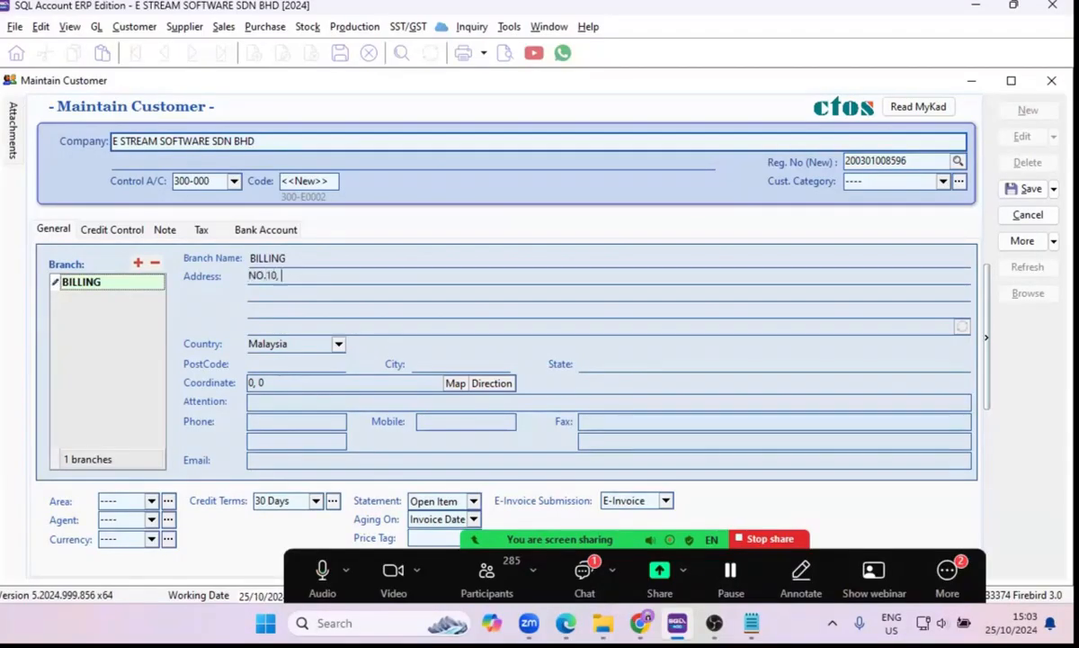
text(, SETIA ALAM)
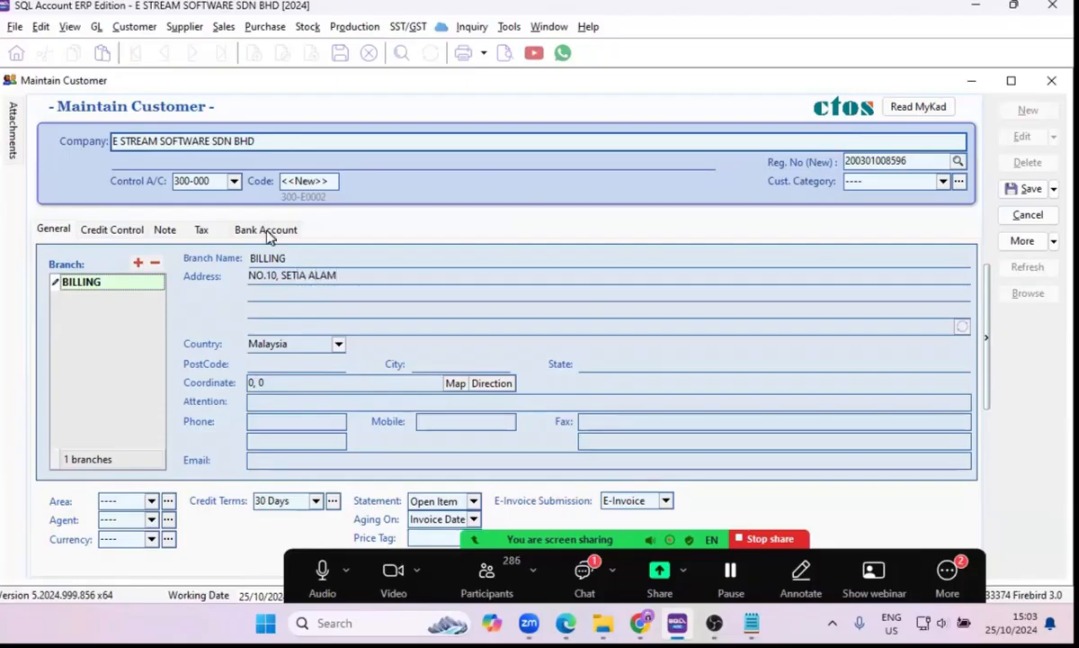
click(270, 292)
Keep Malaysia as the country and enter the billing postcode so that the city and state fill in.
click(339, 346)
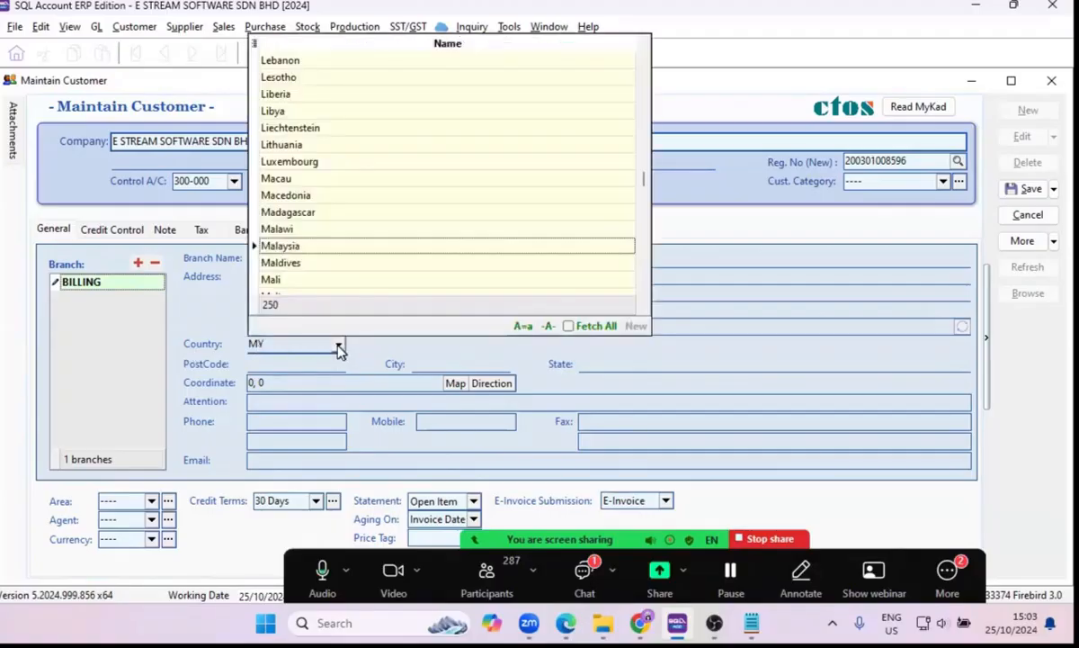
click(340, 348)
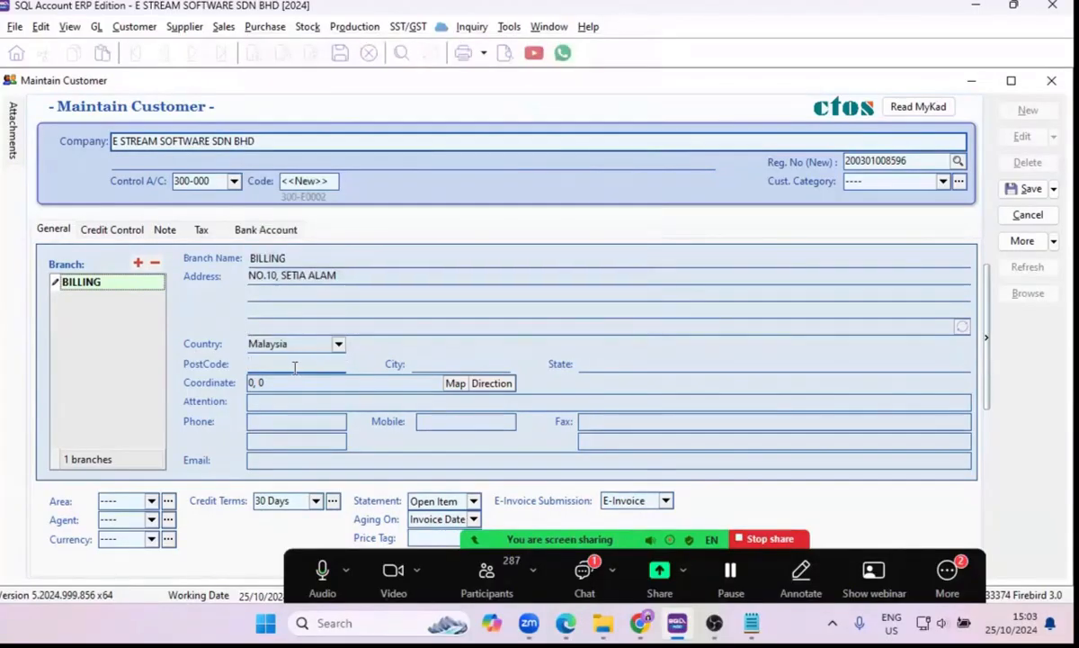
click(294, 364)
text(40)
click(434, 364)
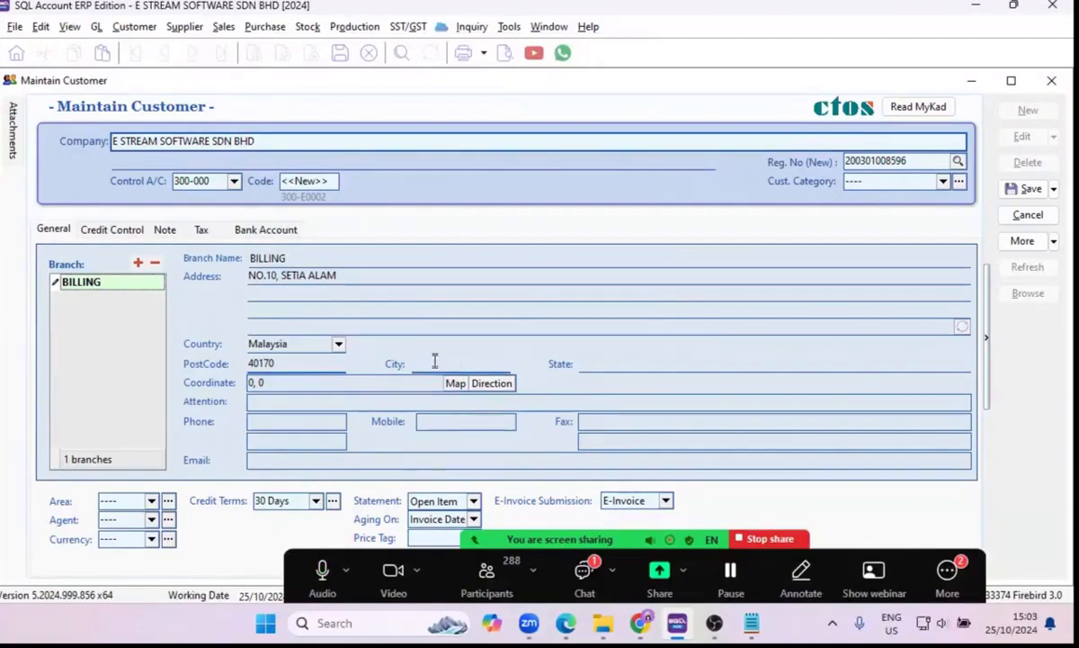
Fill the last two billing address lines automatically from the postcode, city, state and country.
click(285, 363)
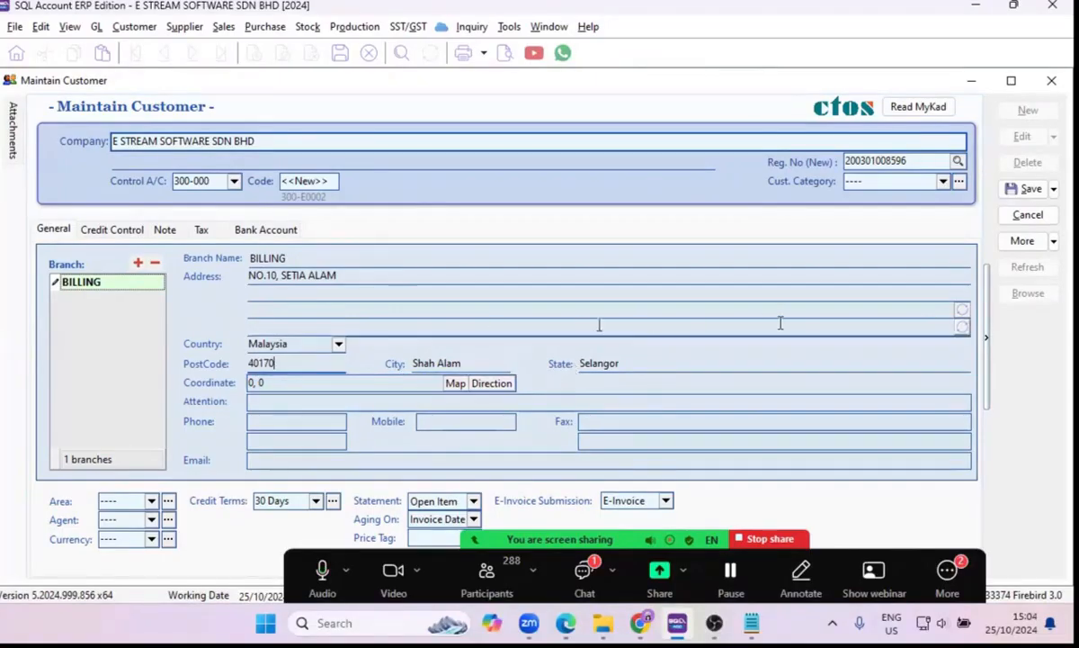
click(961, 315)
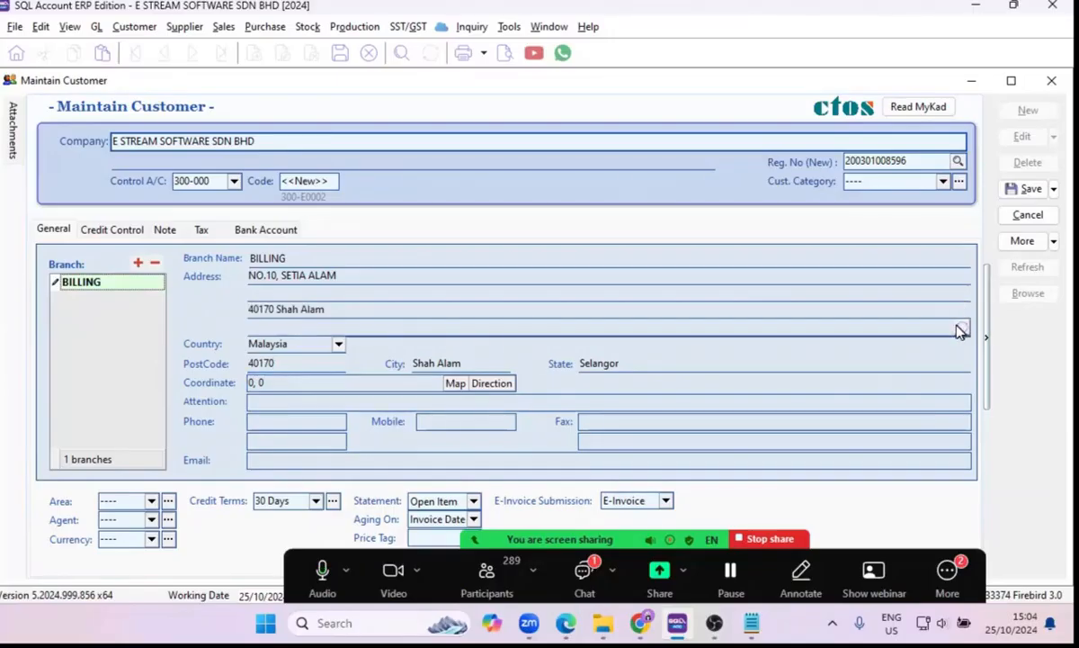
click(961, 331)
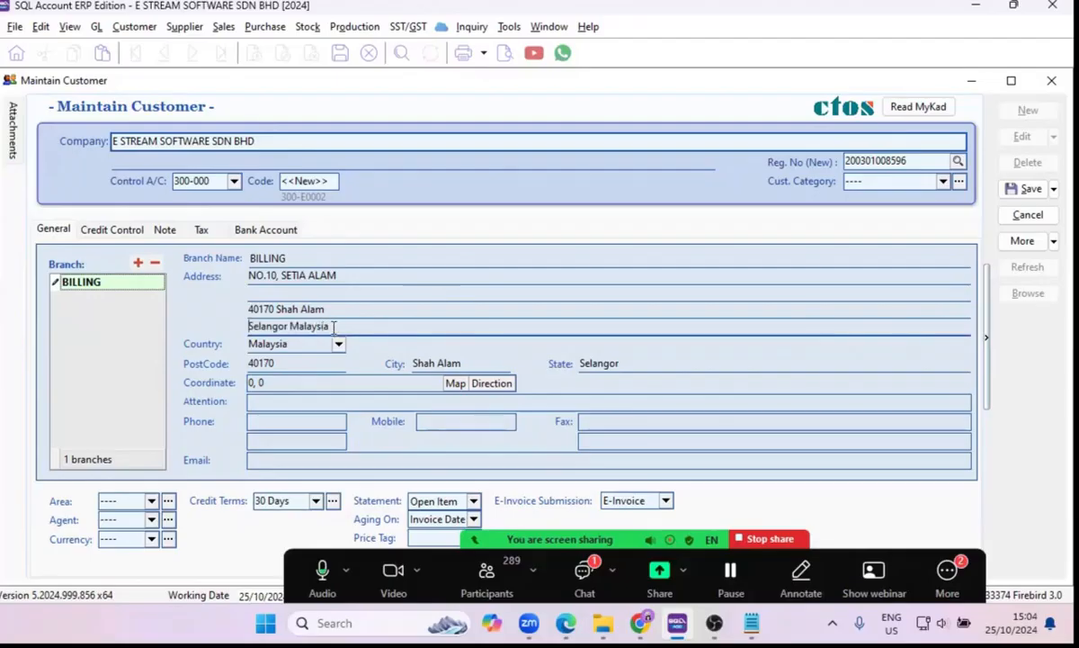
drag(334, 326, 225, 297)
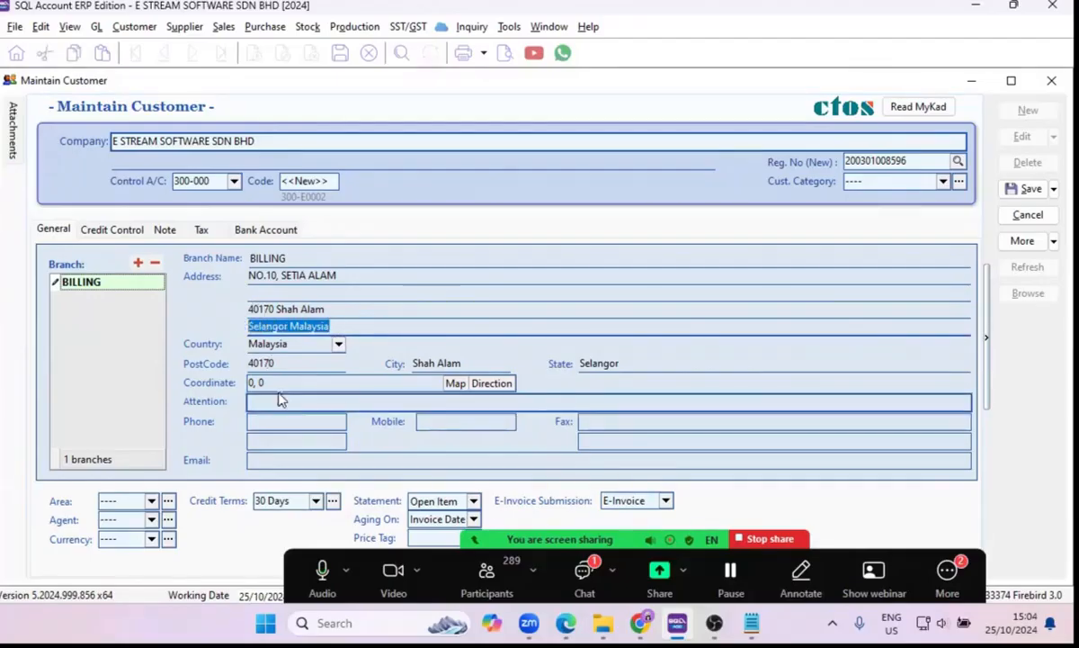
Enter the contact person's title and name as the billing branch's attention.
click(278, 381)
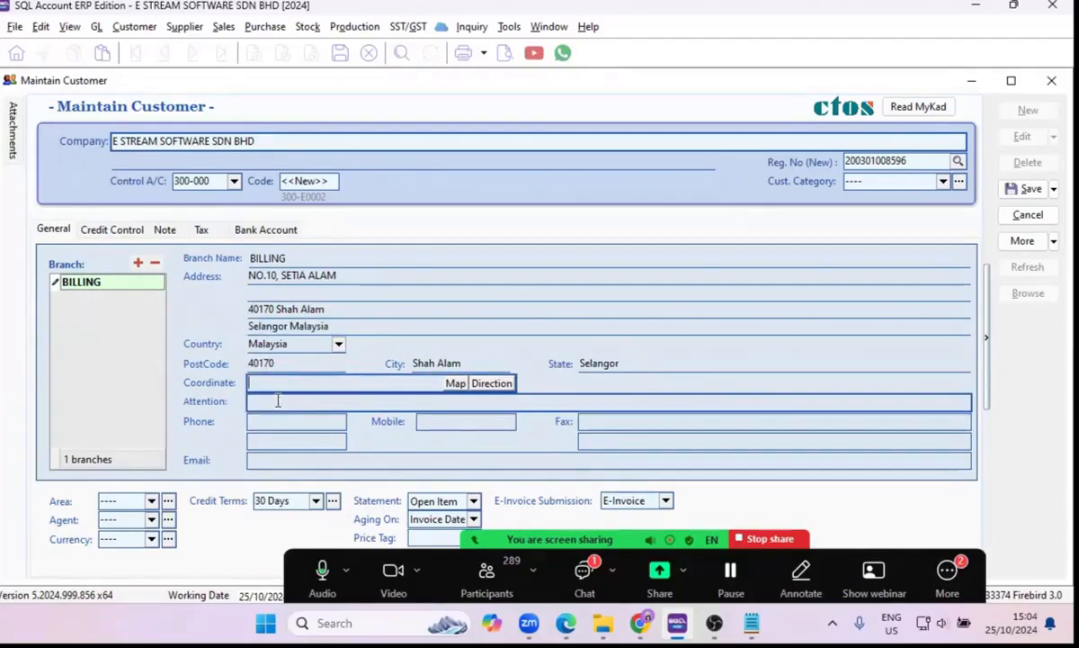
click(276, 405)
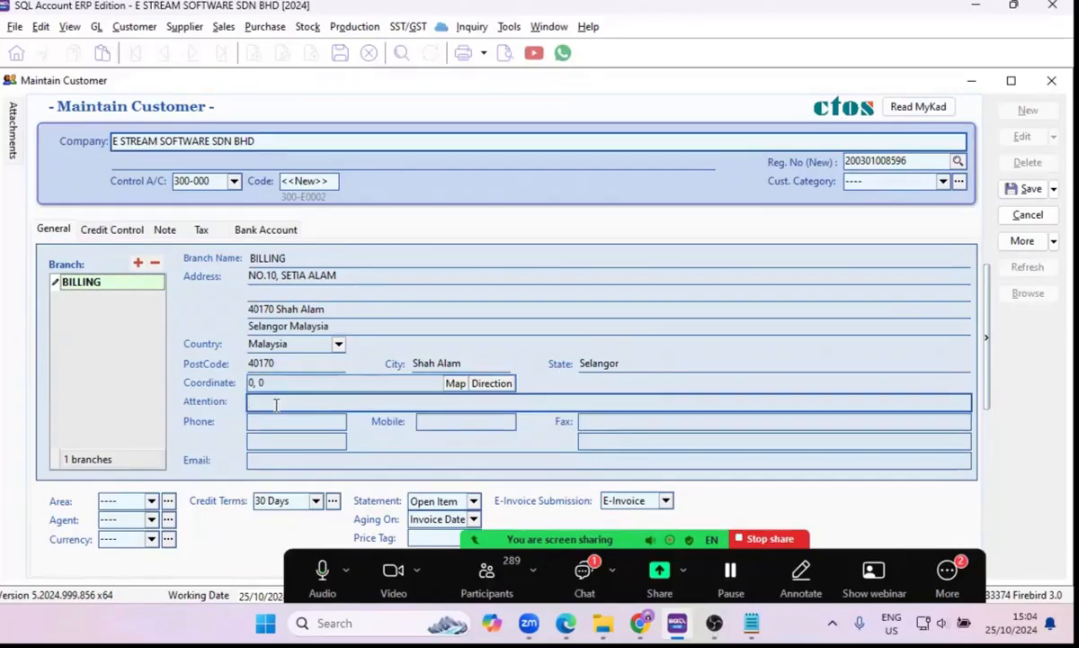
text(mR)
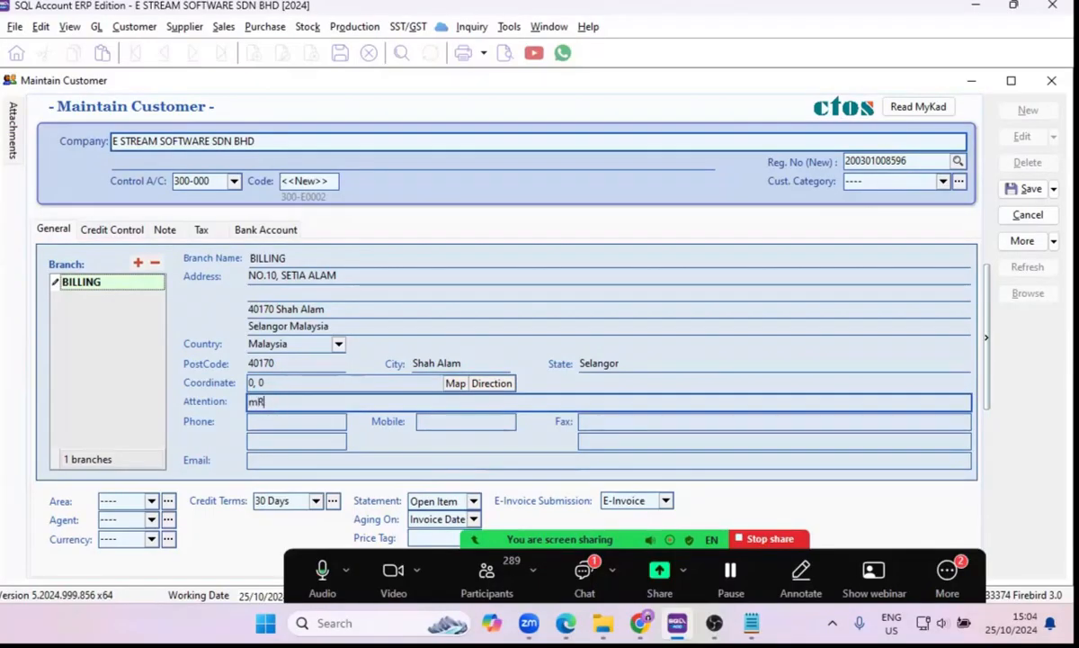
text(.tAN)
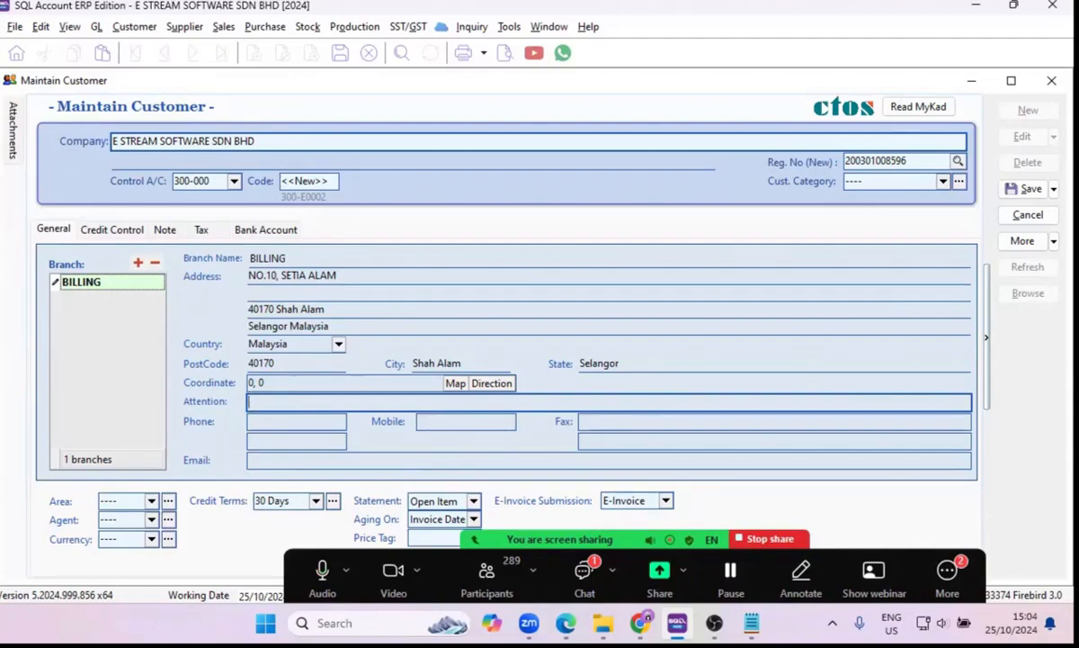
text(.Tan)
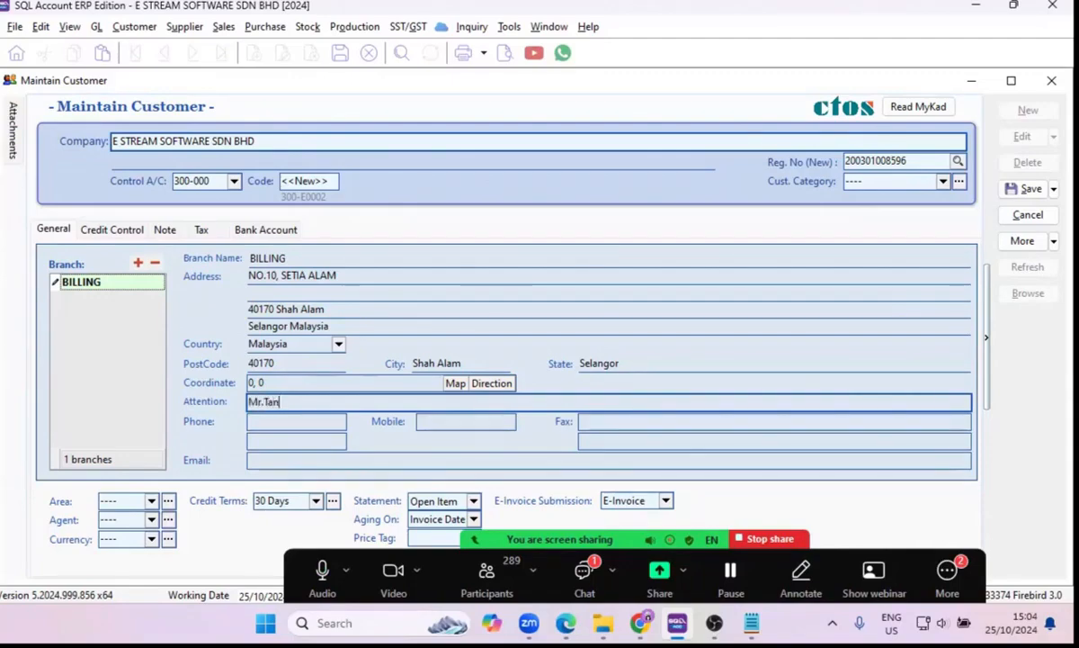
Enter the customer's phone number for the billing branch, leaving the mobile, fax and email empty.
click(301, 421)
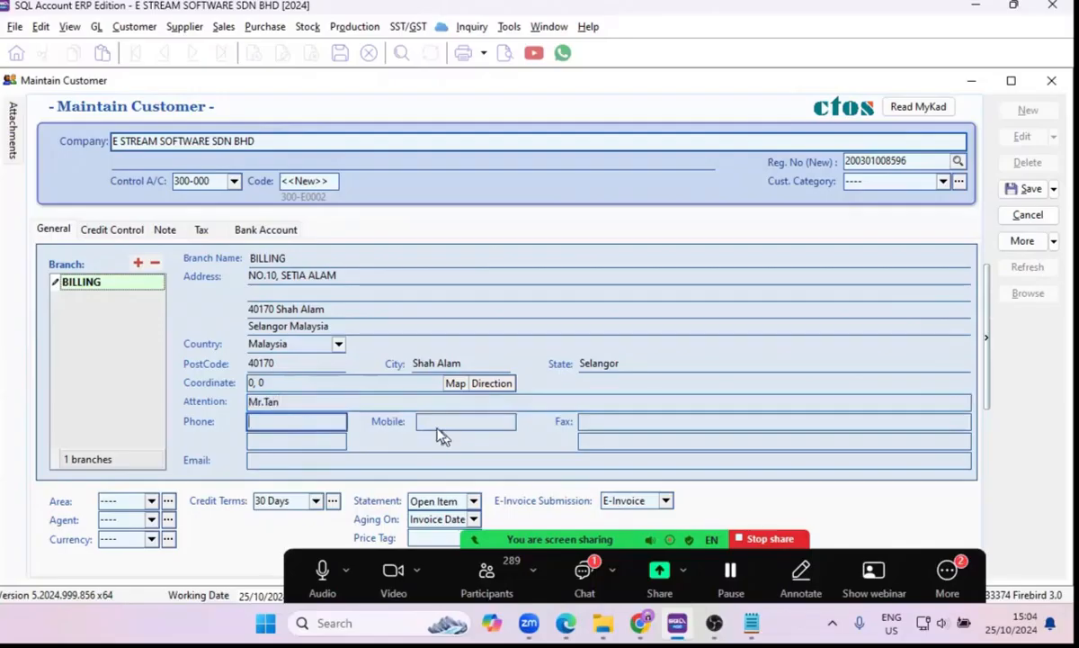
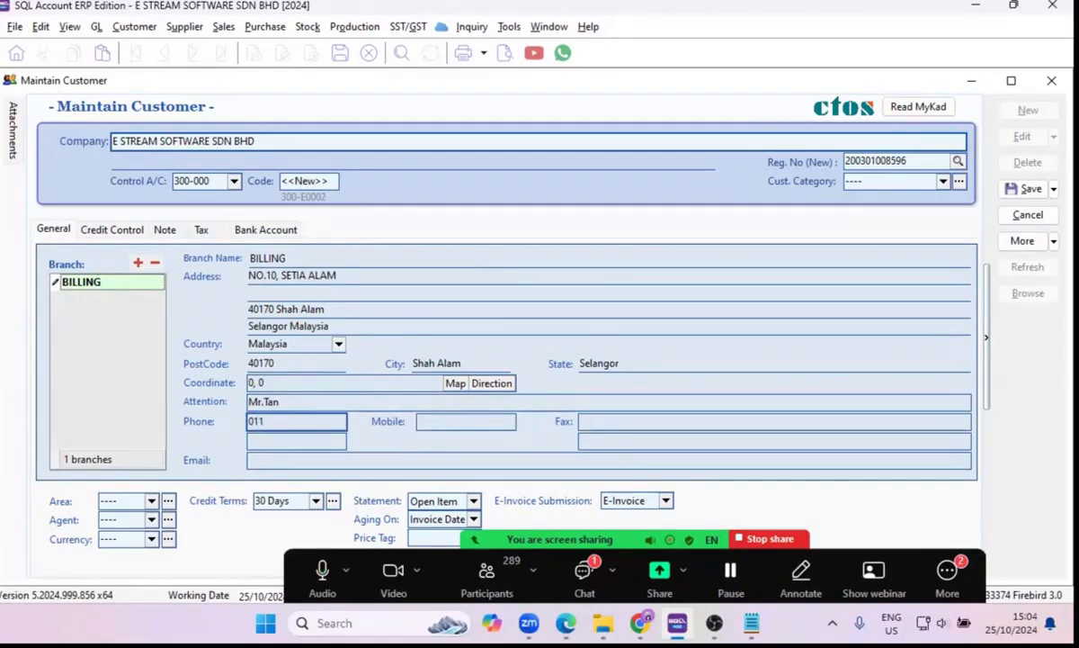
click(619, 423)
click(334, 461)
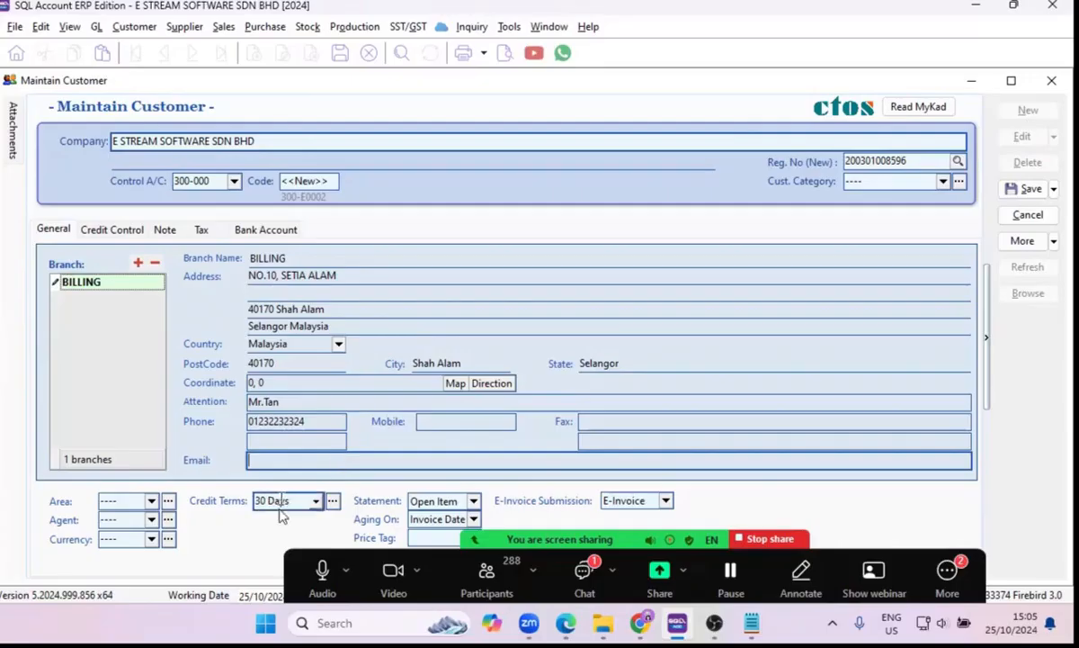
View the area maintenance list from the customer record and close it again.
click(153, 505)
click(173, 504)
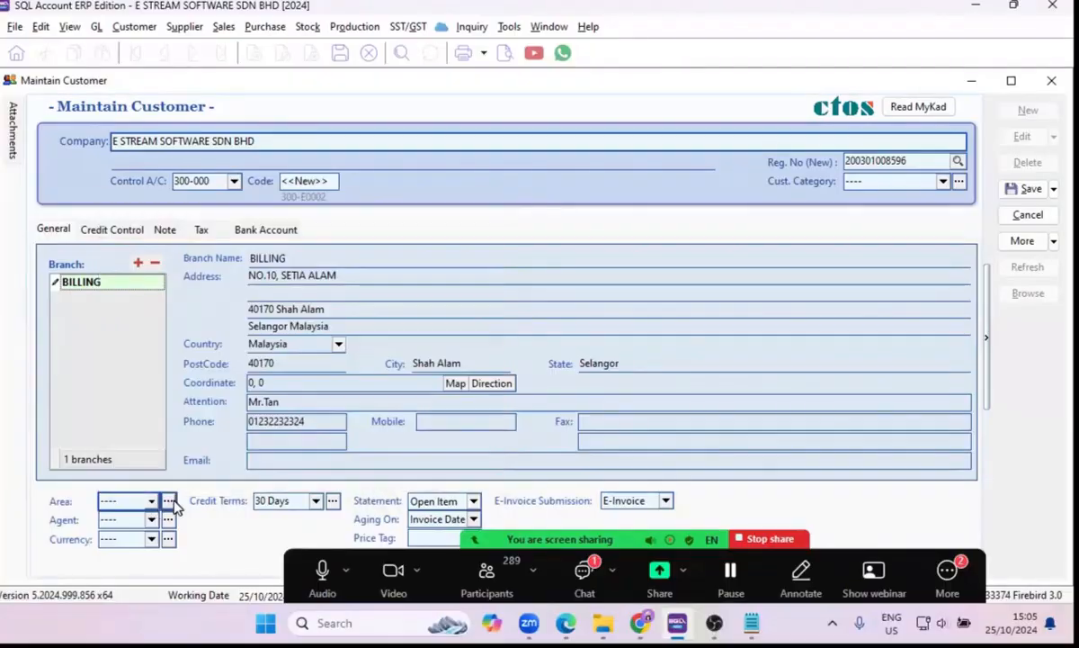
click(168, 502)
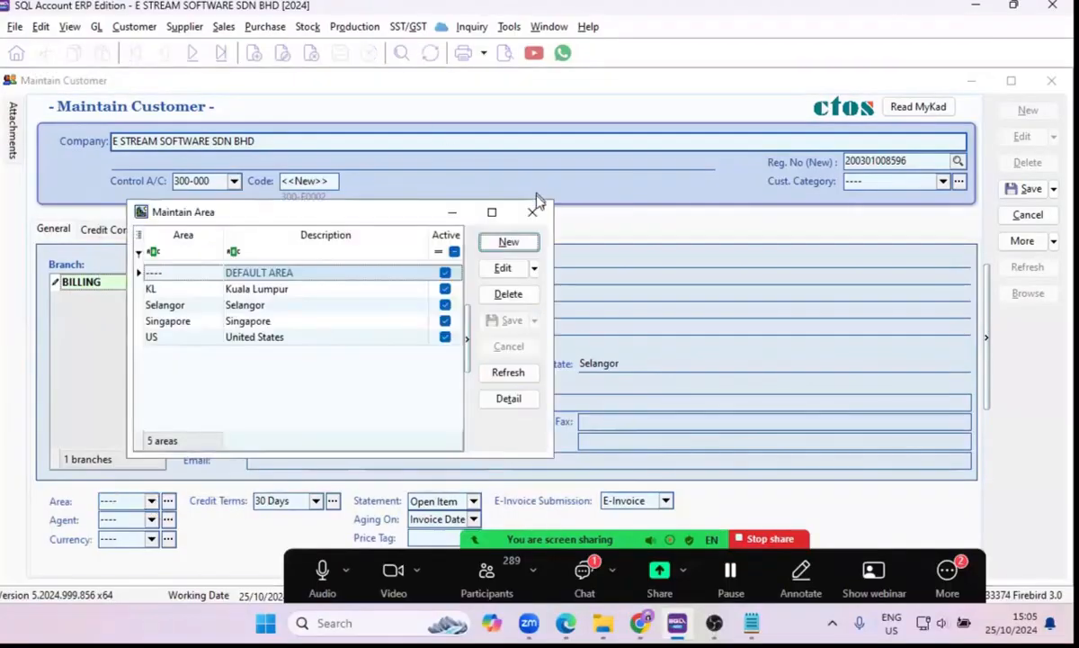
click(533, 212)
Examine the area choices for the customer and the maintenance commands where areas and agents are managed.
click(144, 502)
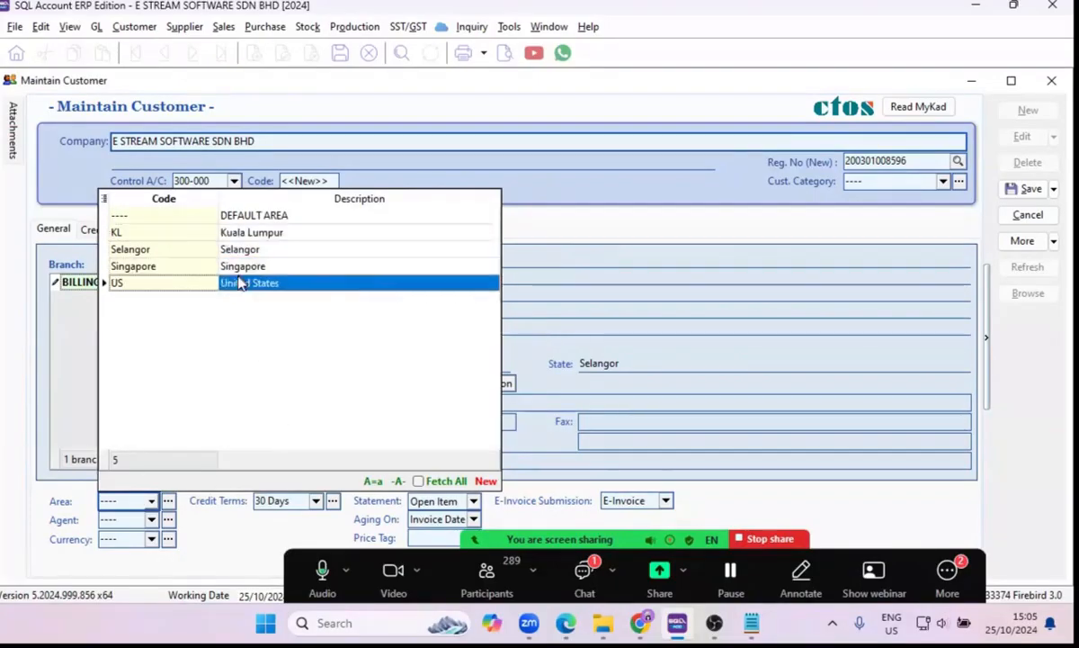
click(144, 500)
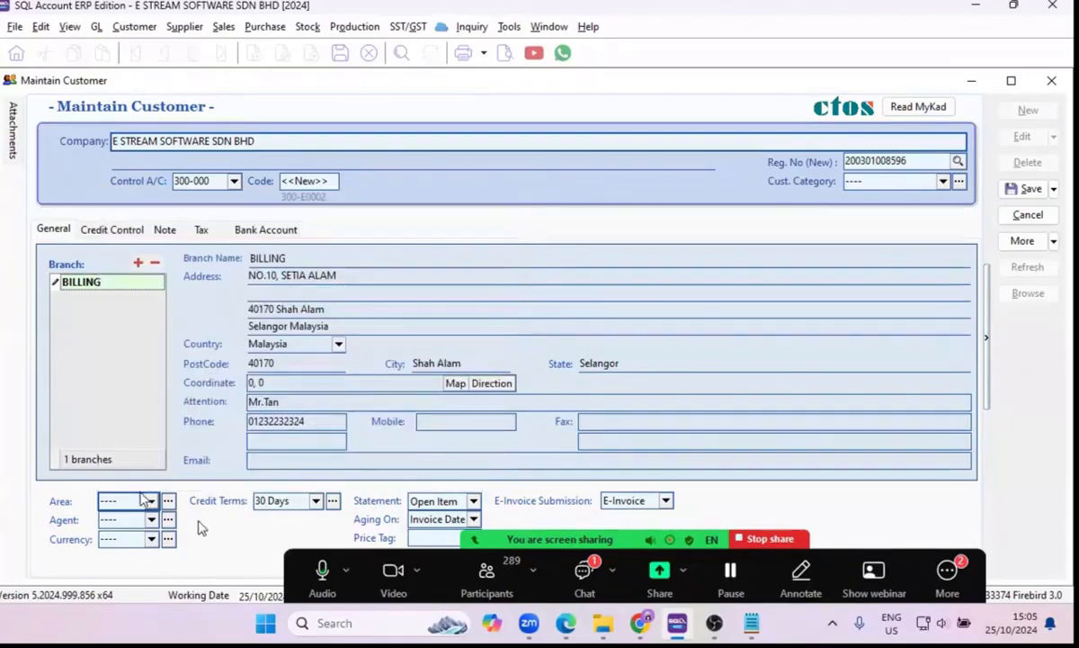
click(150, 501)
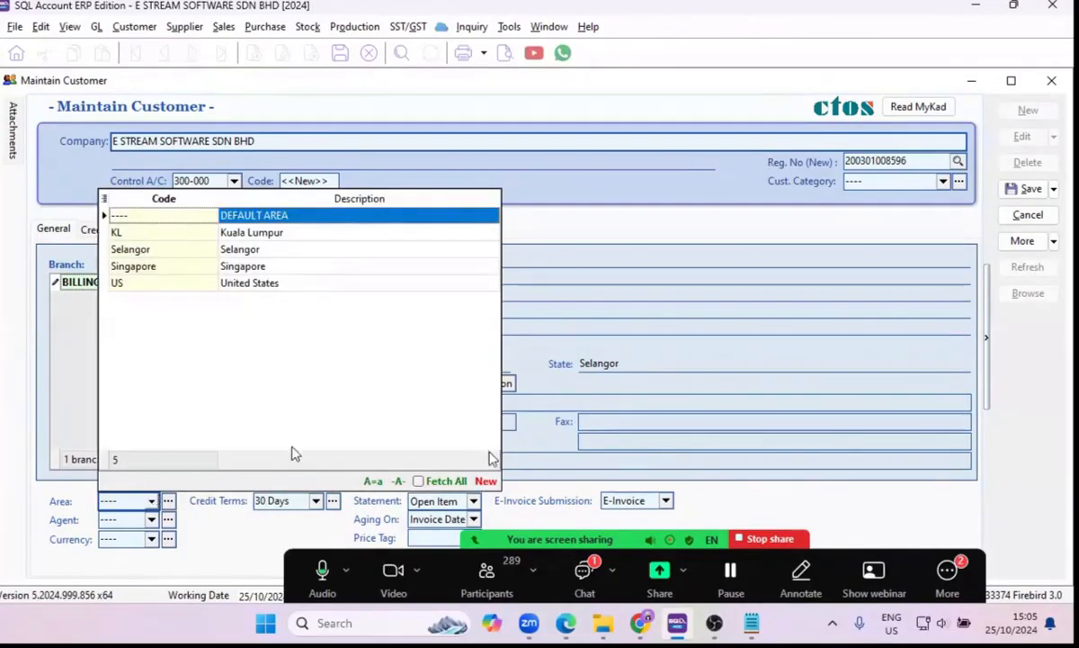
click(150, 501)
click(151, 502)
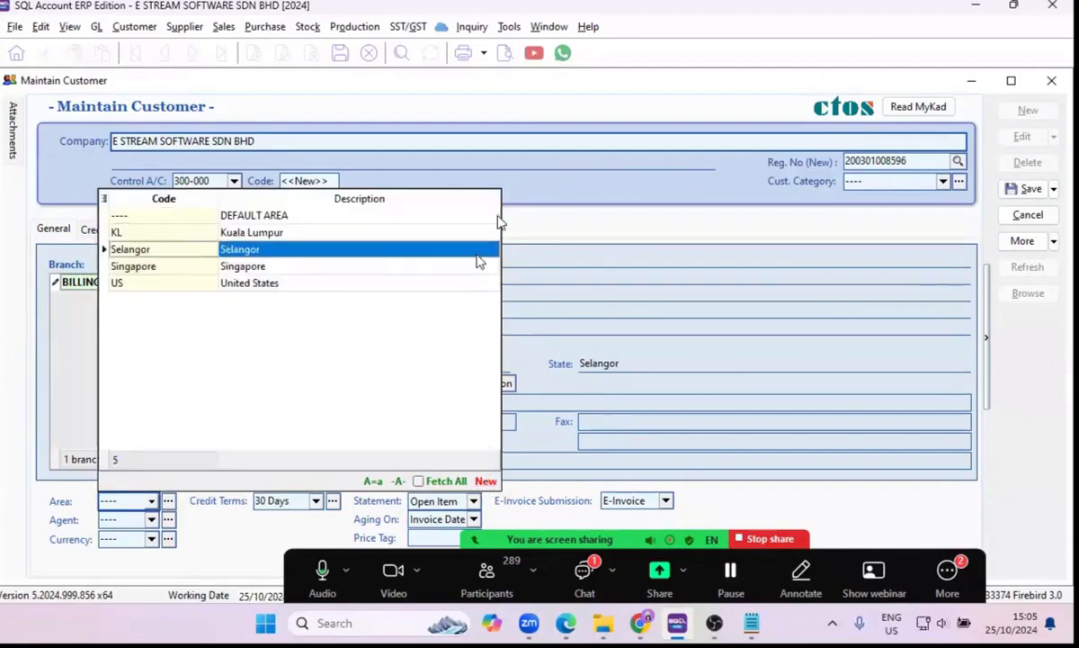
click(508, 28)
click(508, 28)
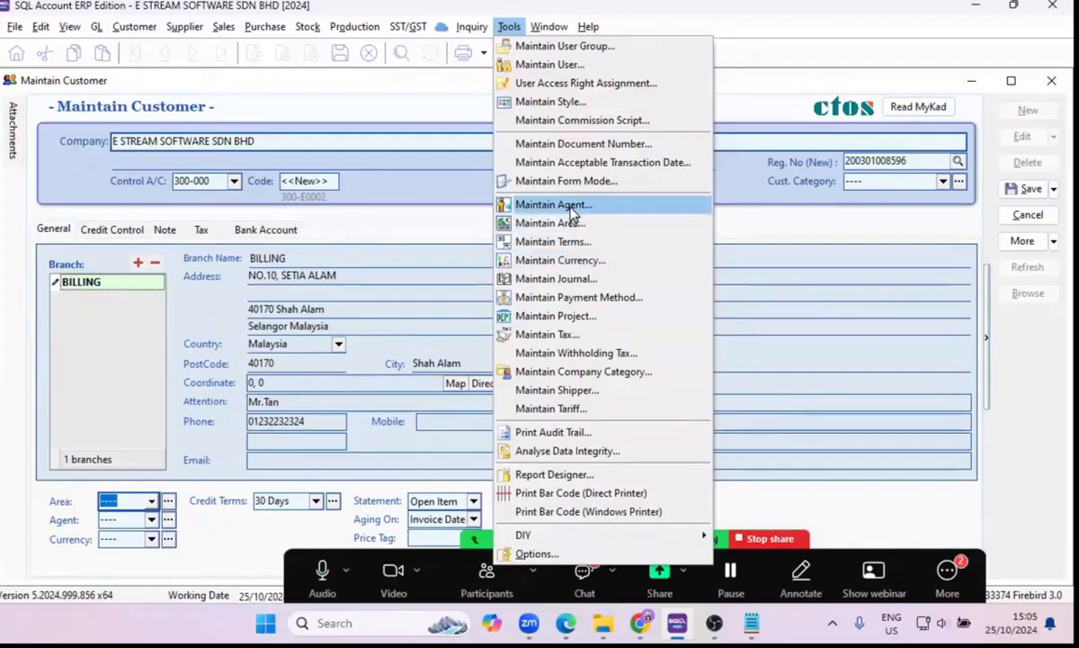
Examine the agent and currency choices for the customer, leaving both at their defaults.
click(150, 519)
click(150, 520)
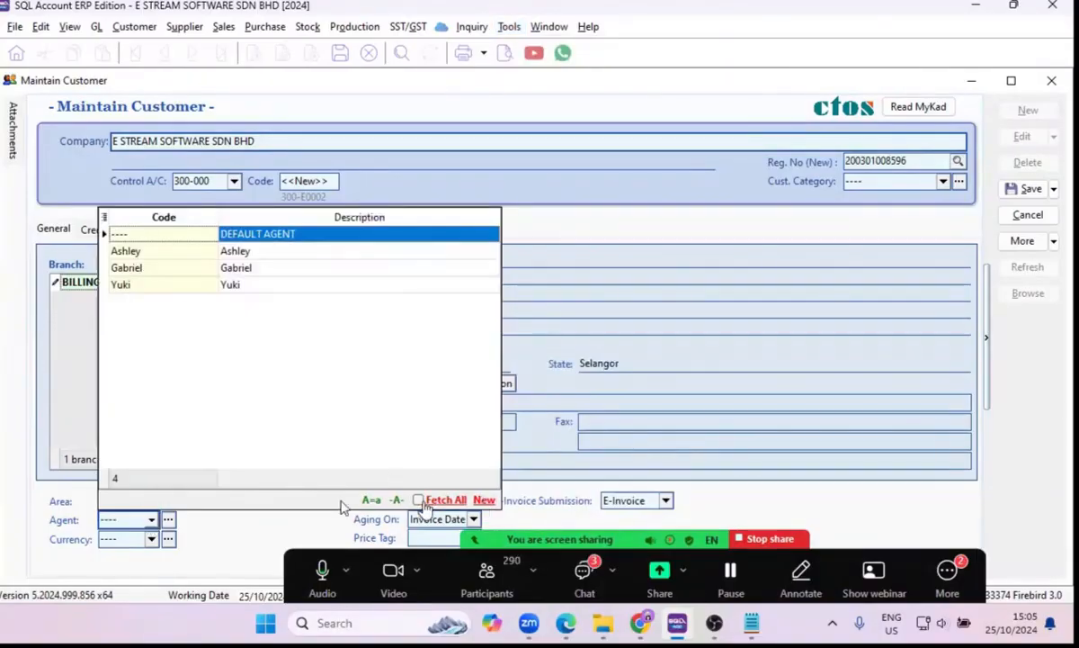
click(154, 541)
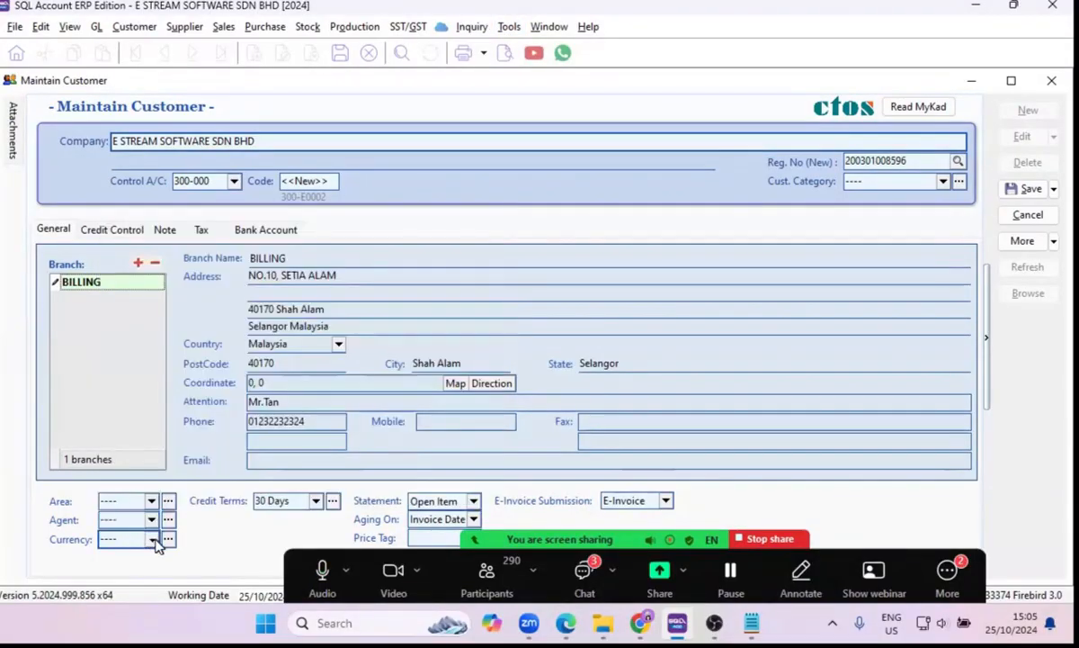
click(151, 539)
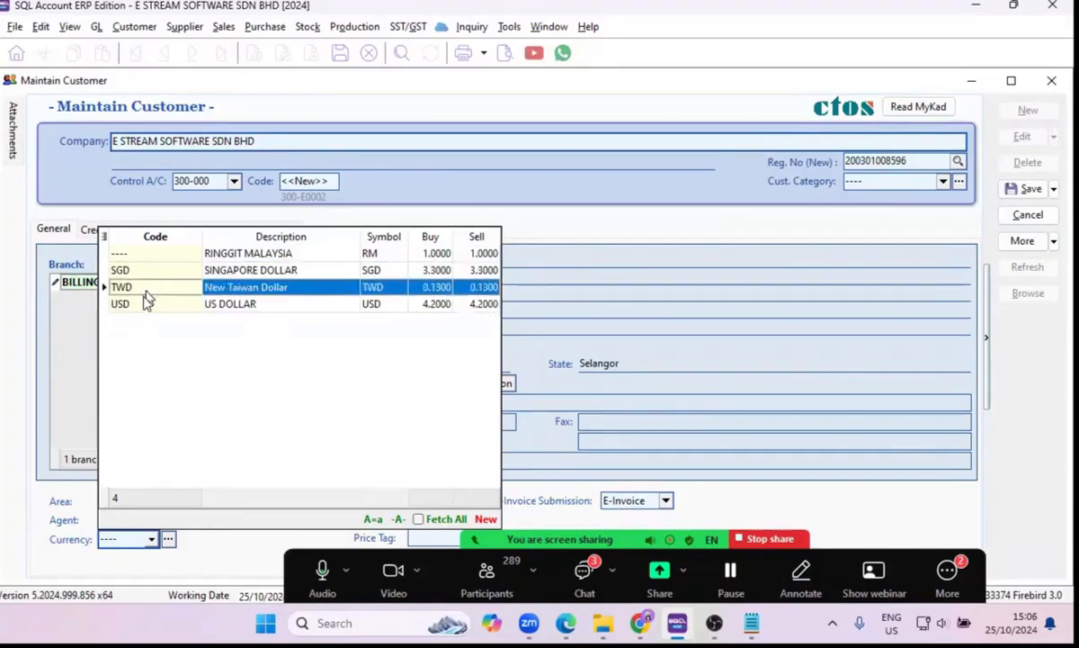
click(202, 550)
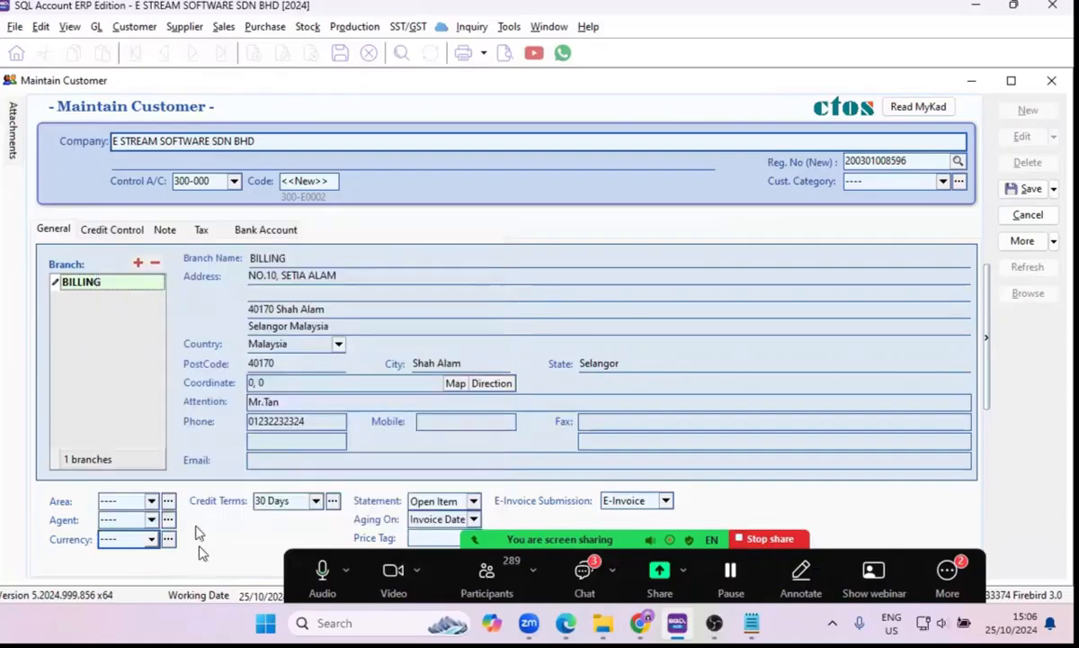
Start a new credit term from the customer's credit terms choices, with 45 Days as both code and description.
click(315, 502)
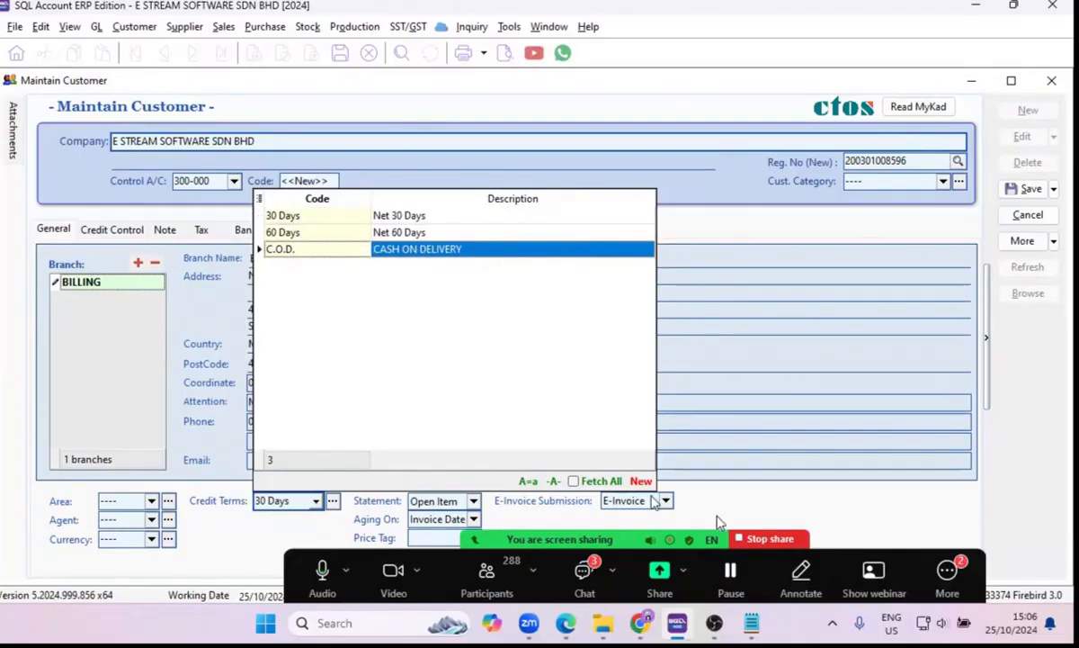
click(639, 481)
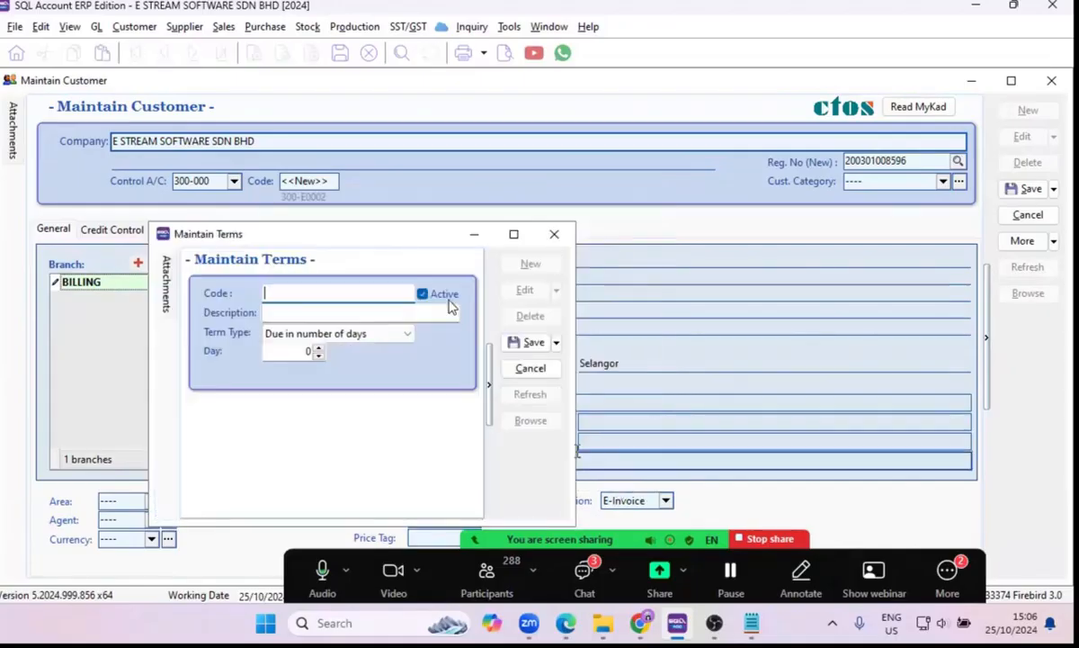
drag(433, 234, 474, 183)
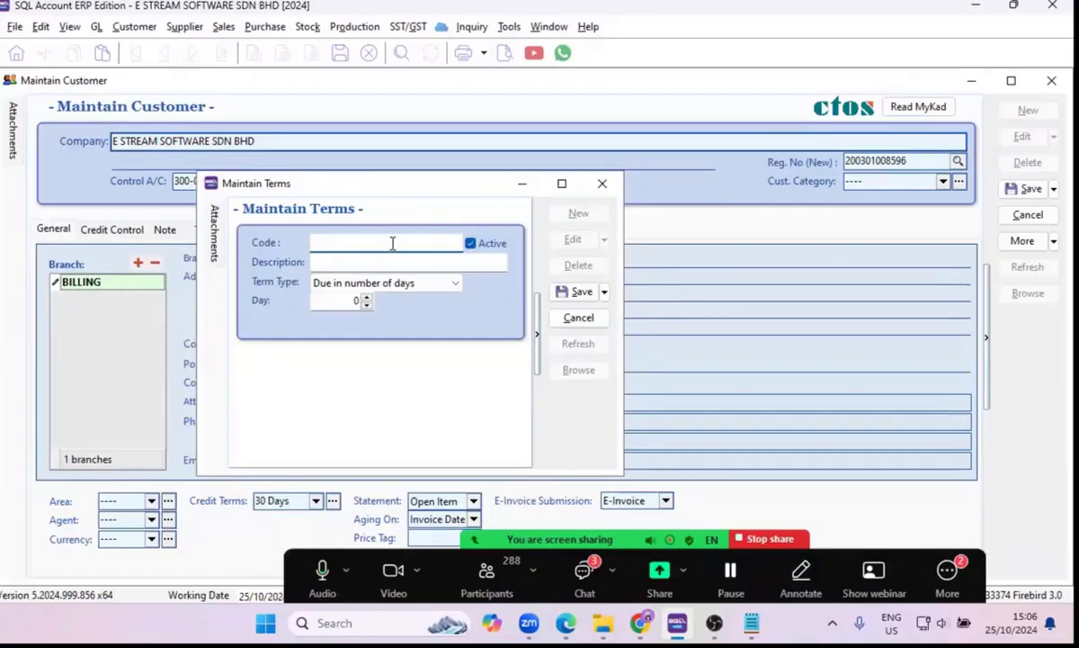
text(45 Days)
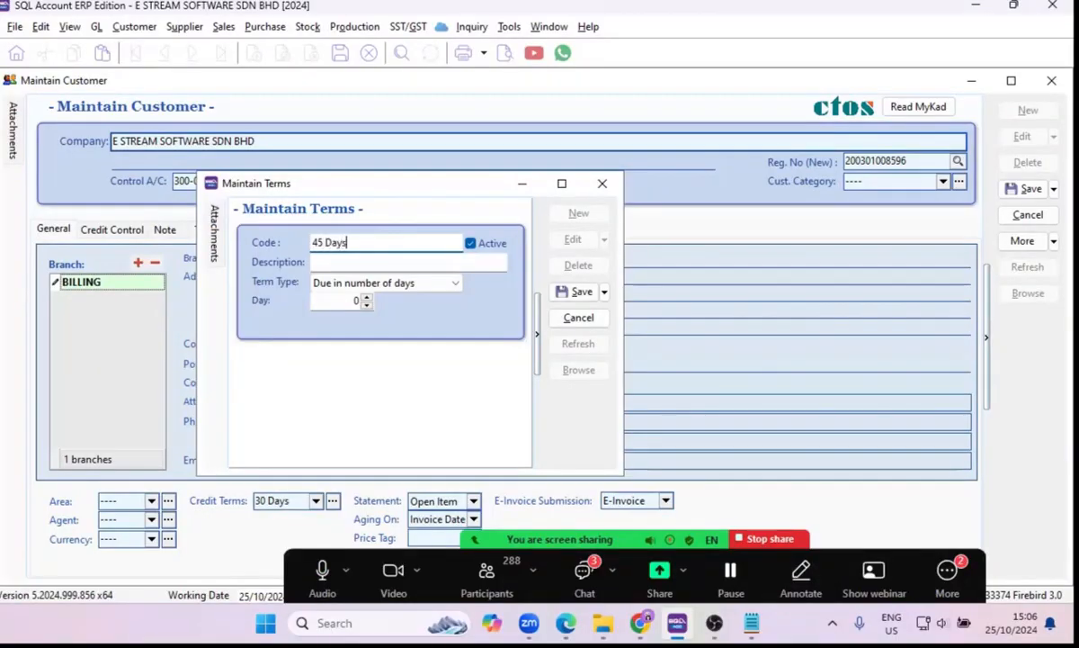
key(ctrl+a)
key(ctrl+c)
click(394, 261)
key(ctrl+v)
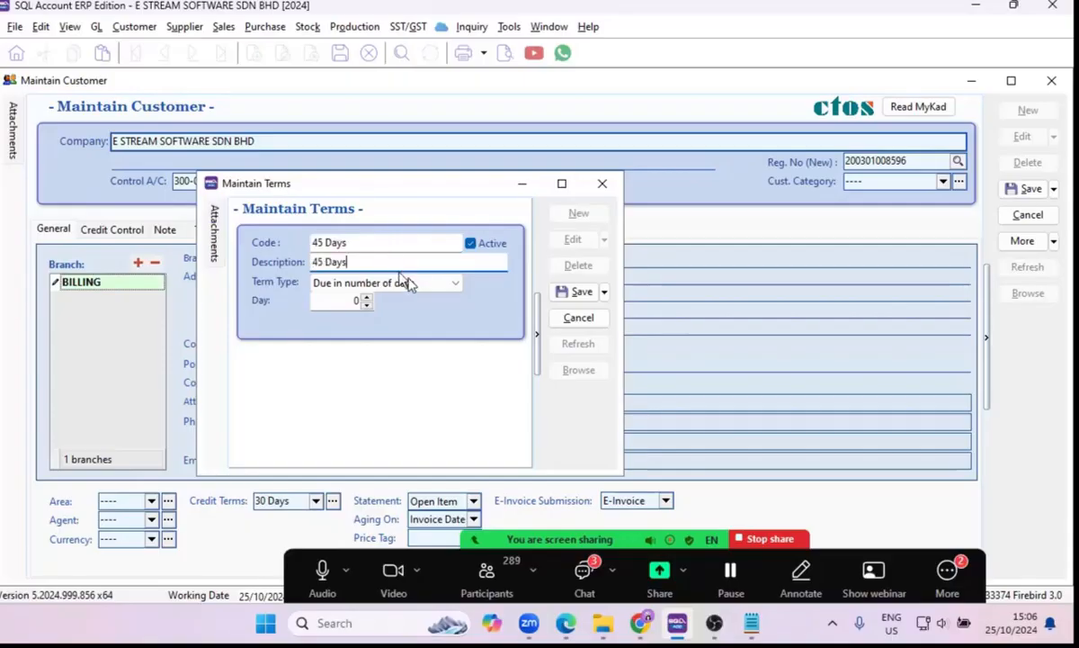
Set the new term's type to Due in number of days, with the day value at 45.
click(410, 282)
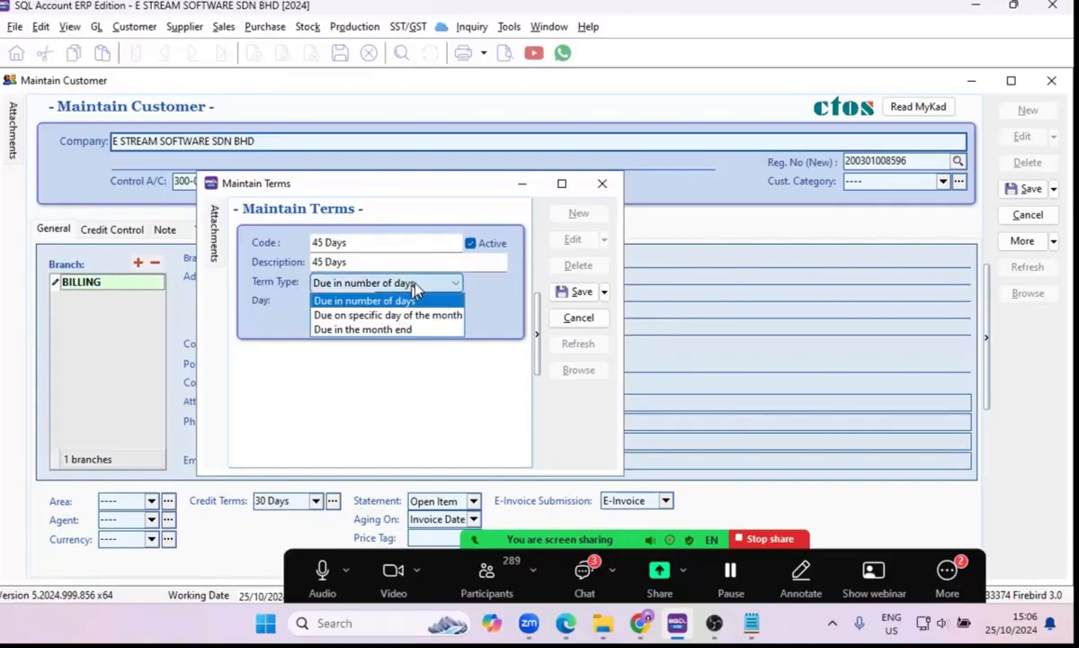
click(360, 300)
click(326, 302)
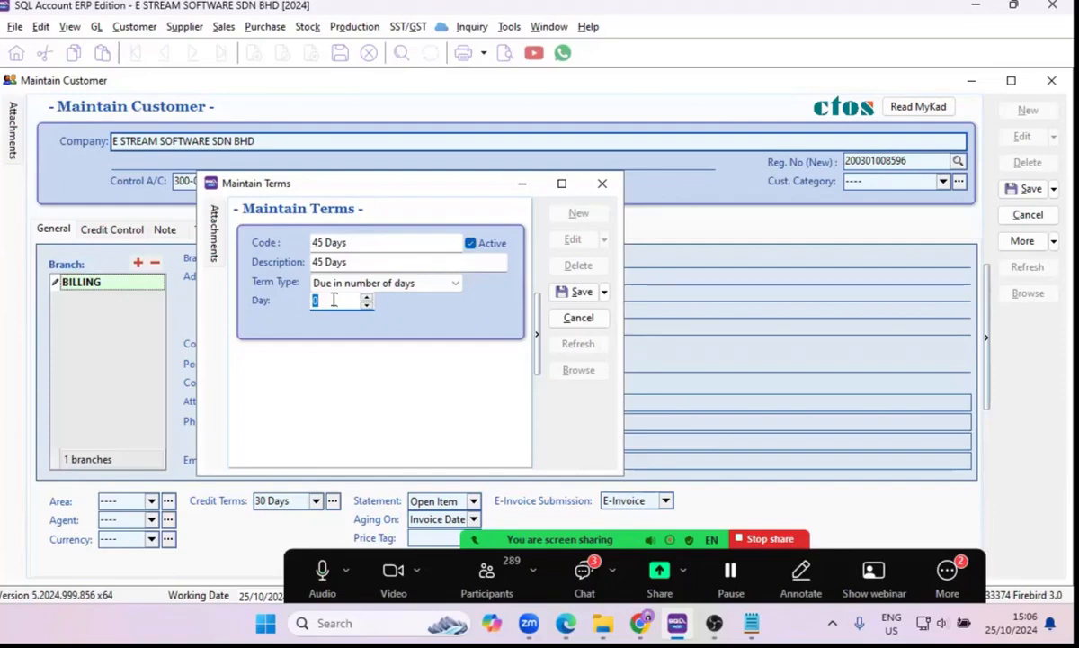
text(45)
key(BackSpace)
key(BackSpace)
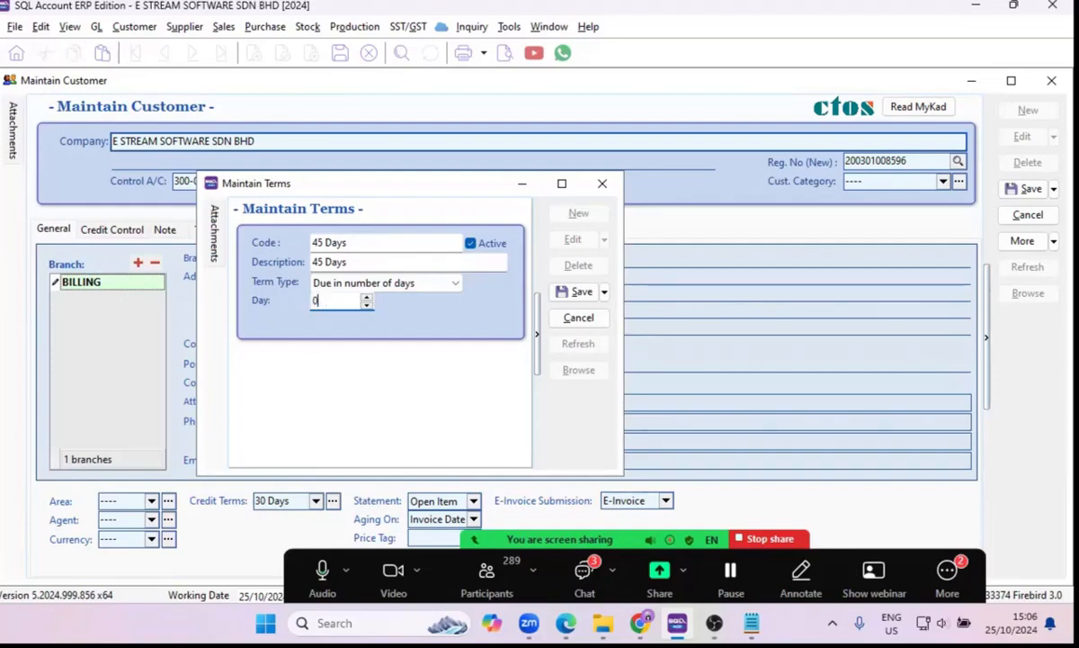
key(BackSpace)
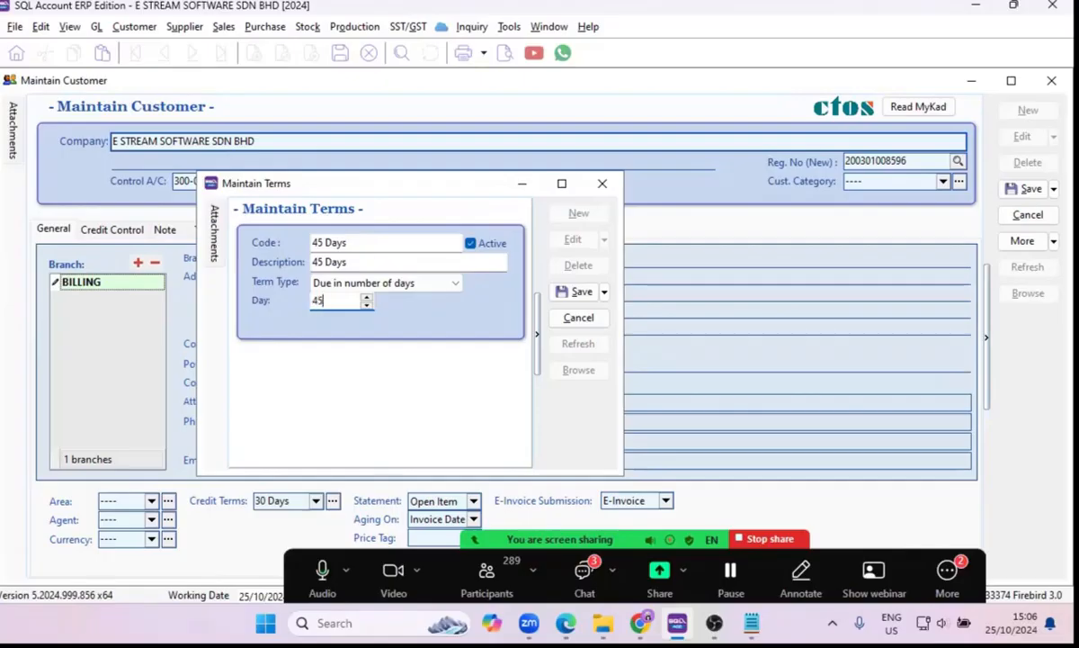
Change the term type to Due on specific day of the month, with day 16 and month 2.
click(448, 284)
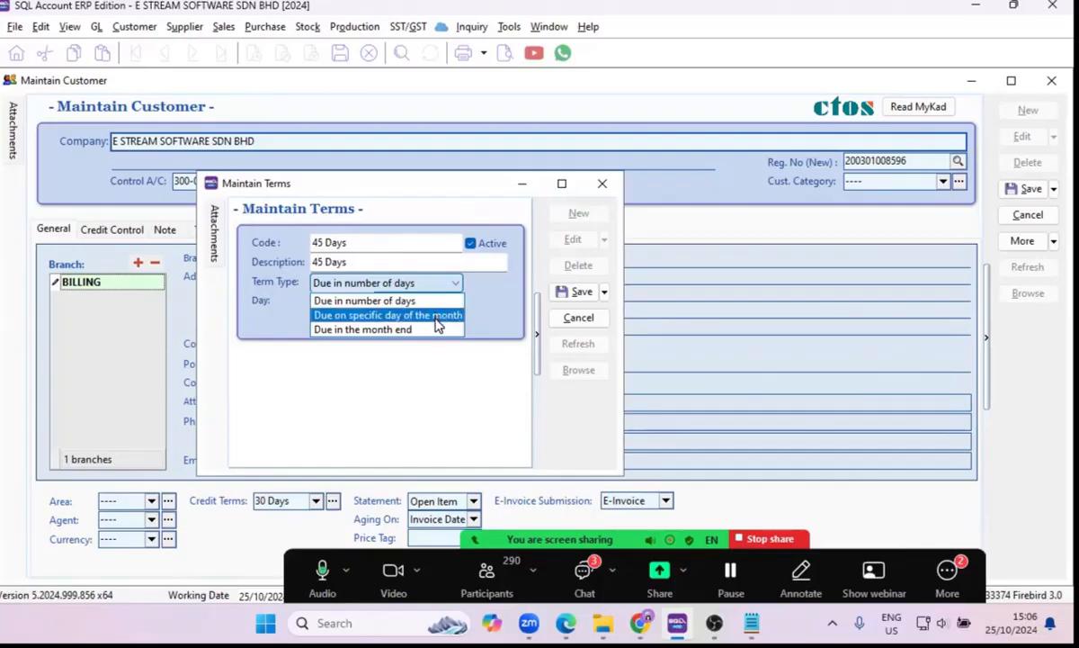
click(437, 317)
double_click(340, 301)
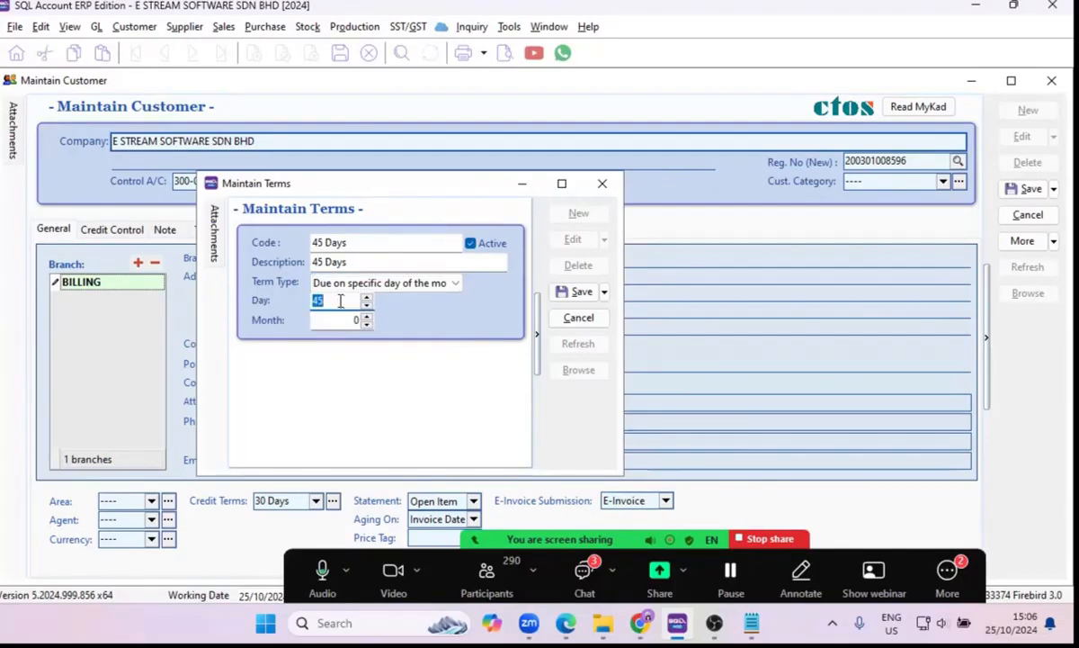
text(16)
click(366, 316)
click(366, 317)
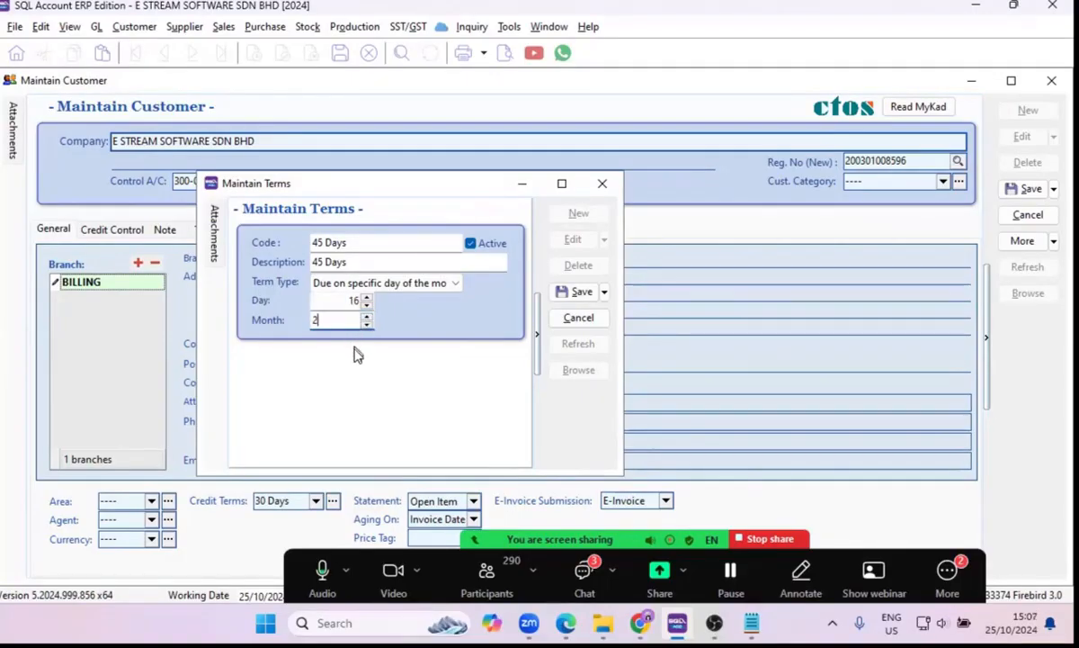
click(358, 300)
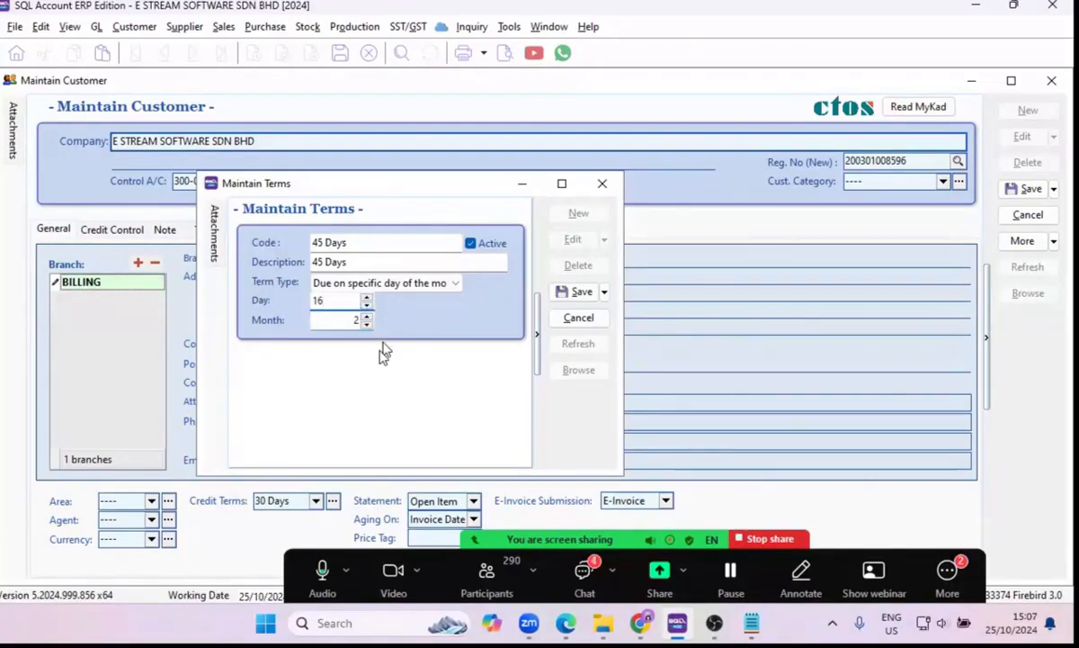
Switch the term type to Due in the month end and open its month value for editing.
click(427, 283)
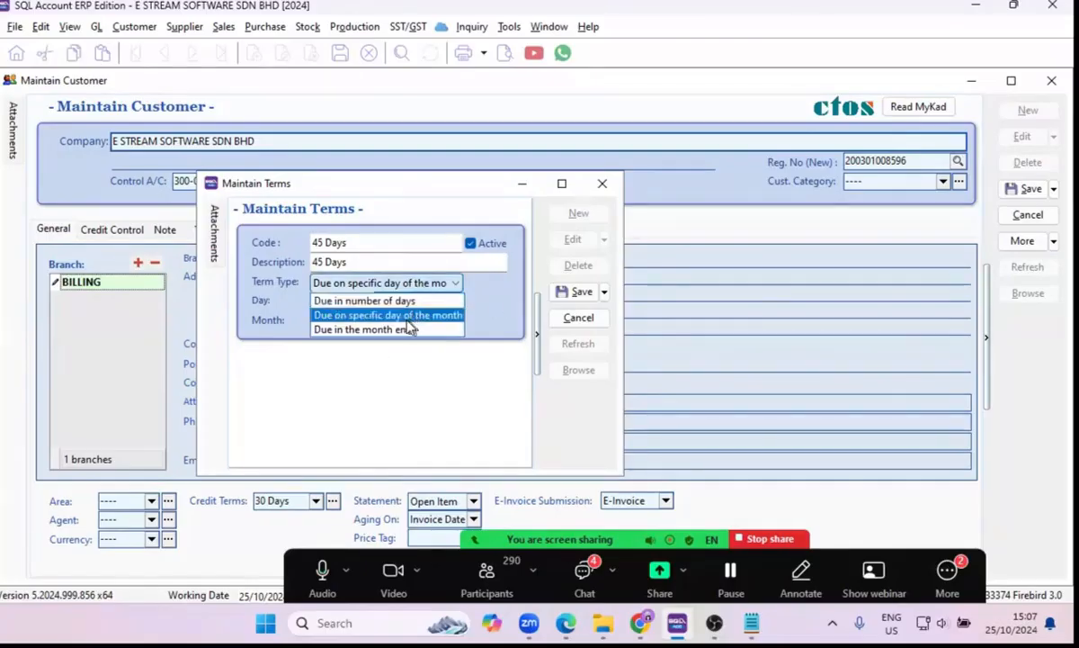
click(459, 333)
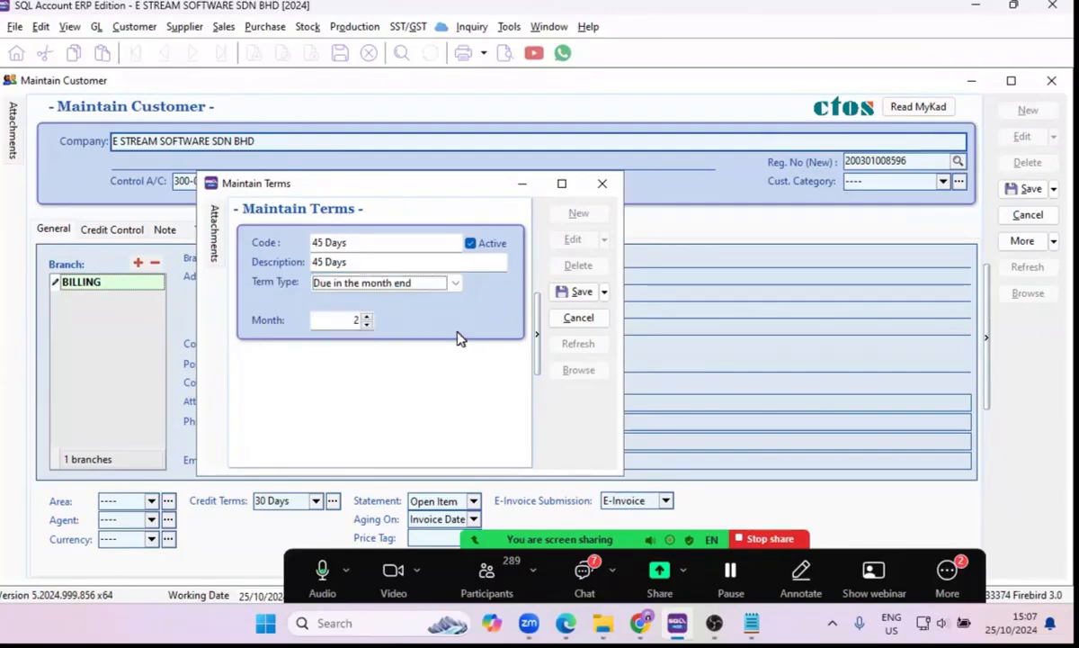
click(357, 321)
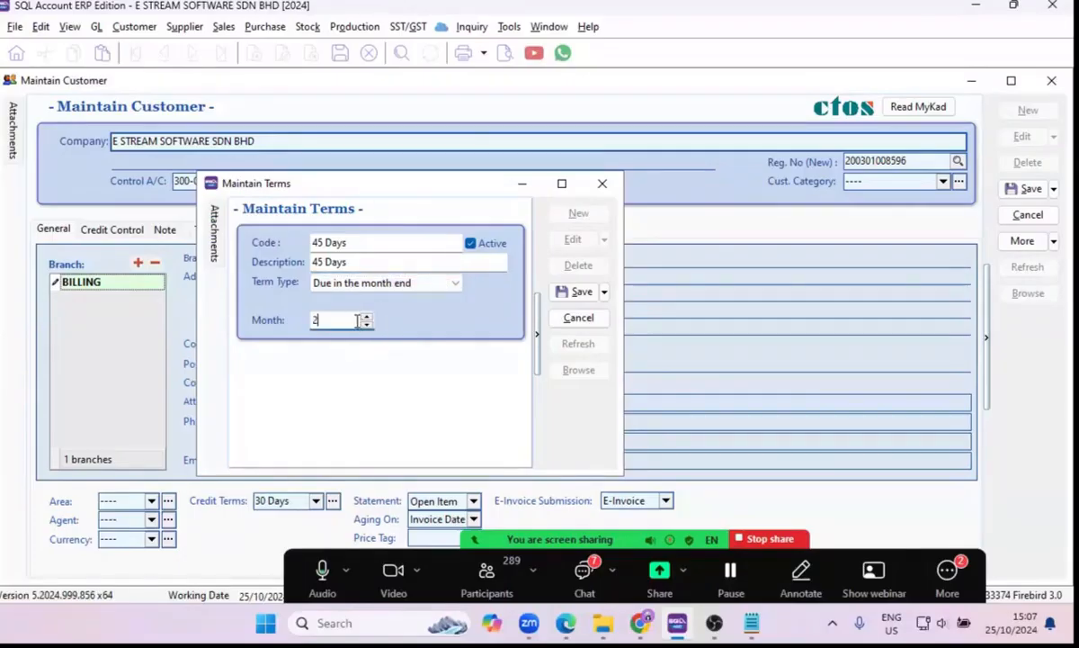
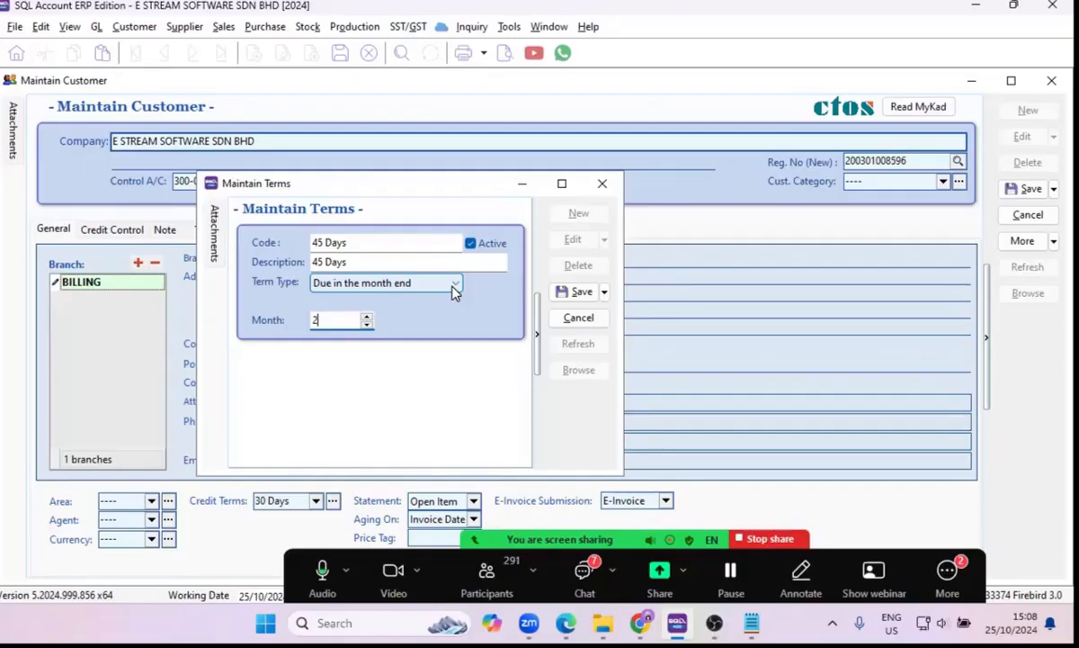
Discard the unsaved 45 Days credit term and close the terms window.
click(455, 286)
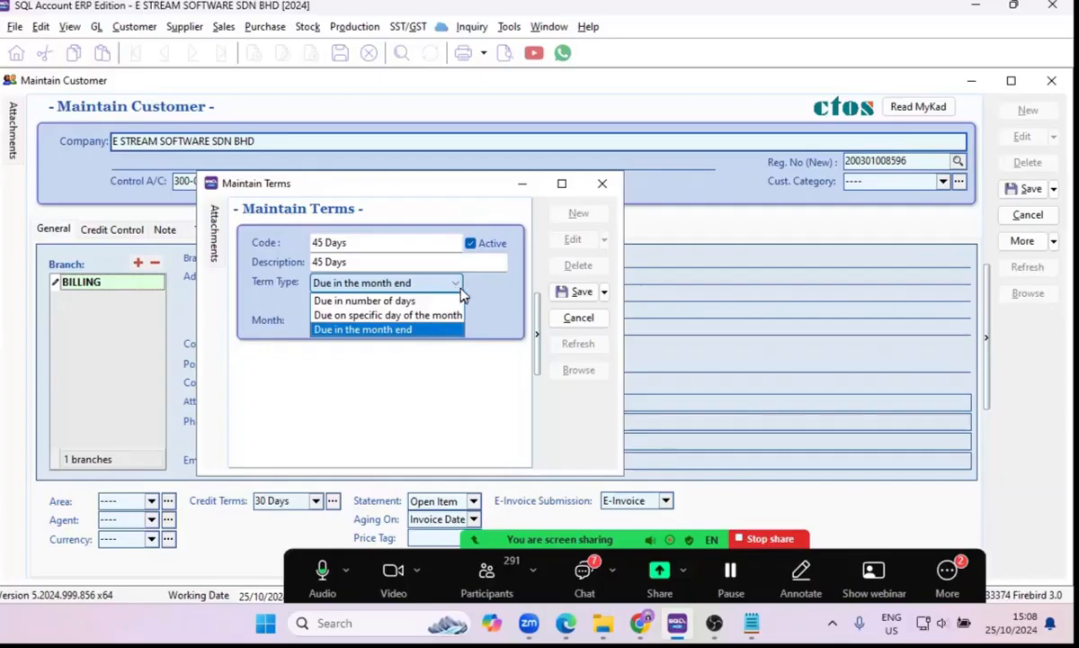
click(578, 321)
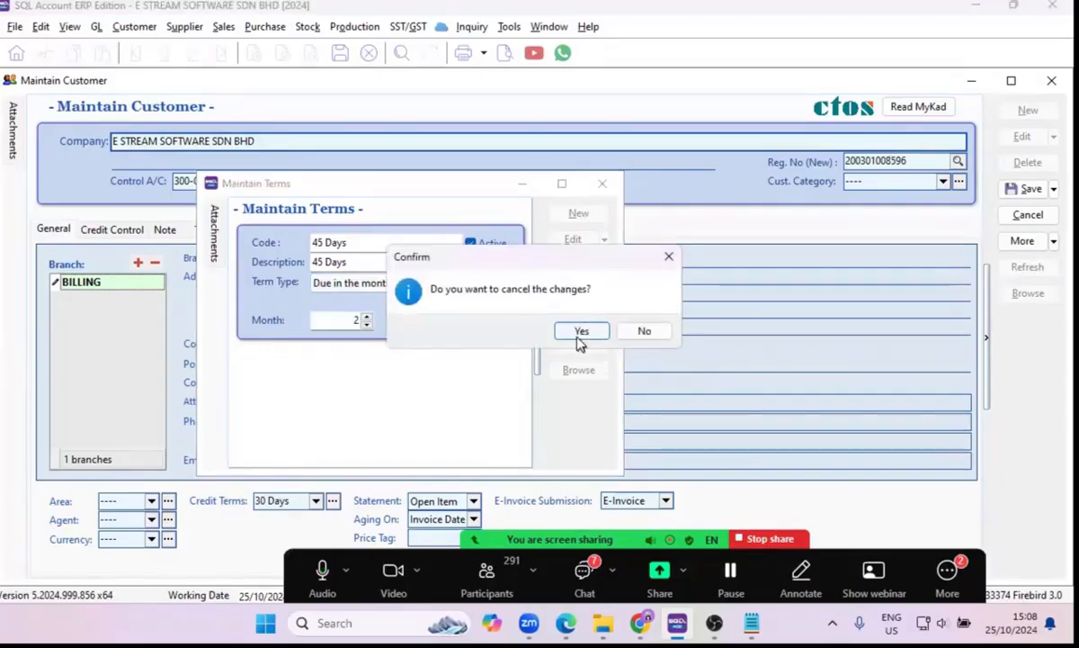
click(579, 337)
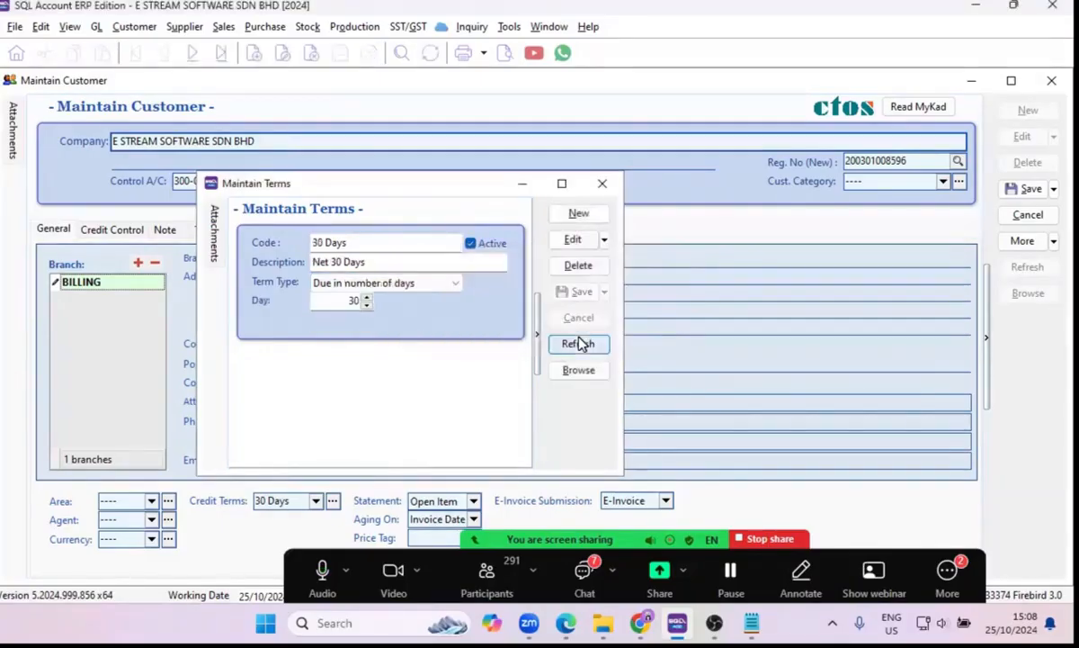
click(603, 185)
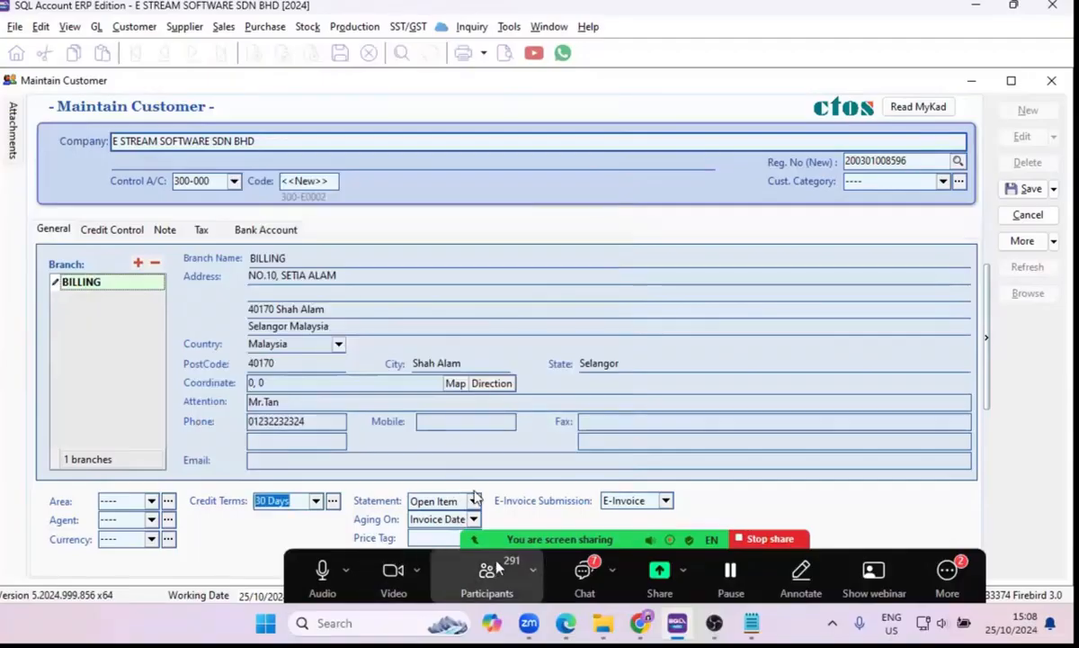
Review the customer's statement type choices and select Invoice Date as the aging basis.
drag(500, 567, 496, 567)
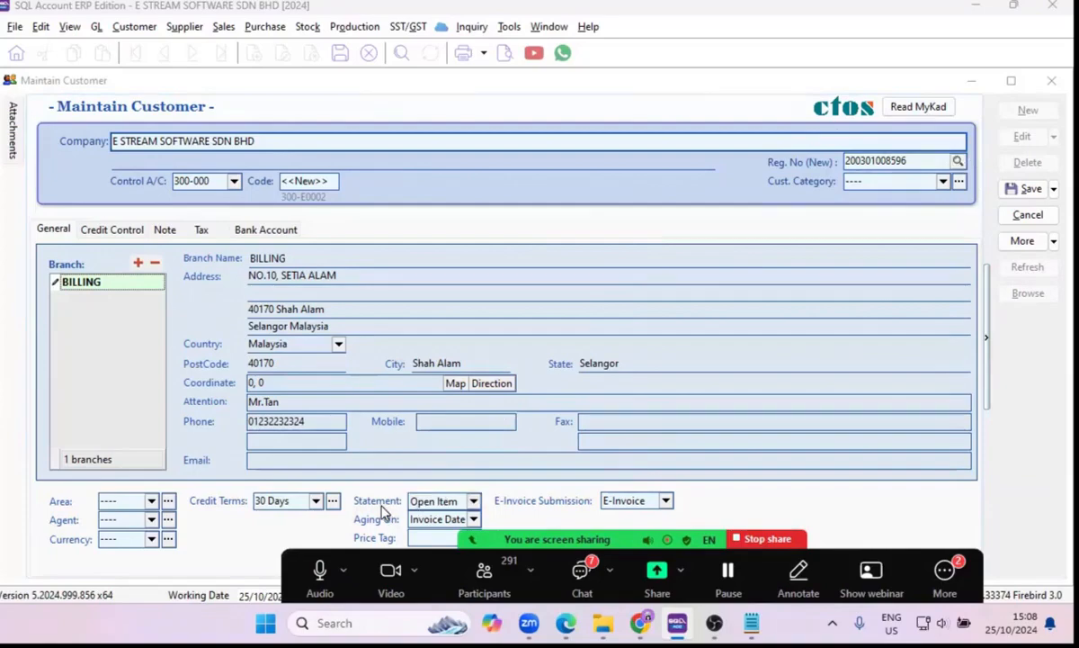
click(473, 502)
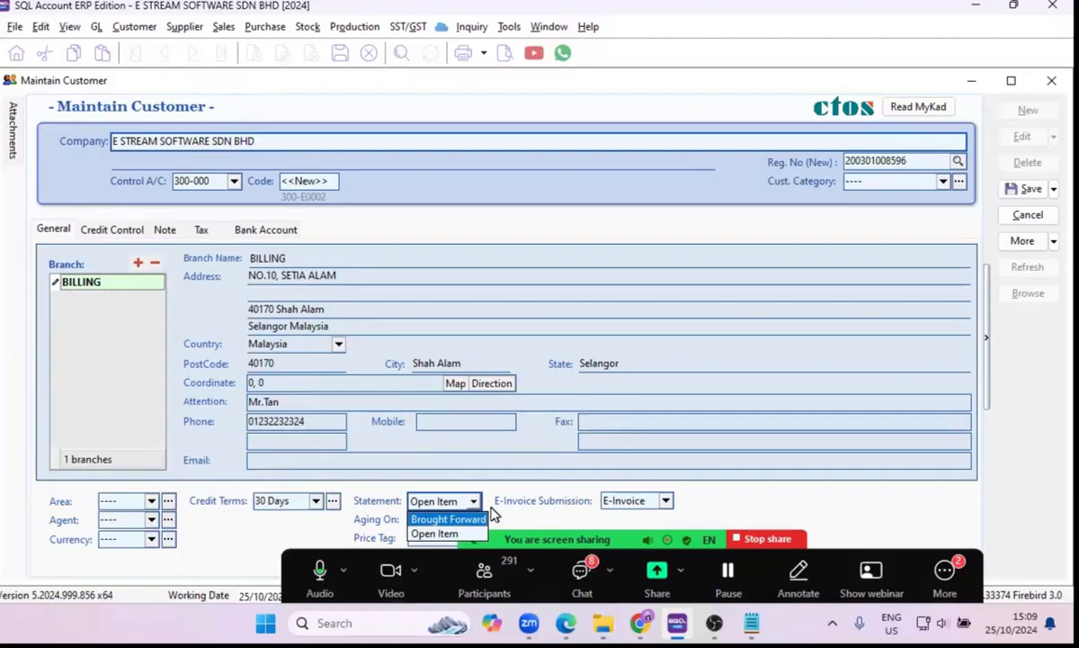
click(493, 513)
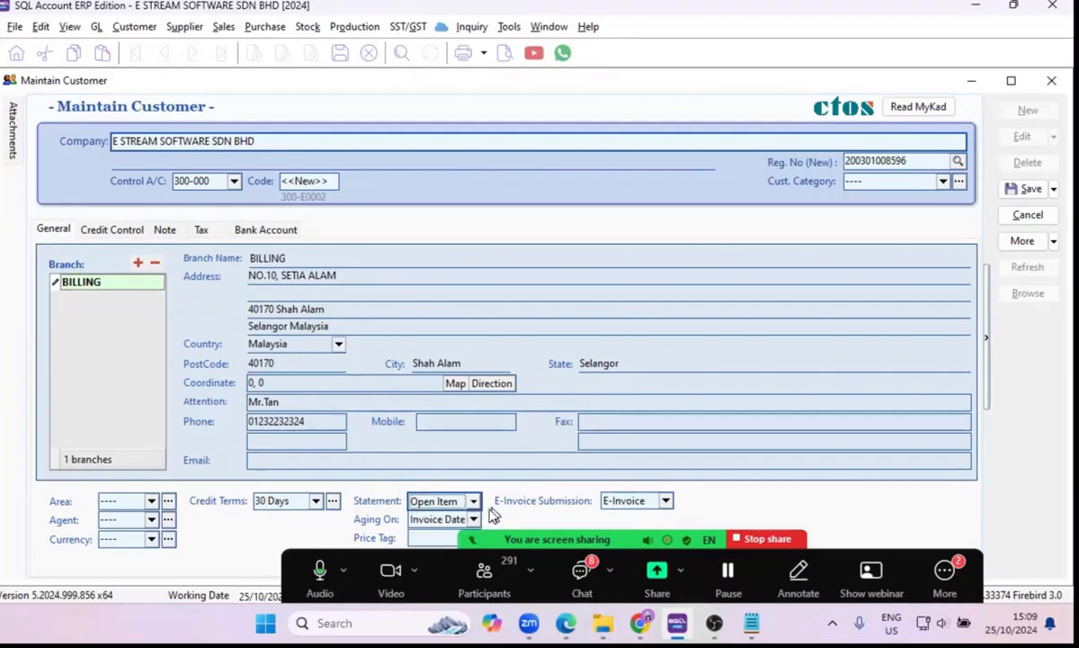
click(472, 520)
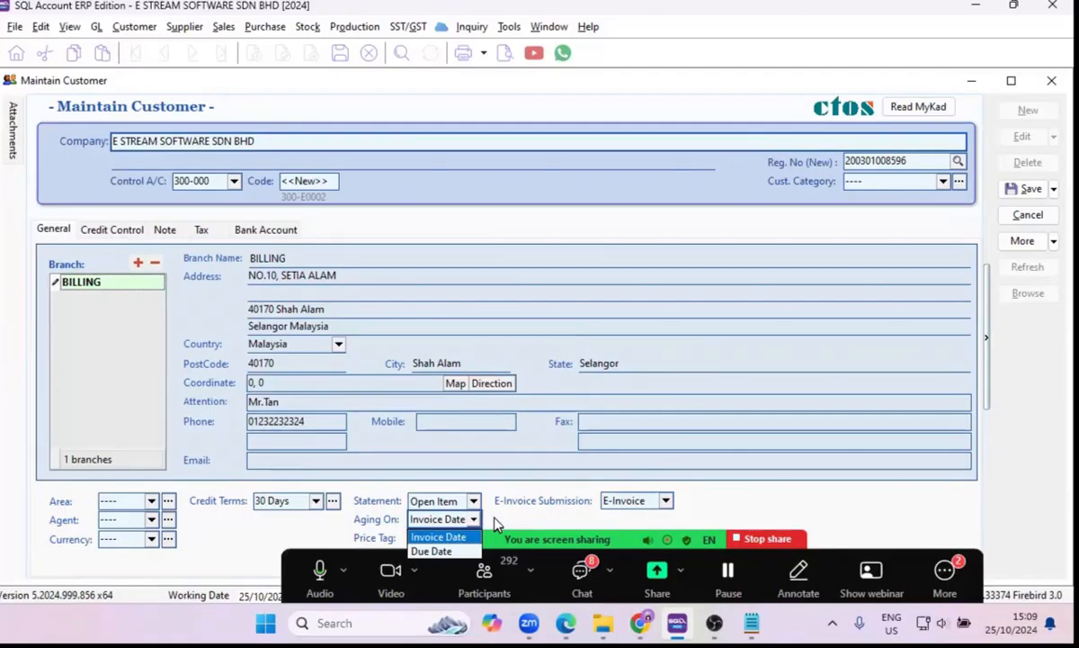
click(436, 537)
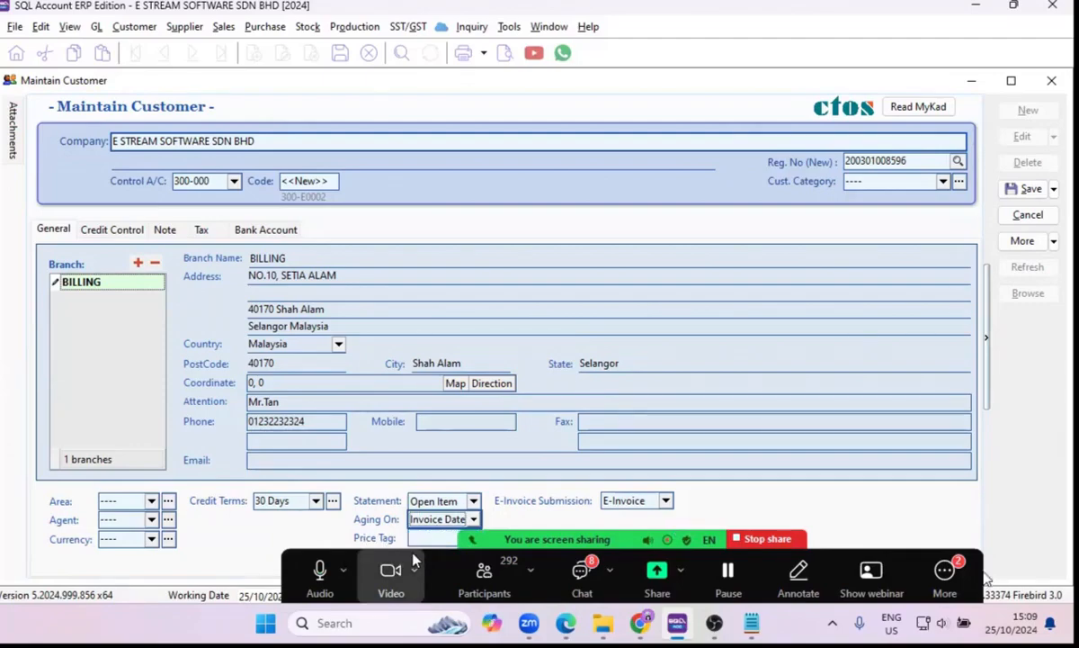
Hide the floating meeting controls that cover the lower part of the customer form.
drag(682, 532, 735, 532)
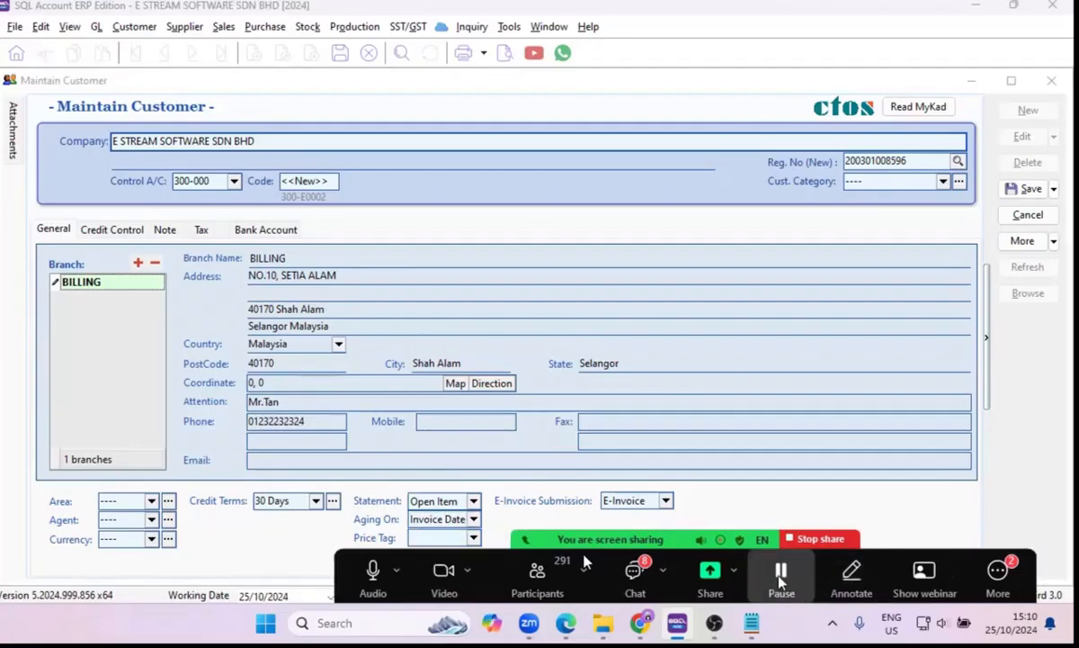
click(998, 576)
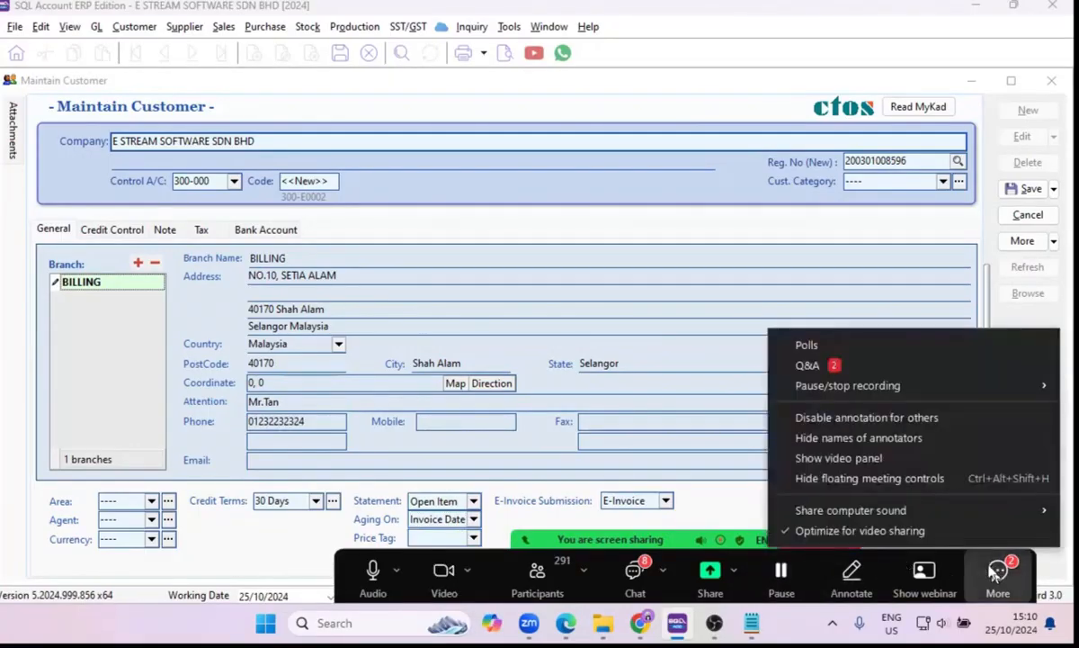
click(953, 478)
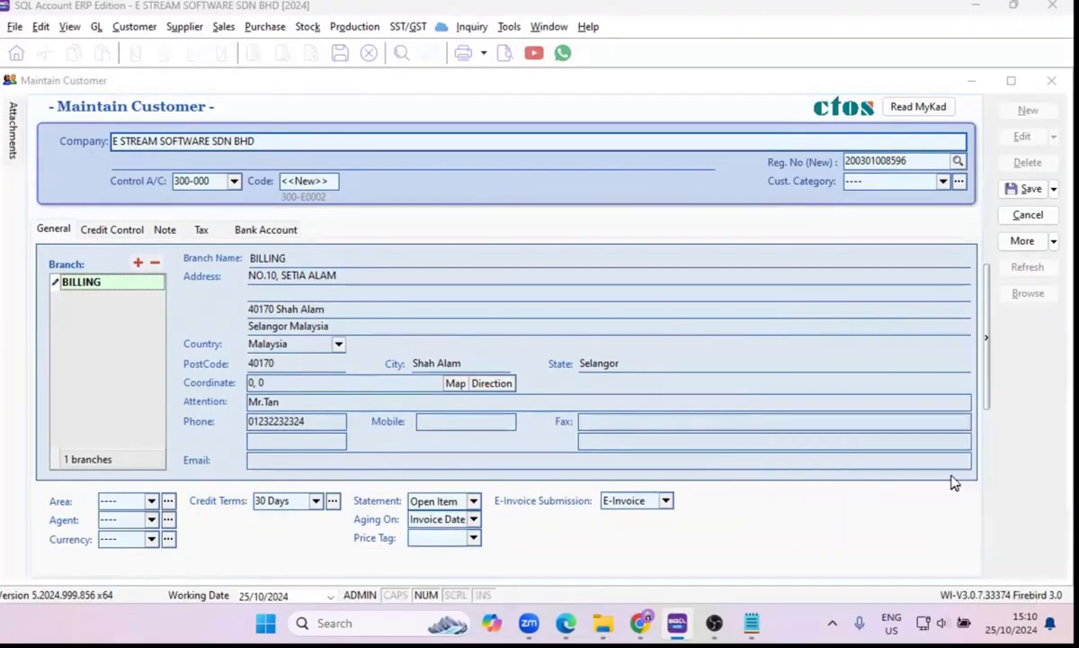
Review the Dealer, Retail and Wholesale price tags for the customer without assigning one.
click(468, 536)
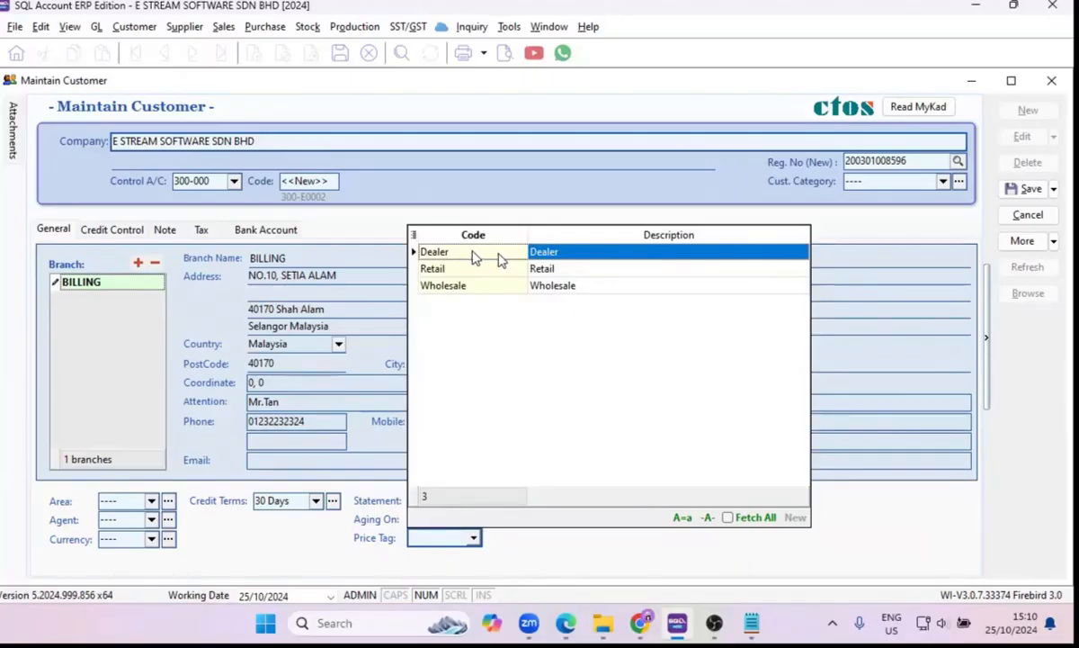
click(468, 270)
click(468, 286)
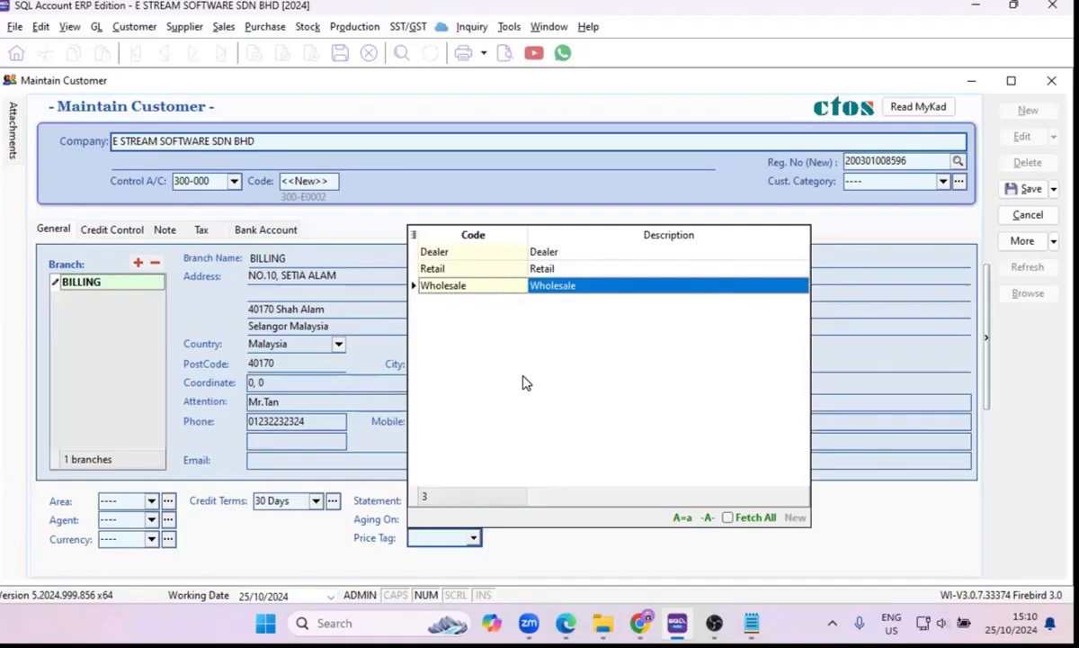
click(508, 561)
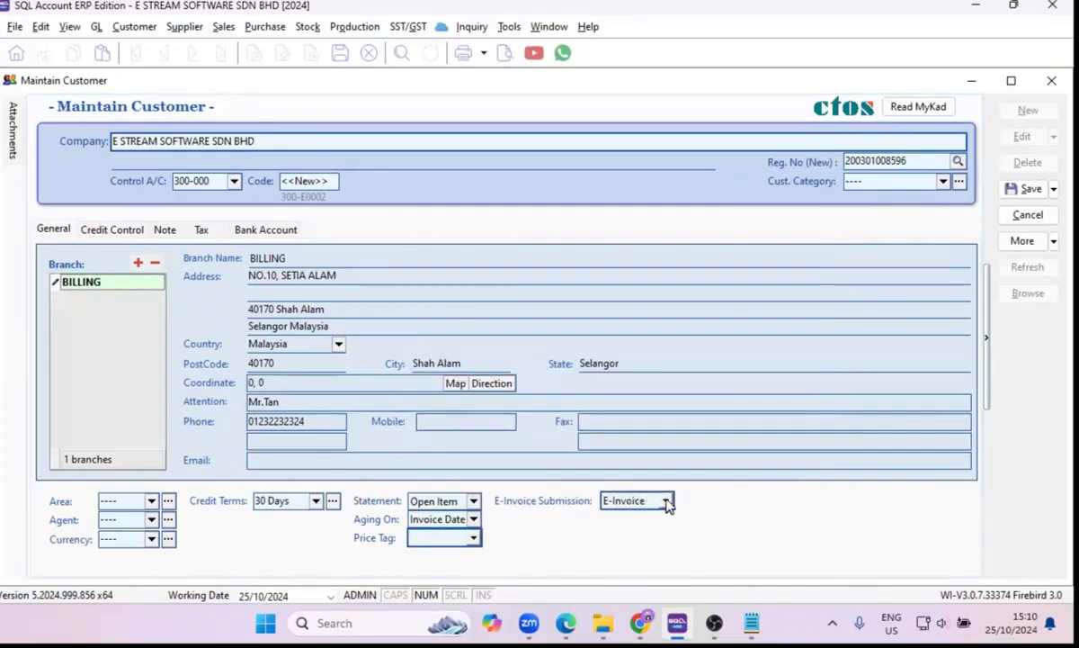
Set the customer's credit limit to 50,000.00 and the overdue limit to 0.01 in the credit control settings.
click(94, 230)
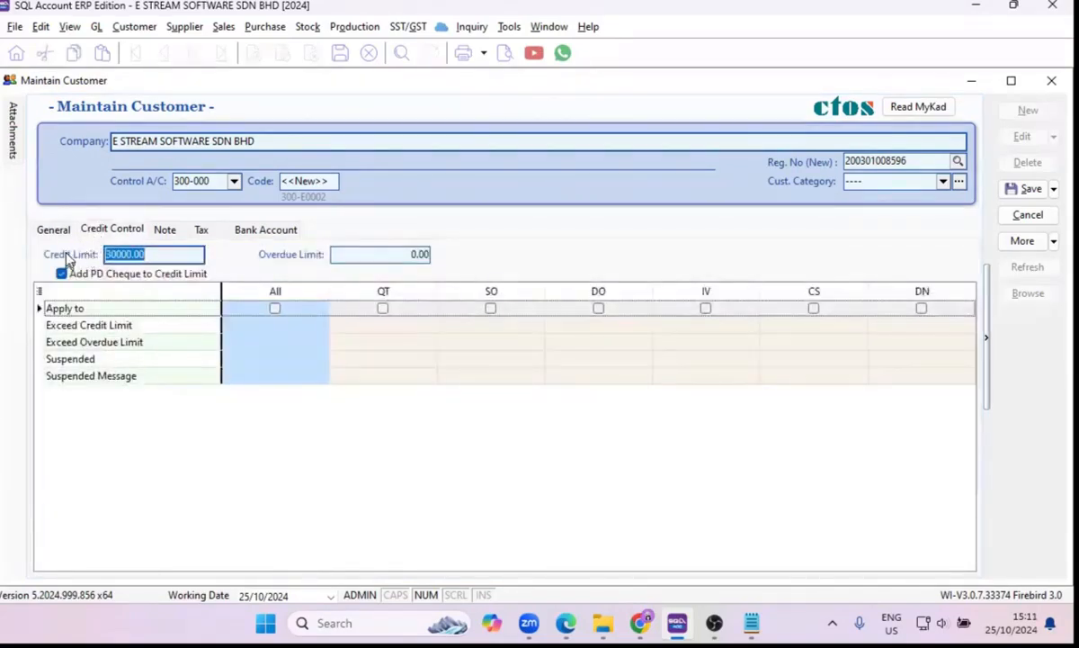
click(148, 253)
double_click(147, 253)
drag(155, 255, 100, 255)
text(5)
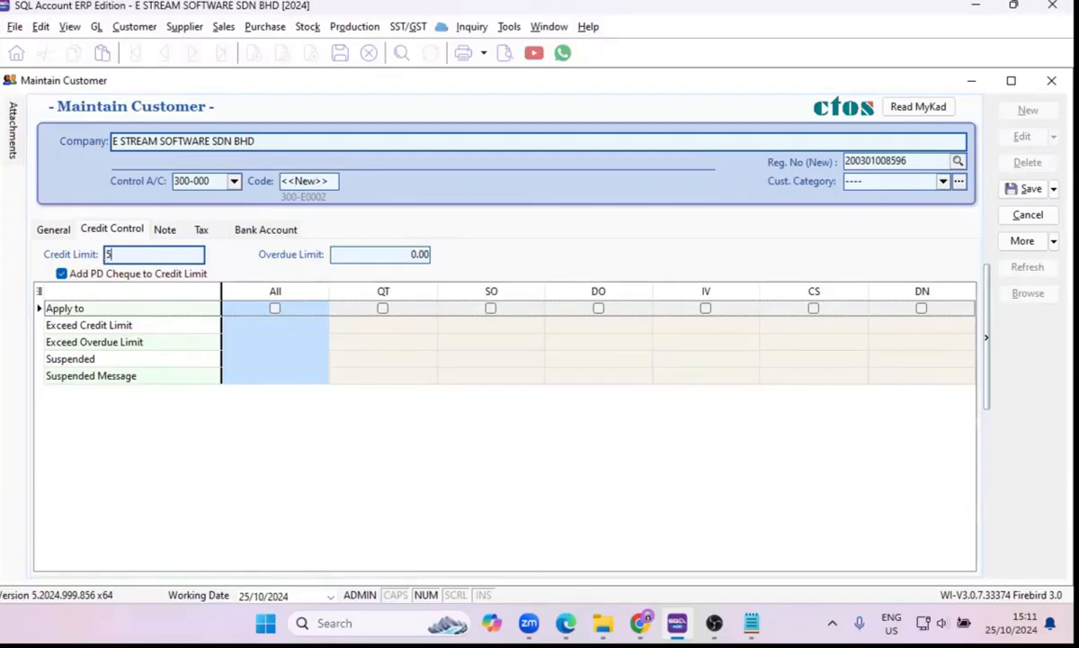
text(0000.0)
click(368, 256)
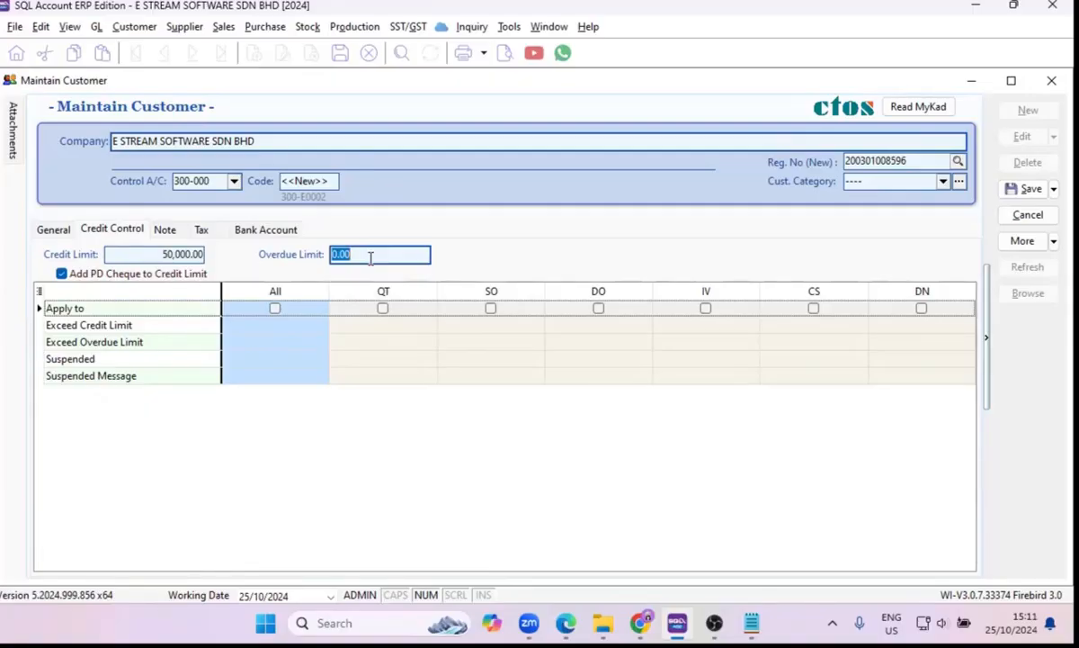
text(0.01)
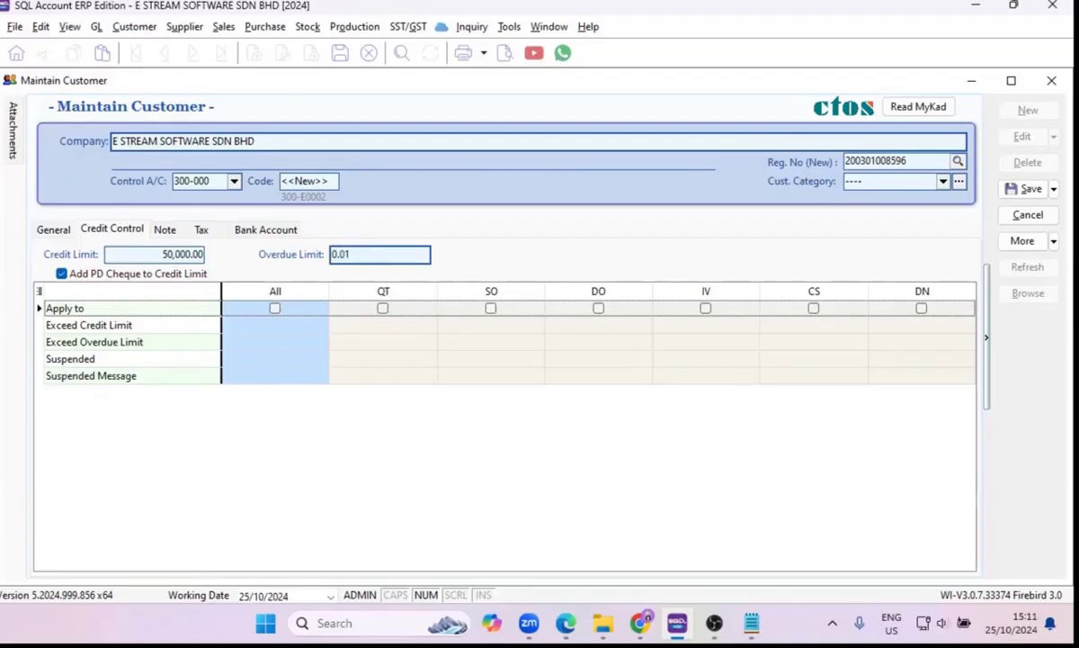
Apply the credit control to all document types and set Exceed Credit Limit to Override.
click(276, 309)
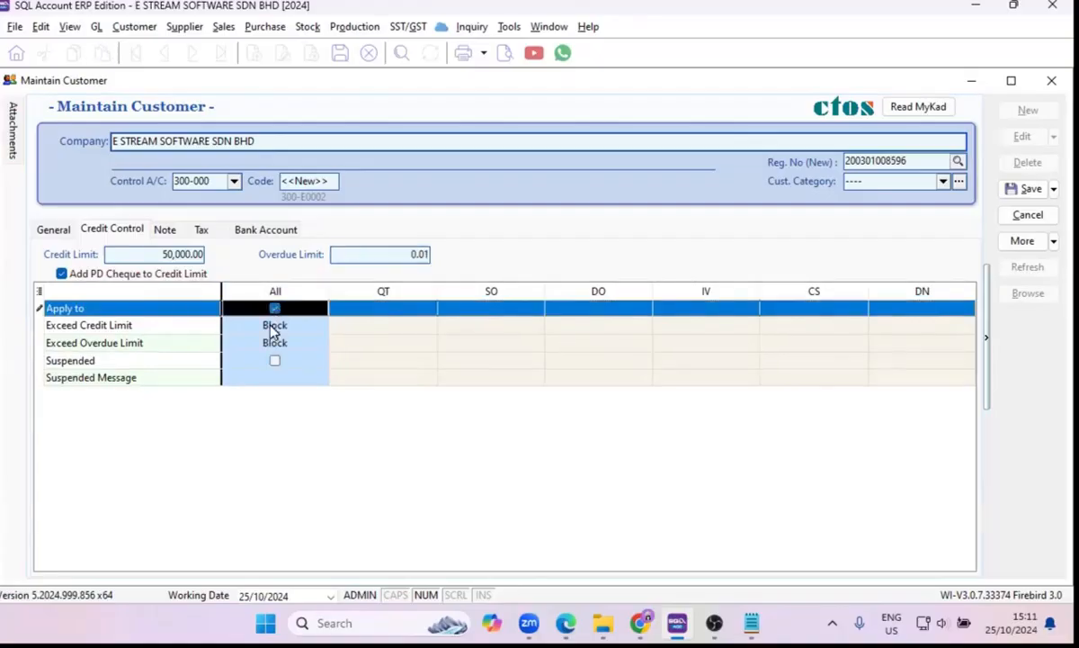
click(274, 328)
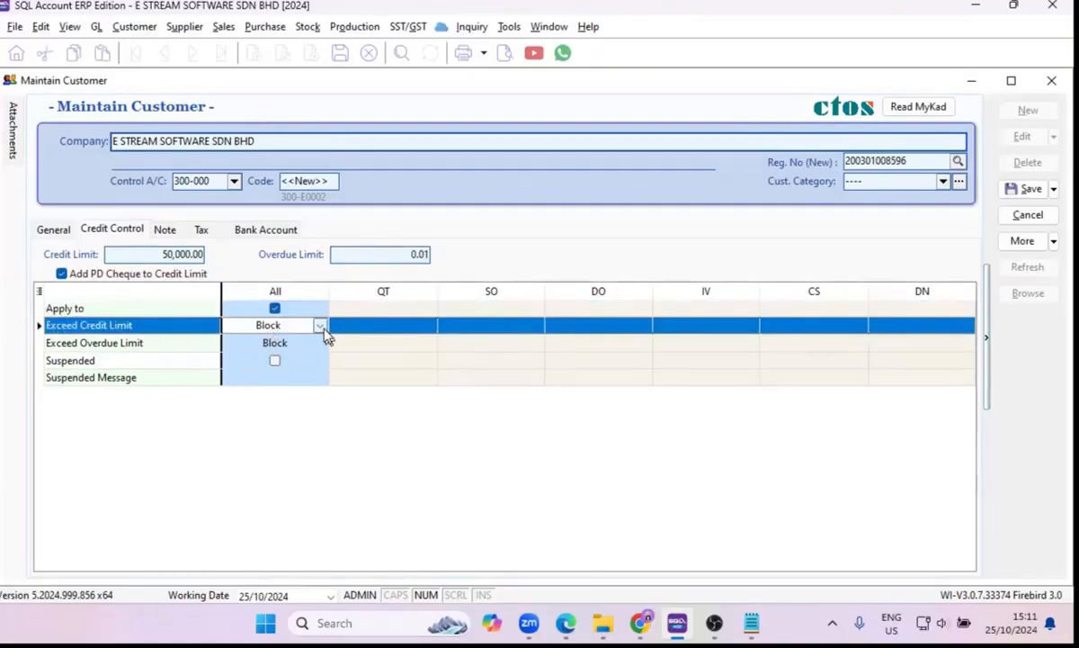
click(320, 327)
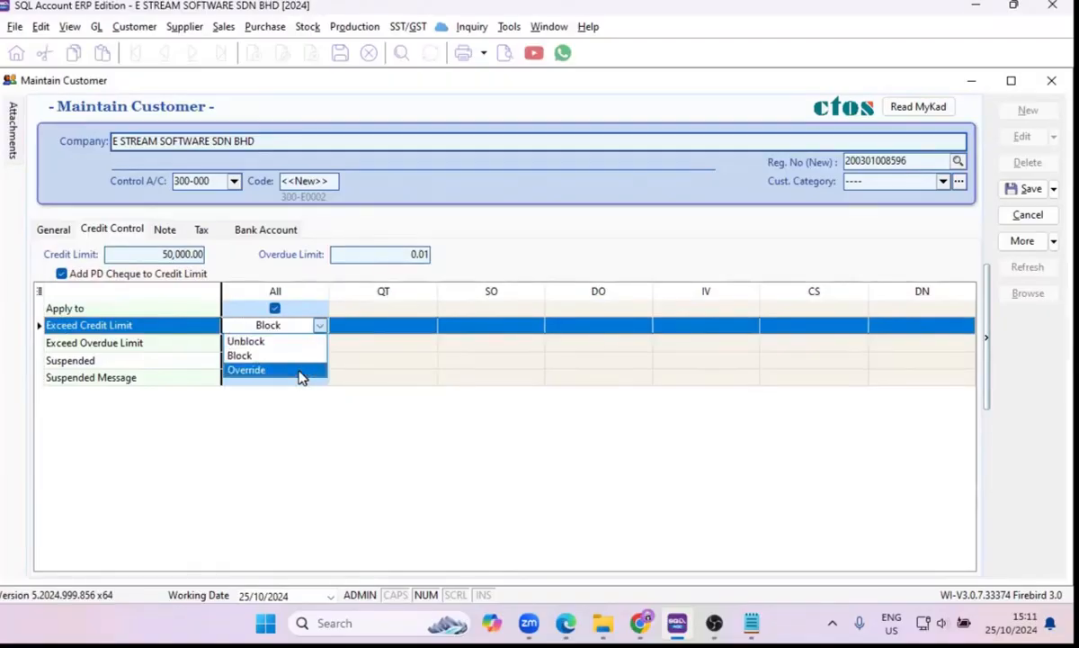
click(301, 373)
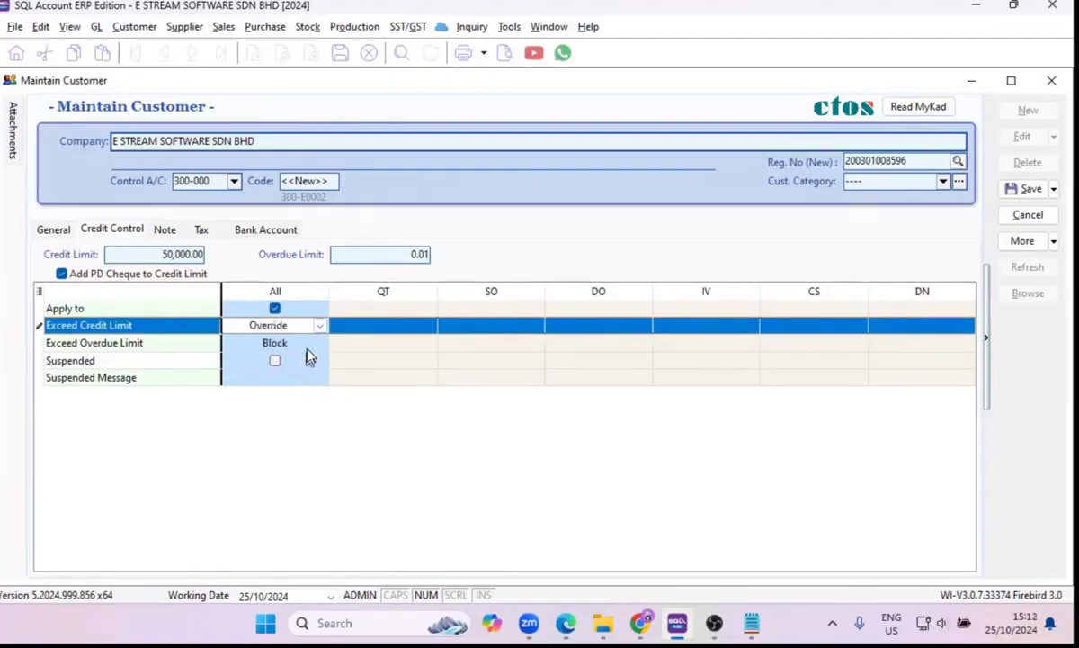
Examine the customer's note details, including the status choices, account open date, old registration number and remark.
click(169, 230)
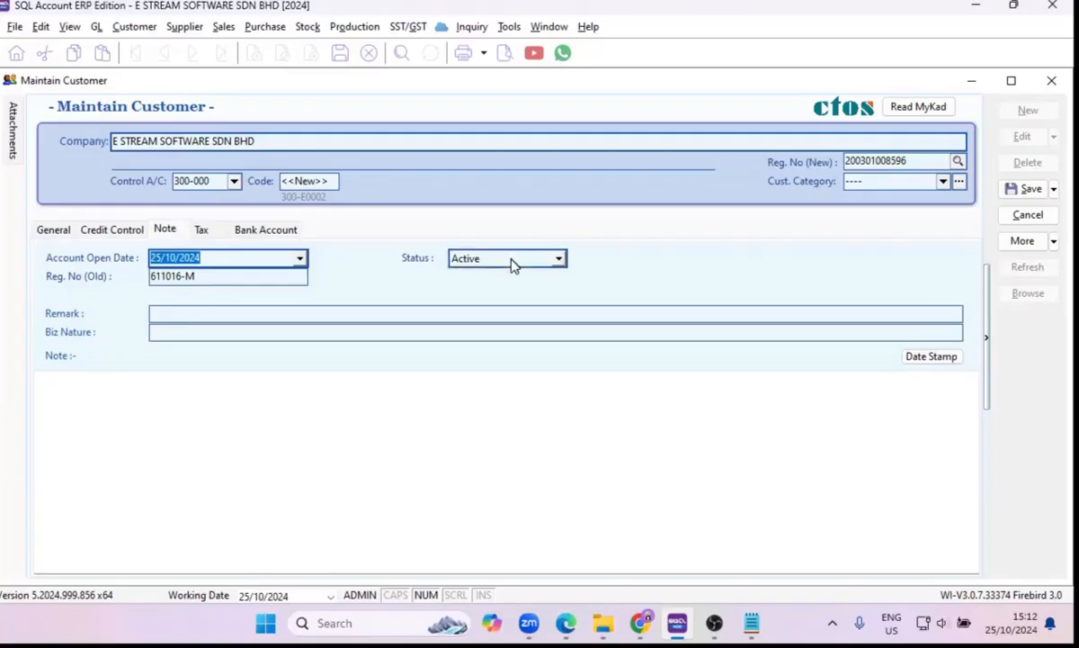
click(560, 260)
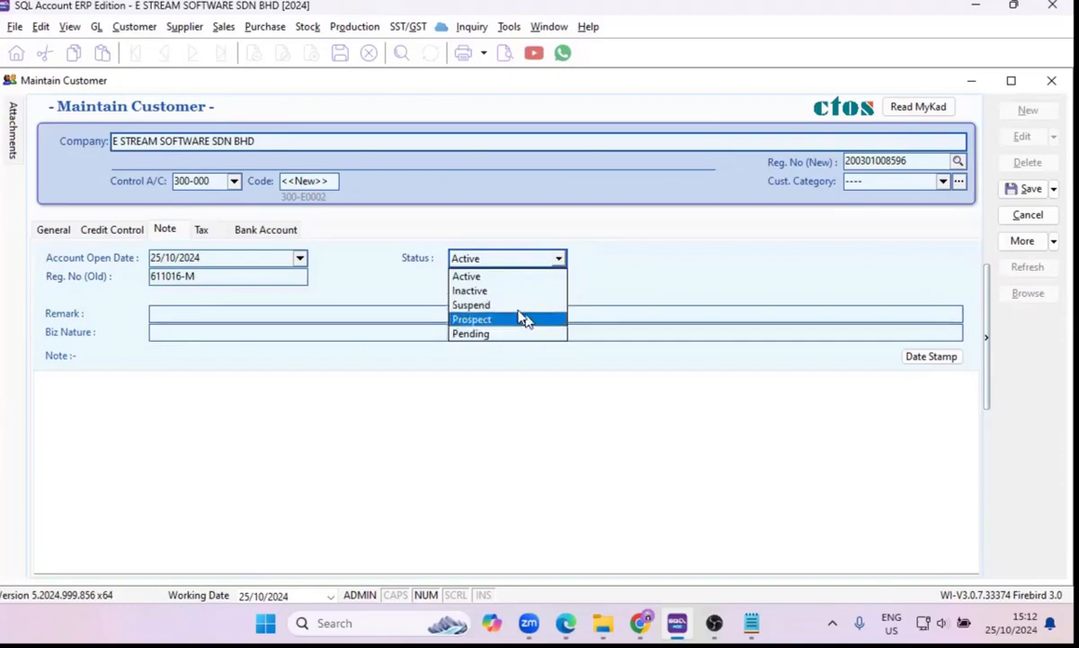
click(214, 257)
click(214, 278)
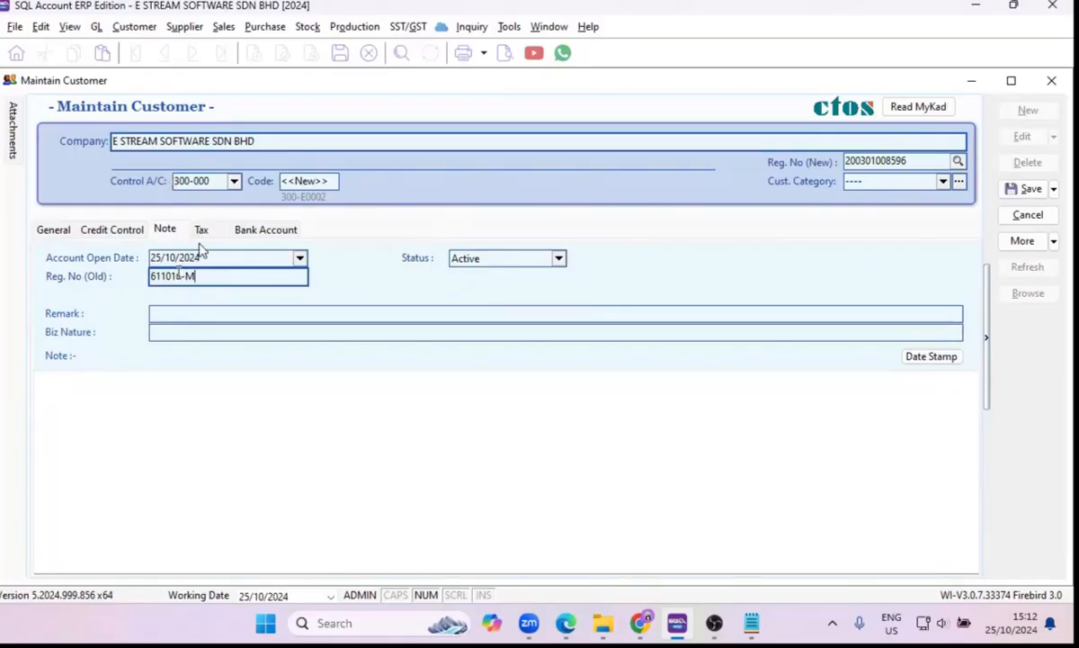
drag(206, 277, 141, 263)
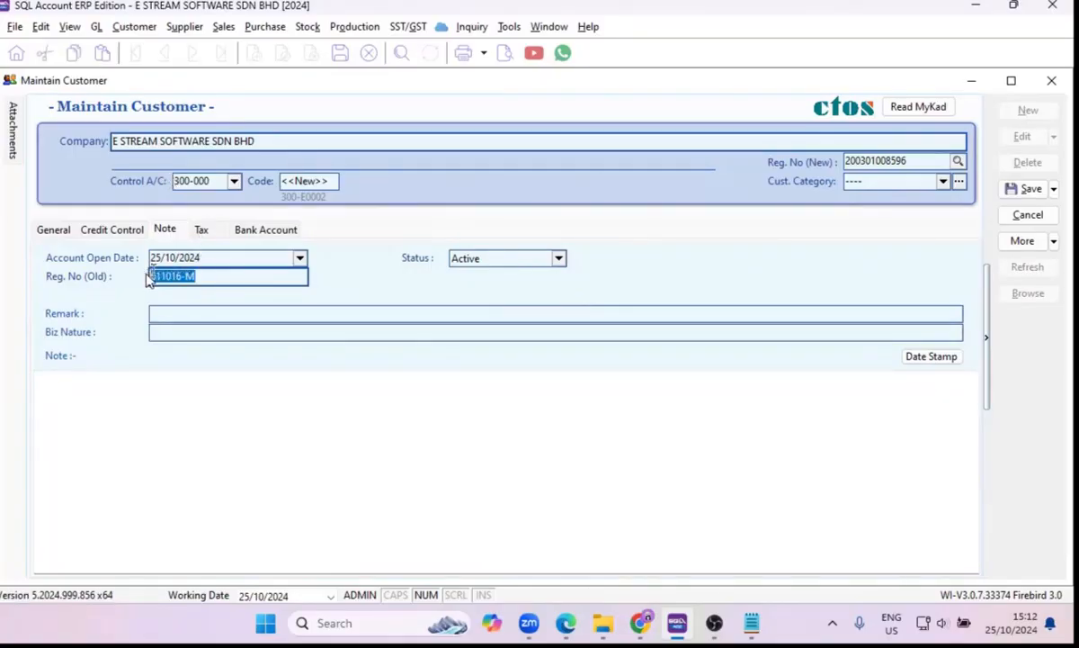
click(202, 313)
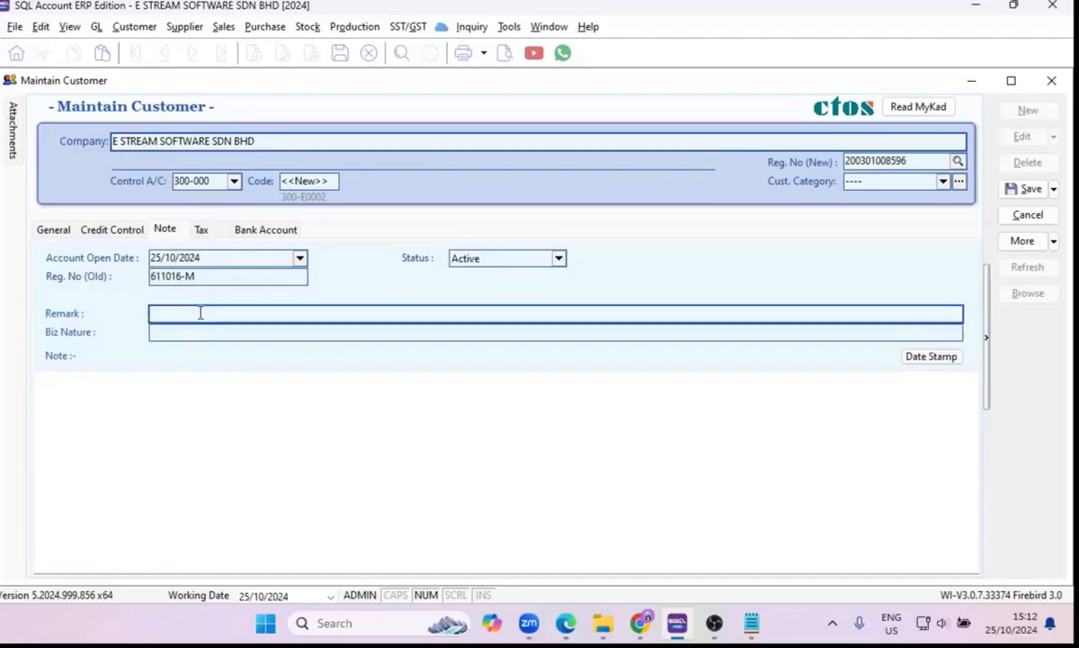
Examine the customer's tax details, comparing the BRN with the new registration number and checking the TIN, default tax, sales tax and tourism fields.
click(202, 232)
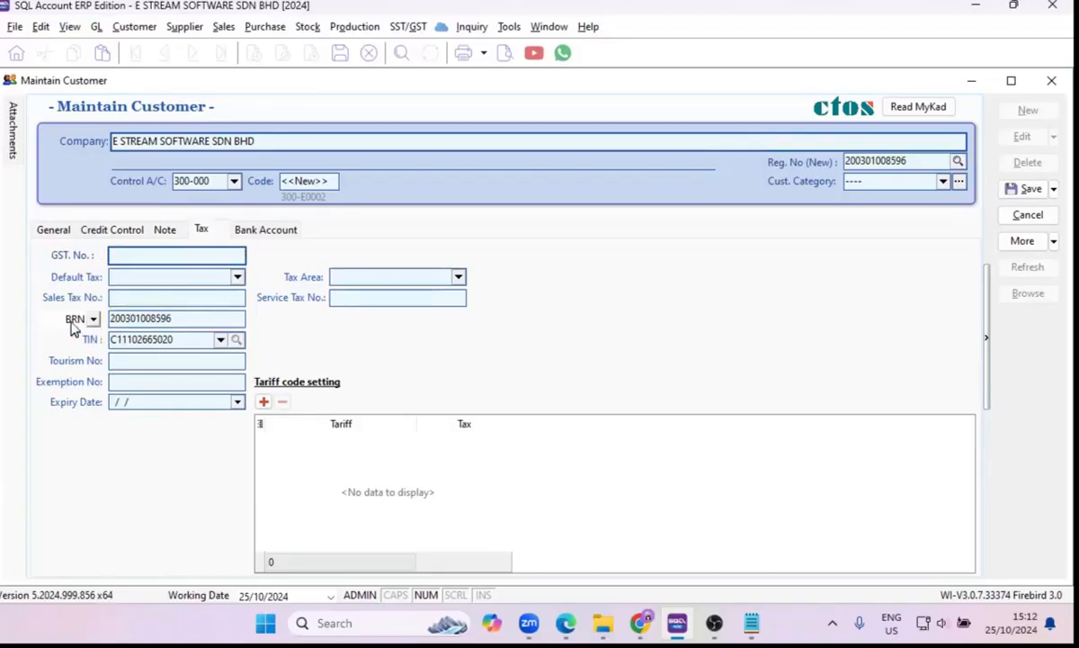
click(930, 162)
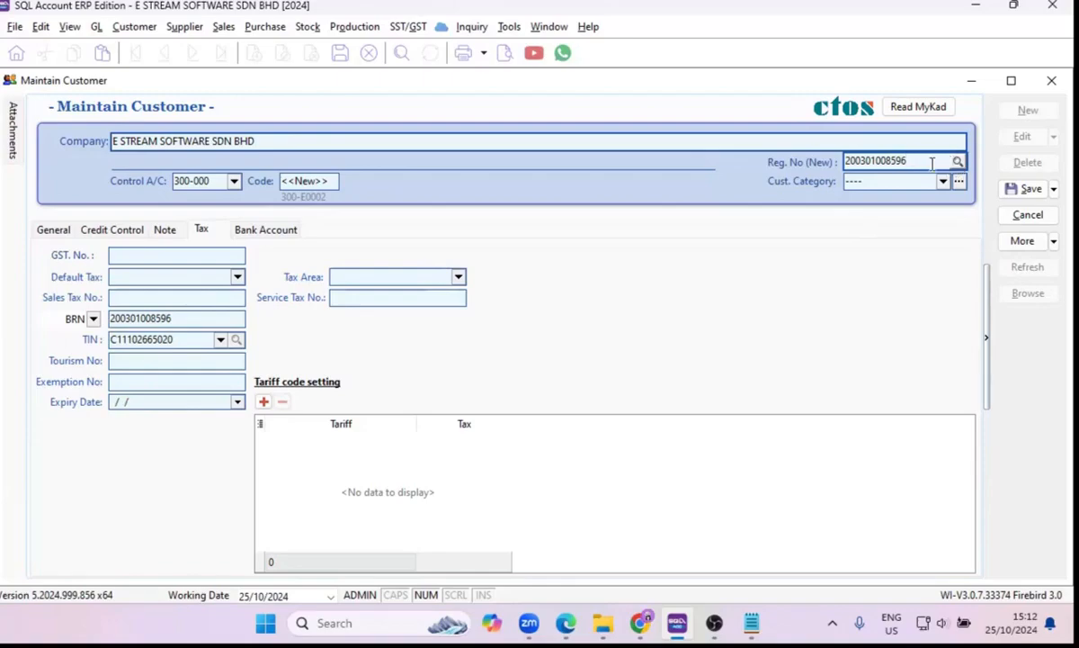
click(111, 319)
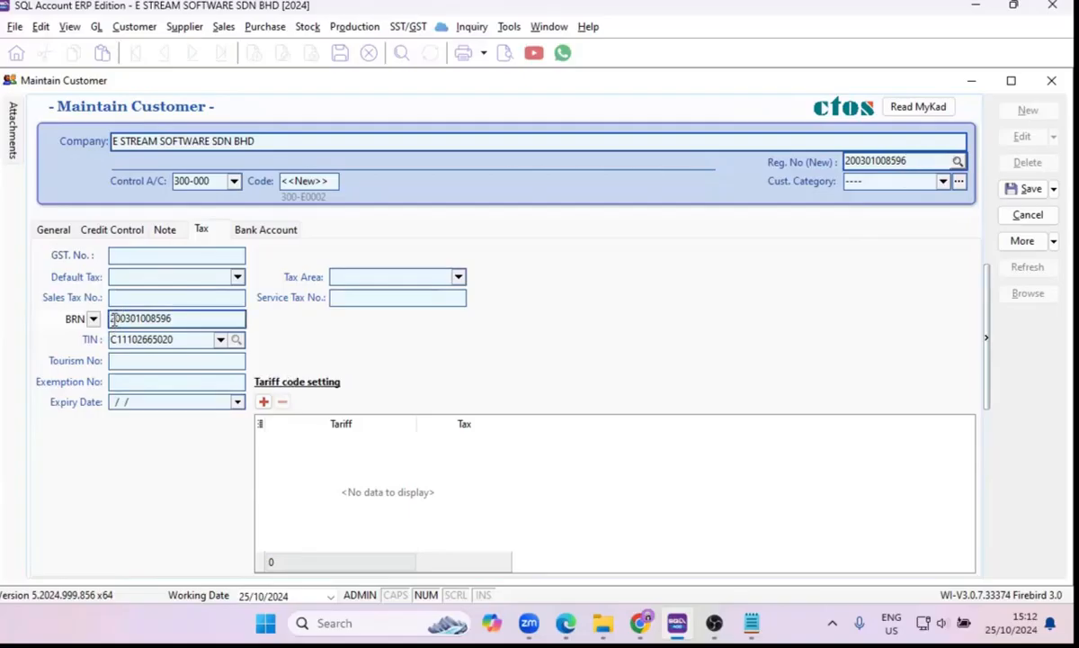
drag(111, 318, 102, 344)
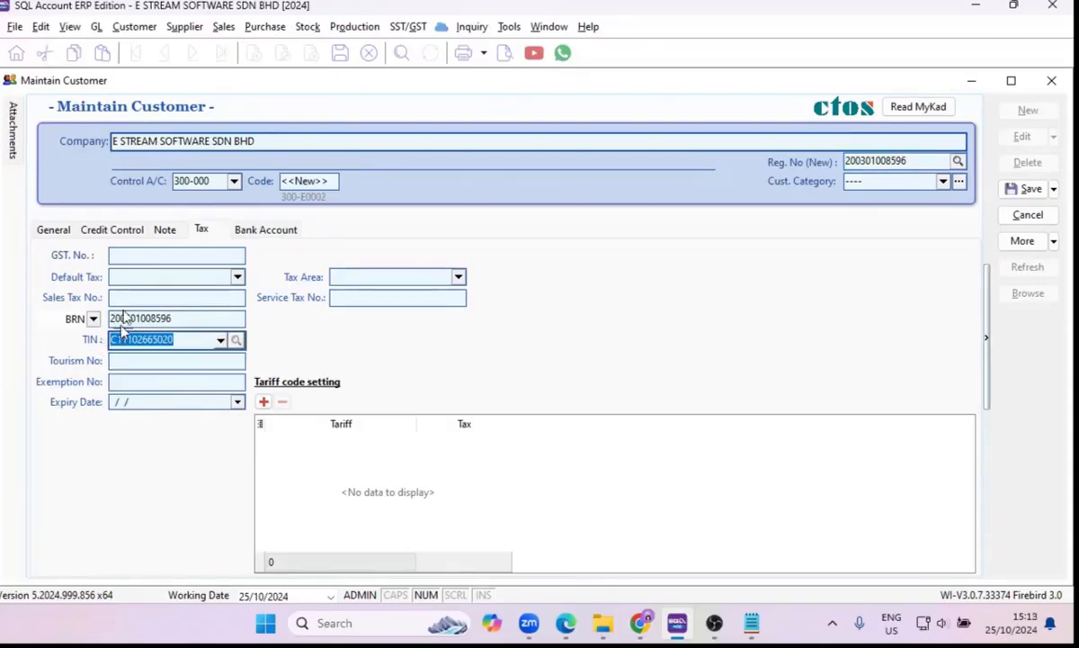
click(136, 280)
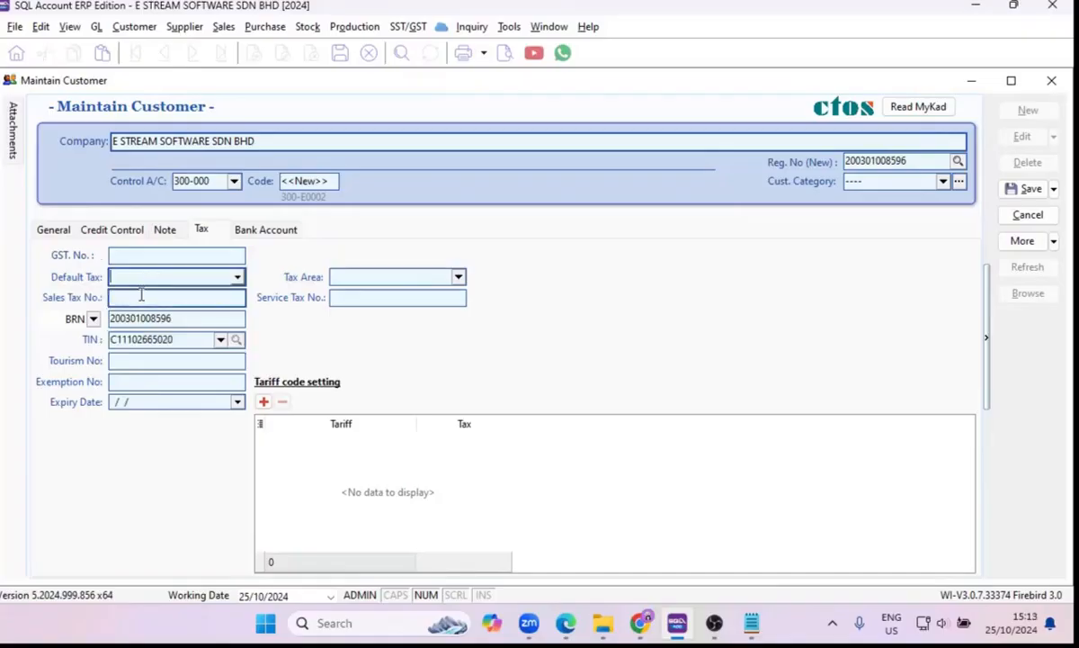
click(140, 297)
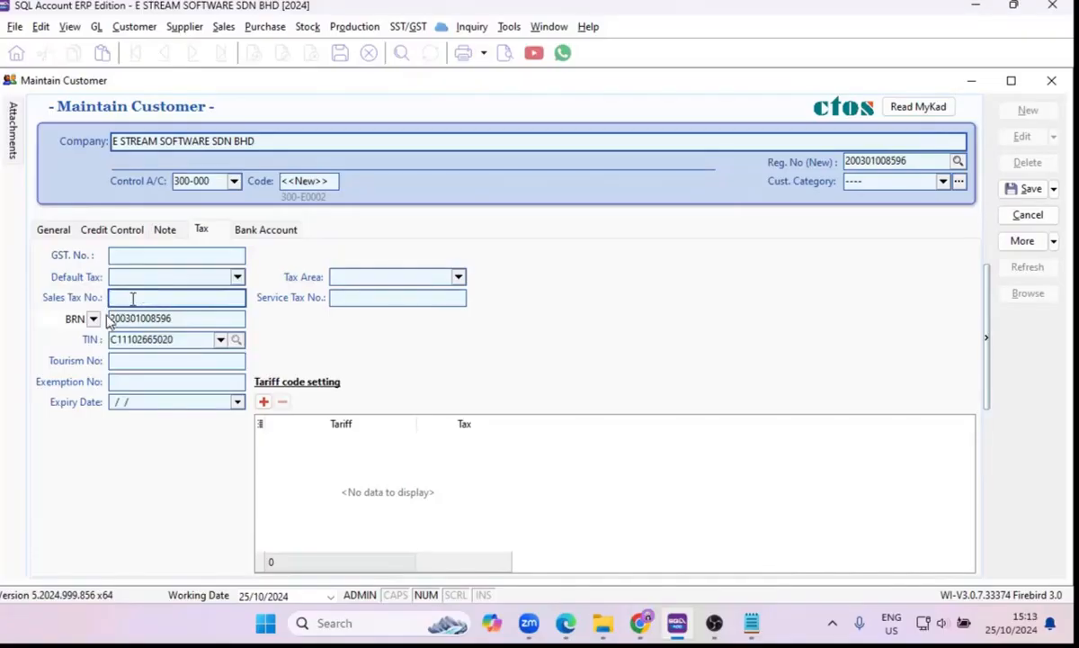
click(148, 360)
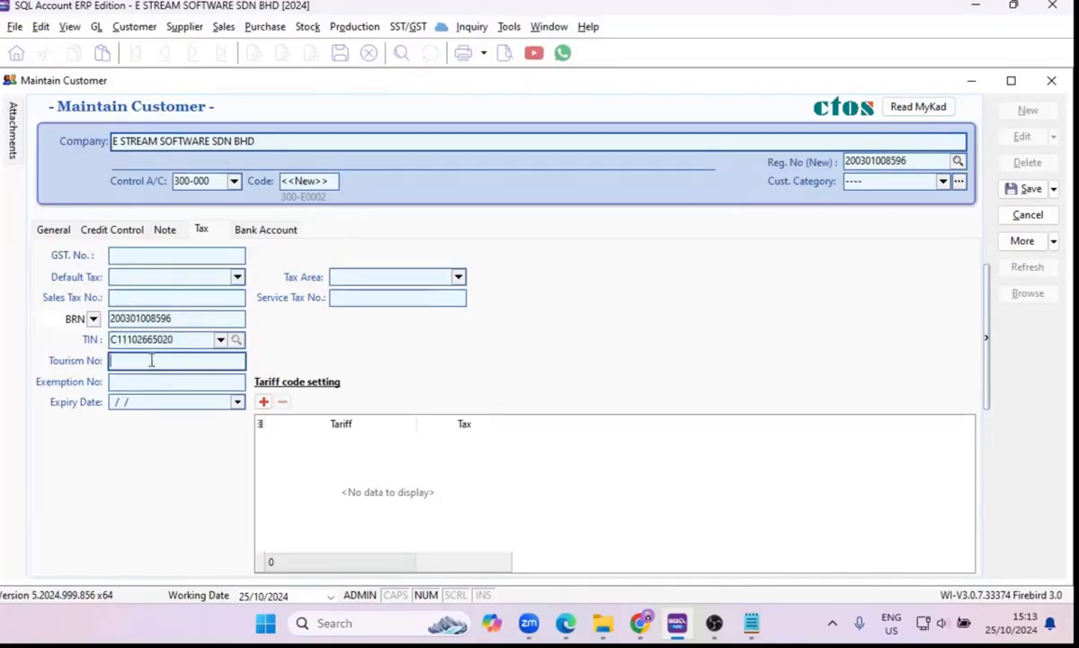
Examine the tax codes available as the customer's default tax and the customer's bank account list.
click(237, 279)
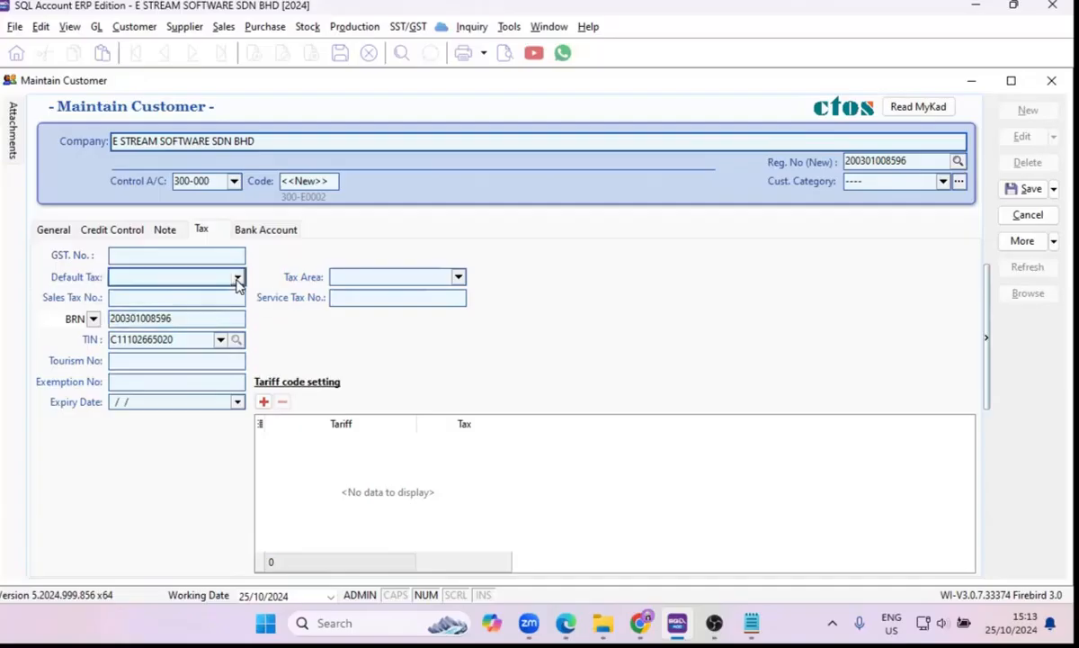
click(237, 279)
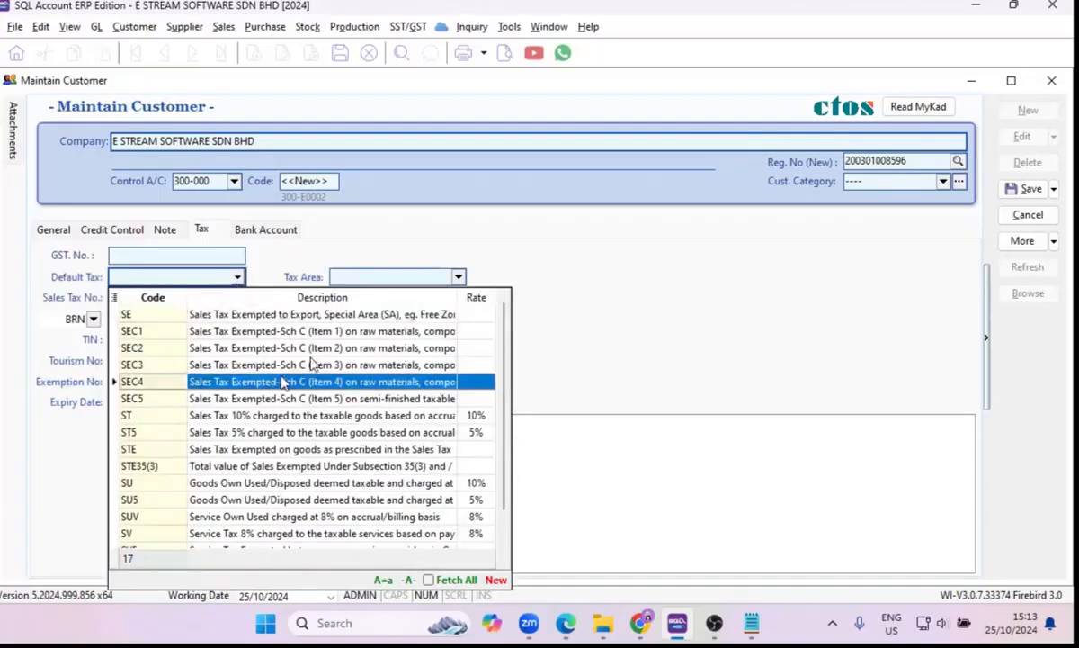
scroll(308, 376, down, 1)
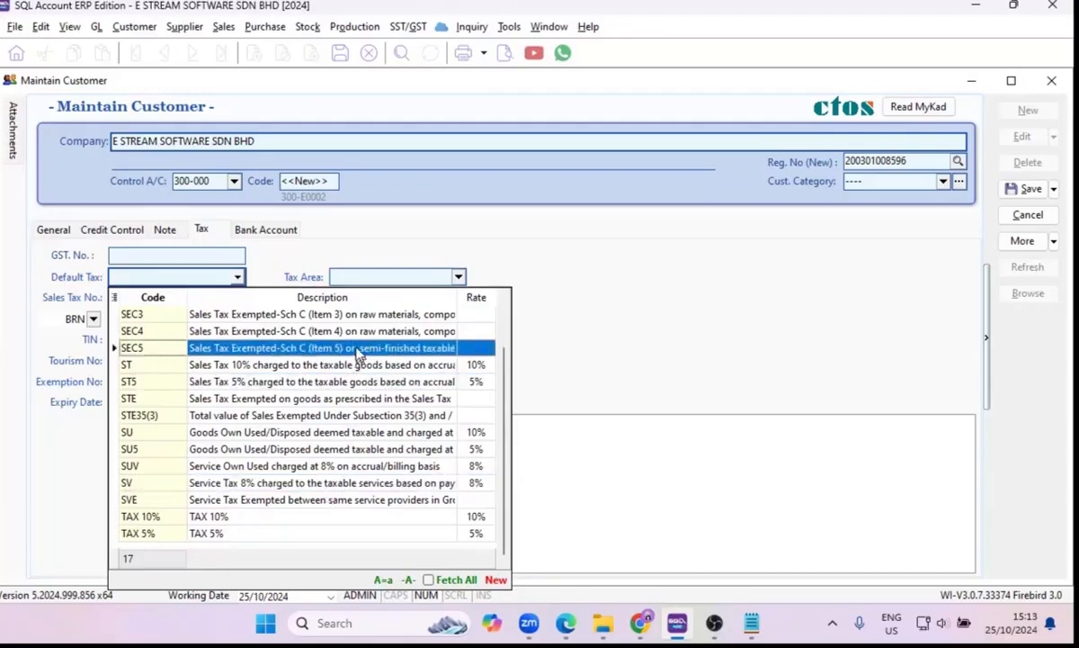
scroll(358, 353, up, 1)
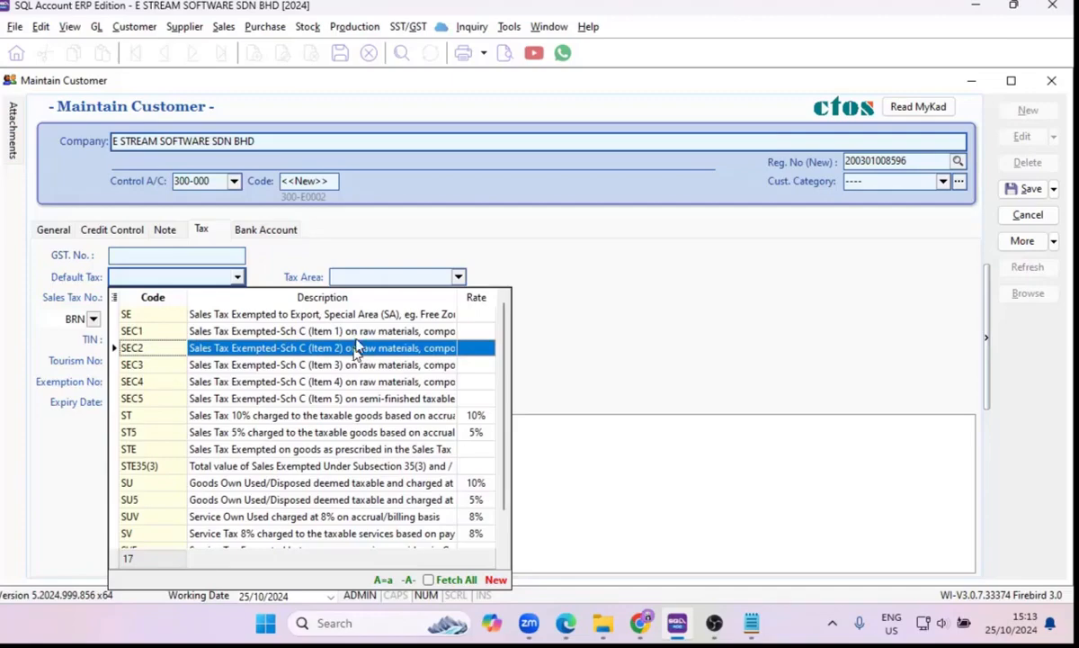
key(Up)
click(578, 287)
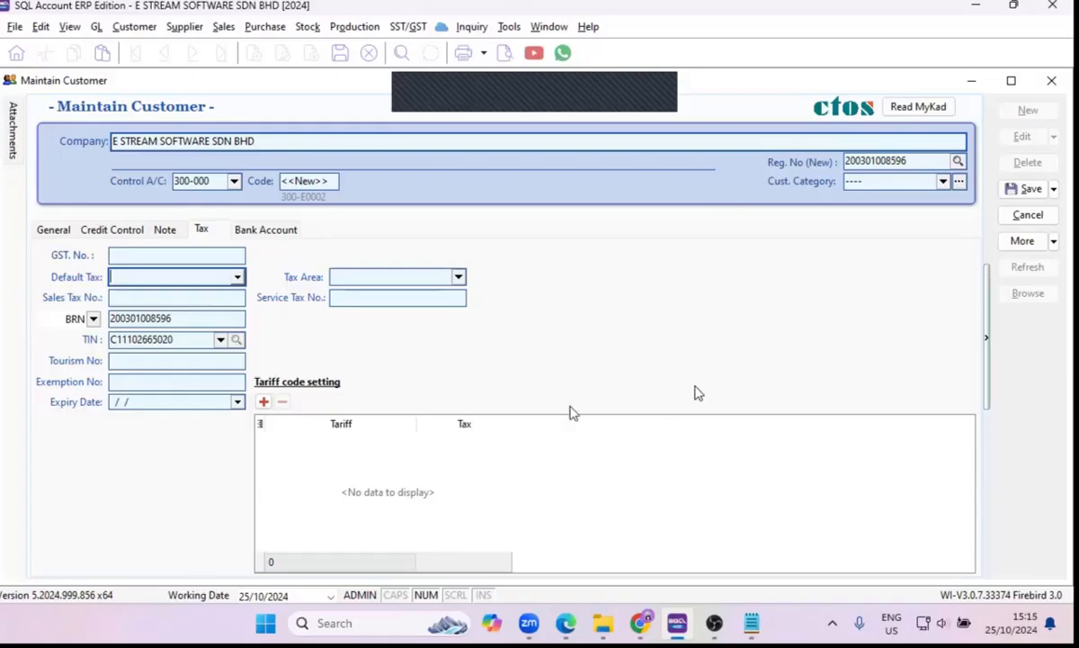
click(275, 231)
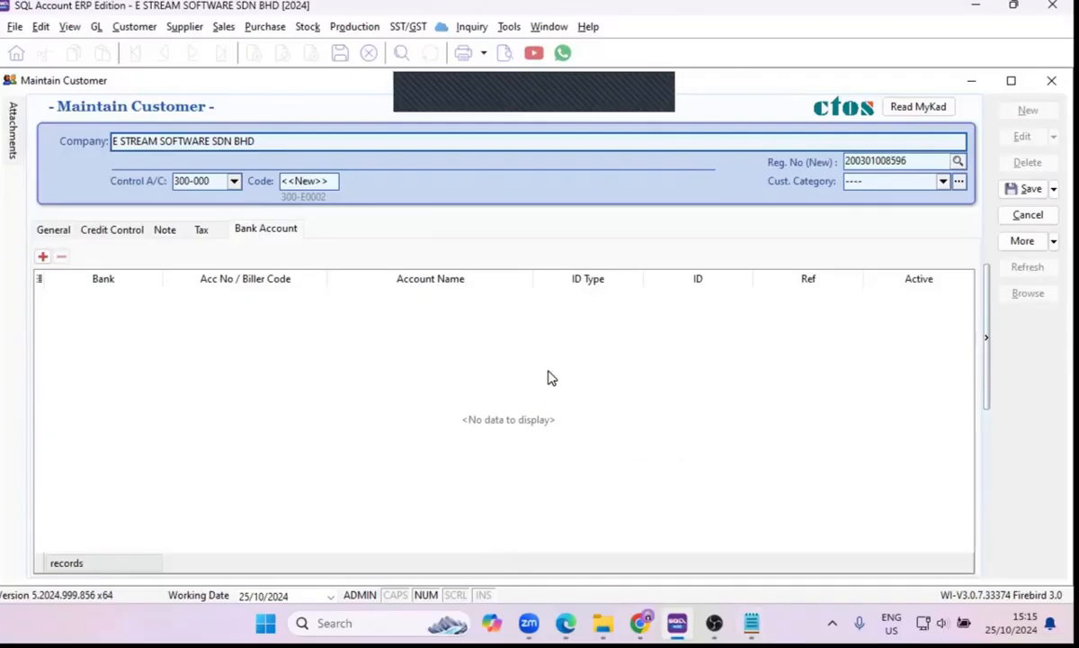
Check the webinar chat messages and close the chat window.
mouse_move(603, 515)
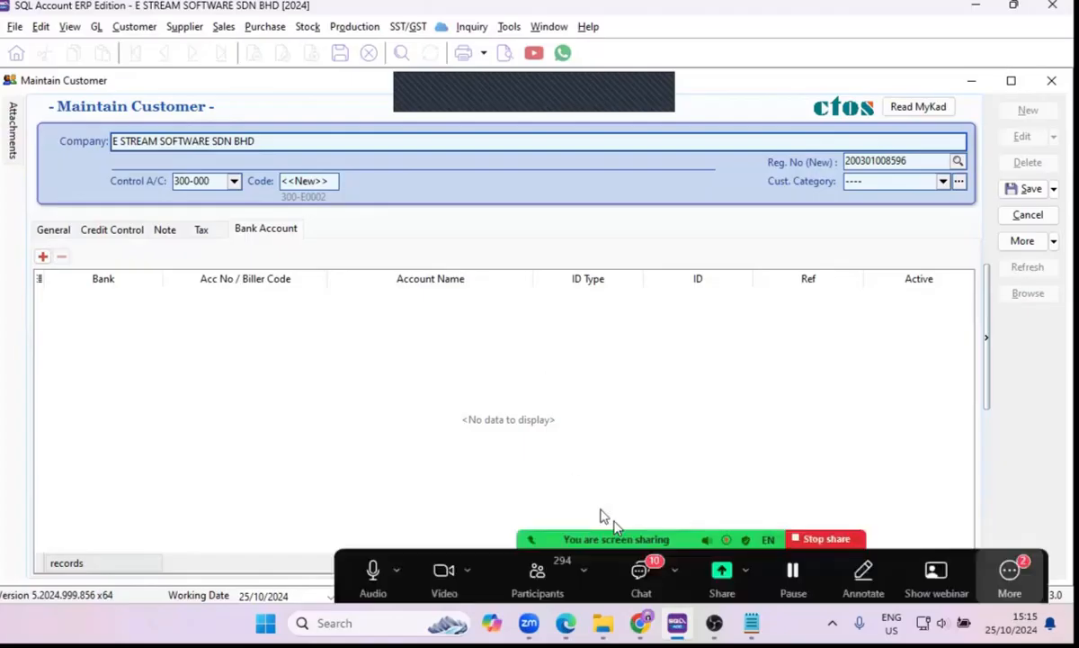
click(635, 577)
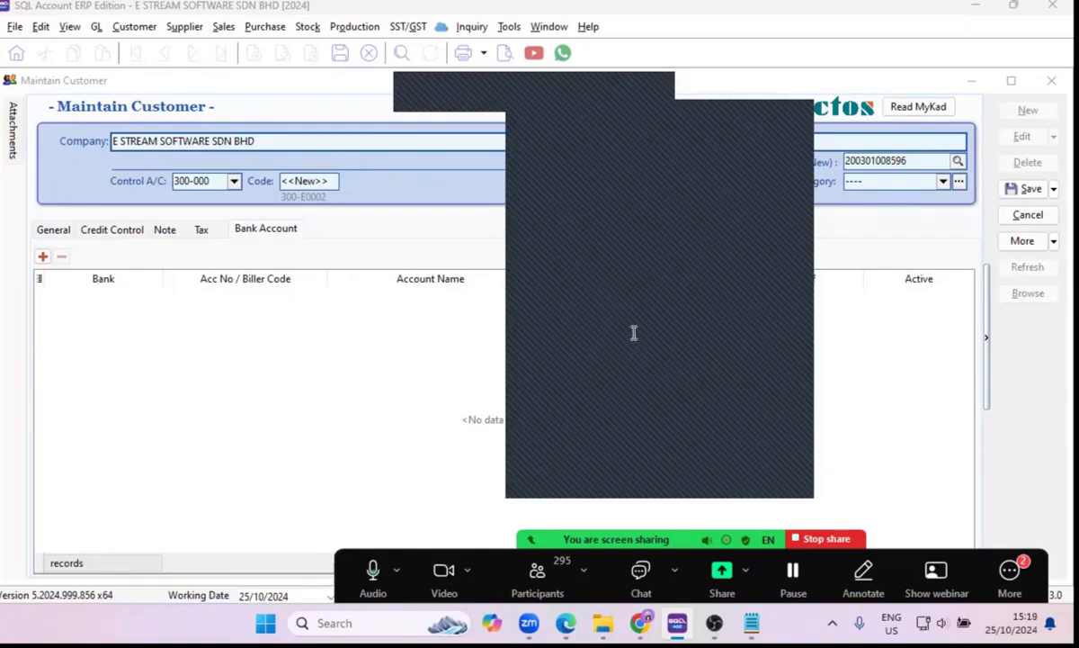
click(722, 111)
Return to the customer's general details and check the currency choices.
click(52, 231)
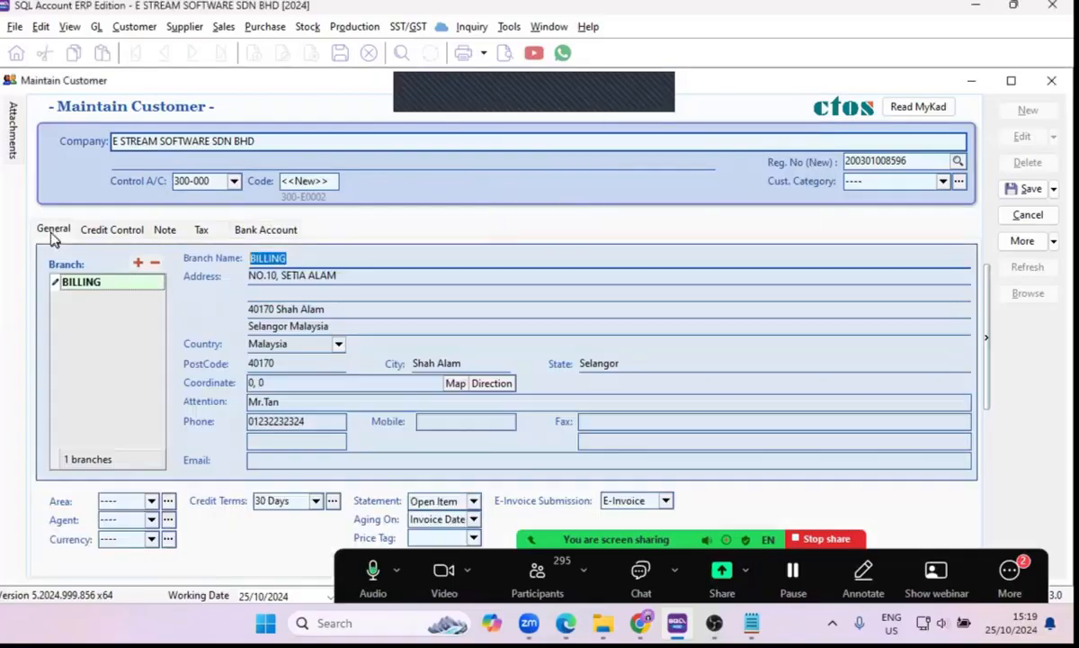
click(152, 540)
click(212, 539)
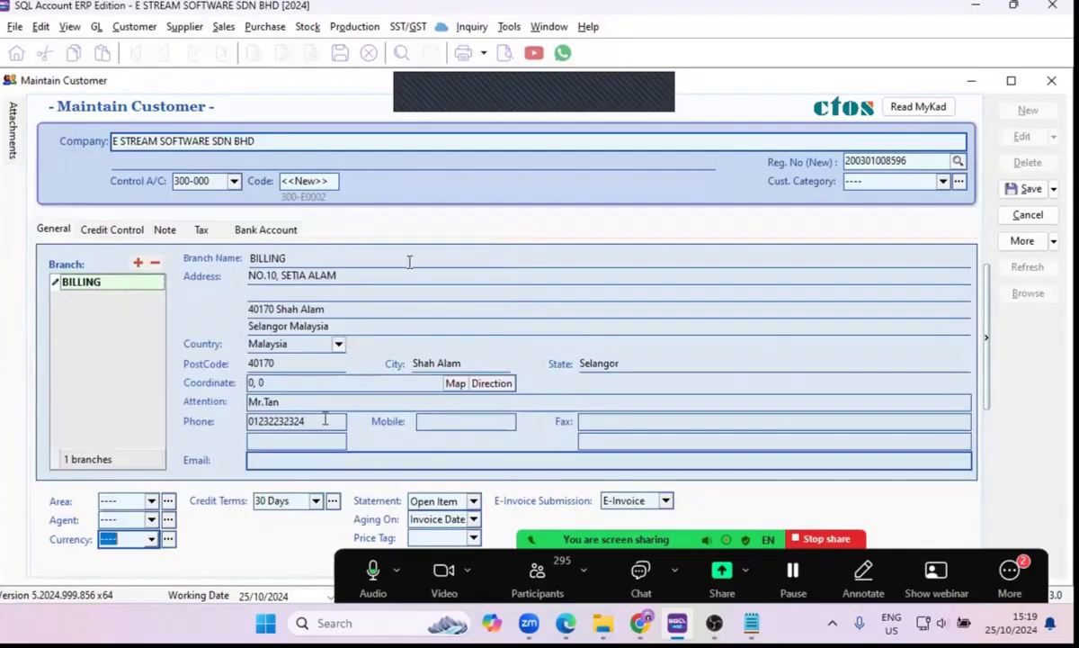
Start a new currency record in Maintain Currency with CNY as both the currency code and the symbol.
click(509, 28)
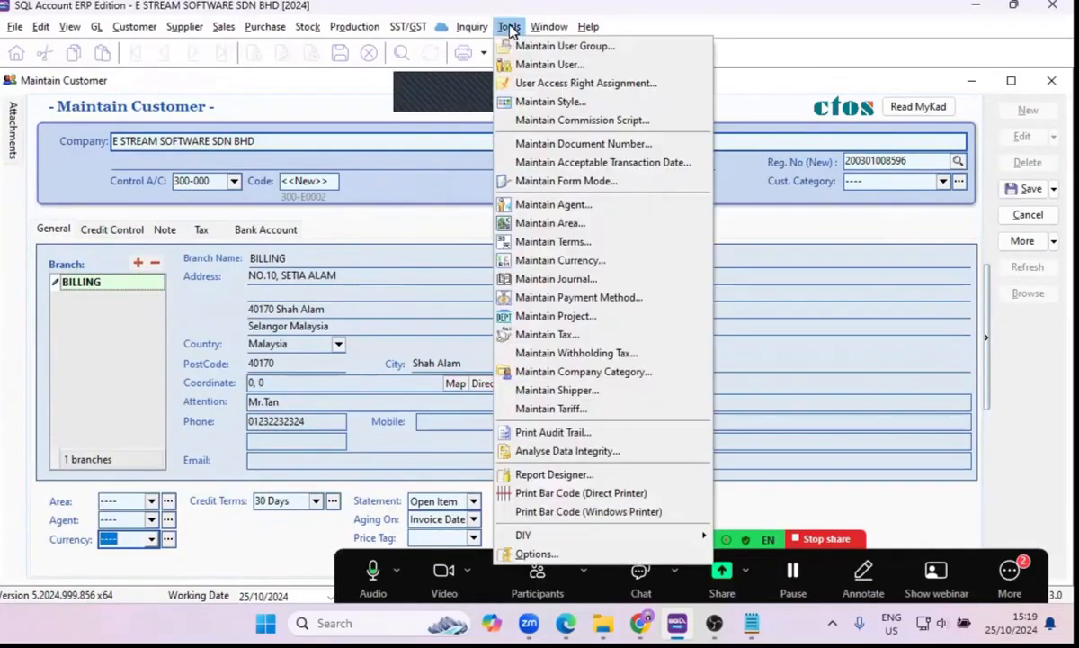
click(554, 263)
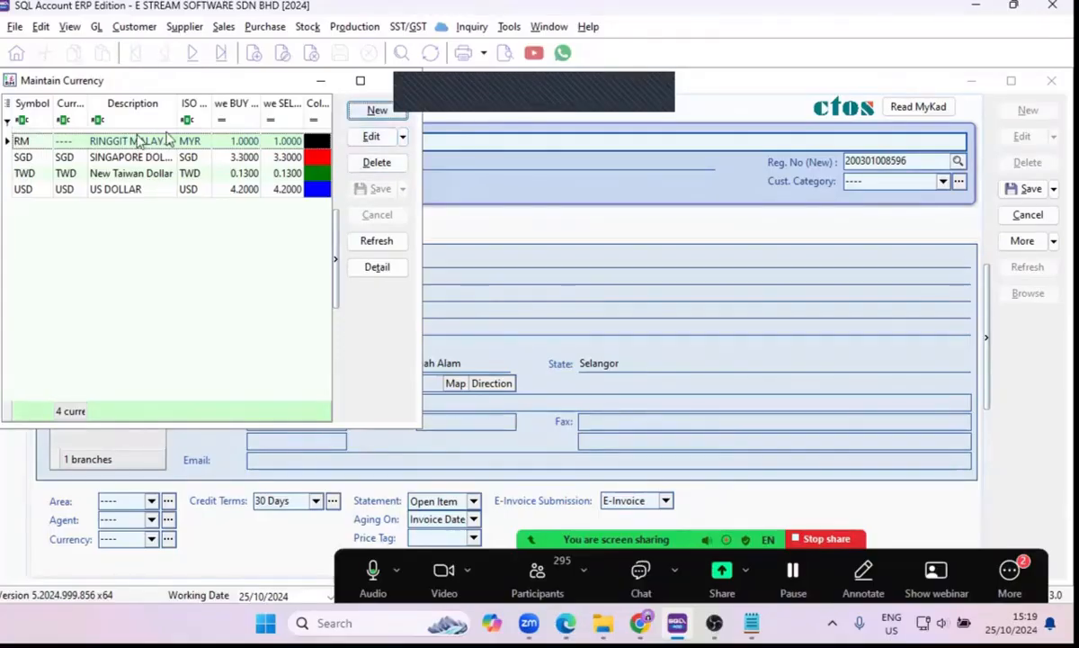
drag(138, 83, 289, 146)
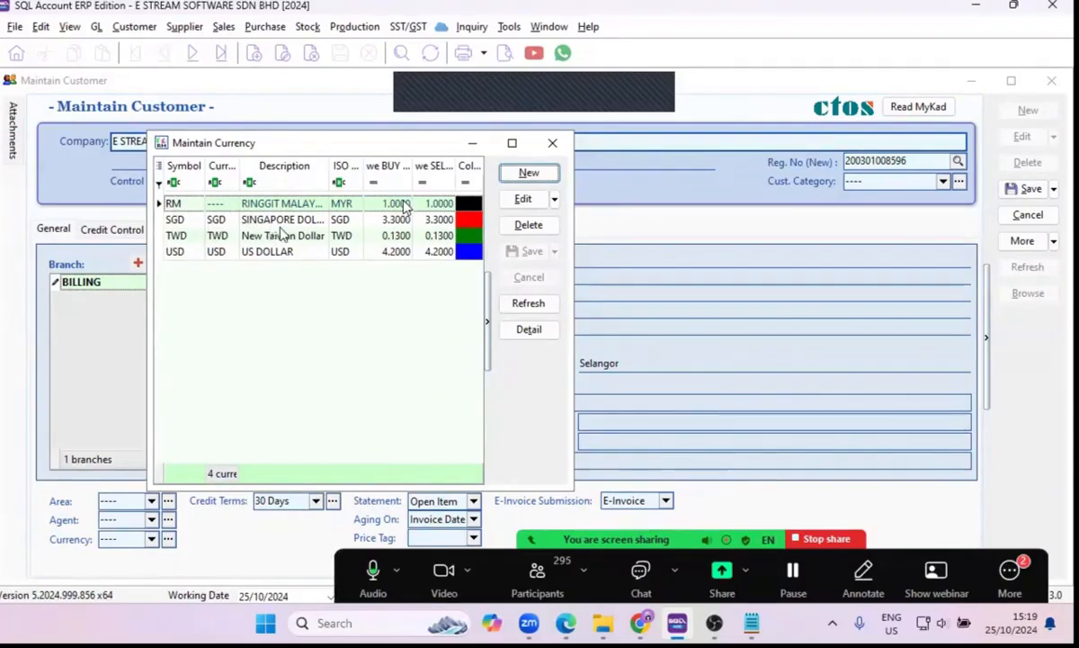
click(543, 173)
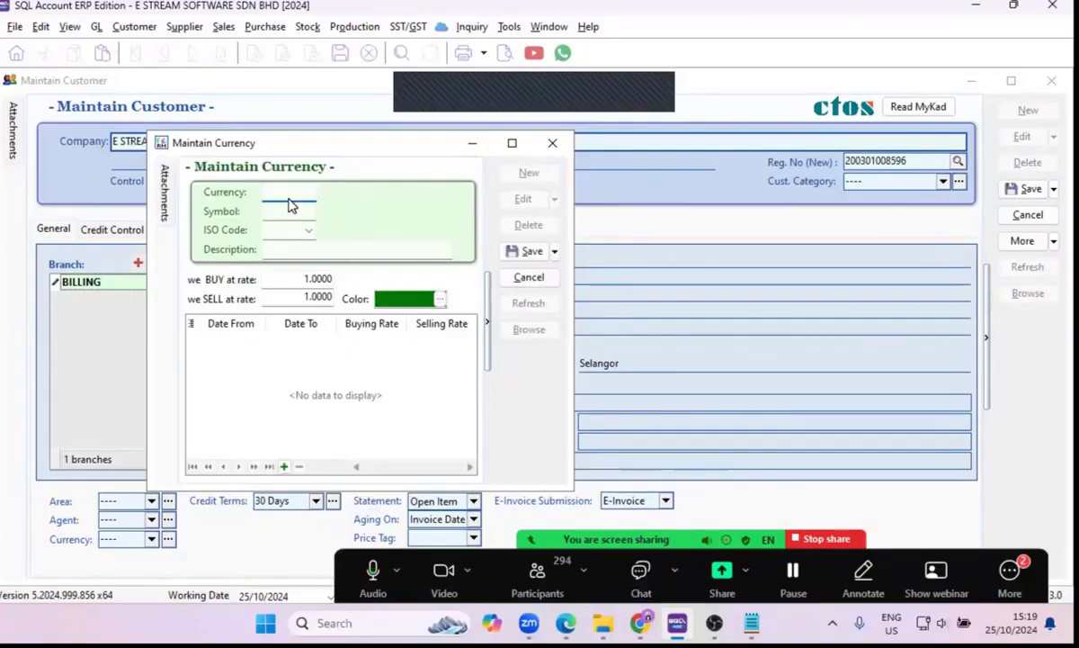
text(cny)
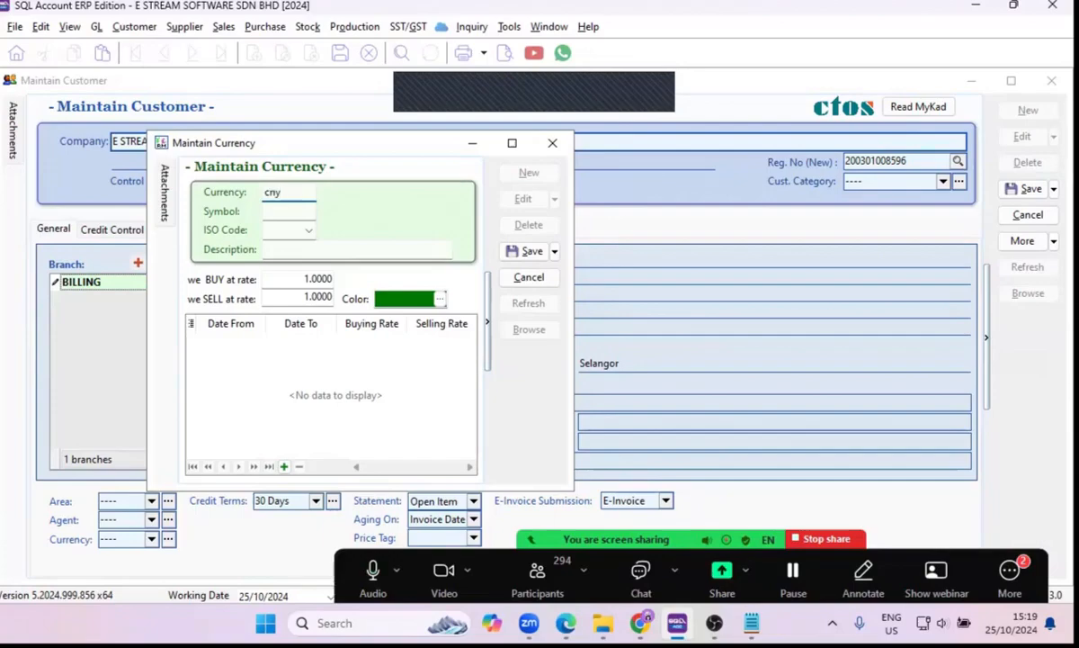
key(BackSpace)
key(BackSpace)
key(BackSpace)
text(CNY)
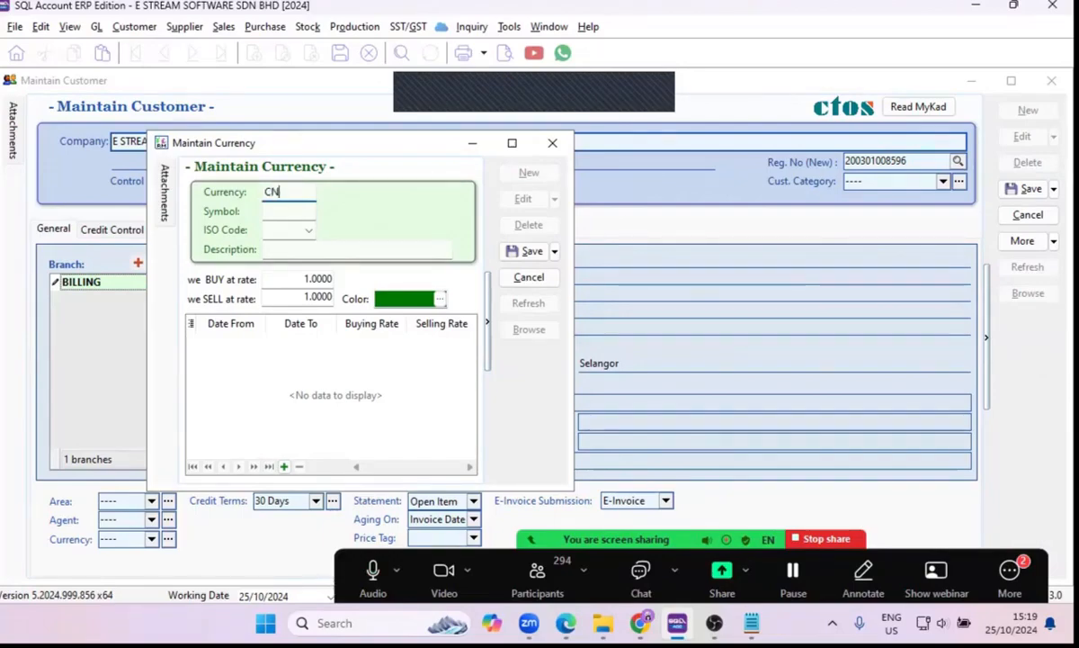
click(288, 210)
text(CNY)
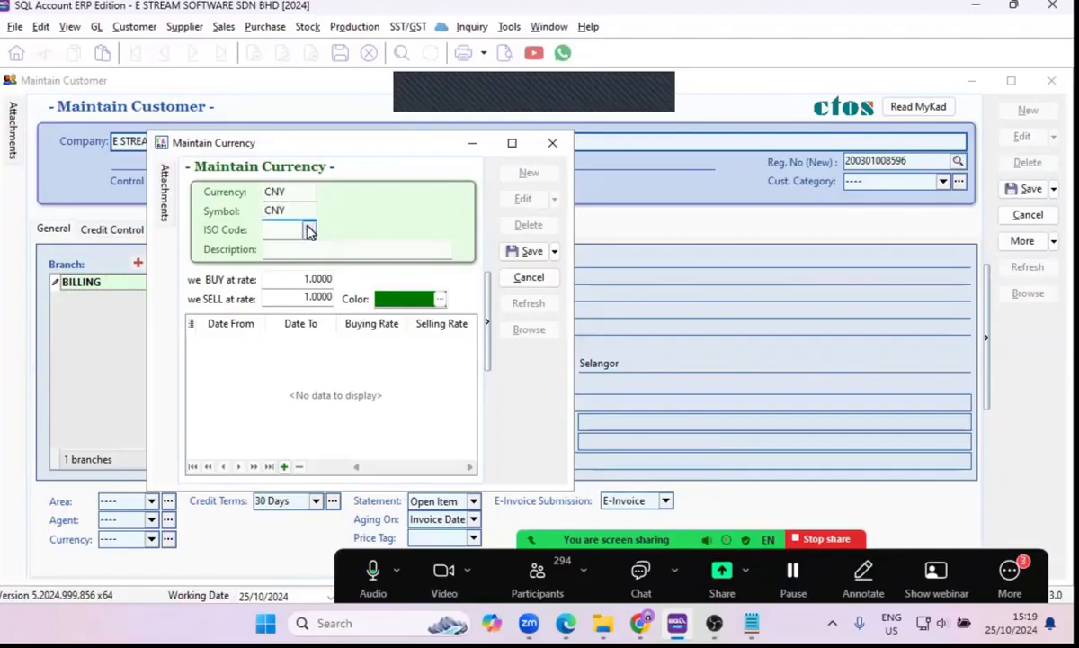
Set the new currency's ISO code to CNY, Yuan Renminbi.
click(309, 229)
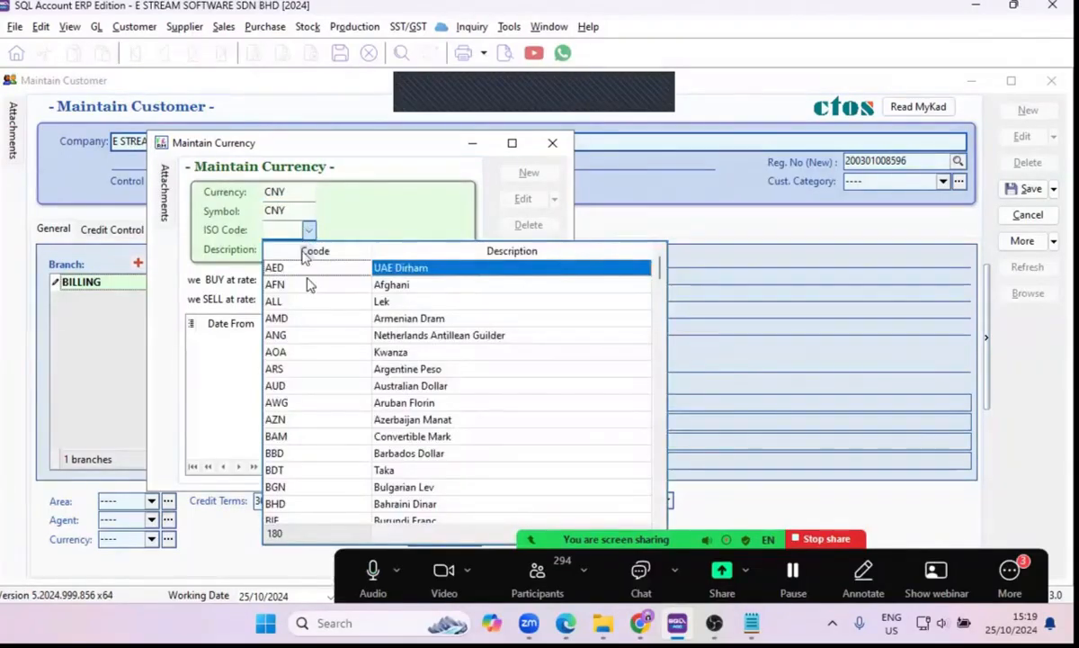
scroll(392, 402, down, 1)
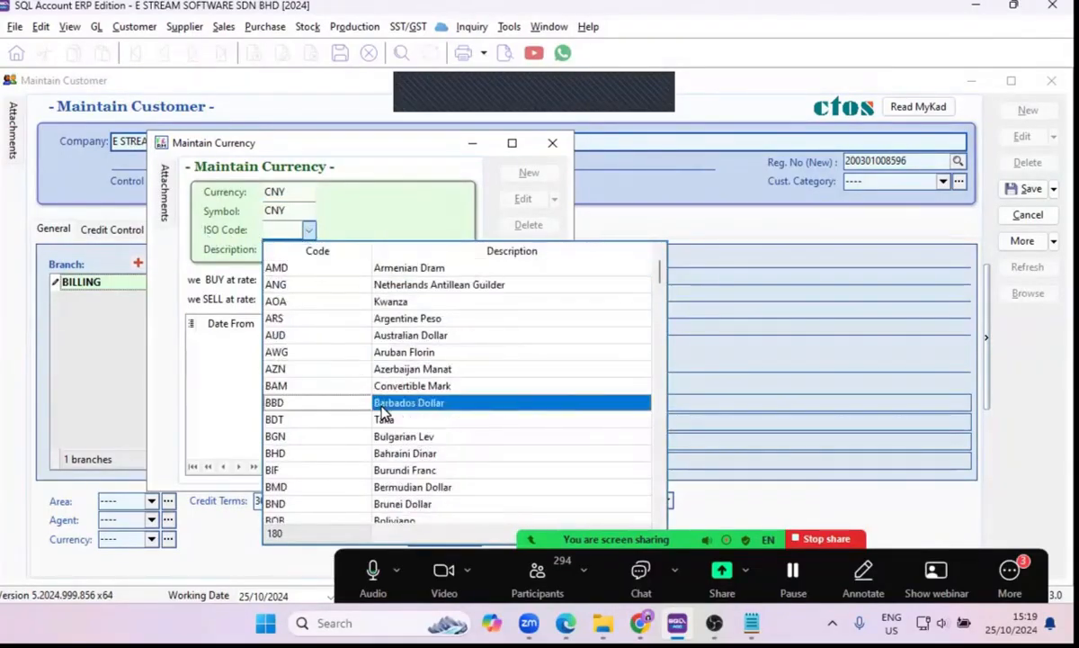
scroll(391, 404, down, 20)
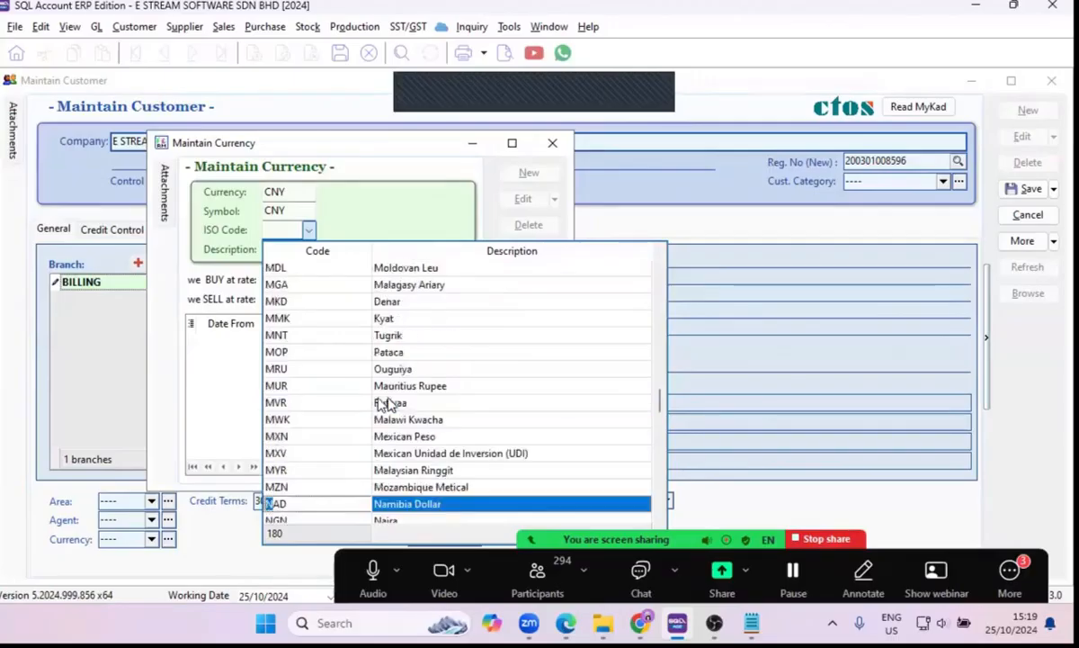
scroll(389, 402, up, 13)
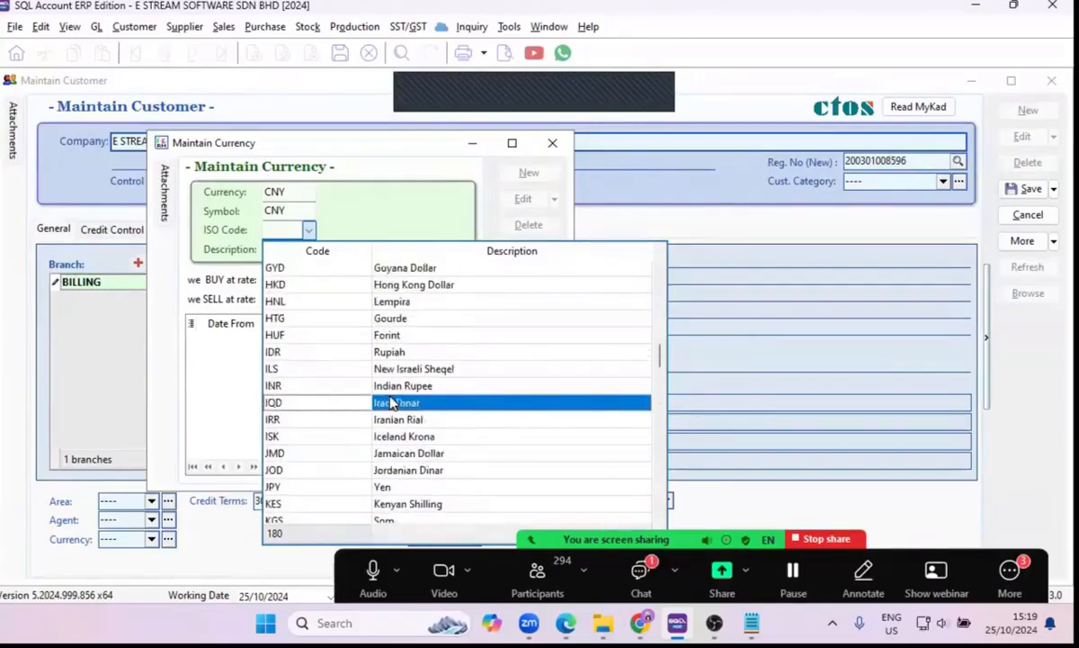
scroll(392, 401, up, 8)
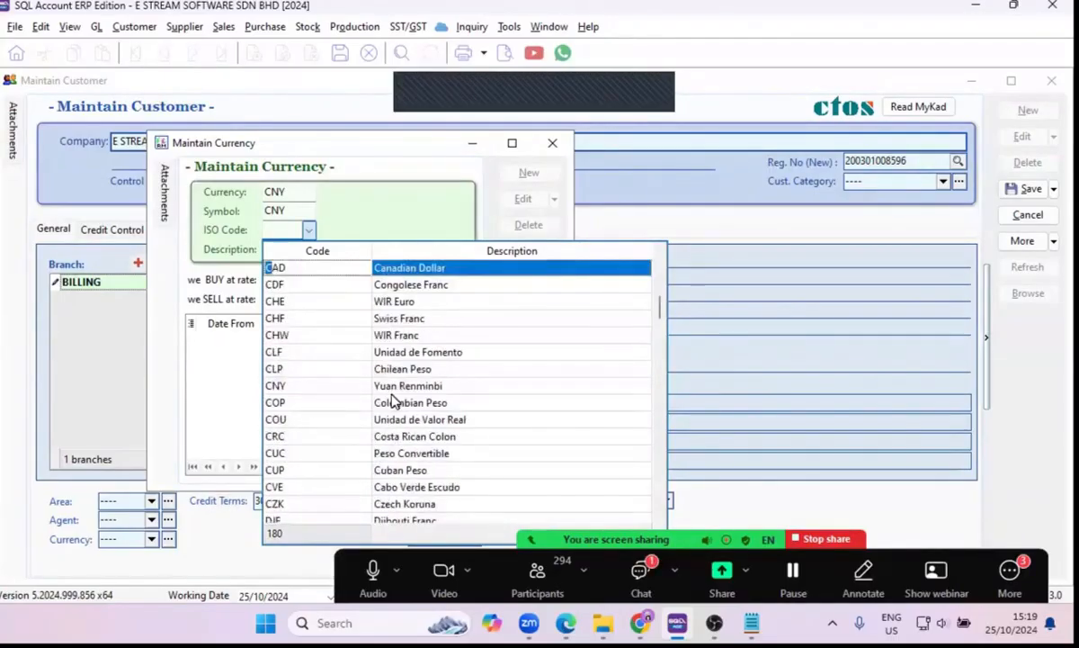
click(347, 390)
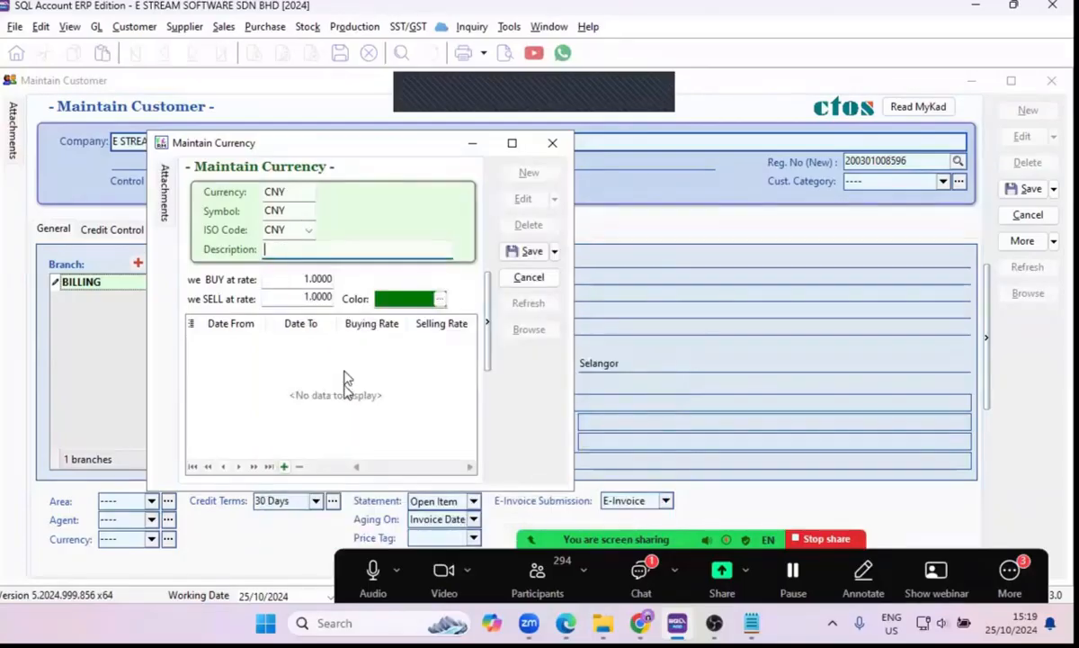
Enter CHINESE YUAN as the new currency's description.
click(289, 248)
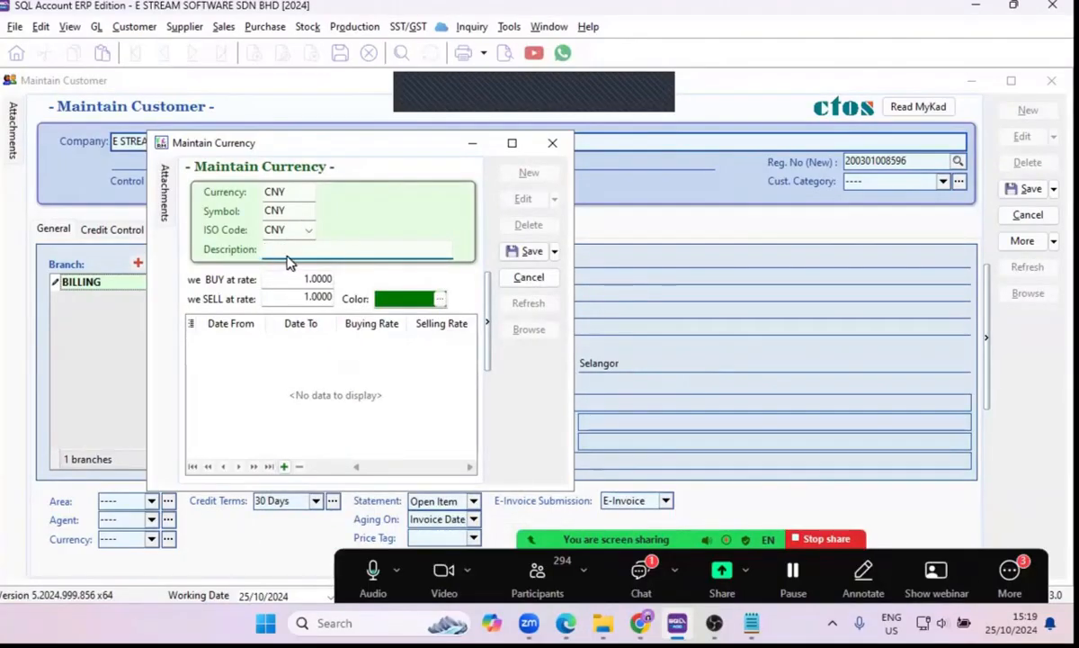
text(CHINESE)
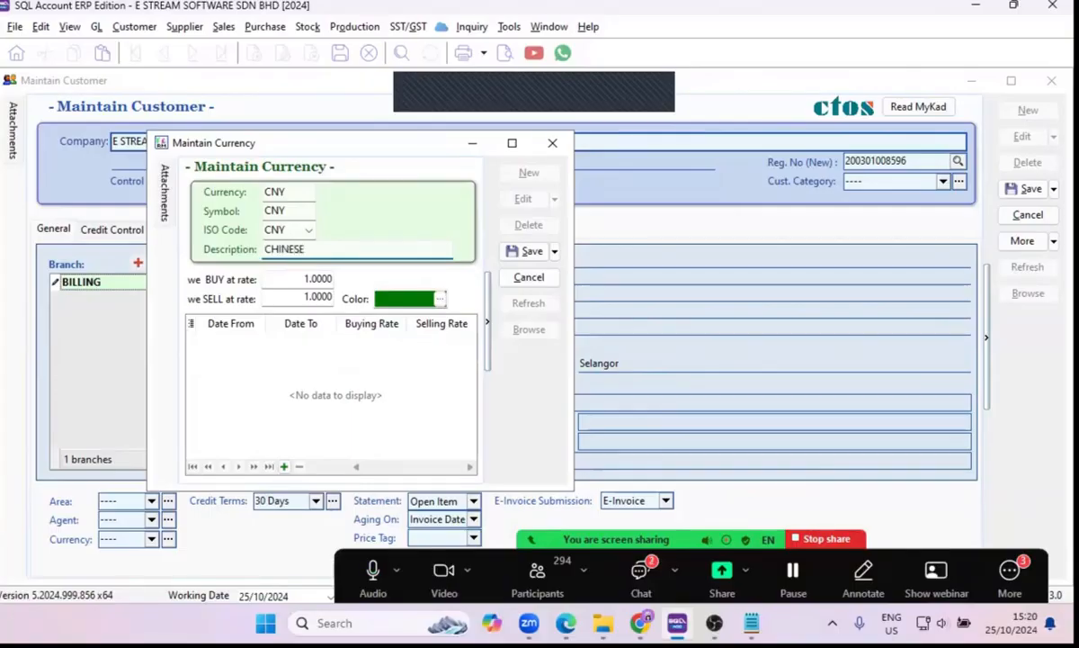
text( YUAN)
Review the buying and selling rate fields of the new CNY currency.
click(266, 278)
click(297, 299)
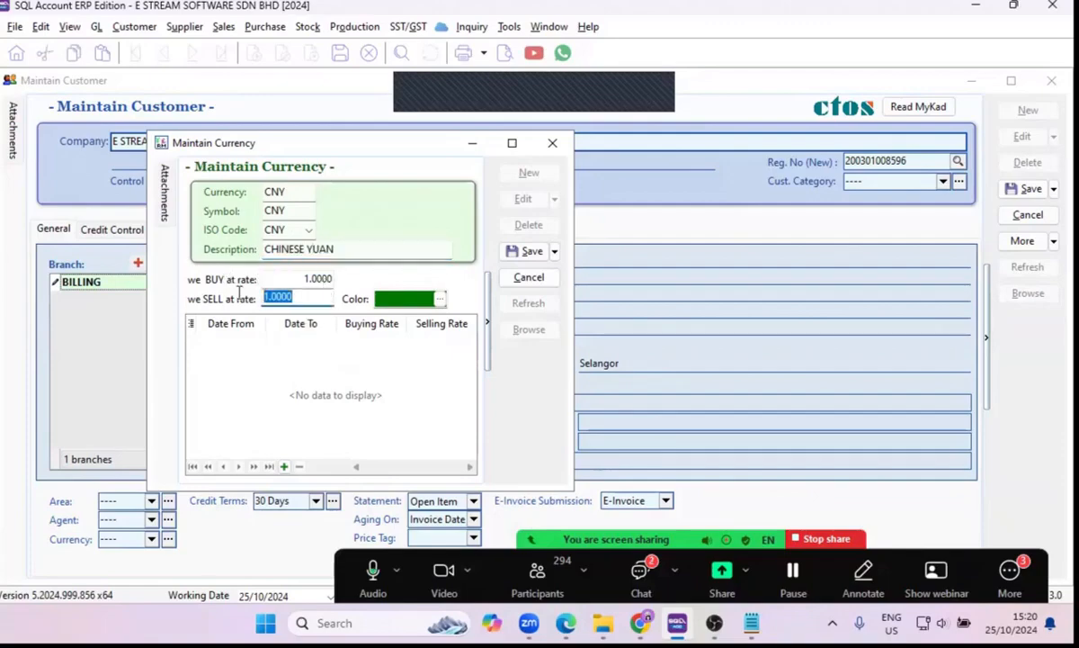
click(272, 279)
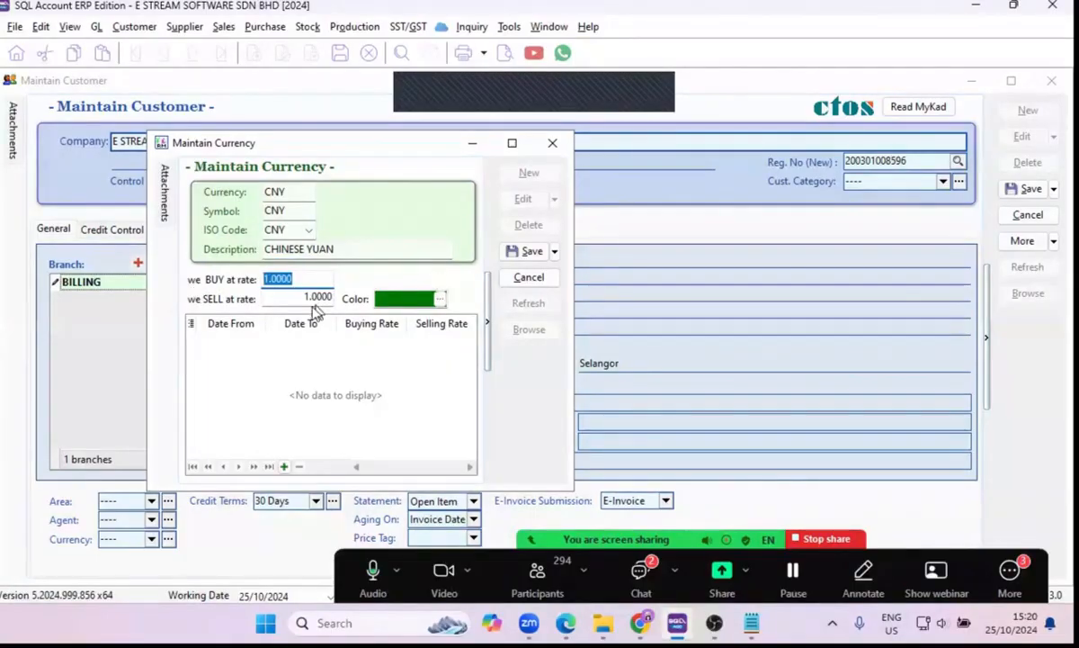
click(266, 301)
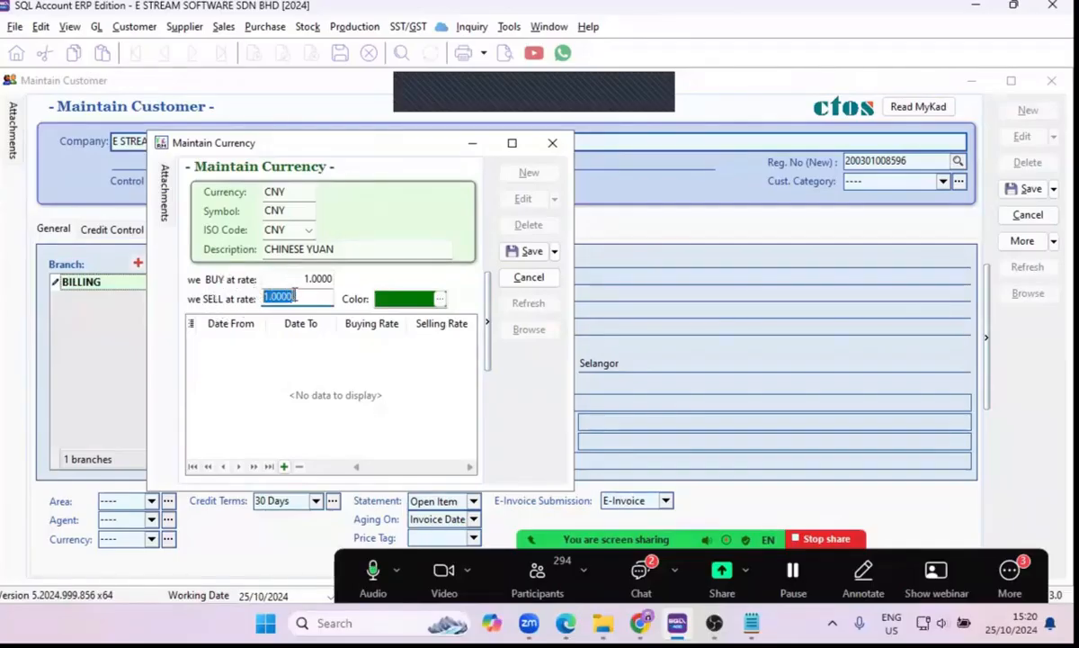
Set the CNY currency's display color to red and save the currency record.
click(440, 299)
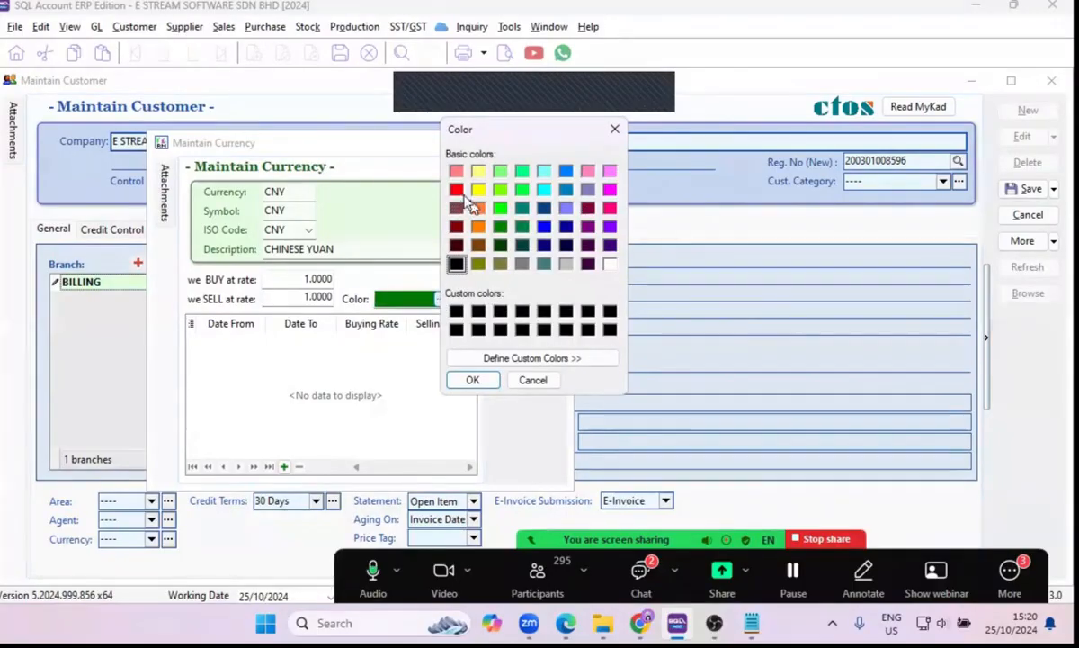
click(459, 192)
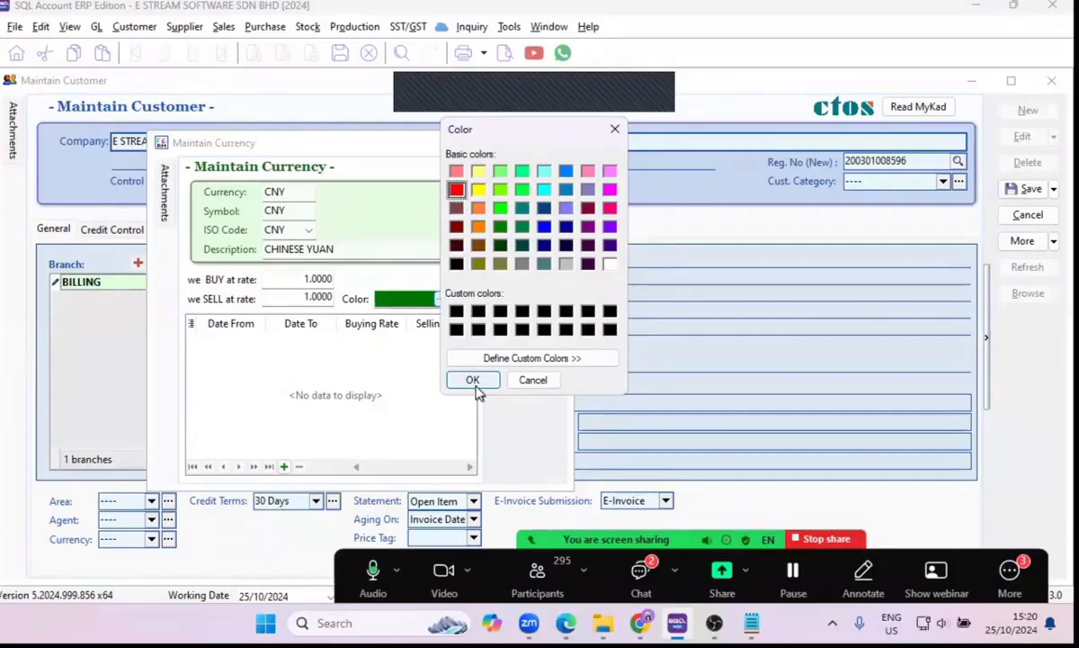
click(473, 383)
click(526, 248)
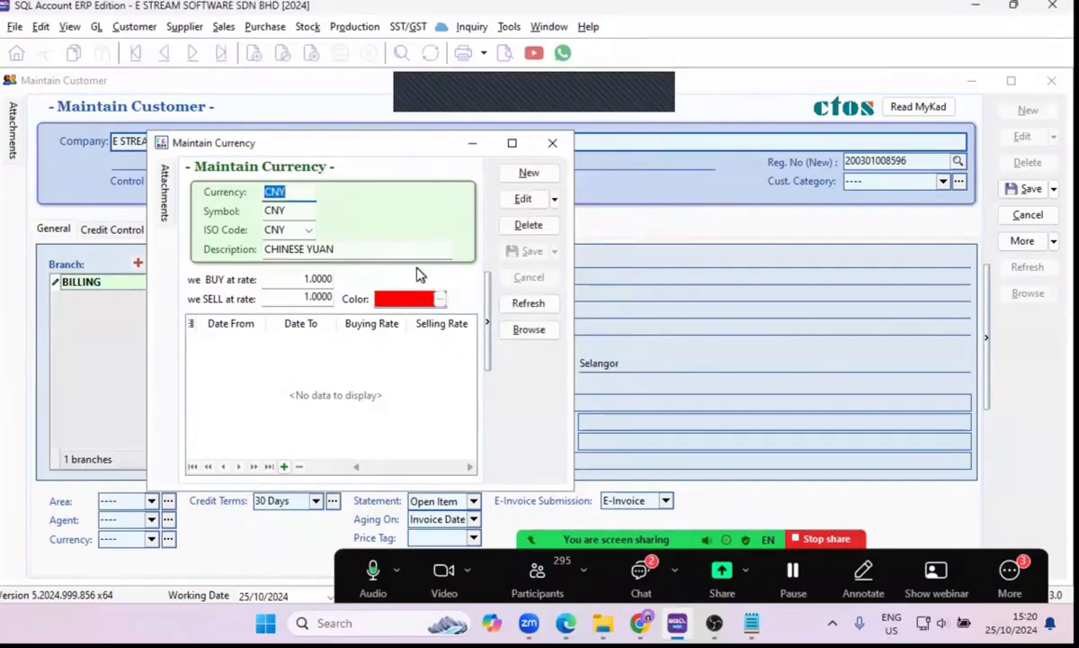
Change the CNY currency's display color to orange, save the record and return to the currency list.
click(522, 334)
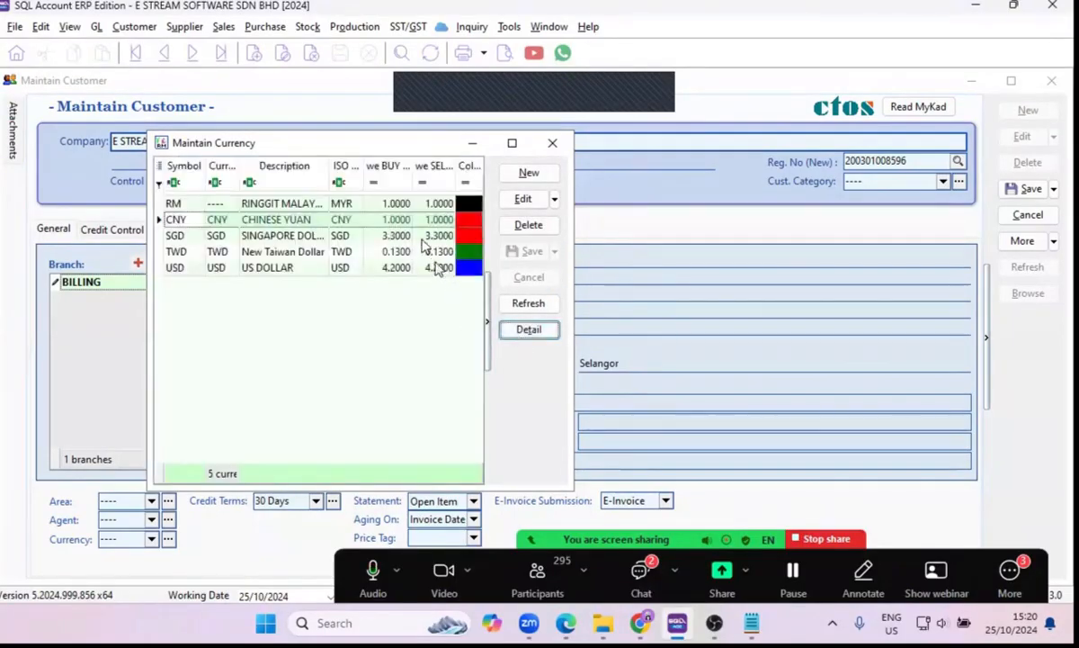
double_click(270, 220)
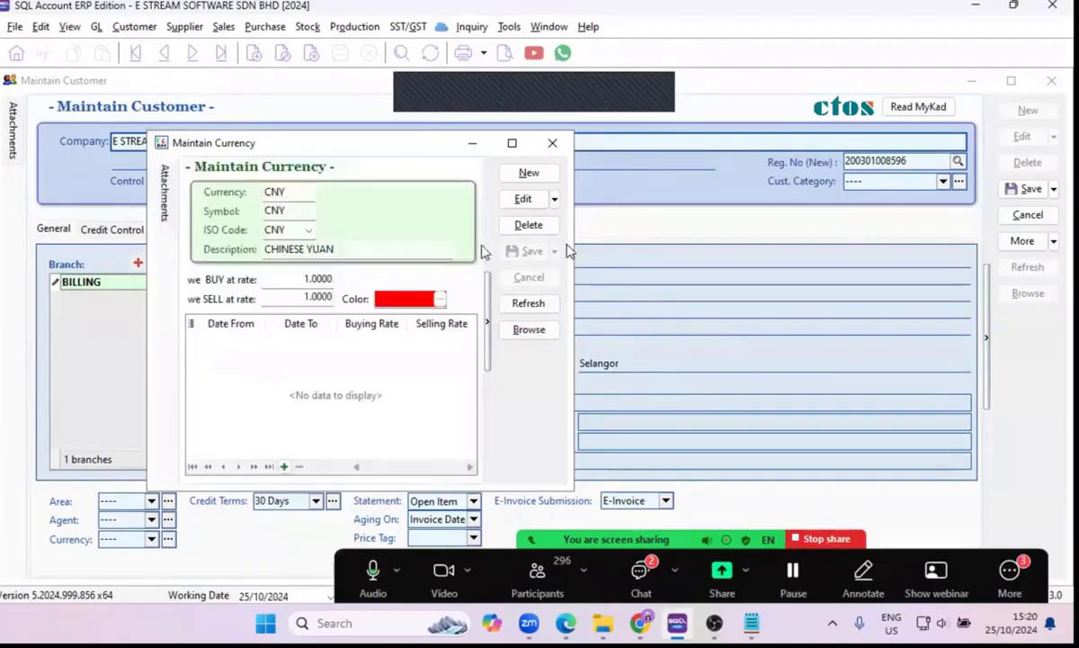
click(530, 205)
click(439, 299)
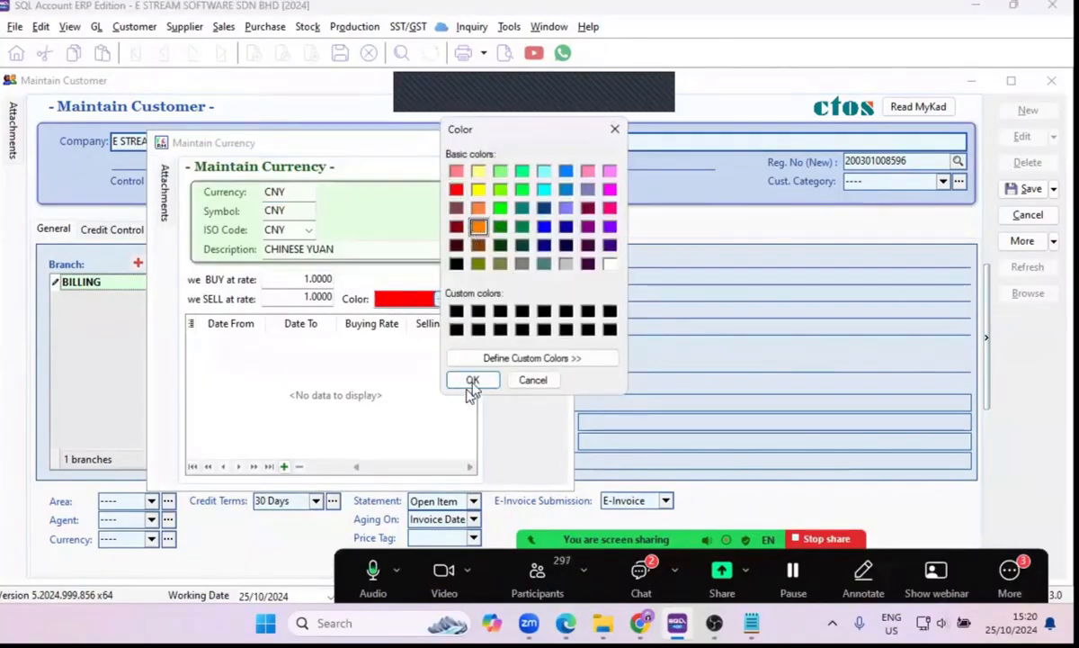
click(472, 380)
click(521, 251)
click(522, 333)
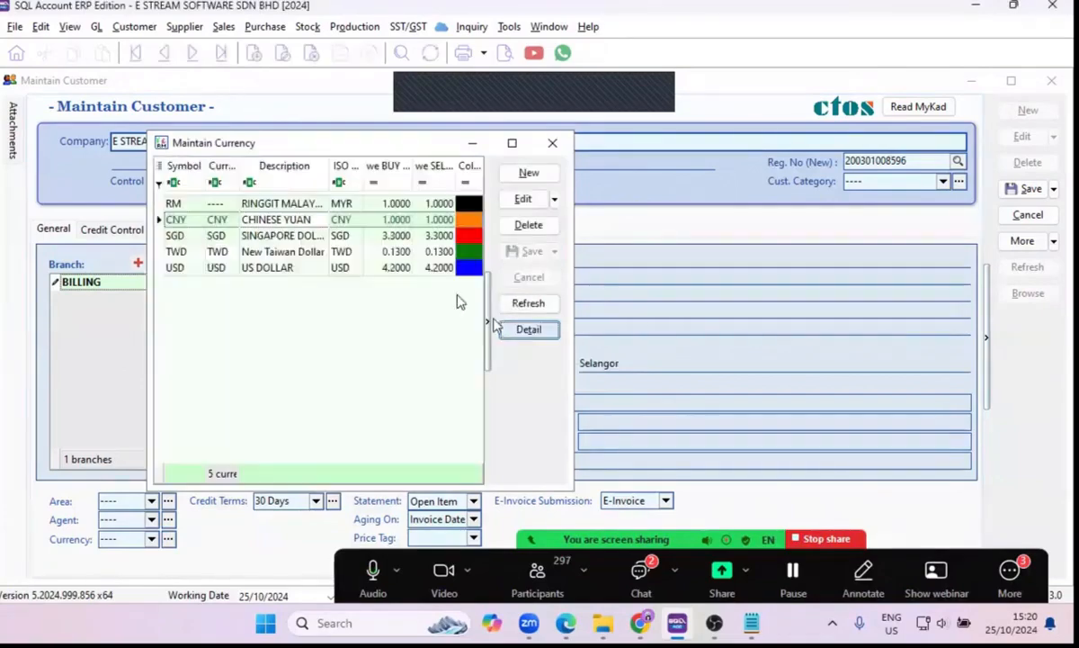
Set both the buying and selling rates of the CNY currency to 0.6 and save the record.
double_click(414, 224)
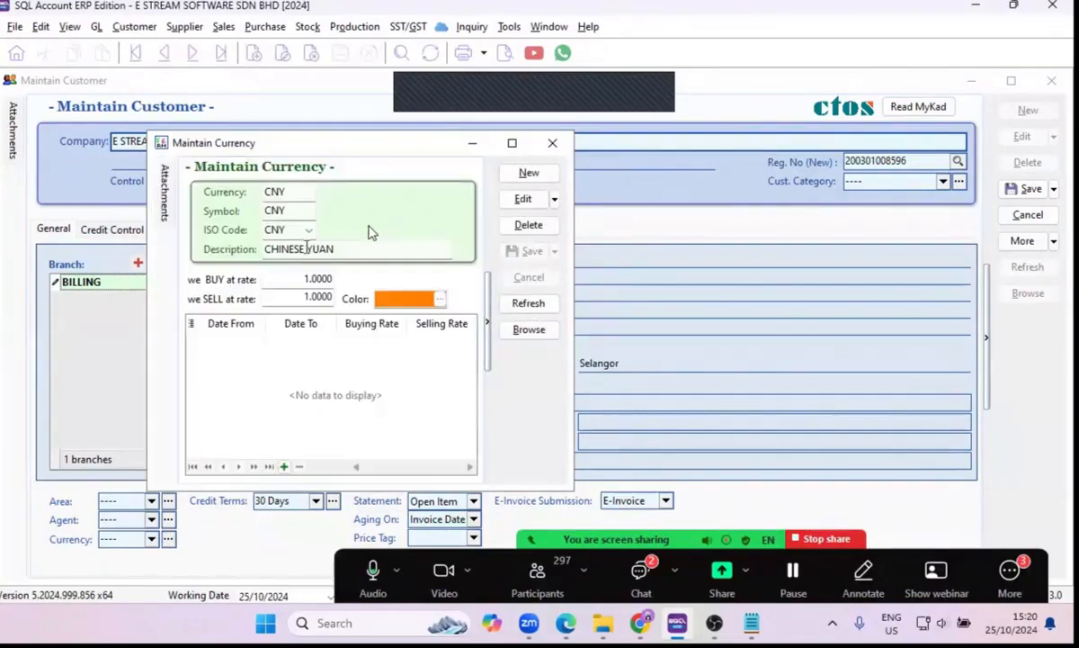
click(524, 200)
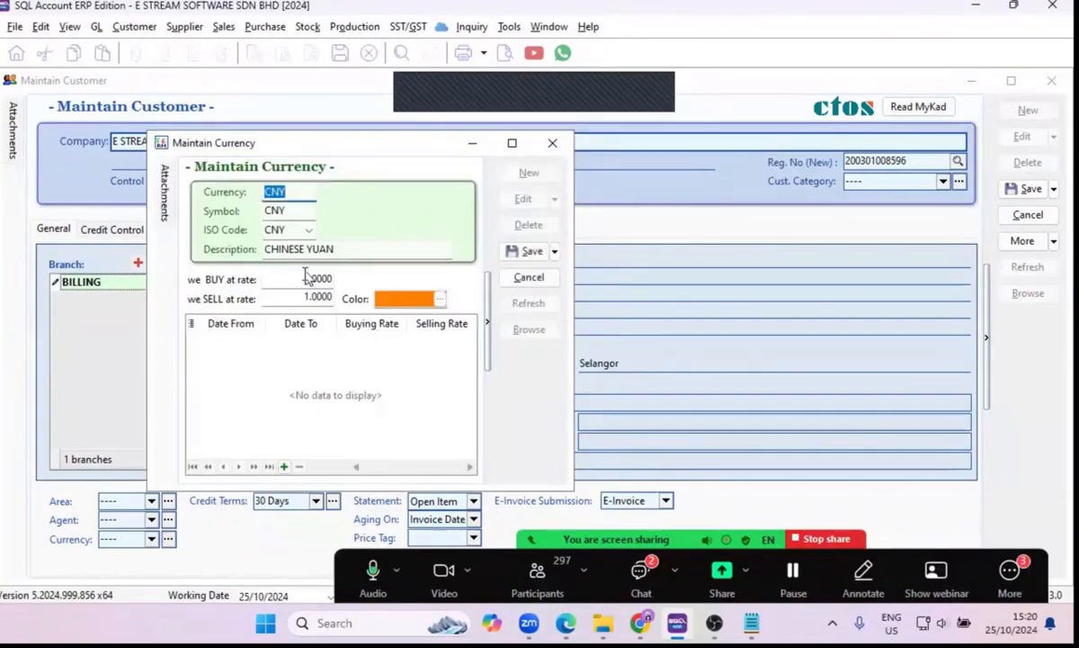
drag(301, 279, 209, 292)
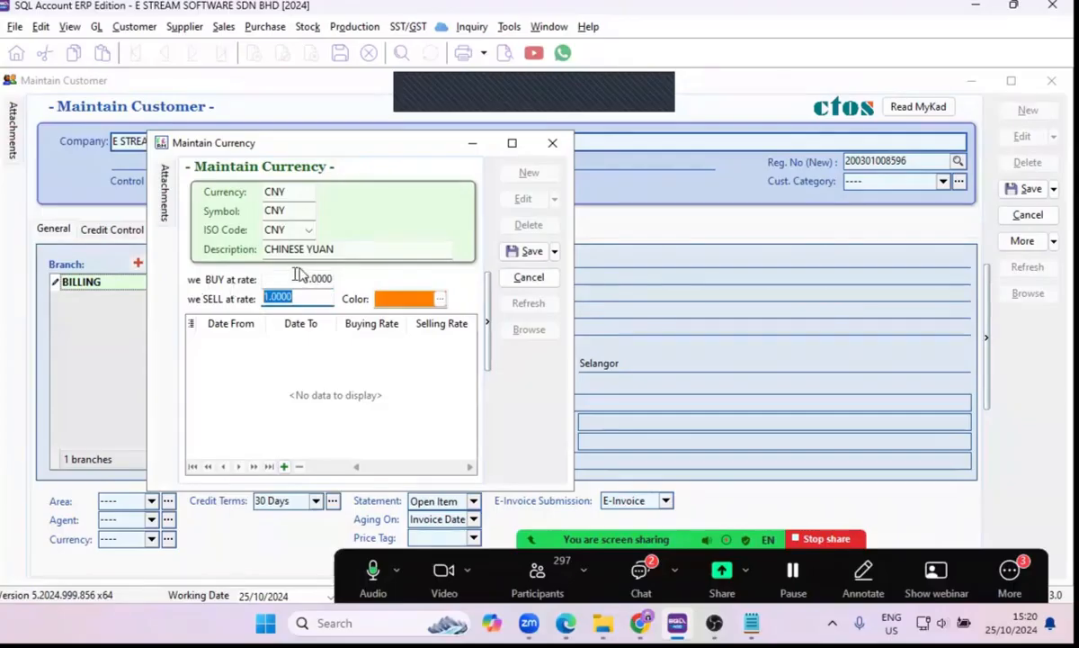
drag(302, 277, 189, 275)
text(00)
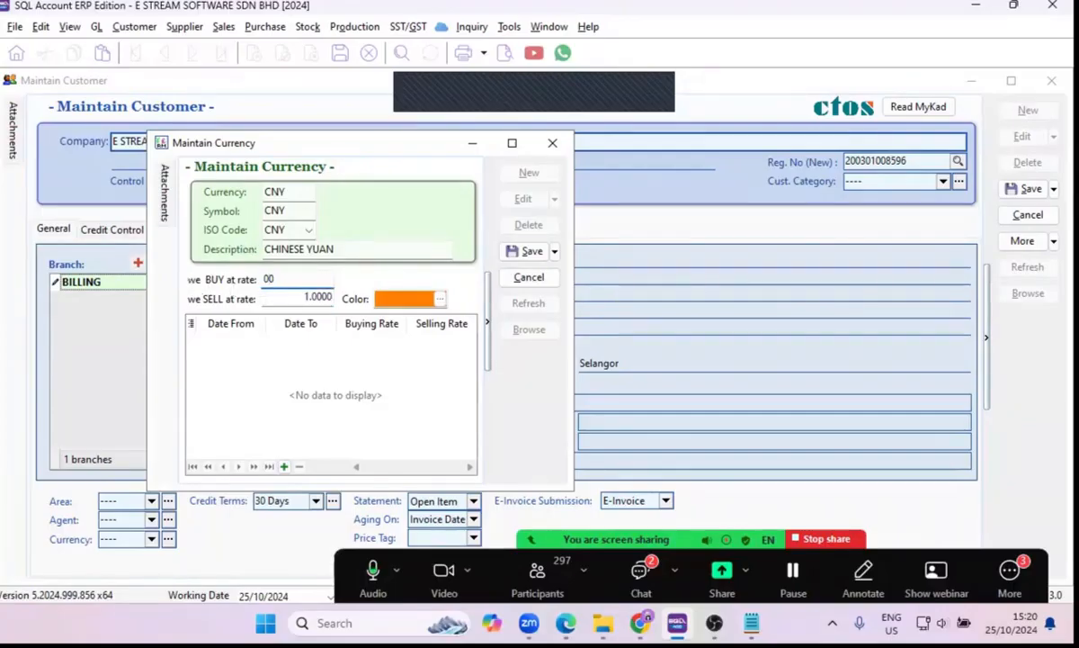
text(6)
key(Tab)
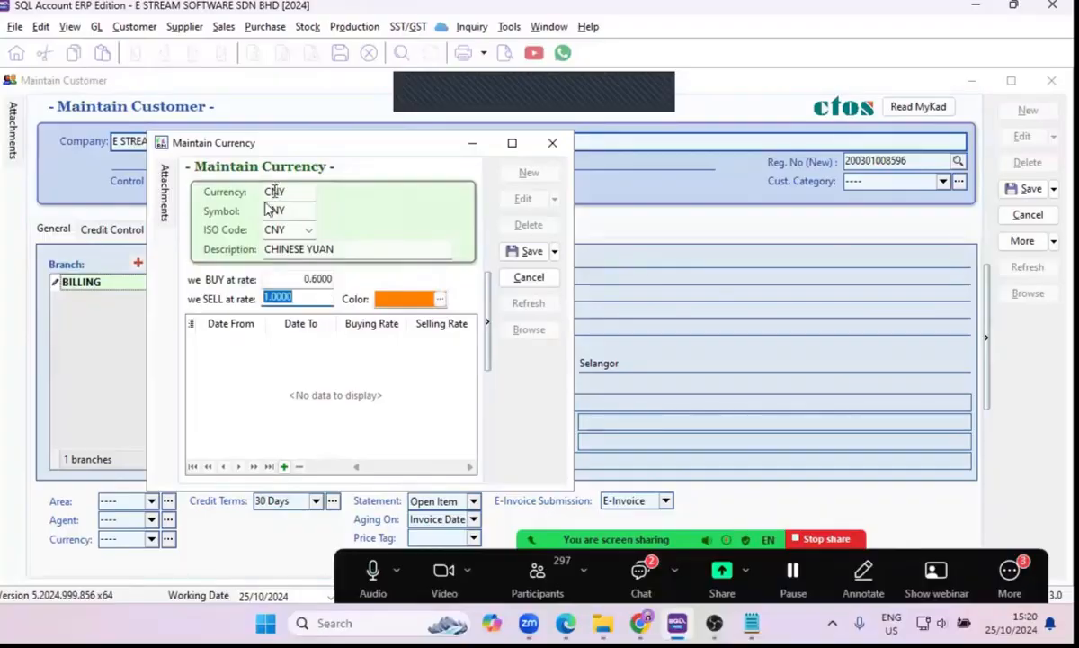
text(0)
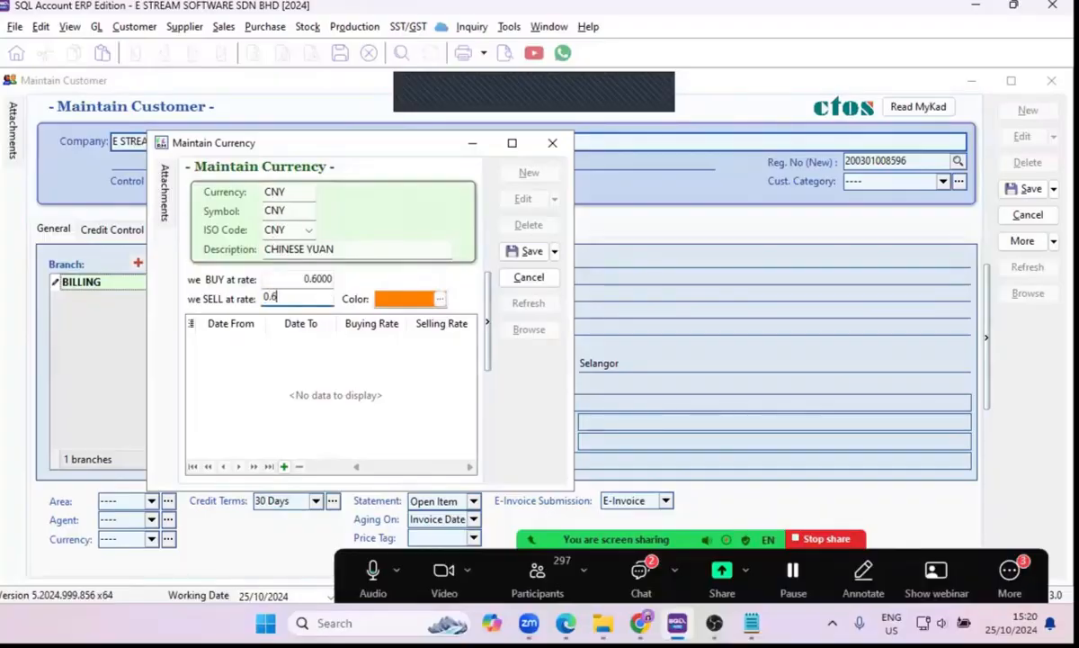
text(.6)
key(Tab)
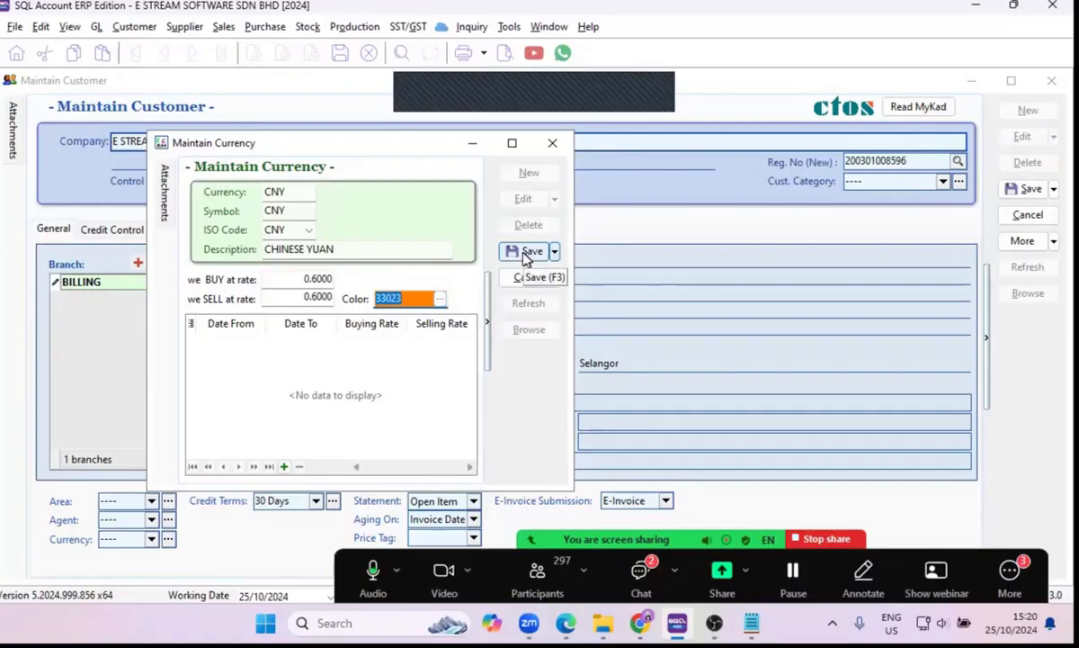
click(527, 254)
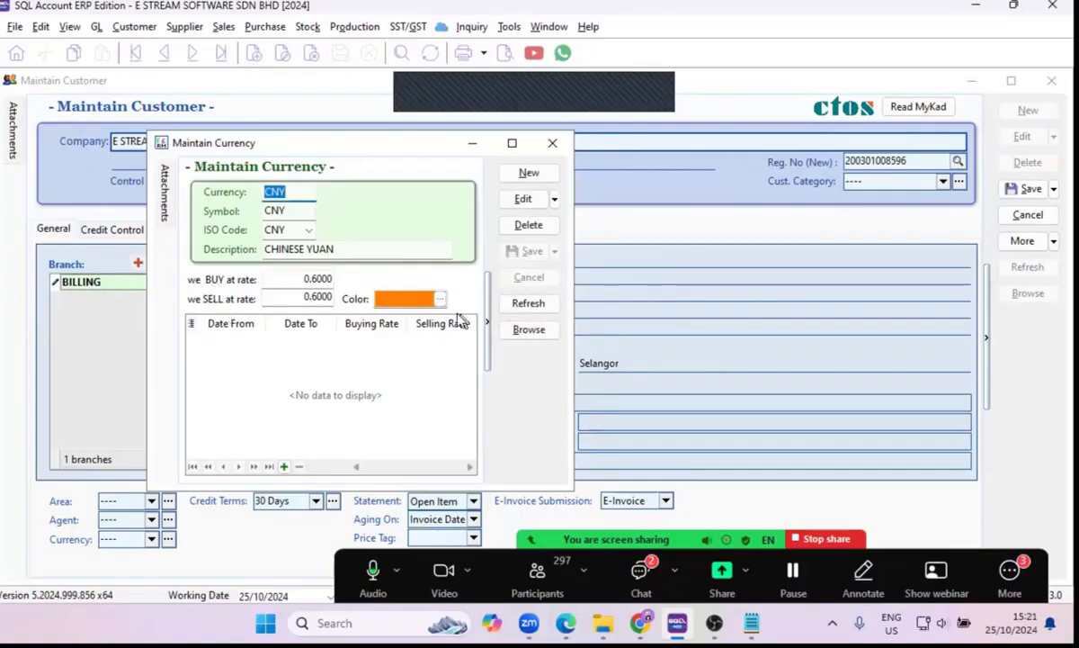
Add a dated rate line to CNY for 25/10/2024 with buying and selling rates of 0.6000, and save the currency.
click(524, 199)
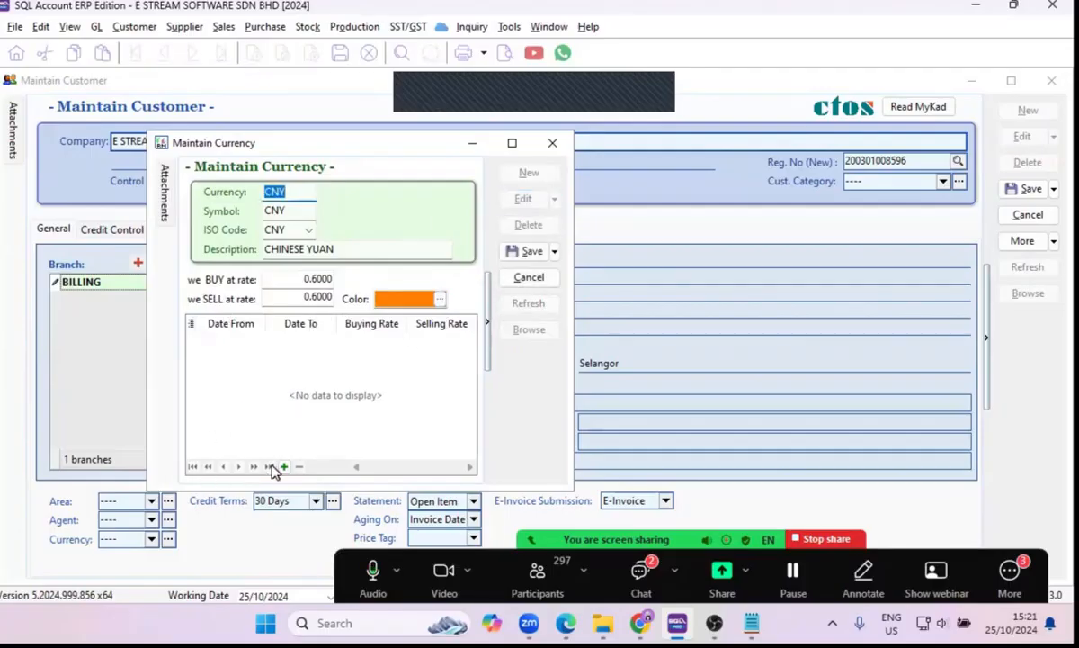
click(284, 466)
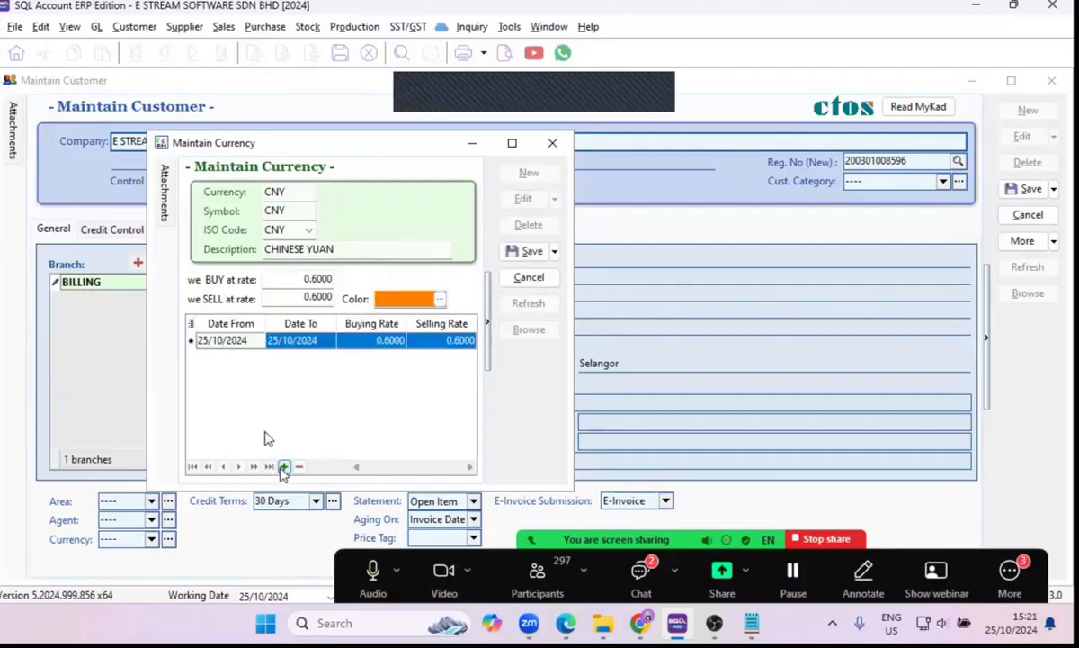
click(210, 347)
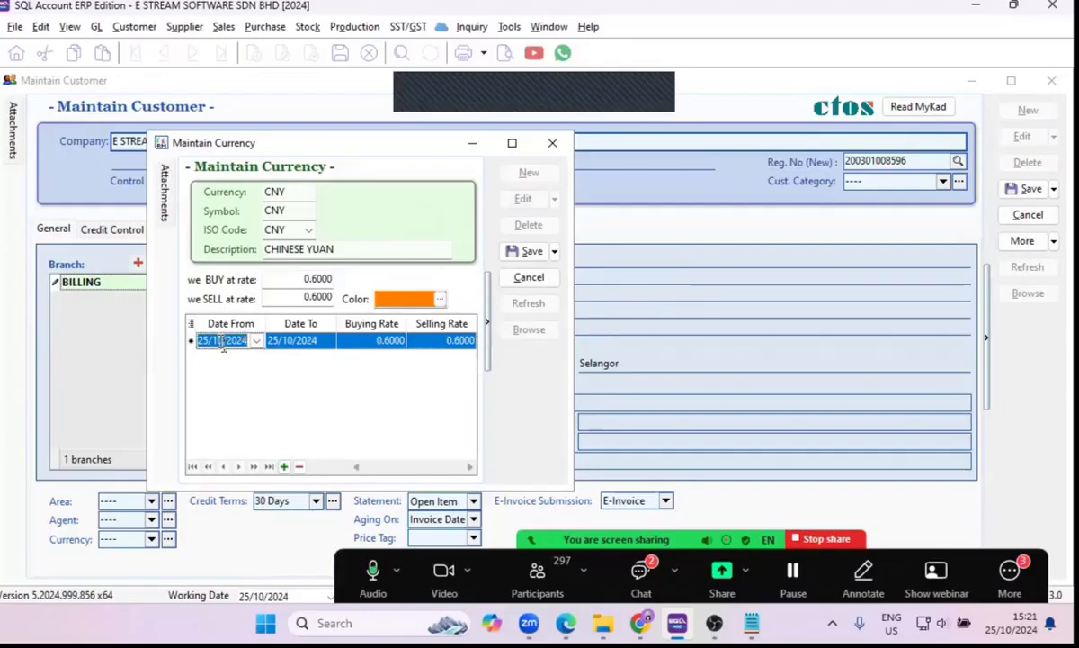
click(369, 343)
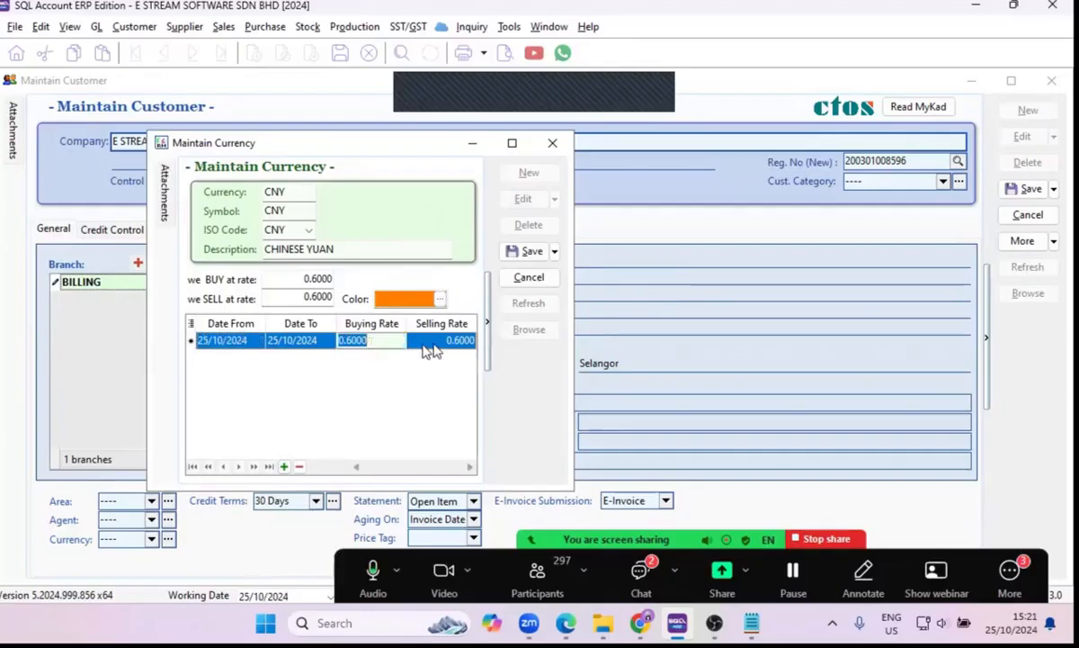
click(432, 349)
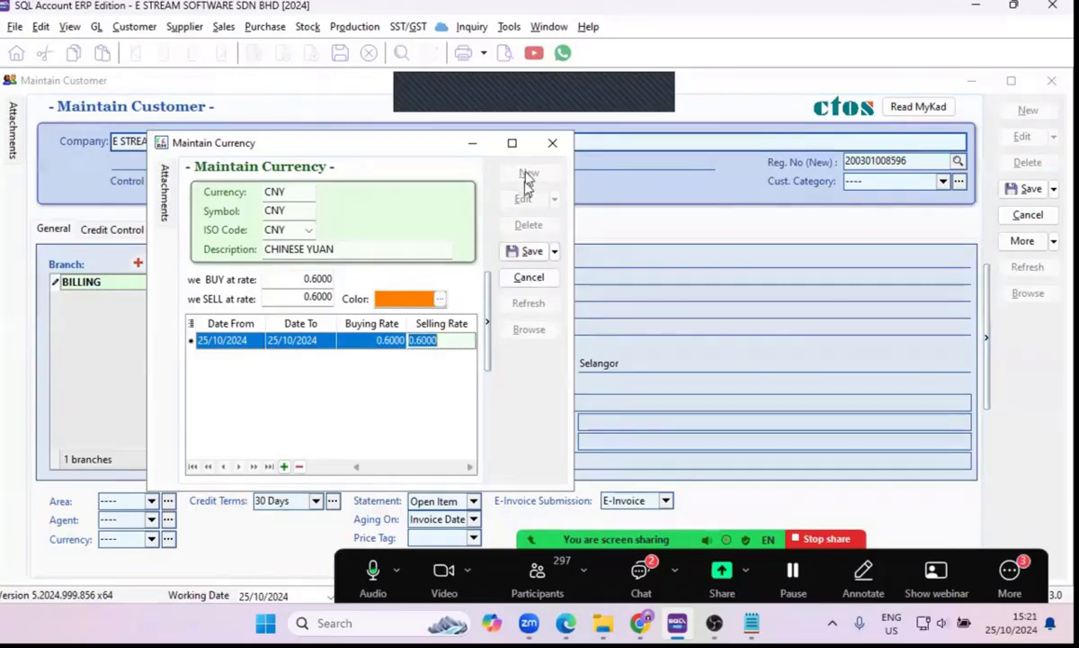
click(531, 252)
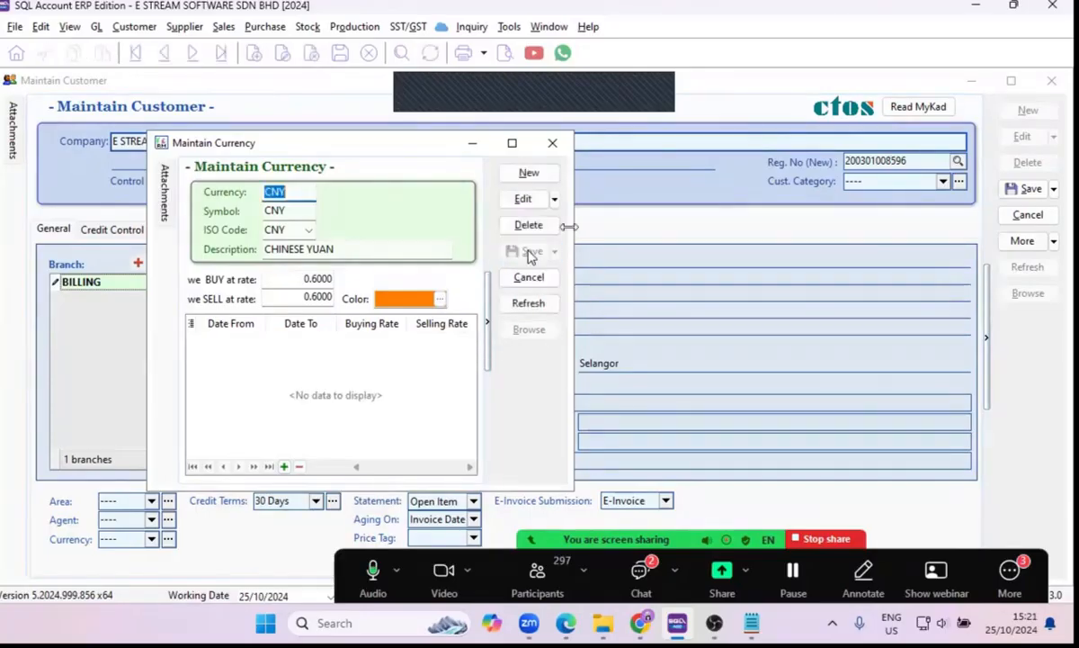
Close the currency maintenance, then save the new customer record and close it.
click(552, 144)
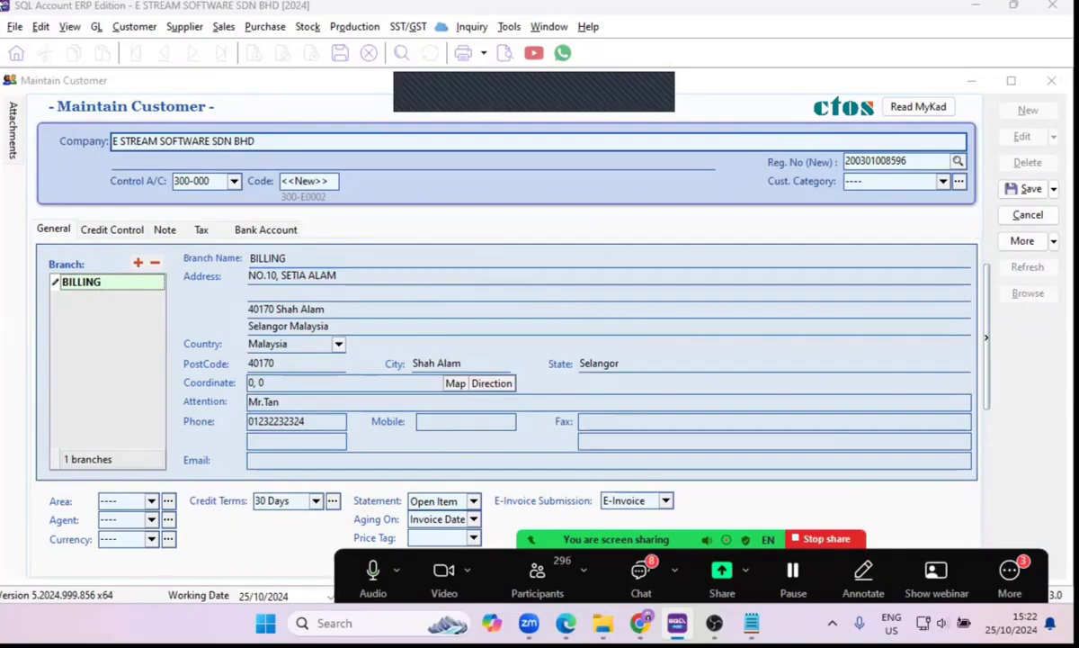
click(1024, 193)
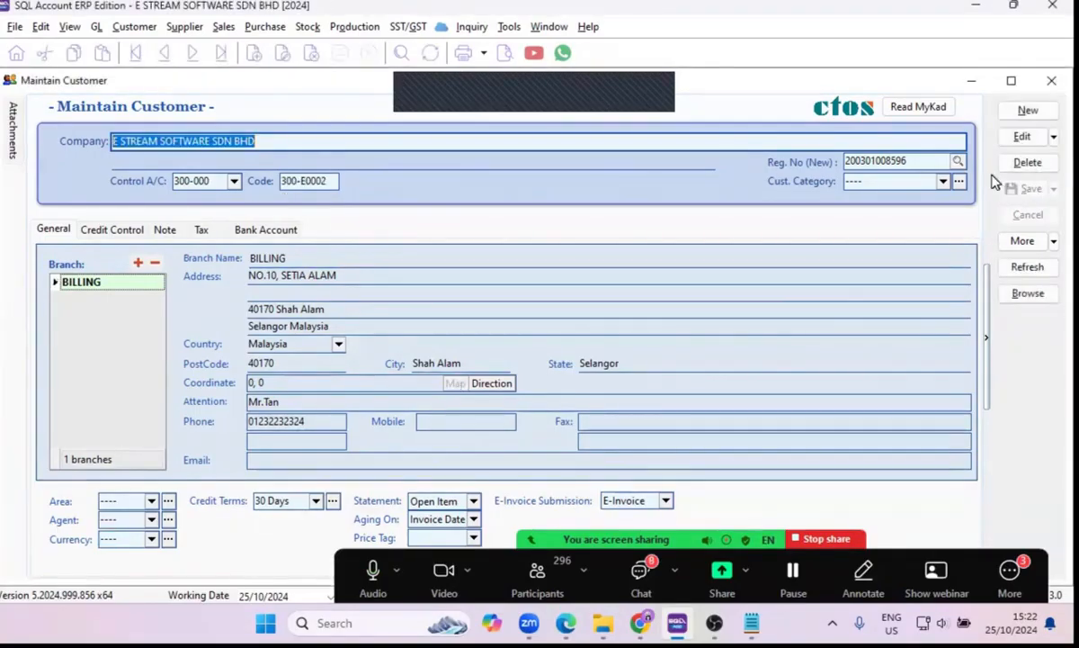
click(1052, 81)
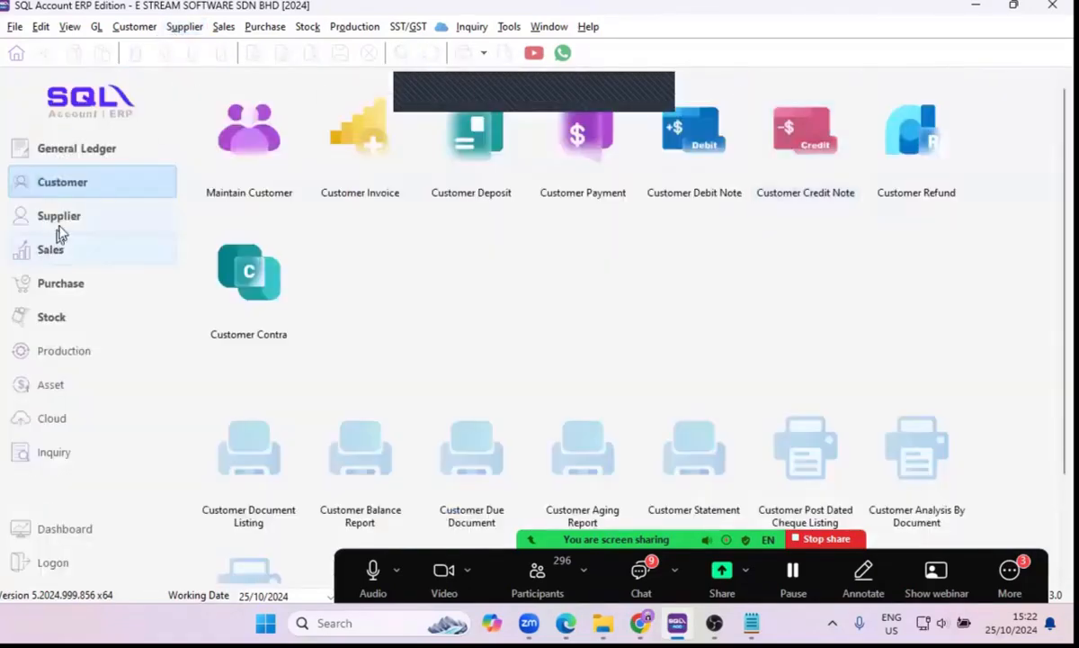
Open the supplier maintenance and start a new supplier record.
click(63, 222)
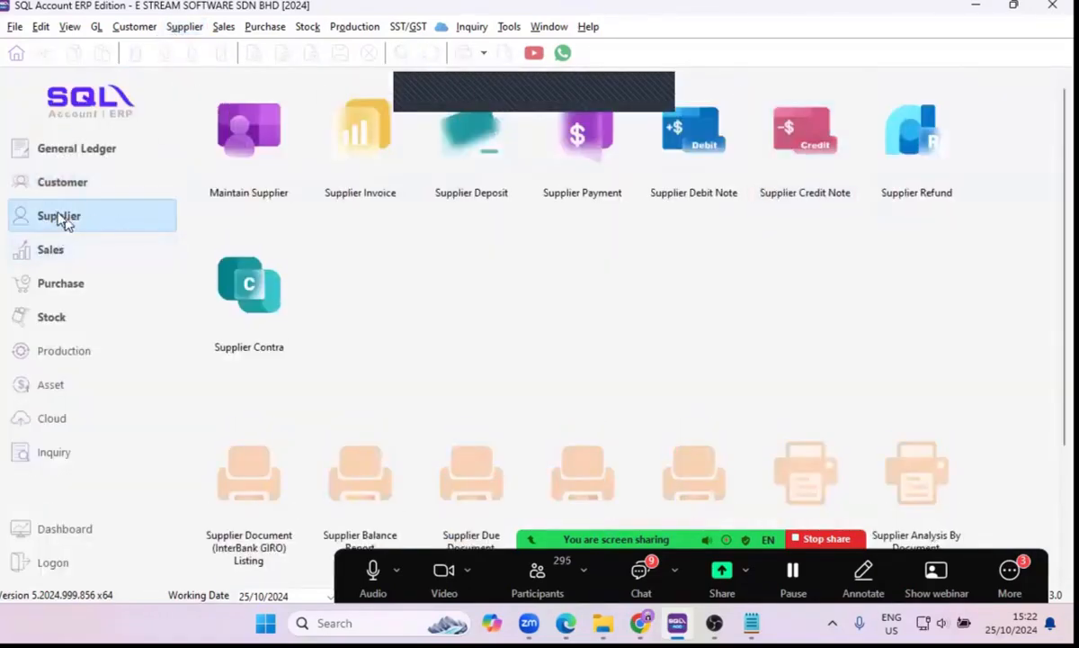
click(239, 133)
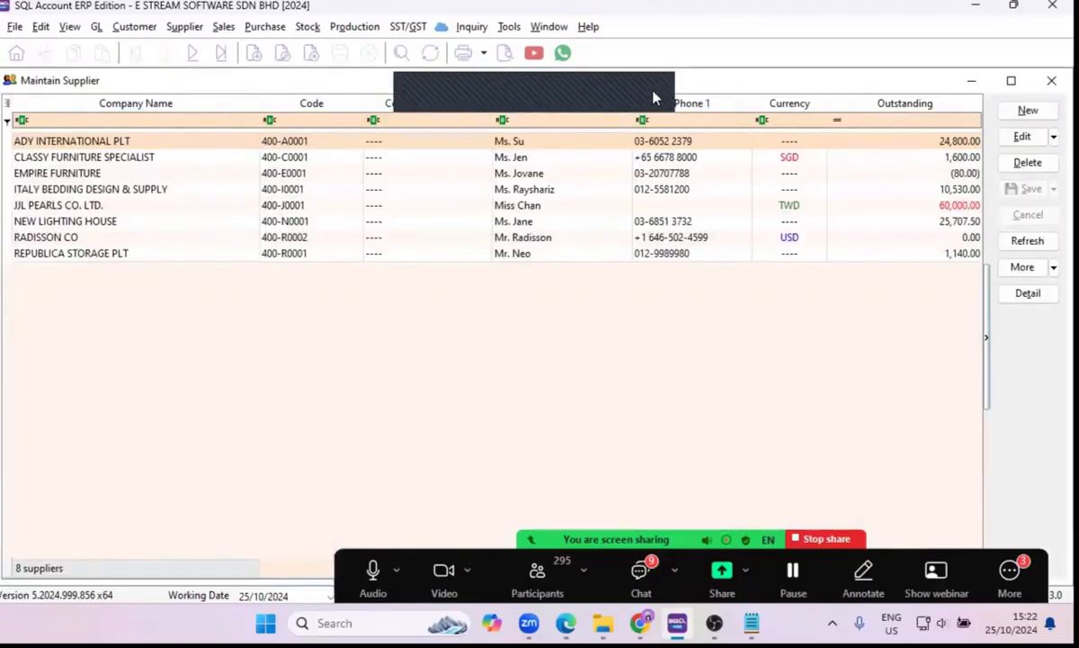
click(1018, 111)
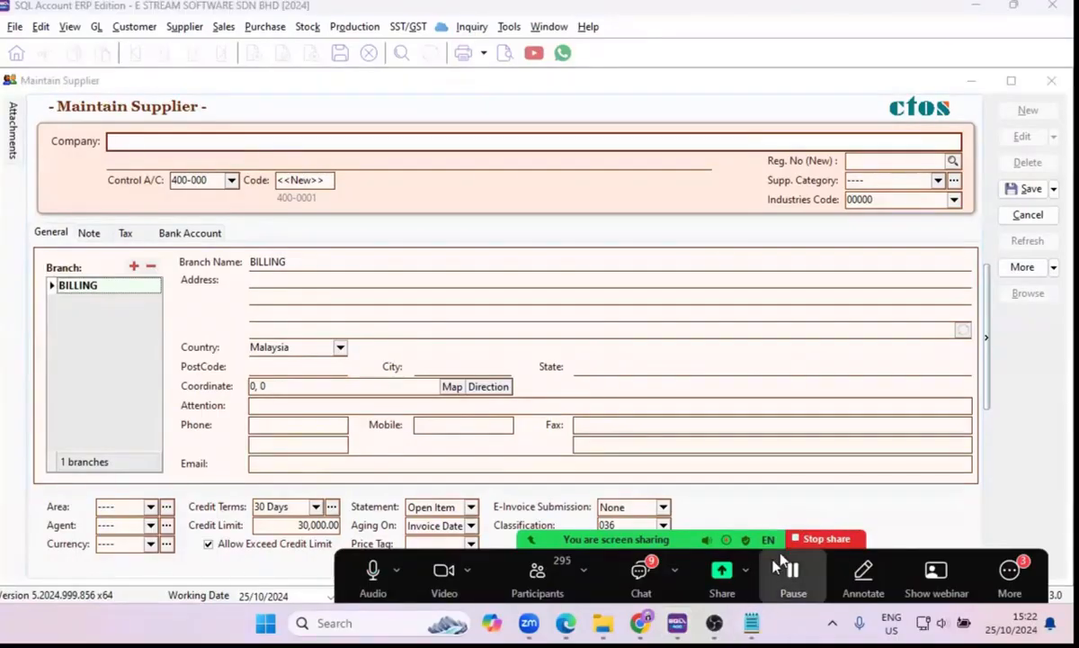
Copy JENDELA SPEKTRUM SDN.BHD. from the Notepad note into the new supplier's company name.
mouse_move(752, 623)
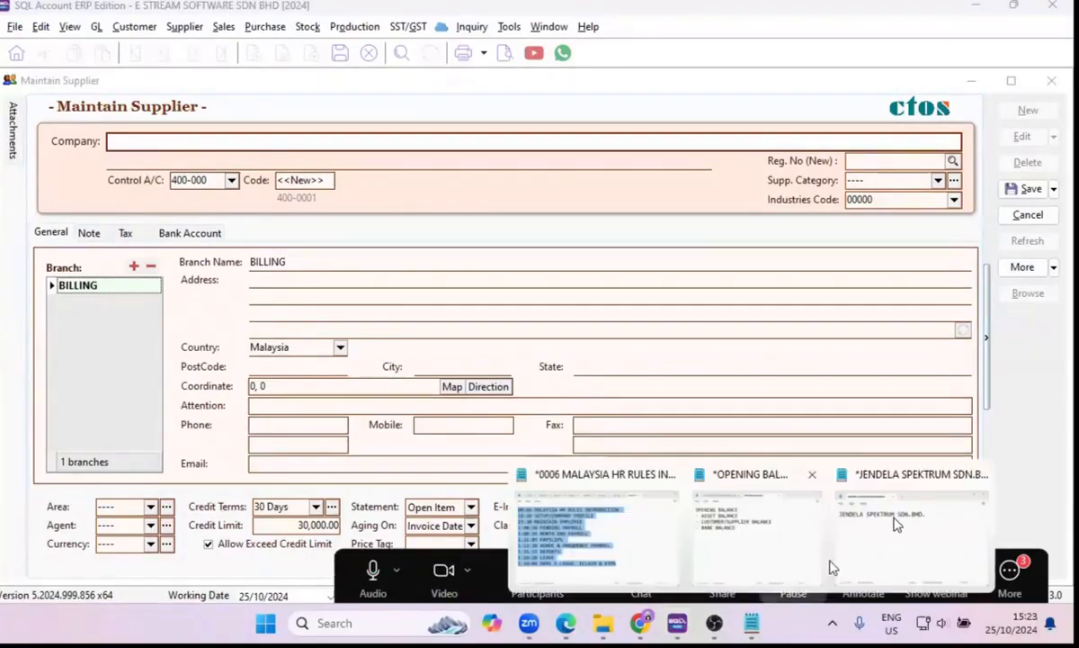
click(895, 524)
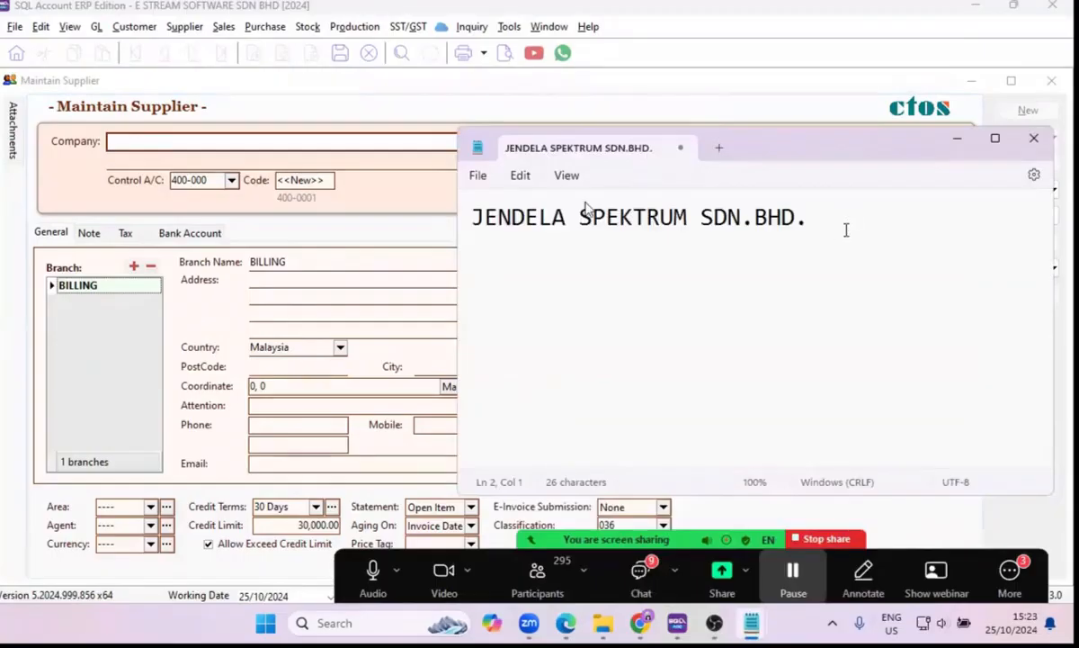
drag(847, 229, 409, 207)
key(ctrl+c)
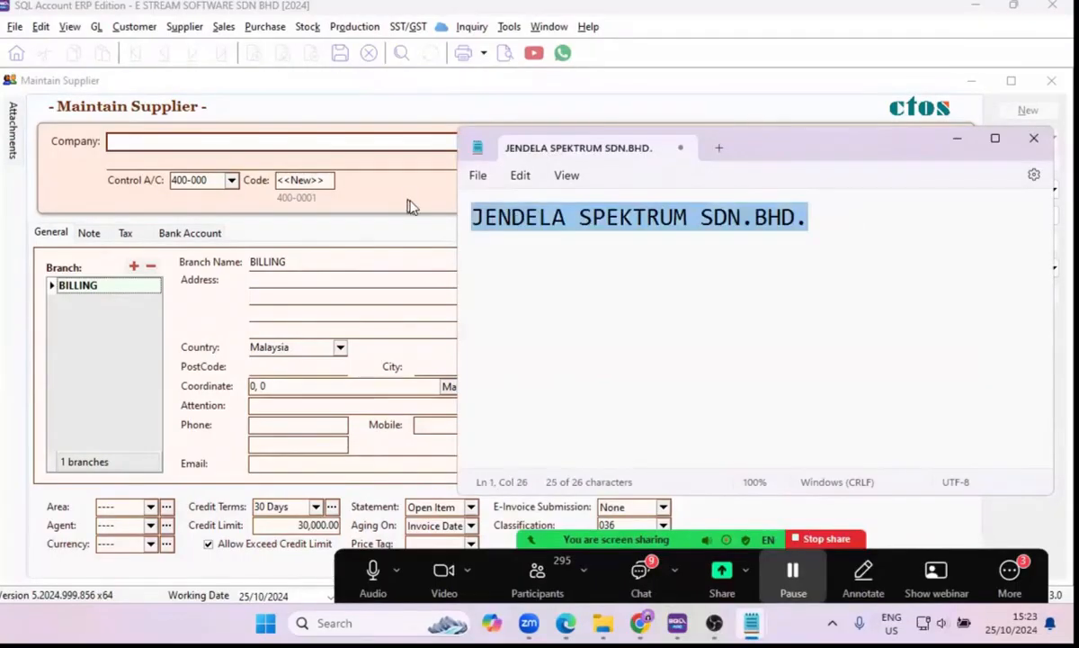
click(334, 144)
key(ctrl+v)
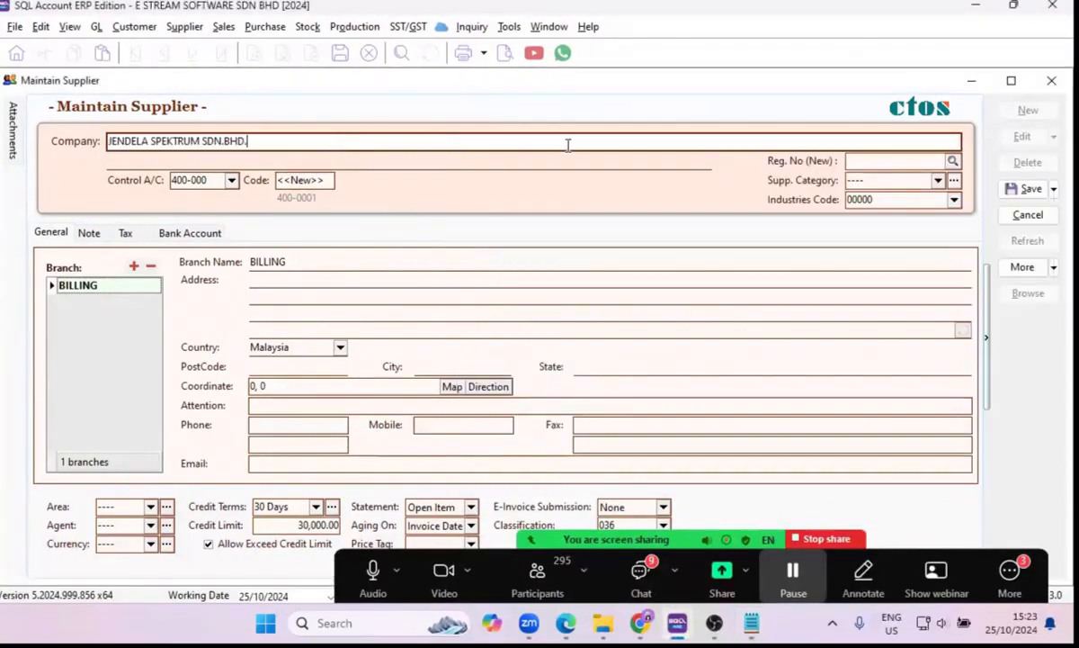
click(953, 162)
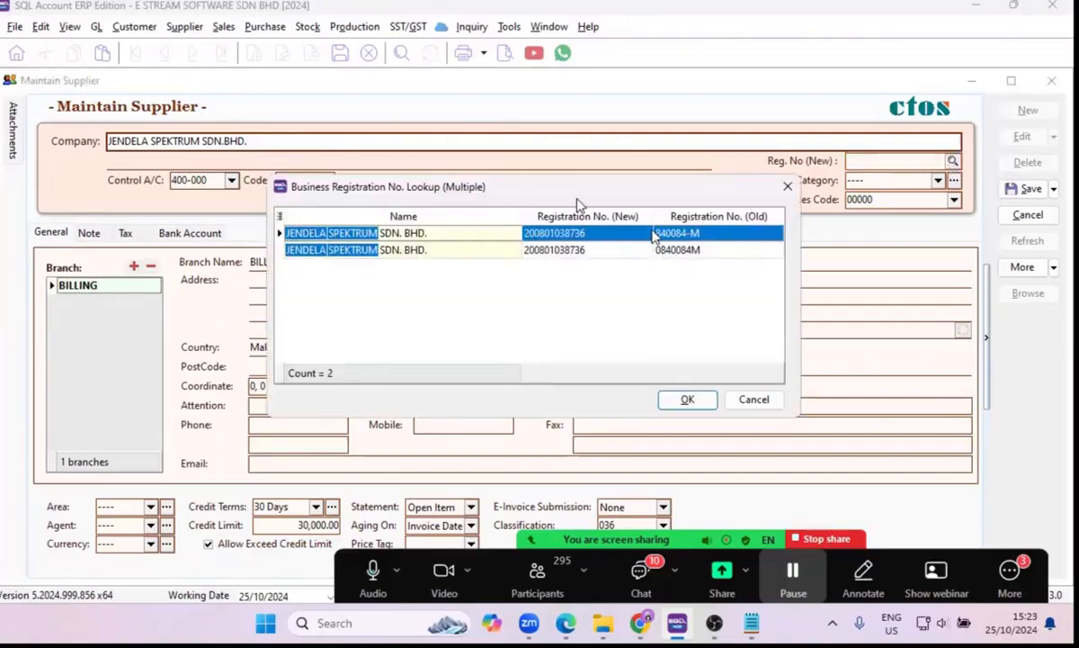
click(787, 186)
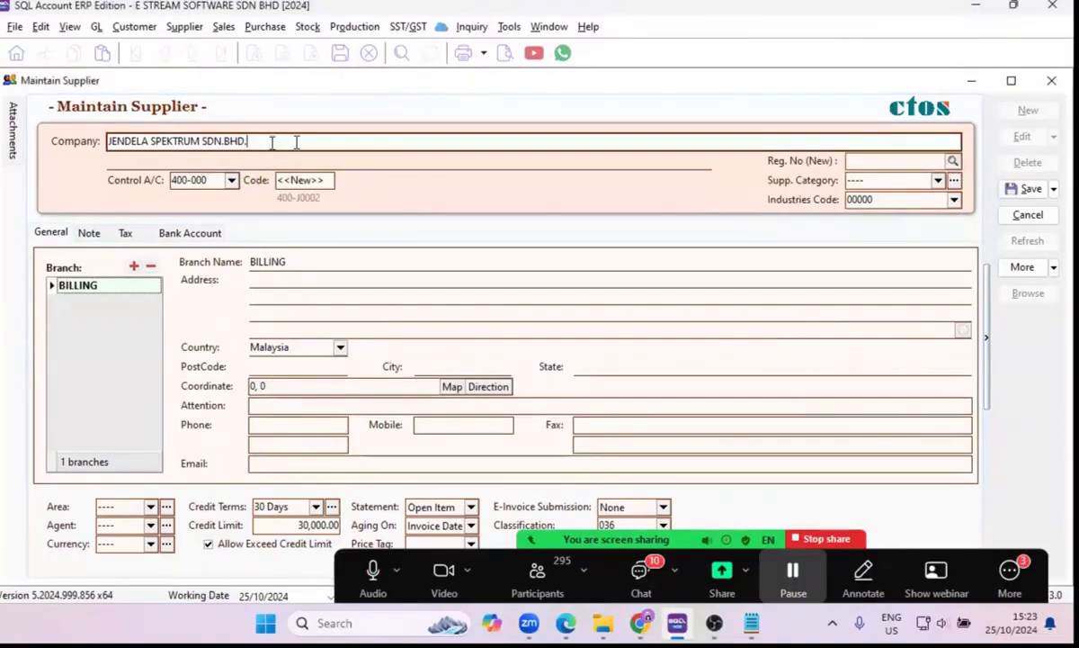
click(952, 161)
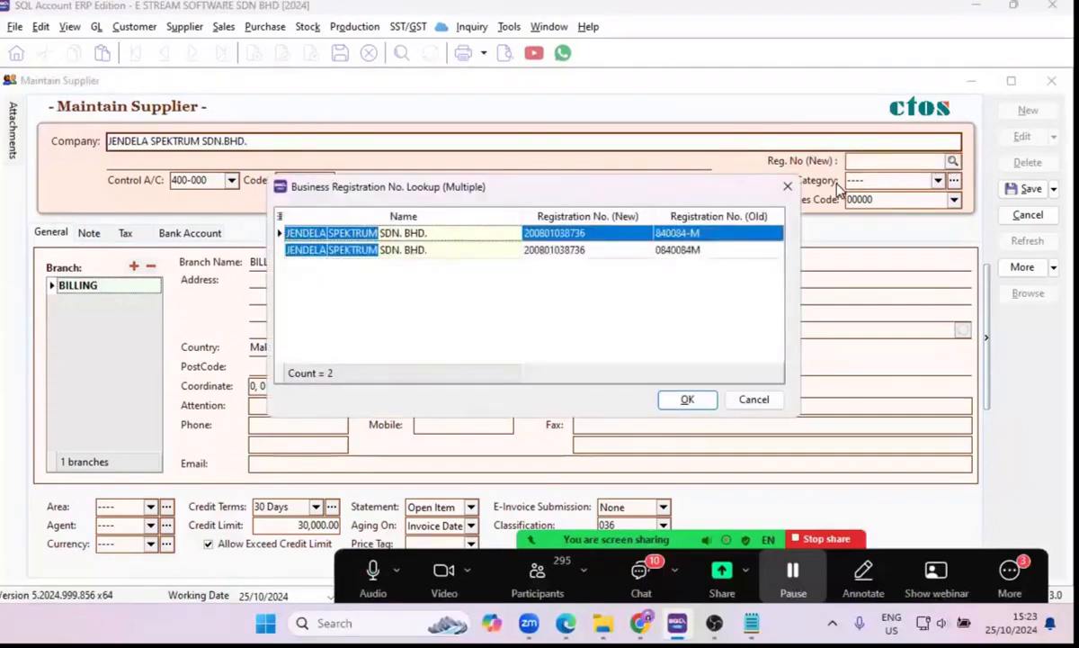
click(788, 187)
With the supplier's tax details shown, look up its business registration number and accept the first match to fill in the registration and tax numbers.
click(89, 234)
click(135, 239)
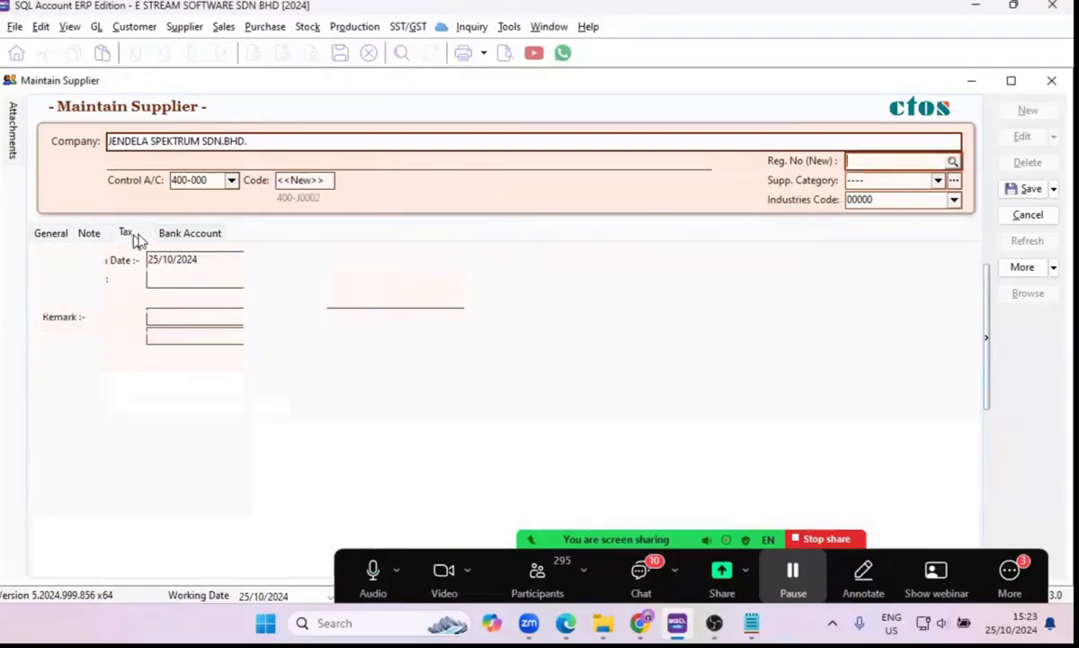
click(951, 160)
drag(766, 185, 772, 183)
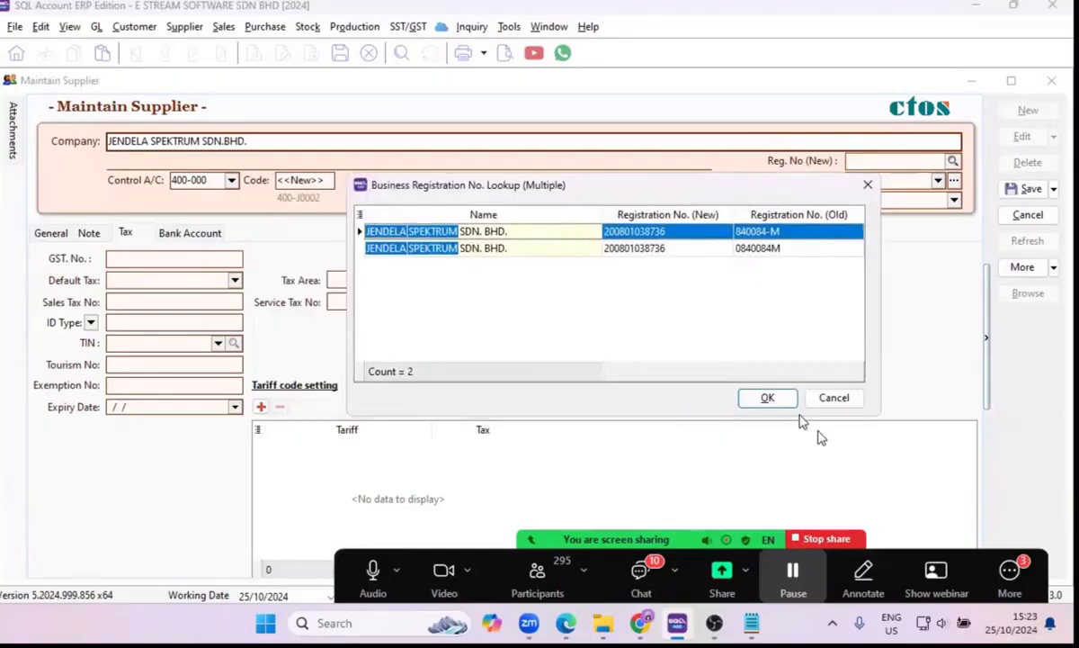
click(766, 398)
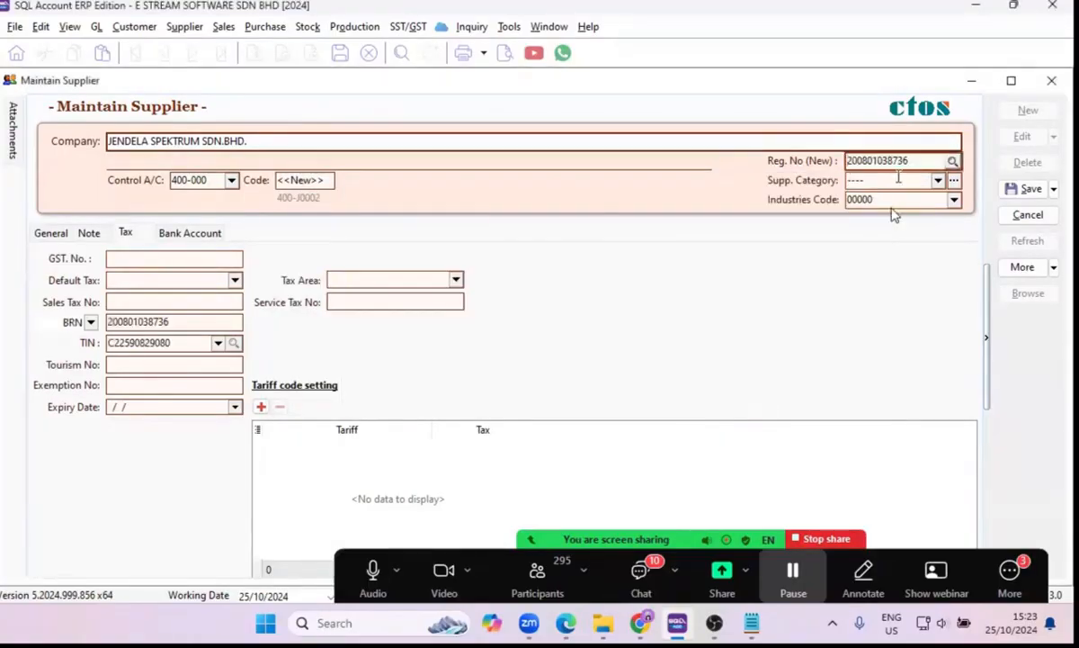
double_click(890, 160)
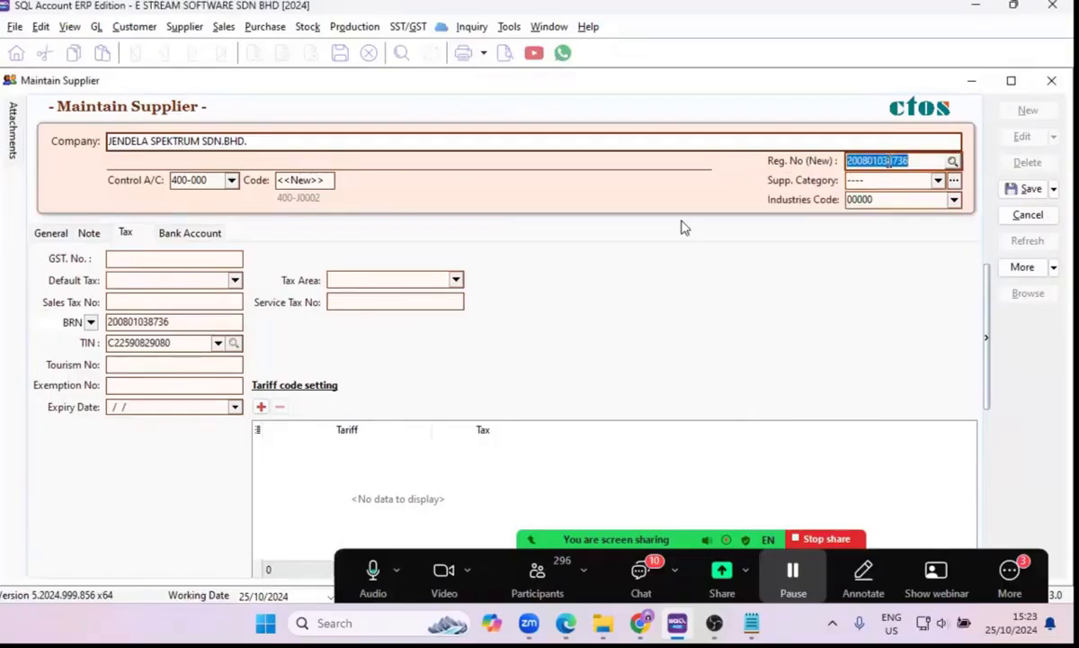
Set the new supplier's industries code to 06201 from the list of industry codes.
click(144, 321)
key(Tab)
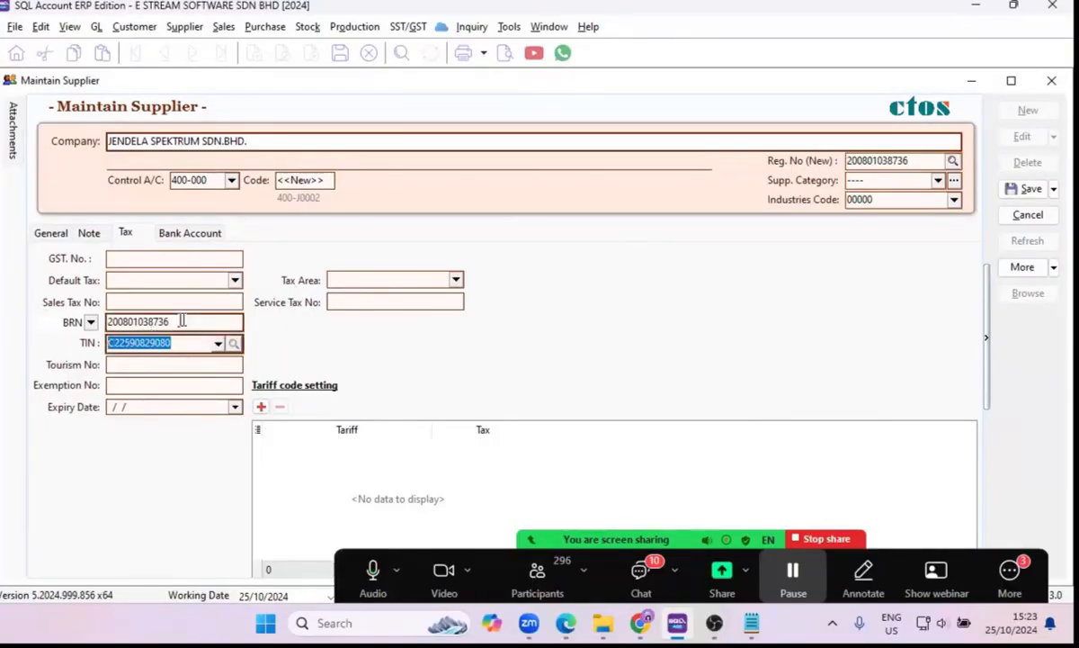
key(shift+Tab)
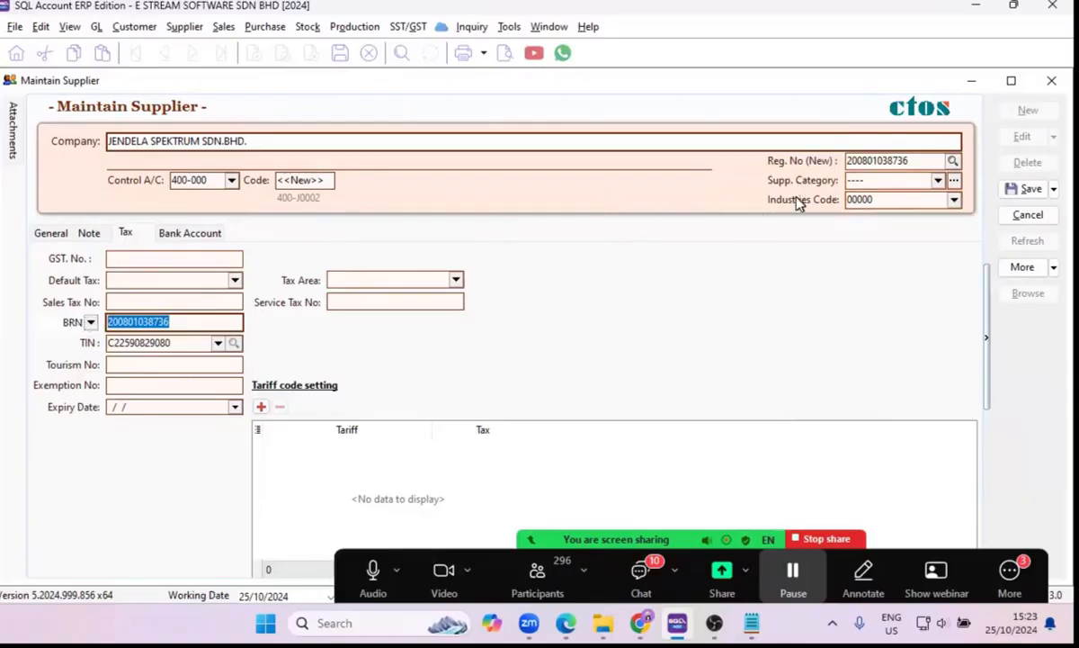
click(956, 202)
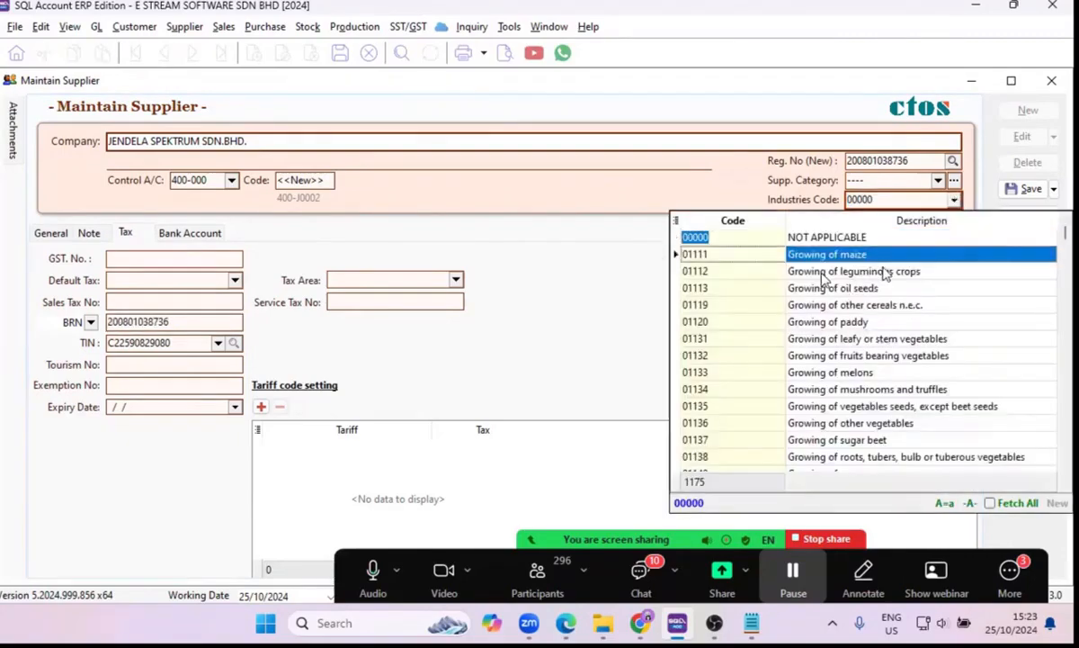
scroll(816, 327, down, 1)
scroll(816, 326, down, 20)
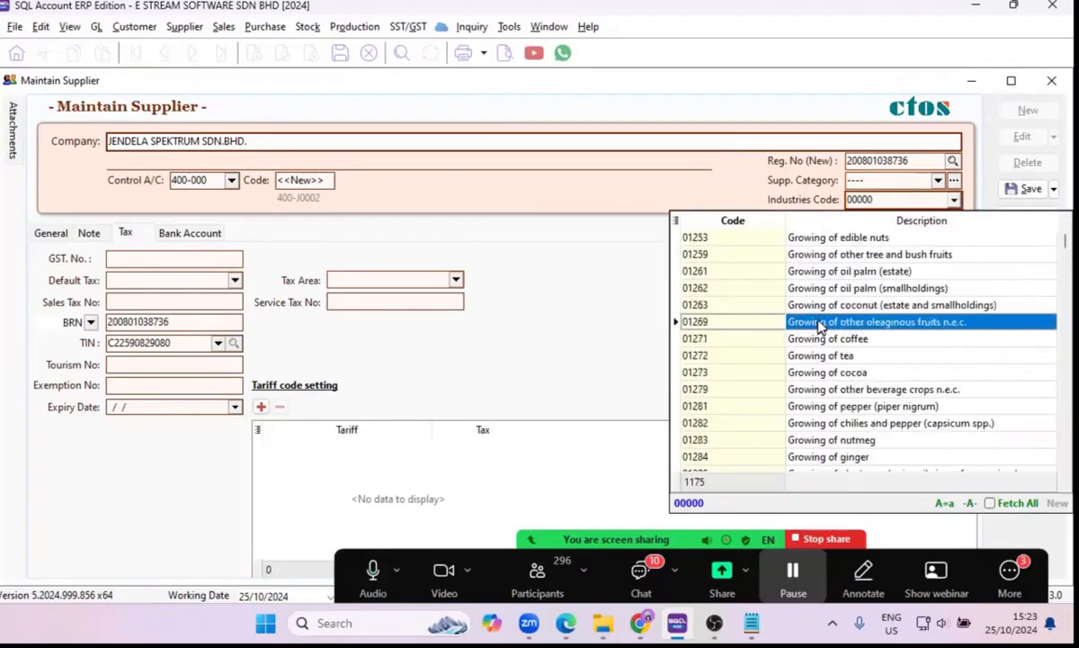
scroll(820, 327, down, 20)
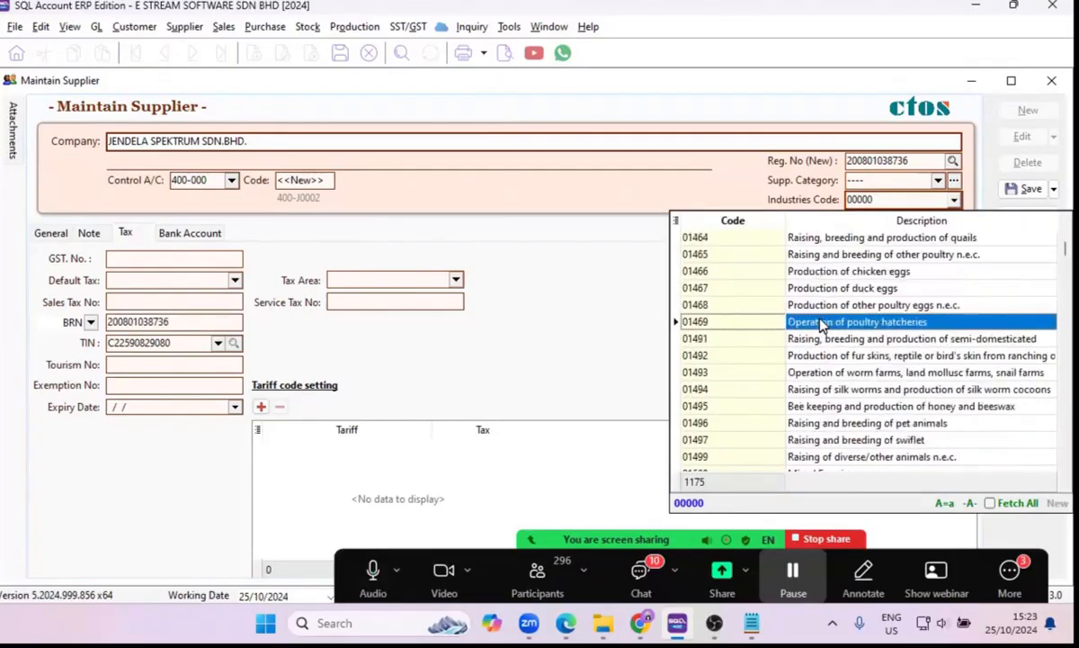
scroll(820, 328, down, 3)
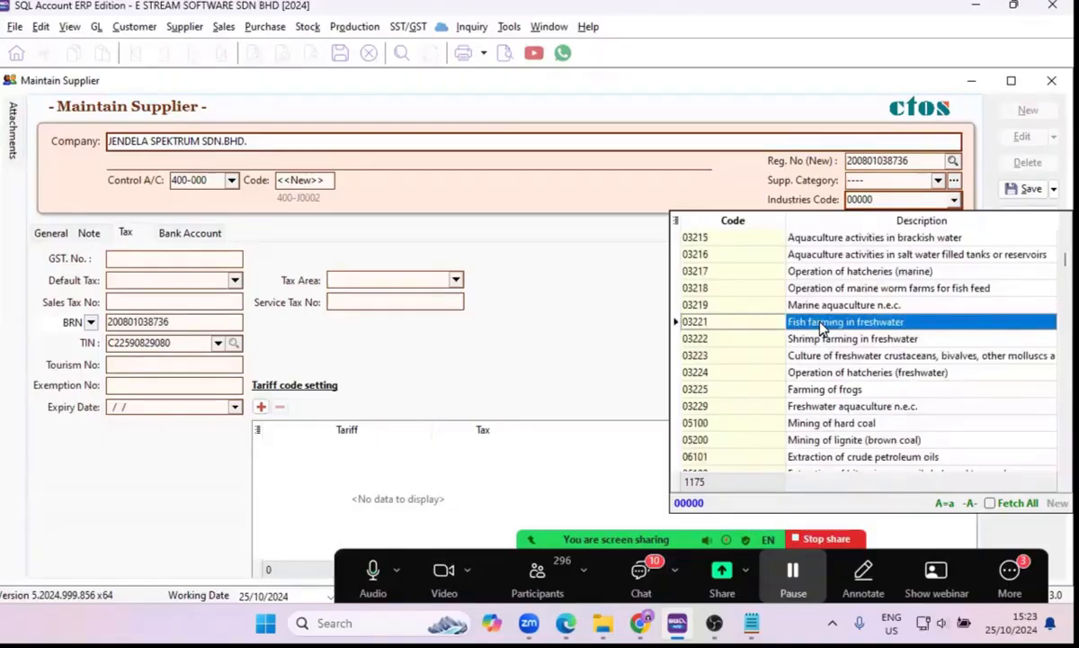
scroll(820, 328, down, 15)
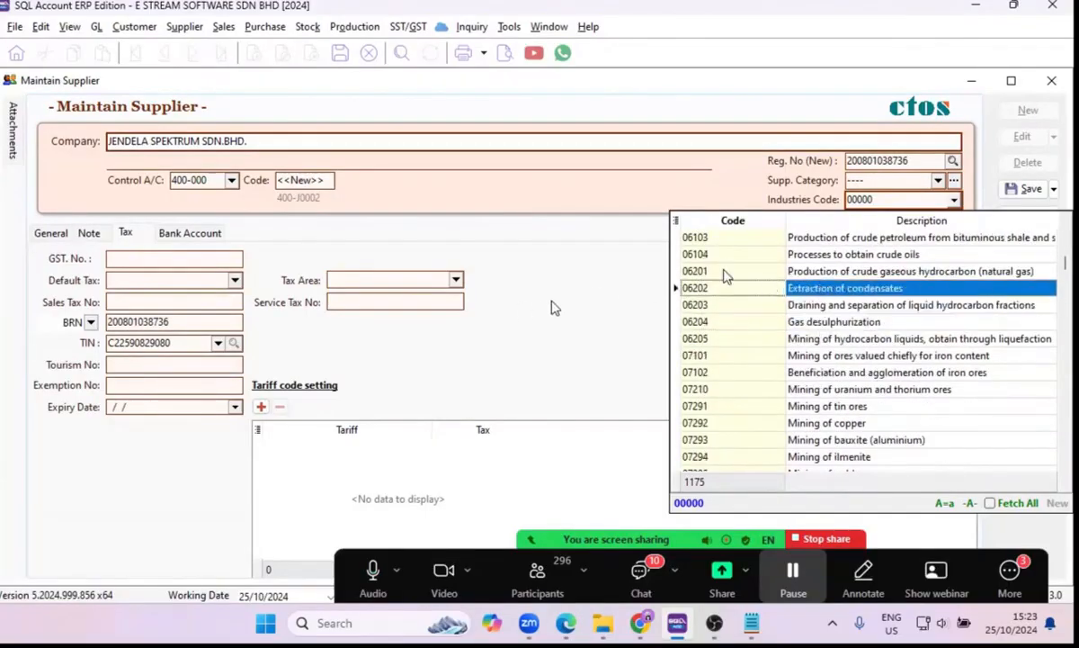
click(745, 274)
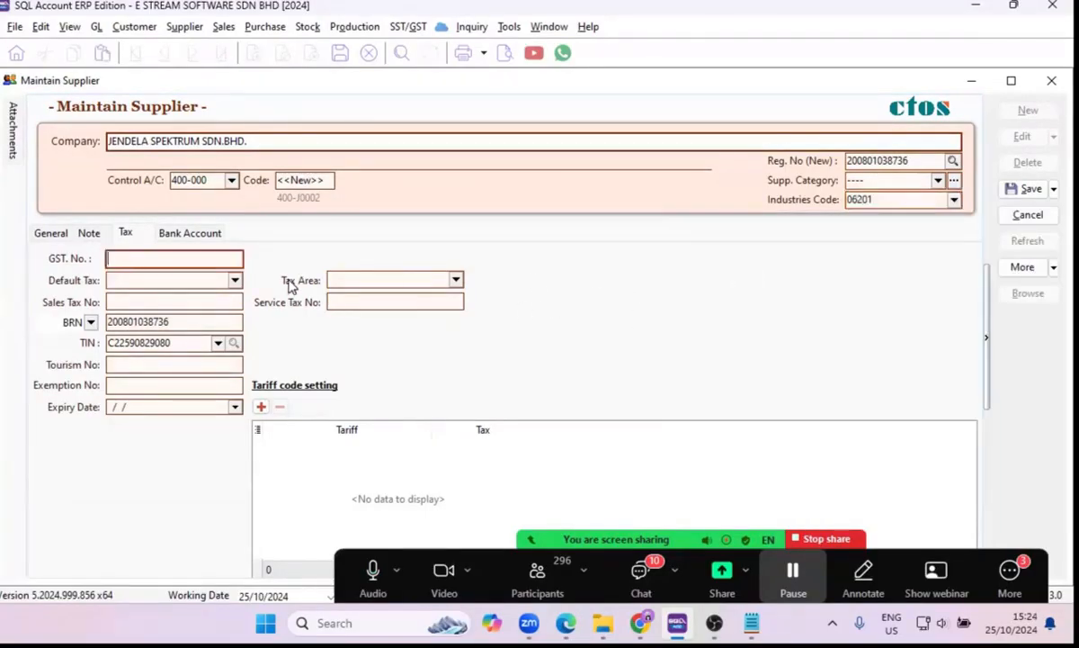
Review the supplier's general, note and tax details, and hide the floating meeting controls covering the form.
click(42, 233)
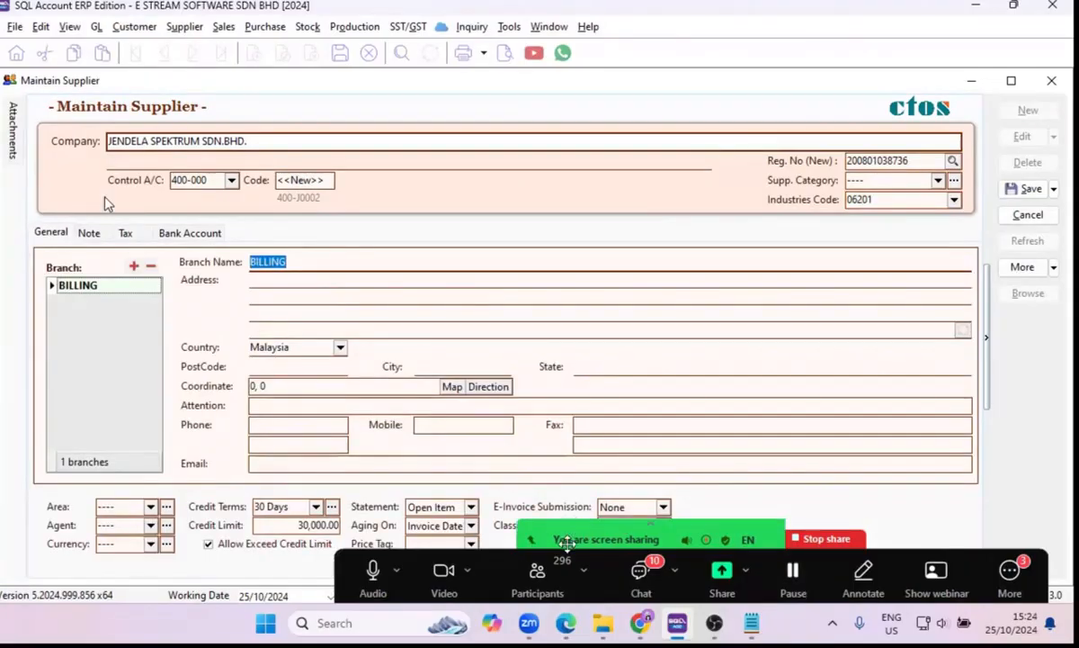
click(89, 232)
click(125, 232)
click(88, 232)
click(61, 236)
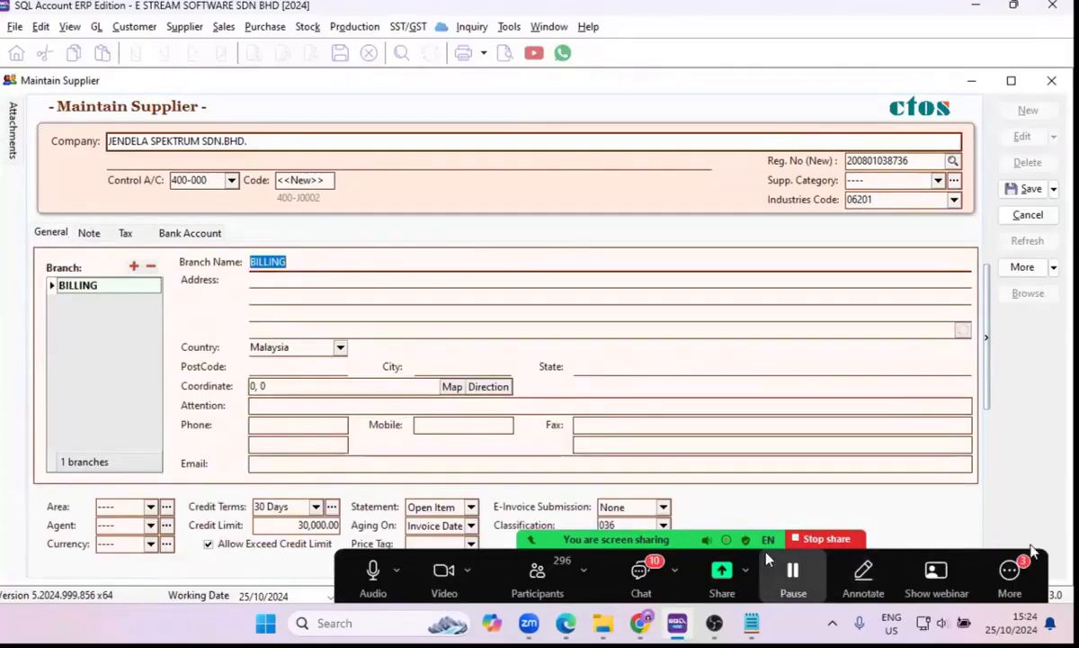
click(1009, 570)
click(895, 428)
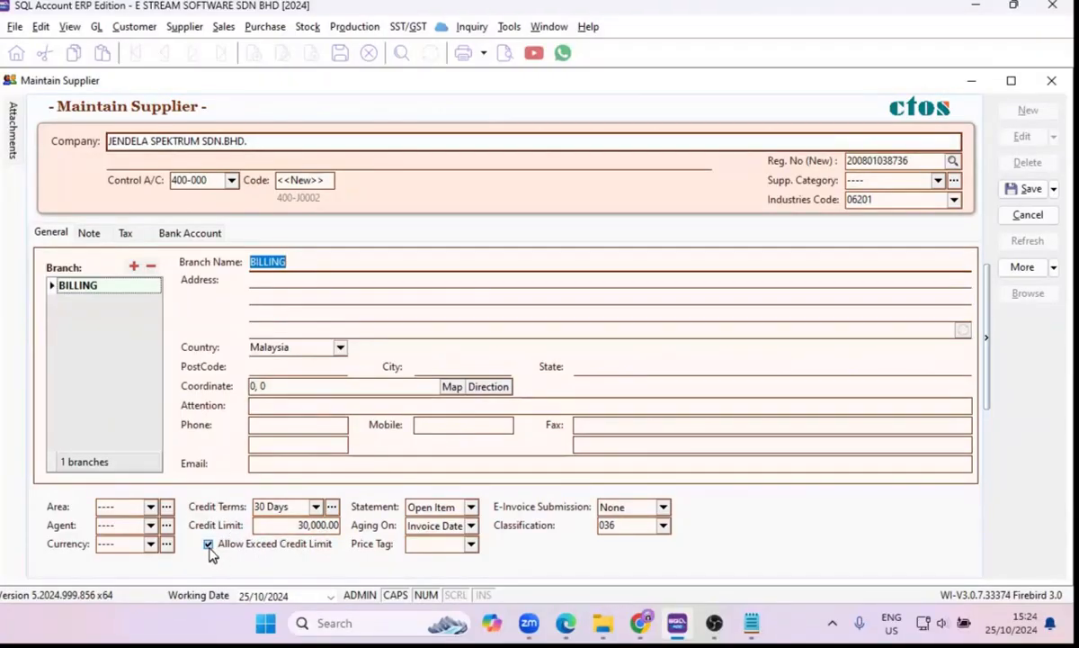
Switch the supplier's Allow Exceed Credit Limit option off and back on, and return to the general details.
click(208, 549)
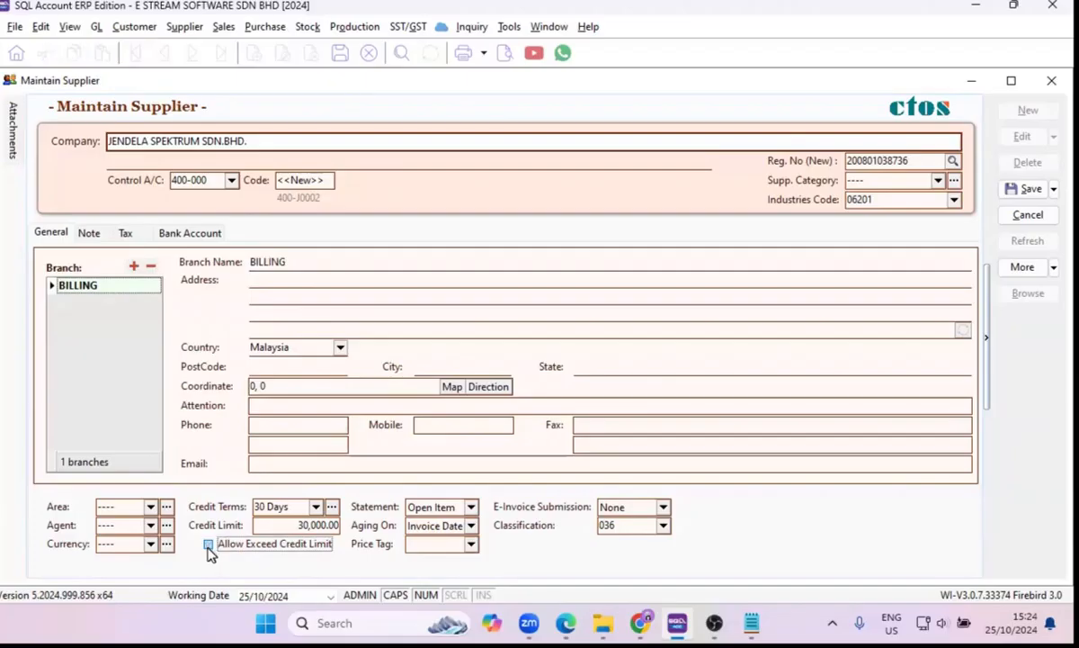
click(207, 546)
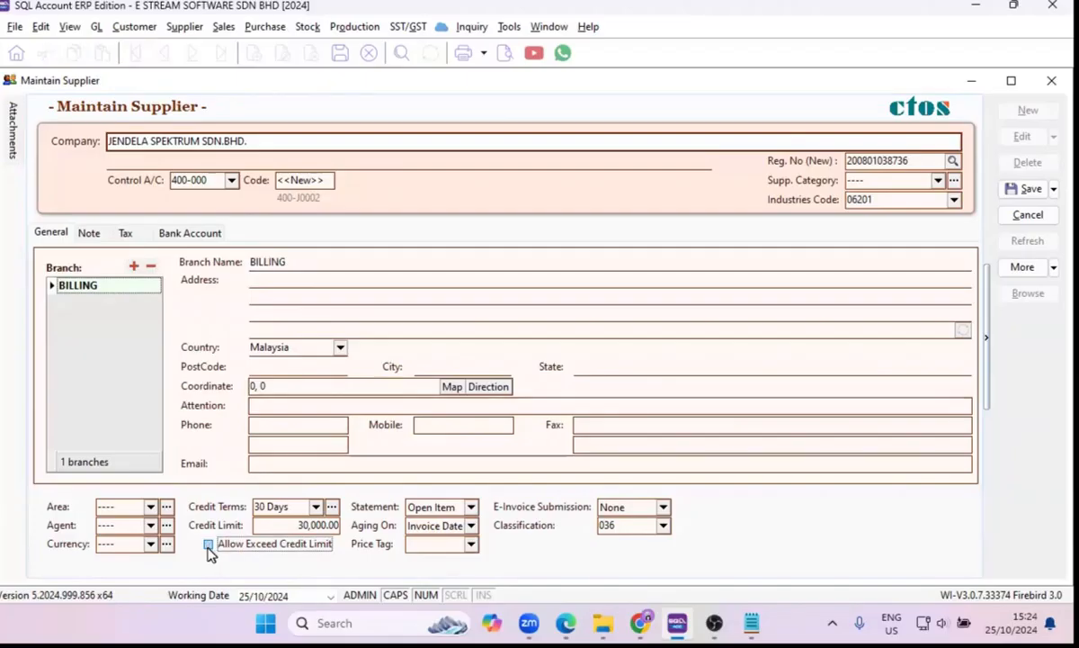
click(87, 234)
click(41, 238)
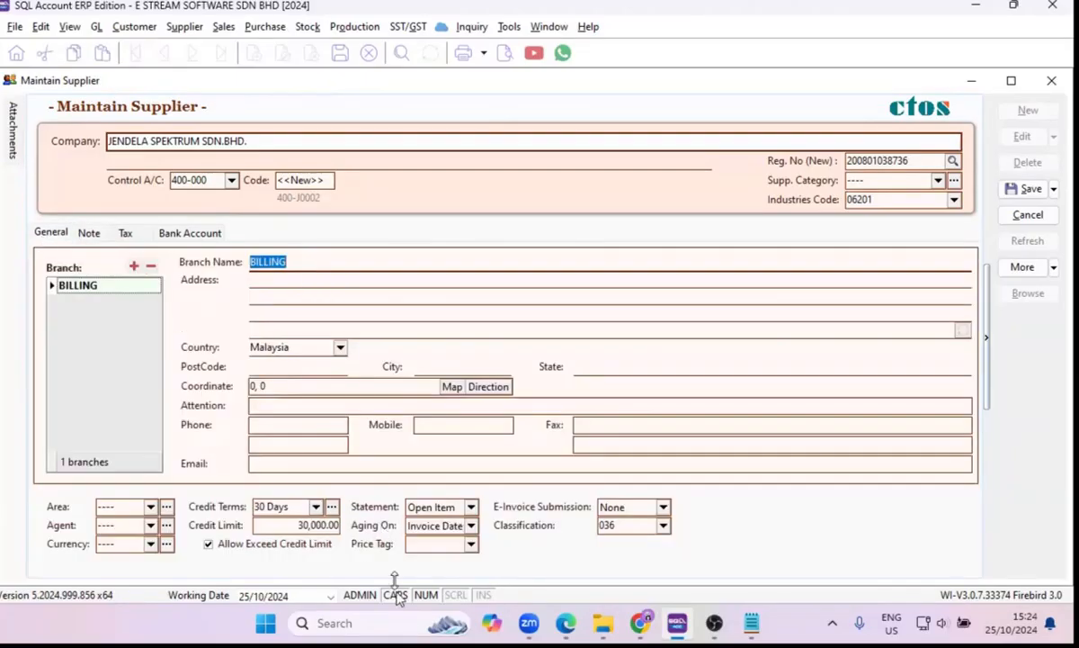
Review the supplier's note details and the tourism number, exemption number and expiry date fields in the tax details.
click(106, 234)
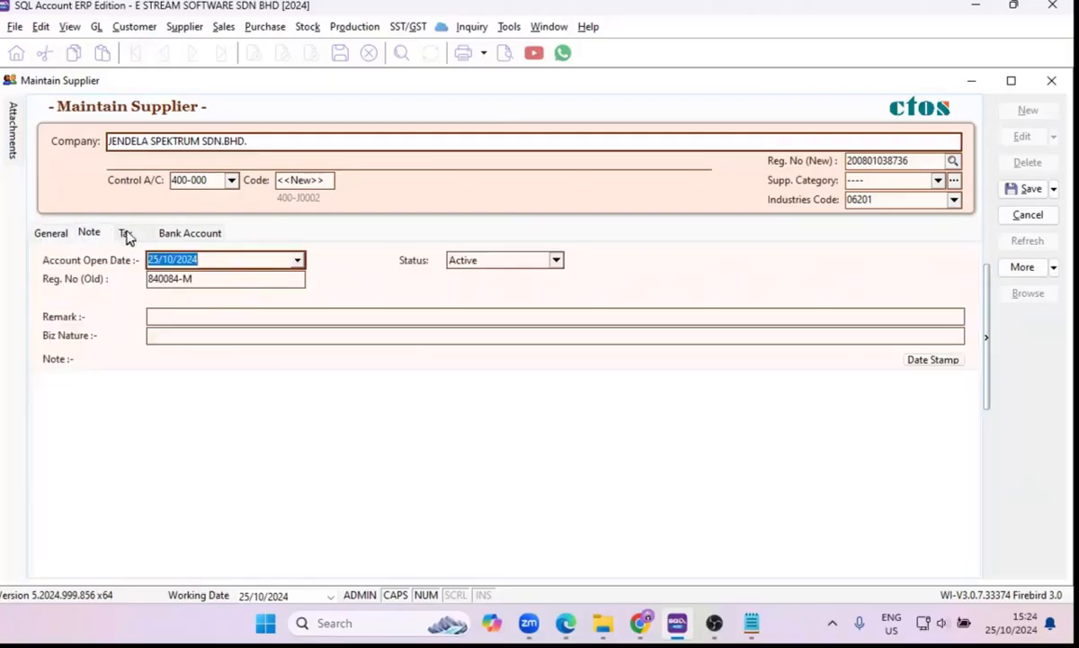
click(126, 233)
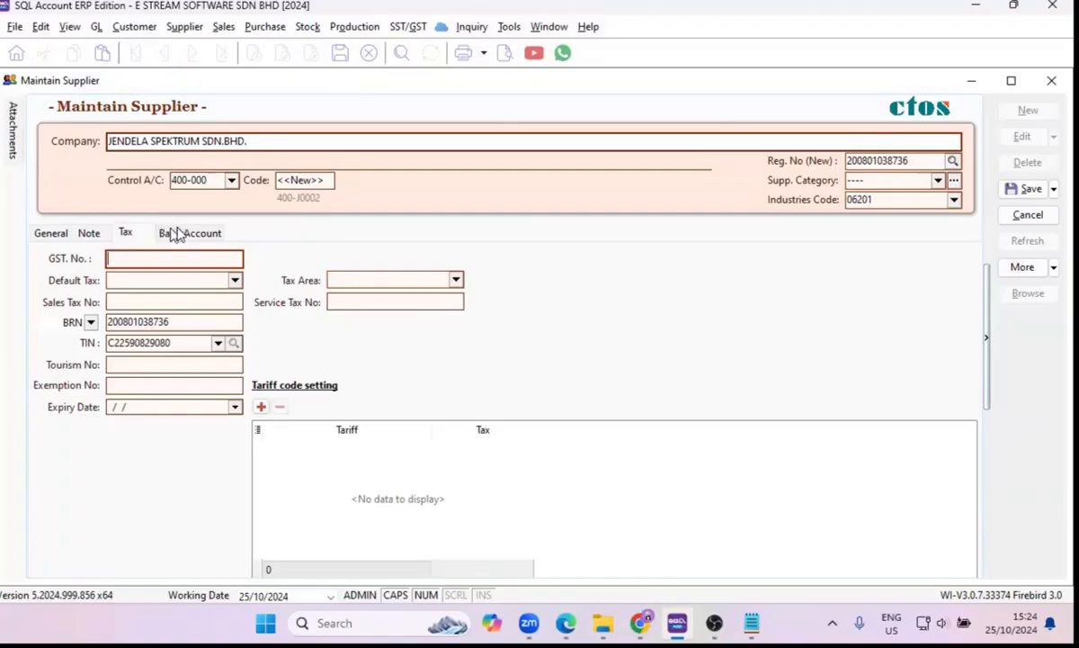
click(165, 363)
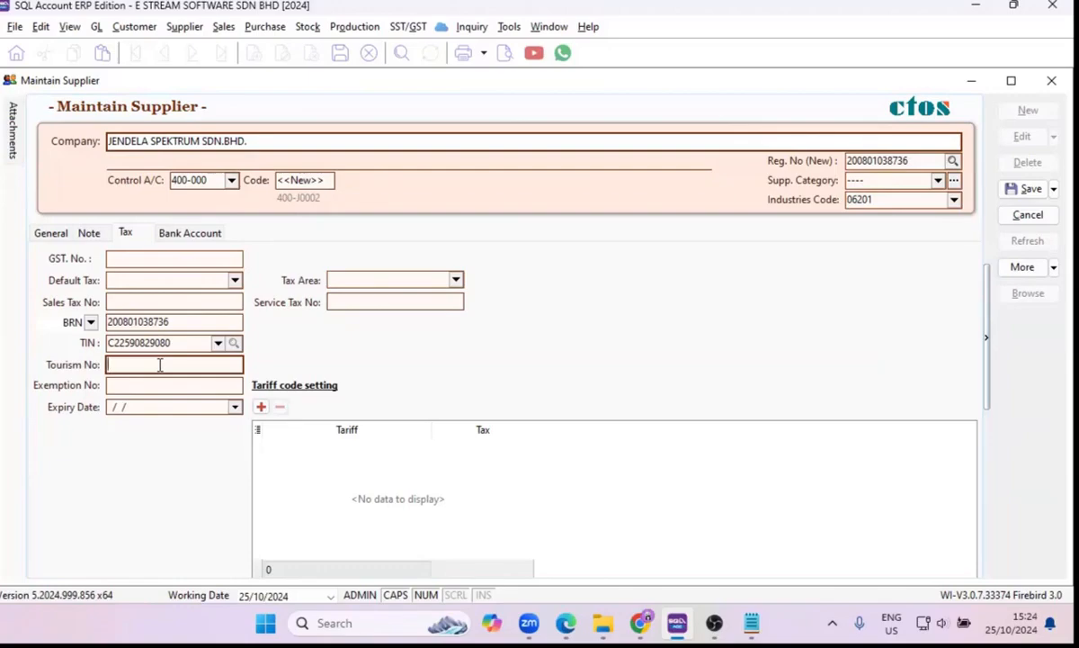
click(150, 384)
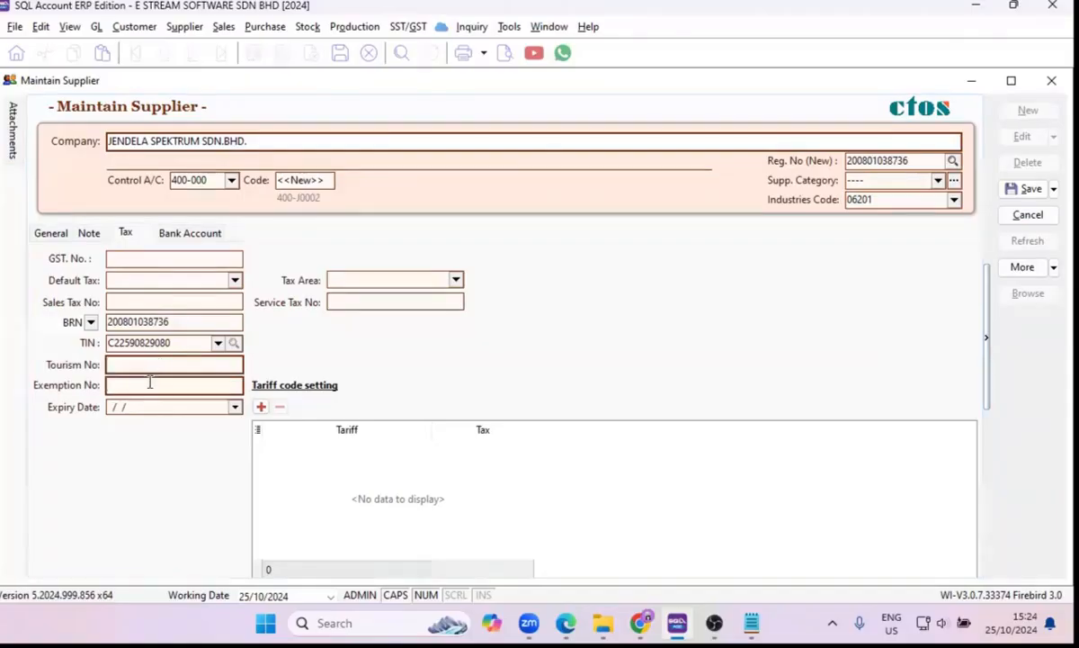
click(150, 384)
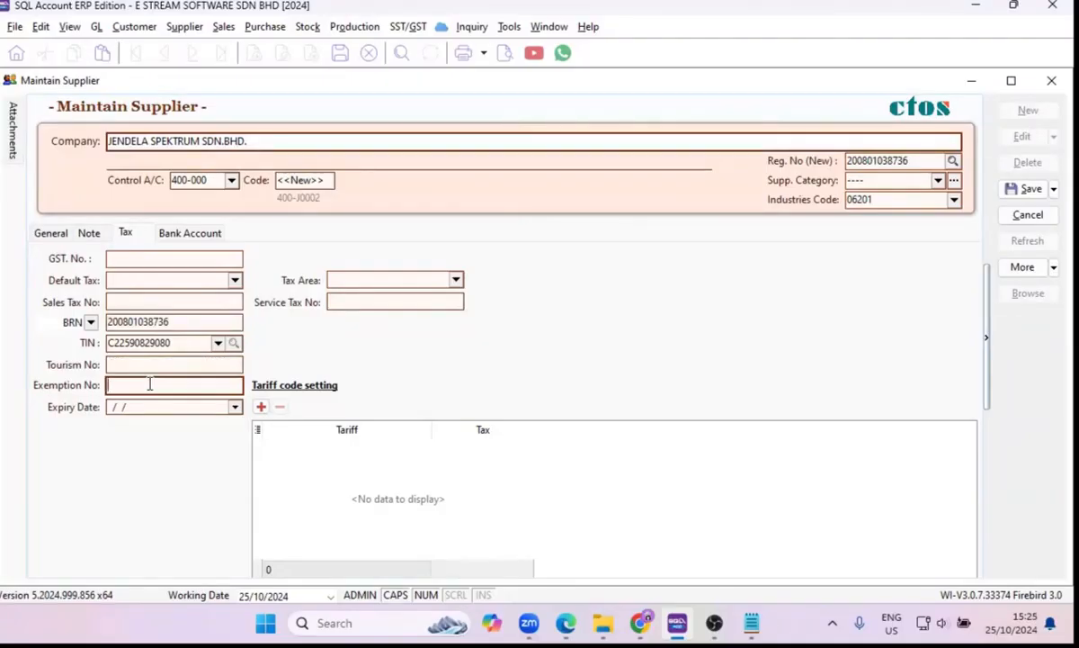
click(141, 406)
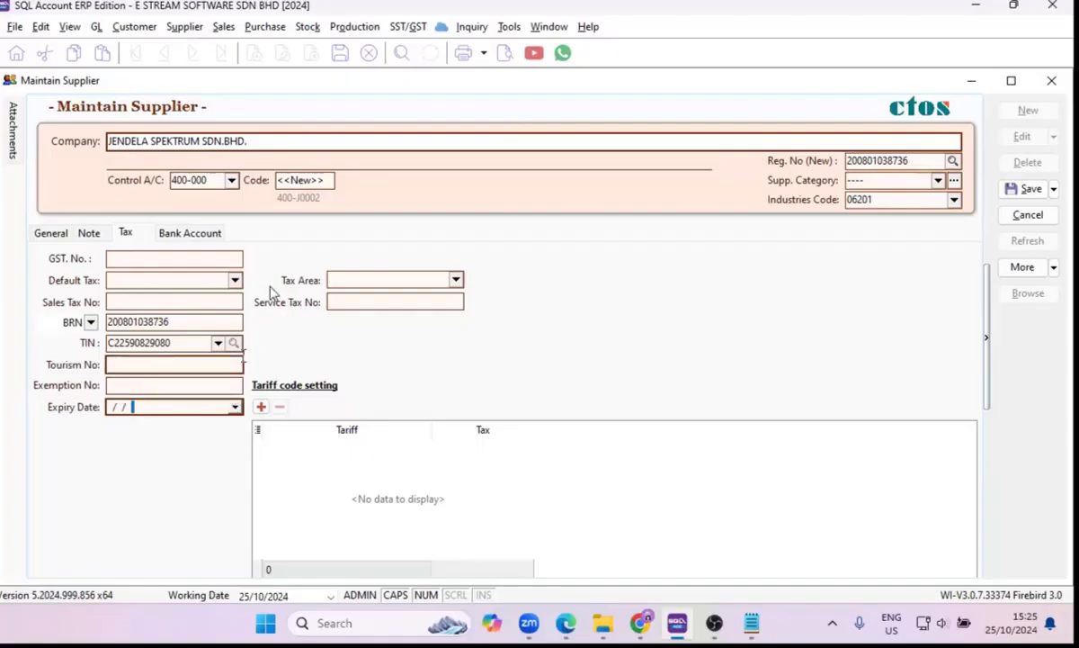
Change the supplier's ID type to NRIC and close the supplier record without saving the changes.
click(90, 324)
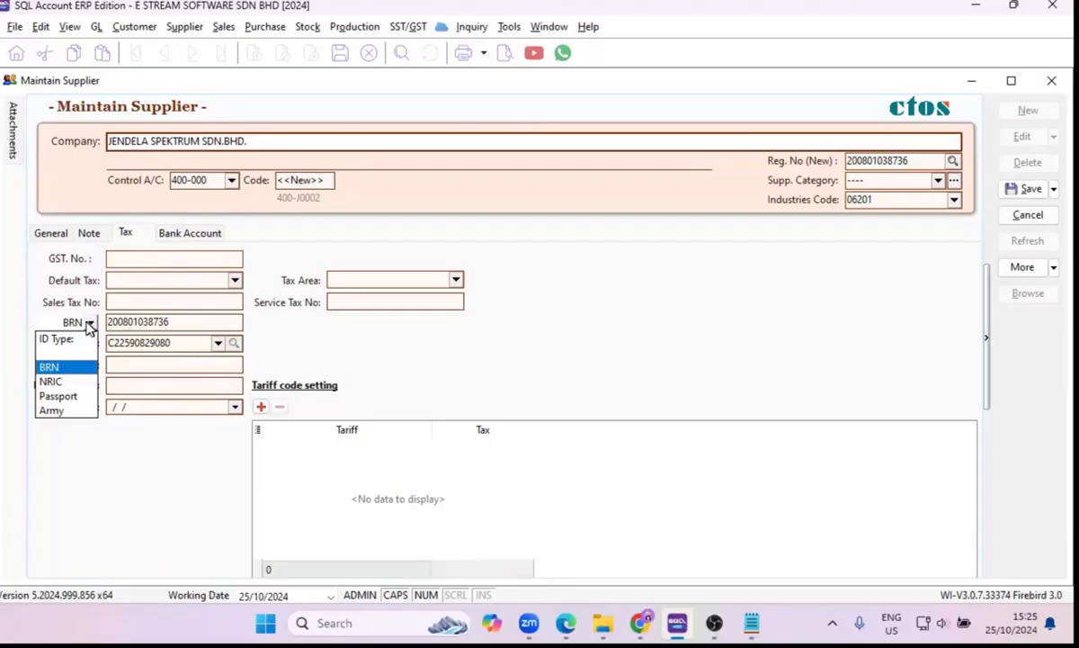
click(52, 382)
click(136, 323)
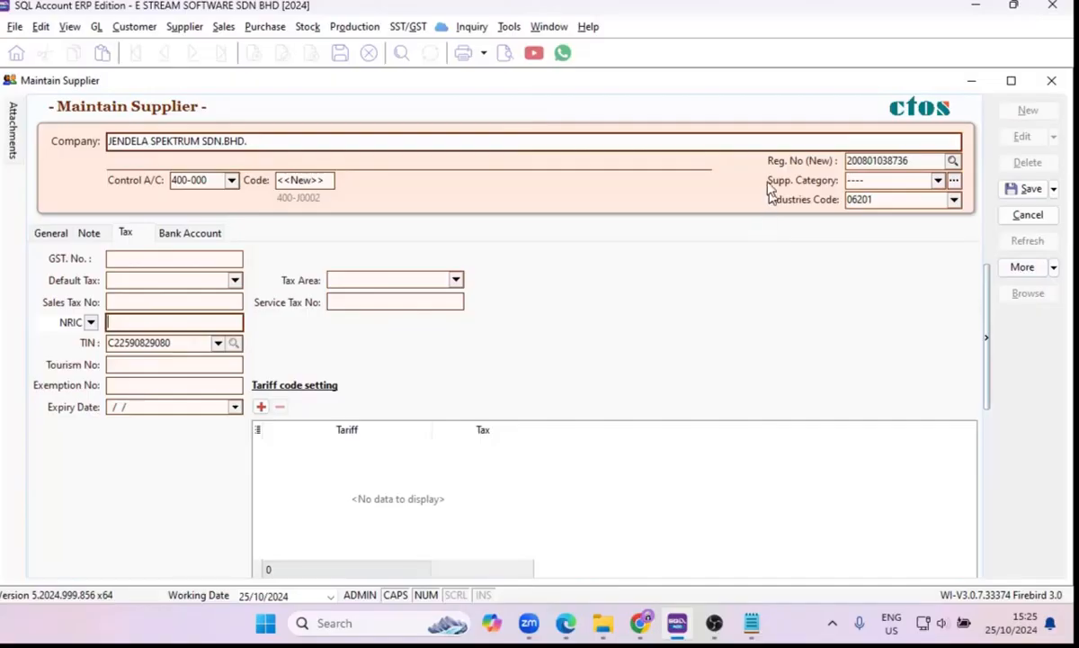
click(1043, 86)
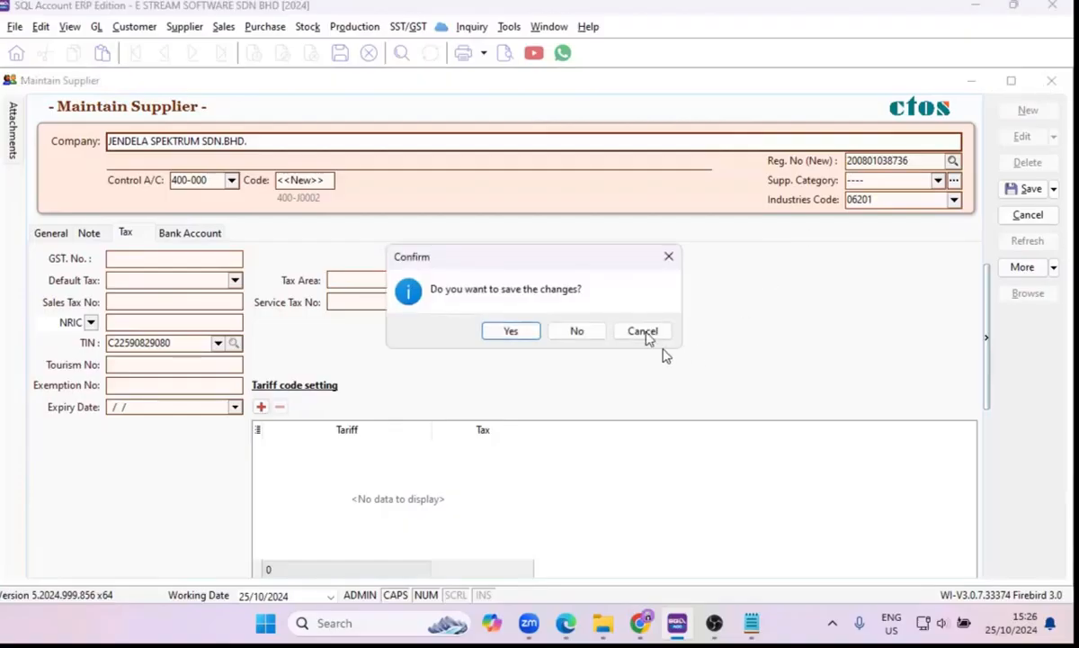
click(582, 331)
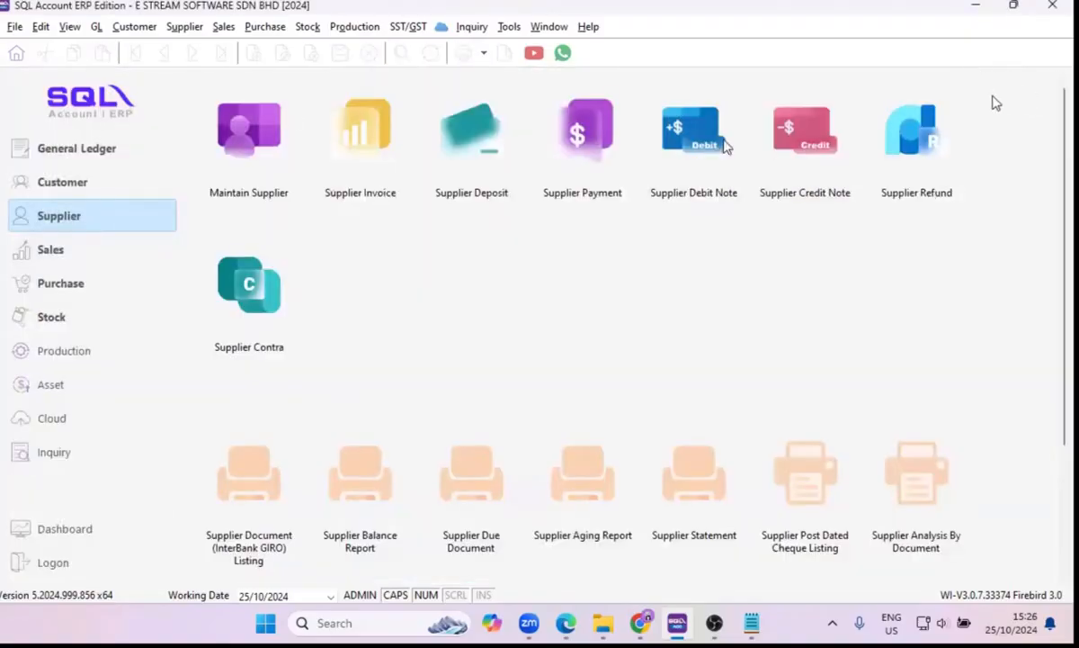
Open the stock group maintenance in full size and show the details of the BEDDING ACCESSORIES group.
click(305, 27)
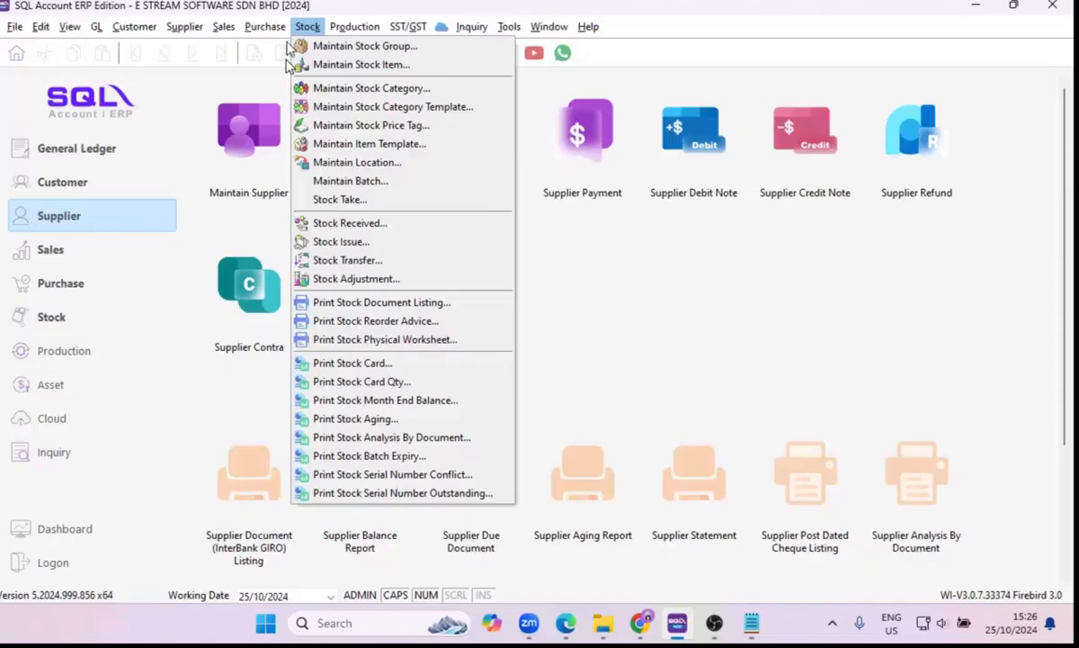
click(334, 48)
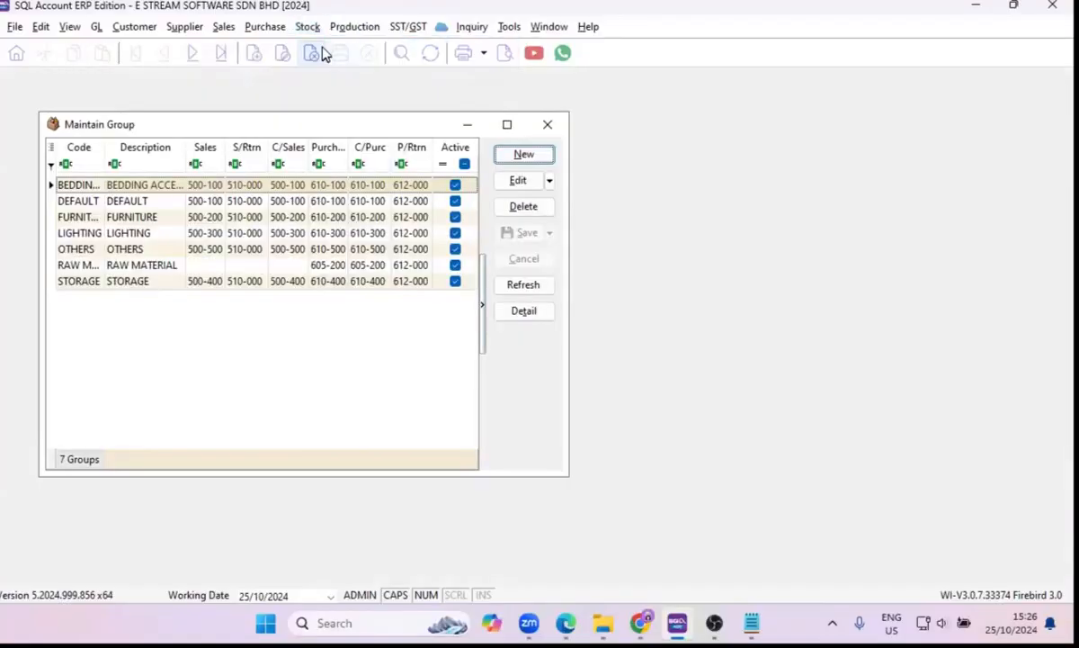
click(504, 126)
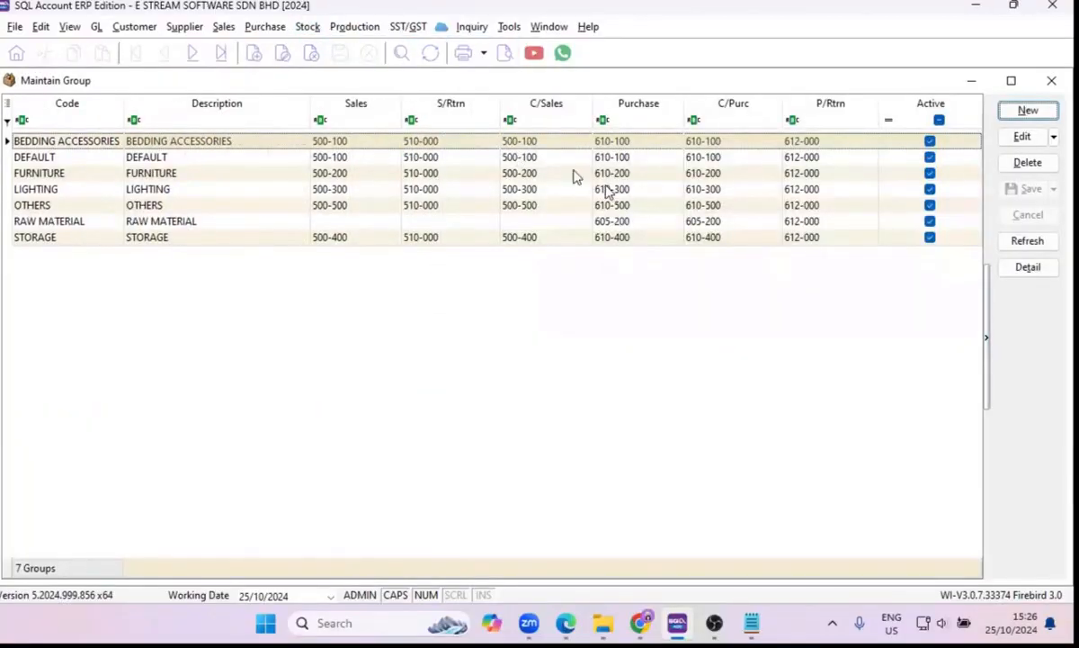
double_click(476, 140)
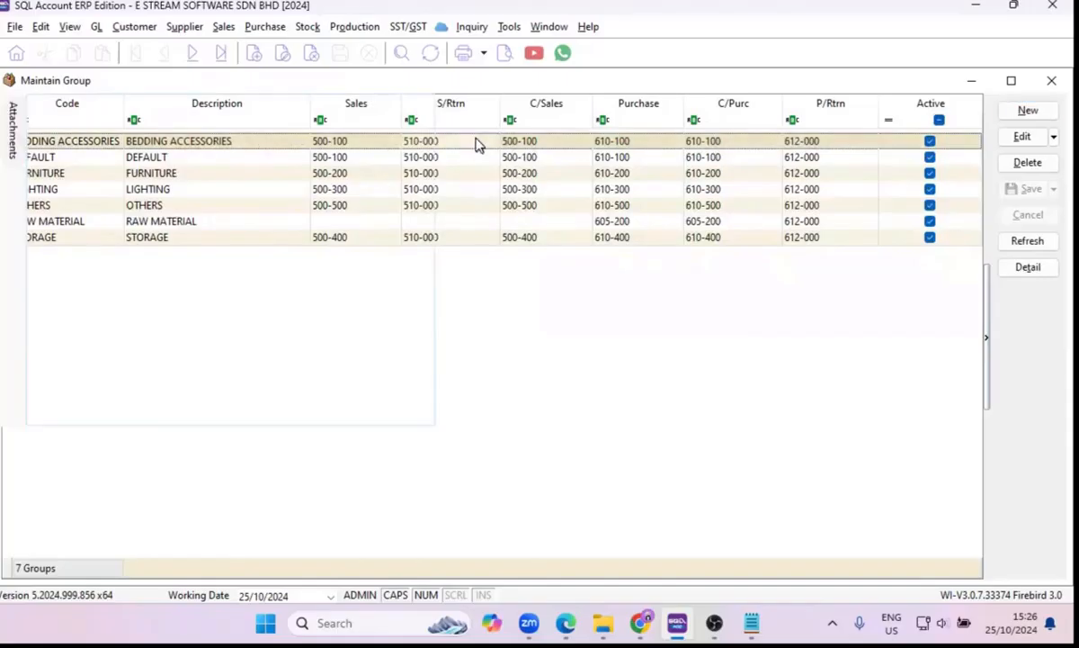
Examine the code and description of the BEDDING ACCESSORIES stock group.
click(270, 133)
click(269, 134)
drag(272, 134, 54, 135)
click(203, 156)
click(266, 134)
drag(272, 132, 132, 137)
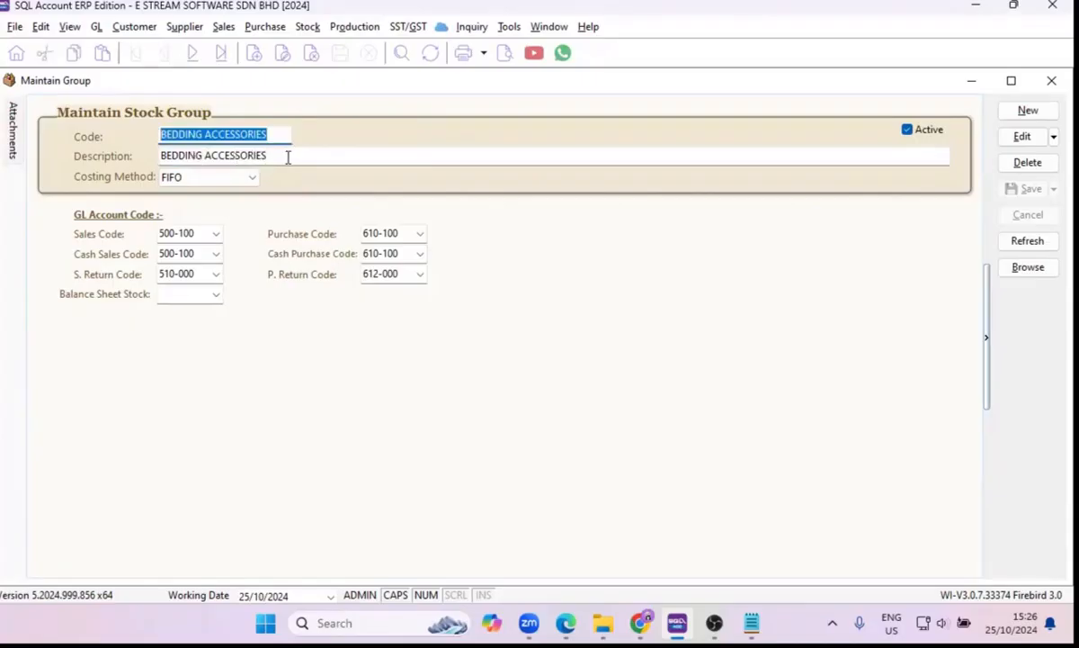
drag(288, 157, 140, 155)
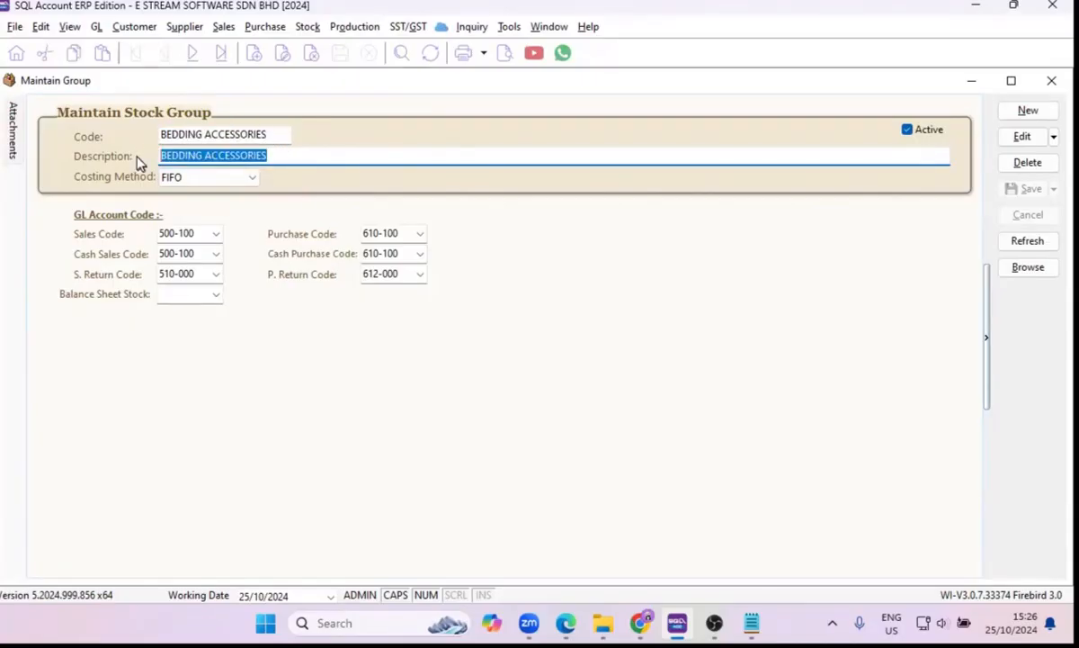
Inspect the stock group's costing method options and the accounts available for its sales code.
click(180, 176)
click(250, 180)
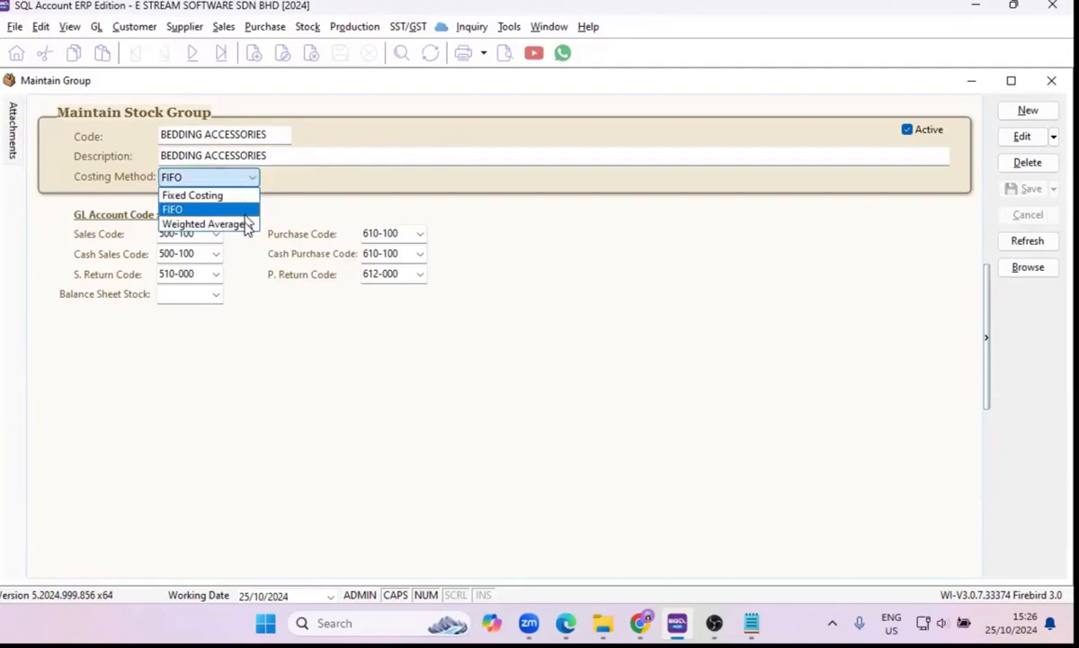
click(256, 281)
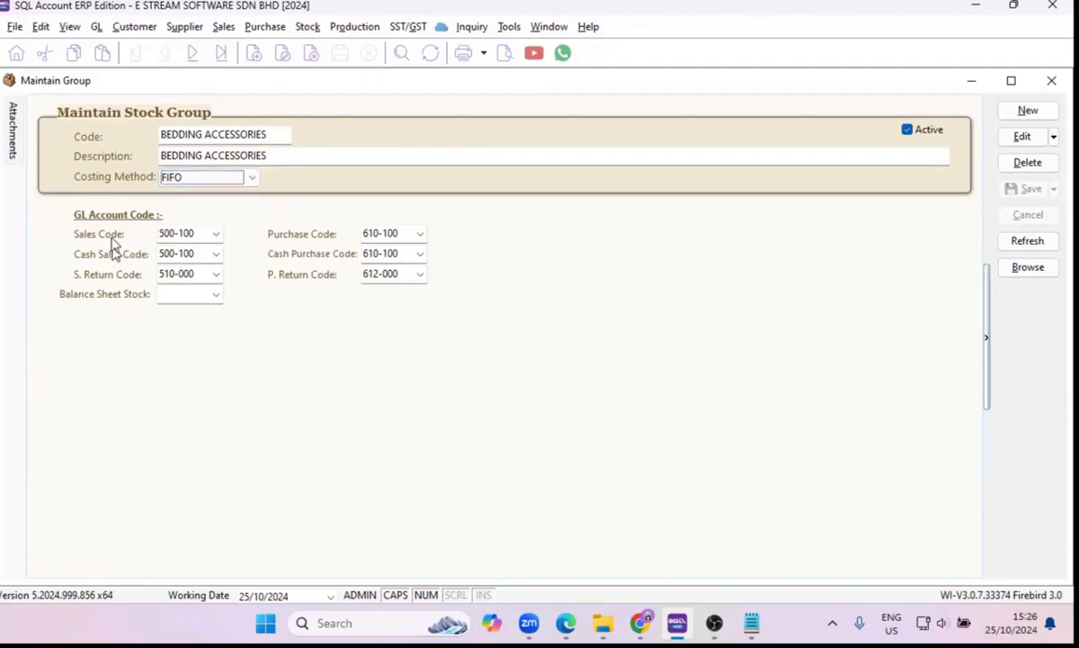
click(216, 235)
click(217, 233)
click(218, 234)
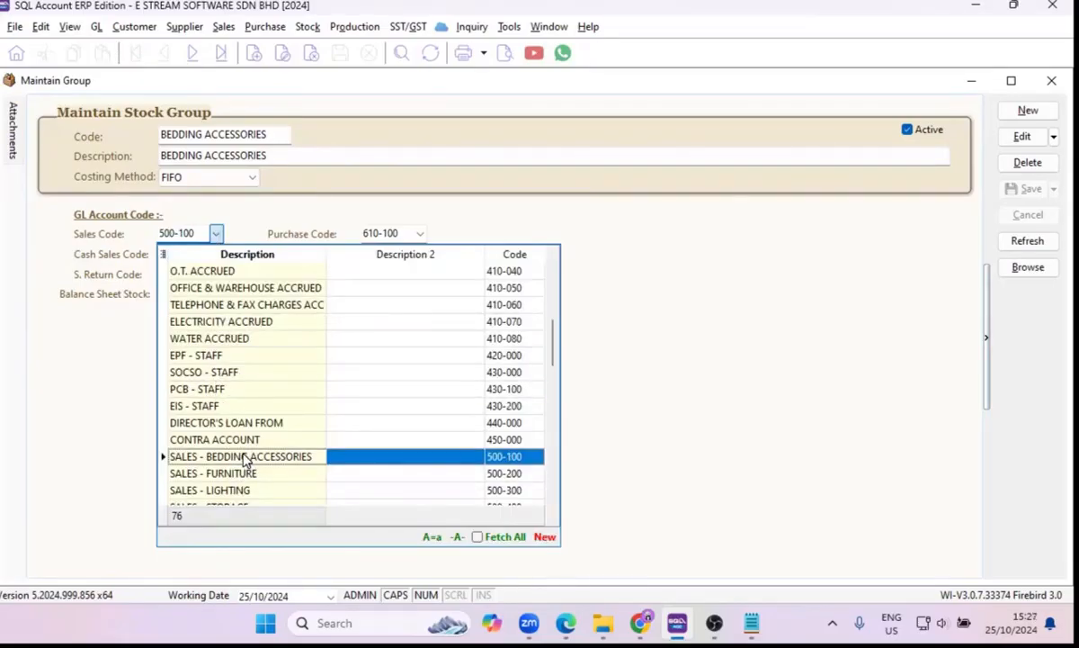
click(88, 238)
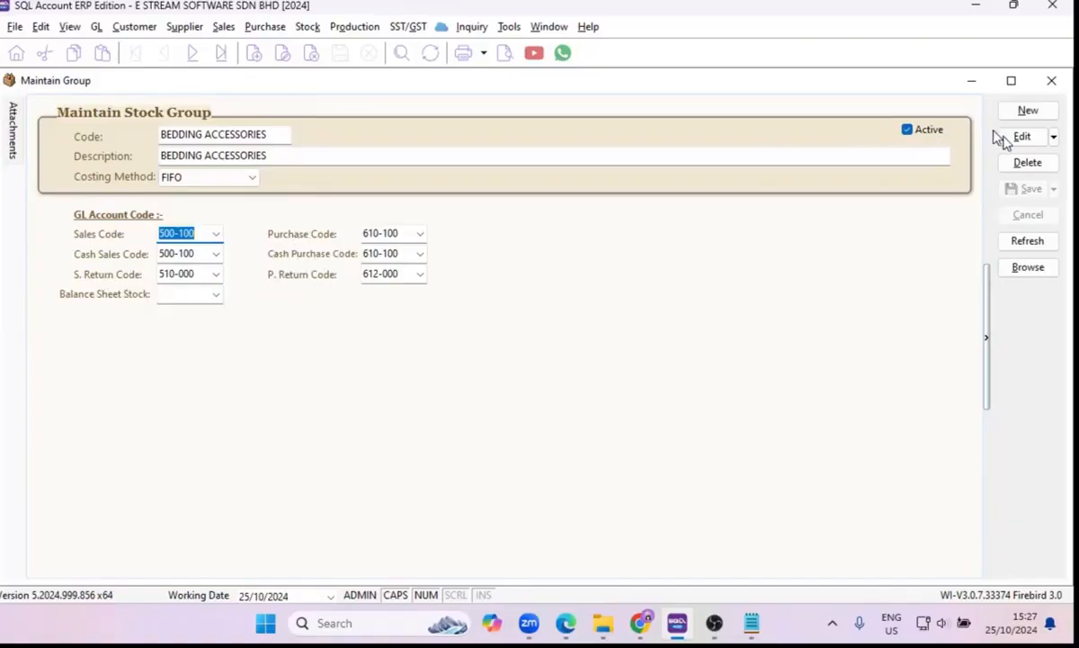
Set the balance sheet stock account of the BEDDING ACCESSORIES group to 330-000 (STOCK), save the group and close its record.
click(1022, 136)
click(199, 294)
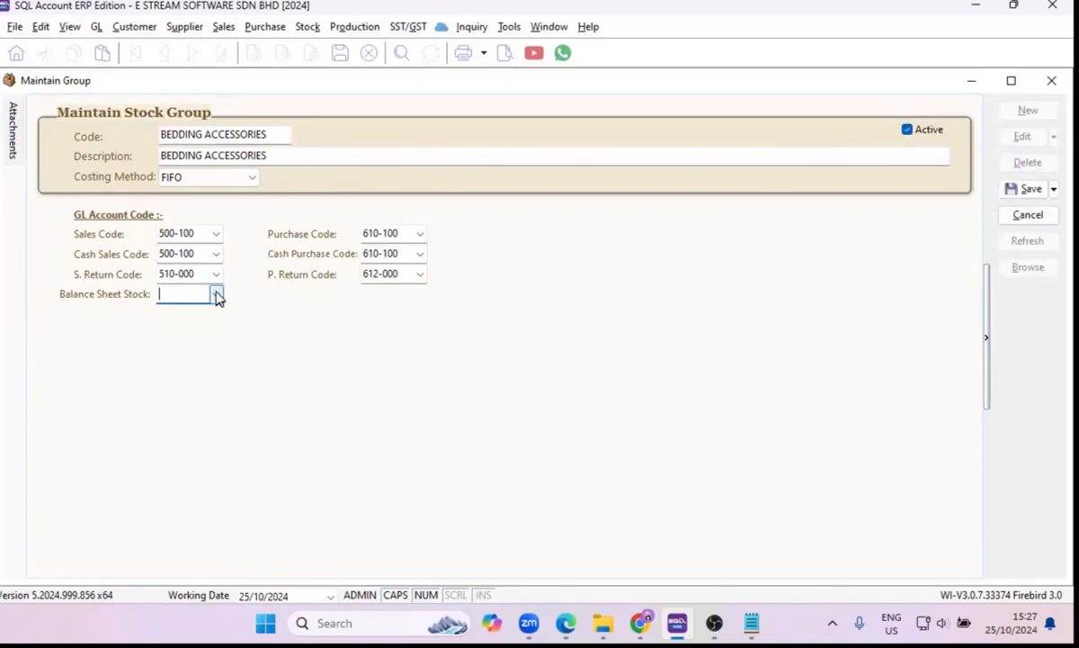
click(216, 295)
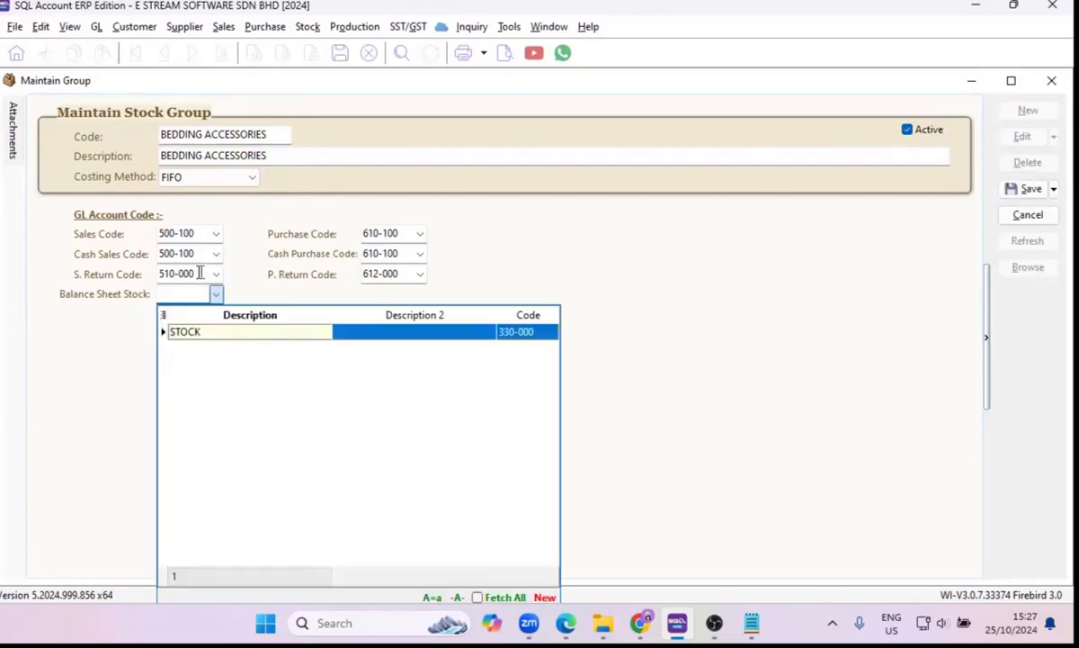
click(252, 335)
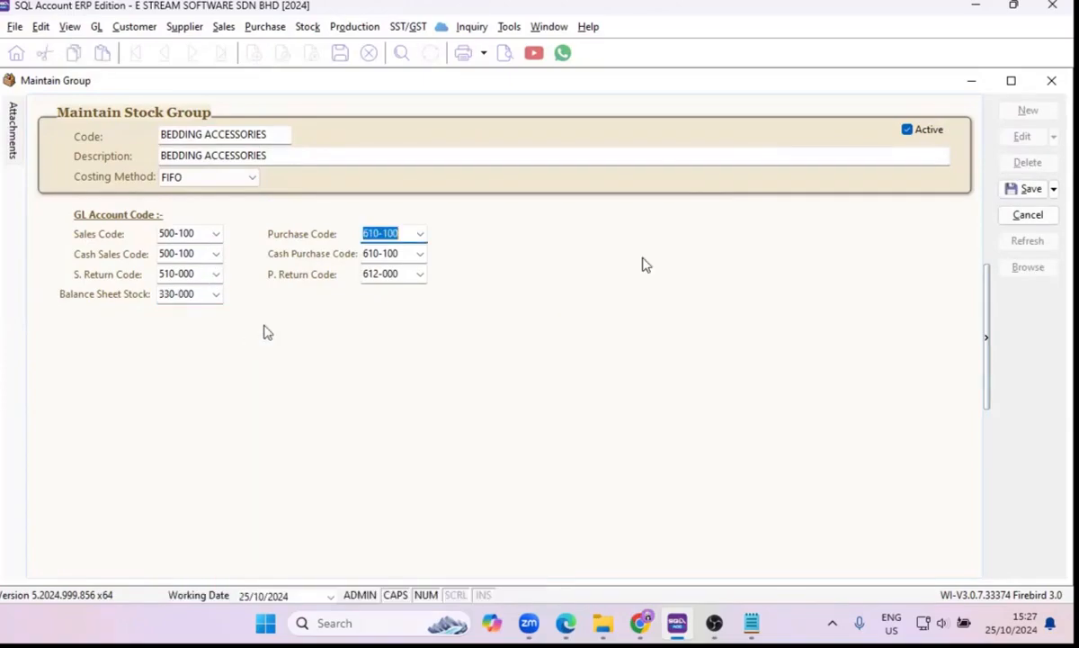
click(1024, 190)
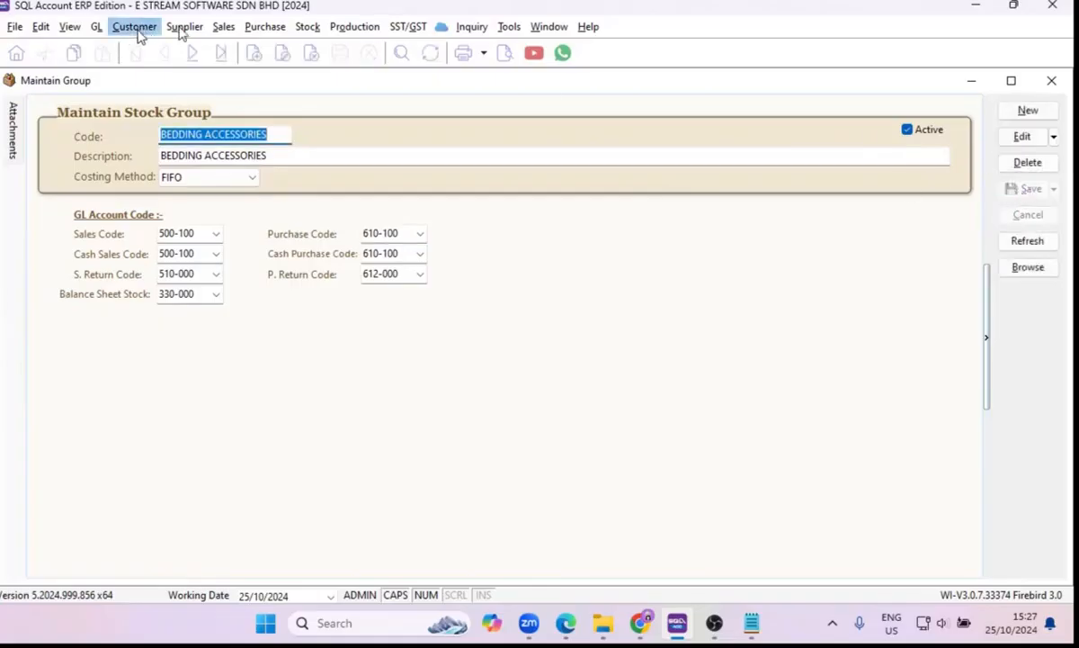
click(1052, 80)
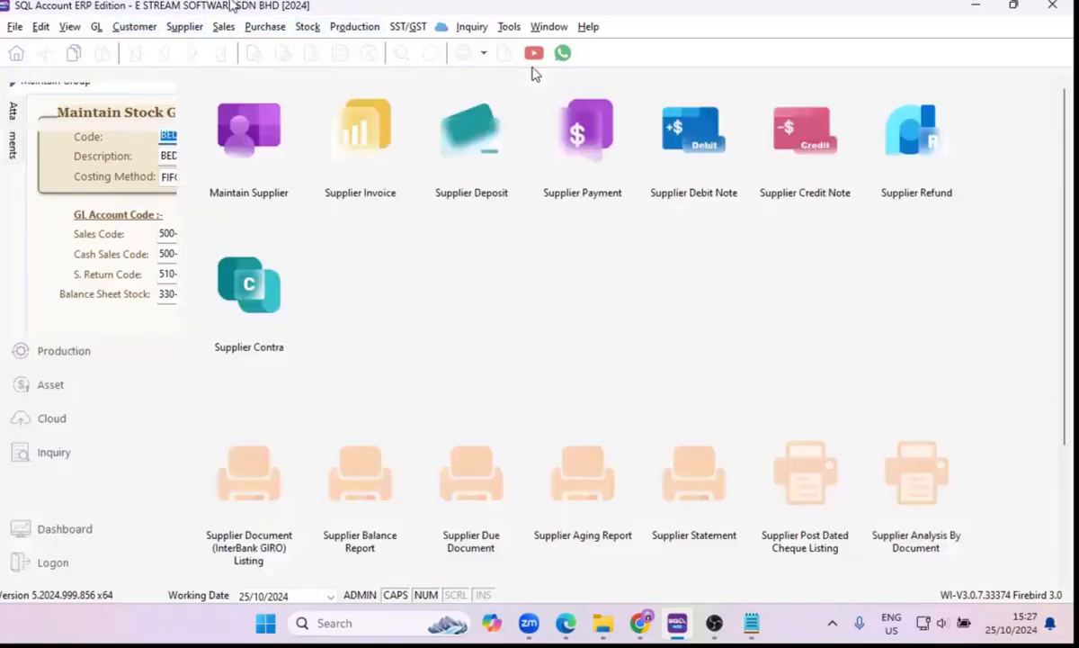
Open the stock item maintenance and show the list of all stock items.
click(308, 26)
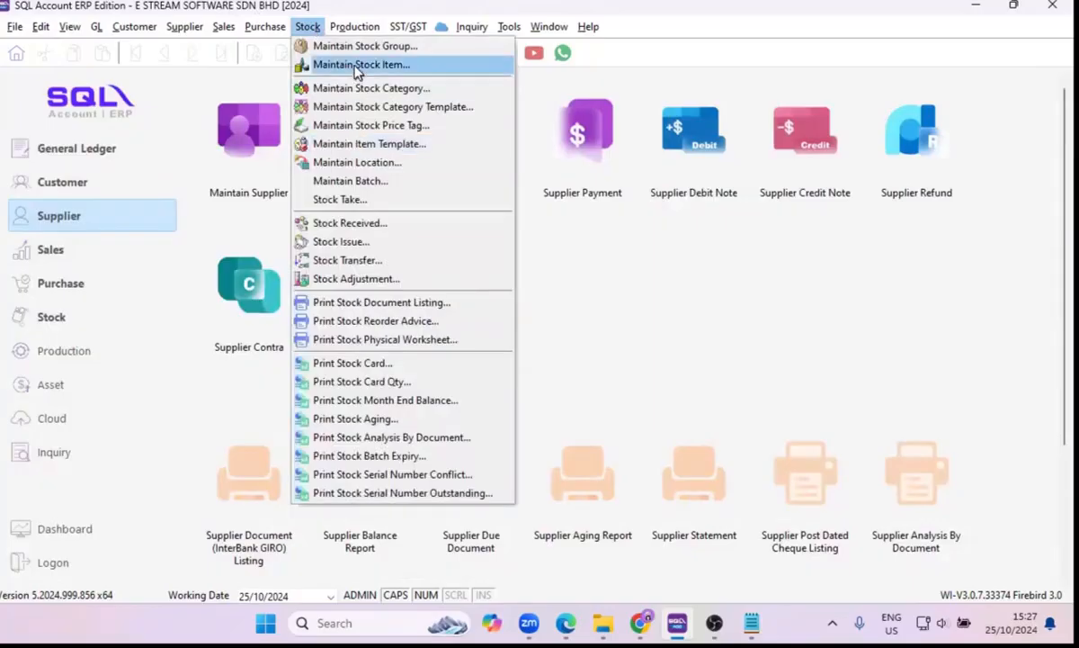
click(67, 320)
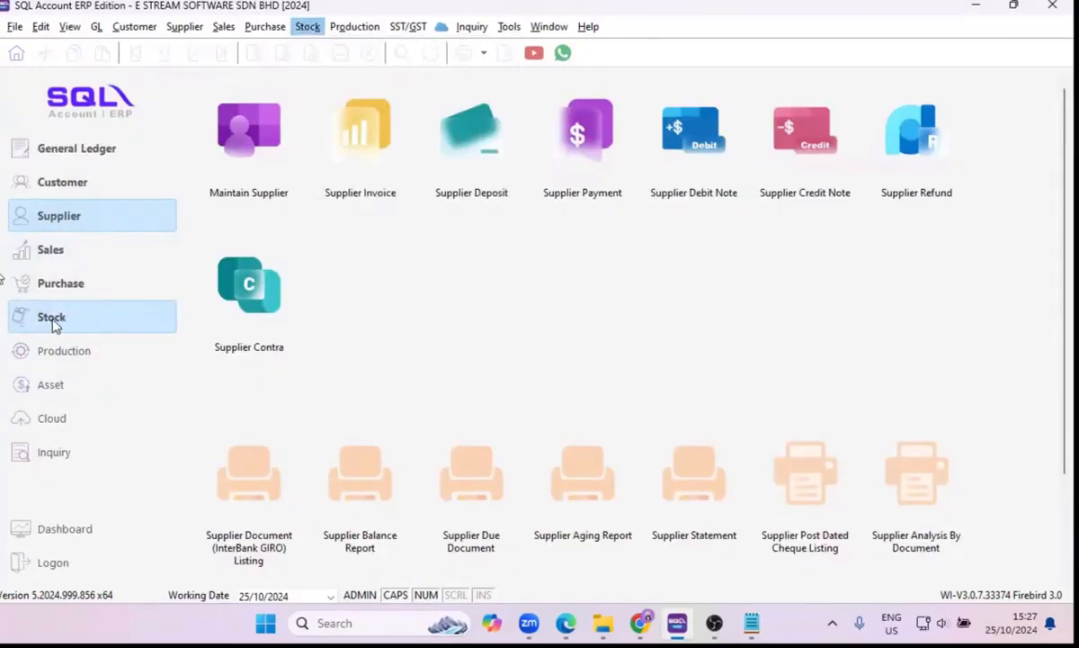
click(140, 313)
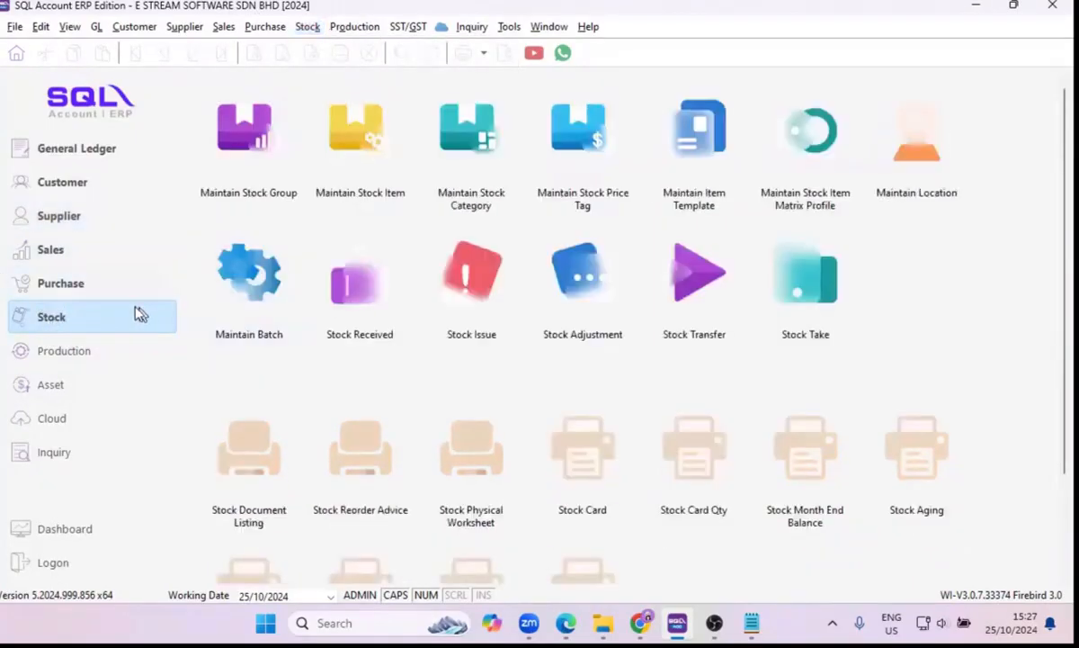
click(366, 162)
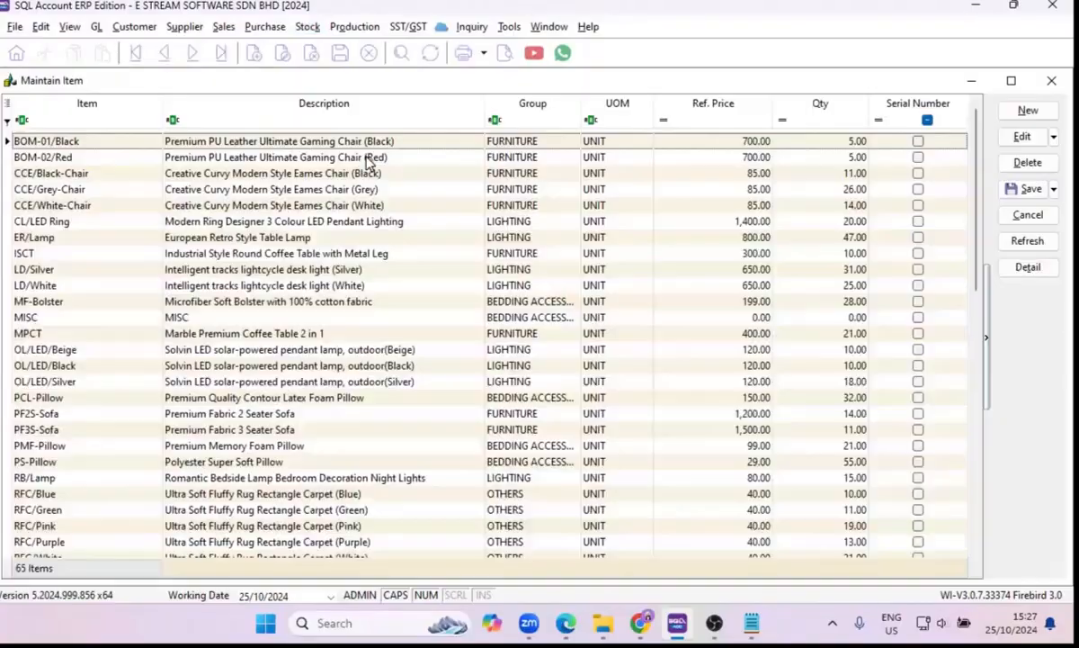
double_click(364, 158)
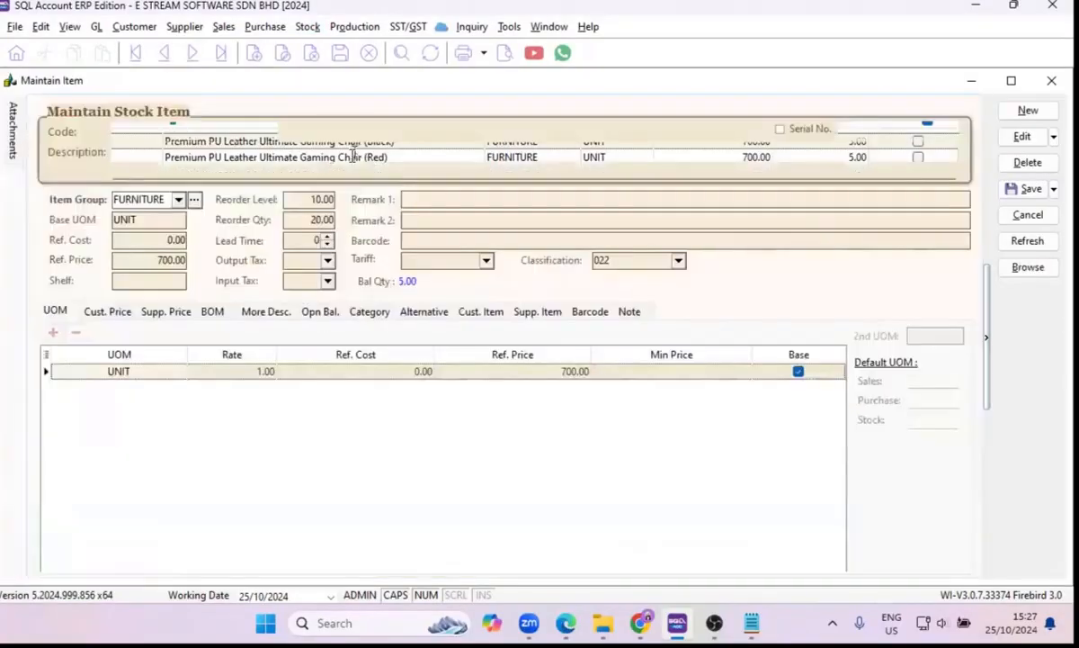
click(1028, 268)
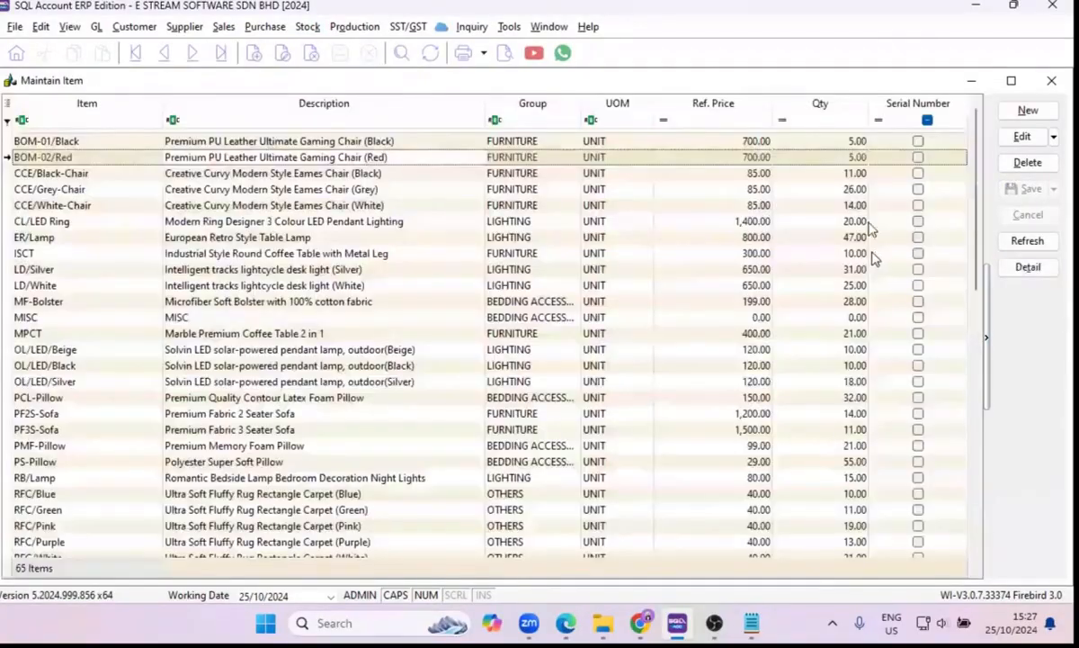
Create a new stock item with the code CHAIR and the description CHAIR.
click(1028, 112)
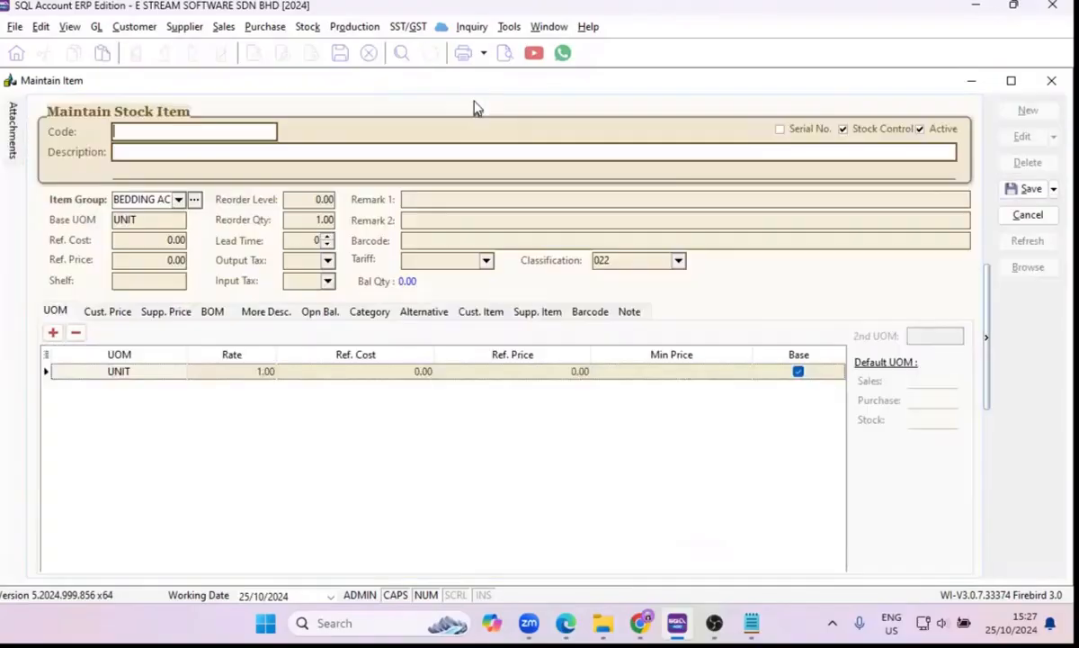
click(253, 132)
key(Caps_Lock)
text(c)
key(BackSpace)
key(Caps_Lock)
text(CHAIR)
click(216, 149)
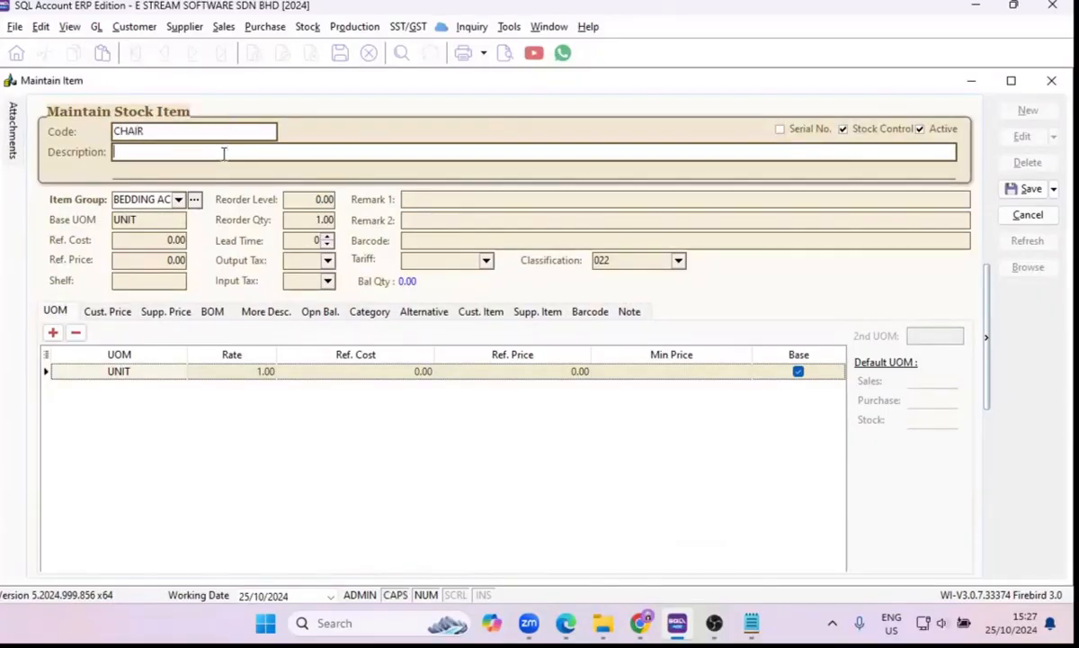
text(CHAIR)
Assign the CHAIR item to the FURNITURE item group and check its base unit of measure.
click(173, 220)
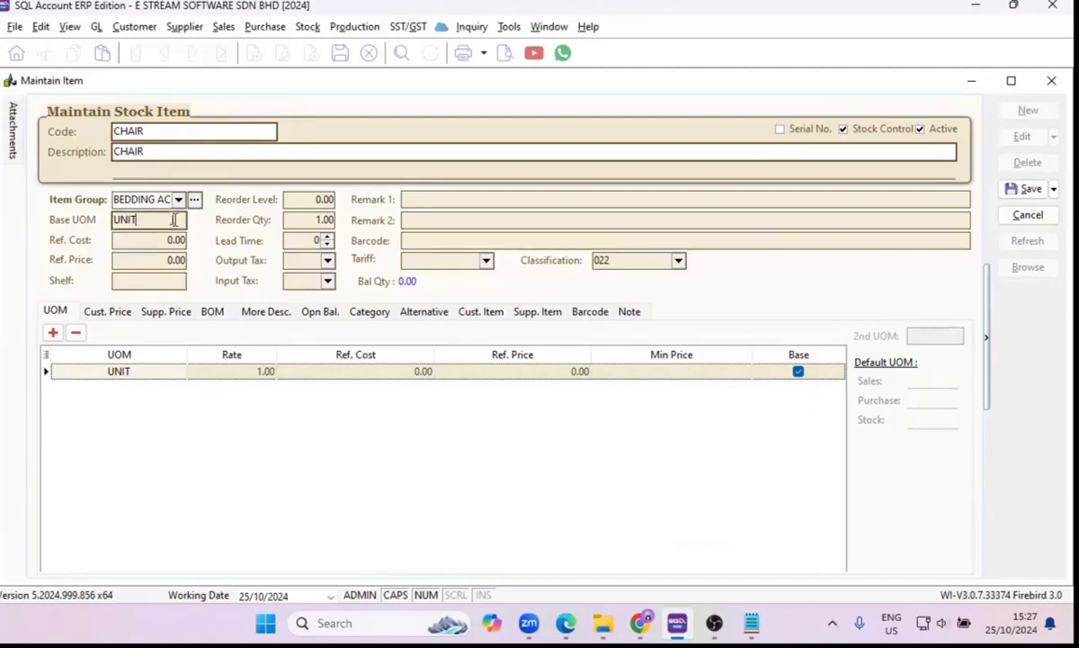
click(178, 200)
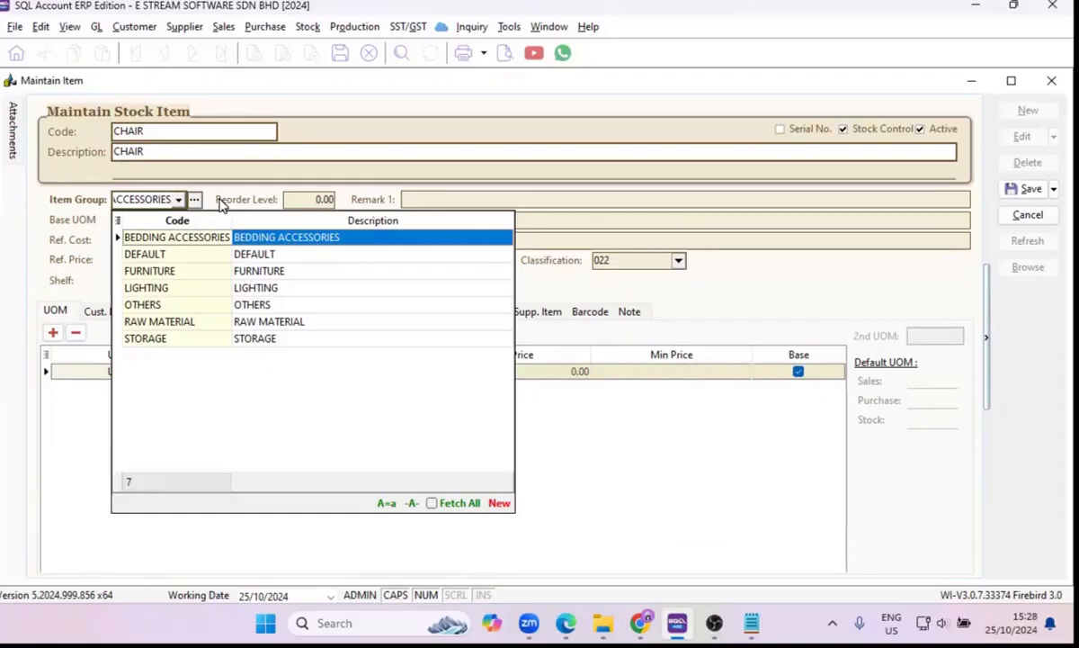
click(254, 276)
double_click(135, 220)
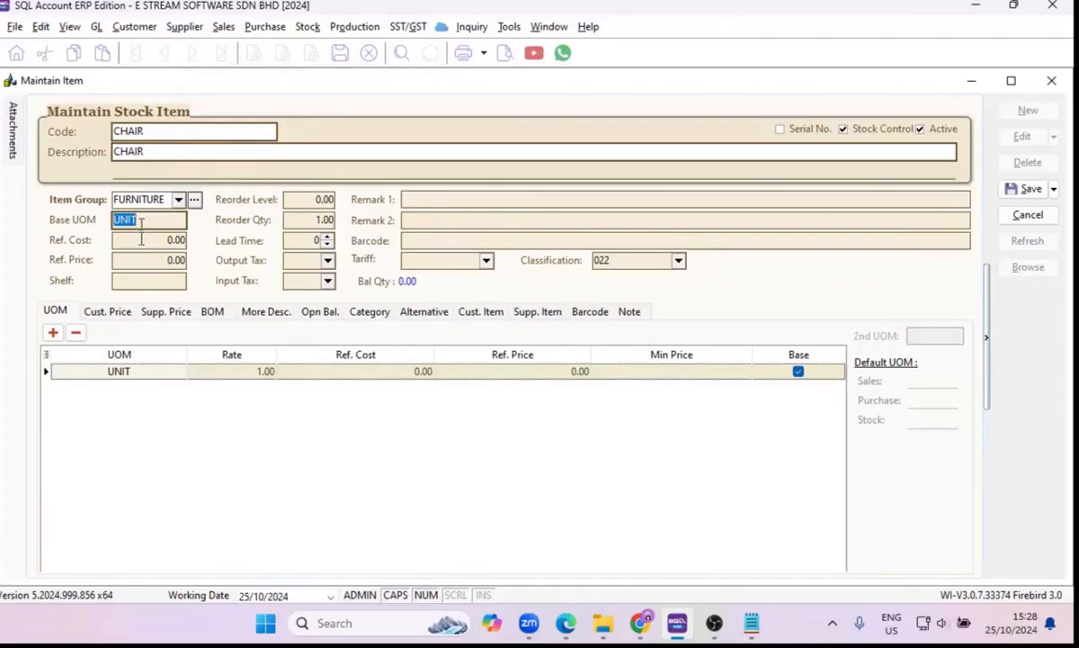
Set the CHAIR item's reference cost to 200 and its reference price to 300.
click(141, 239)
double_click(142, 239)
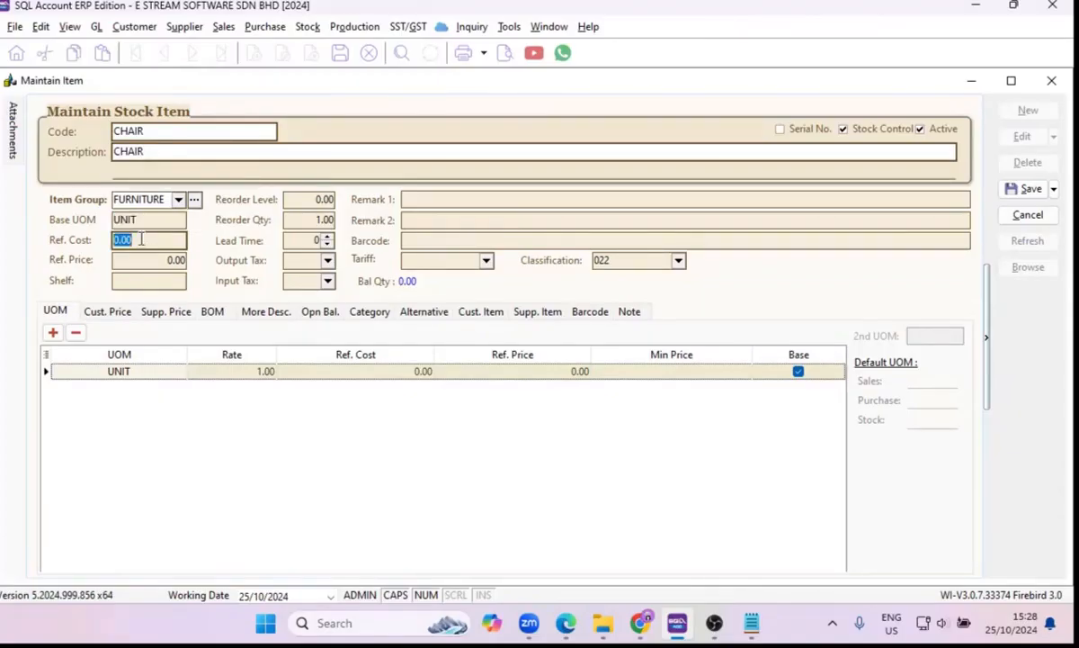
click(141, 239)
text(100)
key(BackSpace)
key(BackSpace)
key(BackSpace)
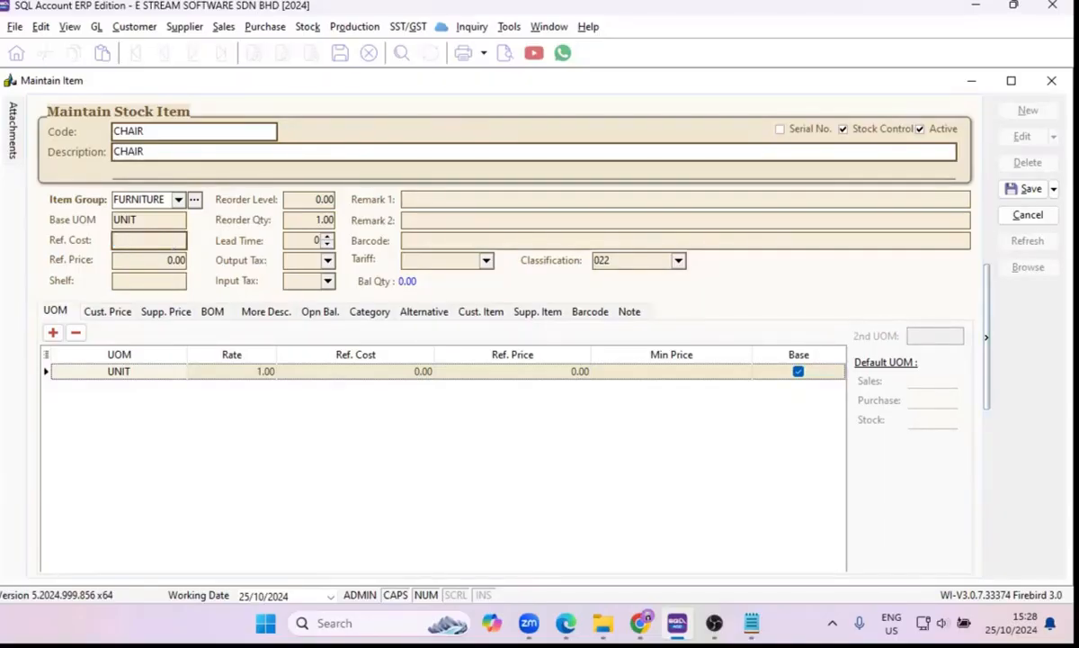
text(200)
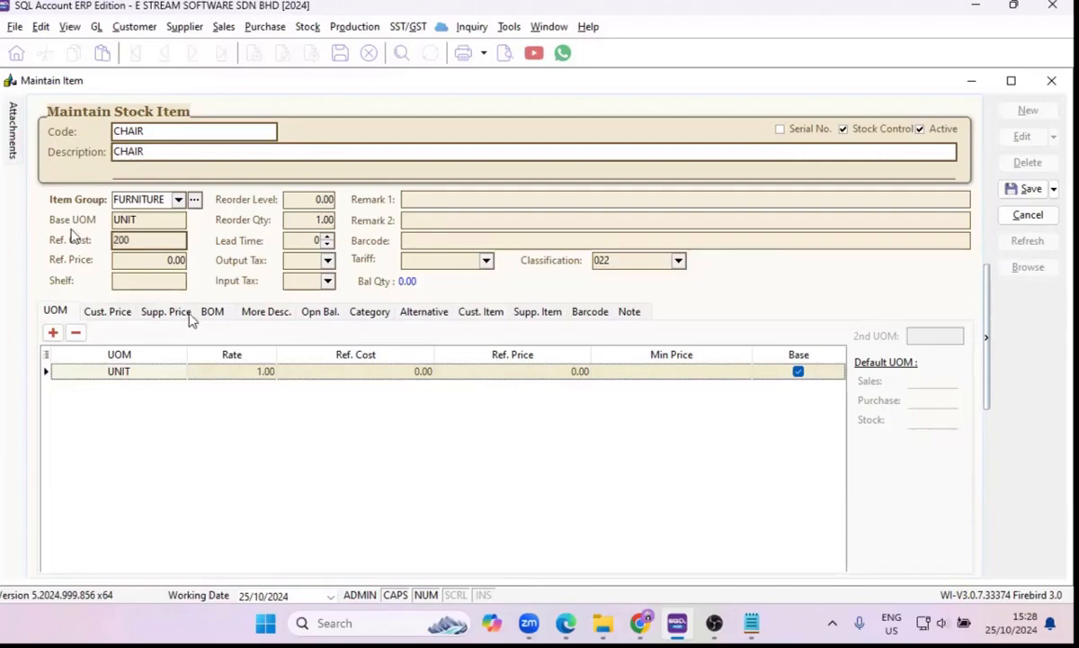
click(142, 259)
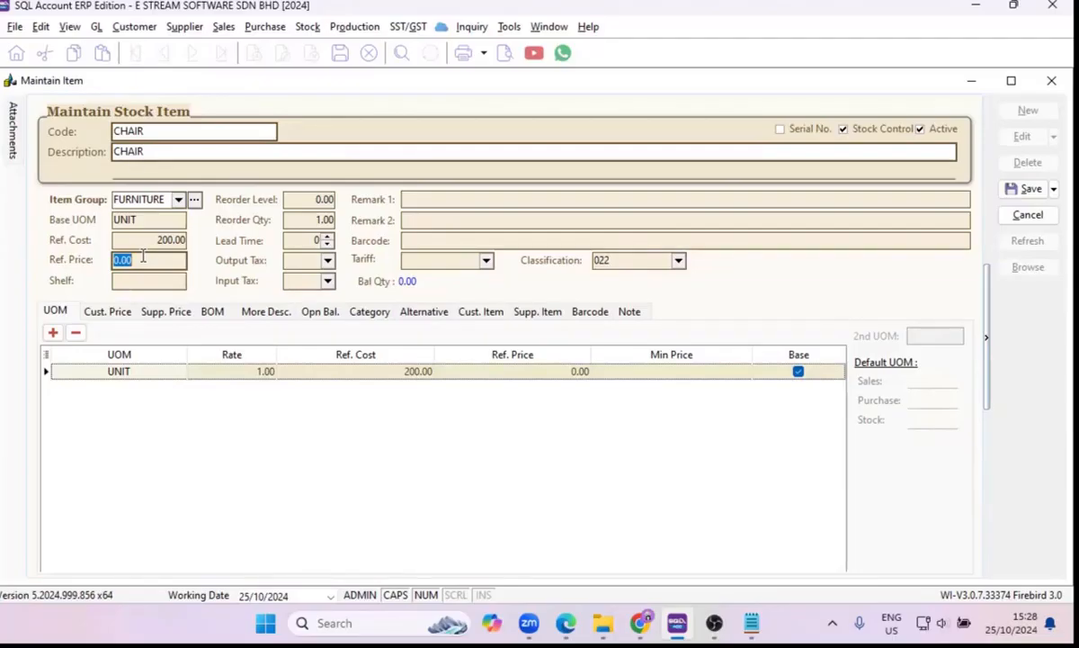
text(300)
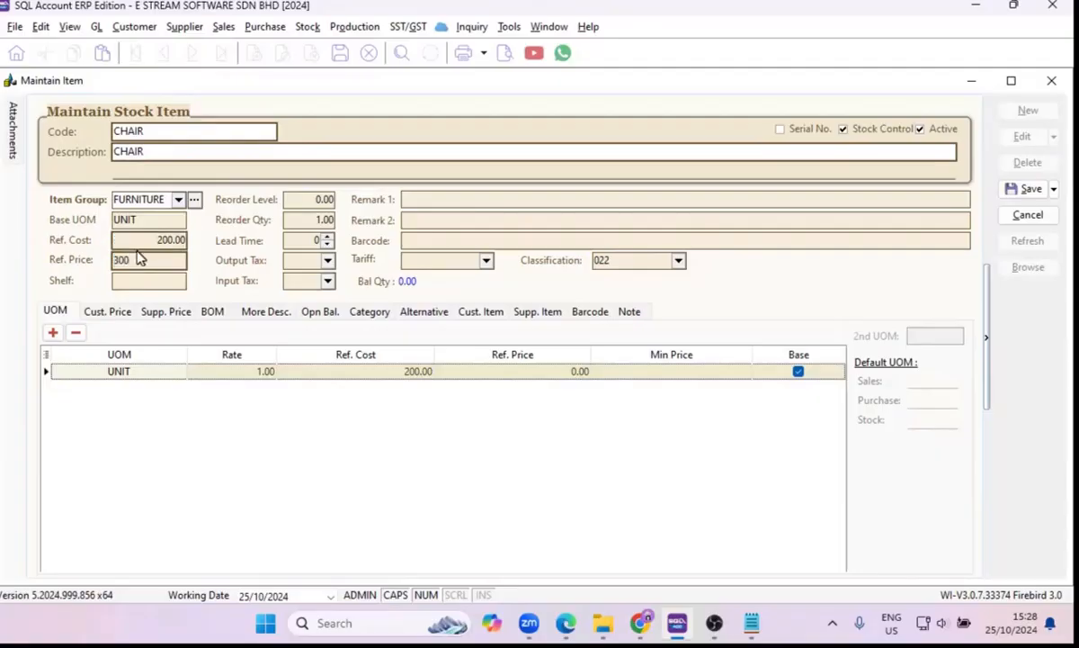
click(143, 279)
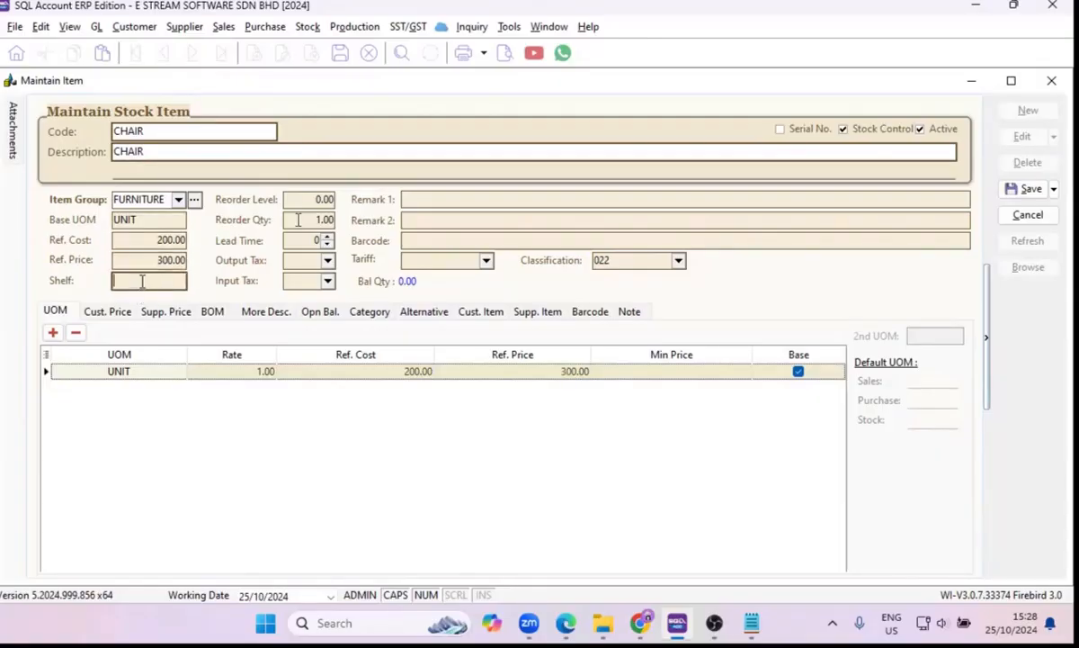
Set the CHAIR item's reorder level to 5 and its reorder quantity to 10.
click(322, 200)
double_click(322, 200)
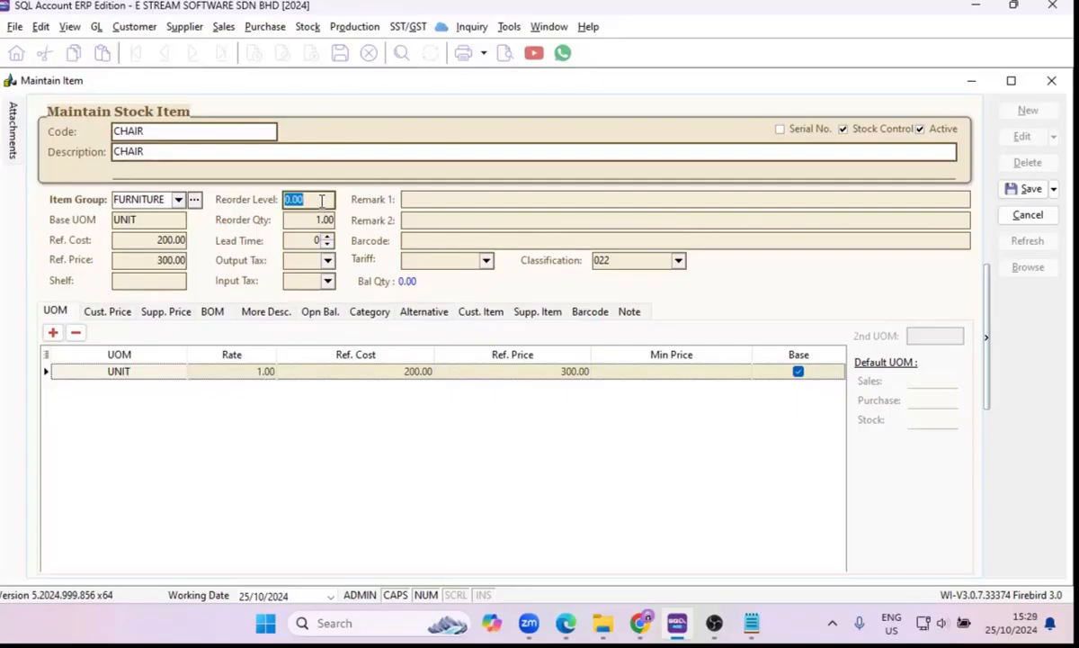
text(5)
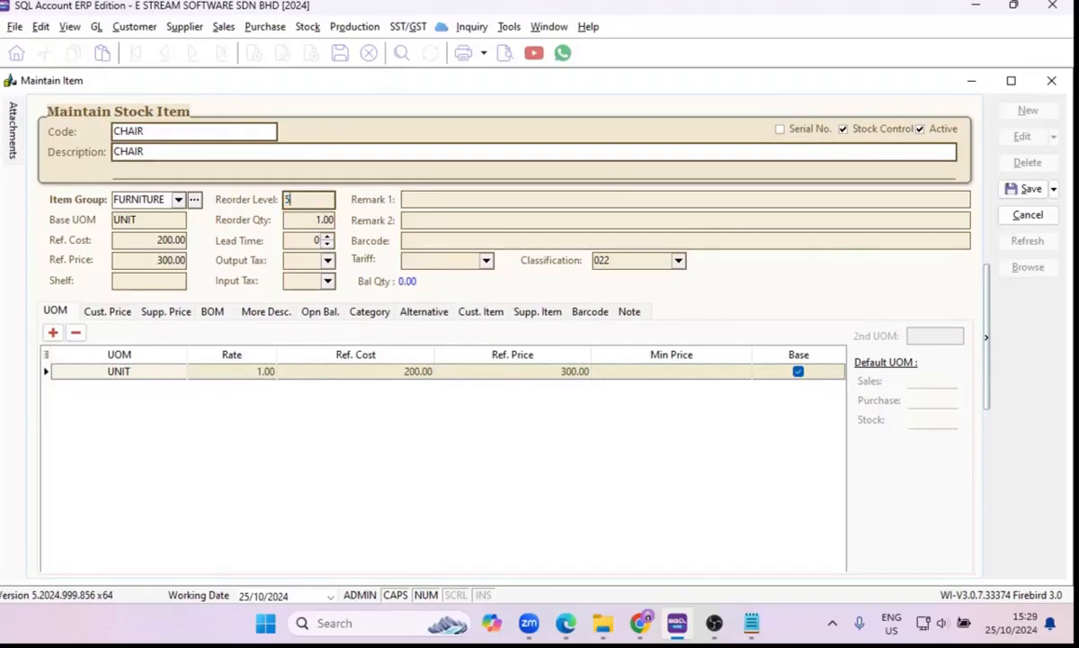
click(327, 219)
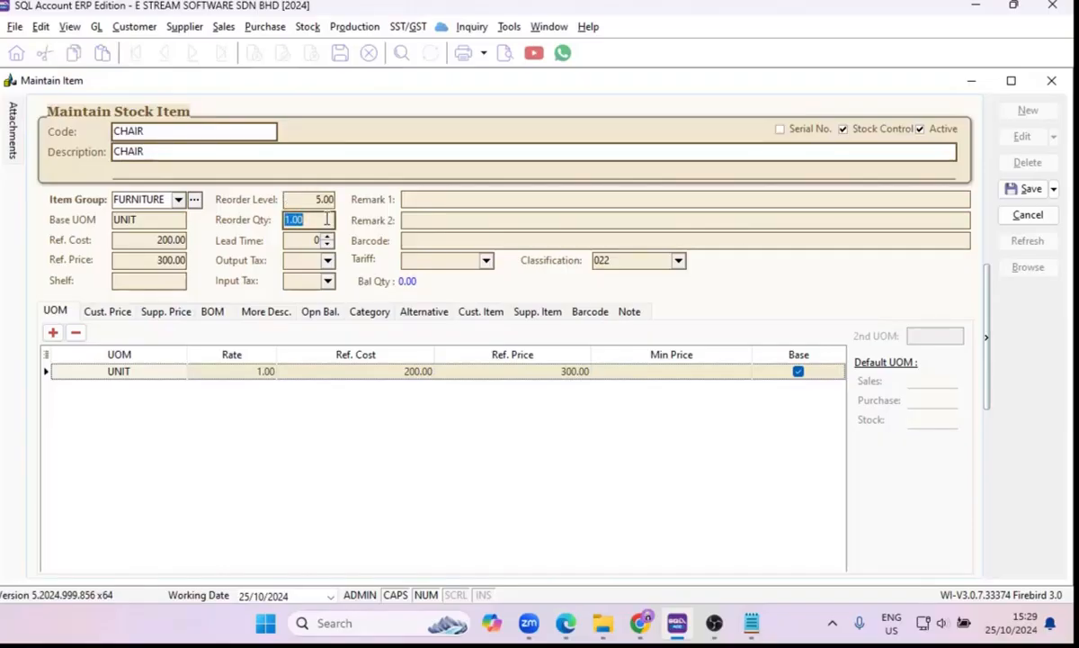
text(10)
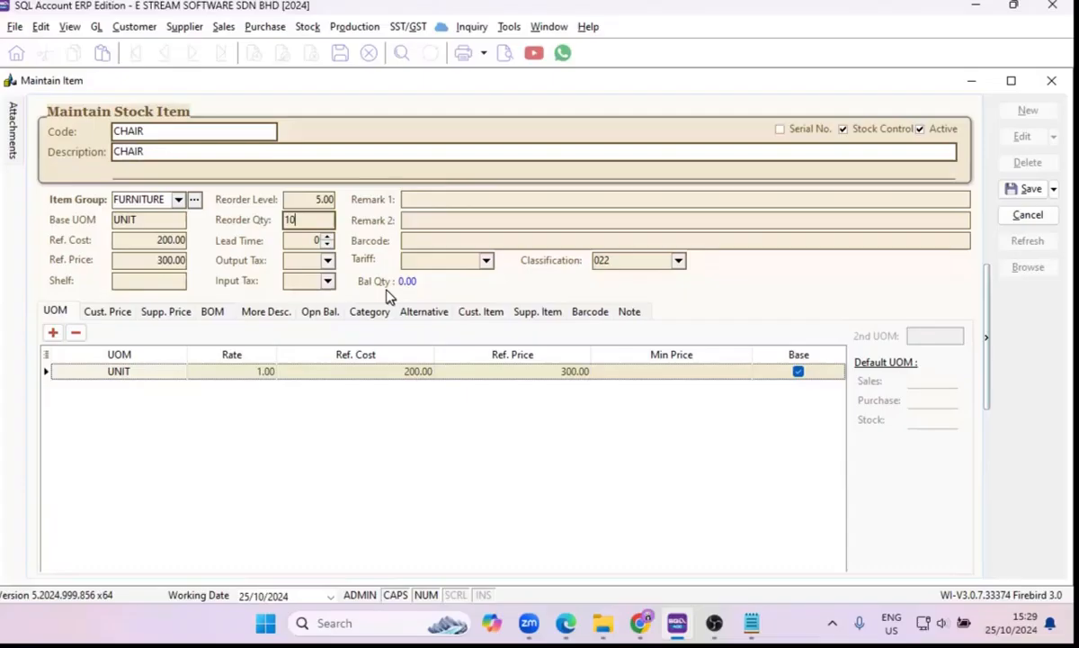
Try a lead time of 2 on the CHAIR item and reset it to 0.
click(315, 241)
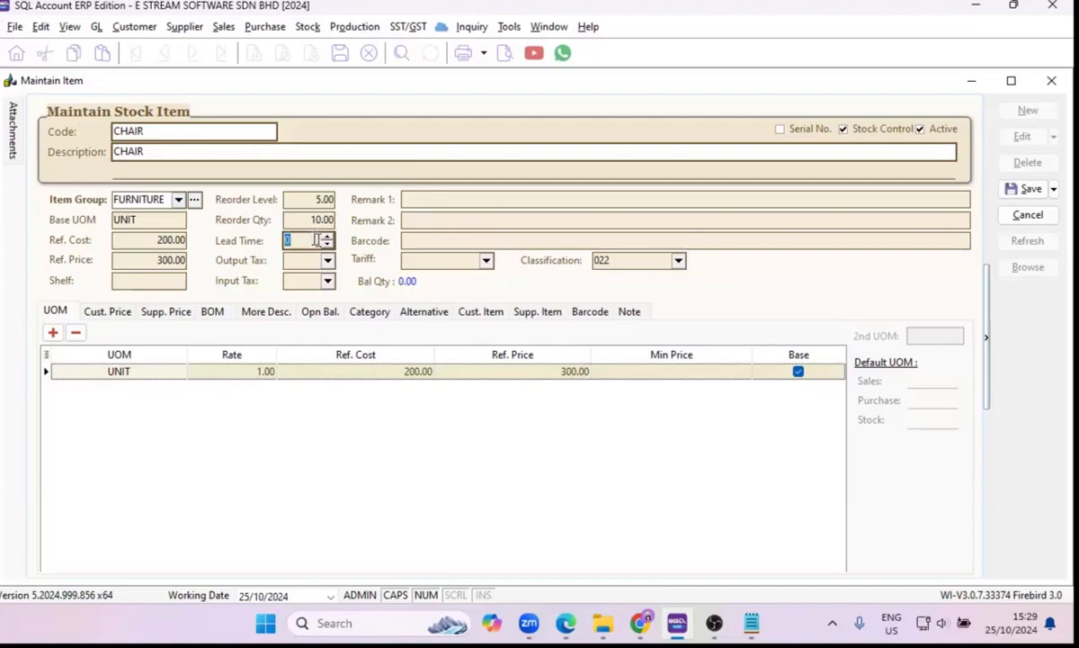
click(328, 237)
click(328, 238)
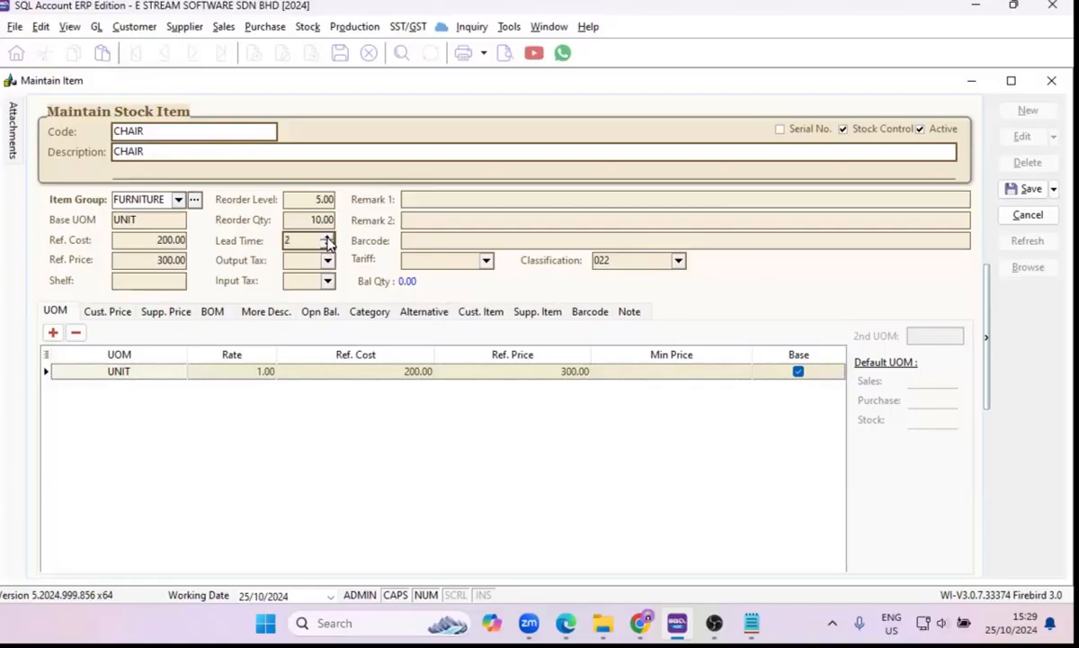
click(328, 245)
click(327, 238)
click(328, 245)
click(327, 244)
Assign output tax SV and input tax PSV to the CHAIR item.
click(313, 260)
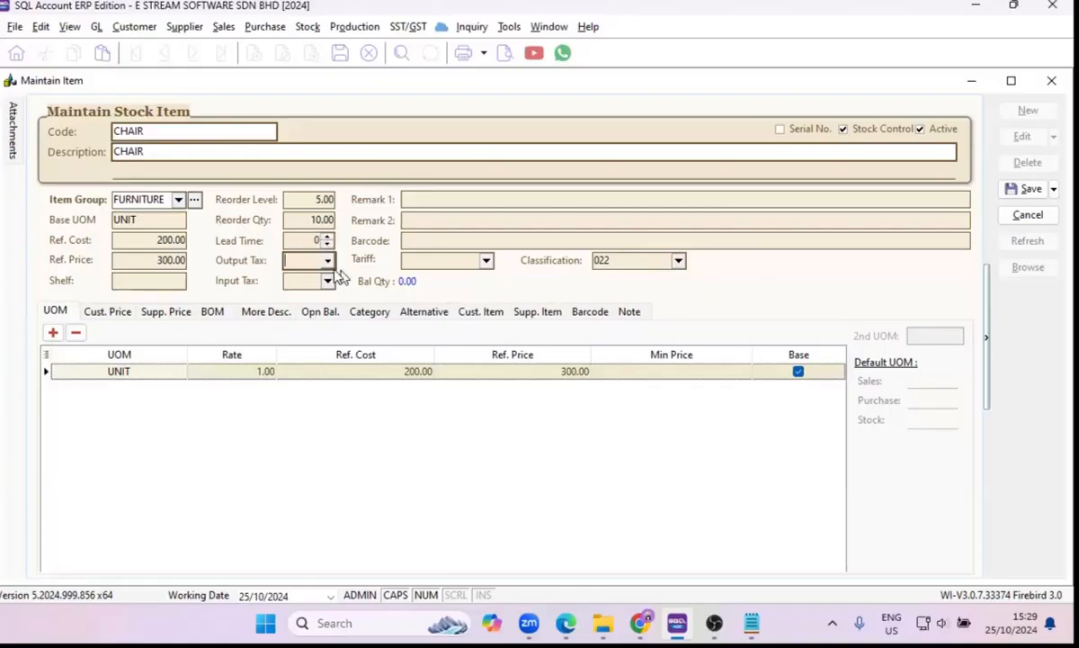
click(327, 260)
scroll(385, 378, down, 2)
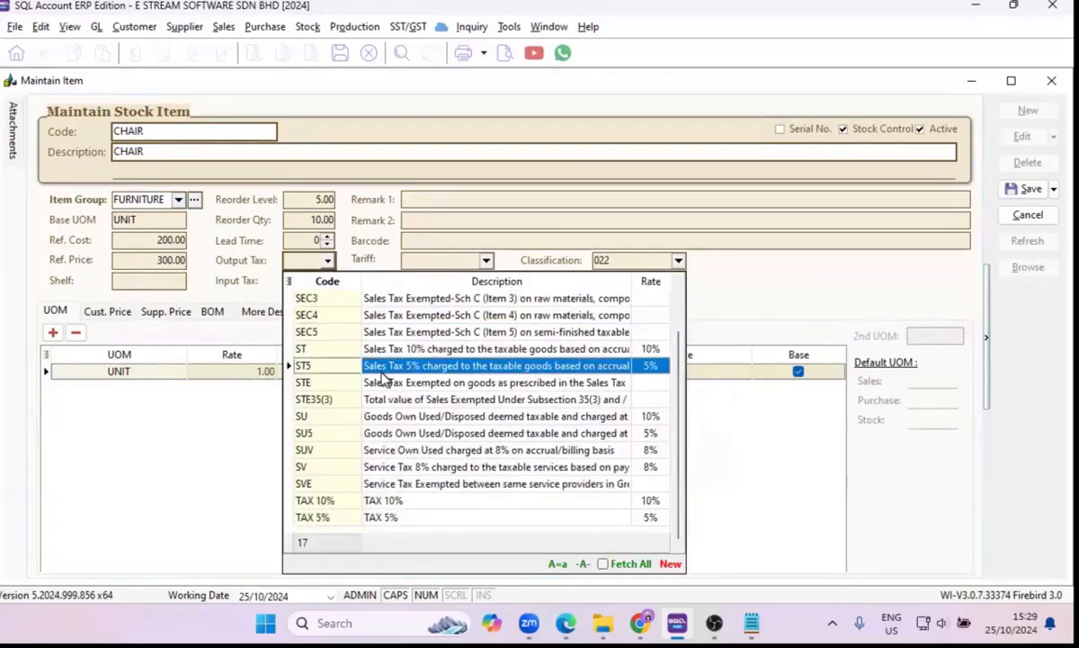
click(363, 466)
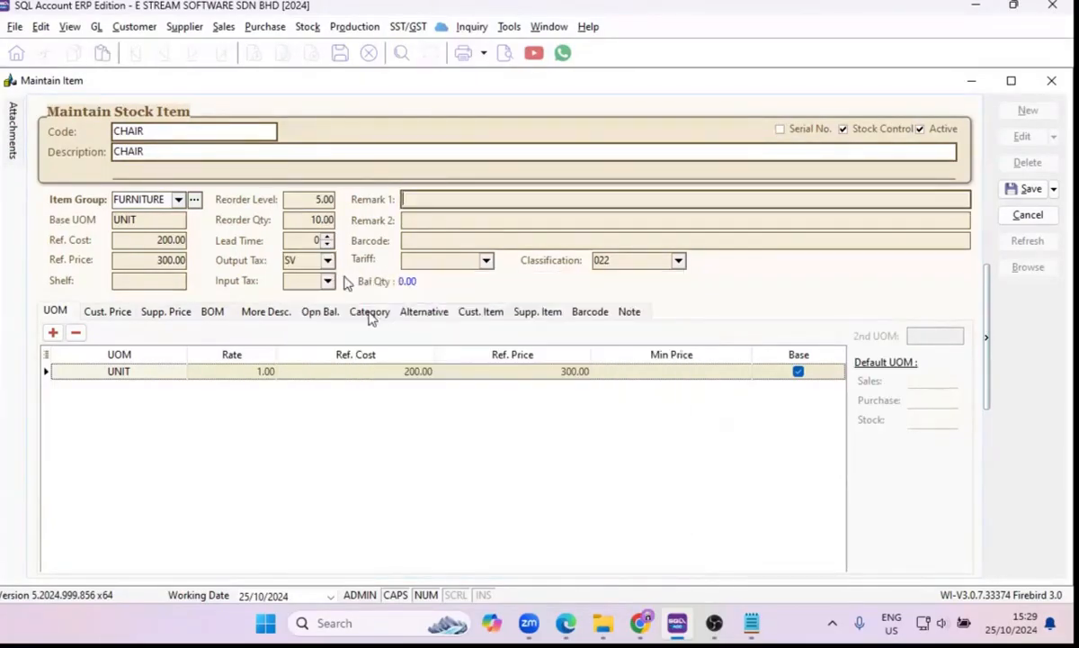
click(331, 284)
click(349, 493)
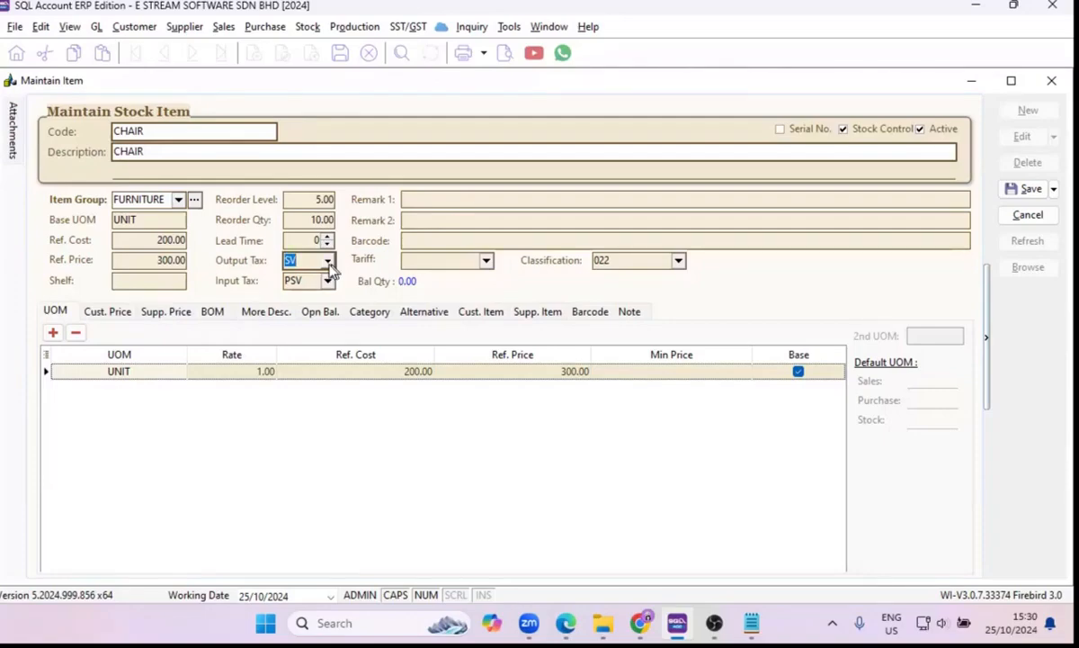
click(431, 198)
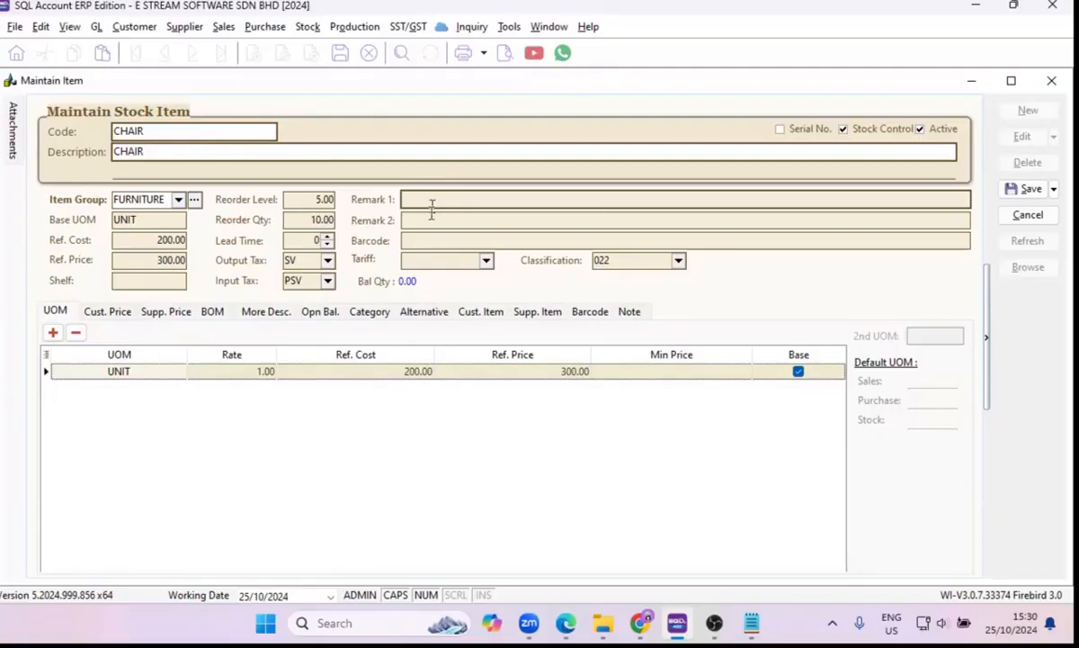
click(430, 222)
click(431, 239)
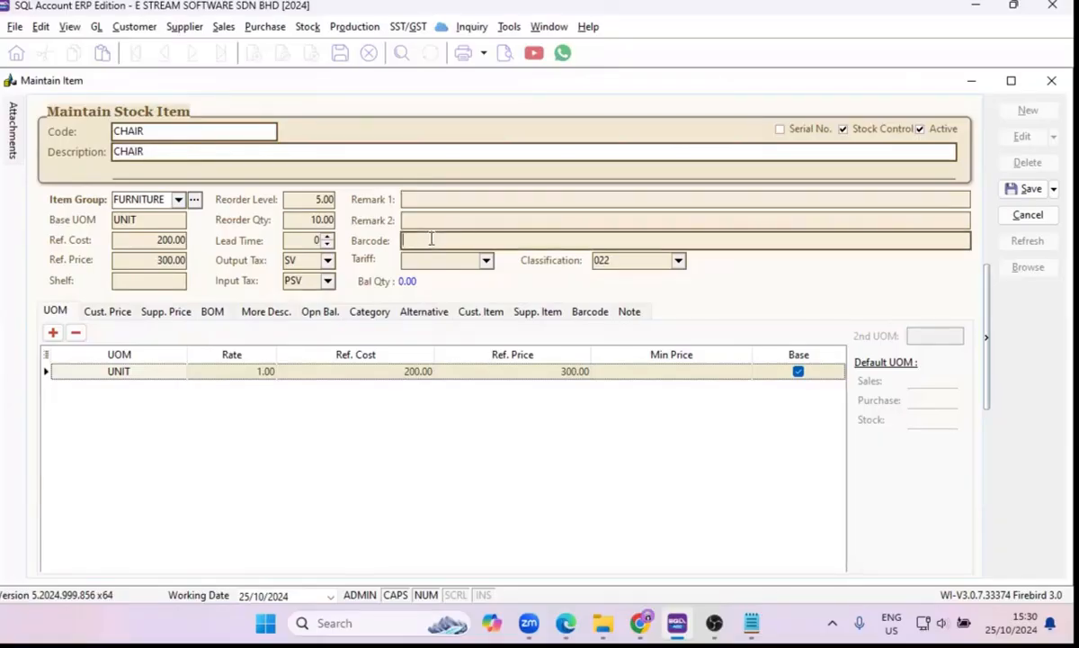
Check the CHAIR item's tariff choices and open the tariff code maintenance list.
click(486, 262)
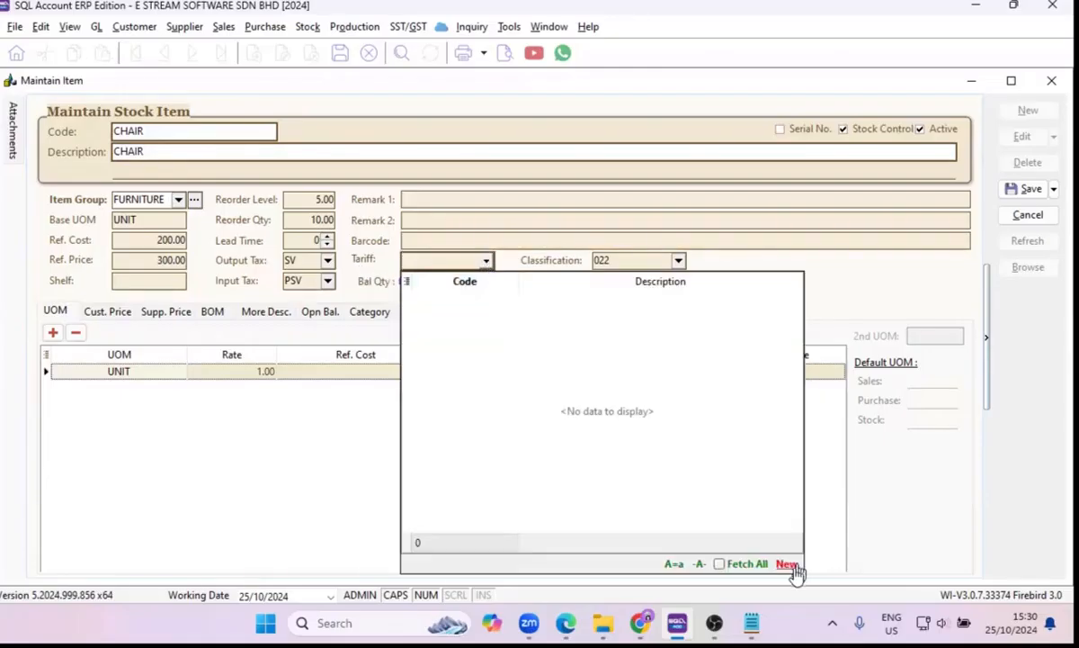
click(509, 26)
click(509, 26)
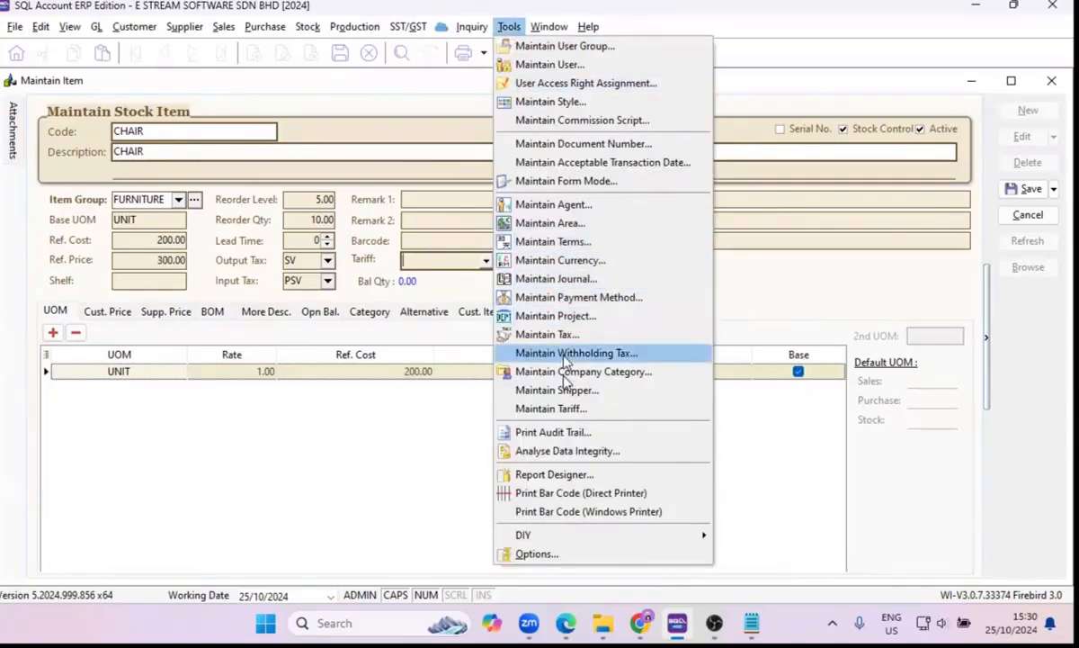
click(567, 412)
drag(423, 169, 814, 223)
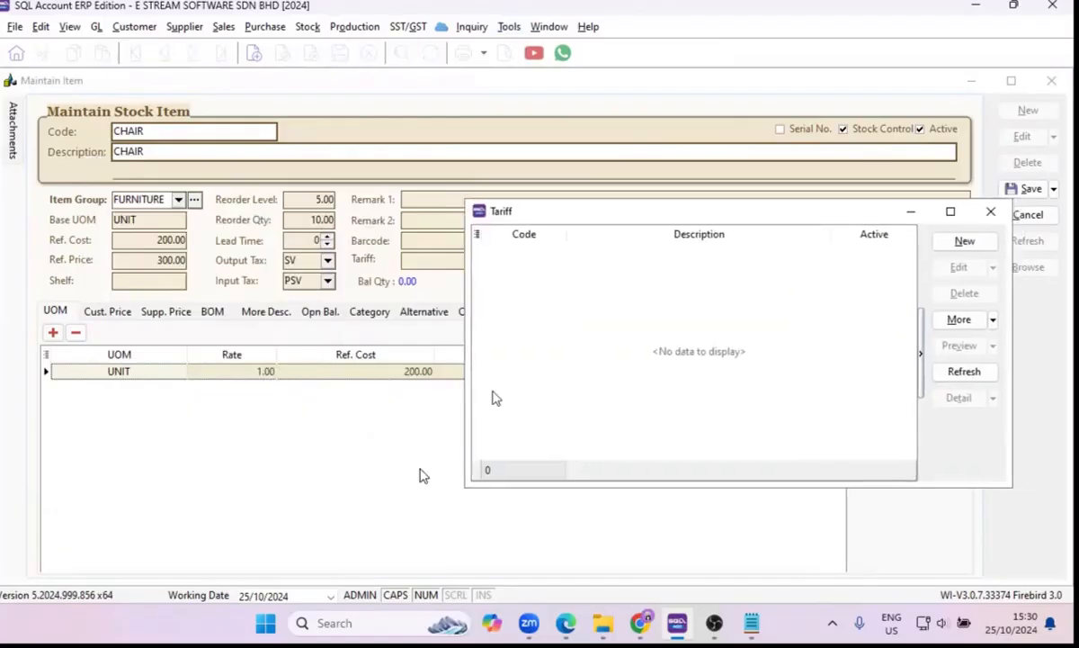
Switch to Chrome, open the JKDM HS Explorer site and select tariff type PDK 2022 - PERINTAH DUTI KASTAM 2022.
click(640, 622)
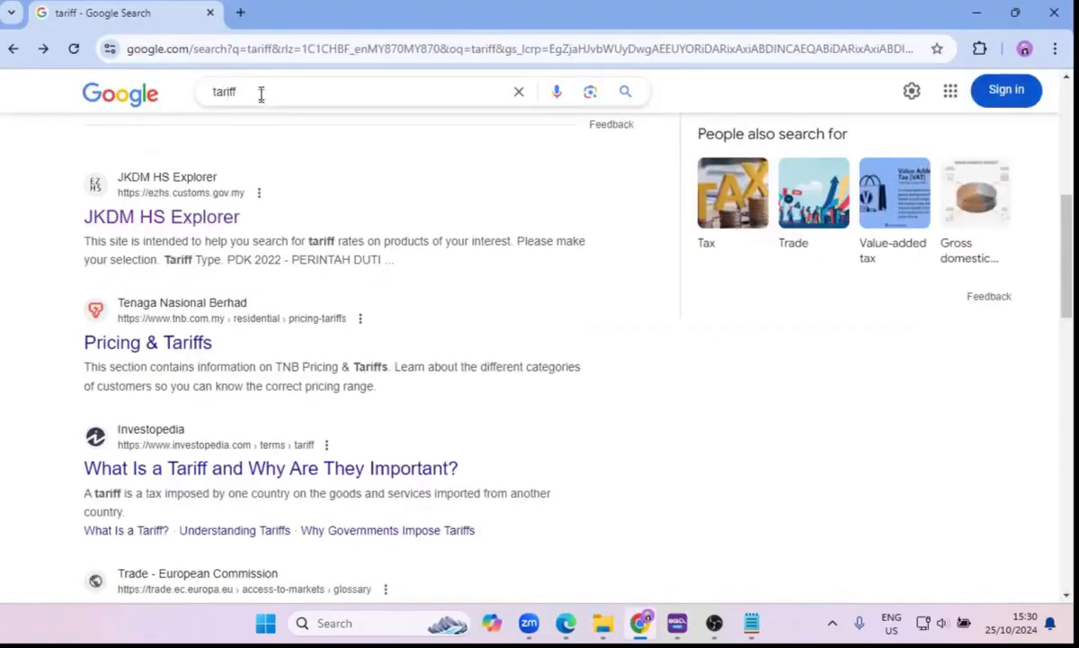
click(168, 224)
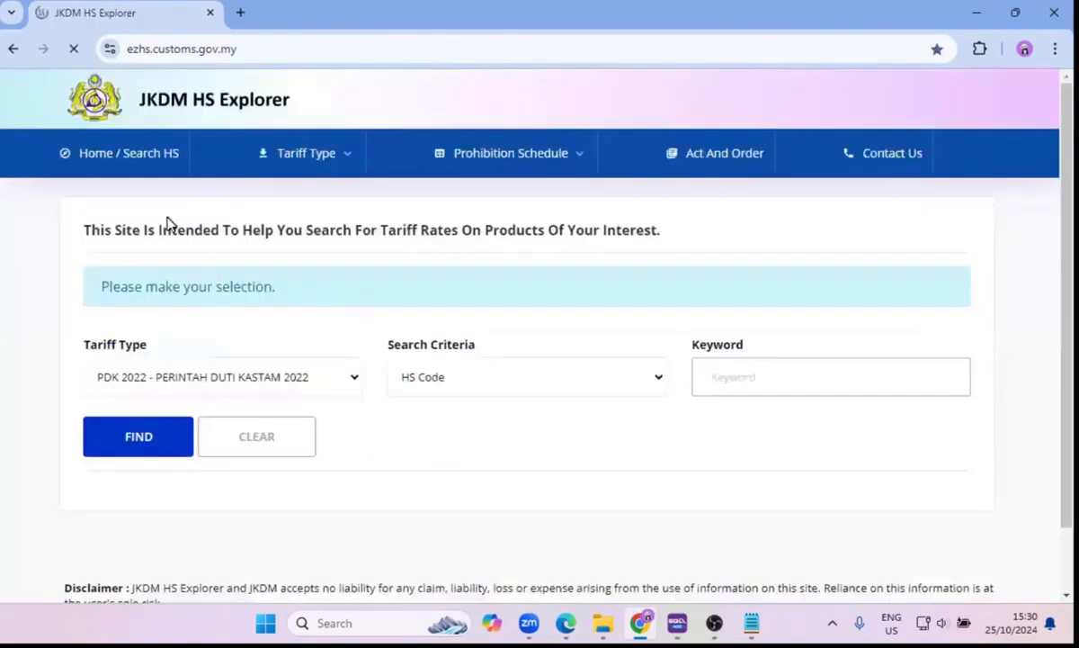
click(232, 378)
scroll(159, 27, down, 1)
scroll(171, 72, up, 1)
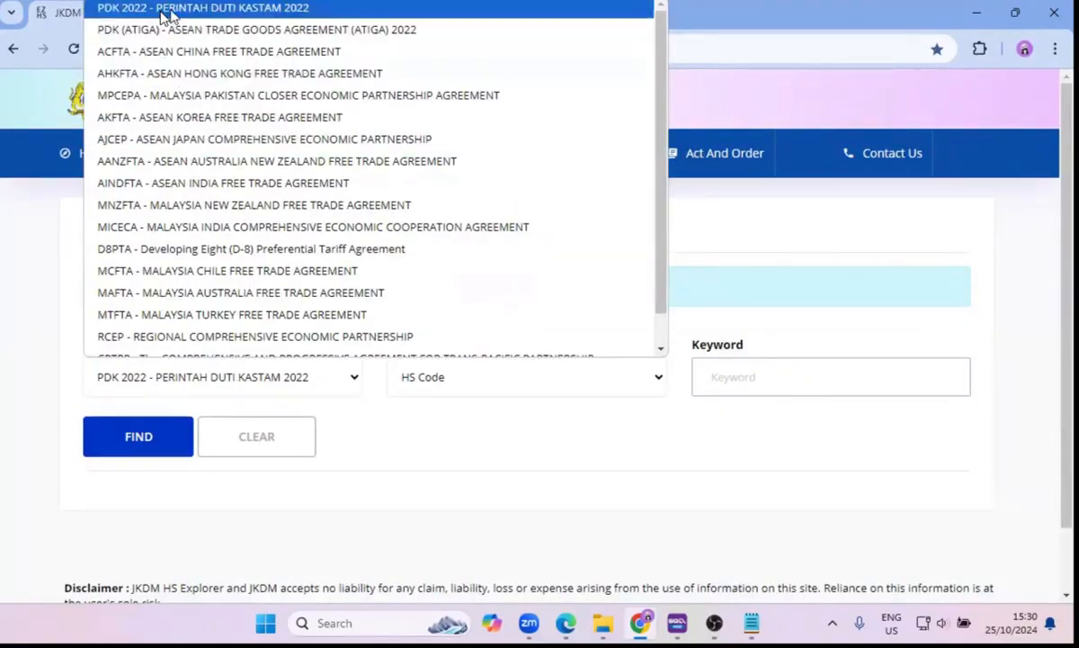
click(237, 12)
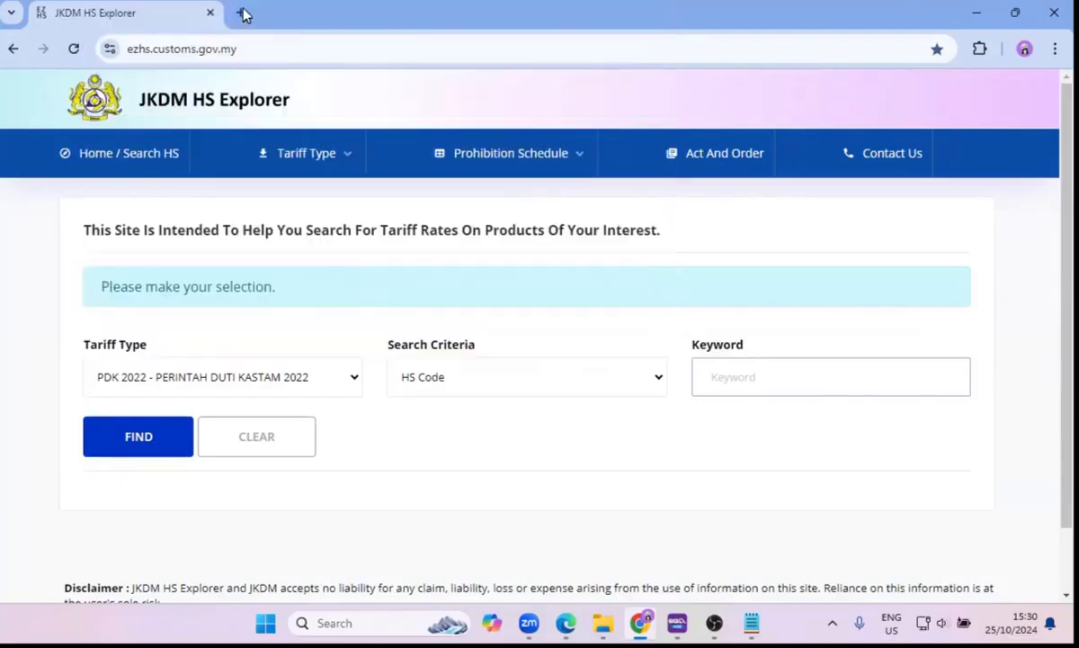
Search the tariffs by Item Description with the keyword CHAIR.
click(507, 383)
click(481, 433)
click(824, 363)
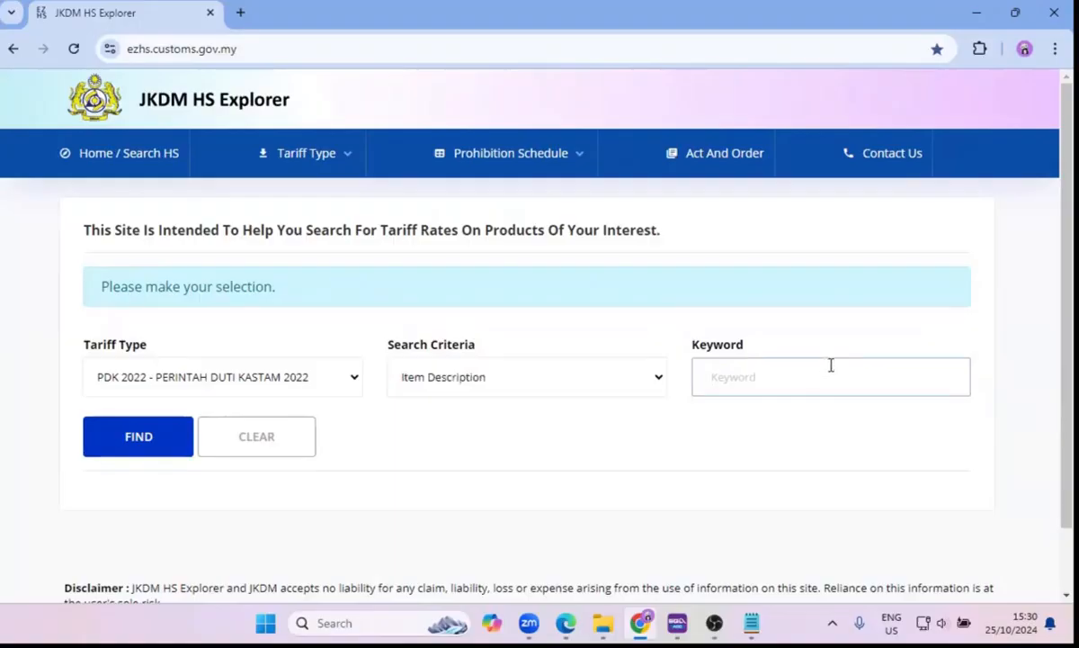
text(CHAIR)
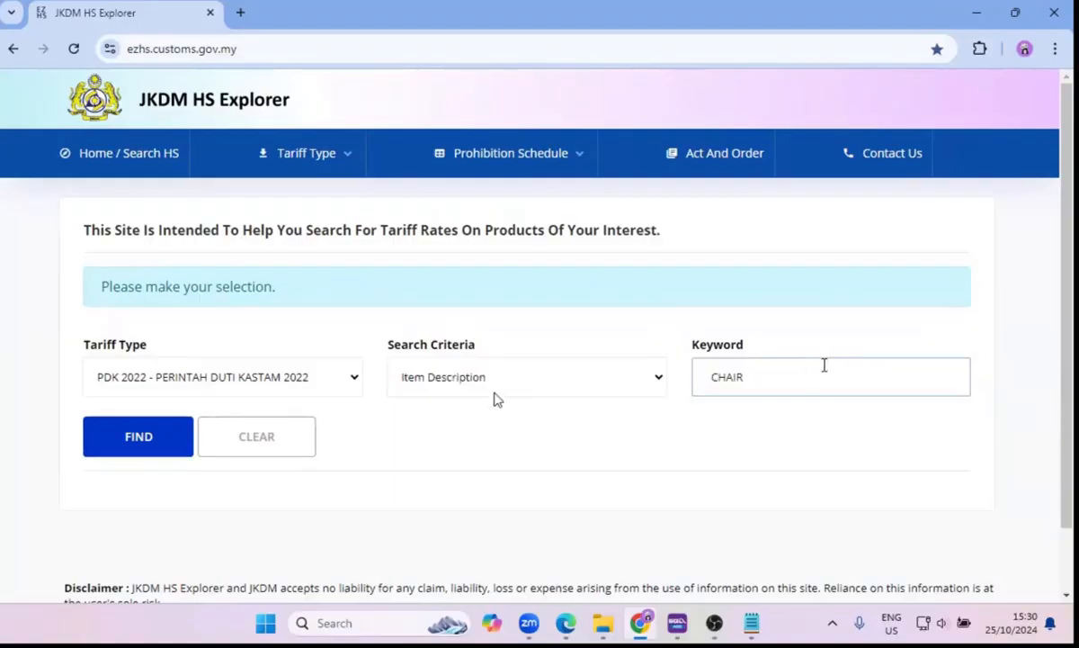
click(94, 441)
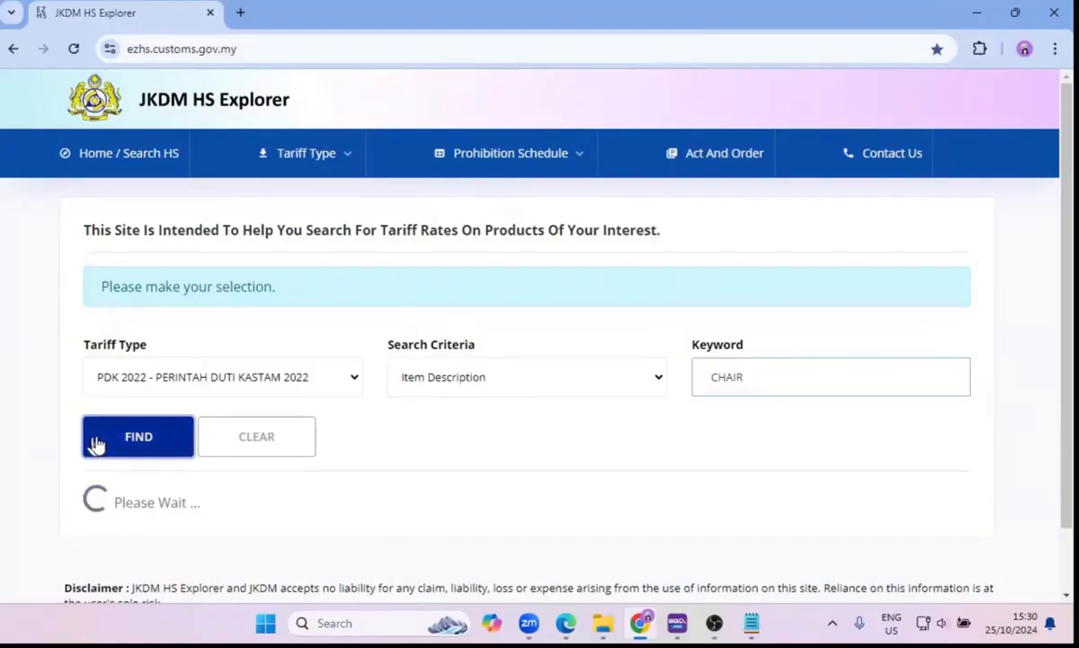
Examine the header, sub and item codes in the chair results, return to SQL Account and close the tariff maintenance list.
scroll(274, 382, down, 5)
scroll(276, 382, up, 3)
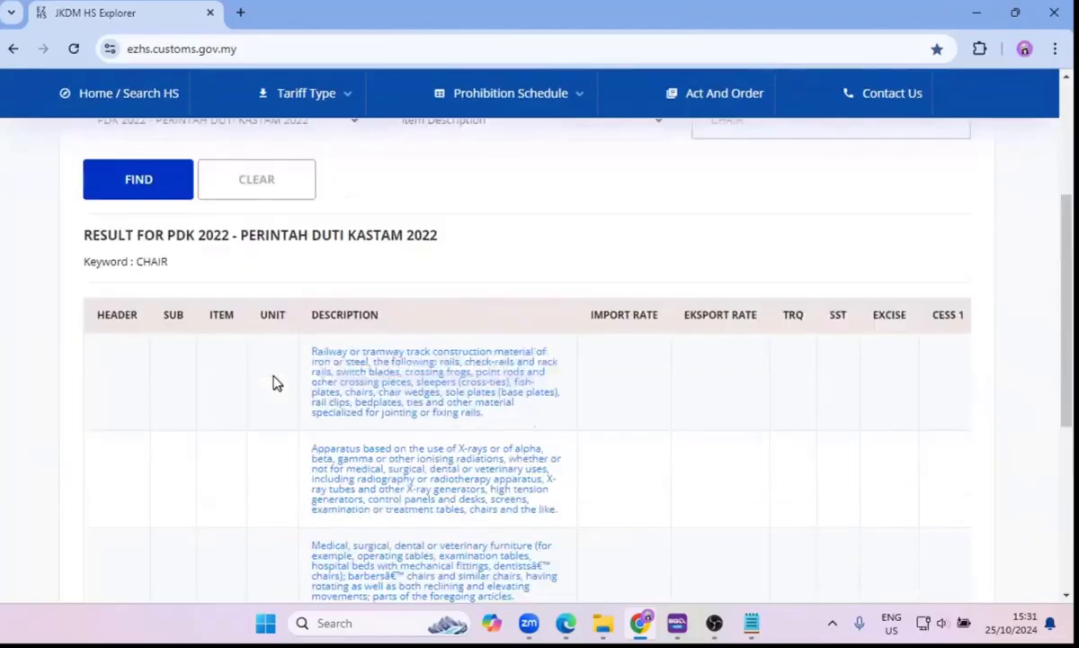
scroll(275, 382, down, 5)
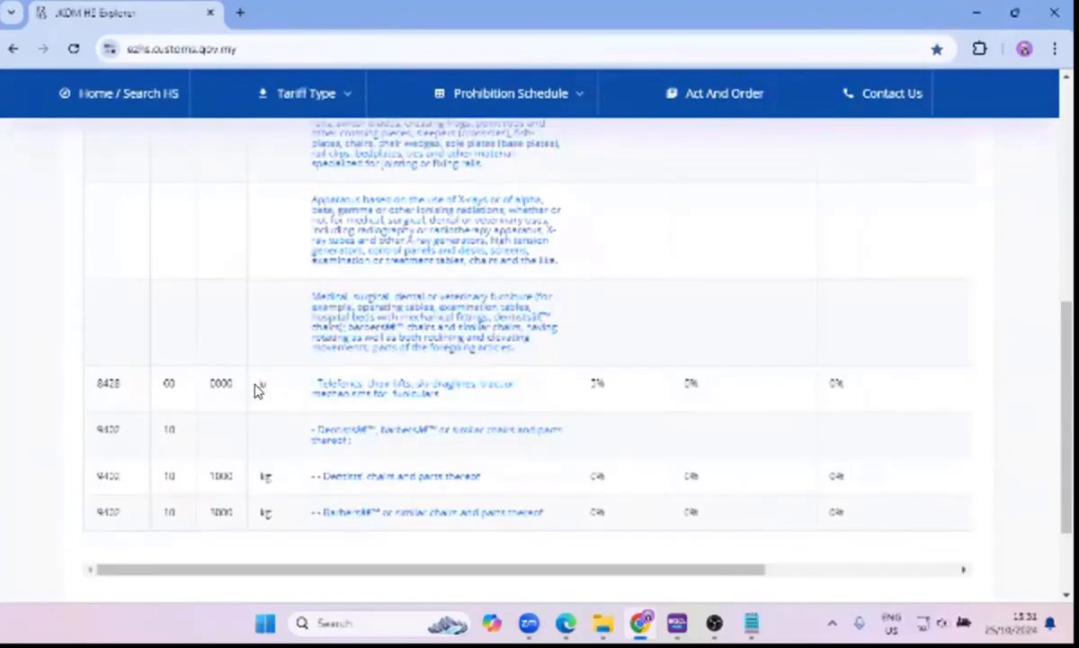
scroll(226, 414, up, 2)
scroll(207, 423, down, 2)
scroll(278, 337, up, 1)
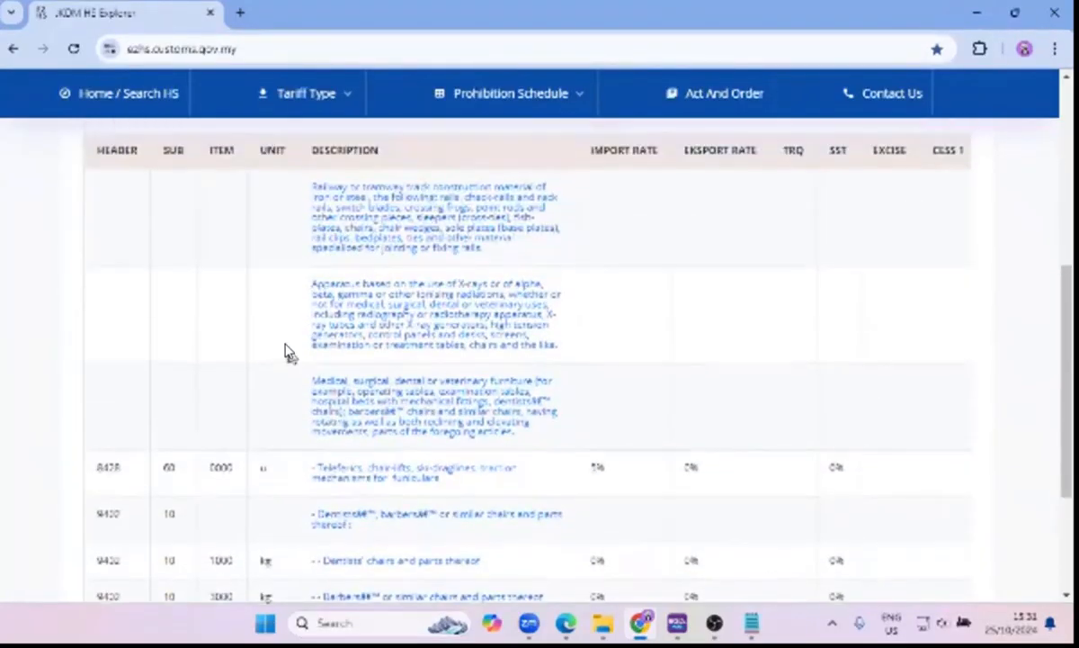
click(976, 12)
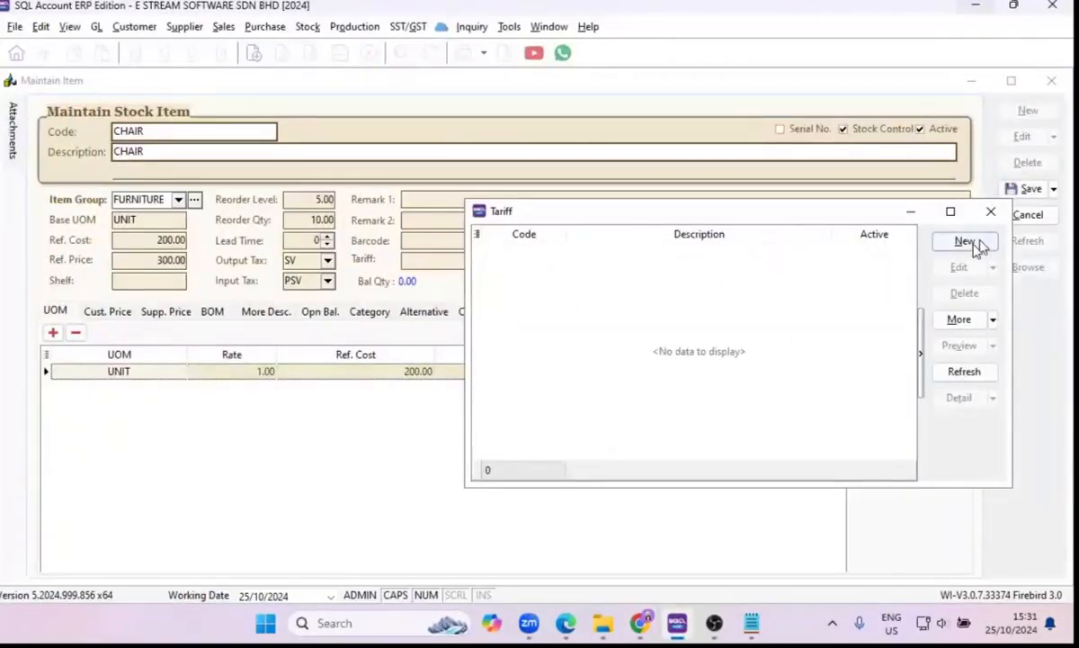
click(991, 212)
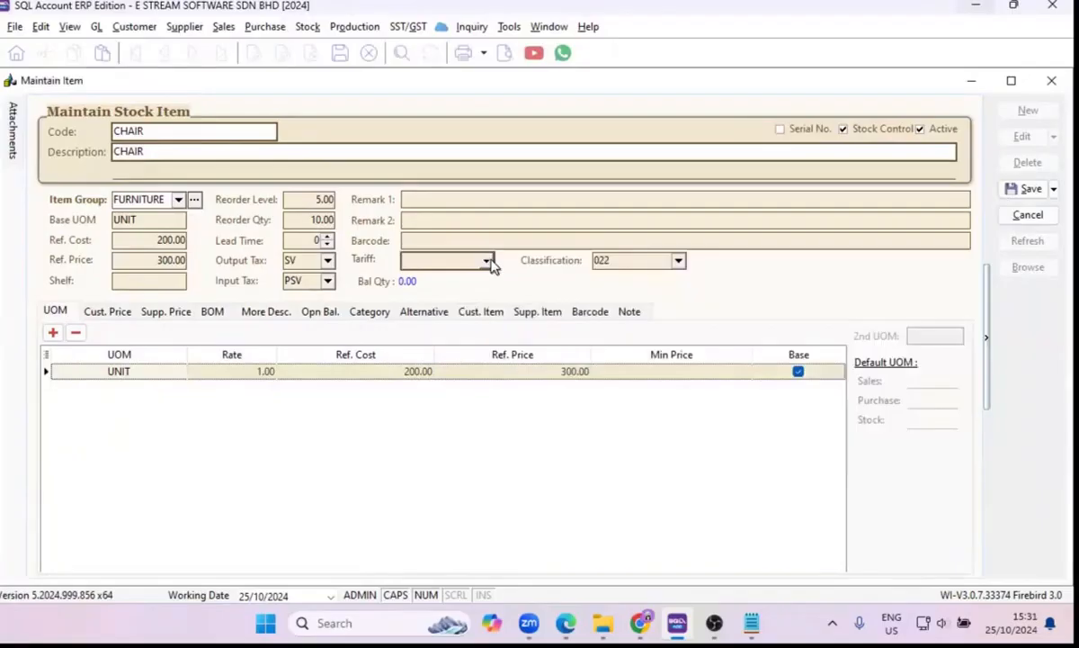
Create and save a new tariff with code 0101.21.0000 and the same text as its description.
click(478, 263)
click(788, 564)
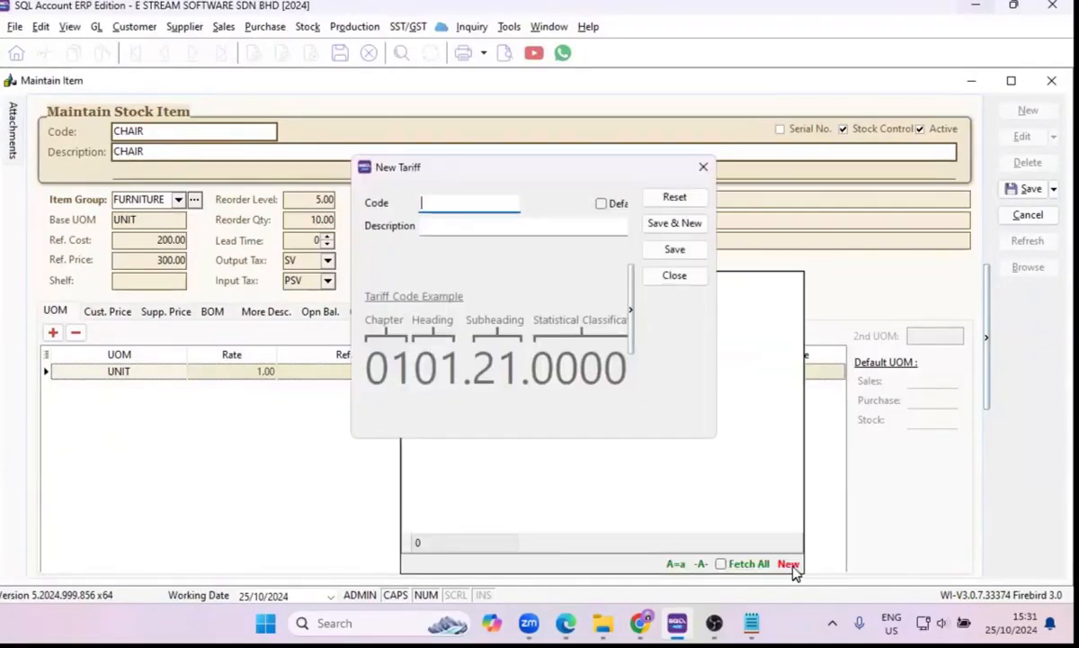
text(0101.)
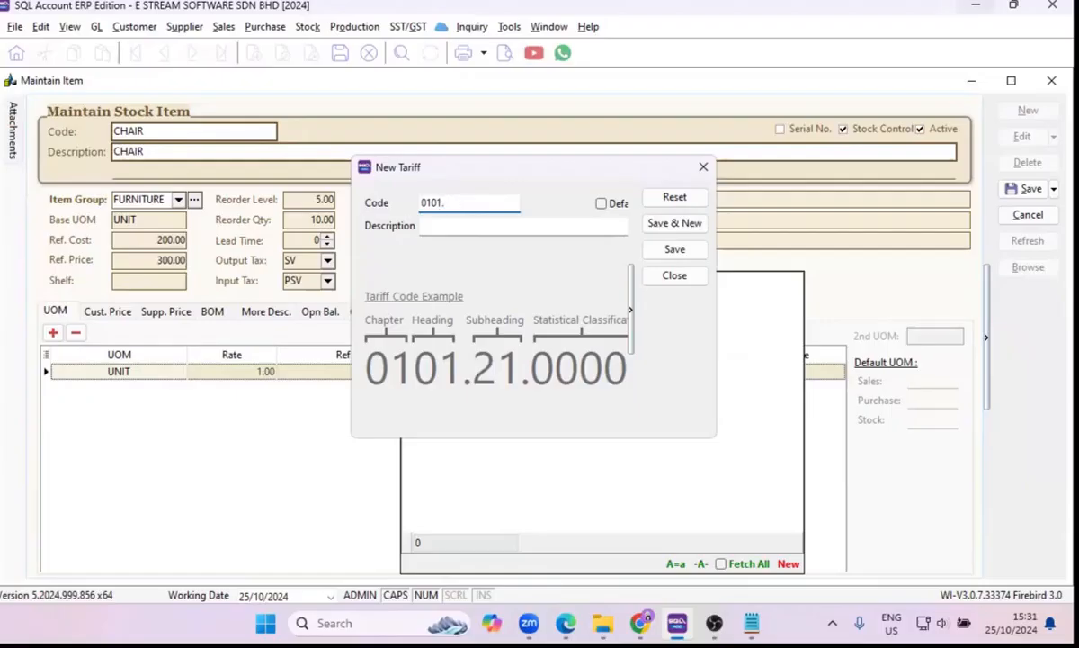
text(21.0000)
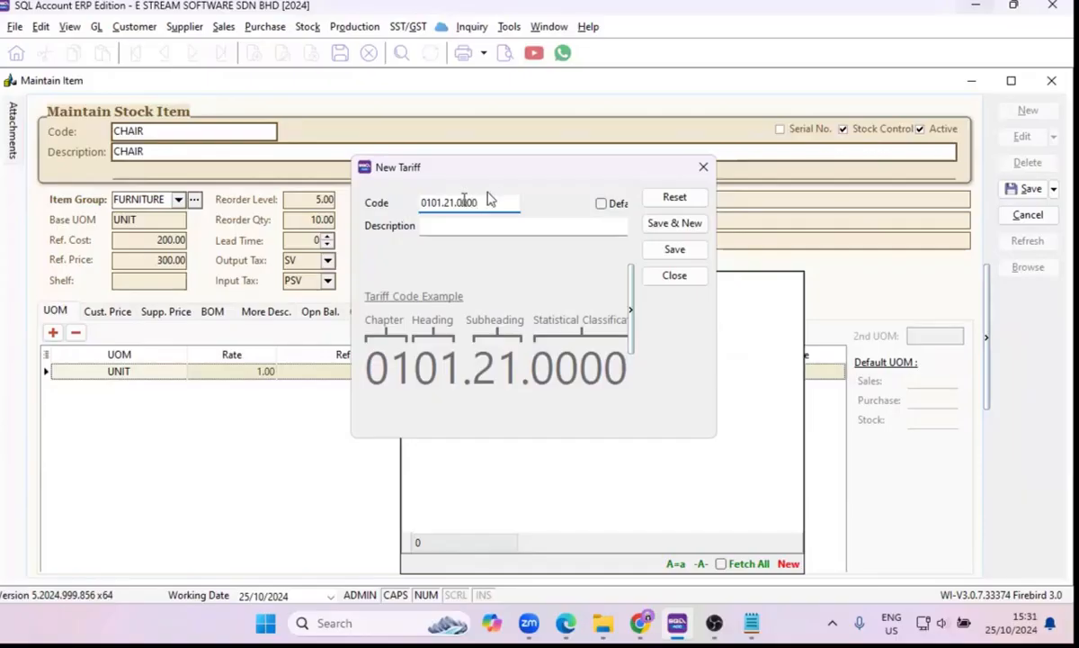
double_click(491, 198)
key(ctrl+c)
click(502, 226)
key(ctrl+v)
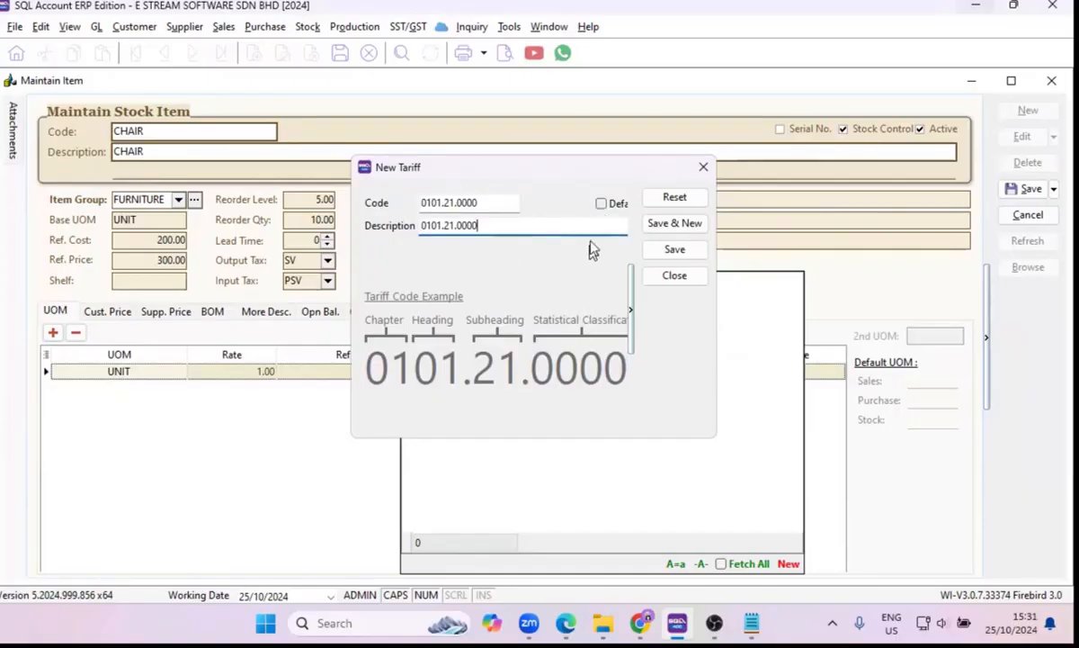
drag(716, 208, 836, 208)
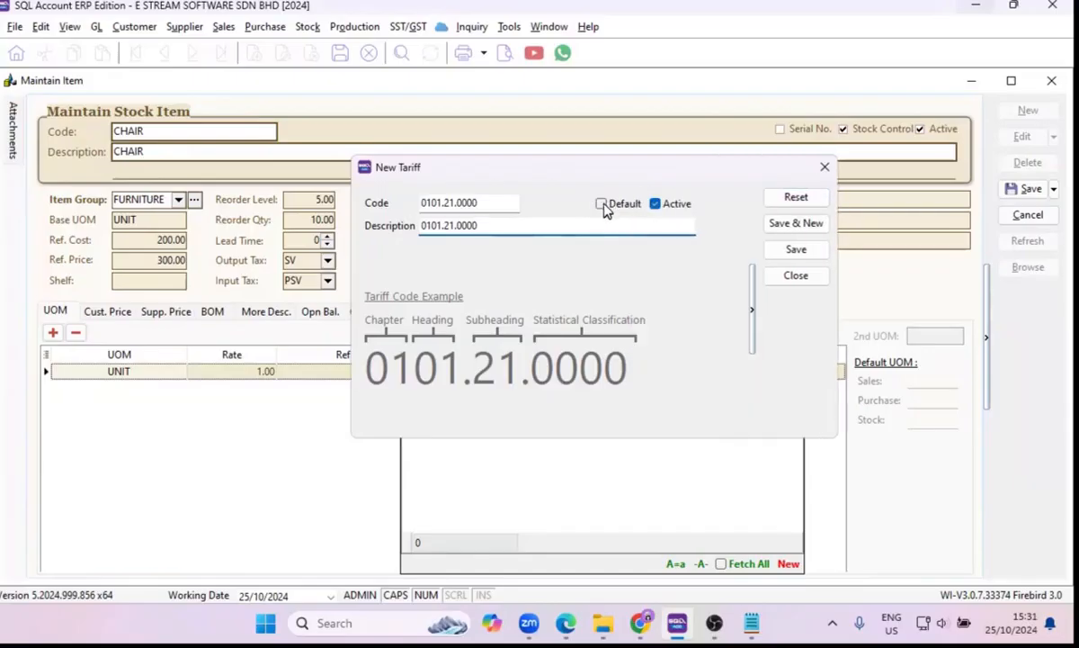
click(792, 251)
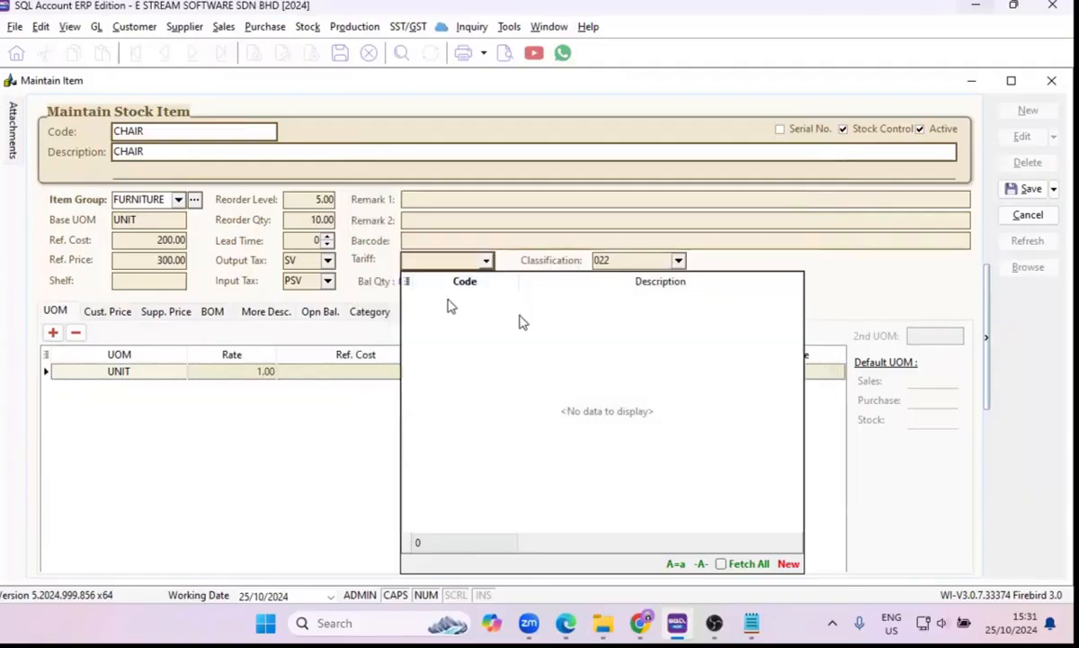
Assign tariff 0101.21.0000 to the CHAIR item.
click(848, 303)
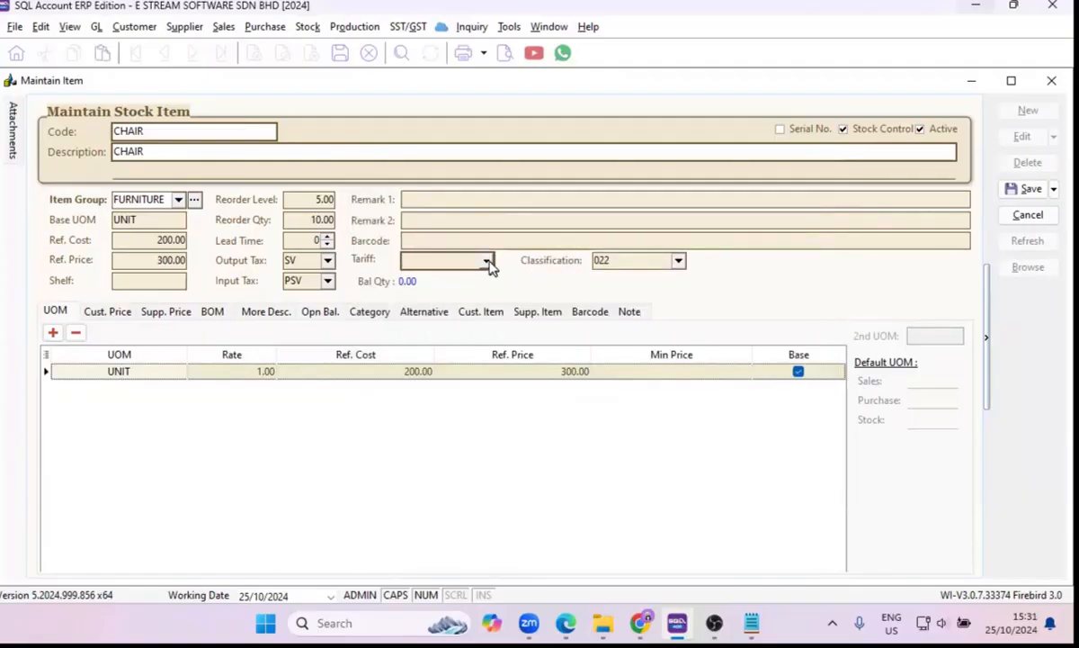
click(486, 261)
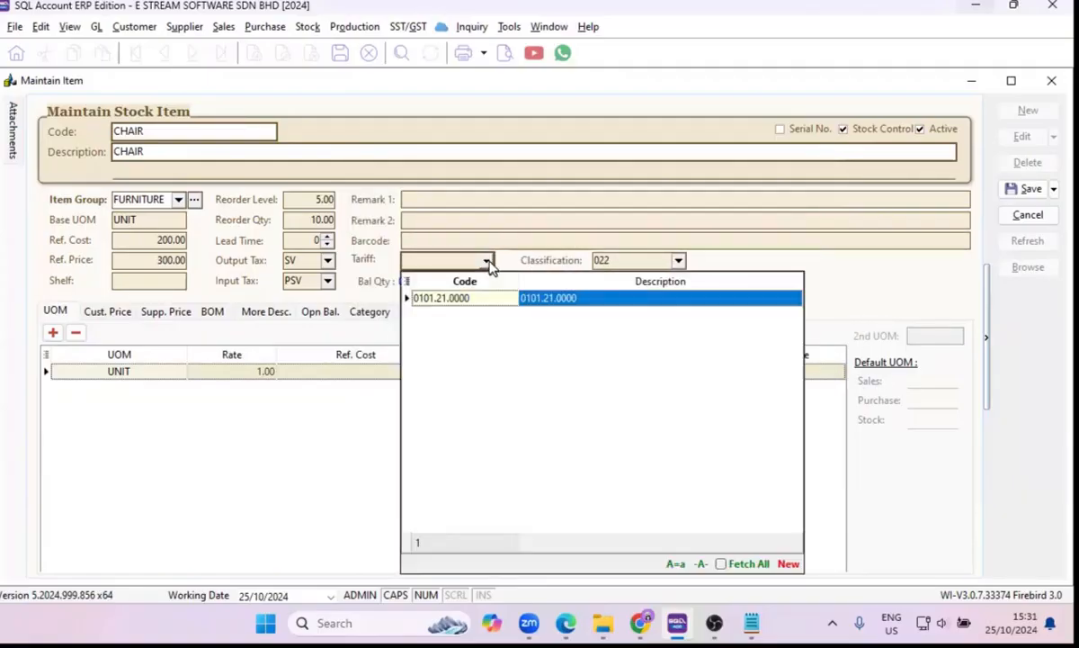
click(459, 304)
key(Tab)
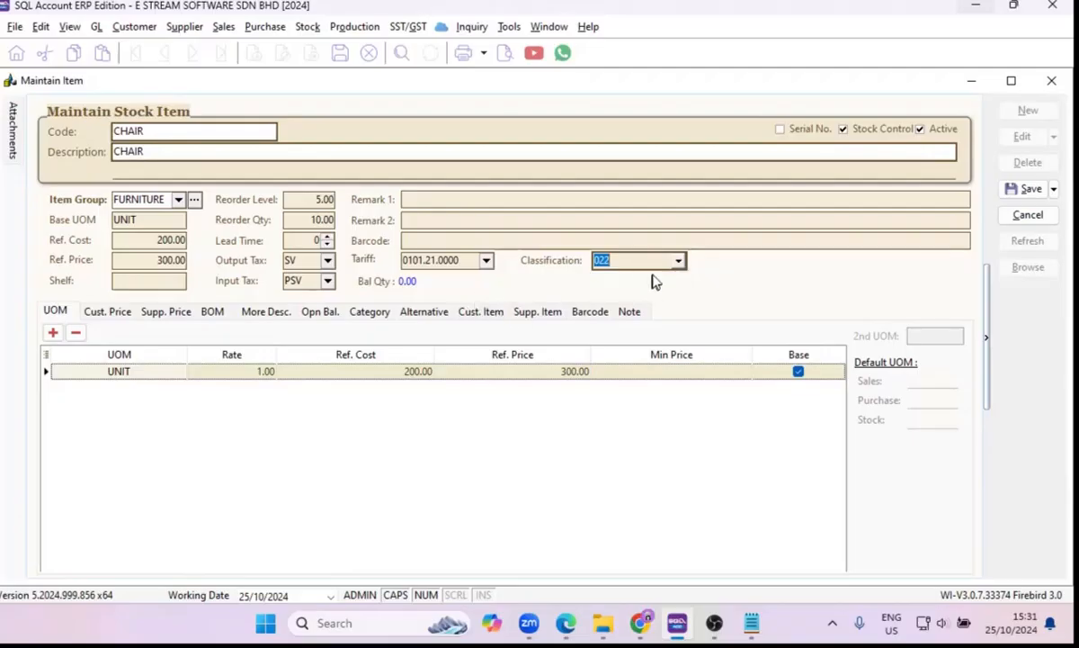
Review the available classification codes for the CHAIR item without choosing another one.
click(681, 262)
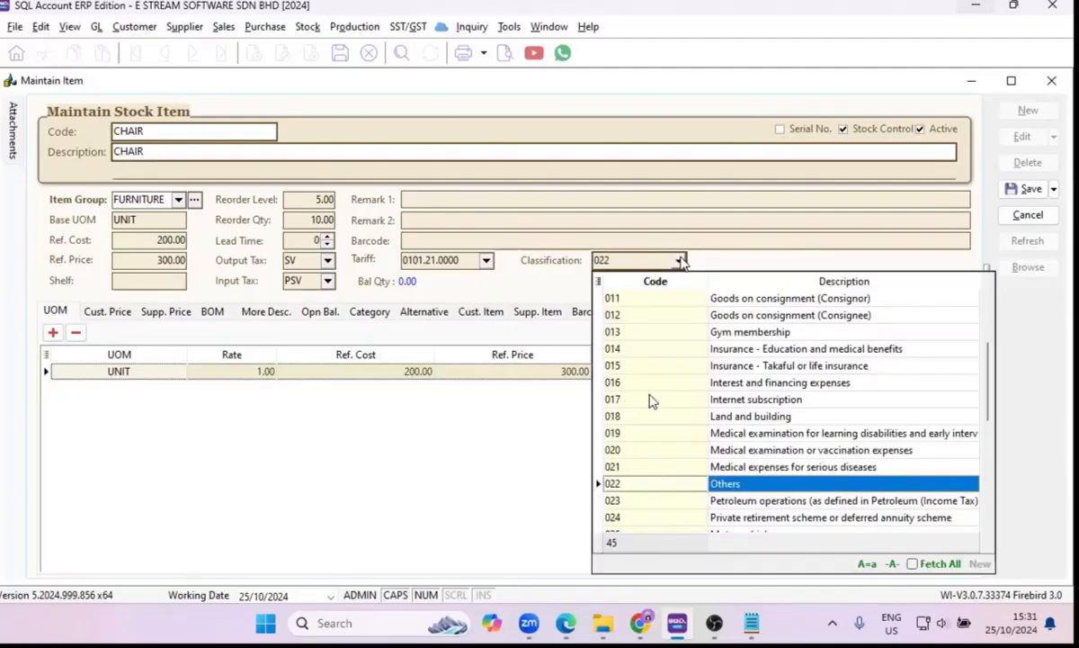
scroll(652, 401, up, 12)
scroll(652, 400, down, 20)
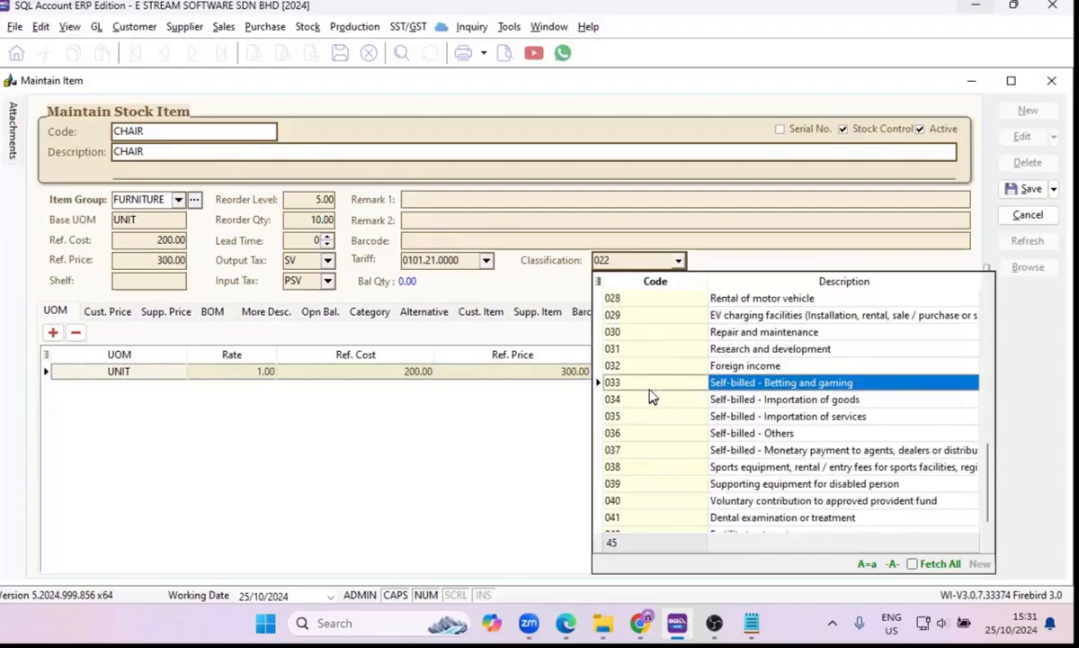
scroll(652, 399, down, 4)
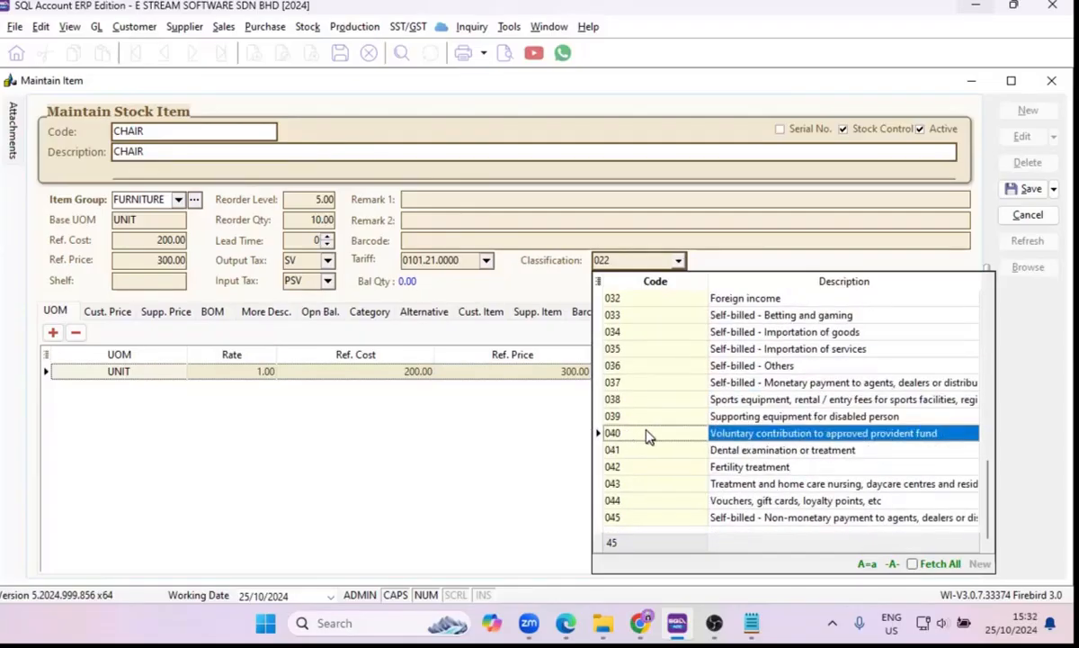
click(369, 421)
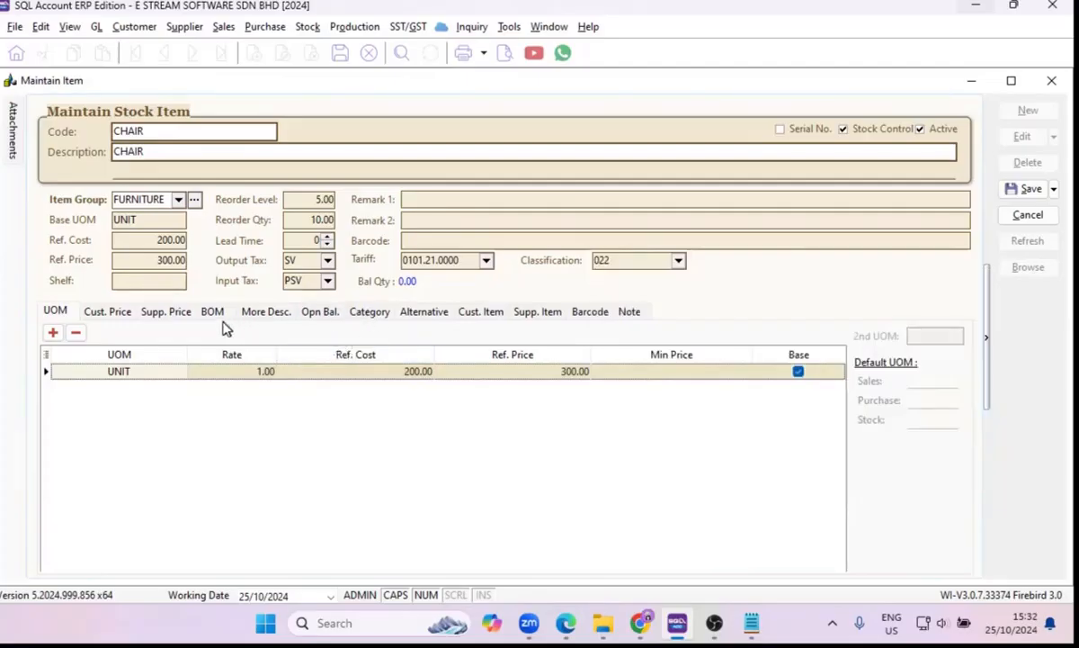
Add a second unit of measure, KG, with a rate of 1 to the CHAIR item.
click(122, 370)
click(127, 391)
click(52, 333)
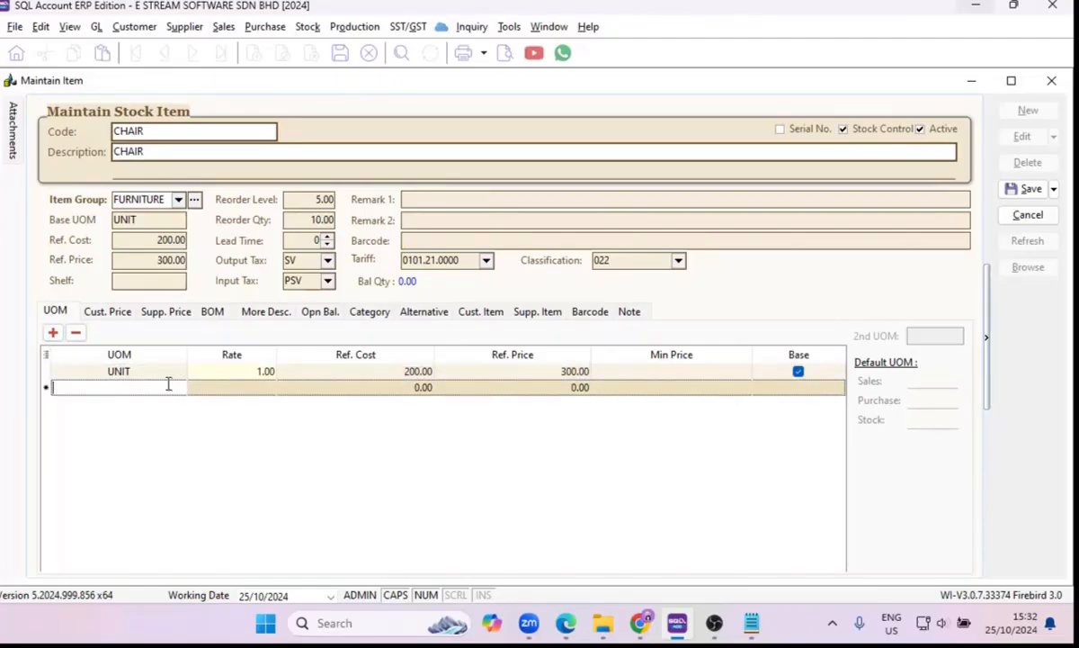
text(KG)
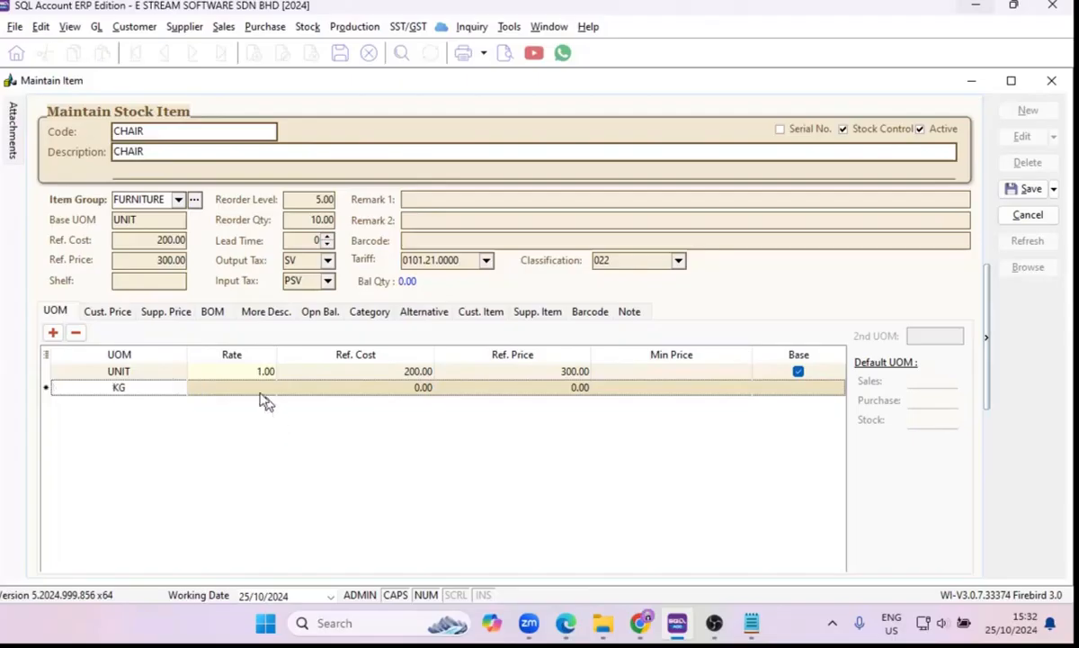
click(260, 391)
text(1)
click(409, 394)
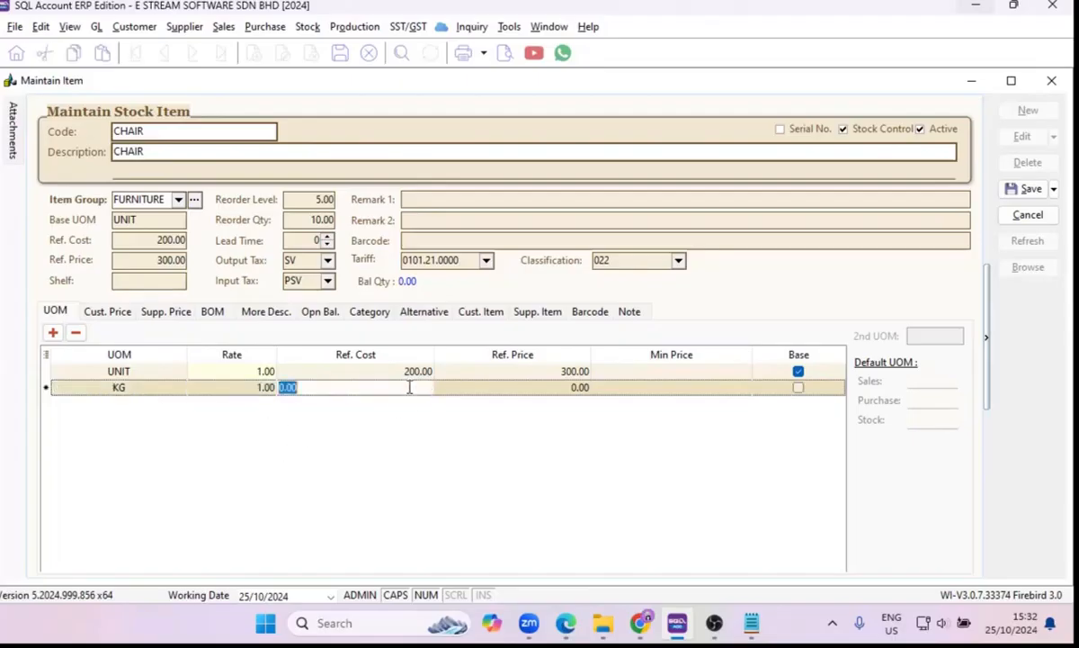
Set the KG unit's reference cost to 200 and reference price to 300, leaving its minimum price blank.
text(25)
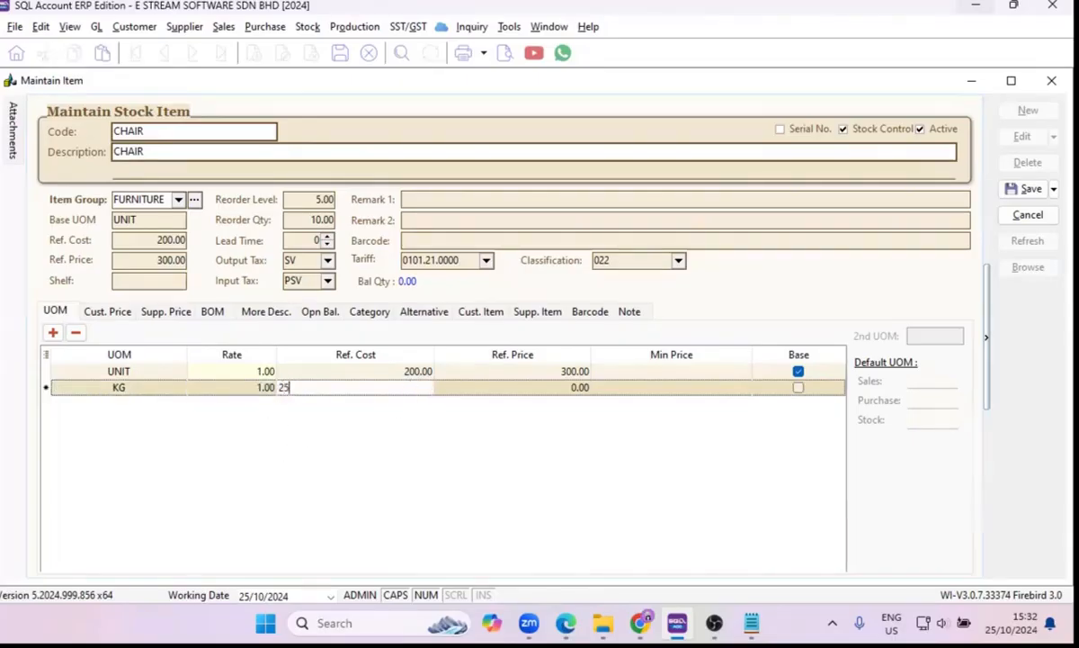
text(0)
click(554, 386)
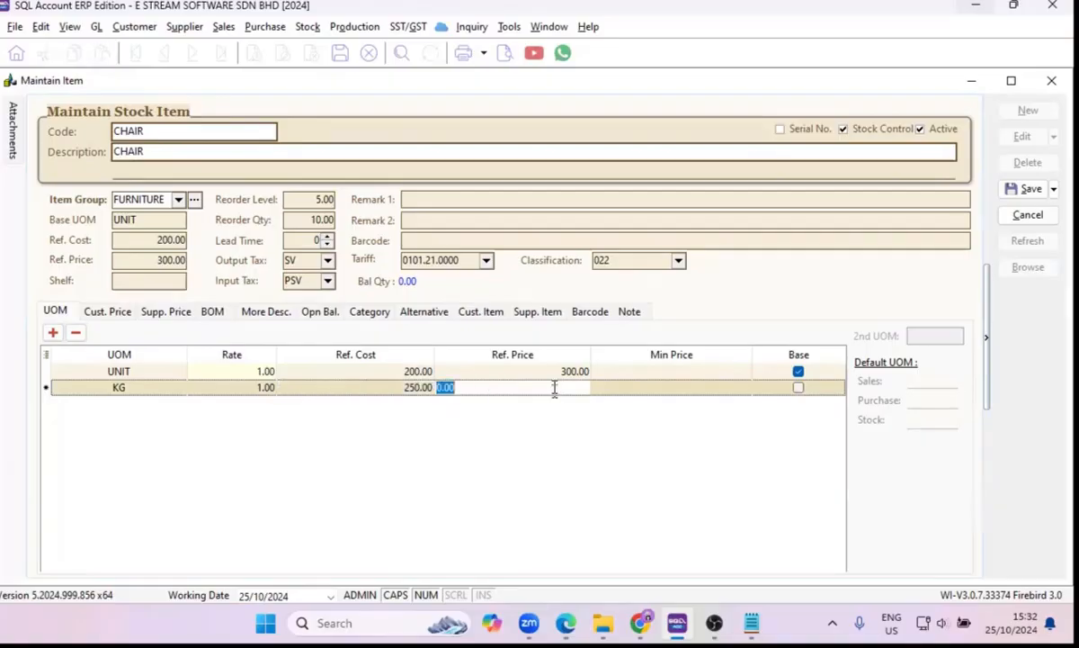
text(35)
key(BackSpace)
text(00)
click(416, 387)
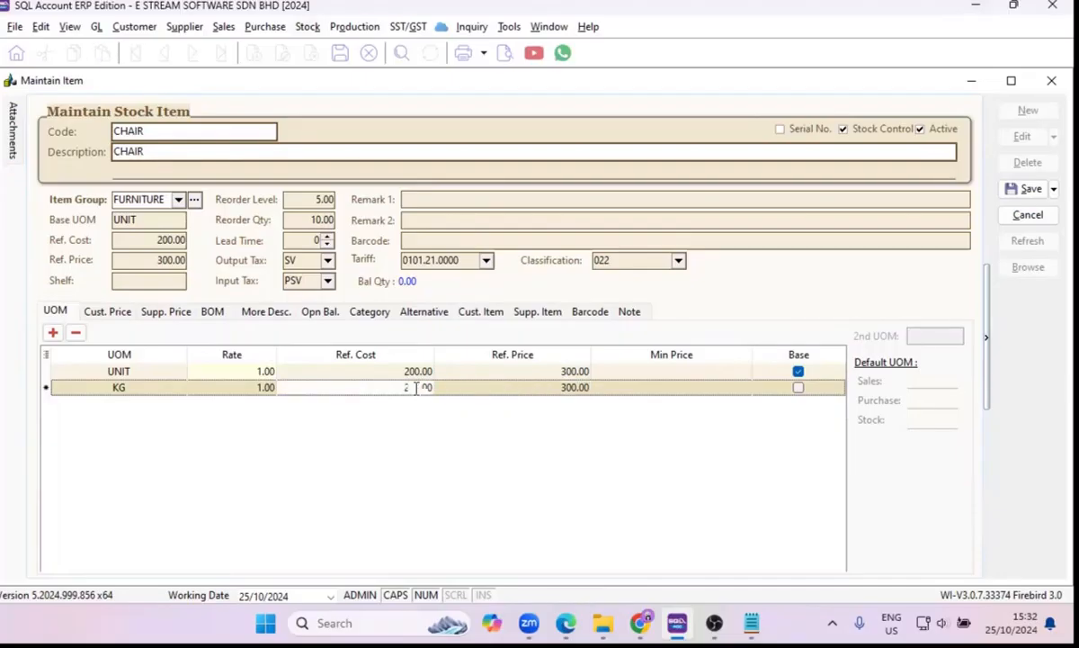
key(Tab)
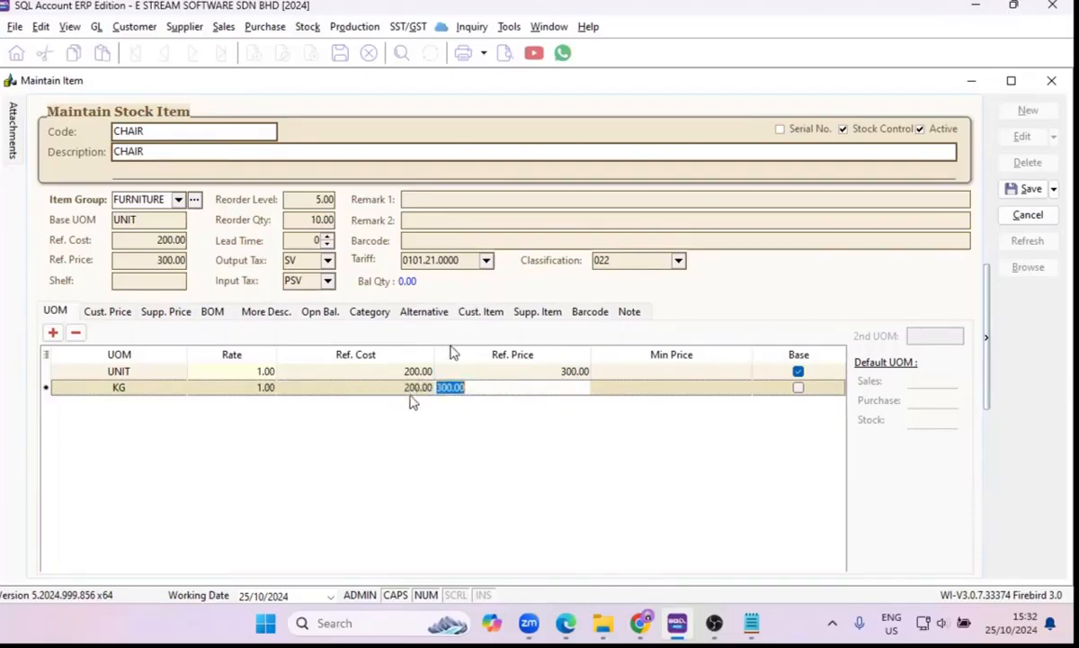
click(707, 396)
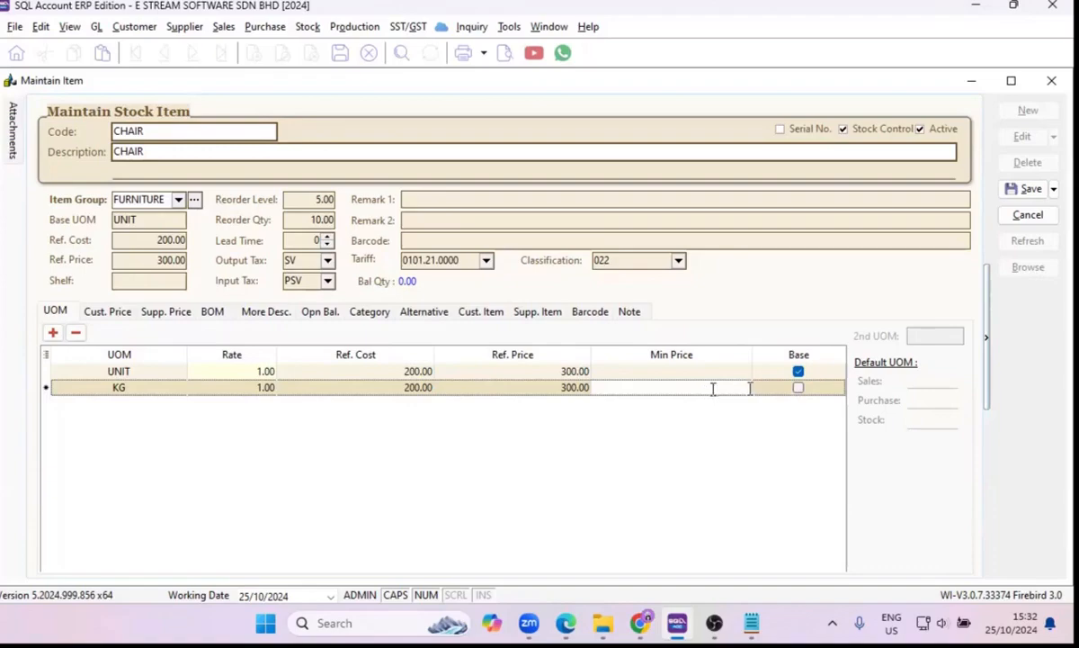
Try KG as the CHAIR item's base UOM, and make UNIT the base again.
click(799, 388)
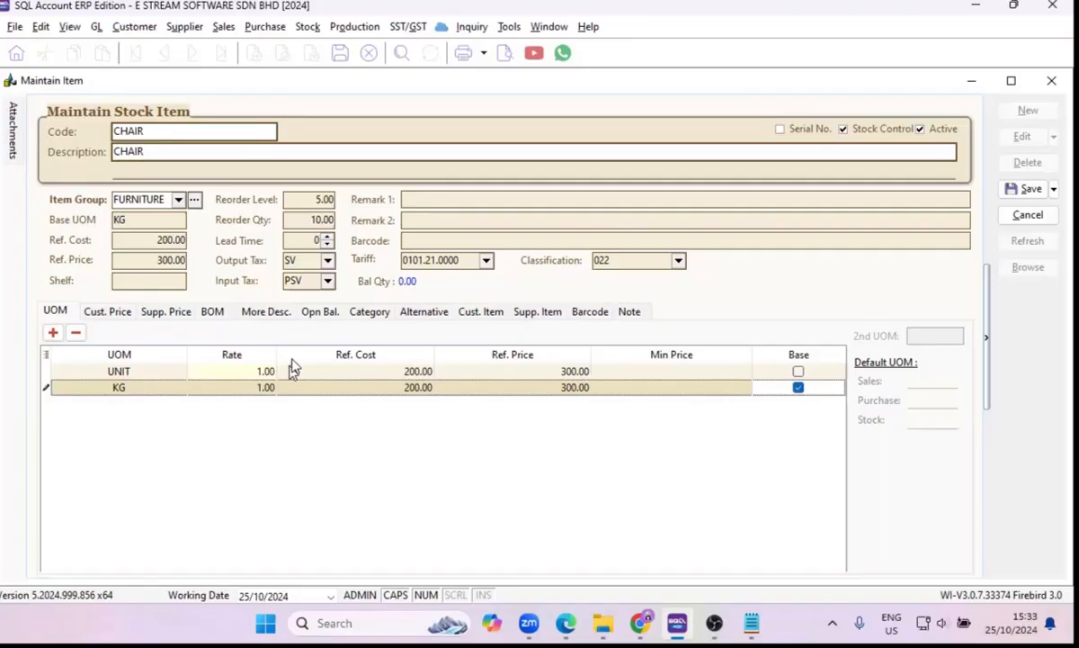
click(133, 235)
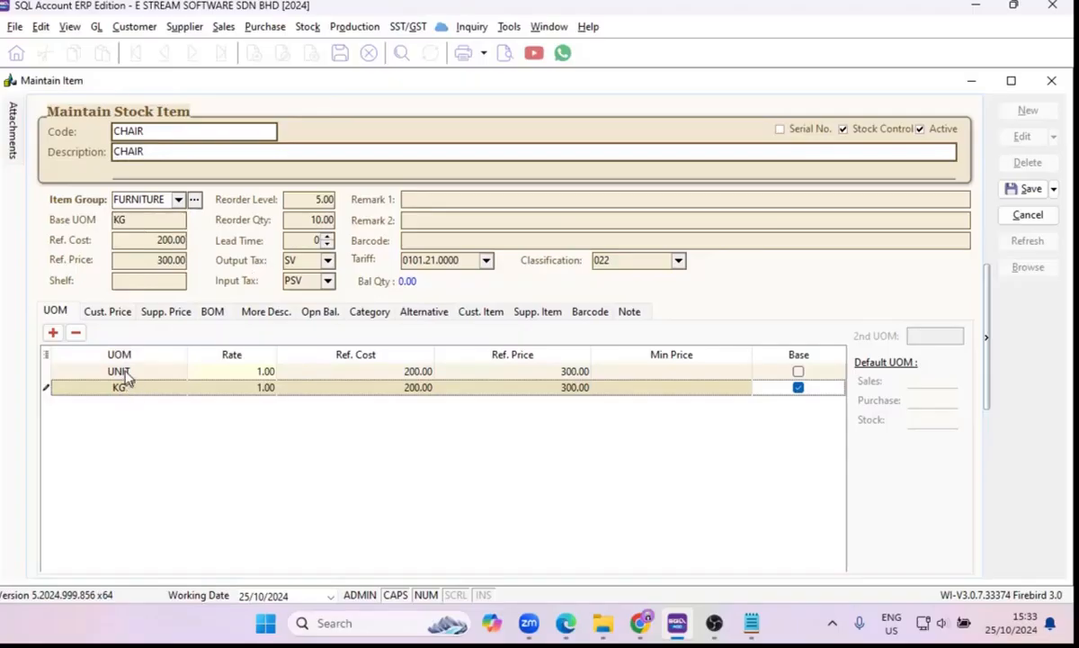
click(798, 371)
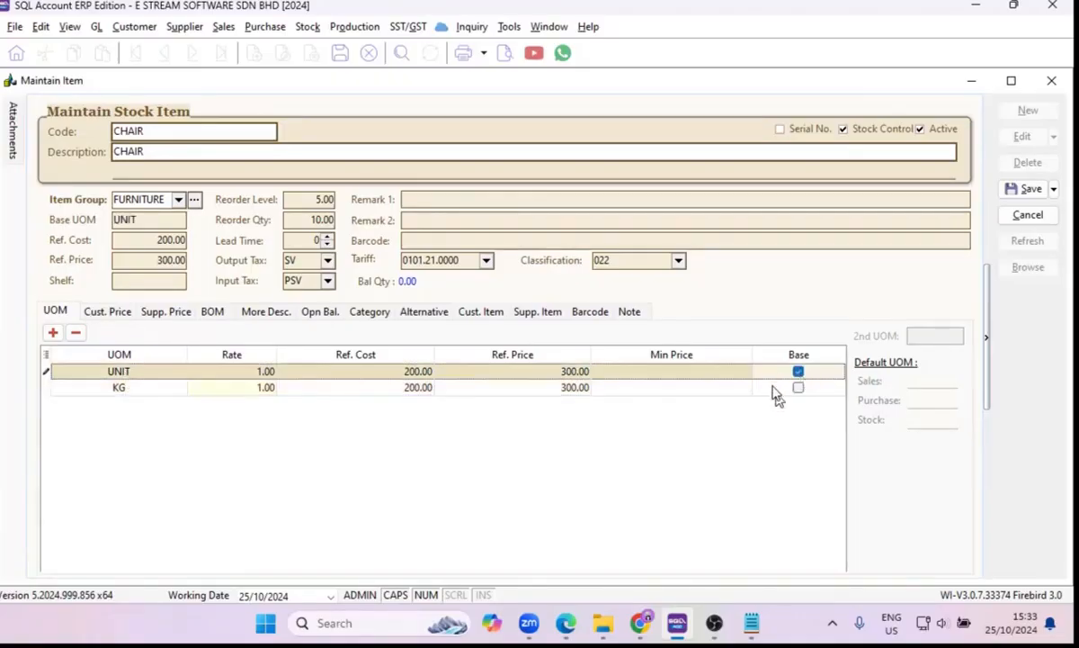
Start a customer price entry for CHAIR with the Wholesale price tag and the company A HOME FURNISHING & SERVICE.
click(108, 311)
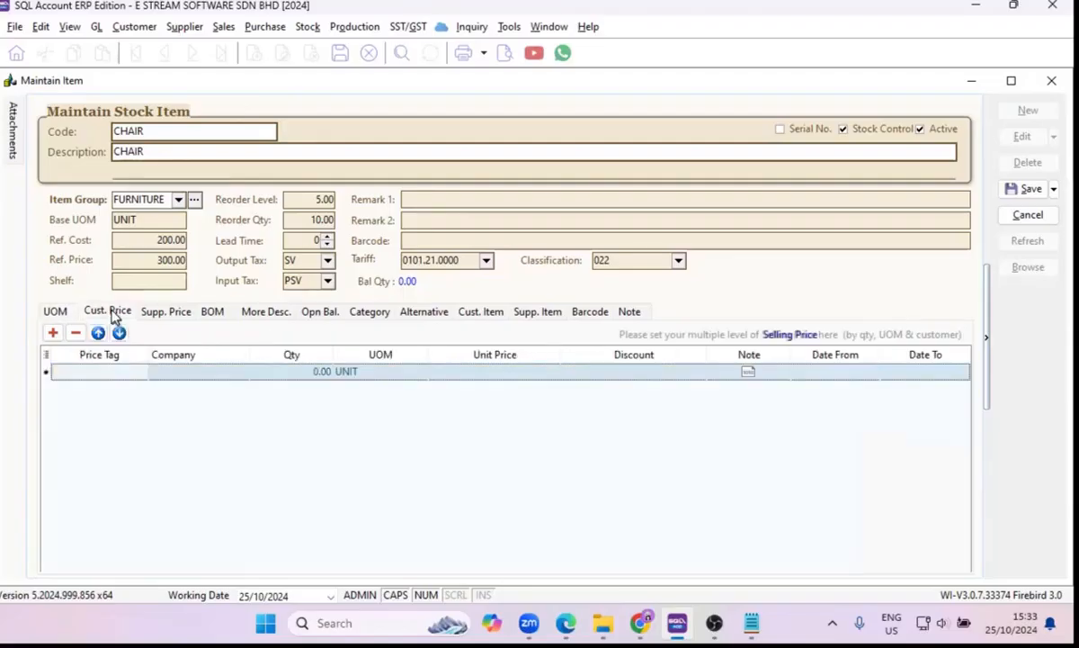
click(130, 371)
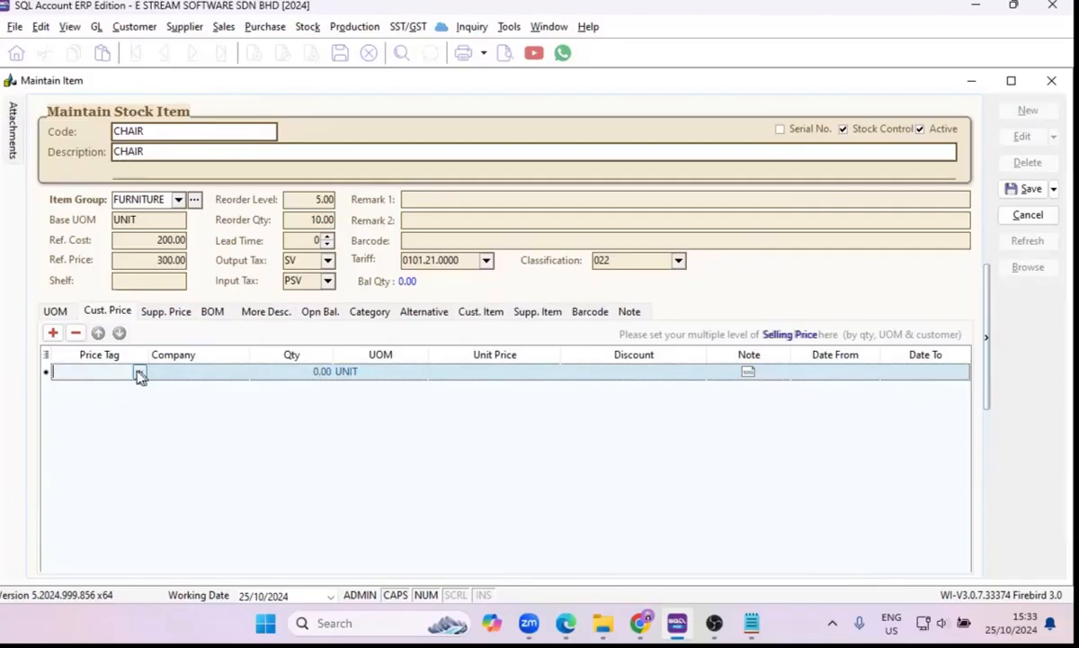
click(139, 374)
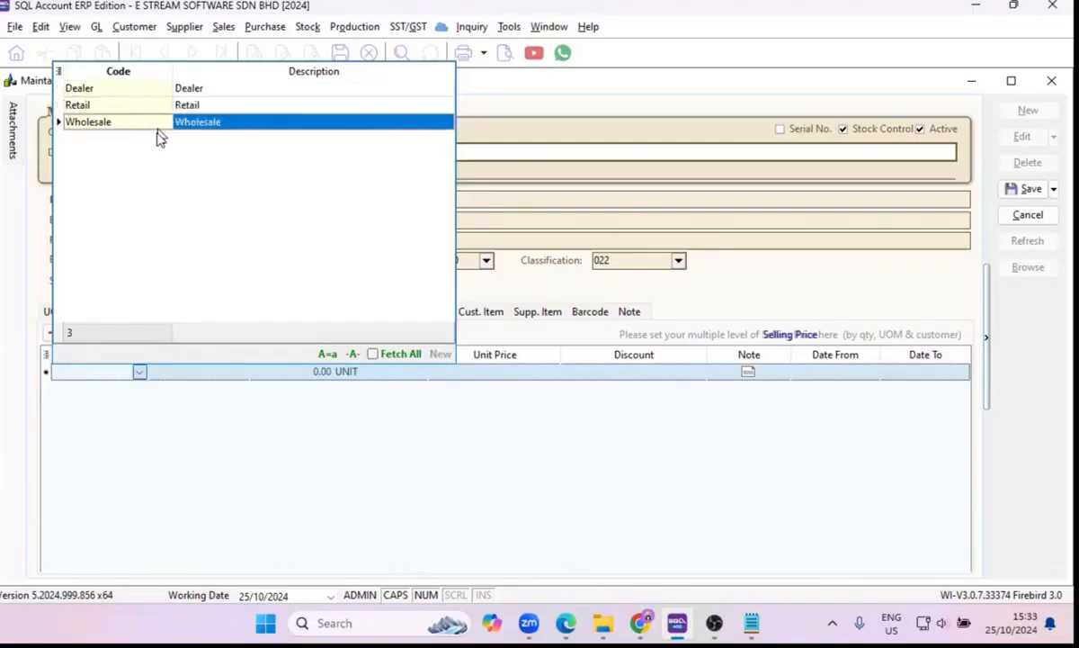
click(159, 126)
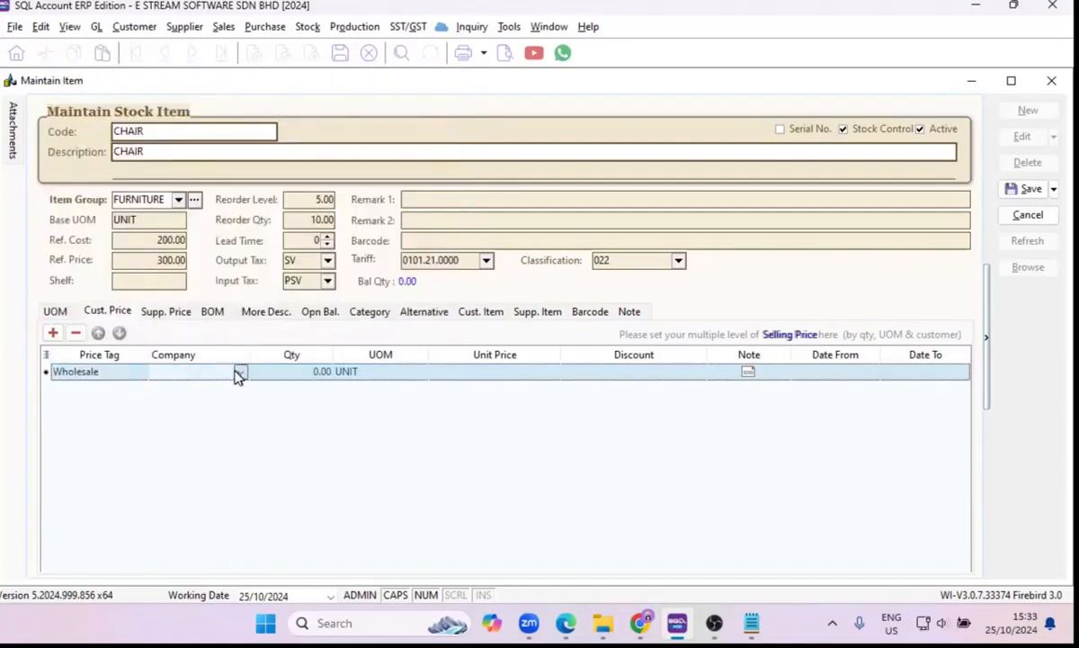
click(240, 372)
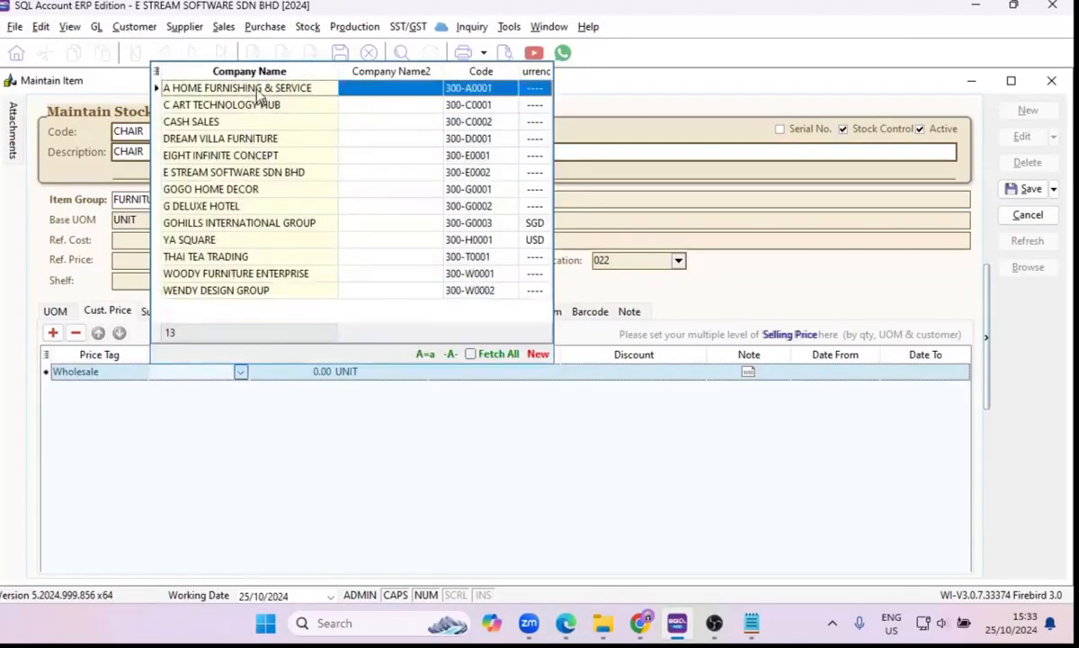
click(258, 95)
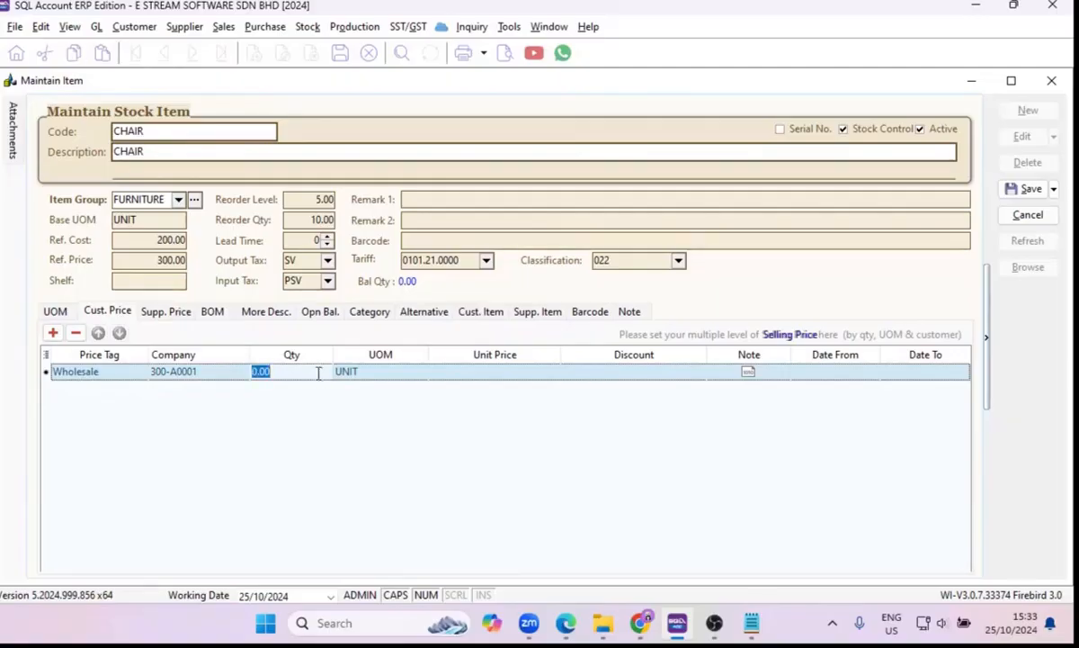
Set the Wholesale price entry's quantity to 2 with UNIT as its UOM.
text(2)
click(406, 376)
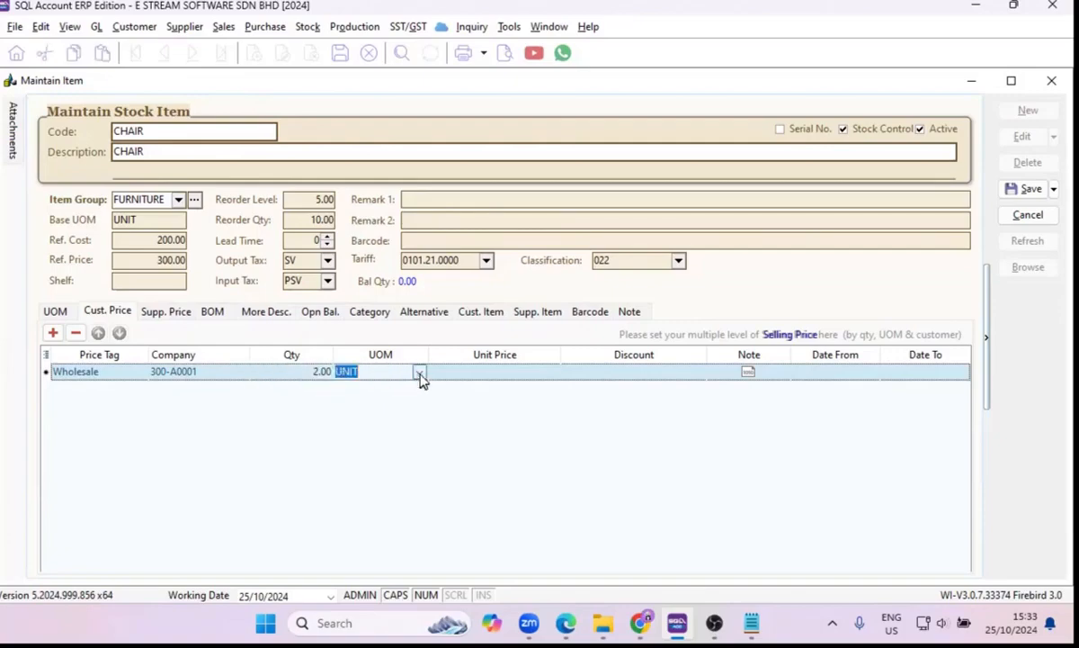
click(419, 376)
click(407, 391)
click(437, 411)
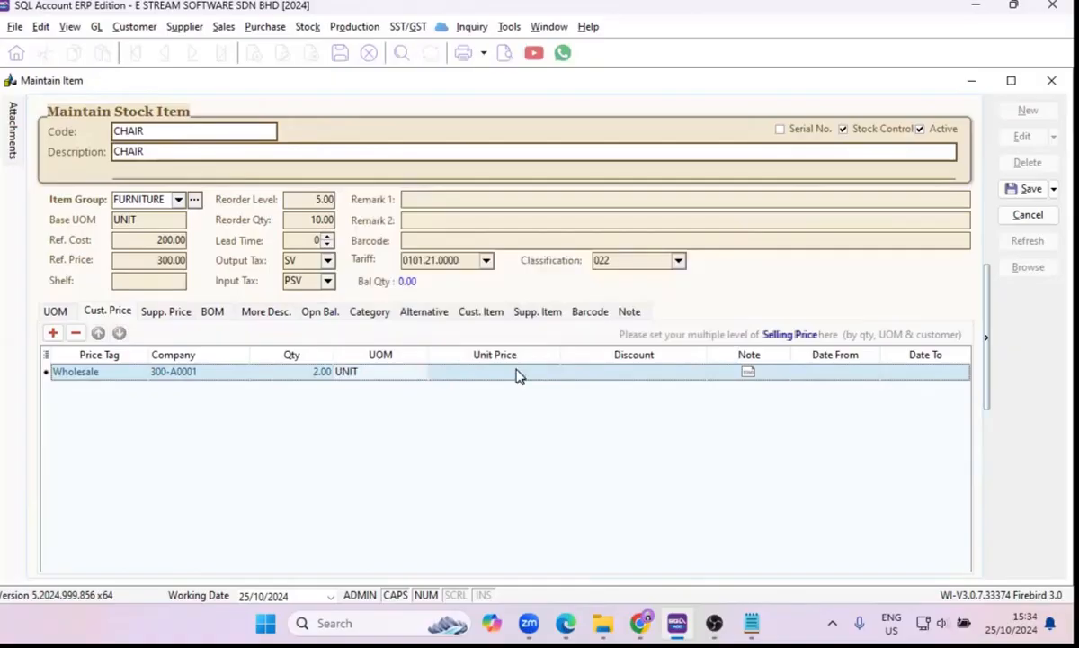
View the Wholesale entry's discount field and note editor without entering anything.
click(635, 374)
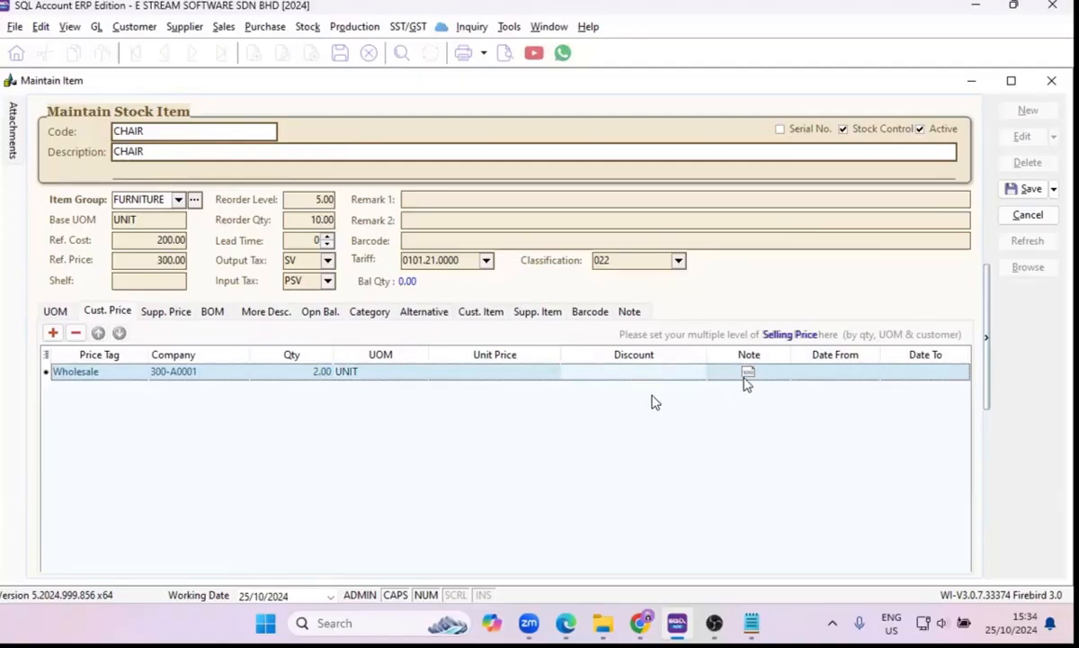
double_click(781, 372)
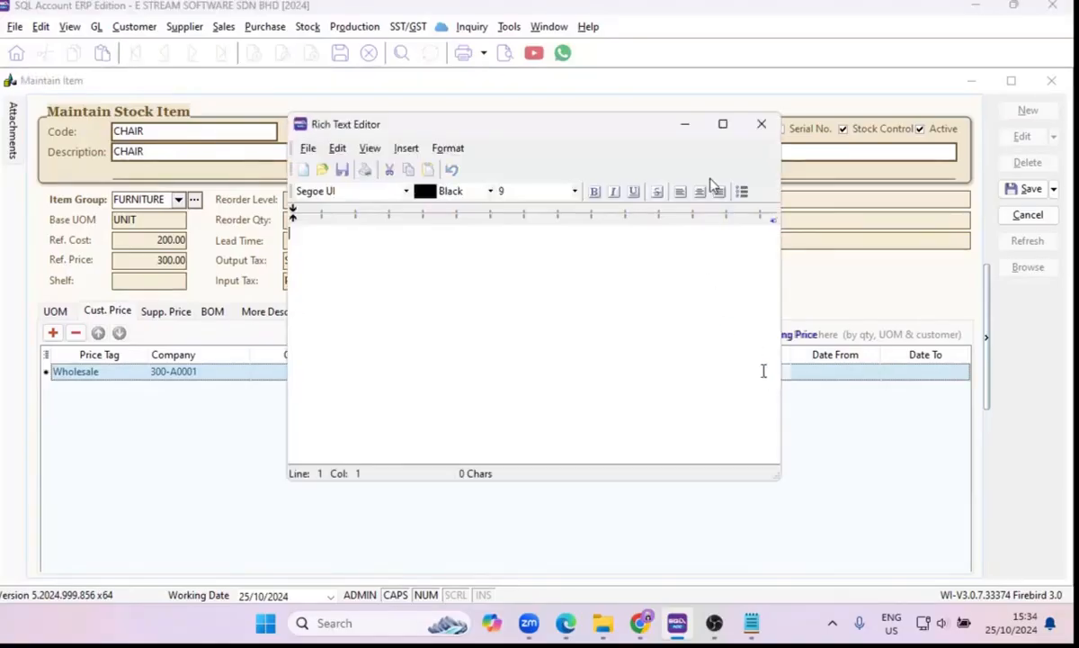
click(755, 131)
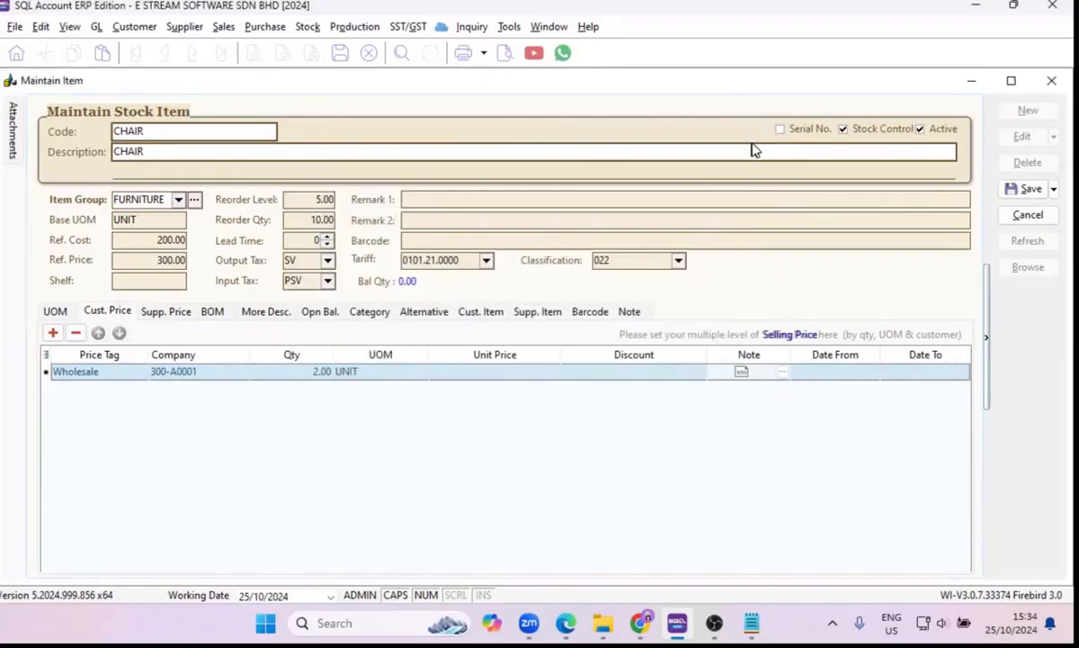
Set the Wholesale price entry's validity period from 25/10/2024 to 31/10/2024.
click(841, 375)
click(840, 372)
click(829, 385)
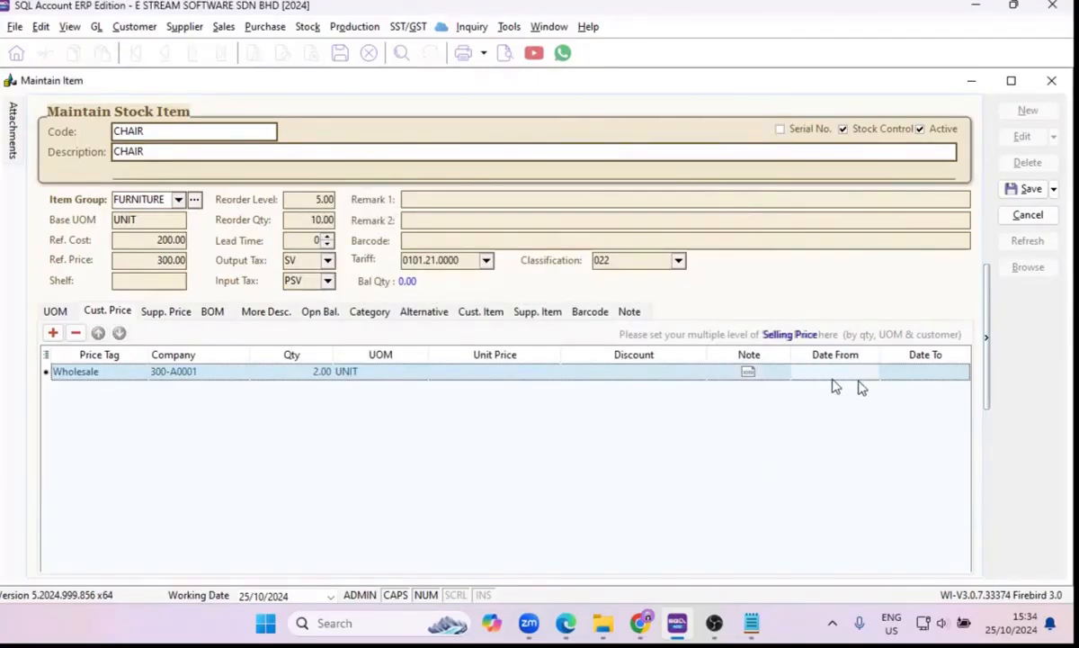
click(871, 376)
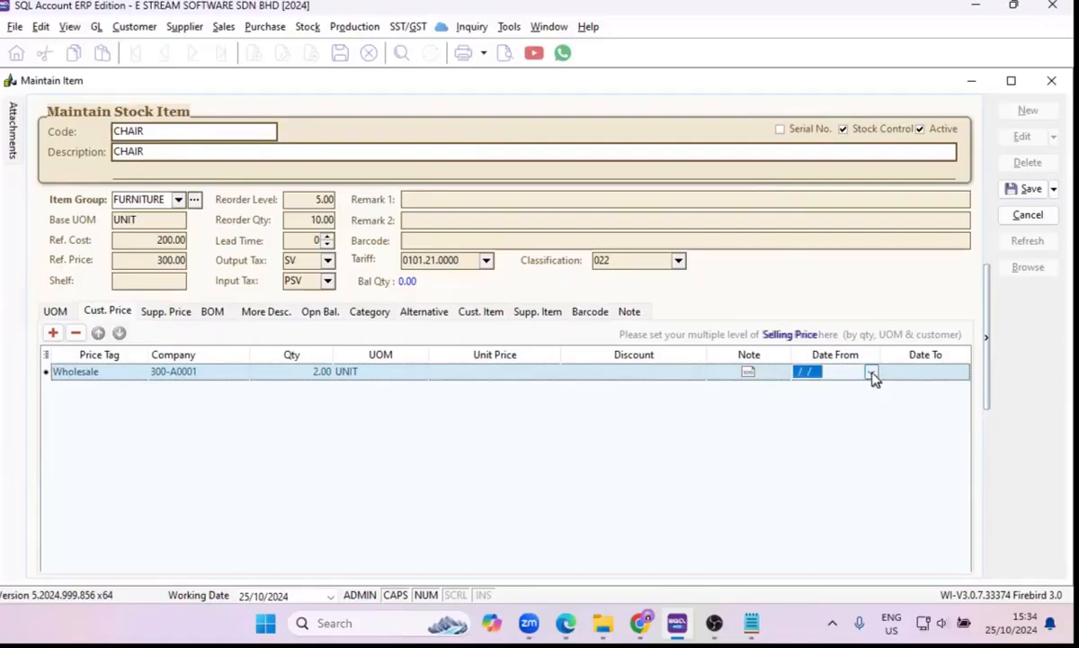
click(871, 372)
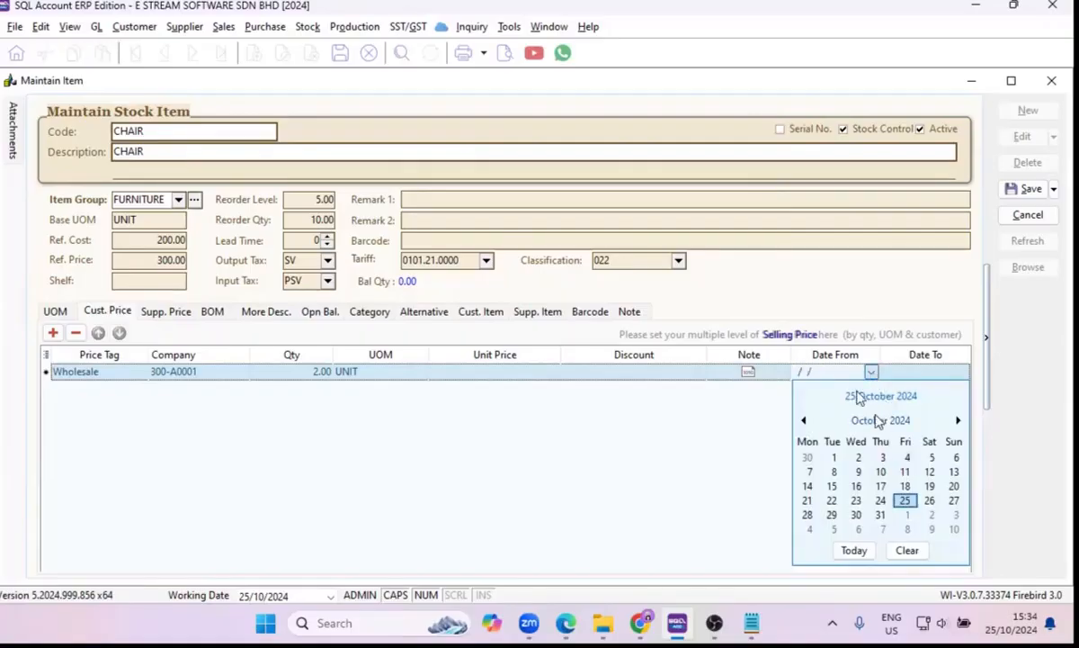
click(905, 504)
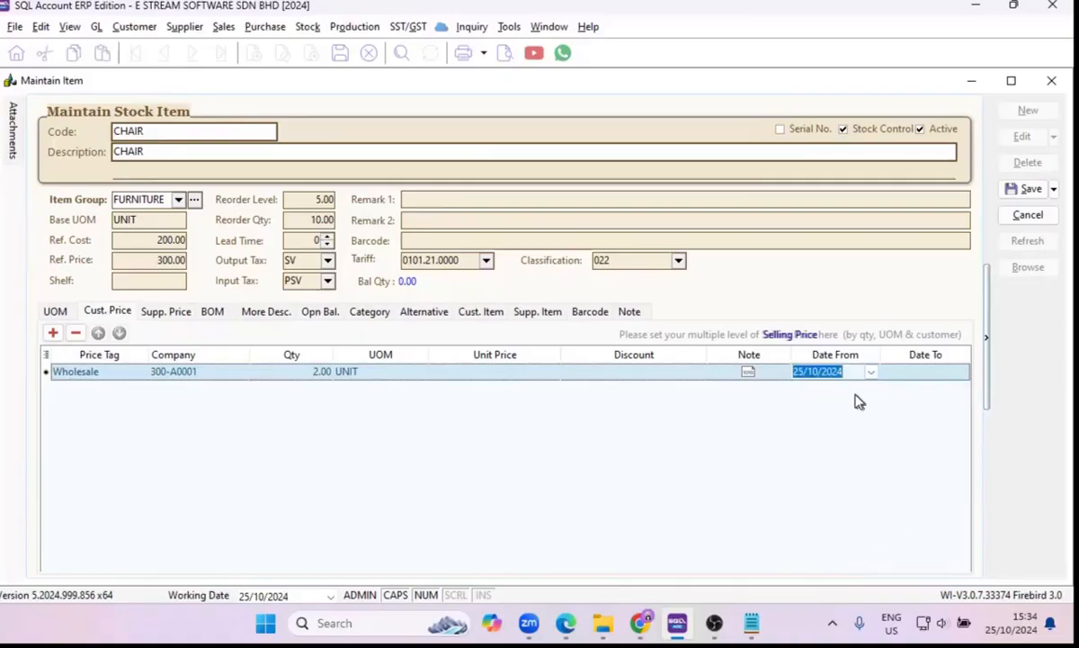
click(938, 376)
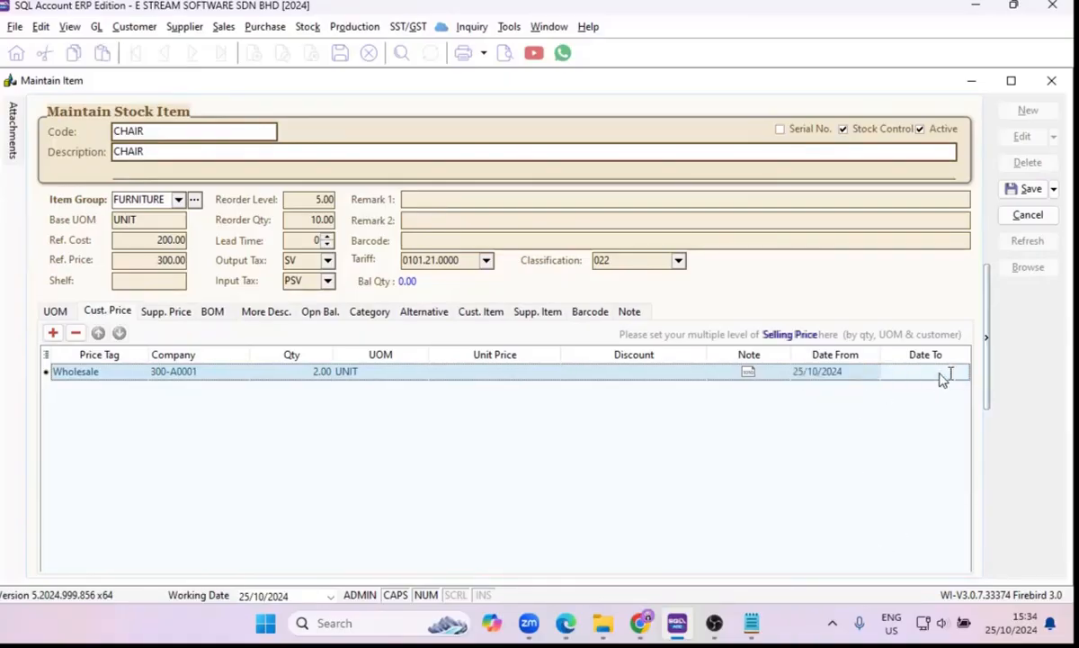
click(960, 372)
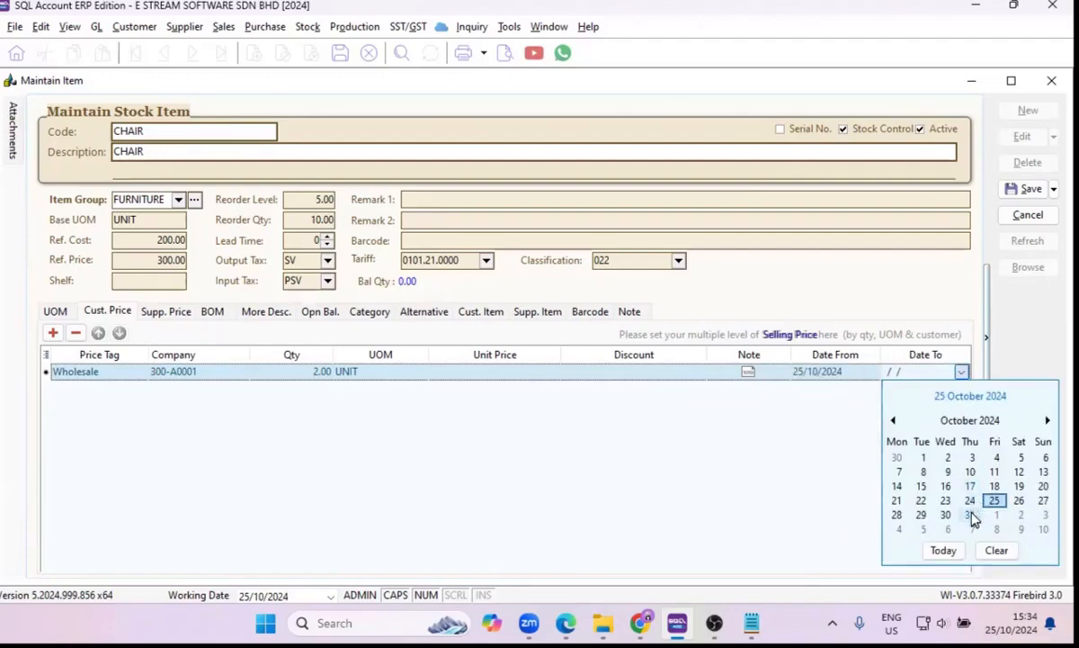
click(972, 515)
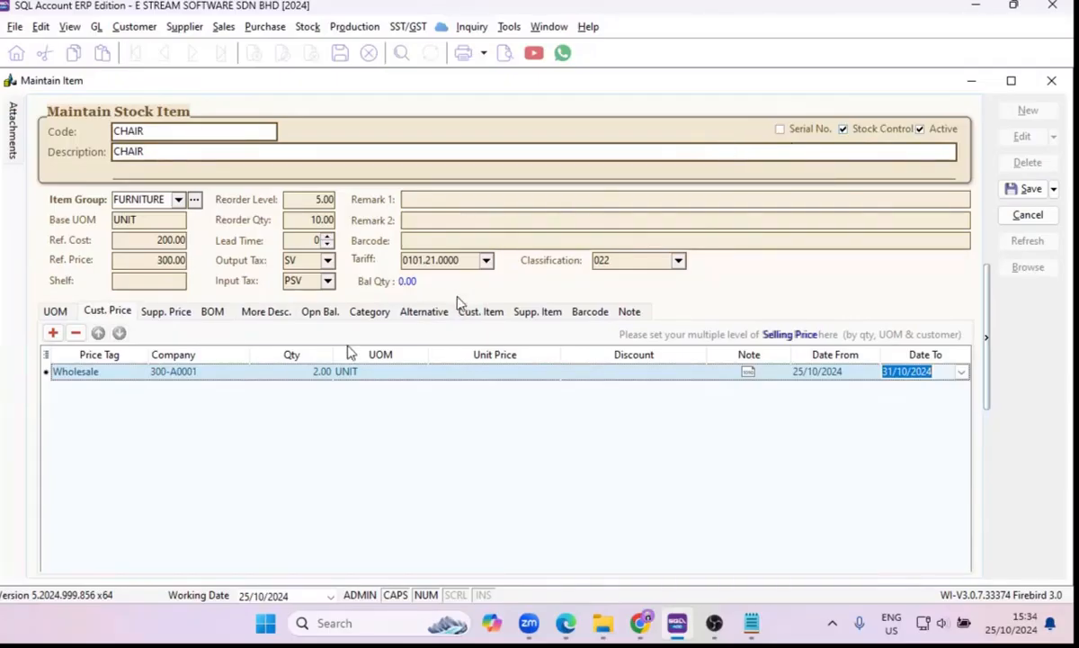
Open the customer record of E STREAM SOFTWARE SDN BHD, review its price tag options without choosing one, and return to the CHAIR item.
click(131, 26)
click(134, 26)
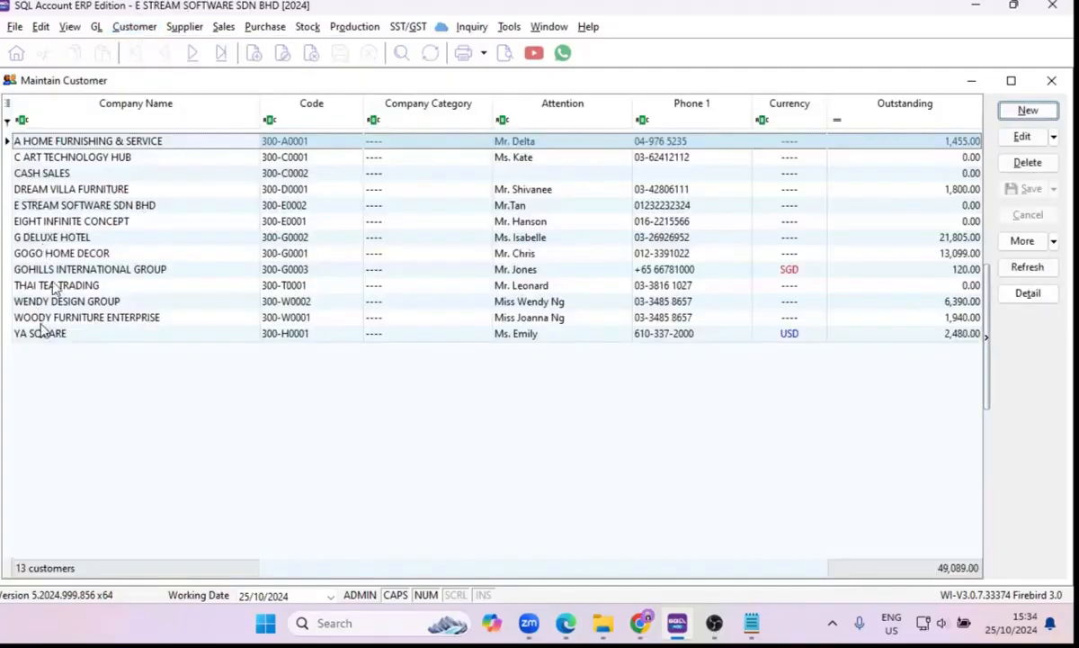
double_click(88, 205)
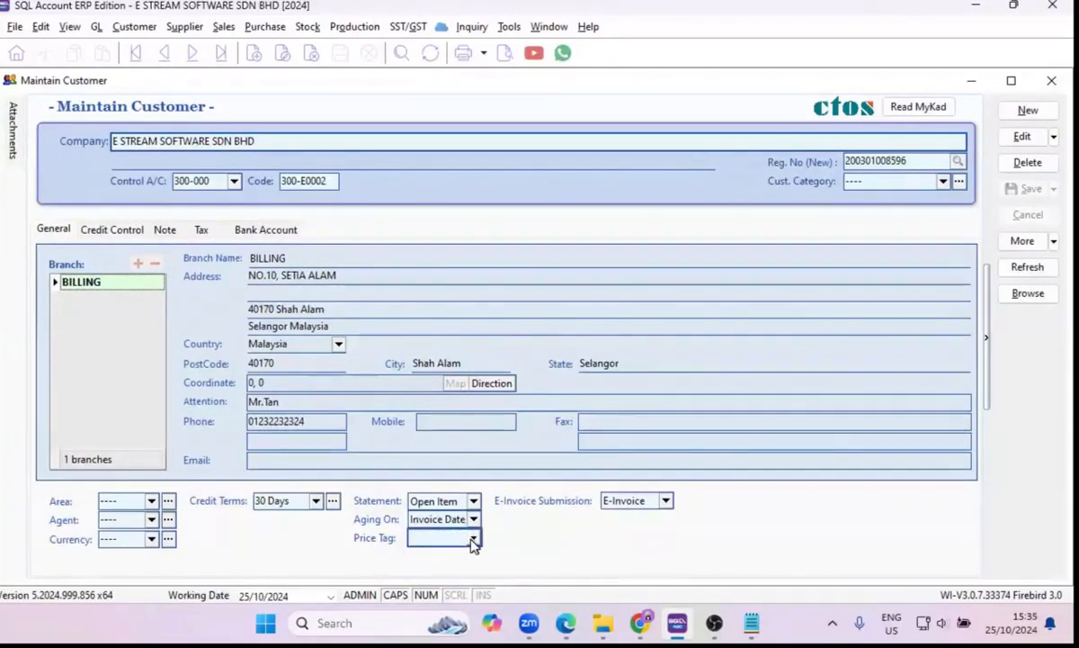
click(472, 538)
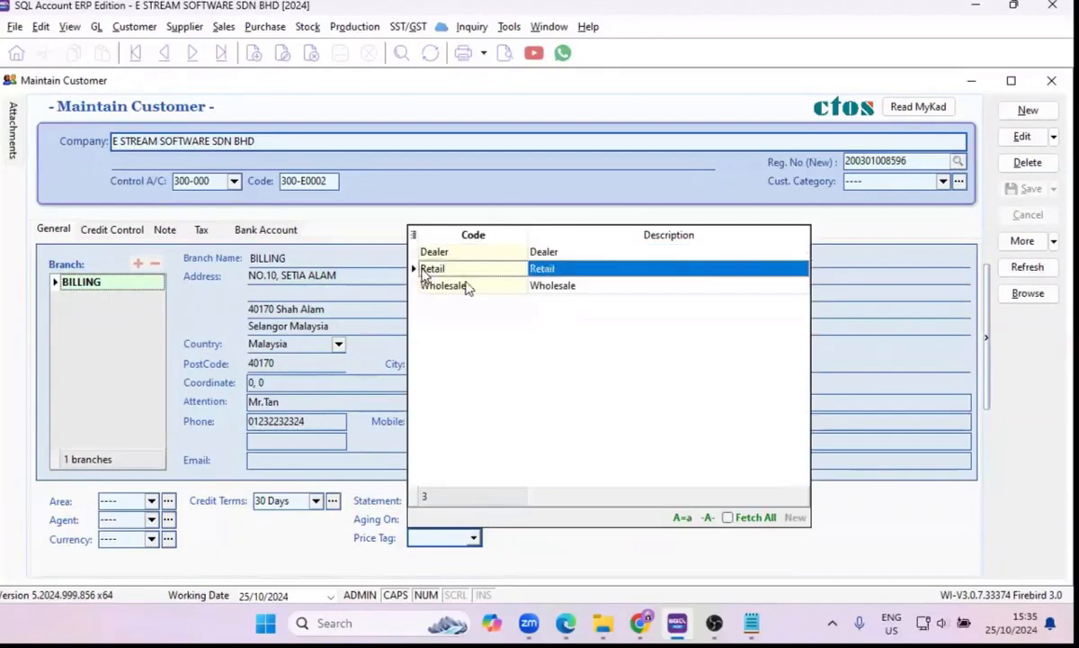
click(969, 84)
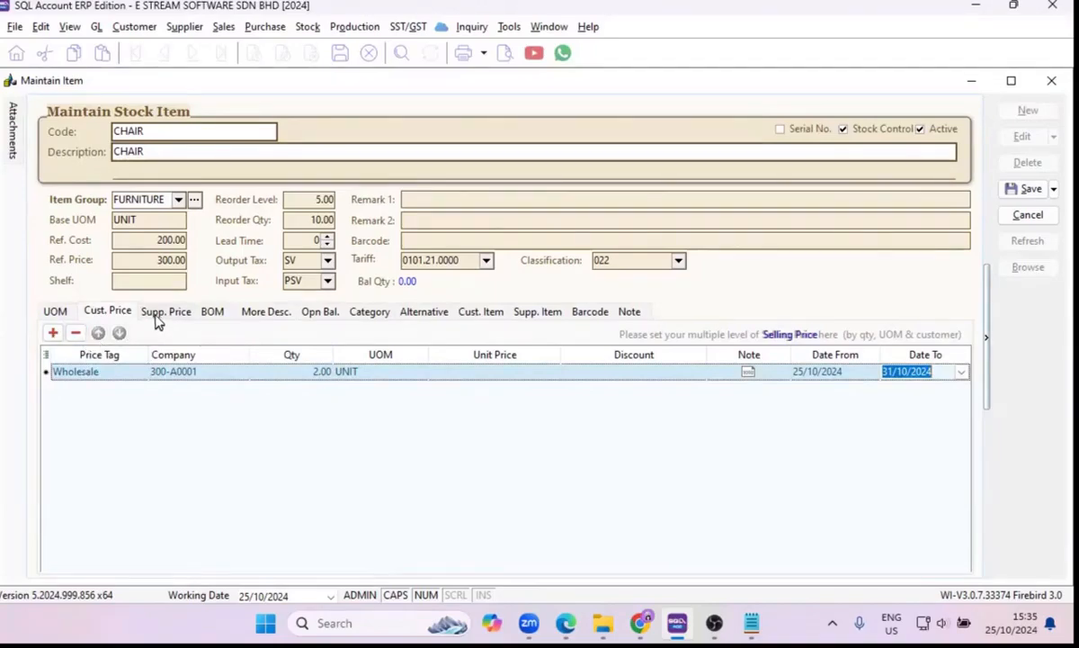
Examine the classification codes available for the CHAIR item without choosing another one, and return to its list of UOMs.
click(680, 261)
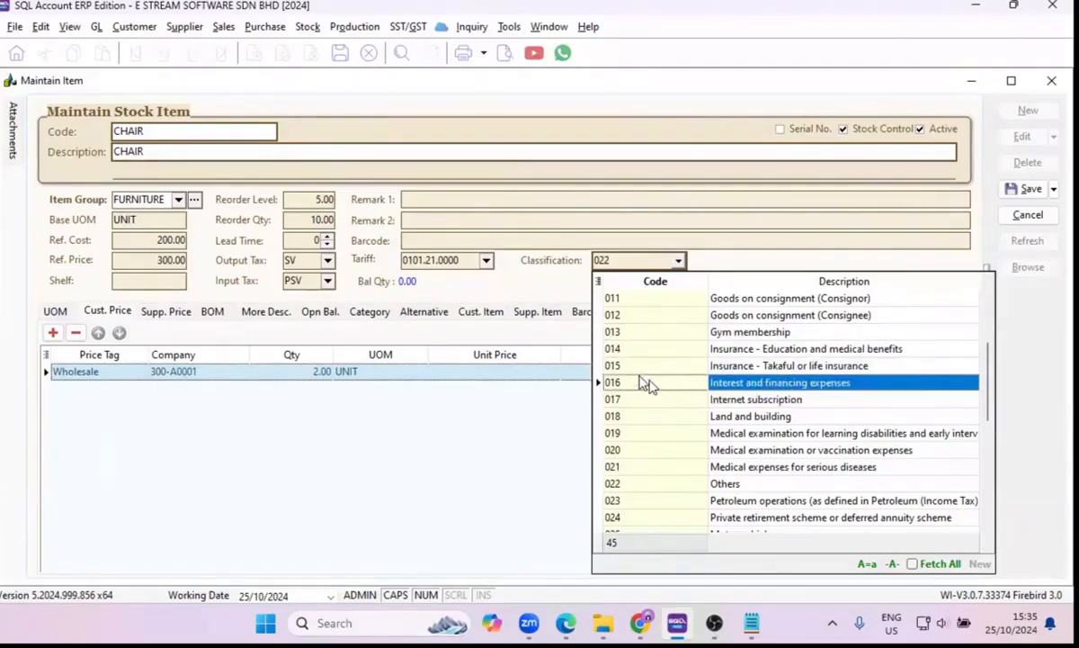
scroll(644, 387, down, 5)
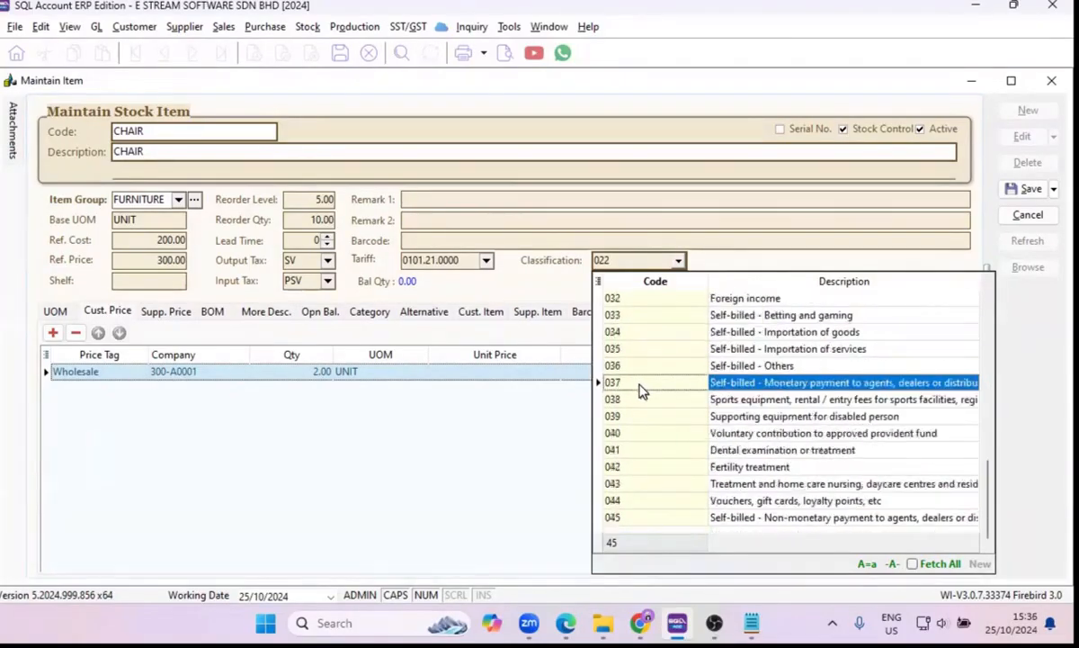
scroll(644, 387, up, 5)
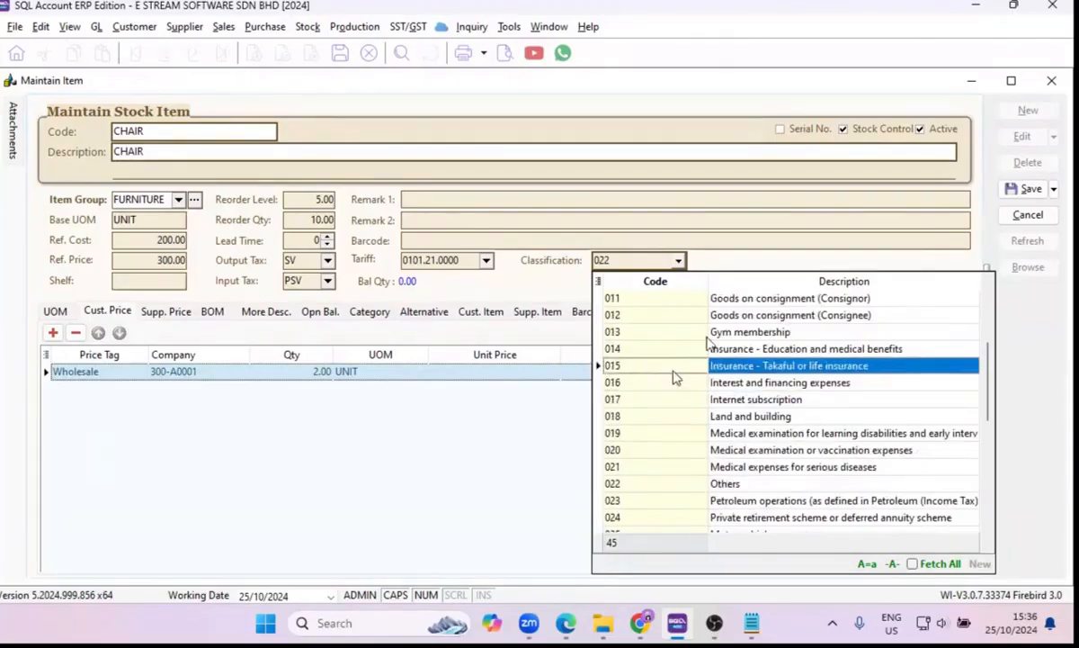
scroll(666, 310, down, 1)
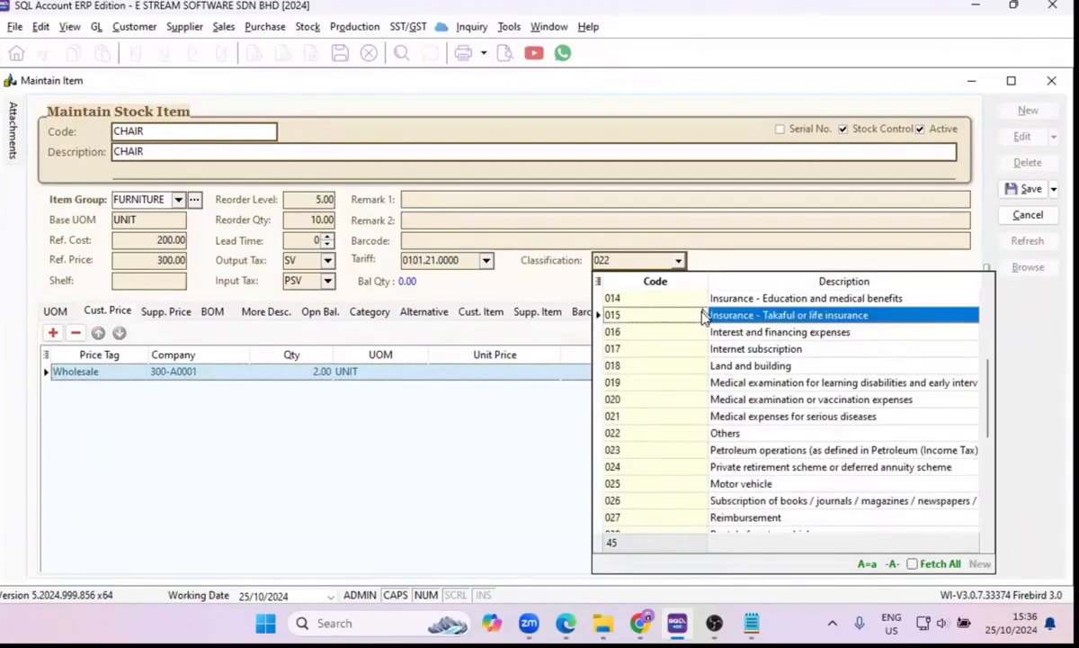
scroll(705, 320, down, 1)
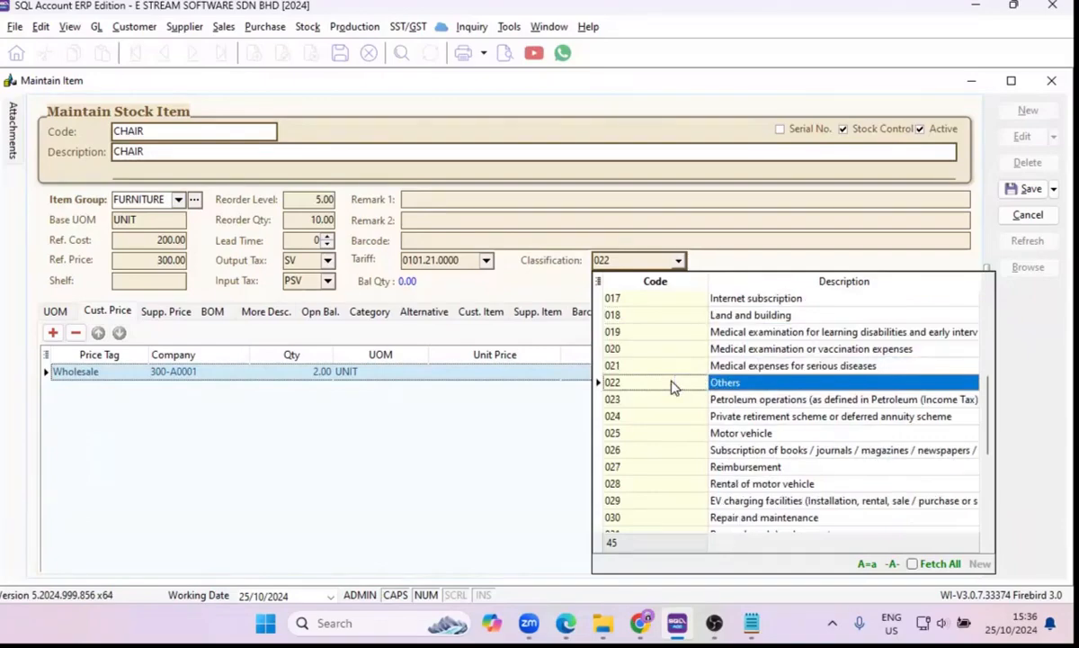
scroll(673, 385, up, 3)
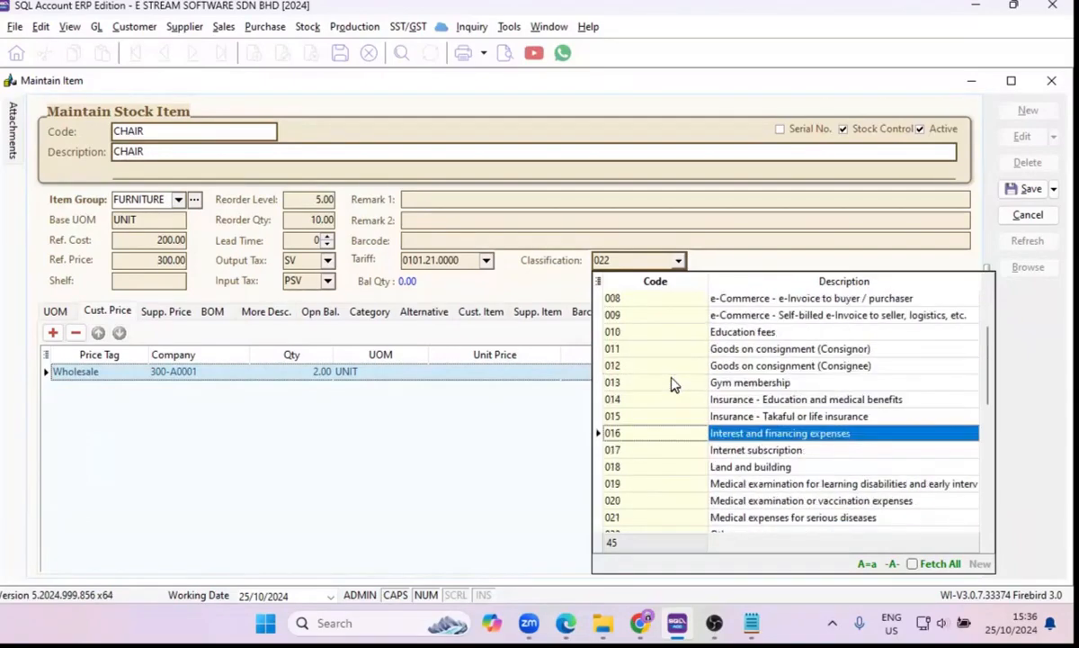
scroll(673, 385, up, 3)
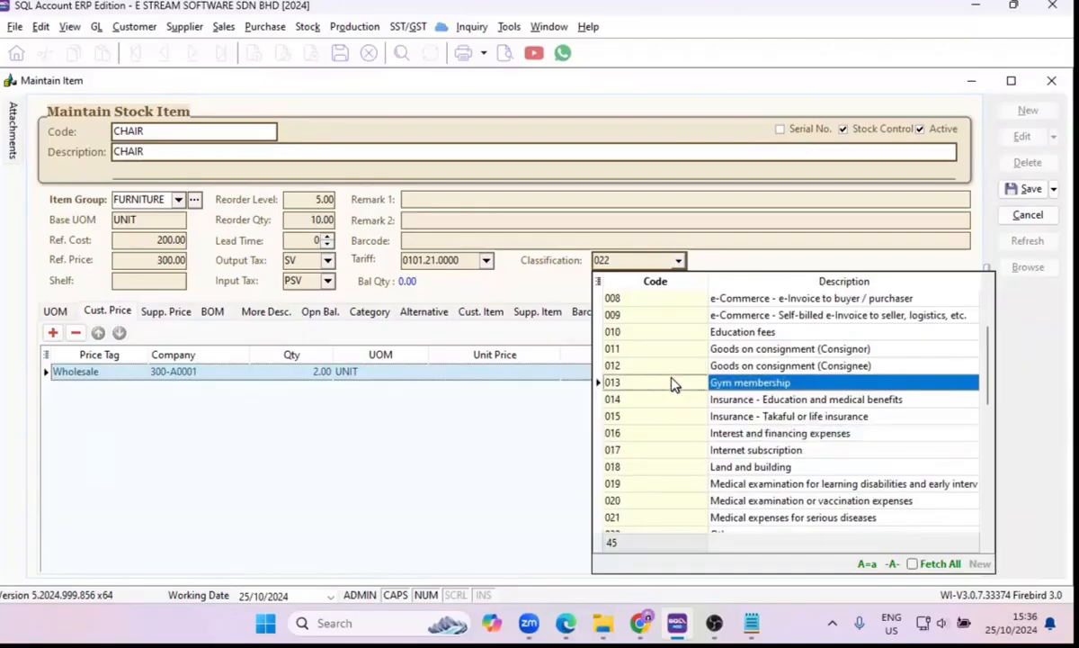
scroll(342, 389, down, 1)
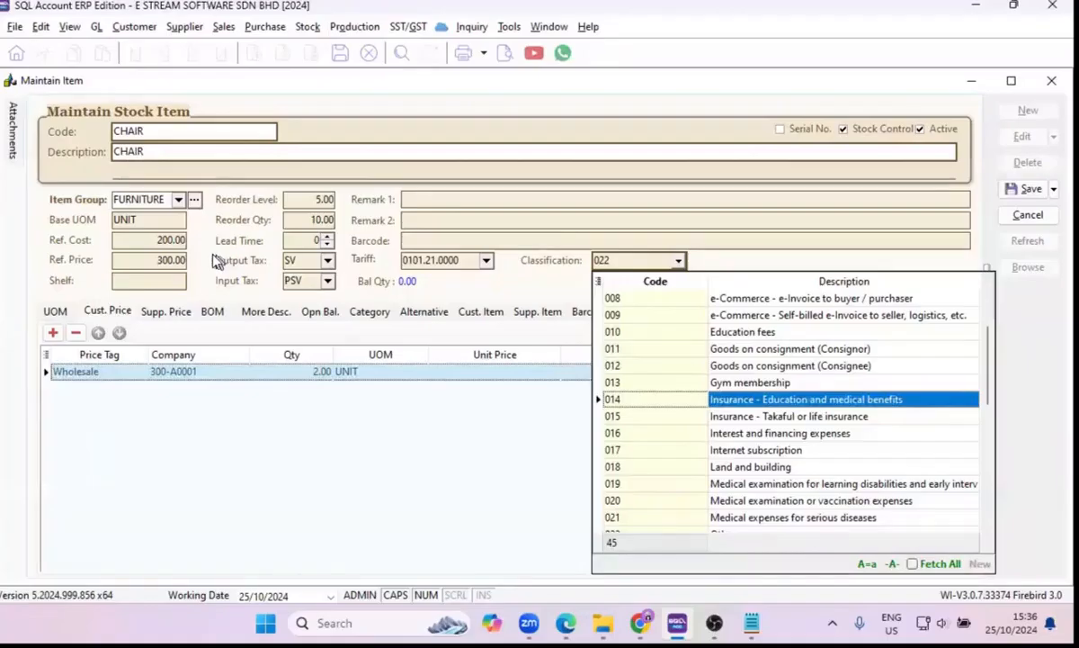
click(55, 311)
click(55, 311)
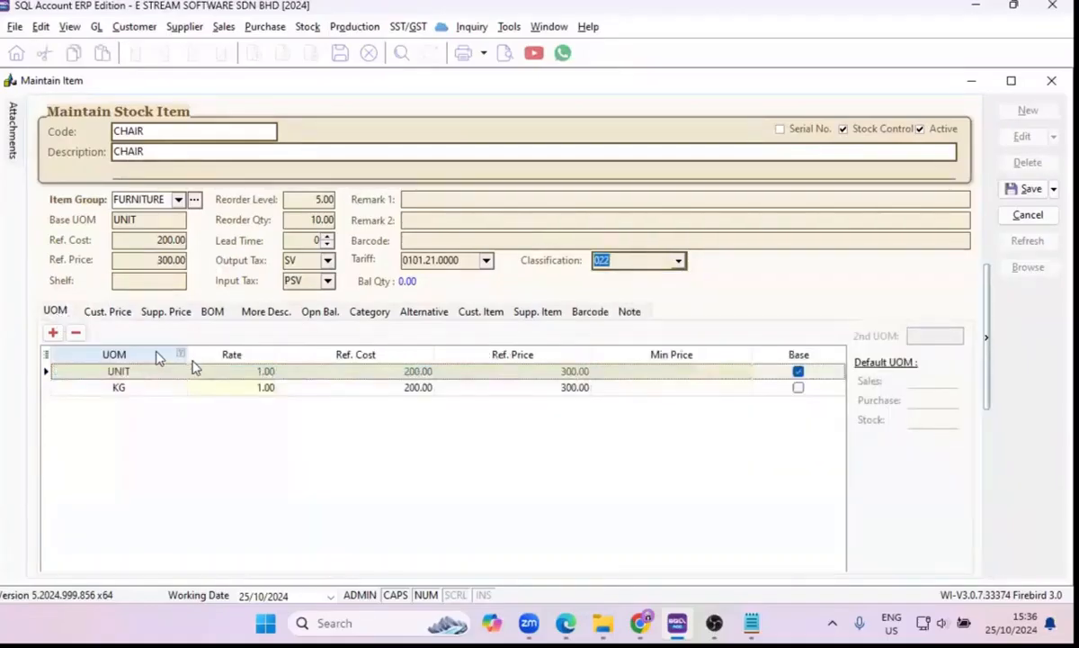
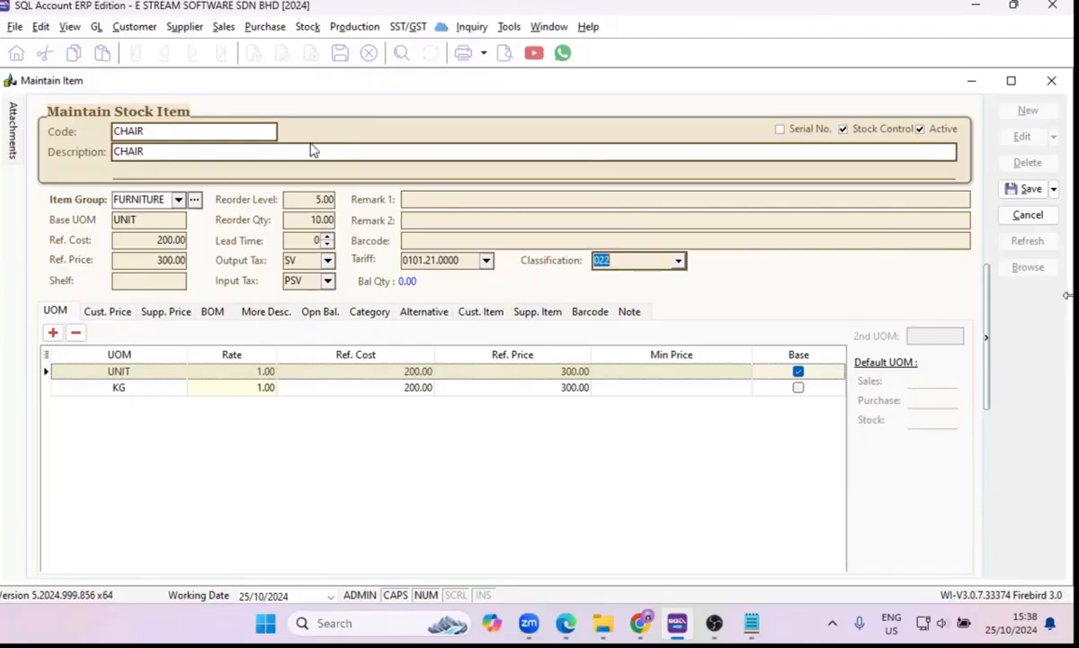
View the account codes of the STORAGE stock group, and save the CHAIR item.
click(315, 33)
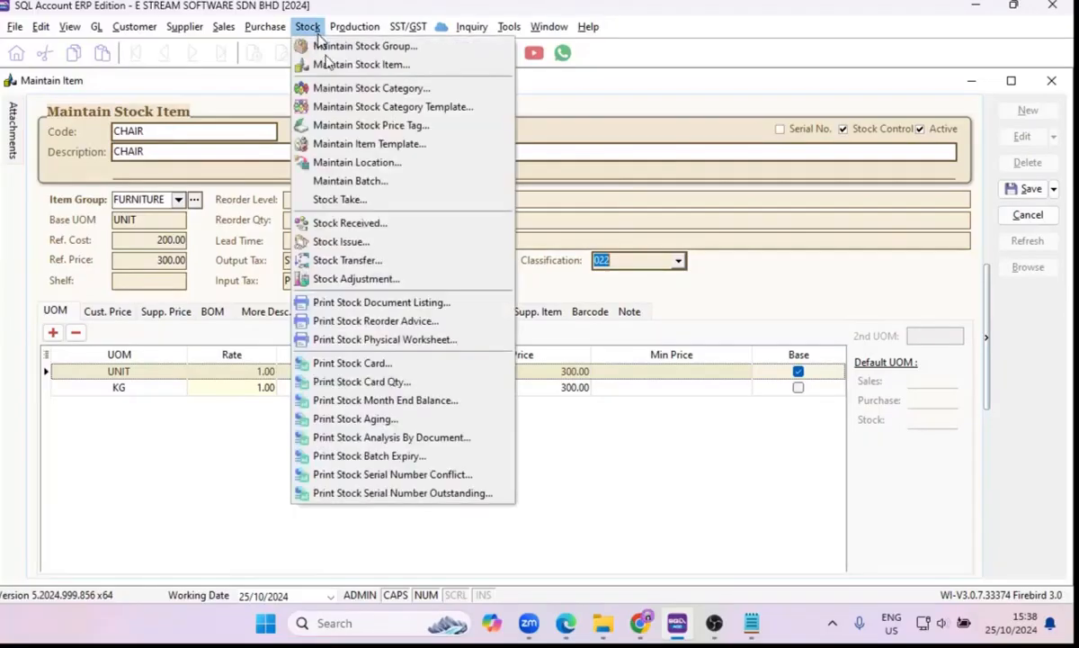
click(329, 49)
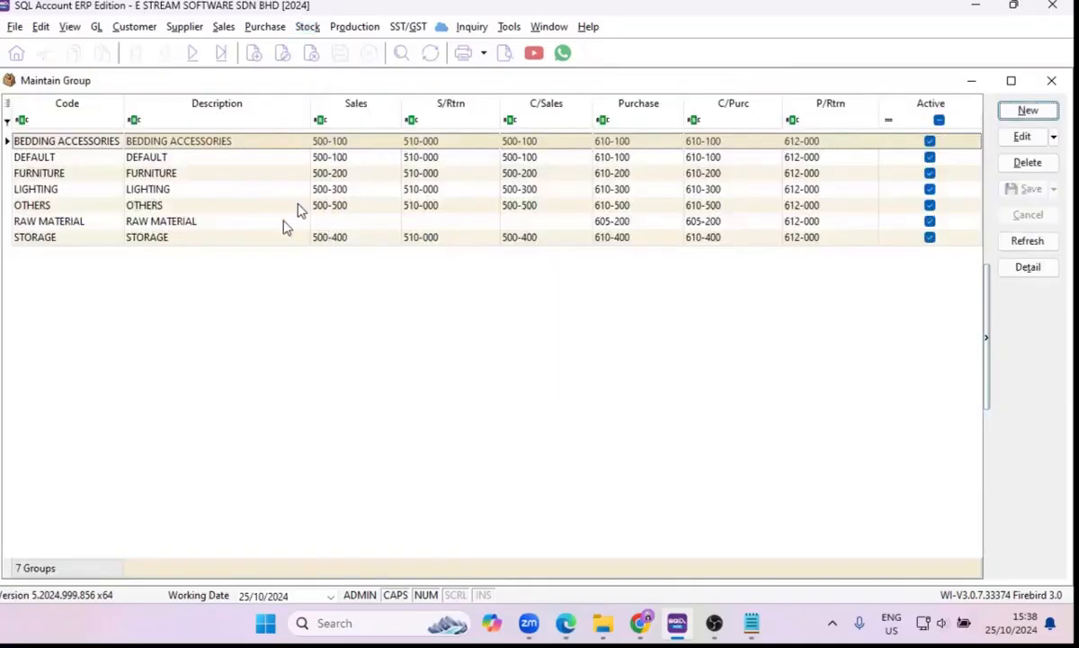
click(267, 241)
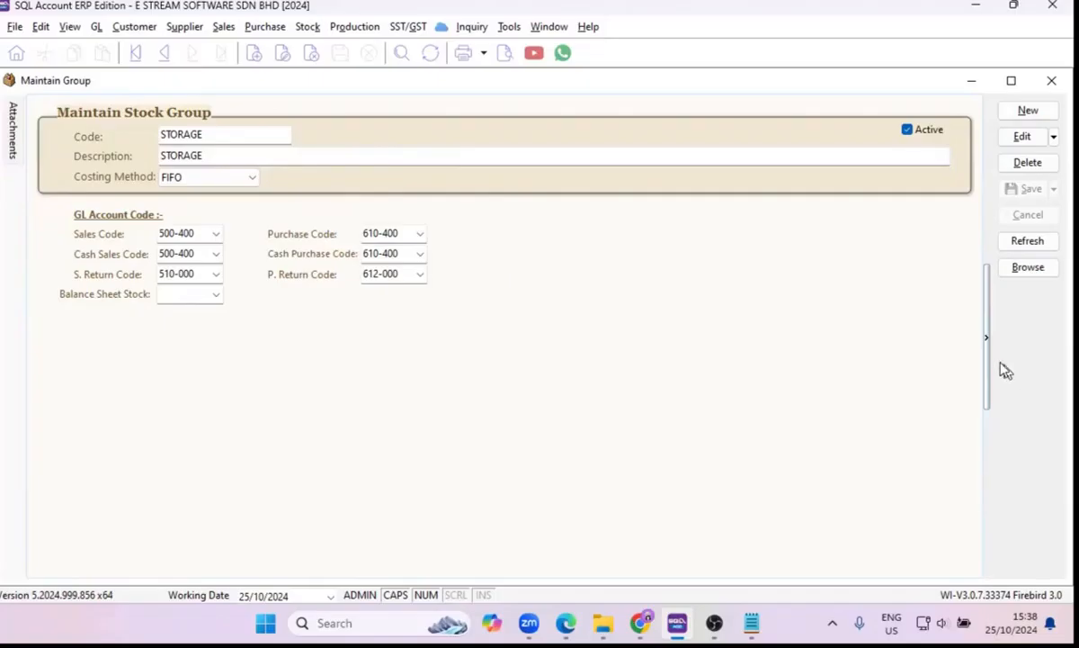
click(1048, 82)
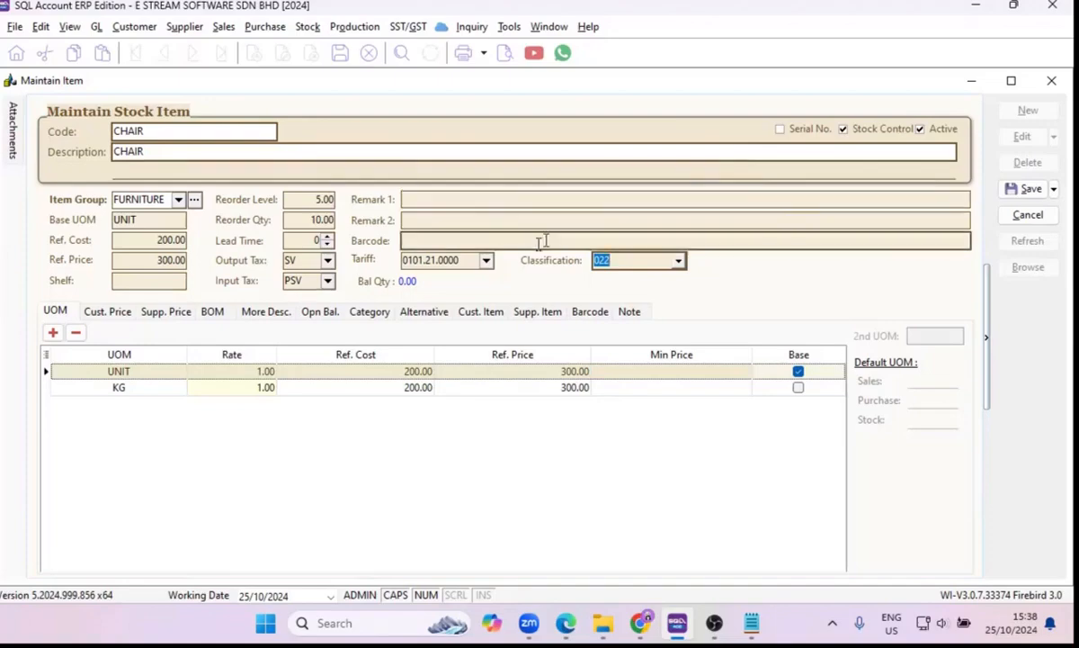
click(1030, 192)
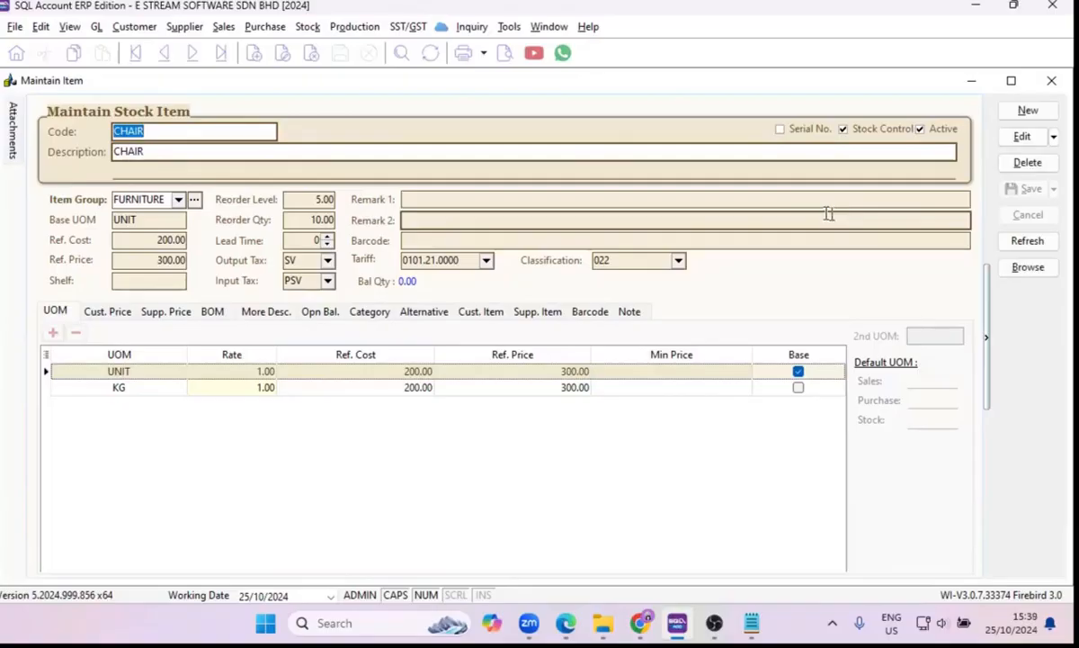
Check the default classification code on a blank new stock item and discard the item without saving.
click(1030, 111)
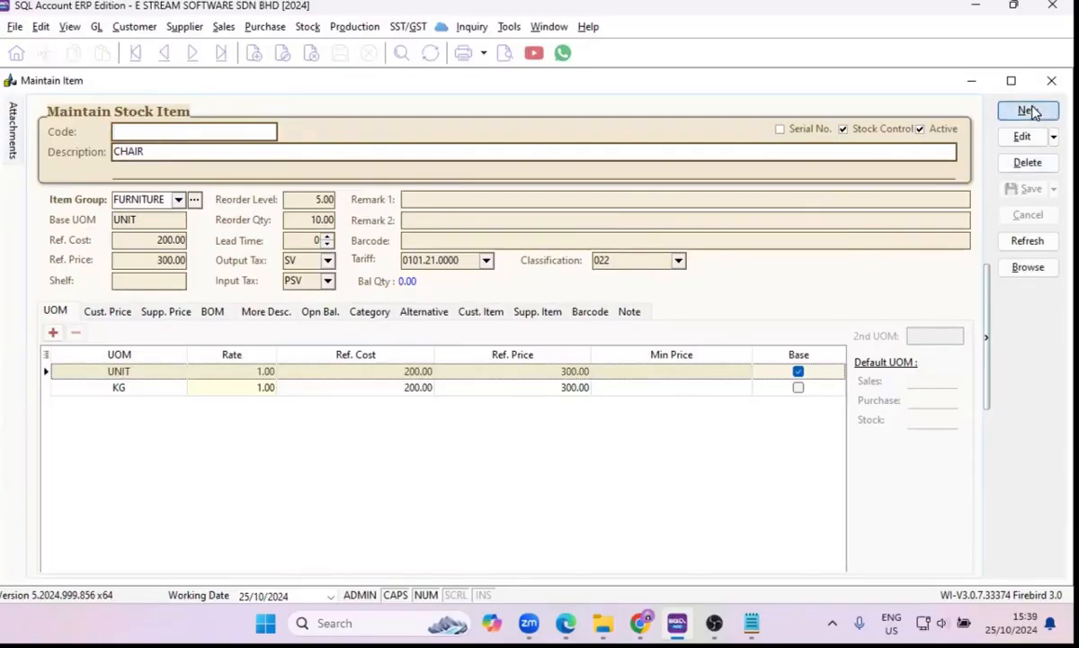
click(678, 260)
key(Escape)
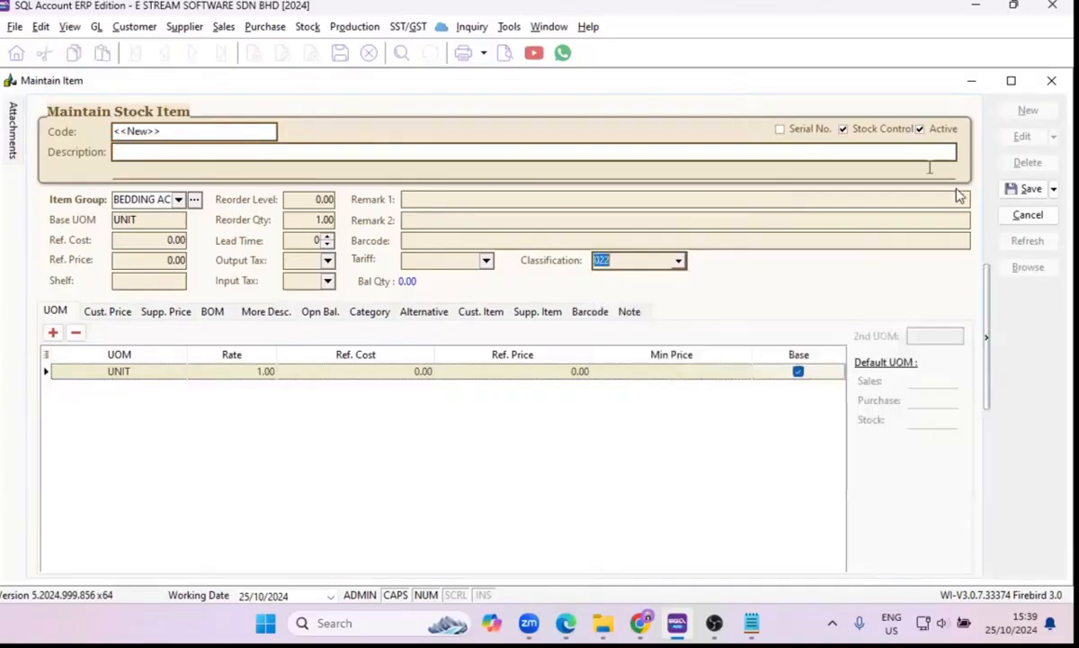
click(1026, 216)
Show the list of stock items and filter it to the FURNITURE group.
click(1017, 268)
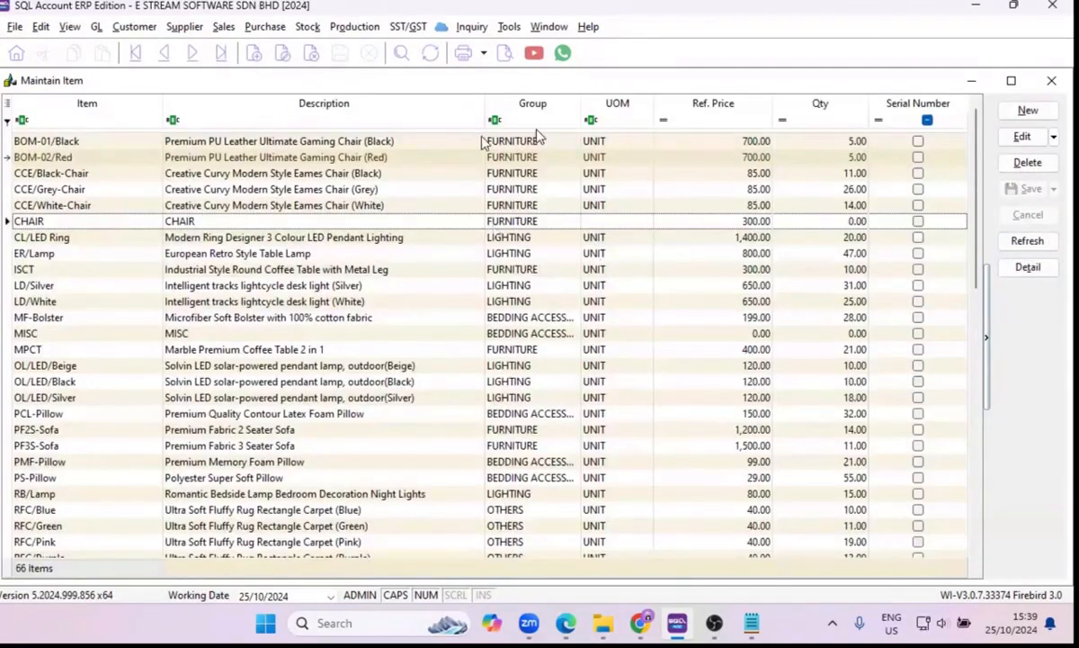
click(573, 102)
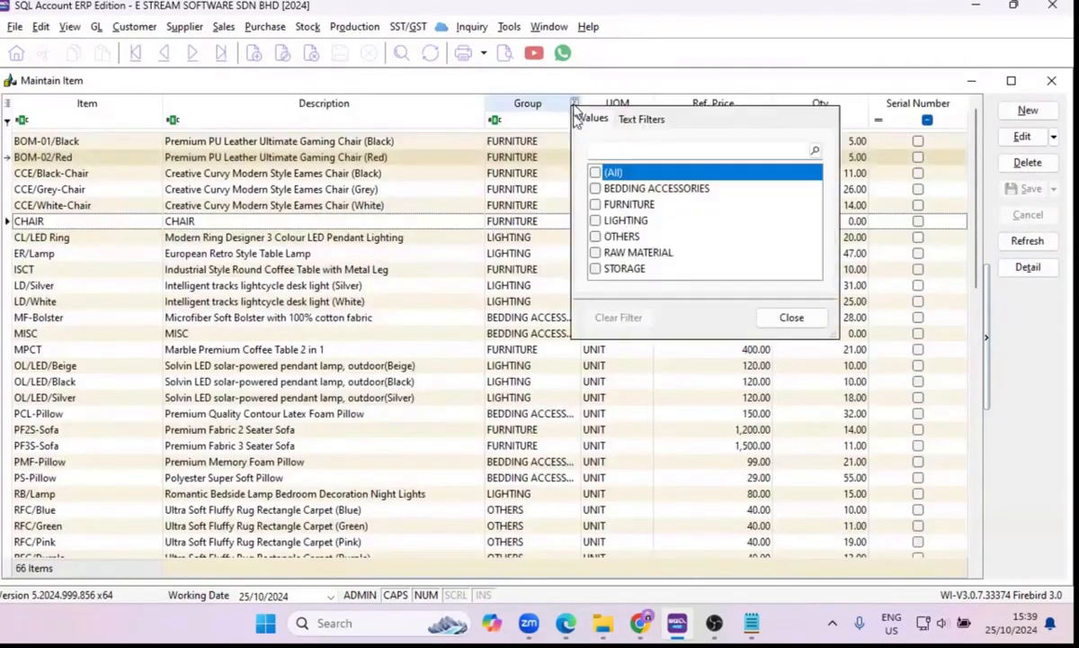
click(595, 204)
click(347, 139)
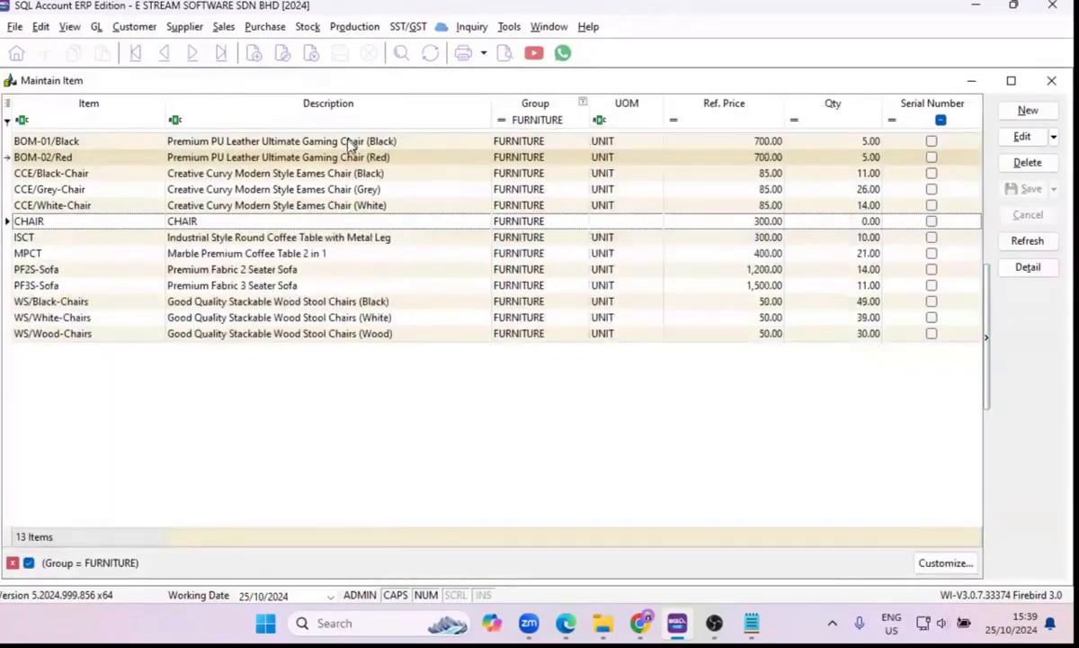
Batch-edit all the FURNITURE items, from BOM-01/Black to WS/Wood-Chairs, to set their classification to 006 (Disbursement).
click(347, 142)
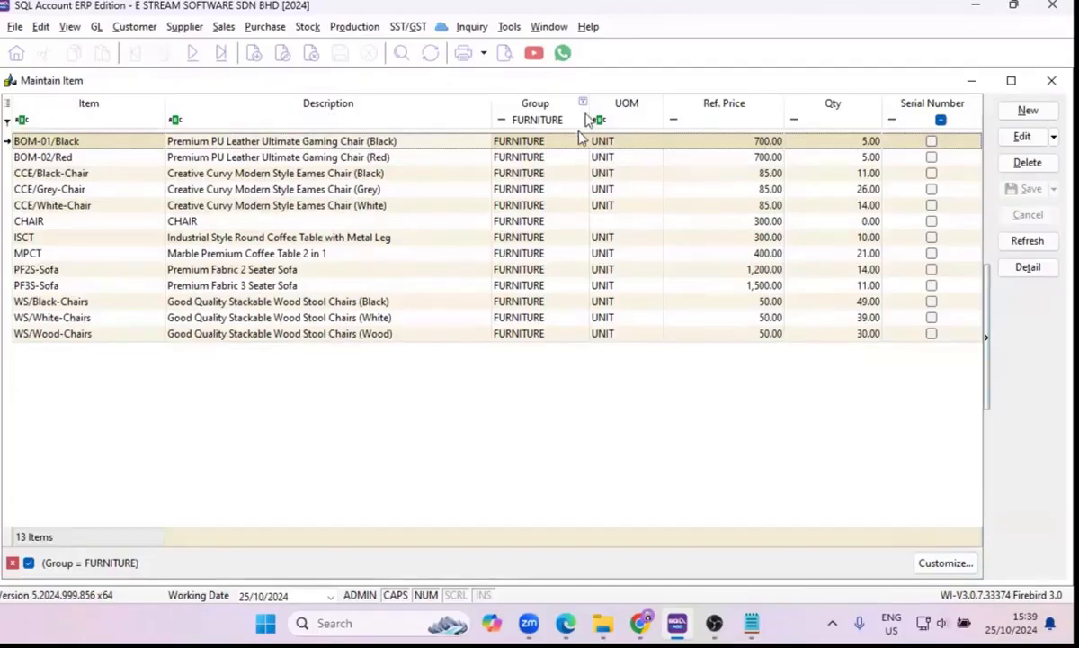
shift+click(459, 335)
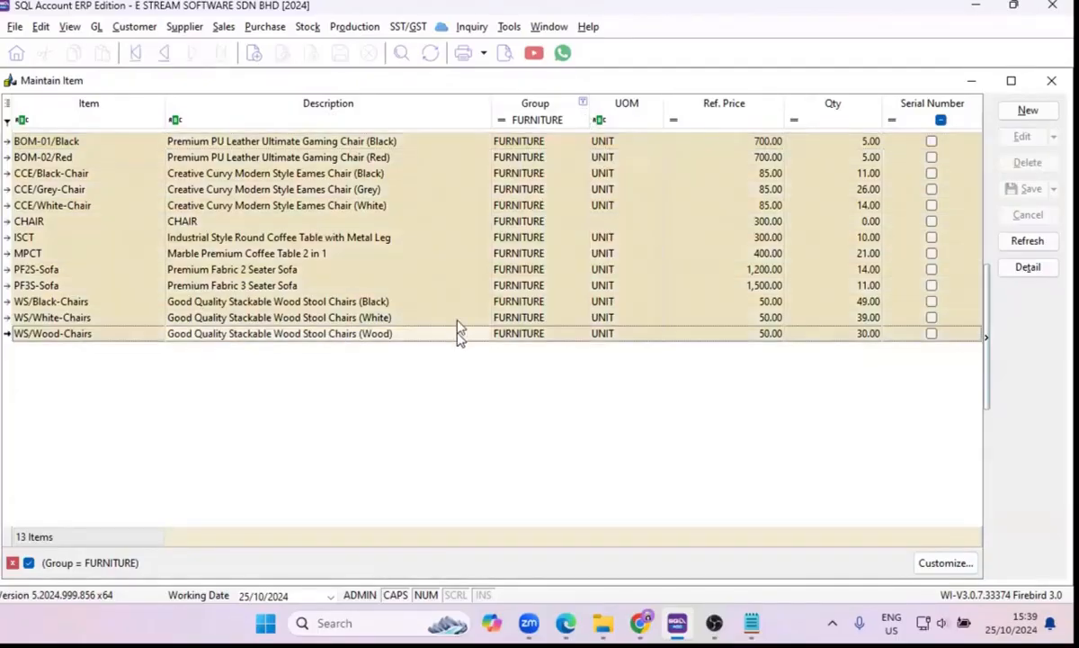
right_click(522, 239)
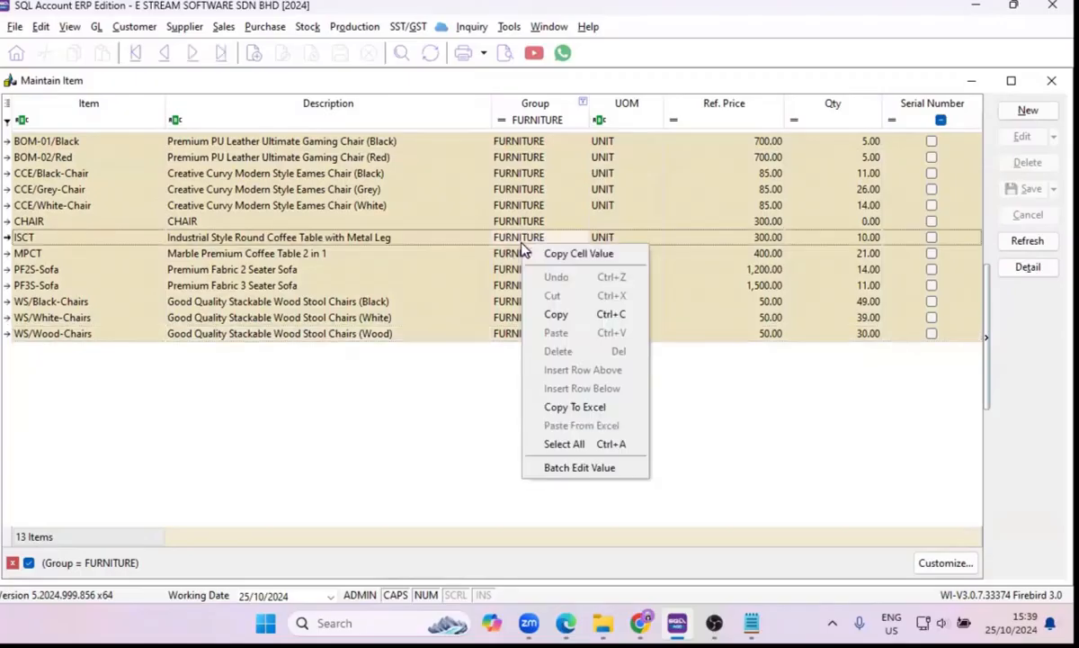
click(567, 467)
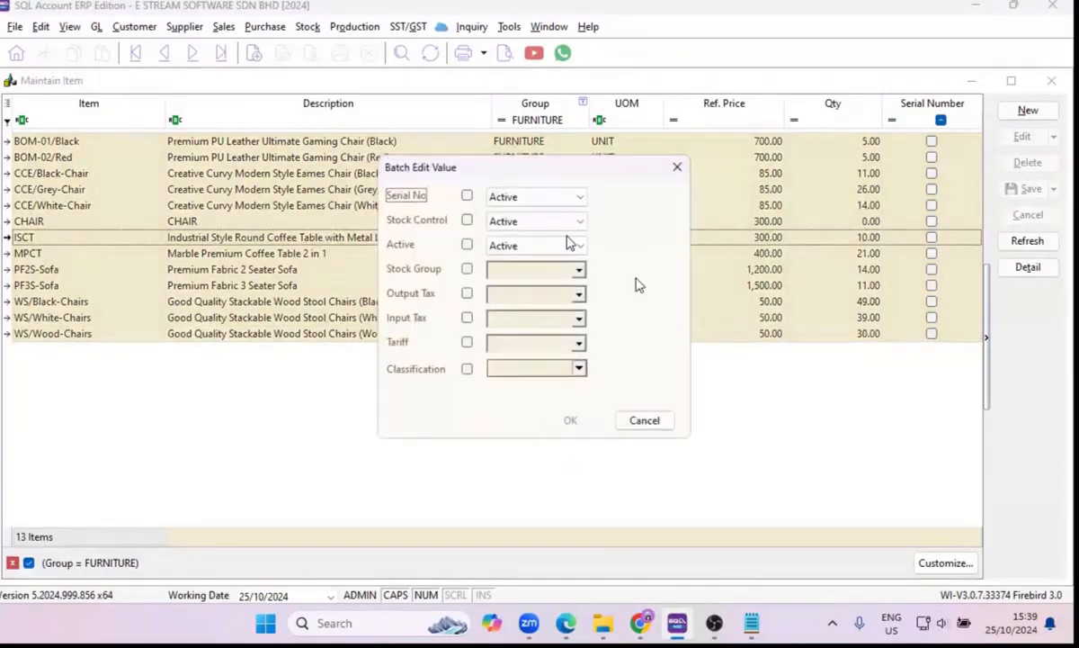
click(467, 370)
click(577, 370)
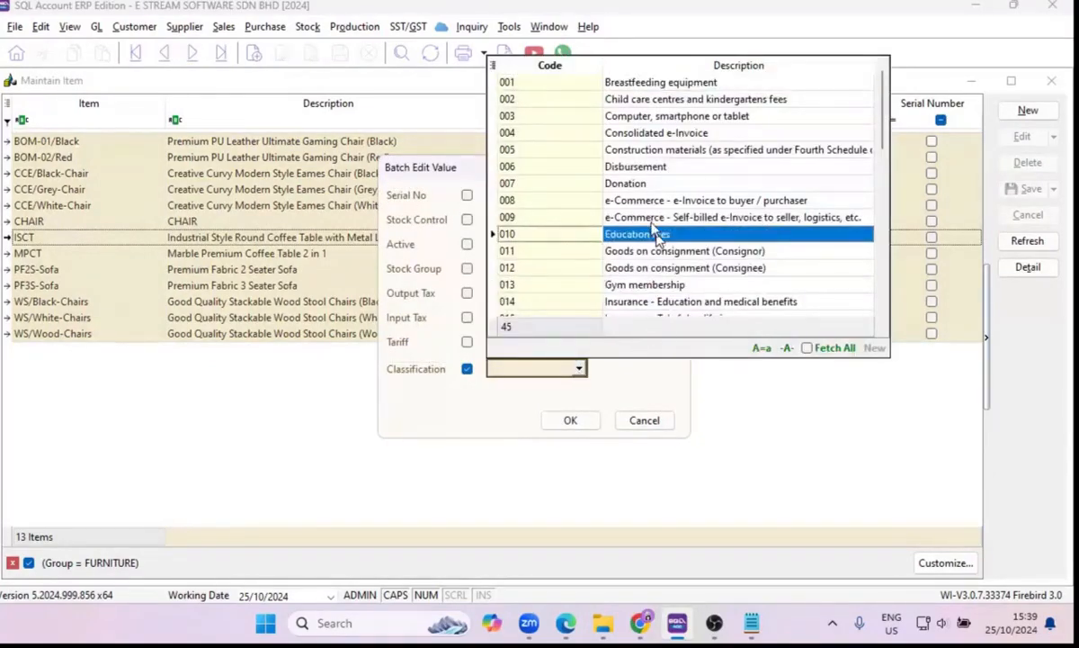
click(651, 170)
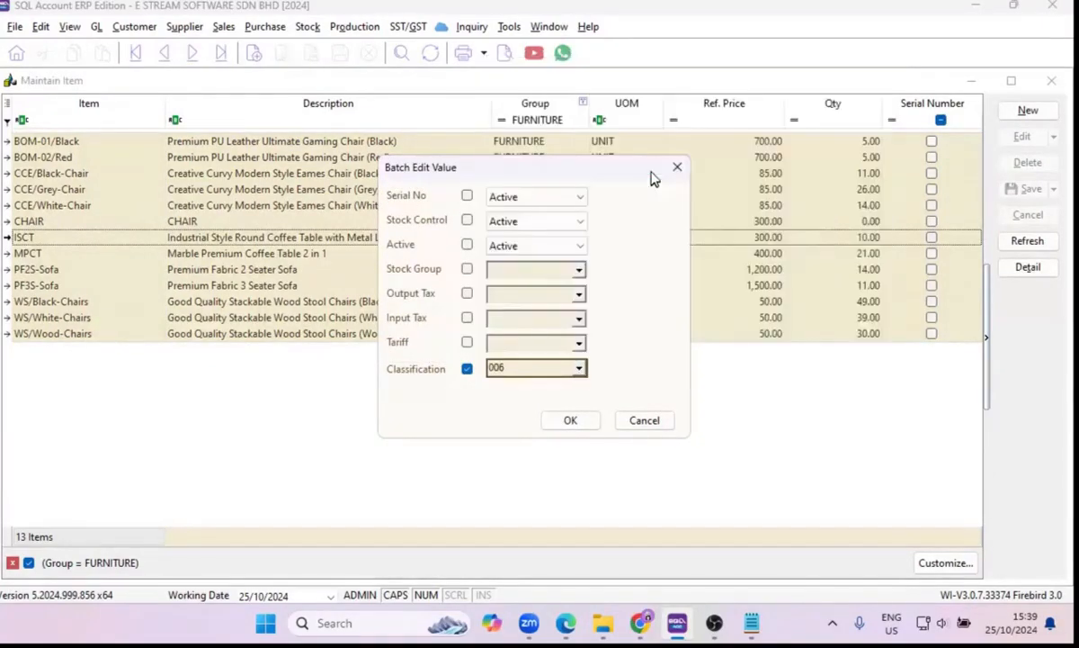
click(572, 423)
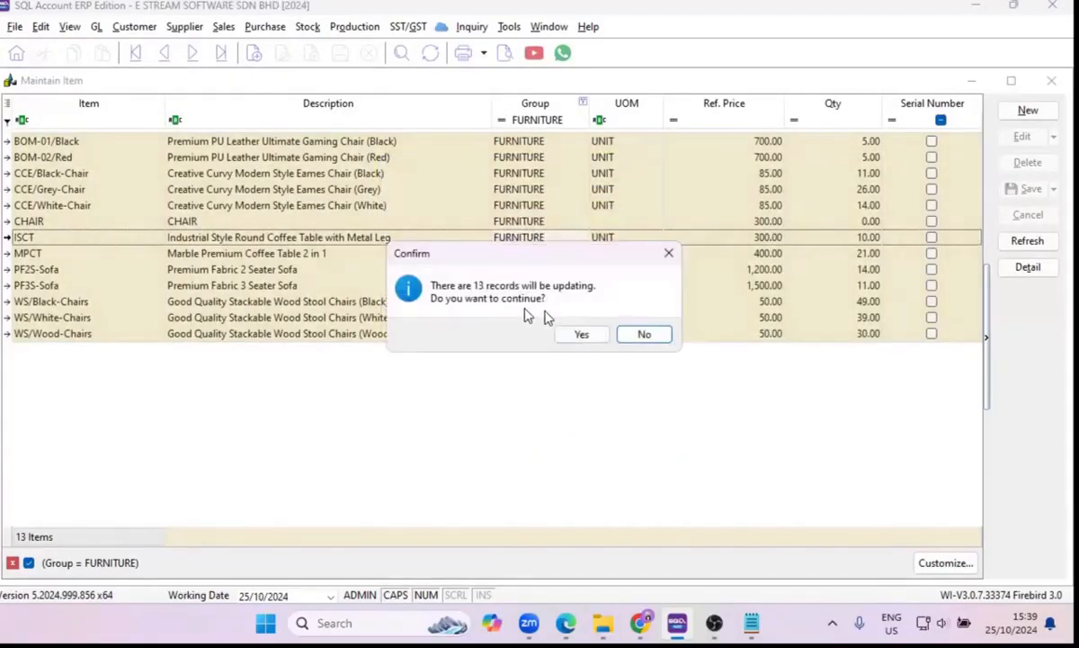
click(586, 334)
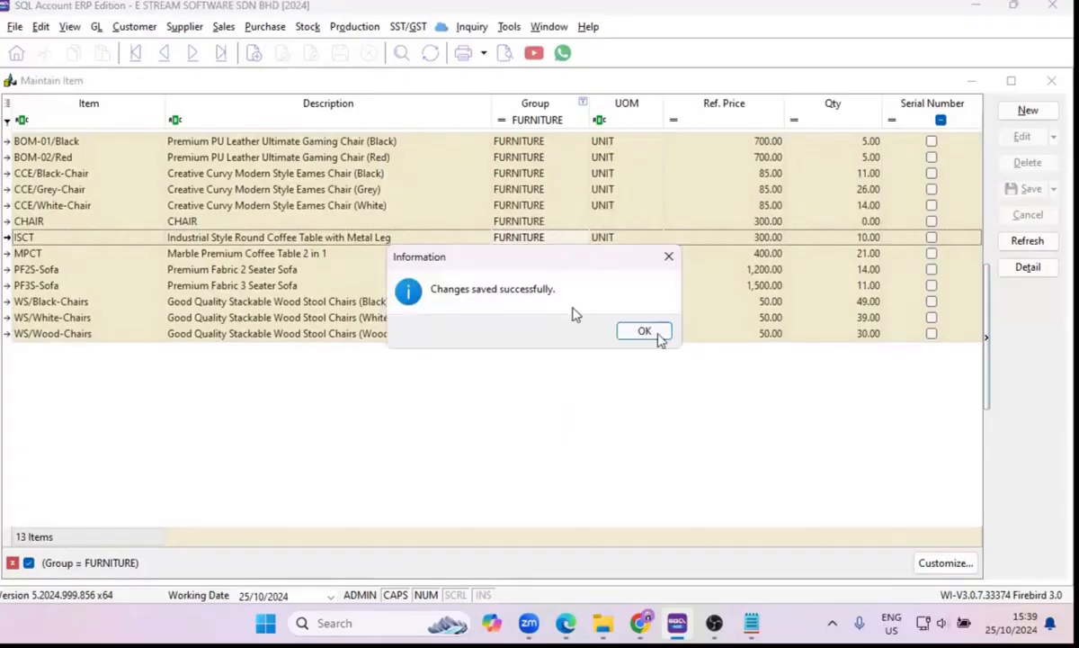
click(662, 332)
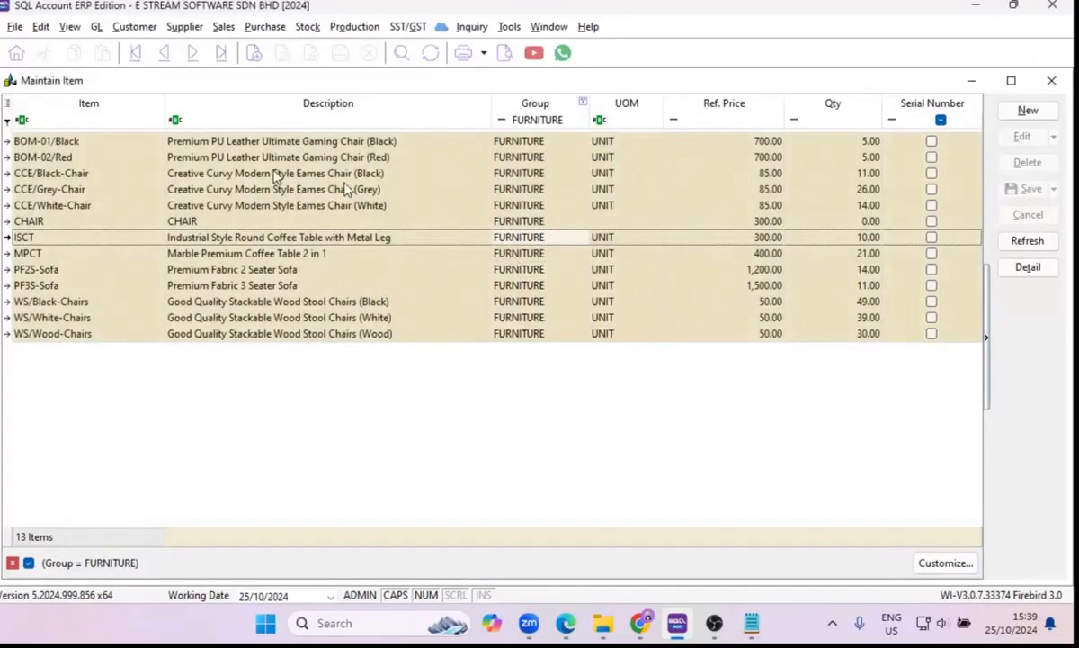
Add the Classification column to the stock item list to check the codes, and close the list.
click(8, 108)
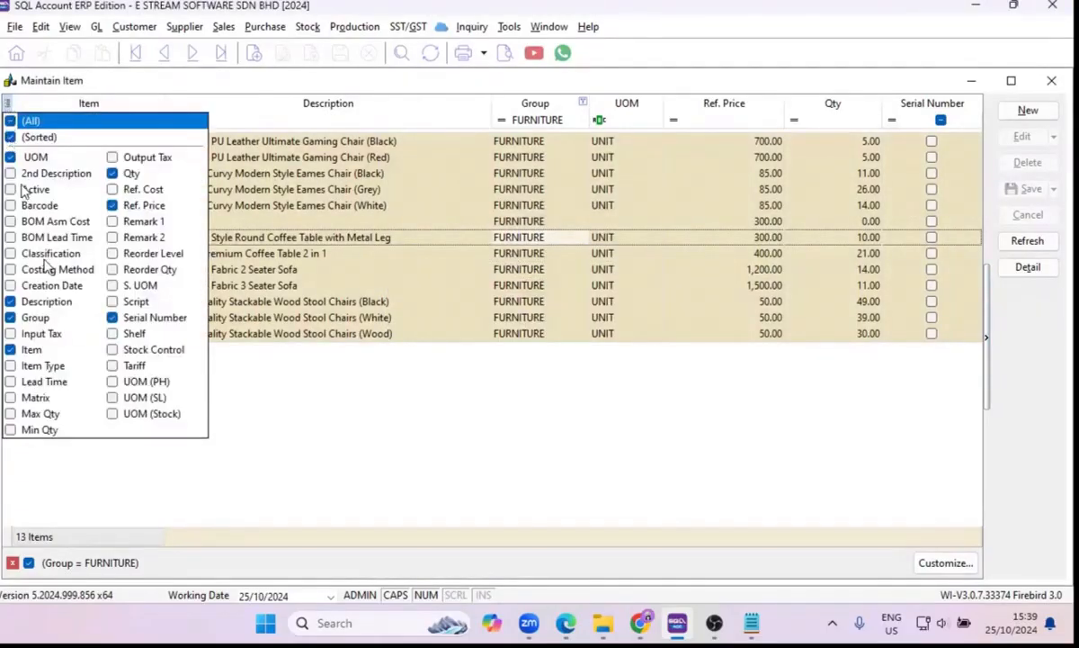
click(10, 253)
click(946, 442)
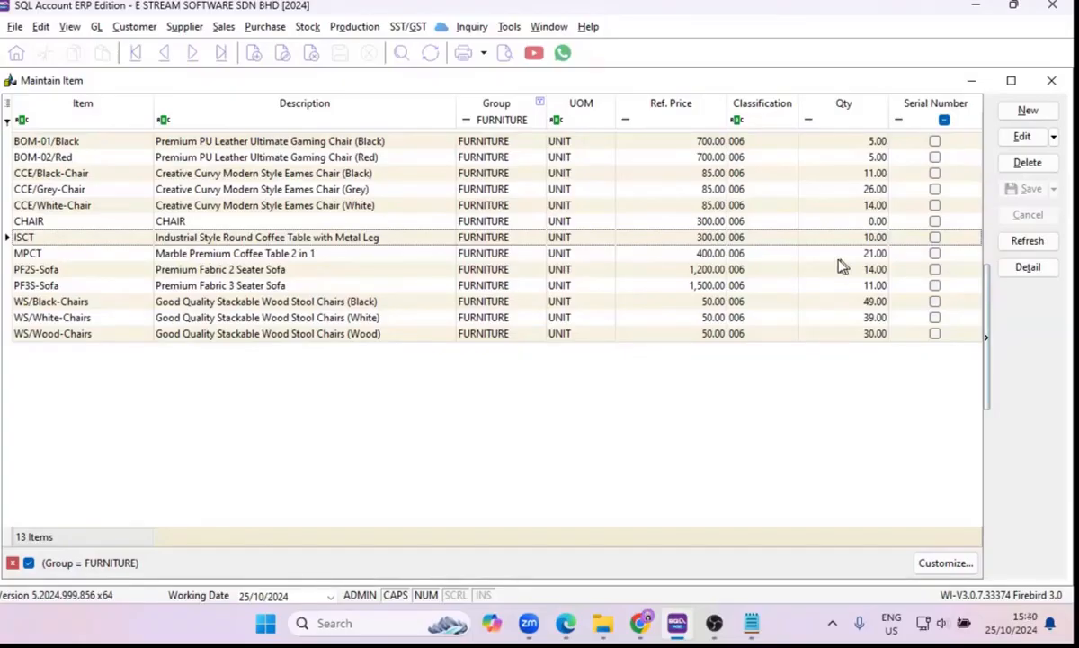
click(1052, 83)
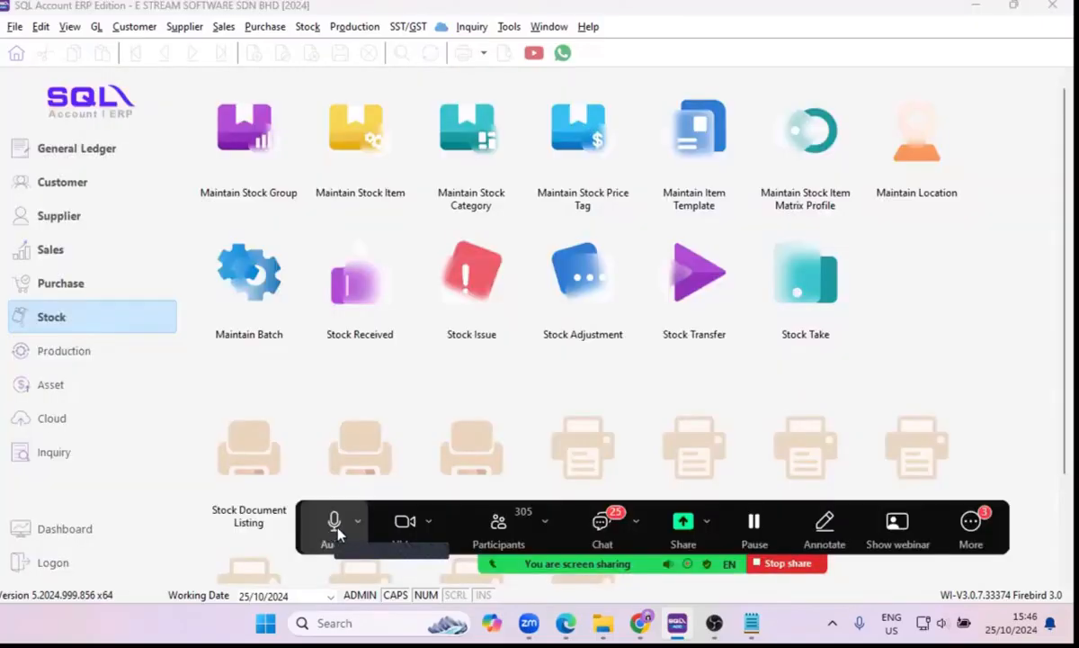
Open the general ledger opening balances and expand the NON-CURRENT ASSETS and OTHER ASSETS groups.
click(95, 27)
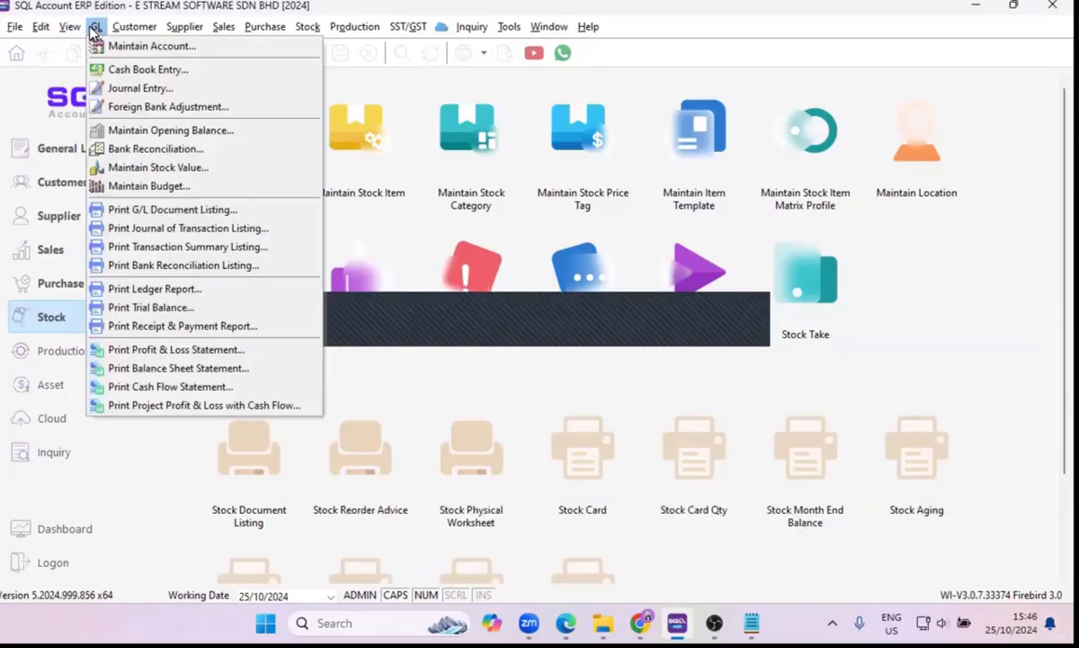
click(96, 27)
click(96, 27)
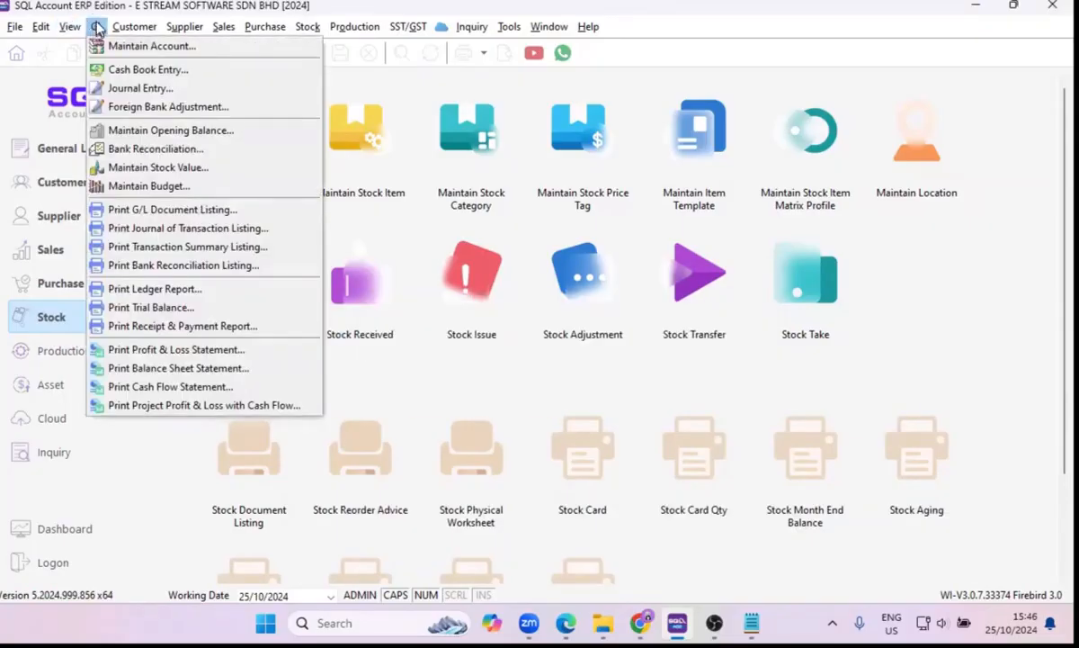
click(119, 130)
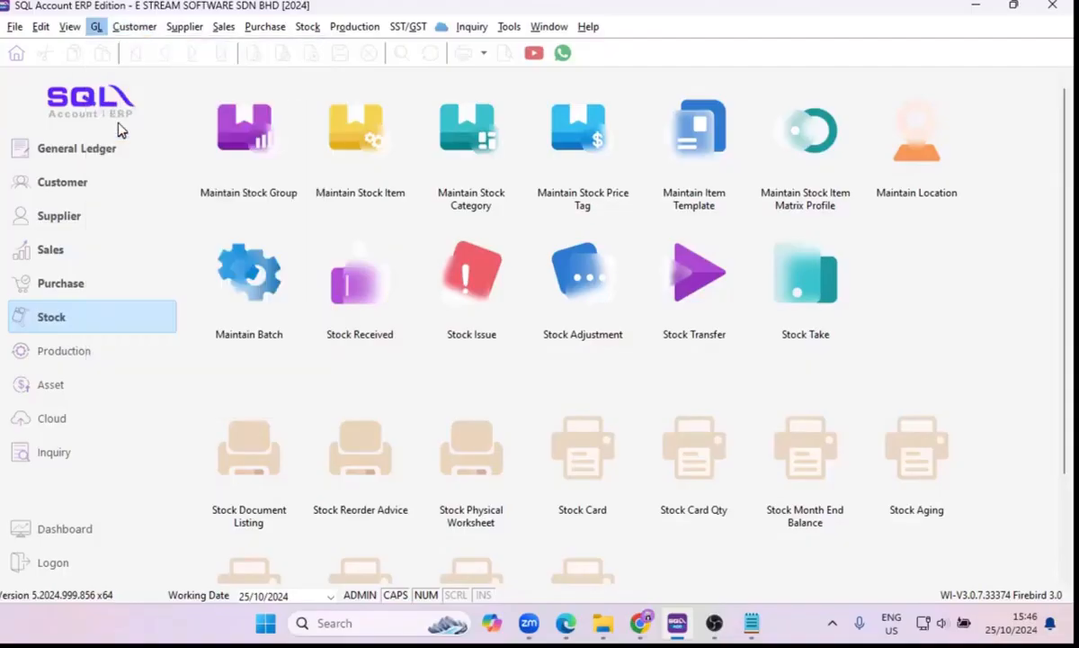
click(639, 234)
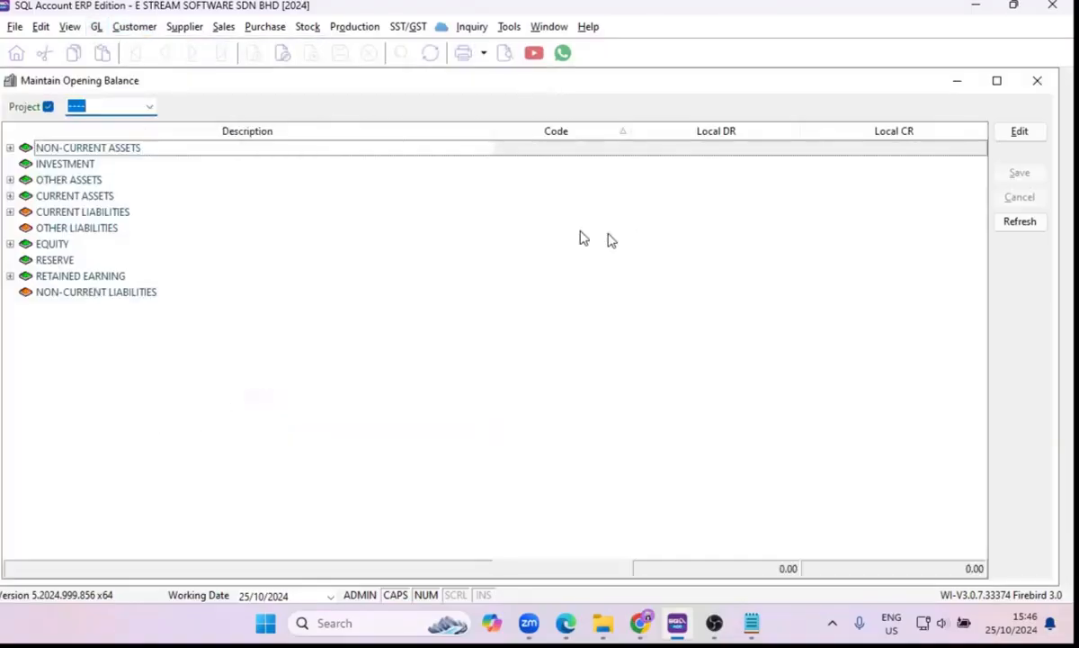
click(10, 146)
click(9, 307)
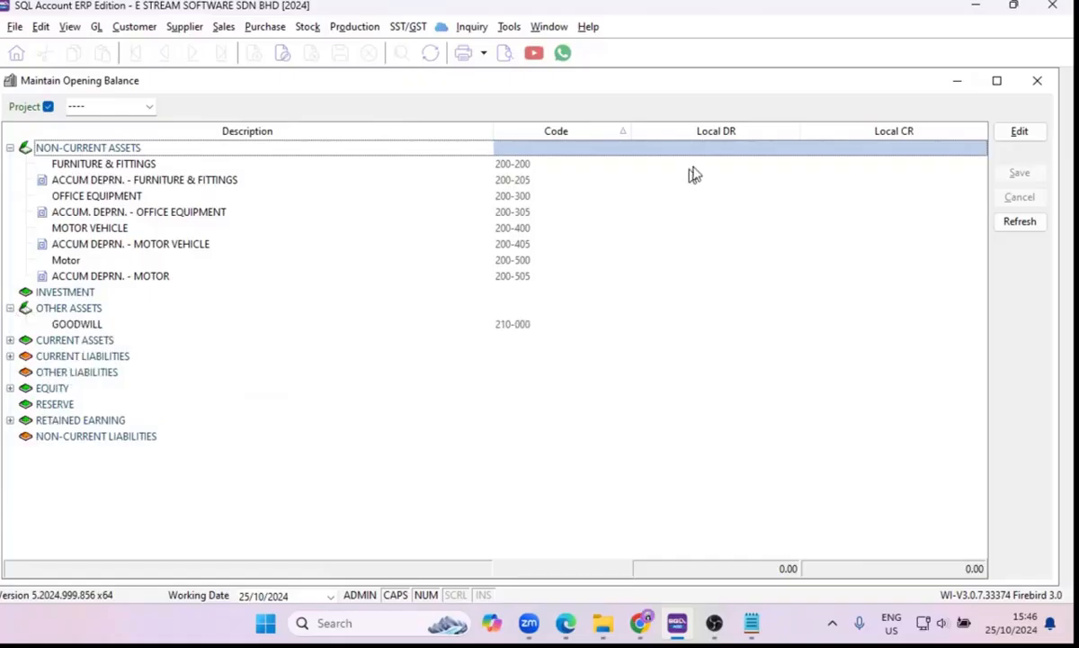
Start editing the opening balances and set the local debit of FURNITURE & FITTINGS to 450.
click(720, 162)
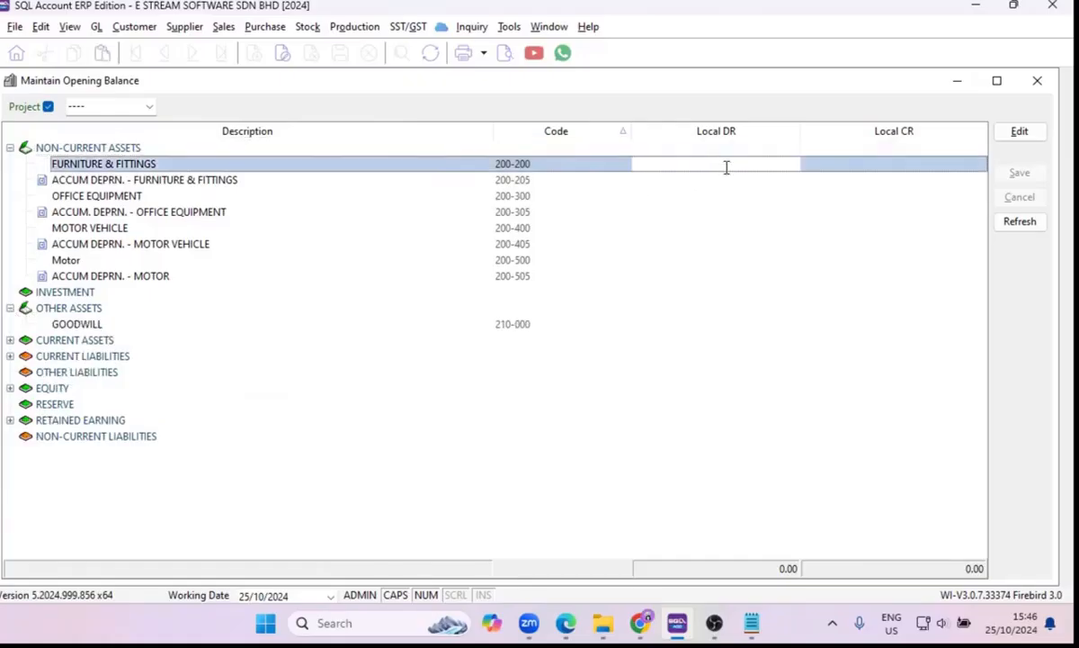
click(730, 183)
click(734, 168)
click(736, 166)
click(1006, 137)
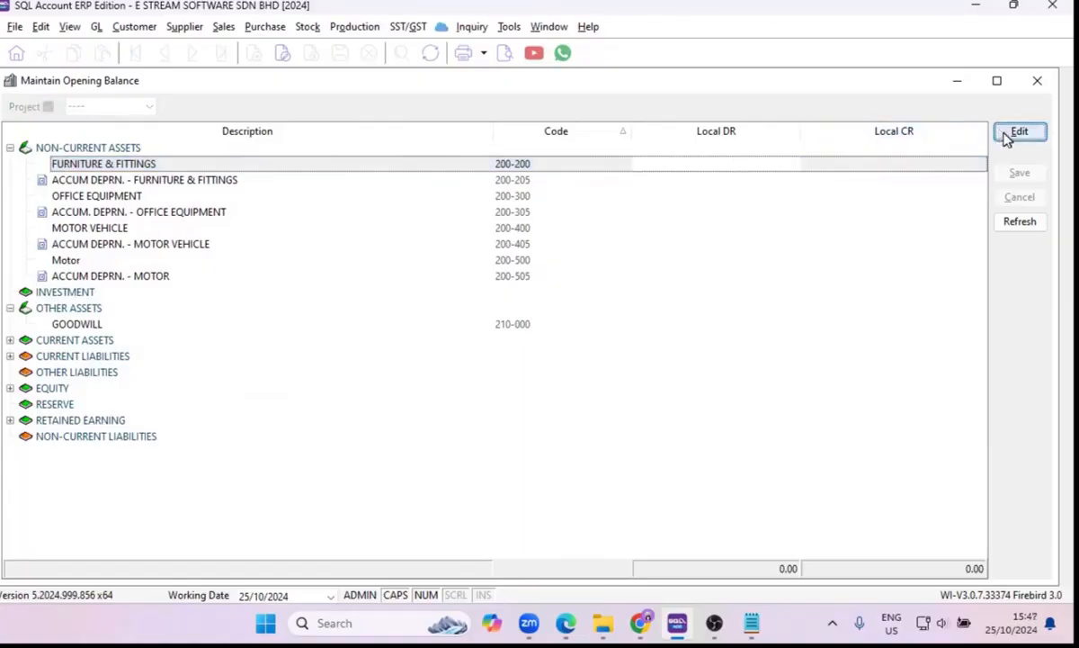
click(1008, 135)
click(679, 161)
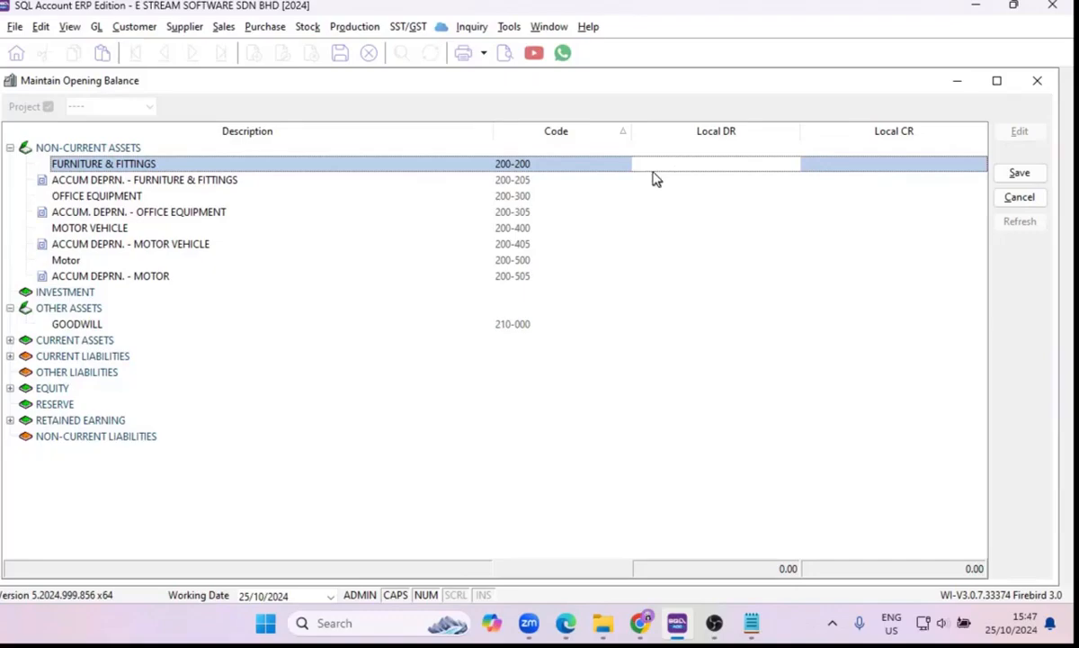
text(450)
key(Down)
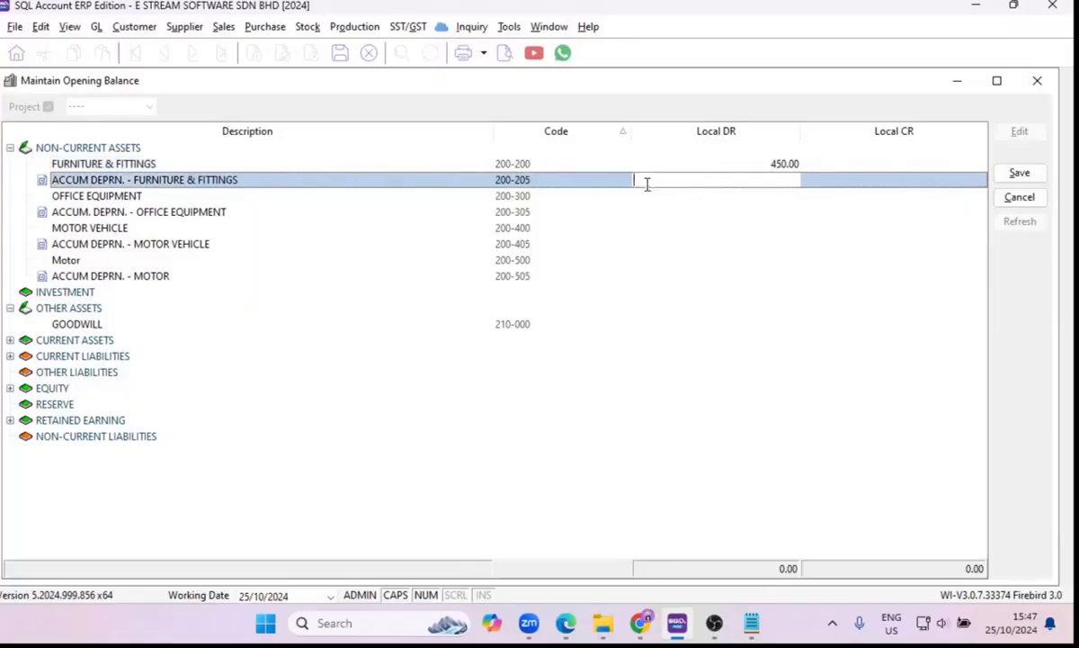
Try to enter a local credit of 200 for FURNITURE & FITTINGS alongside its debit, and clear the credit amount.
click(904, 163)
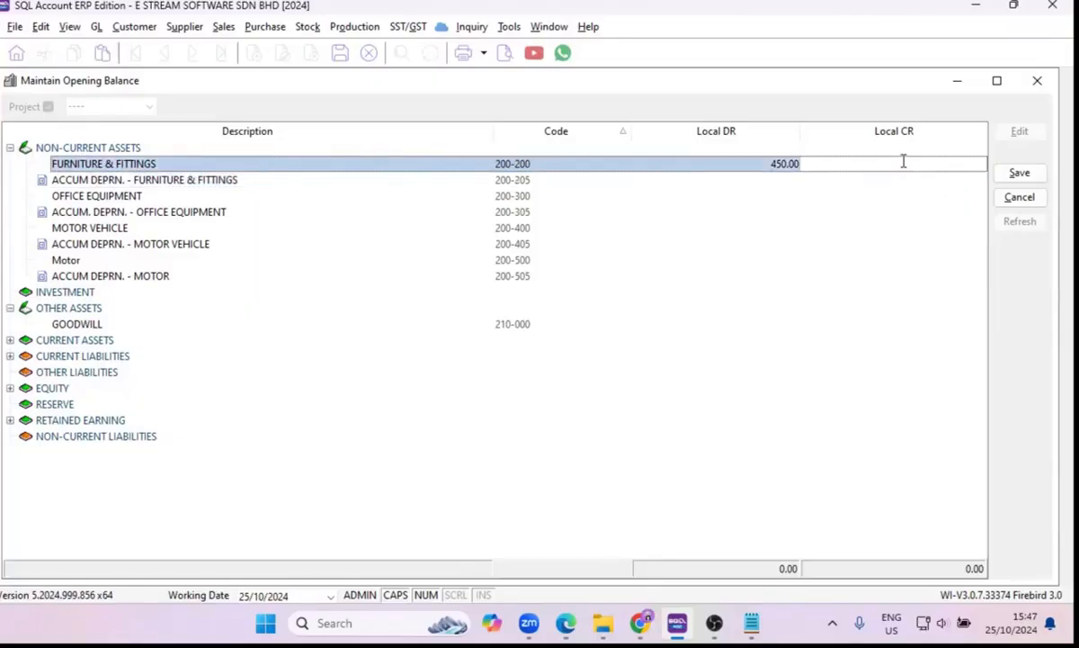
text(200)
key(Return)
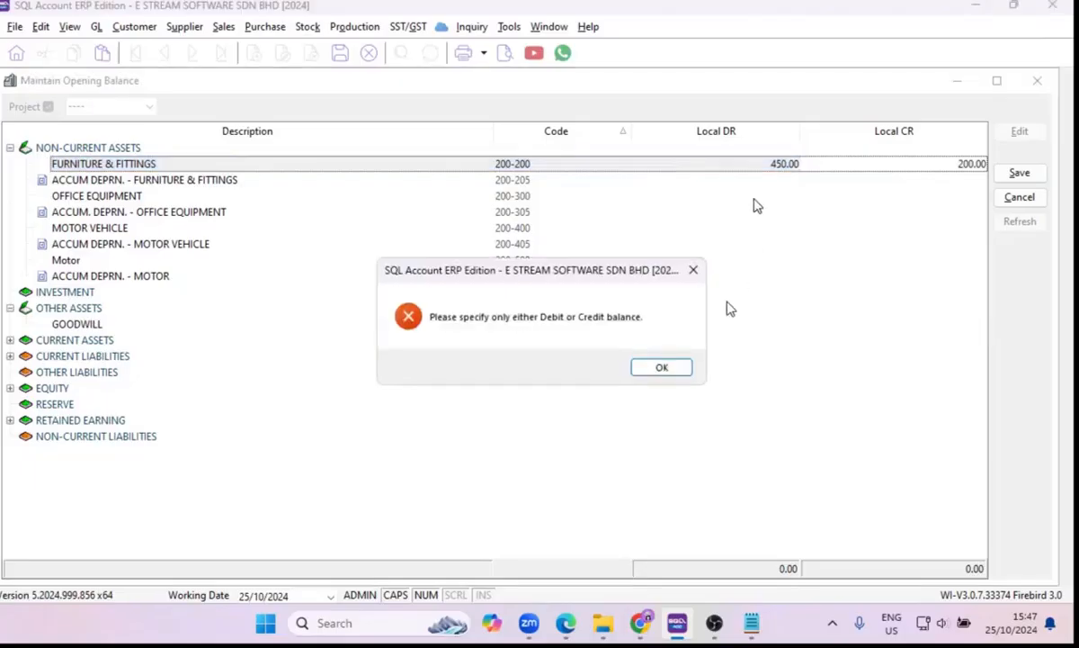
click(664, 369)
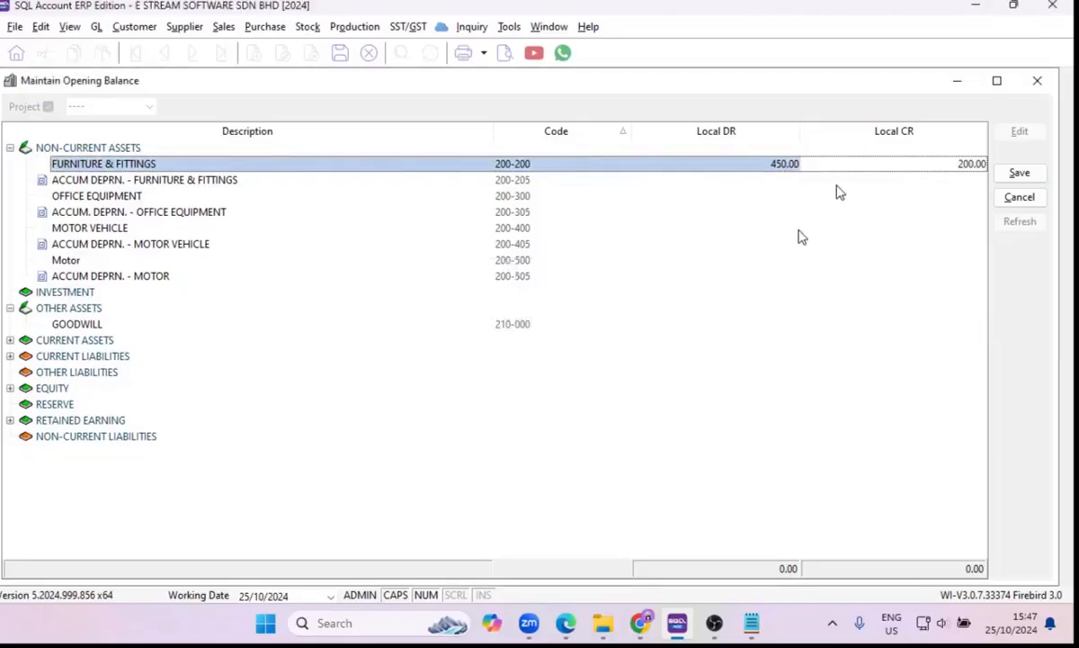
click(914, 164)
key(BackSpace)
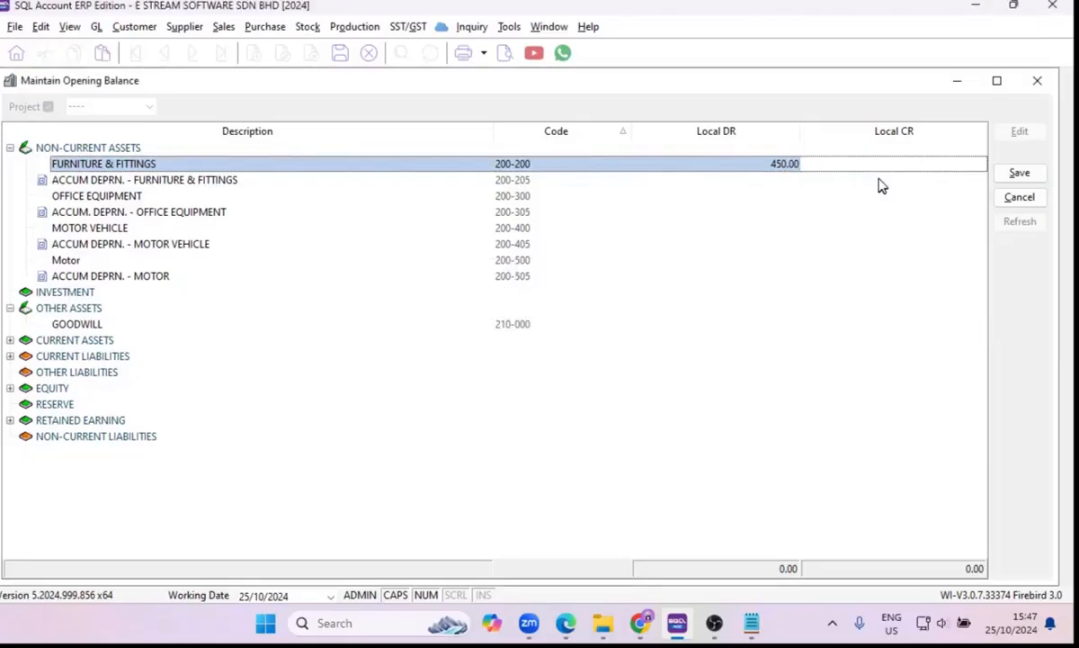
Set the local credit of OFFICE EQUIPMENT to 200, then save and refresh the opening balances.
click(881, 181)
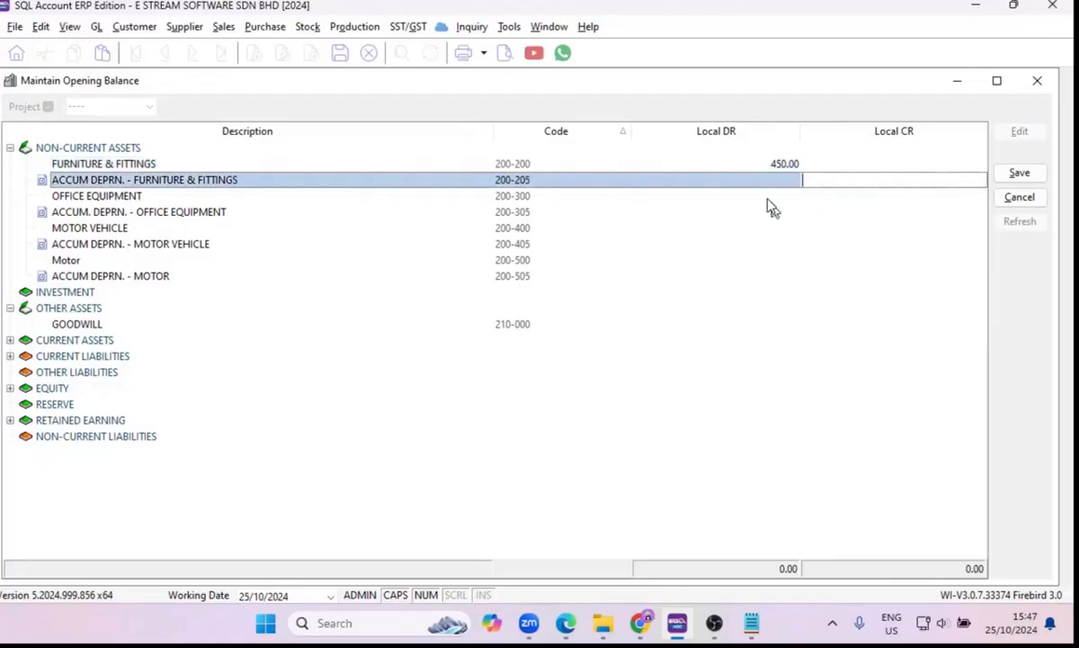
click(768, 198)
click(887, 199)
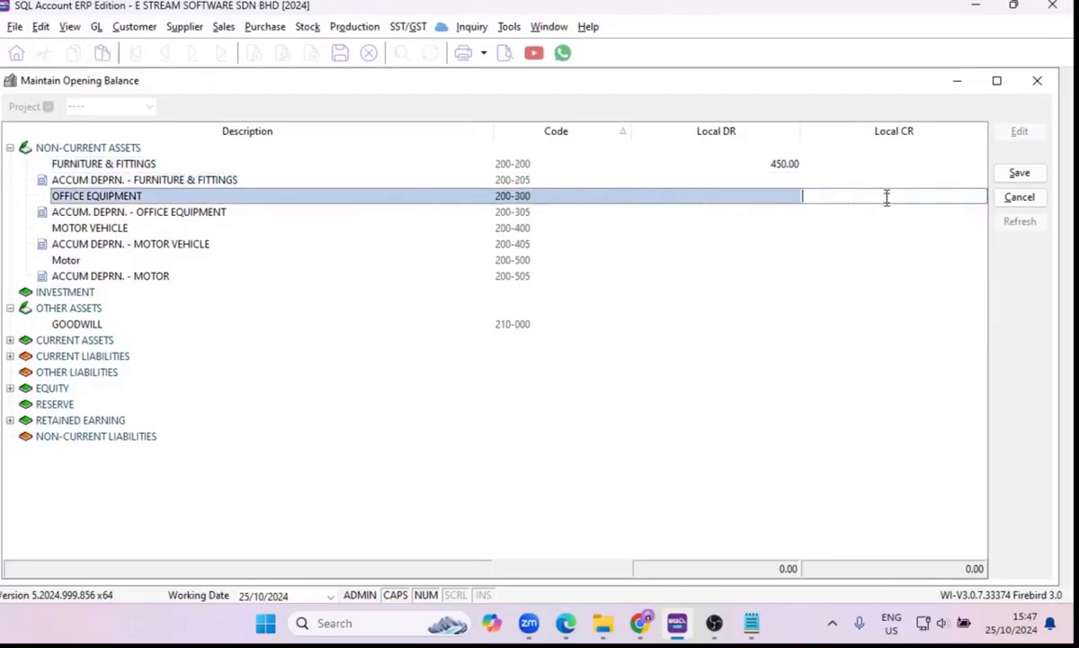
text(200)
click(733, 212)
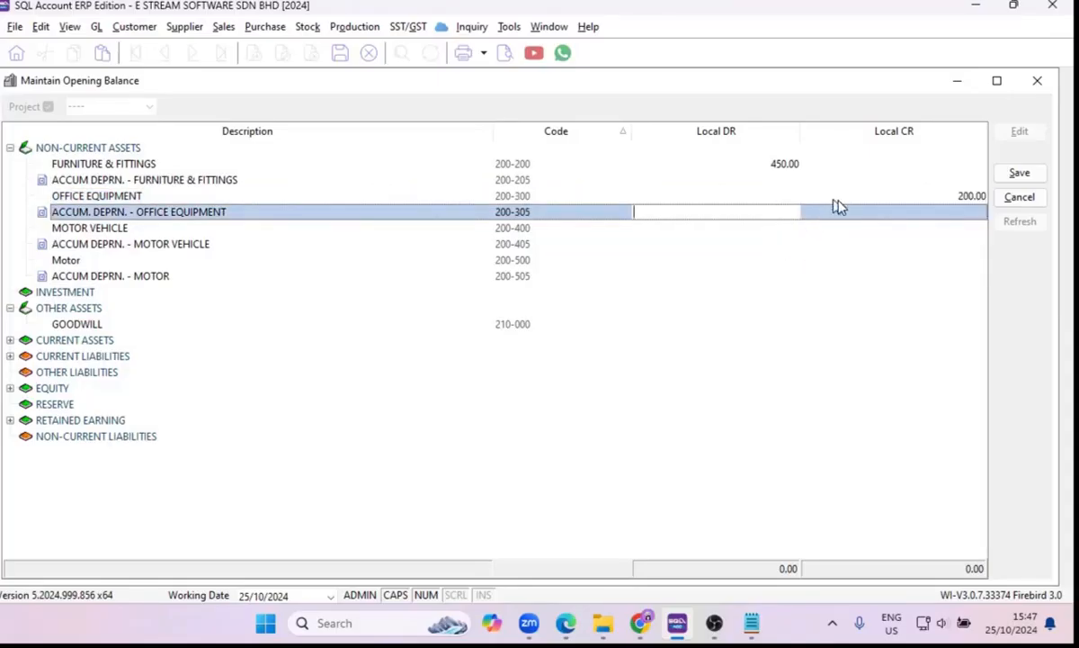
click(1022, 174)
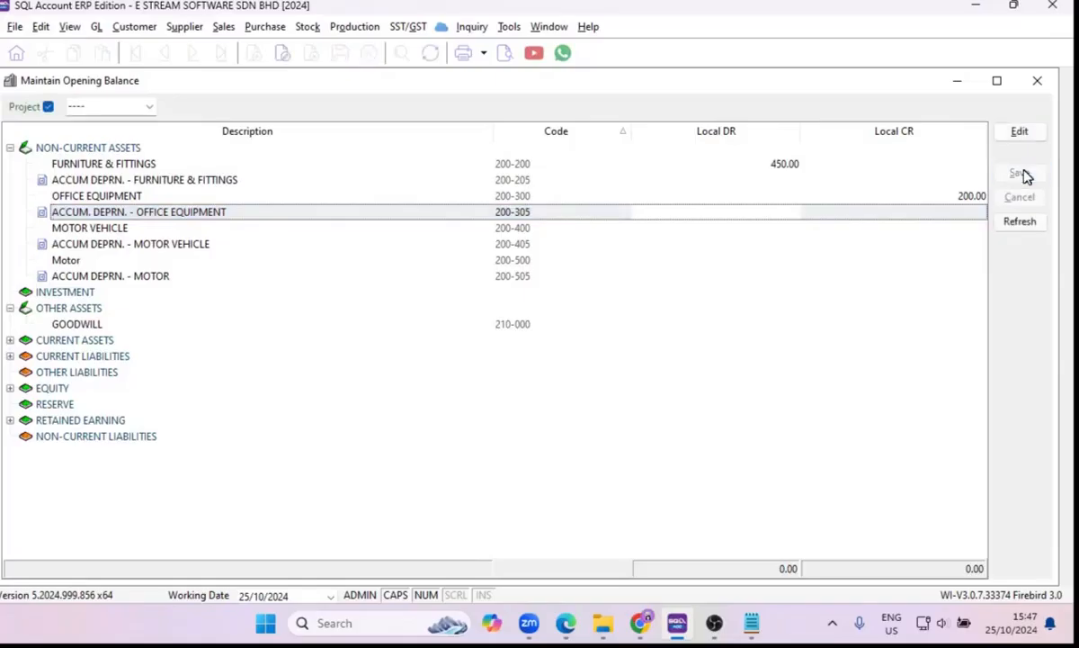
click(1022, 226)
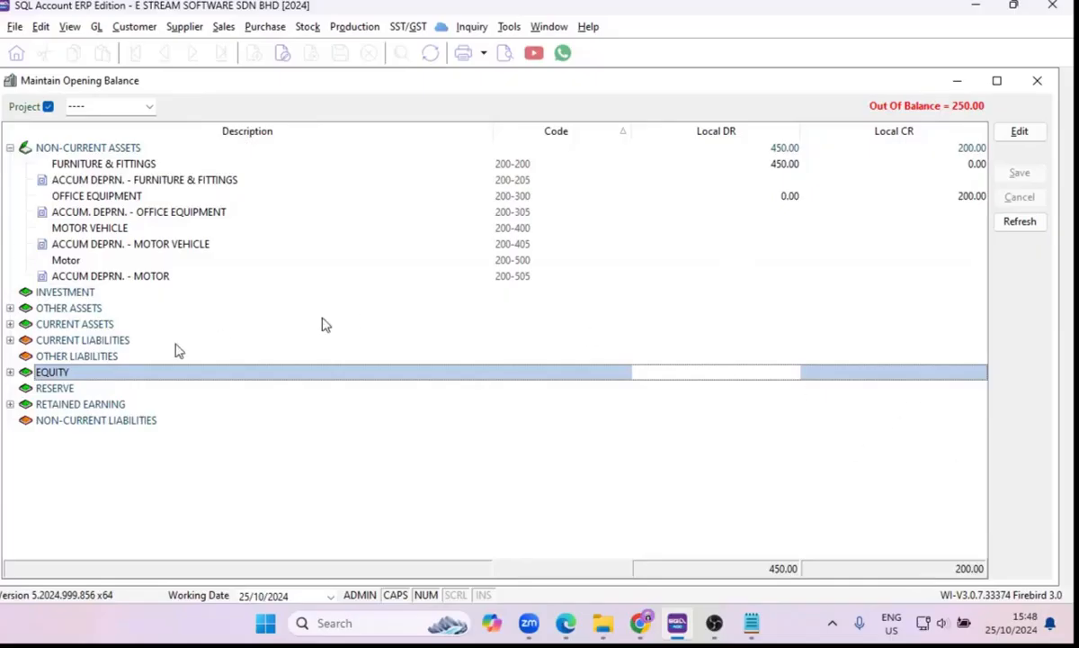
Examine the accounts under CURRENT LIABILITIES and CURRENT ASSETS in the opening balances, collapsing CURRENT LIABILITIES before opening CURRENT ASSETS.
click(10, 340)
scroll(247, 356, down, 1)
scroll(117, 339, up, 1)
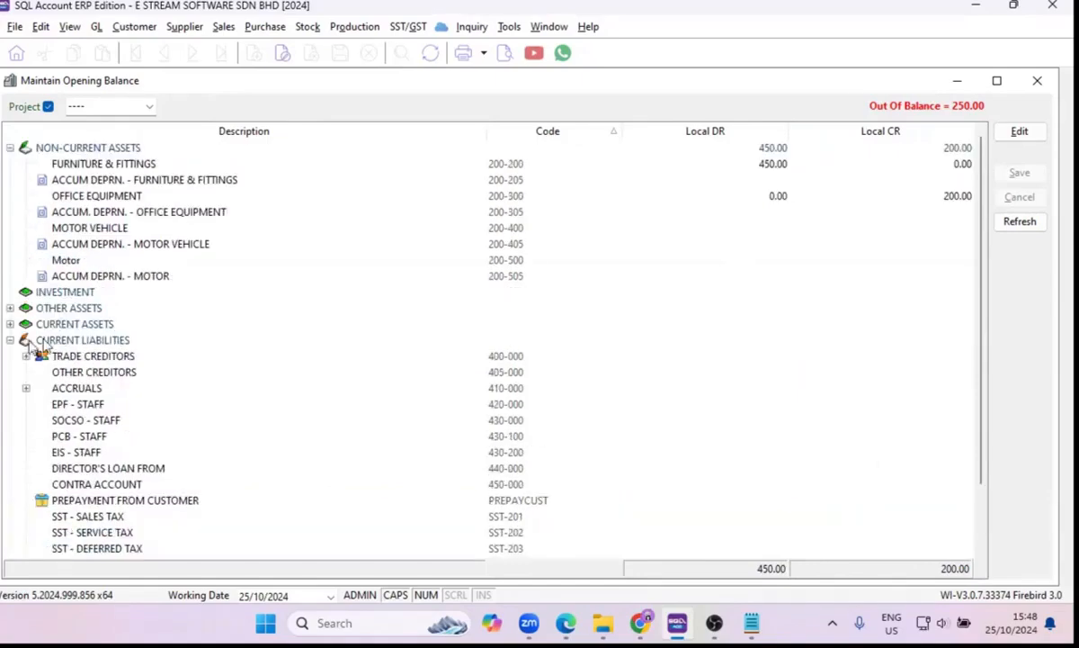
click(10, 340)
click(9, 324)
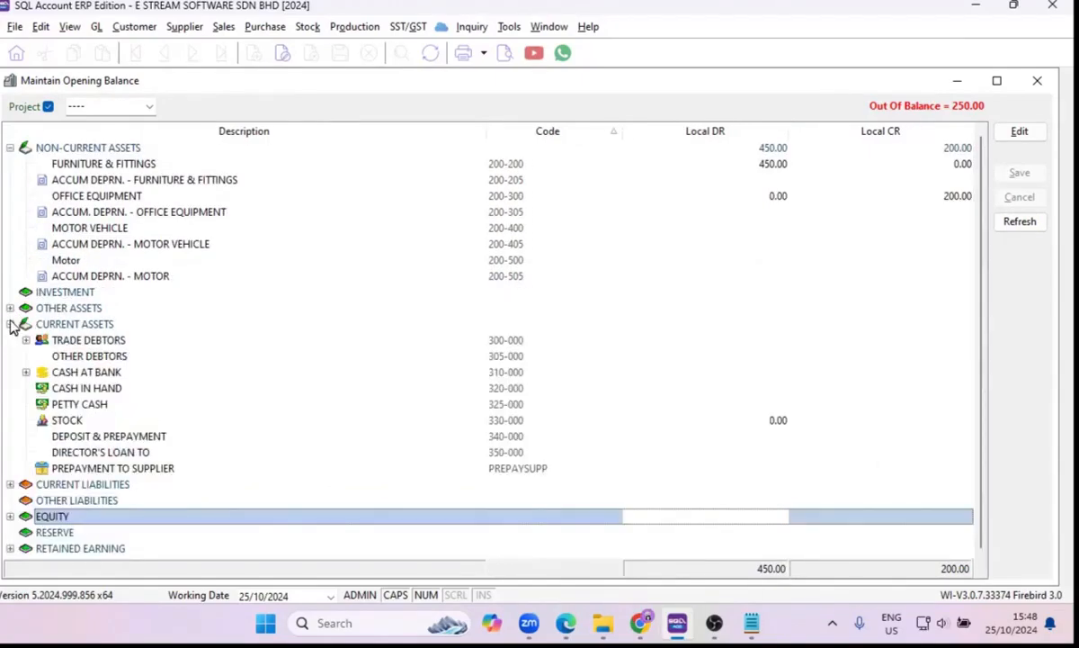
click(239, 356)
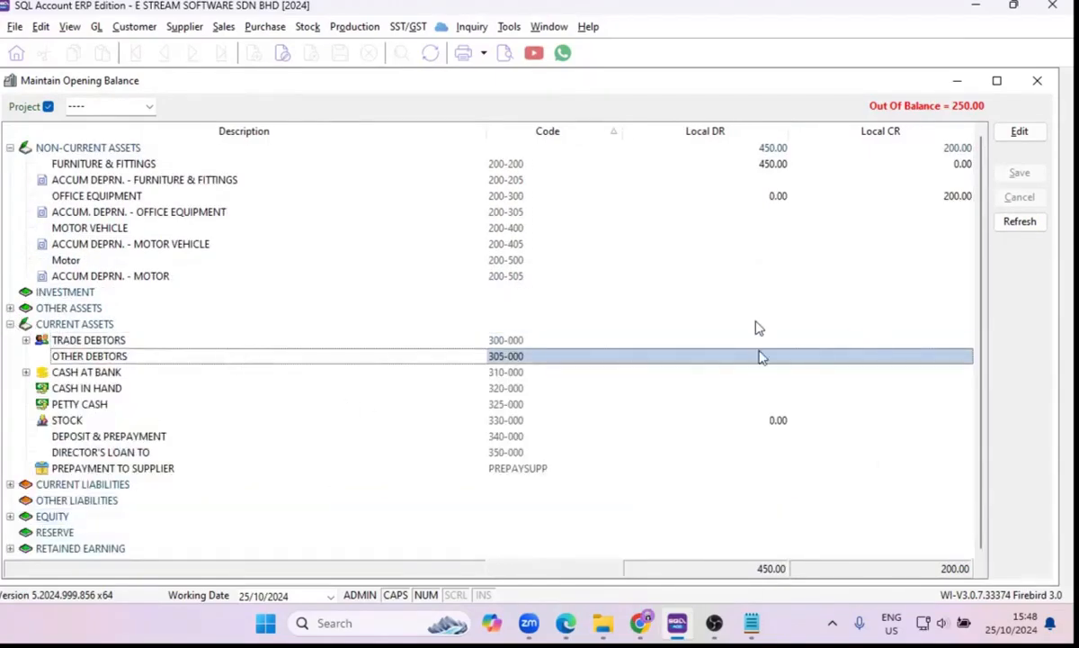
click(758, 354)
key(Up)
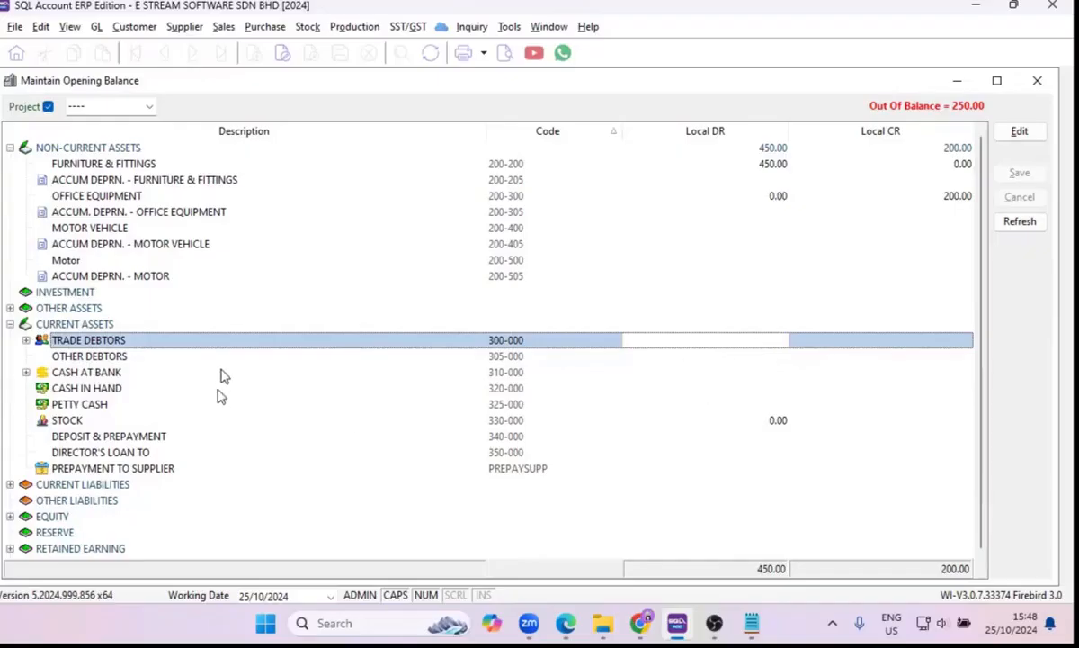
Expand CURRENT LIABILITIES and EQUITY and look through their accounts in the opening balances.
scroll(231, 371, down, 1)
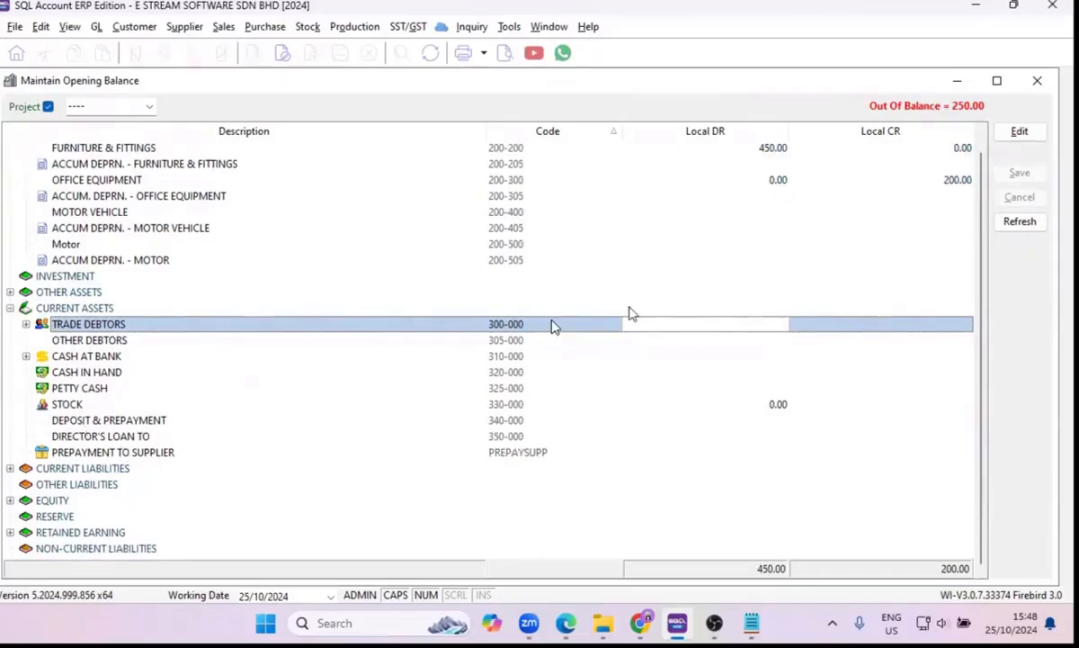
click(10, 468)
scroll(630, 401, down, 3)
click(749, 356)
click(749, 372)
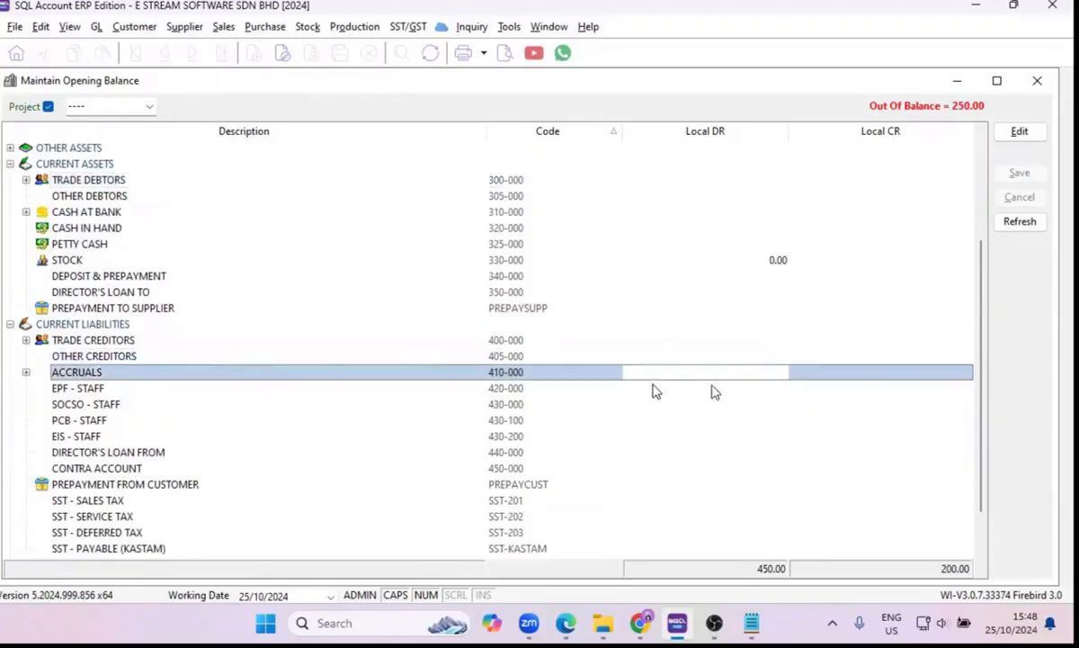
scroll(88, 370, down, 2)
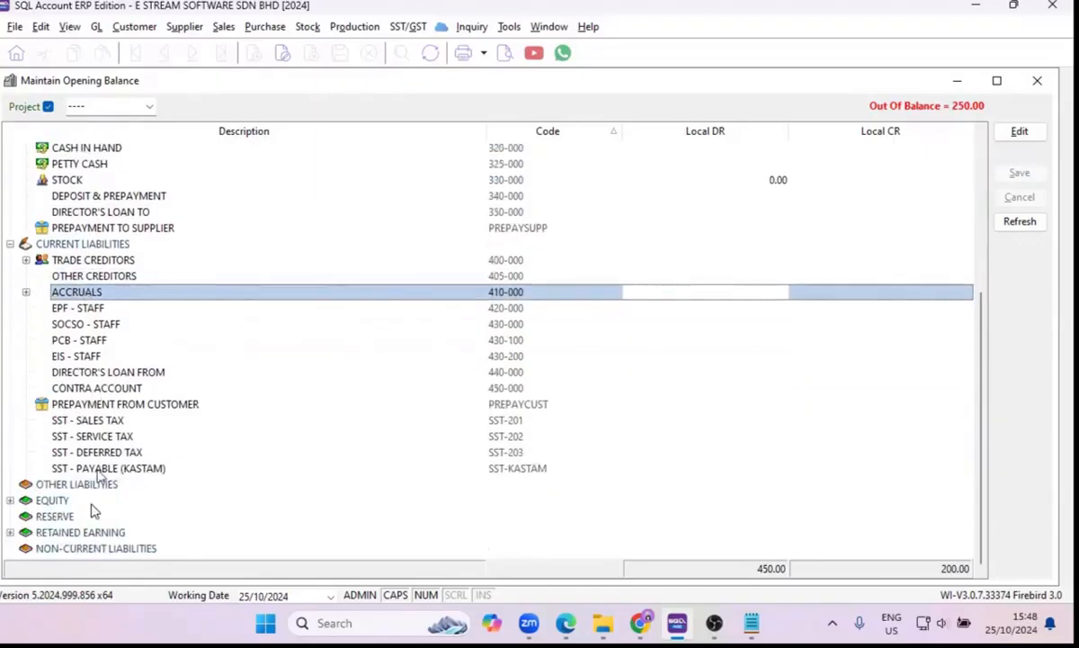
click(9, 500)
scroll(101, 509, down, 1)
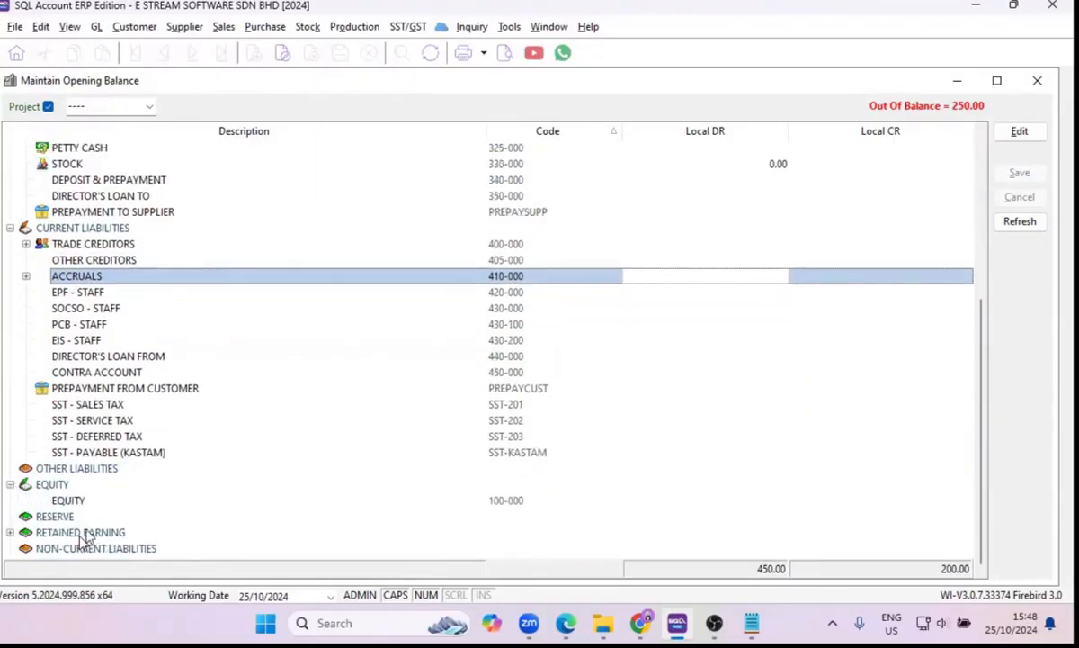
scroll(72, 334, up, 3)
scroll(57, 272, up, 1)
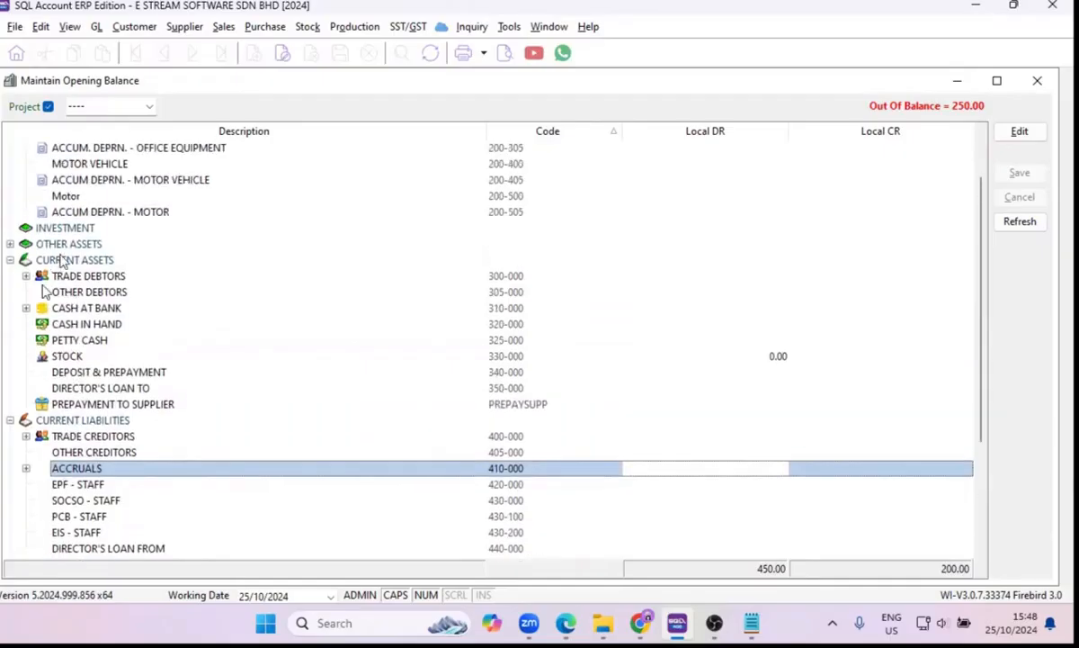
Expand TRADE DEBTORS and check which debit and credit documents can be opened for A HOME FURNISHING & SERVICE.
click(26, 275)
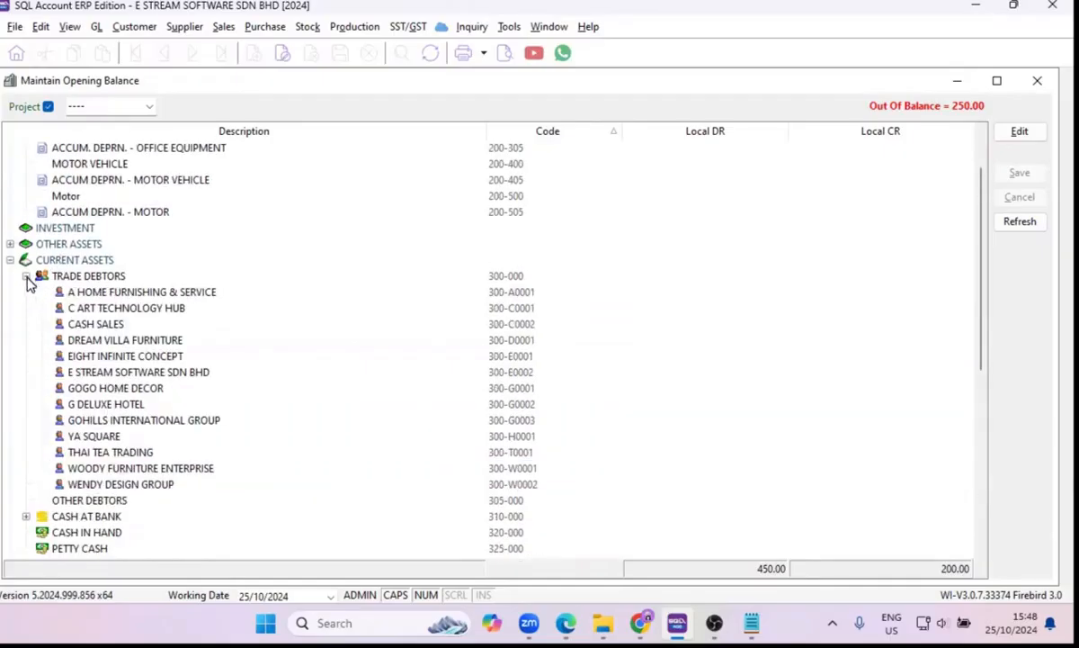
click(711, 293)
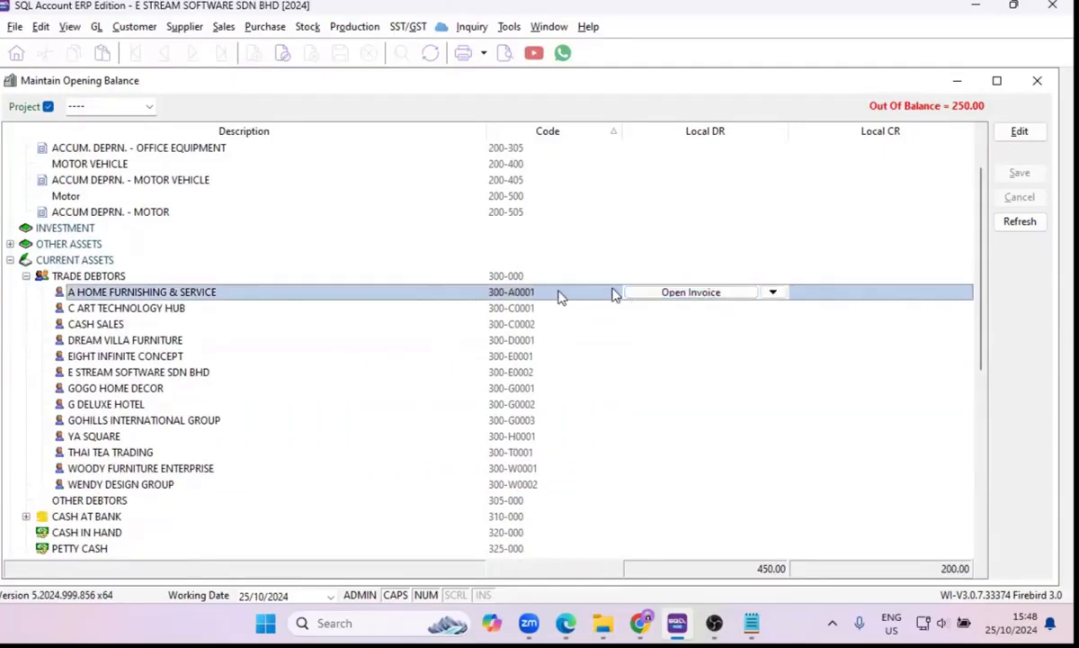
click(774, 293)
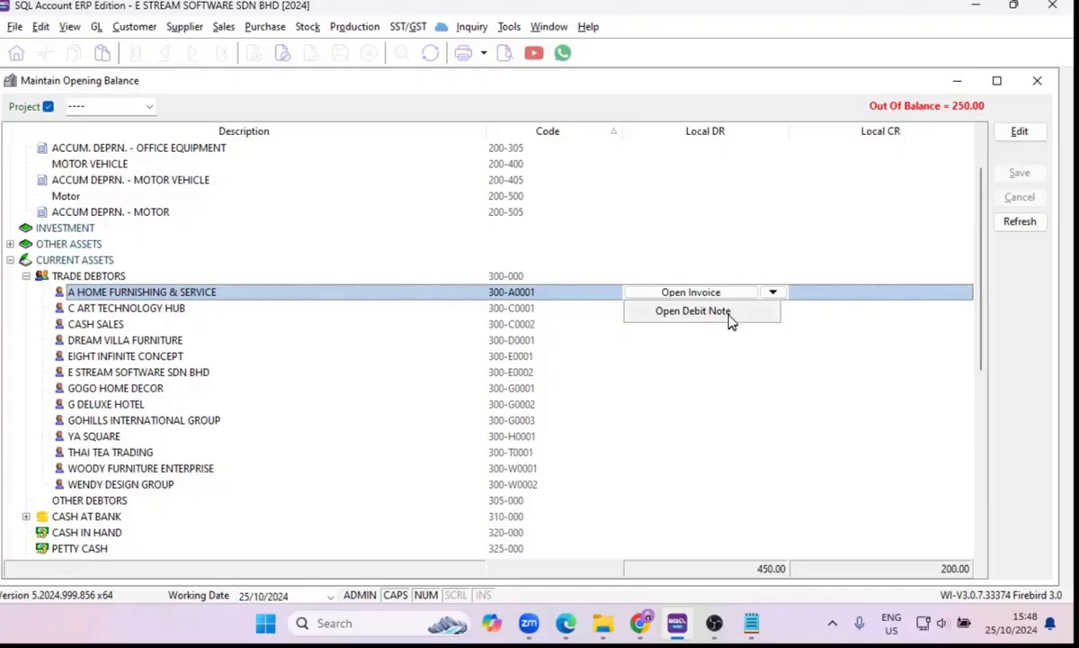
click(923, 300)
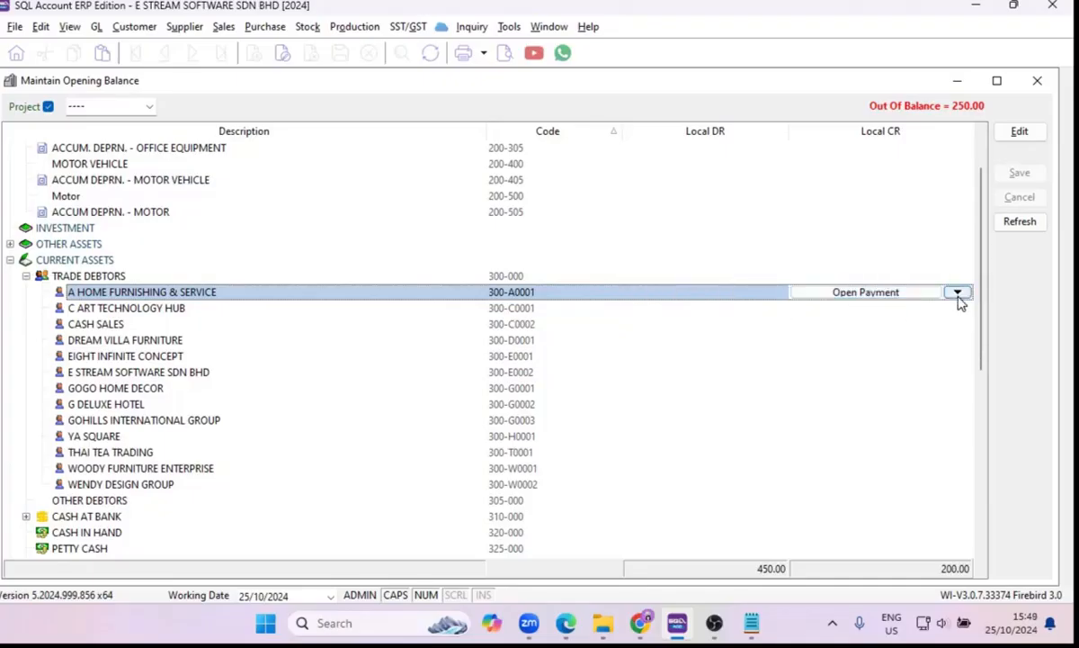
click(959, 295)
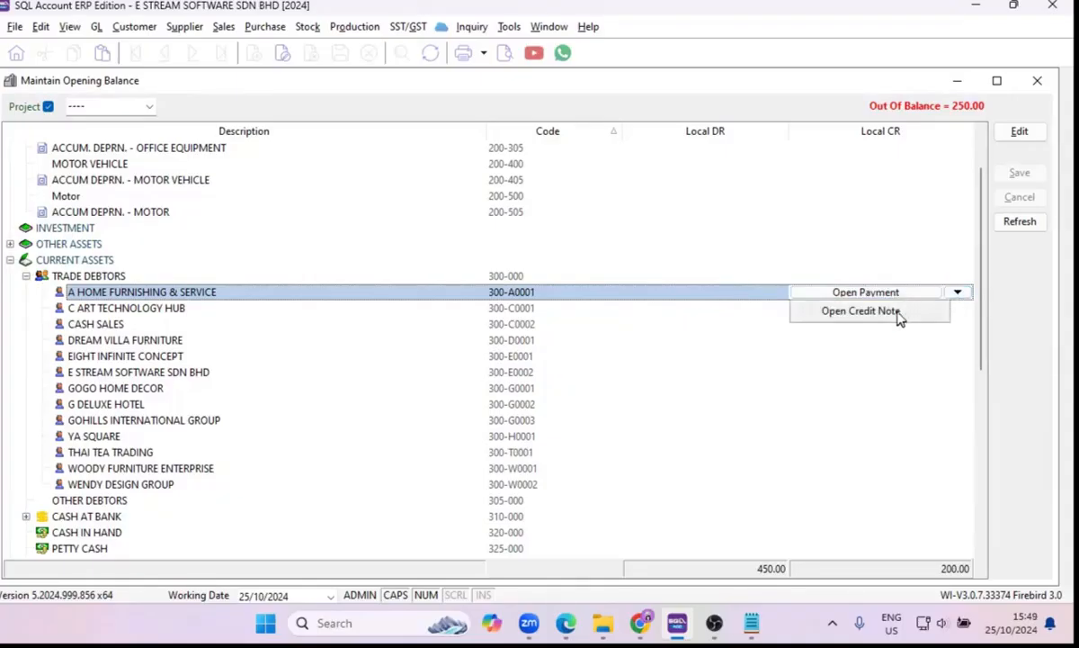
Open the customer invoices from the debtor's debit balance and create a new invoice for A HOME FURNISHING & SERVICE.
click(752, 295)
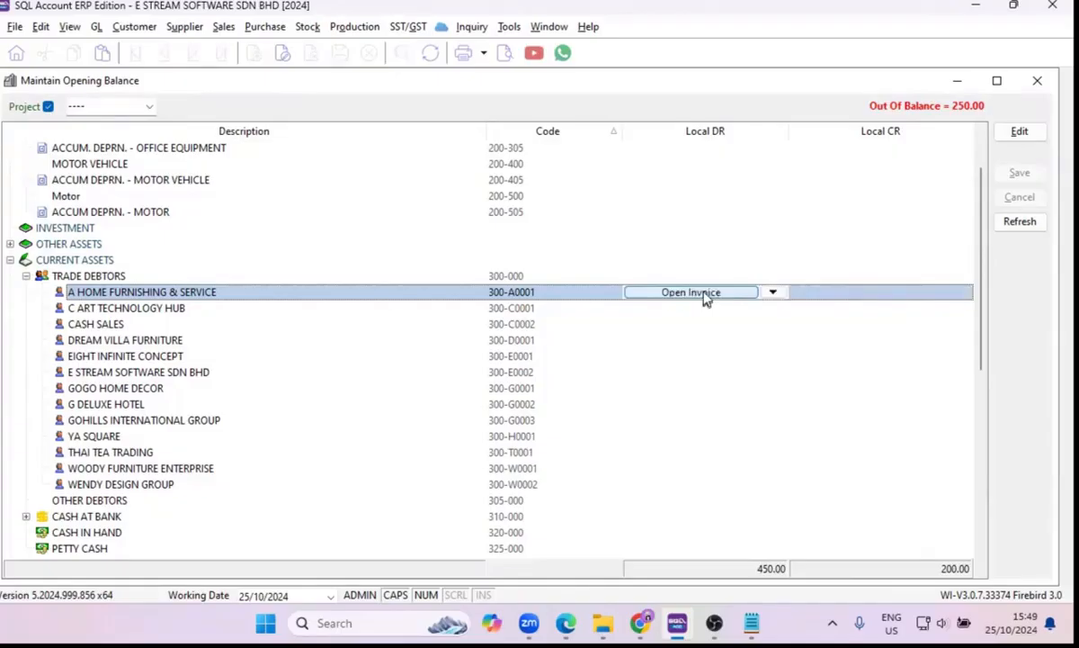
click(706, 300)
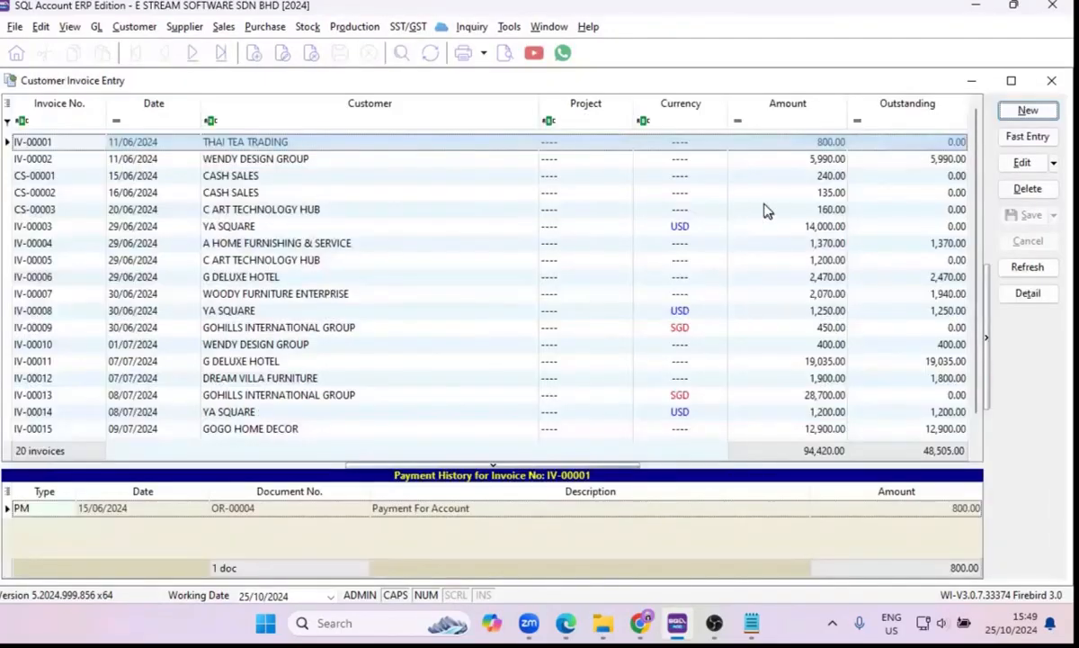
click(1026, 111)
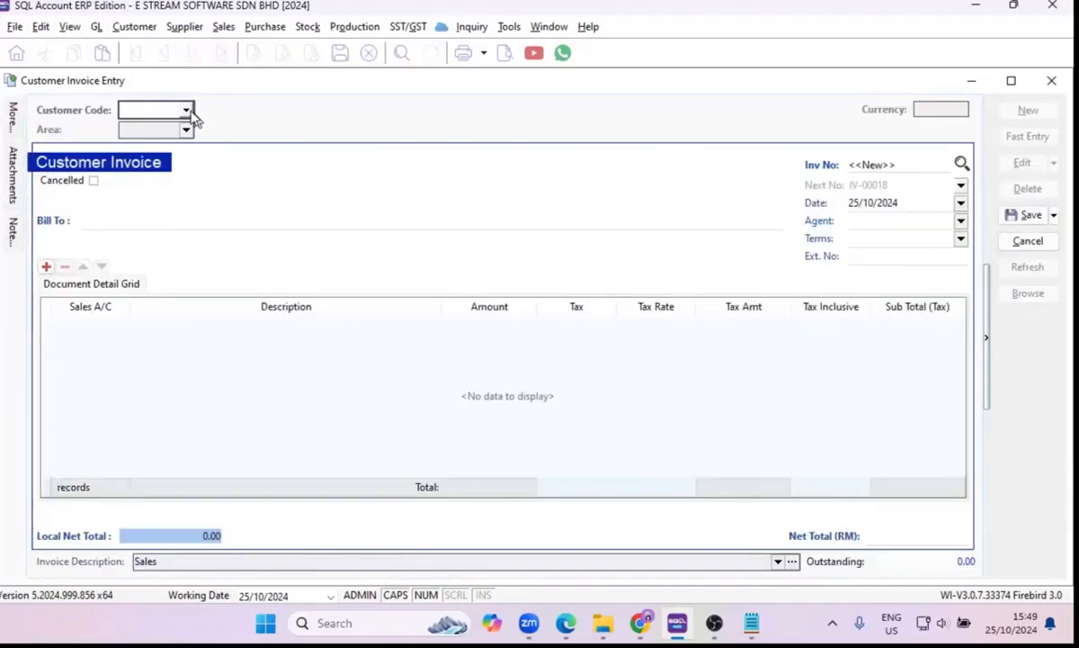
click(186, 111)
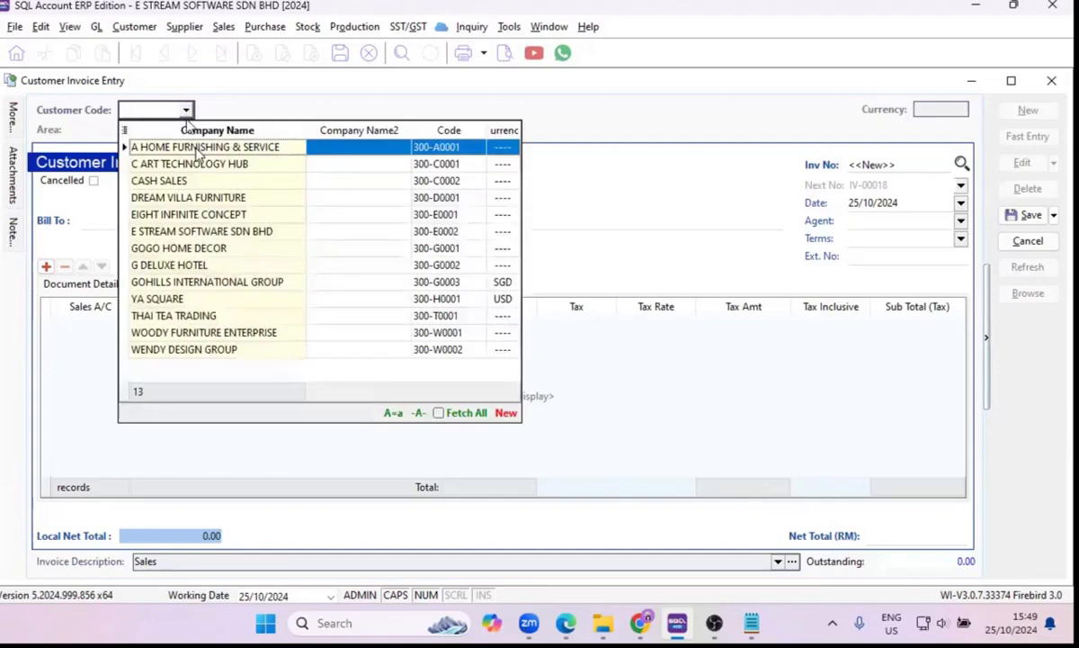
click(198, 151)
Set the invoice date to 25/10/2018 so the document is treated as a past invoice.
click(908, 205)
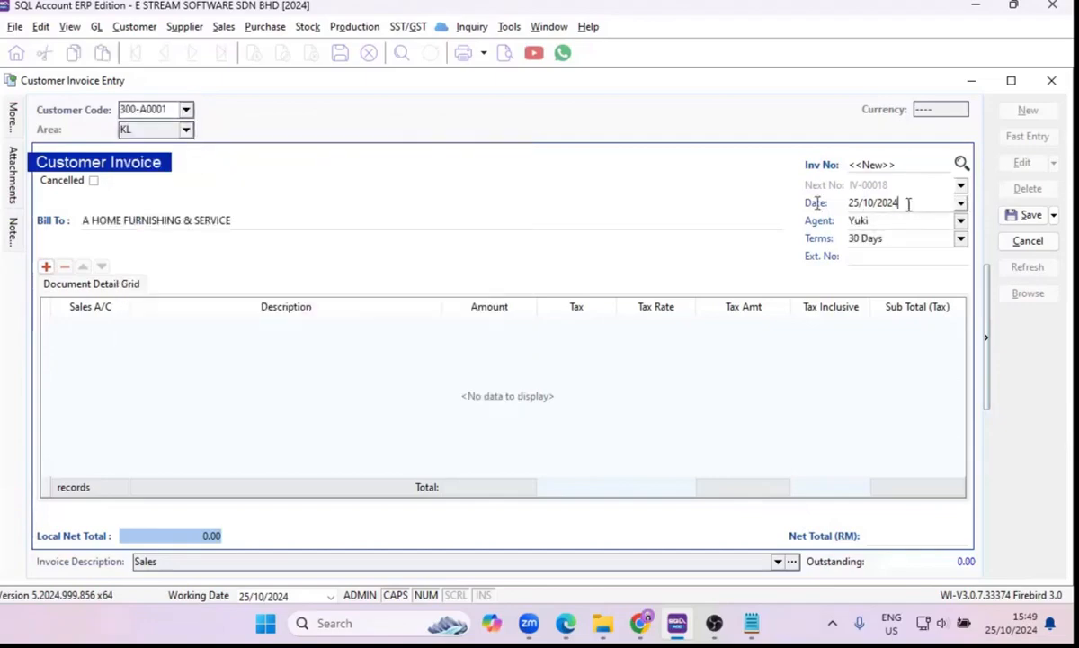
drag(909, 204, 809, 206)
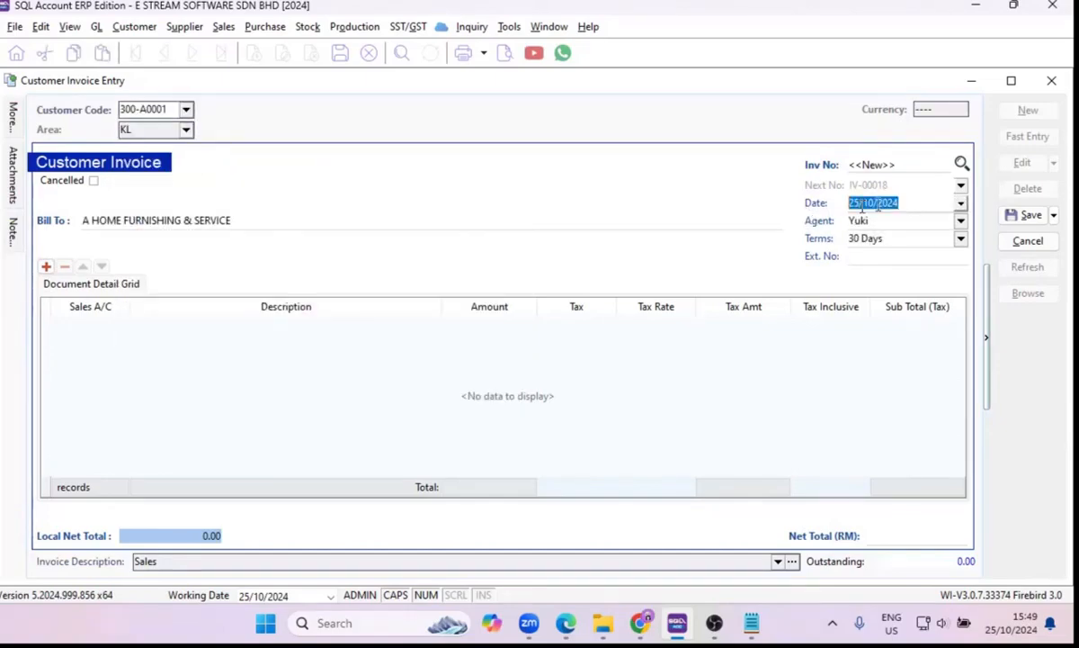
double_click(901, 203)
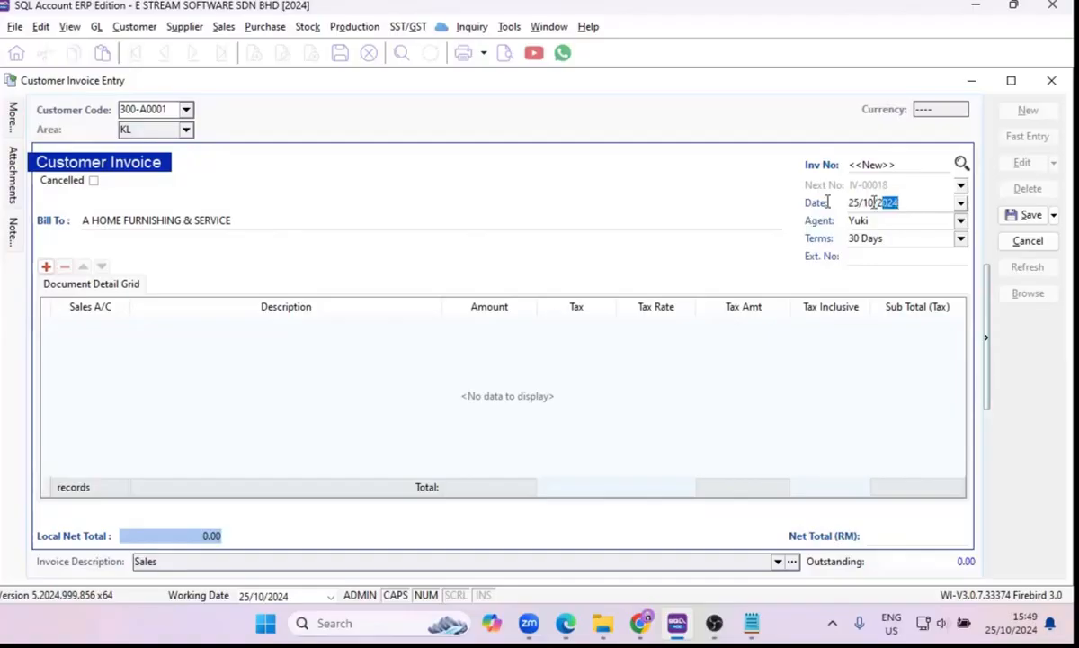
drag(897, 202, 824, 207)
key(Right)
key(Right)
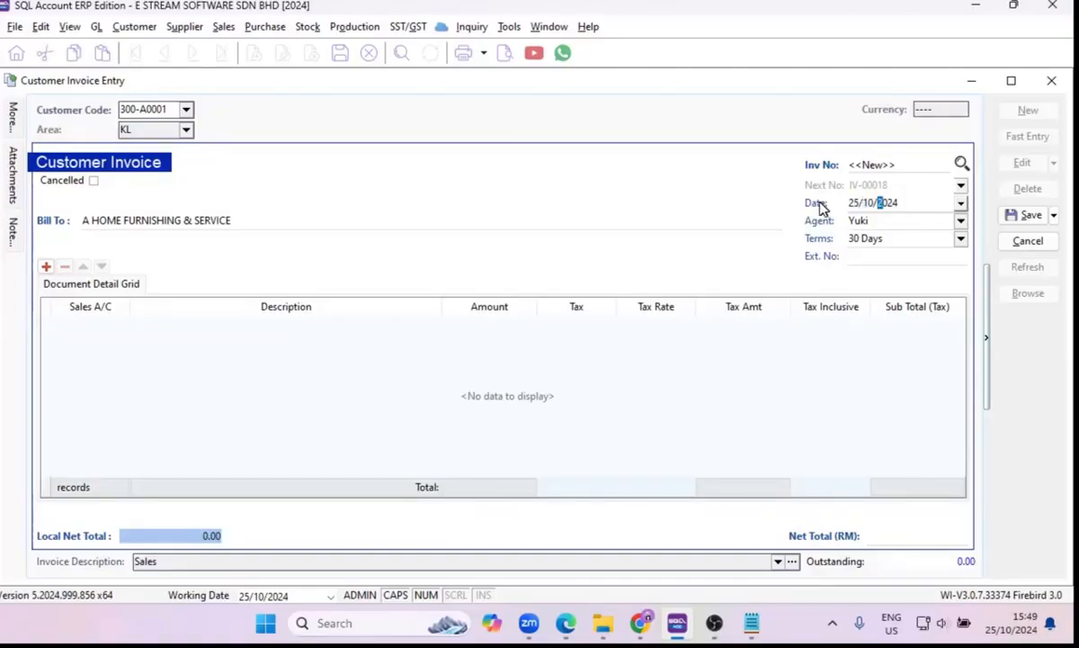
text(2018)
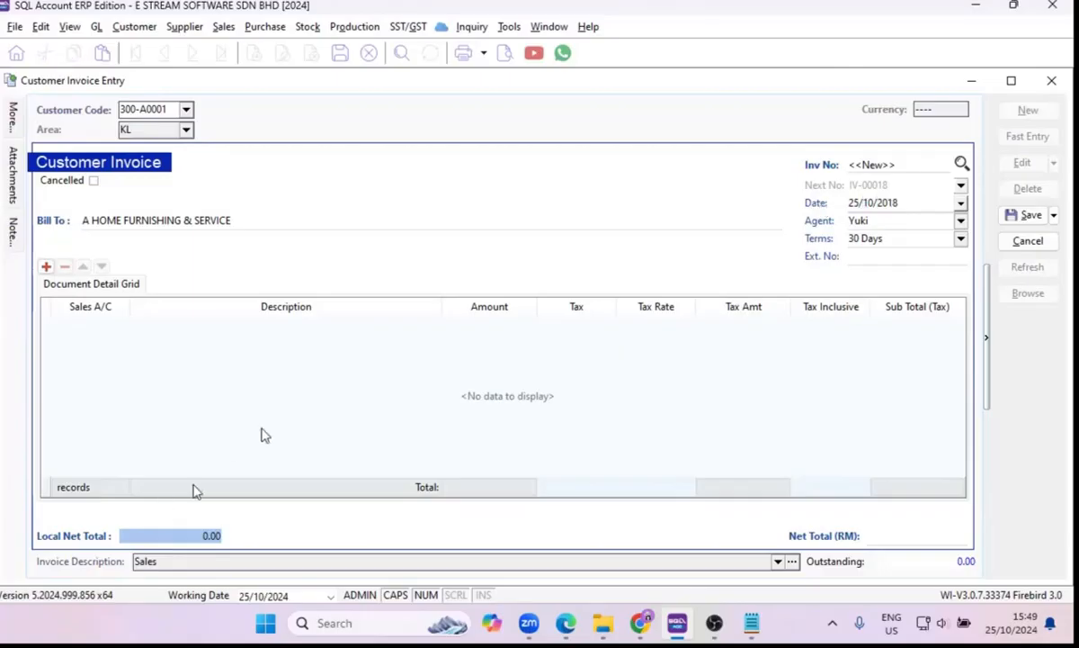
click(431, 403)
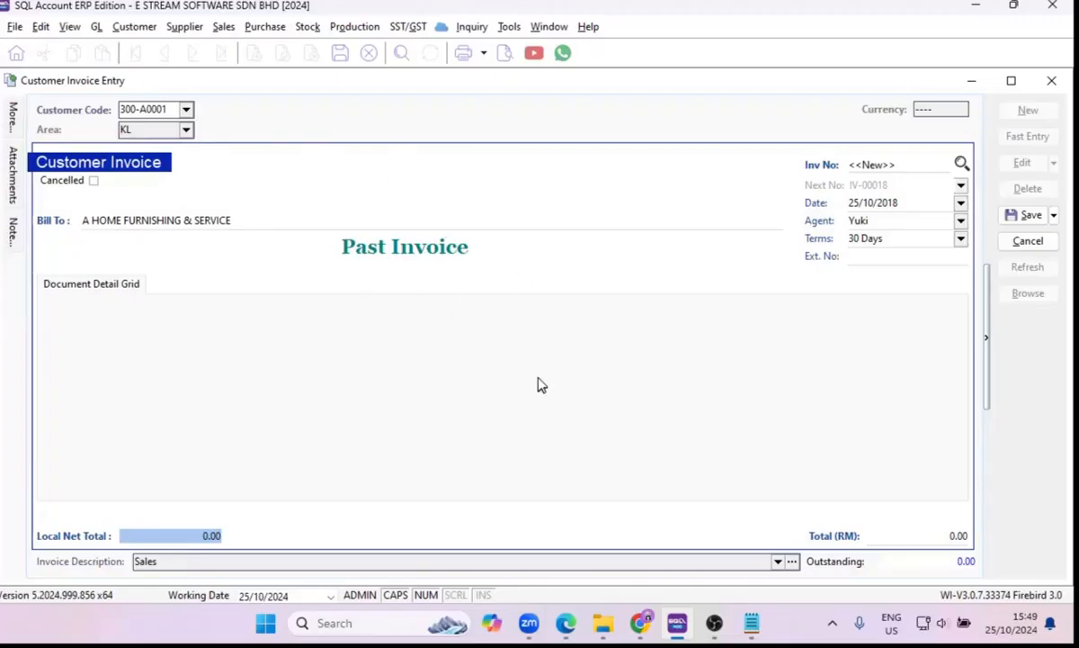
Set the past invoice's total to RM 5,000, save it, and close the customer invoice entry.
click(932, 535)
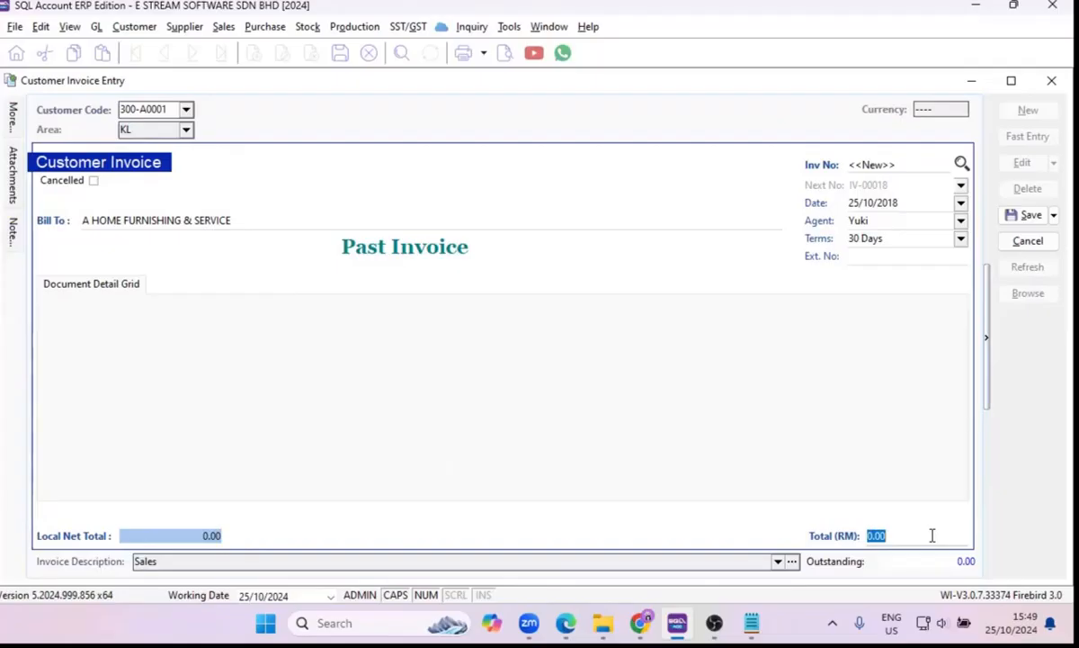
text(1)
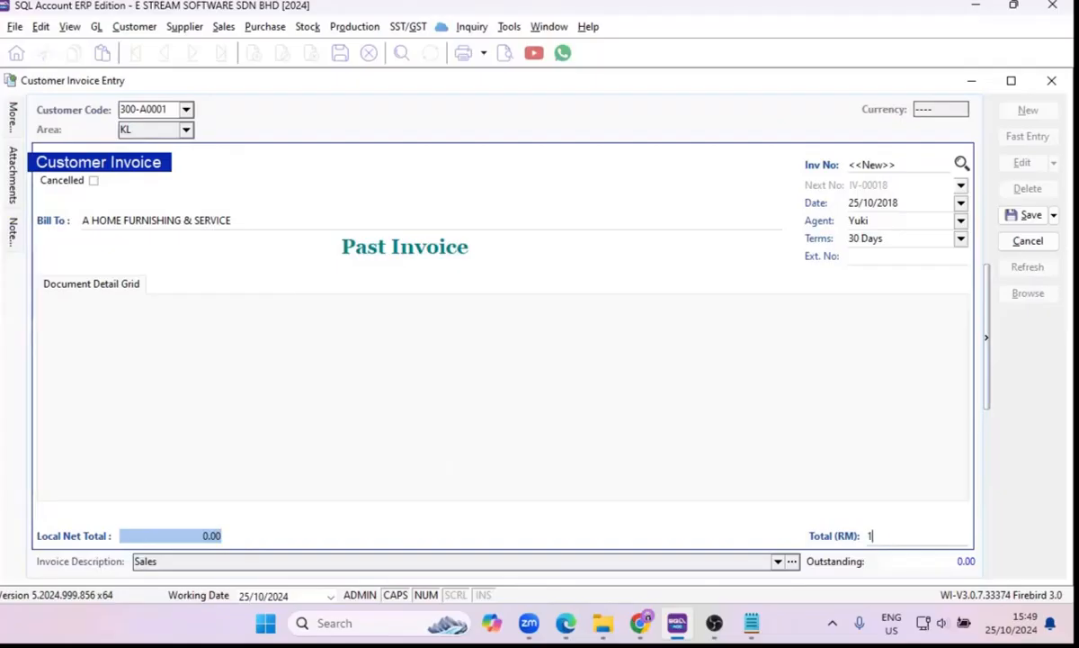
text(000)
click(1021, 215)
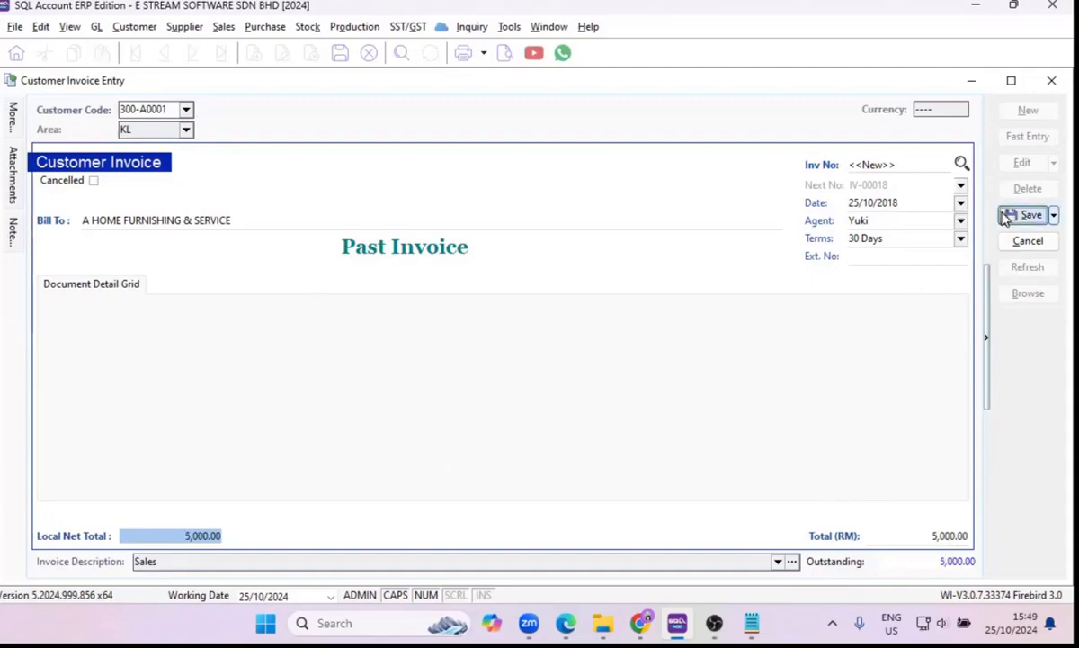
click(1049, 81)
Refresh the opening balances and expand CURRENT ASSETS to check the trade debtors balance.
click(1012, 223)
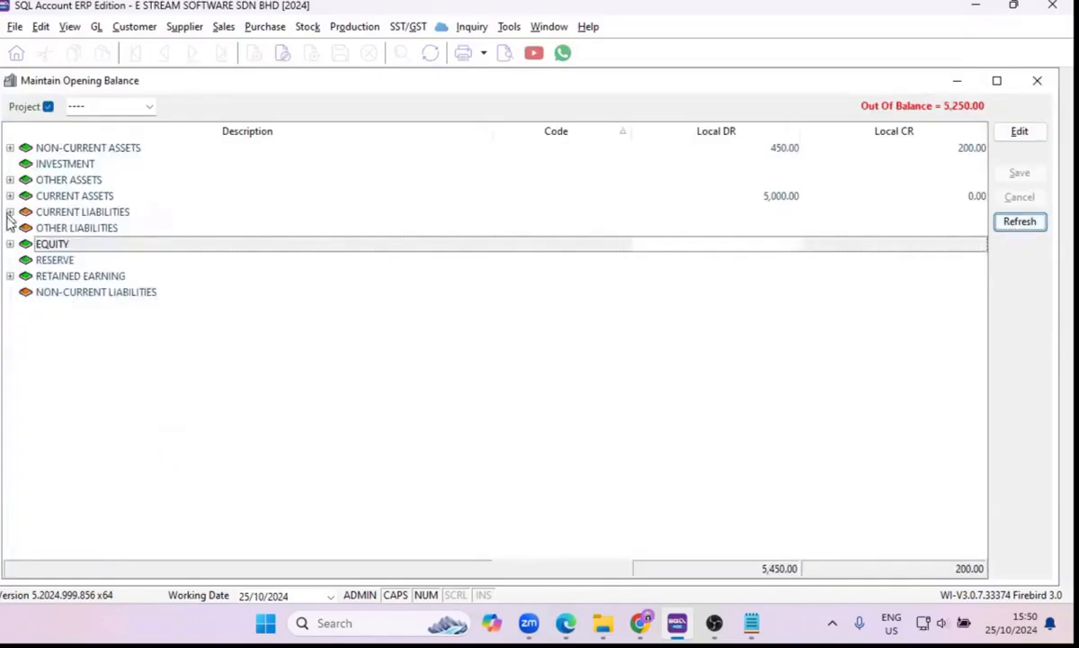
click(11, 212)
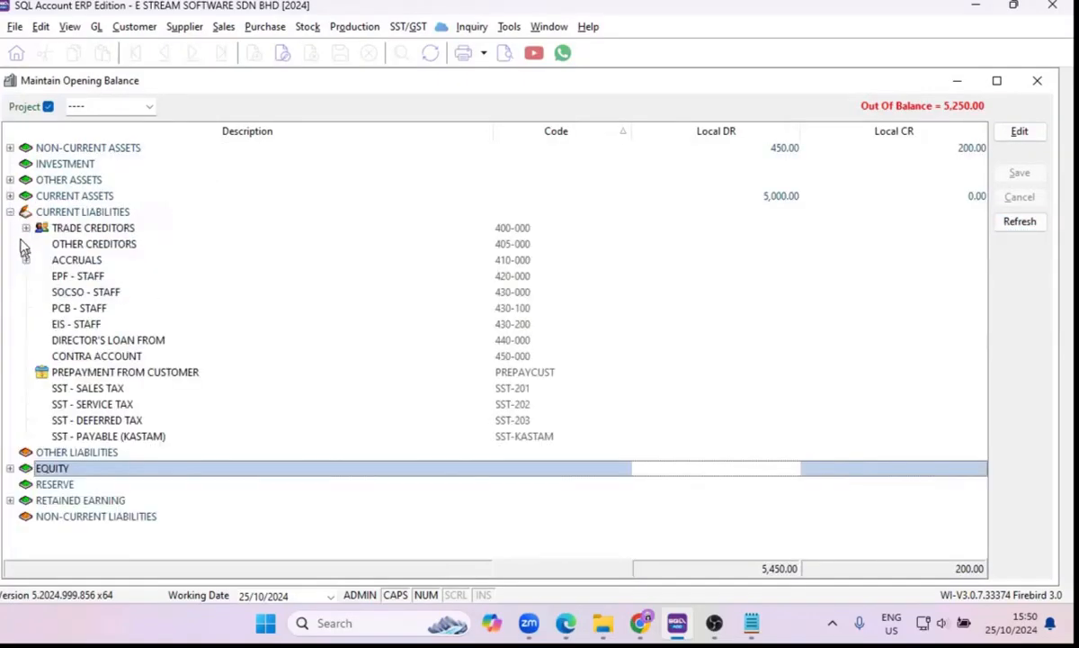
click(10, 210)
click(10, 196)
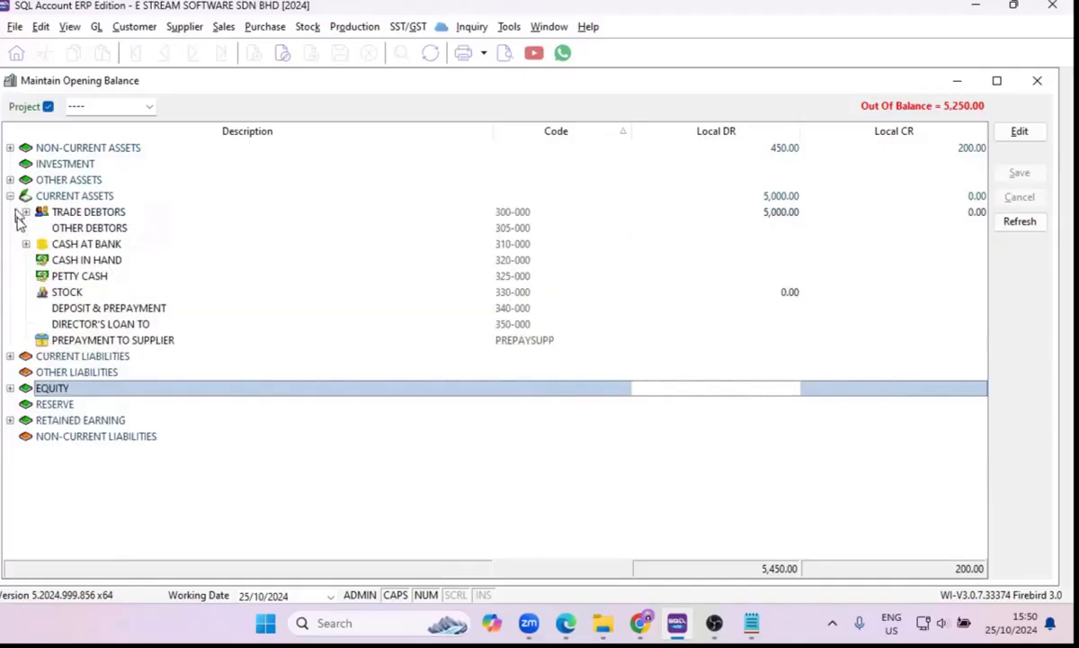
Expand TRADE DEBTORS to check the opening balance of A HOME FURNISHING & SERVICE, and collapse the list again.
click(25, 211)
click(177, 232)
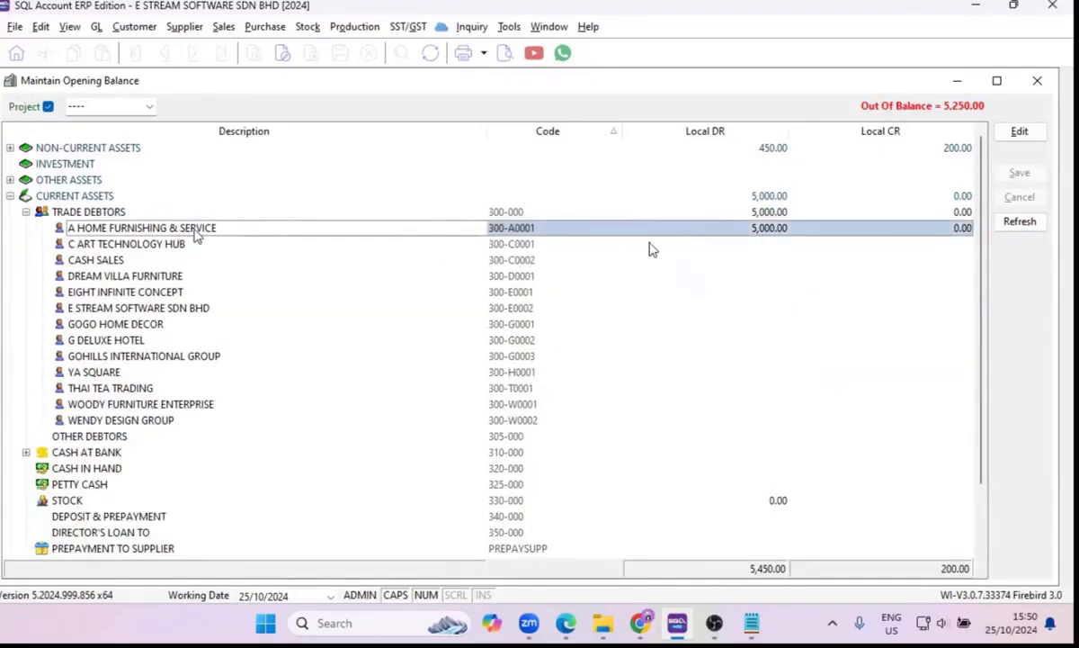
click(781, 231)
click(711, 291)
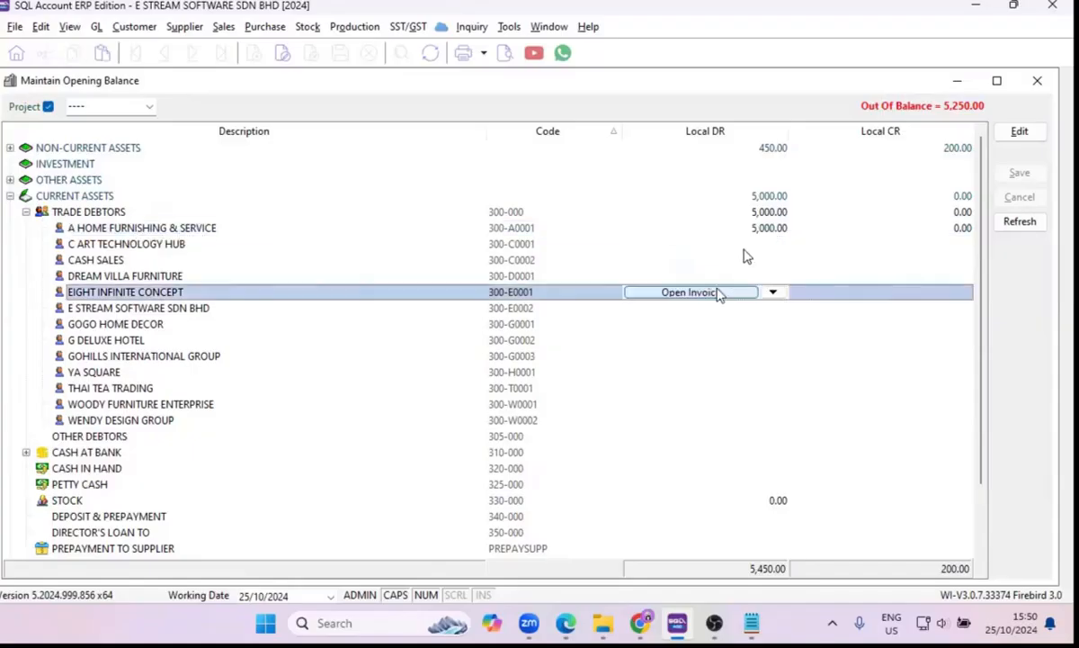
click(25, 212)
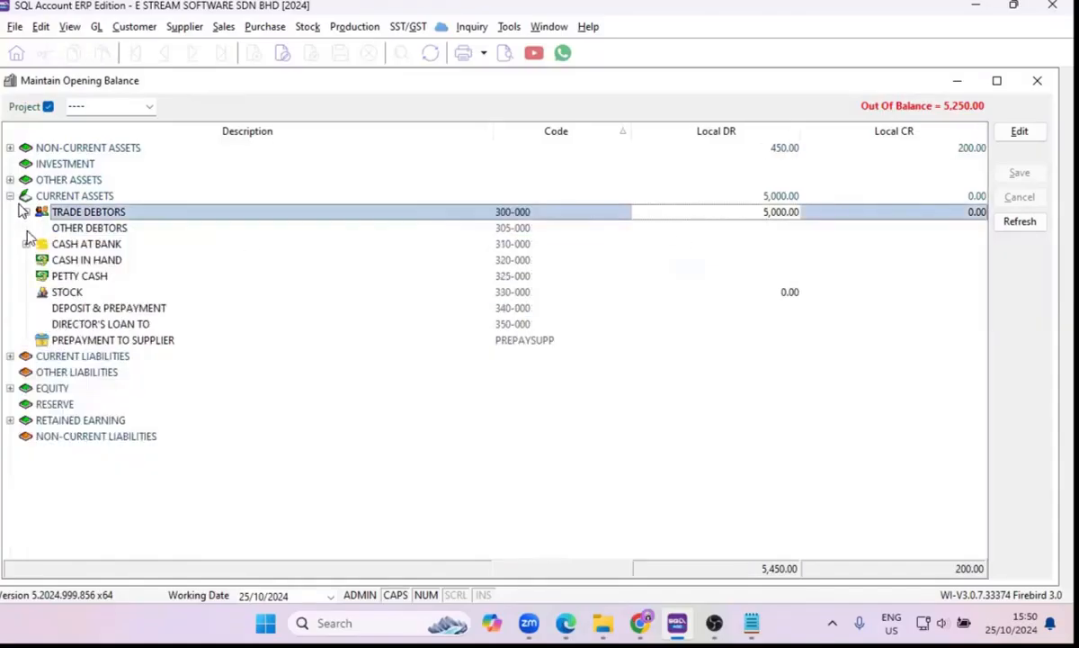
Expand CURRENT LIABILITIES and TRADE CREDITORS, and open the supplier invoices from the credit balance of ADY INTERNATIONAL PLT.
click(10, 356)
click(35, 374)
click(25, 372)
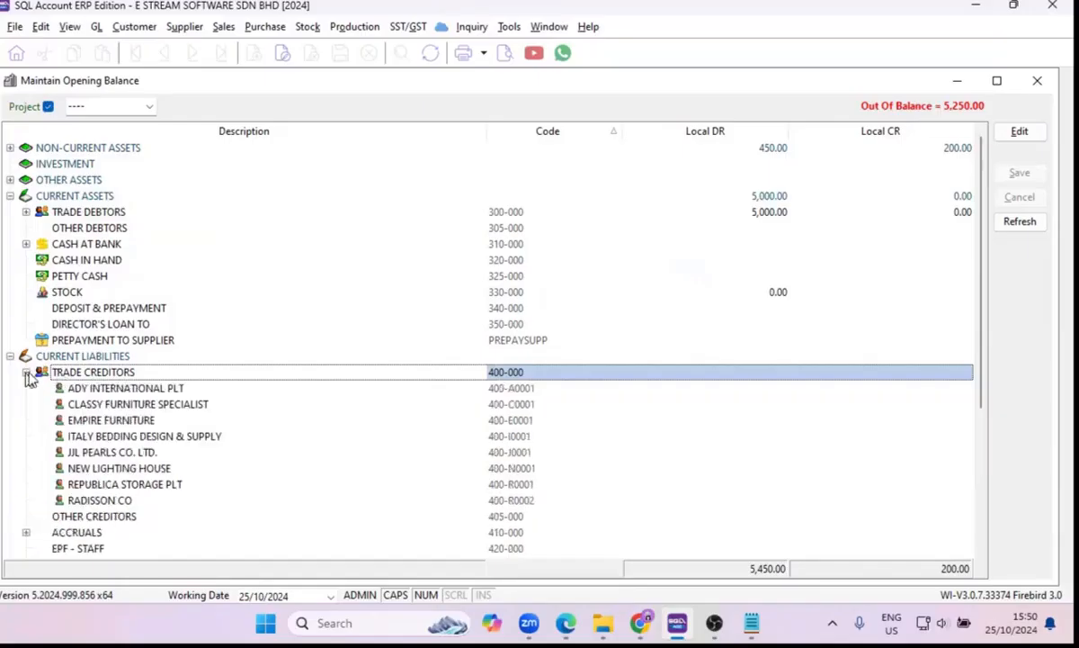
click(963, 387)
click(958, 387)
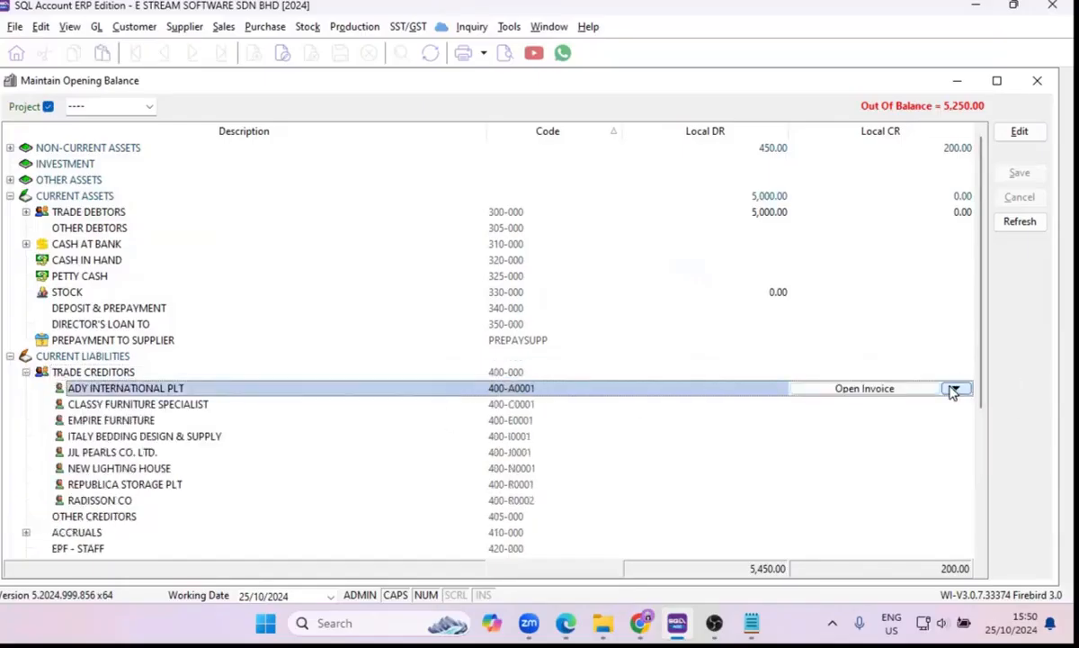
click(894, 393)
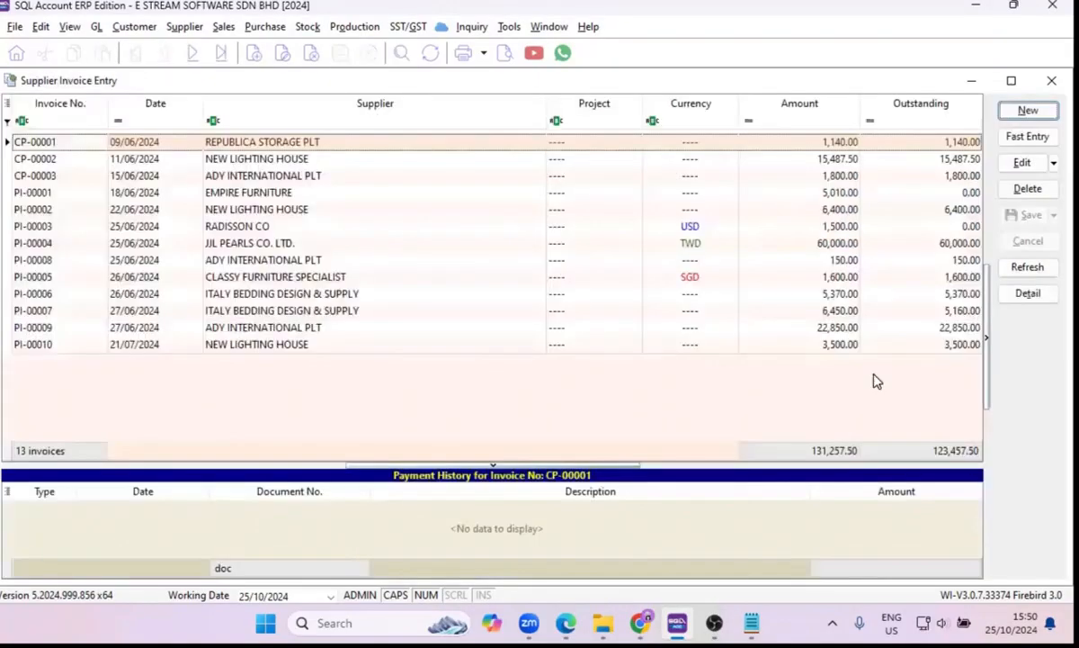
Create a new supplier invoice for ADY INTERNATIONAL PLT dated 26/10/2020 so it is treated as a past invoice.
click(1009, 113)
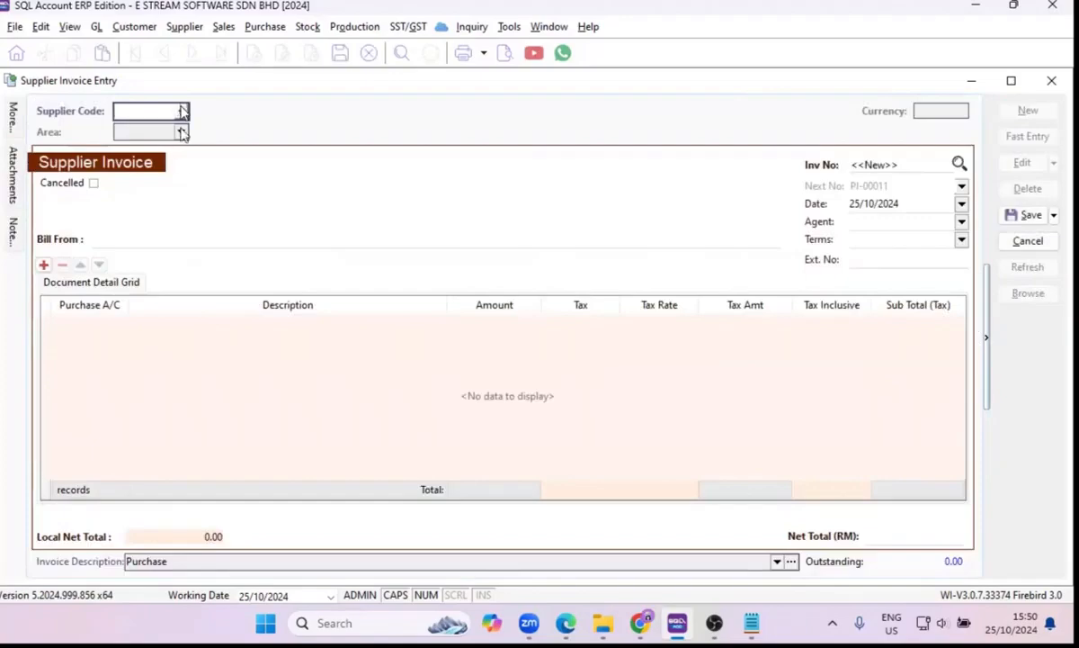
click(182, 111)
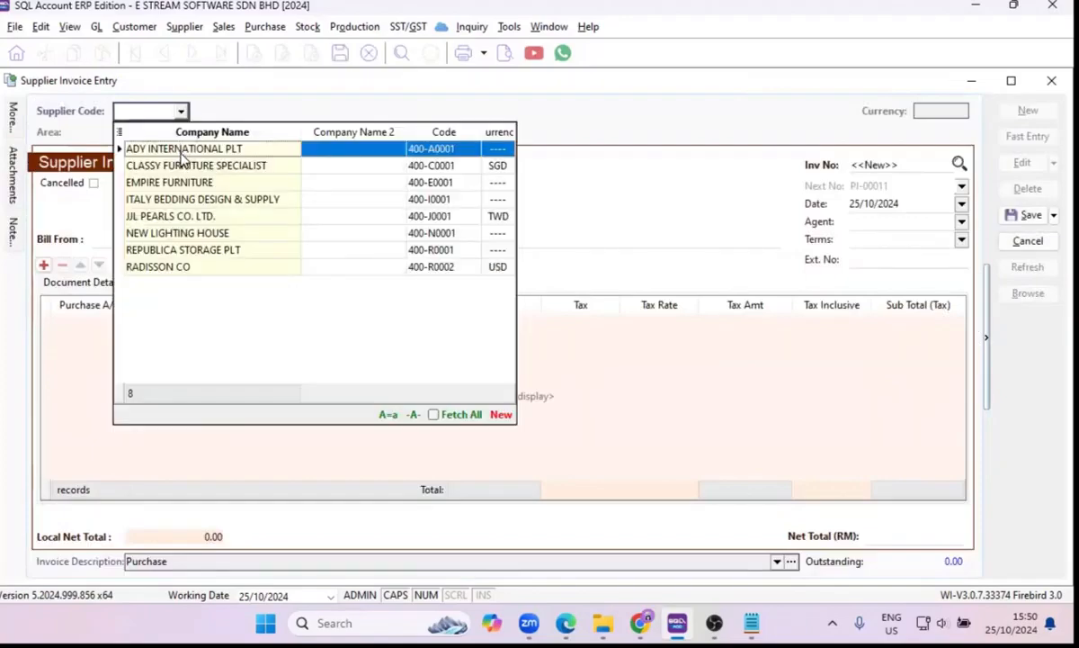
click(183, 157)
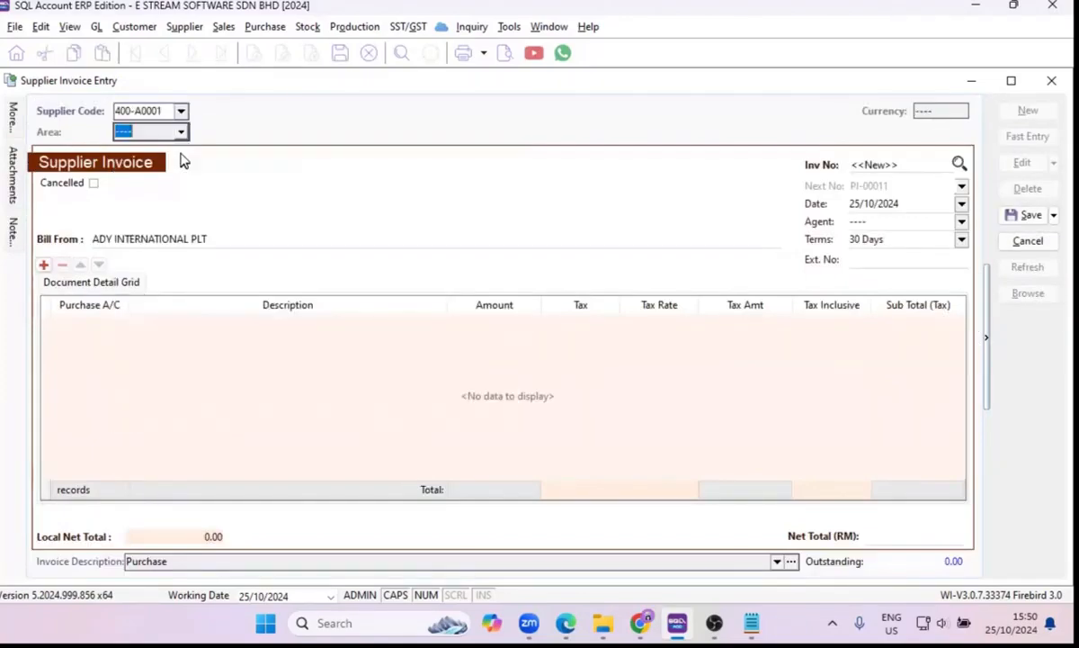
click(891, 238)
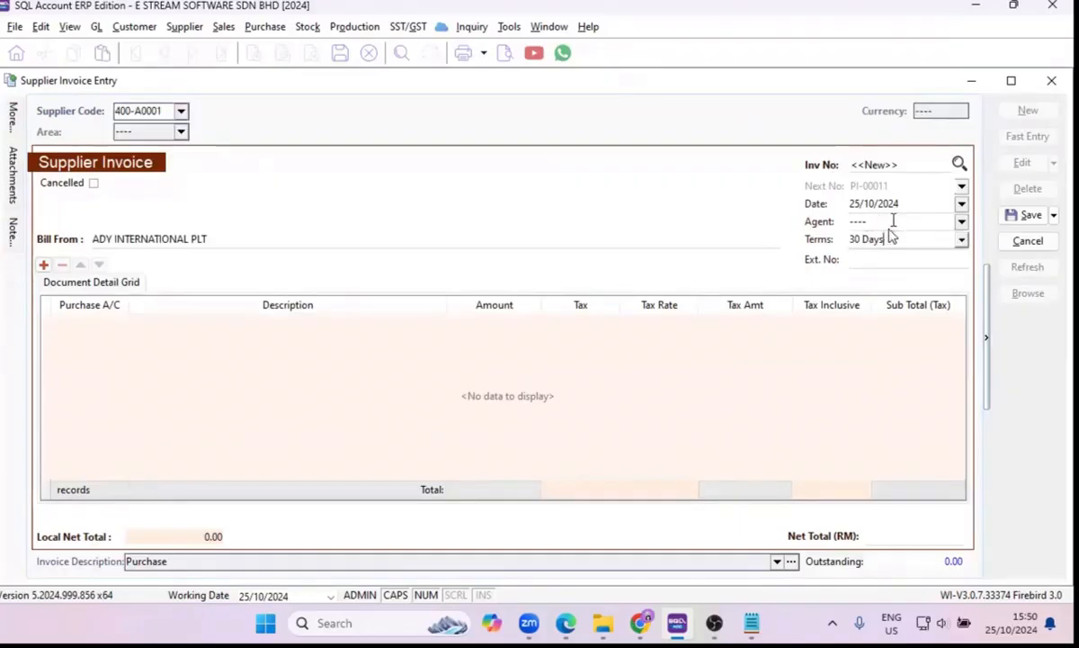
click(944, 204)
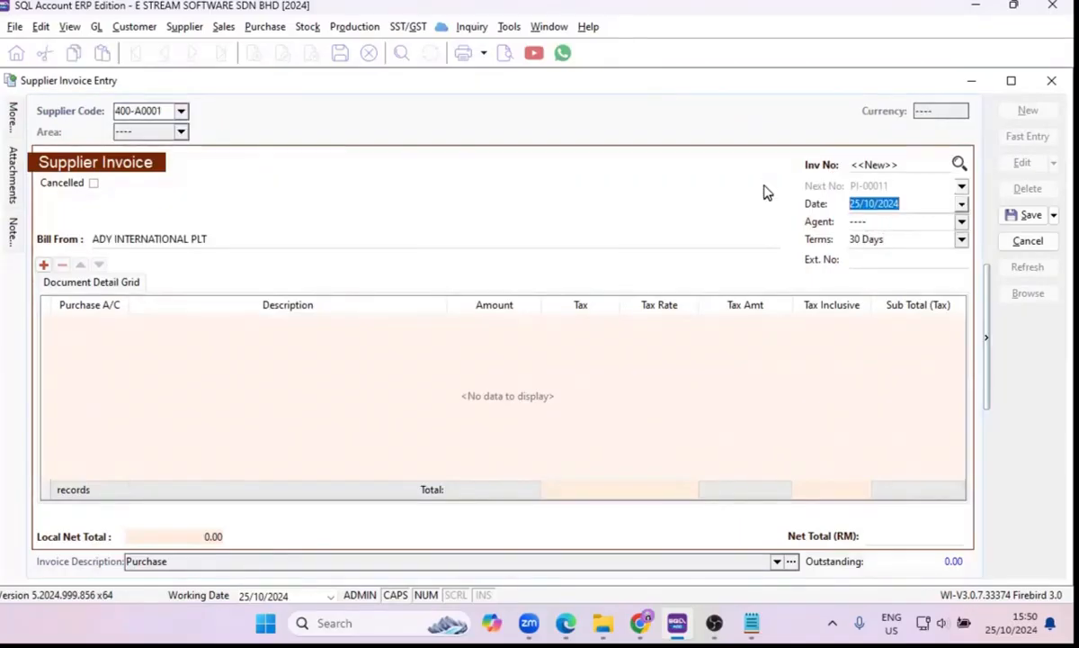
text(26/10/2020)
click(709, 398)
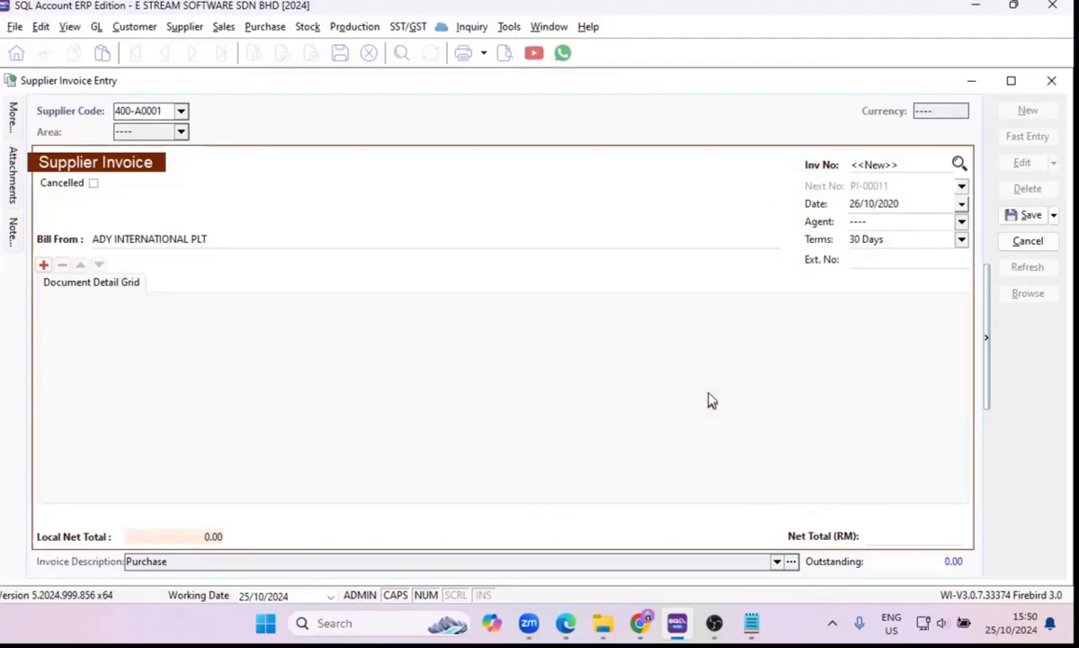
Set the past supplier invoice's total to RM 4,000, save it, and close the supplier invoice entry.
click(886, 534)
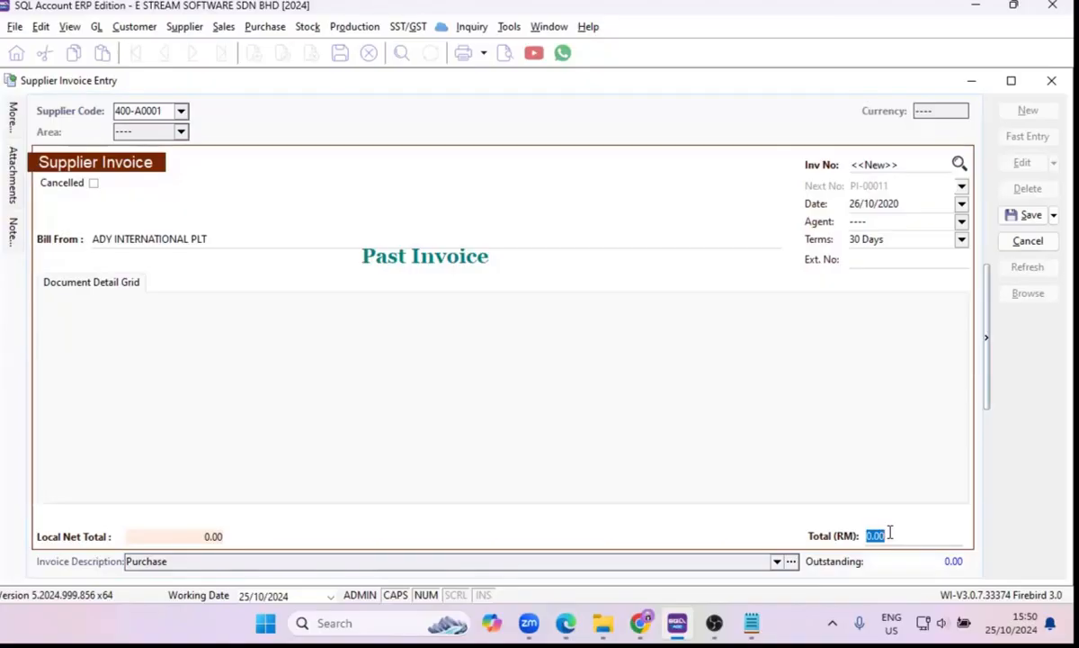
text(40)
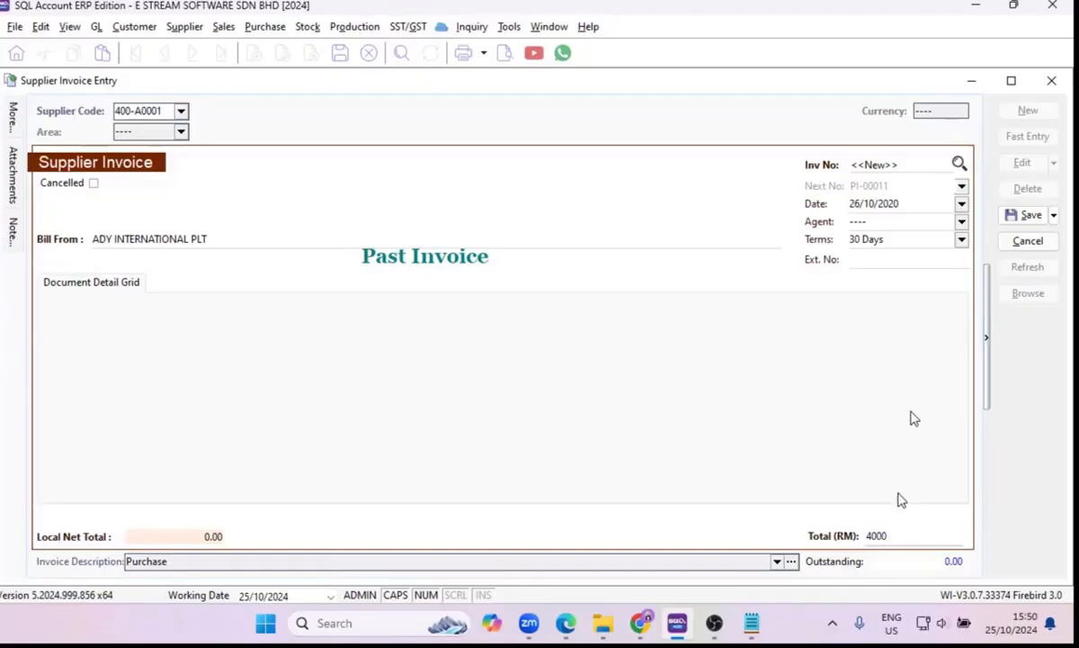
click(1030, 215)
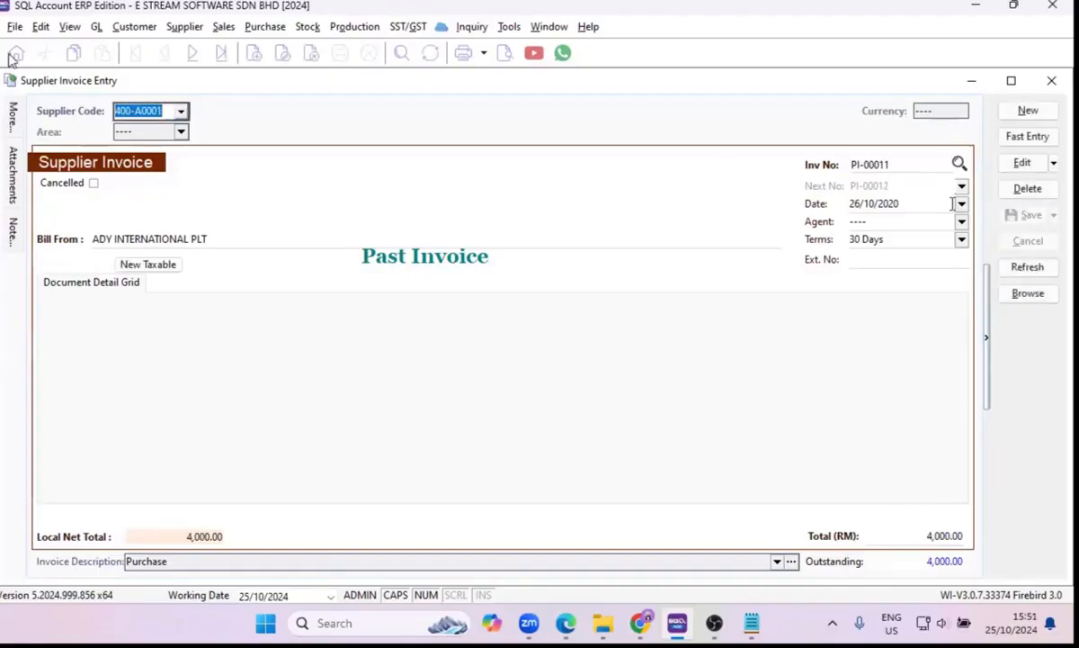
click(1053, 82)
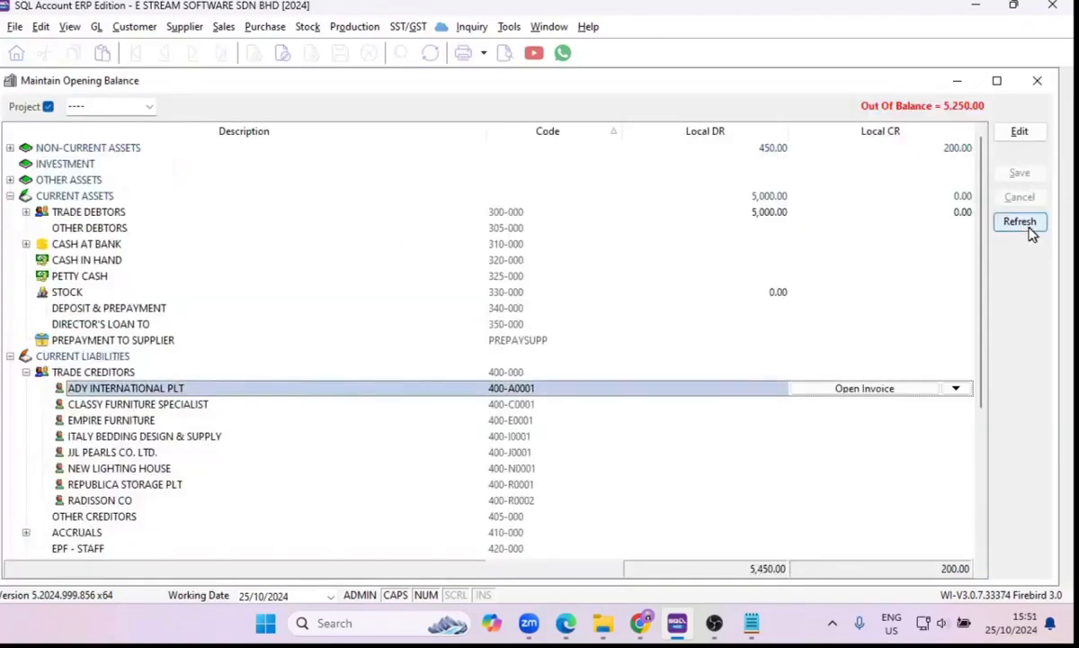
Refresh the opening balances, check ADY INTERNATIONAL PLT's debit and credit entries under TRADE CREDITORS, and close the opening balance window.
click(1022, 222)
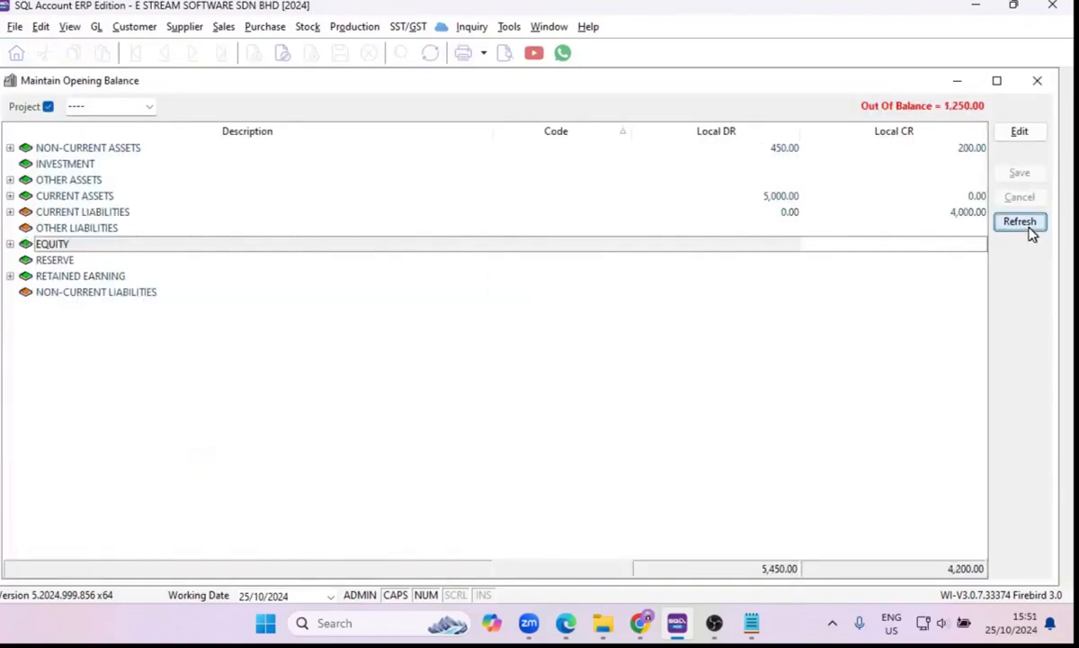
click(9, 211)
click(26, 228)
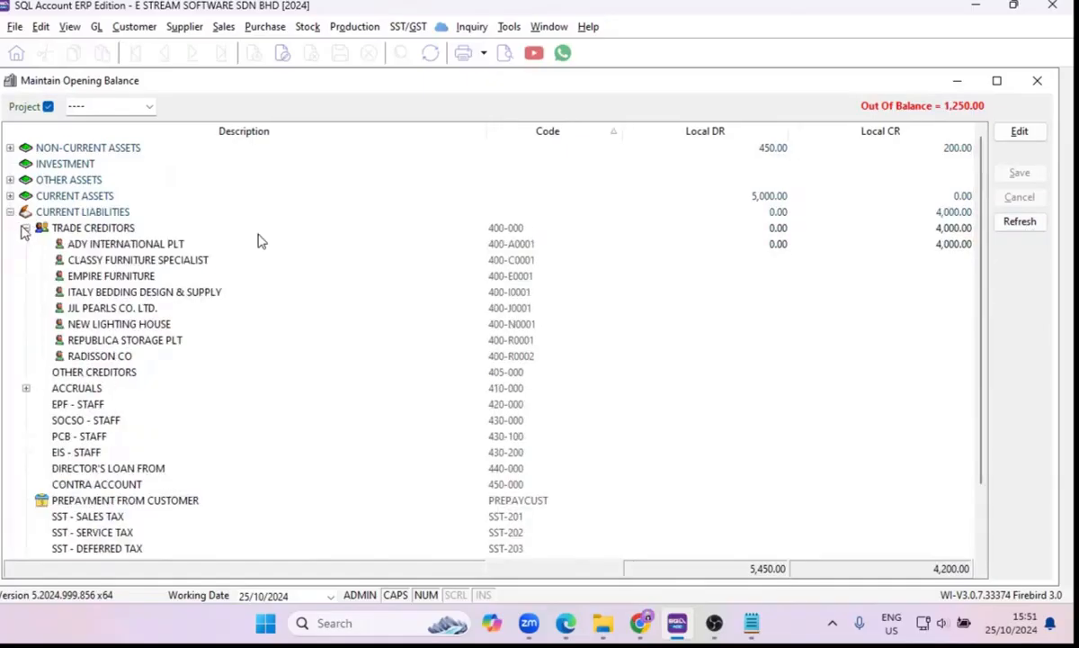
click(933, 250)
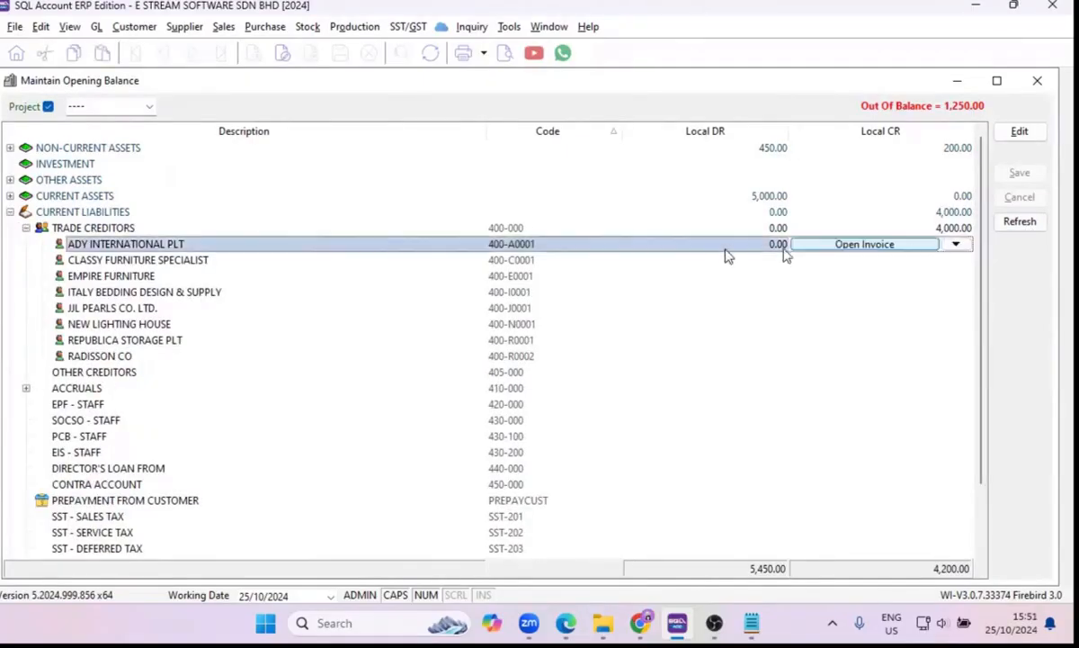
click(729, 247)
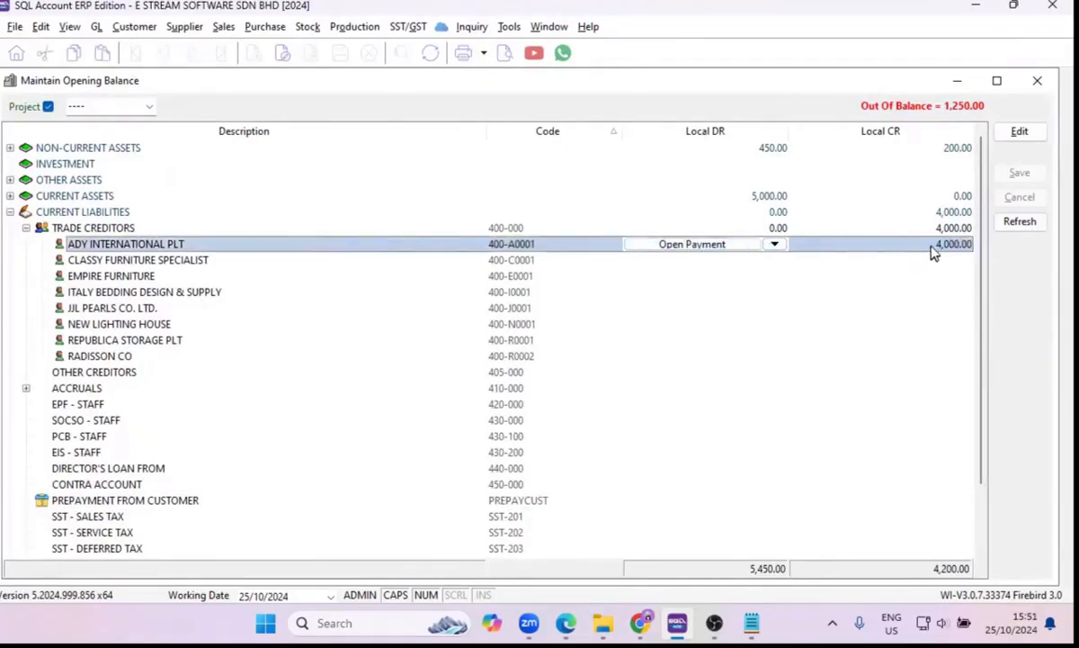
click(1035, 82)
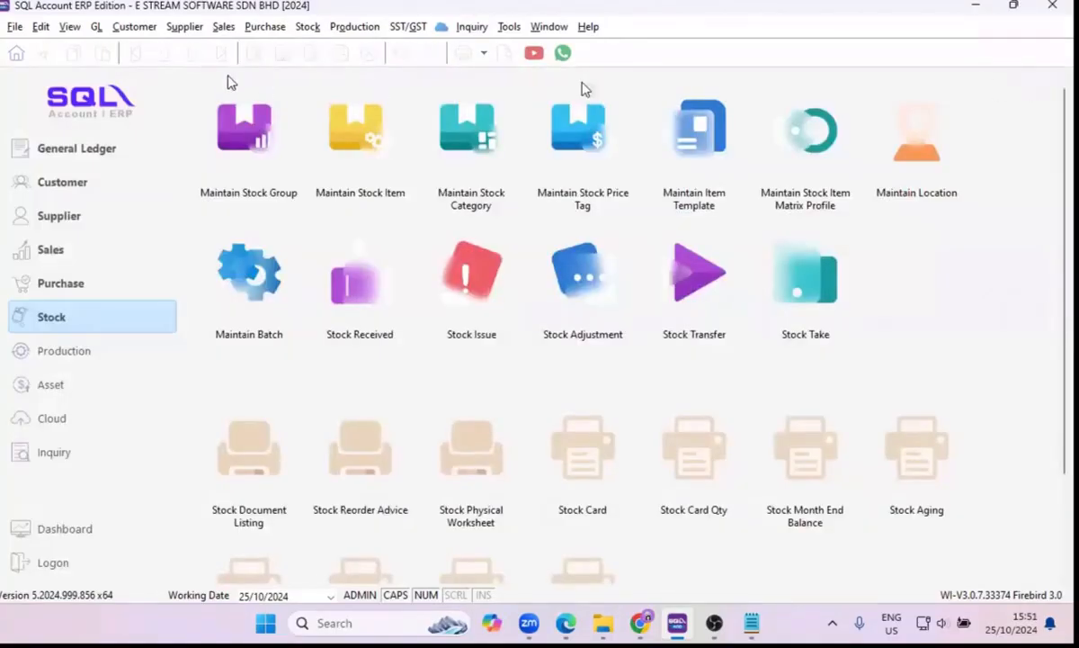
Open the purchase requests and create a new one for supplier ADY INTERNATIONAL PLT.
click(264, 27)
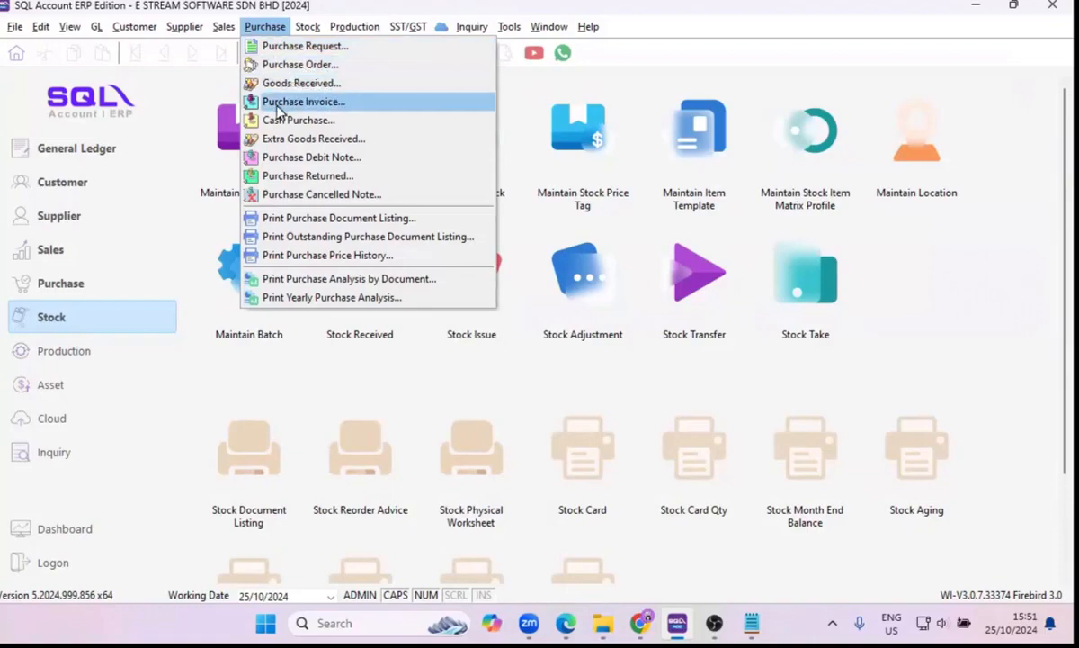
click(301, 48)
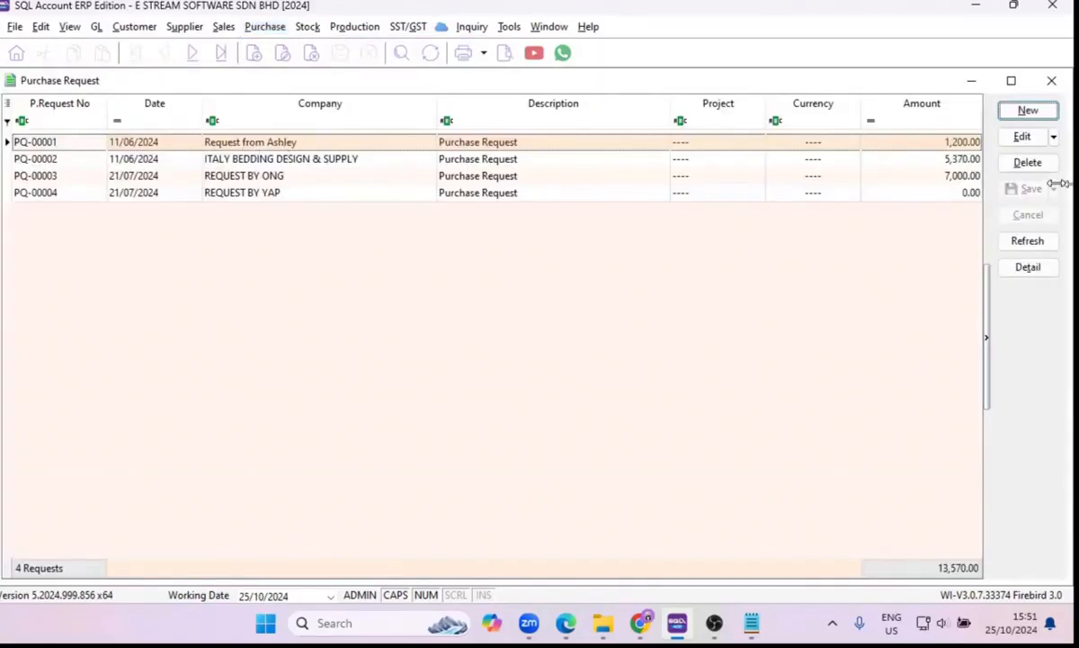
click(1028, 111)
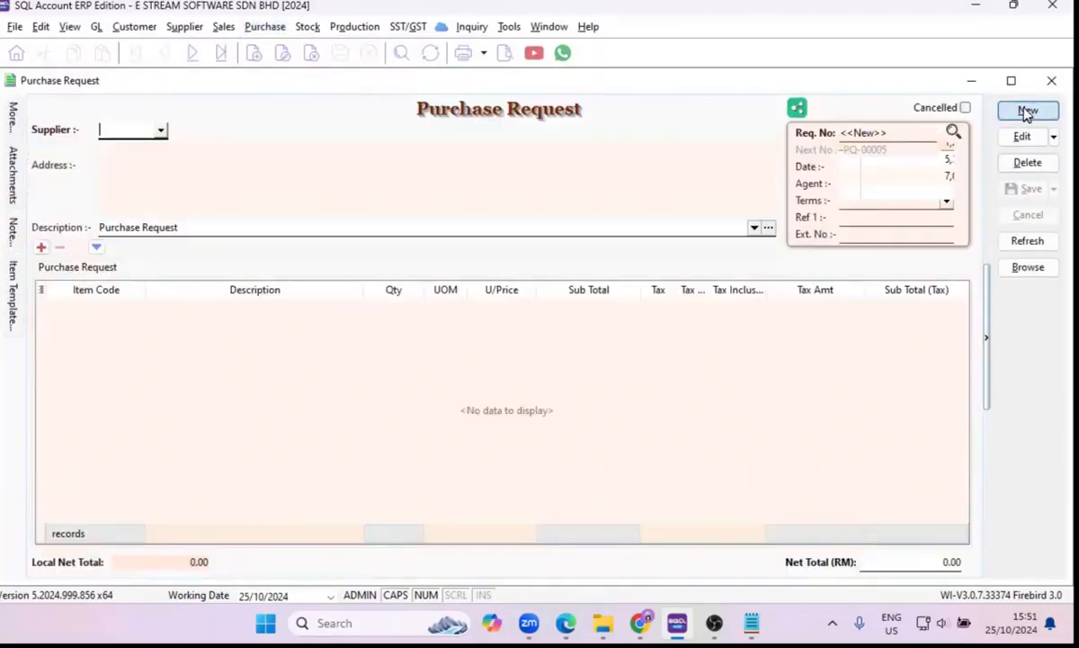
click(161, 131)
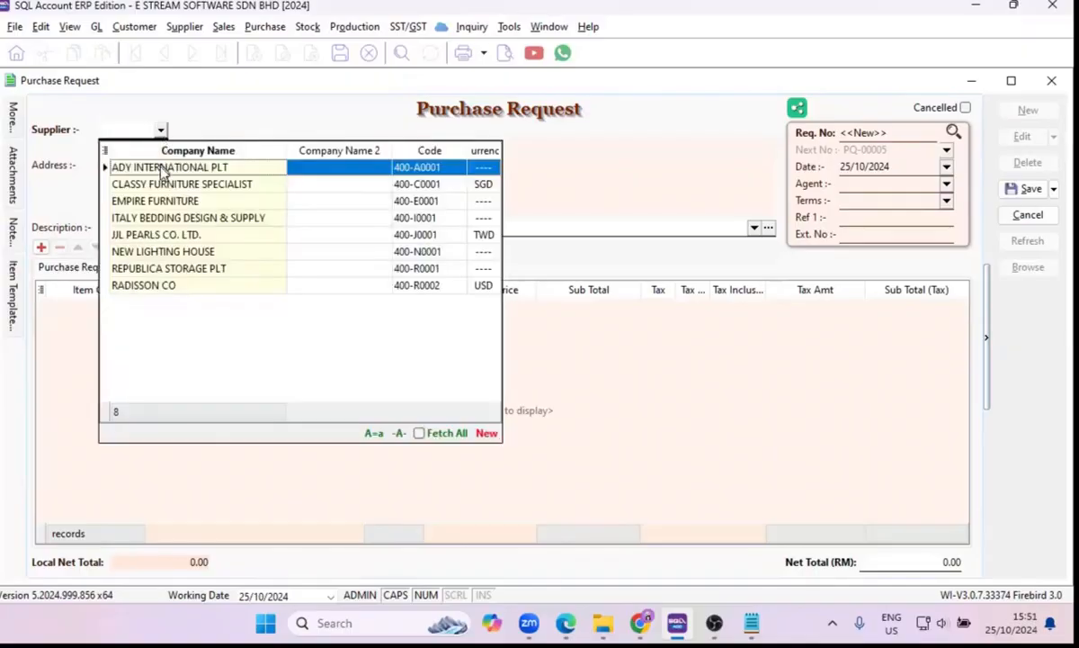
click(163, 171)
click(854, 133)
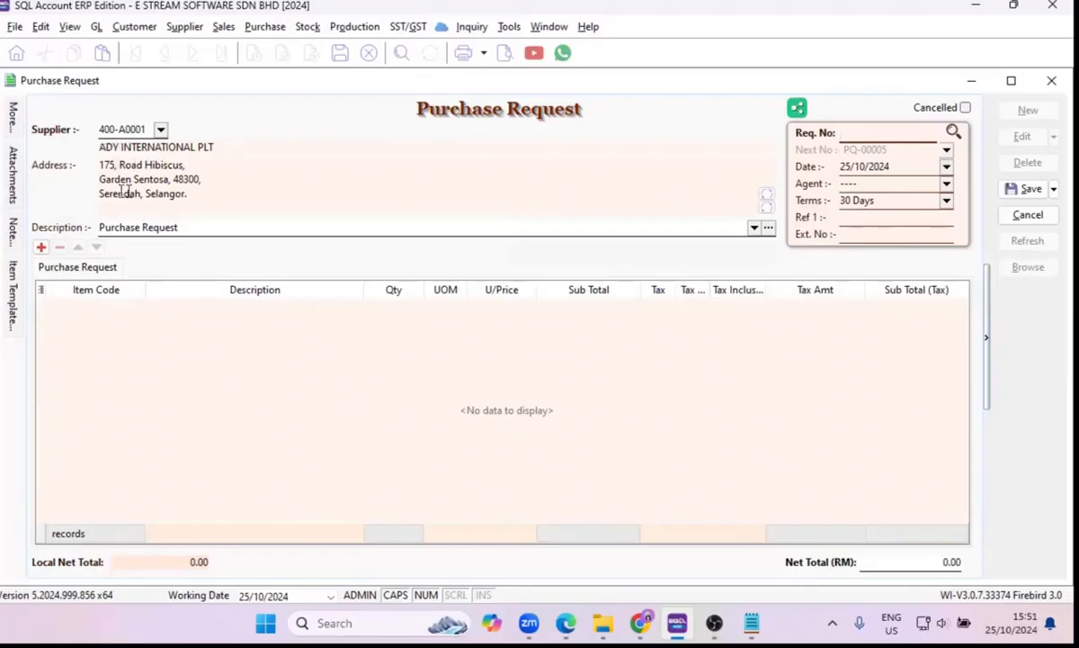
click(174, 229)
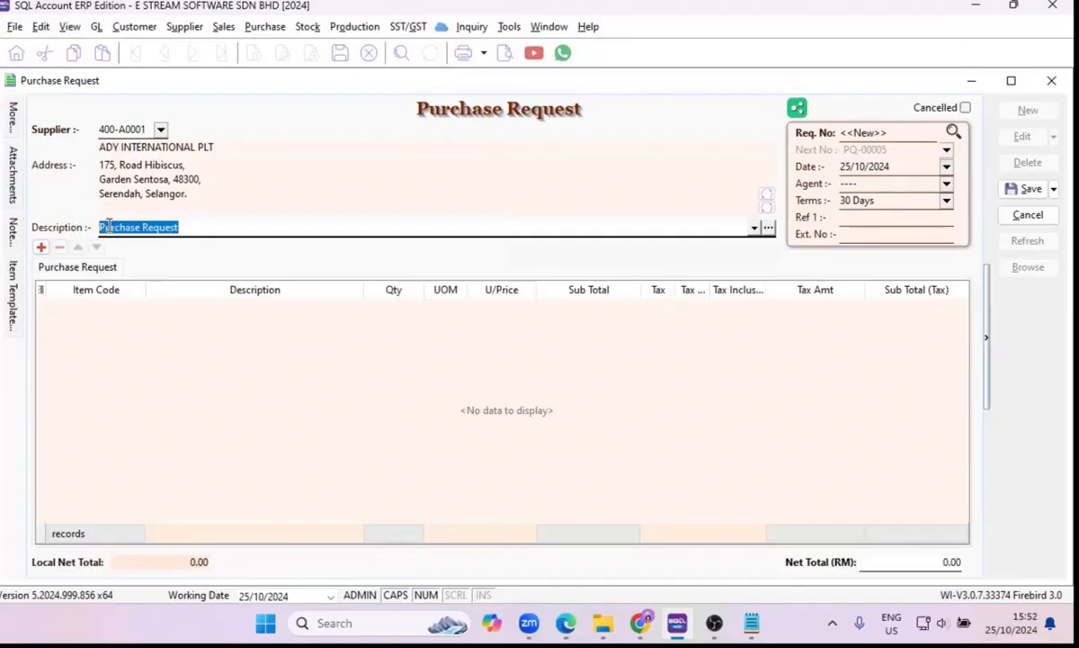
key(End)
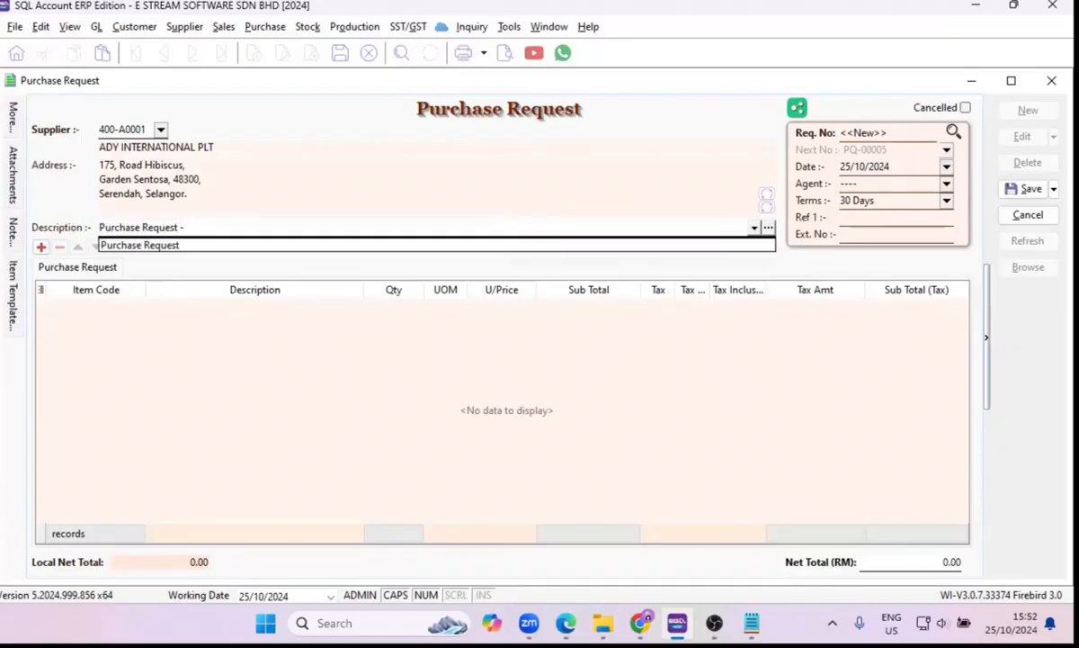
key(Down)
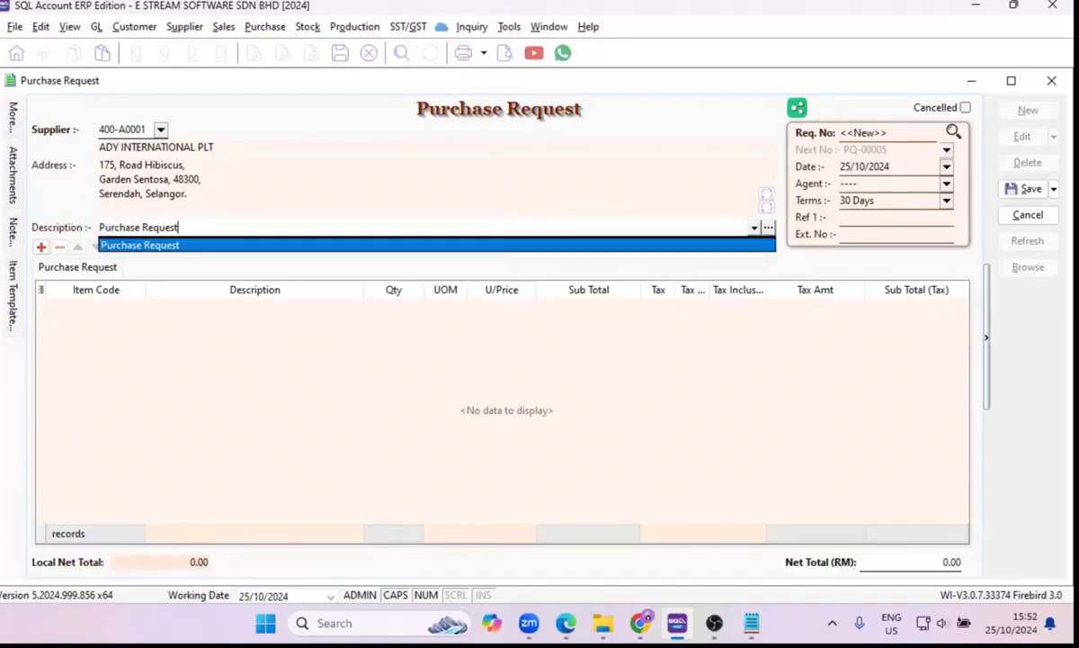
Assign the first named agent below the default agent and 30 Days terms to the purchase request.
click(918, 136)
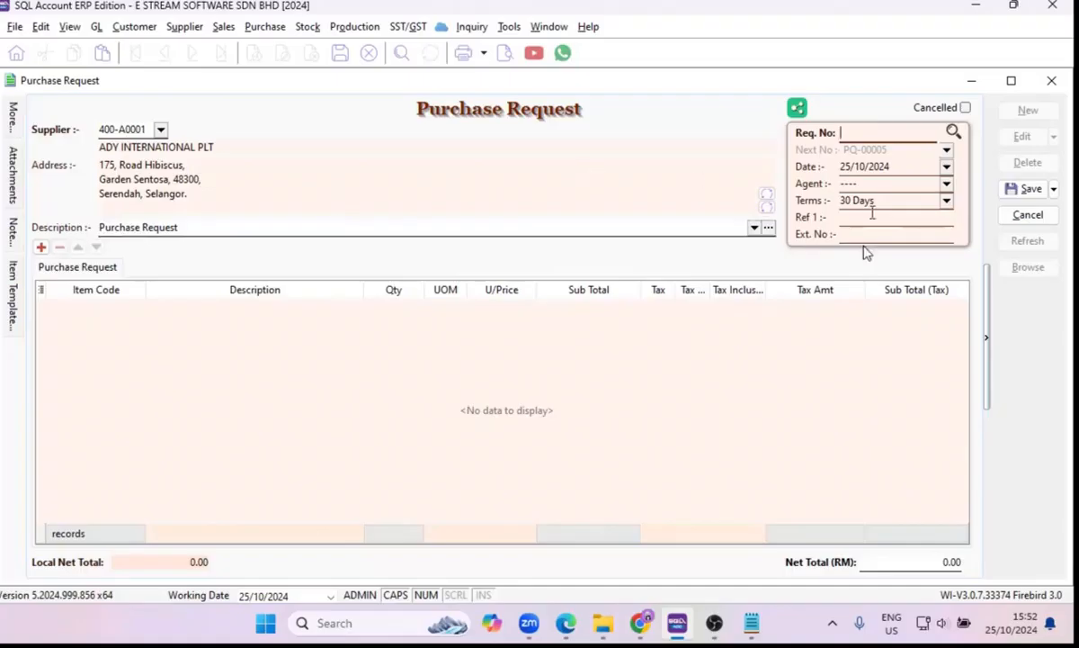
click(882, 166)
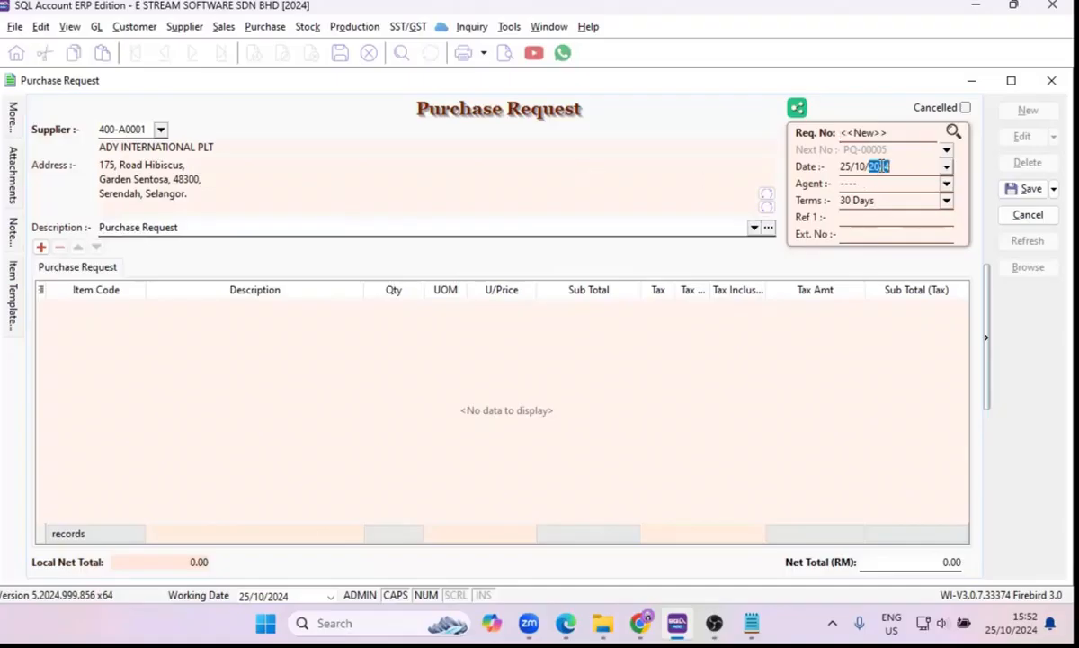
click(946, 183)
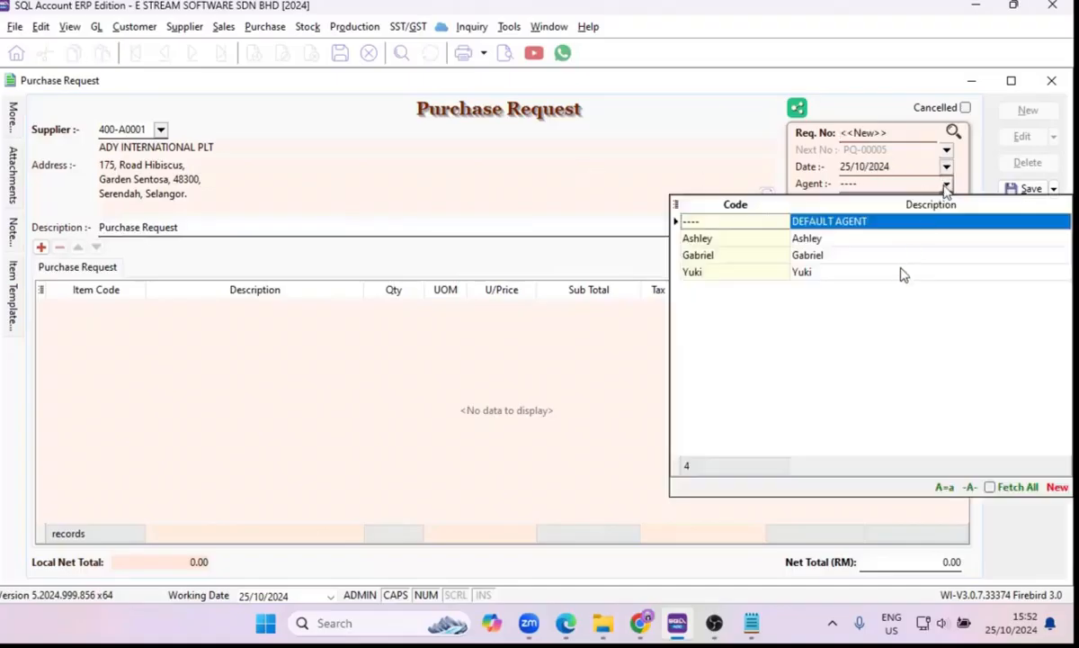
click(853, 242)
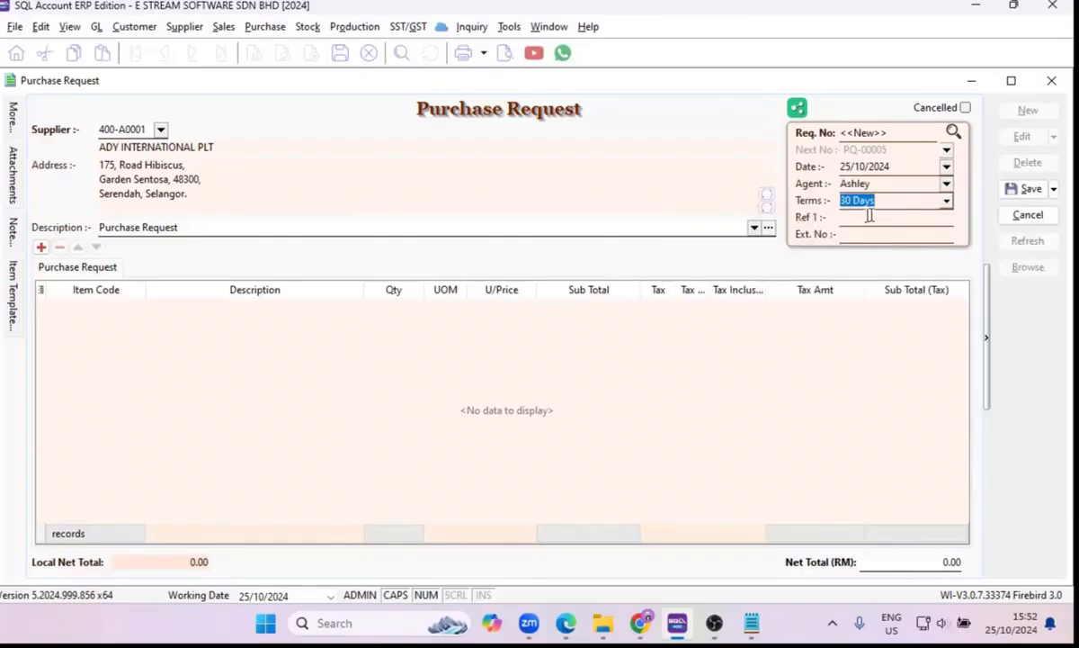
click(946, 203)
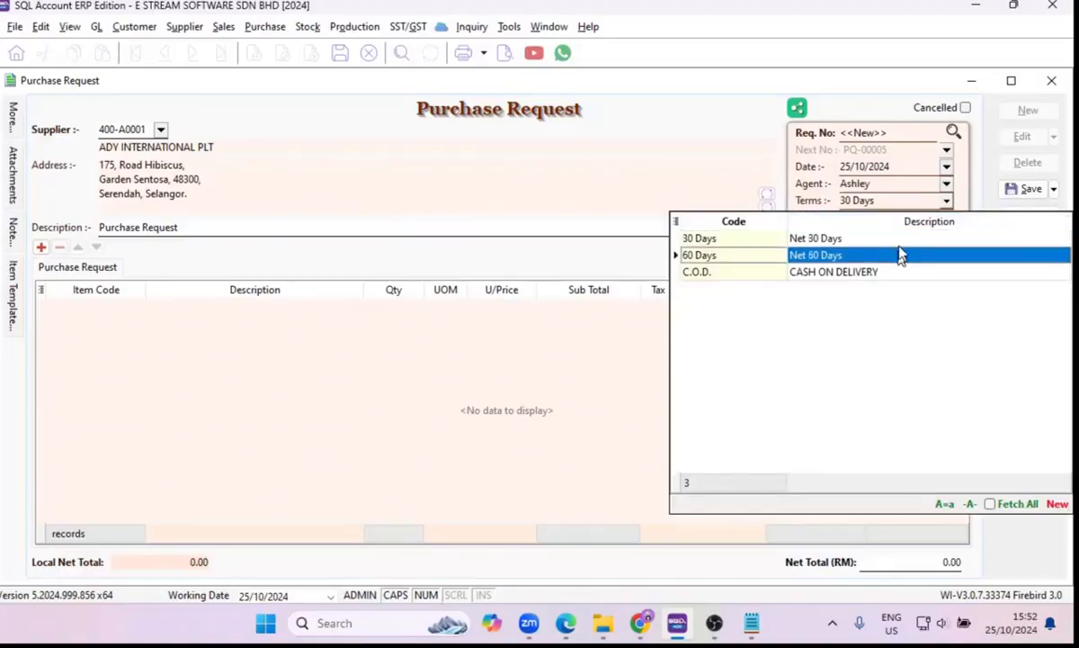
key(Return)
click(888, 217)
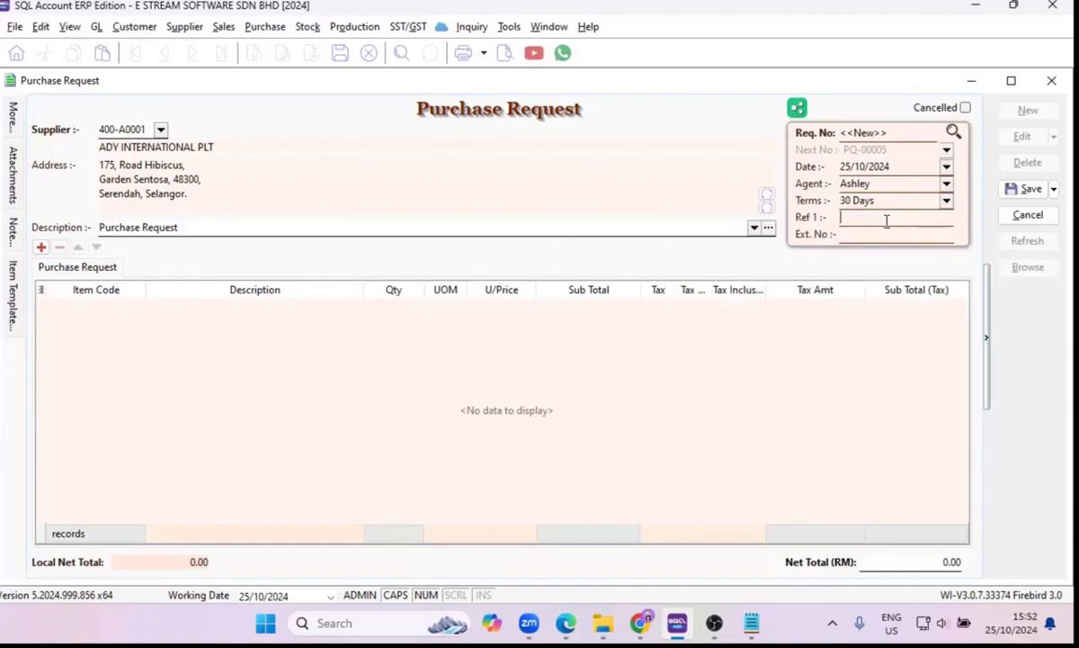
Add an item line for BOM-01/Black to the purchase request.
click(884, 235)
click(41, 247)
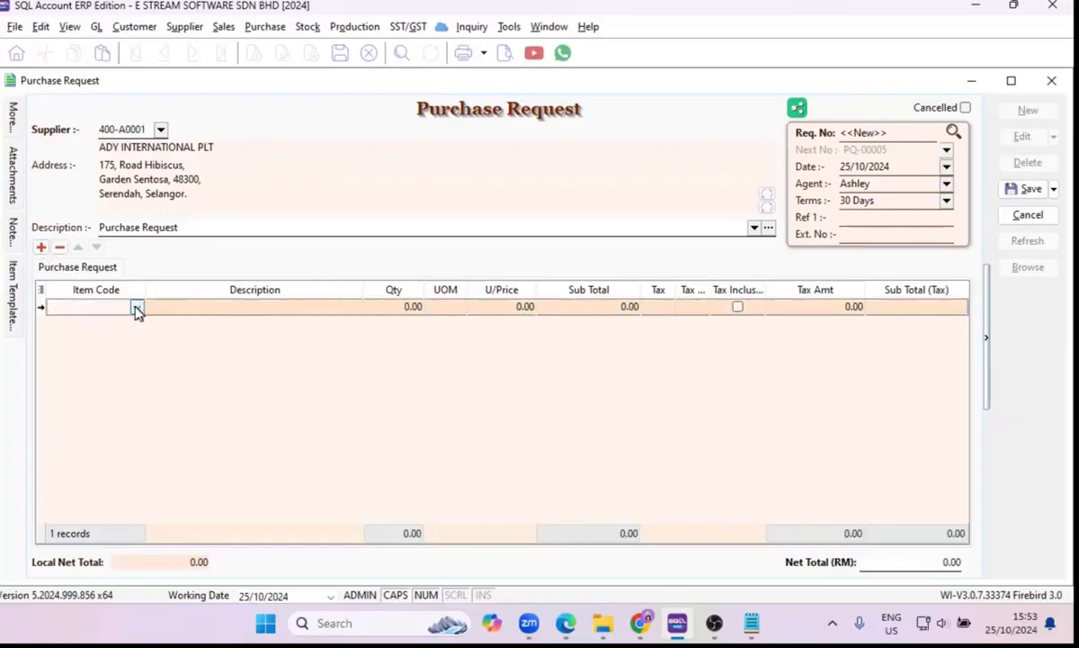
click(136, 308)
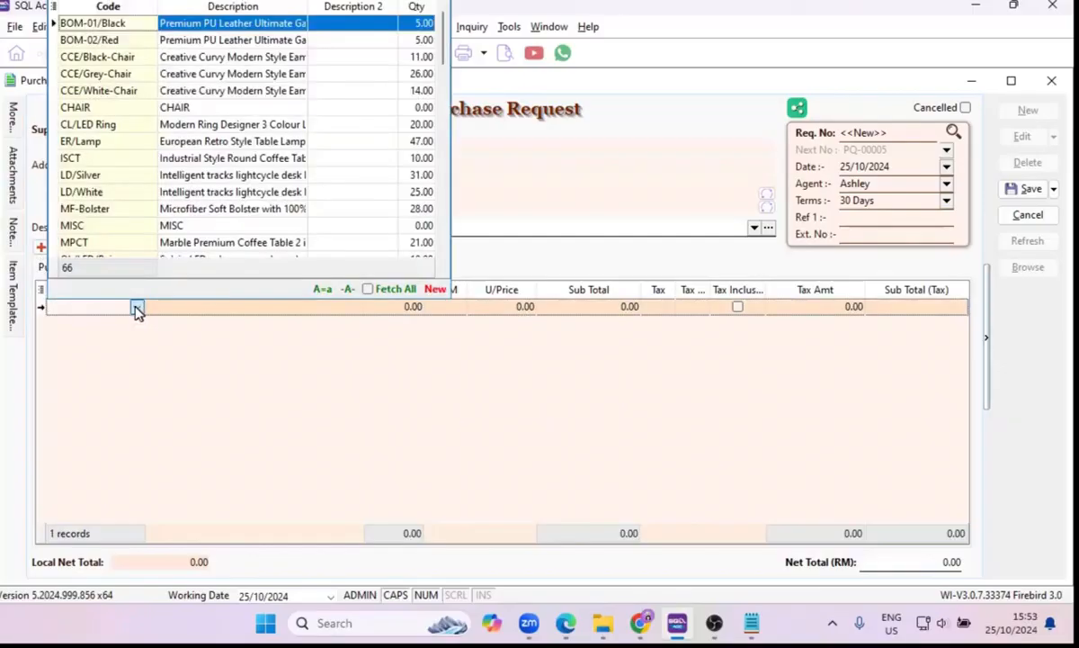
click(112, 25)
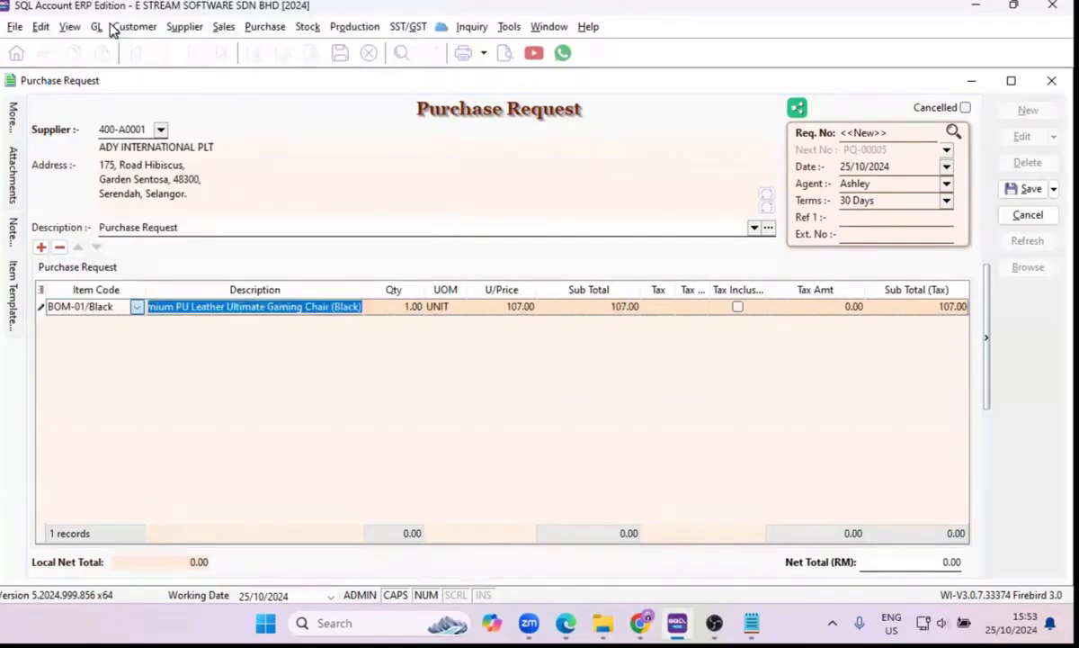
click(419, 446)
Add a second item line to the purchase request for the stock item CHAIR.
mouse_move(21, 272)
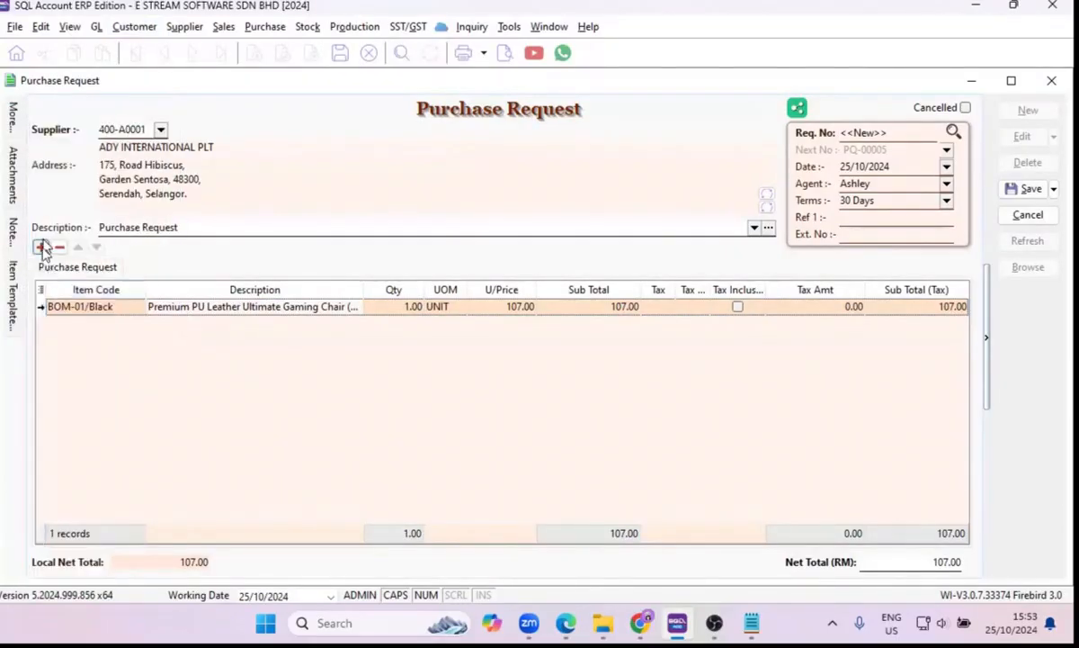
click(41, 247)
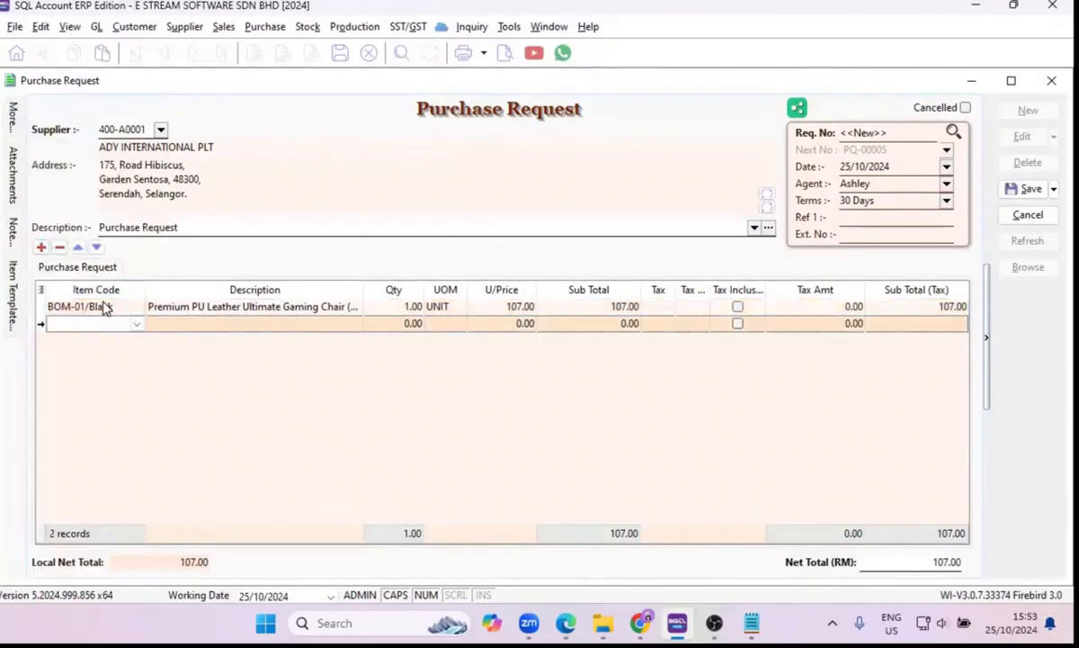
text(CHAIR)
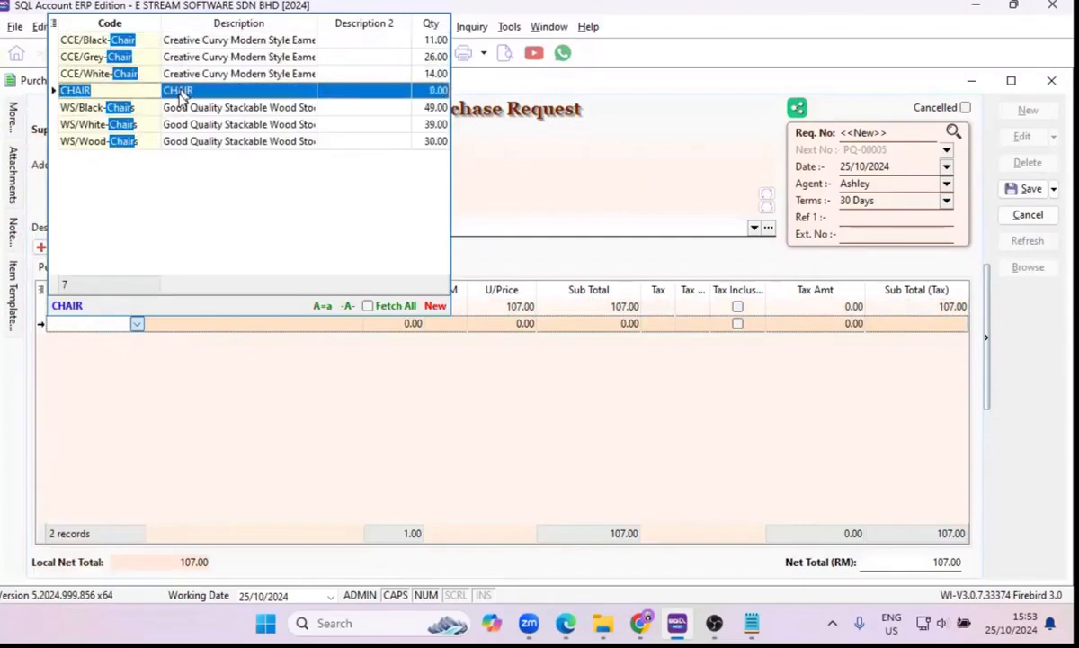
click(180, 96)
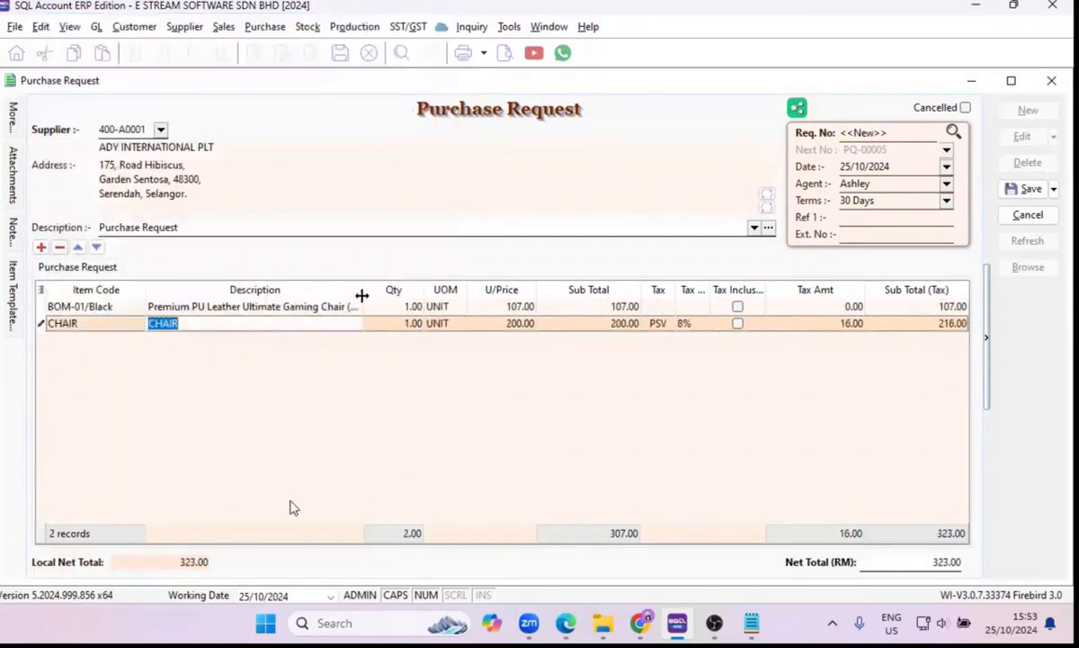
click(123, 326)
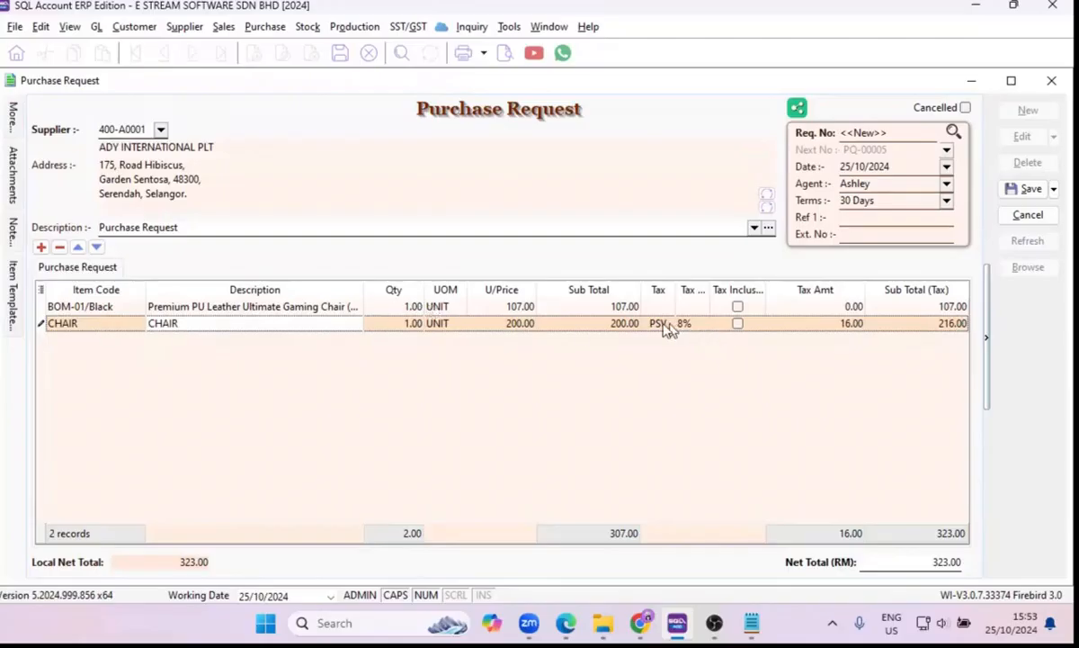
drag(677, 289, 682, 313)
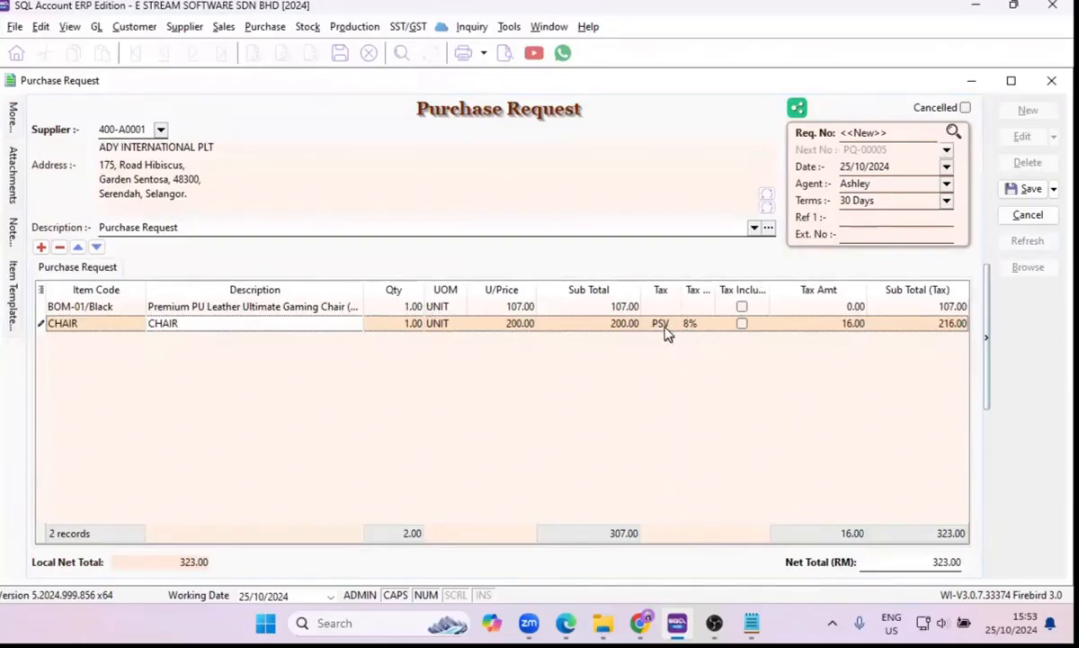
Find CHAIR in the stock item list, check its reference cost and input tax settings, and close the item record.
click(311, 27)
click(320, 64)
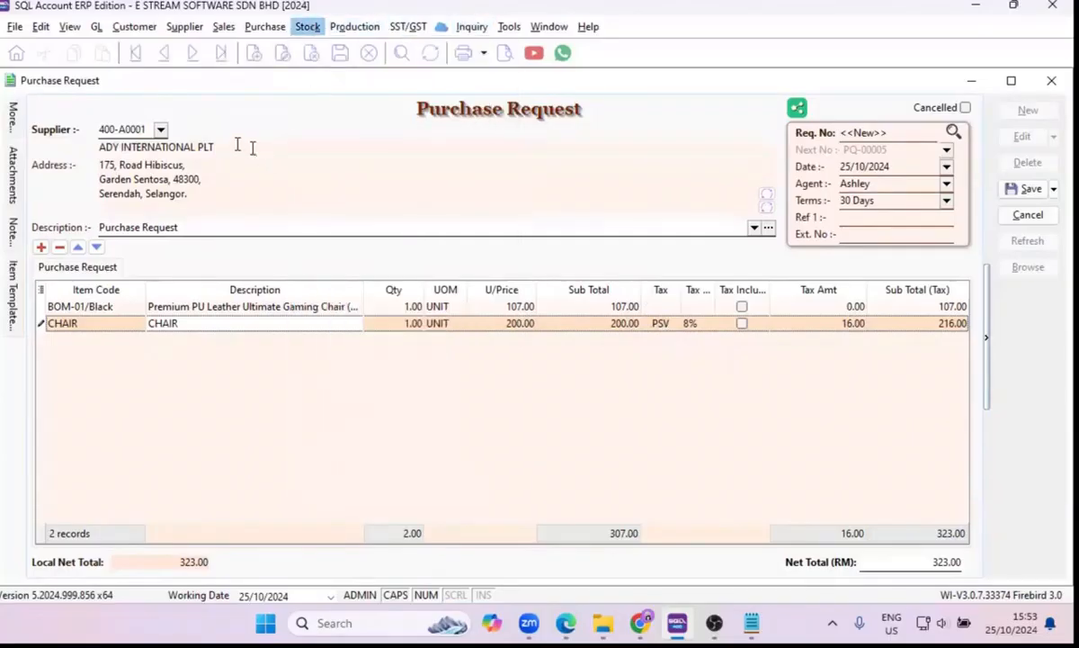
click(55, 119)
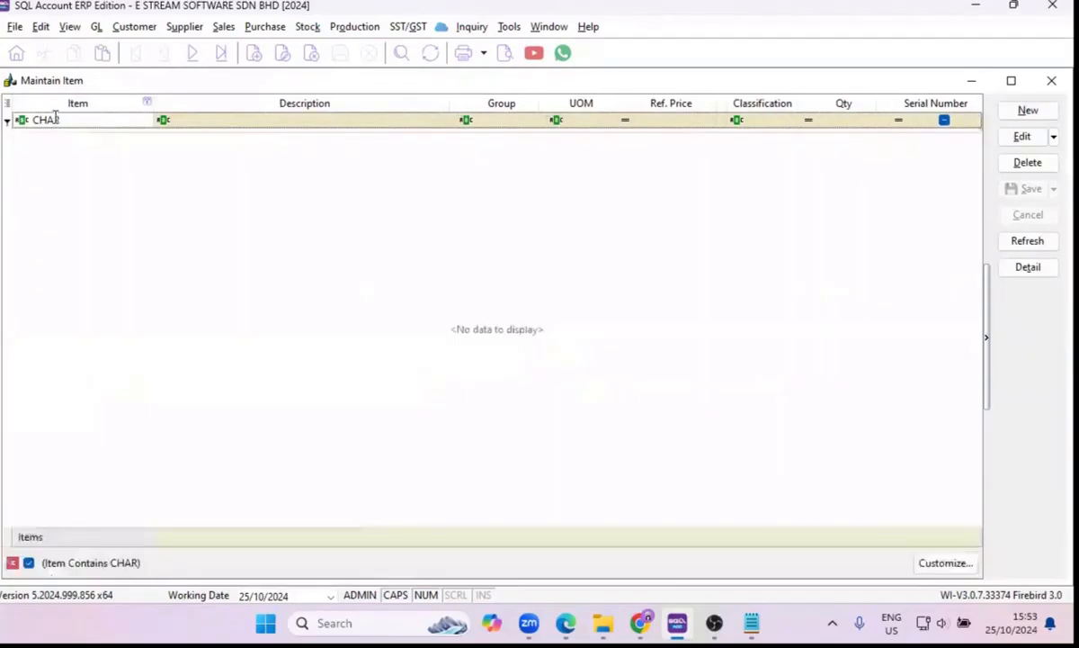
text(IR)
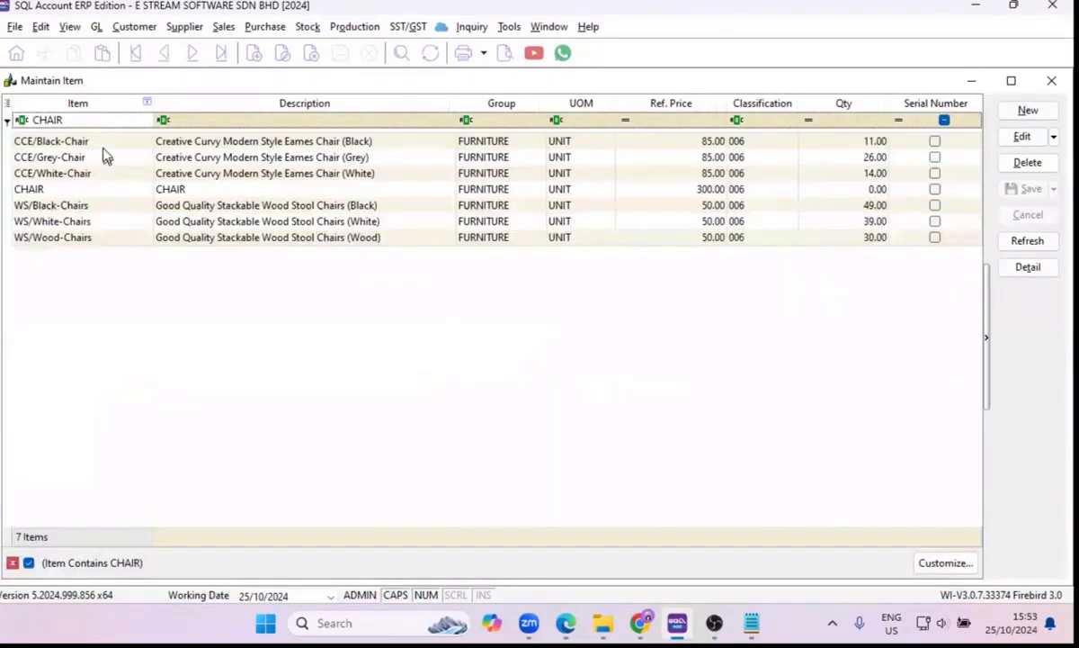
double_click(90, 187)
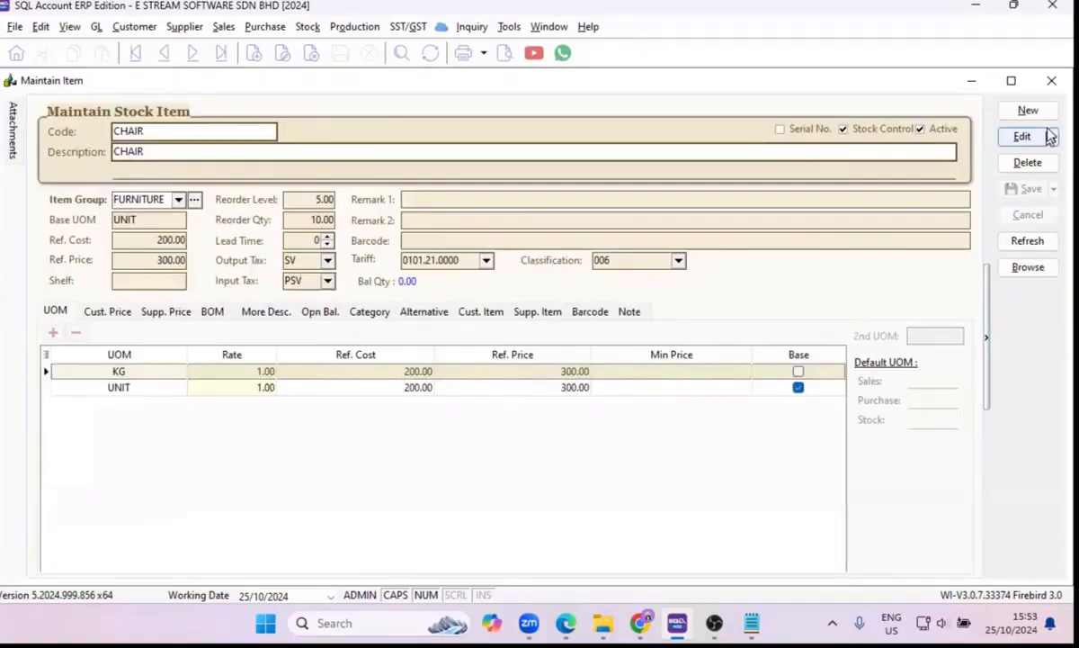
click(1049, 82)
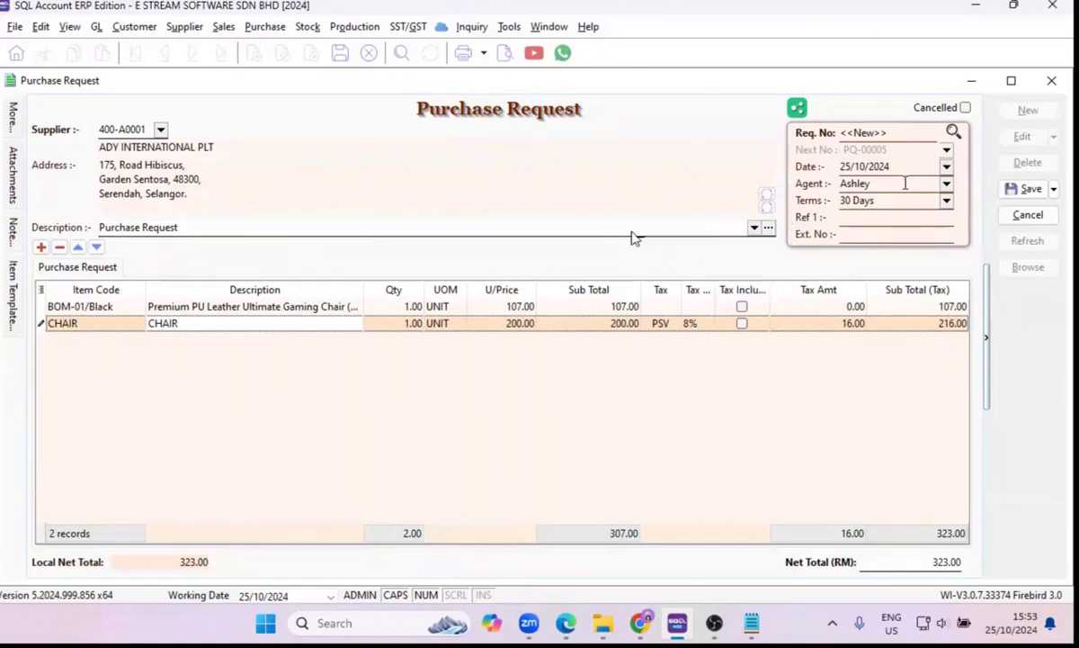
Save the purchase request.
click(1026, 190)
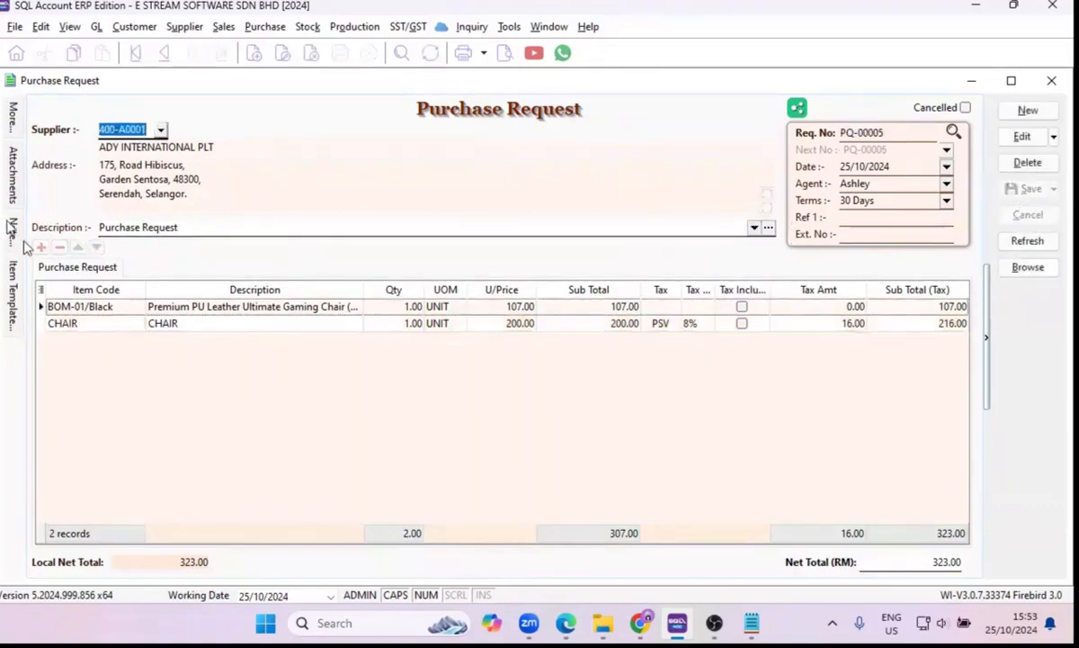
right_click(90, 323)
click(350, 111)
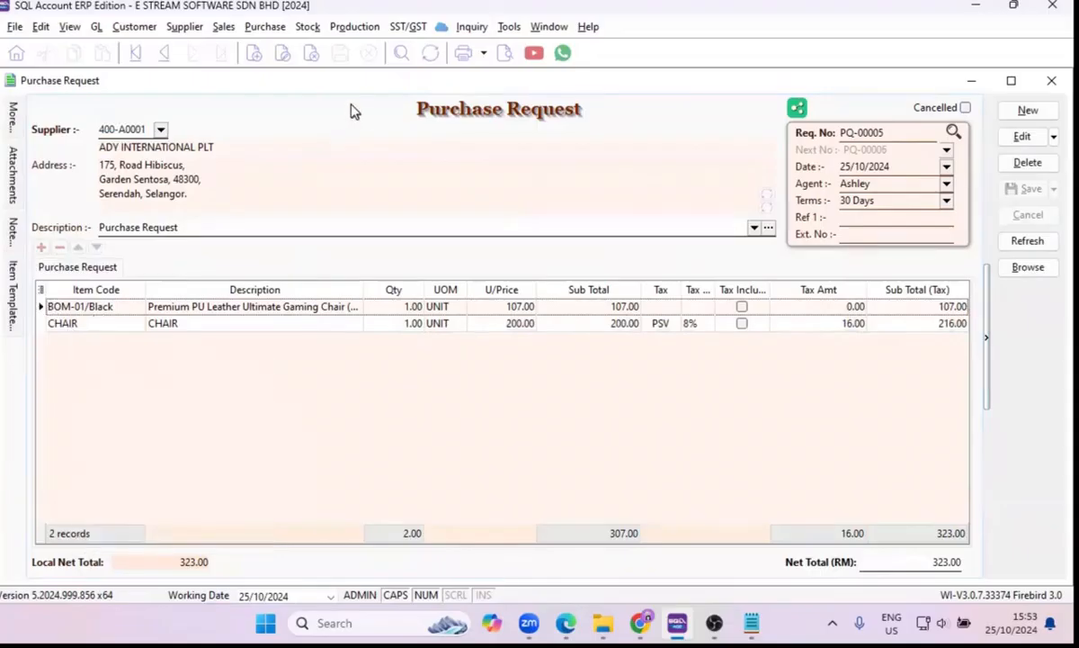
click(284, 34)
click(276, 36)
click(273, 33)
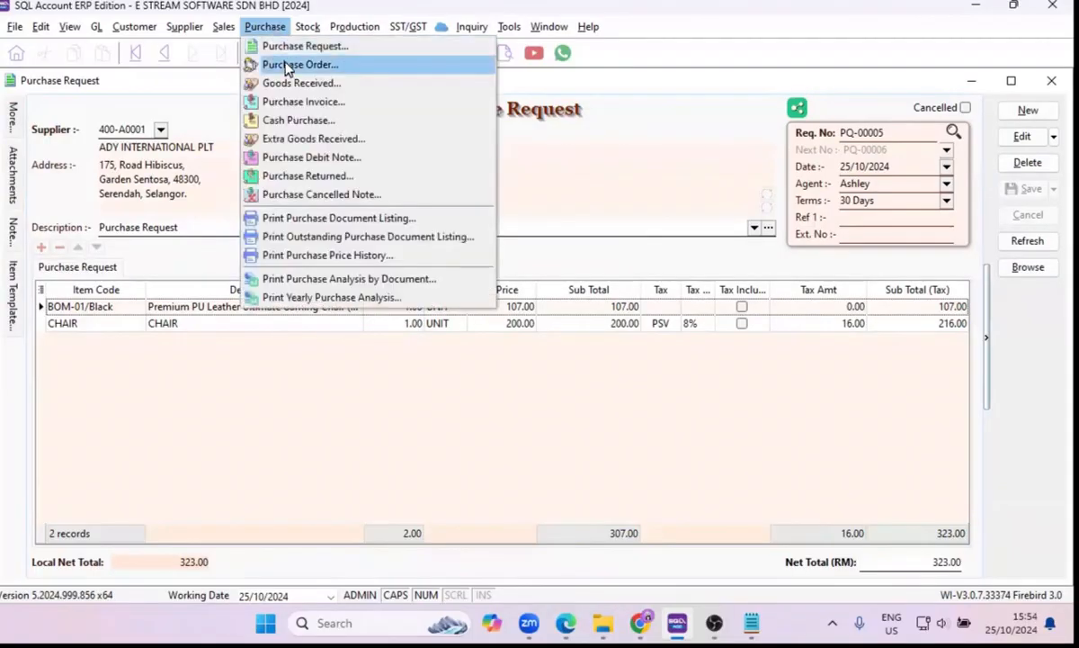
right_click(619, 115)
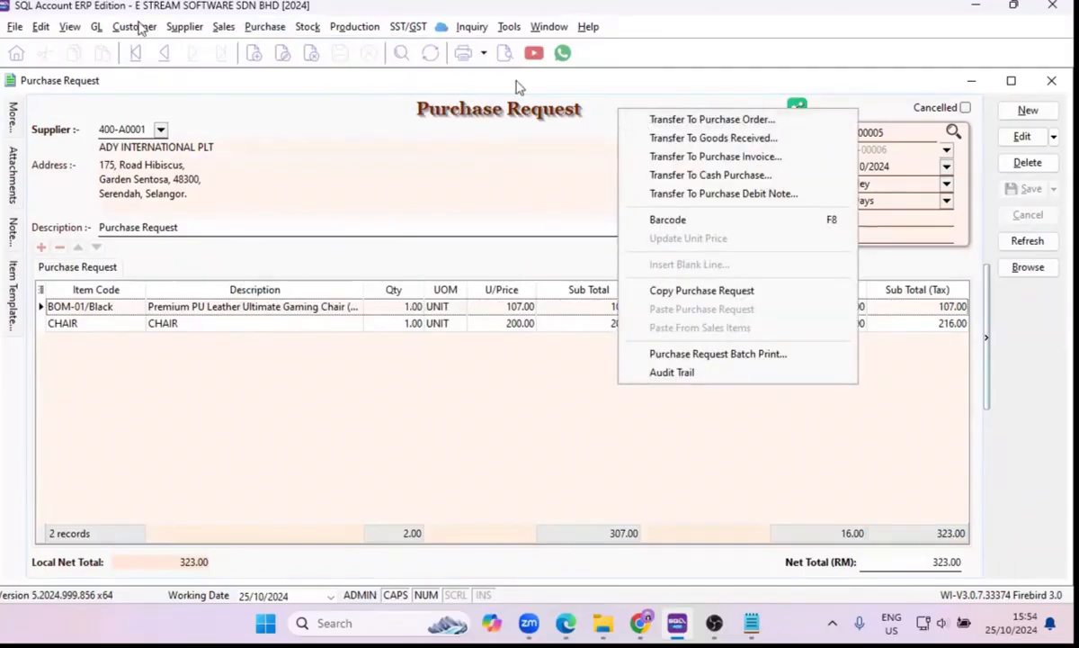
click(260, 29)
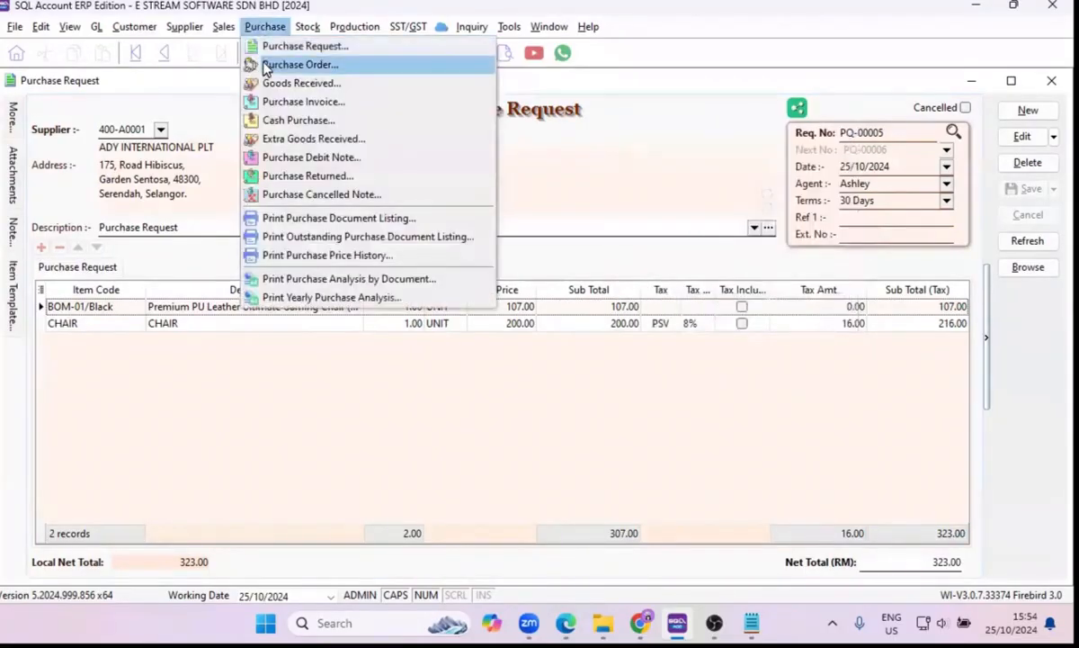
click(266, 68)
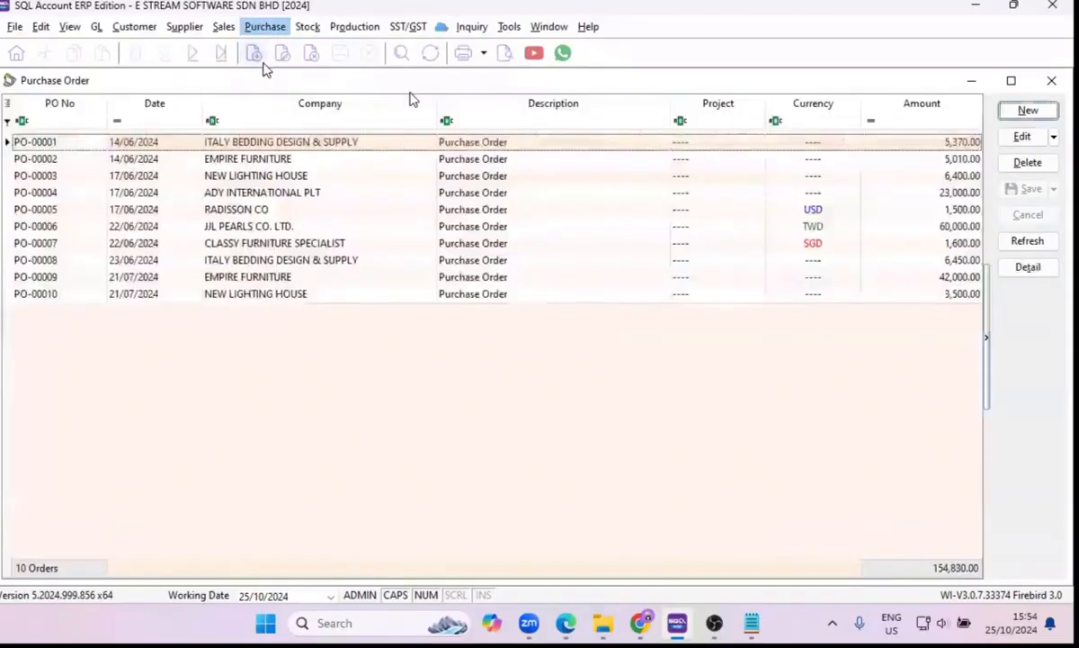
click(1026, 115)
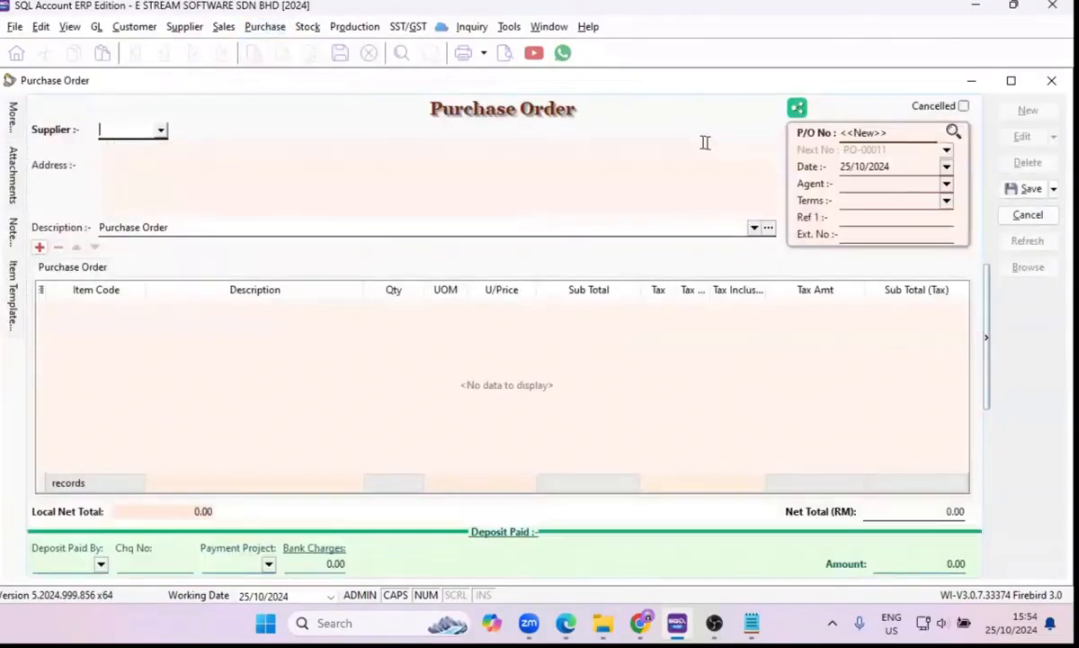
right_click(334, 113)
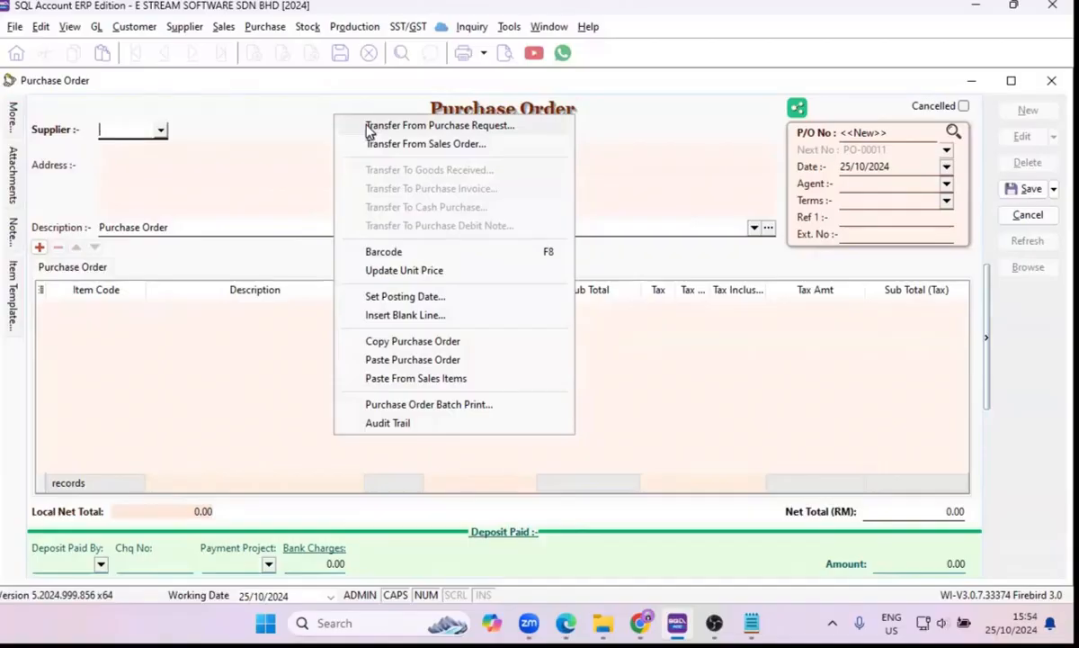
click(1051, 80)
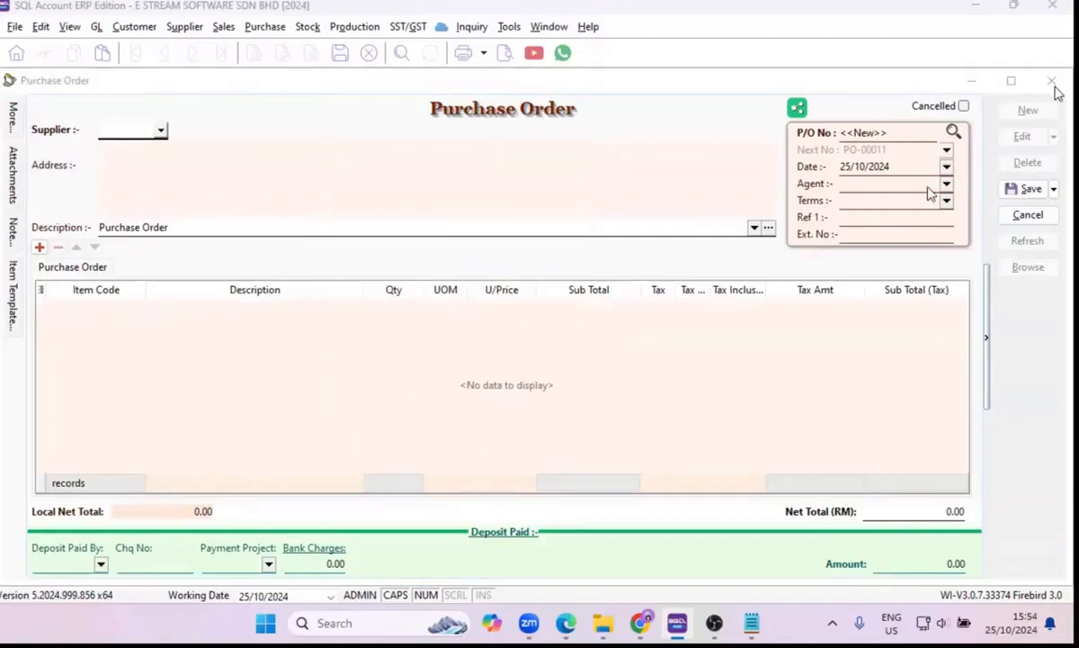
click(574, 330)
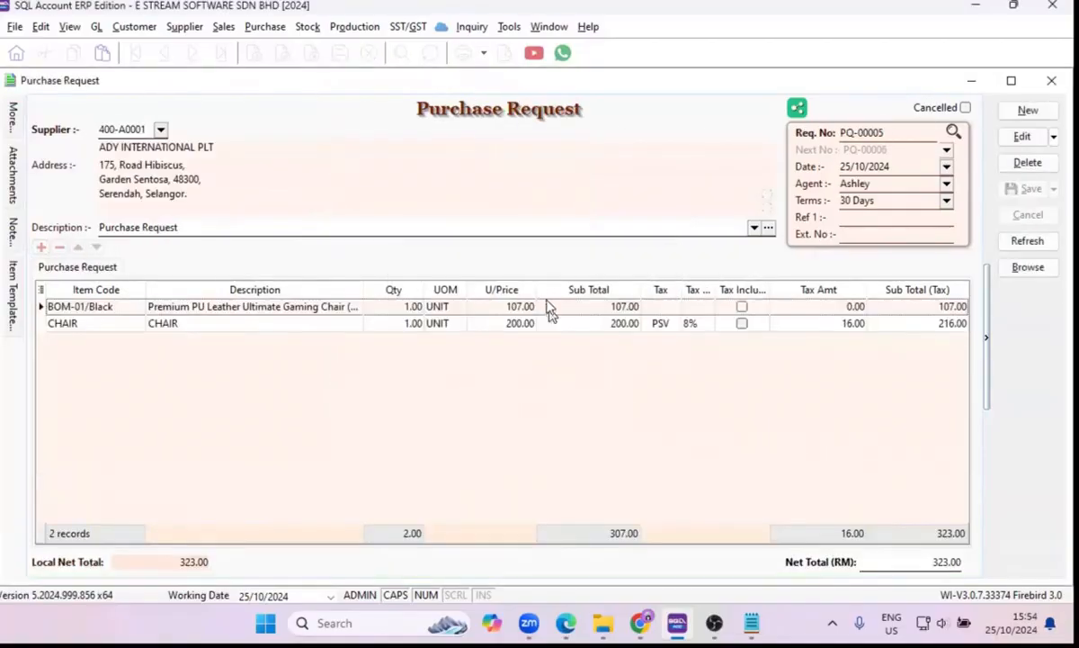
Transfer the saved purchase request with both of its item lines into a new purchase order.
right_click(628, 122)
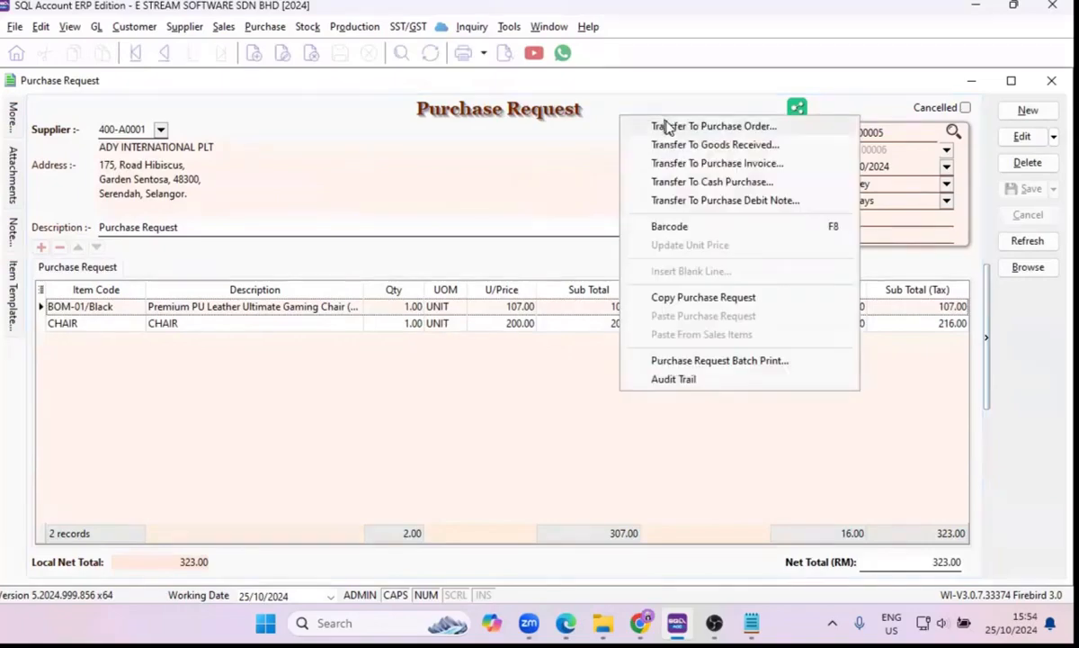
click(666, 126)
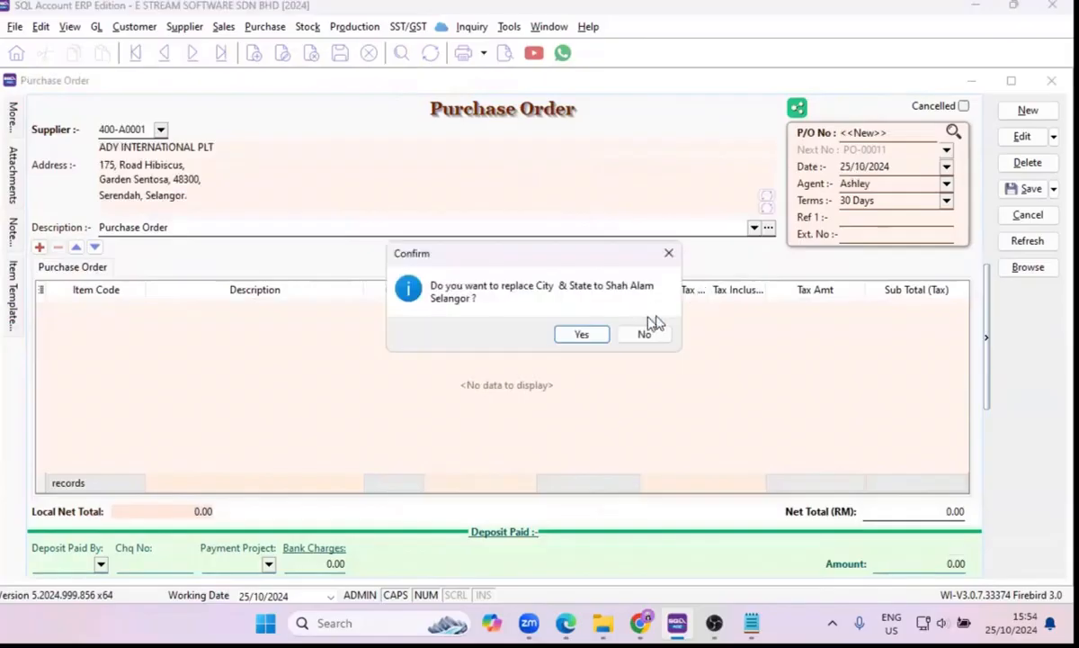
click(581, 336)
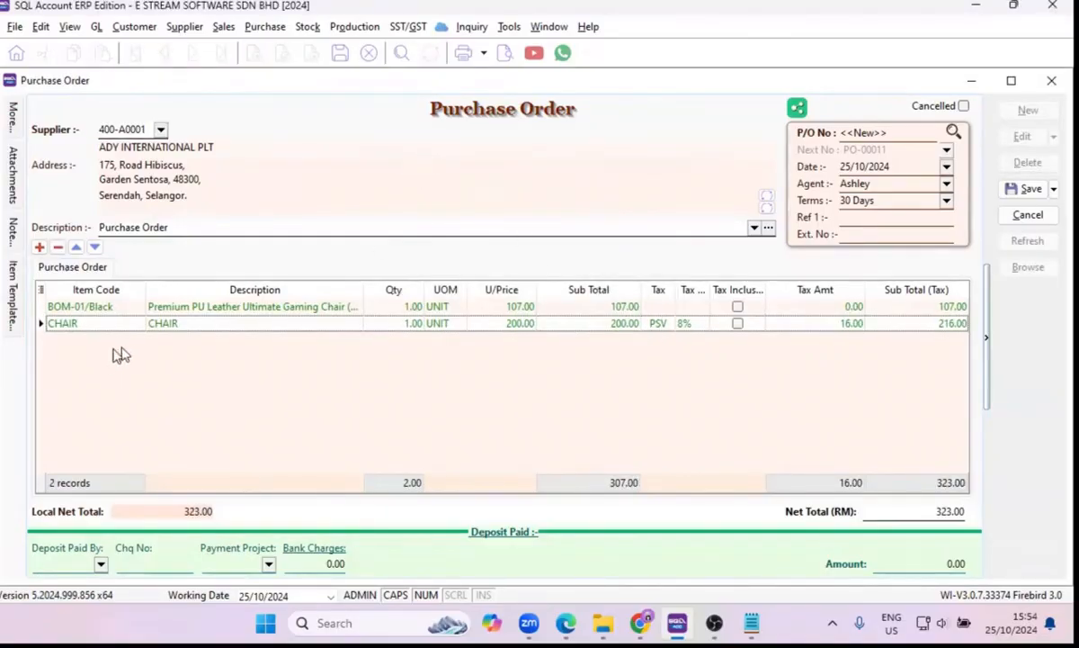
Add an item line for ER/Lamp to the purchase order and compare it with the transferred lines.
click(40, 250)
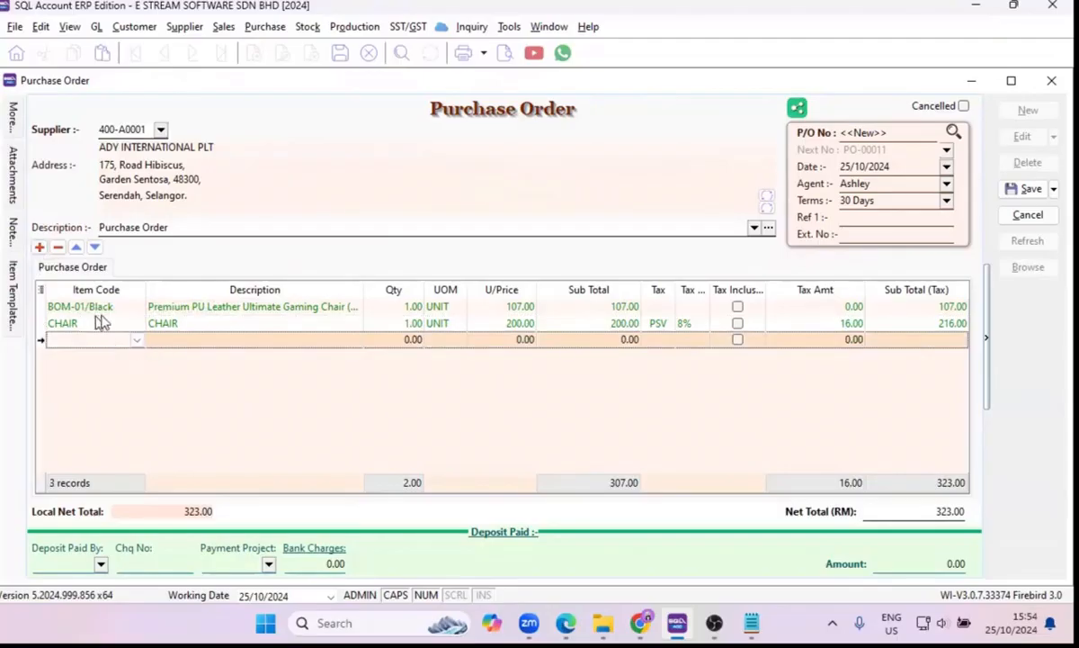
click(137, 339)
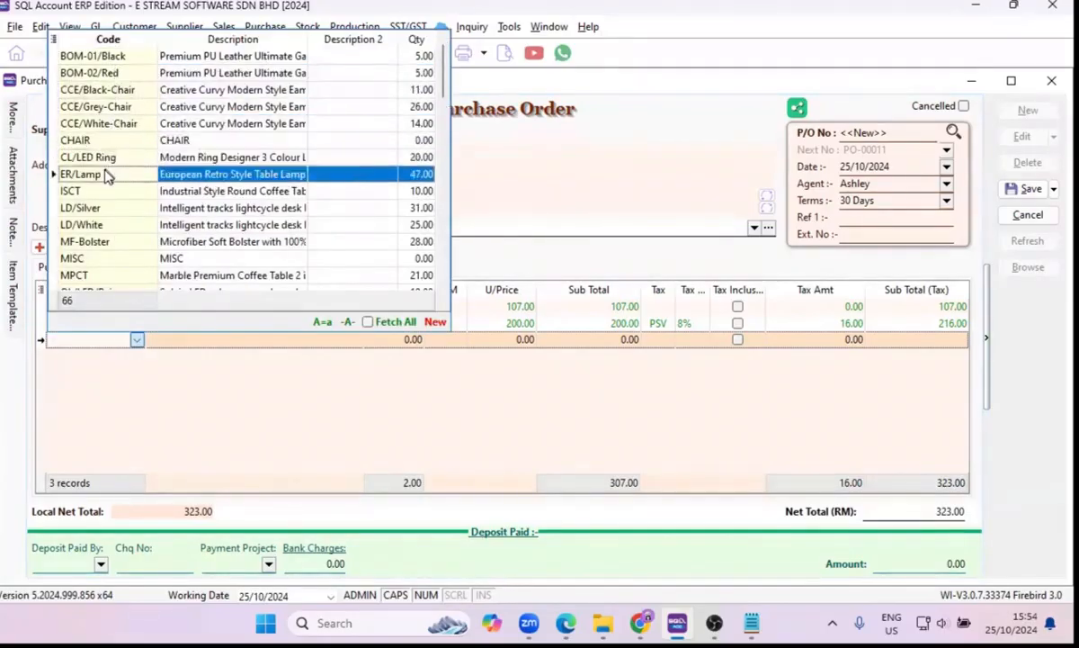
click(107, 177)
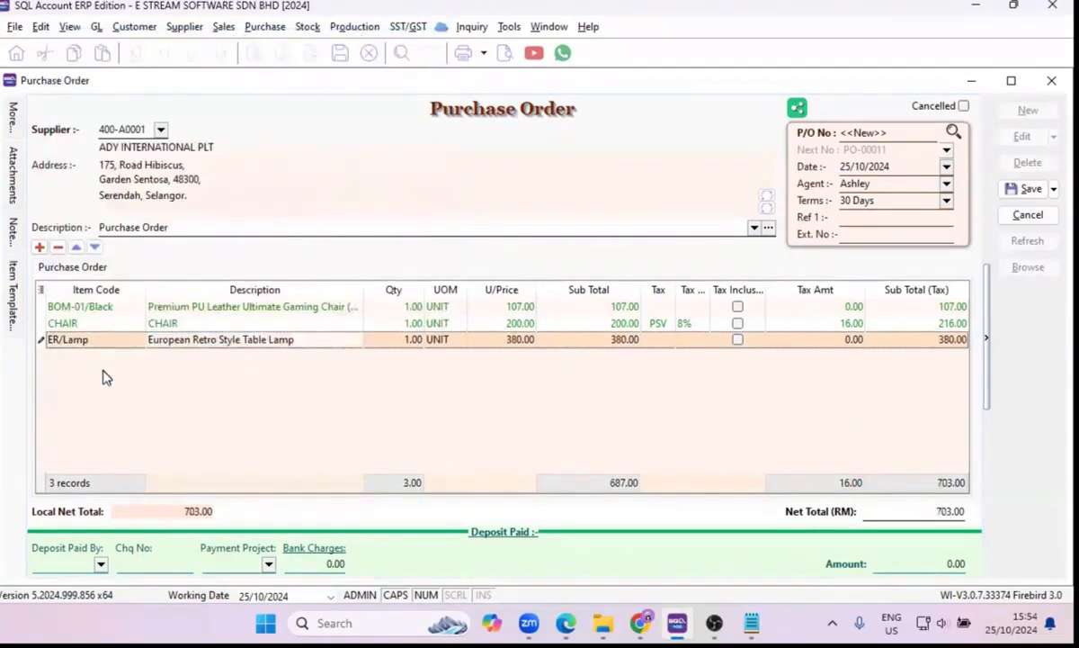
click(119, 307)
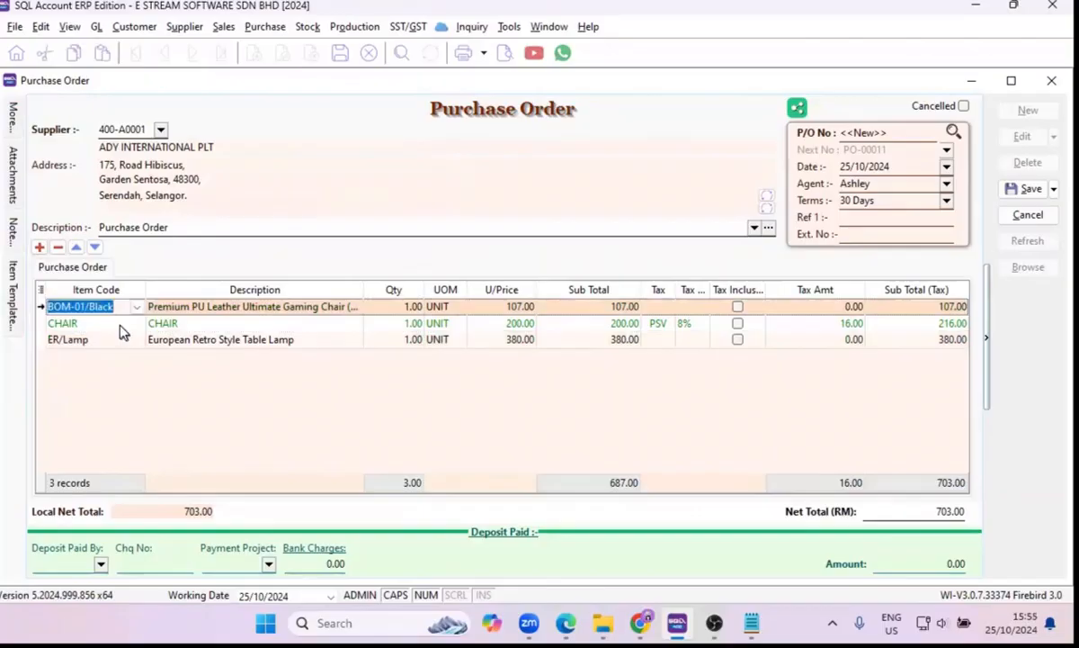
click(118, 325)
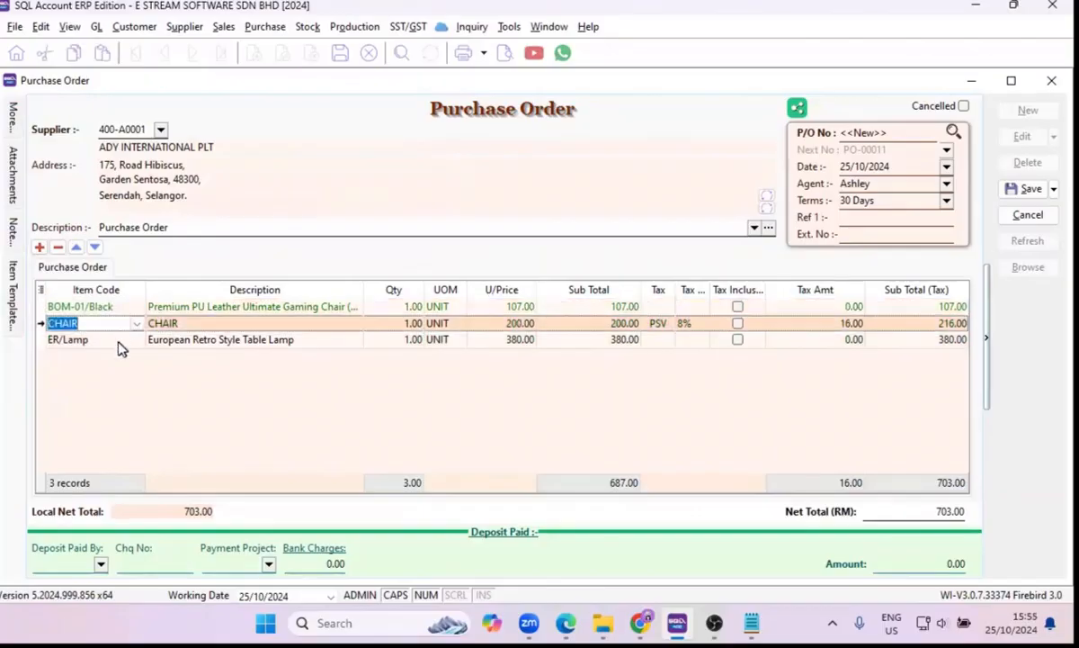
click(118, 342)
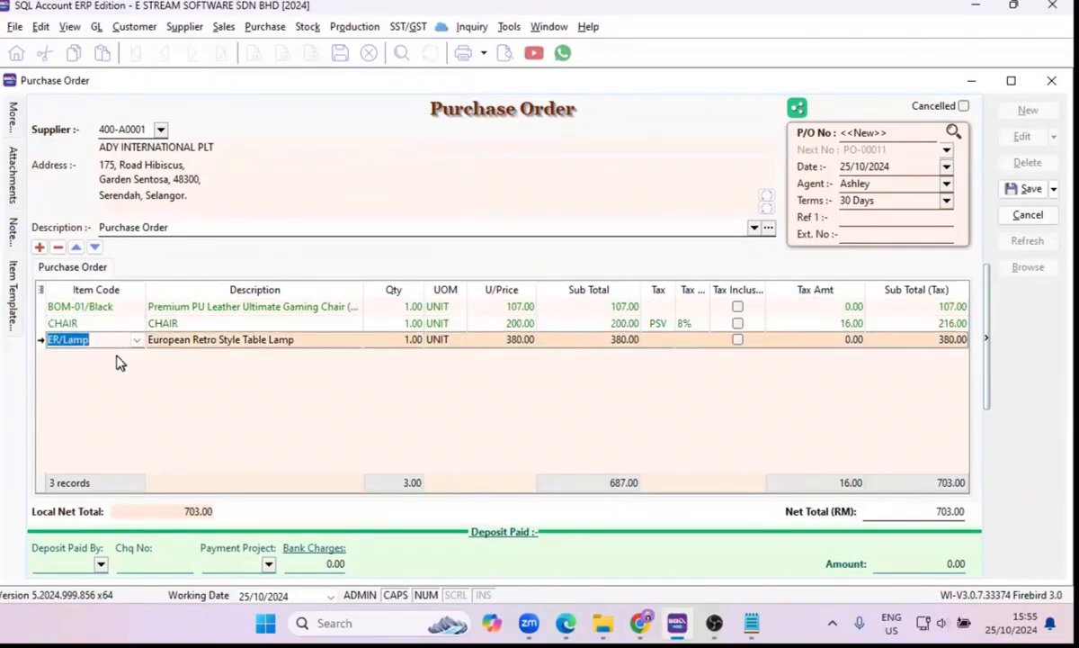
click(117, 356)
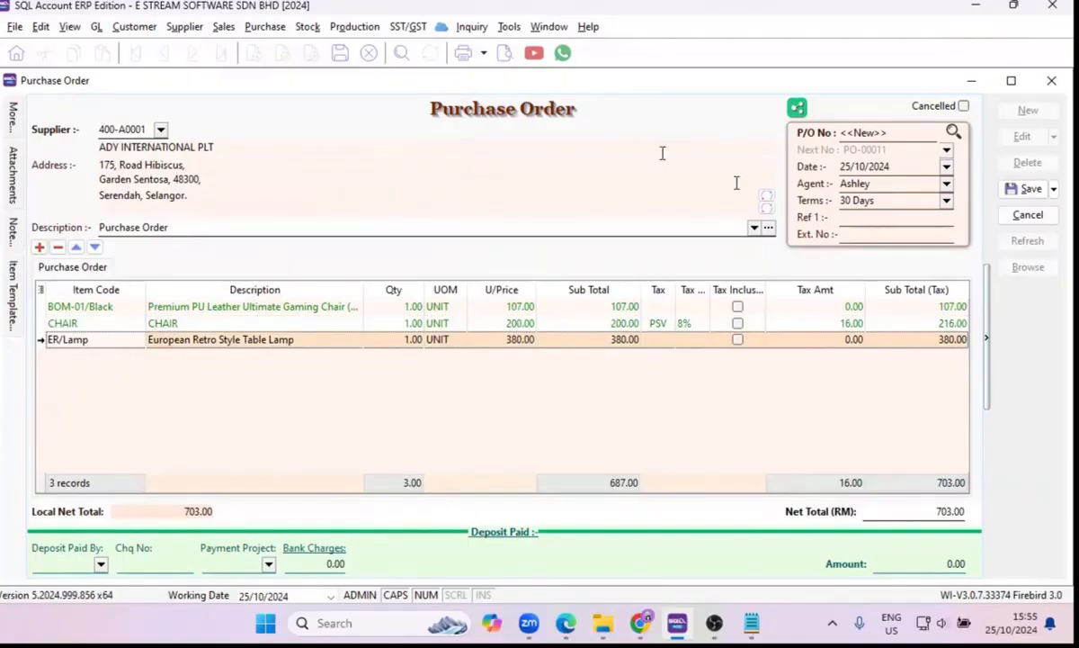
Save the purchase order and transfer it to a new goods received note, accepting the replacement of city and state with Shah Alam, Selangor.
click(1017, 190)
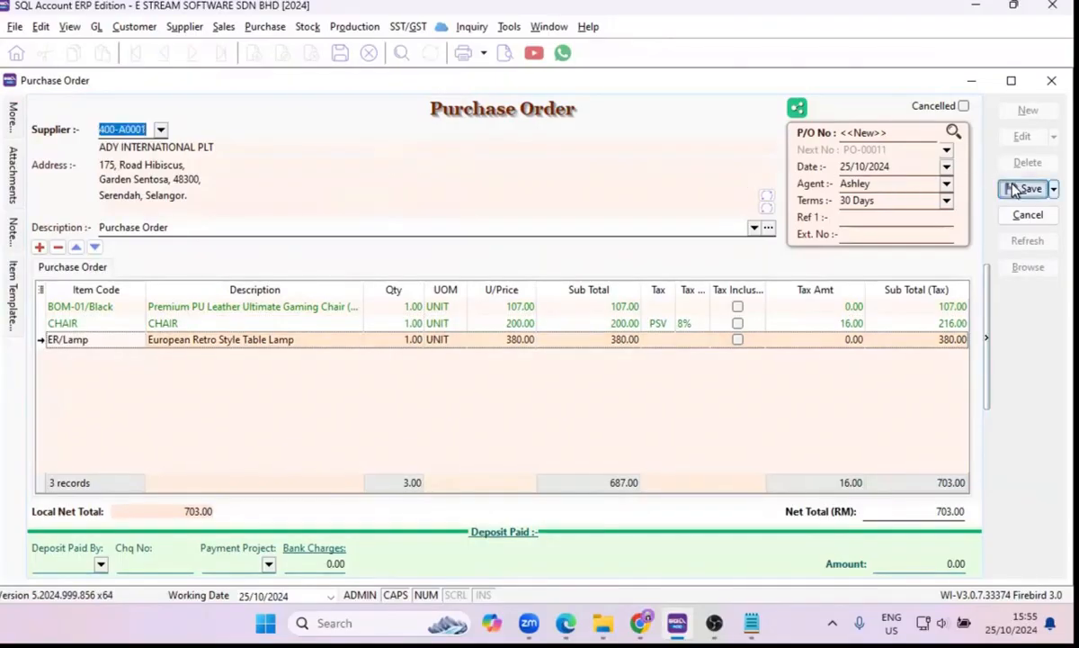
right_click(632, 110)
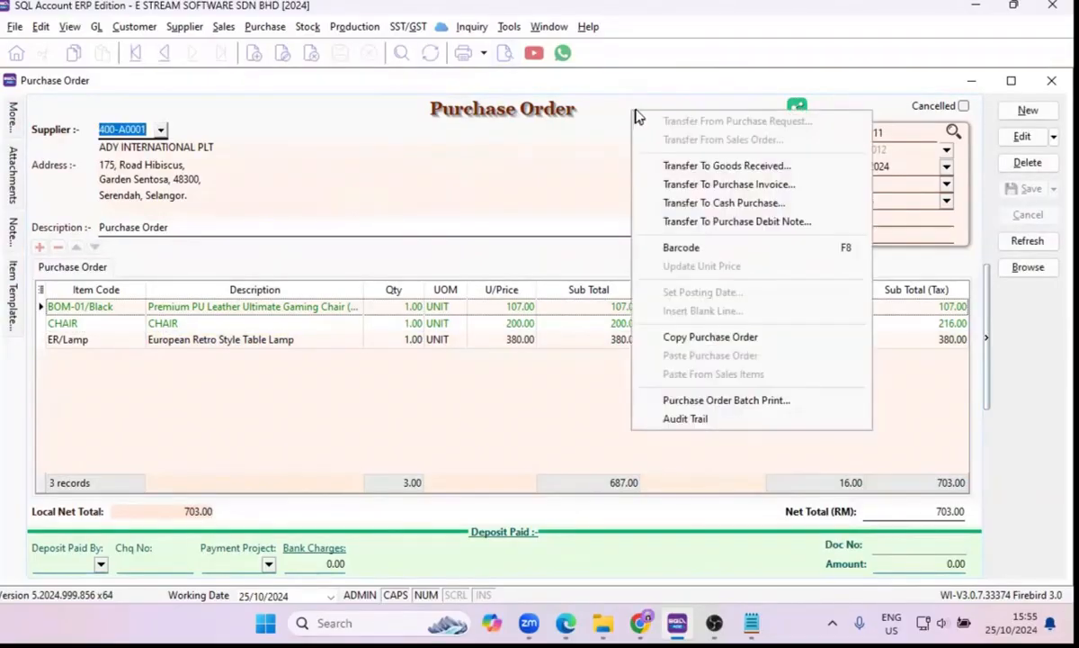
click(686, 167)
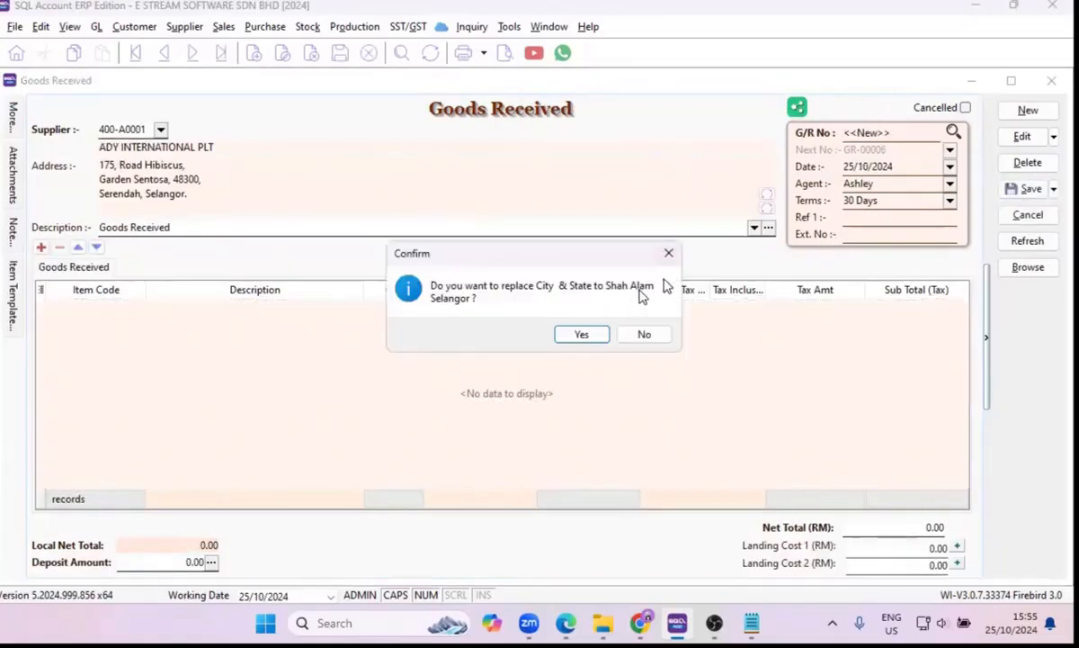
click(583, 334)
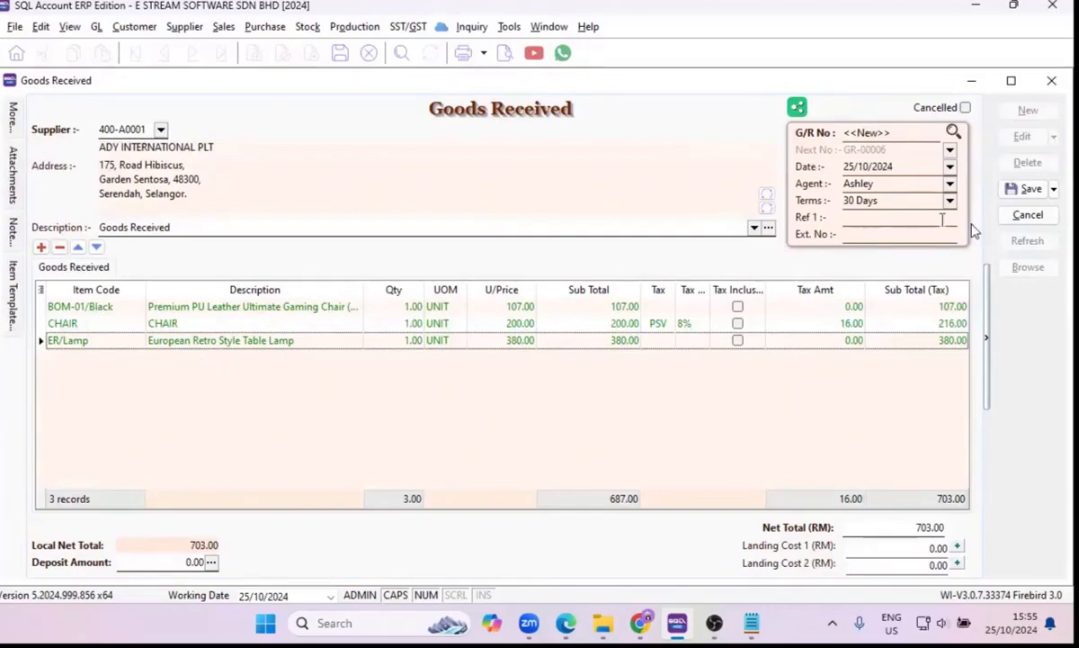
Save the goods received note and transfer it to a new purchase invoice, accepting the city and state replacement.
click(1023, 190)
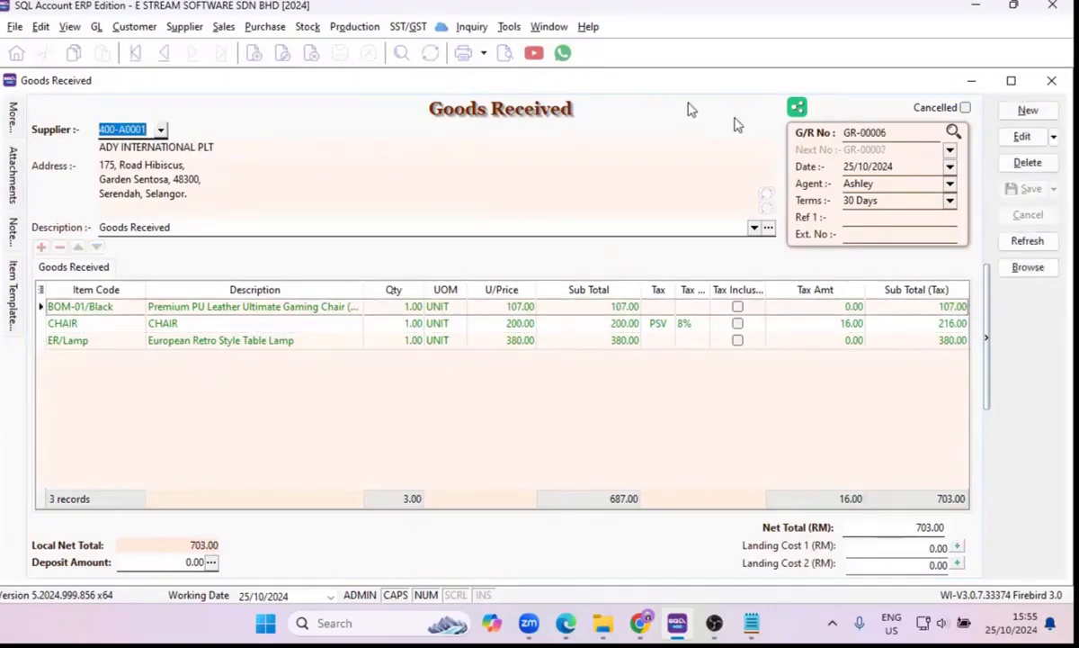
right_click(609, 109)
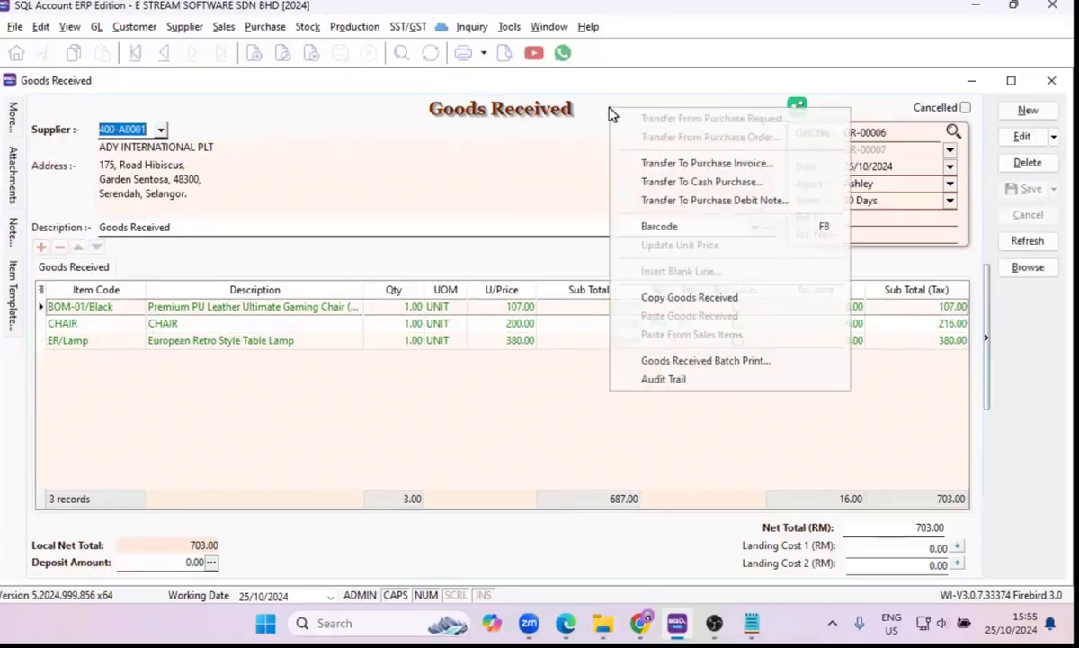
click(603, 111)
right_click(603, 111)
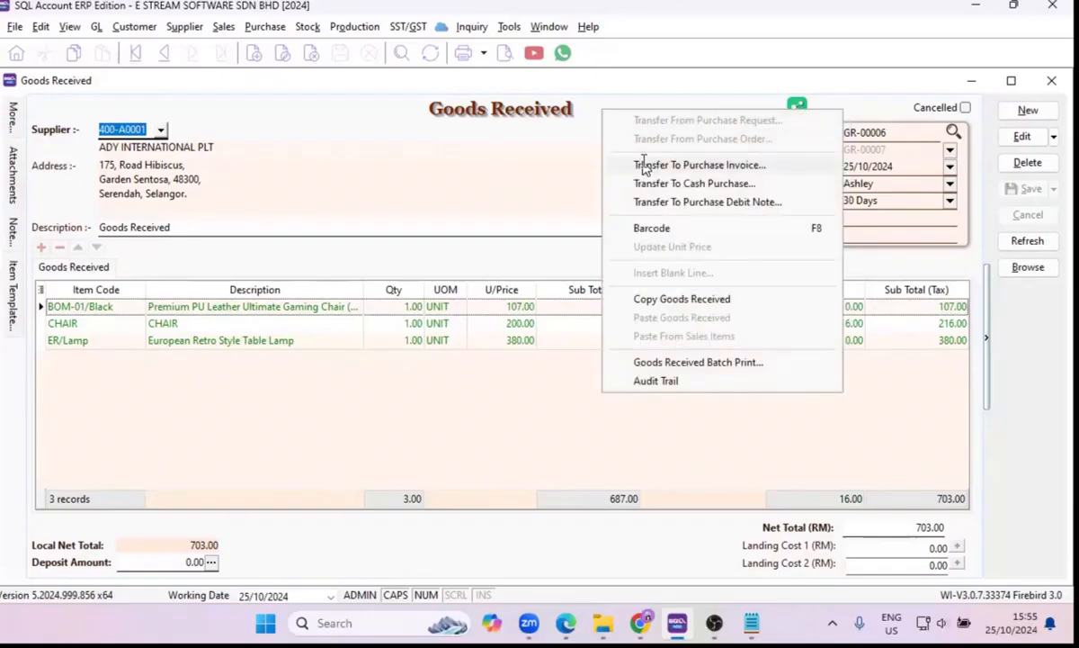
click(644, 166)
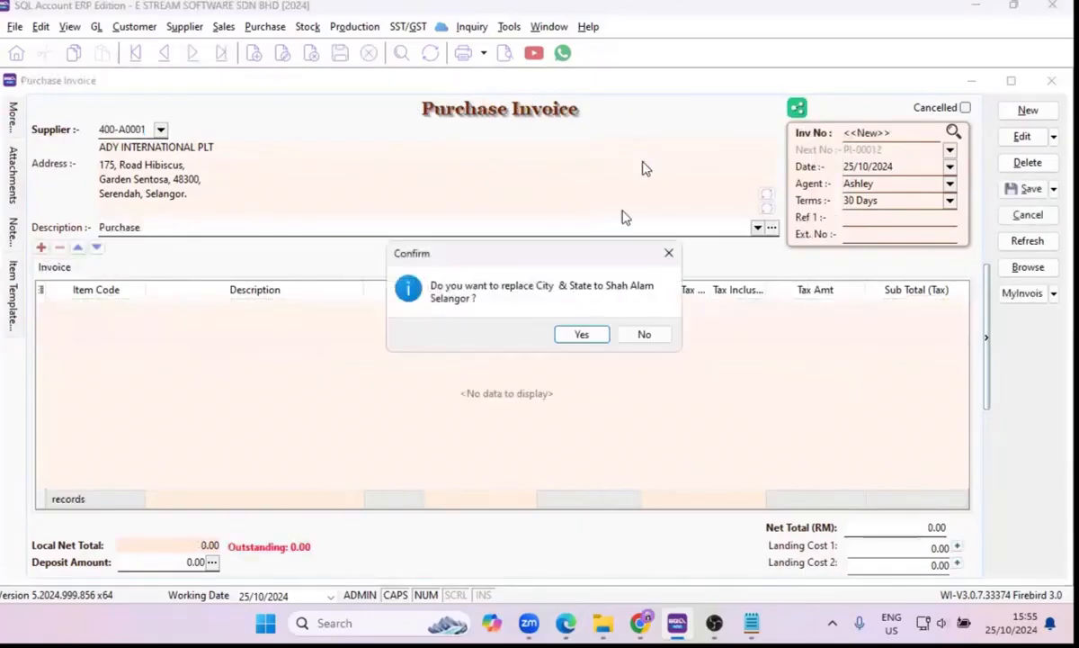
click(582, 333)
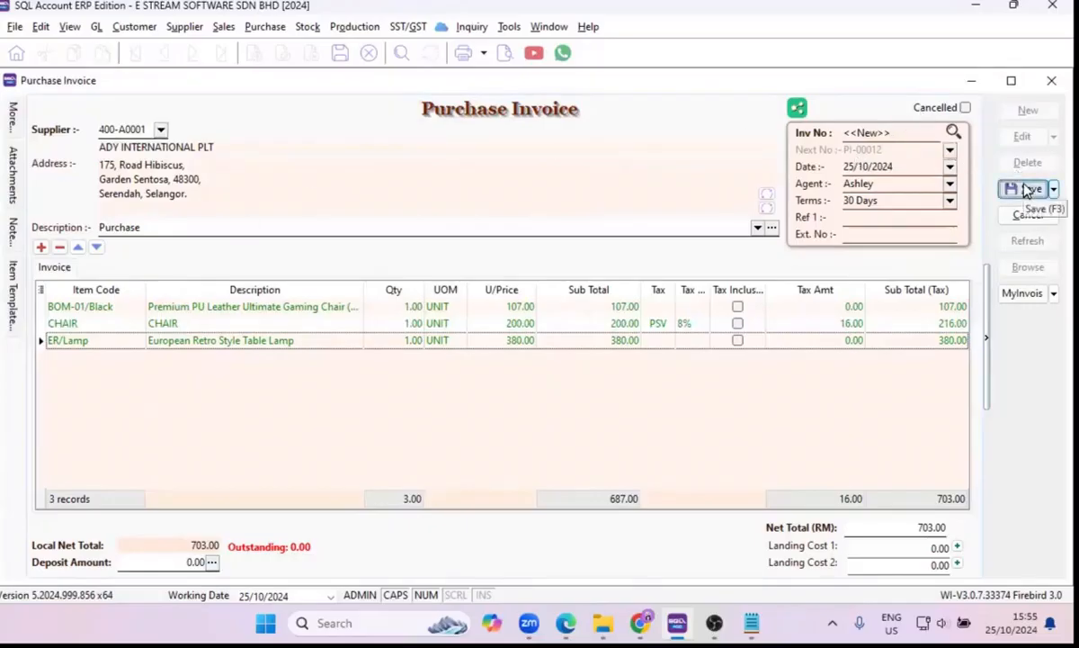
Save the purchase invoice, check it in the invoice list and close the purchase invoice window.
click(1026, 190)
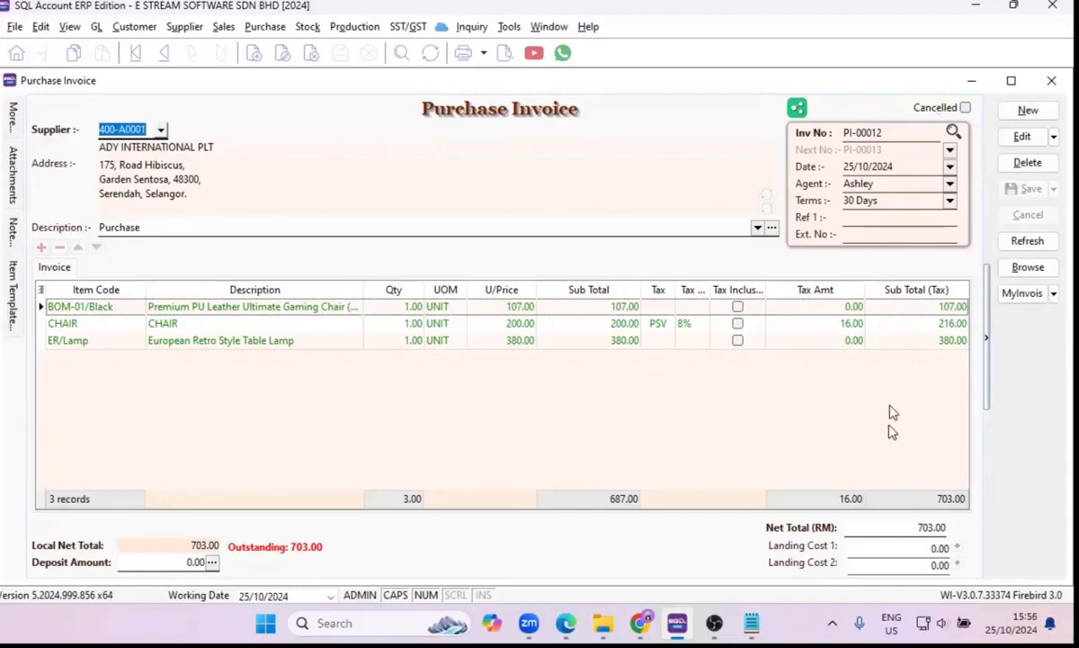
click(1028, 267)
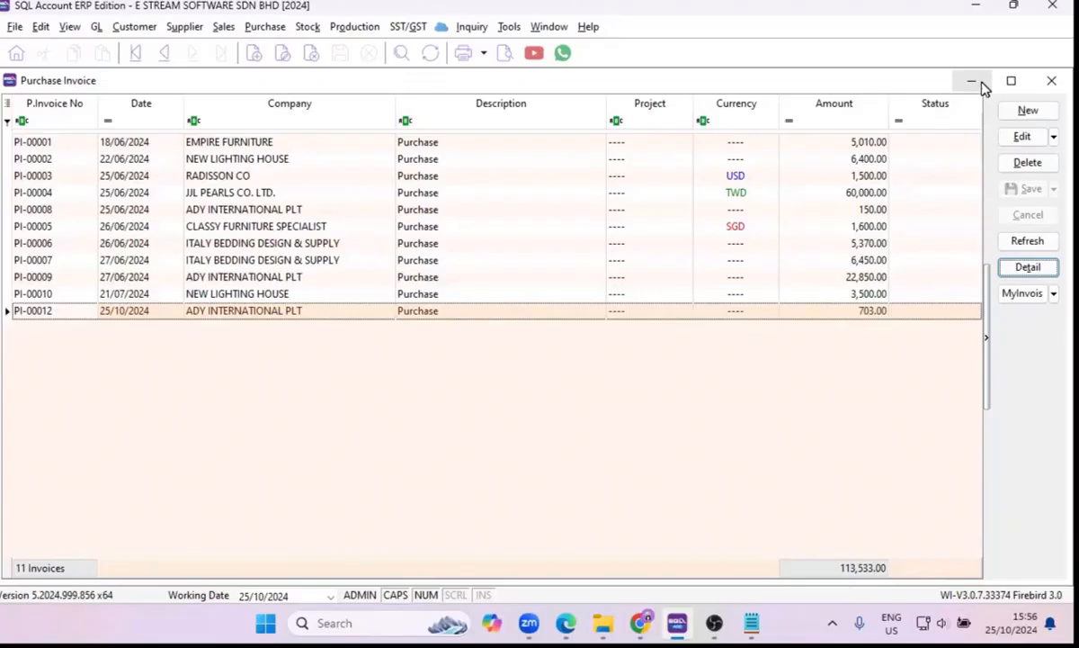
click(1037, 84)
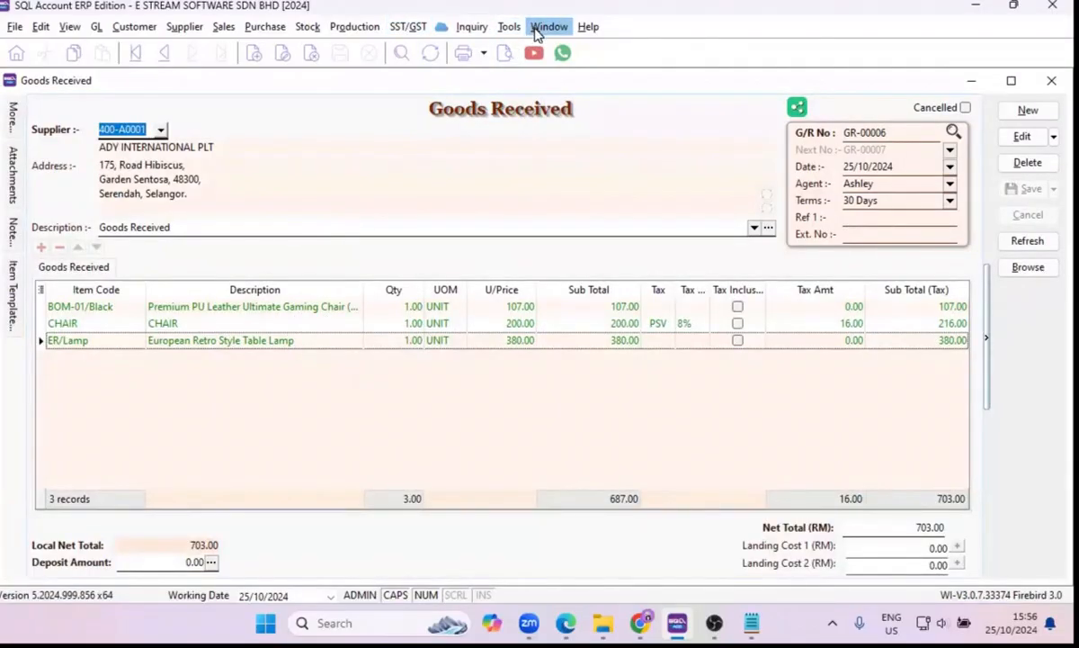
Switch back through the open purchase request to the purchase order and show the Disc column in its item grid.
click(537, 27)
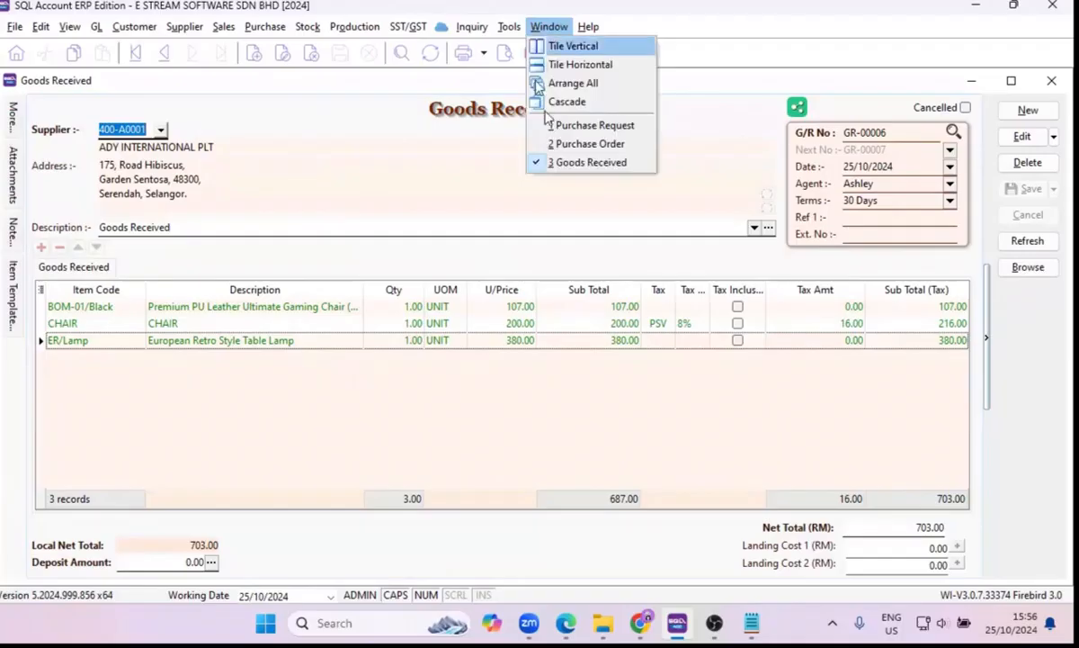
click(563, 123)
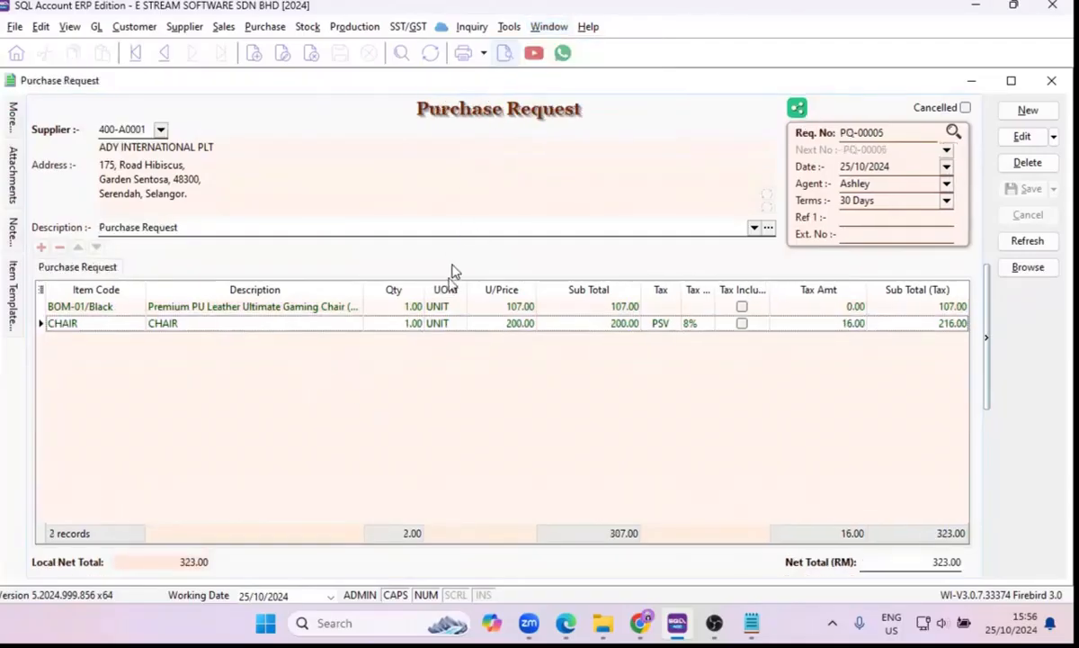
click(549, 27)
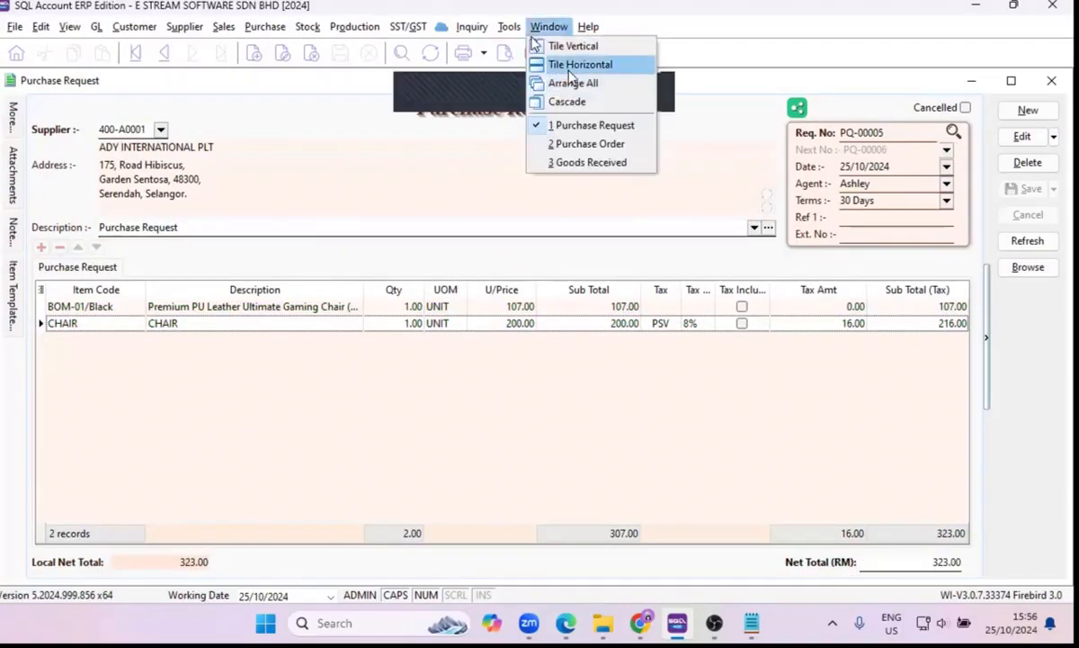
click(580, 144)
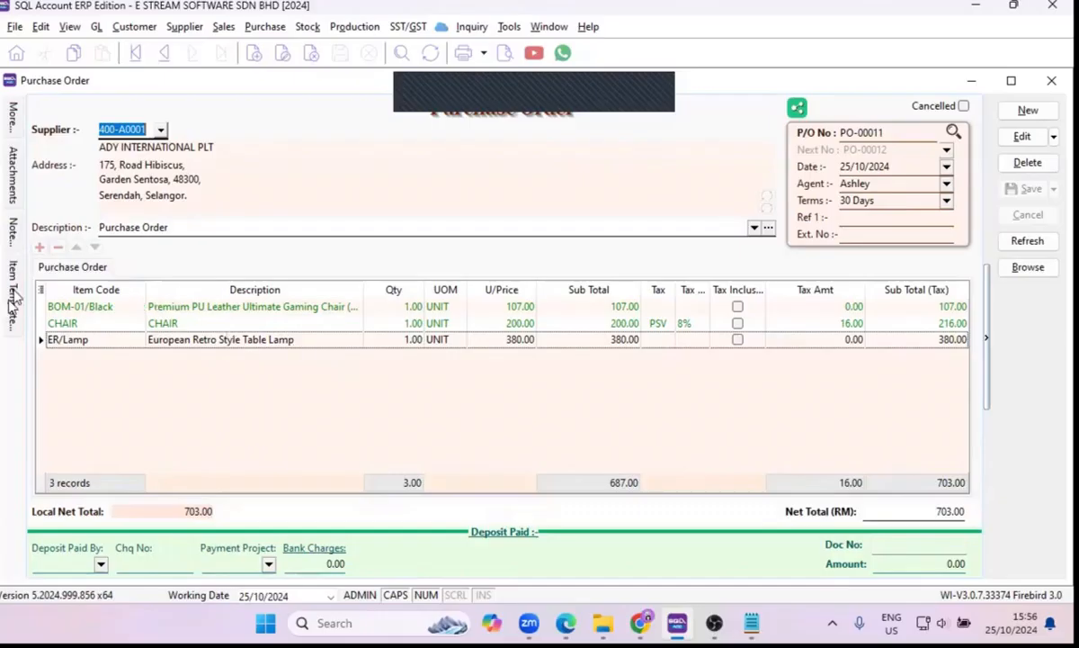
mouse_move(12, 286)
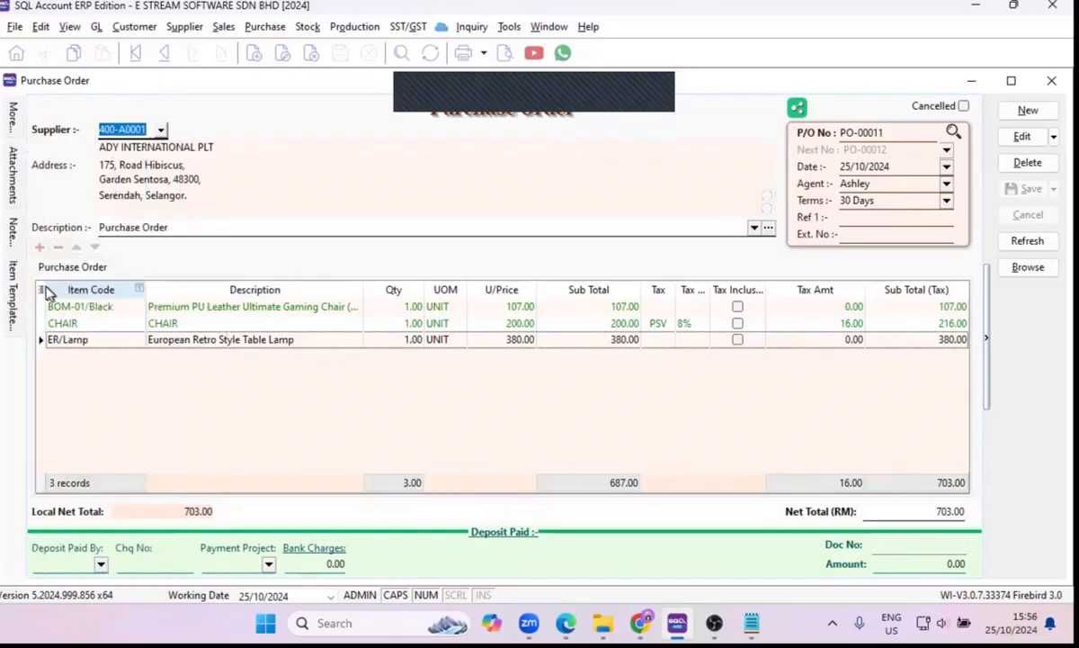
click(40, 289)
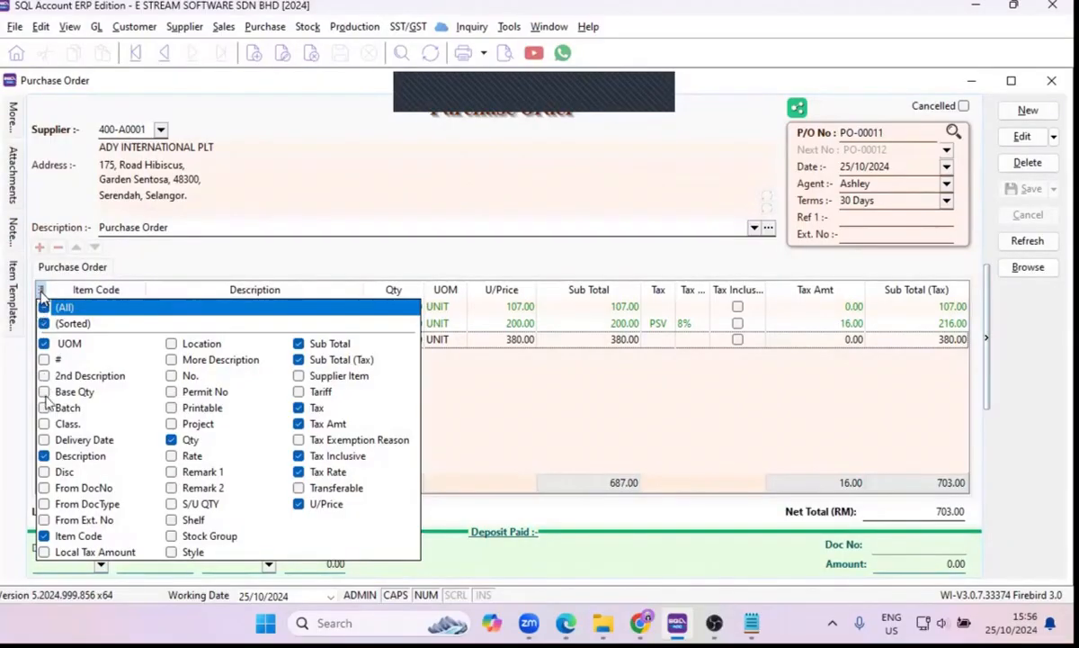
click(47, 471)
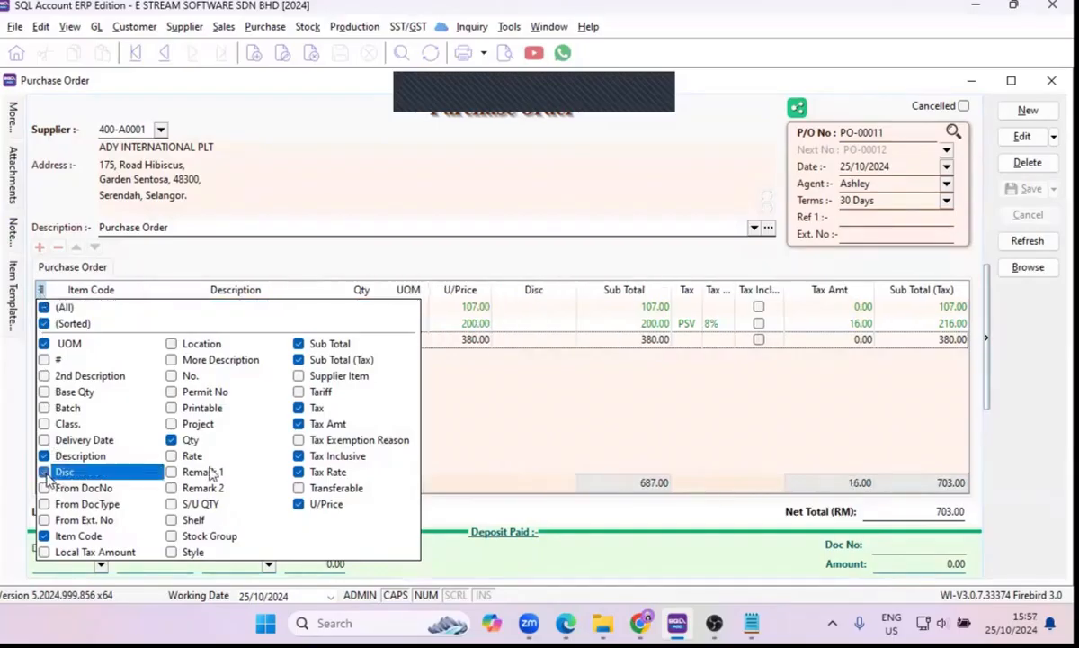
click(612, 396)
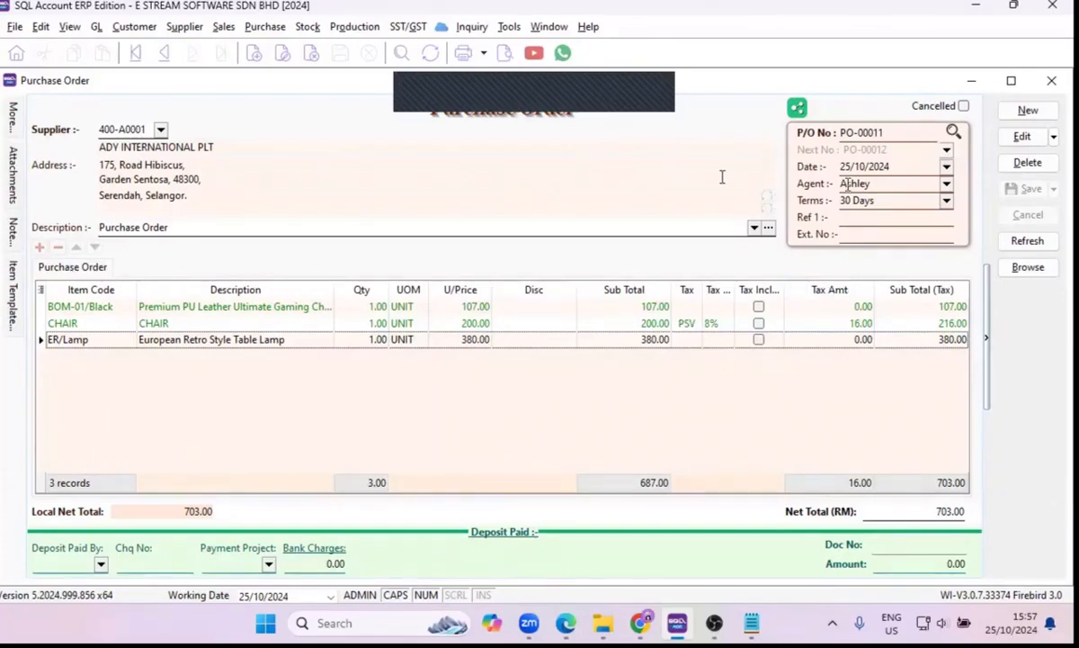
Check the purchase order list and close the purchase order and purchase request windows.
click(1028, 267)
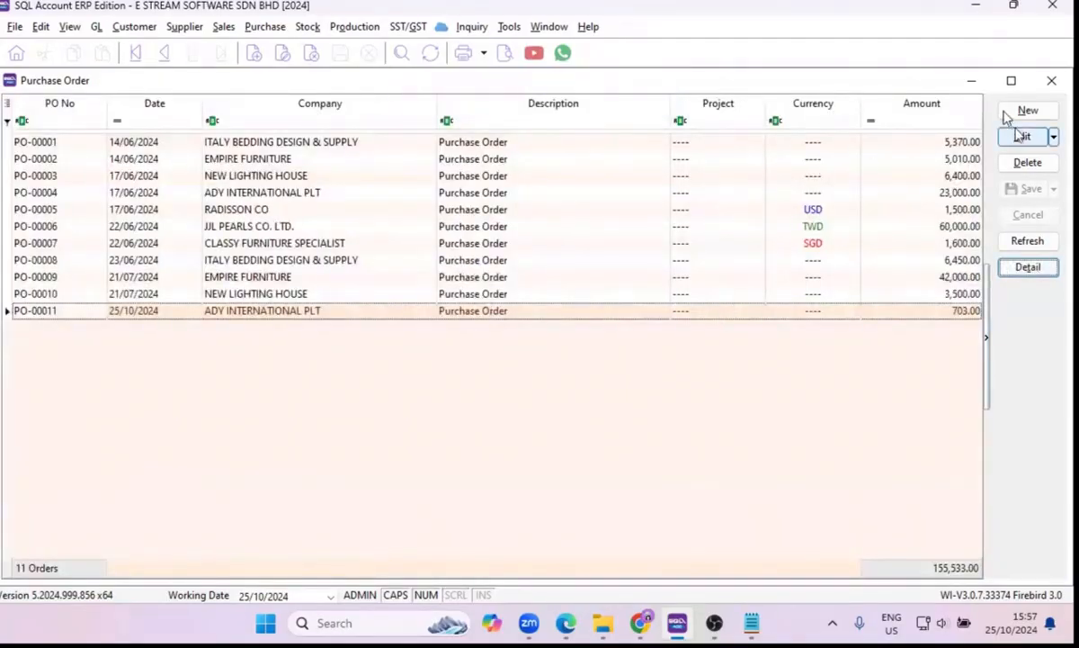
click(1050, 84)
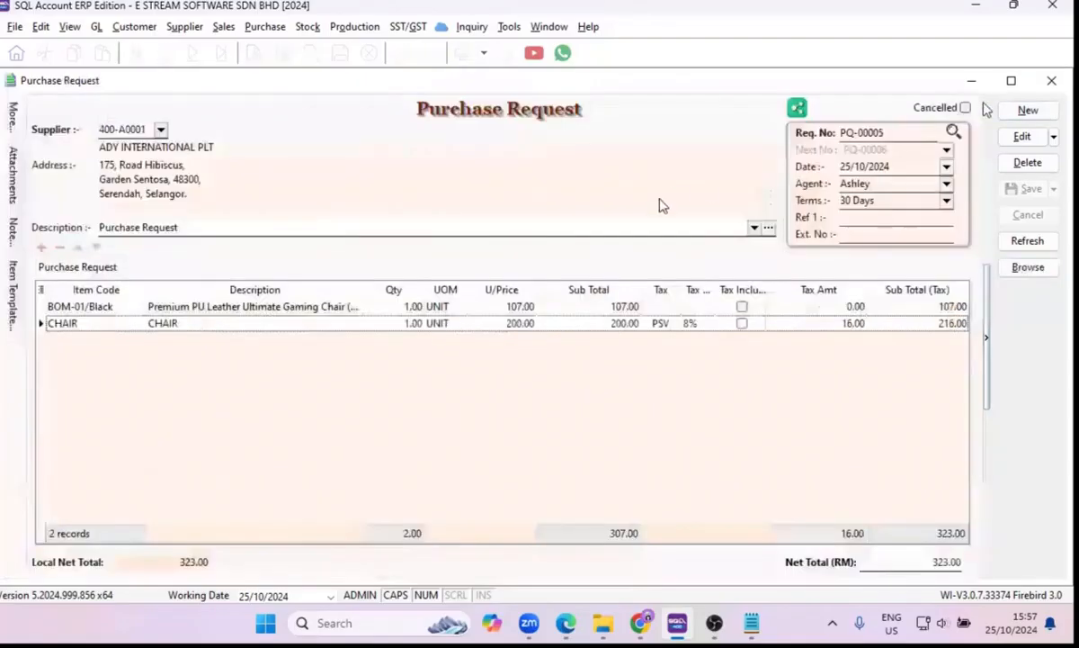
click(1045, 85)
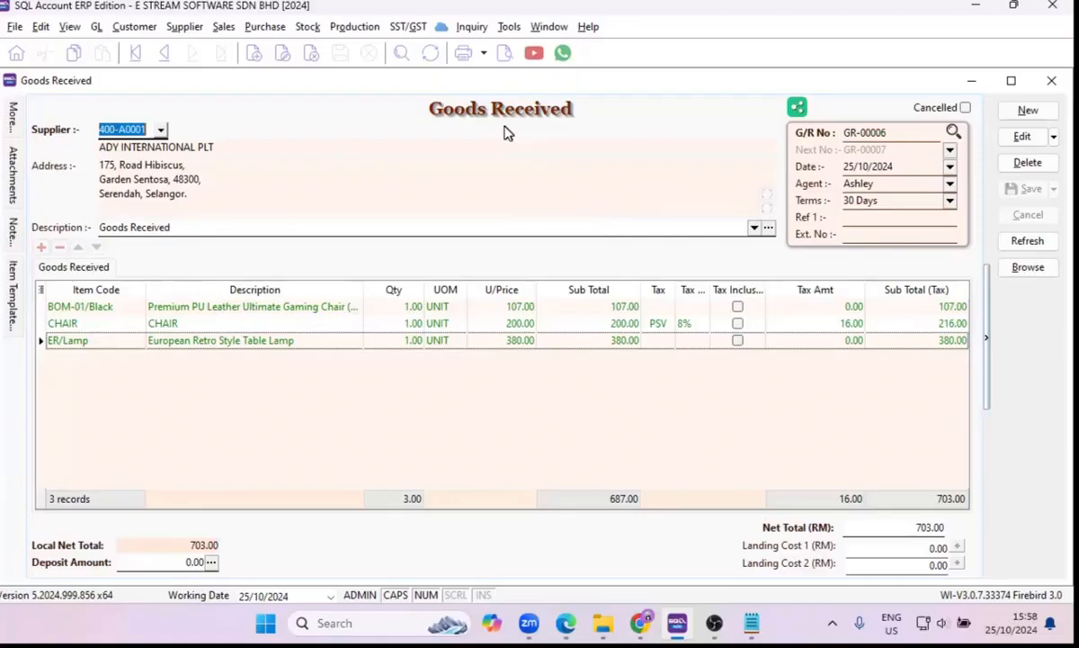
Check the available print reports for the goods received note without choosing one, and close the document.
click(505, 53)
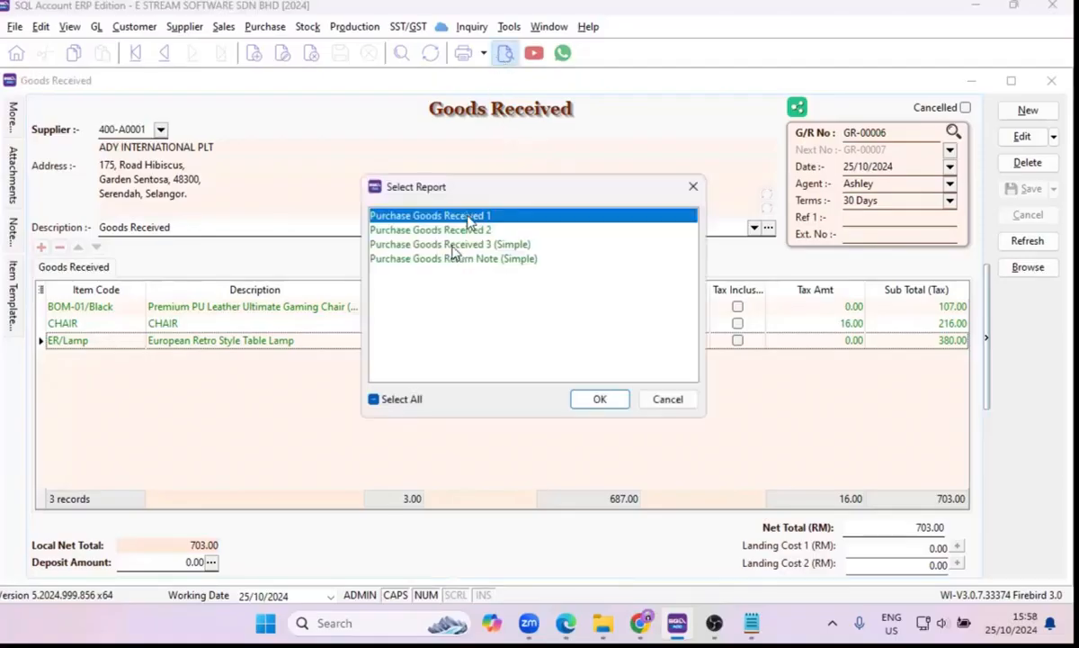
click(693, 188)
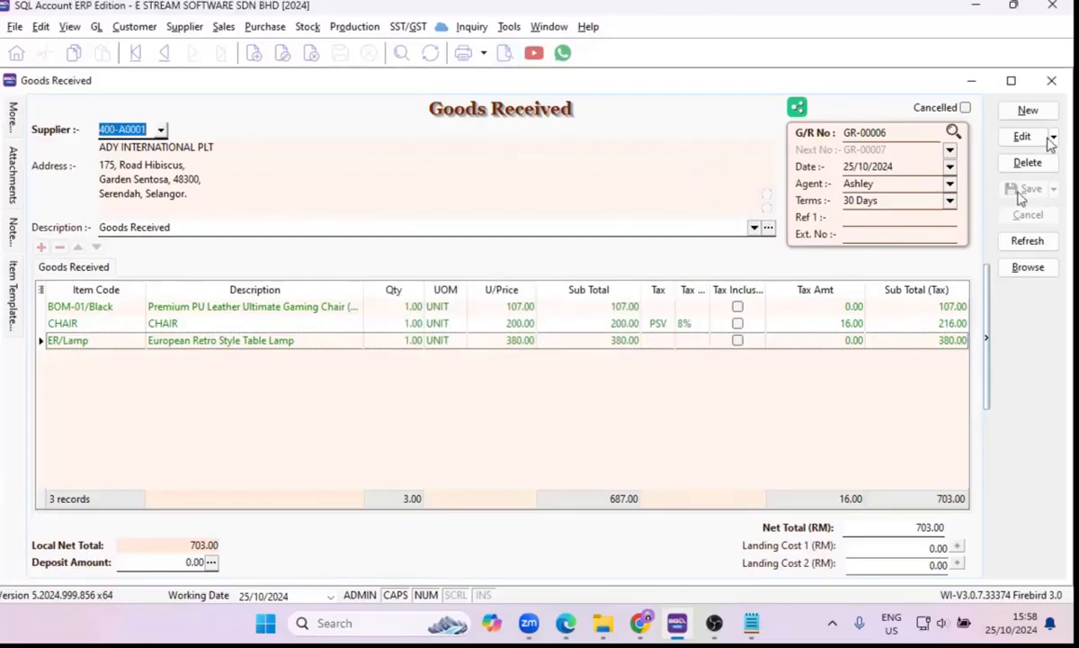
click(1058, 85)
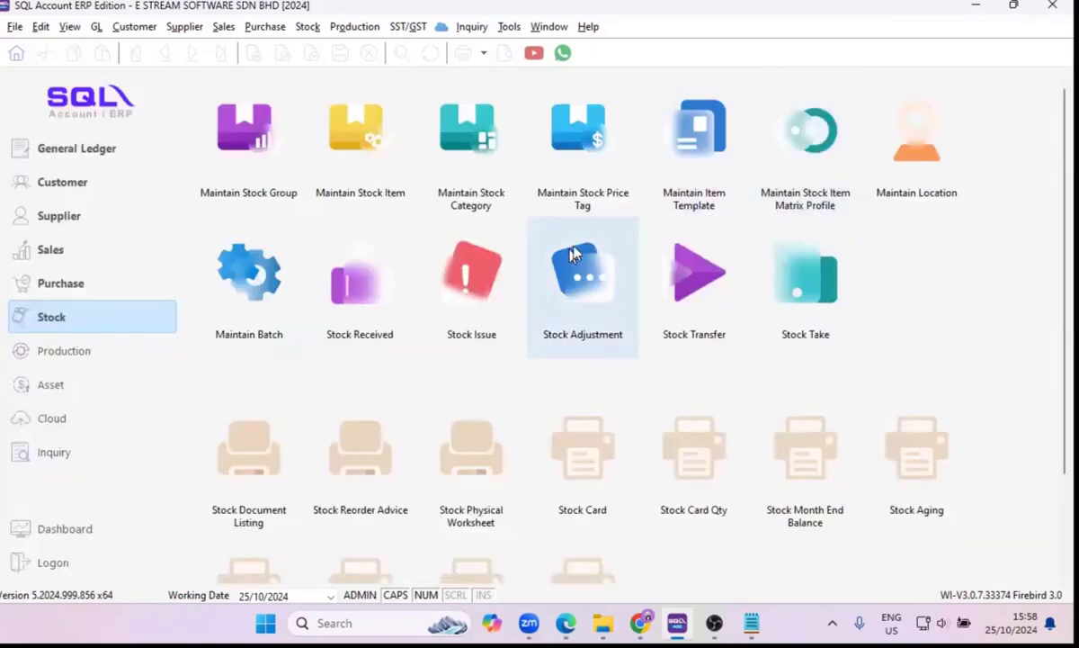
Reopen the ADY INTERNATIONAL PLT purchase invoice dated 25/10/2024 from the purchase invoice list.
click(86, 292)
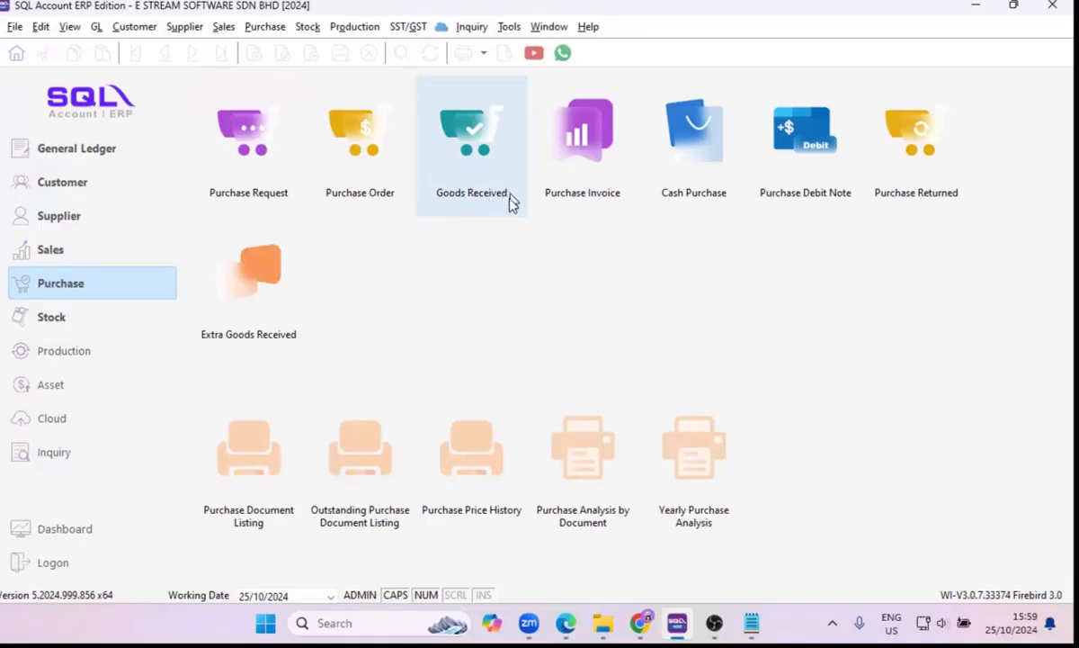
click(582, 202)
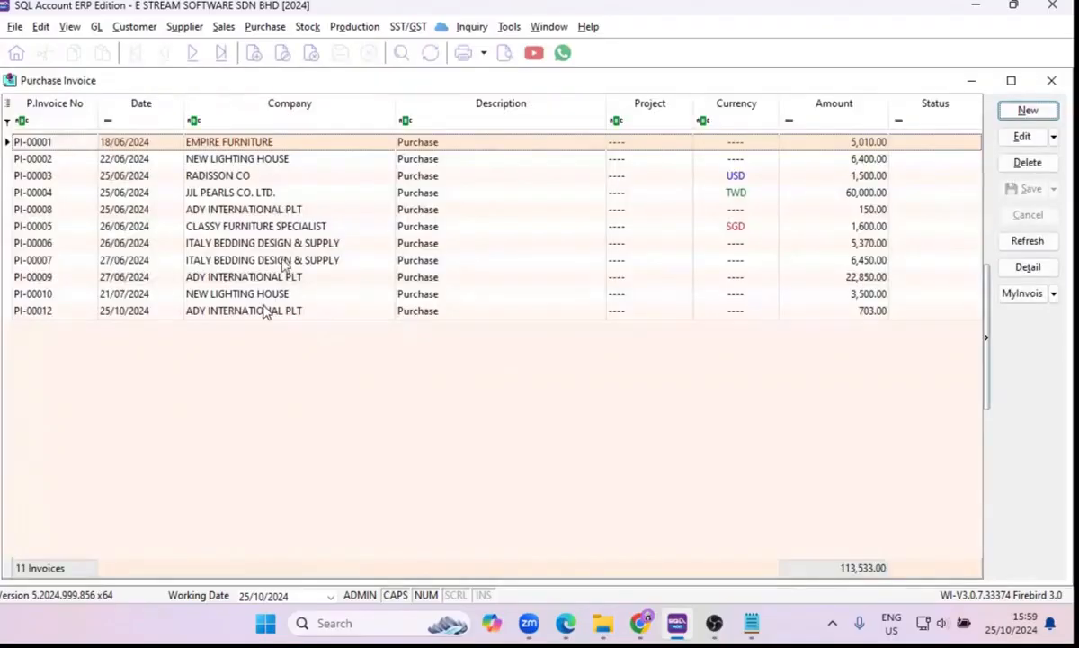
double_click(253, 312)
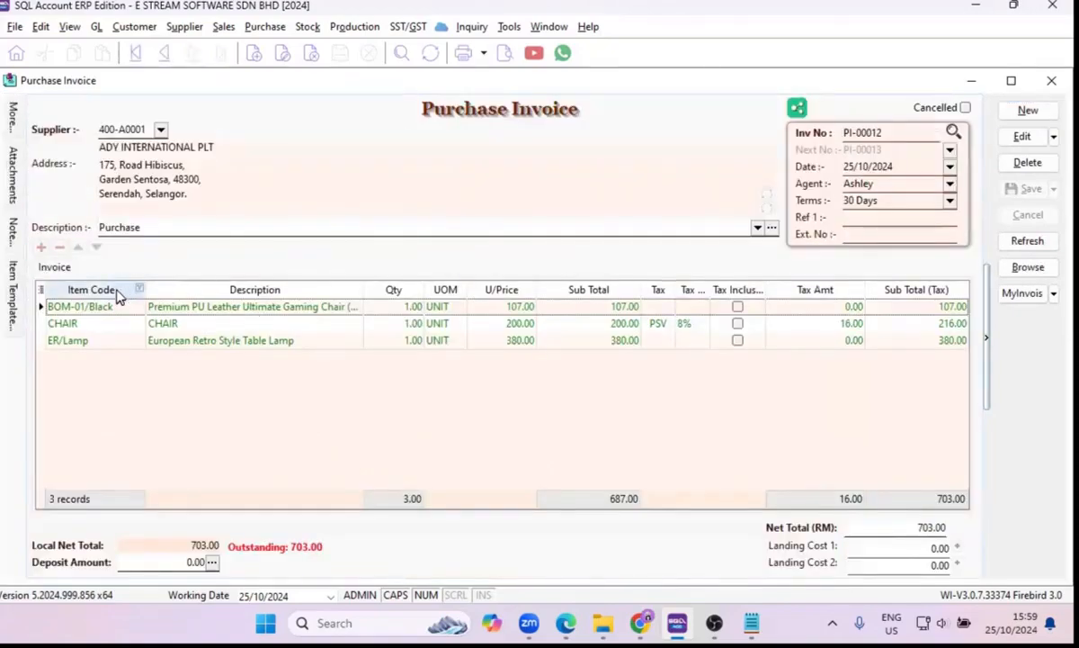
View the item flow of the invoice's BOM-01/Black line and of its CHAIR line to trace their source documents.
right_click(118, 297)
right_click(273, 323)
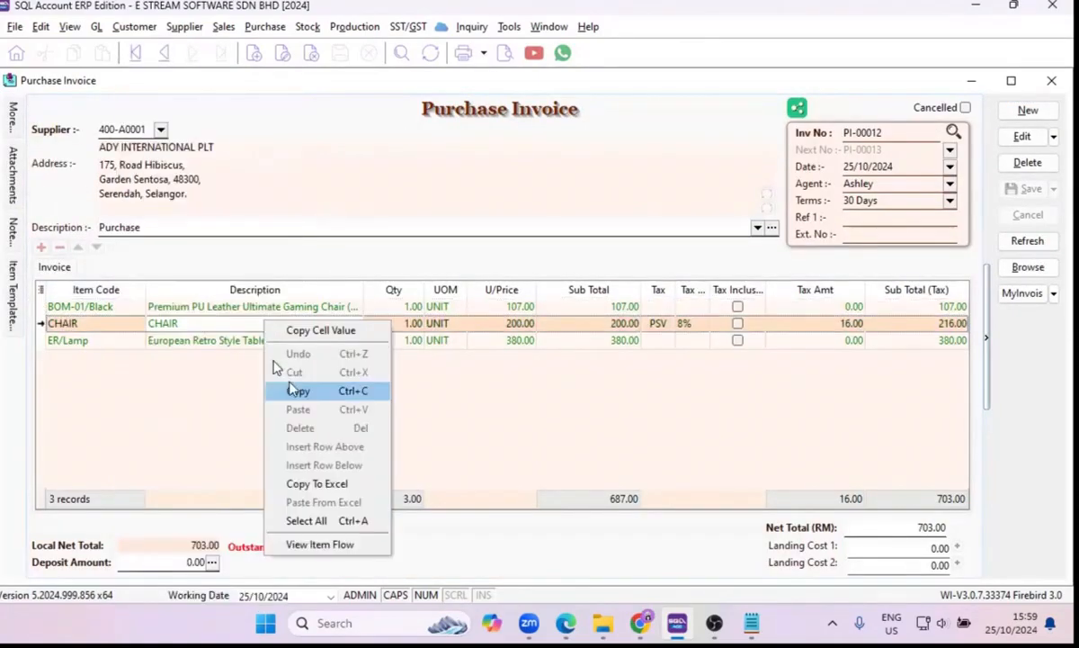
click(194, 309)
right_click(194, 309)
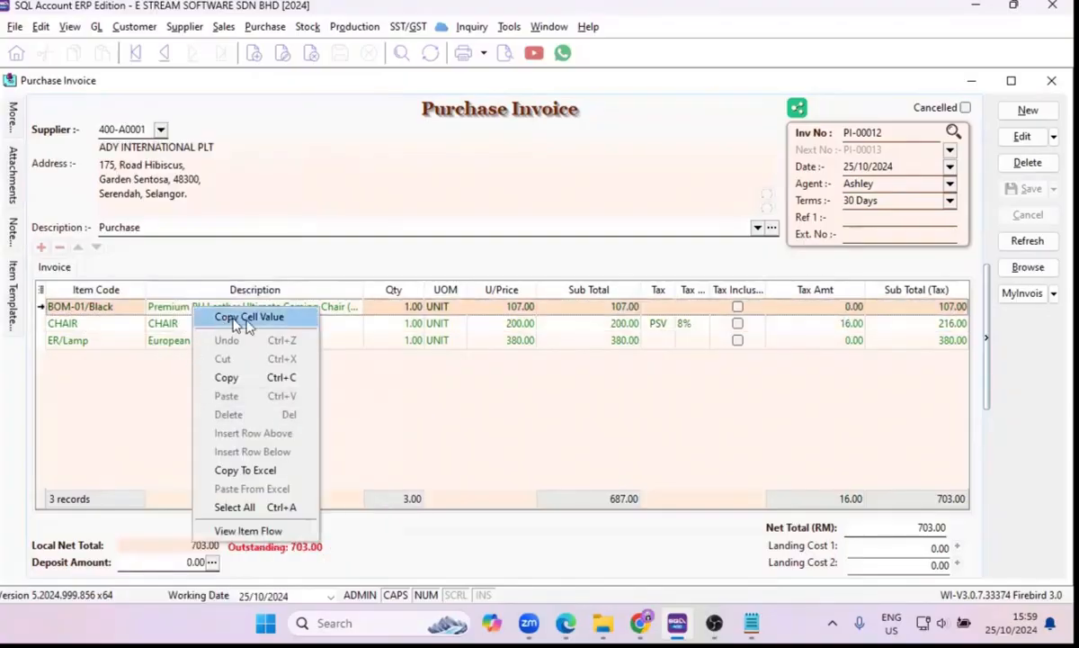
click(238, 531)
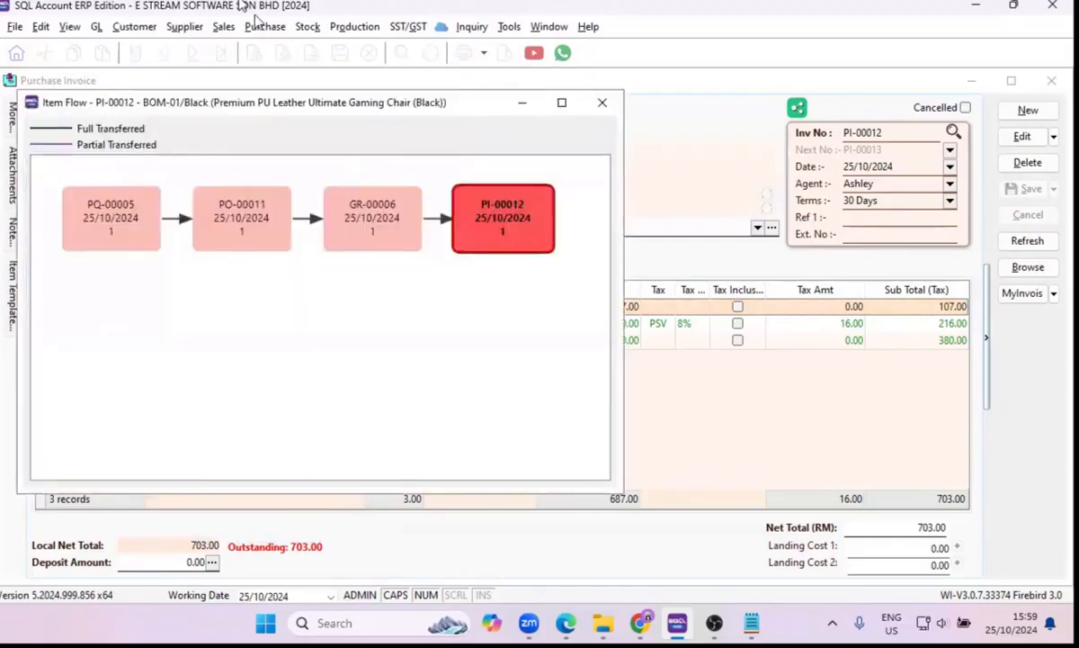
drag(304, 108, 395, 169)
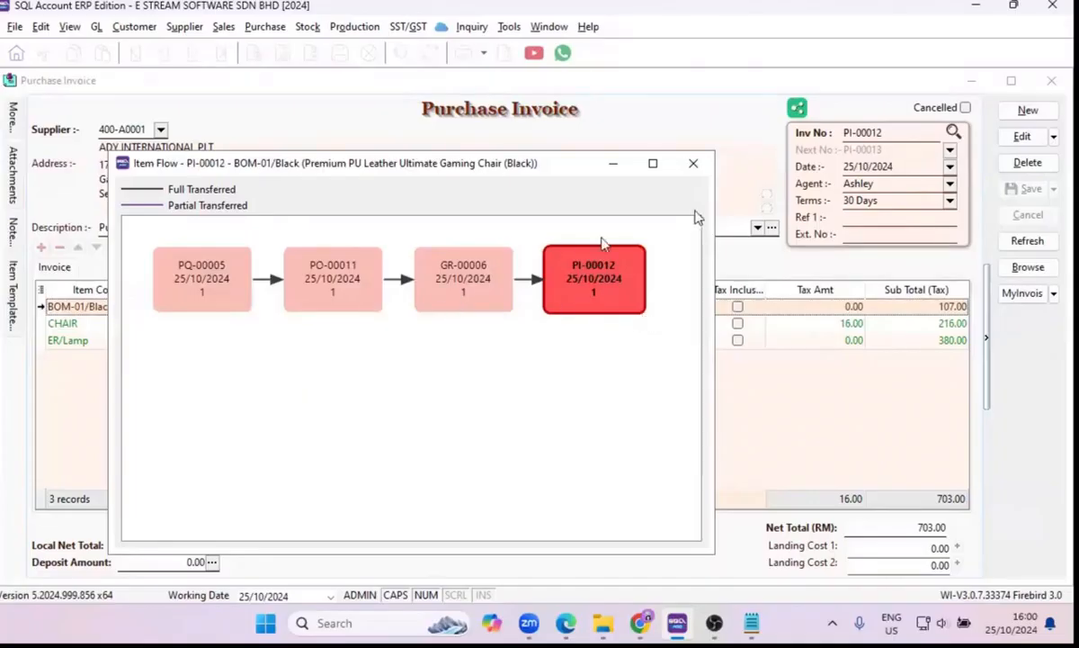
click(693, 164)
right_click(162, 330)
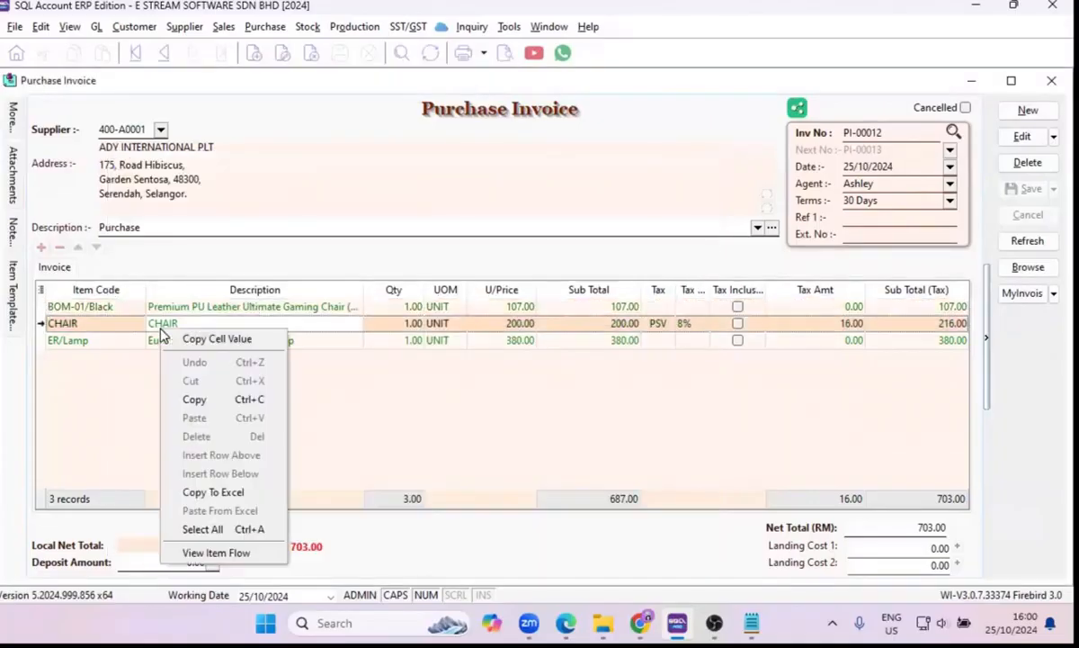
click(199, 553)
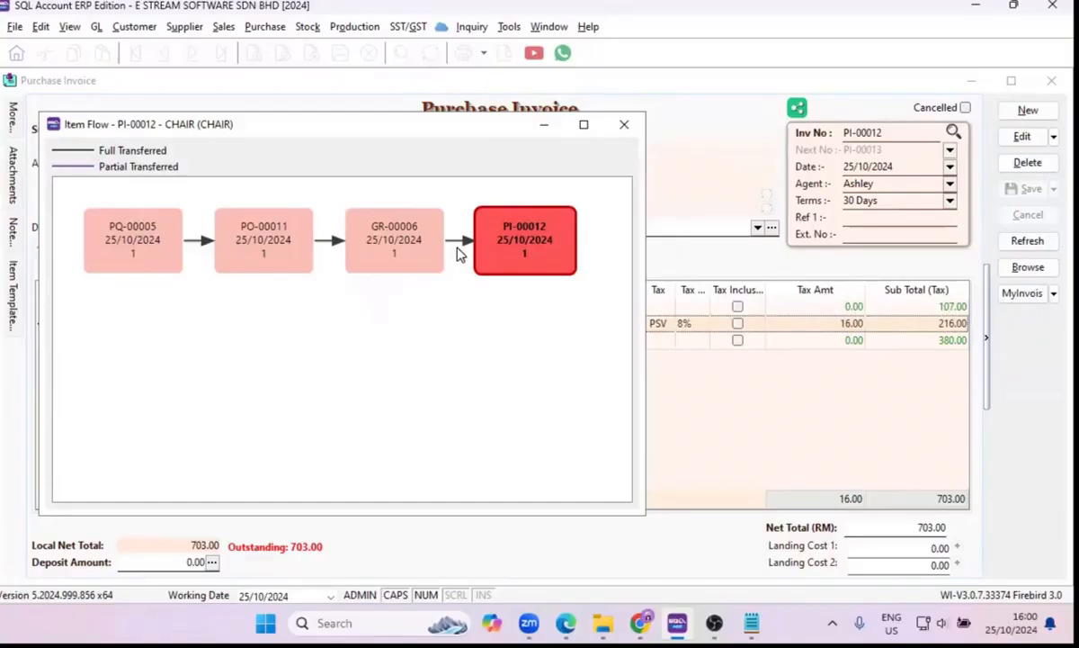
Close the item flow and purchase invoice, and start a new purchase return for supplier ADY INTERNATIONAL PLT.
click(622, 126)
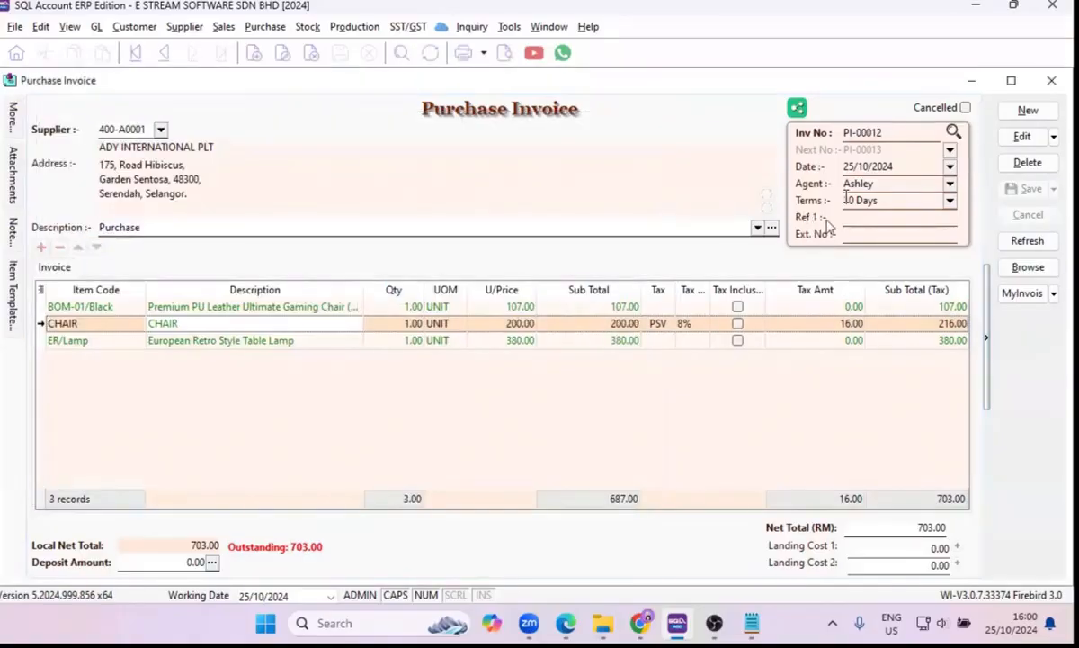
click(1049, 80)
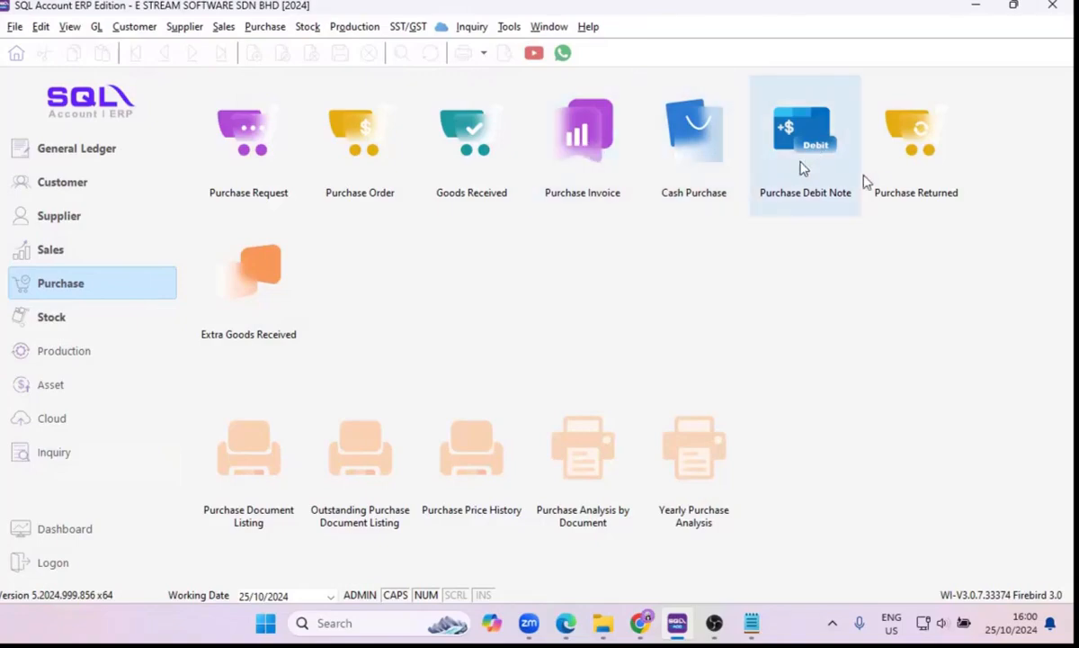
click(897, 179)
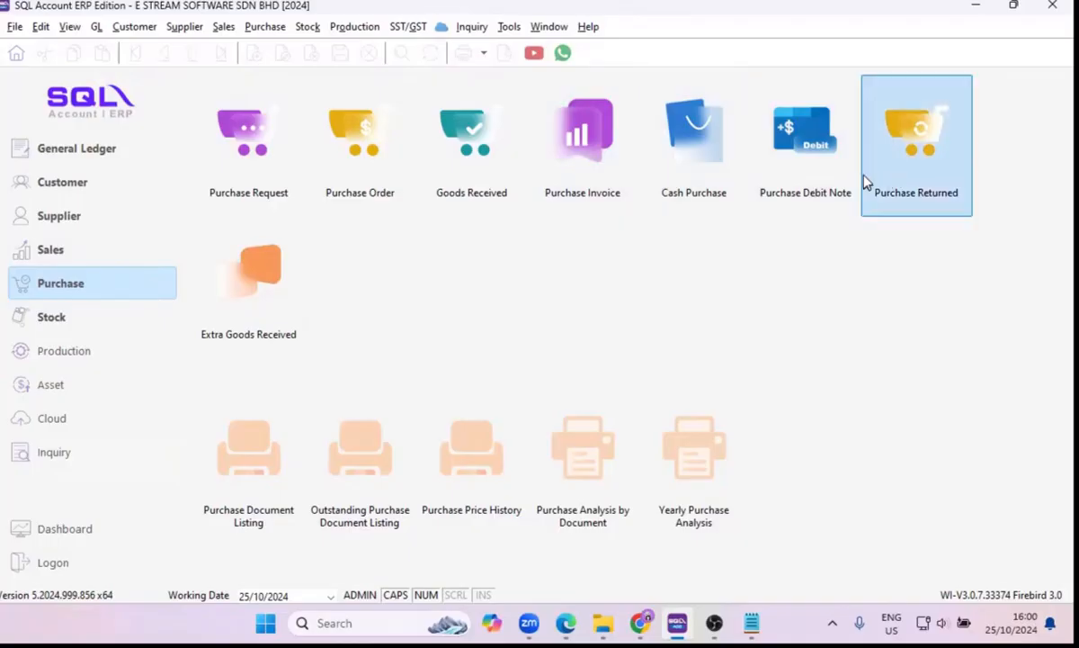
double_click(865, 182)
click(1031, 114)
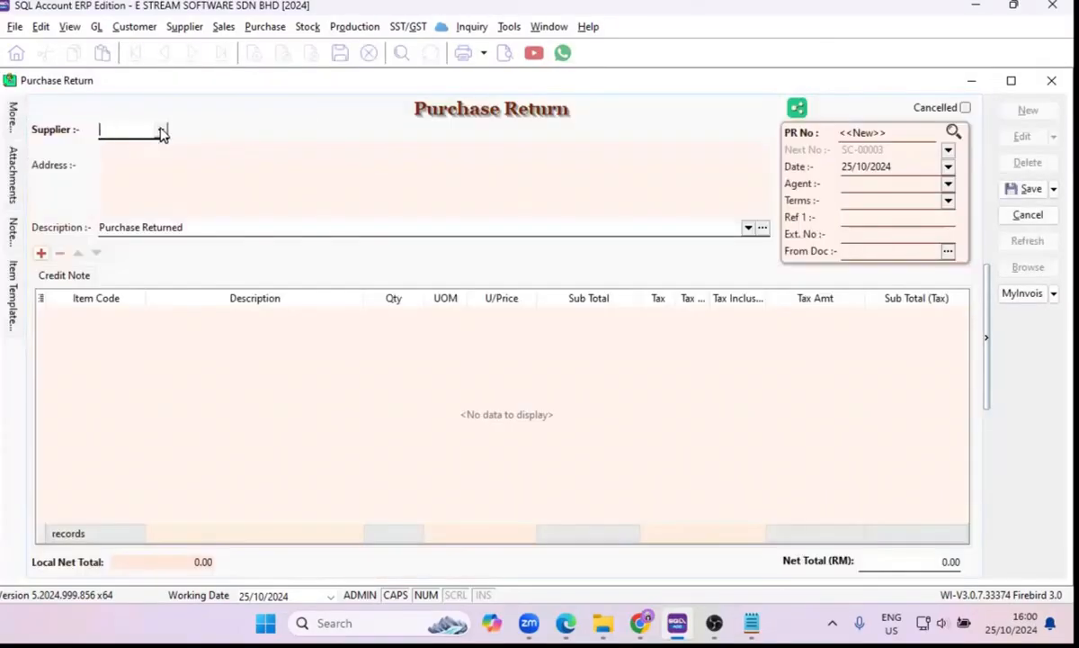
click(162, 132)
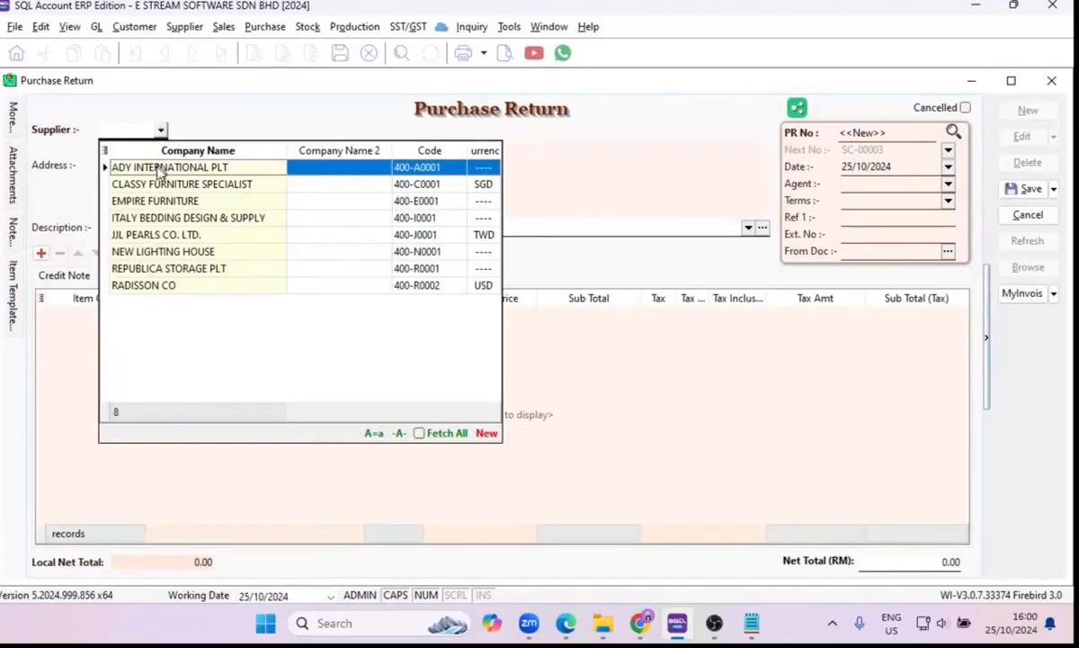
click(159, 172)
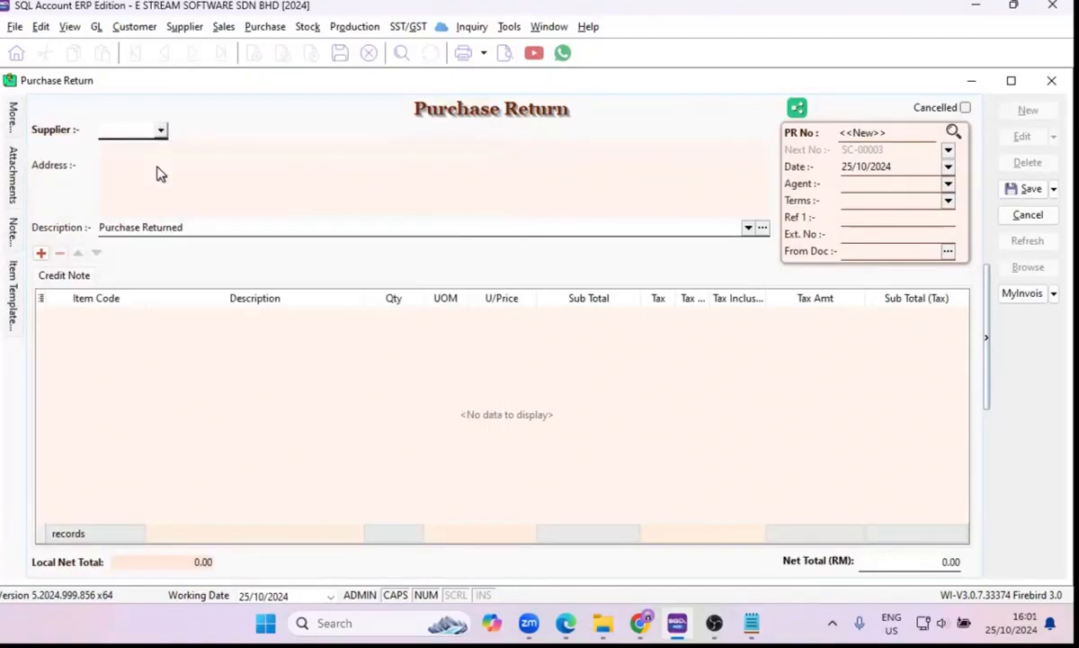
Transfer the CHAIR line of purchase invoice PI-00012 into the purchase return, agreeing to replace the city and state.
right_click(463, 114)
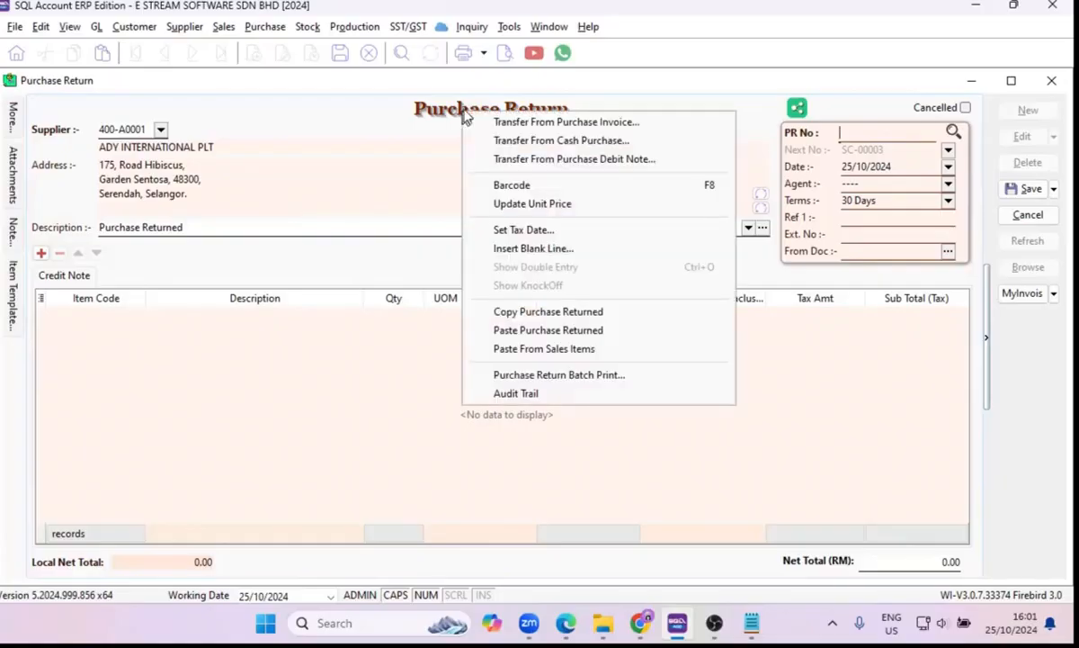
click(496, 123)
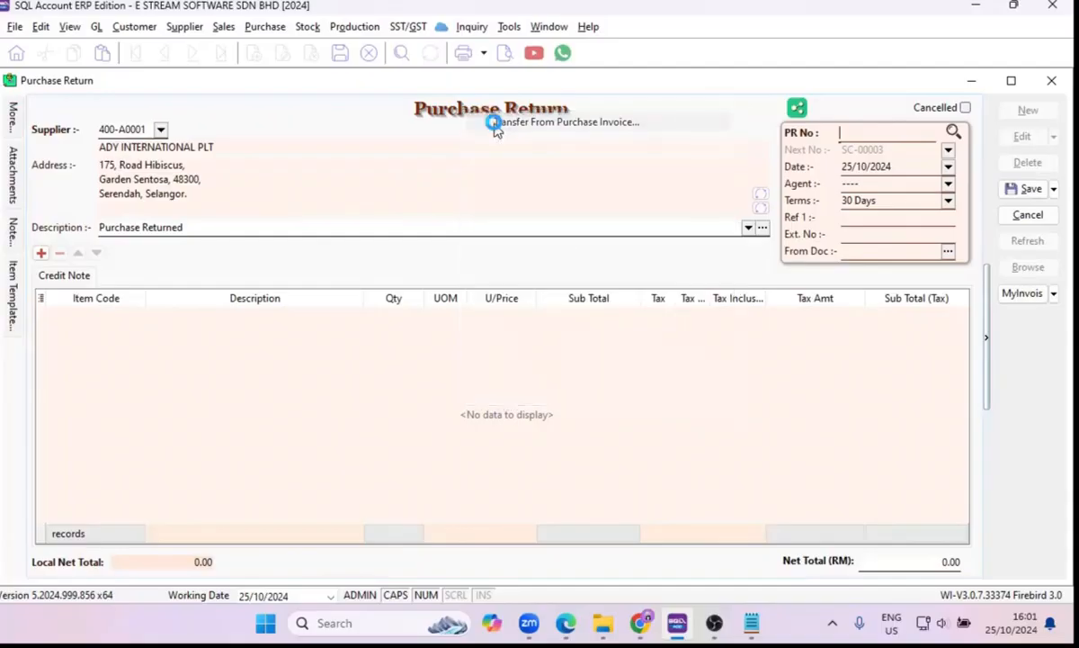
scroll(378, 279, down, 3)
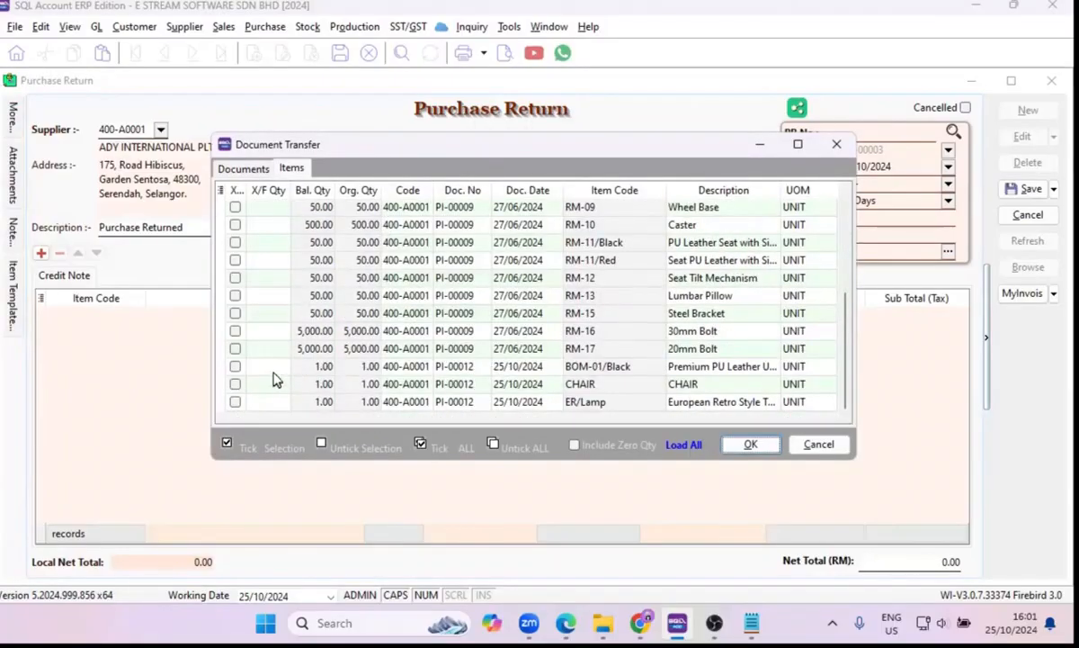
click(235, 384)
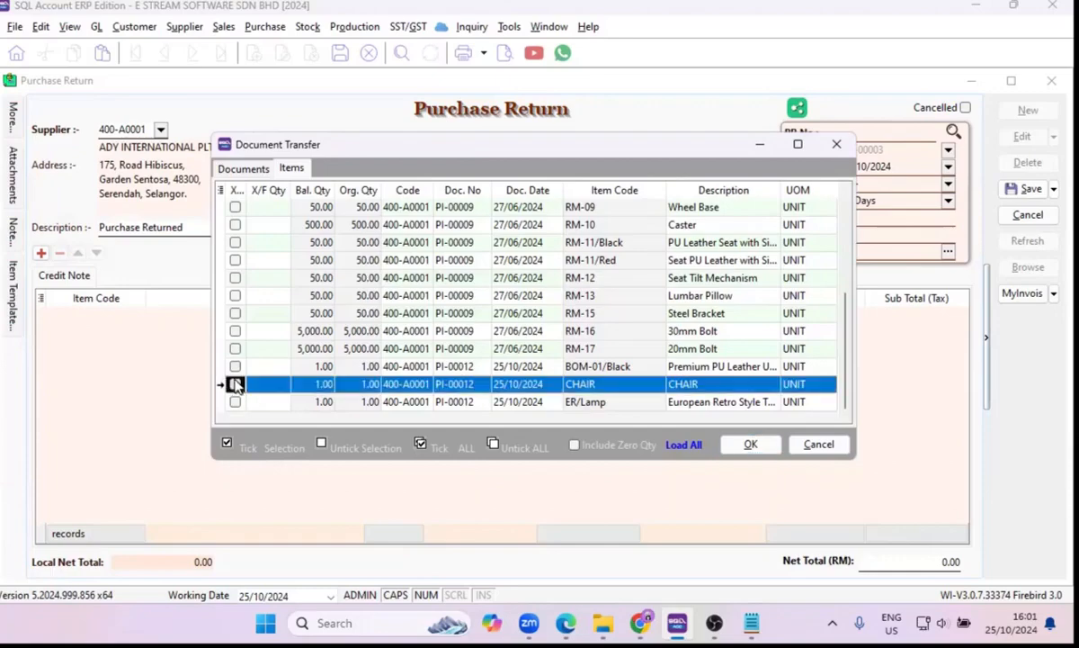
click(751, 444)
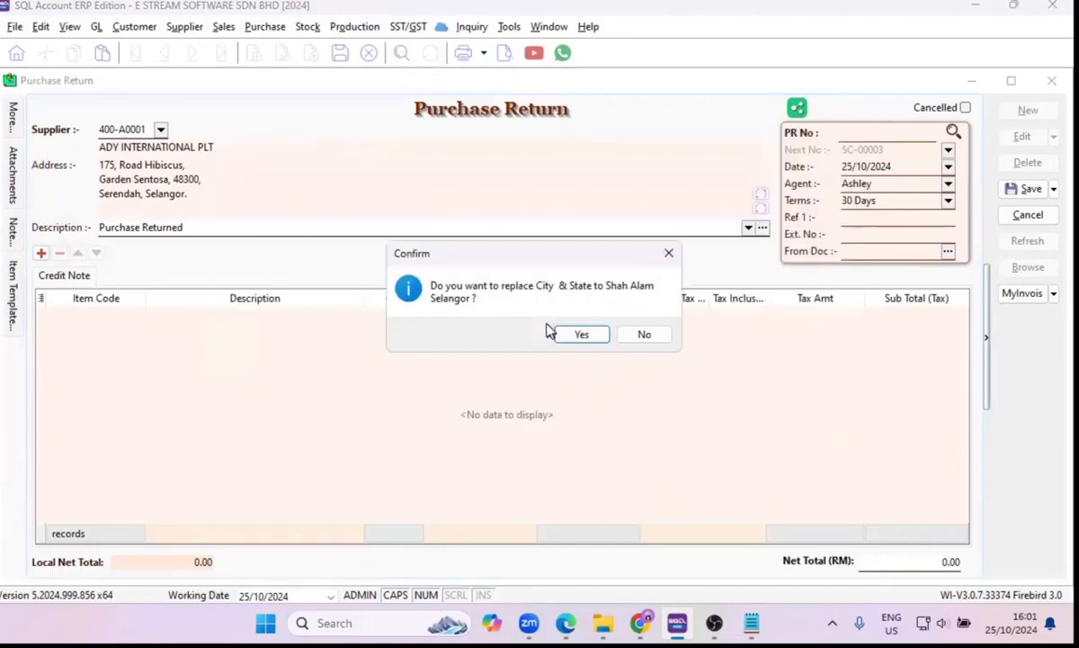
click(580, 335)
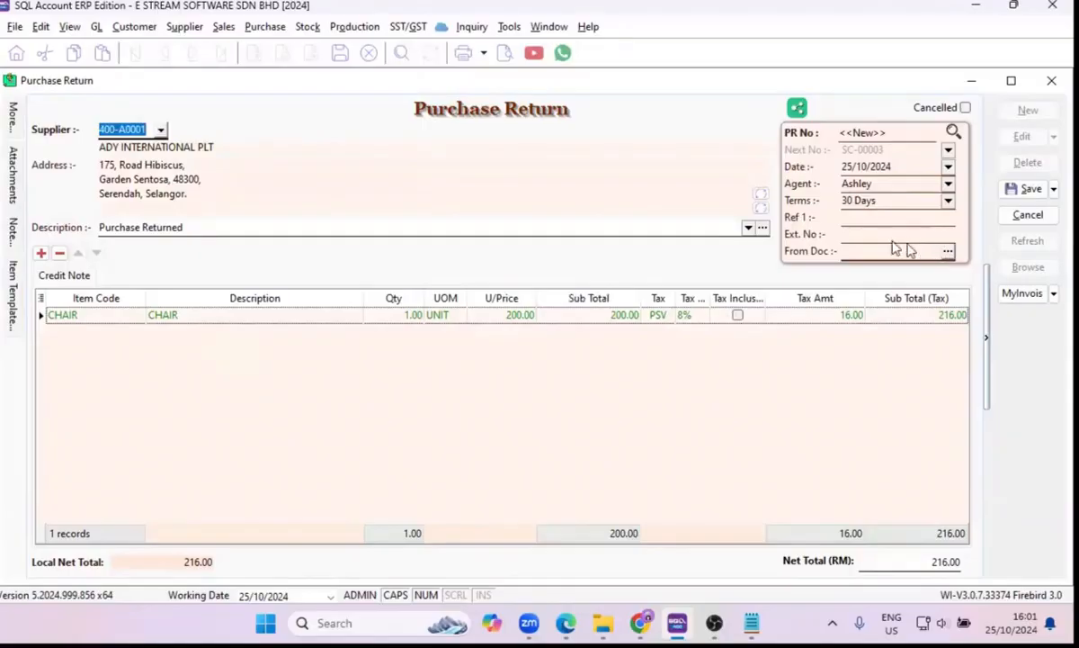
Check which supplier documents can be chosen as the return's source document, and close the list without selecting one.
click(949, 255)
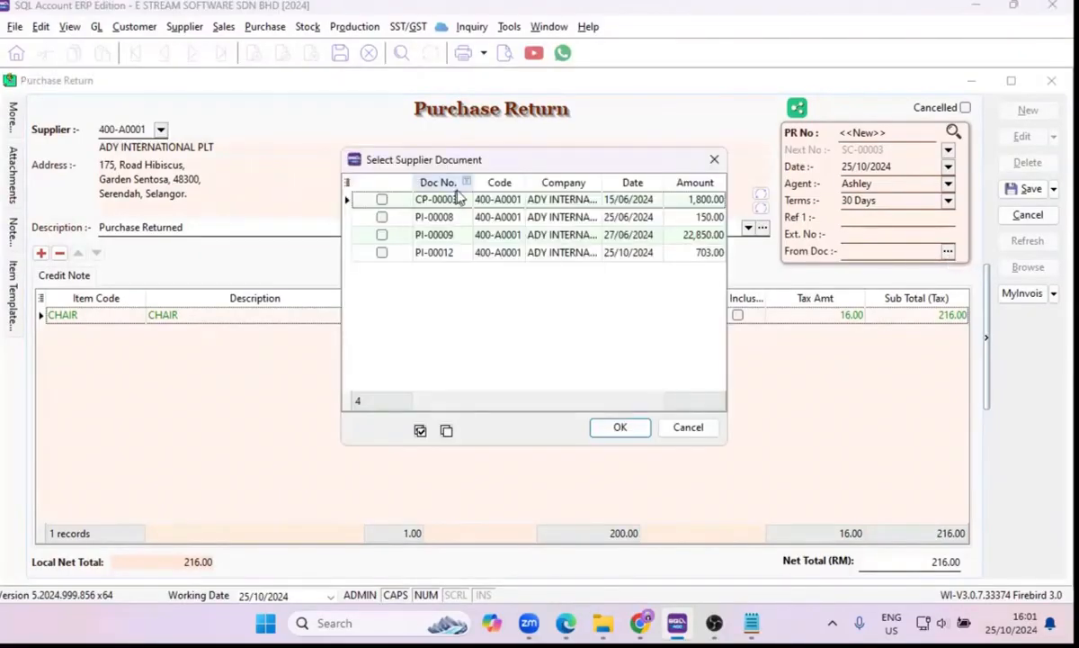
drag(481, 166, 518, 197)
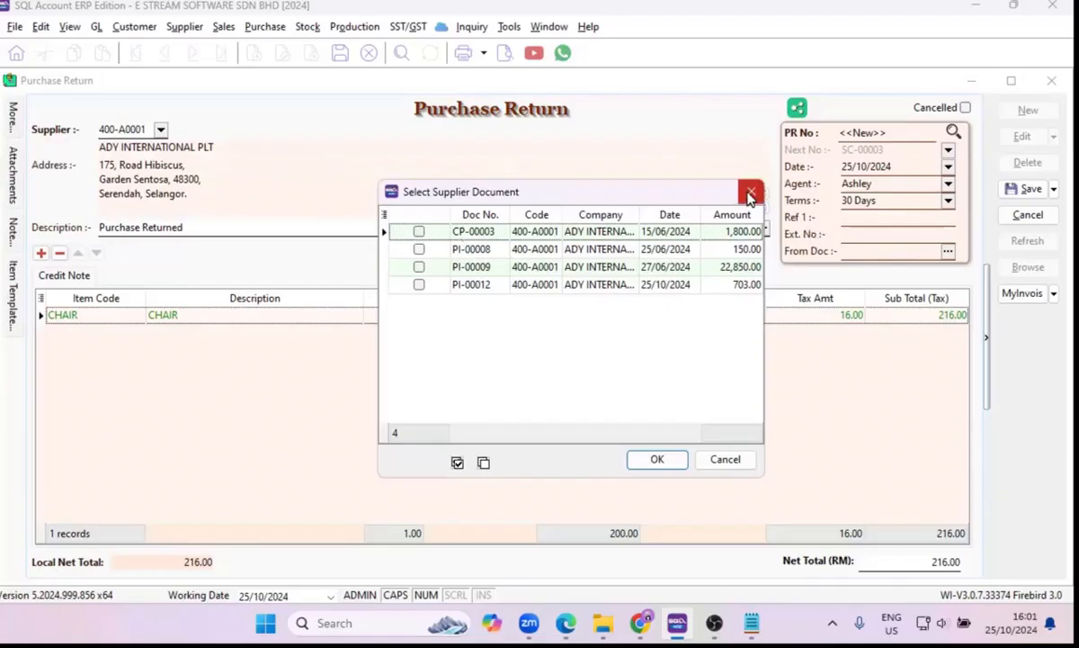
click(751, 196)
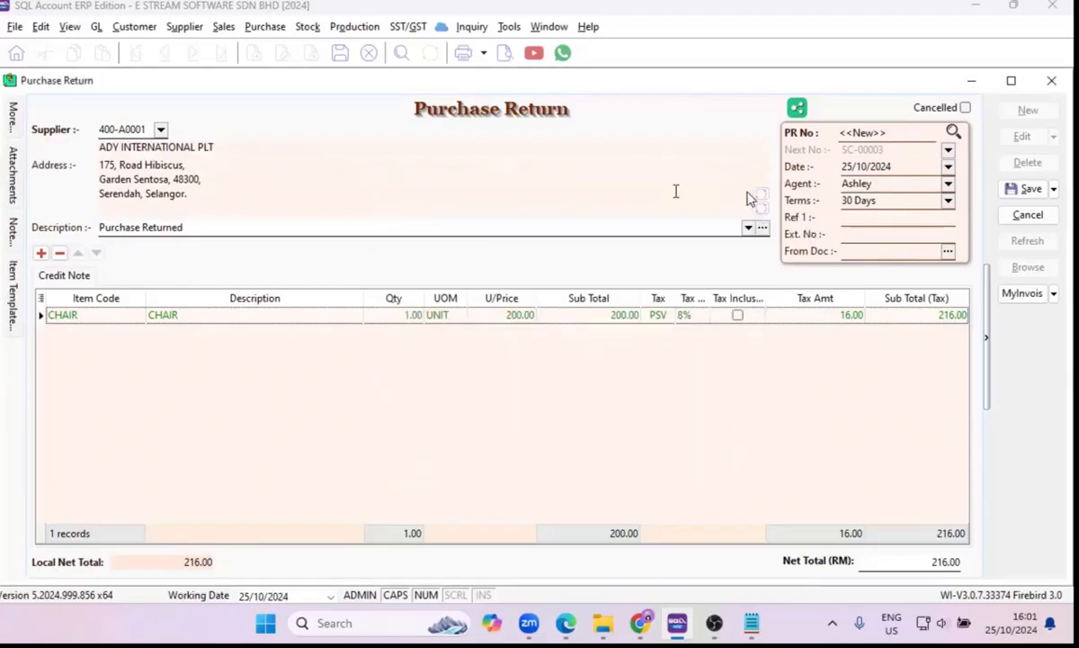
Save the purchase return and agree to knock off the transferred documents.
click(1021, 191)
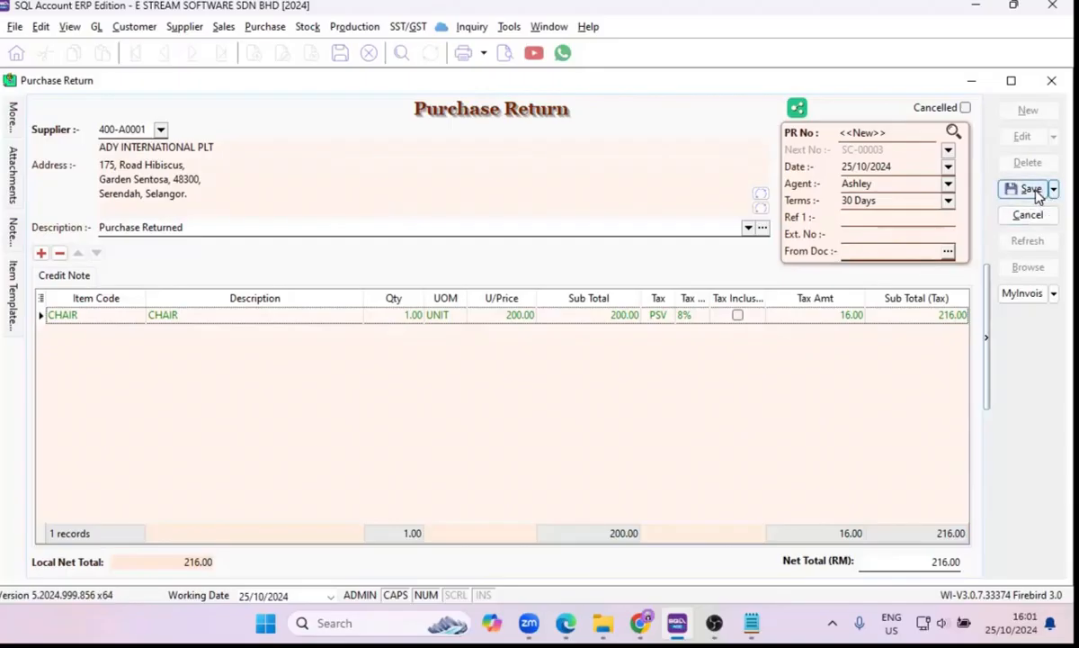
click(1035, 192)
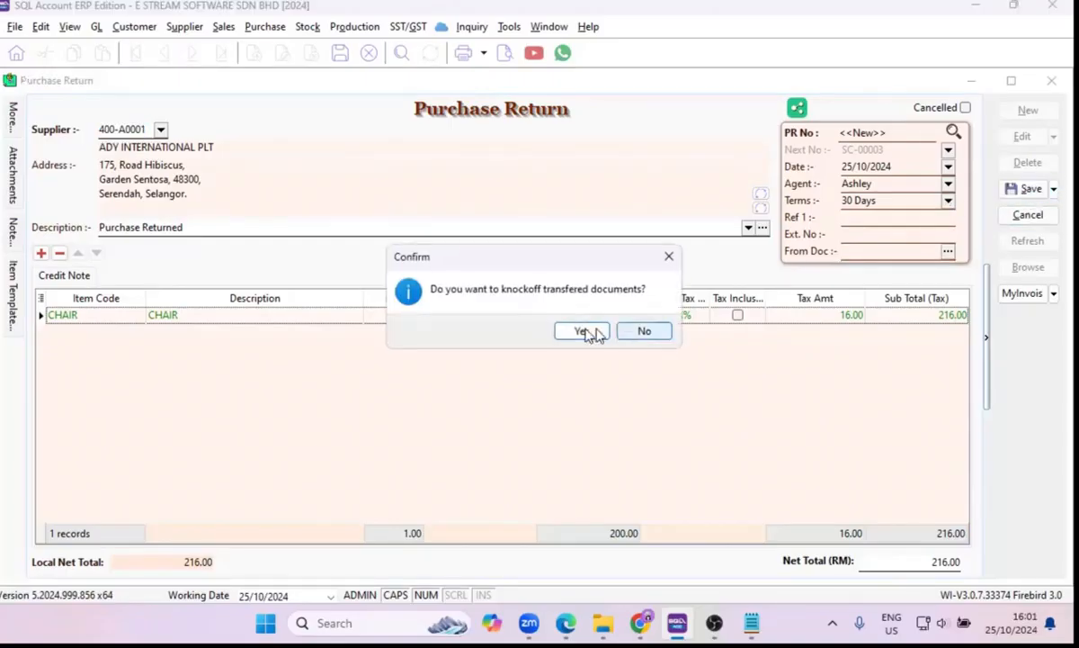
click(587, 333)
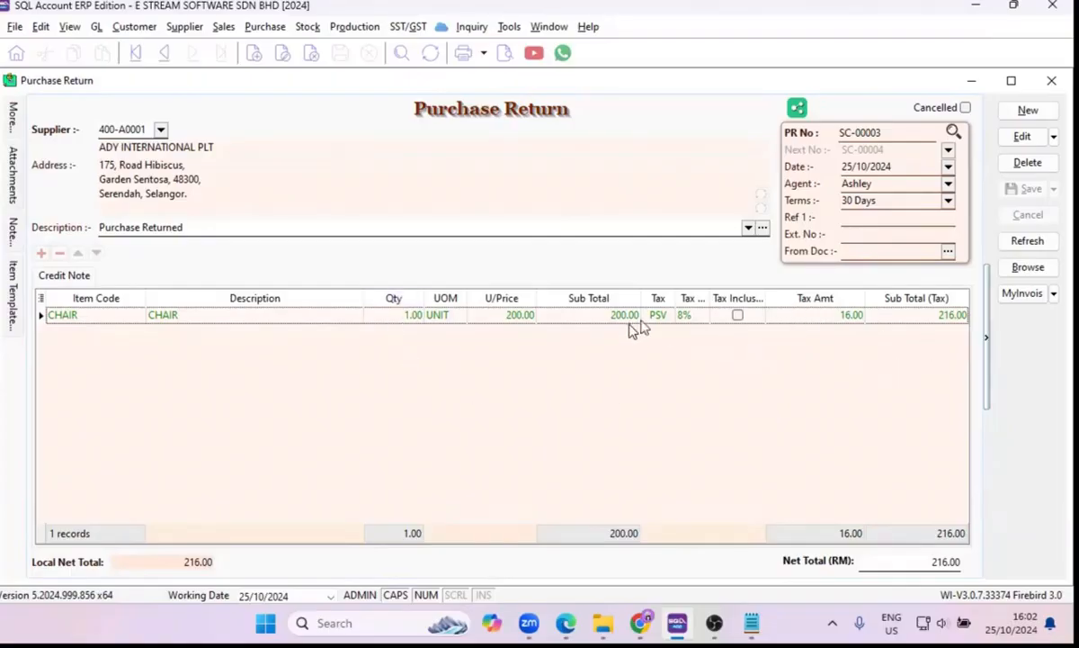
Show the From DocNo column in the purchase return's item grid to identify the source invoice.
click(39, 300)
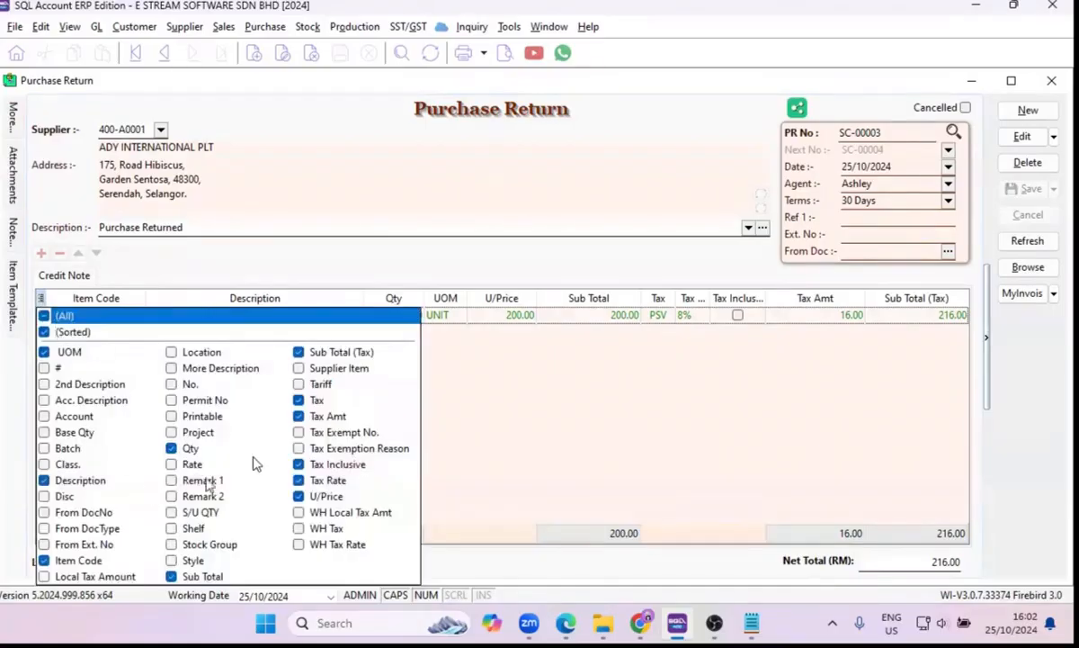
click(44, 512)
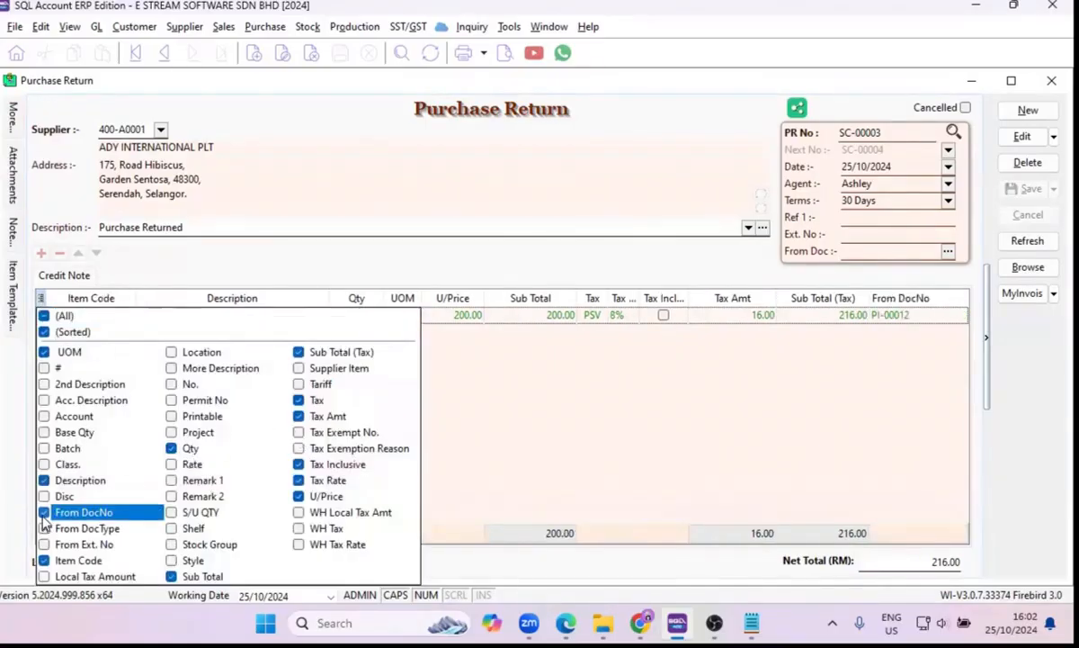
click(898, 317)
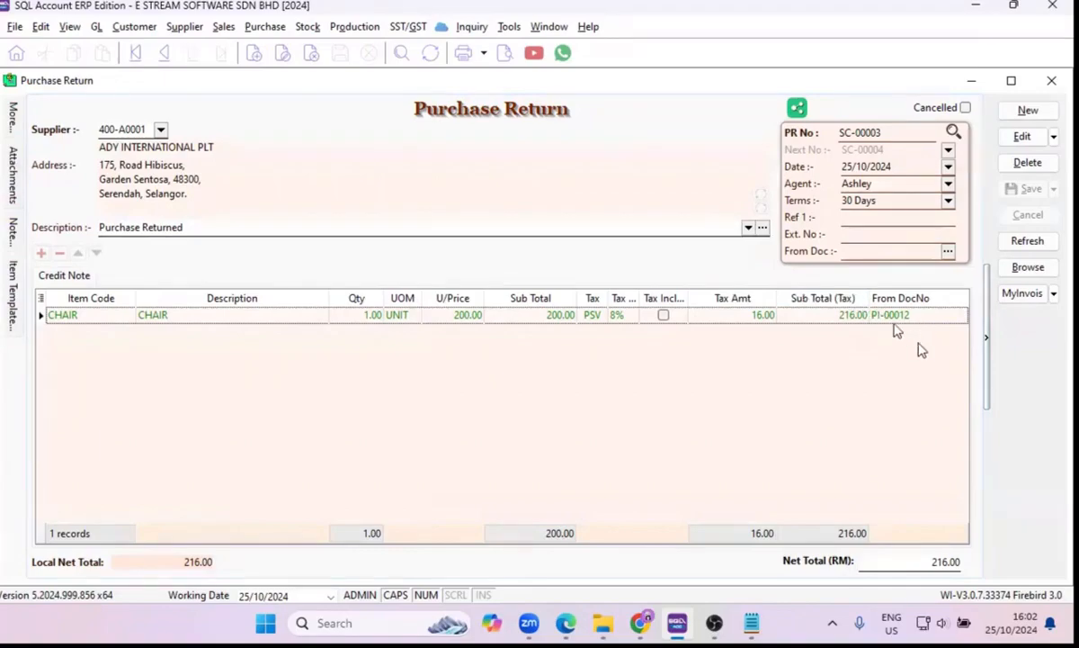
click(837, 131)
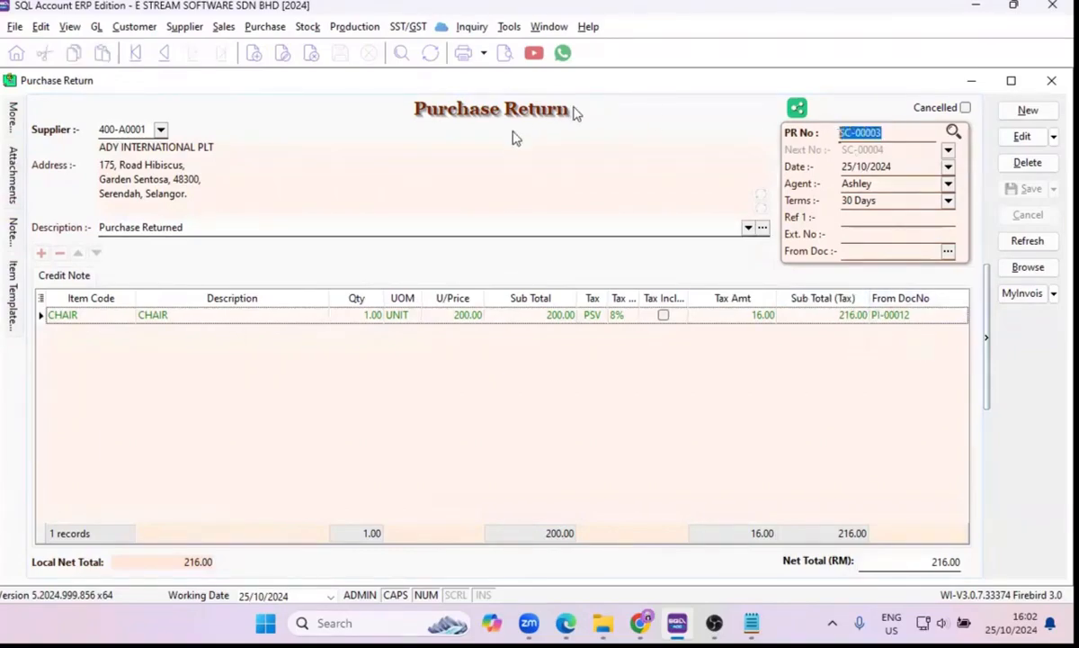
Inspect the knock-off details of ADY INTERNATIONAL PLT's supplier credit note SC-00003, and close the credit note and purchase return.
click(184, 26)
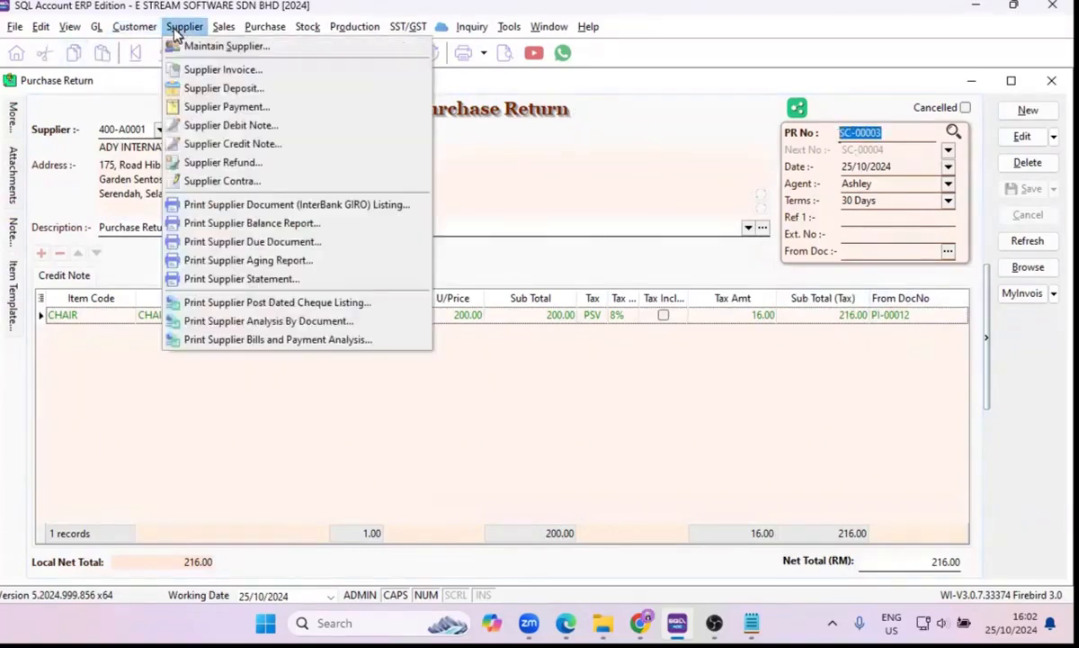
click(232, 145)
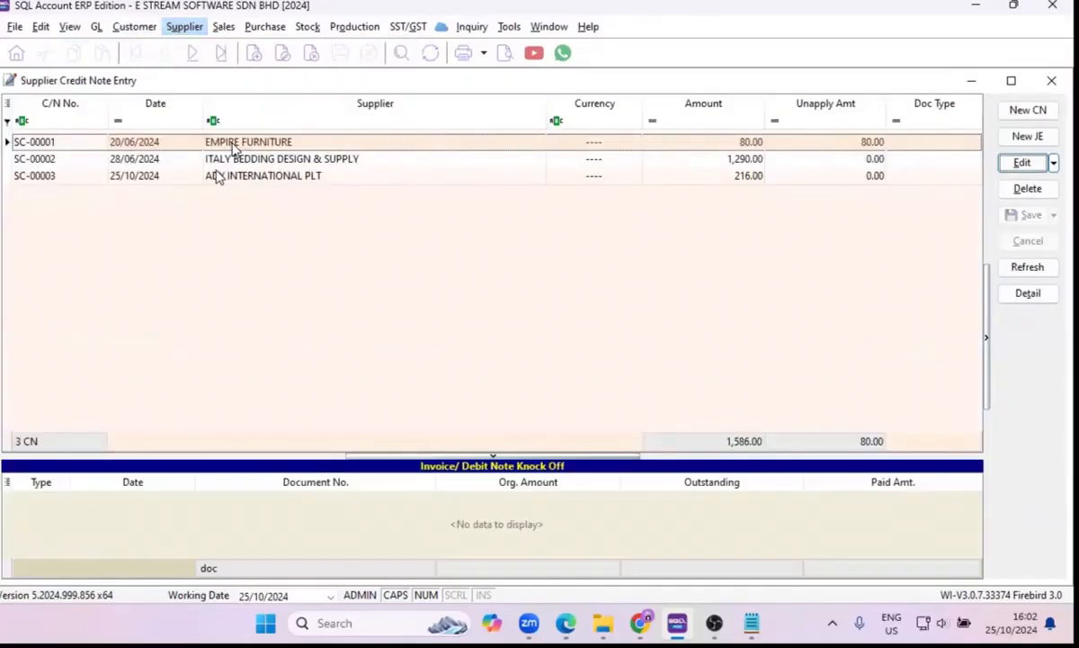
click(208, 173)
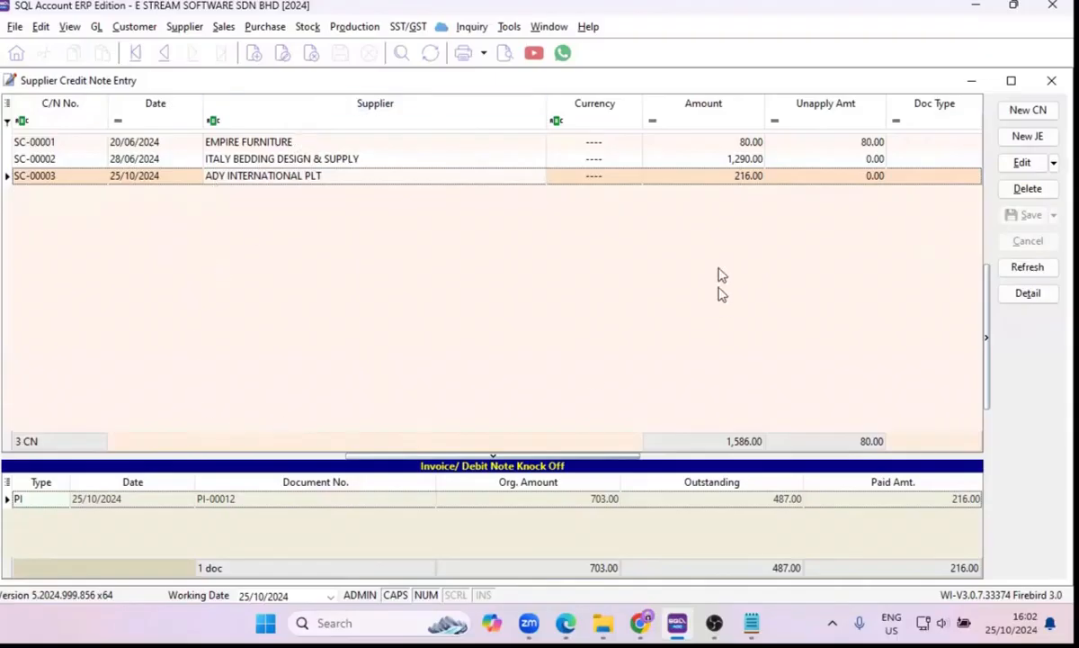
double_click(691, 176)
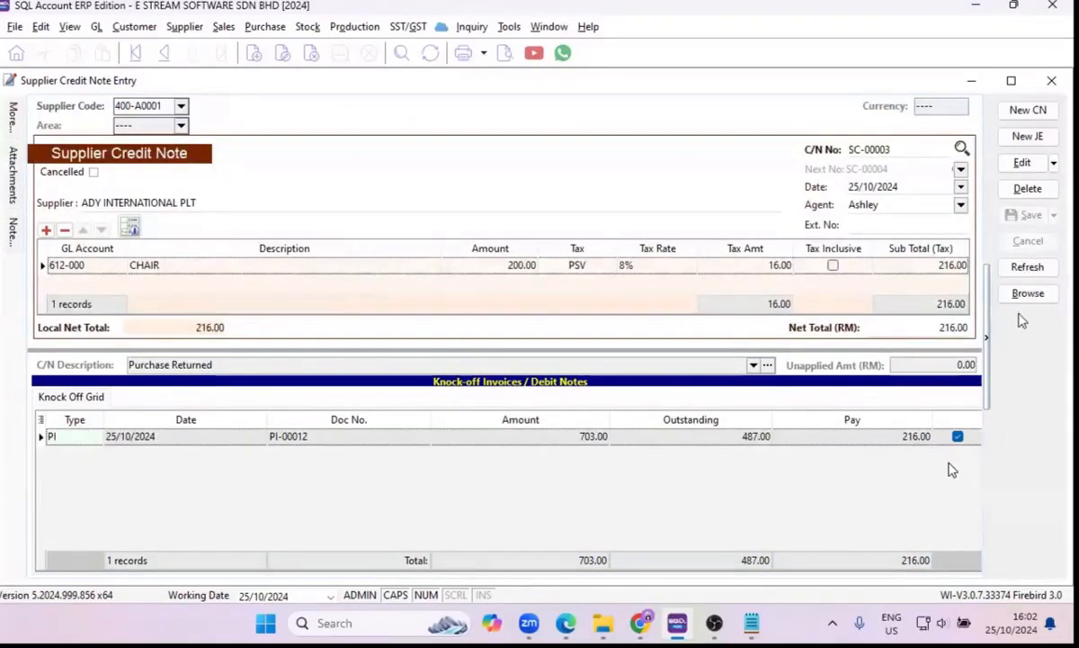
click(1051, 82)
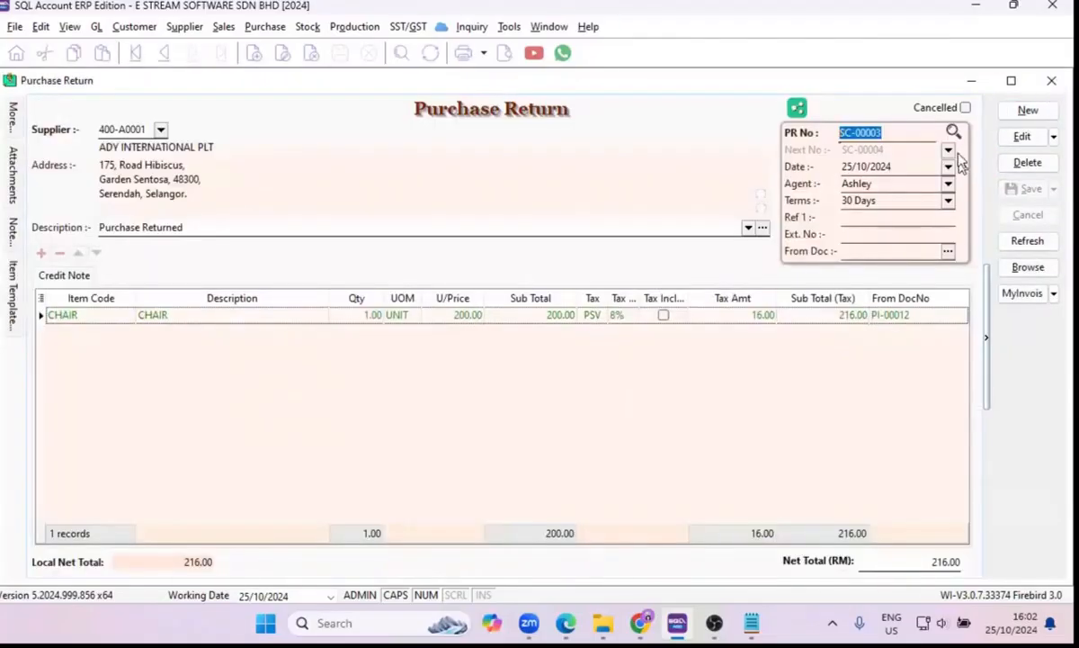
click(1052, 80)
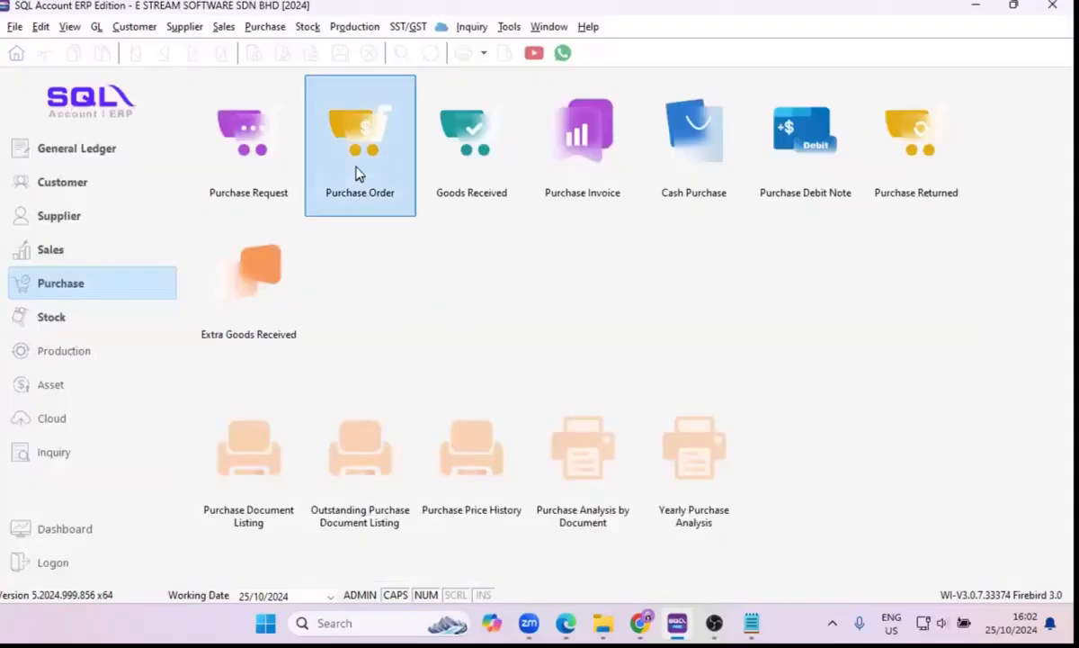
Open the ADY INTERNATIONAL PLT purchase order dated 25/10/2024 from the purchase order list.
click(355, 173)
click(347, 314)
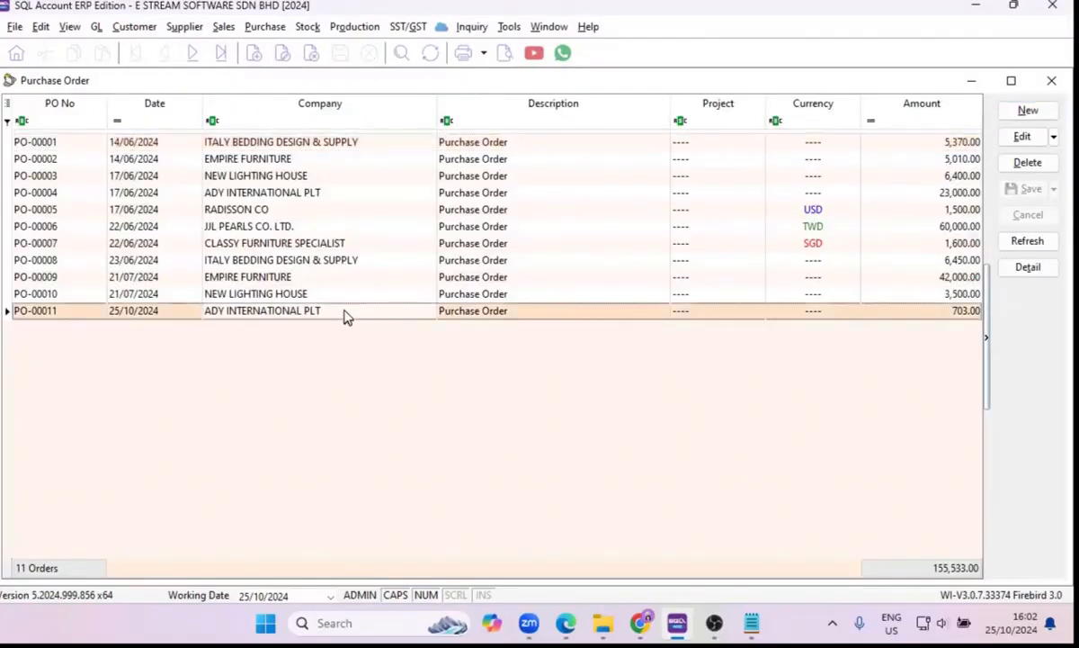
double_click(346, 316)
View the item flow of the purchase order's ER/Lamp line, and close the flow and the order.
click(285, 341)
right_click(285, 340)
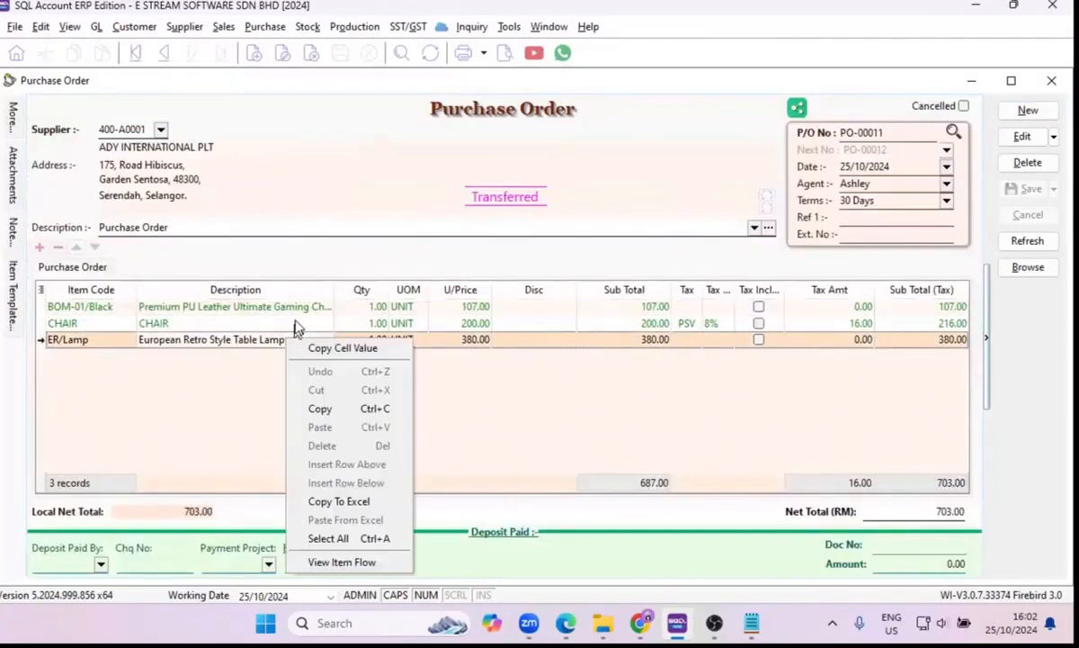
right_click(295, 322)
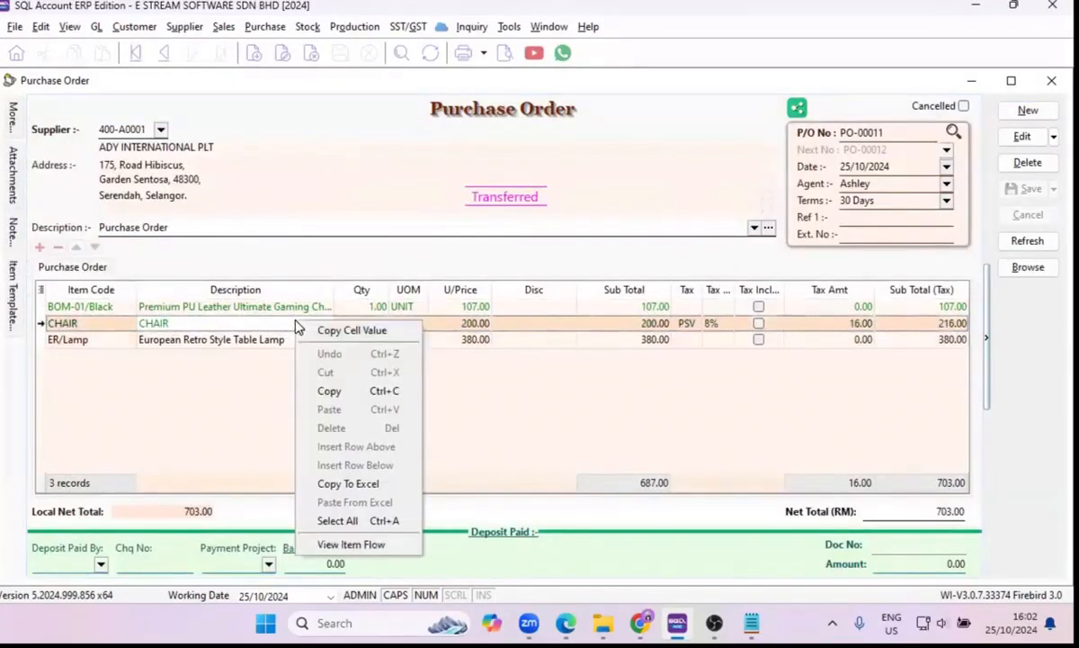
click(226, 340)
right_click(231, 342)
click(308, 564)
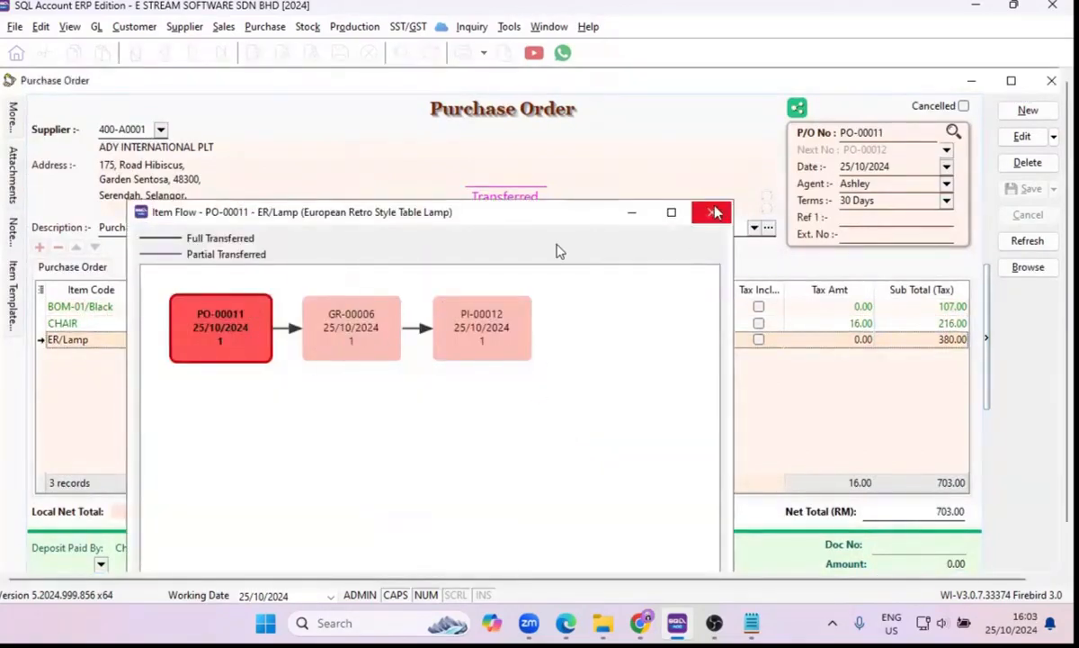
click(713, 212)
right_click(295, 336)
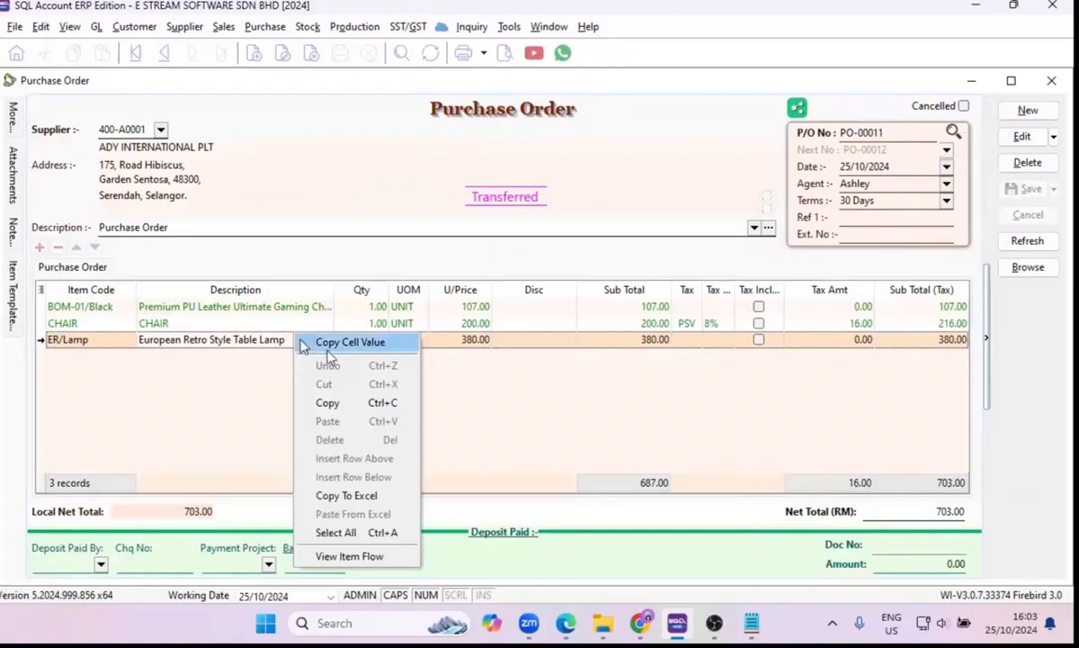
click(224, 327)
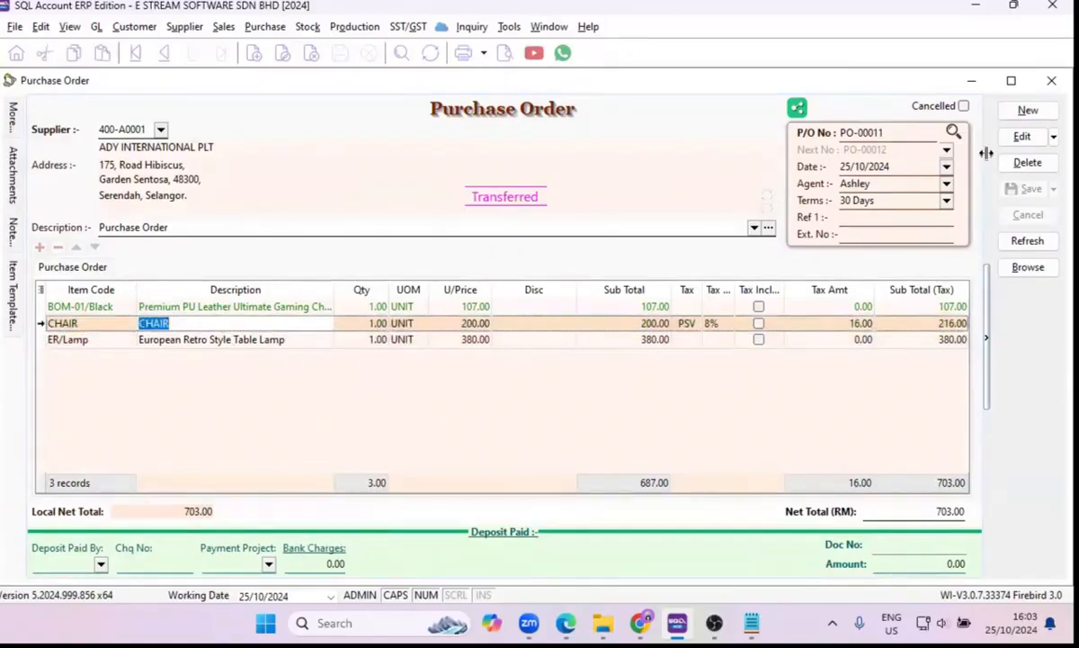
click(1051, 83)
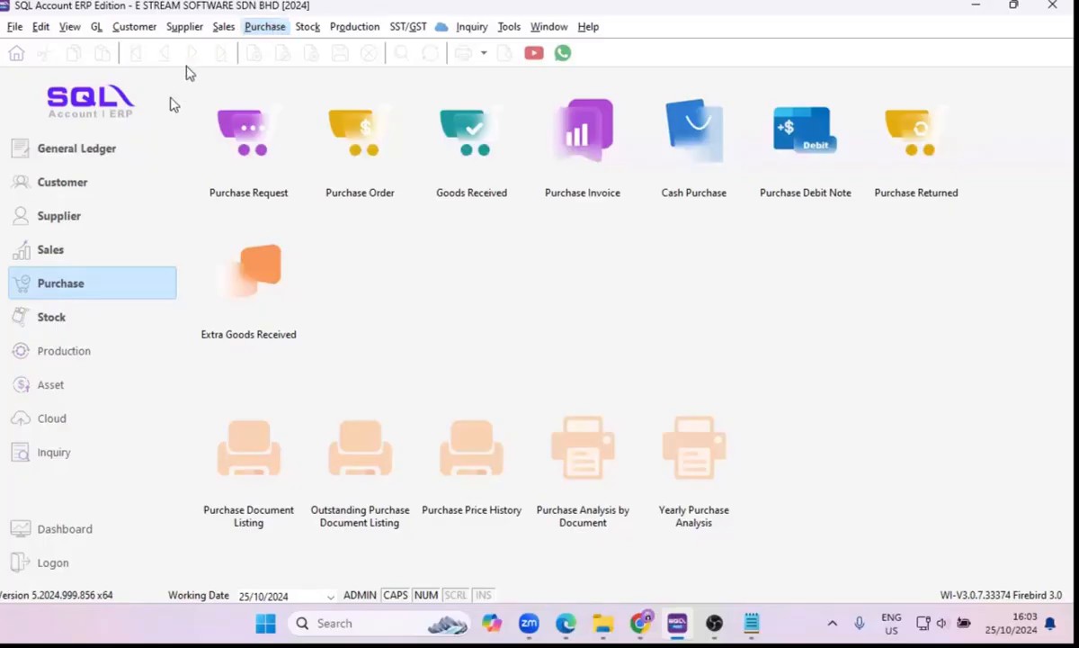
Start a new sales quotation from the quotation list.
click(54, 254)
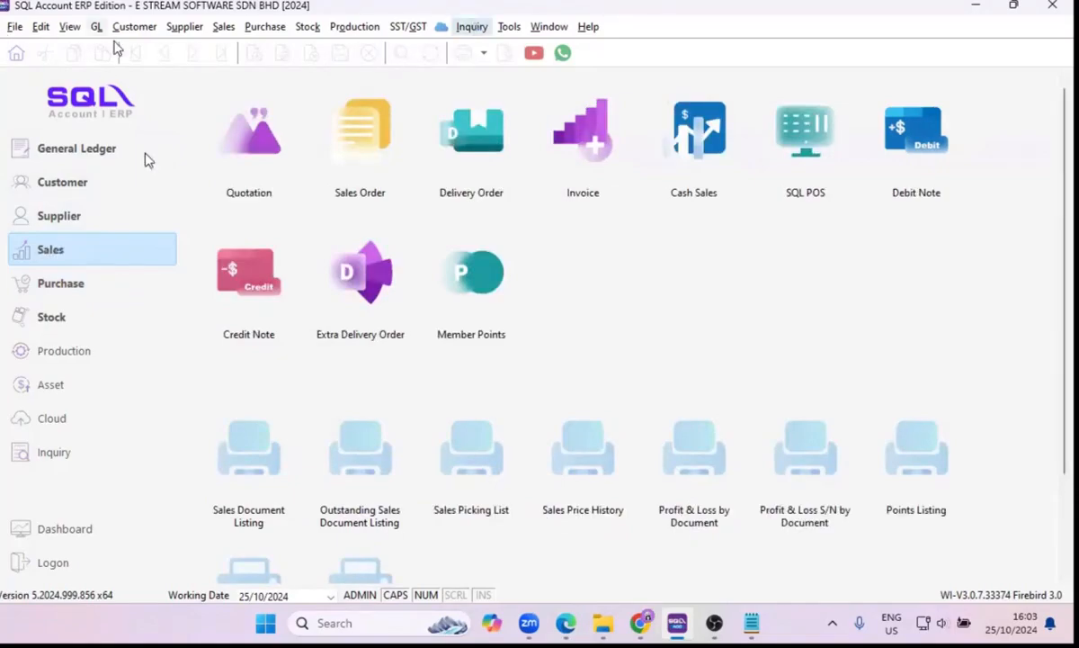
click(225, 25)
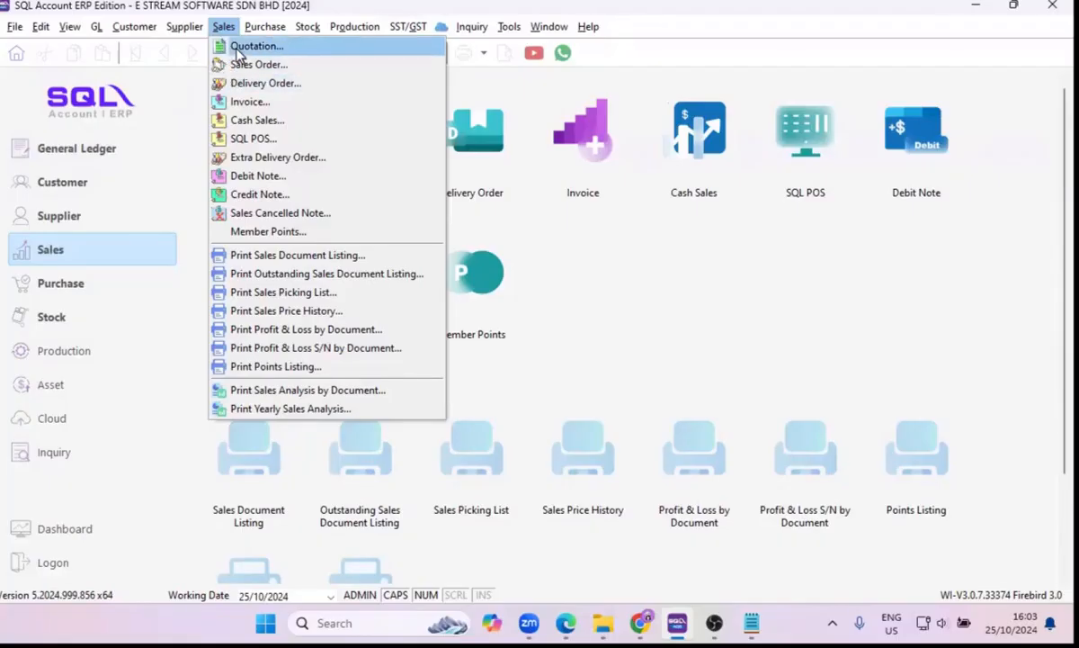
click(238, 50)
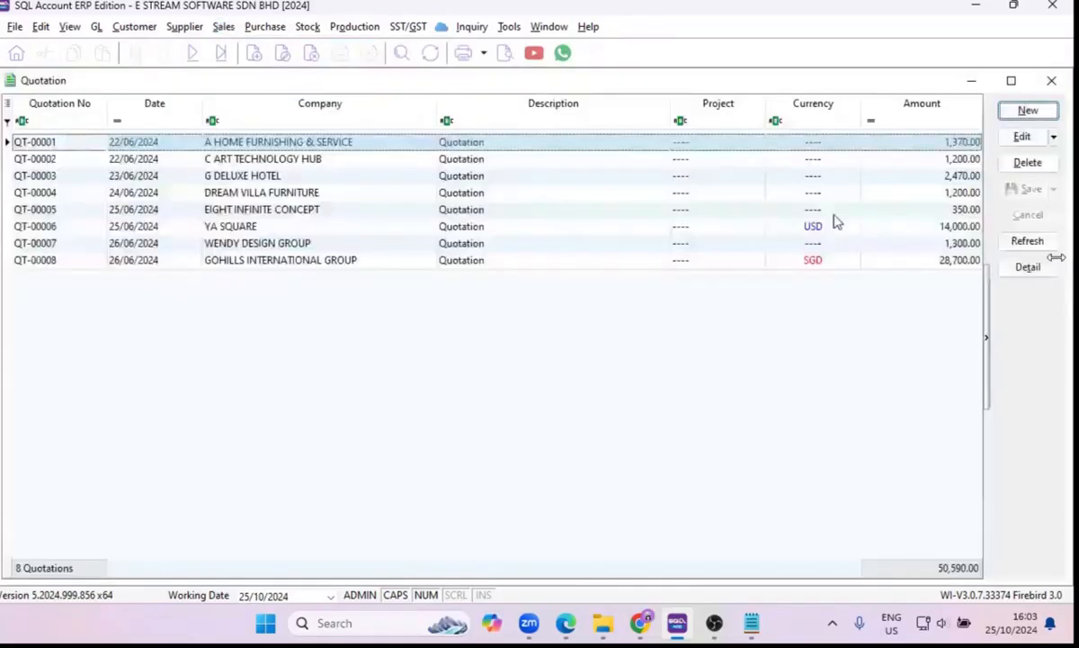
click(1029, 113)
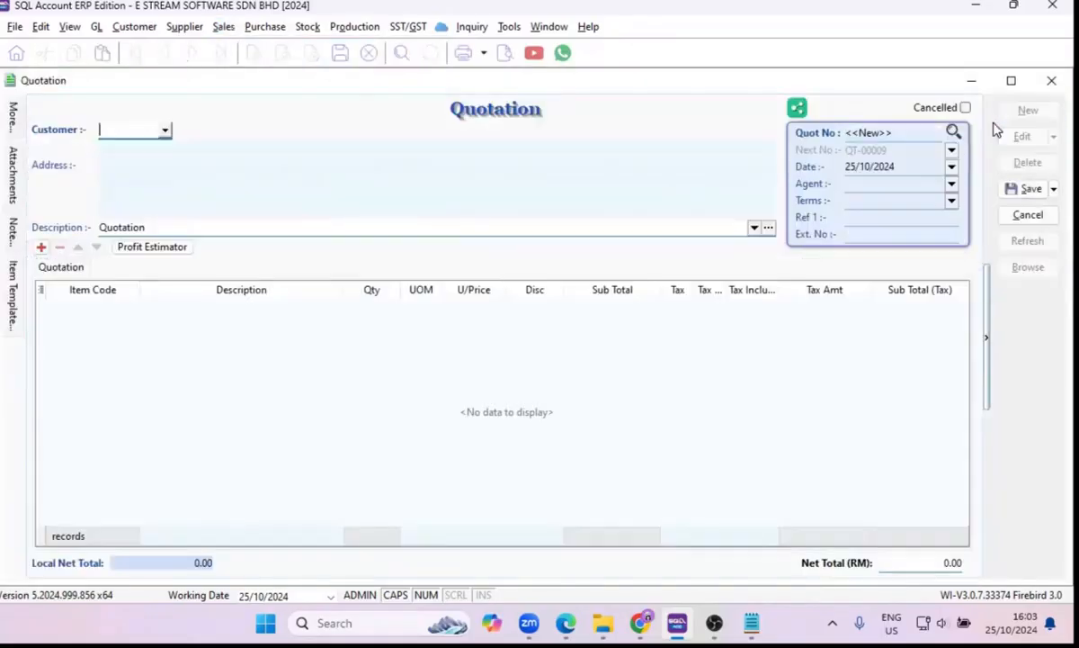
Set the quotation's customer to A HOME FURNISHING & SERVICE and check the filled-in address.
click(165, 131)
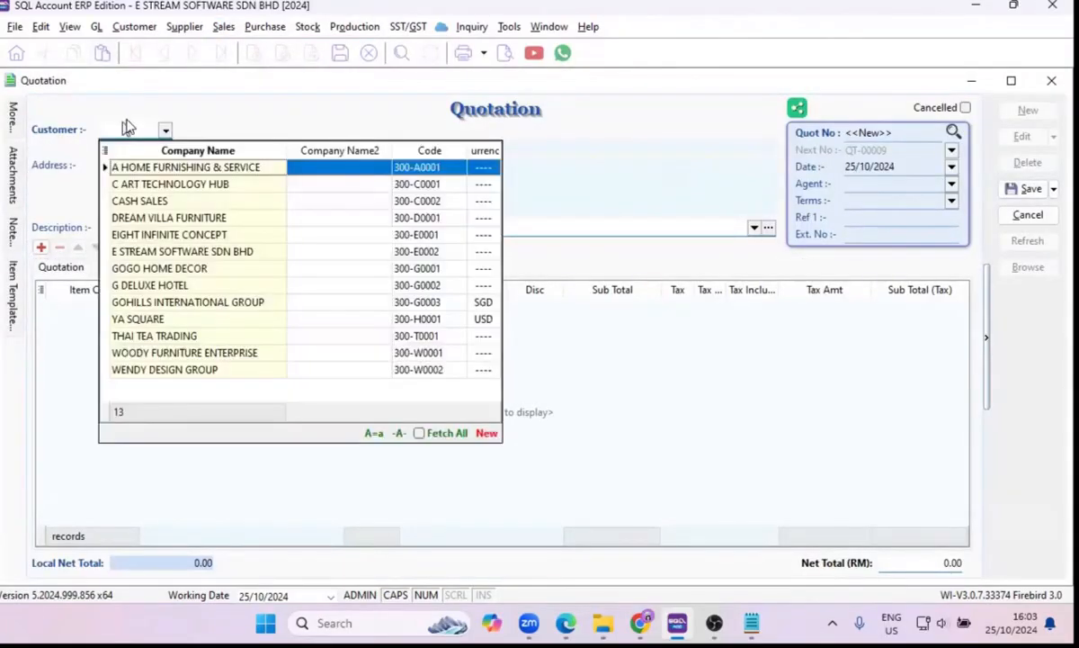
click(165, 171)
drag(160, 181, 96, 153)
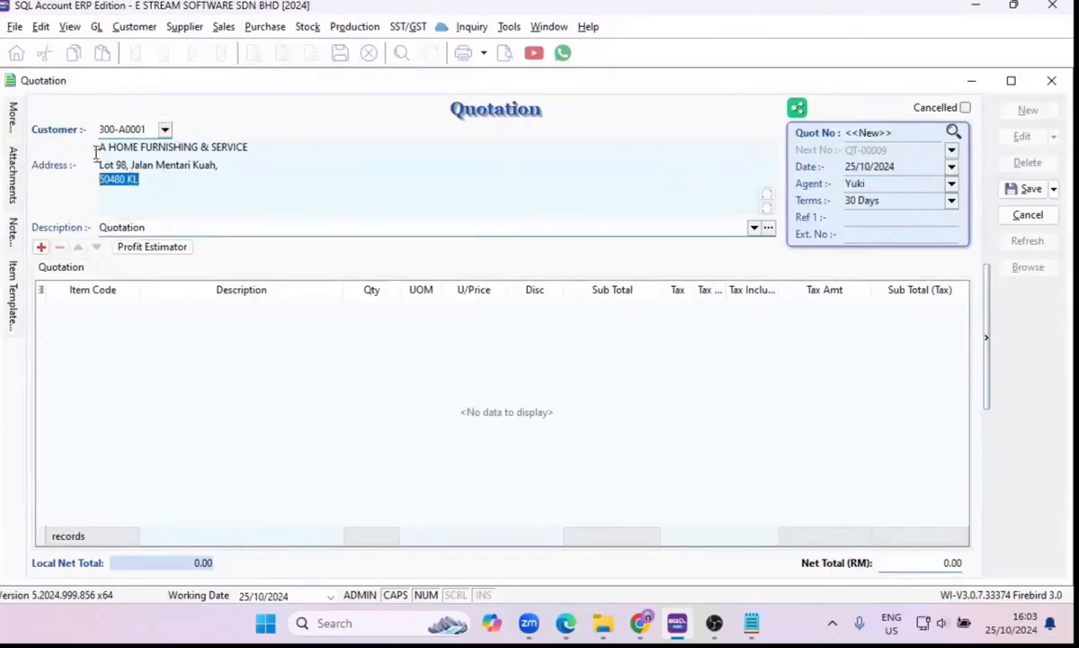
click(129, 164)
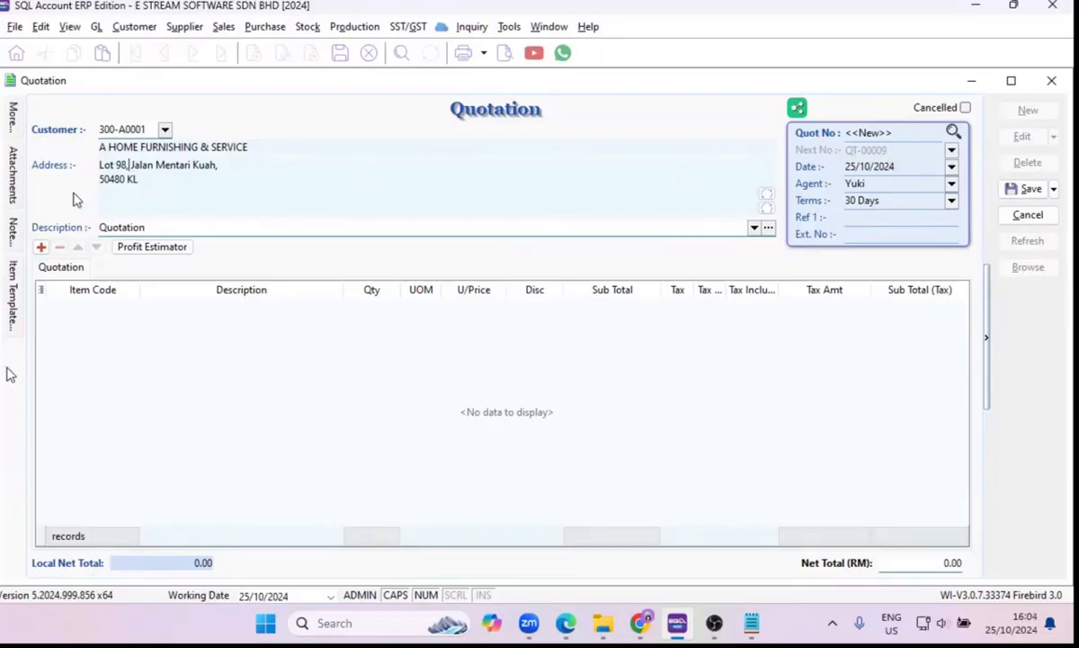
Add an item line to the quotation with item code BOM-01/Black.
click(621, 472)
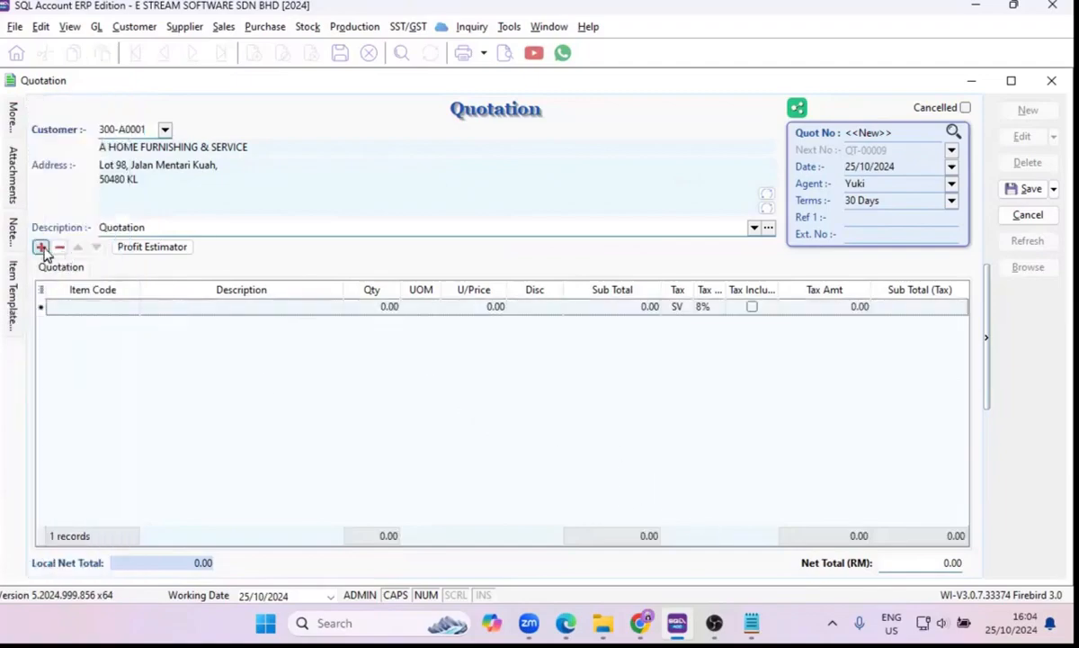
click(133, 311)
click(132, 308)
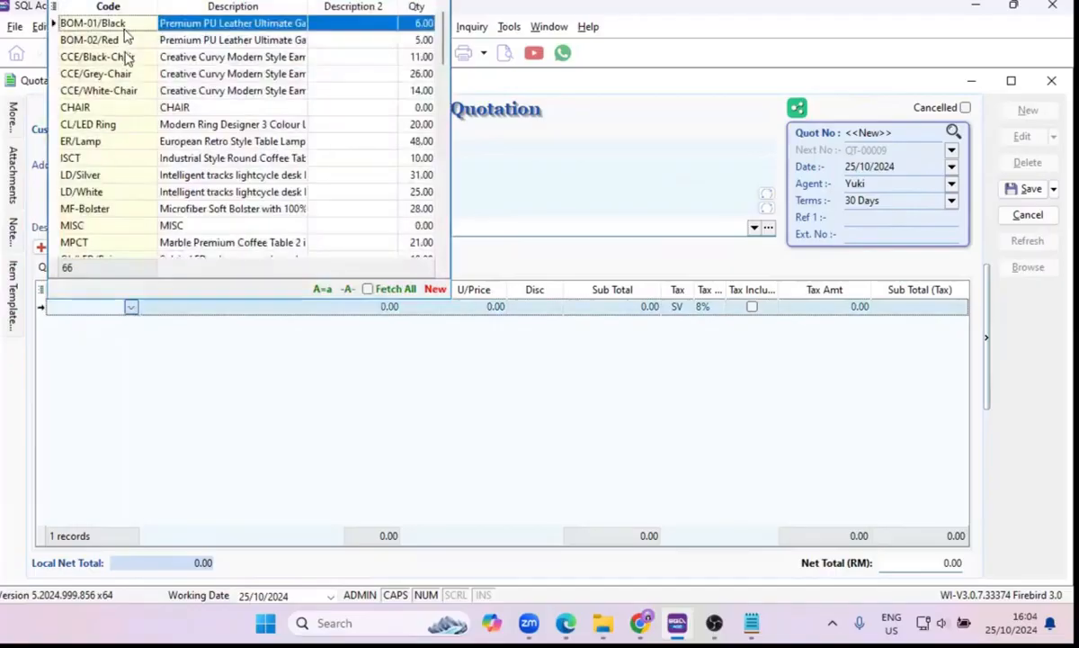
key(Down)
key(Down)
key(Down)
key(Up)
key(Up)
key(Up)
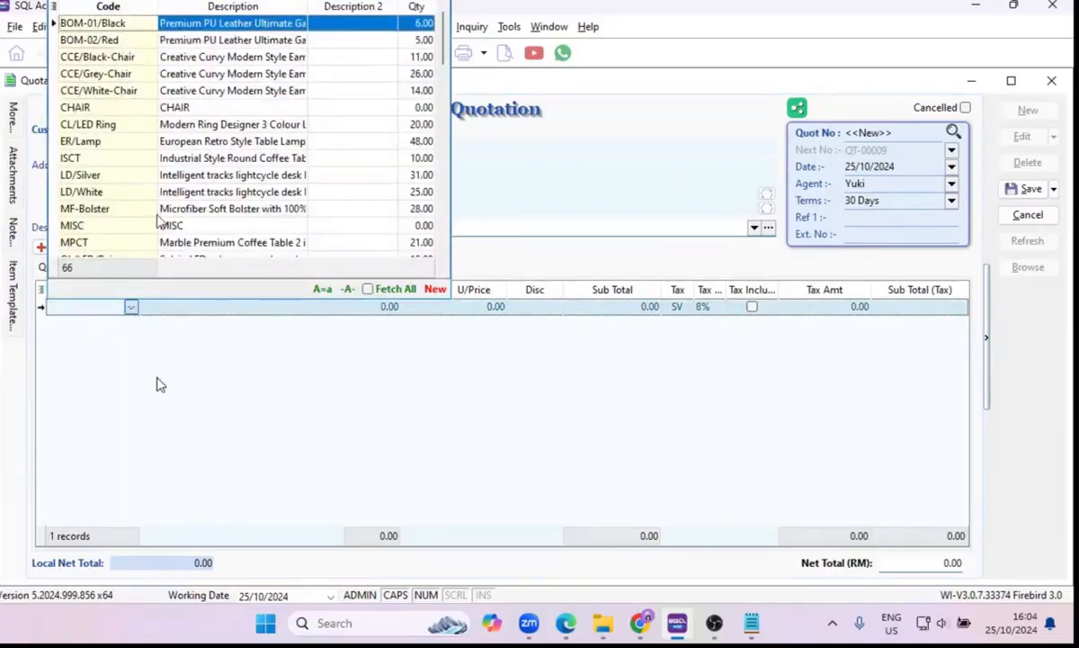
key(Return)
key(Return)
Add a second quotation line with item code CHAIR.
click(41, 249)
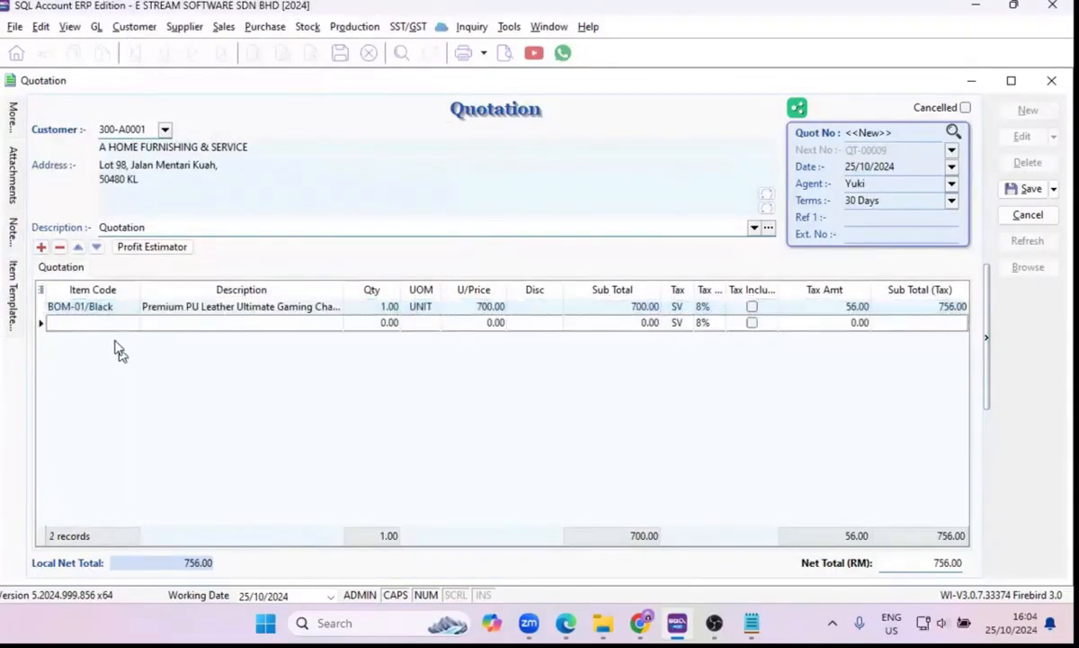
click(128, 325)
click(131, 324)
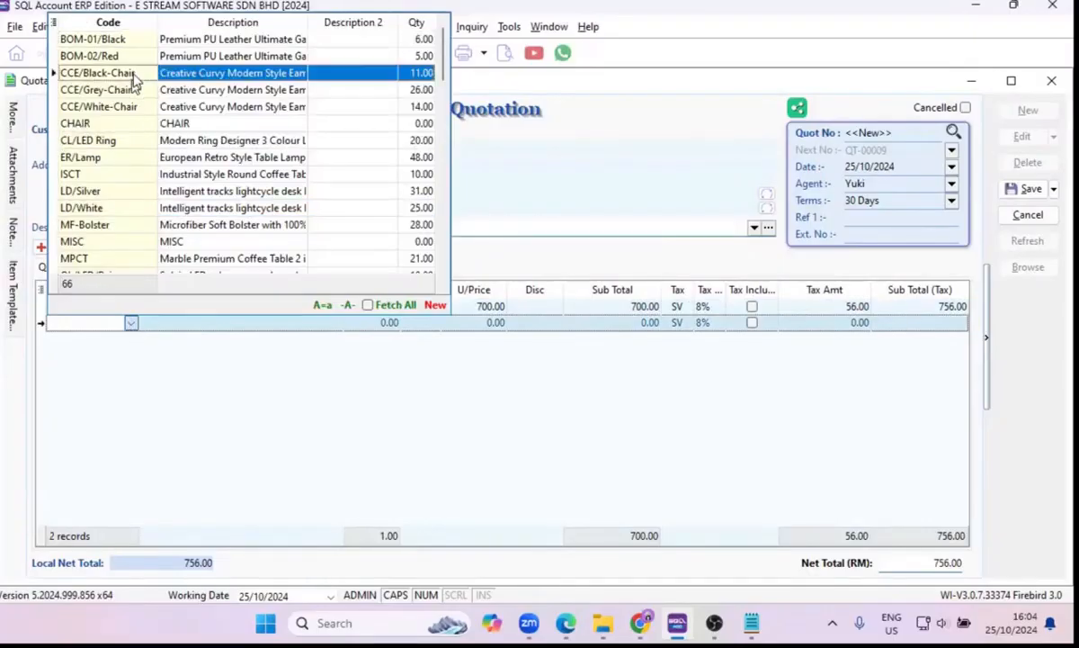
click(131, 126)
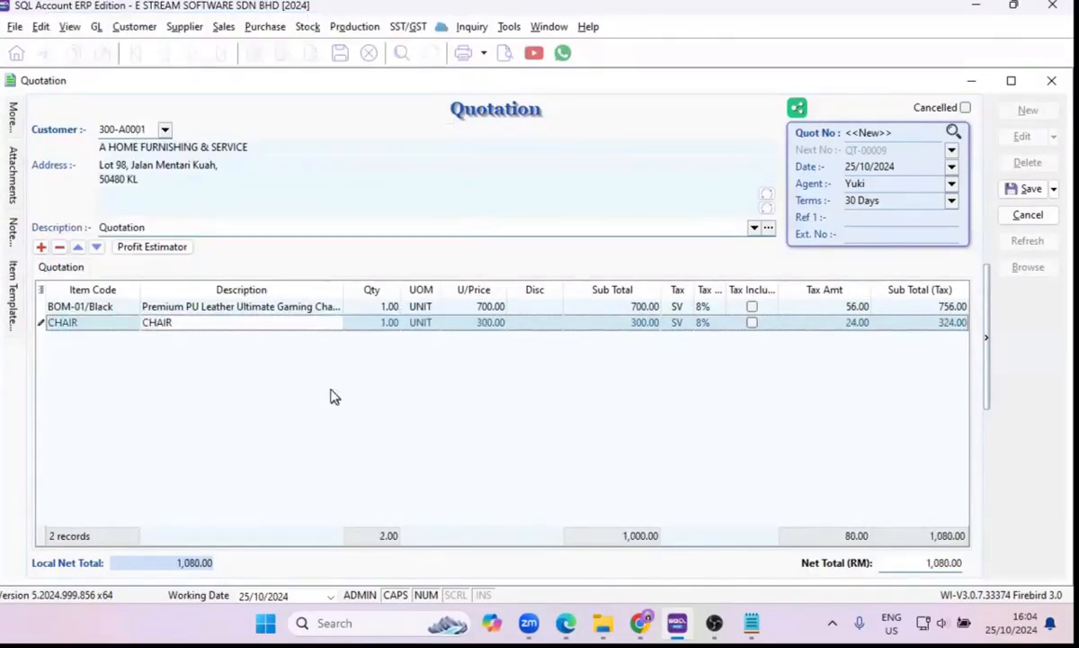
Narrow the Sub Total column in the quotation's item grid.
drag(662, 292, 621, 292)
click(233, 321)
click(192, 361)
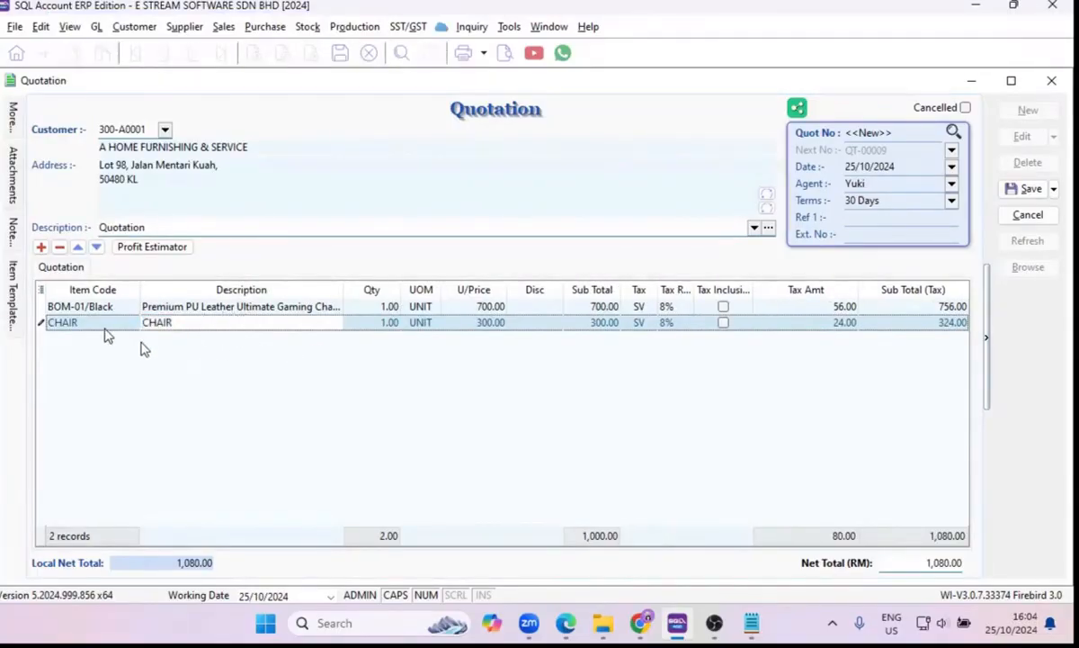
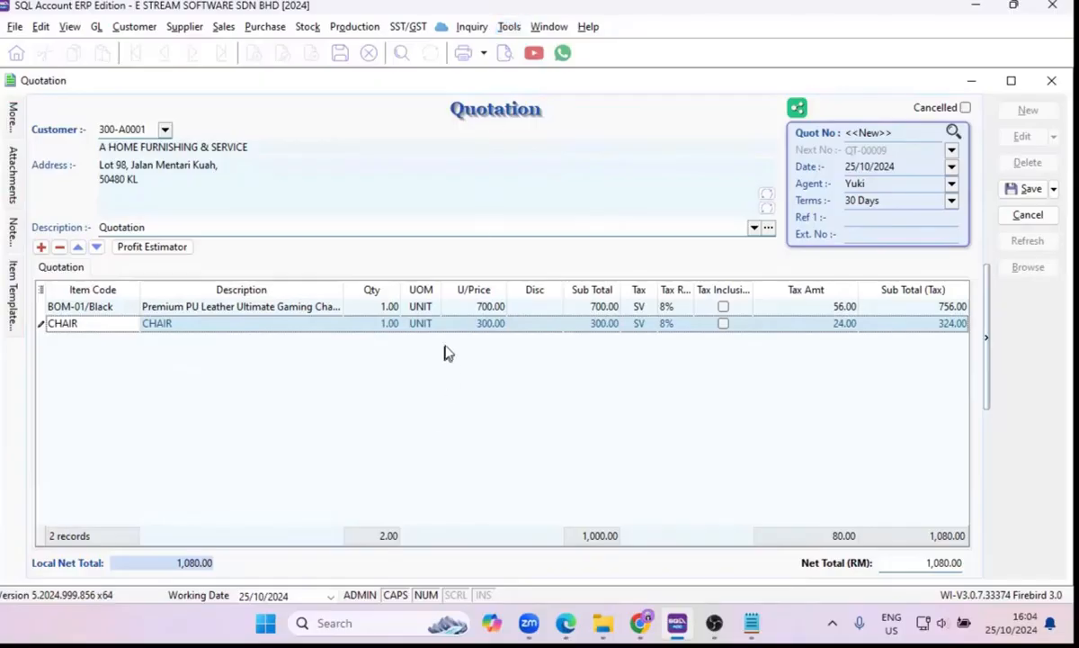
Open the tax code list and check the default setting of service tax code SV.
click(179, 308)
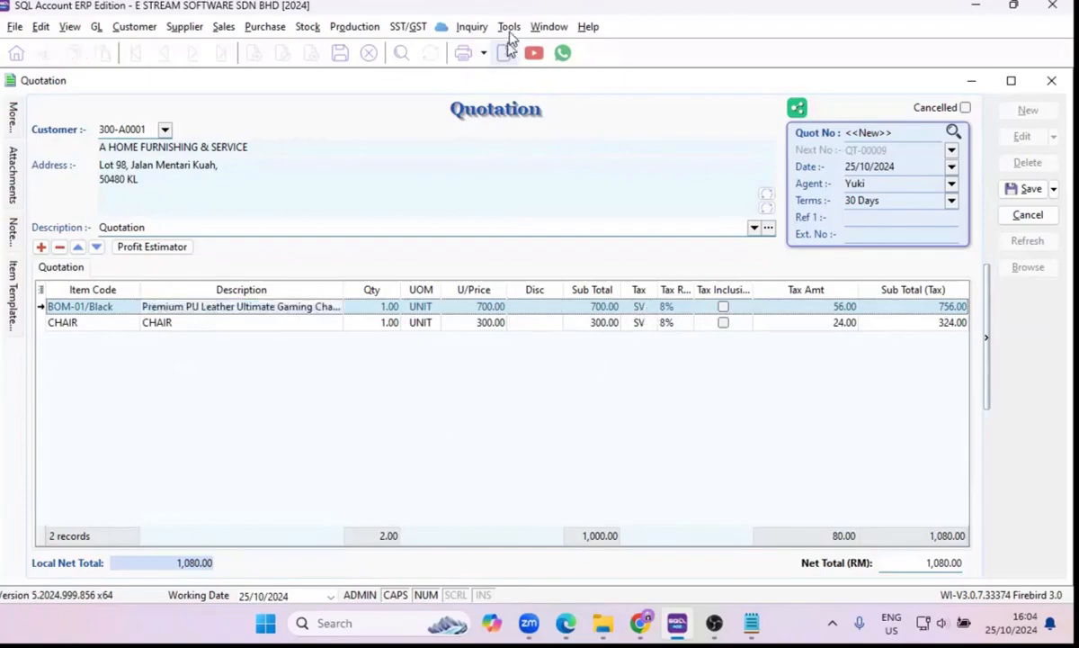
click(510, 26)
click(532, 336)
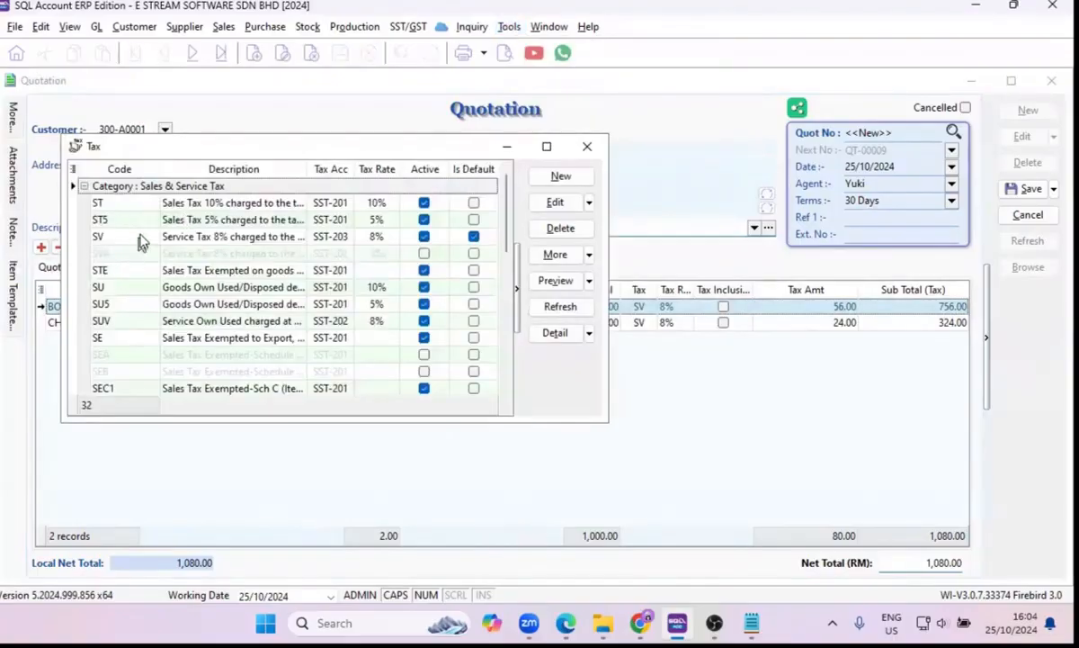
click(138, 239)
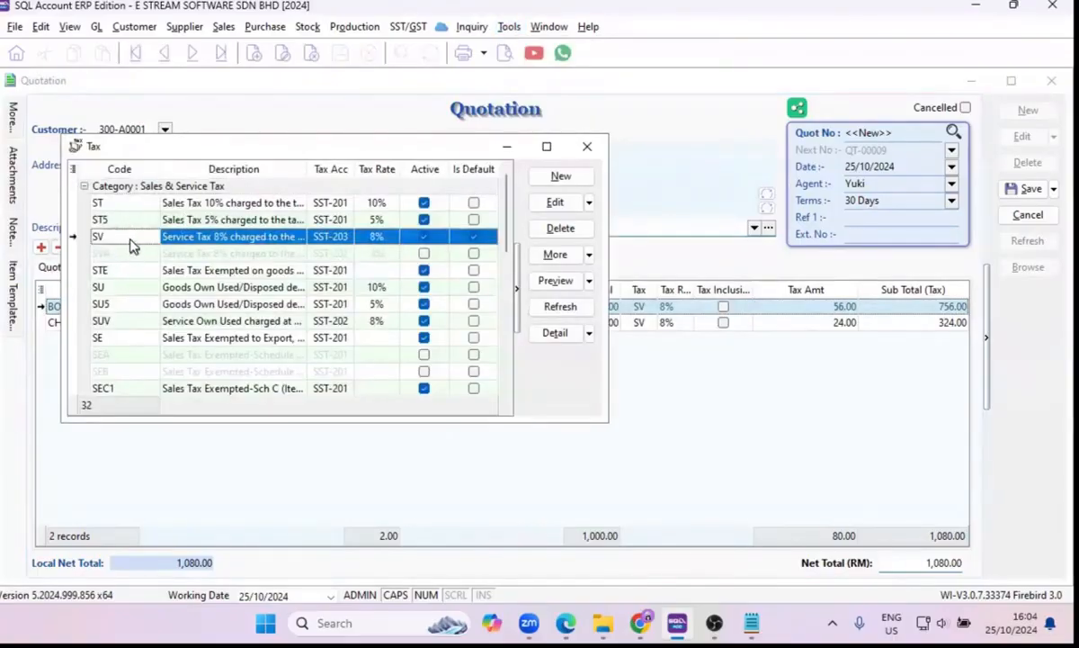
click(468, 237)
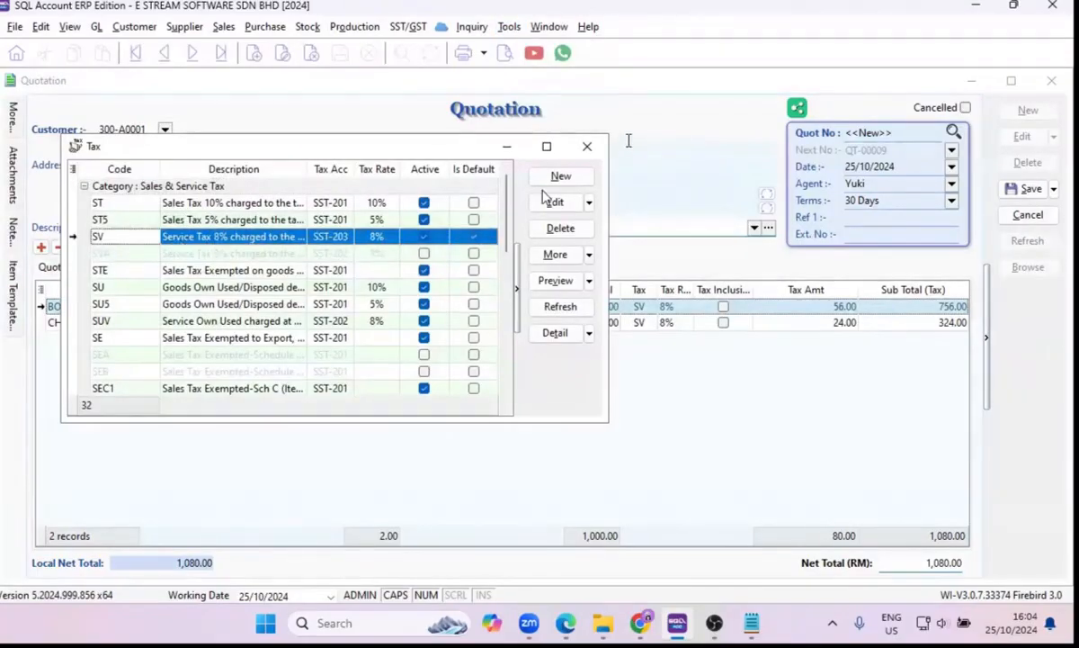
click(583, 150)
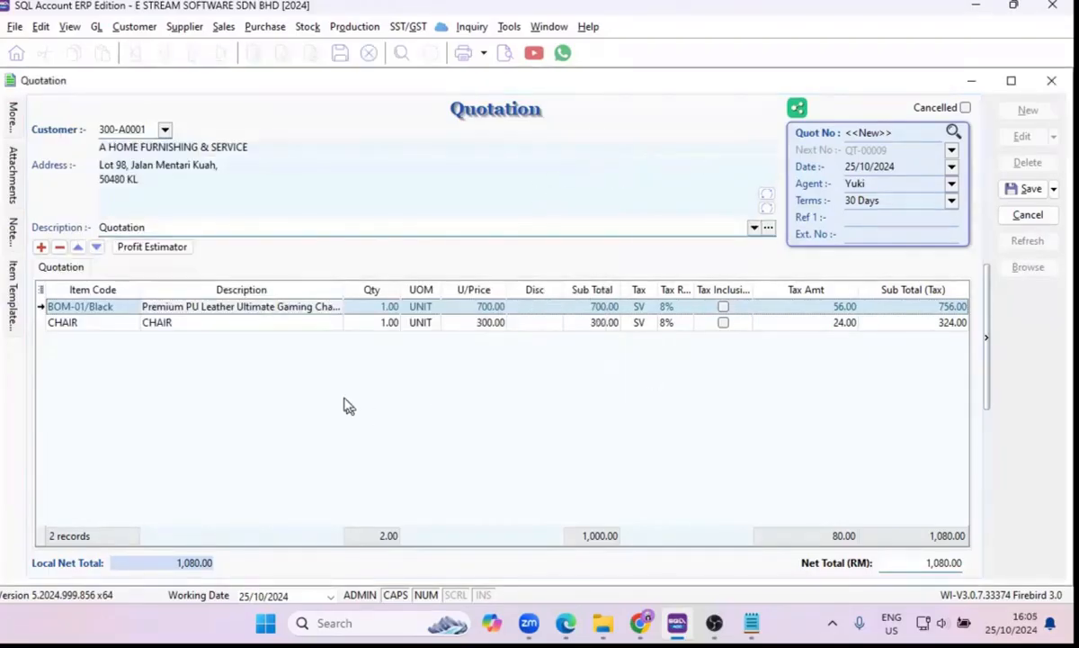
Check the tax codes assigned to the CHAIR and BOM-01/Black lines in the quotation.
click(79, 324)
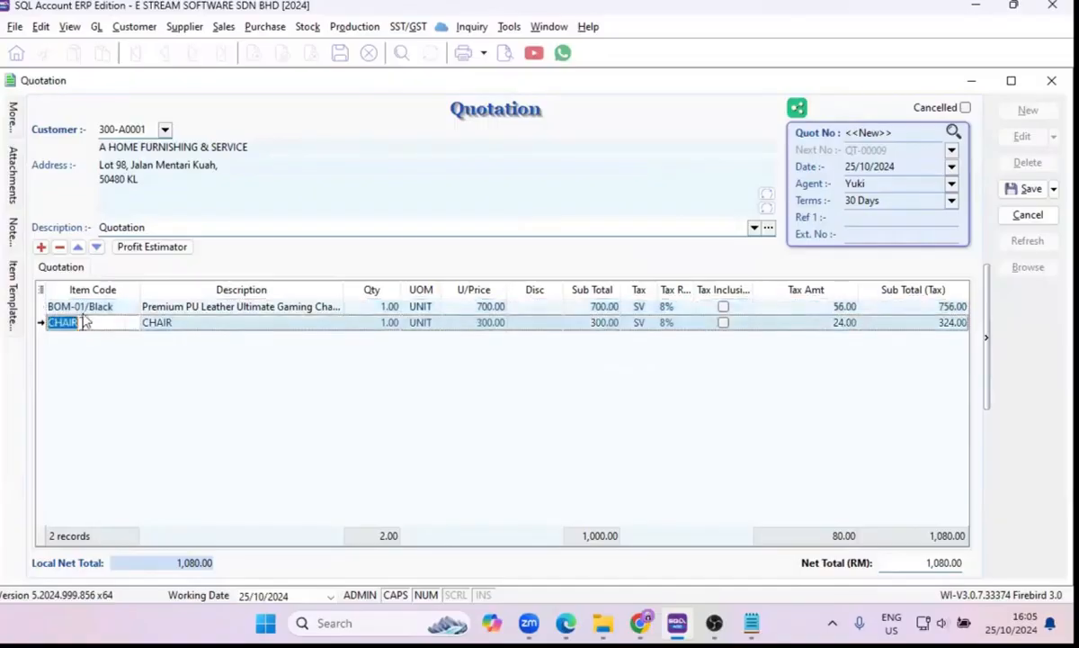
click(94, 340)
click(83, 307)
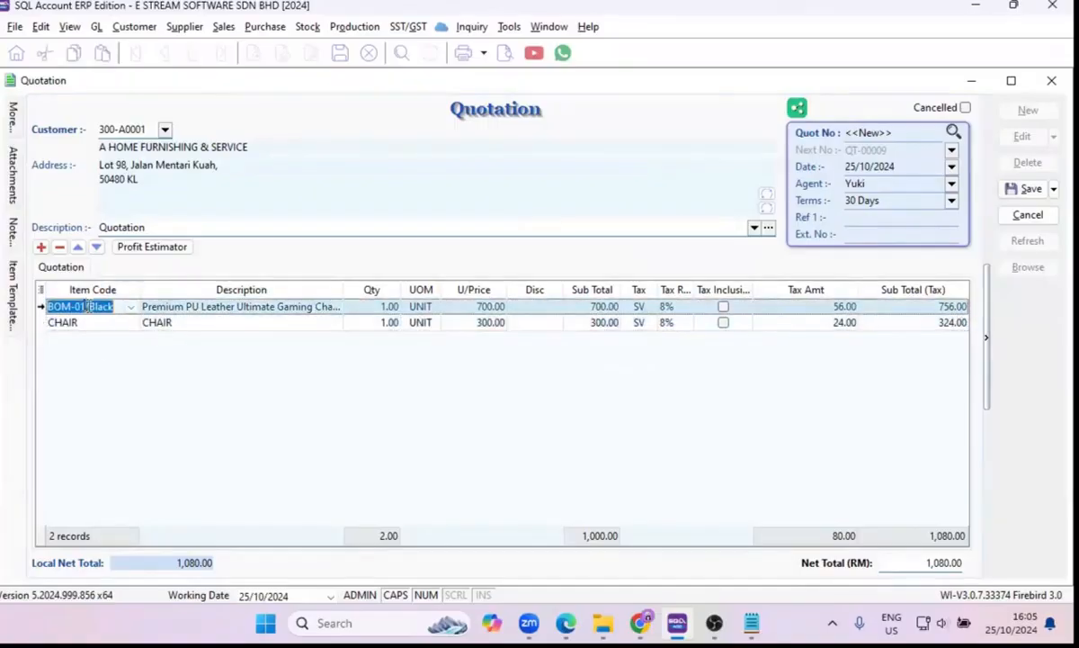
click(113, 322)
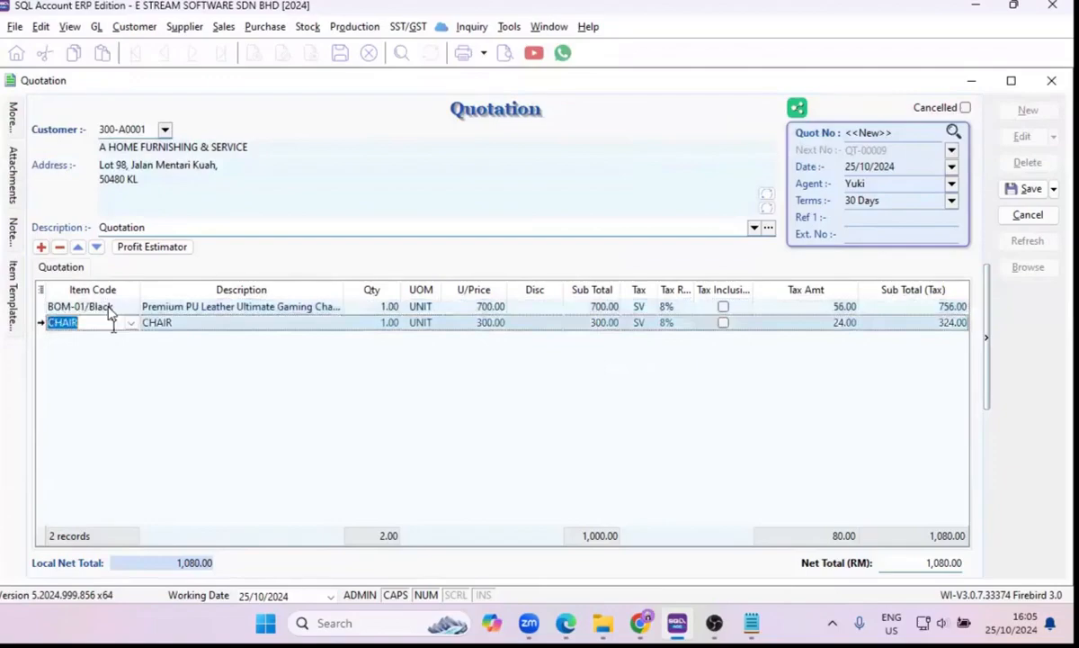
click(646, 326)
click(646, 326)
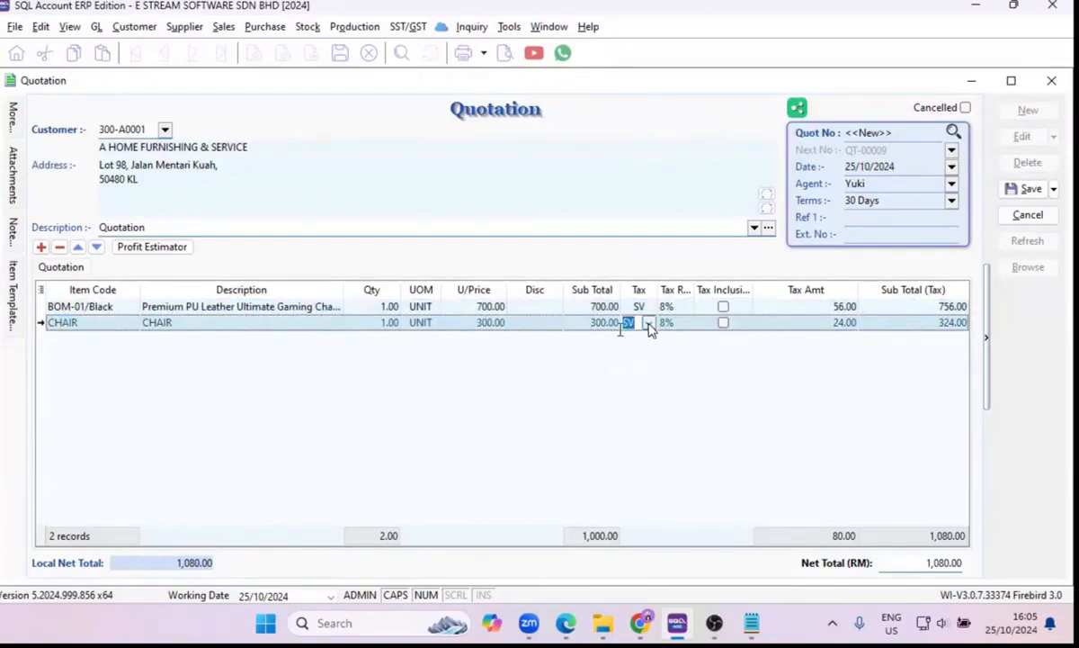
click(96, 308)
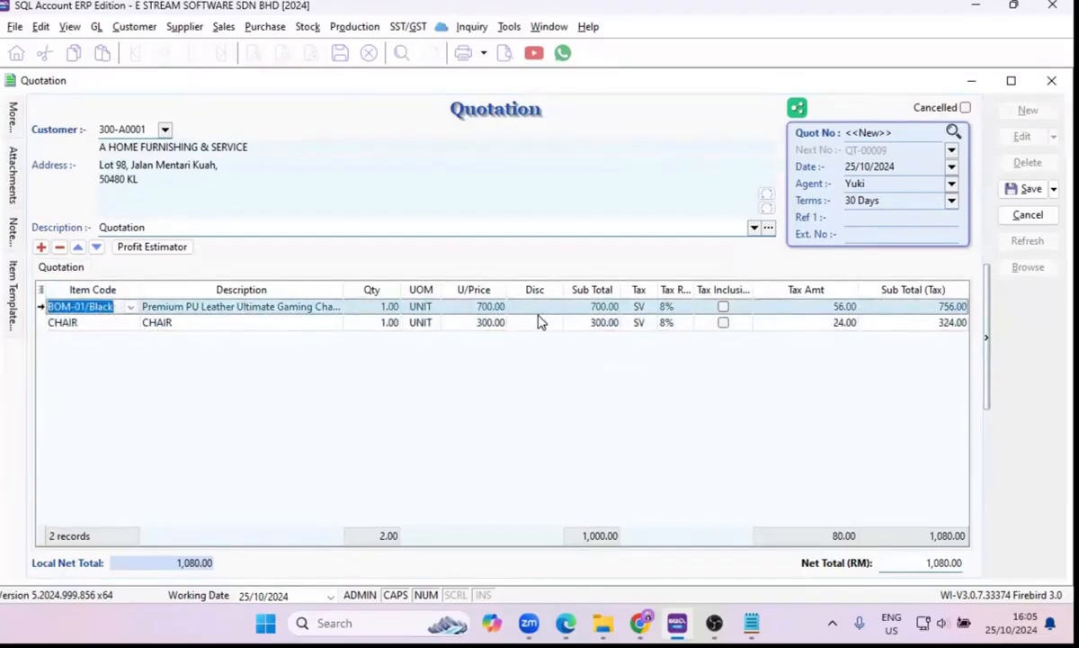
click(635, 308)
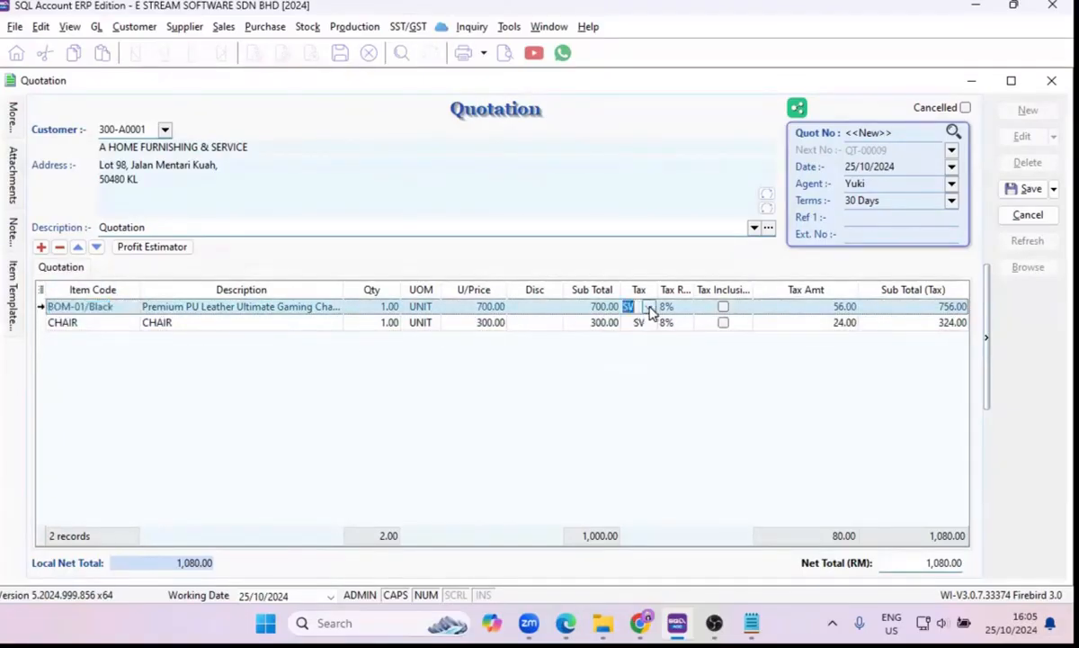
click(543, 364)
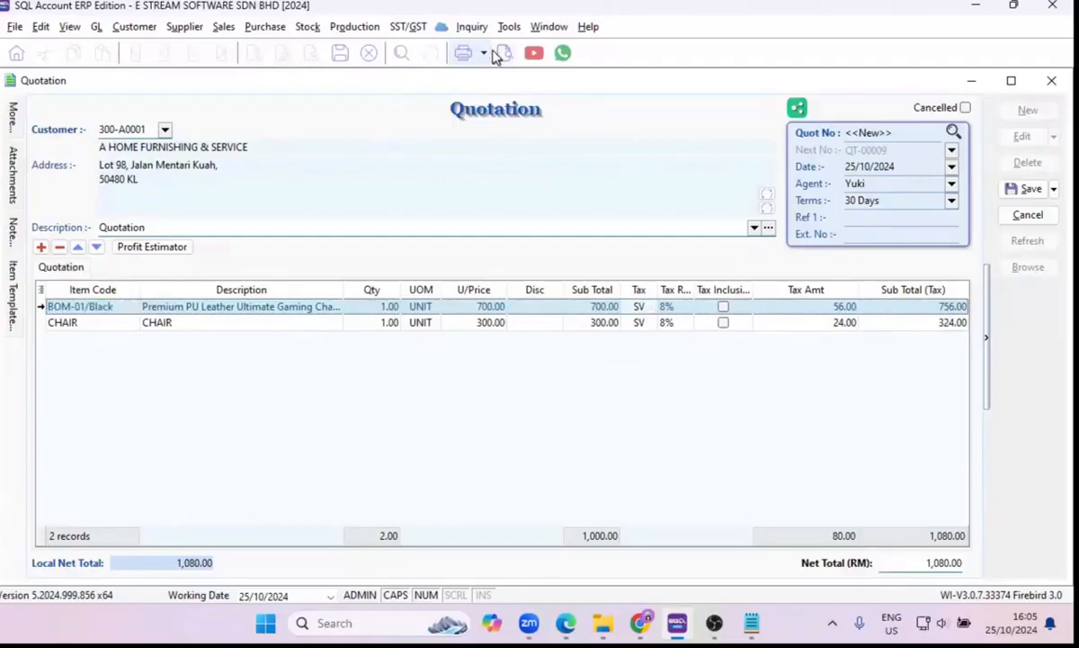
Reopen the tax code list and compare SV's rate and default setting with the tax on the quotation lines.
click(509, 26)
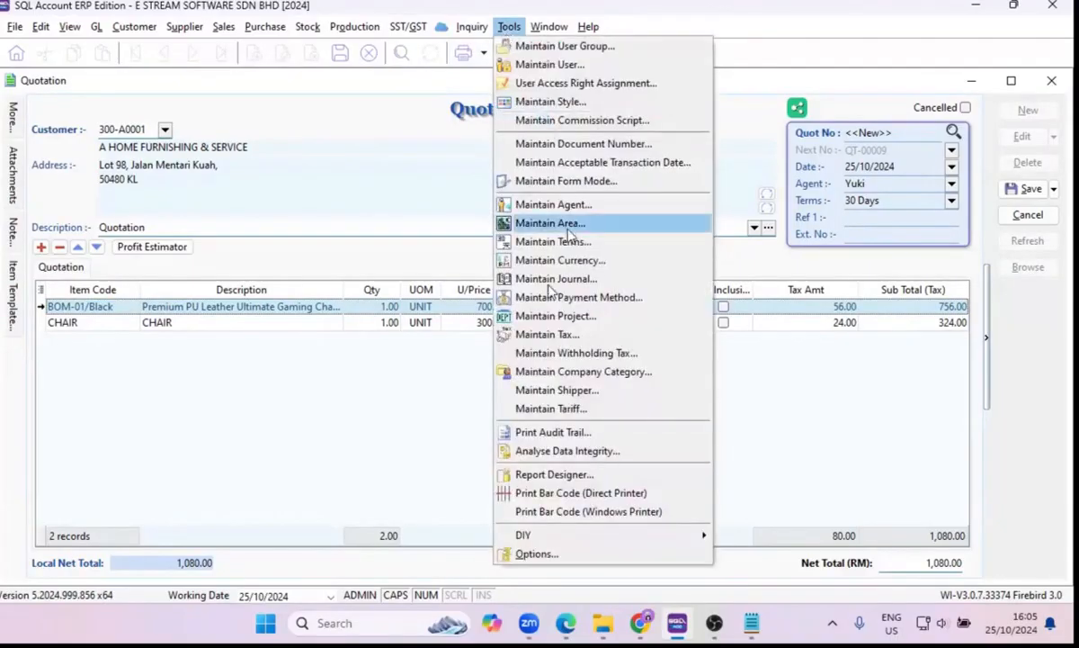
click(568, 336)
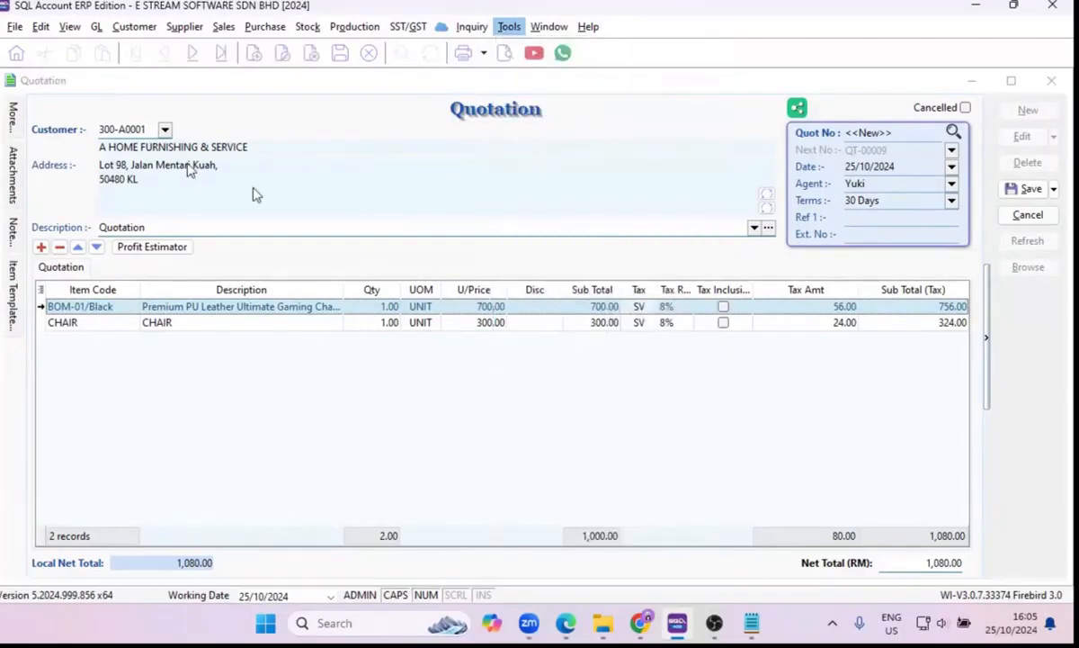
click(144, 235)
click(473, 235)
click(471, 237)
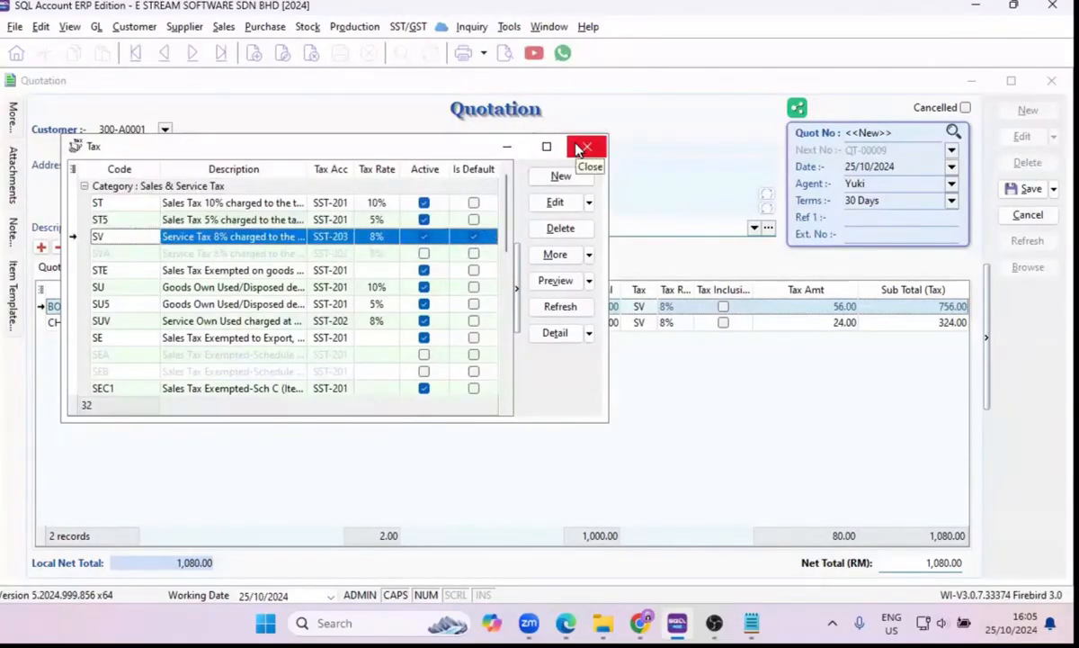
drag(472, 149, 588, 135)
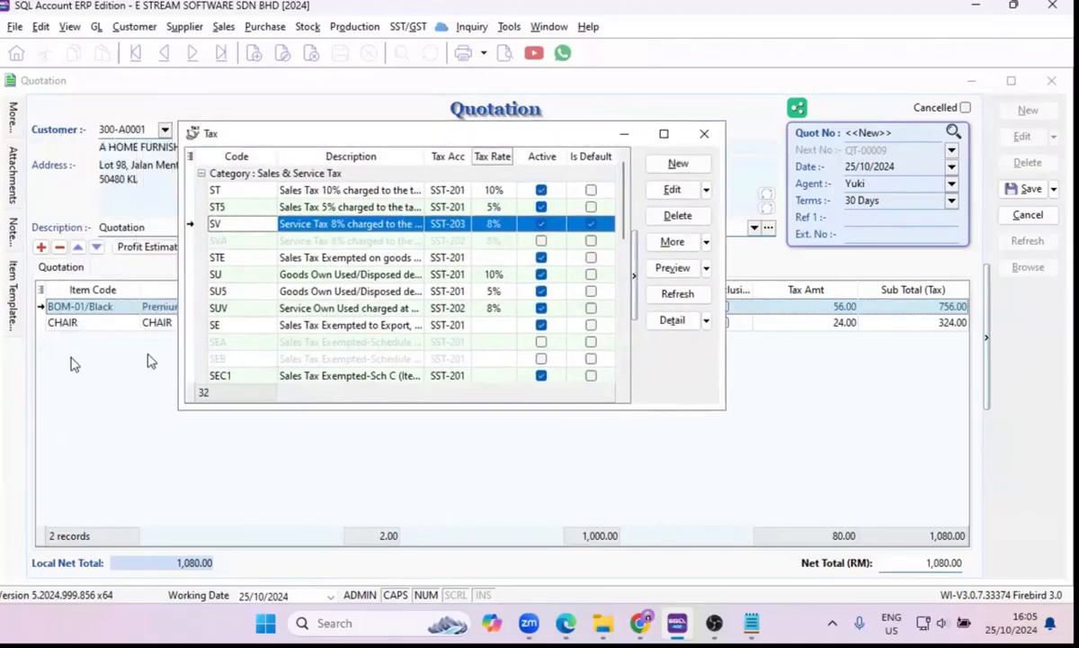
drag(501, 131, 347, 138)
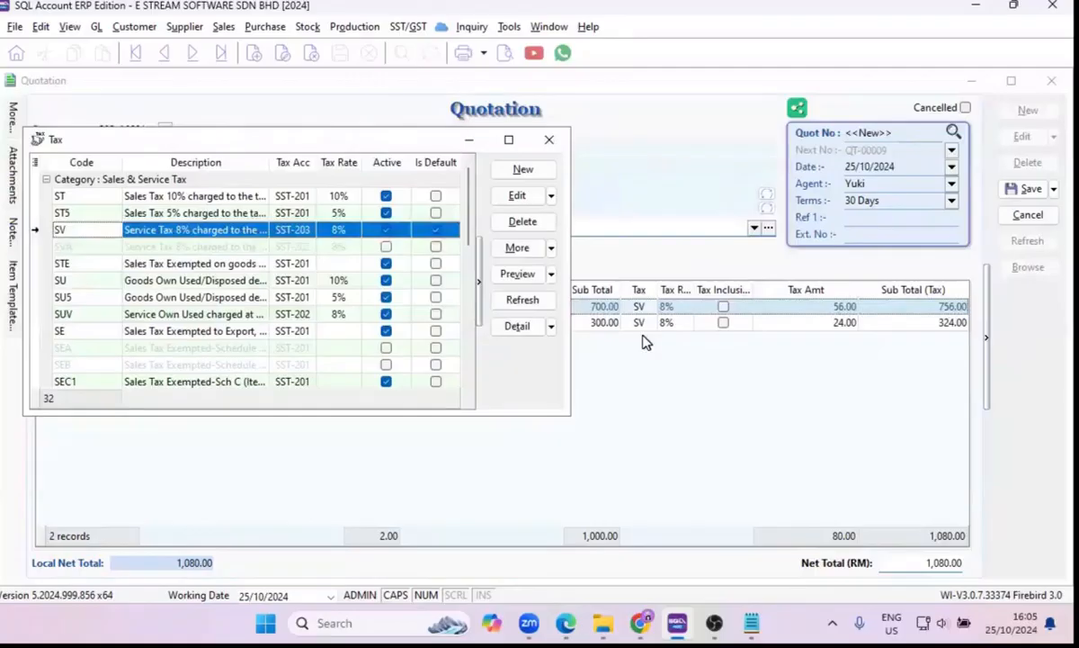
click(547, 139)
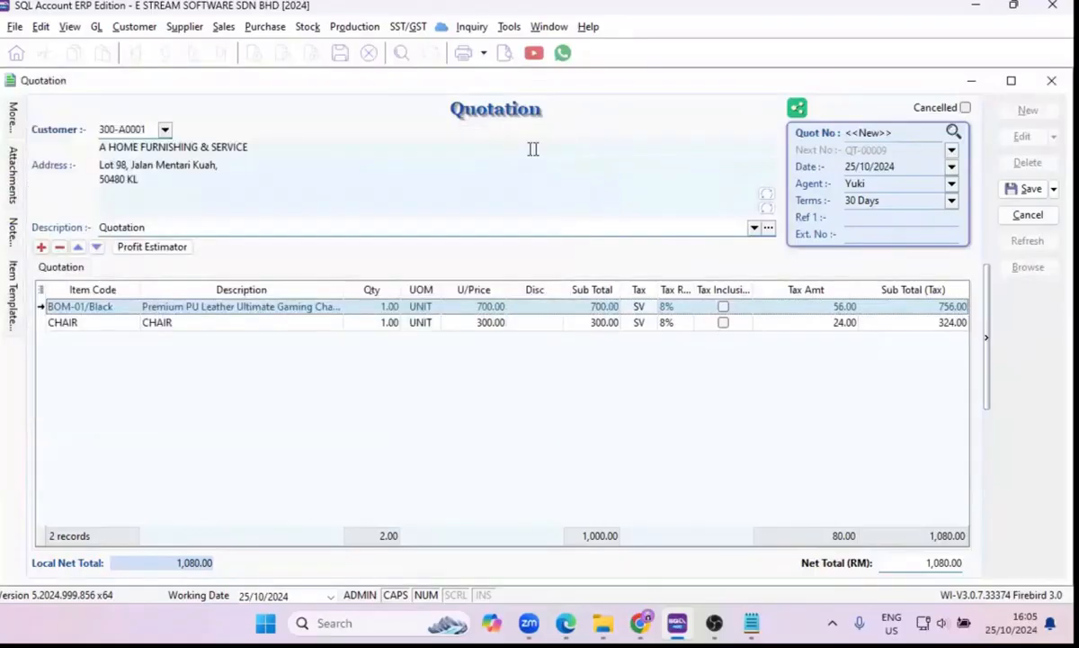
Save the quotation and look over the document types it can be transferred to.
click(1035, 194)
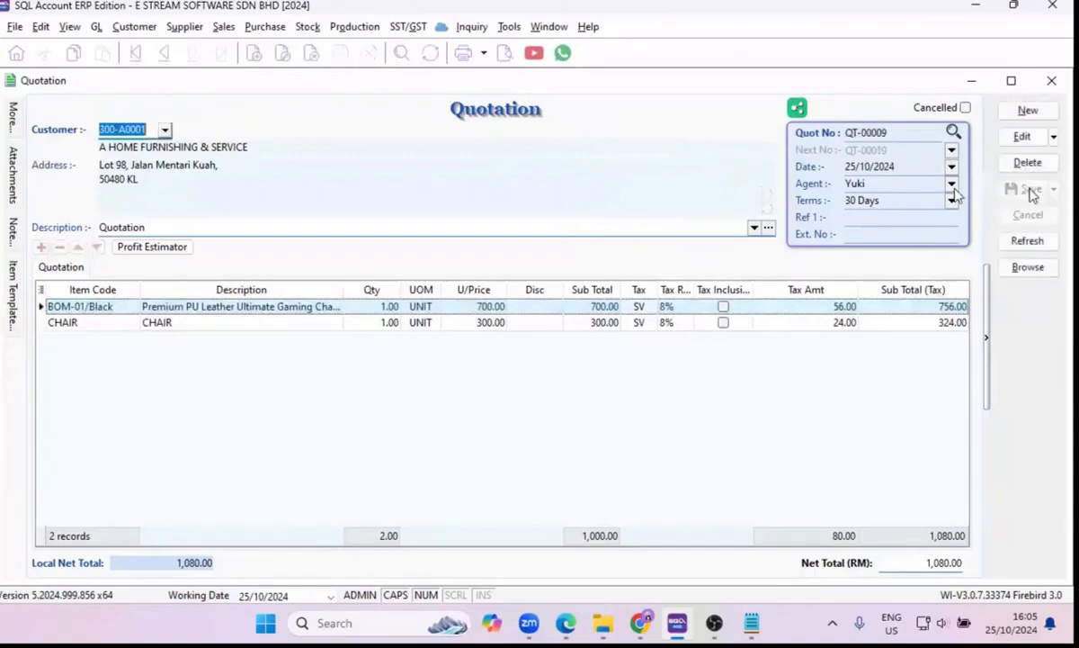
right_click(573, 118)
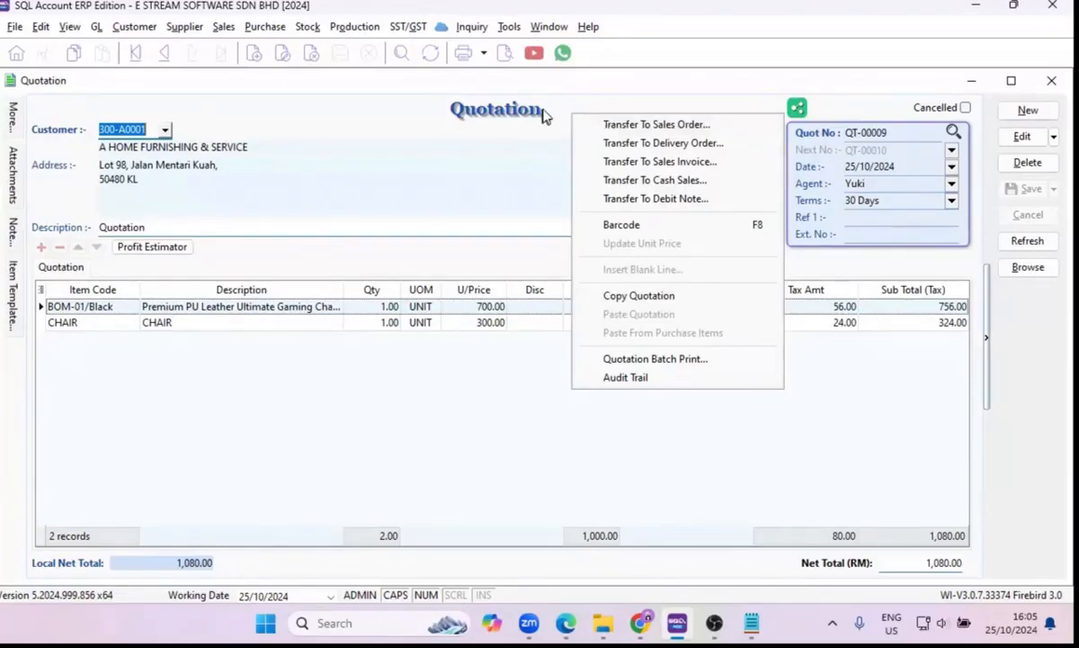
click(511, 110)
right_click(608, 117)
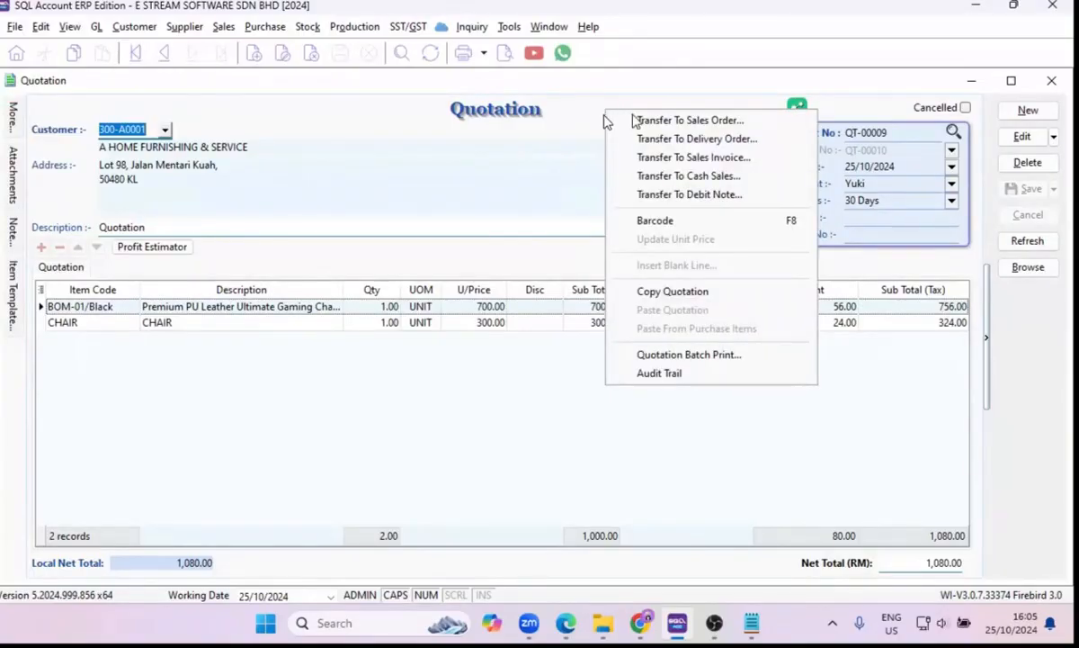
click(586, 121)
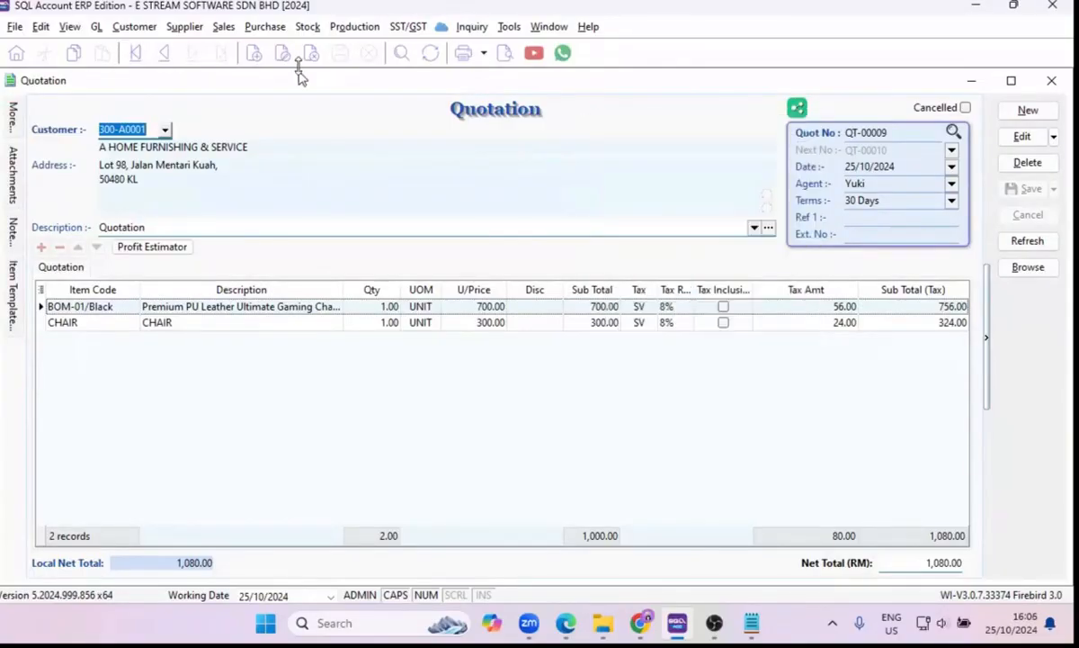
Create a new sales order and open the list of quotation items available for transfer.
click(224, 27)
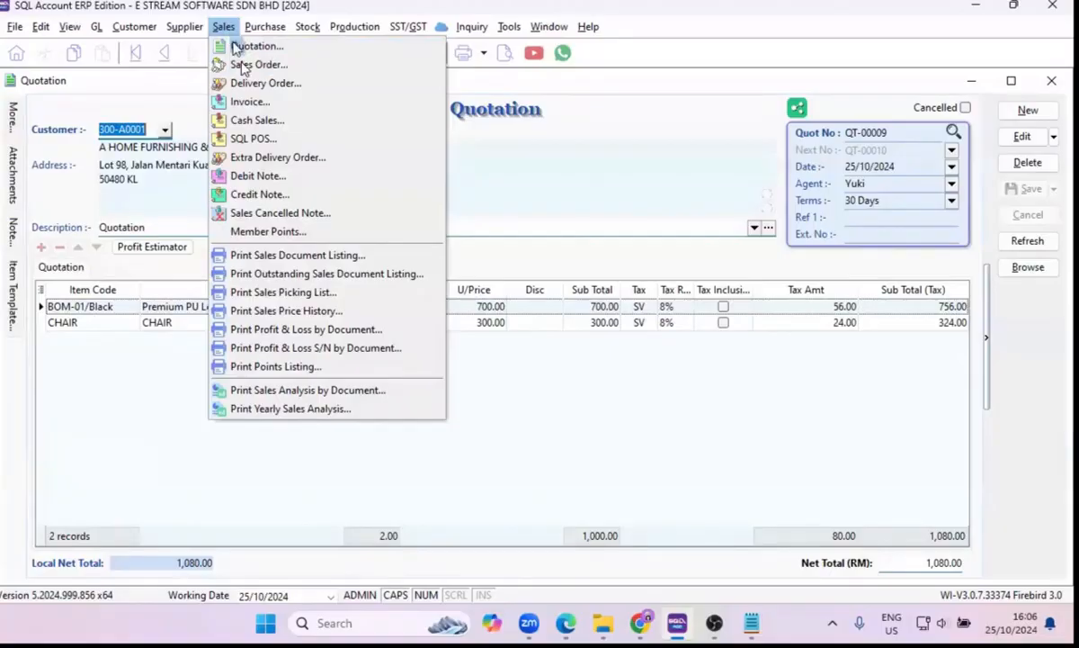
click(245, 69)
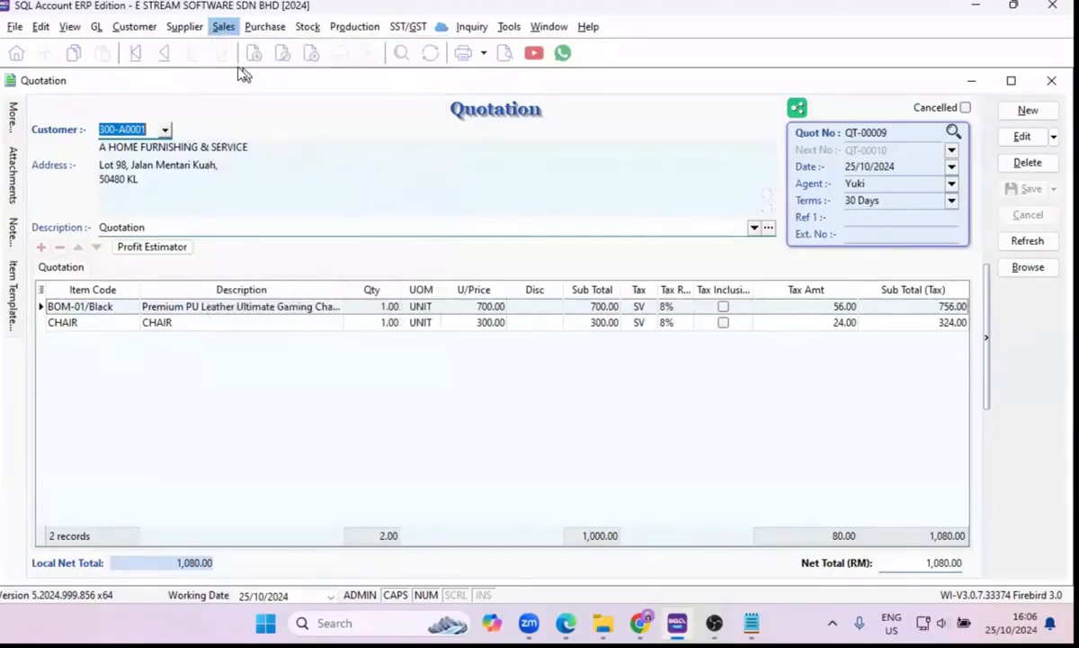
click(1028, 111)
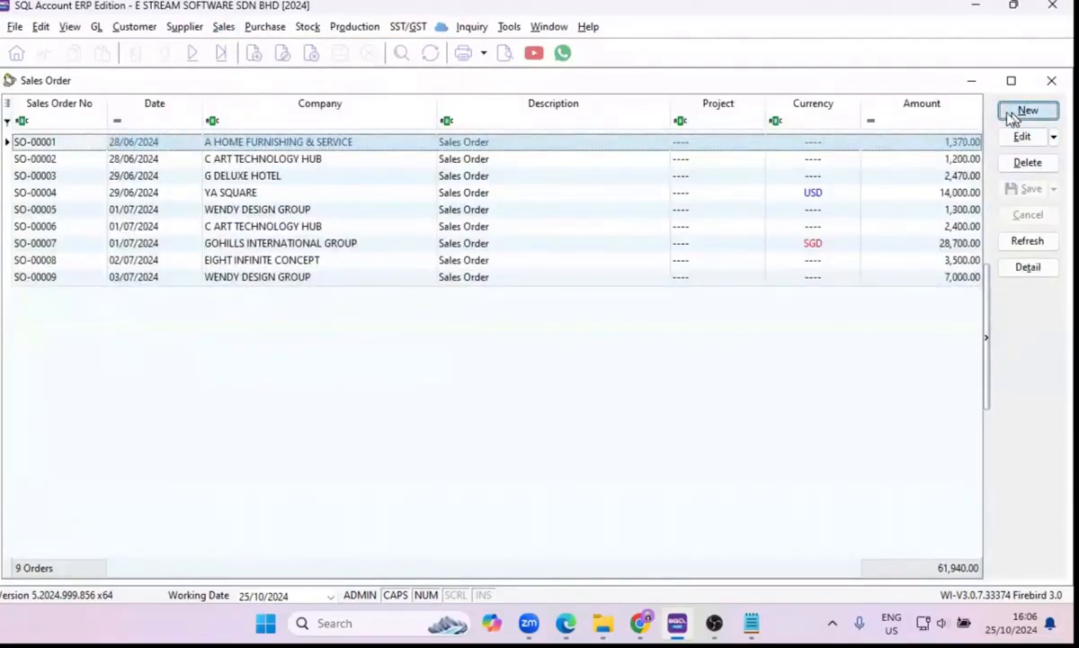
right_click(609, 115)
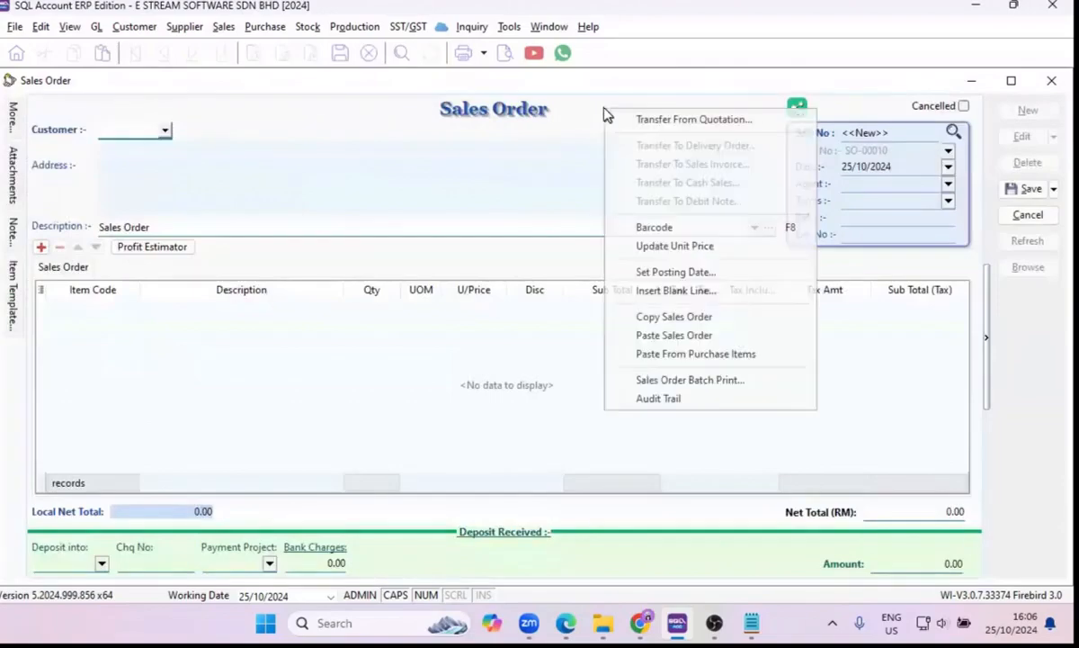
click(632, 116)
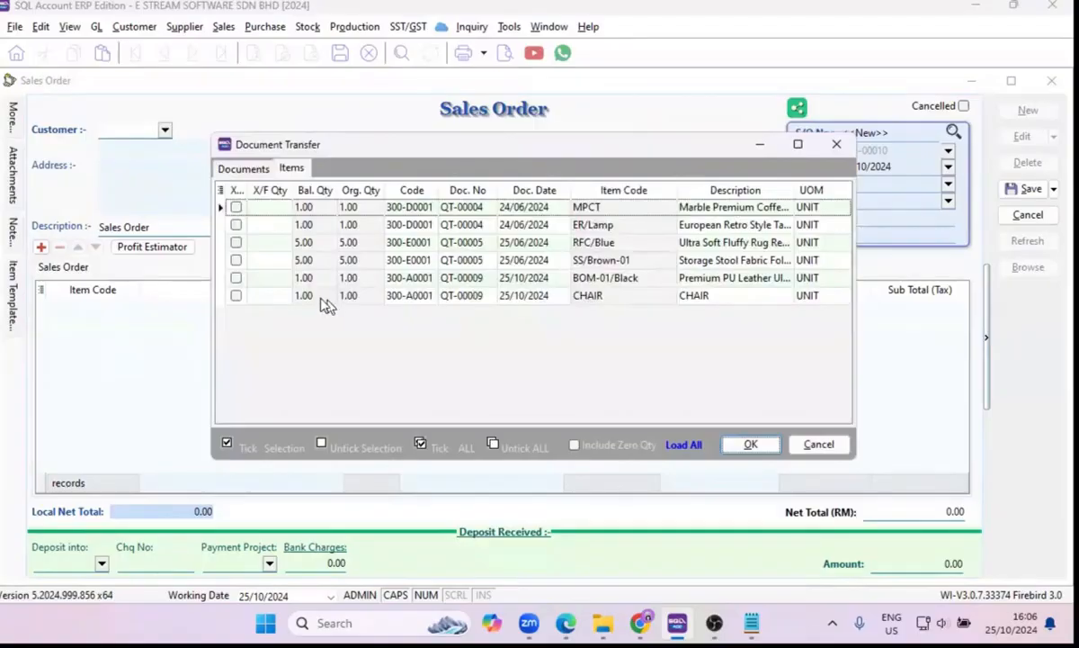
Transfer a quantity of 0.5 of BOM-01/Black and 0.8 of CHAIR from the 25/10/2024 quotation into the sales order.
click(259, 296)
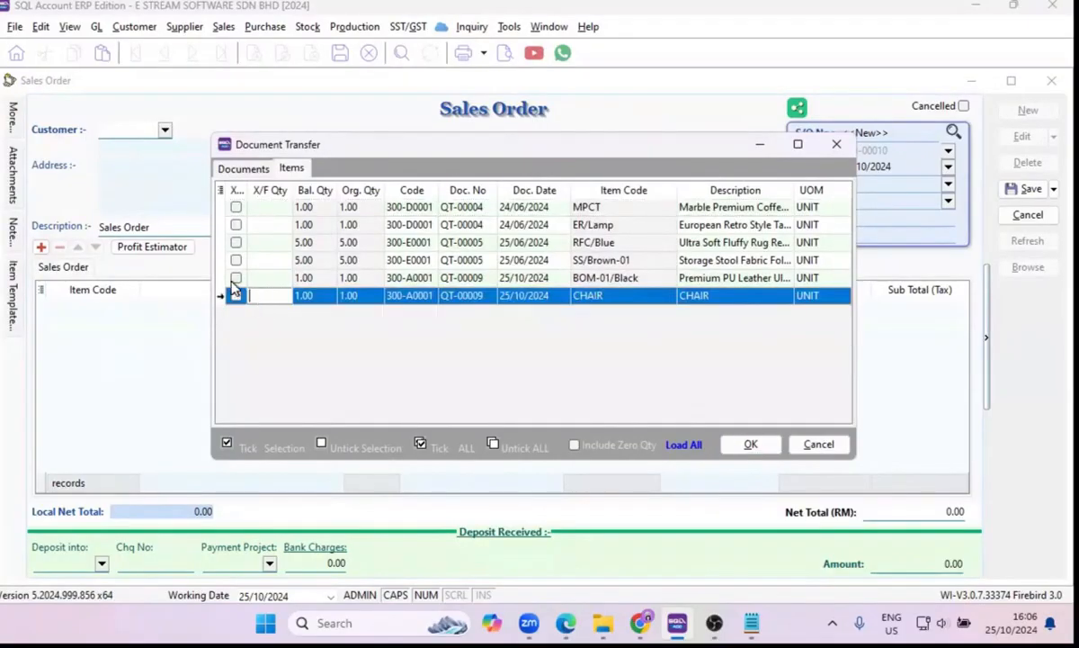
click(252, 277)
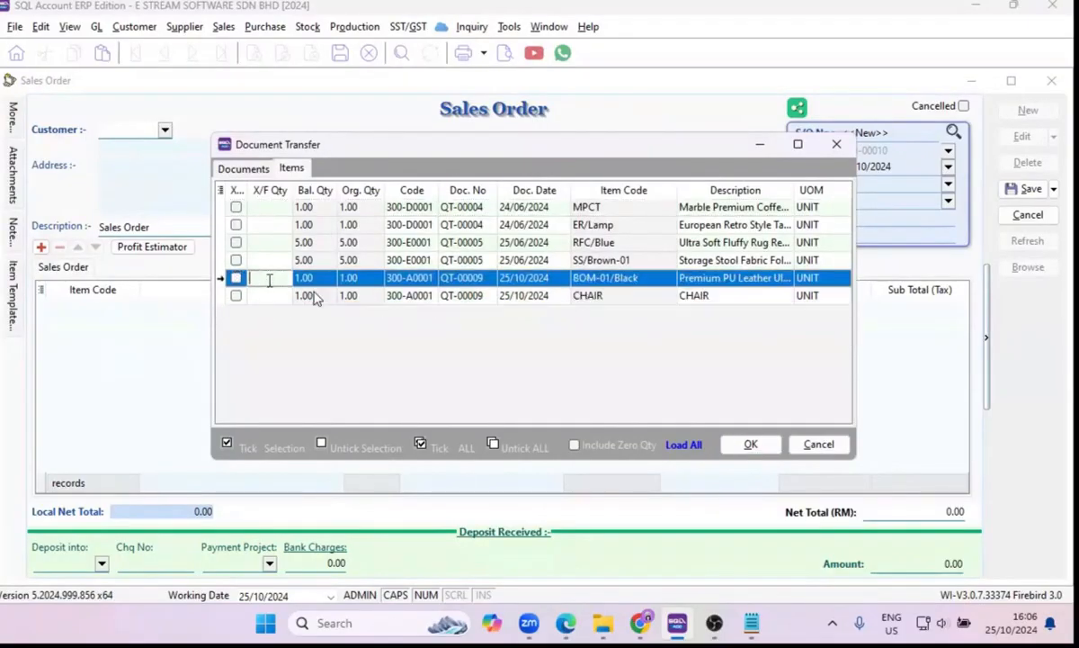
text(0.5)
click(269, 296)
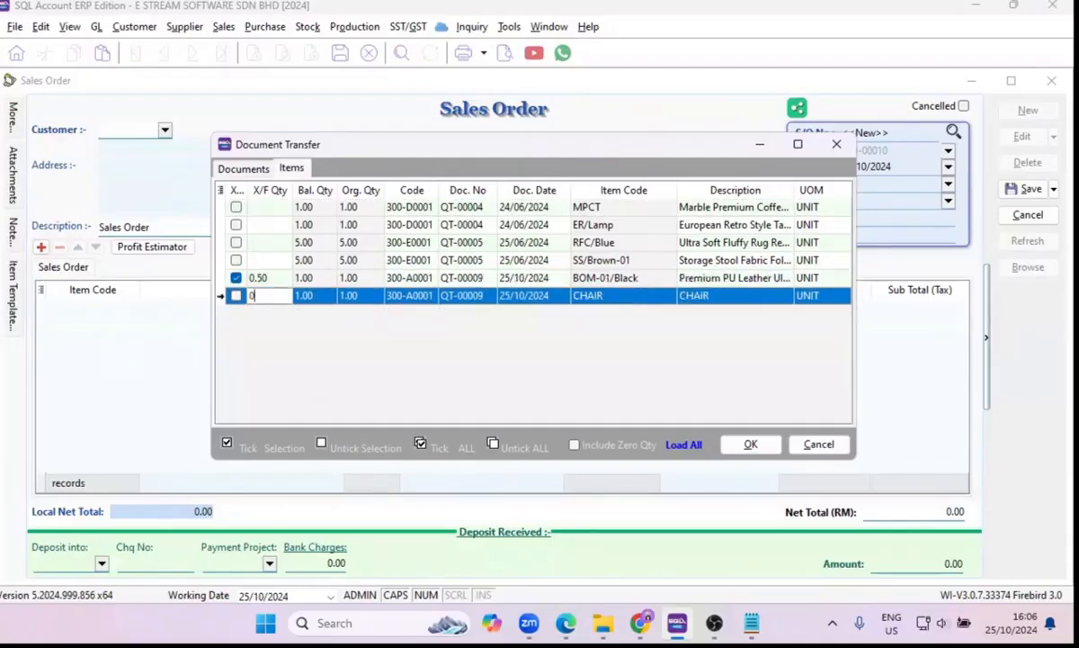
text(0.8)
click(347, 278)
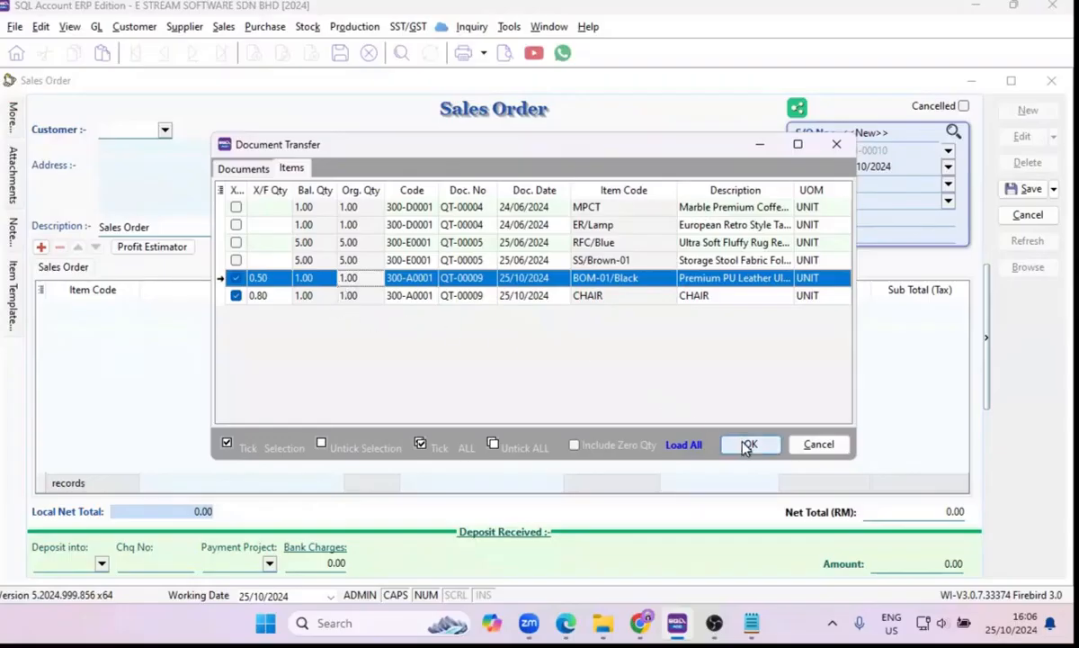
click(751, 446)
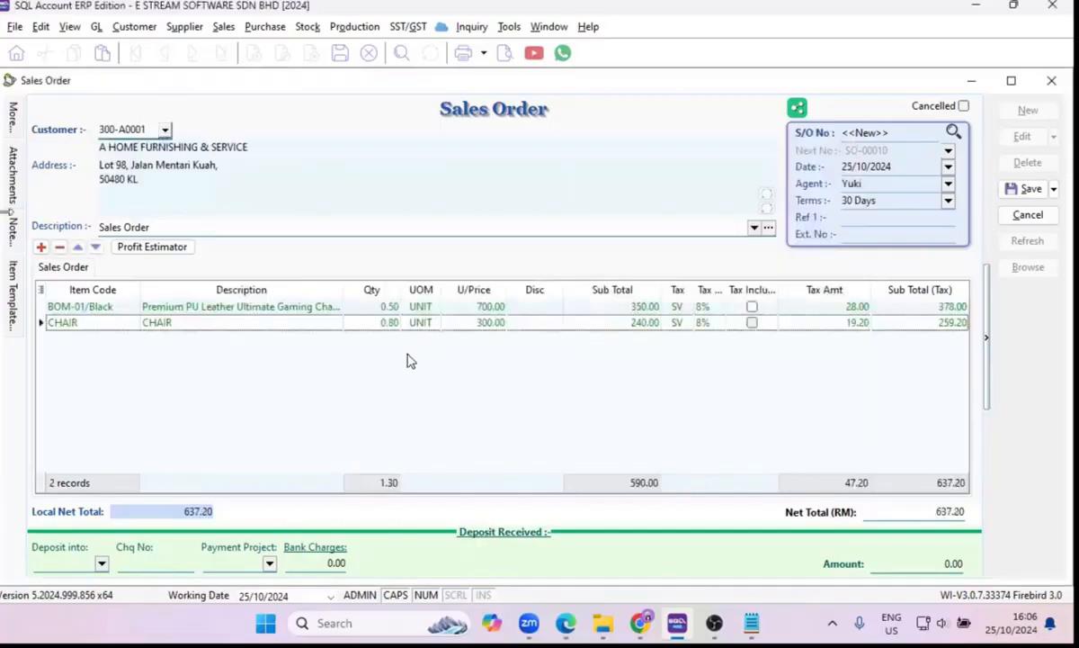
Check the transferred quantities of the BOM-01/Black and CHAIR lines in the sales order.
click(370, 307)
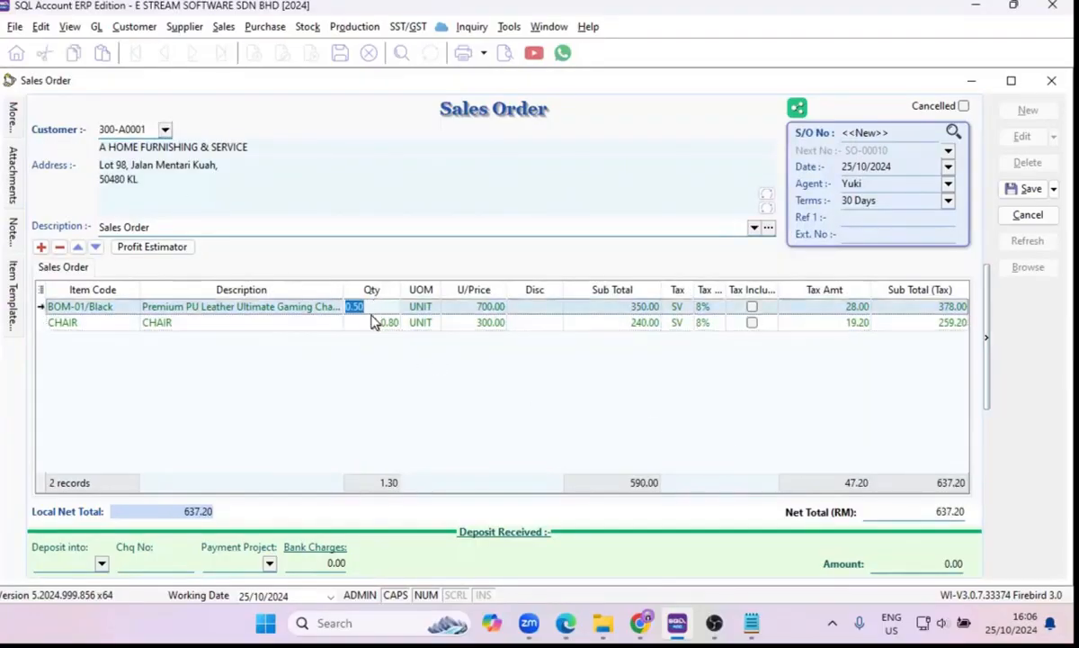
click(115, 324)
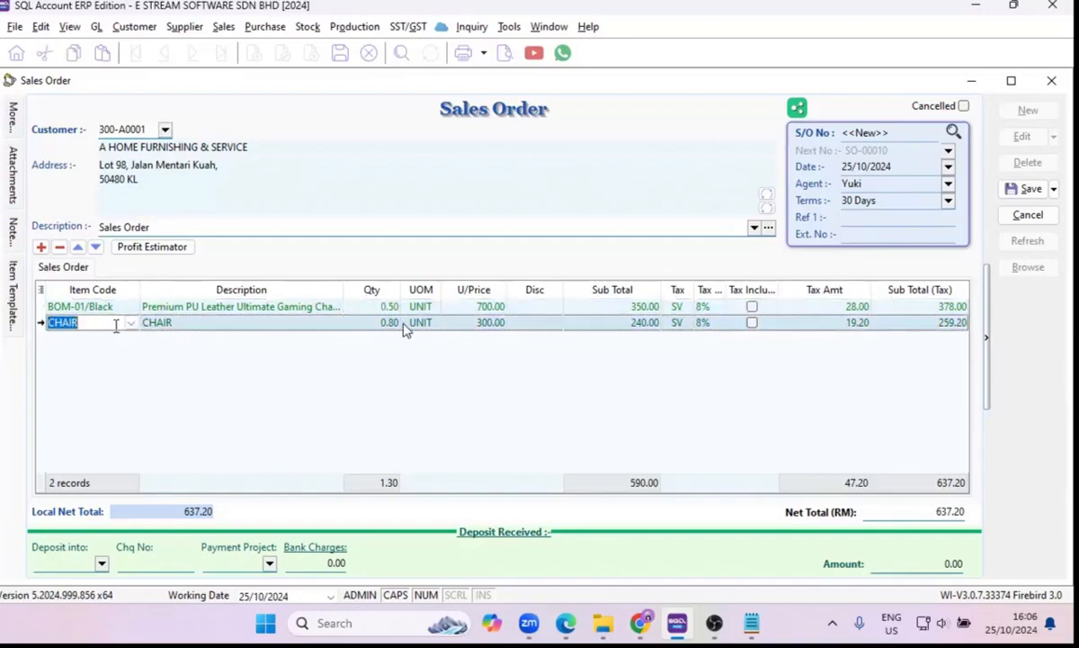
click(361, 324)
click(364, 334)
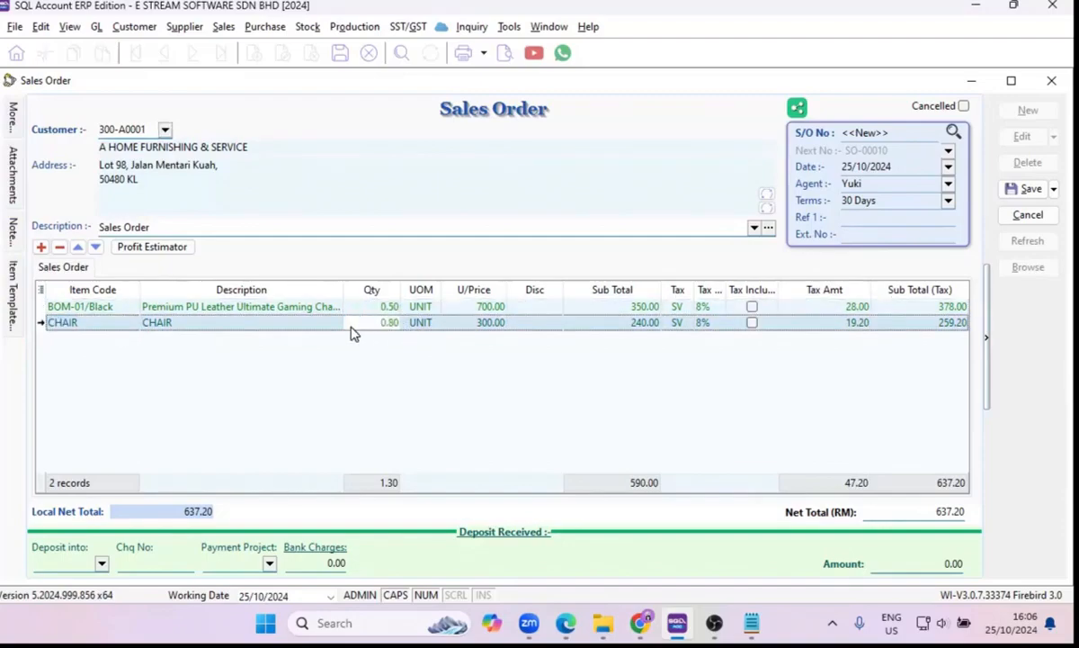
Save the sales order and view the item flow of its BOM-01/Black line.
click(1011, 192)
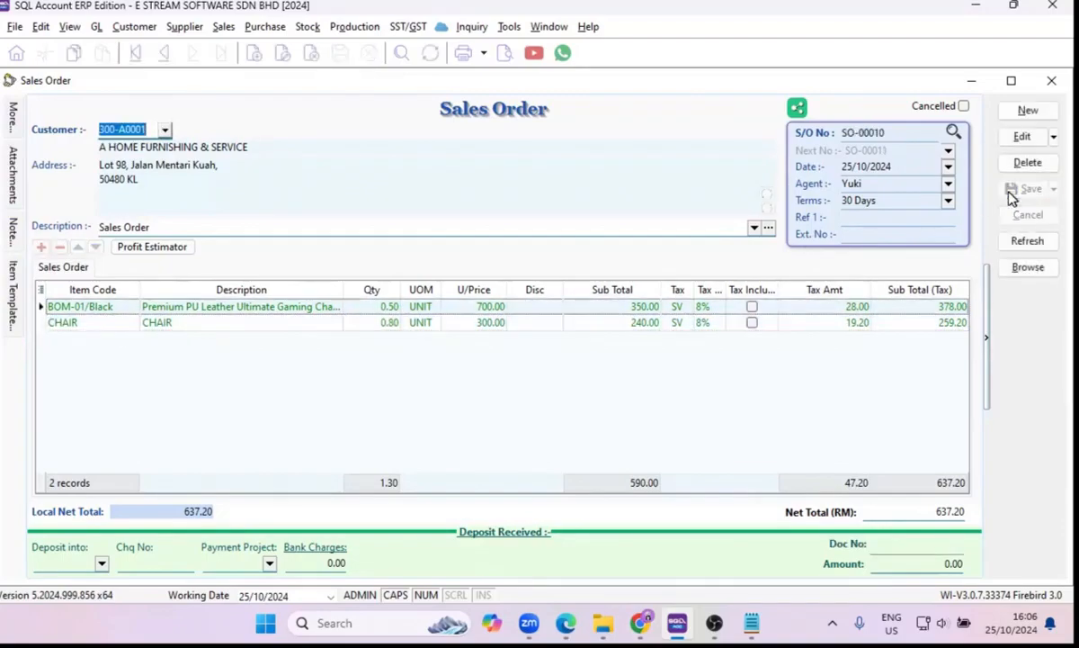
right_click(55, 308)
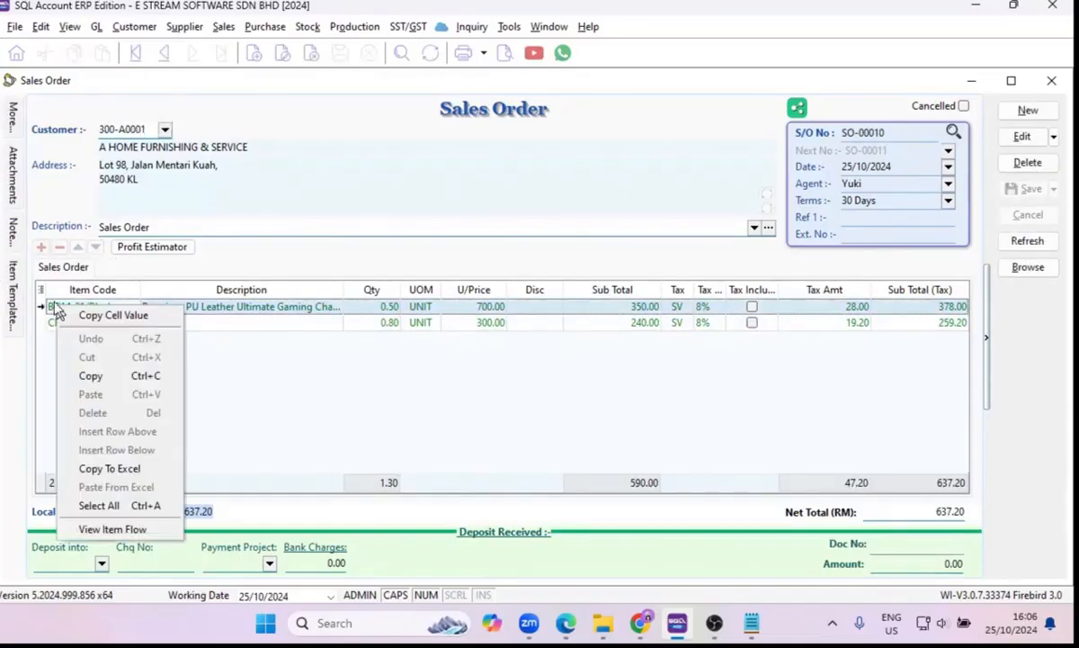
click(117, 531)
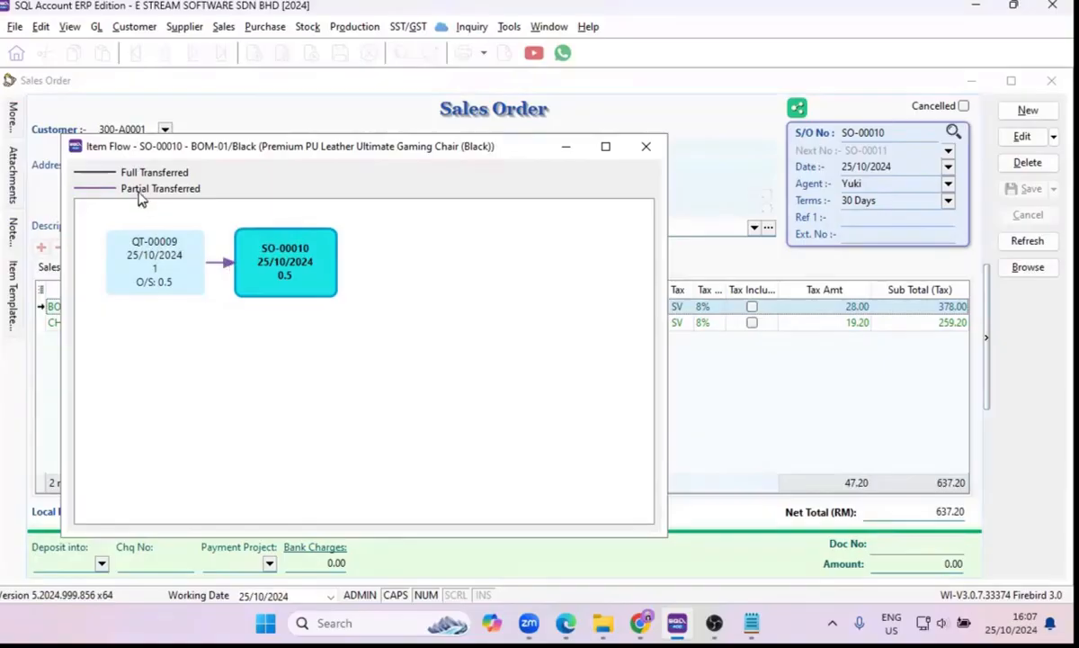
click(644, 146)
Transfer the sales order to a delivery order and save the delivery order.
right_click(609, 112)
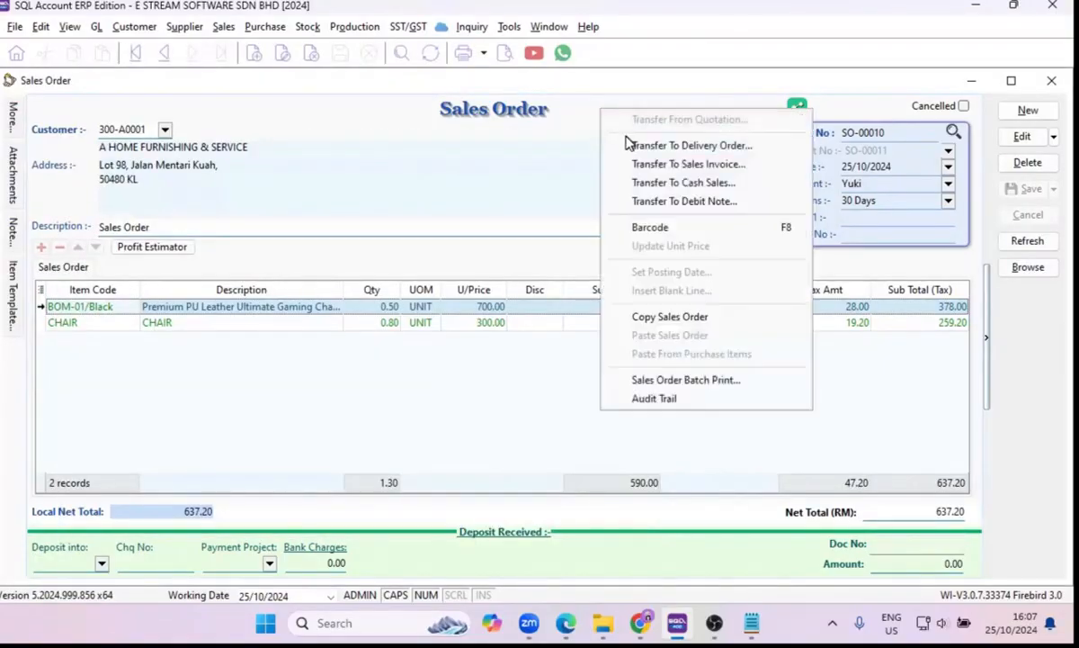
click(628, 146)
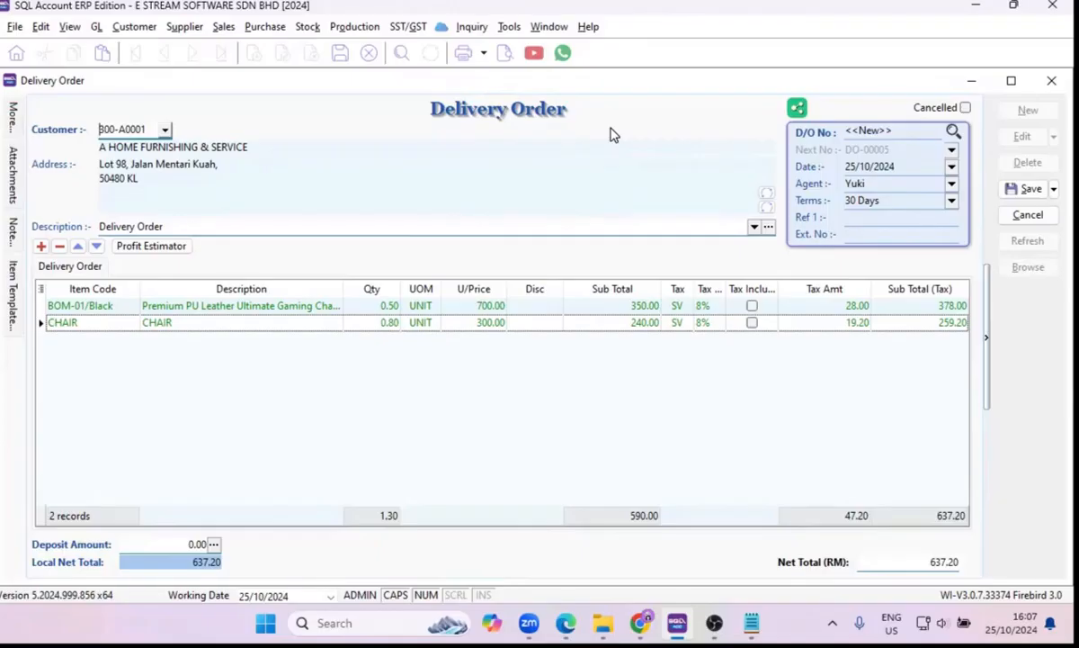
click(1016, 190)
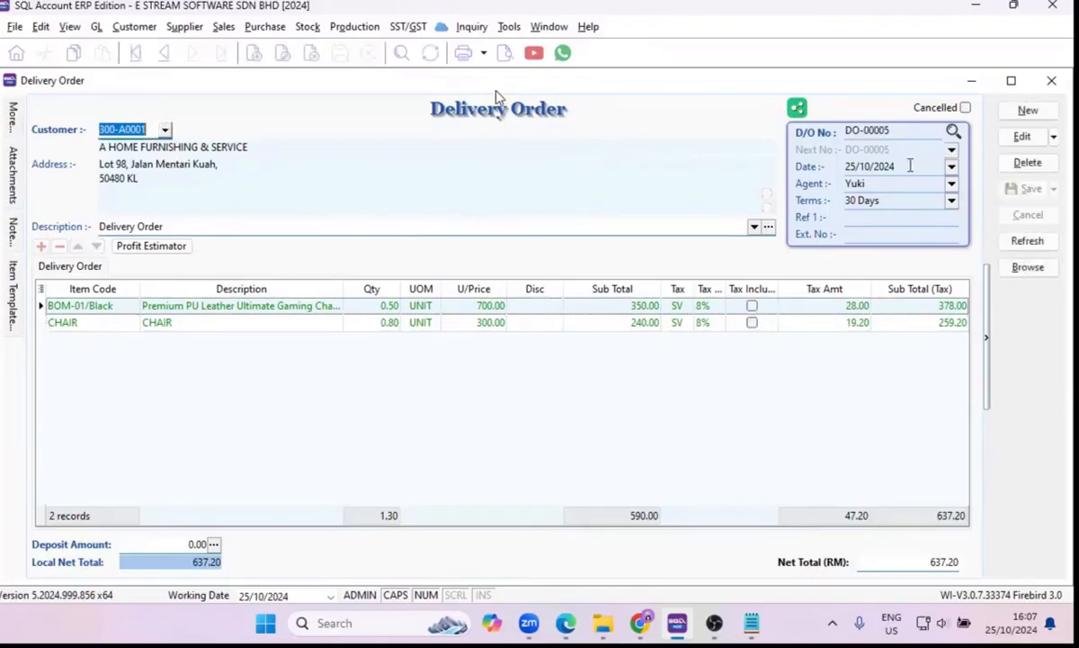
Transfer the delivery order to a sales invoice and save the invoice.
right_click(585, 112)
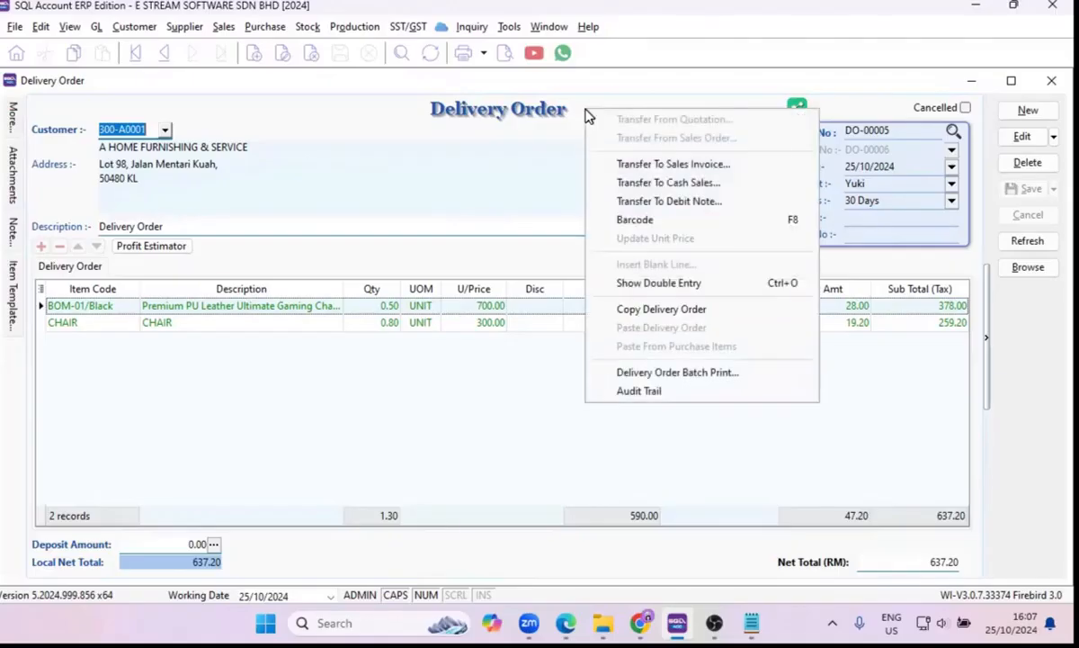
click(636, 165)
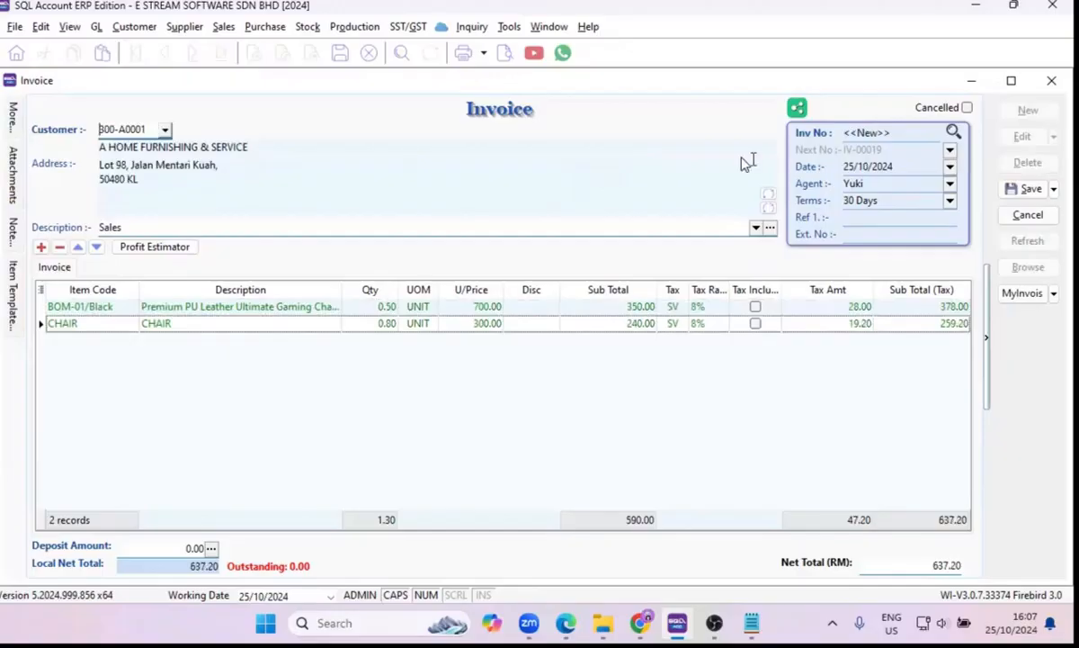
click(1025, 191)
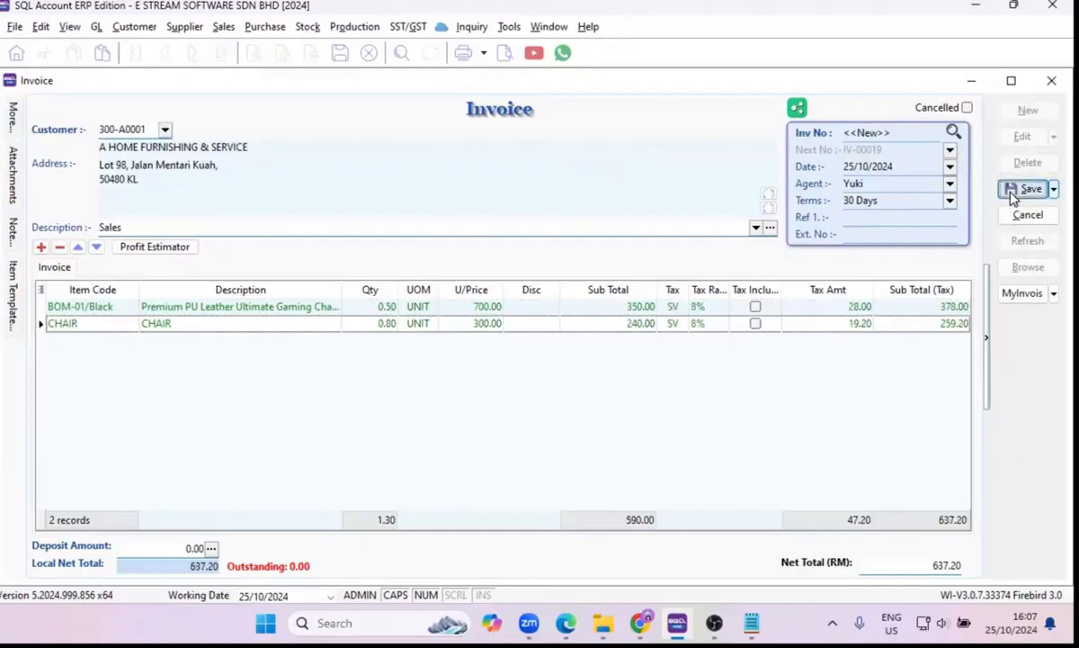
Examine the invoice's BOM-01/Black item flow, tracing full and partial transfers from quotation through sales order and delivery order to invoice.
right_click(74, 308)
click(97, 531)
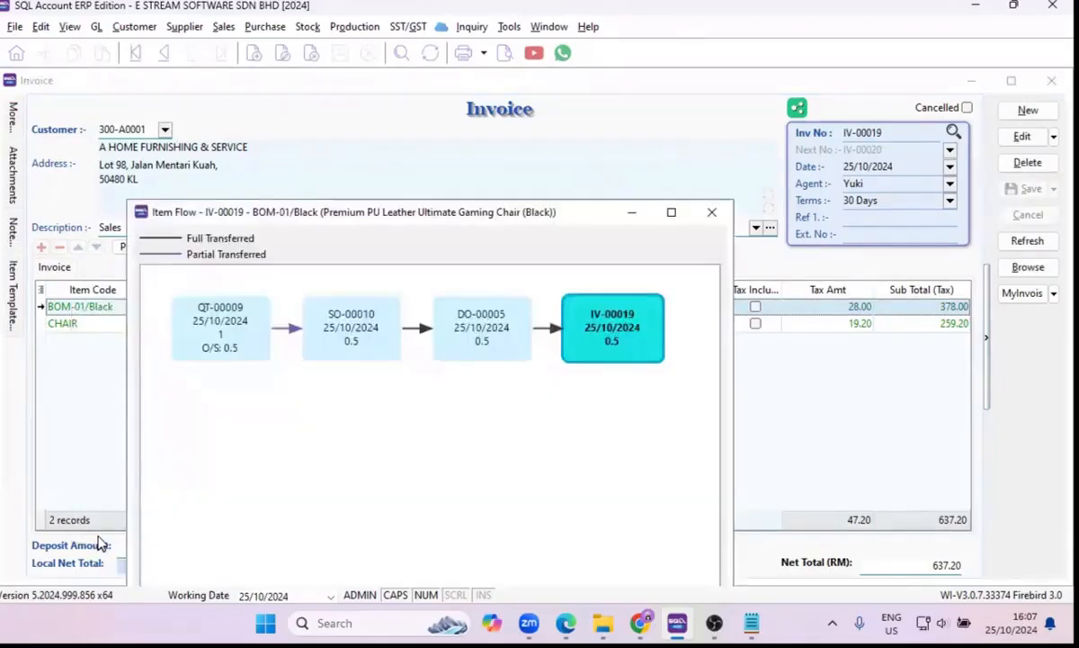
drag(559, 216, 624, 107)
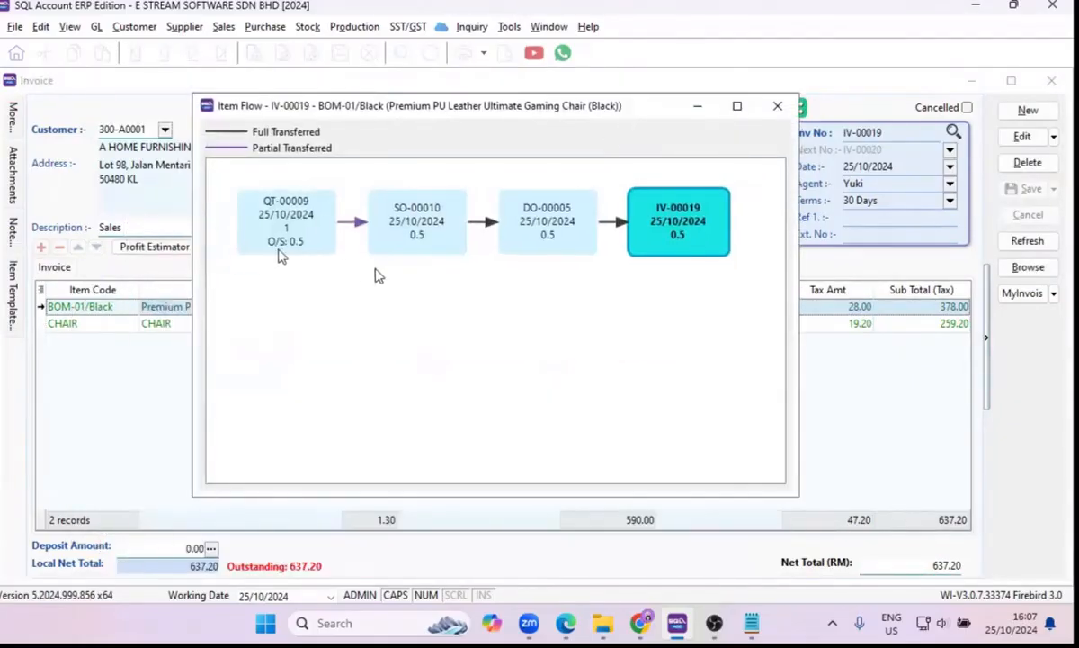
click(286, 220)
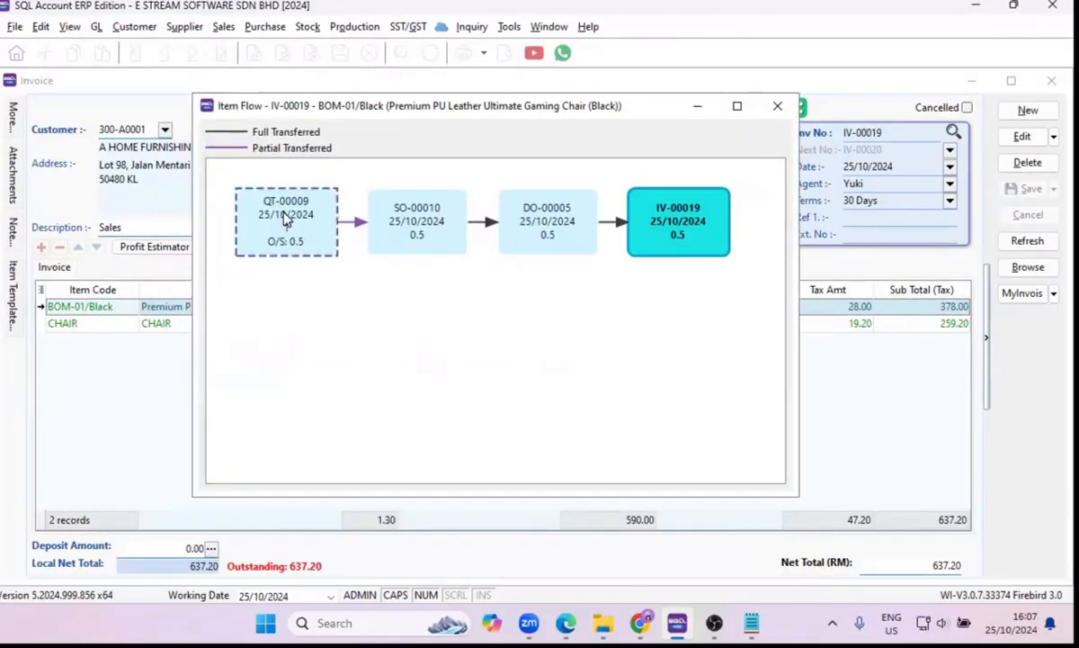
click(410, 218)
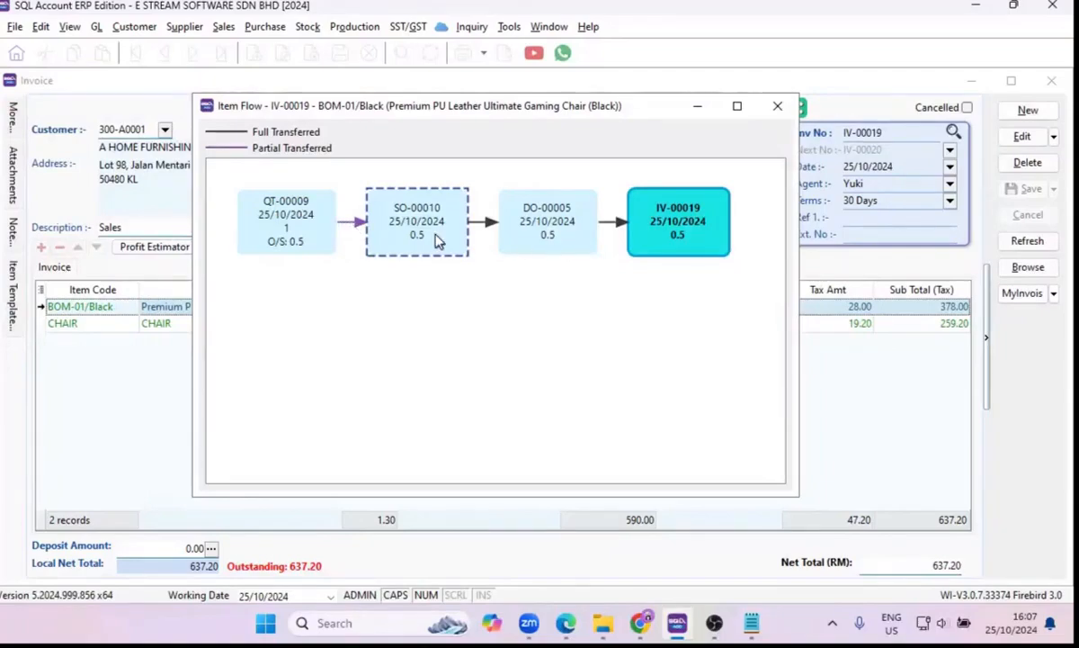
click(544, 236)
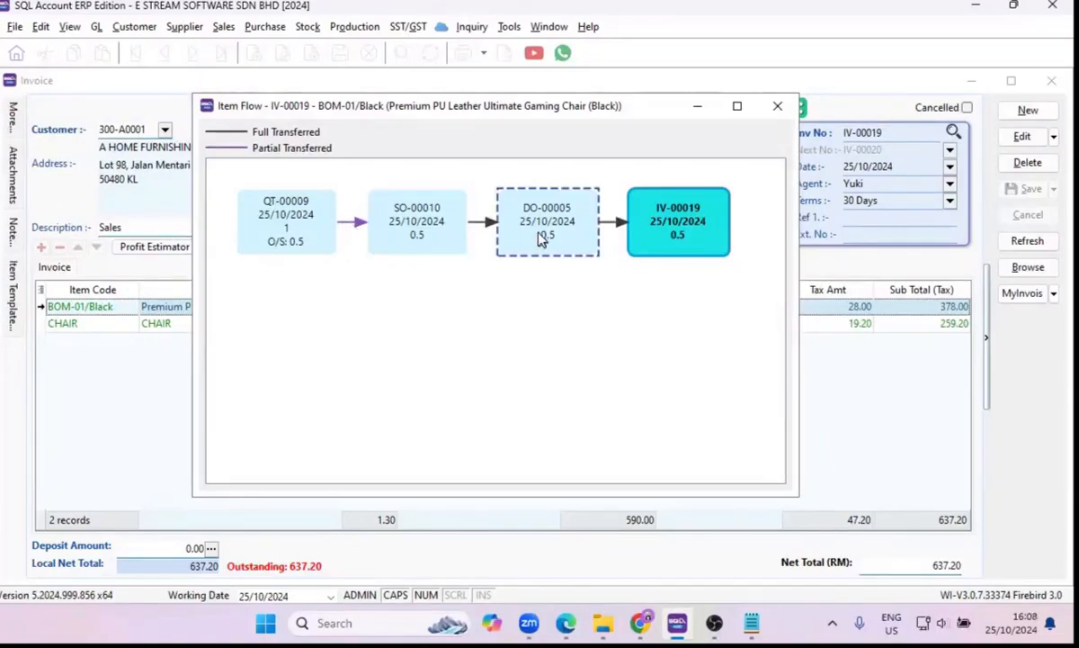
click(667, 234)
click(478, 230)
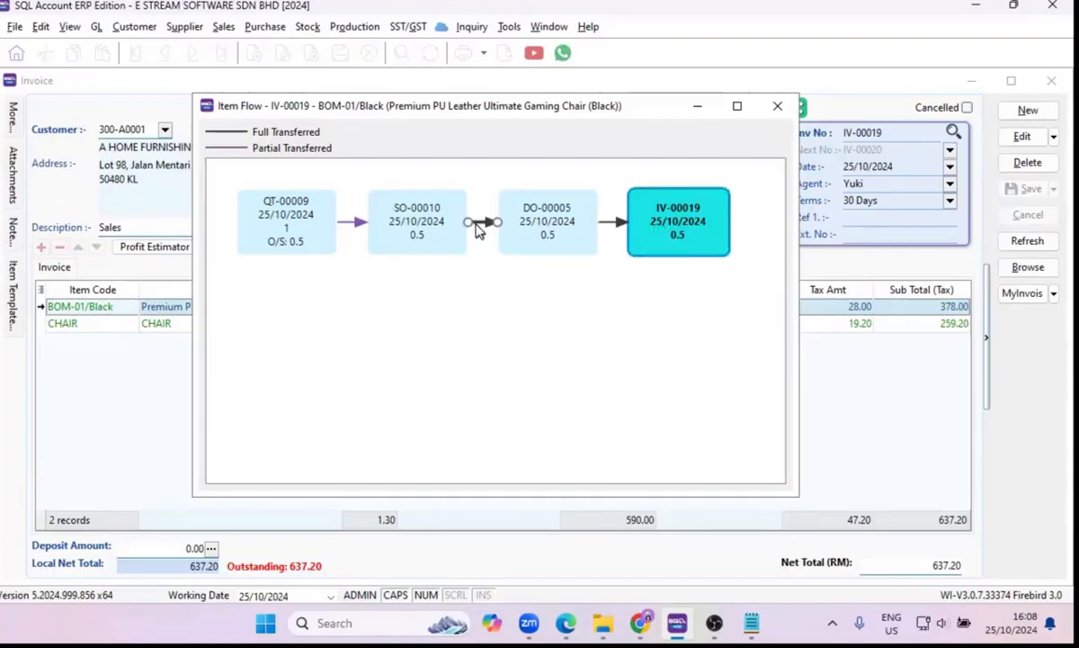
click(608, 229)
click(774, 106)
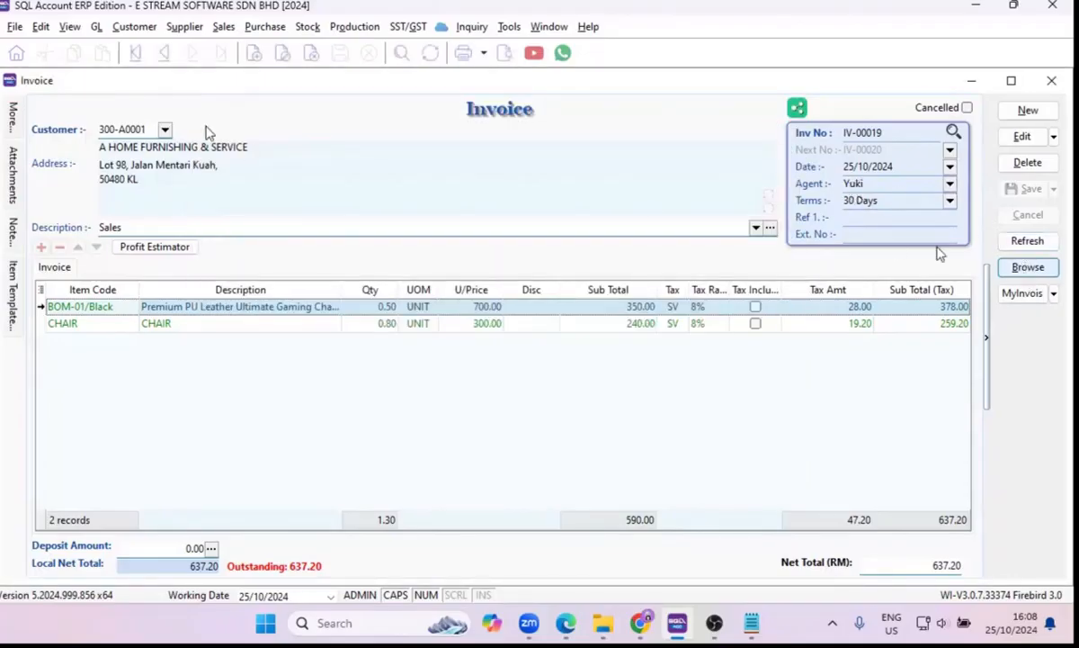
Close all the open sales document windows.
click(1053, 83)
click(1052, 82)
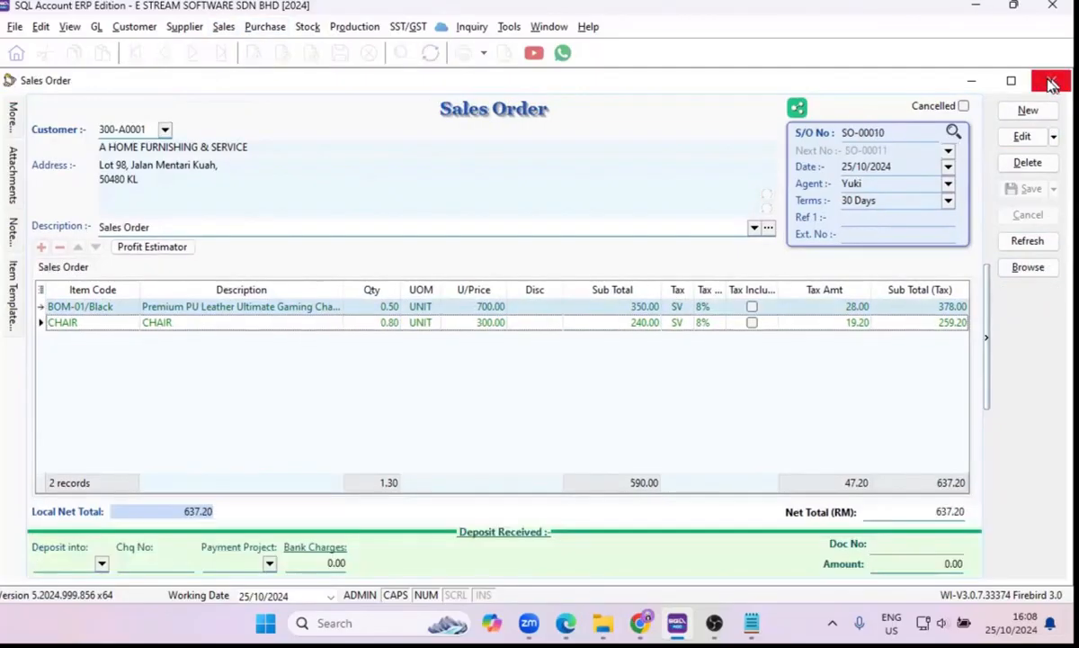
click(1053, 83)
click(1052, 82)
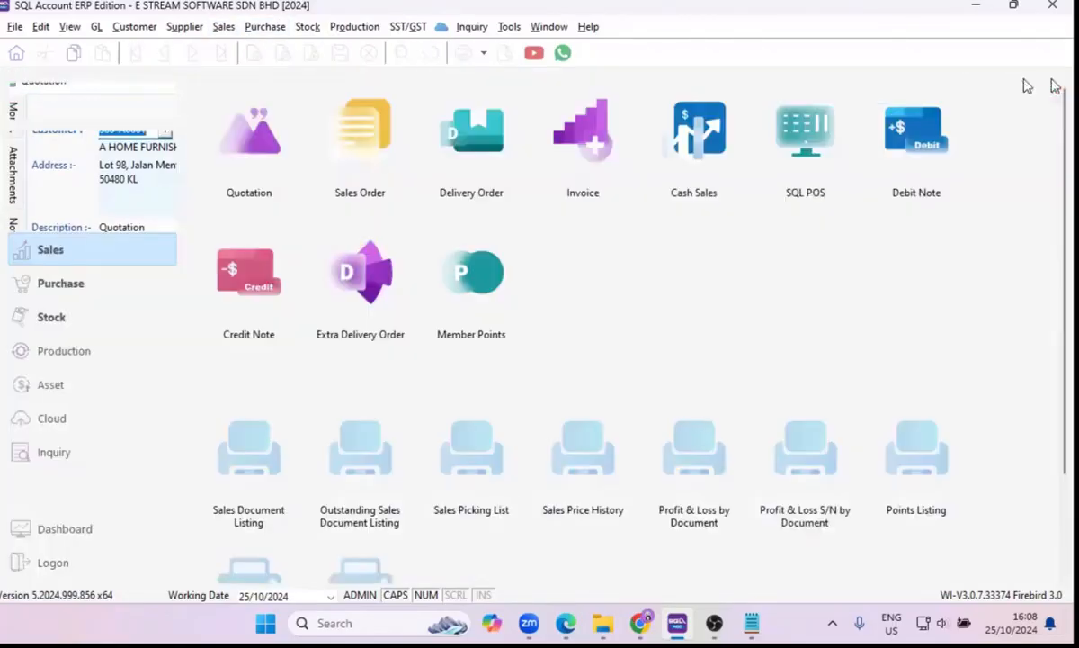
Create a new cash sales document for the customer CASH SALES.
click(225, 28)
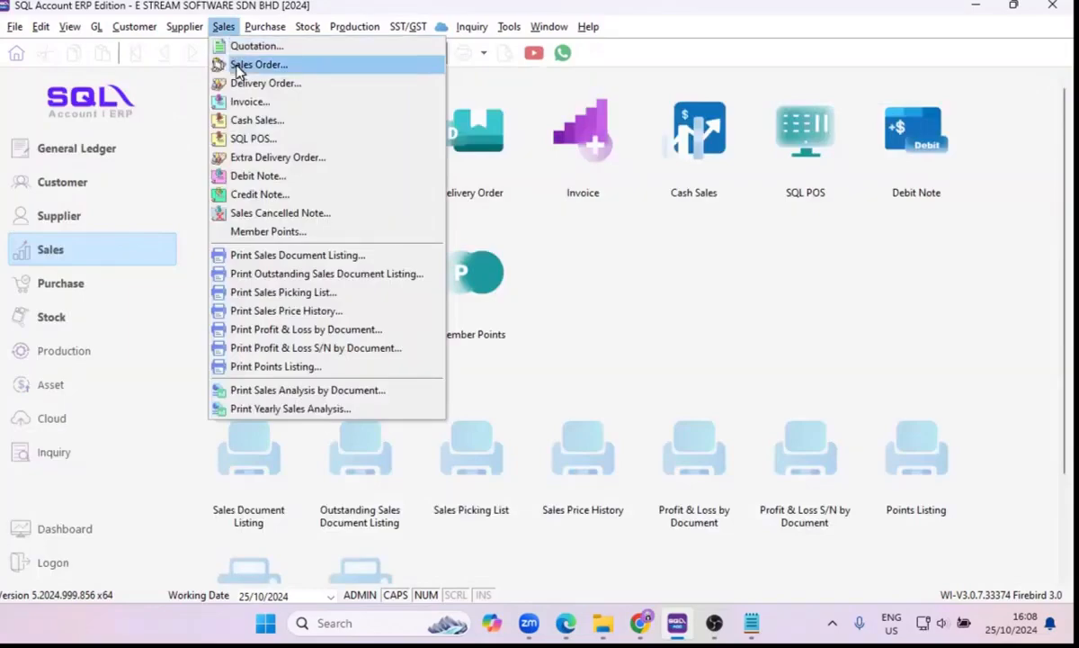
click(241, 121)
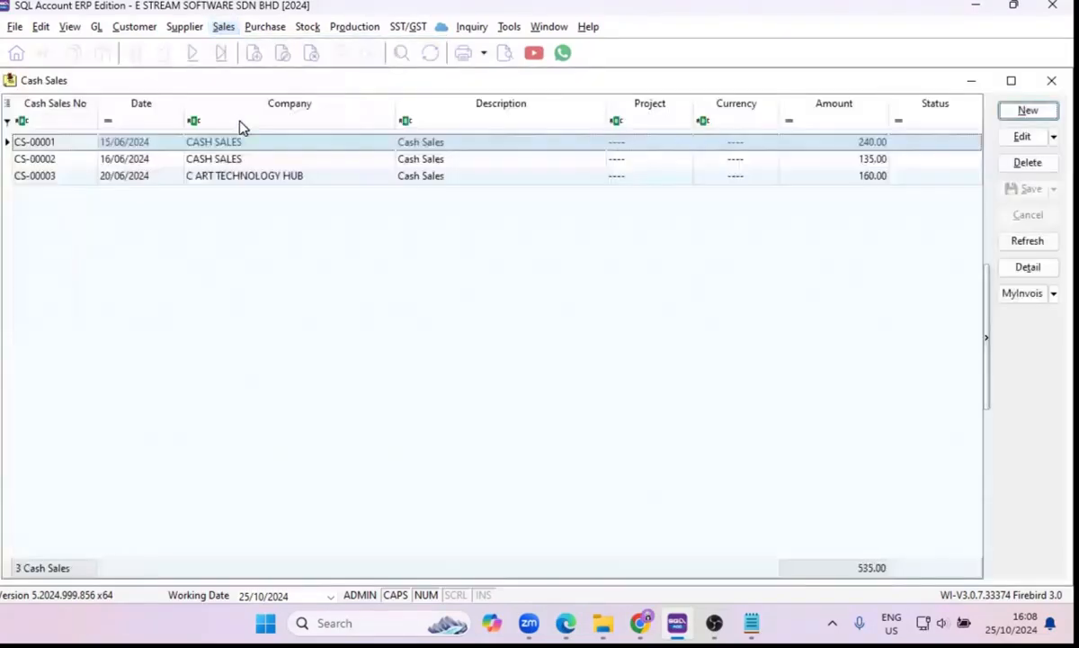
click(1030, 111)
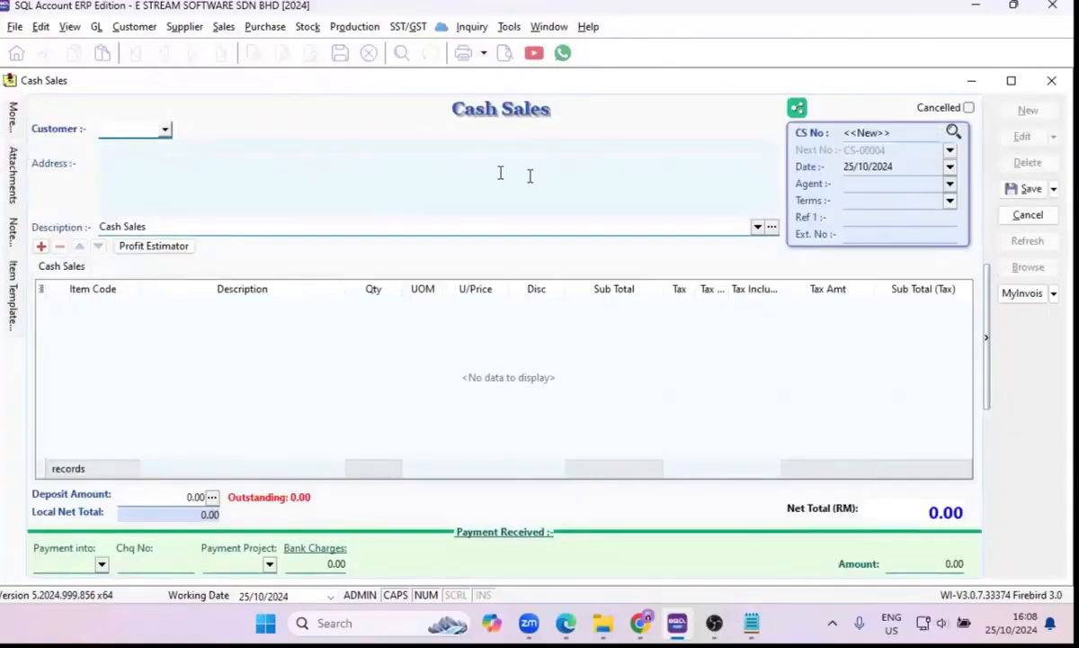
click(165, 131)
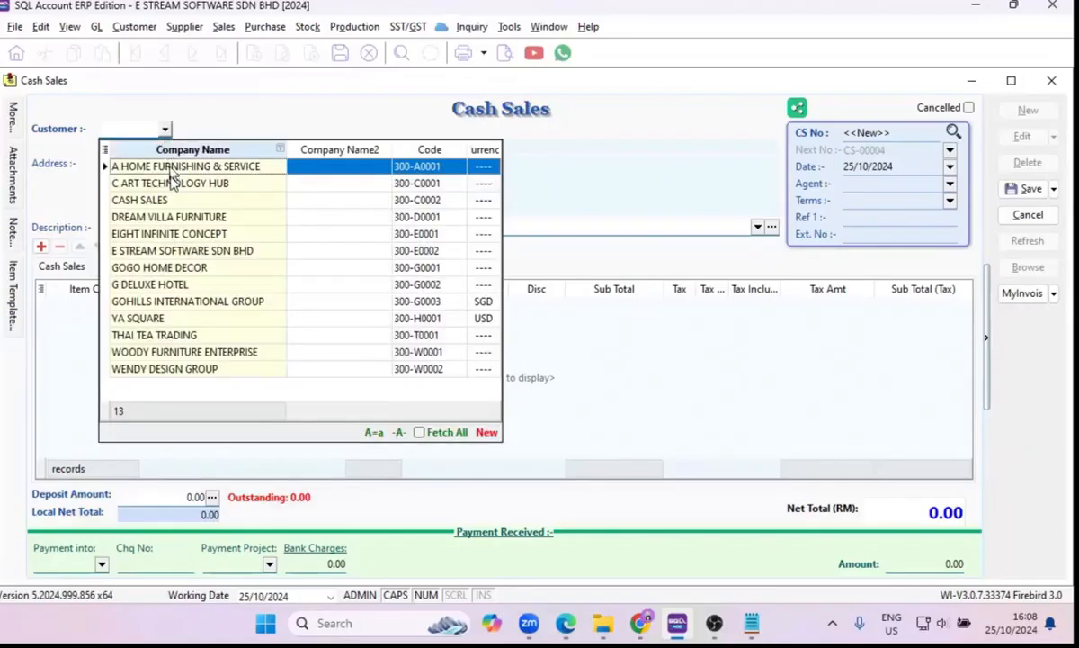
click(172, 182)
click(165, 129)
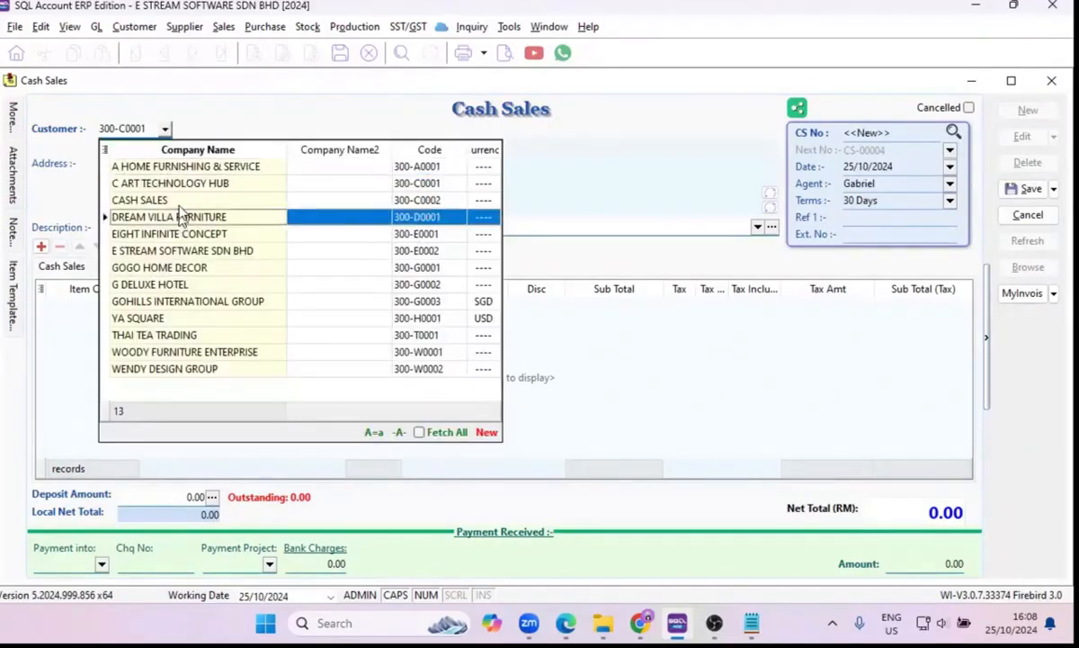
click(180, 200)
click(144, 177)
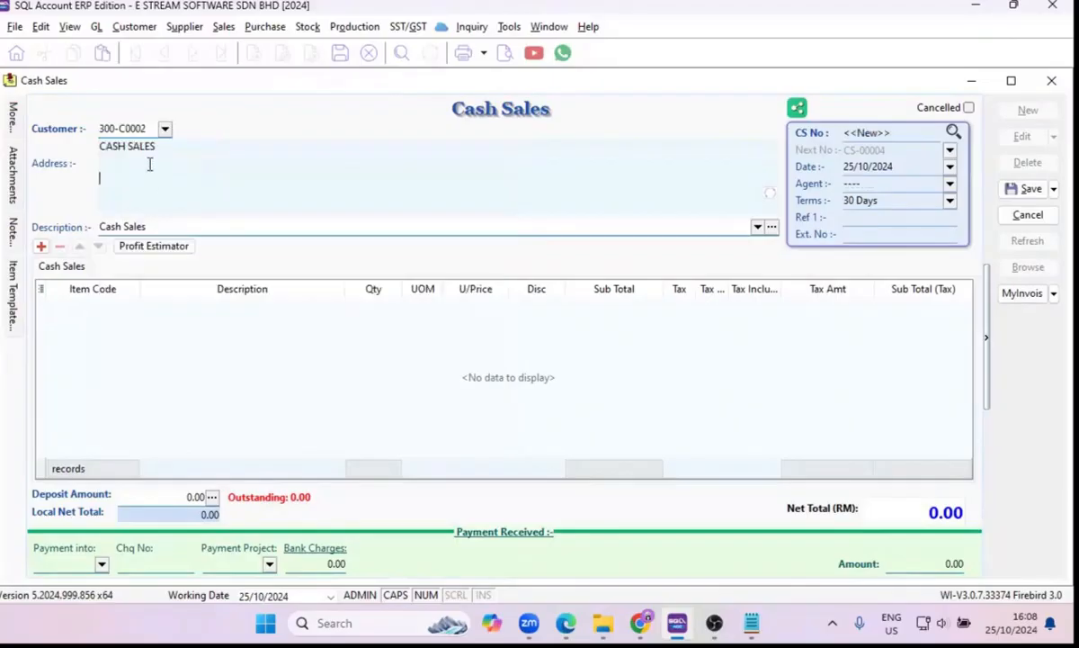
Add the items BOM-02/Red and ISCT as two lines of the cash sale.
click(41, 247)
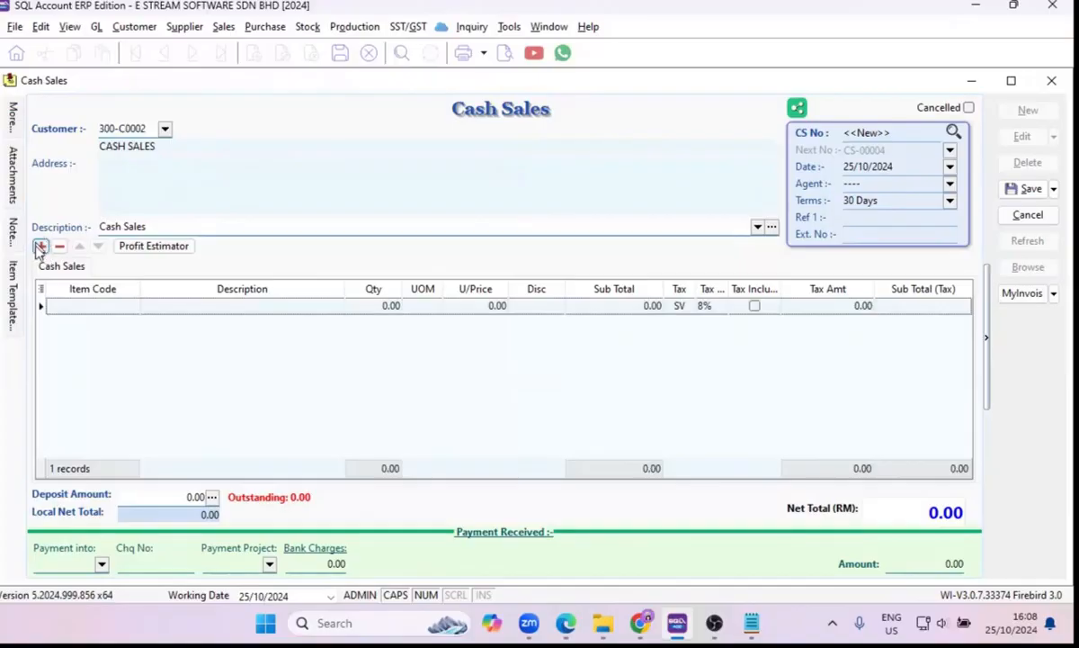
click(125, 306)
click(131, 306)
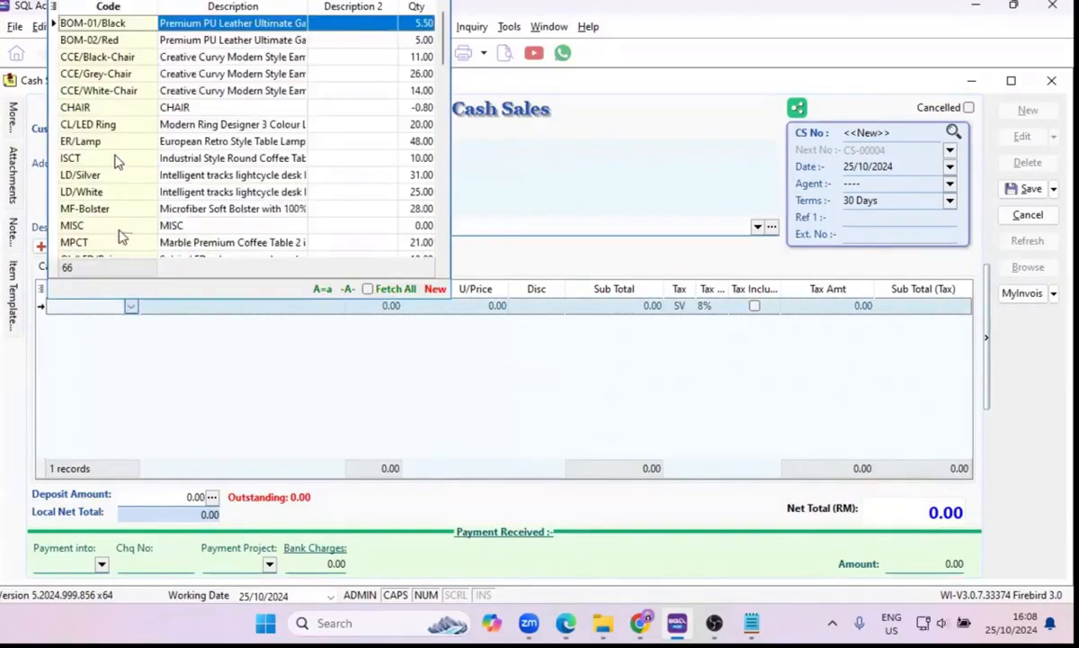
click(109, 41)
click(42, 248)
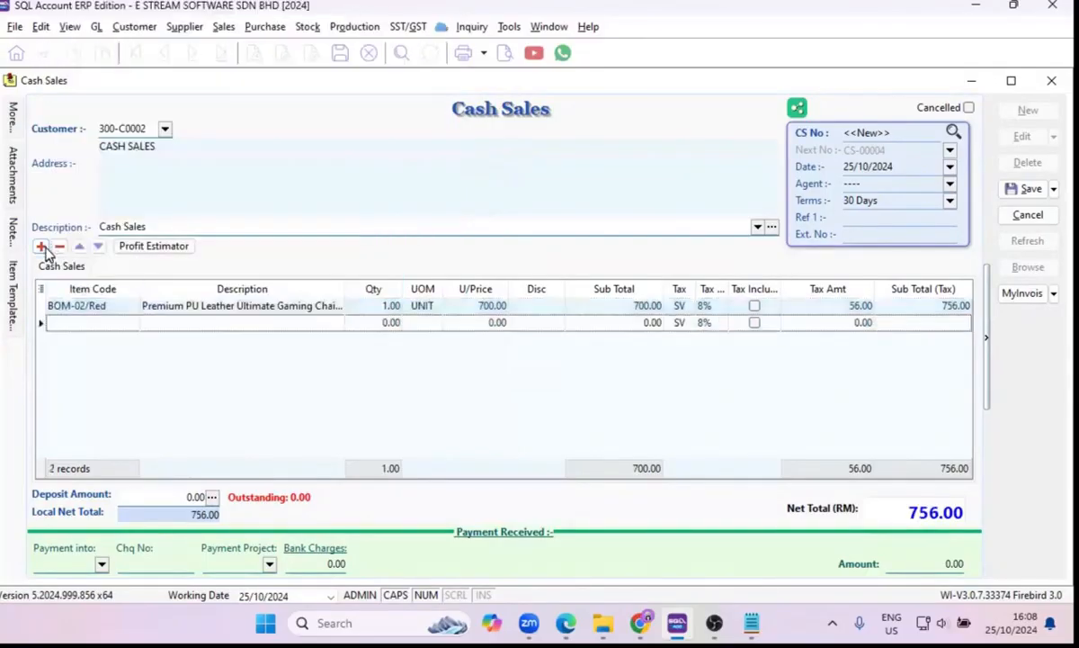
click(99, 309)
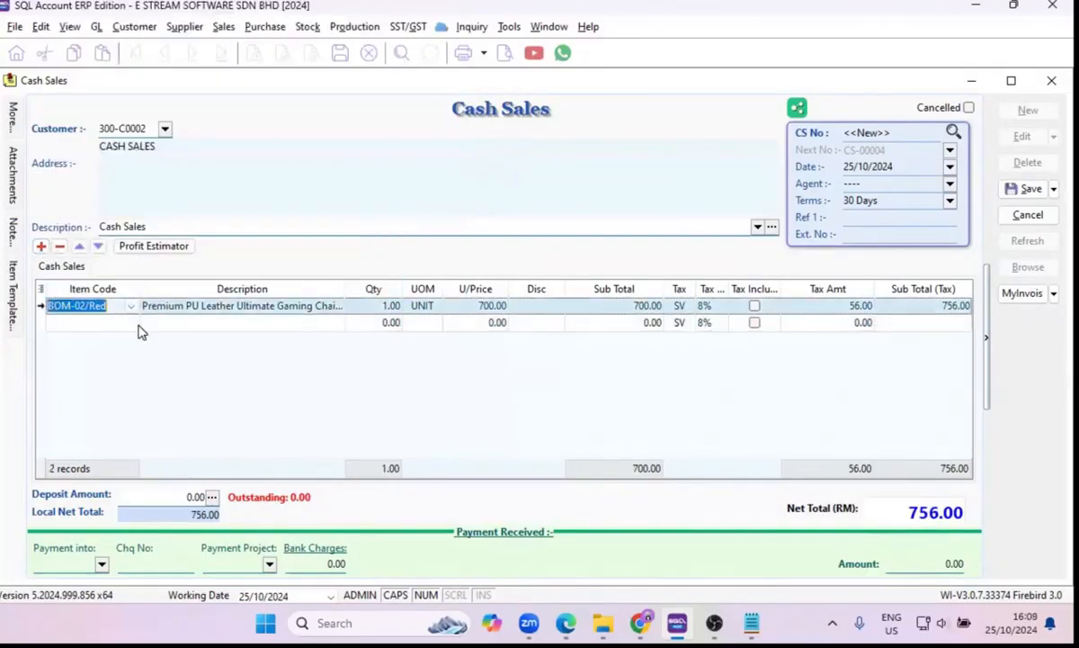
click(133, 324)
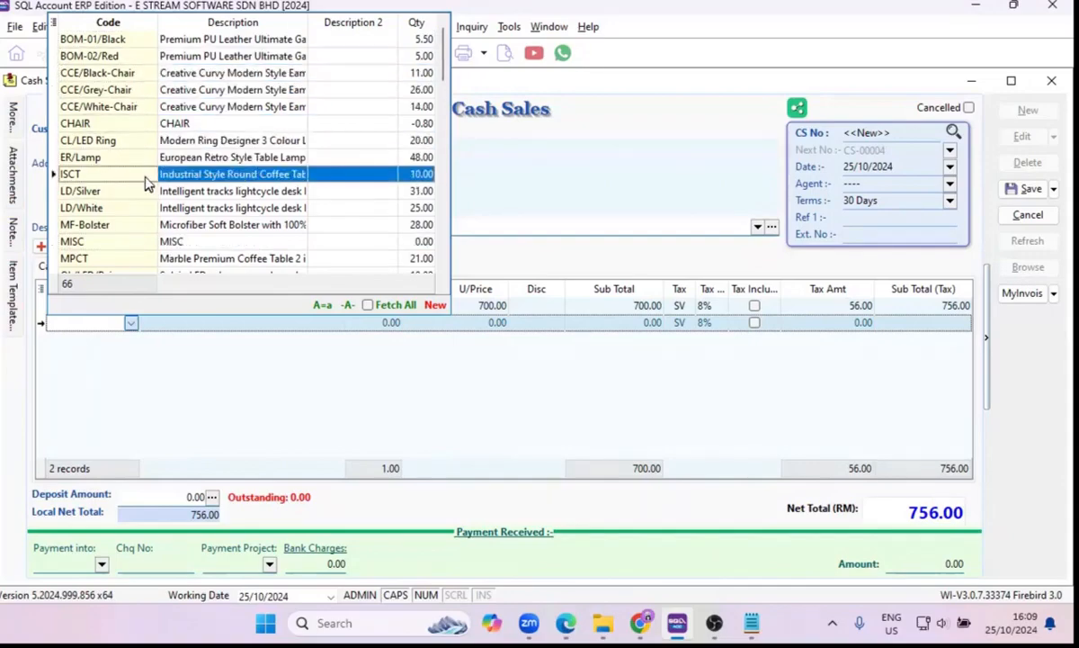
key(Return)
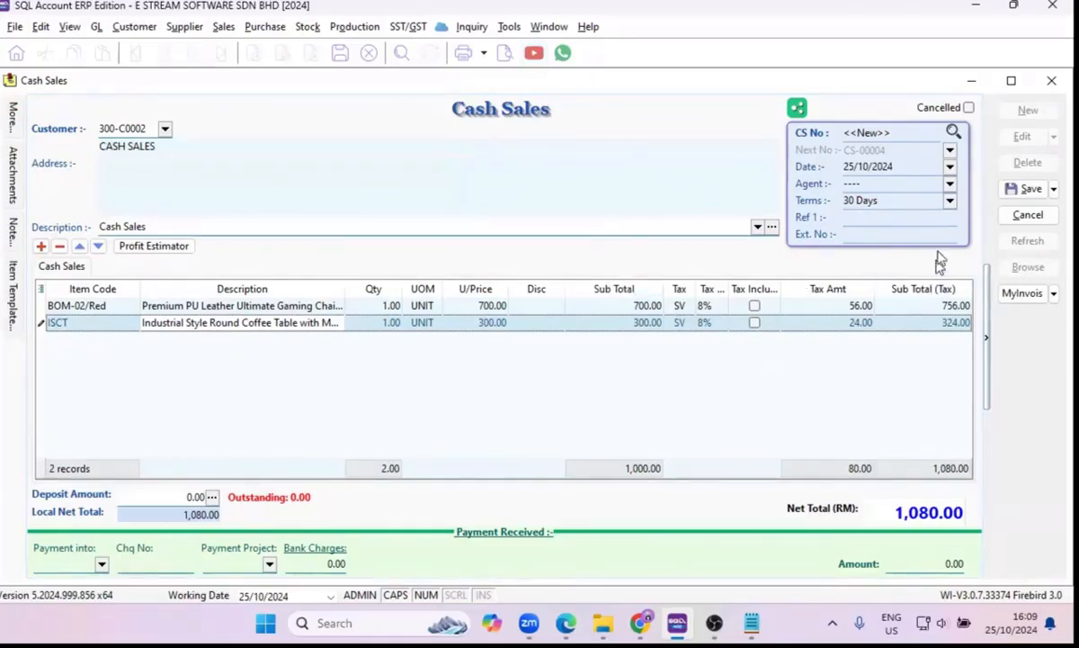
Save the cash sale with 1,080.00 paid using CASH IN HAND as the payment method.
click(1025, 190)
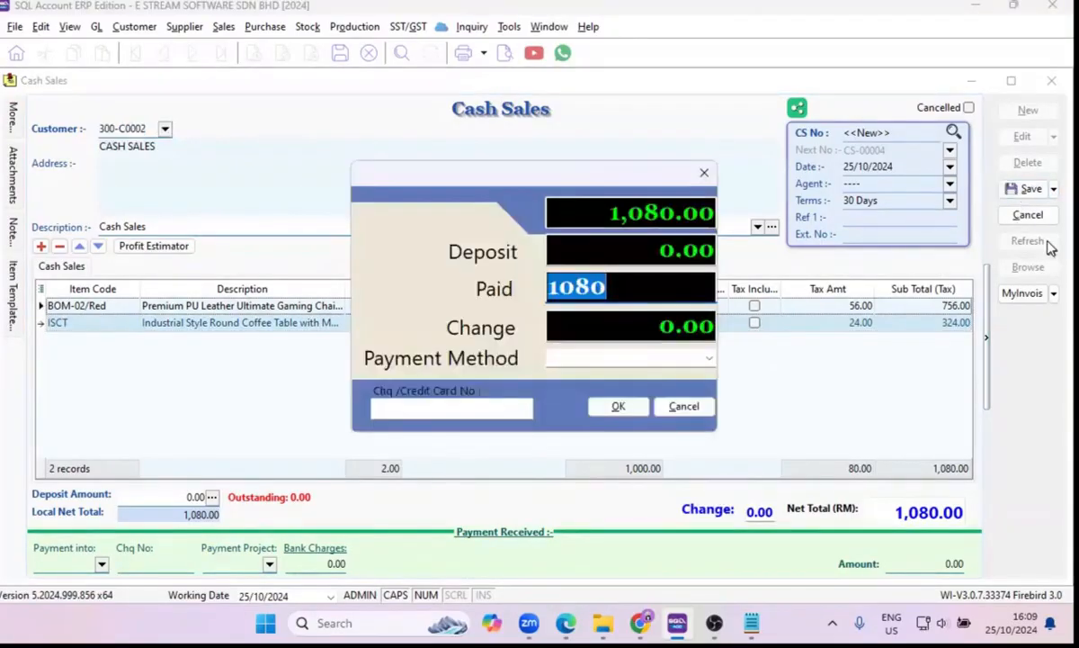
click(633, 213)
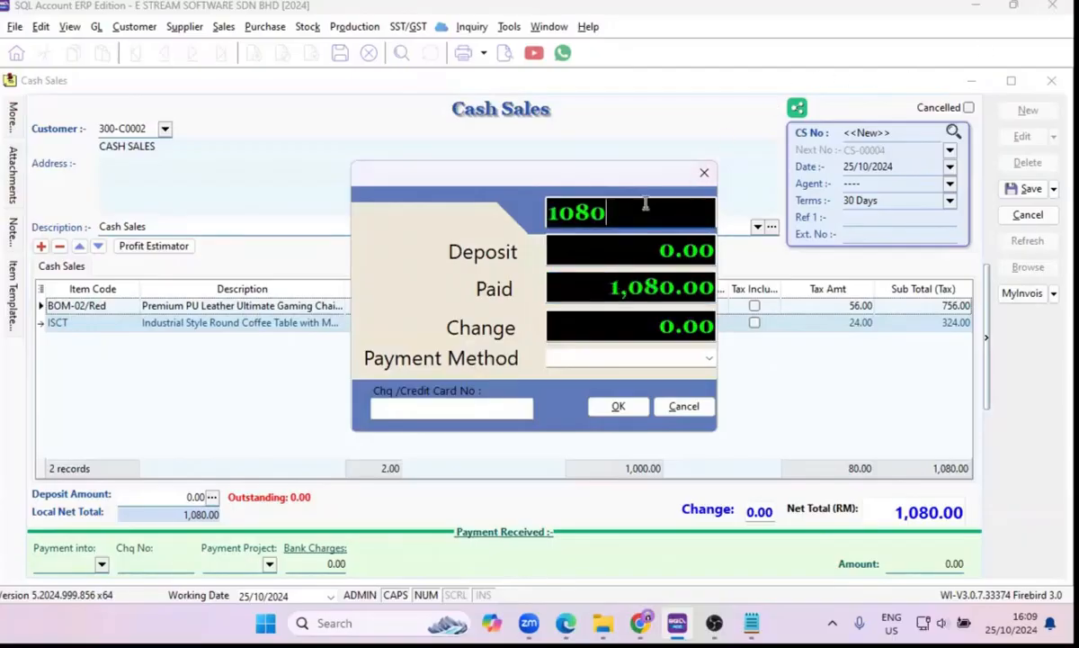
click(597, 288)
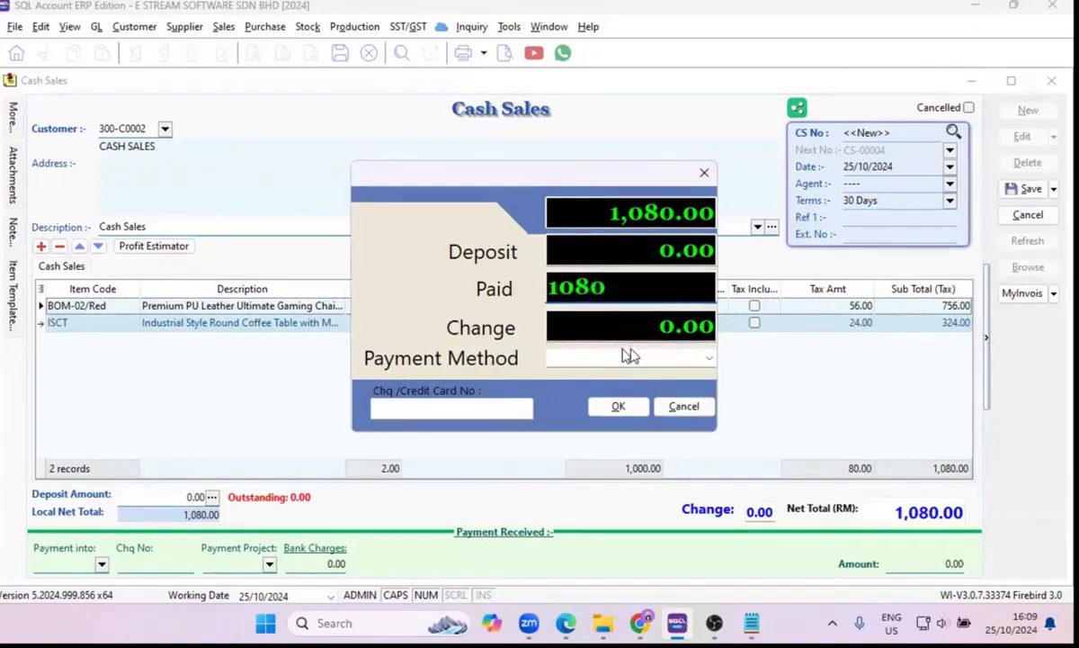
click(709, 358)
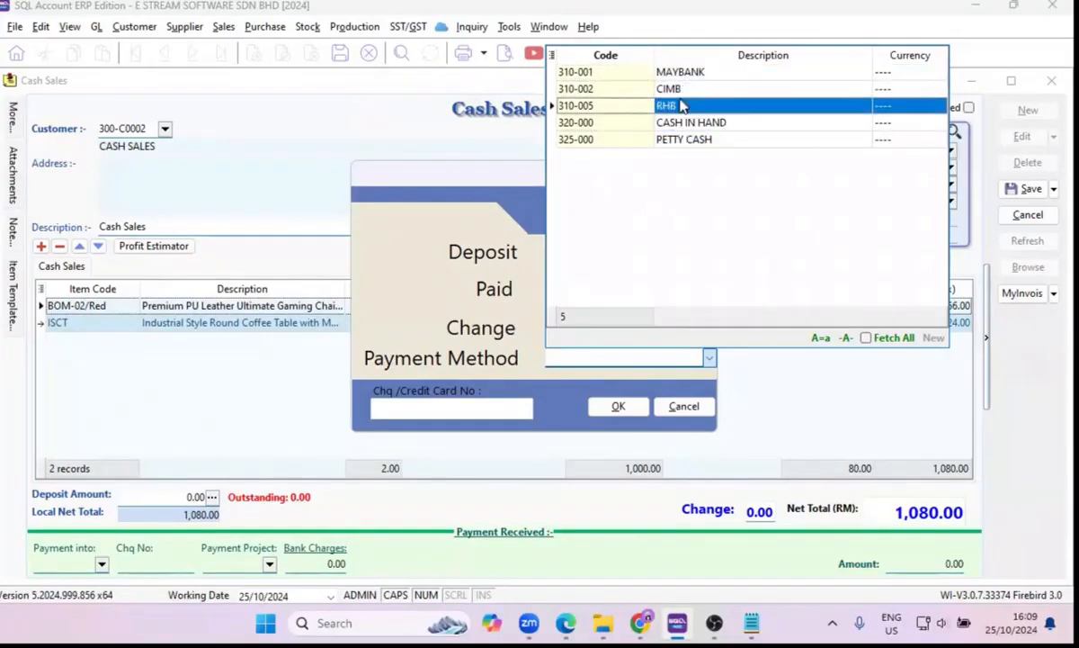
click(453, 407)
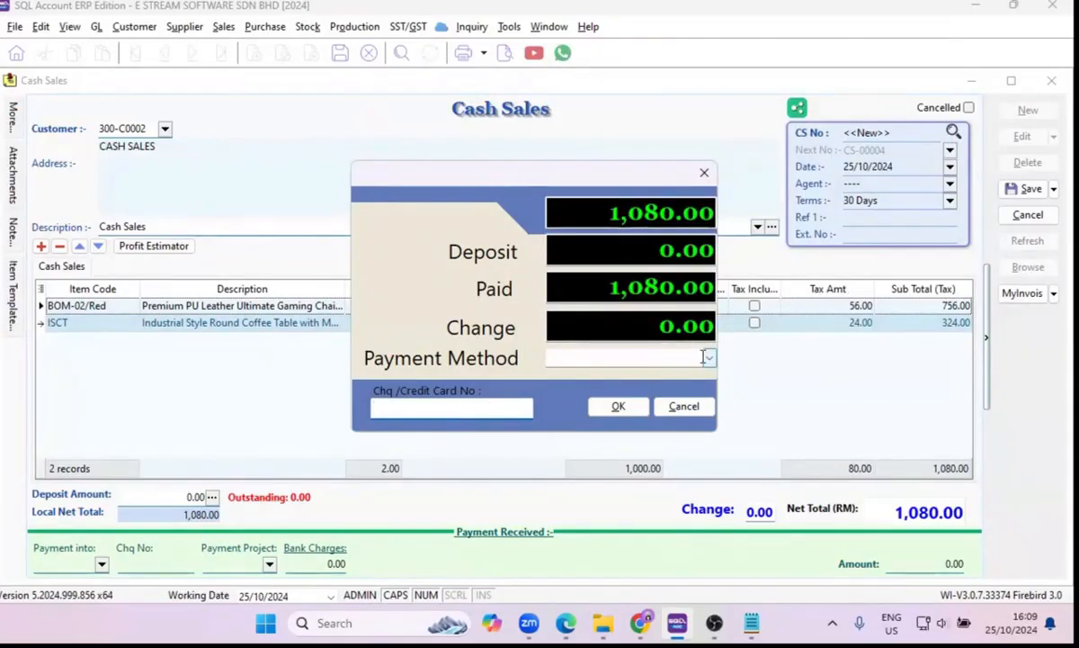
click(711, 359)
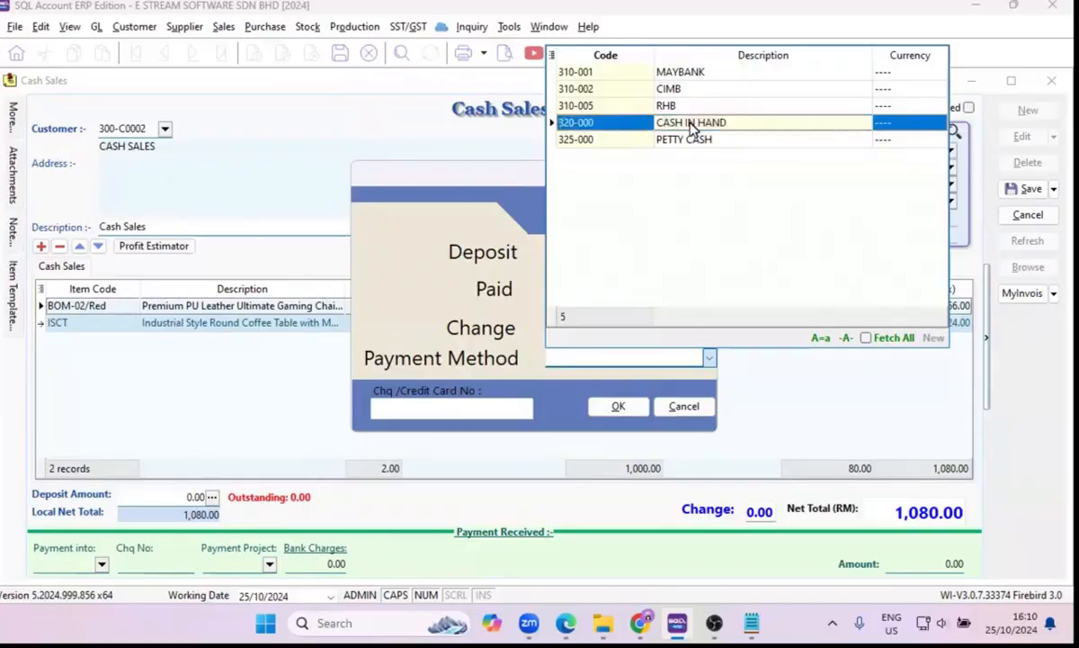
click(691, 127)
click(619, 407)
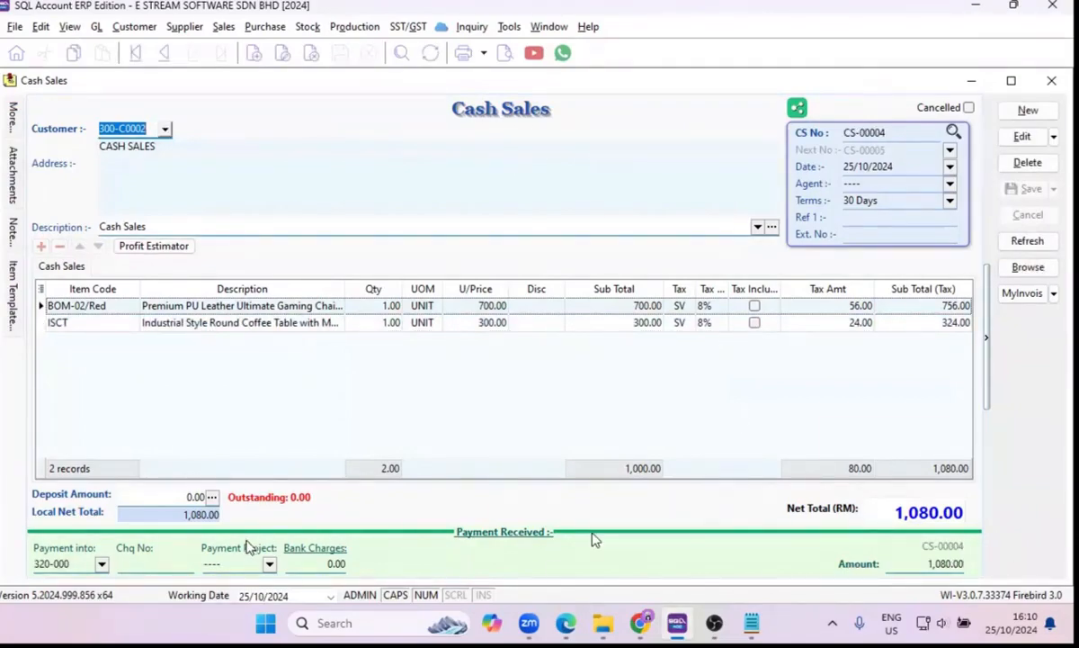
Inspect the cash sale's receiving account and received amount, and view its linked customer payment entry.
click(78, 563)
click(102, 564)
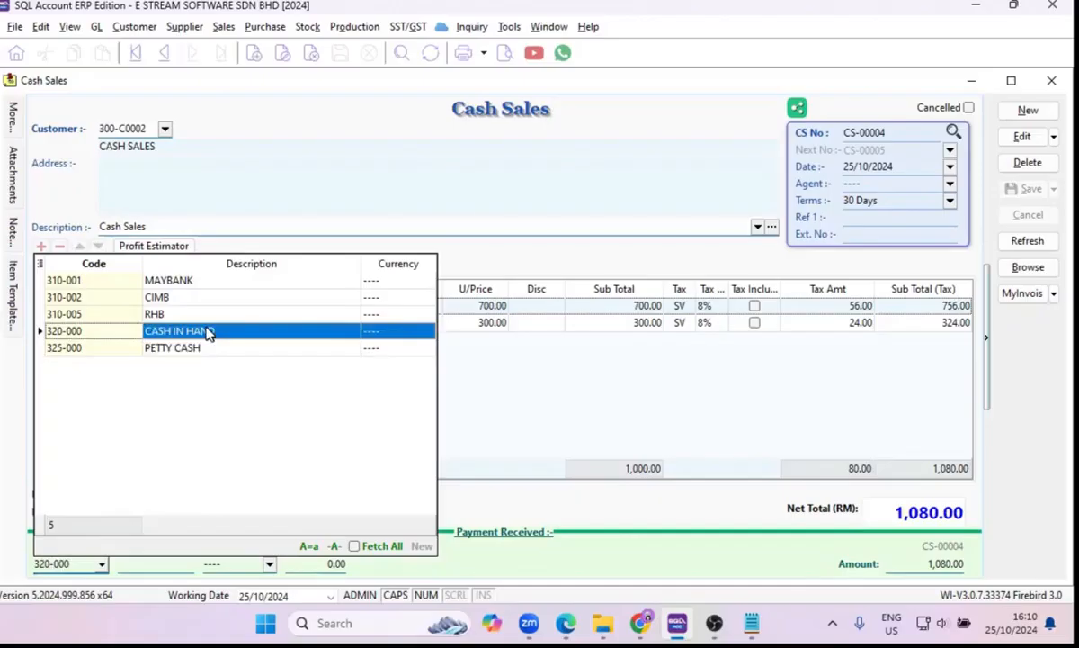
click(602, 415)
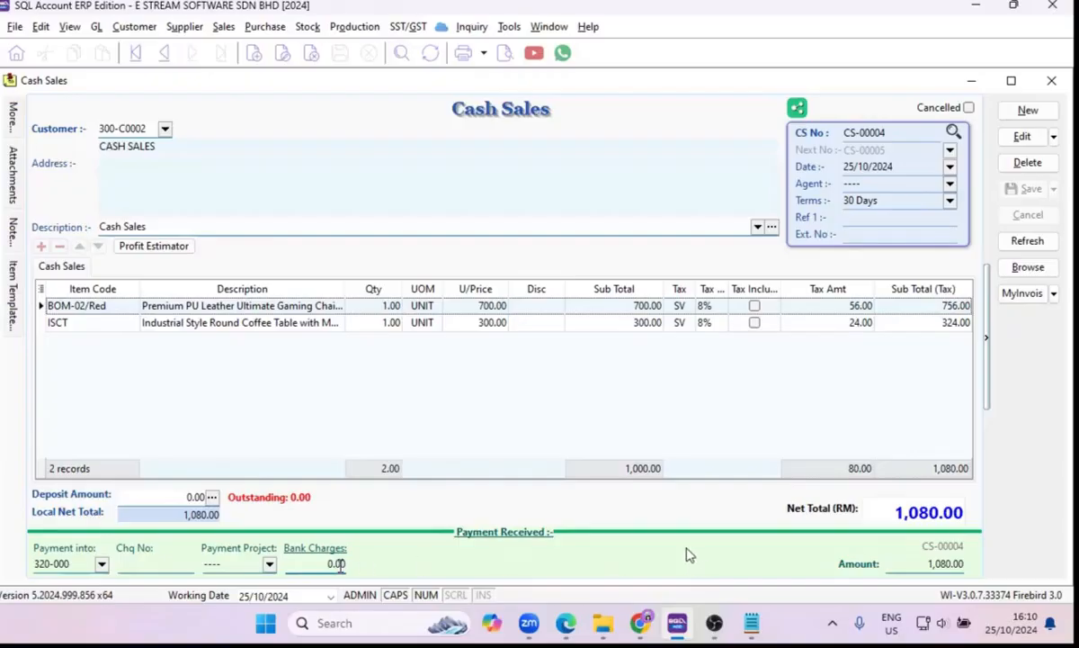
click(933, 563)
click(929, 564)
drag(932, 565, 855, 561)
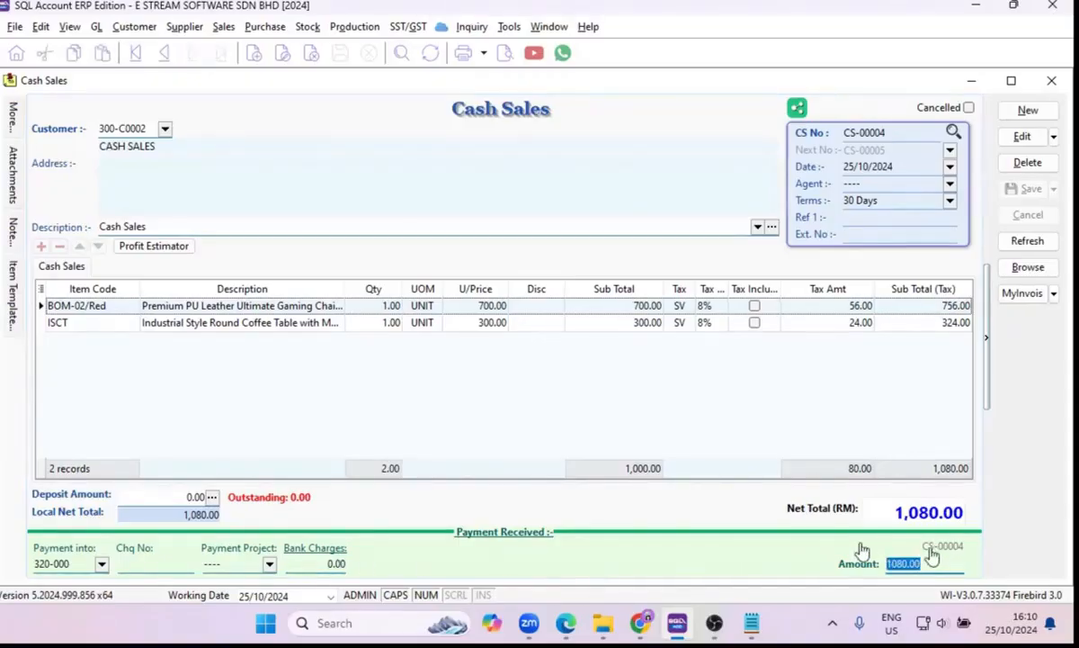
click(938, 547)
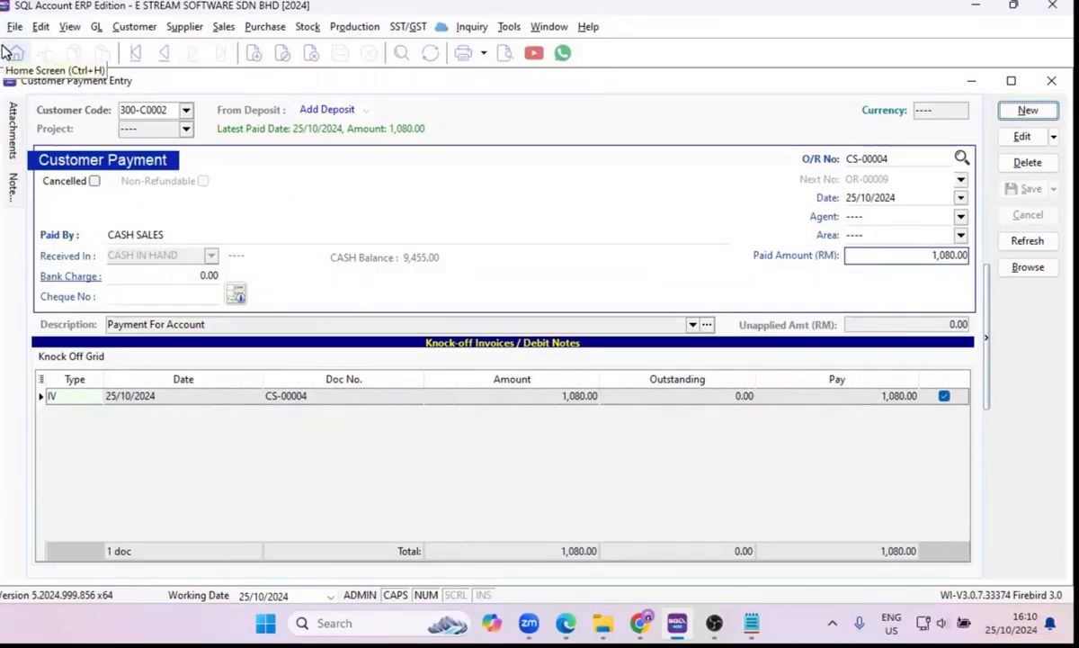
click(970, 82)
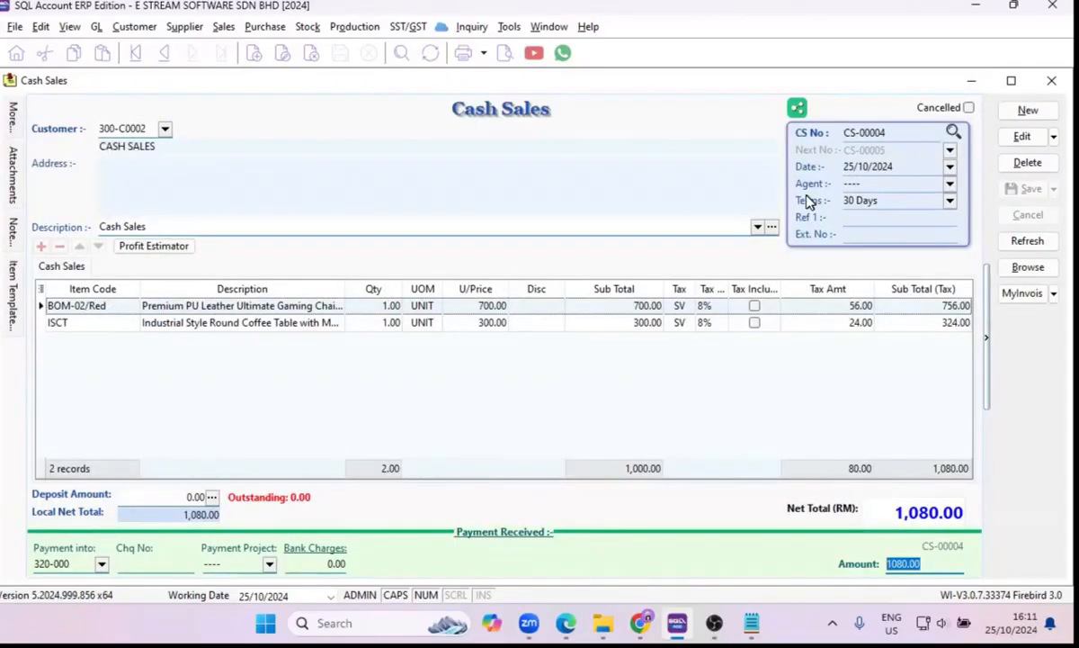
click(1013, 137)
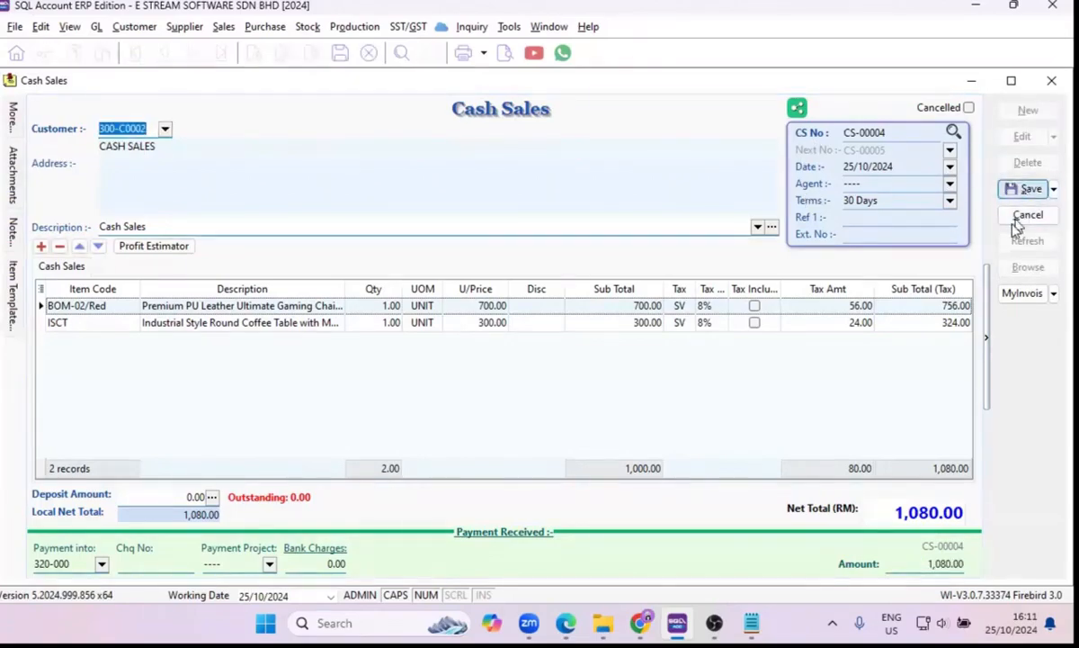
click(1014, 225)
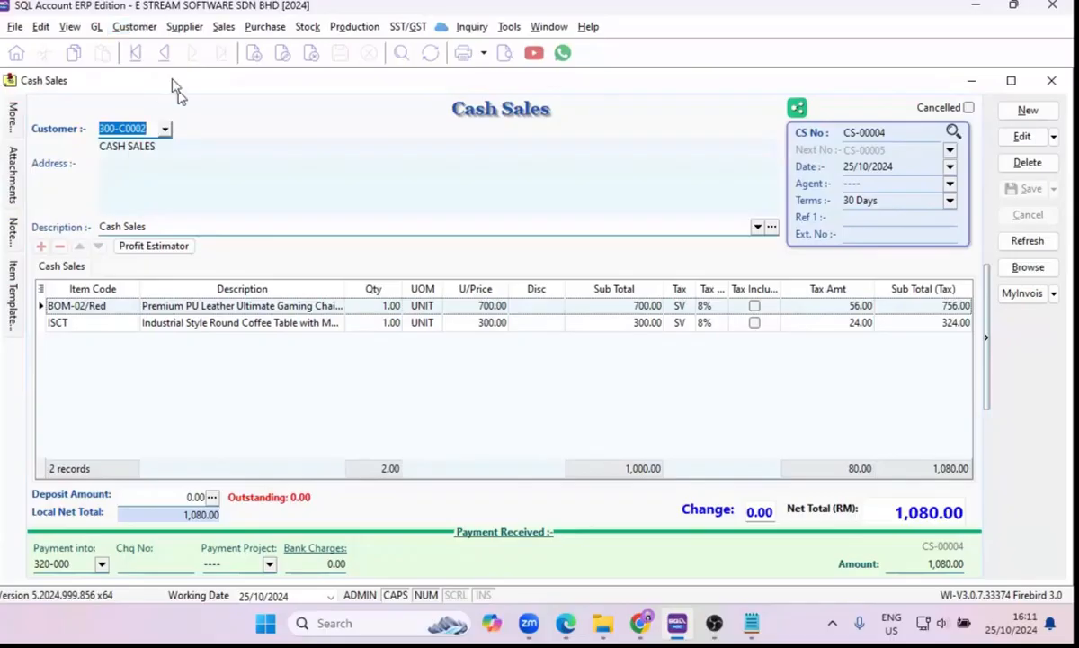
click(135, 27)
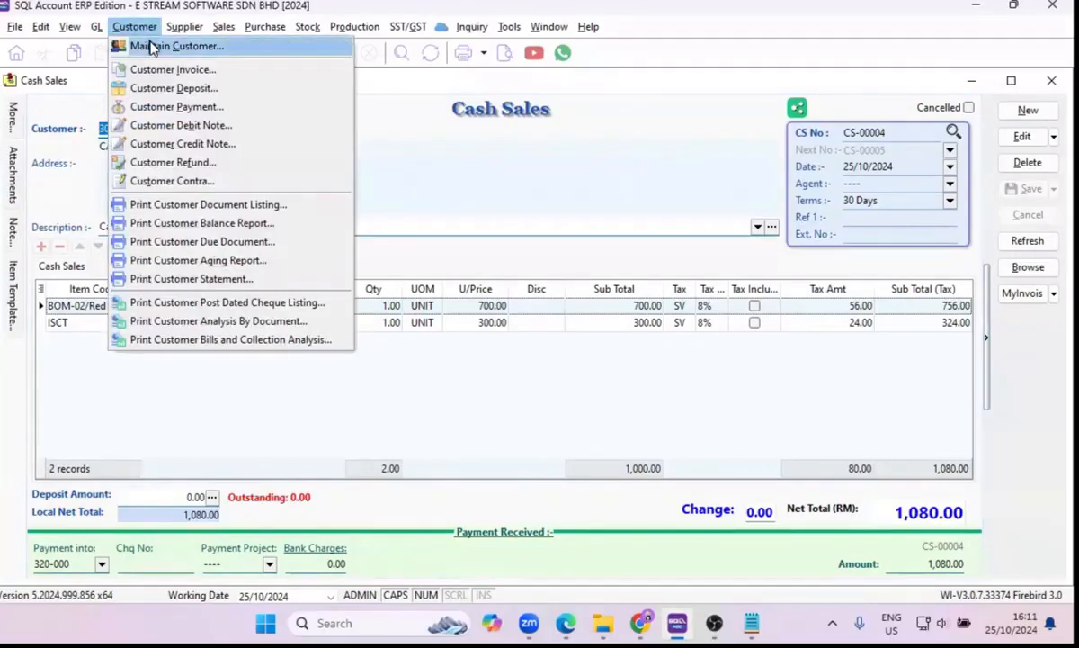
click(408, 81)
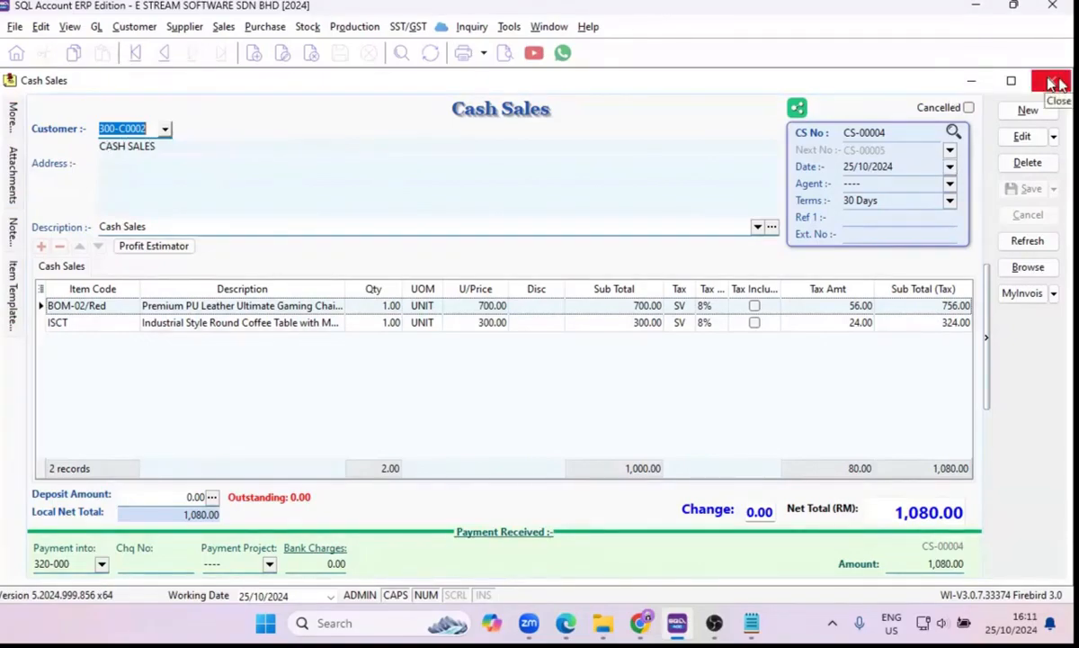
Clear away the open cash sales and customer payment windows and open the Outstanding Sales Document Listing.
click(972, 80)
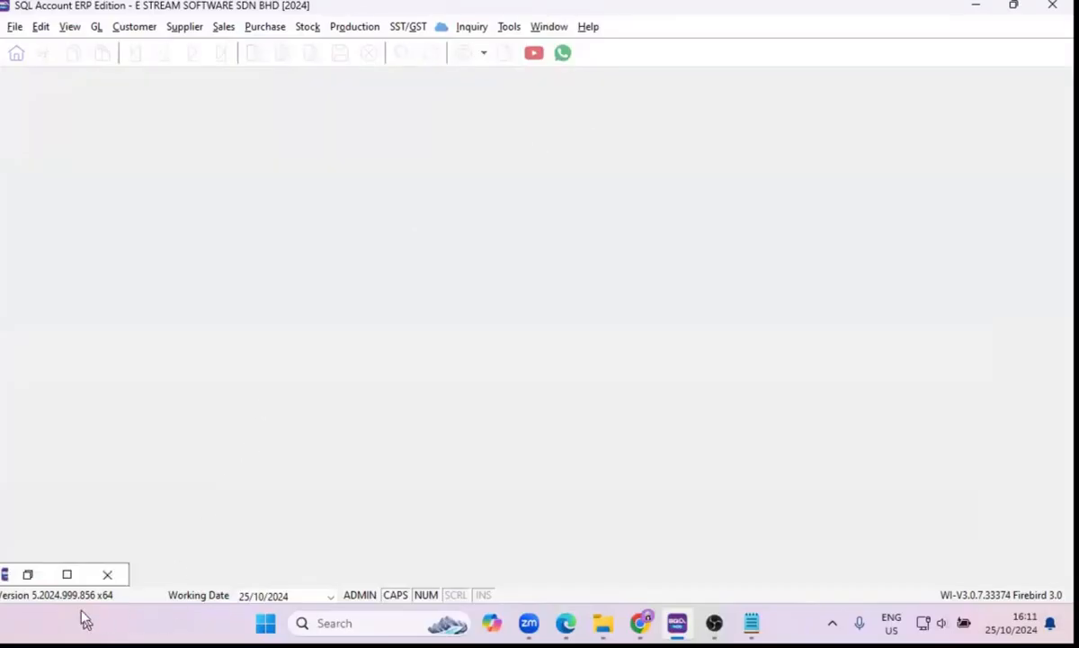
click(107, 574)
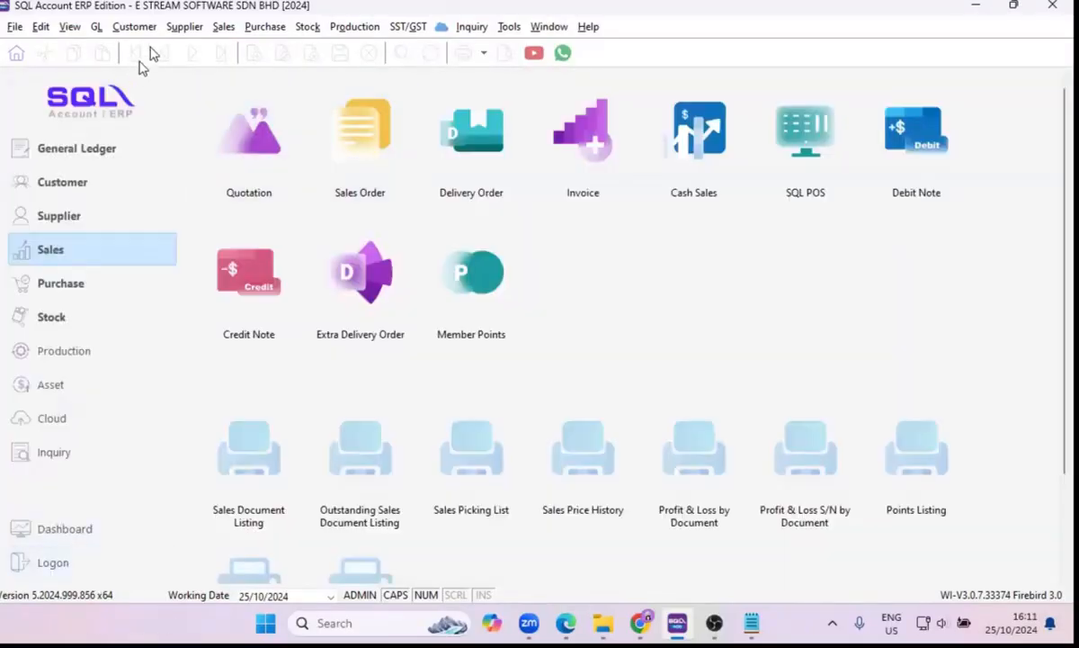
click(222, 27)
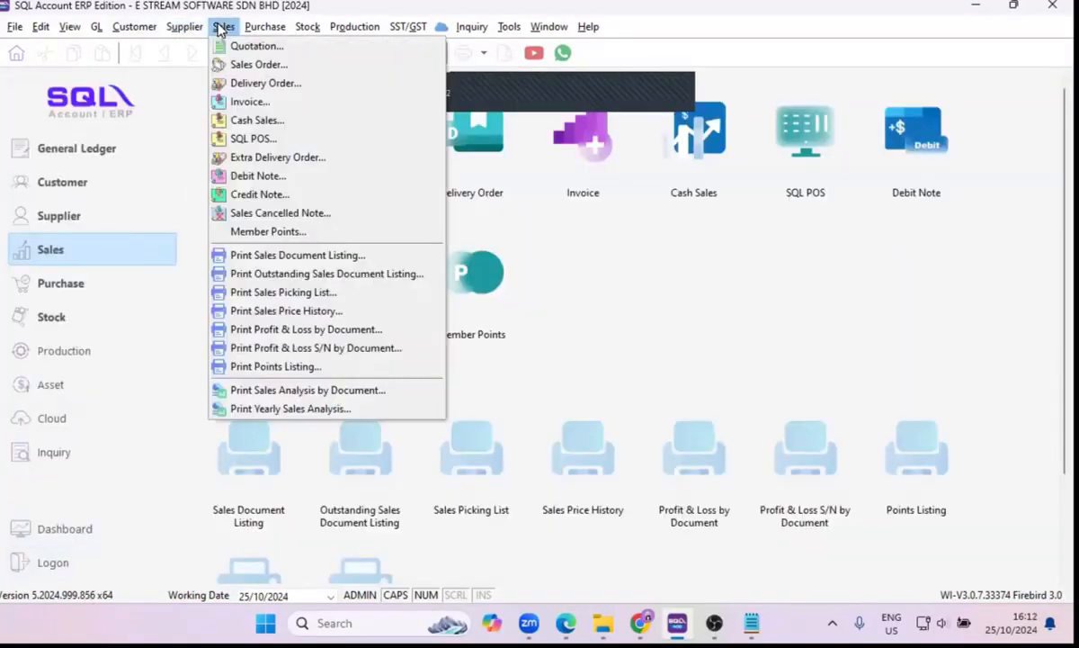
click(303, 275)
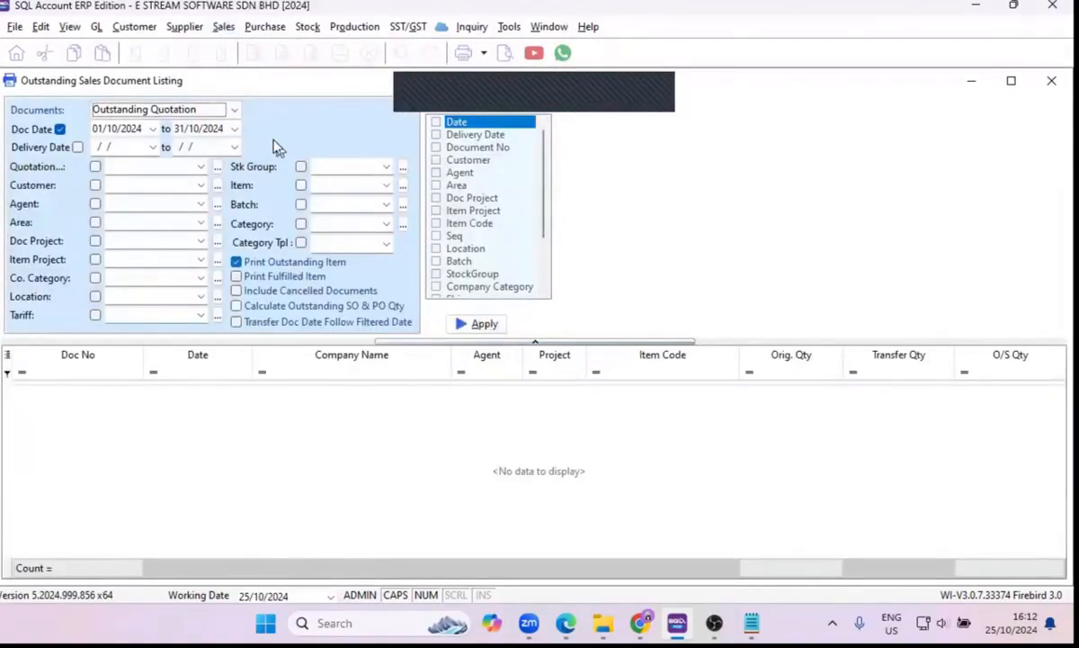
click(224, 27)
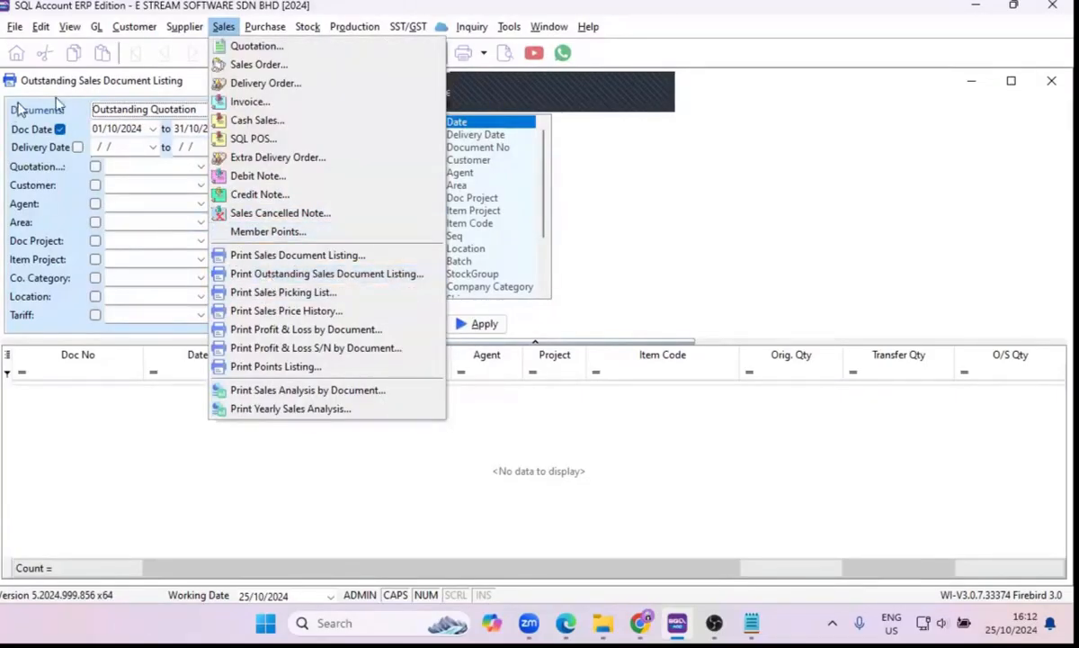
click(119, 87)
Generate the Outstanding Sales Order listing with both outstanding and fulfilled items included.
click(234, 108)
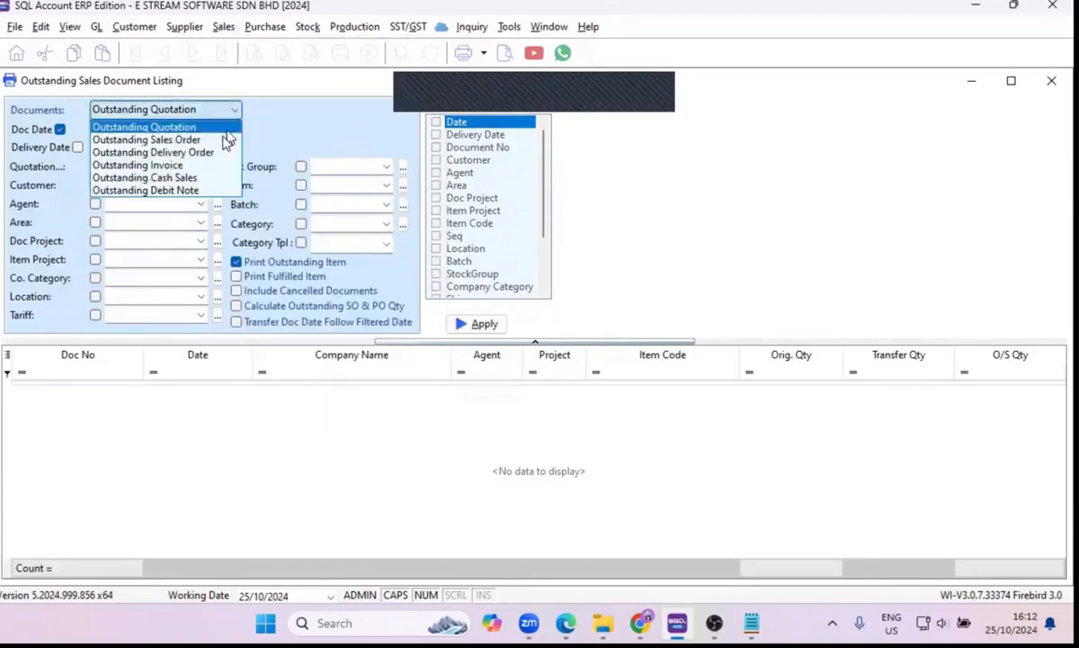
click(220, 142)
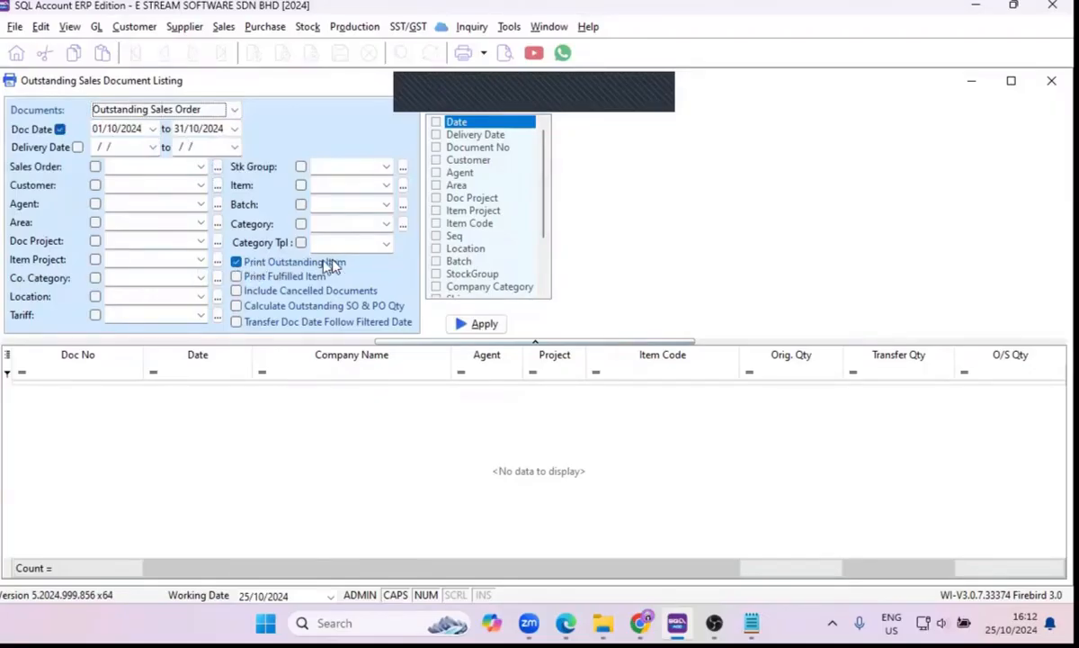
click(236, 277)
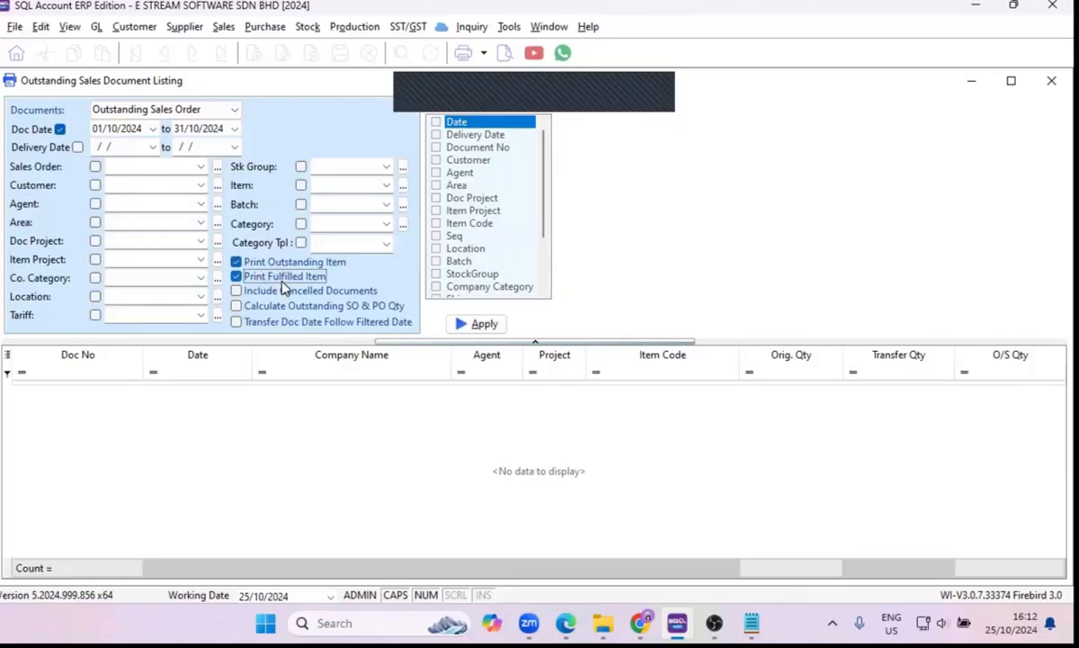
click(477, 328)
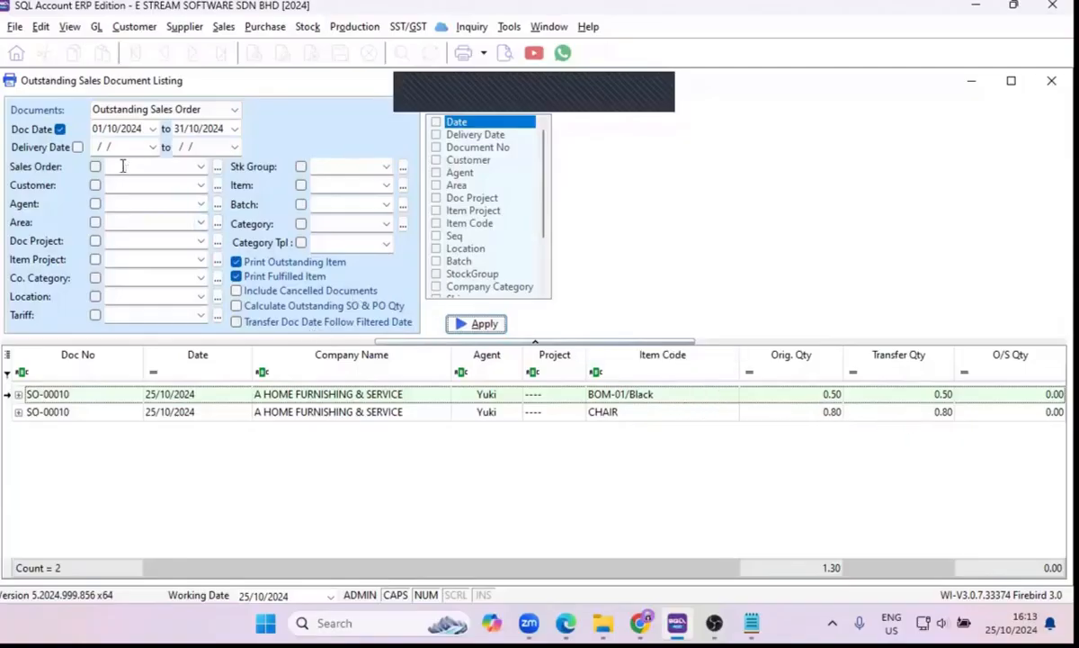
Regenerate the sales order listing without the document date filter and select the EIGHT INFINITE CONCEPT line for BOM-01/Black.
click(60, 129)
click(469, 325)
scroll(610, 434, down, 1)
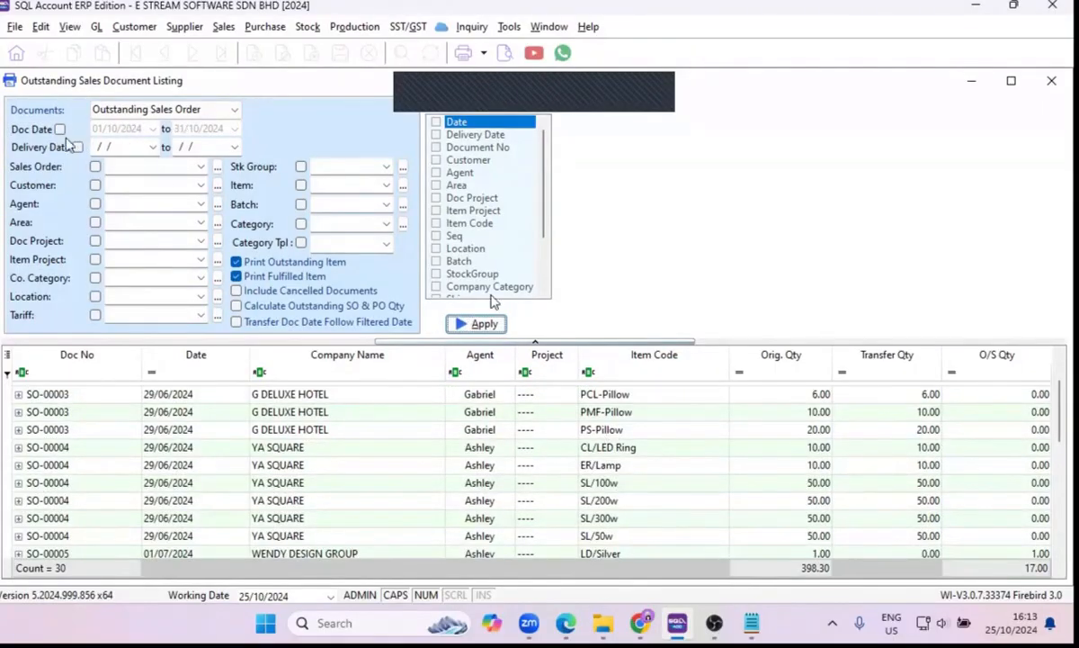
scroll(663, 448, down, 3)
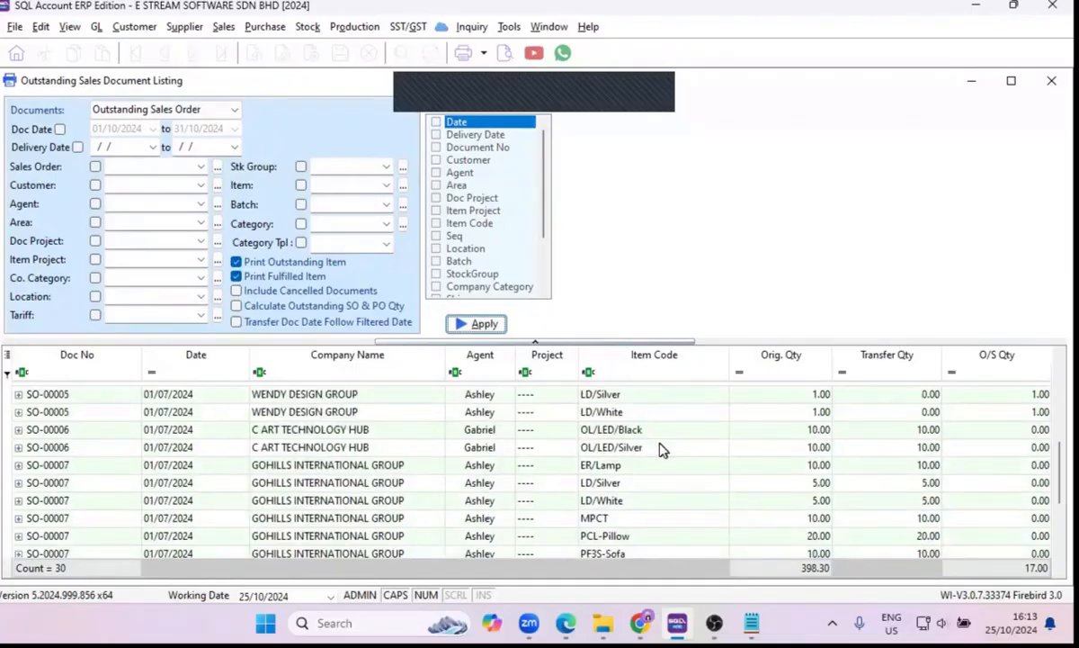
scroll(662, 448, down, 3)
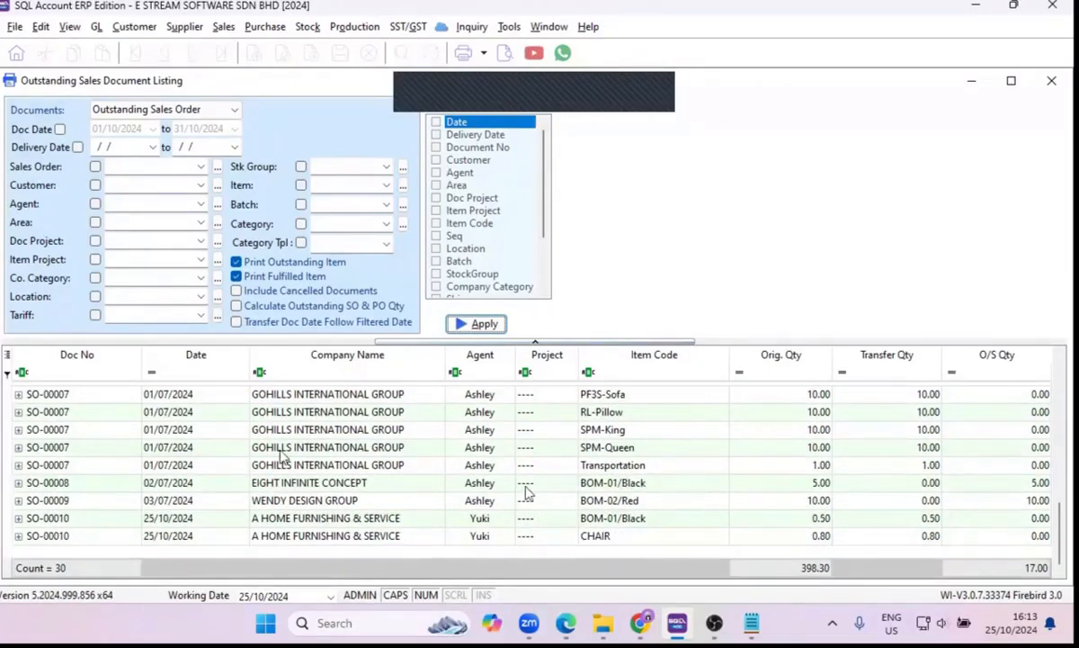
click(221, 482)
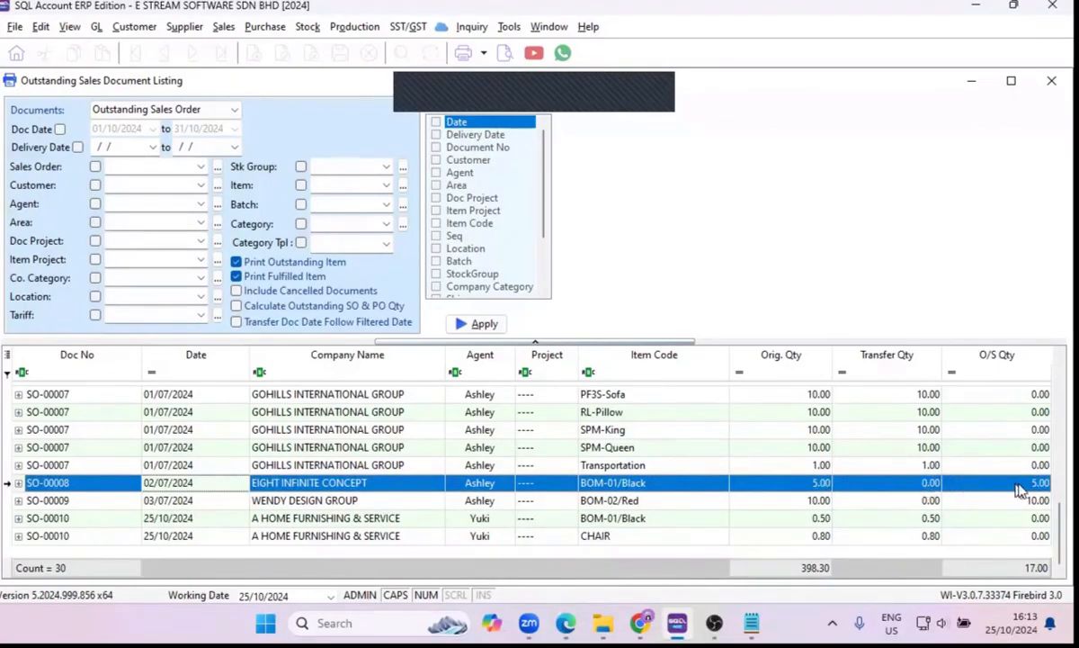
Preview the Sales Outstanding Sales Order Listing report, read through its transfer details, and close the preview.
click(658, 93)
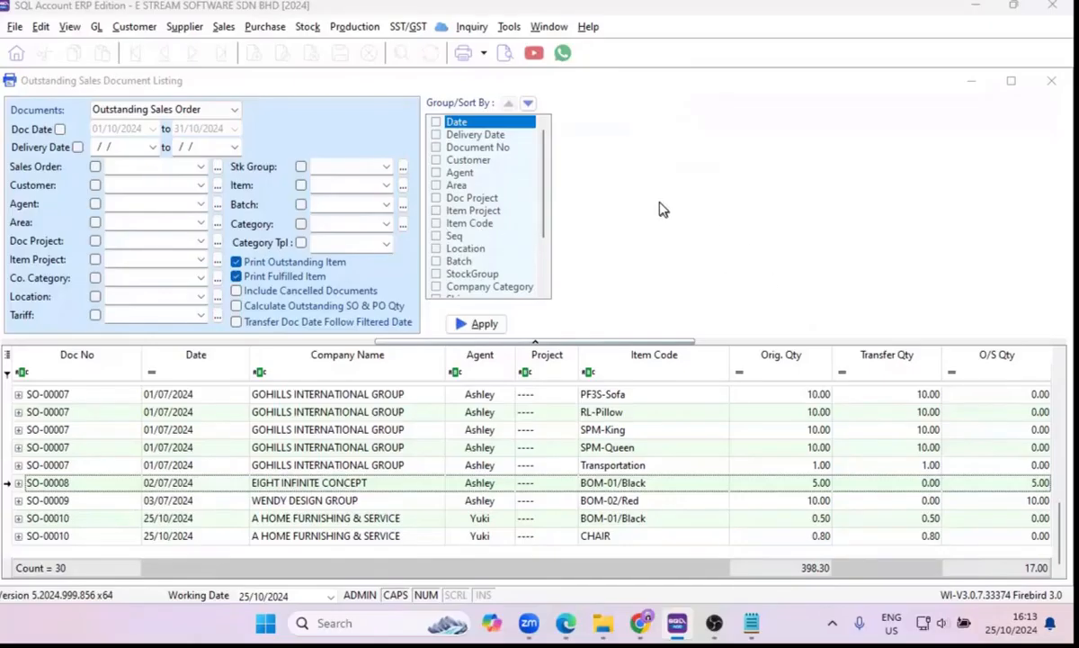
click(503, 54)
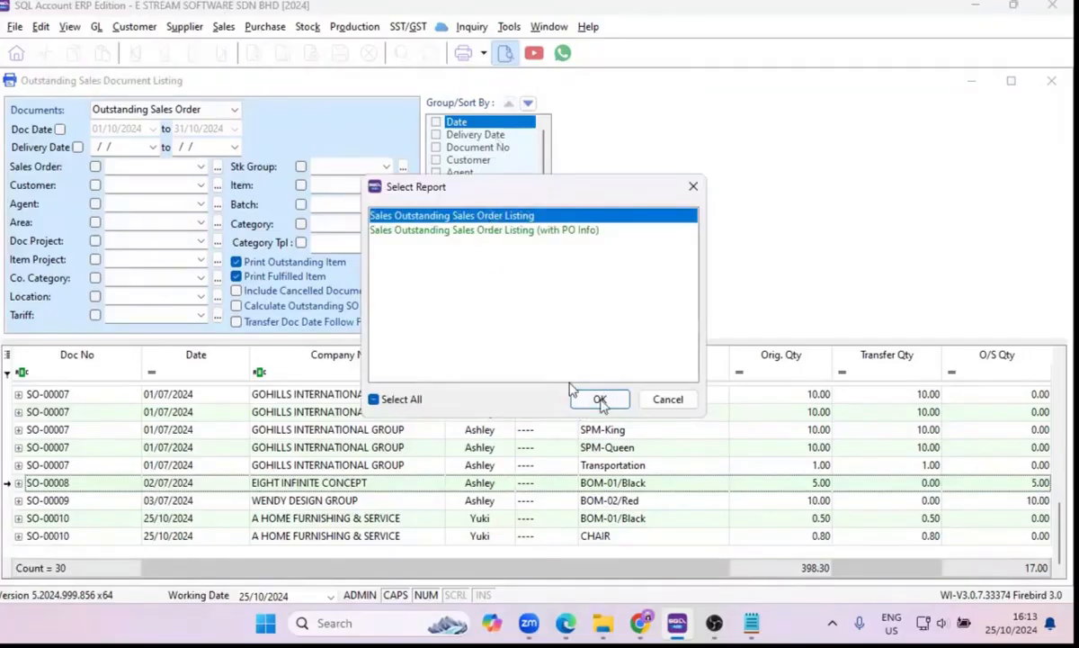
click(597, 400)
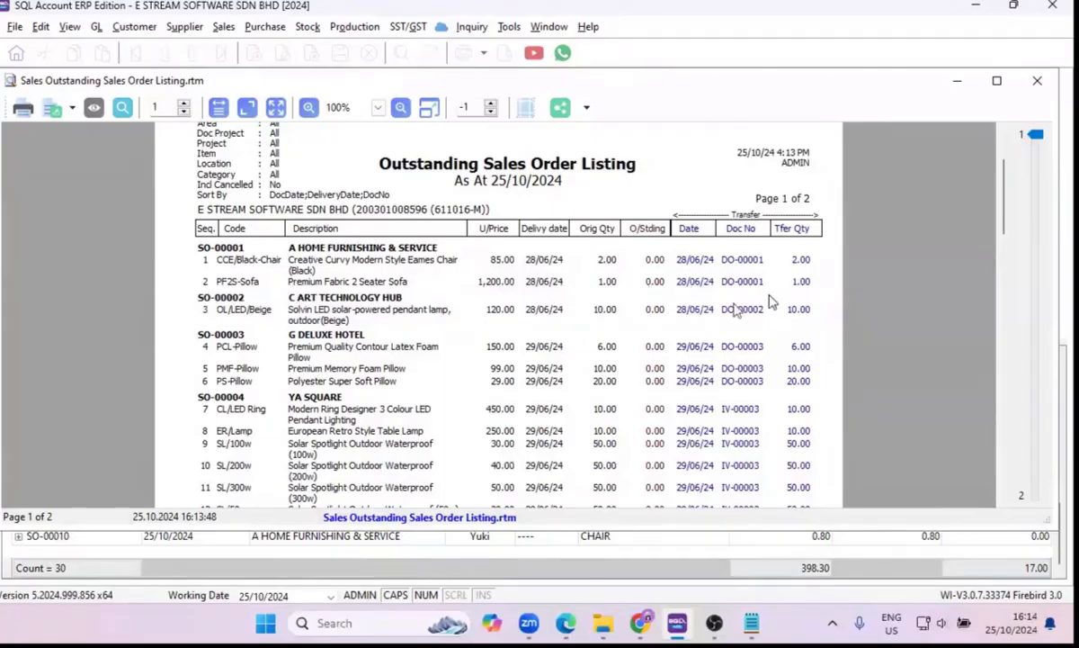
scroll(745, 306, down, 5)
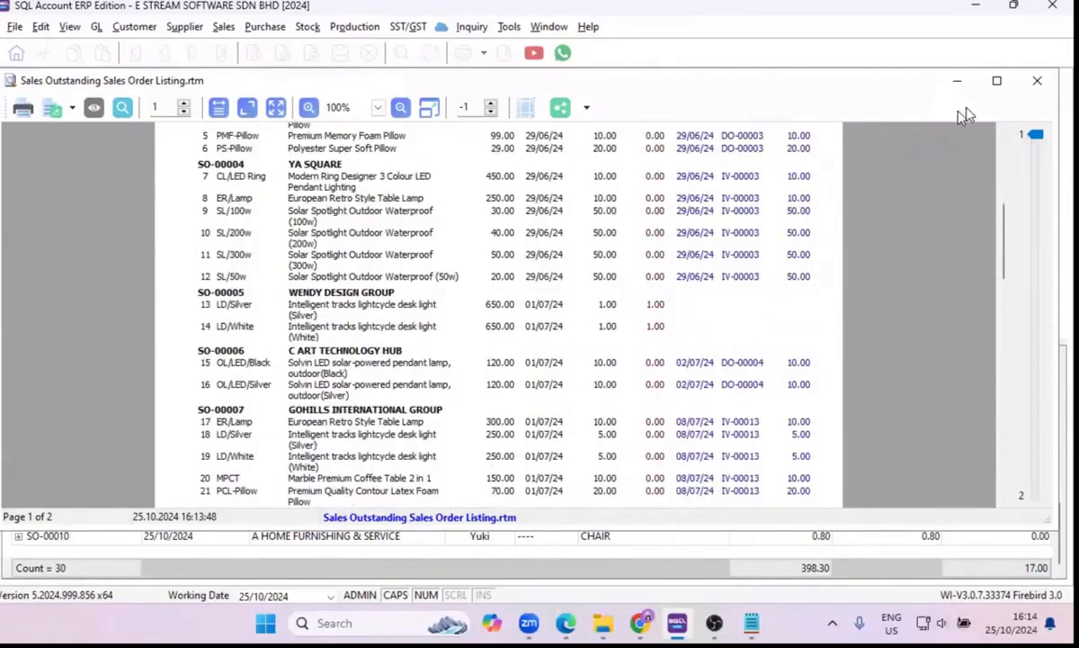
click(1037, 81)
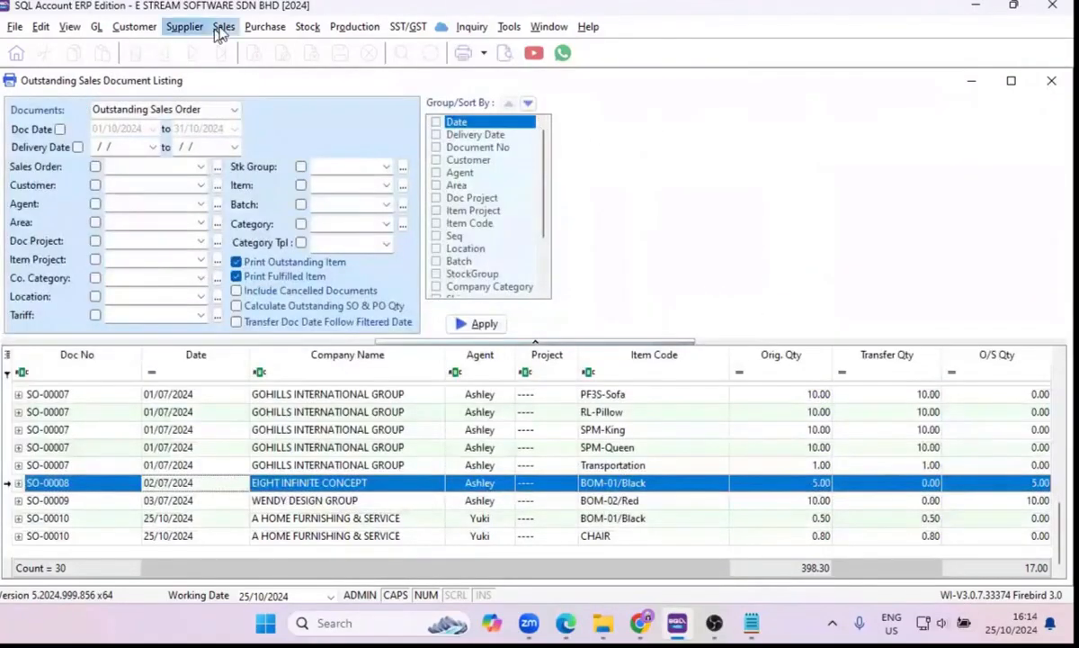
Open the Sales Document Listing and generate the Invoice Listing without the date filter.
click(222, 29)
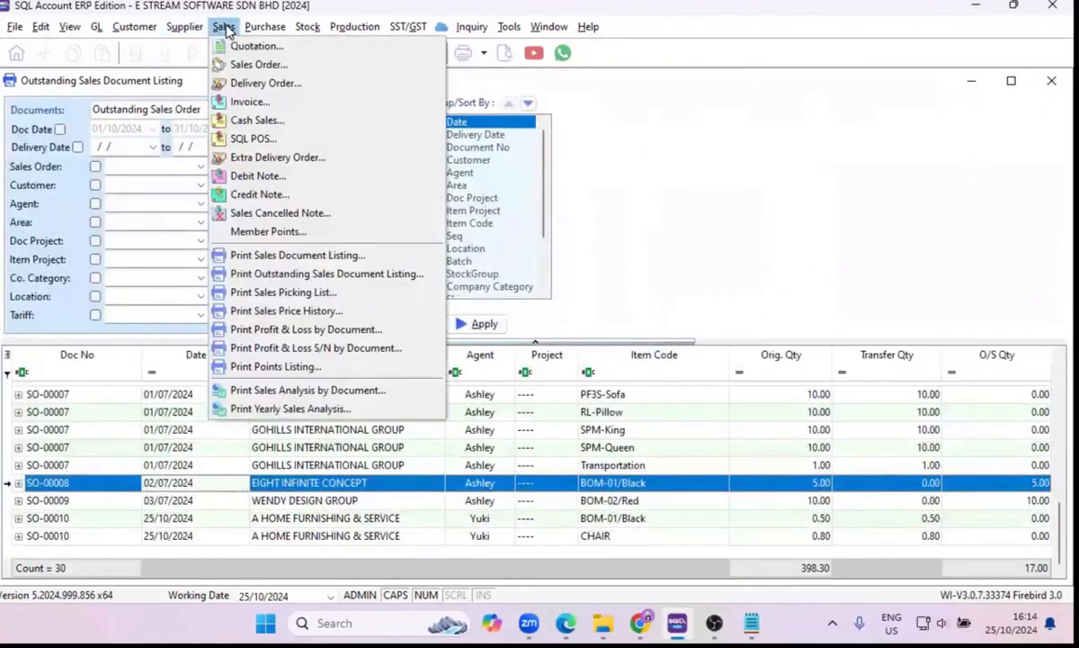
click(283, 259)
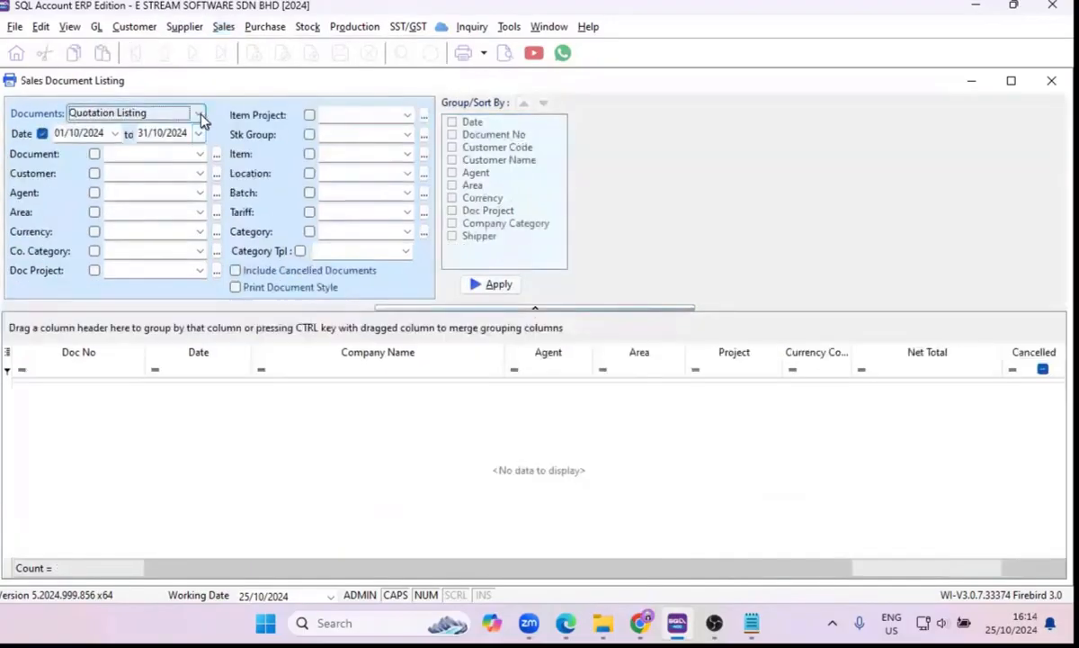
click(200, 118)
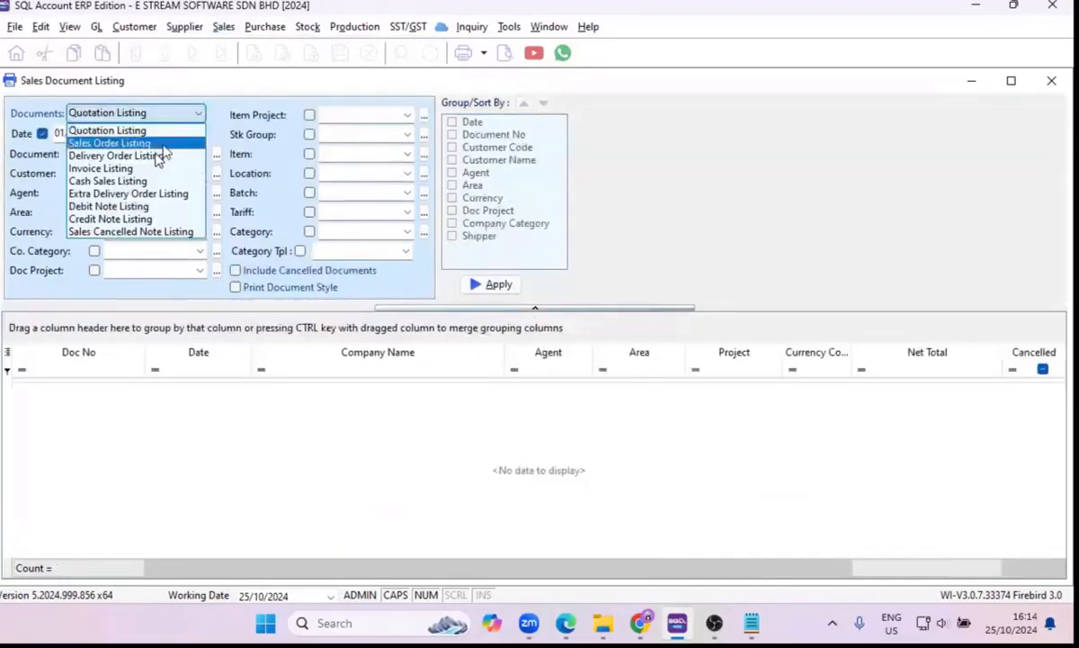
click(139, 164)
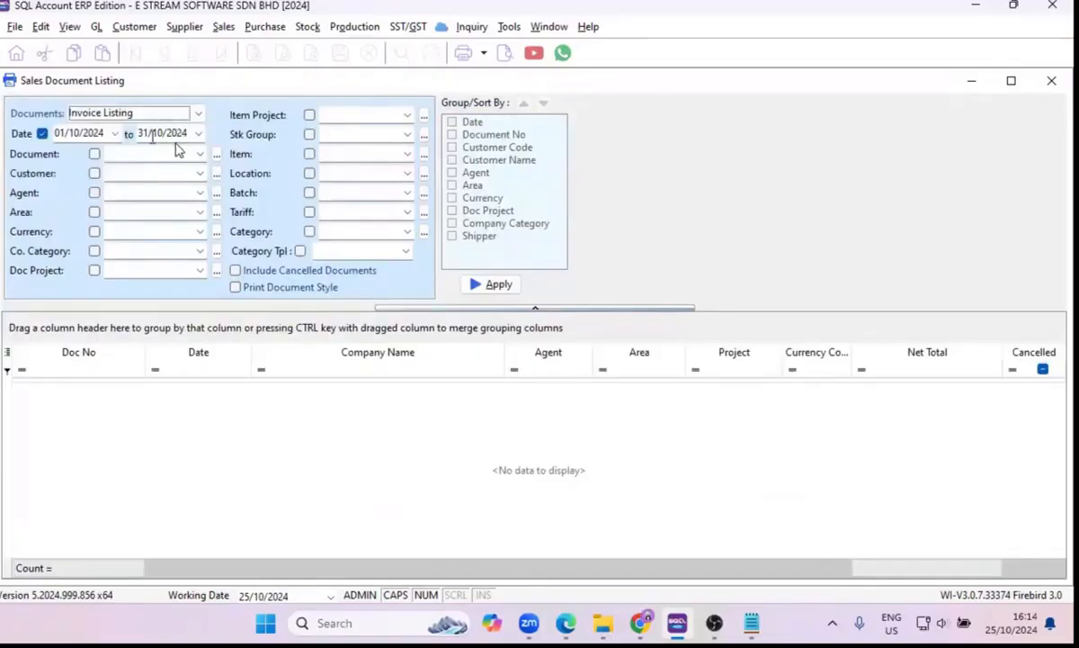
click(41, 133)
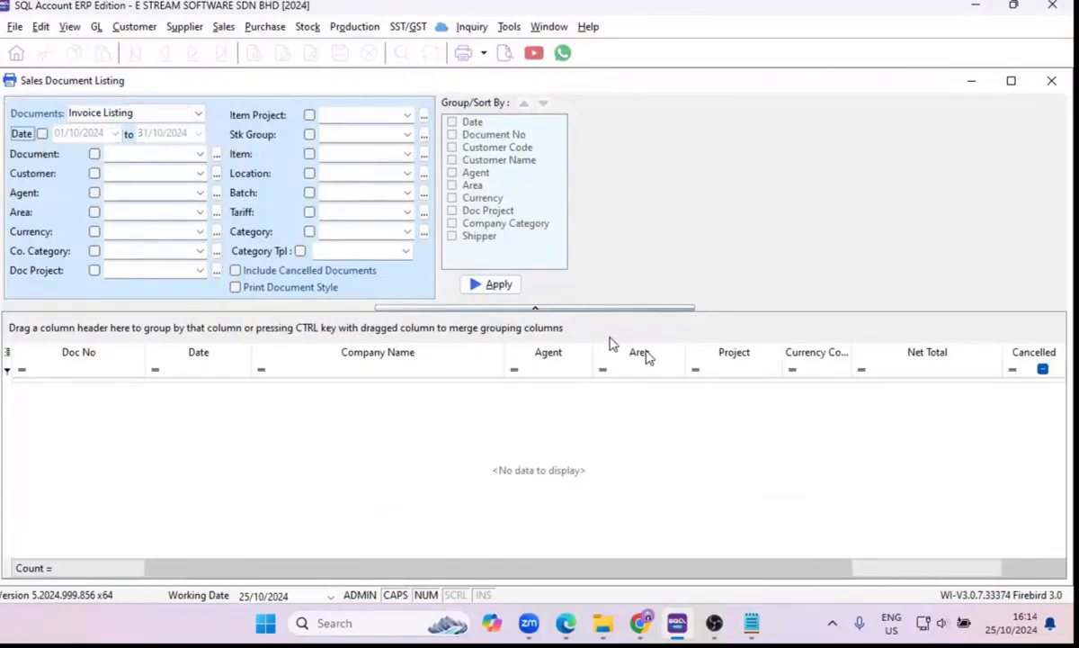
click(490, 284)
Preview the Sales Local - Invoice Listing report, expand it to show item details, read through it and close the preview.
click(505, 52)
click(481, 230)
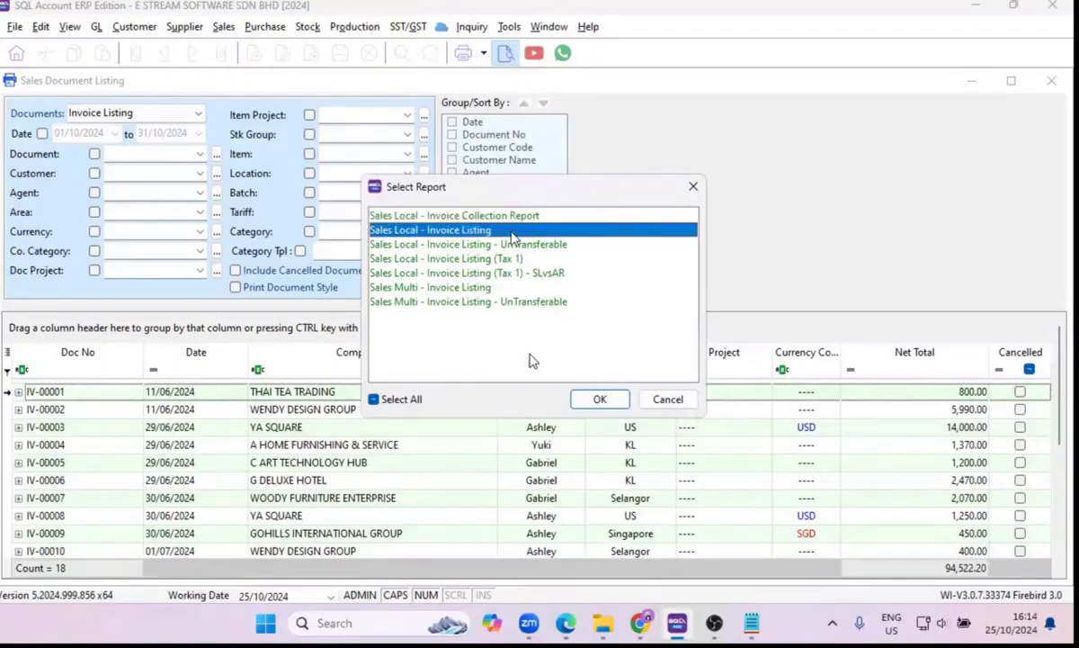
click(600, 400)
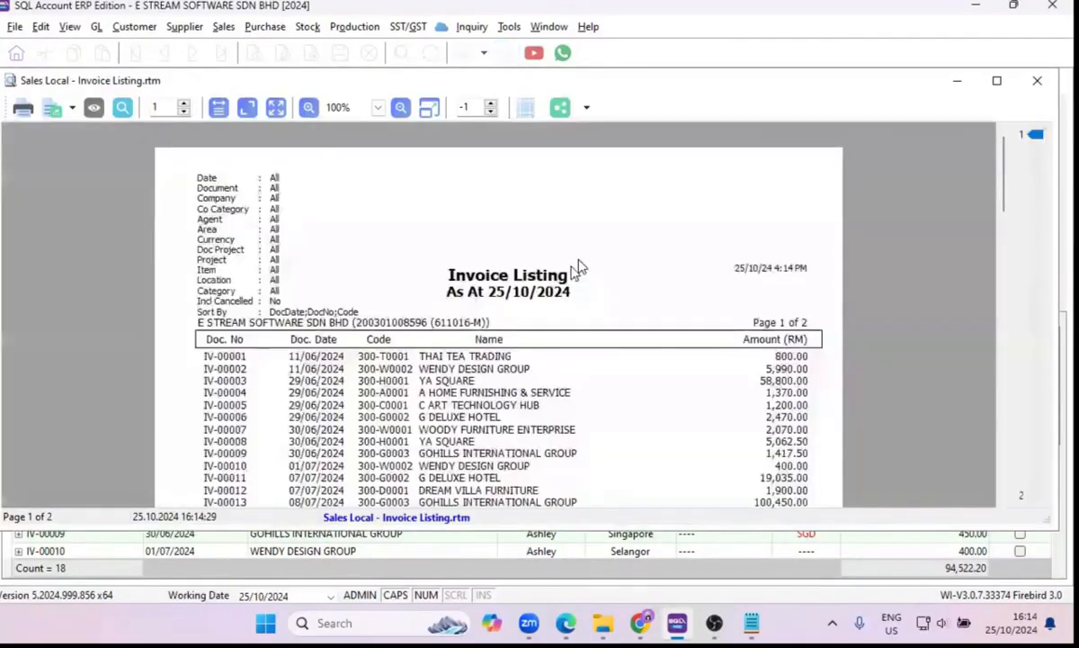
scroll(657, 299, down, 8)
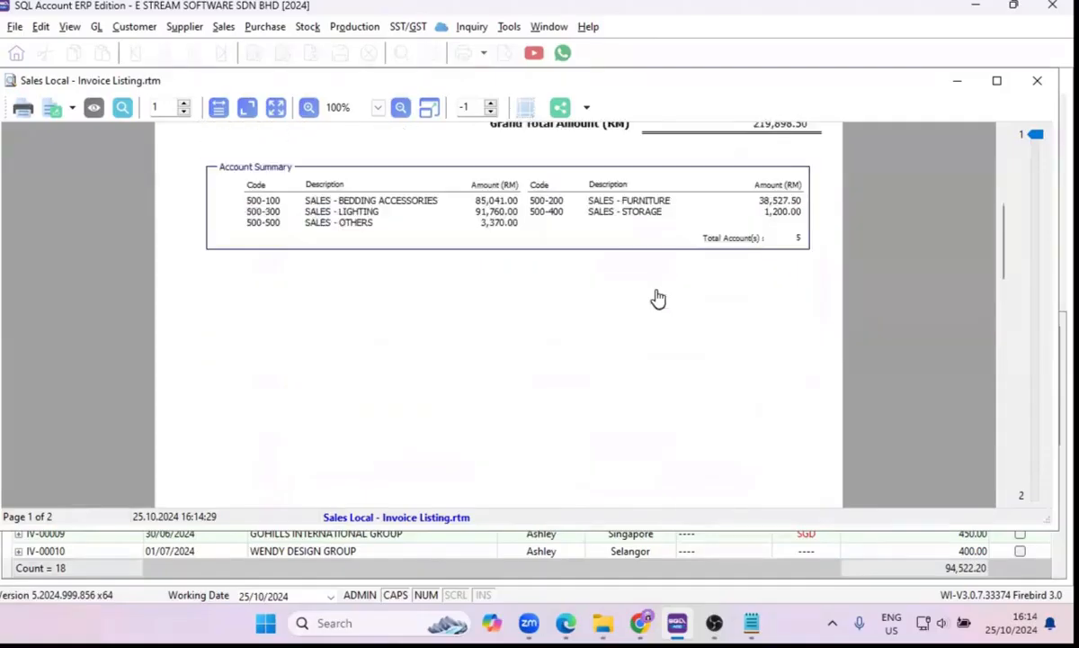
scroll(657, 298, up, 5)
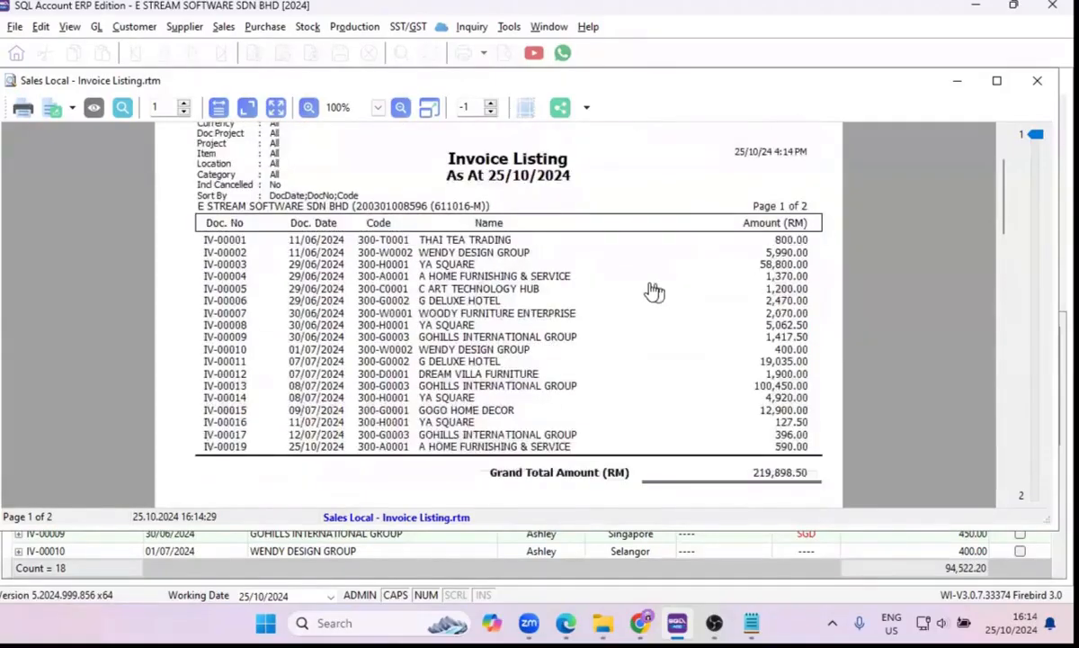
click(93, 110)
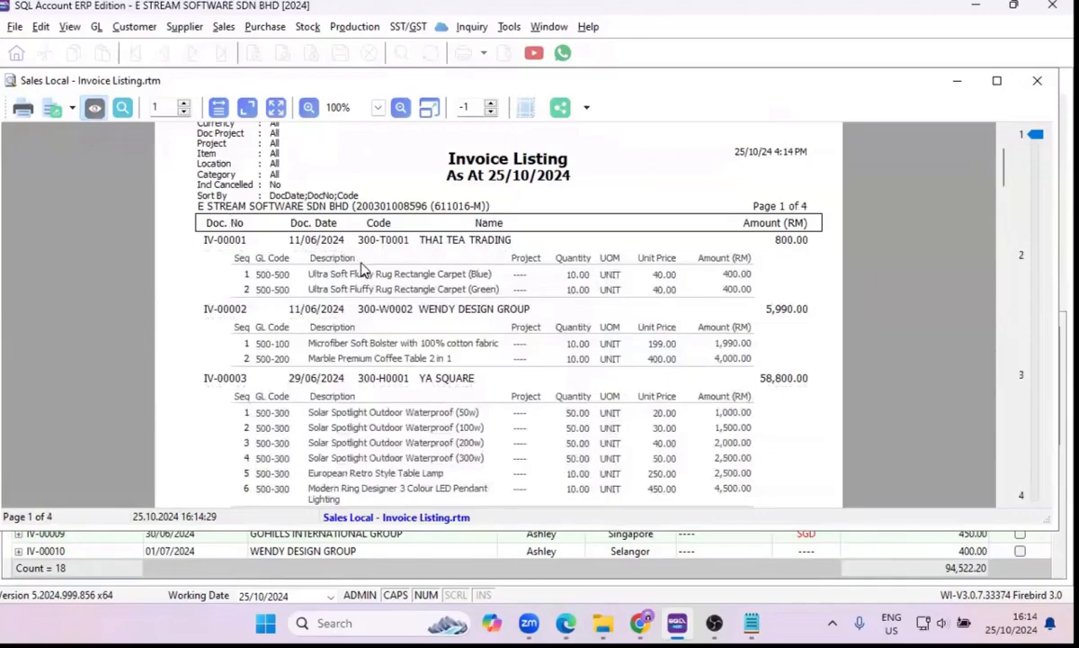
scroll(363, 275, down, 15)
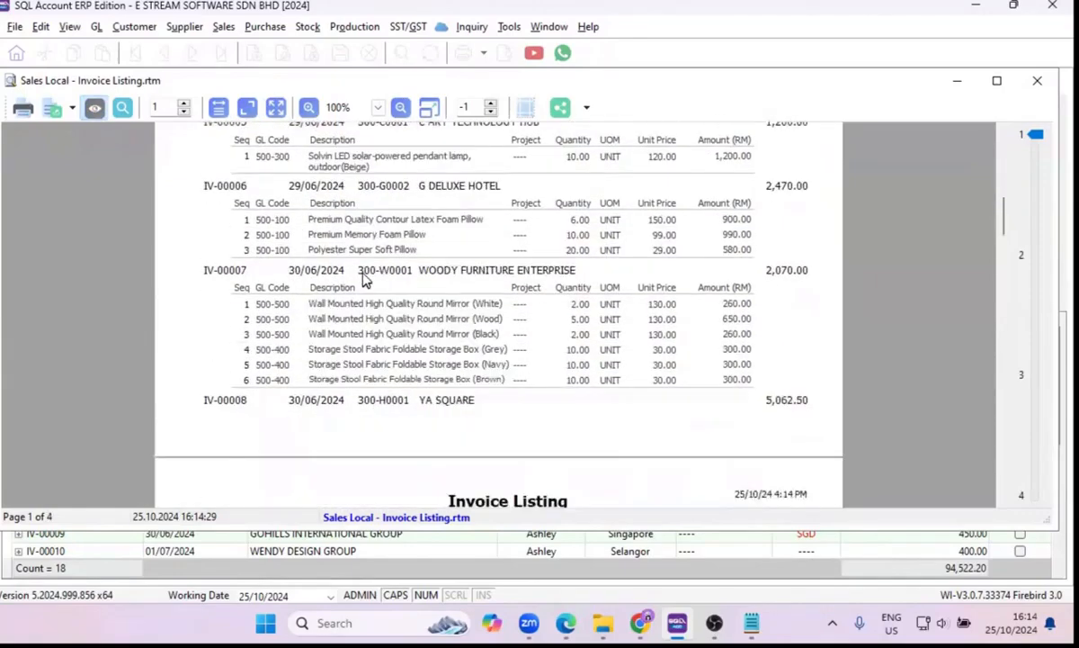
scroll(363, 278, down, 15)
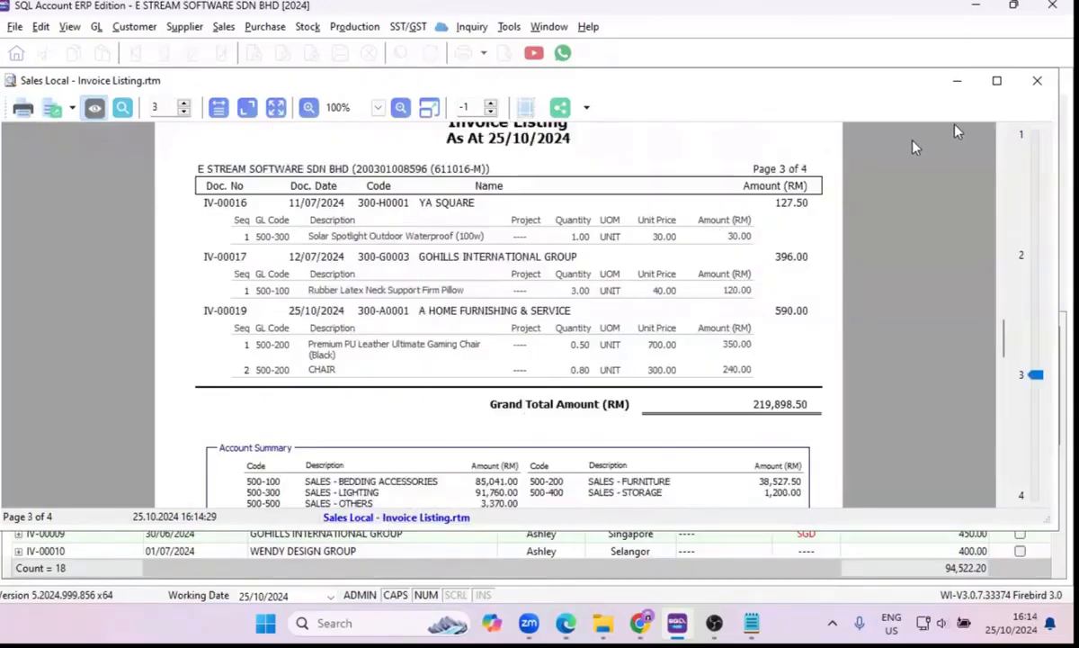
click(1036, 82)
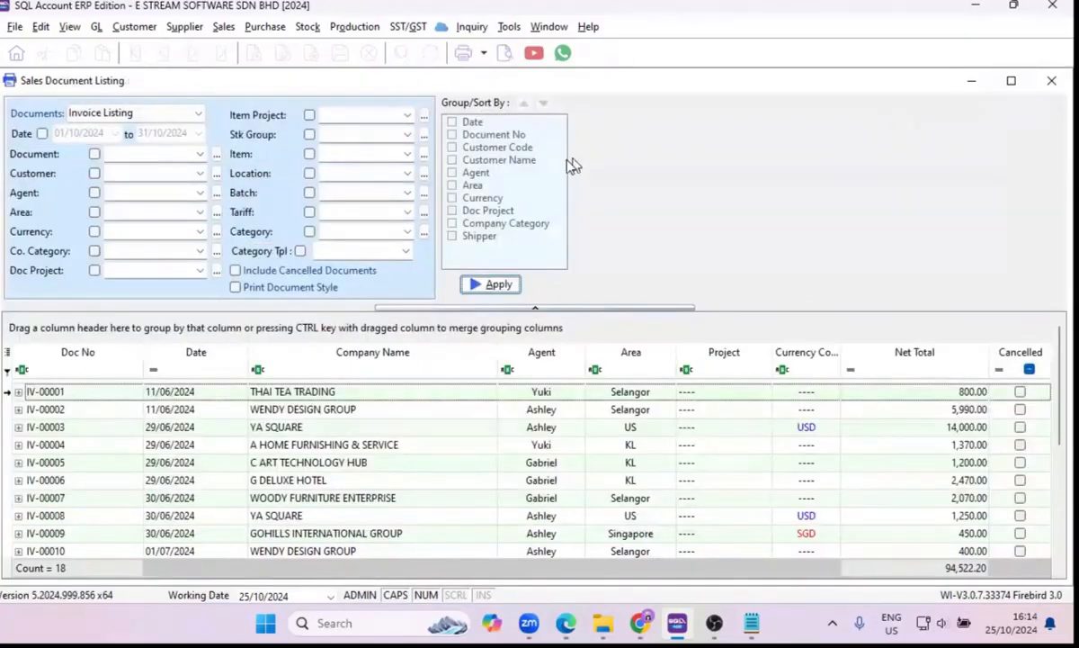
Regenerate the invoice listing grouped by Customer Code and preview the Sales Local - Invoice Listing - Level 1 report.
click(452, 147)
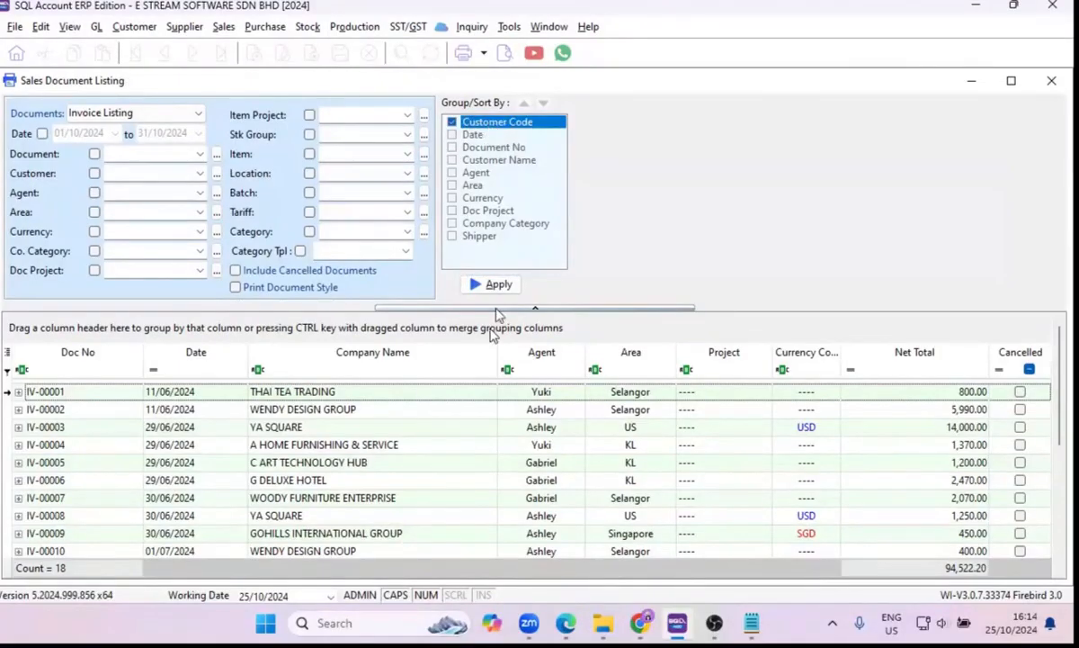
click(493, 285)
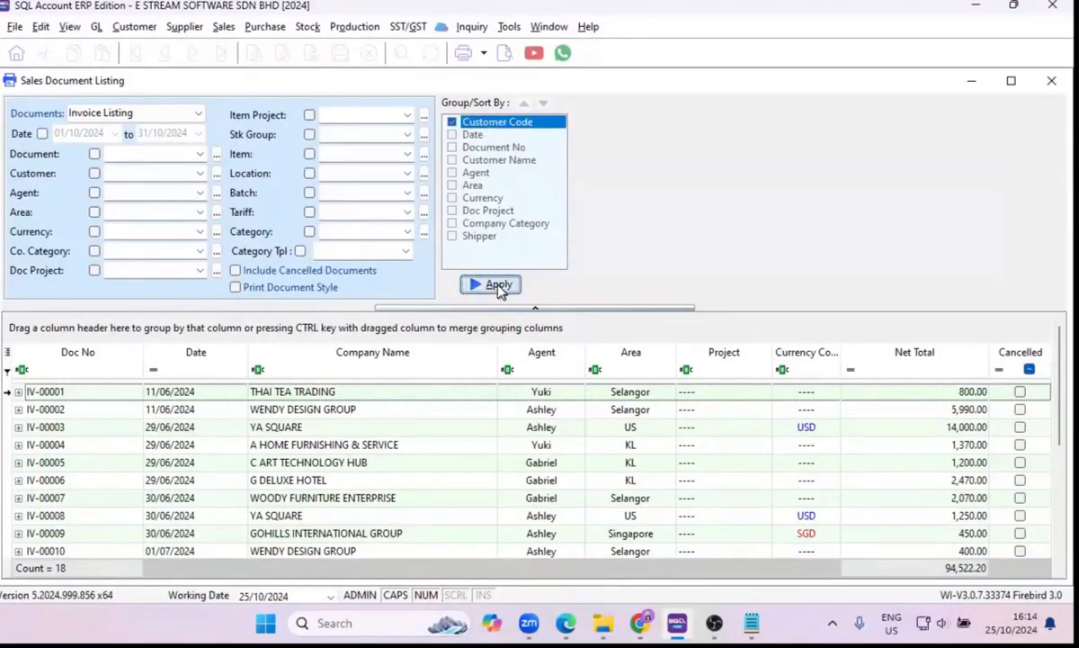
click(504, 53)
click(503, 230)
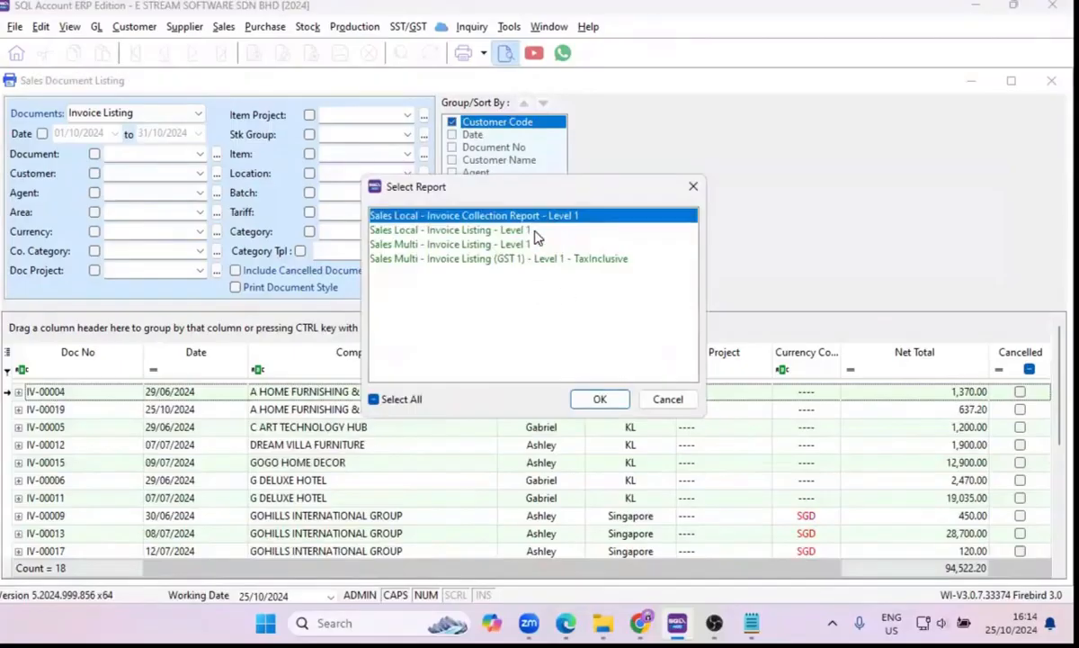
click(600, 399)
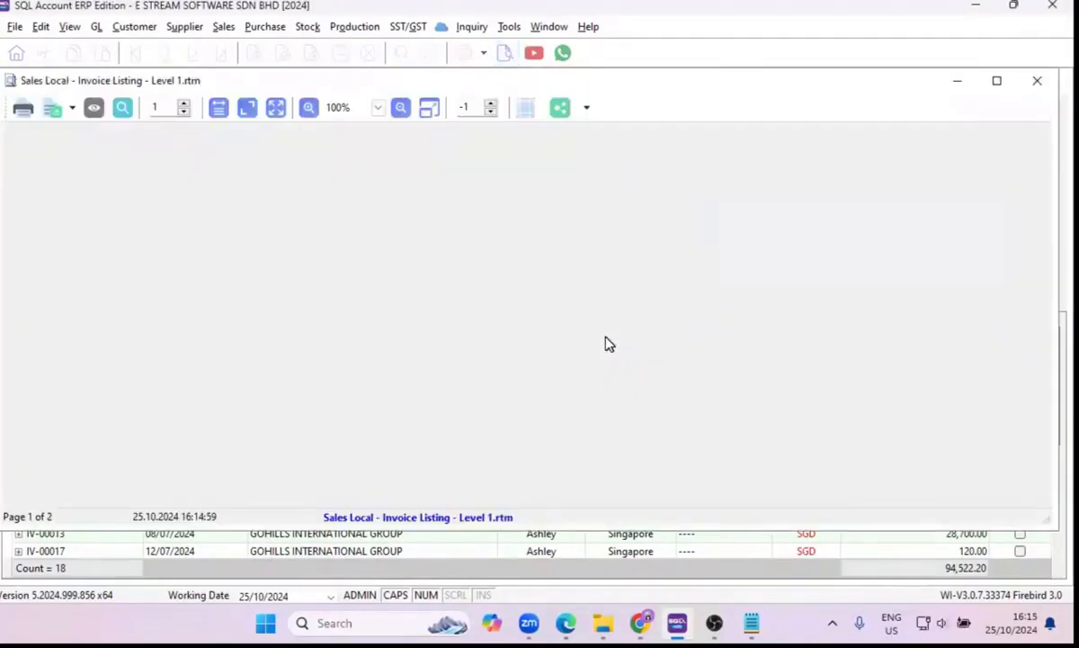
Read through the customer subtotals, expand the report to show each invoice's item details, and close the preview.
scroll(608, 343, down, 10)
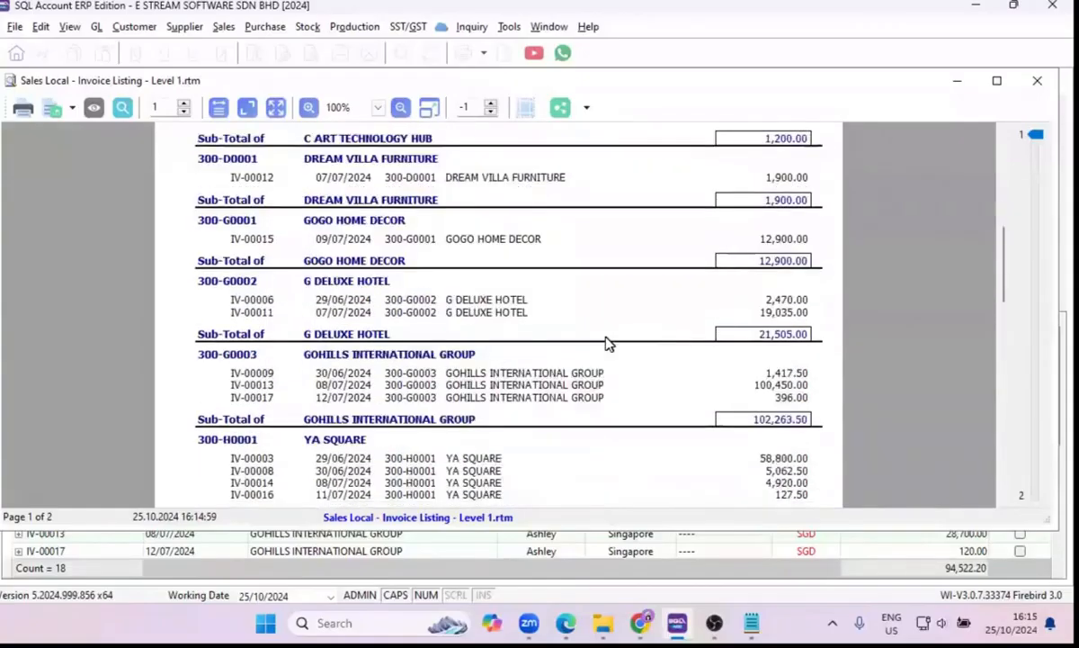
scroll(606, 343, down, 2)
scroll(605, 342, up, 2)
click(92, 110)
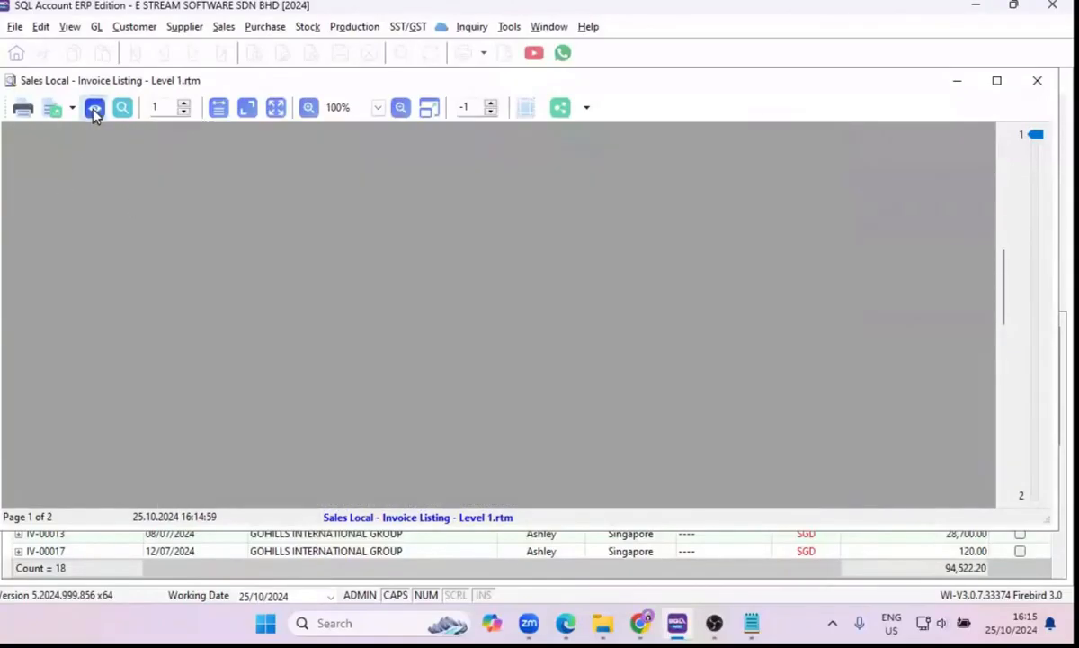
scroll(428, 297, down, 8)
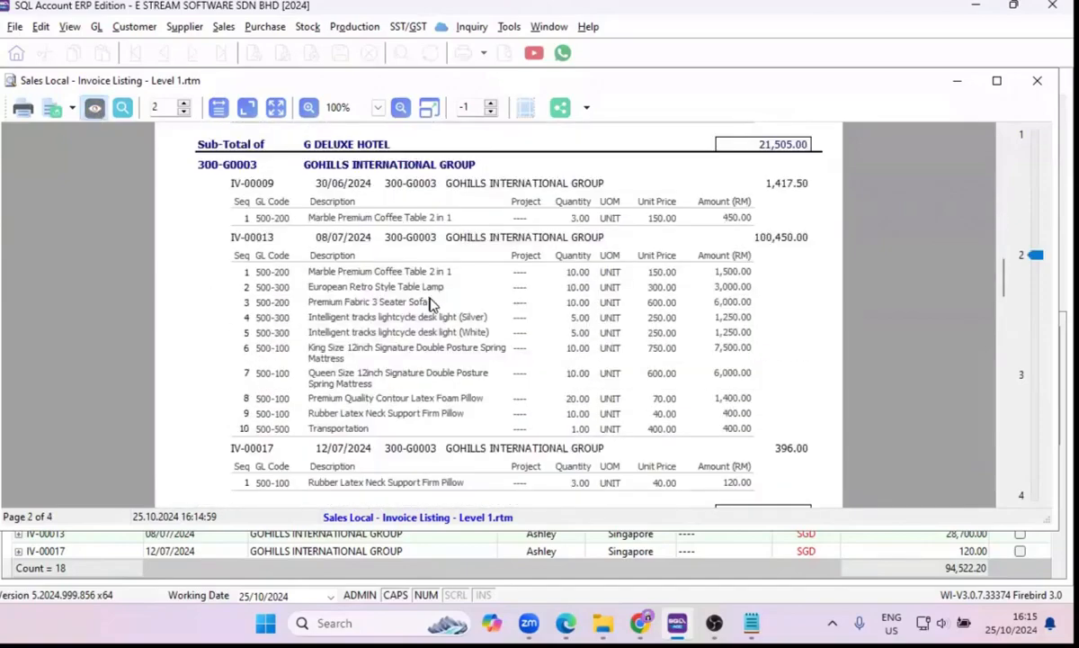
drag(1004, 277, 982, 115)
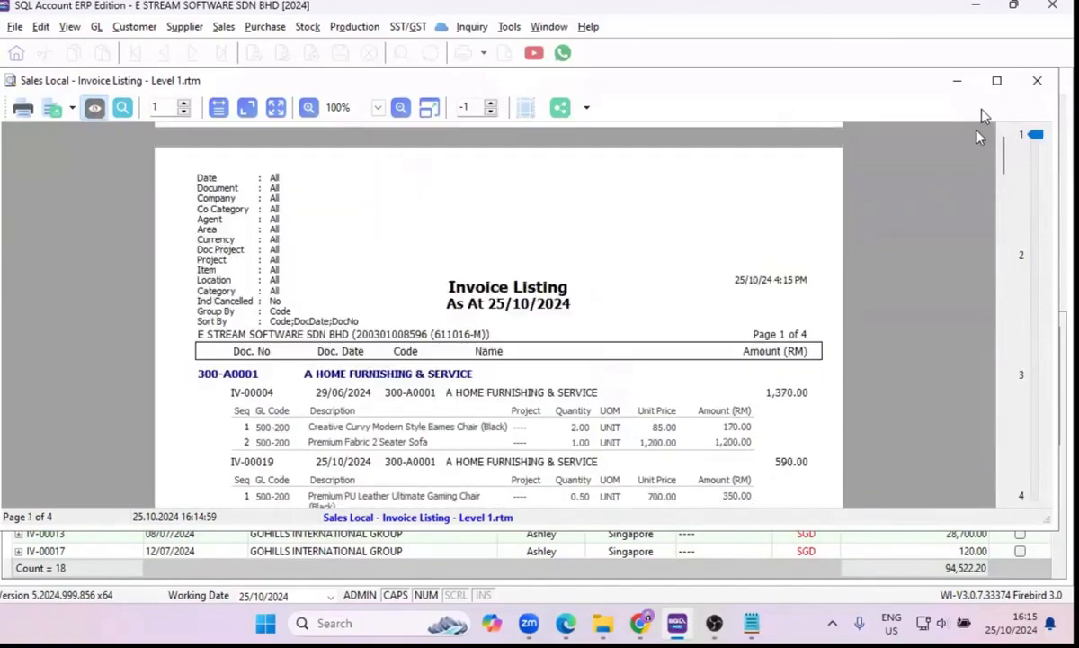
click(1038, 82)
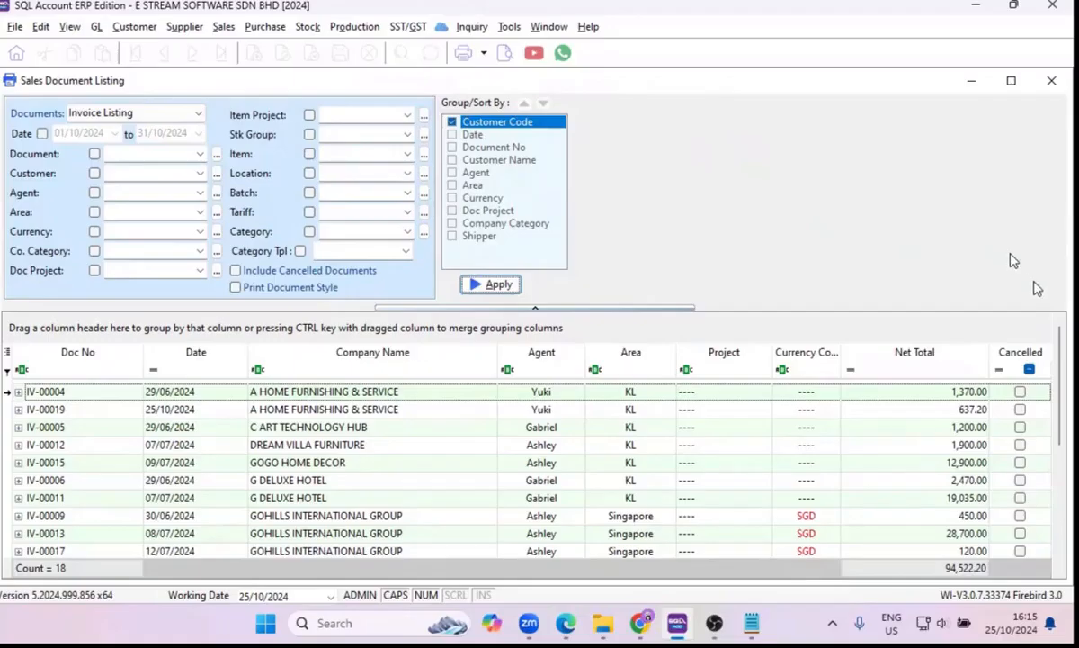
Clear away the Sales Document Listing and Outstanding Sales Document Listing windows.
click(972, 81)
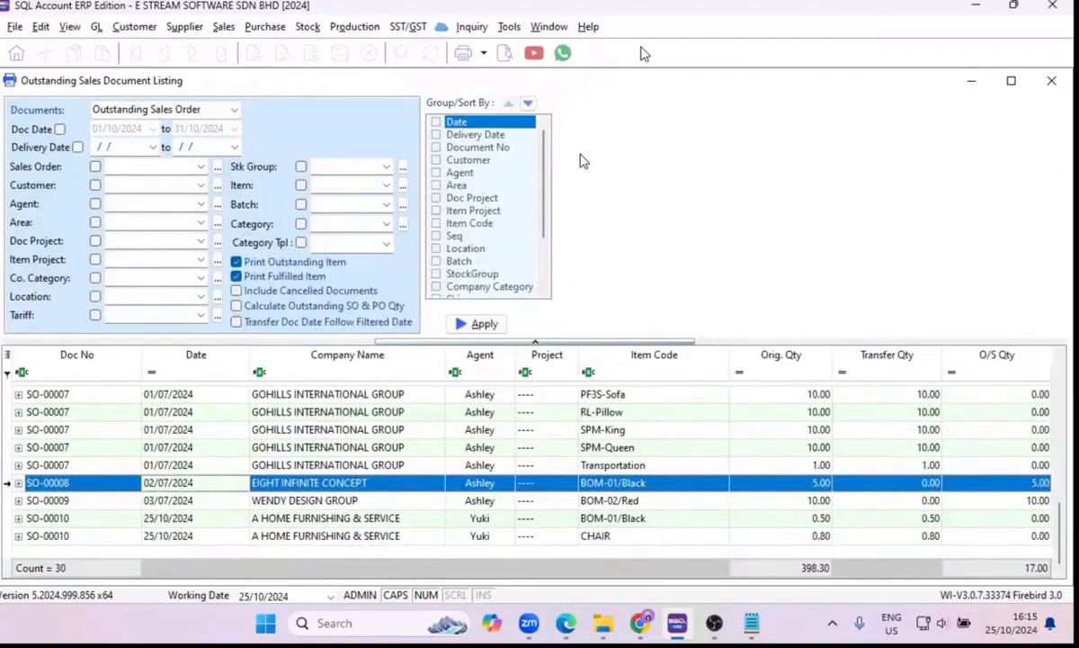
click(965, 83)
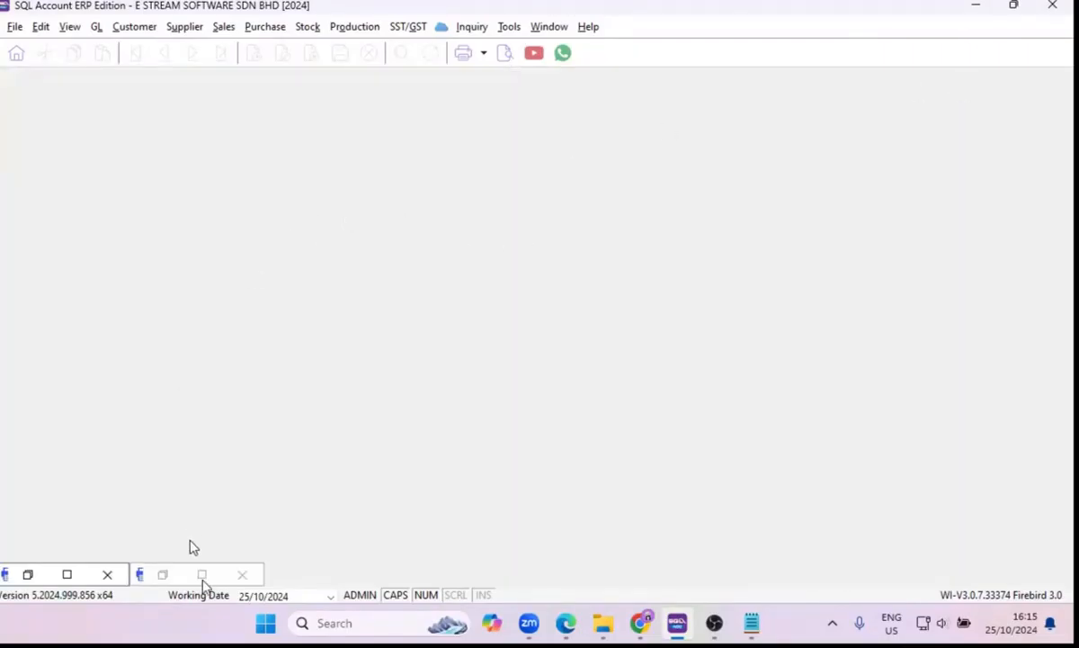
click(244, 575)
click(107, 574)
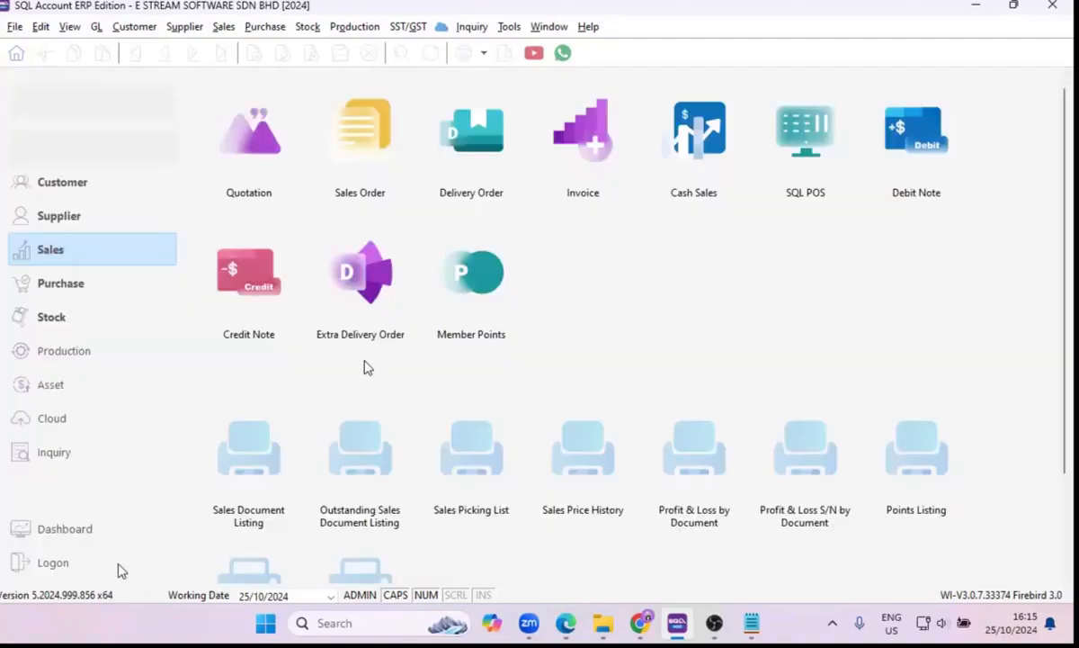
Open sales order SO-00010, view the item flow of its CHAIR line, and close the flow and the order.
click(338, 147)
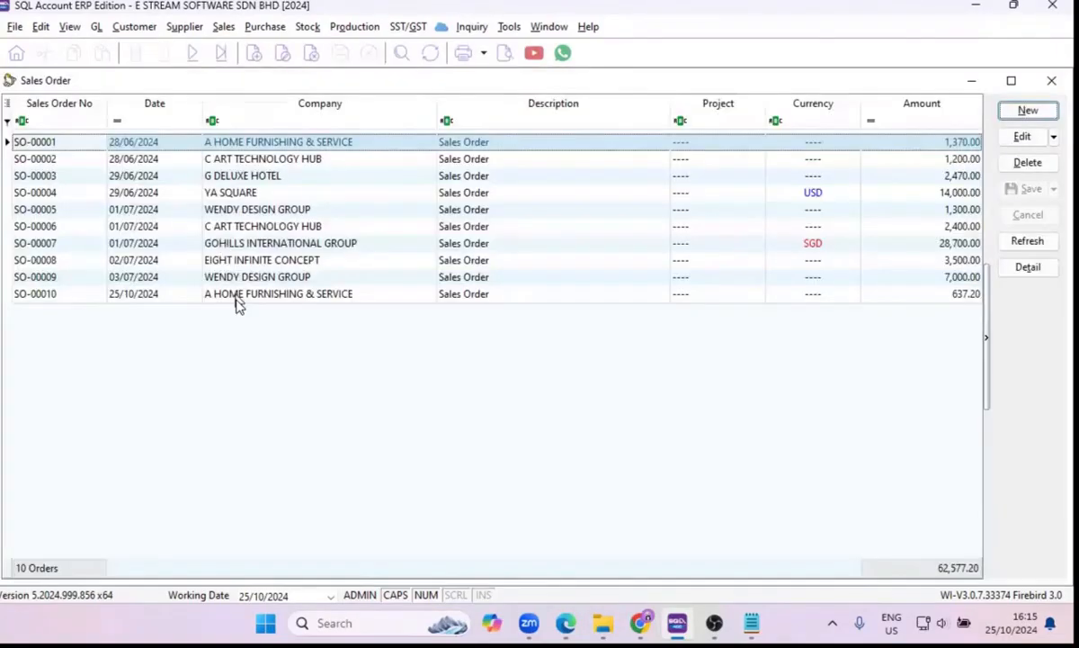
double_click(236, 300)
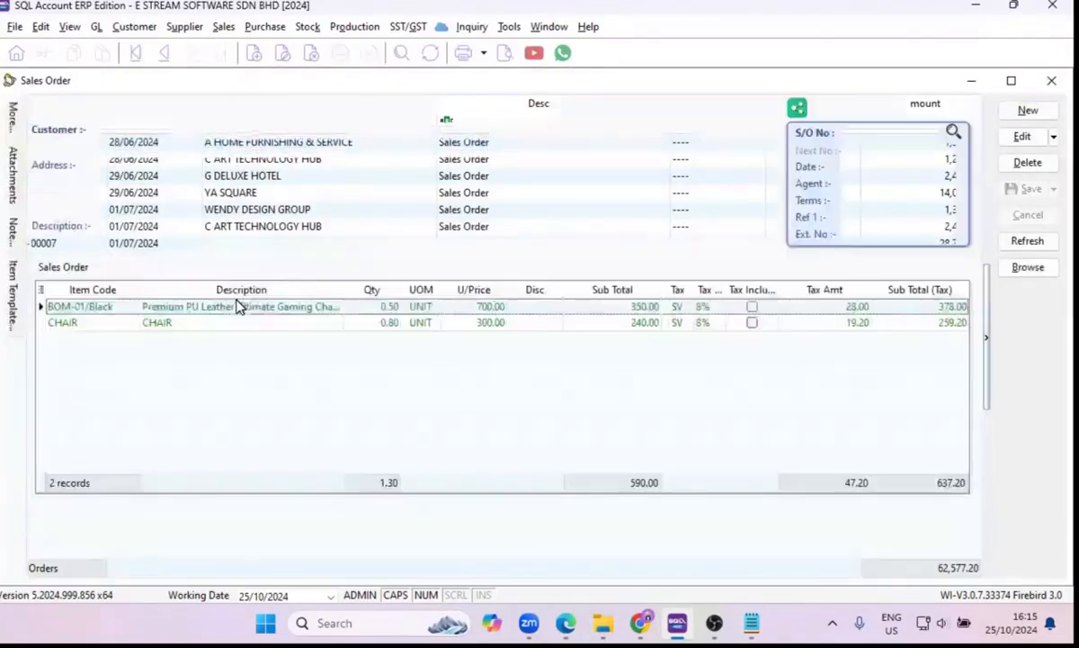
click(298, 323)
right_click(298, 323)
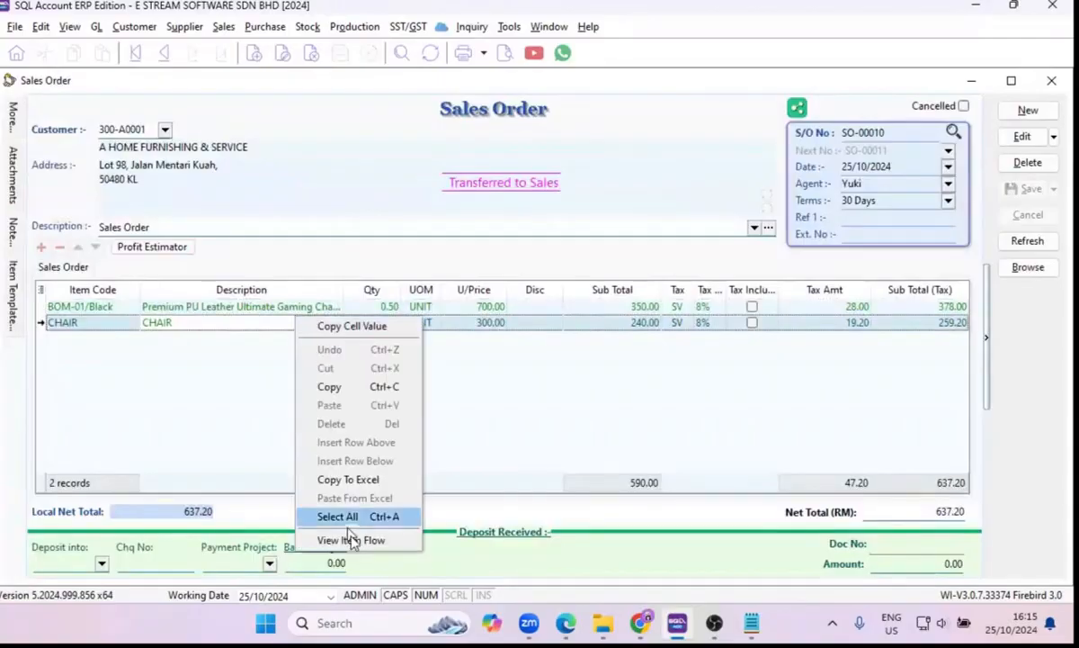
click(350, 540)
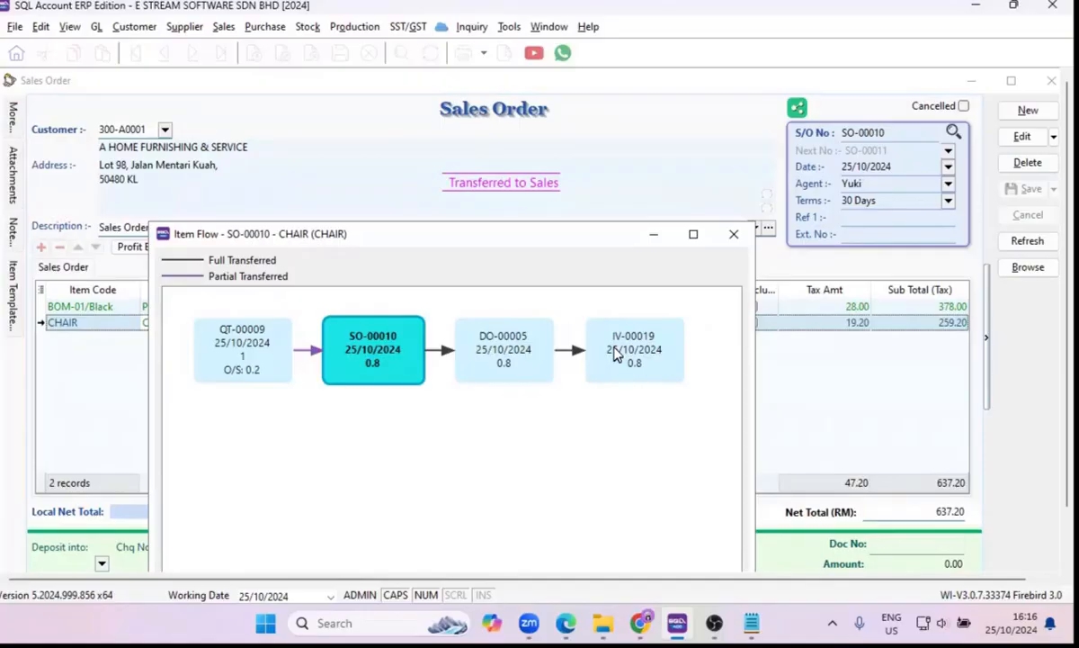
click(732, 236)
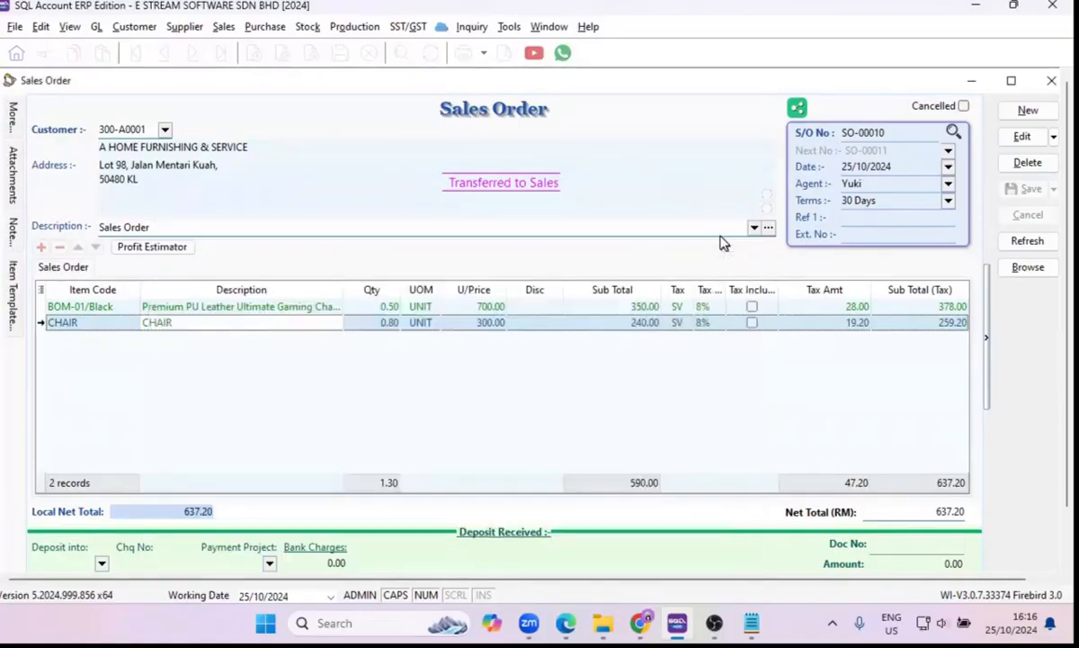
click(1045, 83)
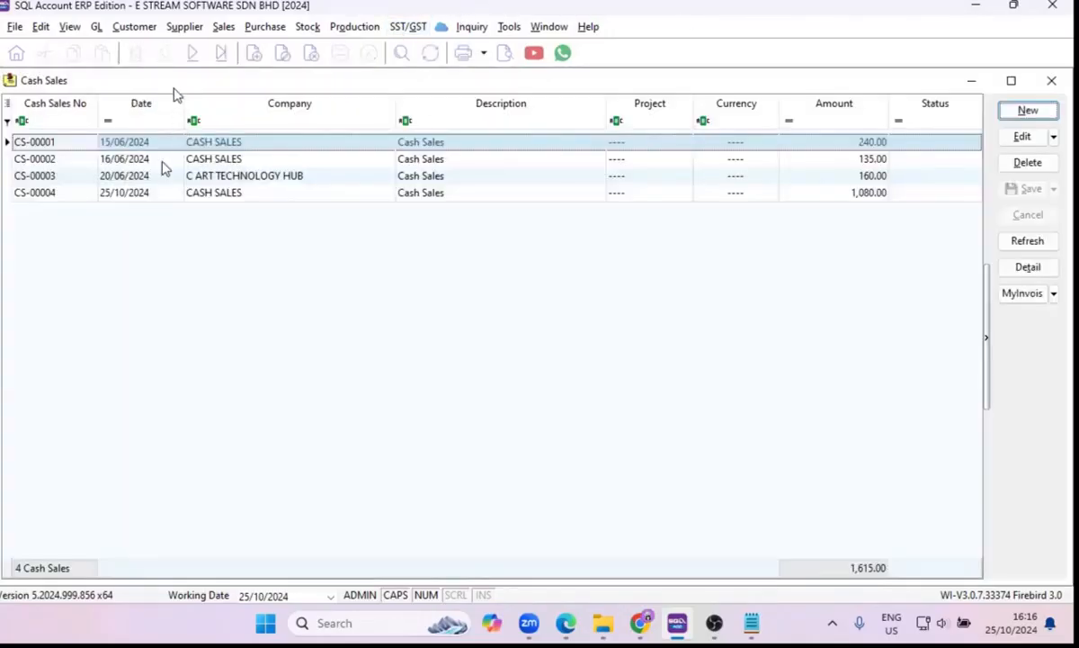
Open cash sale CS-00004 for editing, look through the accounts available for receiving payment, and discard the edit.
double_click(184, 192)
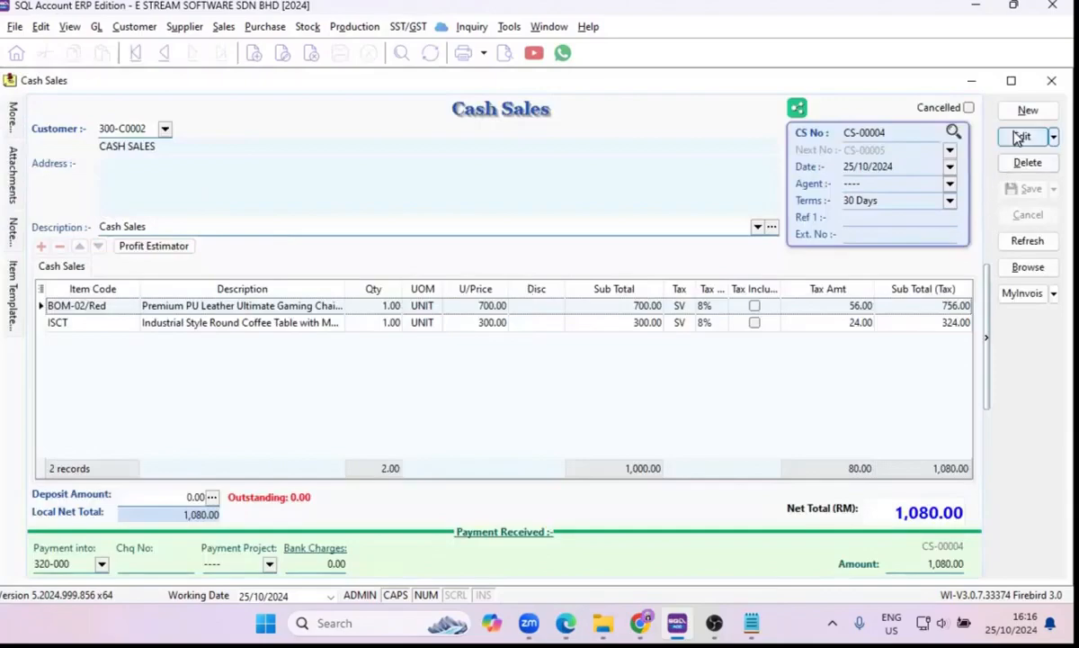
click(1023, 137)
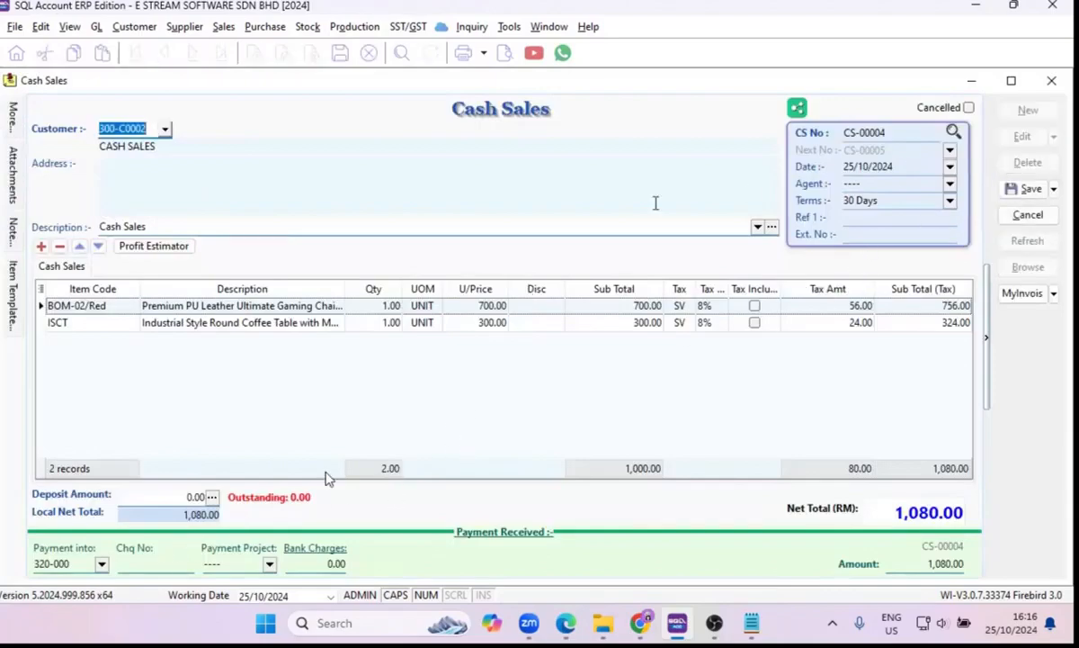
click(102, 563)
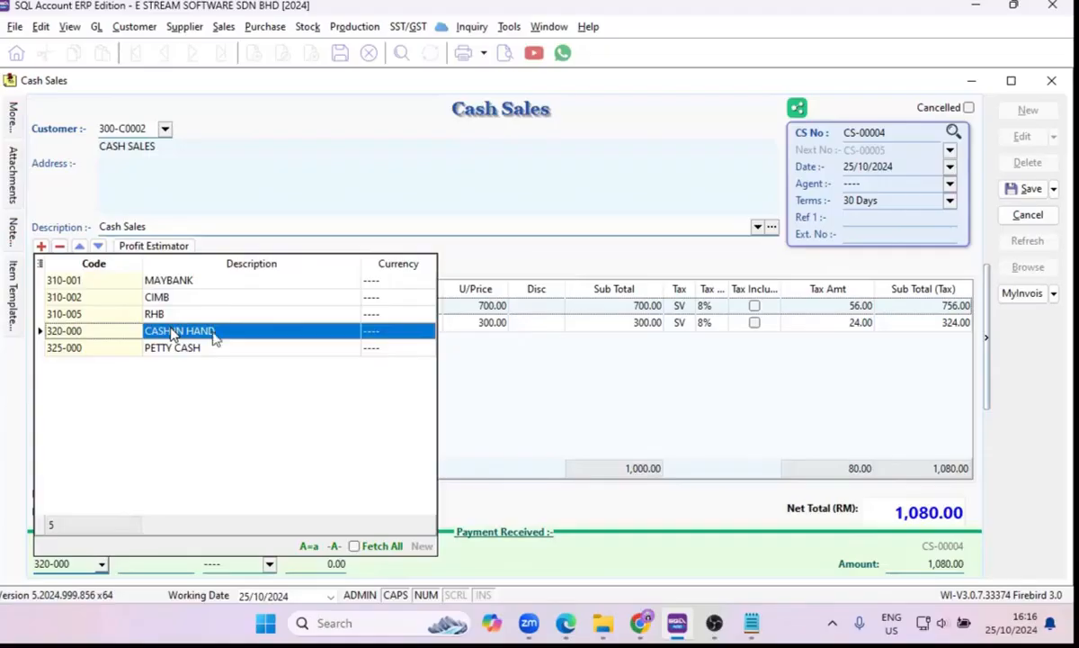
click(590, 263)
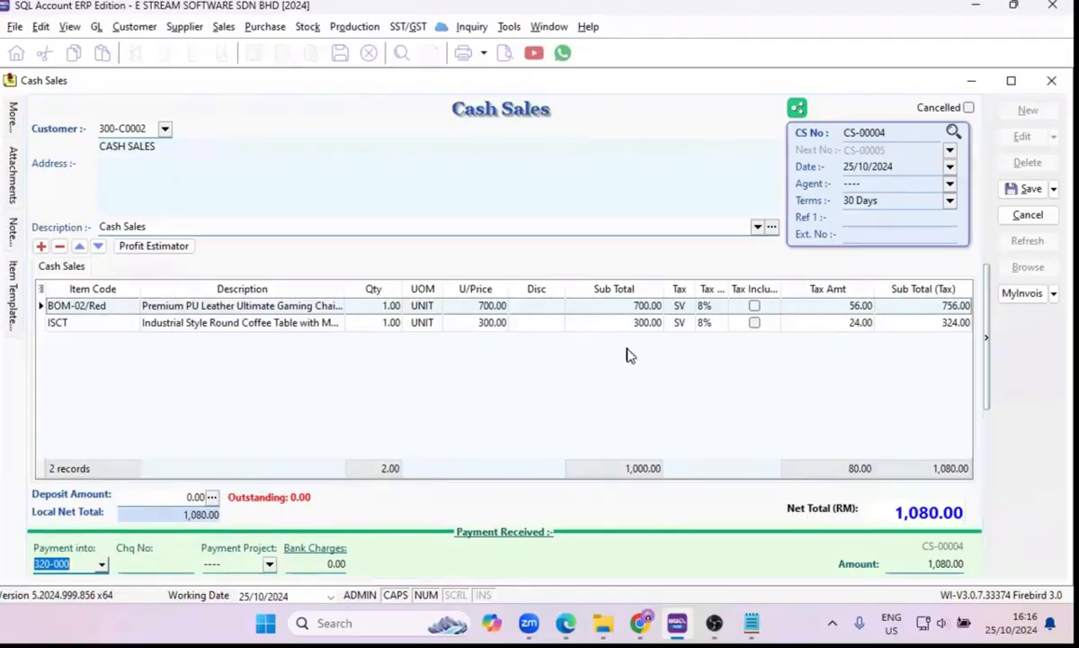
click(1029, 215)
click(582, 332)
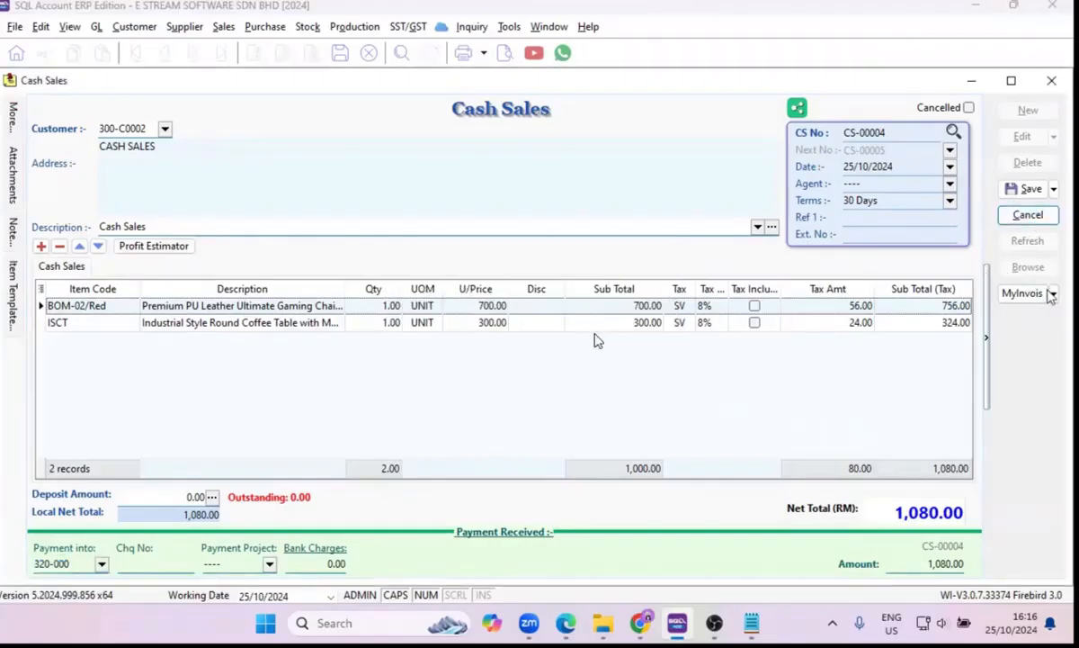
Close the cash sale, then run the Sales Price History for invoices and cash sales from 01/11/2023 to 25/10/2024 and look through its rows.
click(1053, 84)
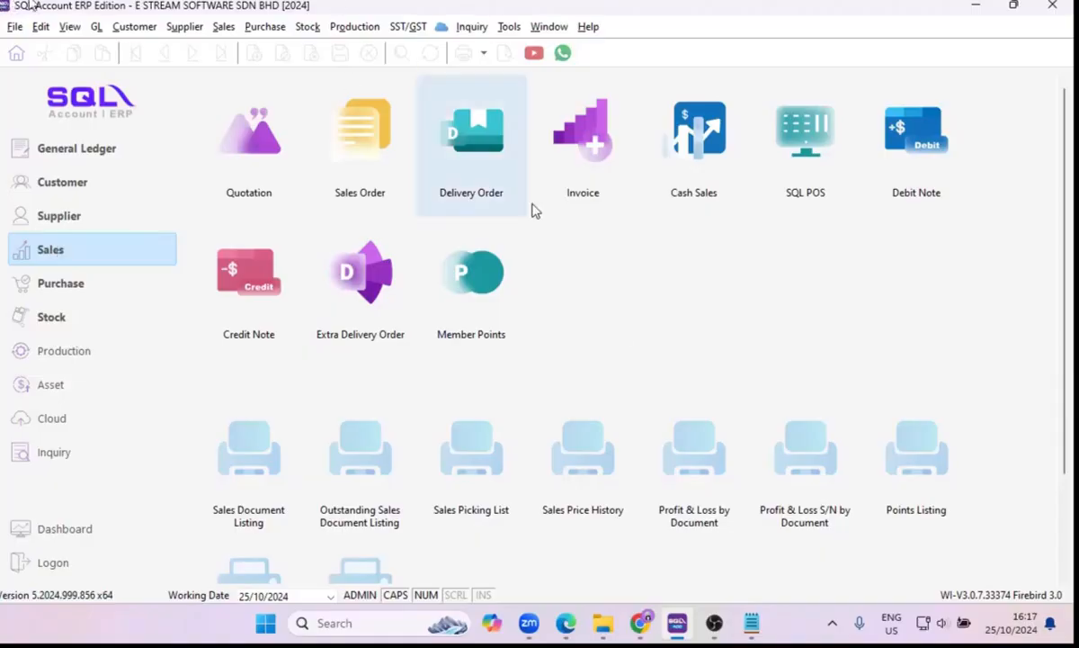
click(223, 28)
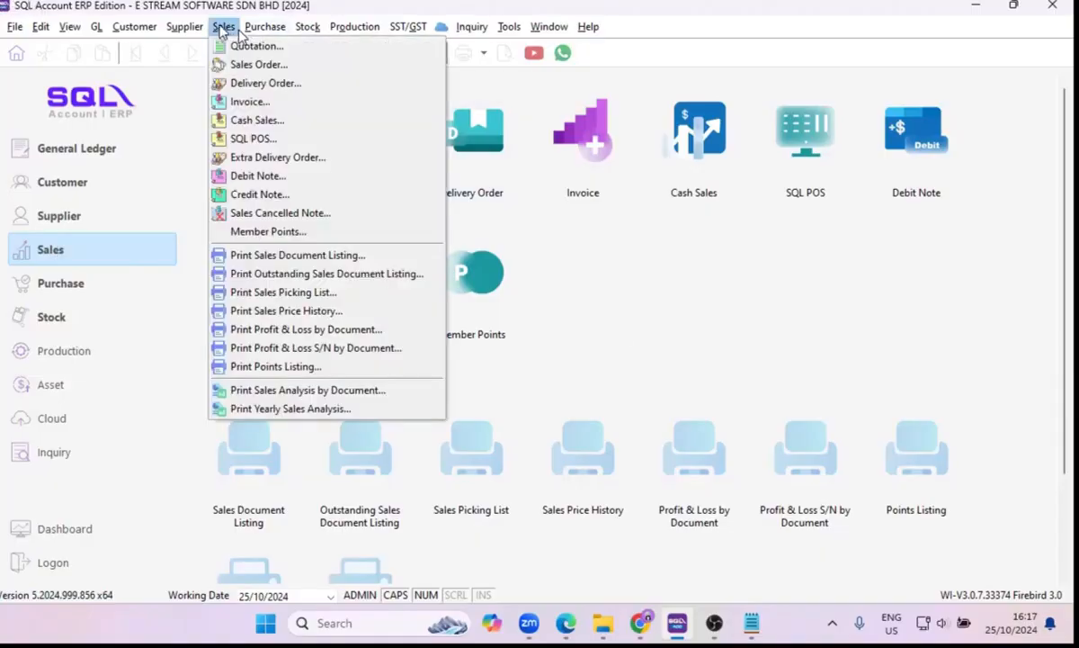
click(240, 234)
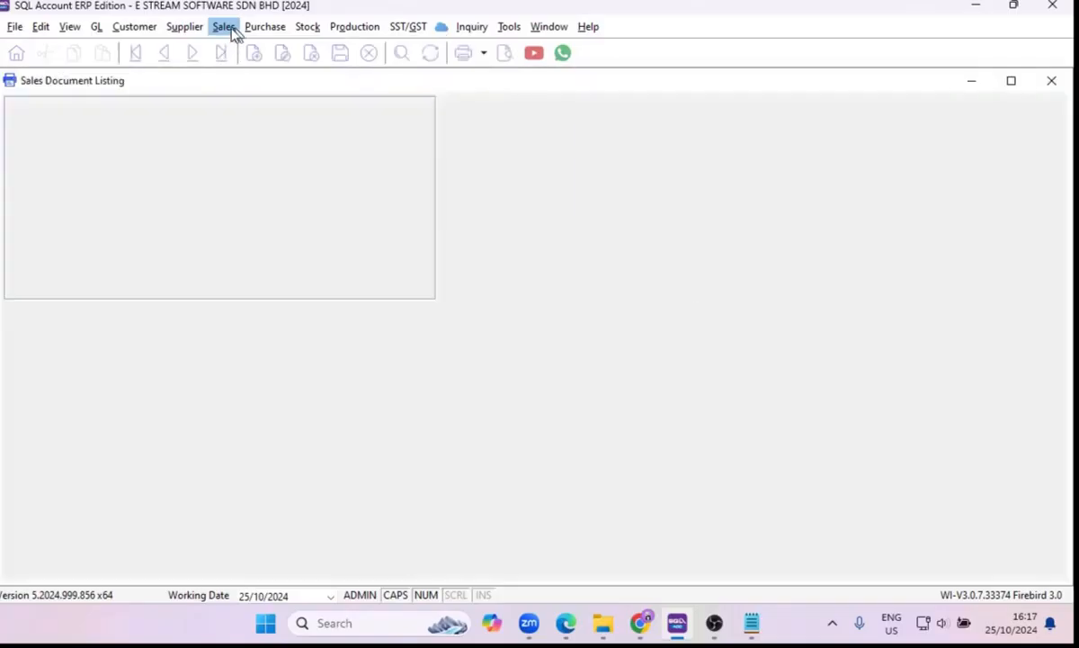
click(227, 28)
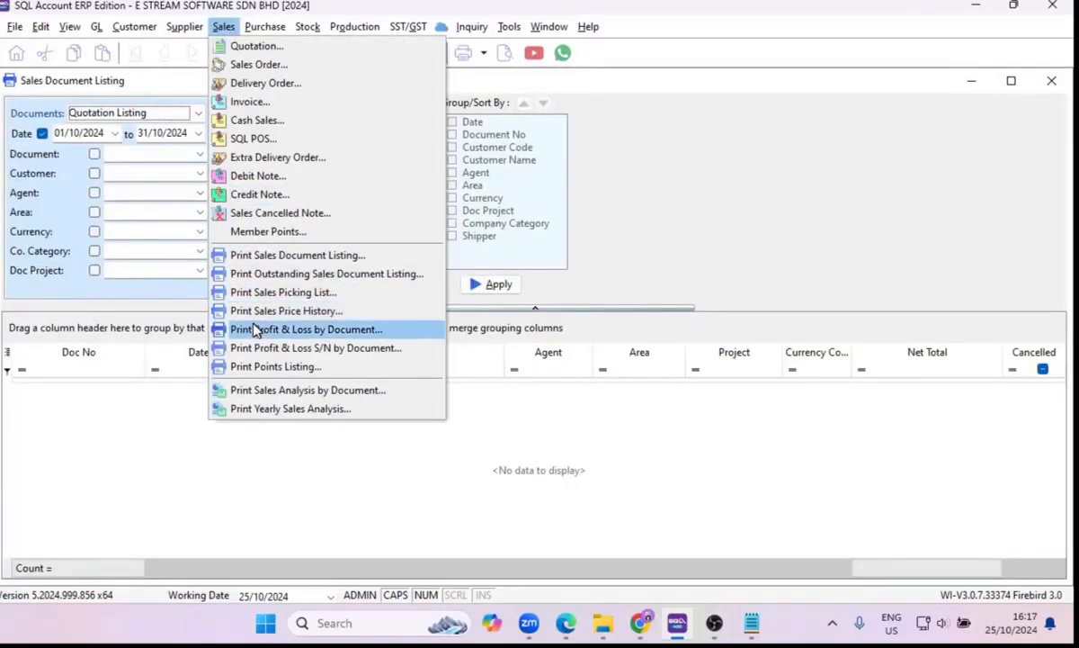
click(255, 313)
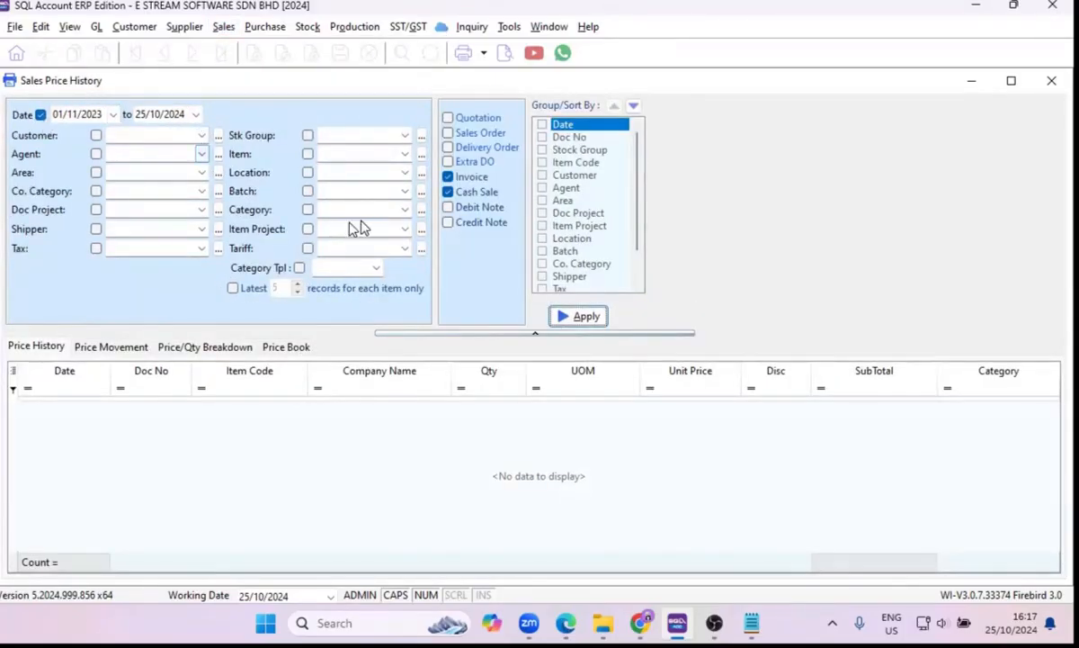
click(583, 319)
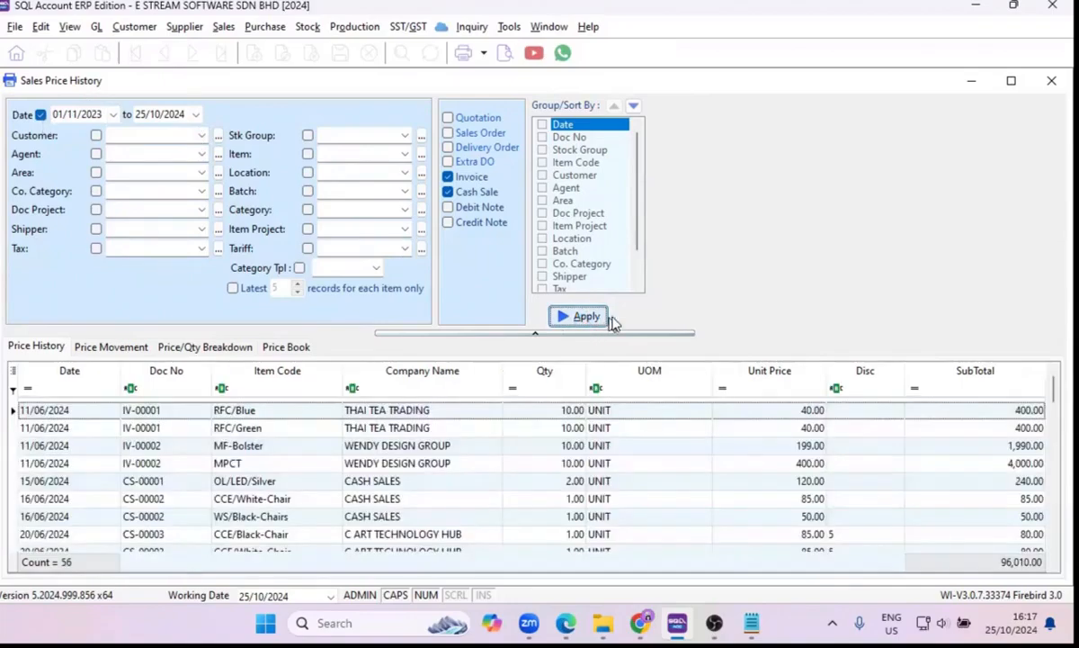
click(266, 416)
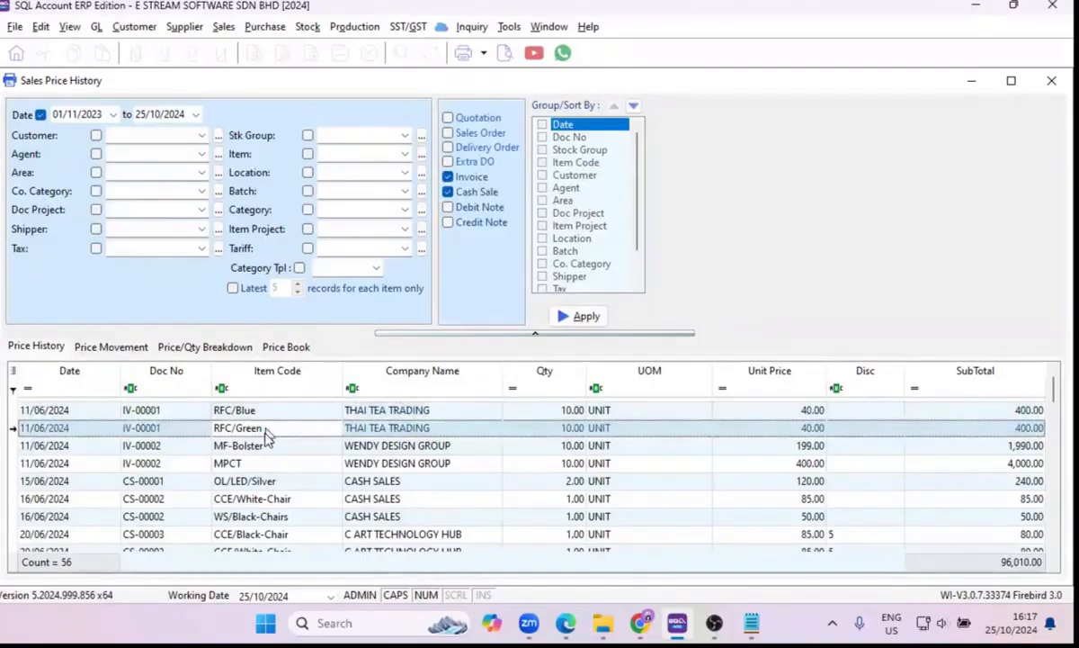
scroll(265, 450, down, 2)
scroll(266, 459, down, 5)
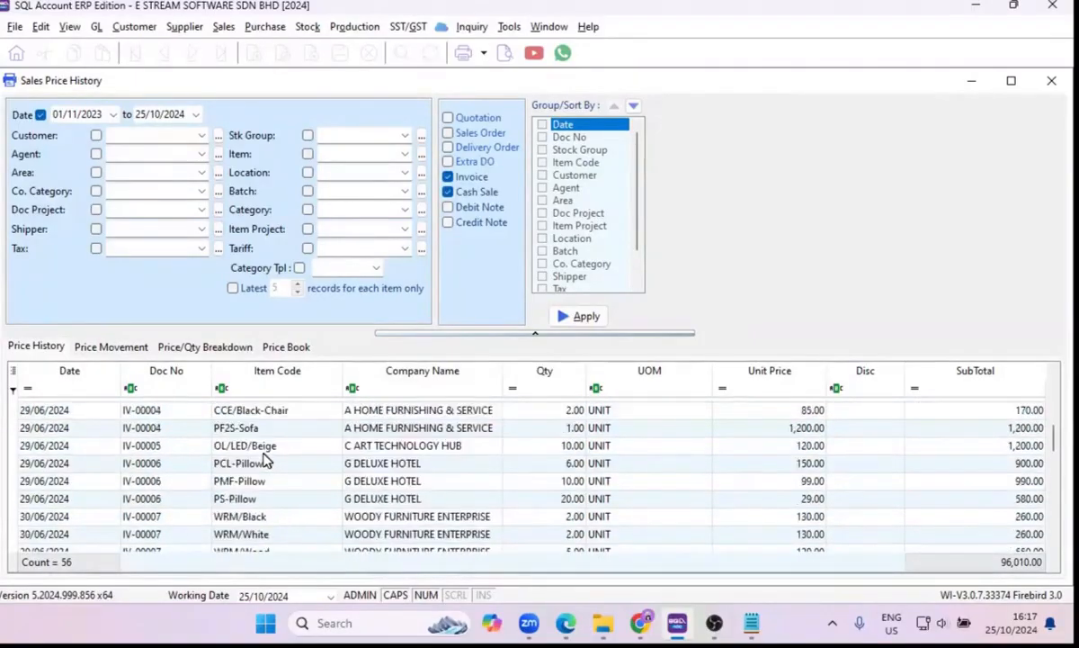
Preview the Sales Customer Price History report and read through both of its pages.
click(507, 58)
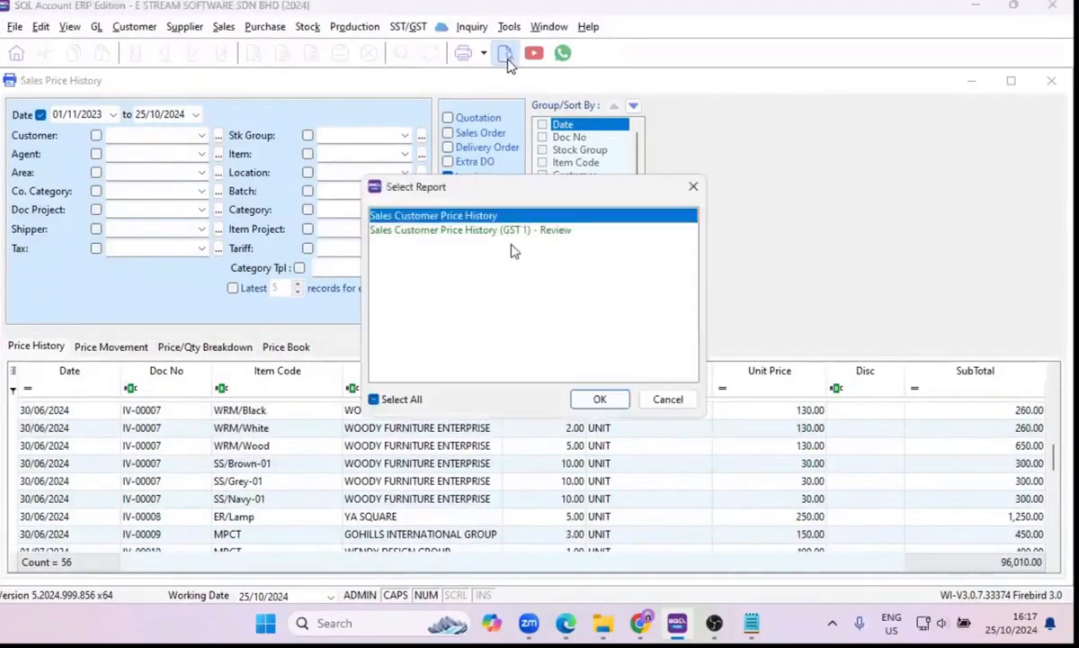
click(600, 401)
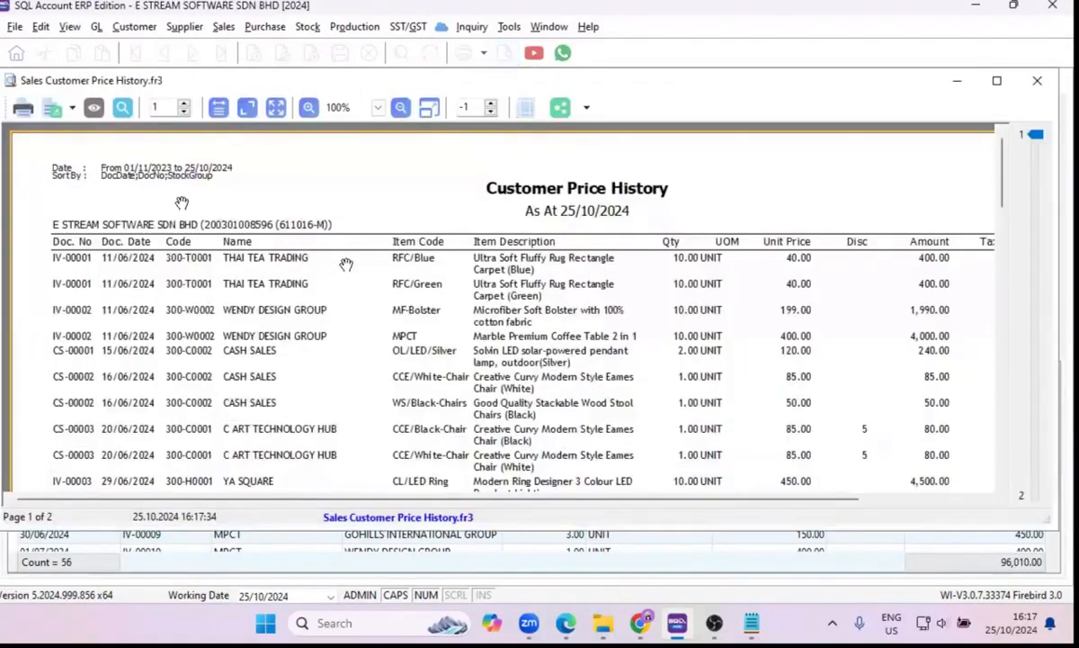
scroll(401, 344, down, 3)
scroll(401, 341, up, 3)
scroll(402, 341, down, 3)
scroll(402, 340, up, 3)
scroll(401, 340, down, 15)
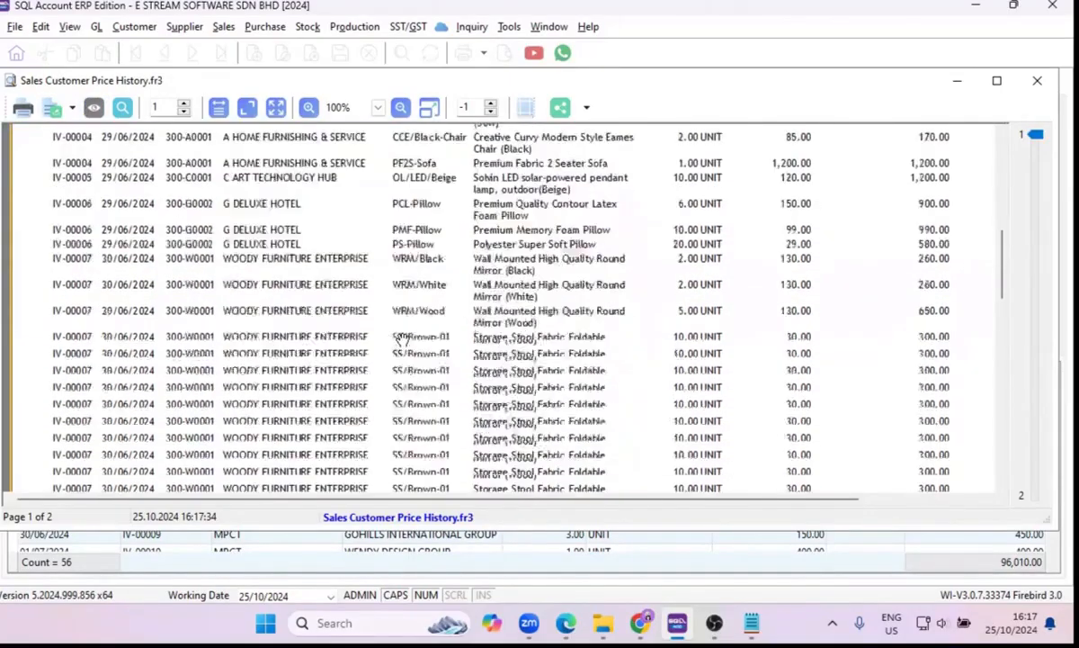
scroll(400, 340, up, 8)
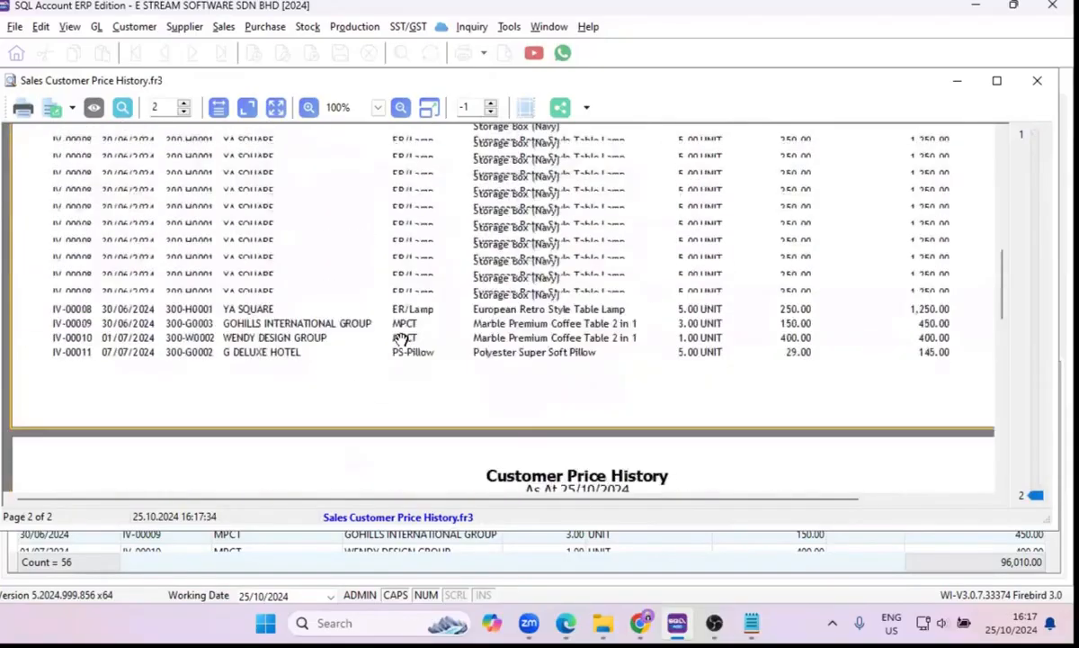
scroll(396, 337, down, 3)
scroll(386, 334, up, 3)
scroll(382, 331, up, 5)
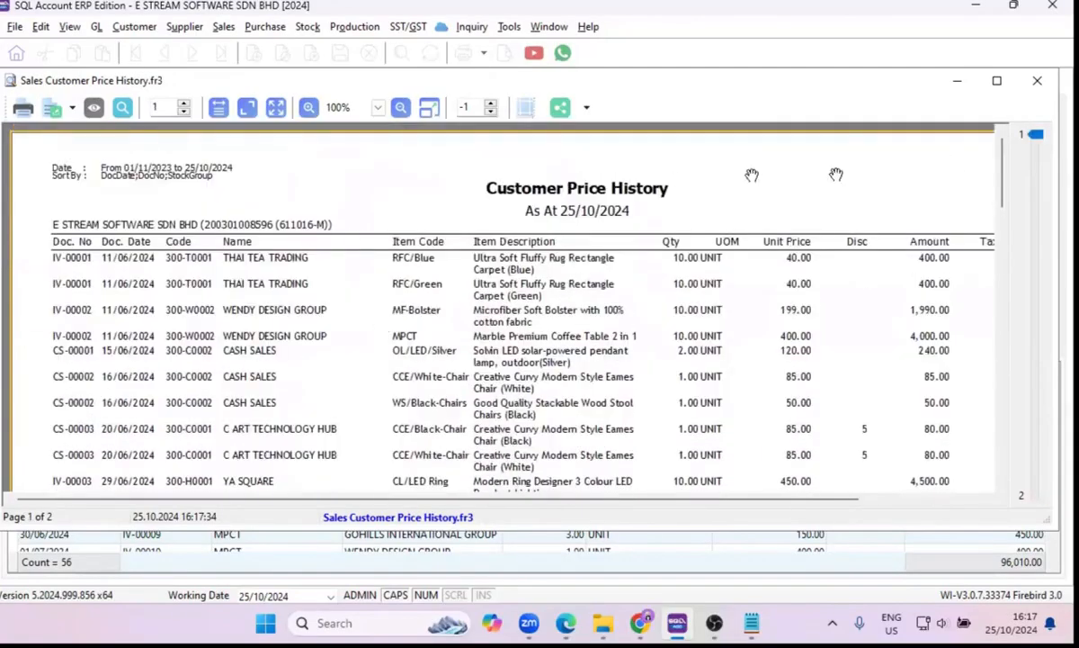
Close the price history preview along with the Sales Price History and Sales Document Listing windows.
click(1037, 81)
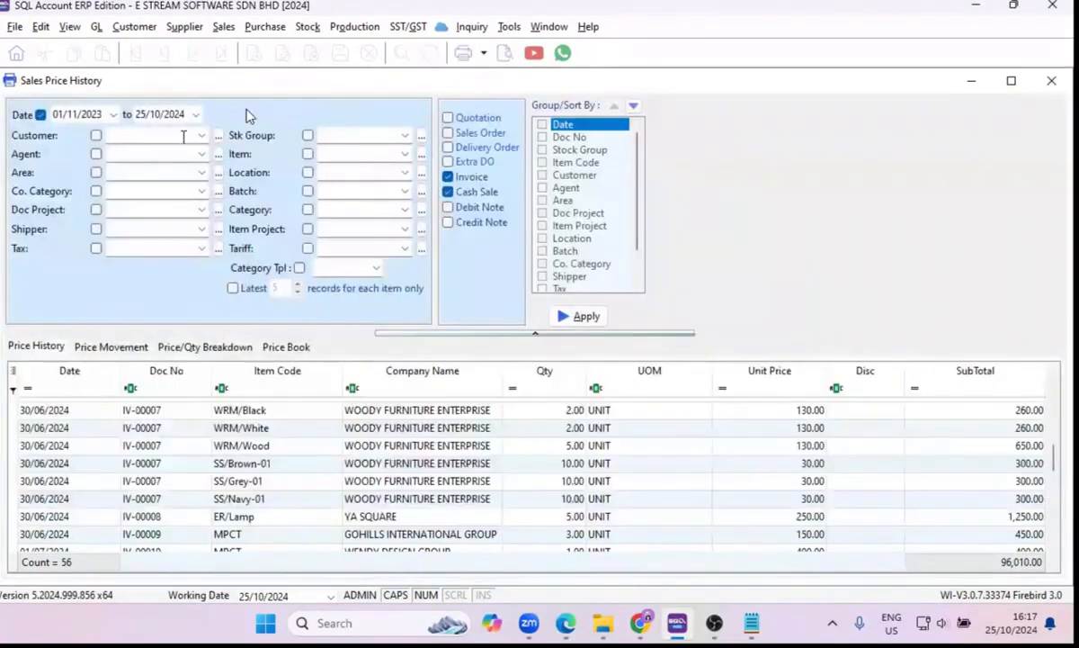
click(1050, 81)
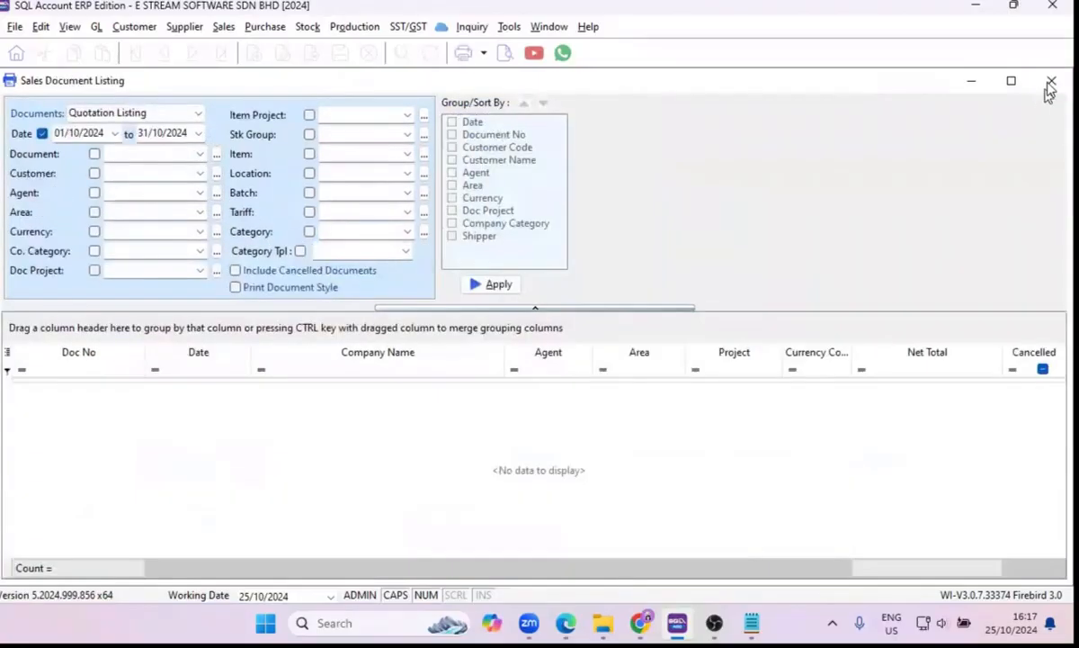
click(1050, 81)
Run the Sales Profit Loss By Document report for invoices and cash sales from 01/10/2024 to 31/10/2024, grouped by customer, in a maximized window.
click(223, 26)
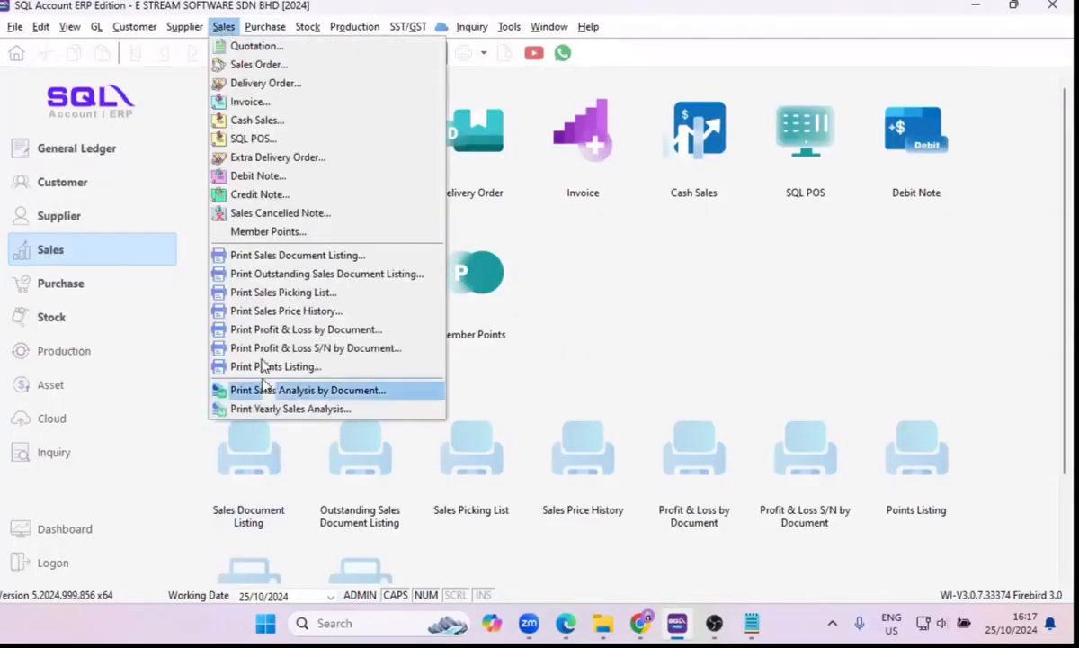
click(272, 332)
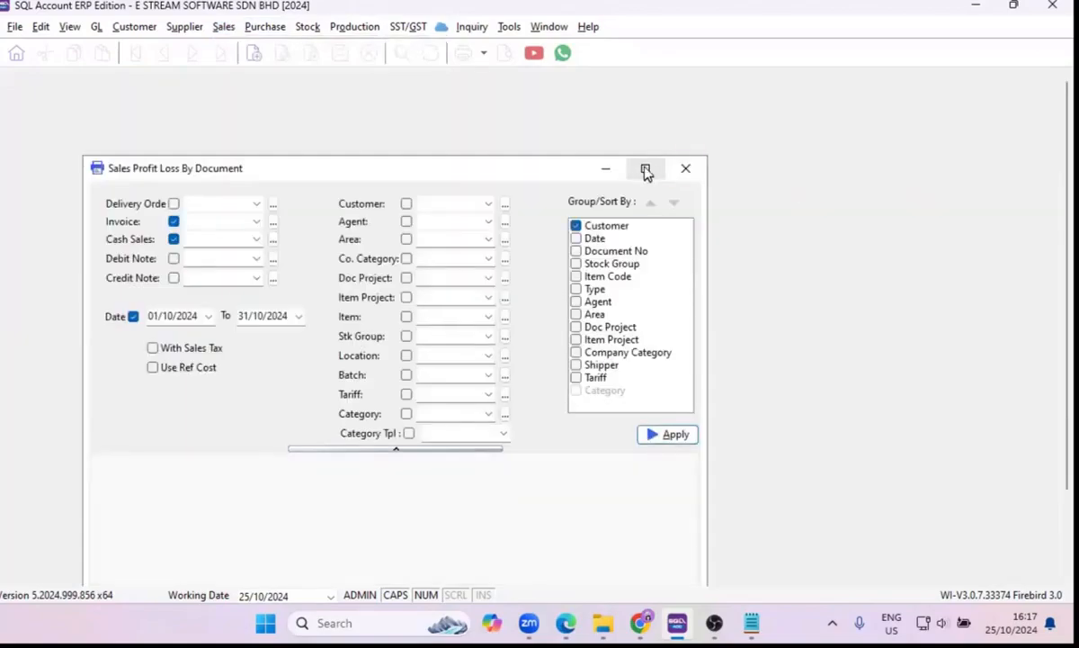
click(645, 171)
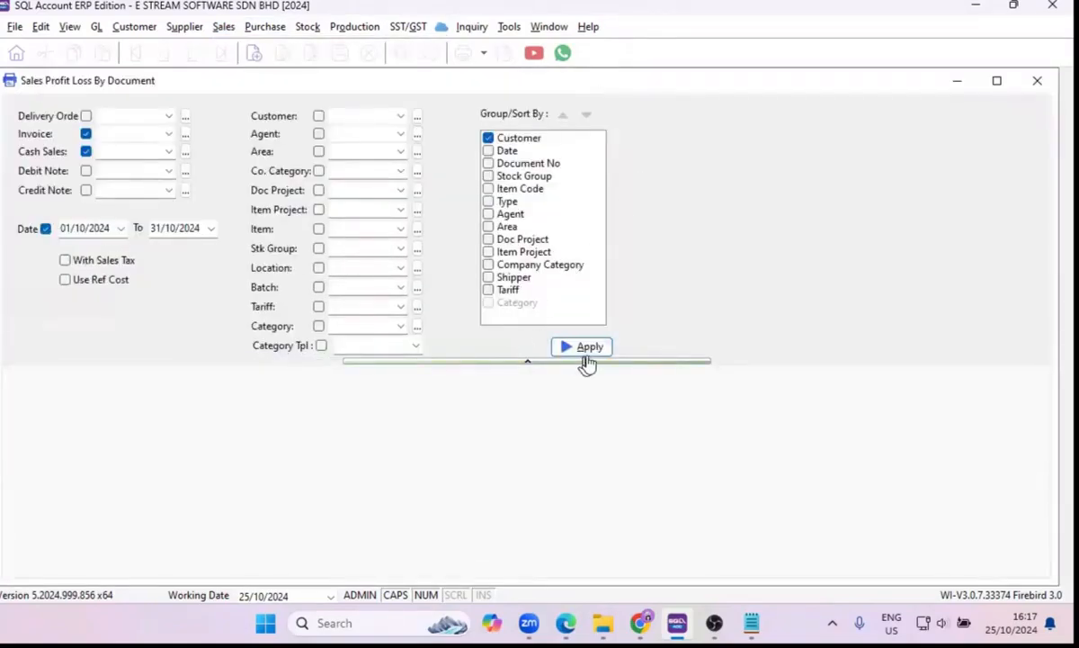
click(590, 349)
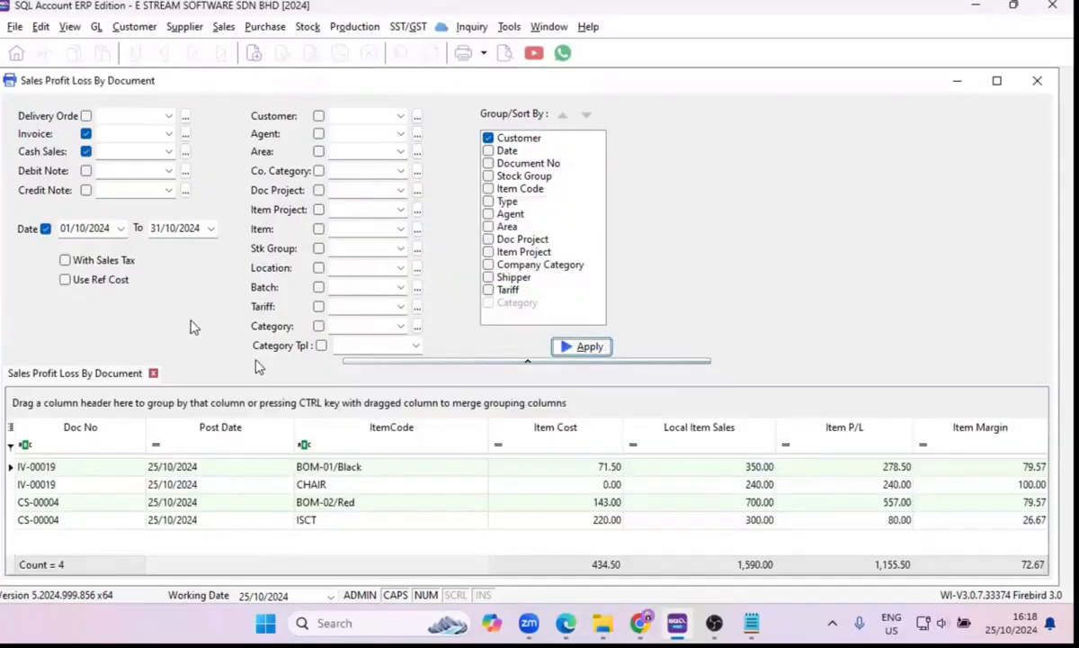
Rerun the profit and loss report without the date filter and collapse the filter area to give the results more room.
click(44, 232)
click(45, 229)
click(580, 346)
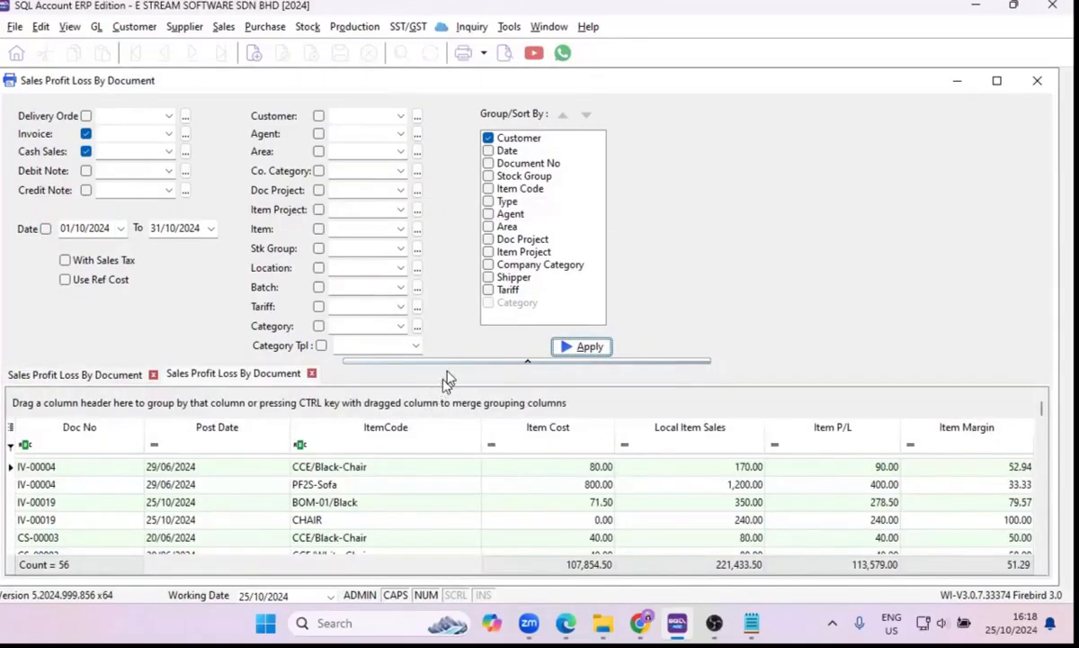
click(449, 362)
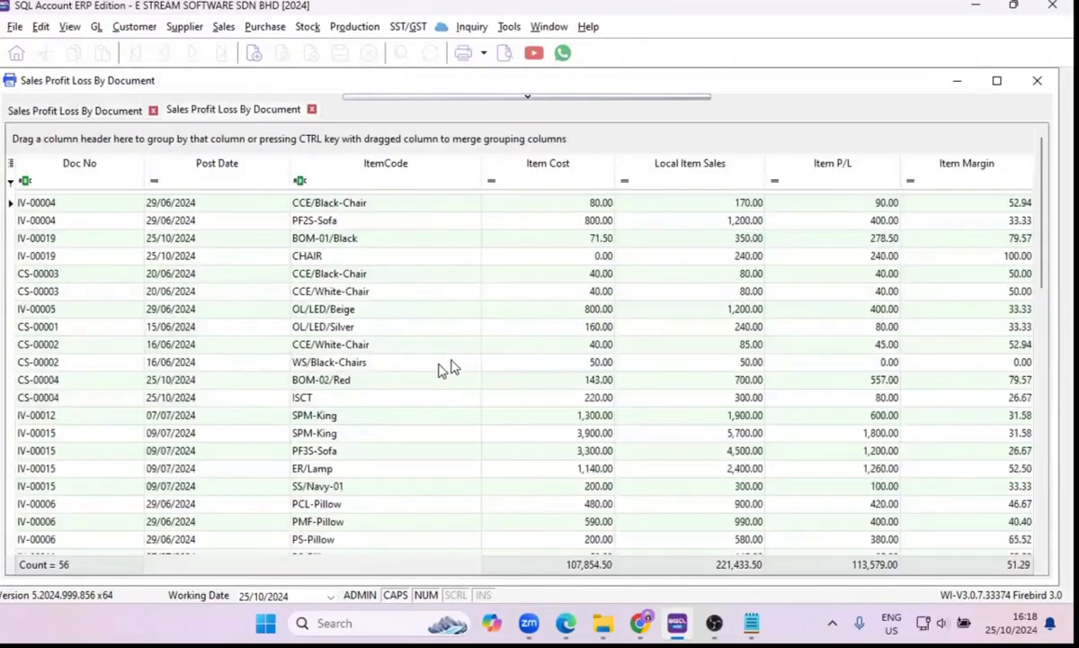
Examine the item cost, local sales and profit of the CCE/Black-Chair and PF2S-Sofa lines of invoice IV-00004.
click(80, 221)
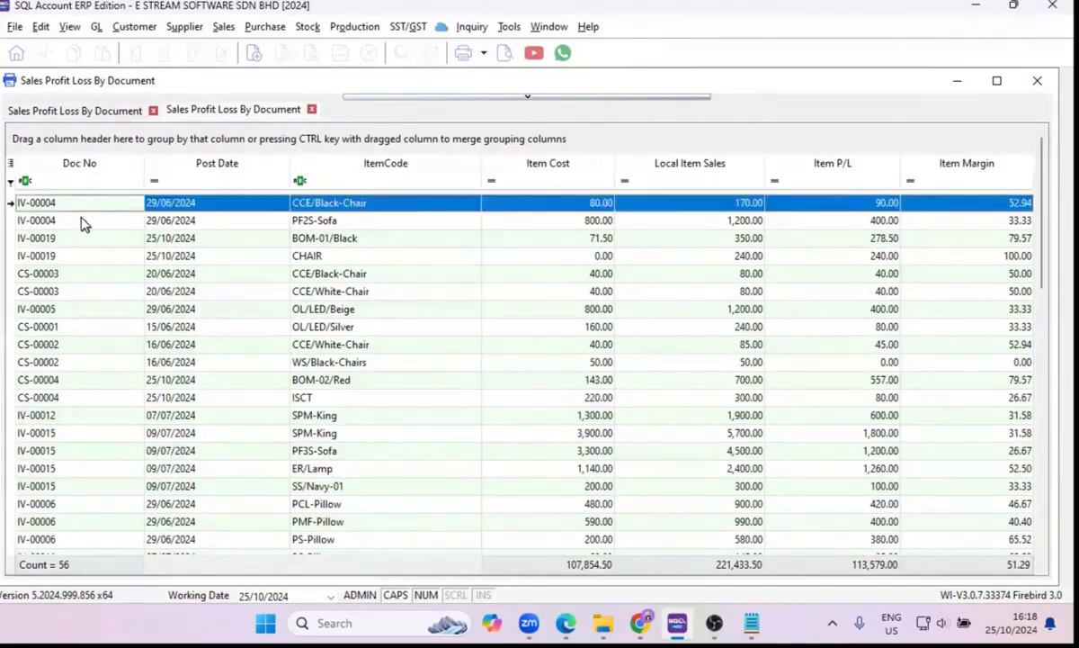
click(593, 206)
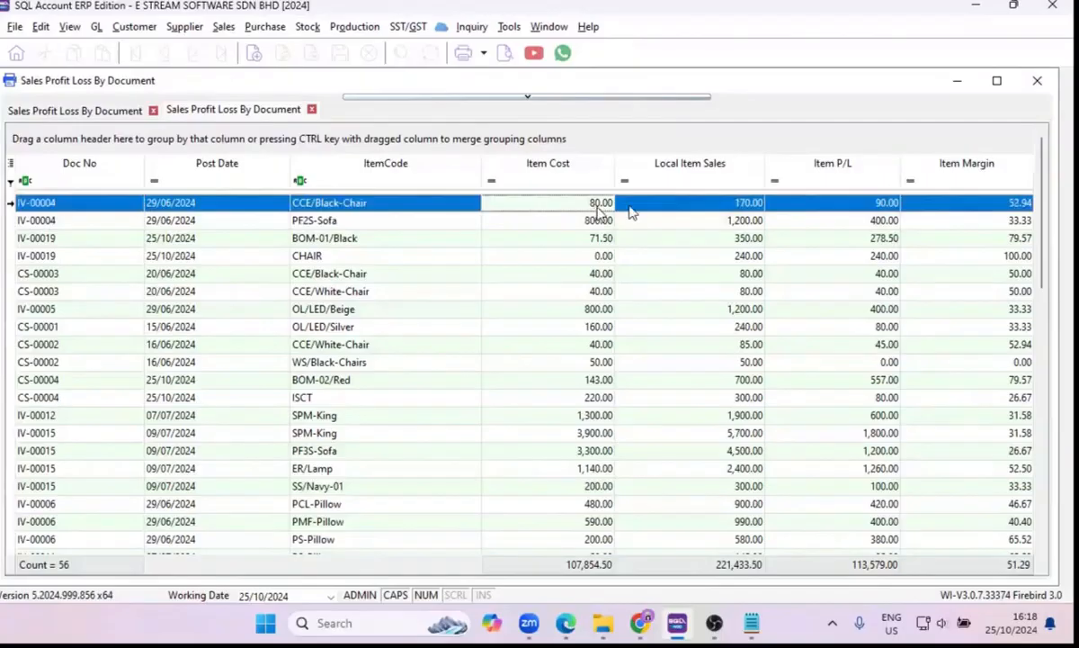
click(703, 207)
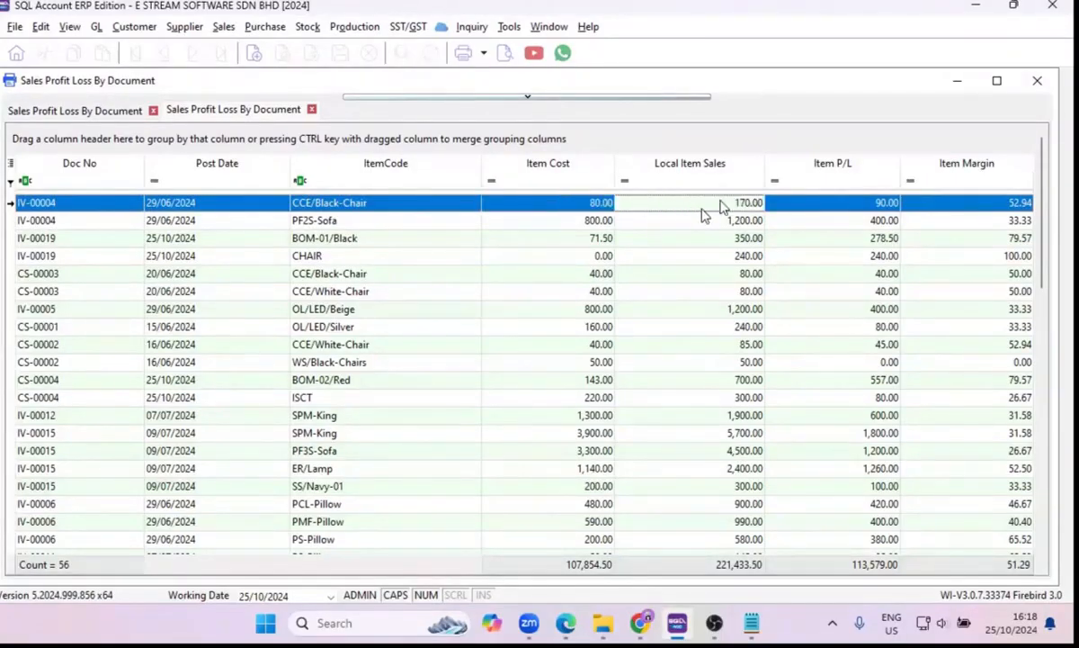
click(818, 212)
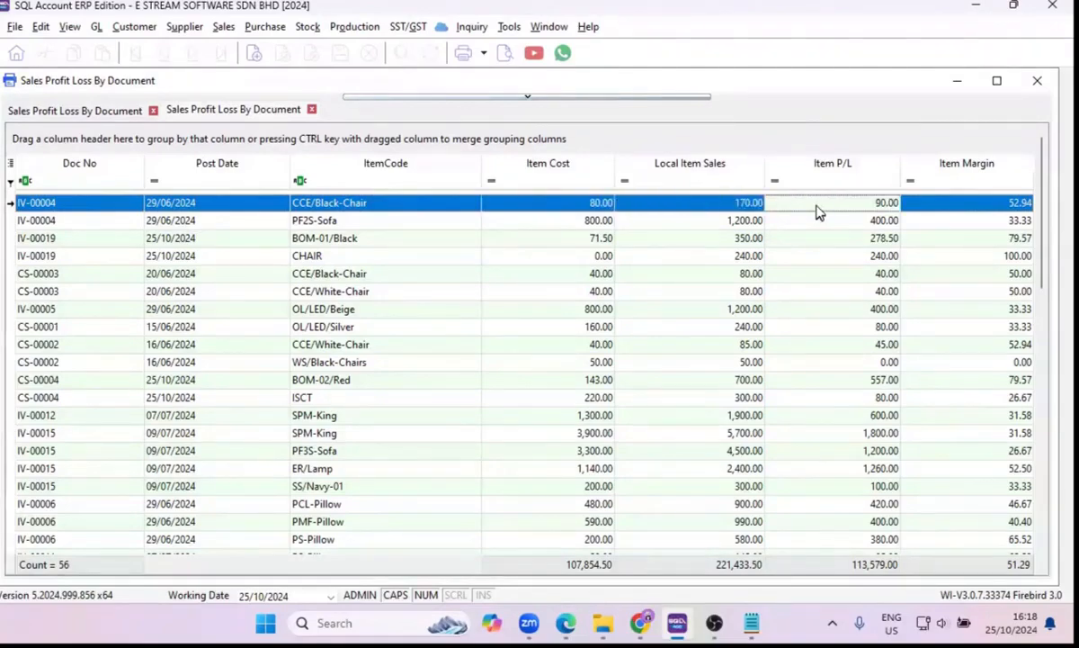
click(727, 224)
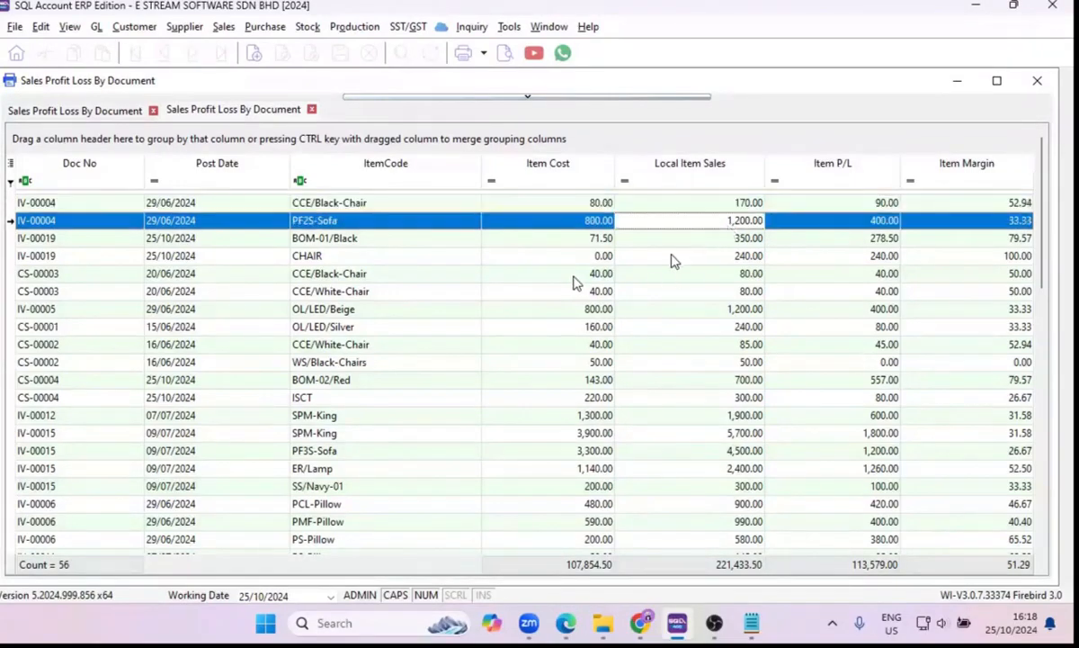
Preview the Sales P&L By Document - Level 1 - Summary report, read its customer figures, and close the preview and the report window.
click(505, 56)
click(520, 230)
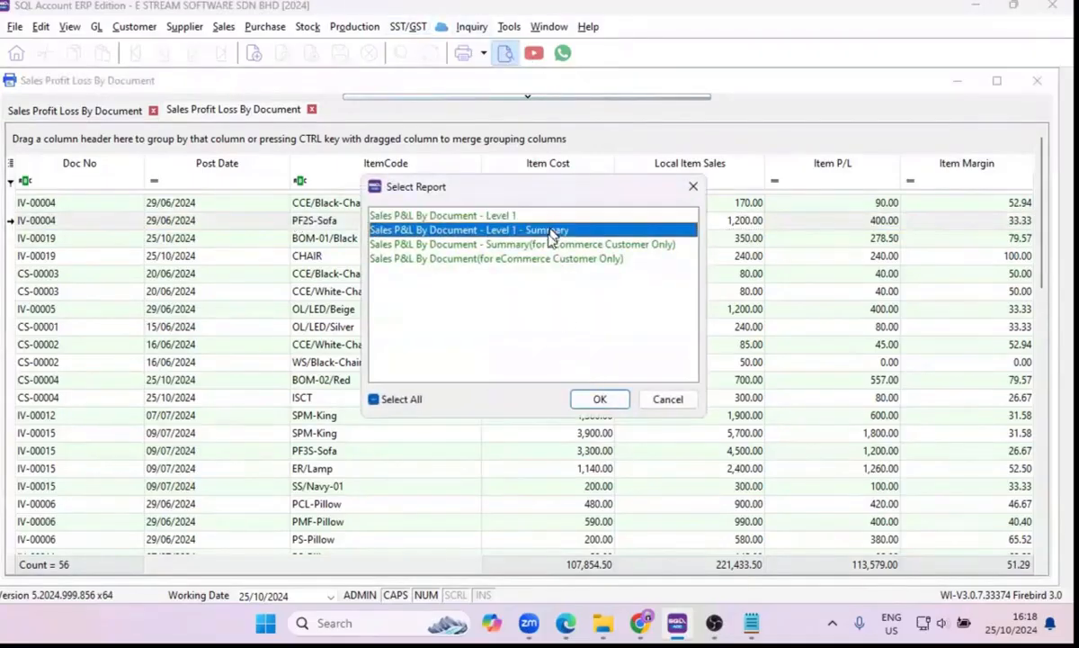
click(599, 399)
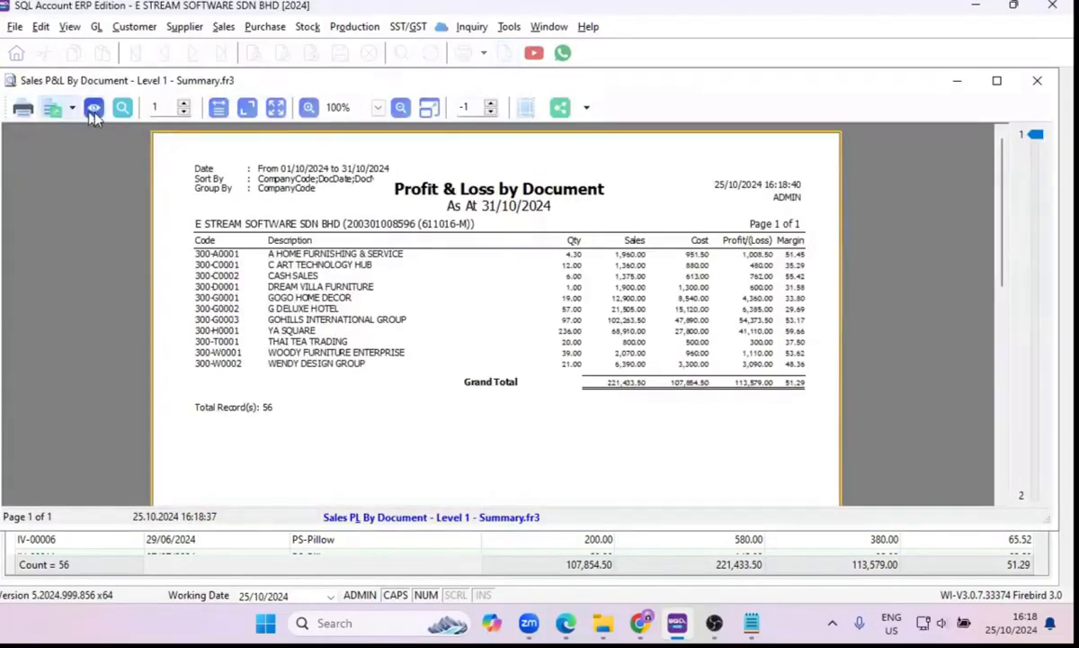
click(93, 110)
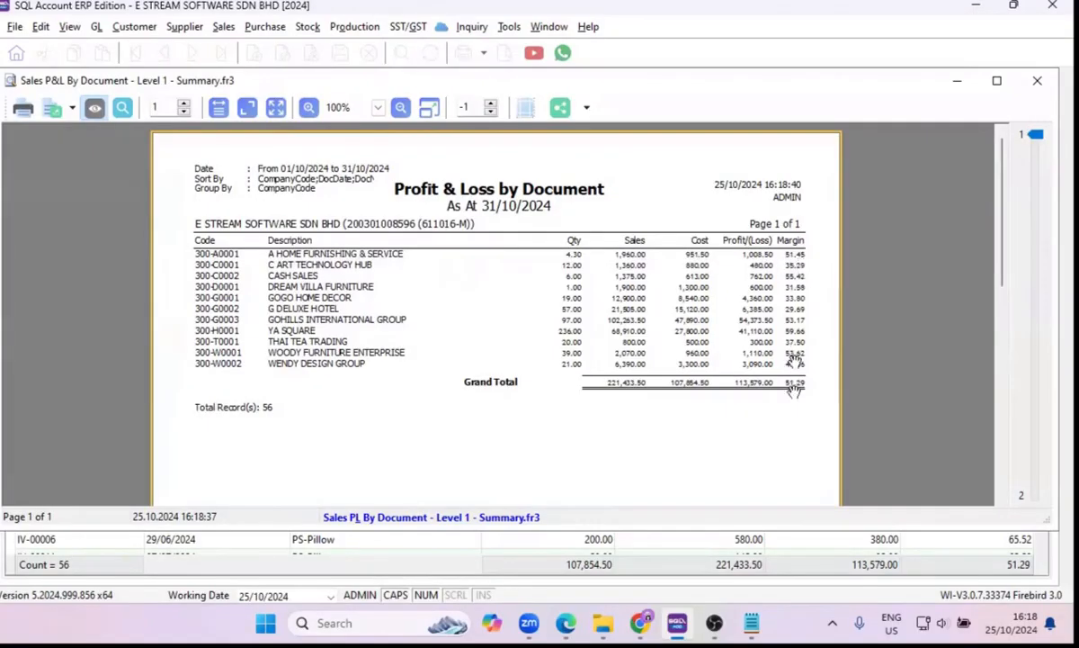
click(1037, 80)
click(1035, 80)
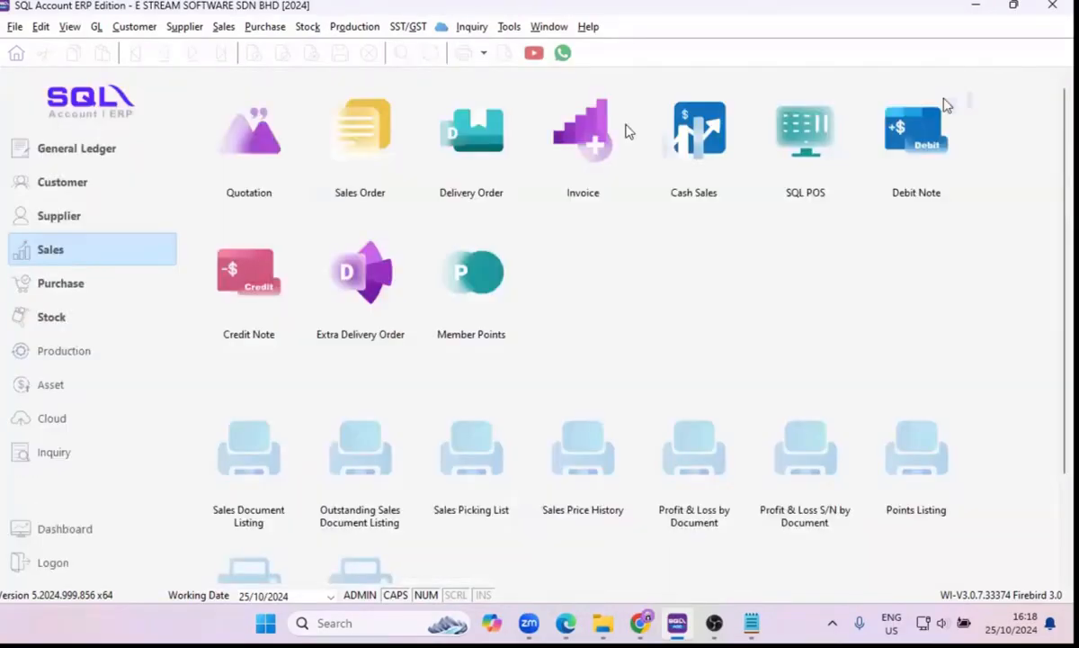
Run Sales Analysis By Document without a date filter for invoices and cash sales, grouped by customer, and enlarge the results grid.
click(223, 26)
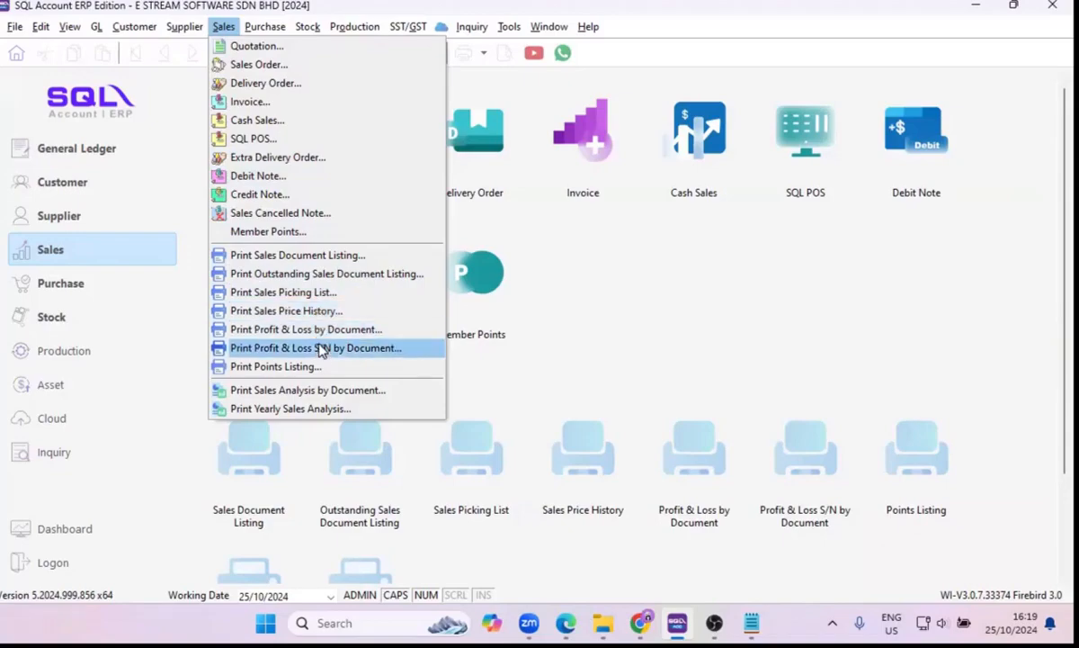
click(321, 397)
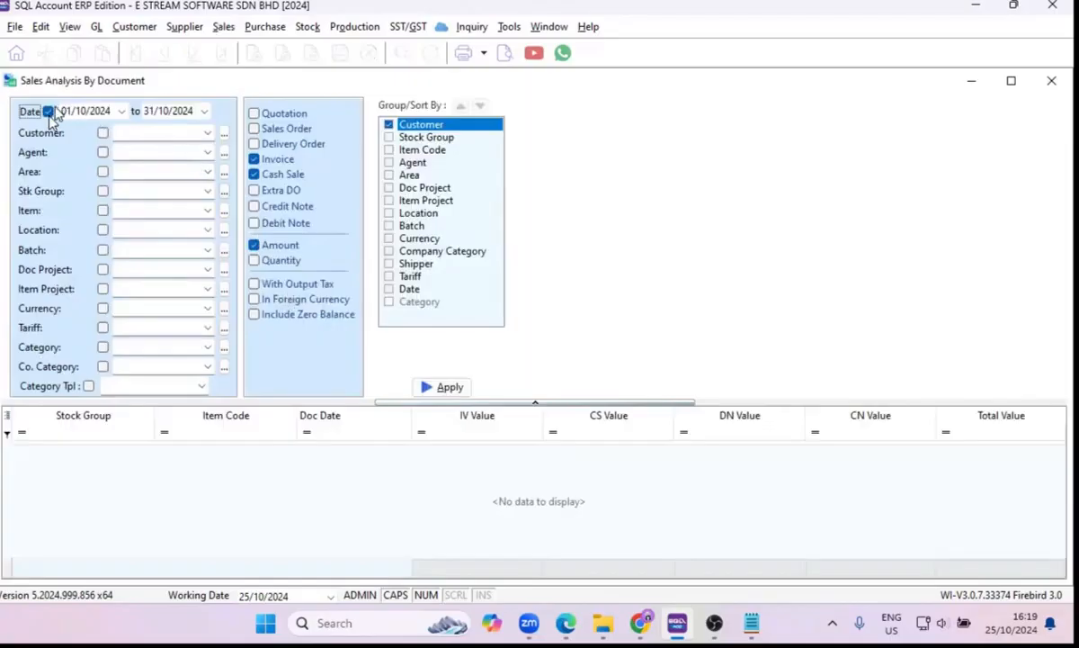
click(48, 111)
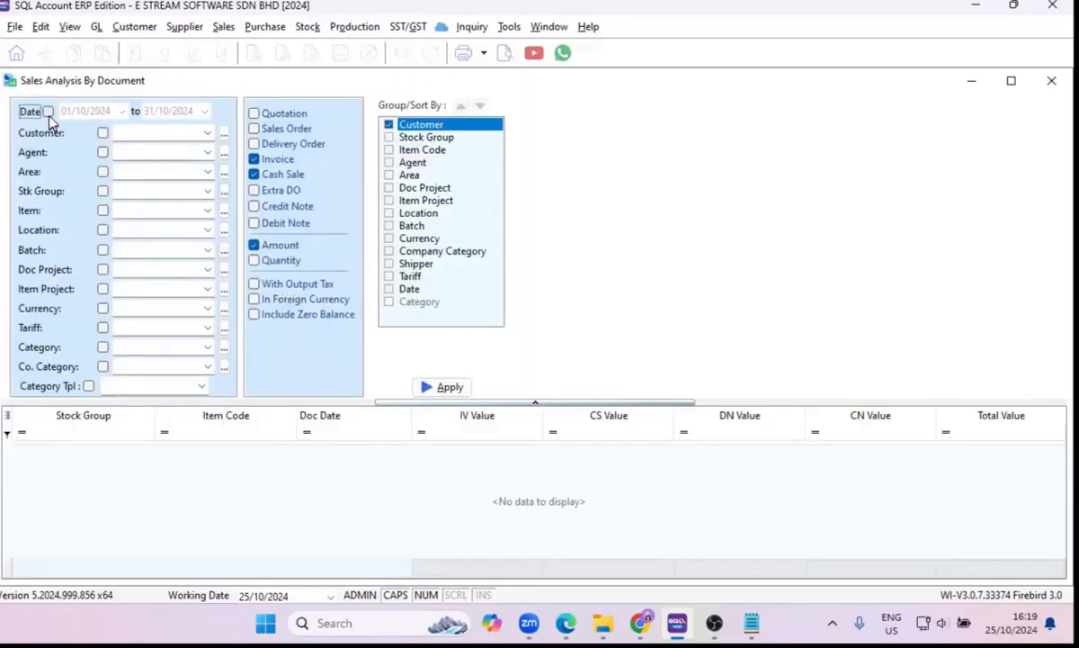
click(442, 386)
drag(390, 407, 386, 311)
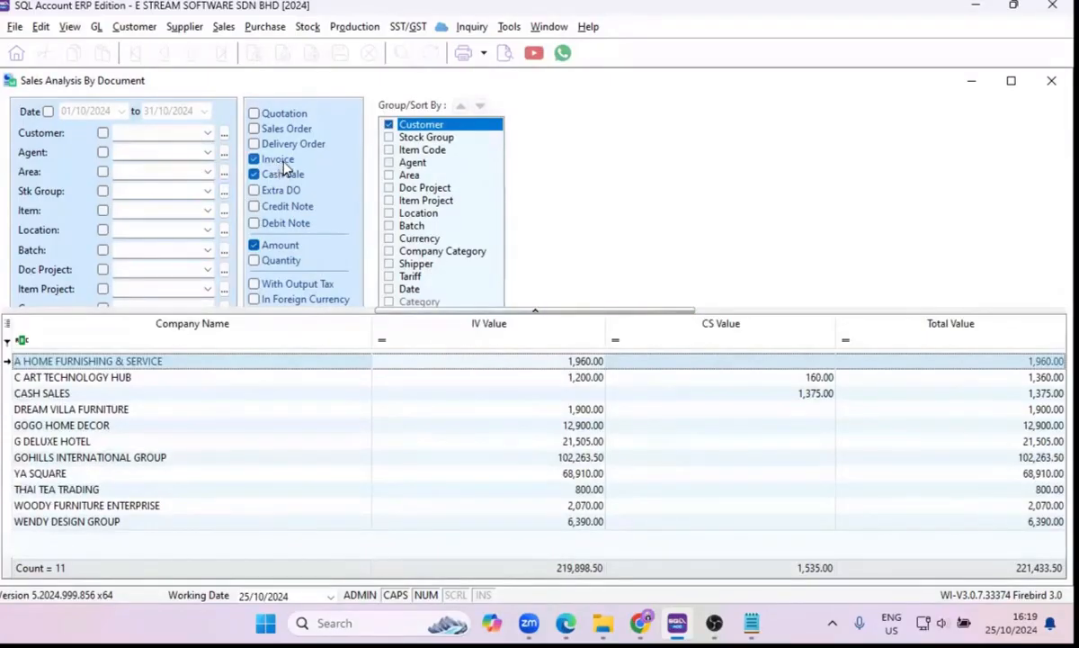
Rerun the sales analysis with sales orders and delivery orders included, and show quantities alongside the amounts.
click(255, 144)
click(256, 131)
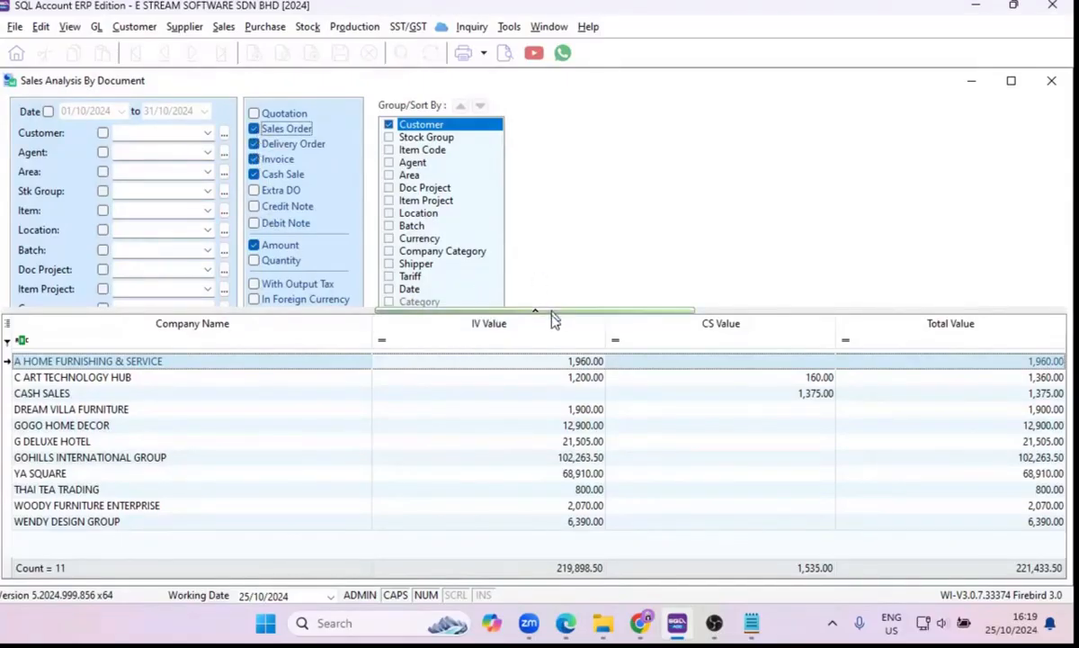
drag(554, 312, 557, 388)
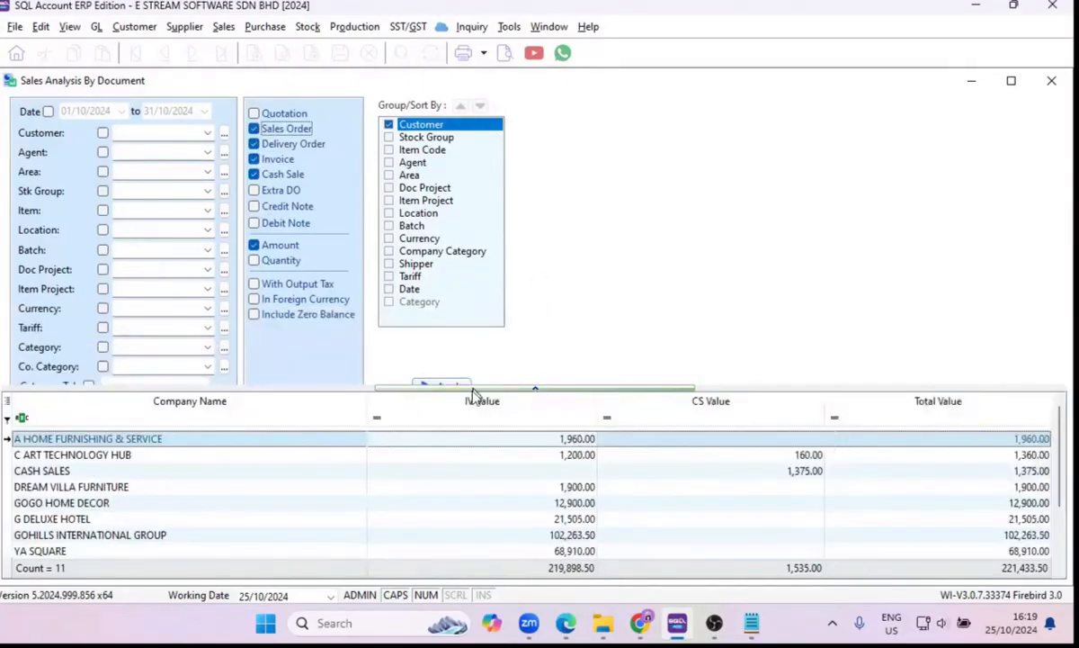
drag(474, 392, 469, 405)
click(454, 385)
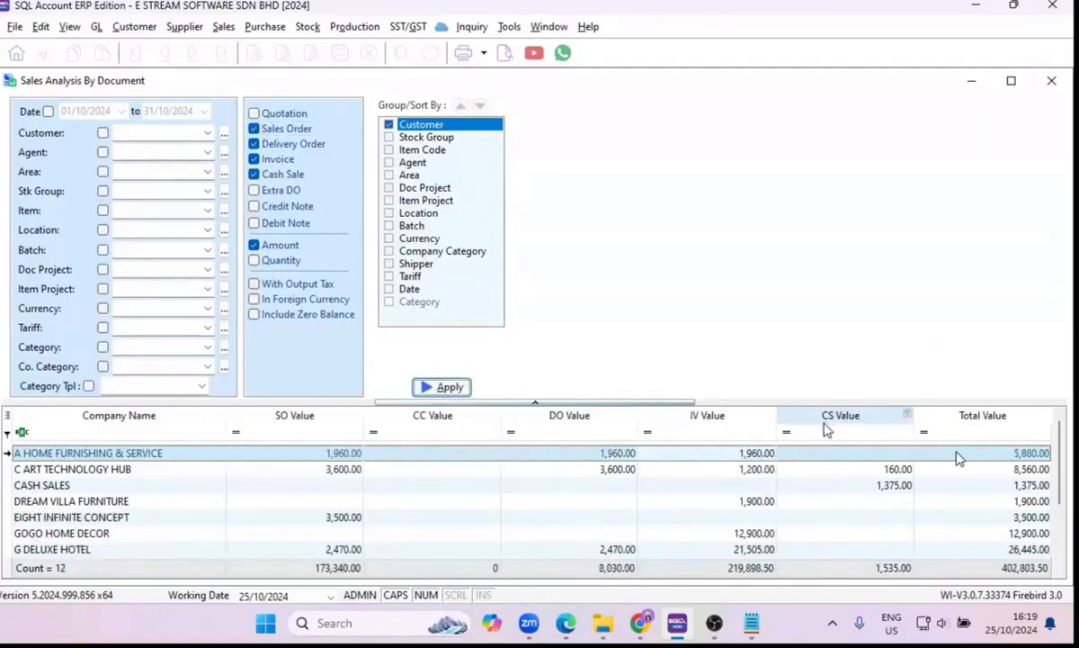
click(254, 261)
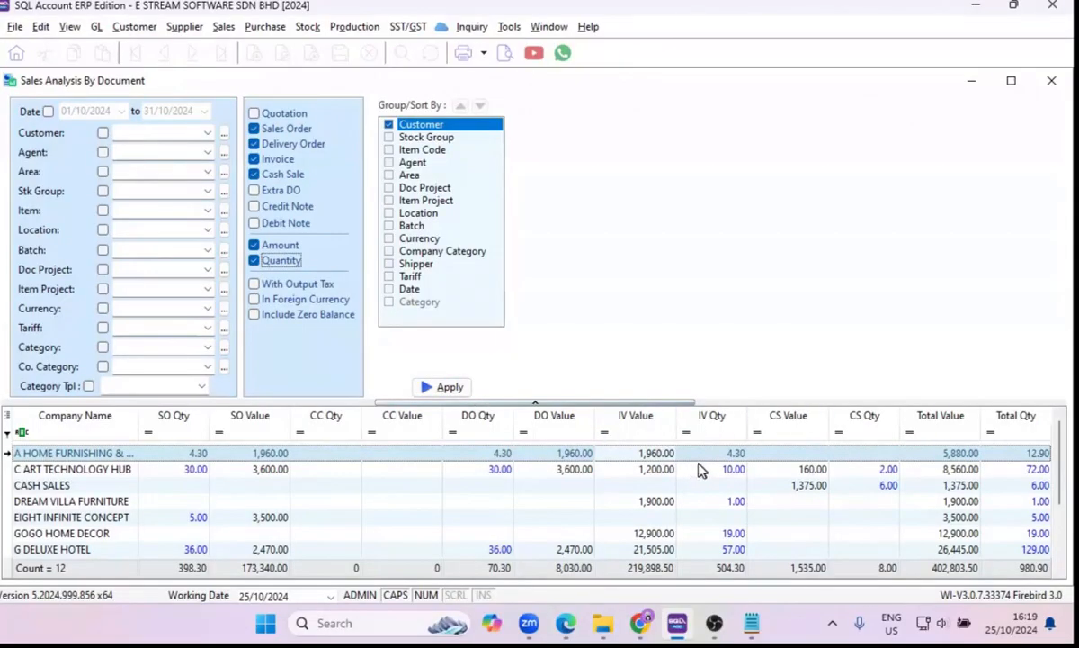
Preview the Sales Analysis By Document - Level 1 report, read its customer figures, and close the preview and the report window.
click(505, 56)
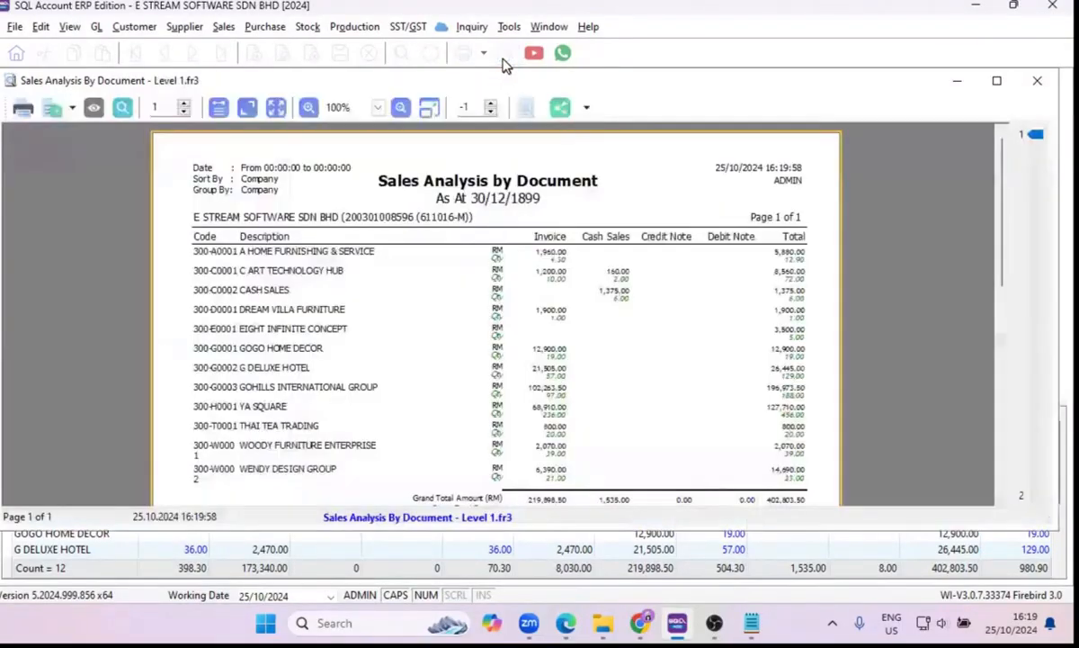
click(93, 108)
scroll(427, 331, down, 1)
scroll(440, 332, up, 1)
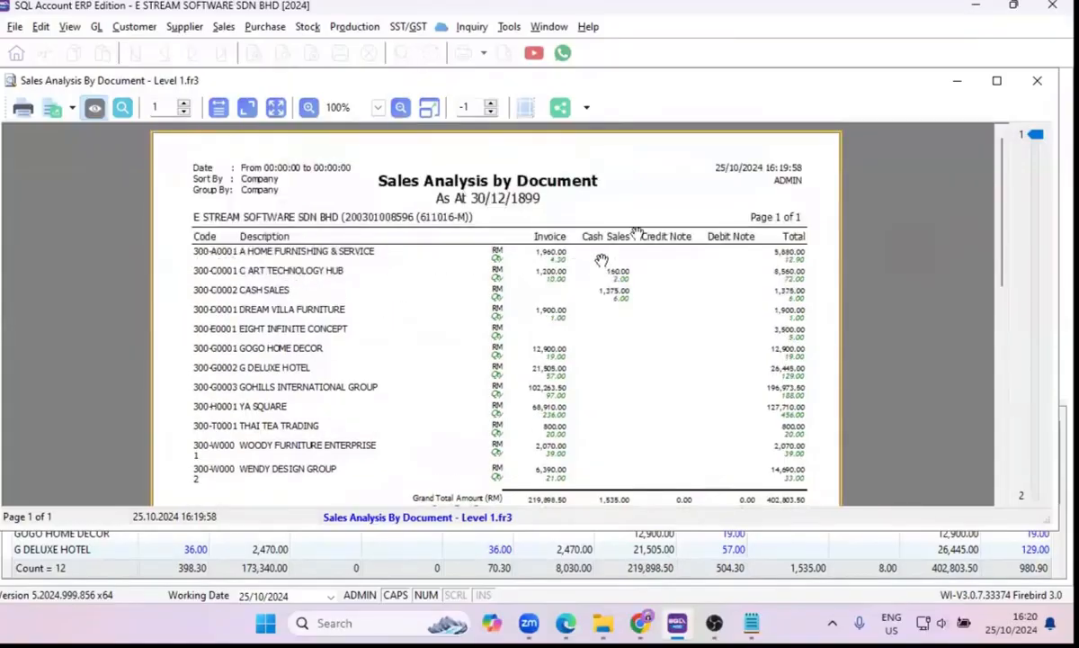
click(1041, 82)
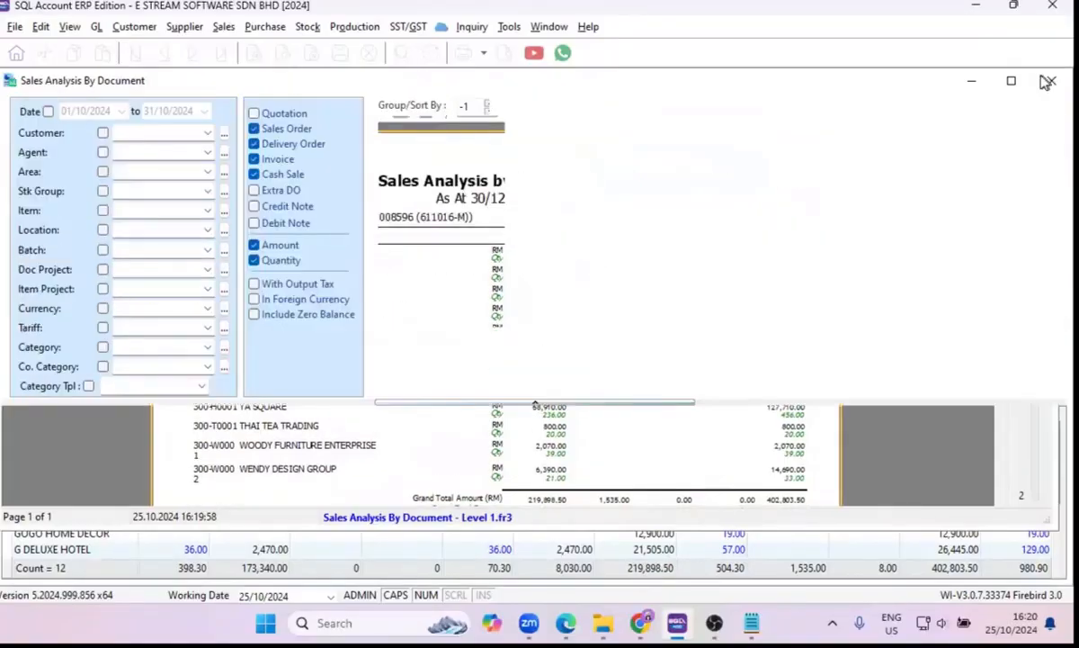
click(1045, 83)
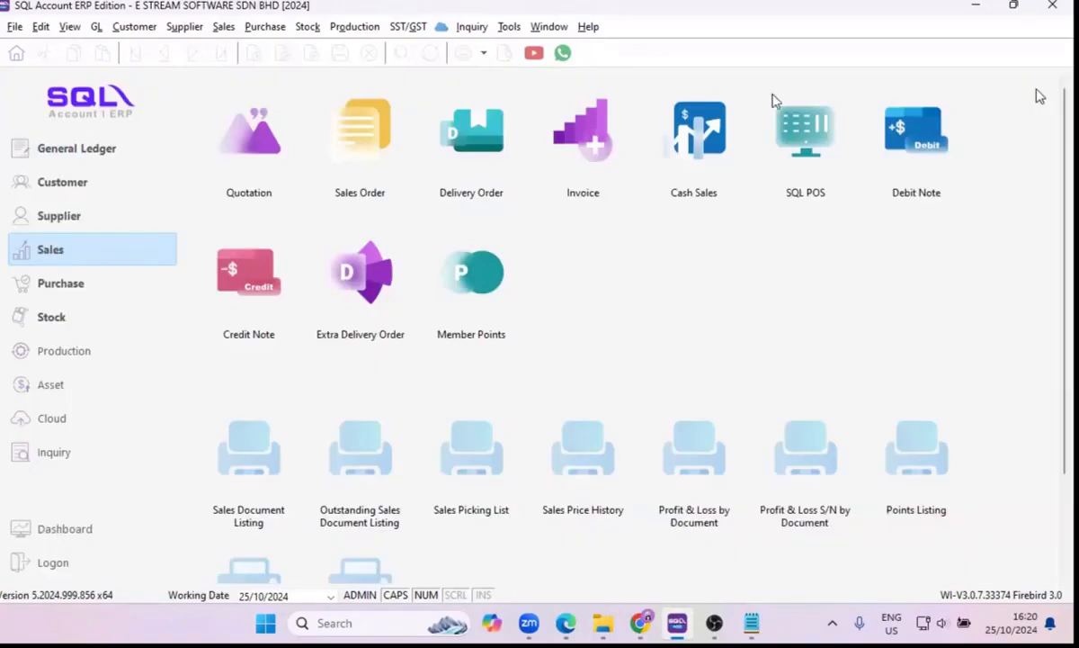
Open the Yearly Sales Analysis report from the sales reports.
click(223, 26)
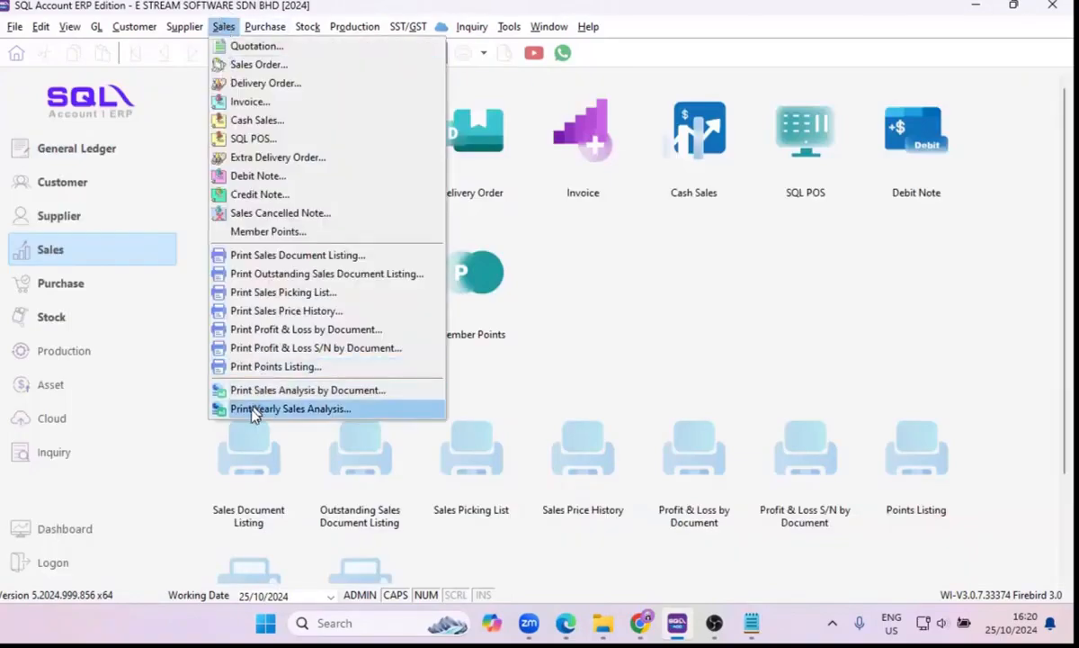
click(253, 410)
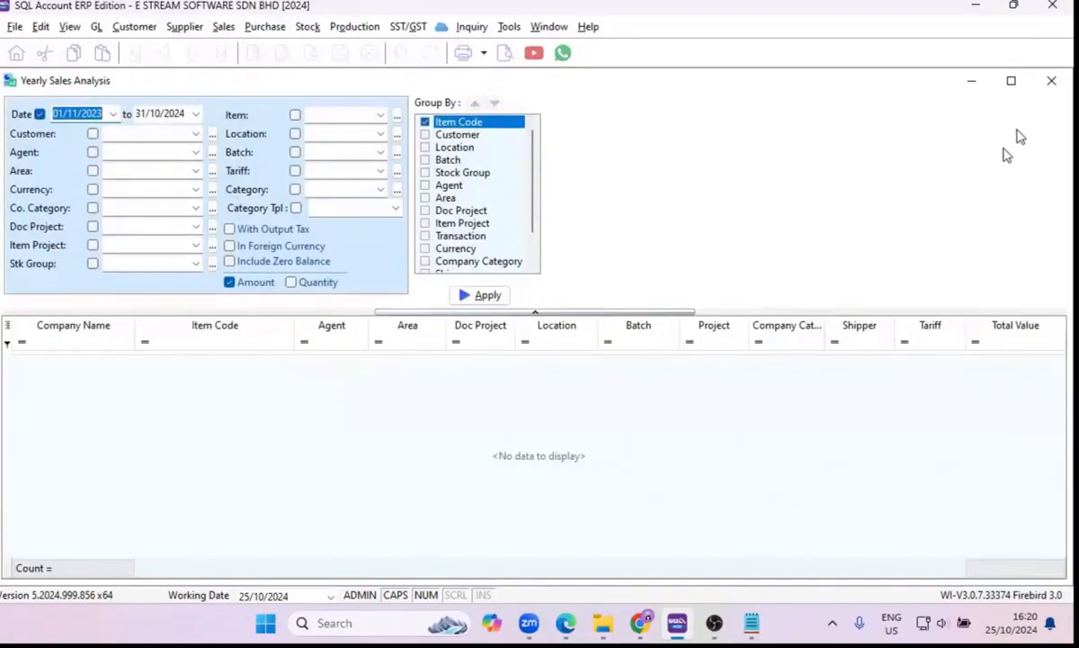
click(223, 26)
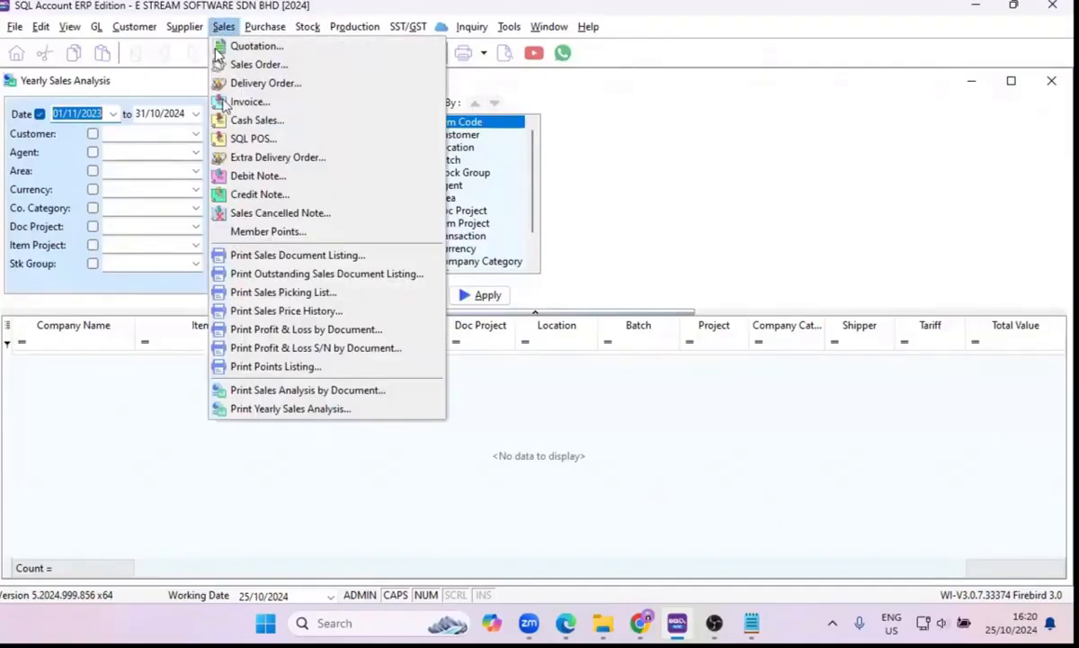
click(789, 274)
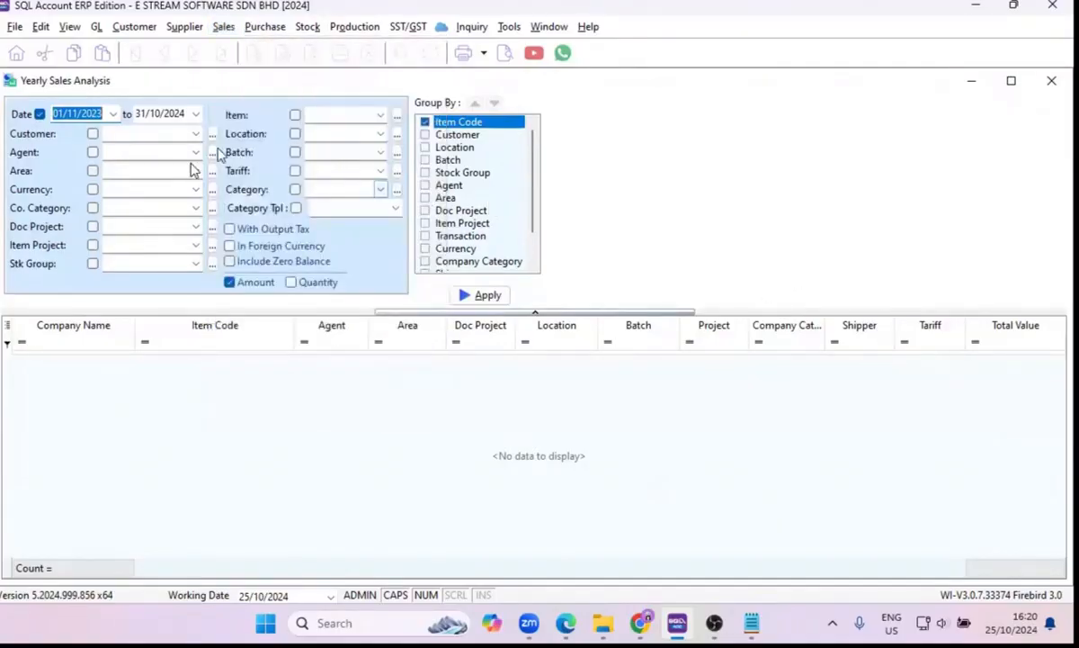
Run the yearly analysis for 01/11/2023 to 31/10/2024 grouped by item code and customer, preview the Level 2 report, and close the preview.
click(427, 123)
click(425, 123)
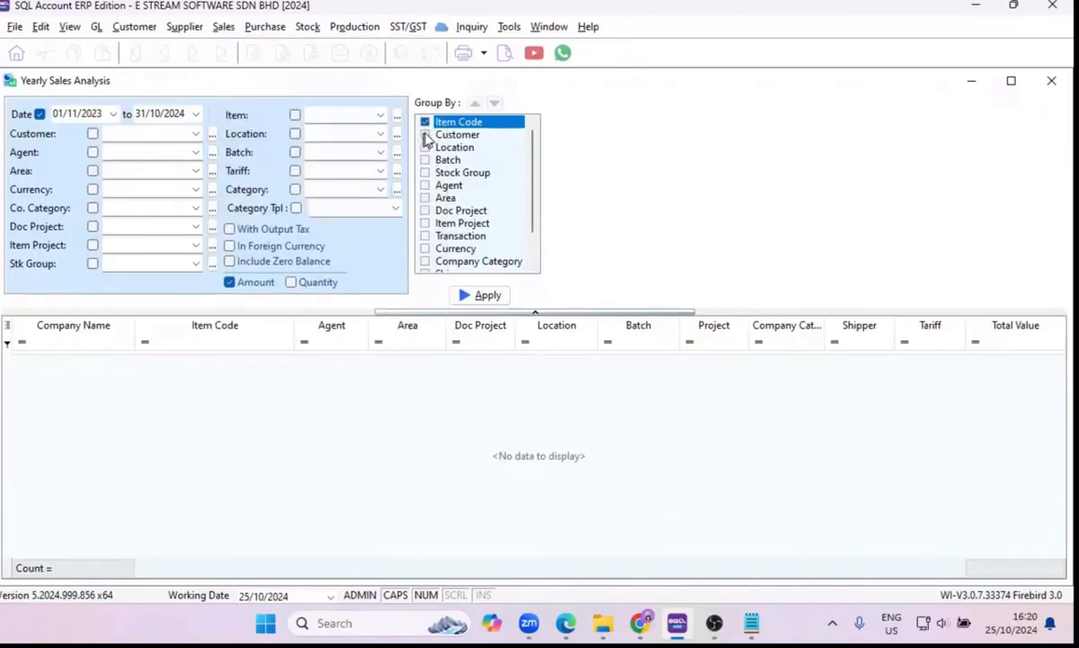
click(426, 135)
click(426, 135)
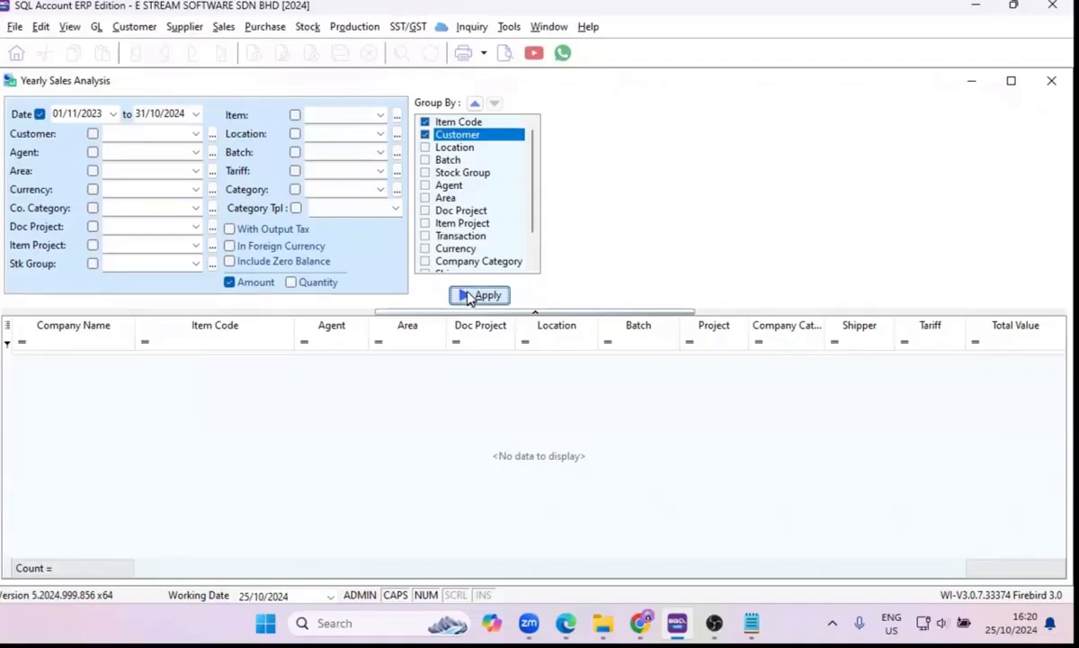
click(469, 297)
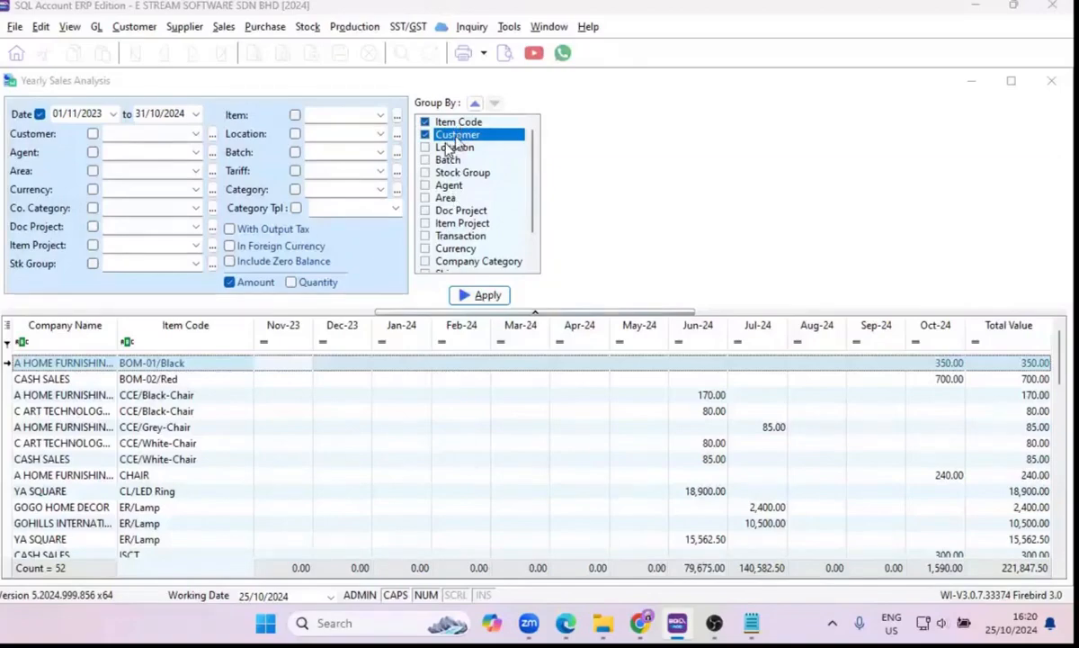
click(506, 57)
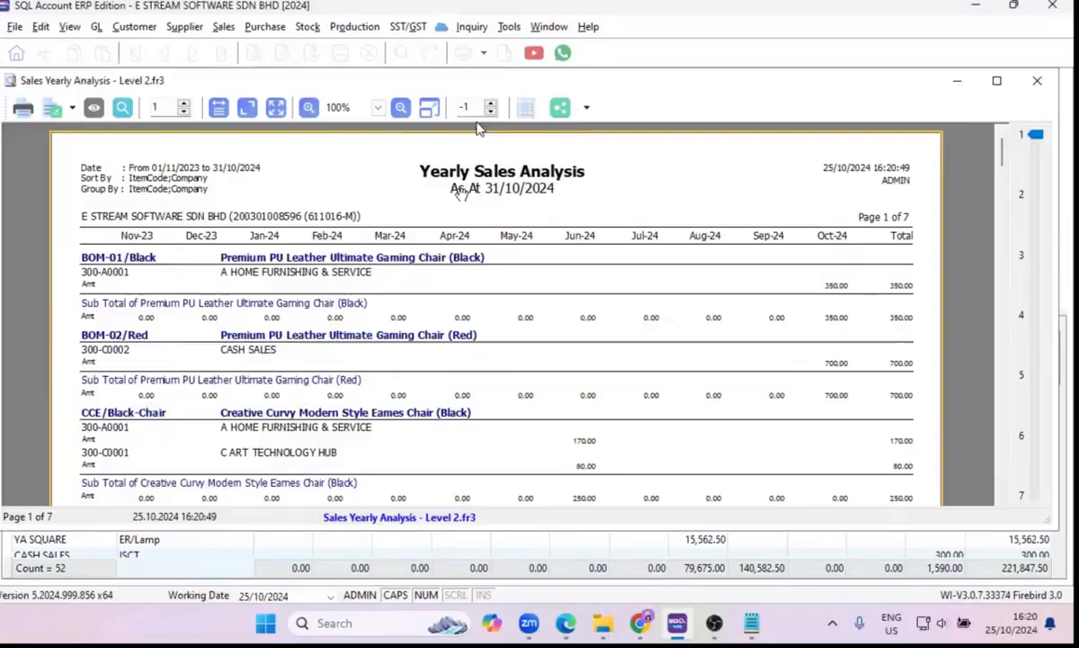
click(1037, 80)
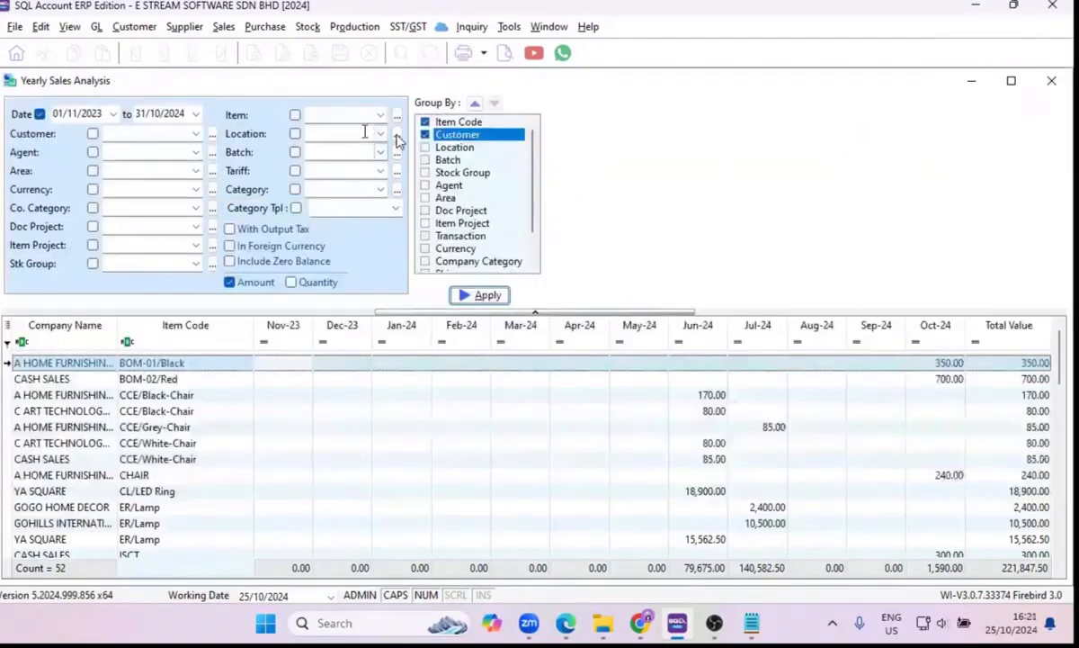
Regroup the yearly analysis by customer only, rerun it, and sort the customers by total value from highest to lowest.
click(426, 123)
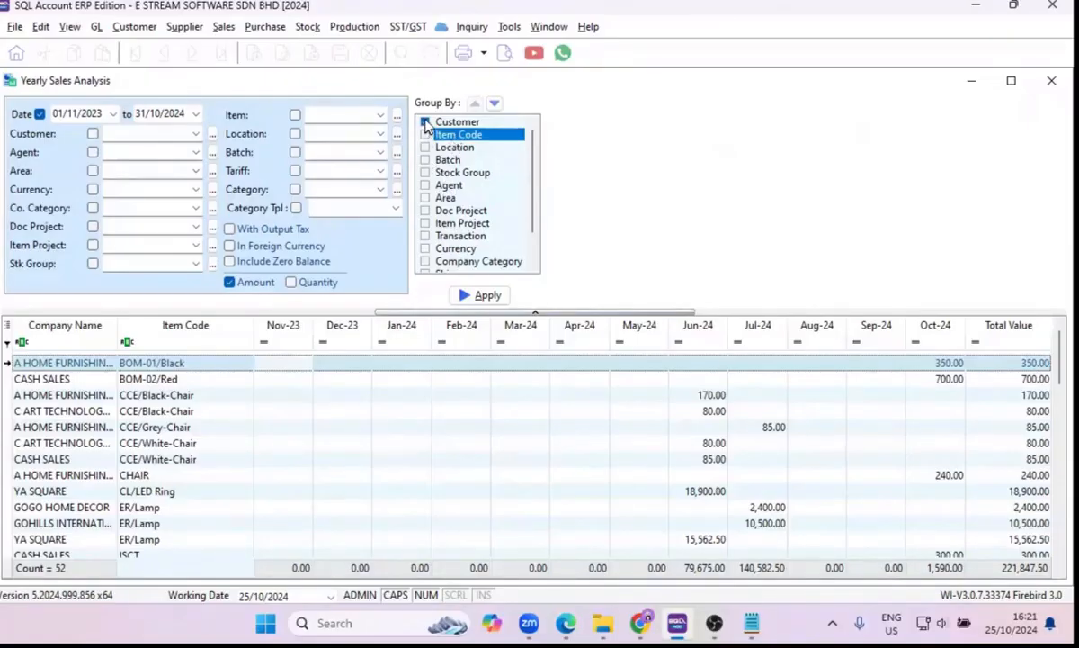
click(426, 123)
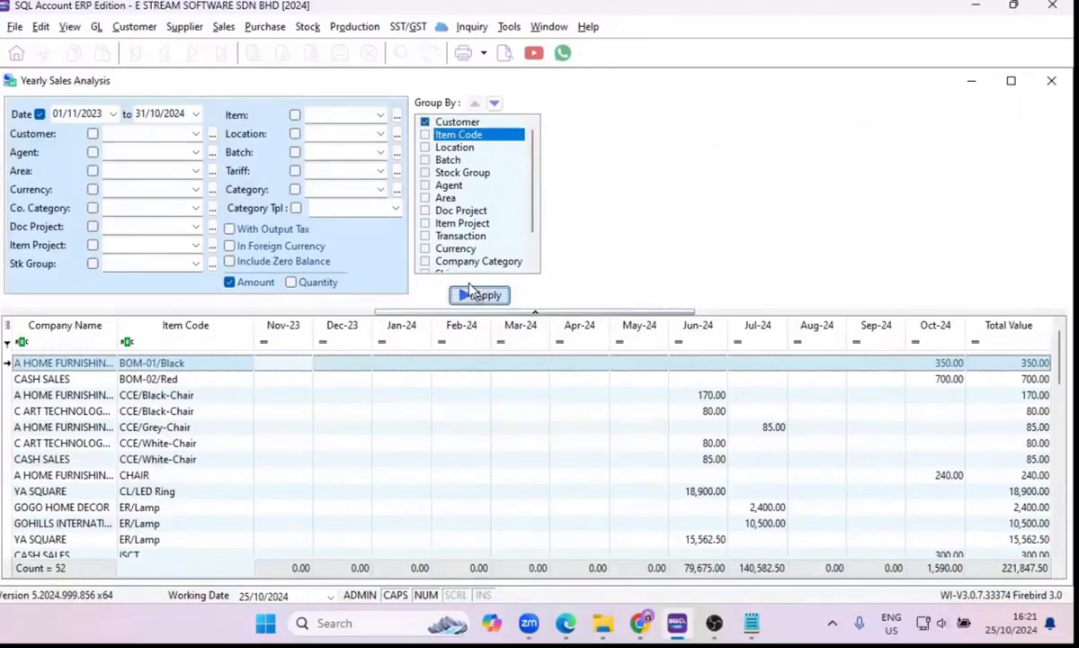
click(477, 294)
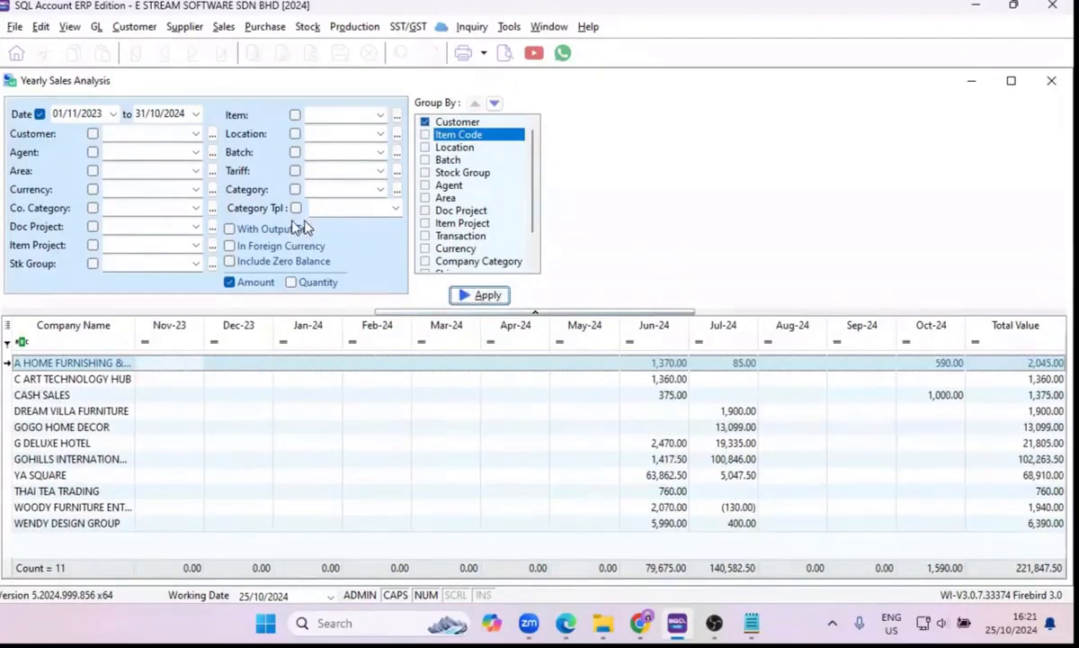
click(1017, 327)
click(1017, 329)
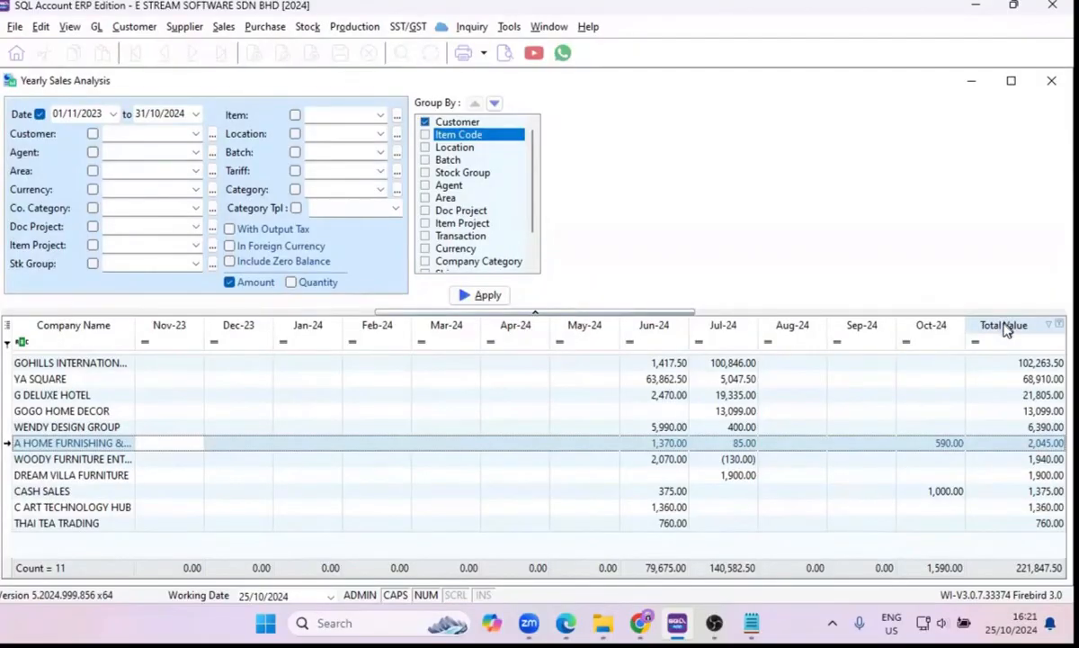
Preview the Sales Yearly Analysis - Level 1 report, read its monthly customer figures down to the grand total, and close the preview.
click(502, 53)
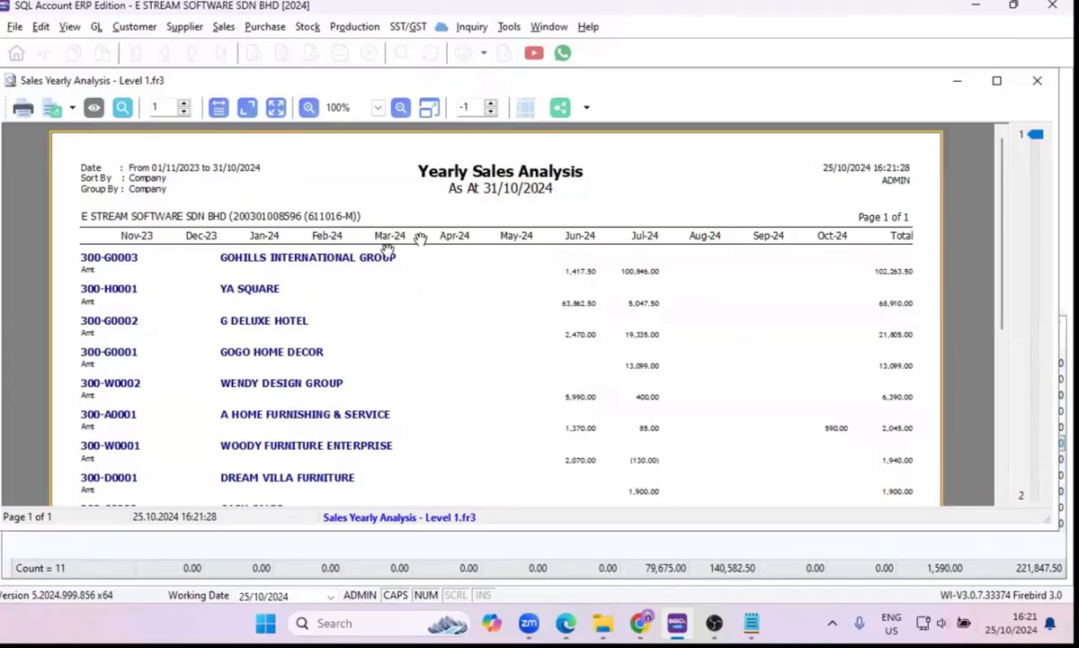
scroll(823, 297, down, 5)
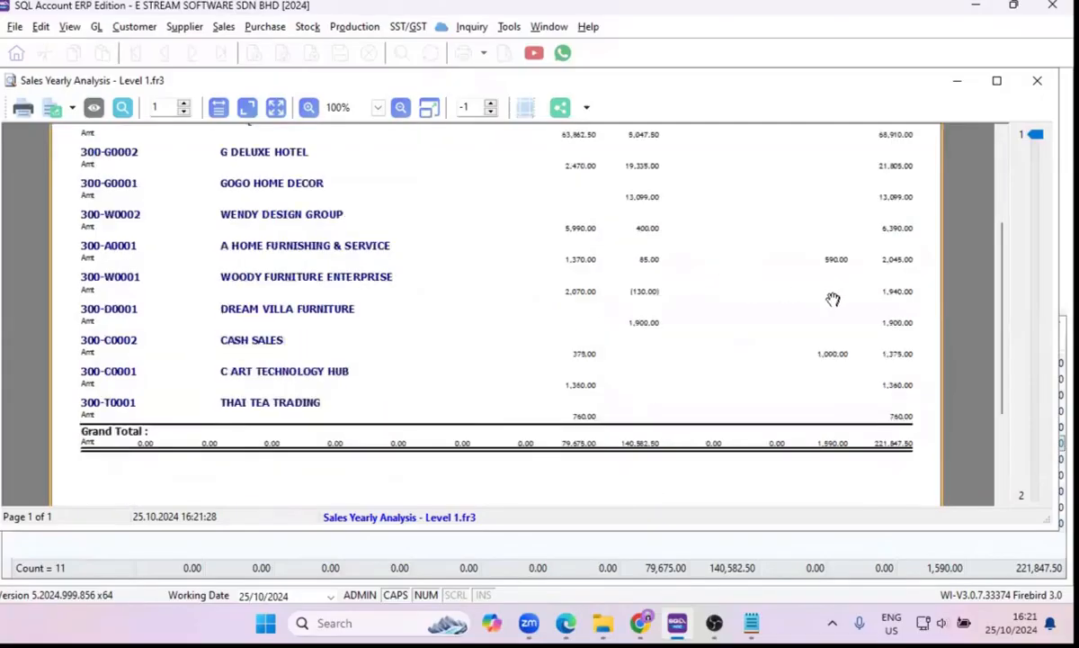
scroll(832, 297, up, 5)
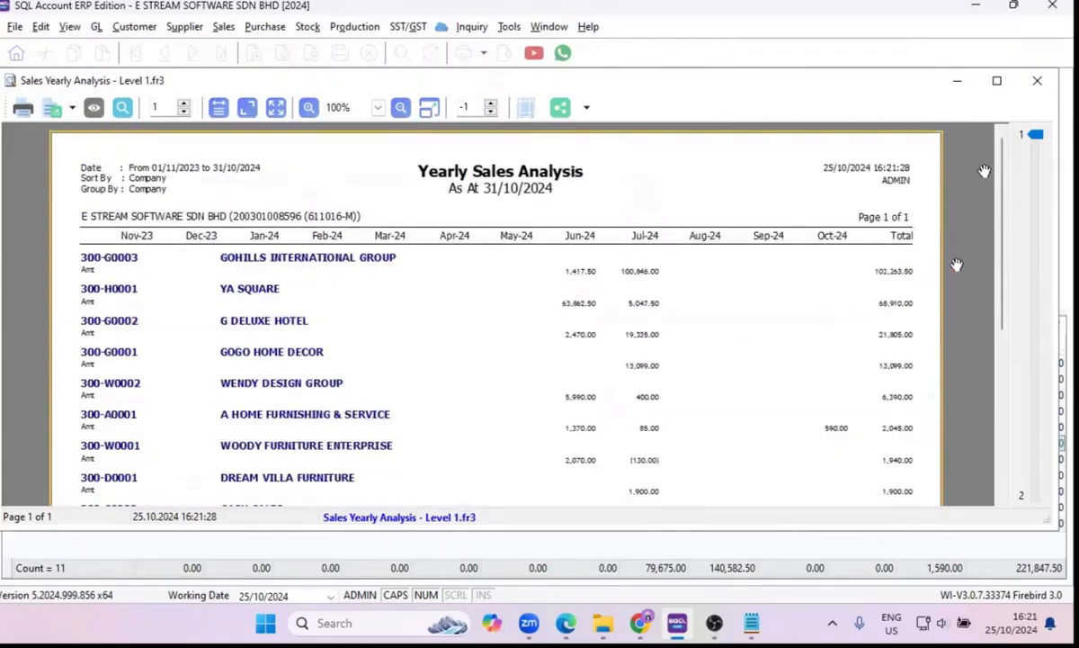
click(1036, 84)
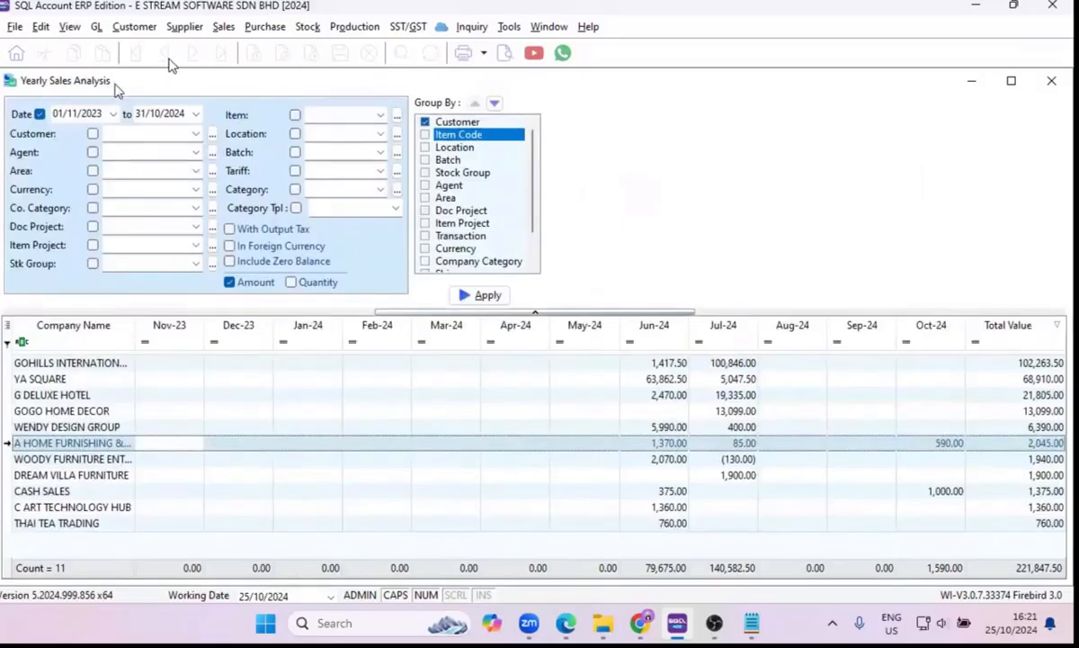
click(221, 29)
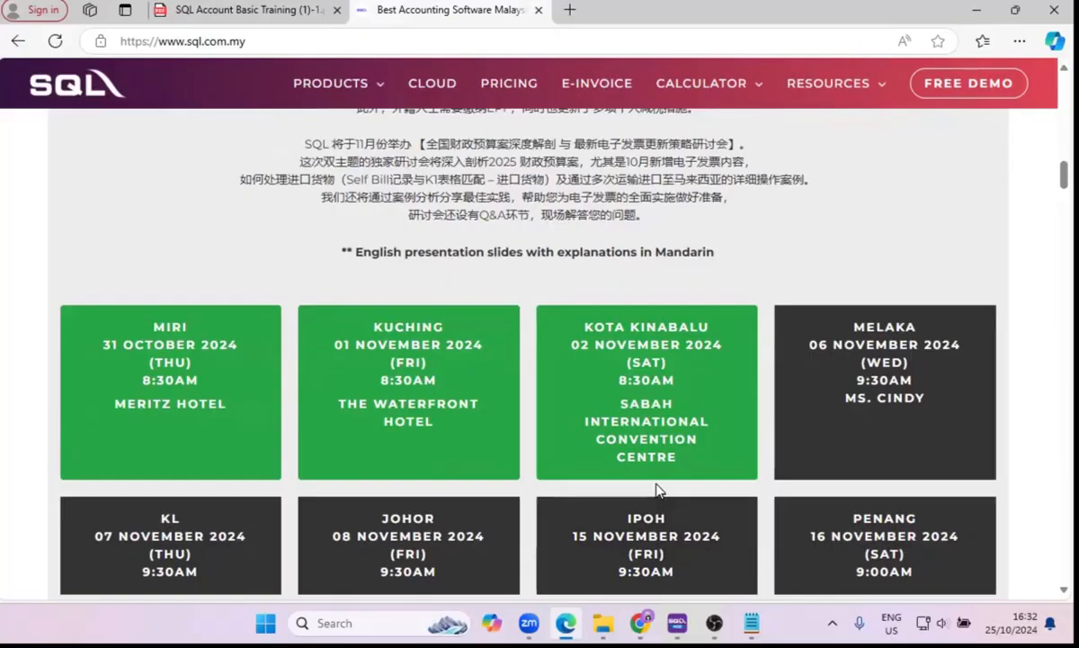
Switch back to SQL Account, open the Customer Cash Sales document number record for editing, save it, and close the document number window.
click(677, 623)
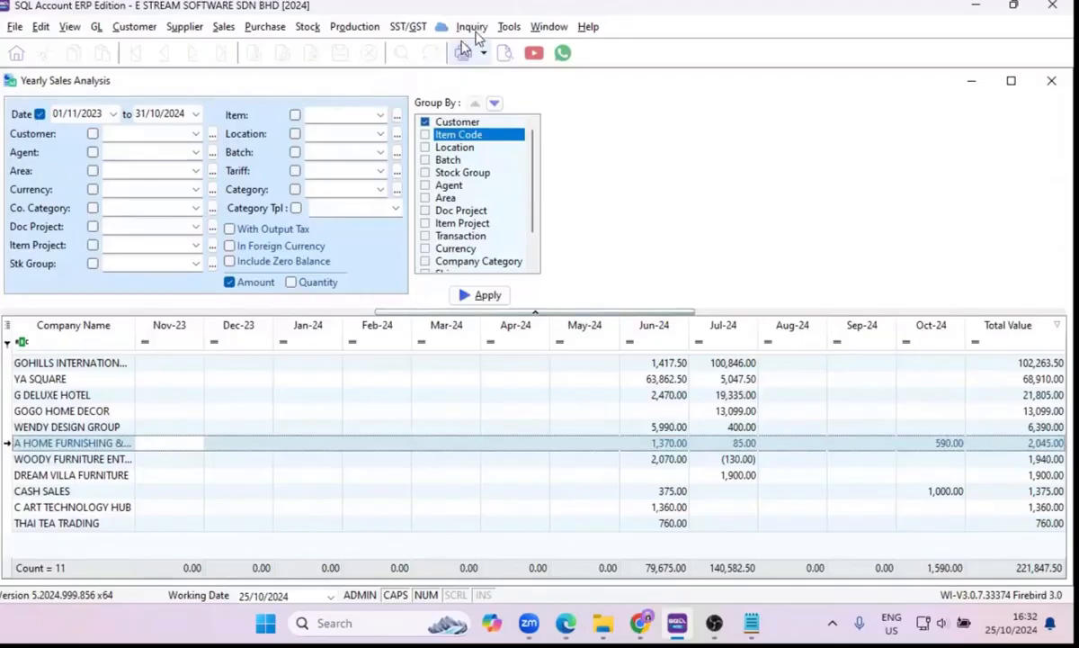
click(509, 26)
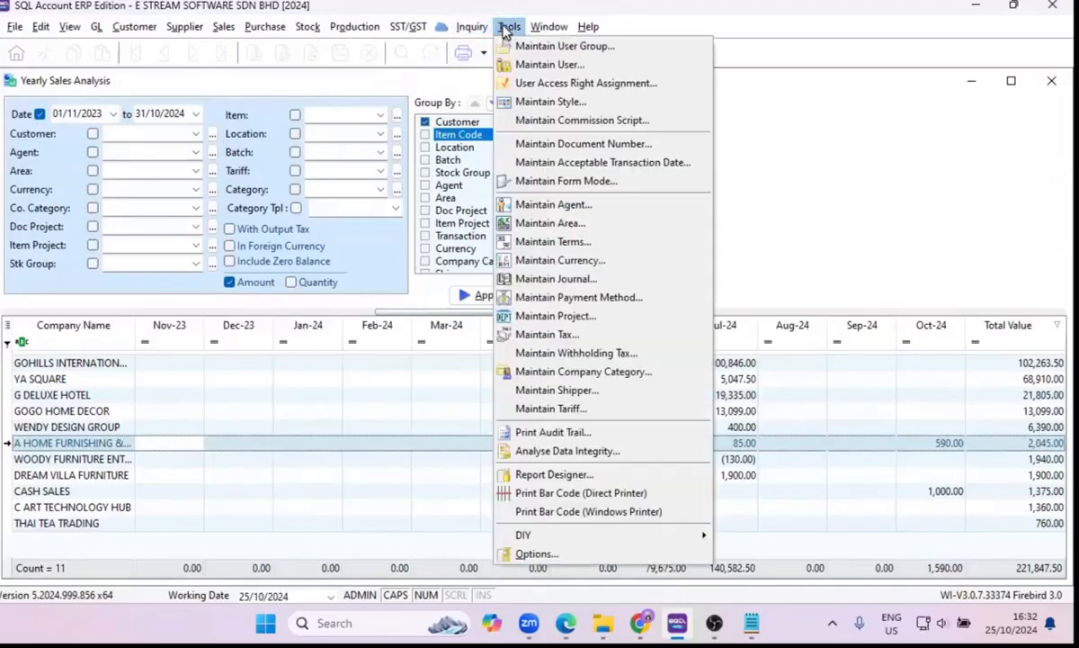
click(545, 125)
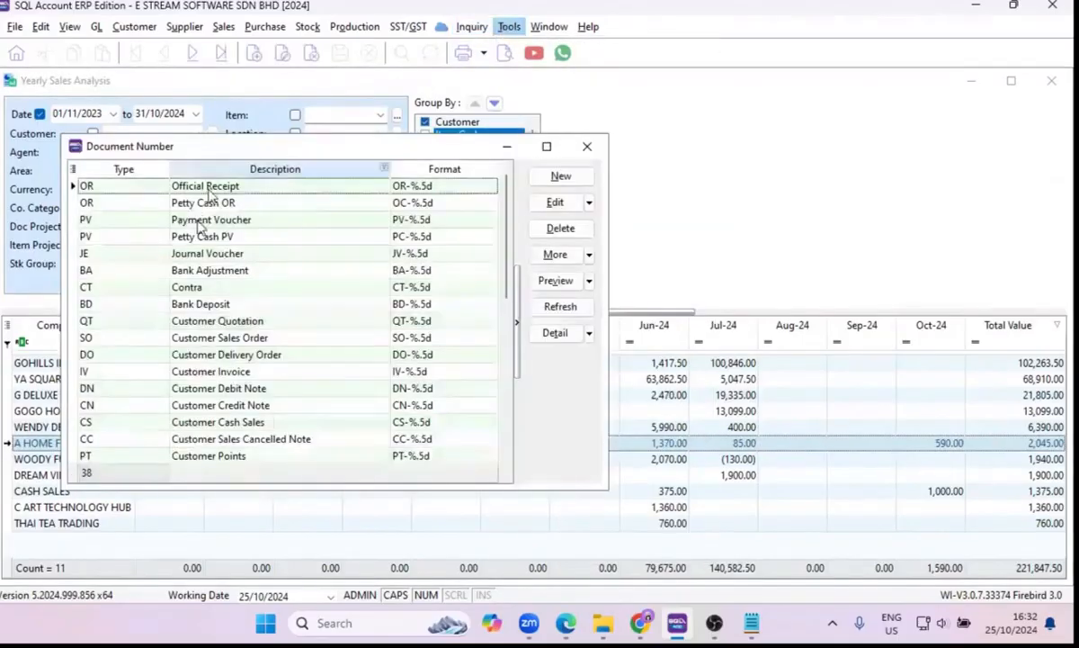
double_click(149, 424)
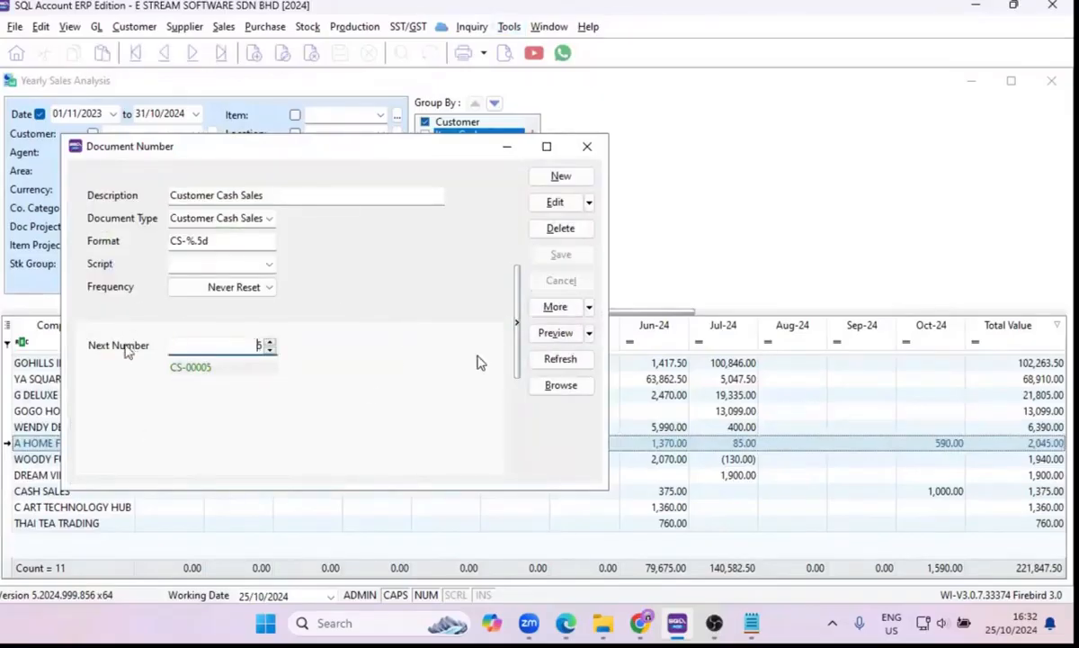
click(555, 204)
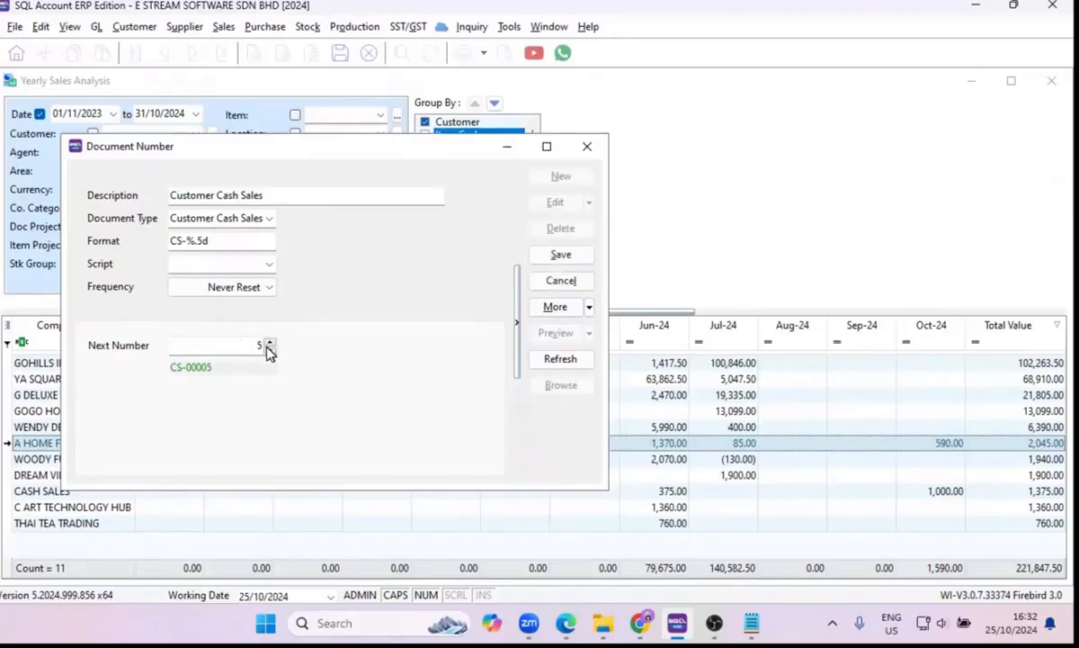
click(577, 256)
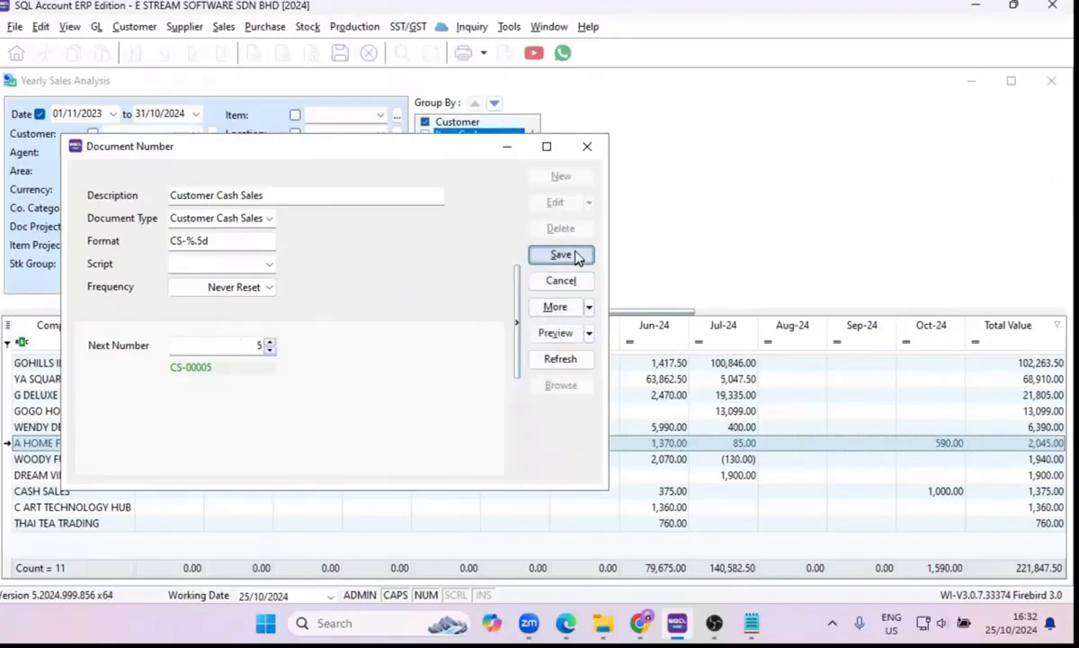
click(589, 148)
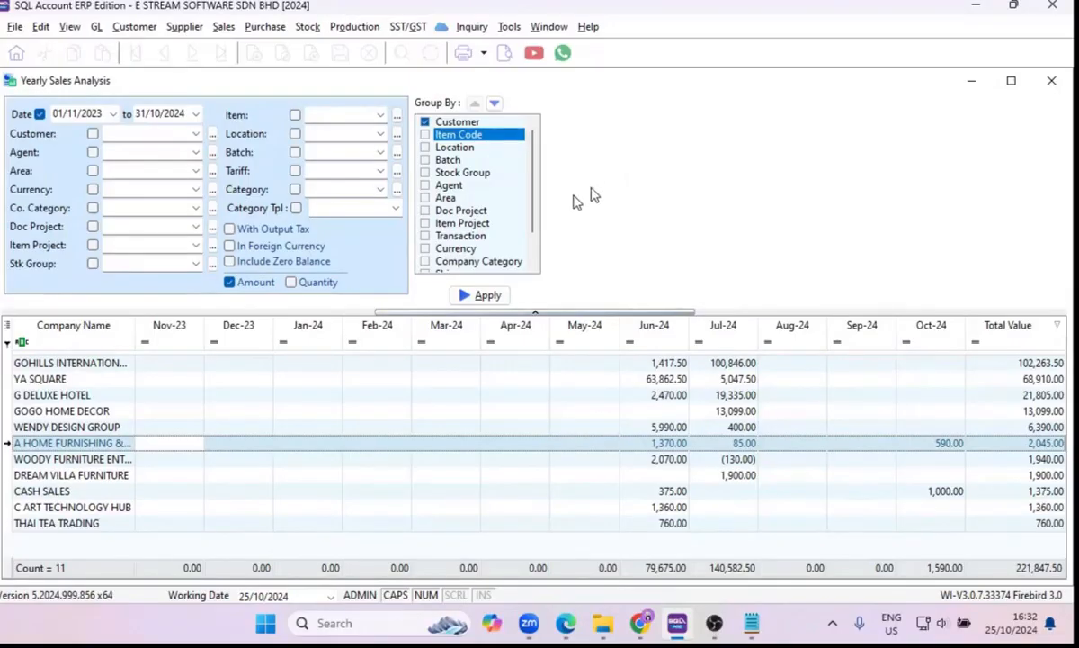
Close the Yearly Sales Analysis report and open the Customer module.
click(1052, 81)
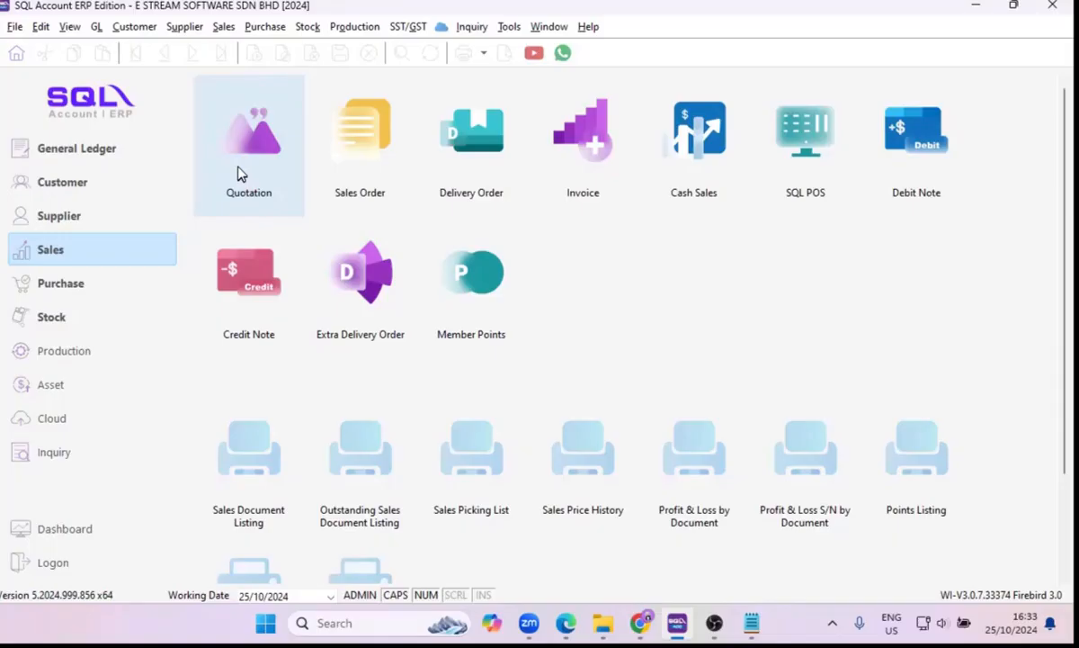
click(177, 189)
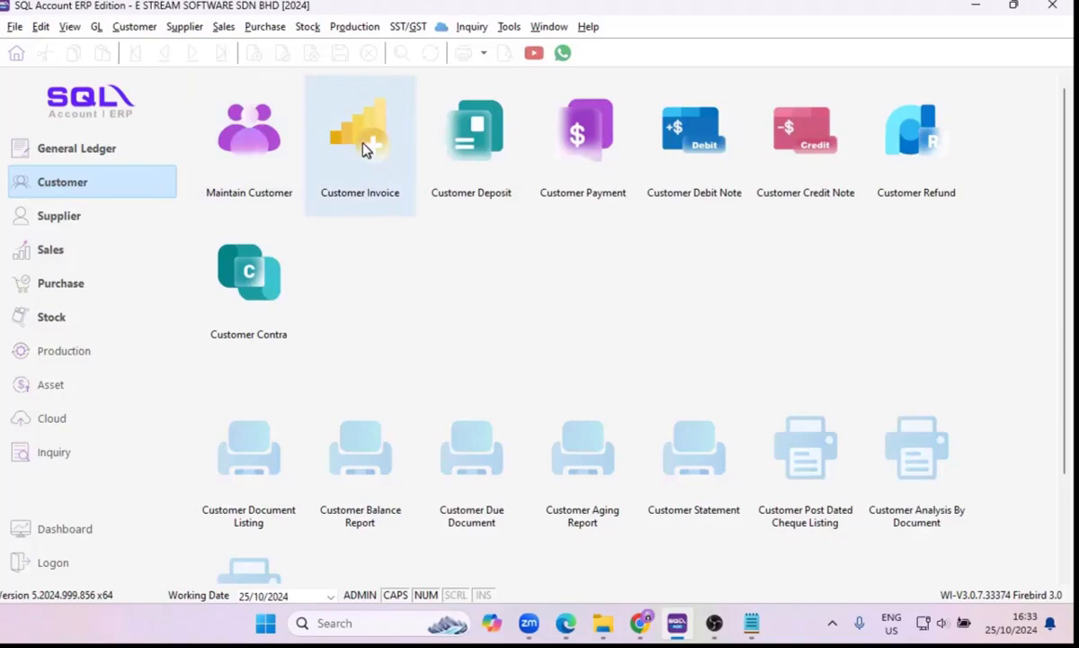
Open the Sales invoice list and select the A HOME FURNISHING & SERVICE invoice dated 25/10/2024.
click(97, 264)
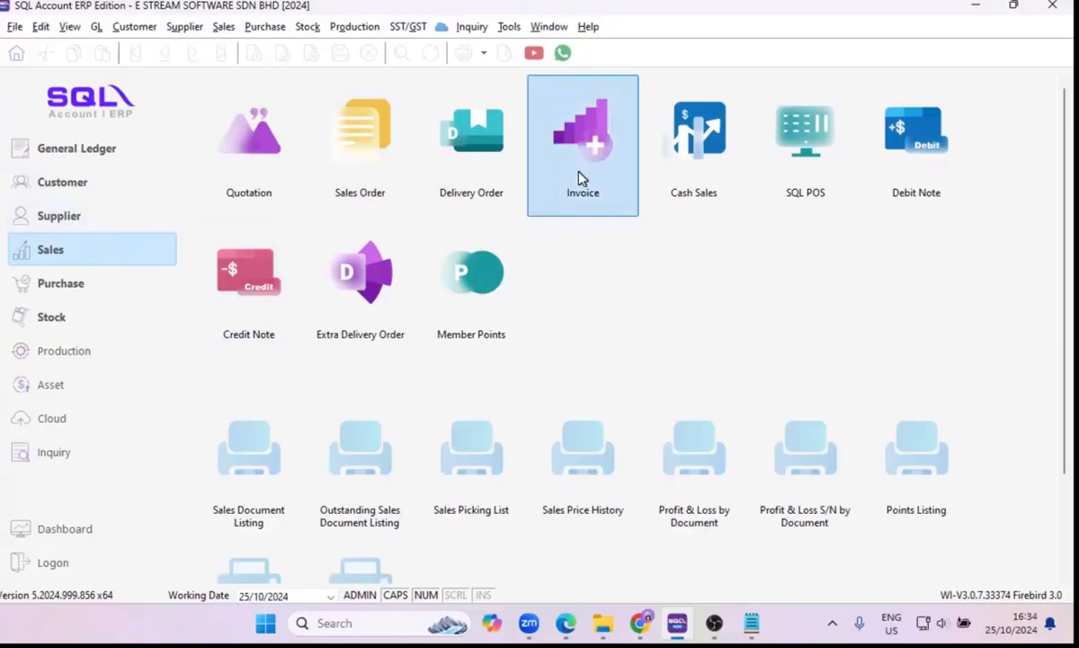
click(564, 207)
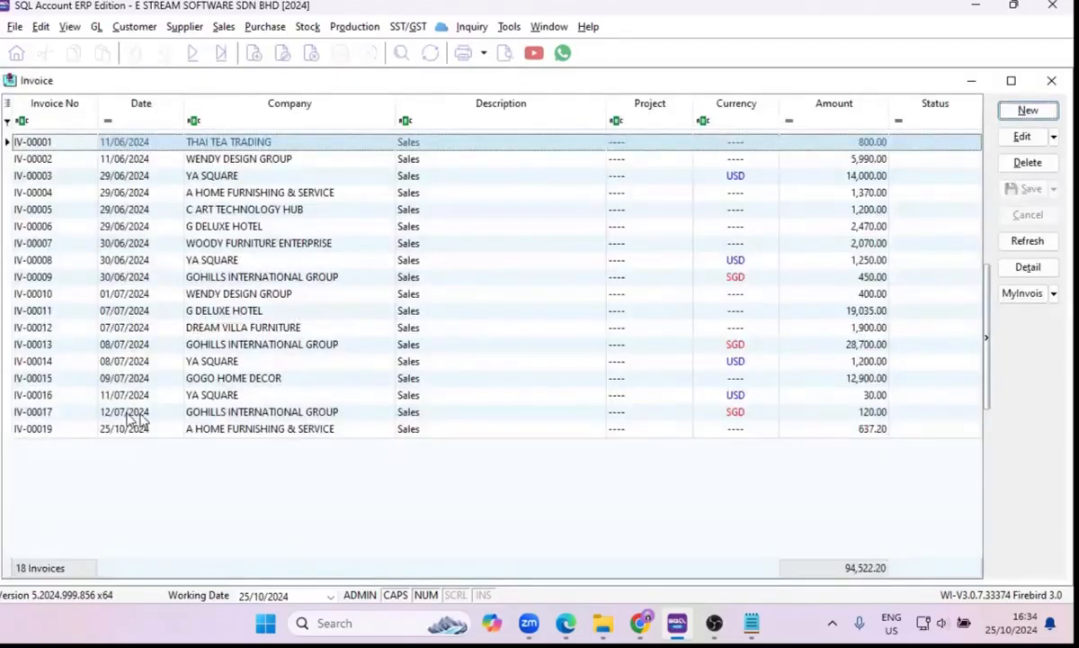
click(80, 437)
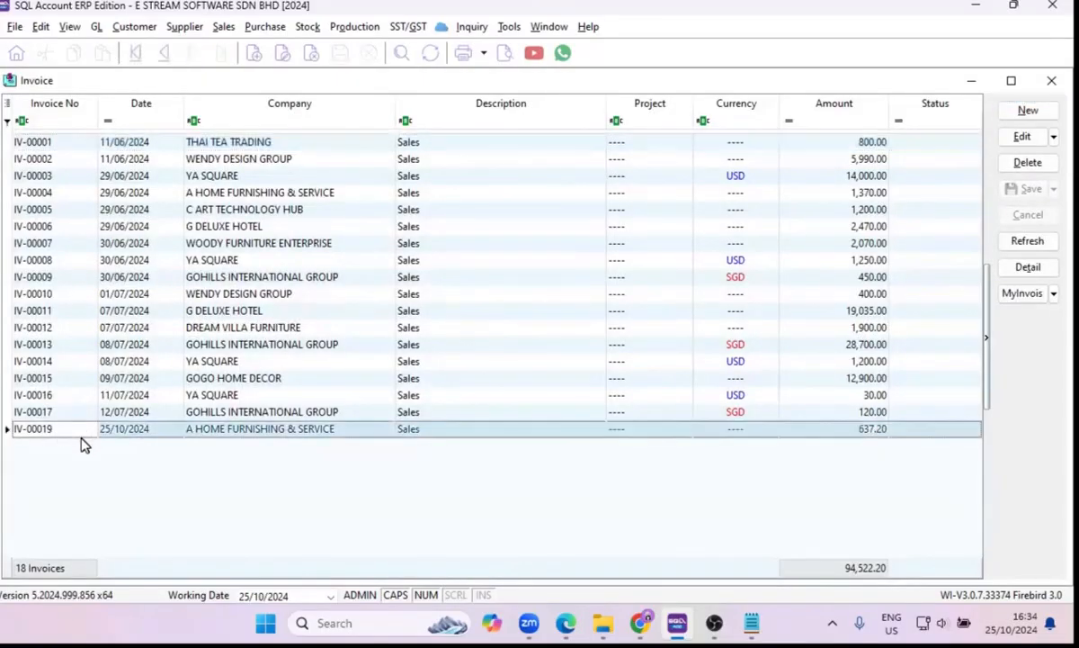
Open the Customer Invoice list and display the details of the A HOME FURNISHING & SERVICE invoice dated 25/10/2024.
click(133, 25)
click(170, 71)
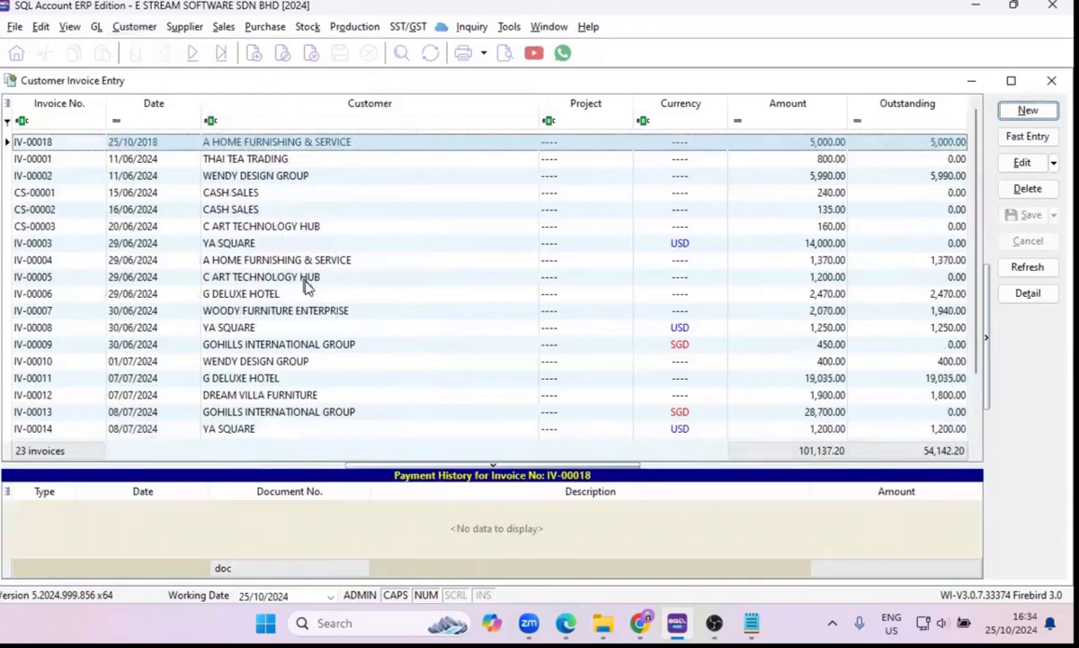
click(125, 431)
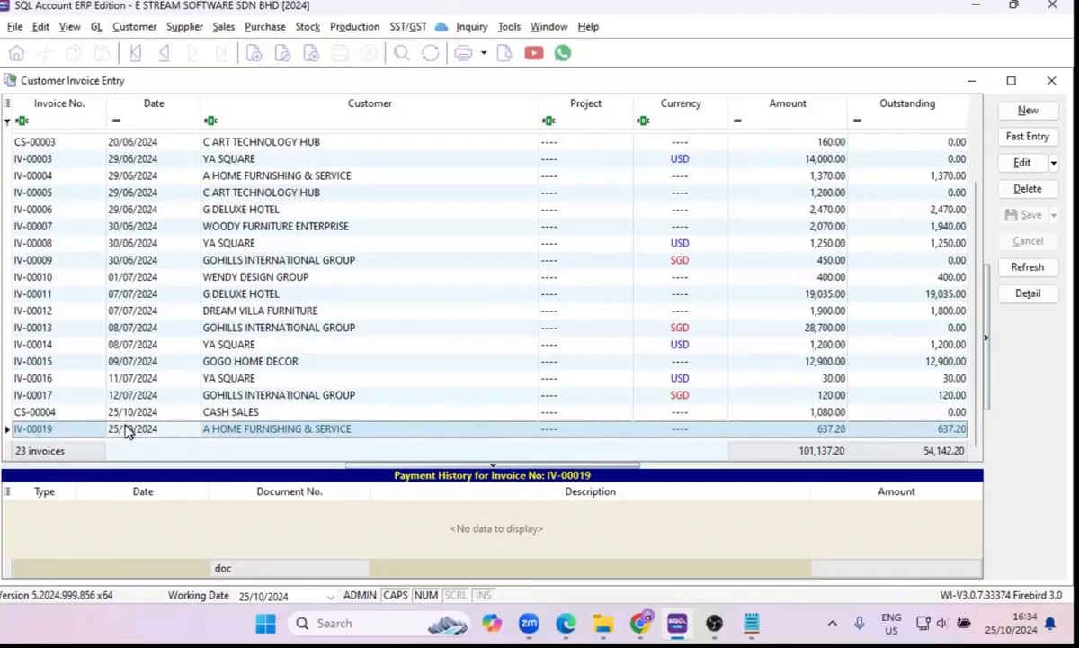
double_click(127, 432)
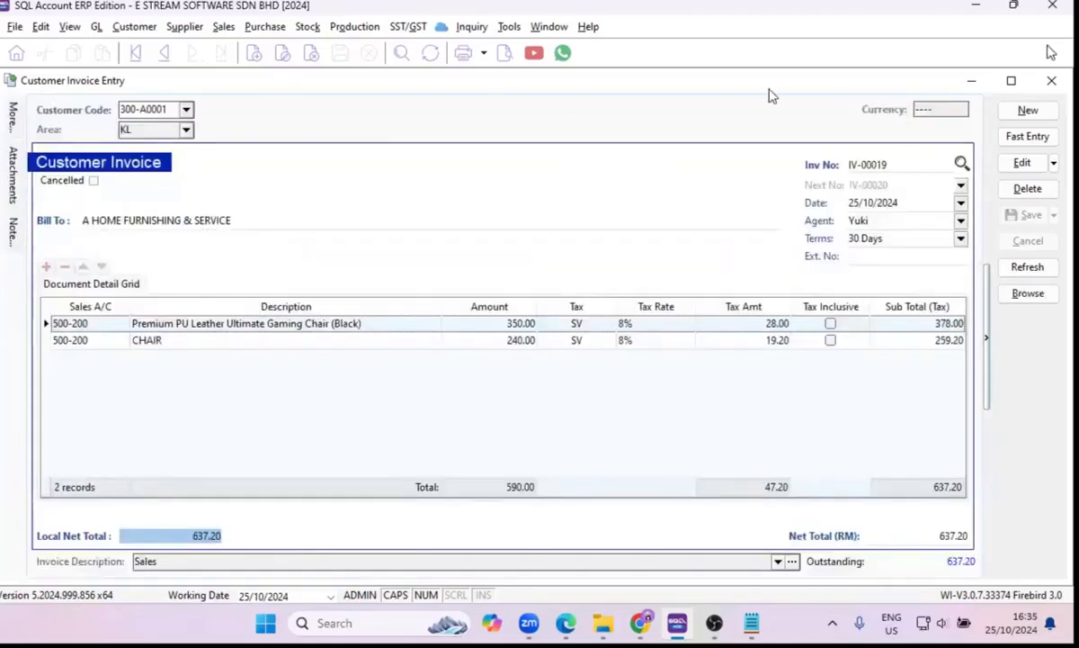
Display the matching sales invoice's details side by side with the customer invoice to compare them, and close both windows.
drag(1057, 101, 526, 100)
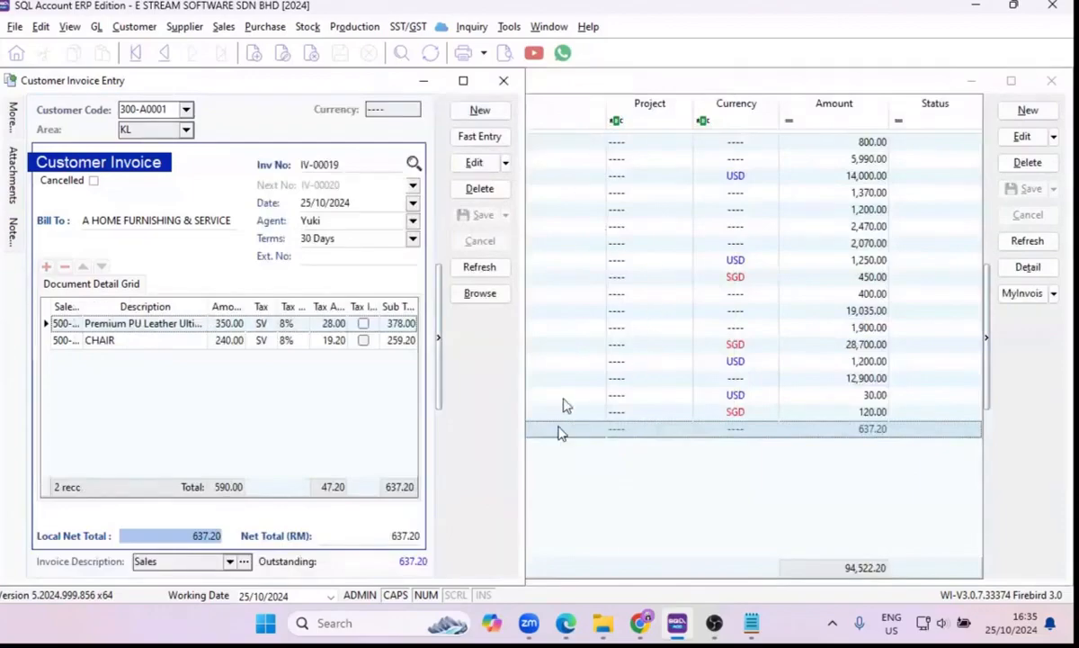
double_click(559, 429)
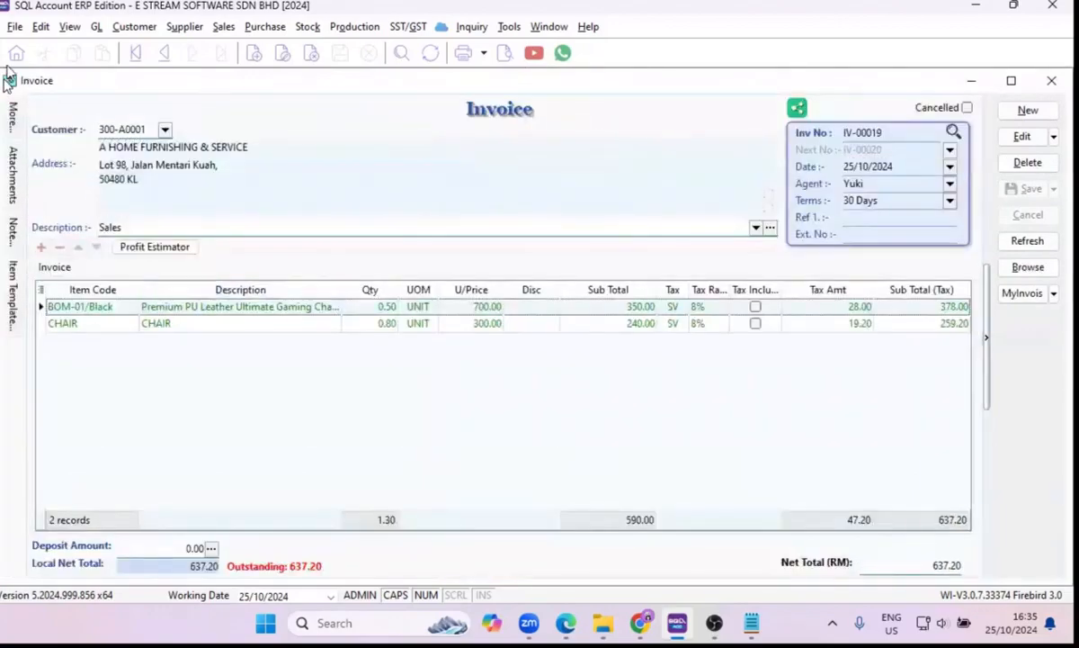
click(533, 29)
click(556, 49)
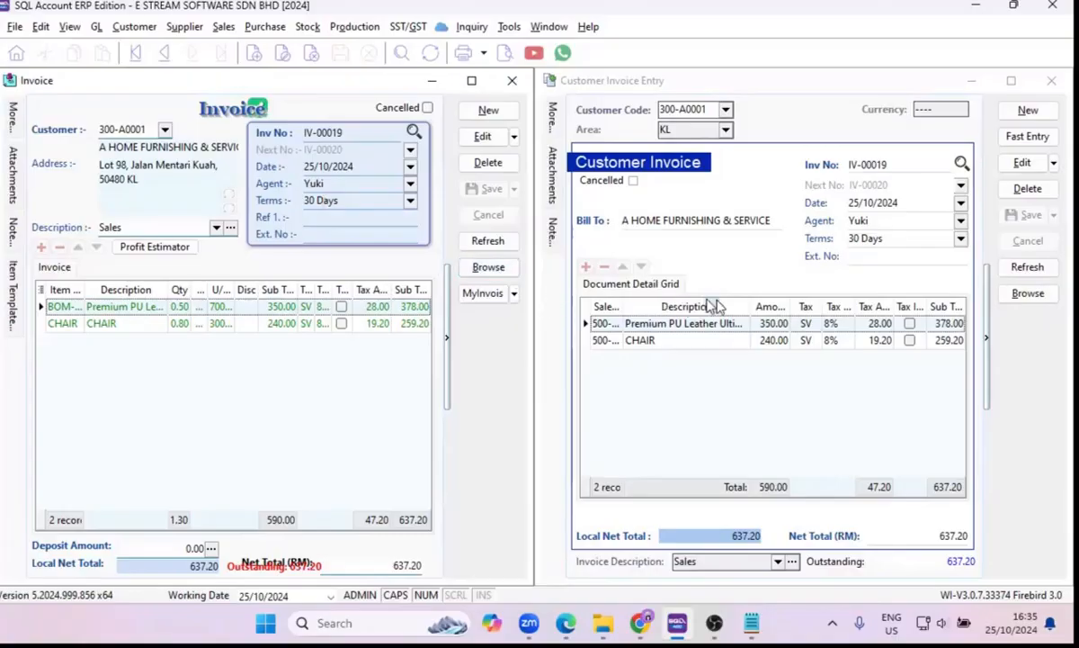
click(1044, 83)
click(511, 81)
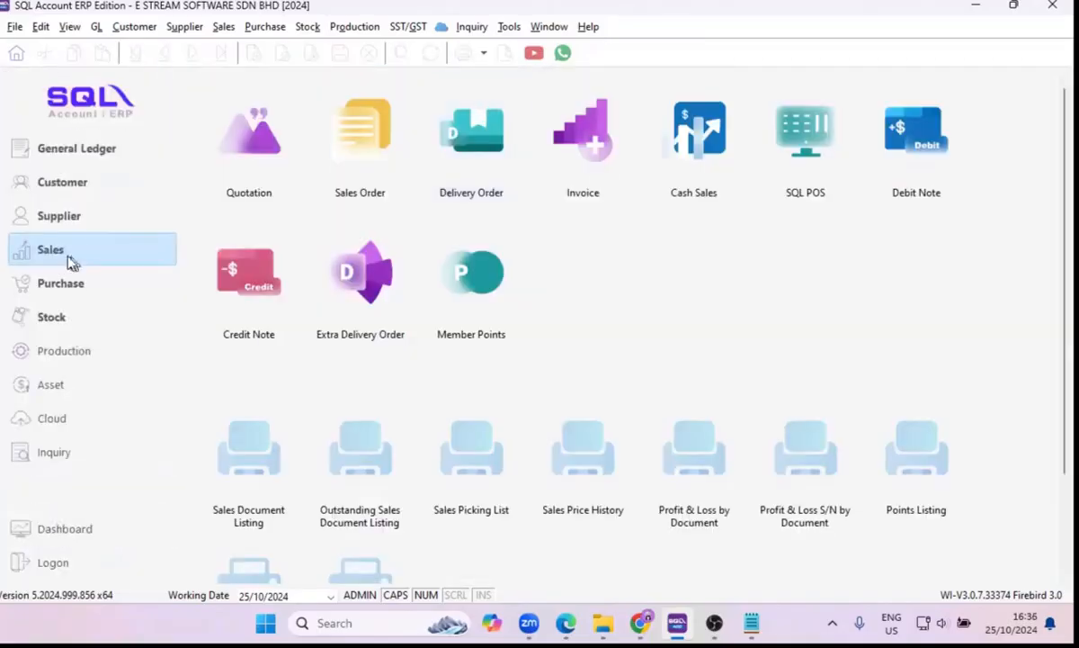
Start a new customer payment for A HOME FURNISHING & SERVICE with a paid amount of RM 6,000.00.
click(70, 192)
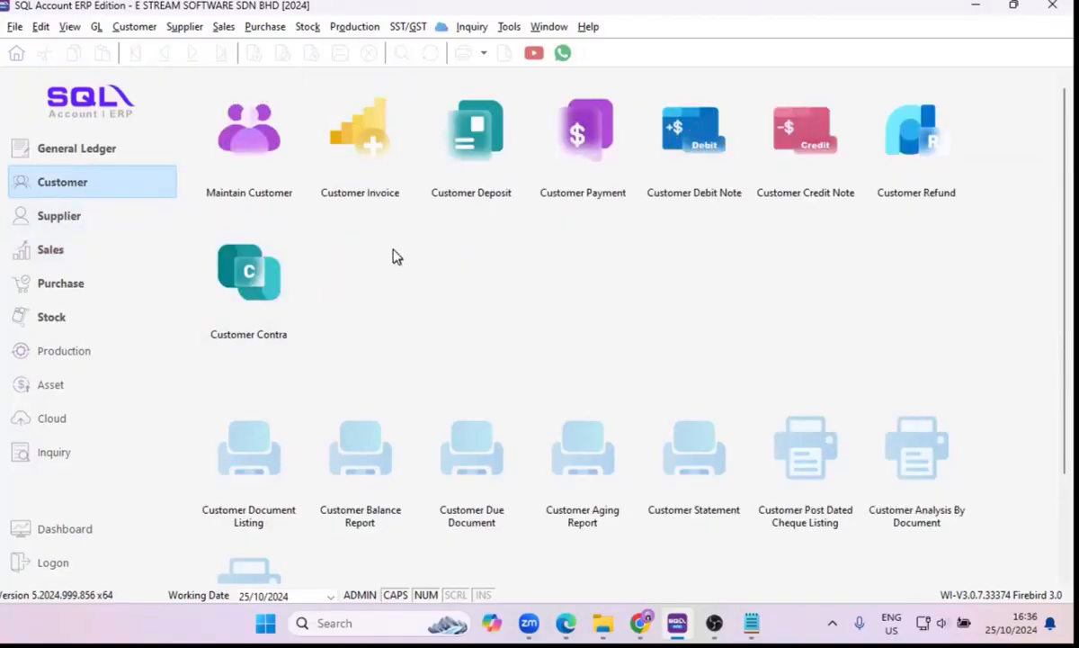
click(578, 205)
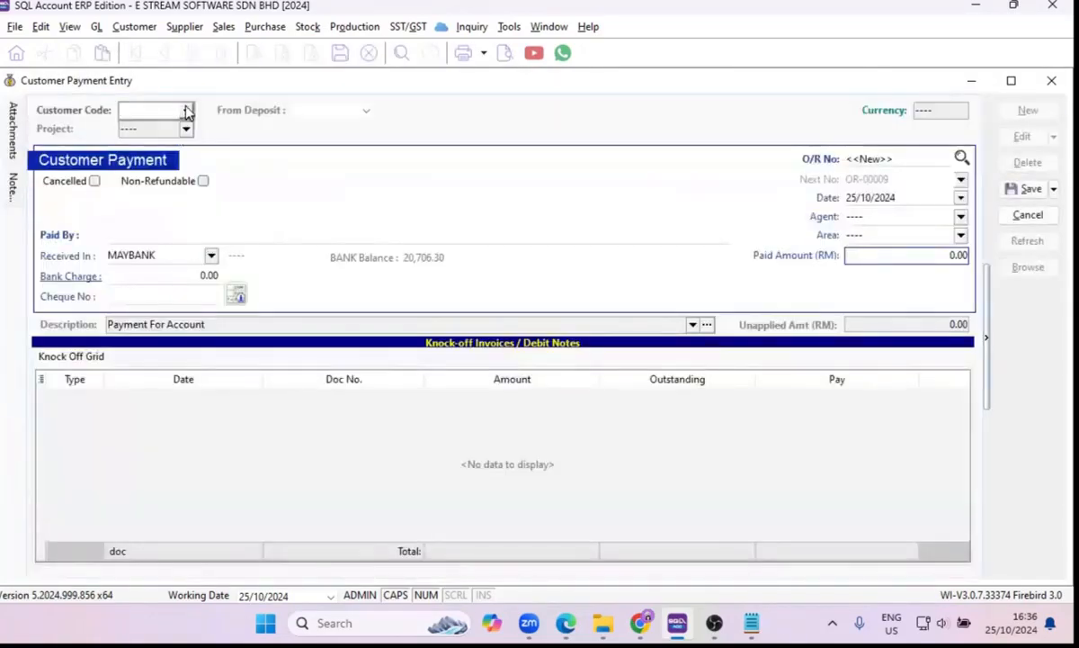
click(187, 110)
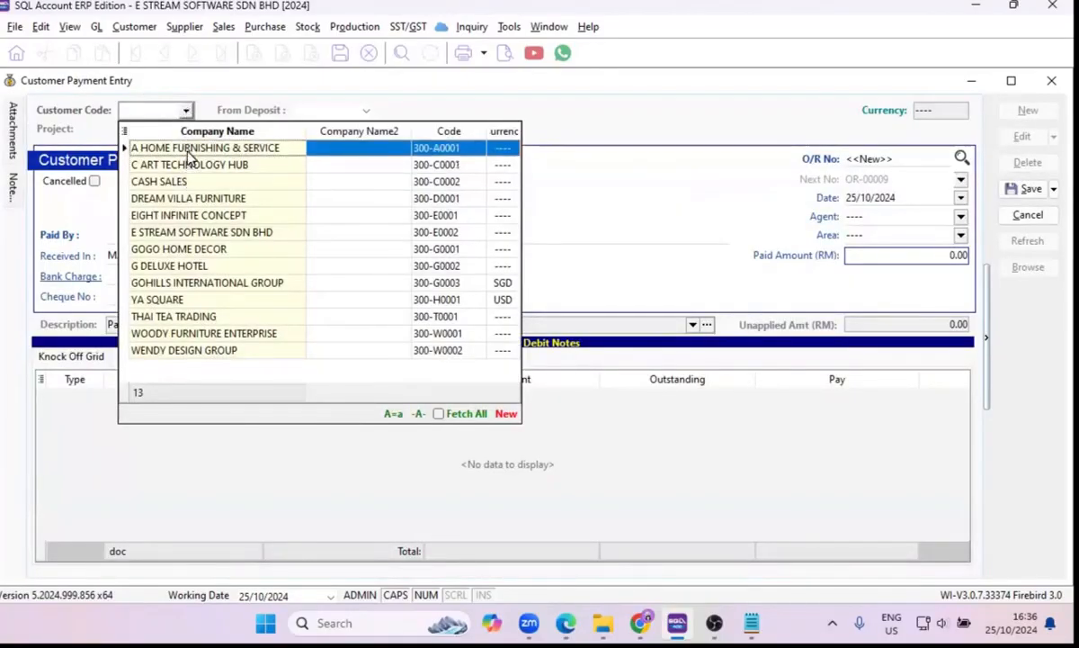
click(189, 149)
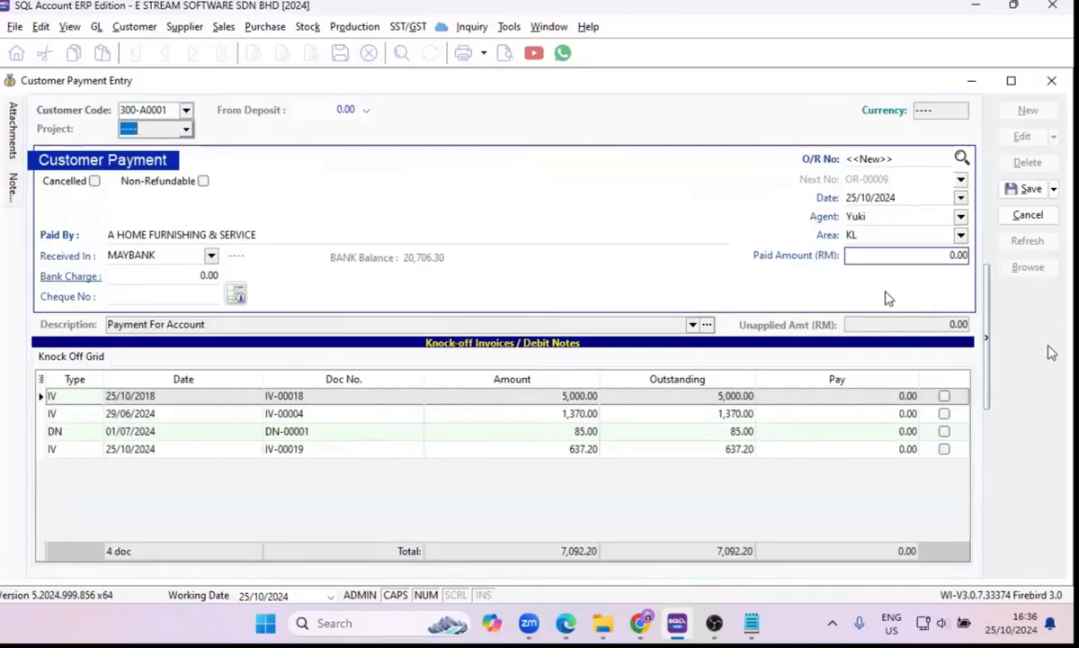
click(877, 256)
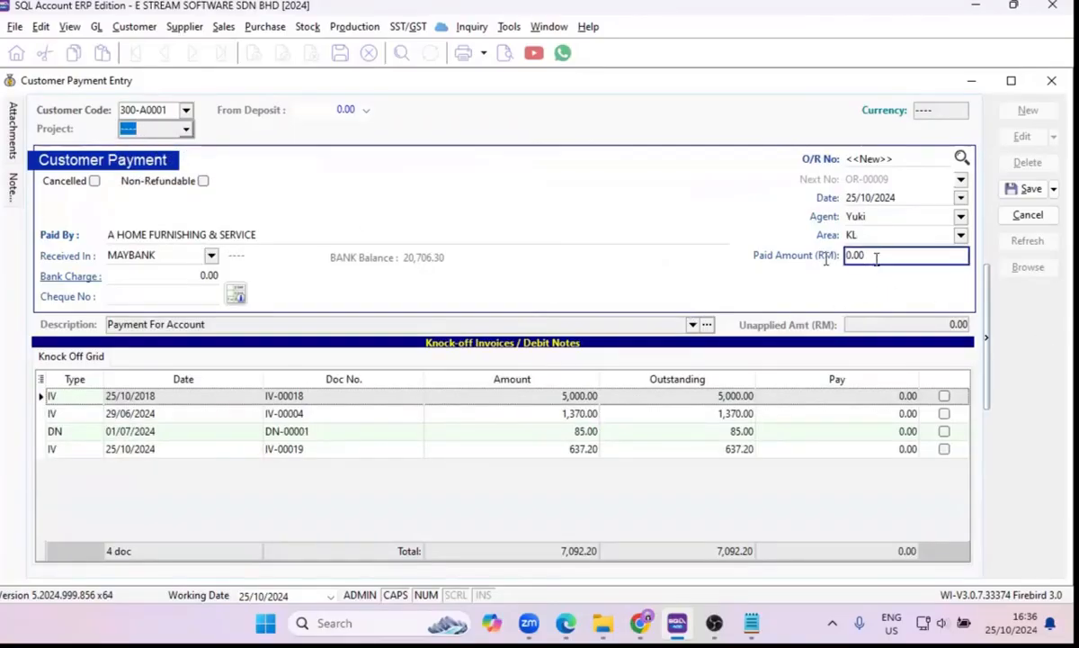
text(60)
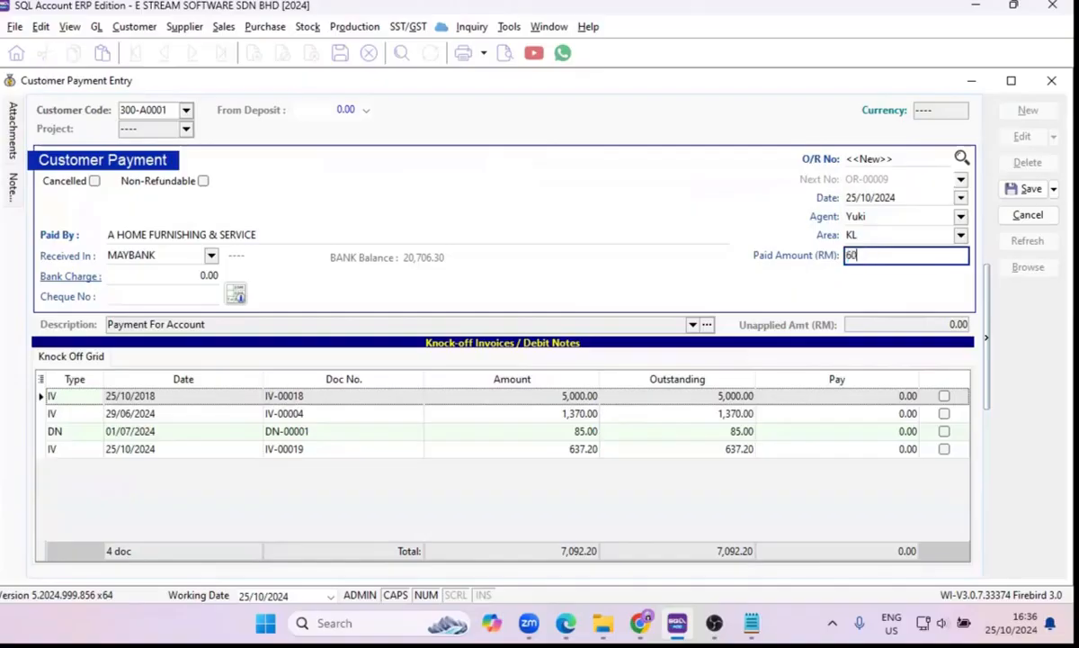
key(Tab)
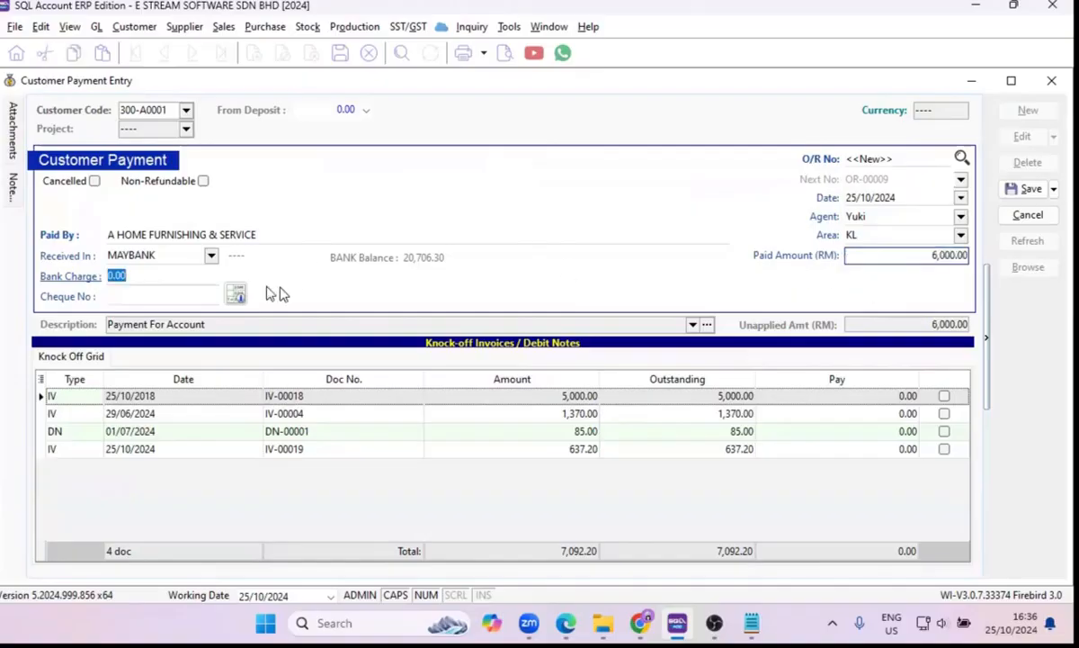
Set the payment as received in MAYBANK, leave the bank charge at 0.00, and enter the cheque number.
click(212, 256)
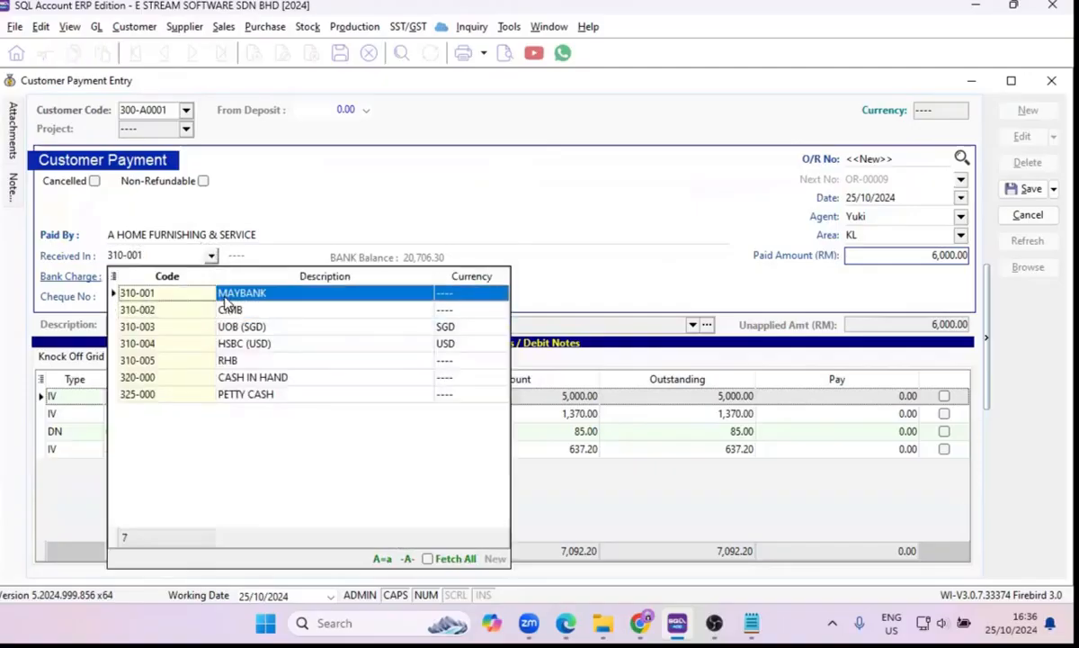
click(227, 297)
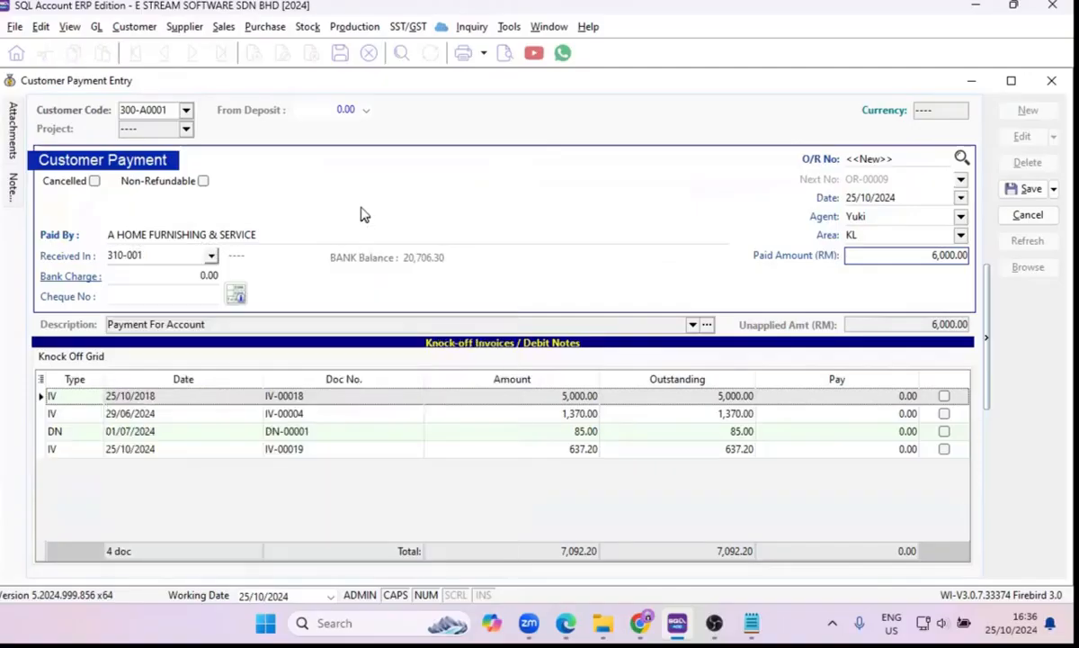
click(163, 278)
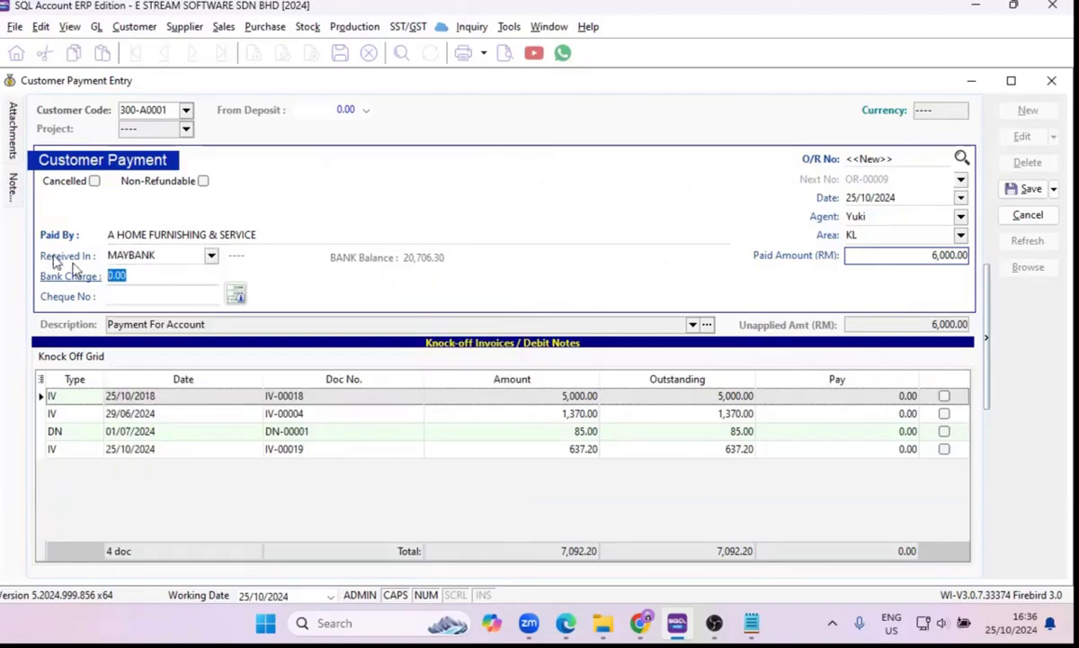
click(157, 294)
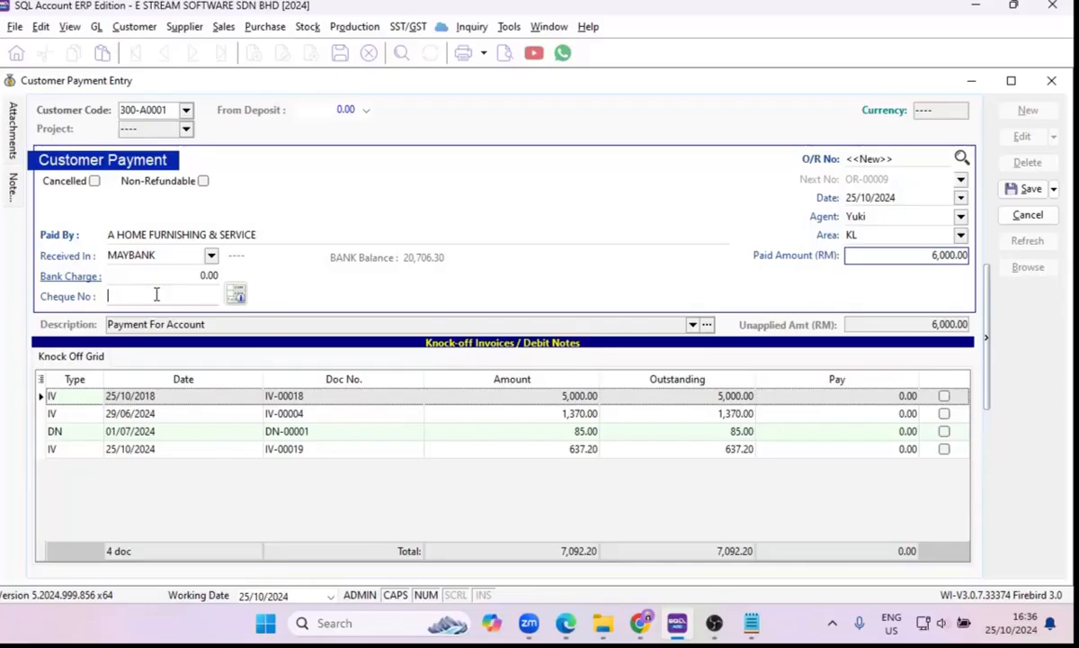
text(4782931)
Knock off the payment against the invoices dated 25/10/2018 and 29/06/2024, and save the payment.
click(943, 396)
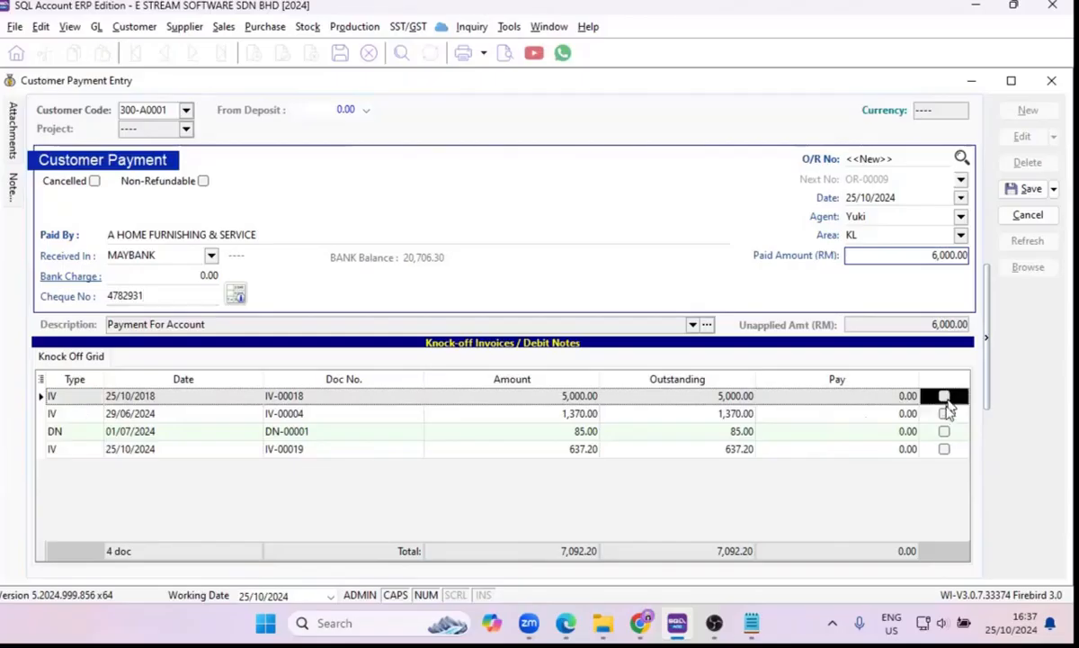
click(944, 414)
click(943, 431)
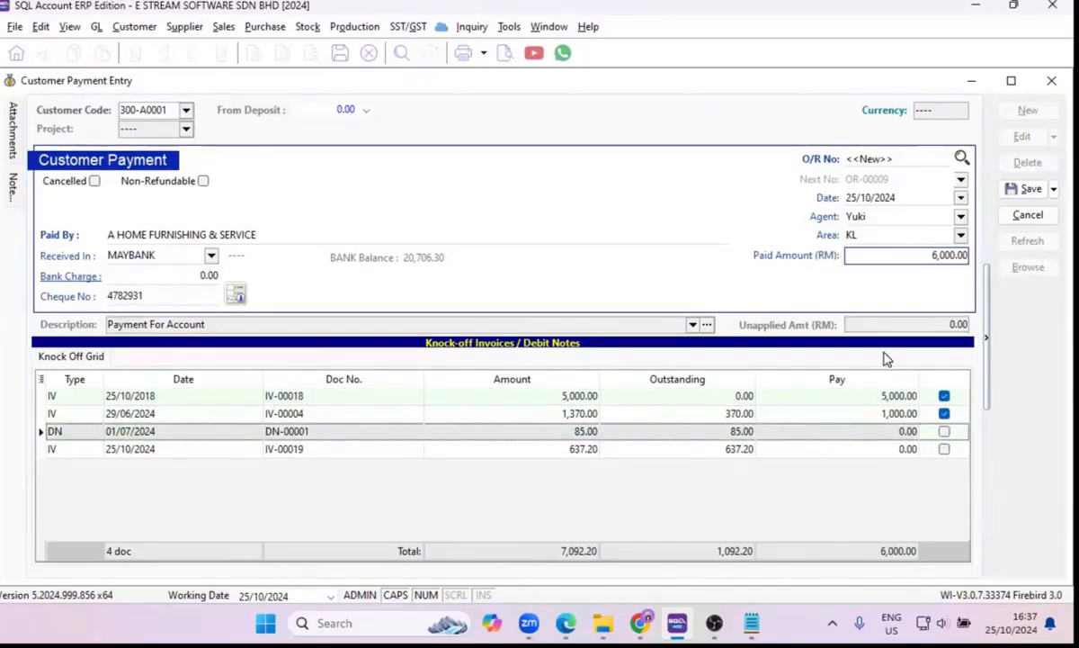
click(1016, 188)
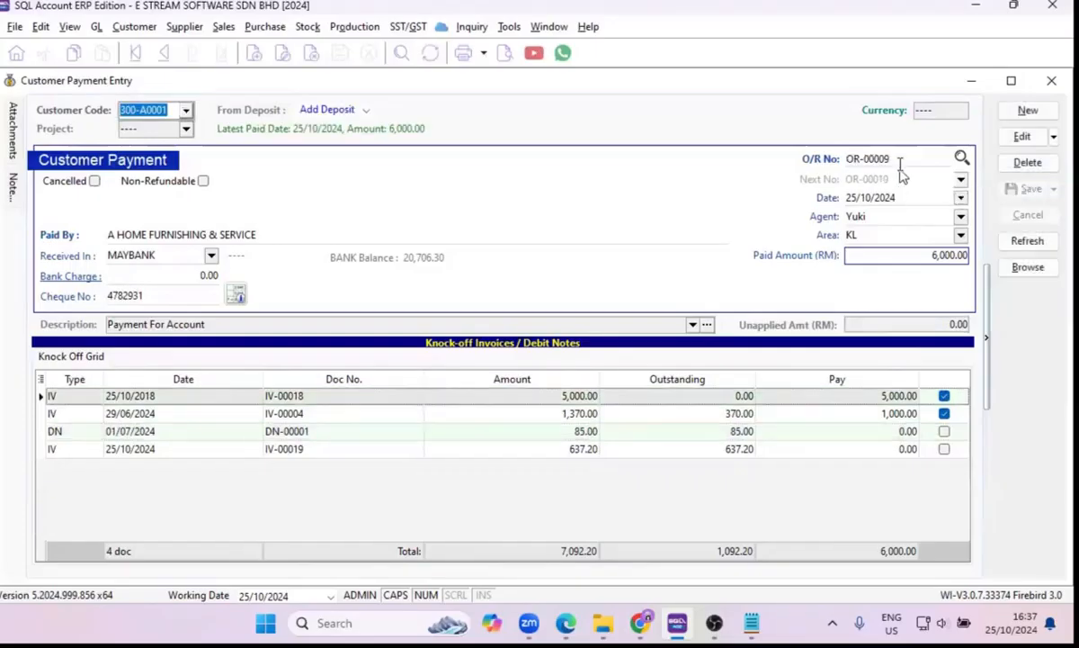
Preview the payment as GL Official Receipt - Detail - Half, open its WhatsApp sharing, and close the WhatsApp window.
click(506, 54)
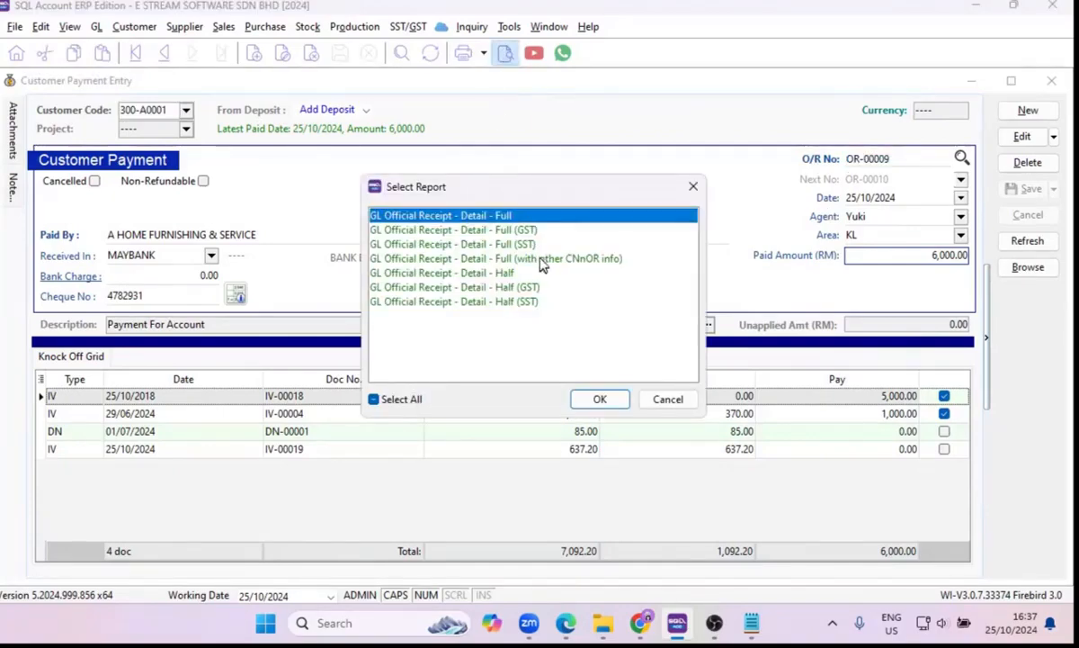
click(506, 273)
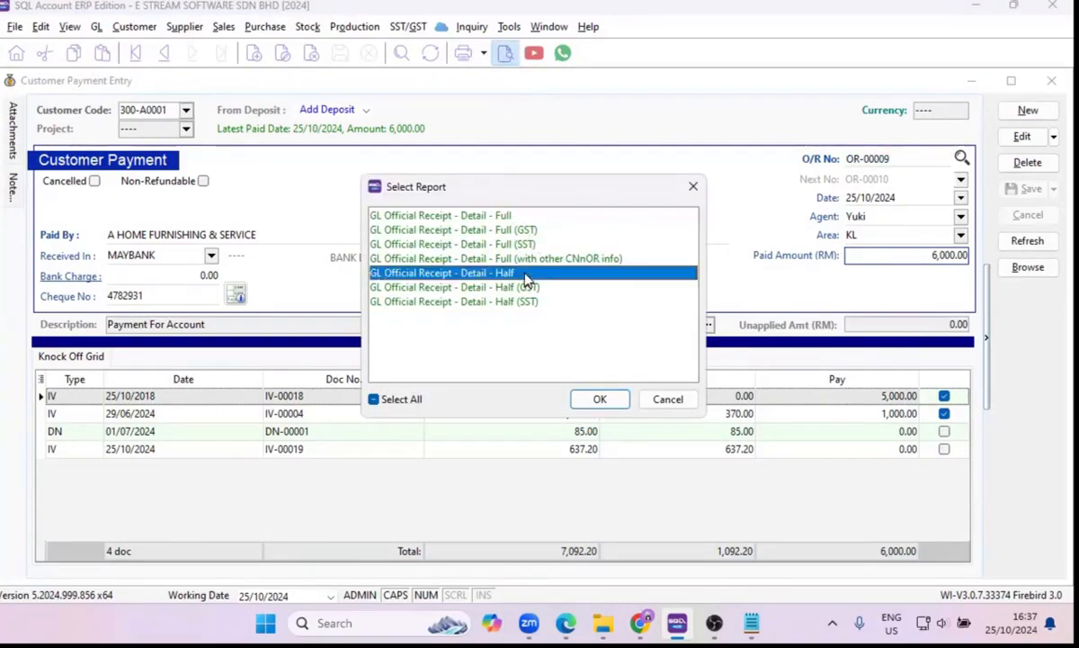
click(605, 401)
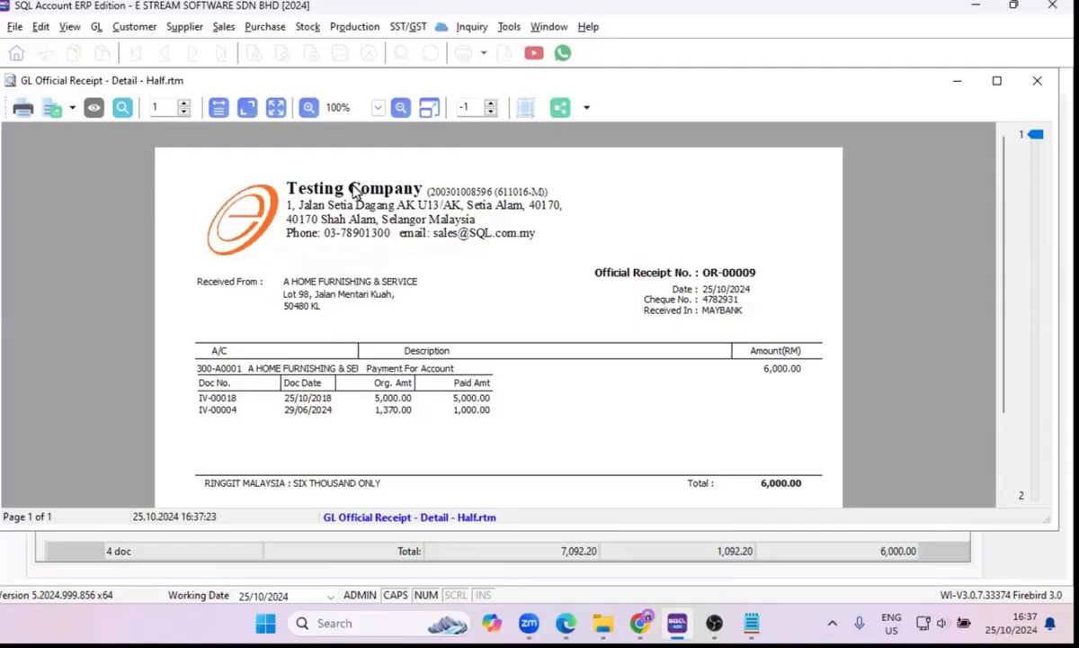
click(562, 109)
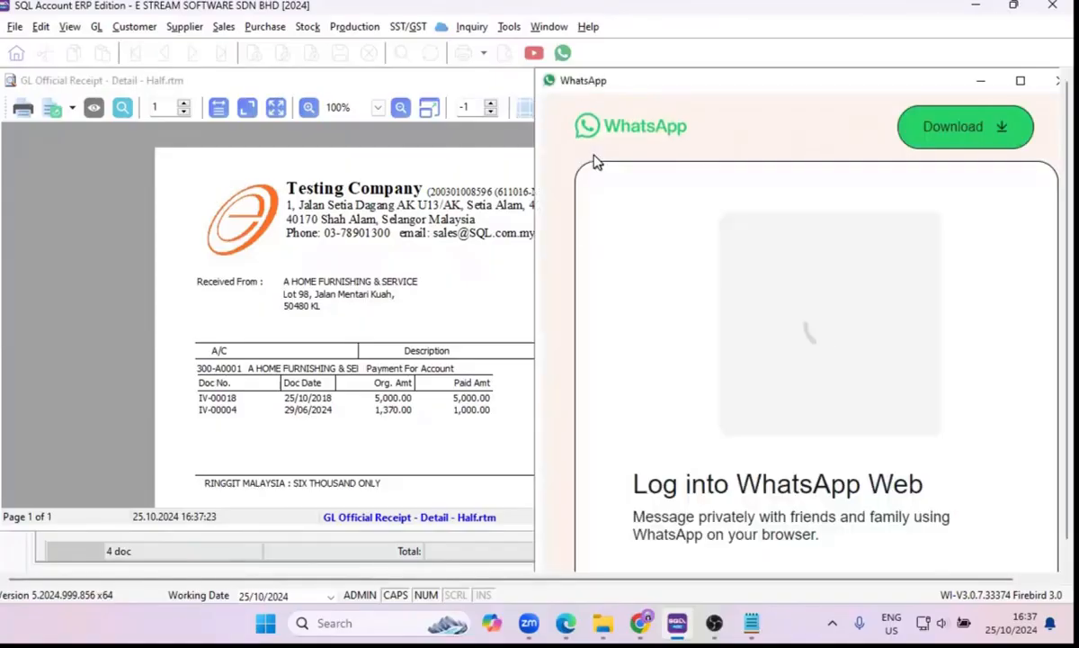
click(1051, 83)
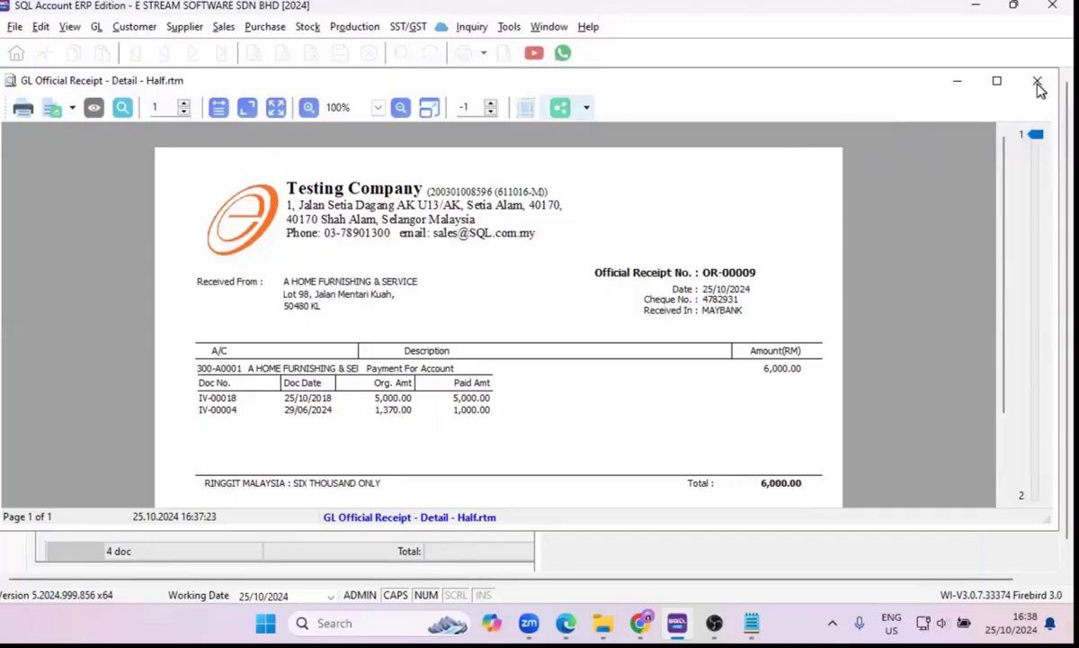
Close the official receipt preview and open the customer debit note entries.
click(1038, 83)
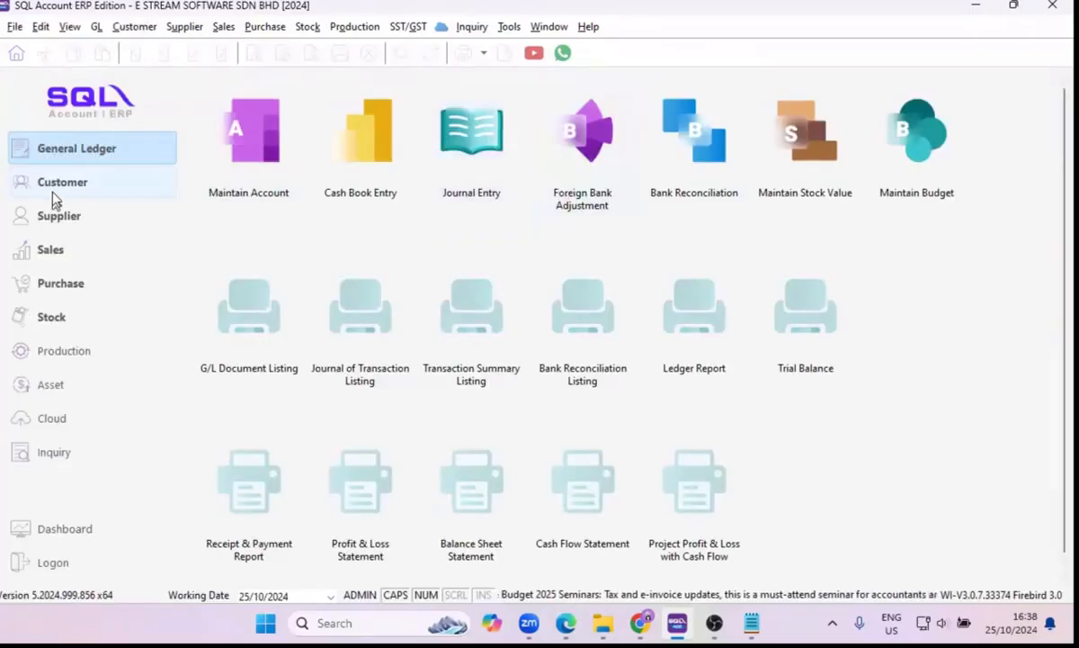
click(87, 187)
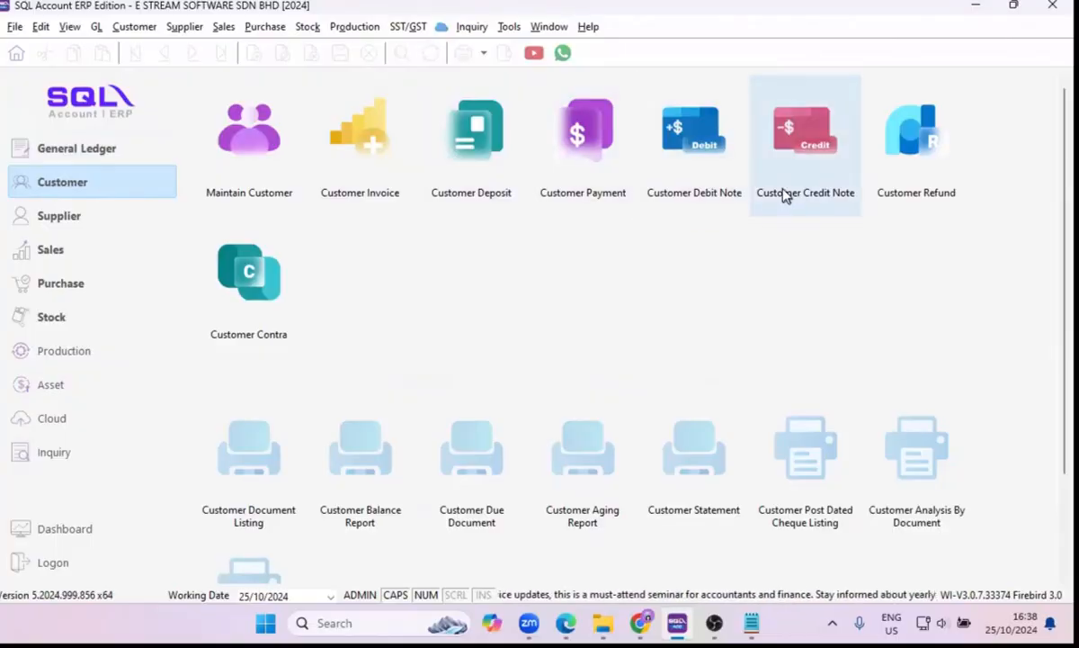
click(707, 172)
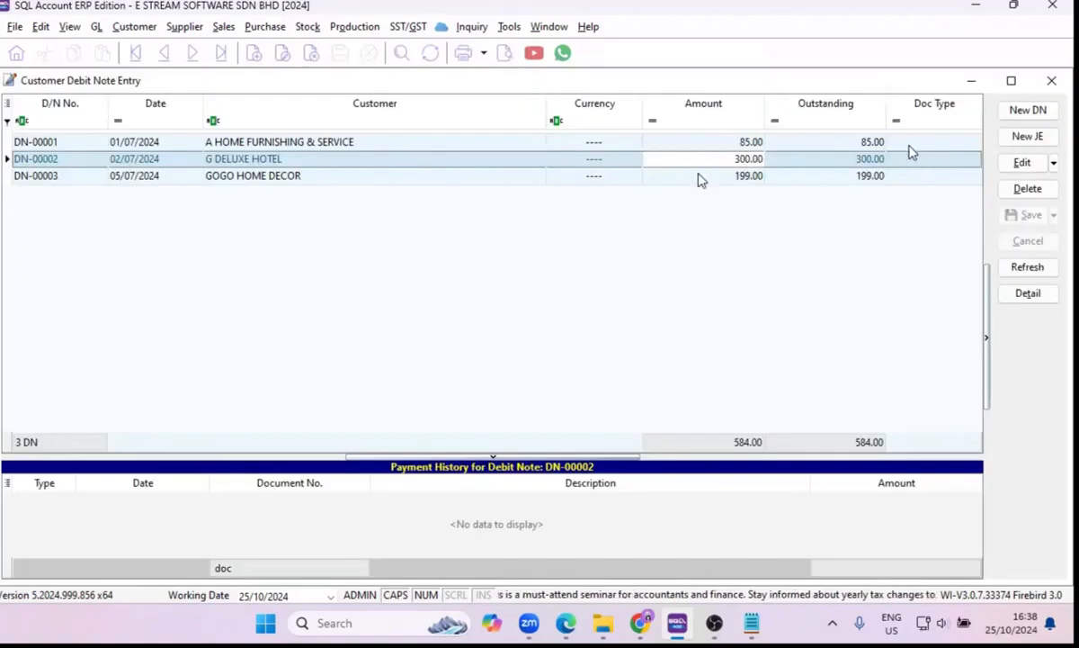
click(1022, 142)
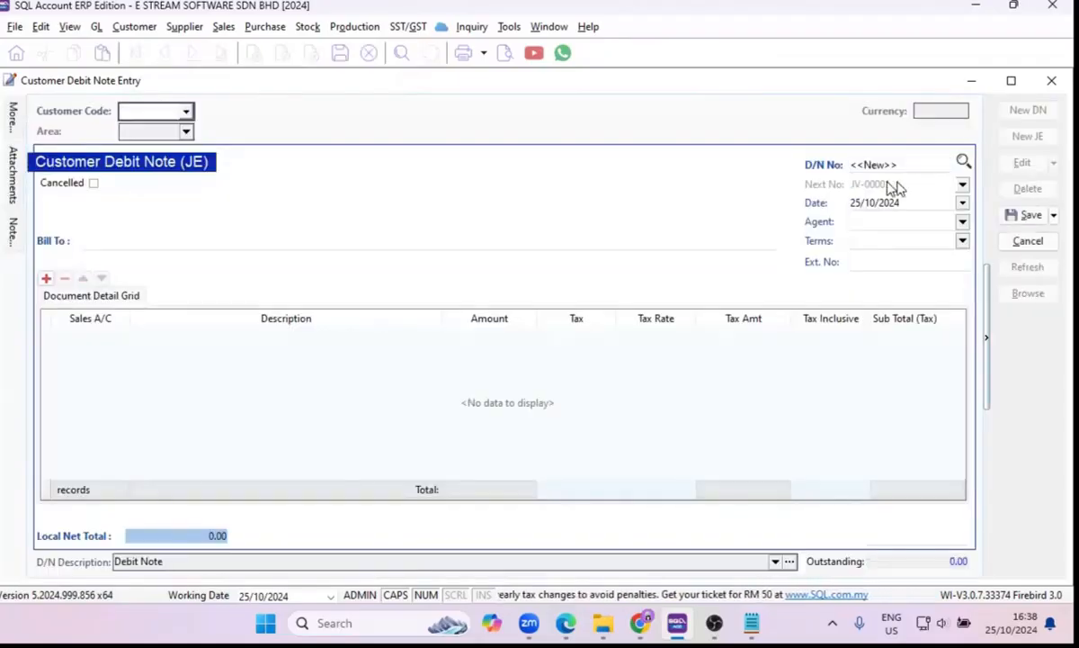
click(1028, 240)
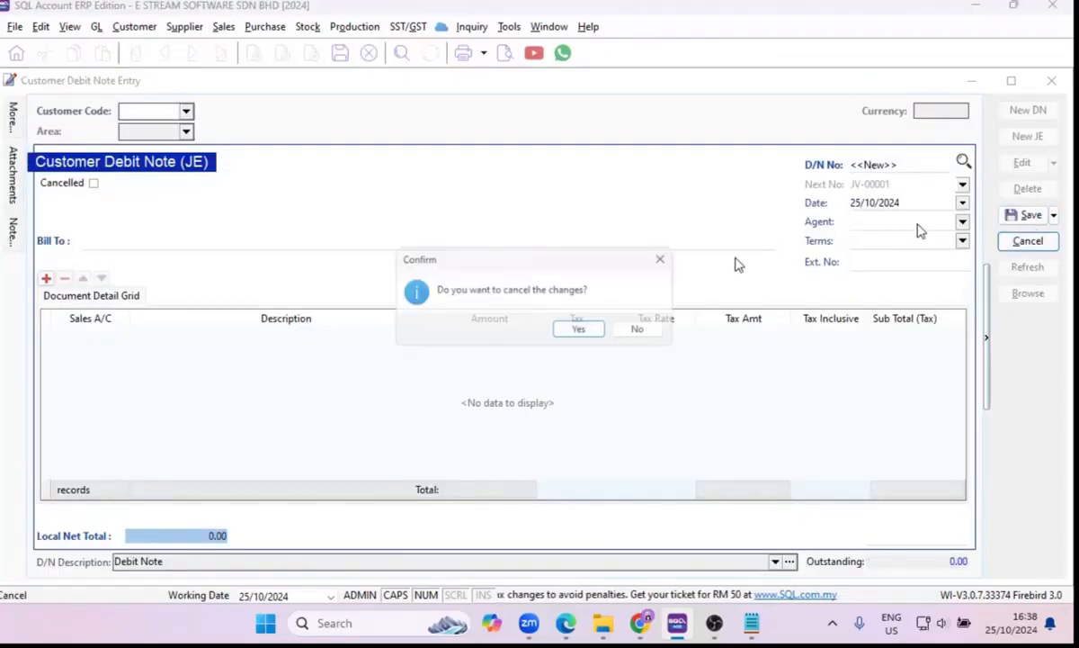
click(578, 329)
click(1028, 110)
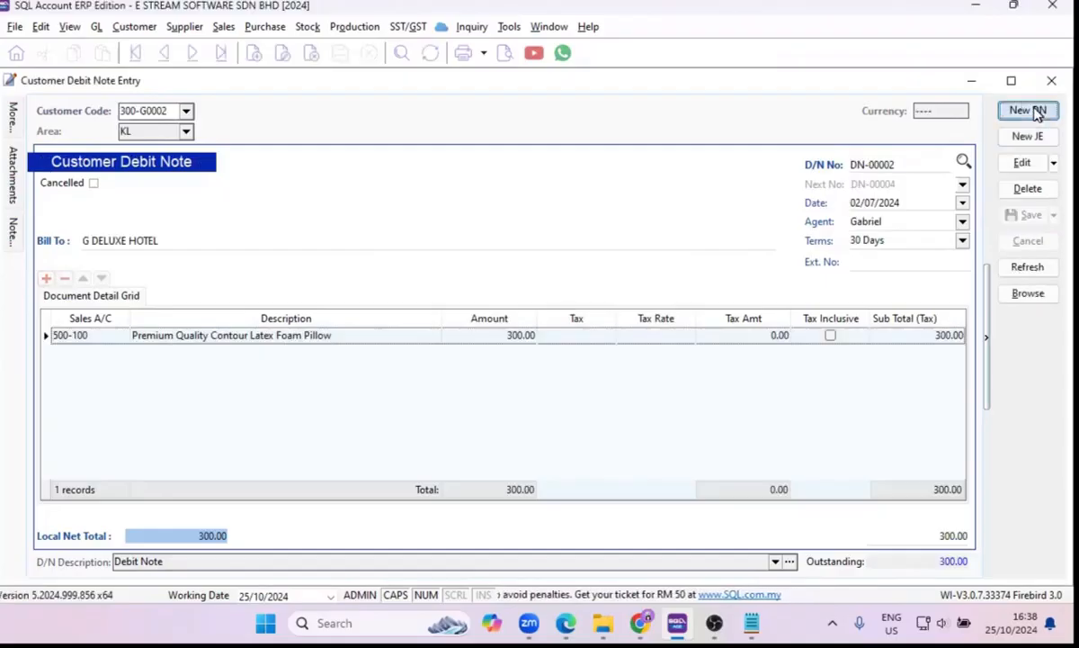
click(898, 165)
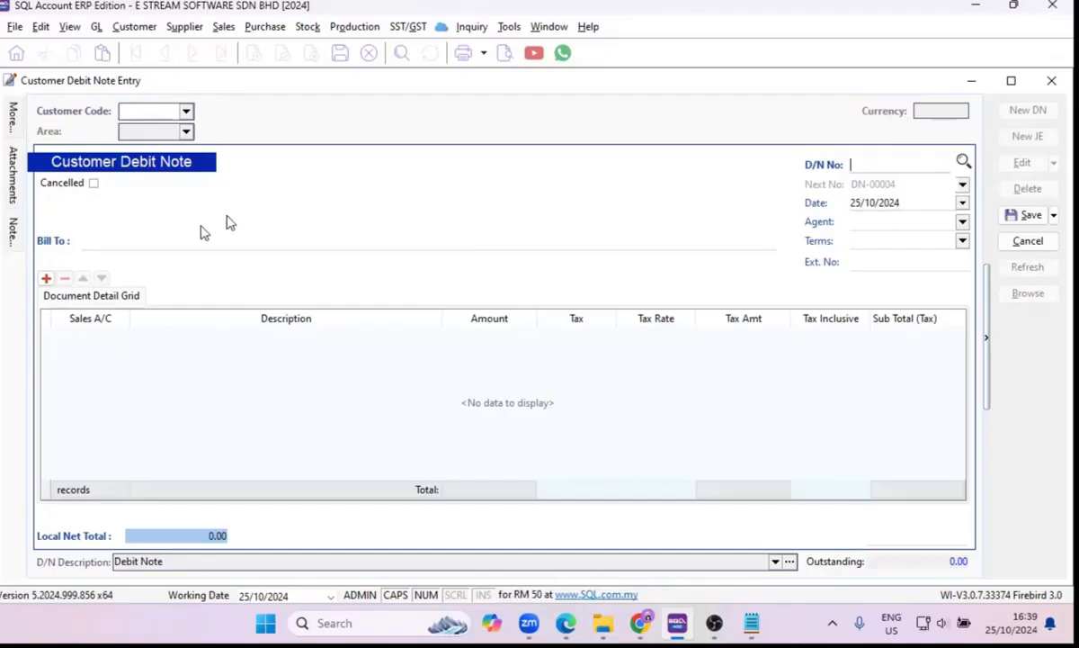
click(47, 279)
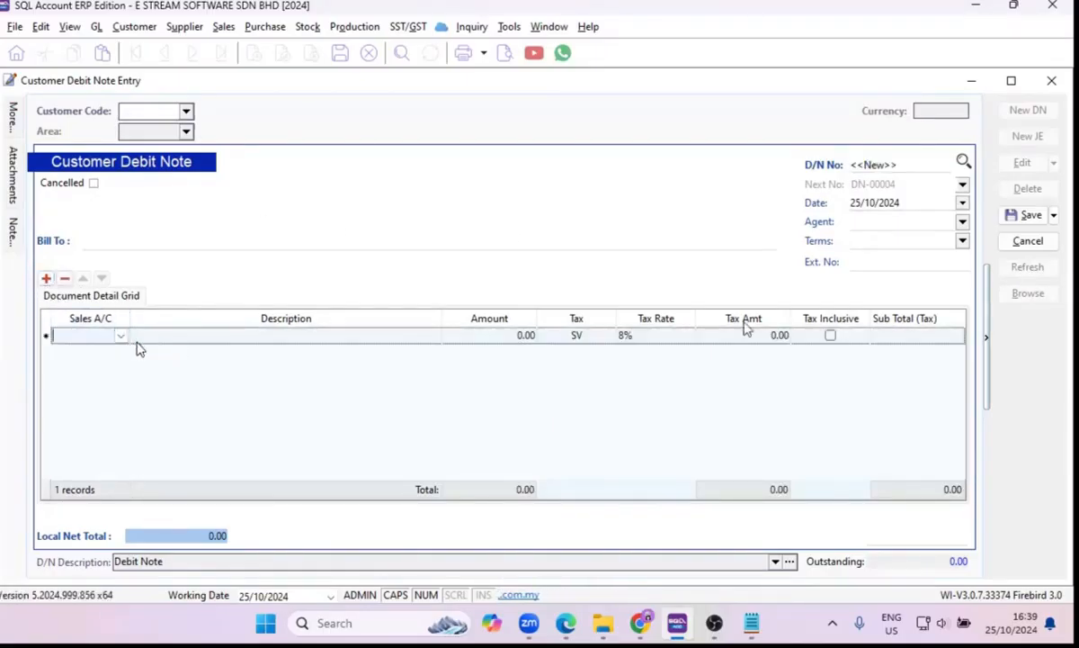
click(1027, 241)
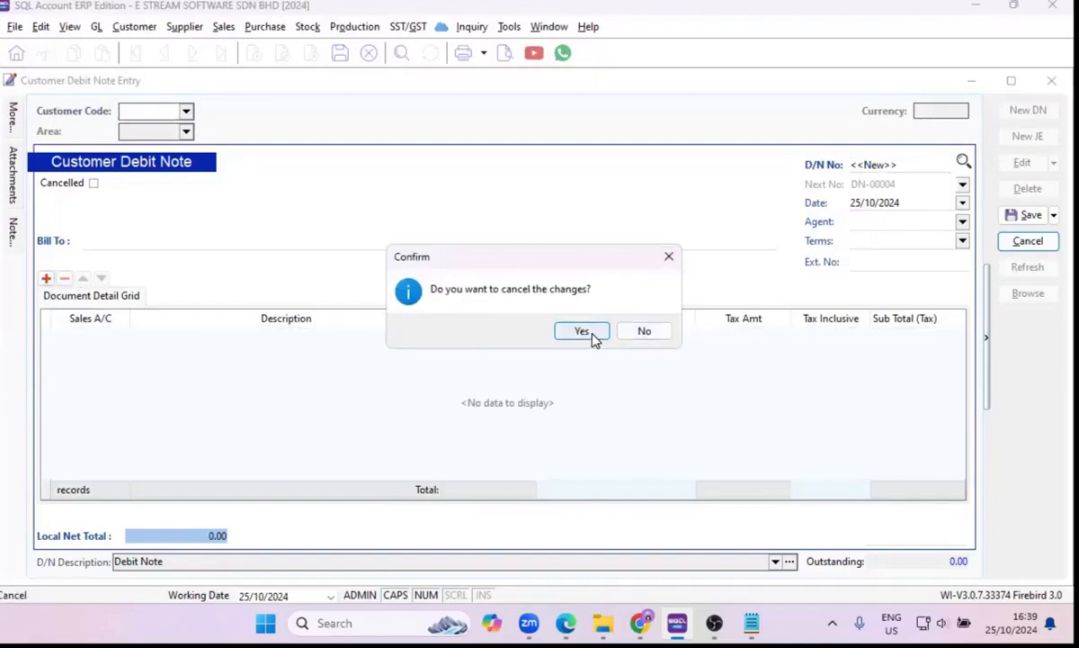
click(583, 333)
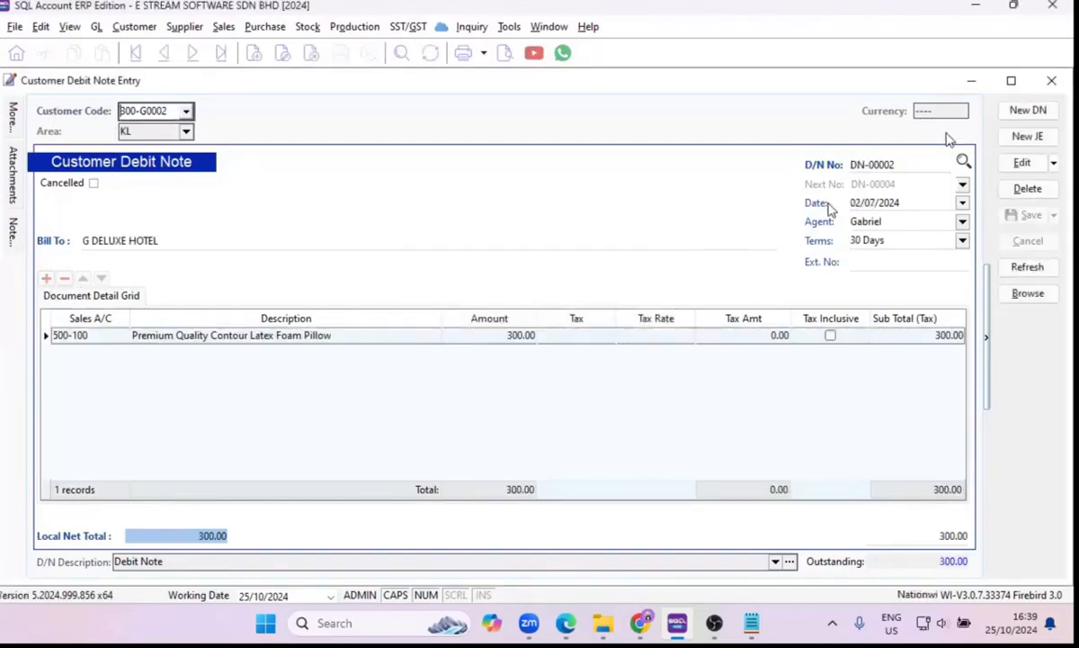
Leave the debit note entries and start a new customer credit note for A HOME FURNISHING & SERVICE.
click(1051, 80)
click(824, 149)
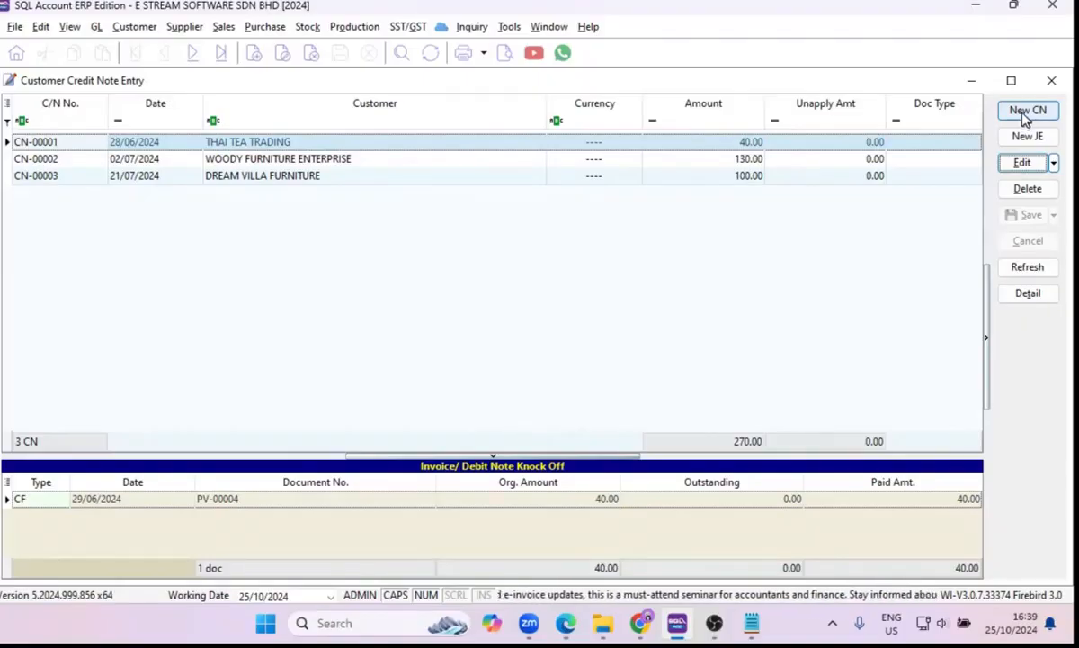
click(1028, 113)
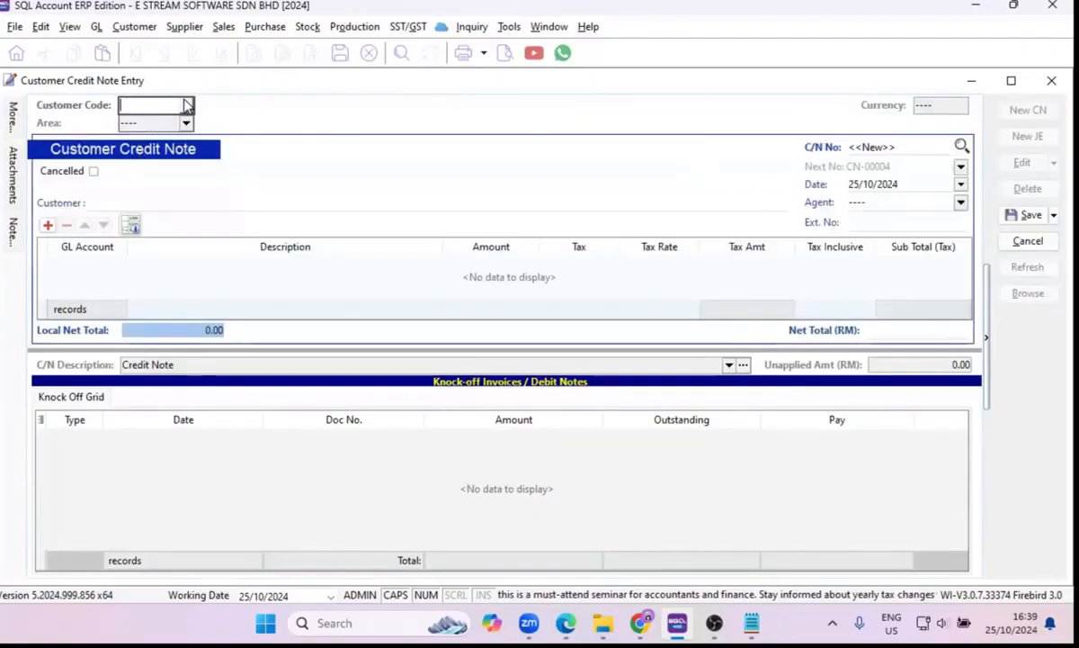
click(187, 107)
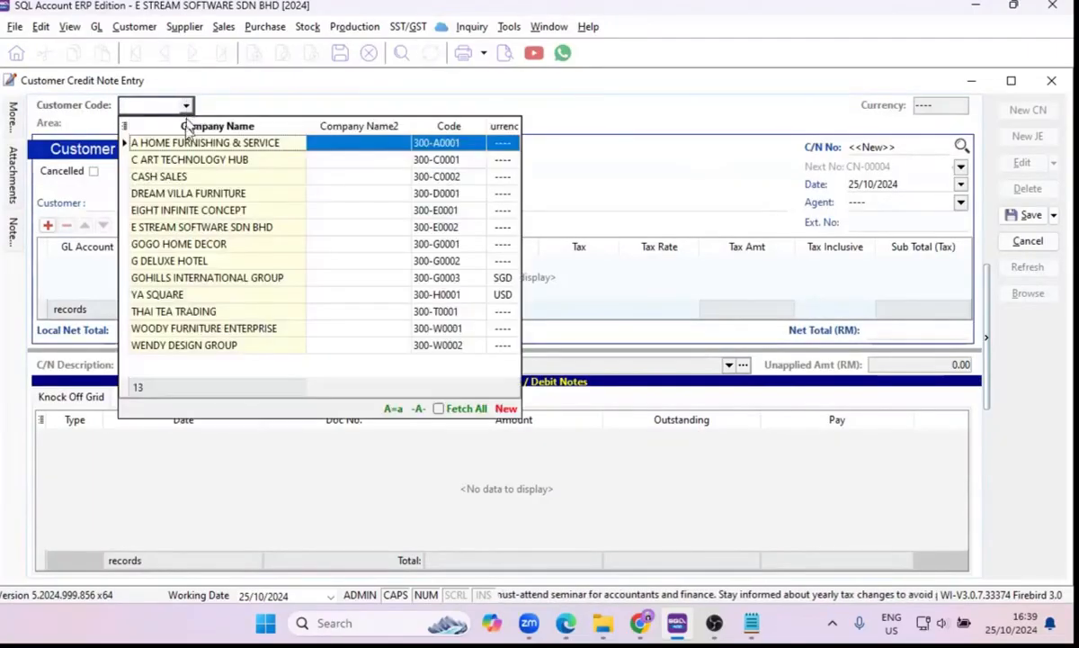
click(185, 147)
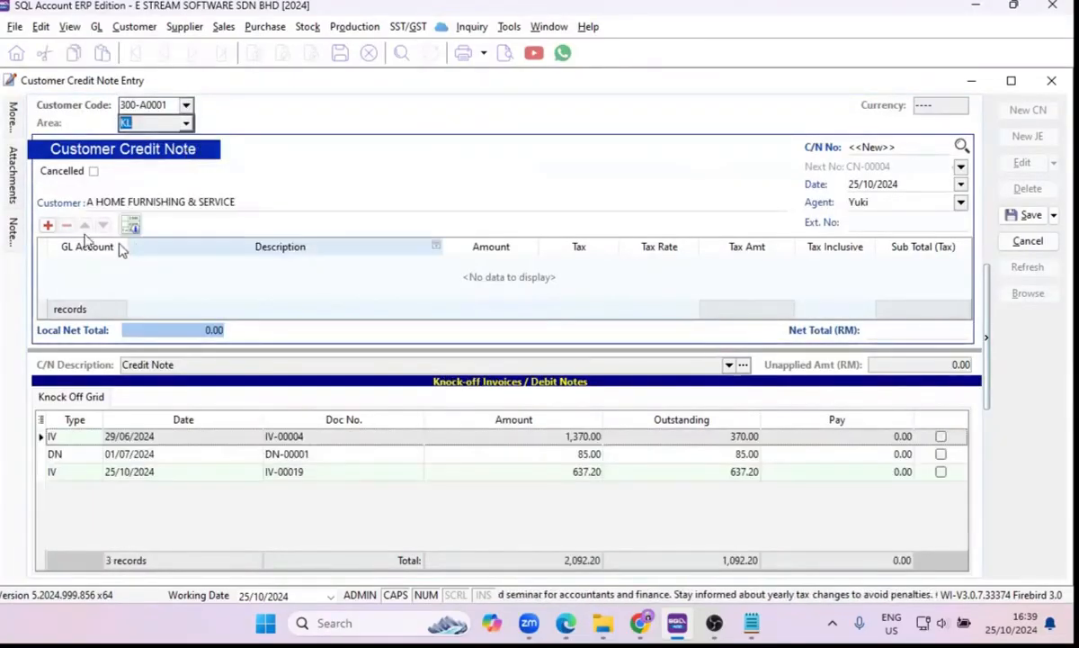
Add a credit note detail line using GL account 500-100, SALES - BEDDING ACCESSORIES.
click(48, 225)
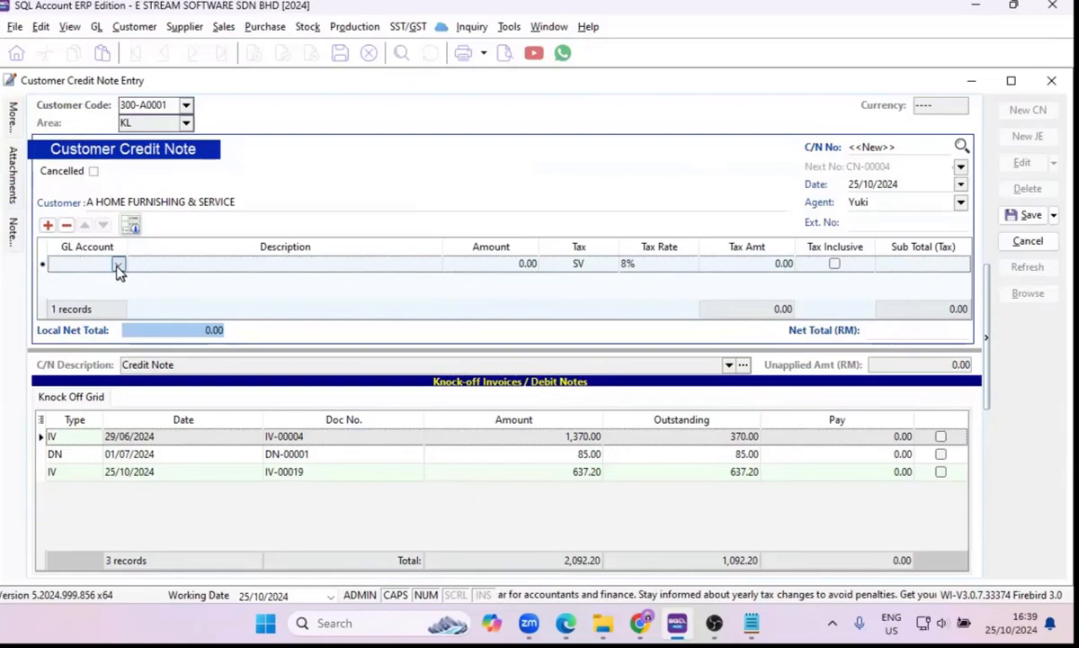
click(119, 265)
text(SALES)
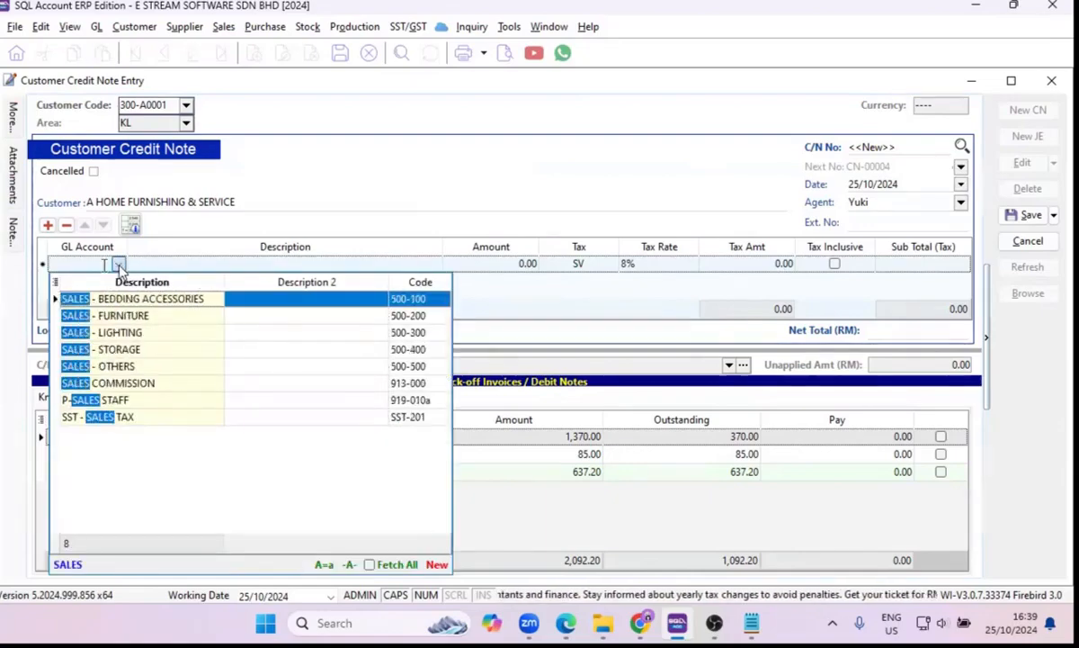
click(140, 304)
key(Tab)
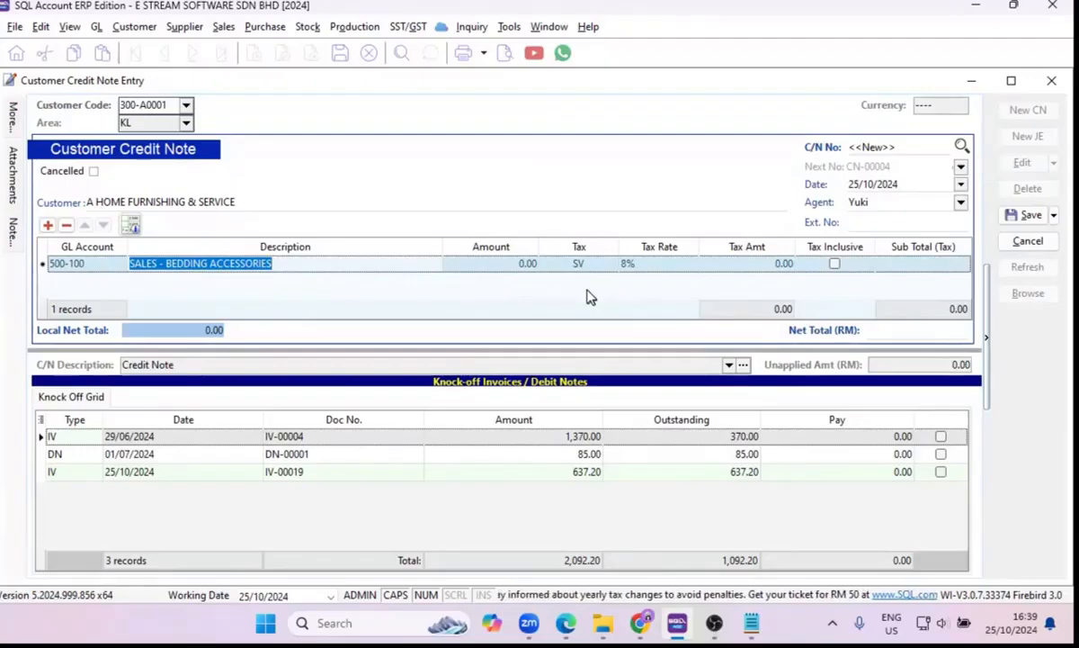
Set the credit note line's amount to 370 and make it tax inclusive.
click(477, 262)
text(370)
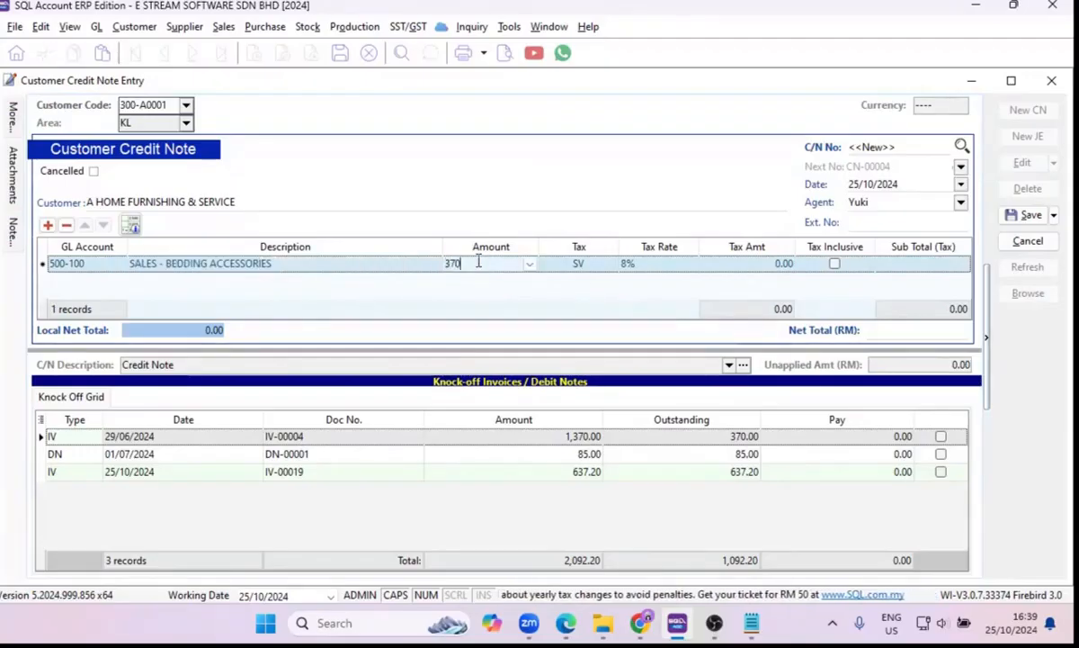
key(Tab)
click(834, 264)
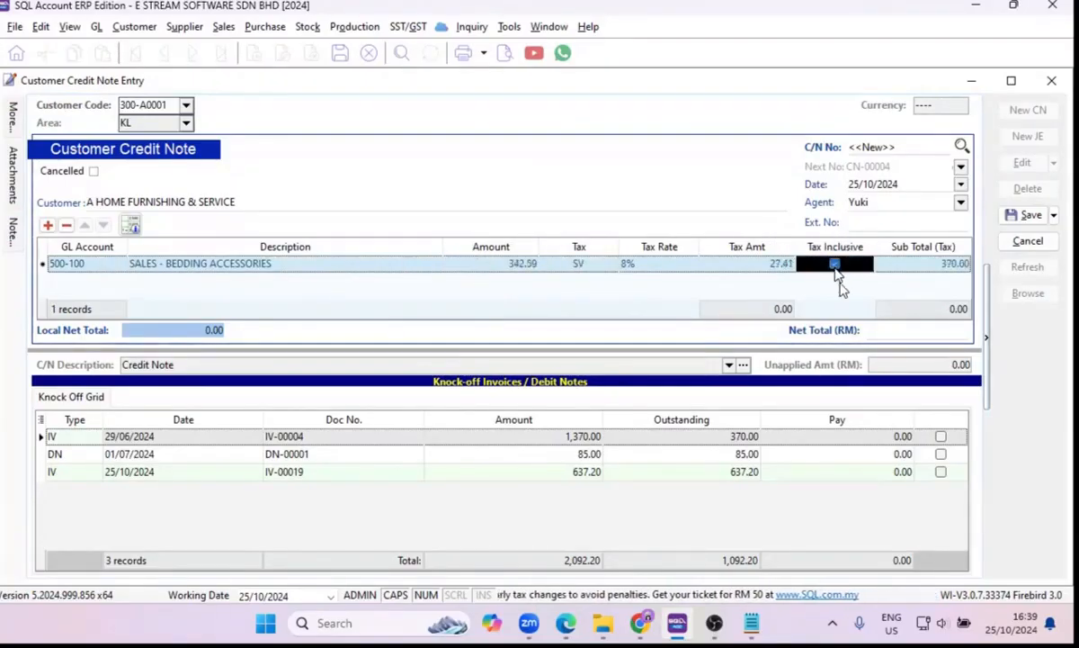
Knock off invoice IV-00004 against the credit note and save it.
click(940, 438)
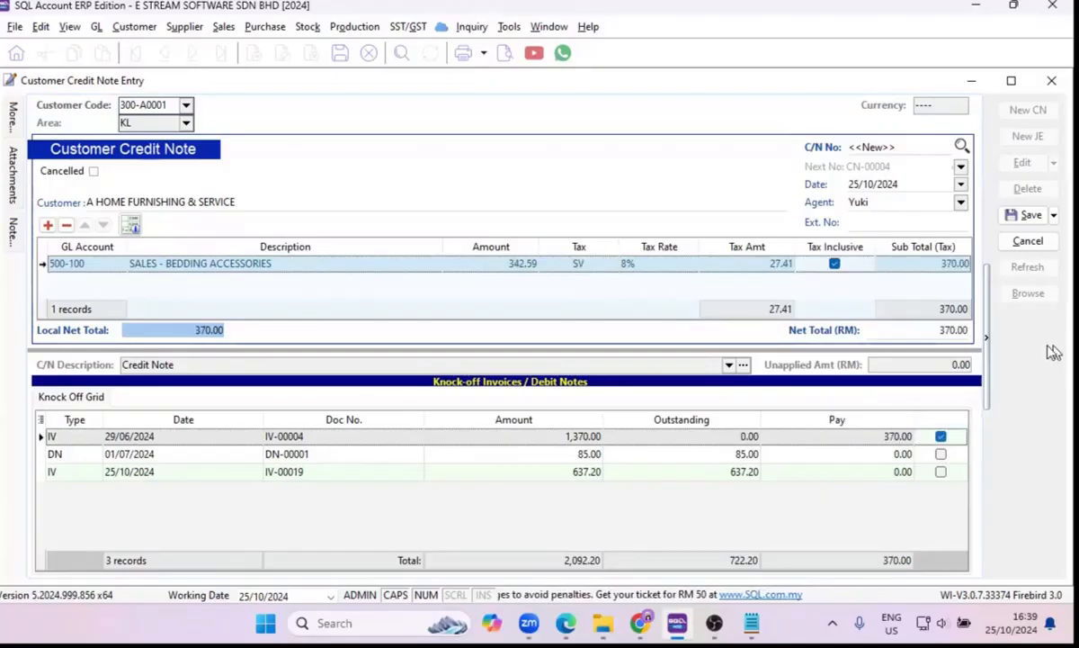
click(1028, 217)
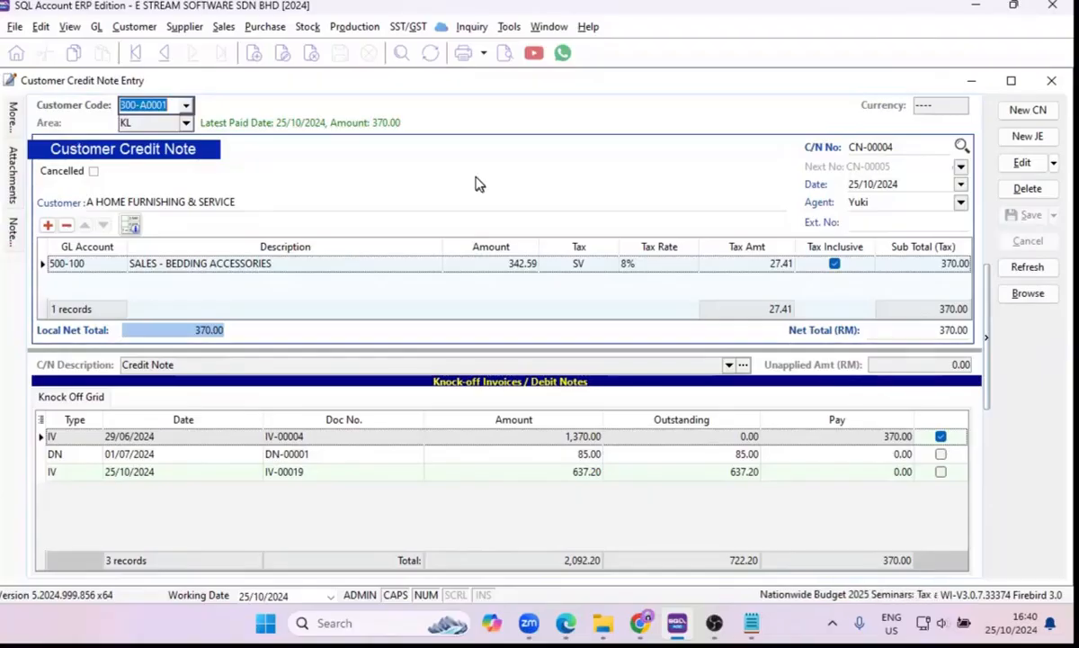
Check the saved credit note's double entry and close the credit note entry window.
key(ctrl+o)
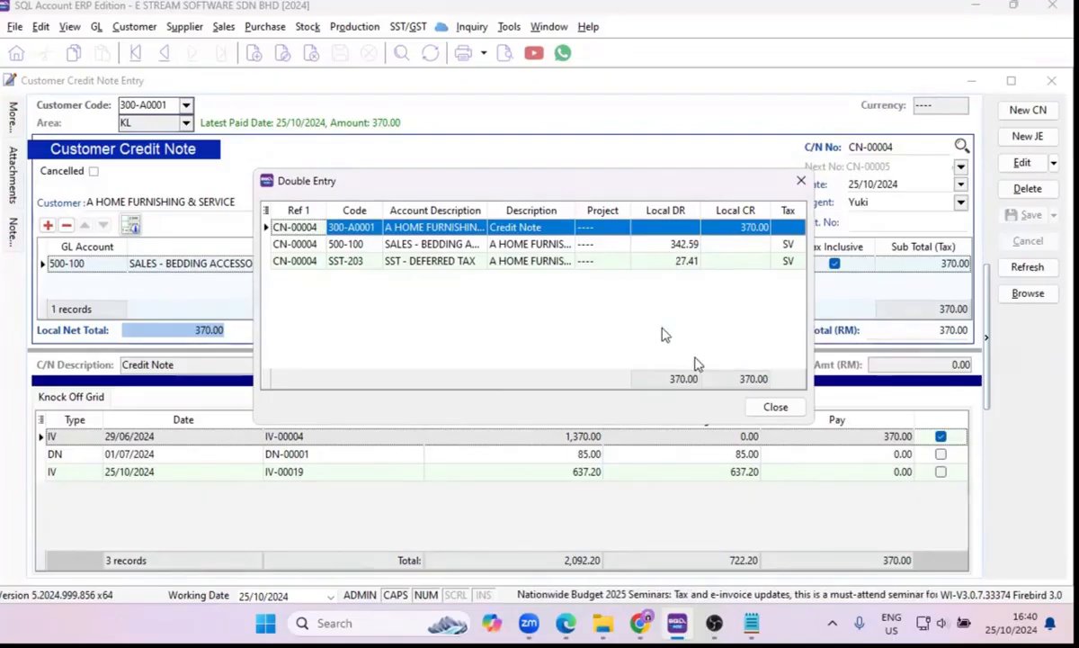
click(774, 410)
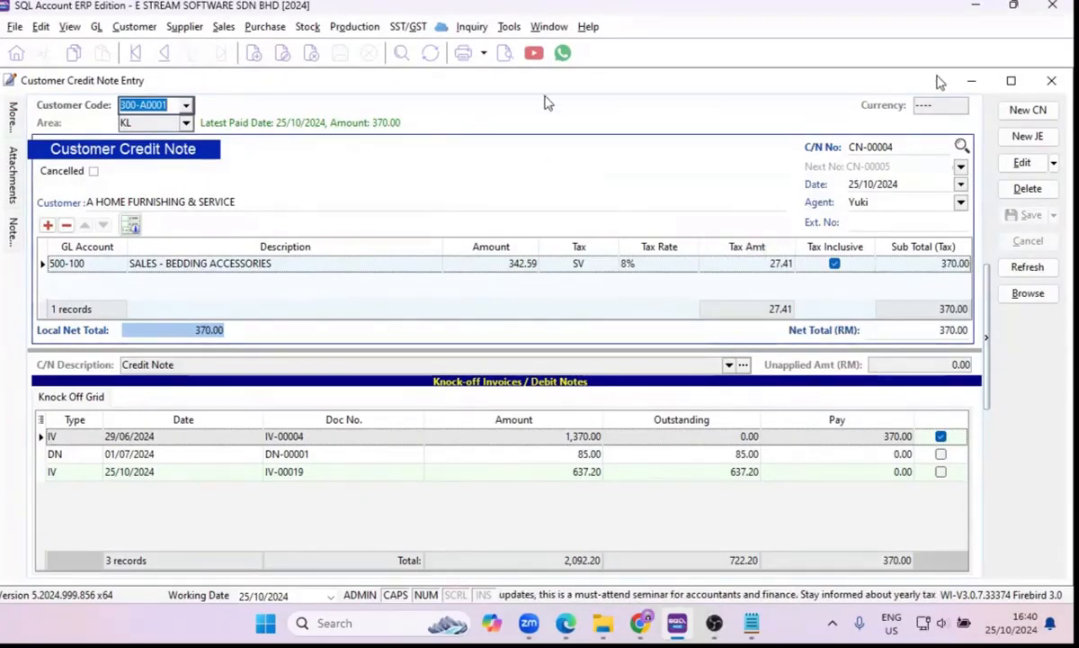
right_click(494, 175)
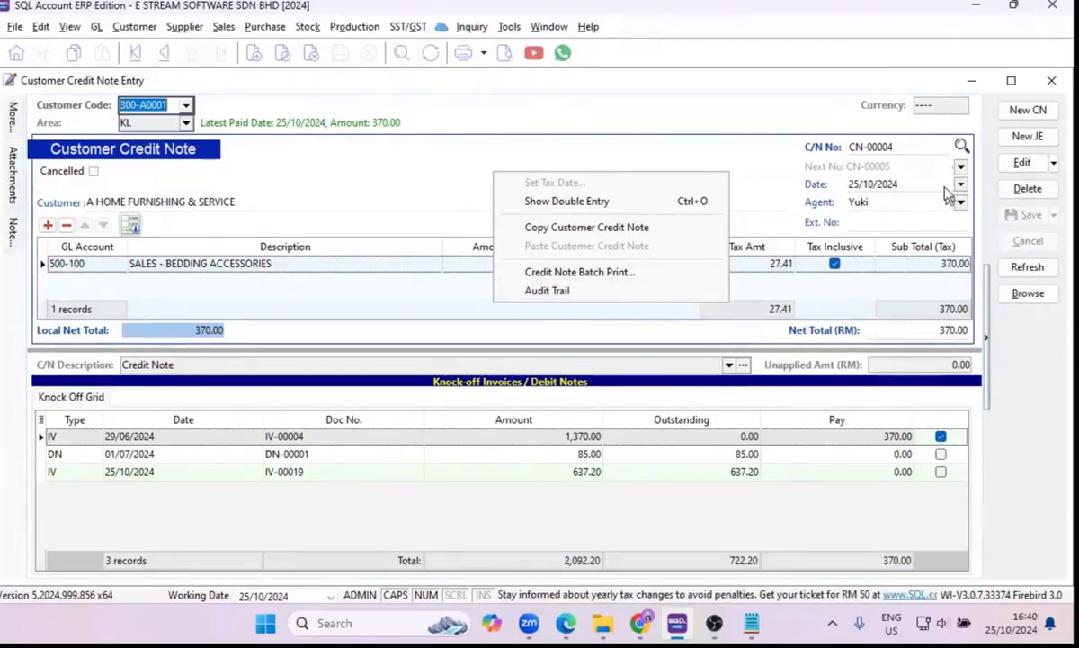
click(1051, 81)
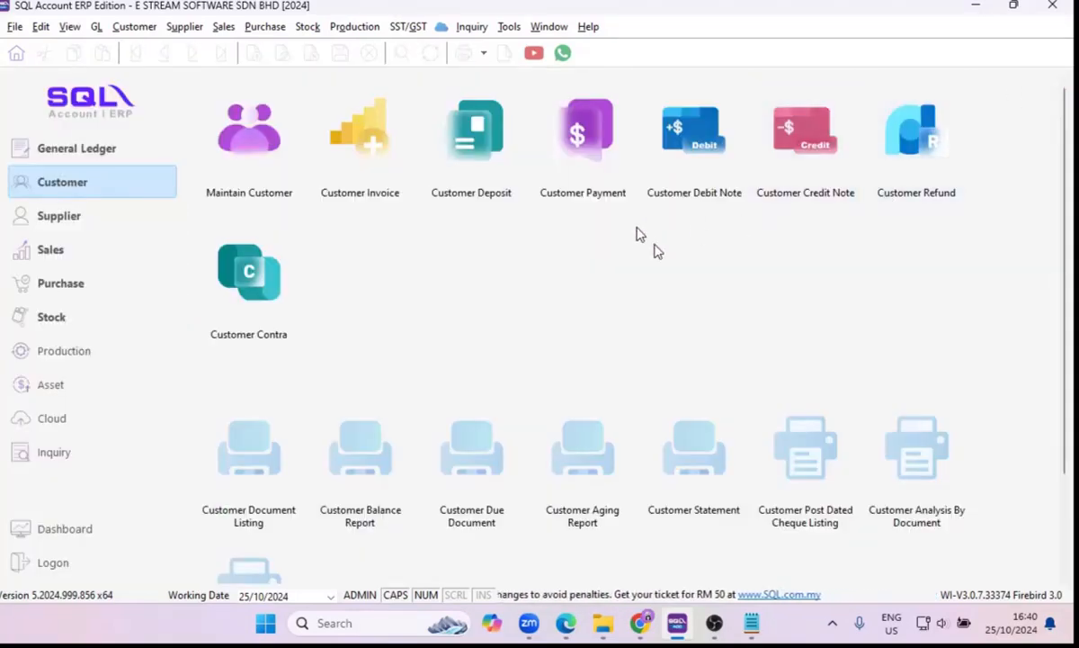
Start a new customer refund and choose A HOME FURNISHING & SERVICE as its customer.
click(888, 159)
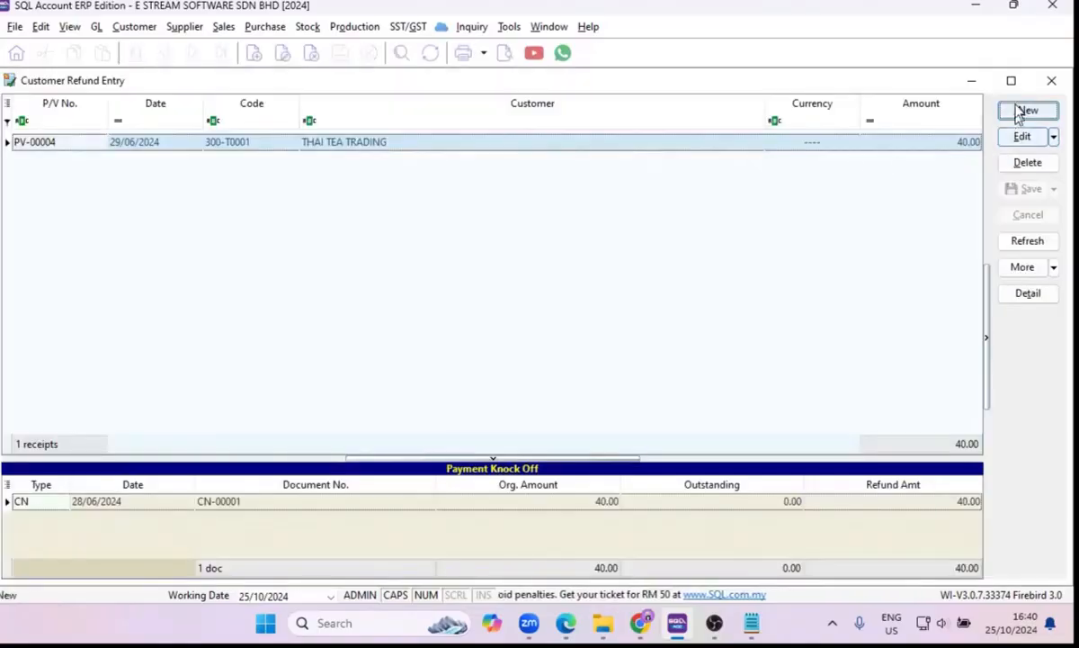
click(1023, 110)
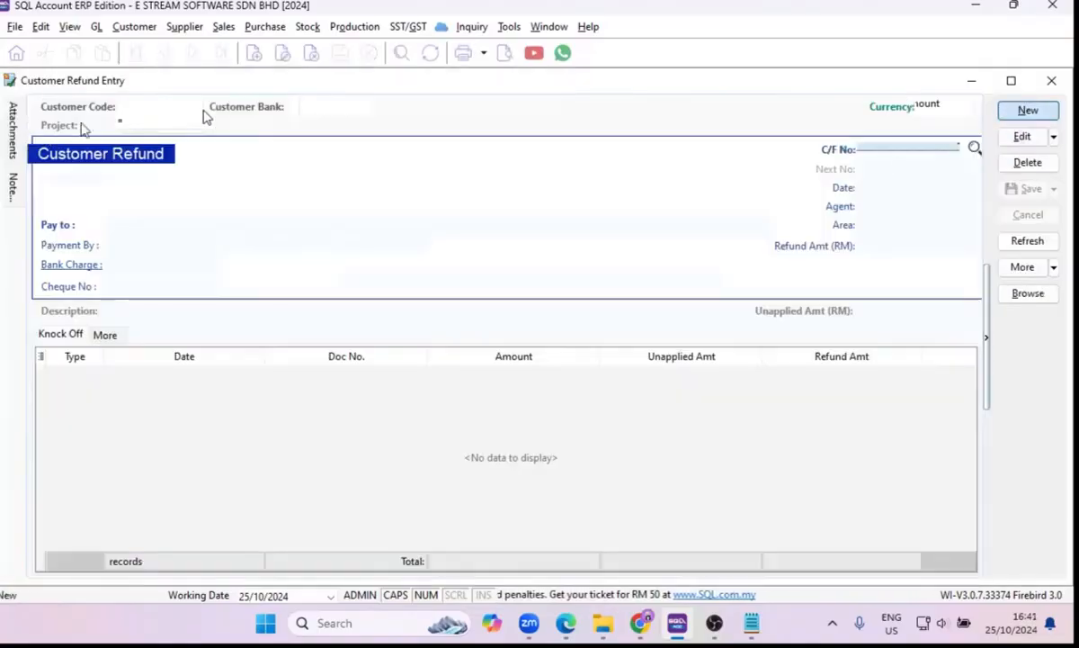
click(192, 106)
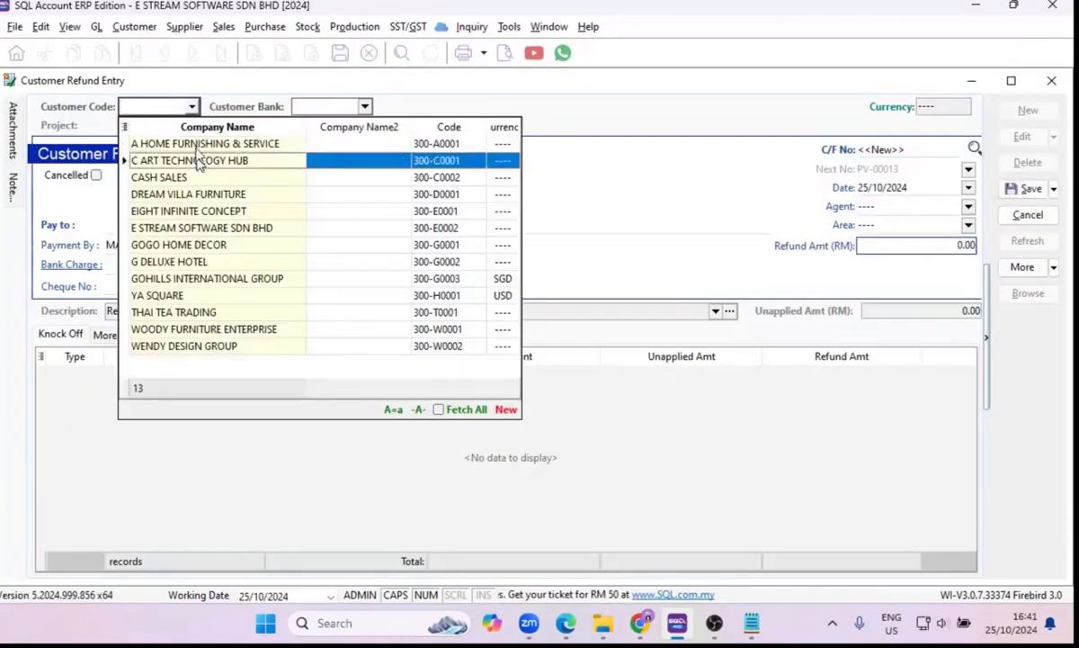
click(200, 144)
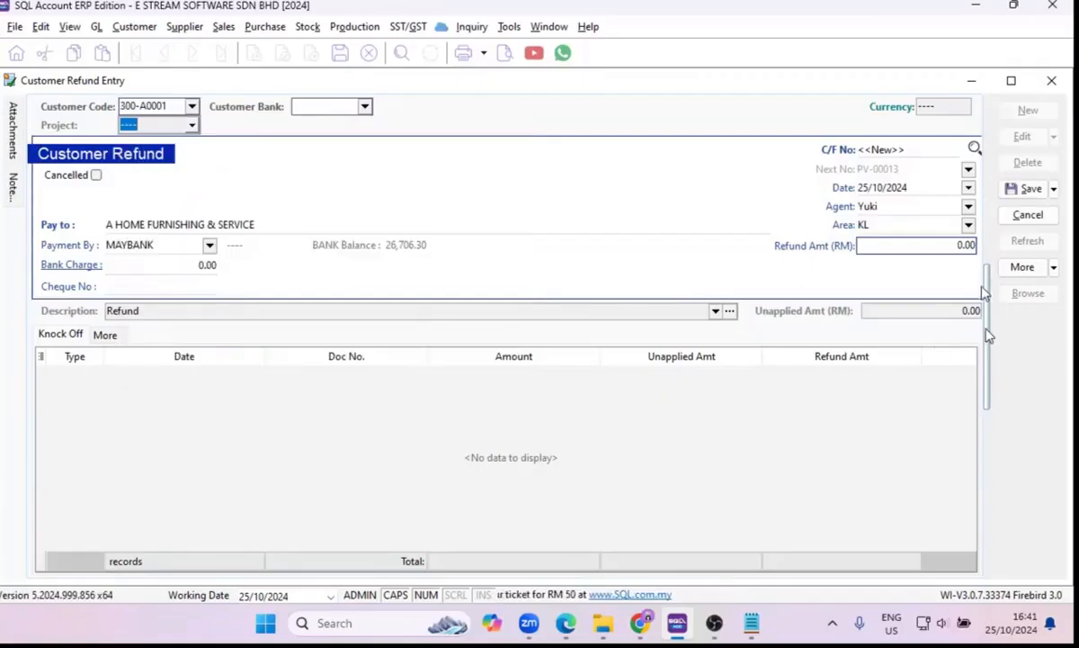
Try C ART TECHNOLOGY HUB as the refund's customer and replace it with EIGHT INFINITE CONCEPT.
click(191, 106)
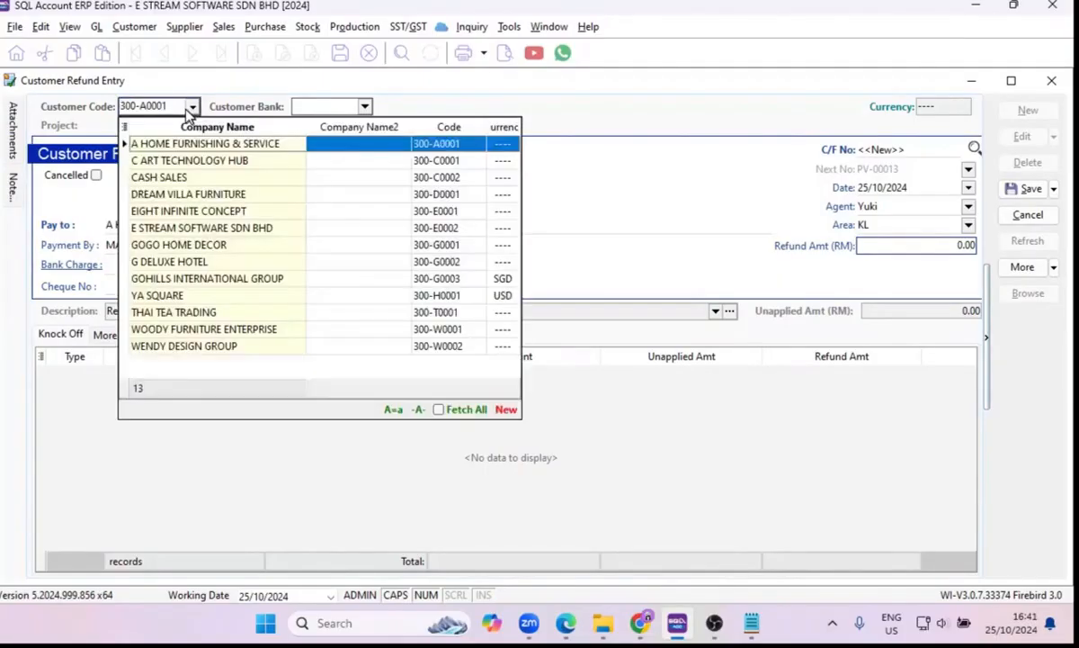
click(194, 163)
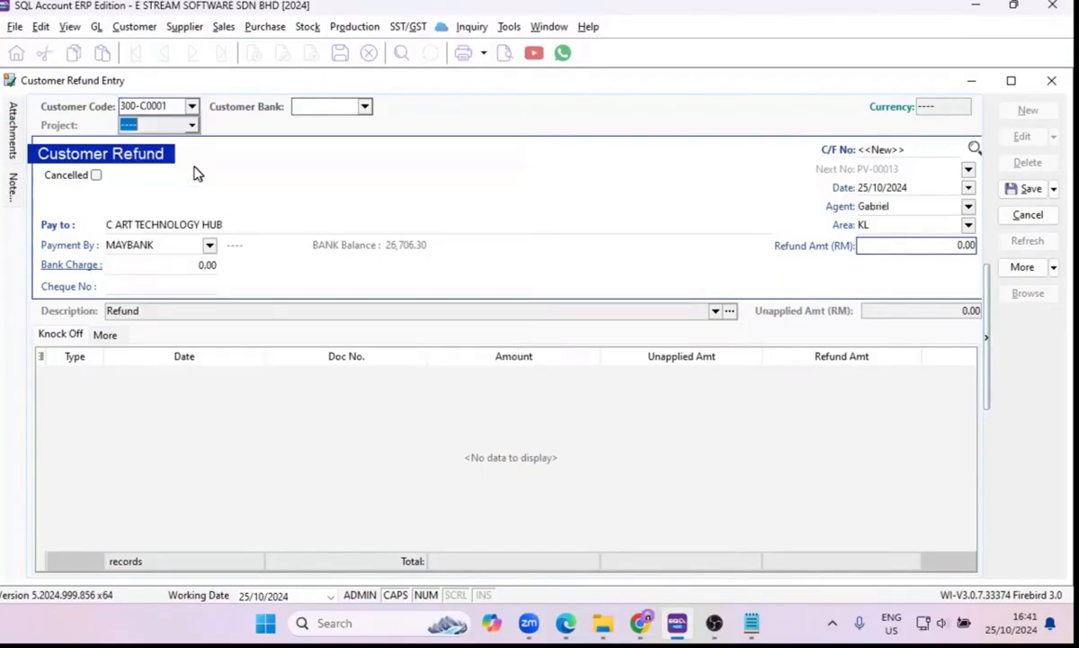
click(192, 125)
click(194, 106)
click(193, 107)
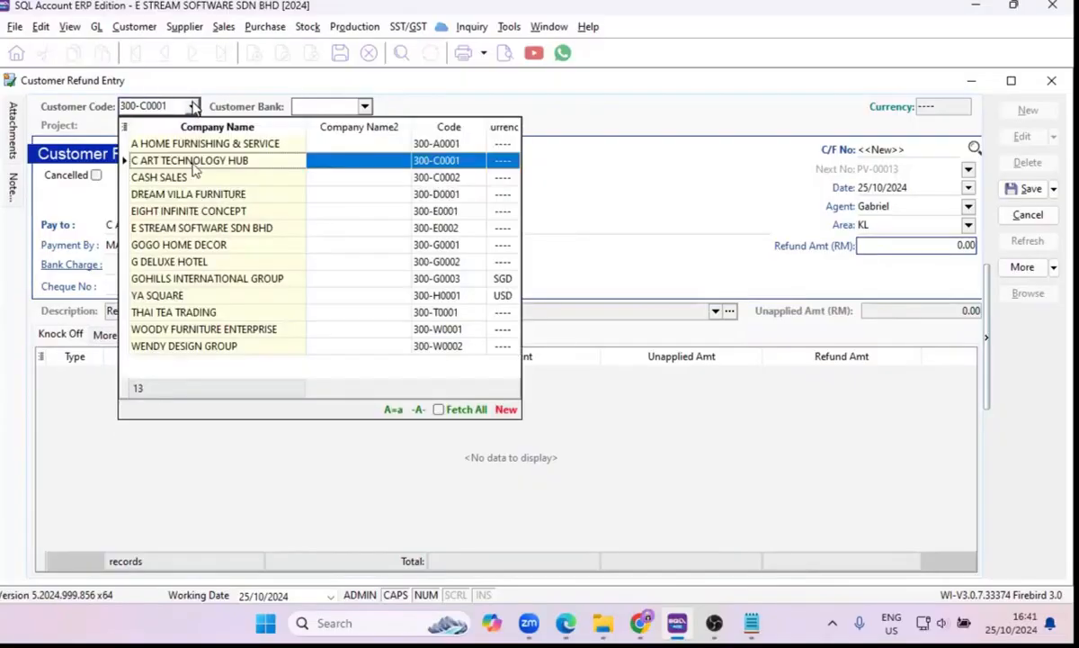
click(198, 210)
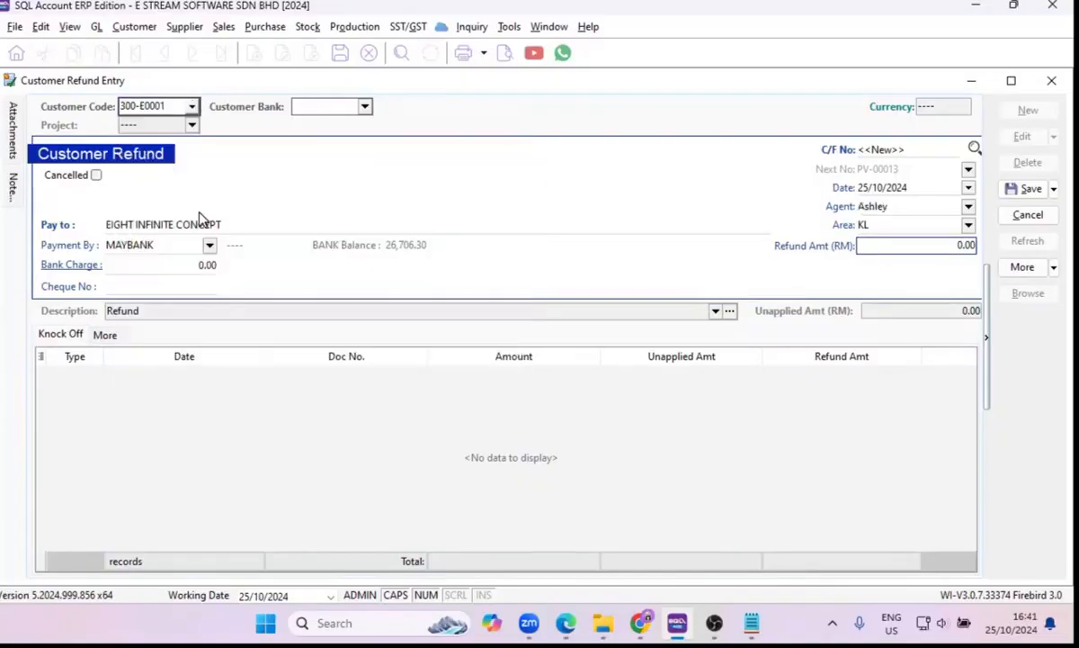
Change the refund's customer to WENDY DESIGN GROUP.
click(193, 108)
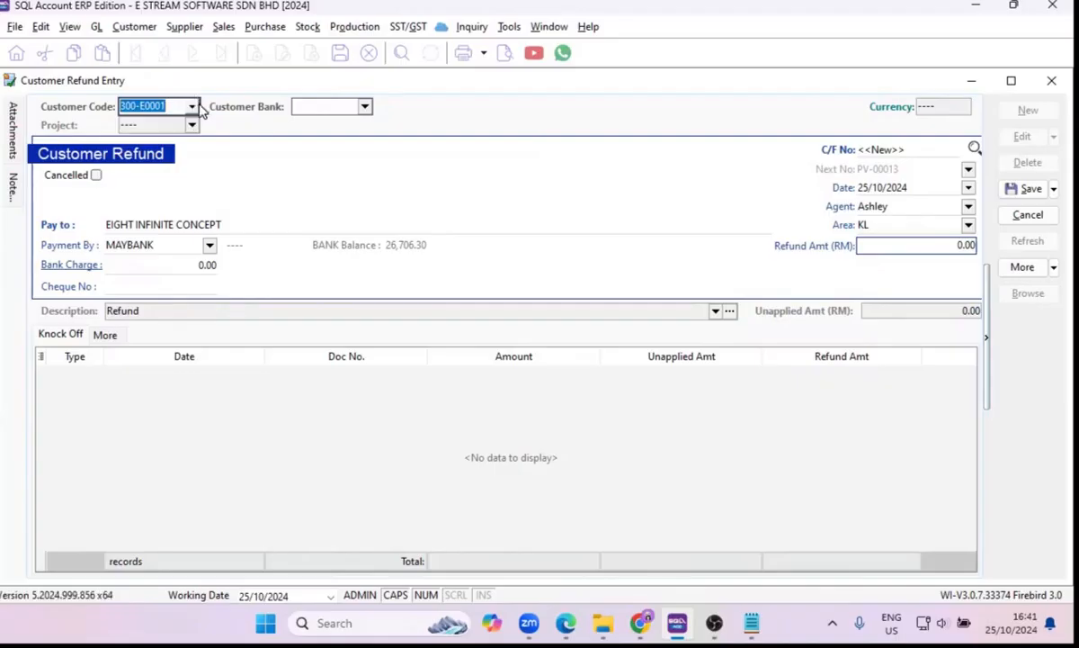
click(193, 107)
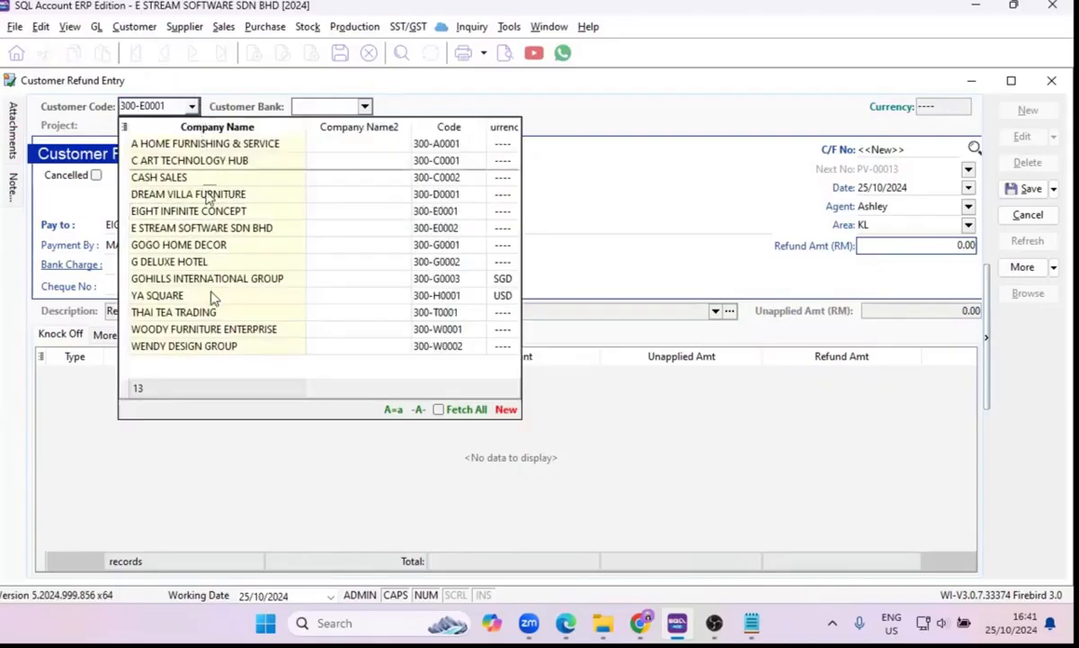
click(202, 345)
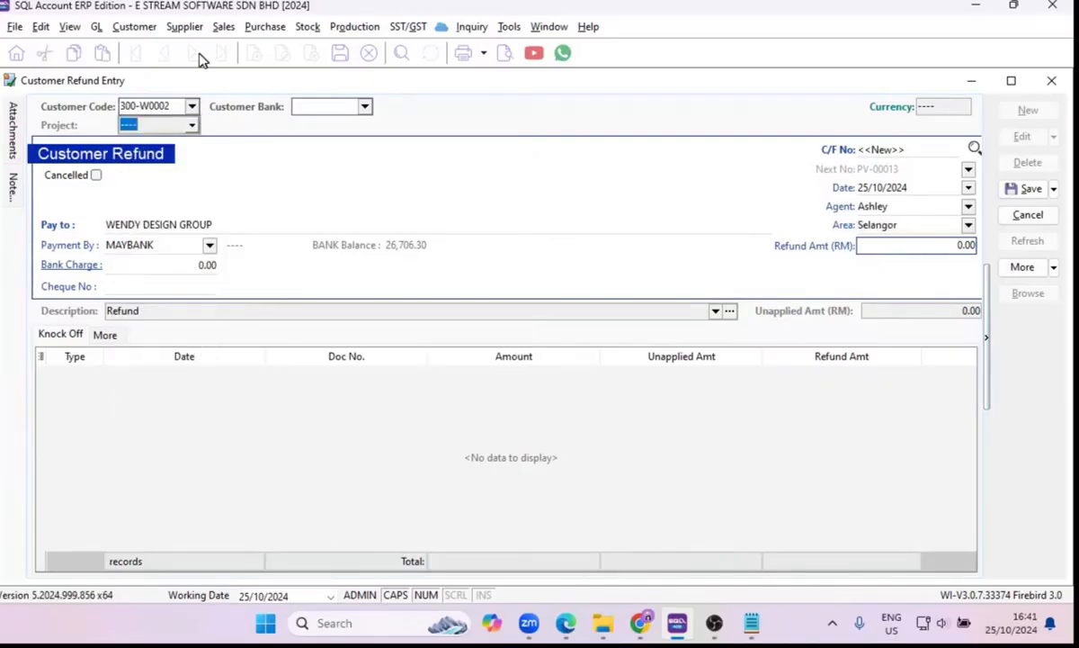
Start a new customer payment and choose WENDY DESIGN GROUP as its customer.
click(134, 27)
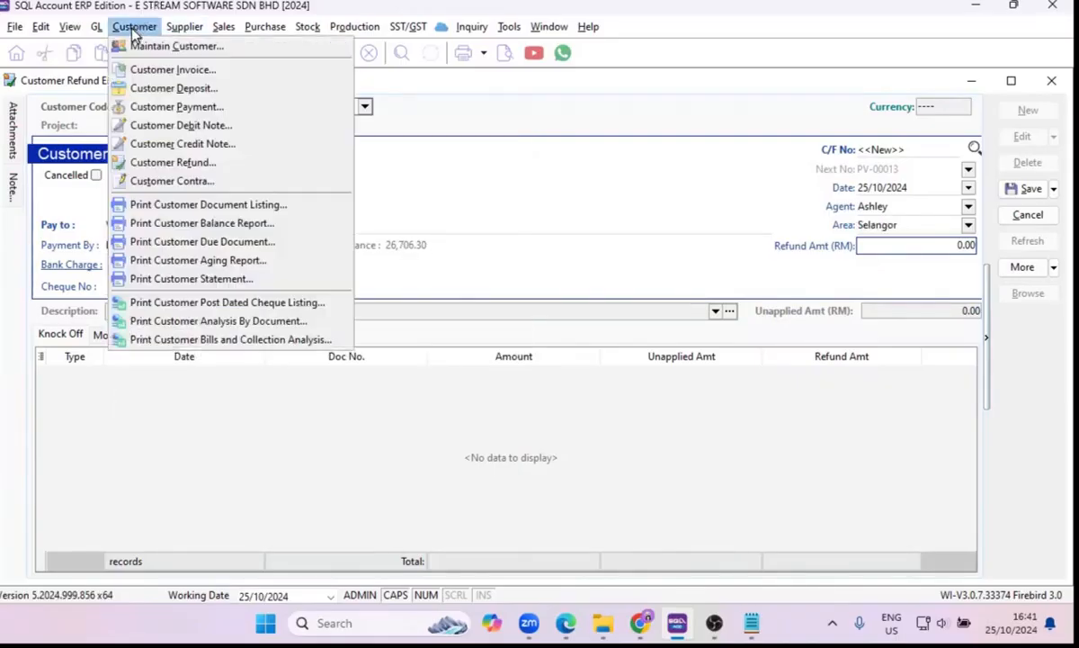
click(166, 106)
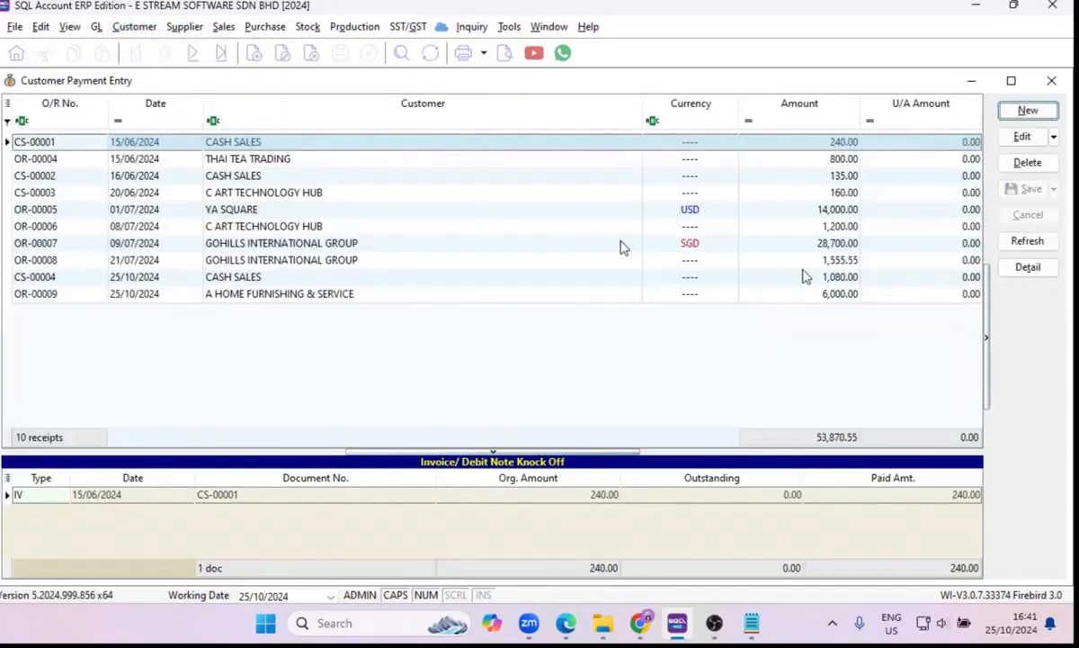
click(1008, 114)
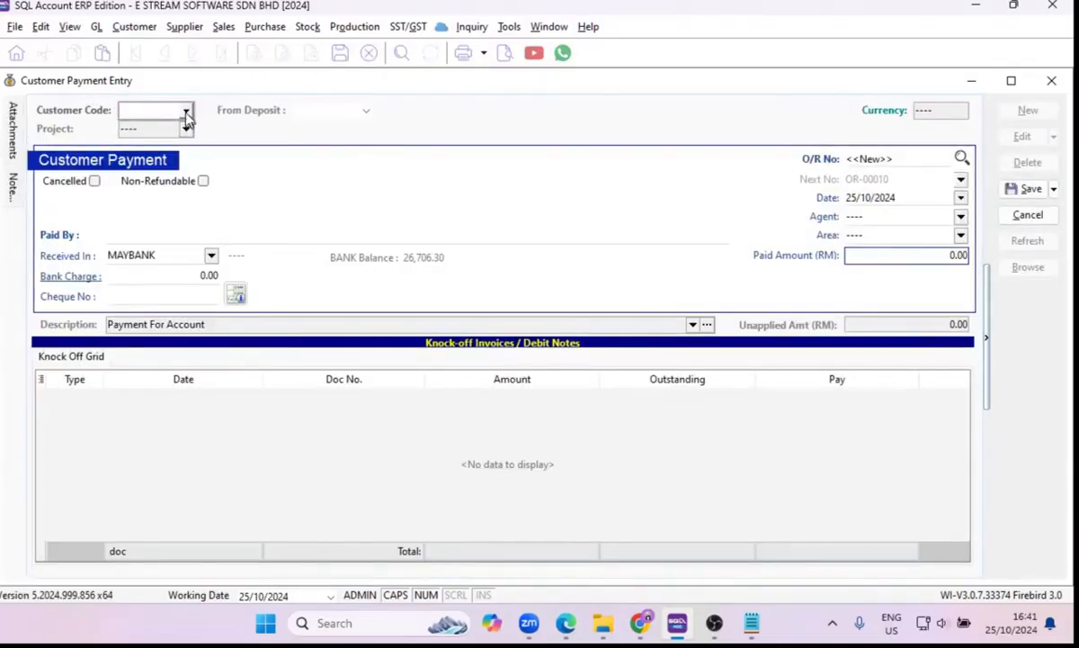
click(186, 113)
click(266, 356)
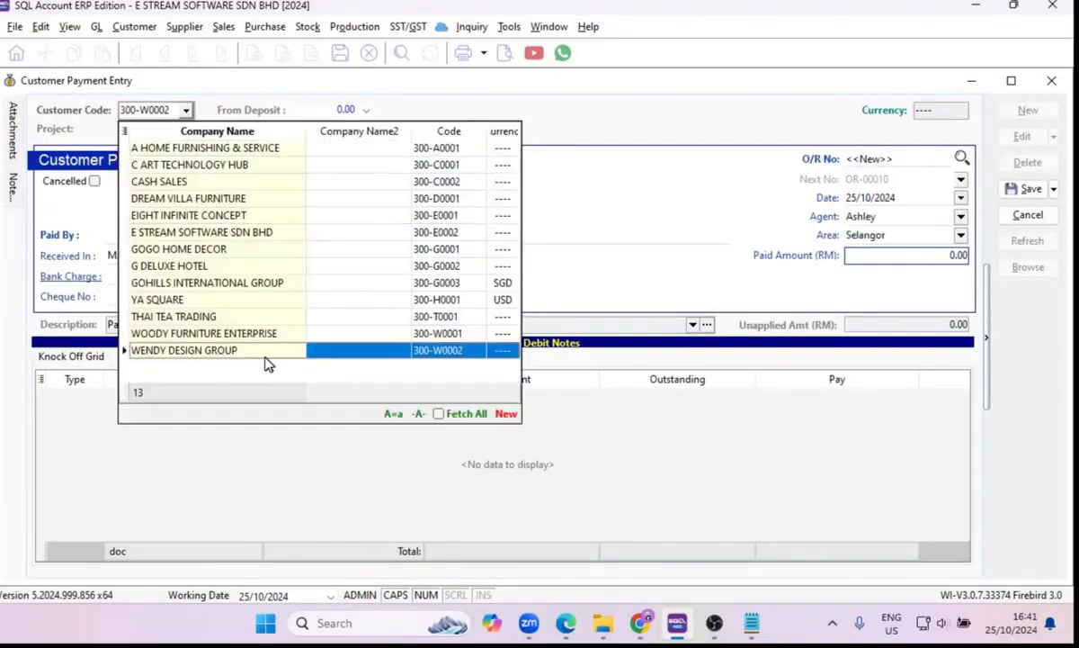
Set the paid amount to 500, save the payment without knocking off any invoice, and close the payment entry window.
click(906, 254)
text(500)
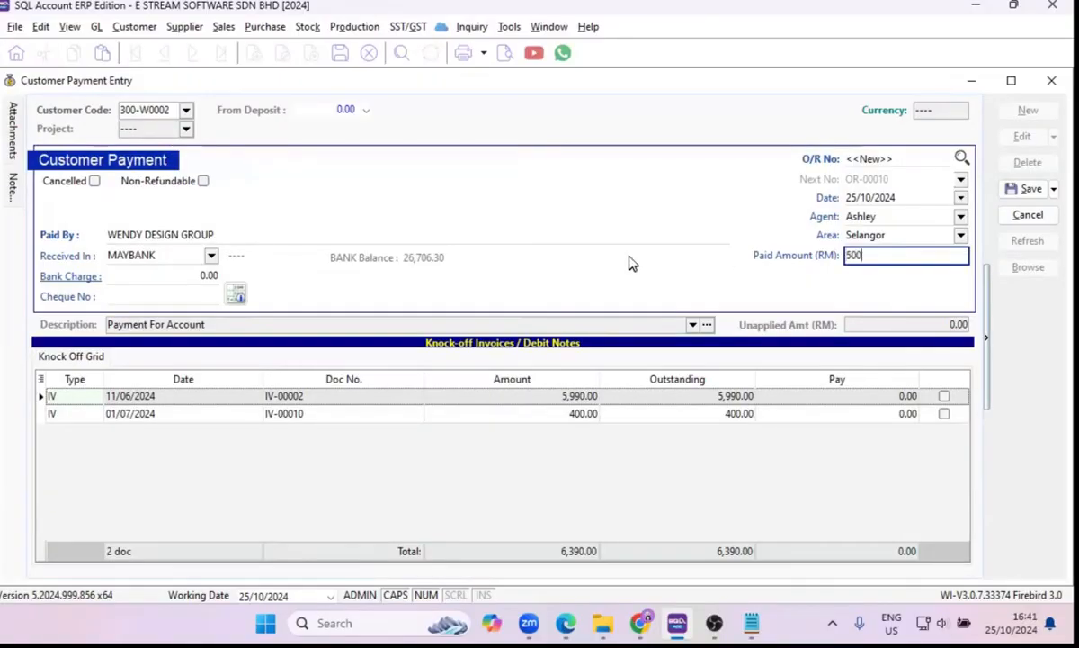
key(Tab)
click(1019, 187)
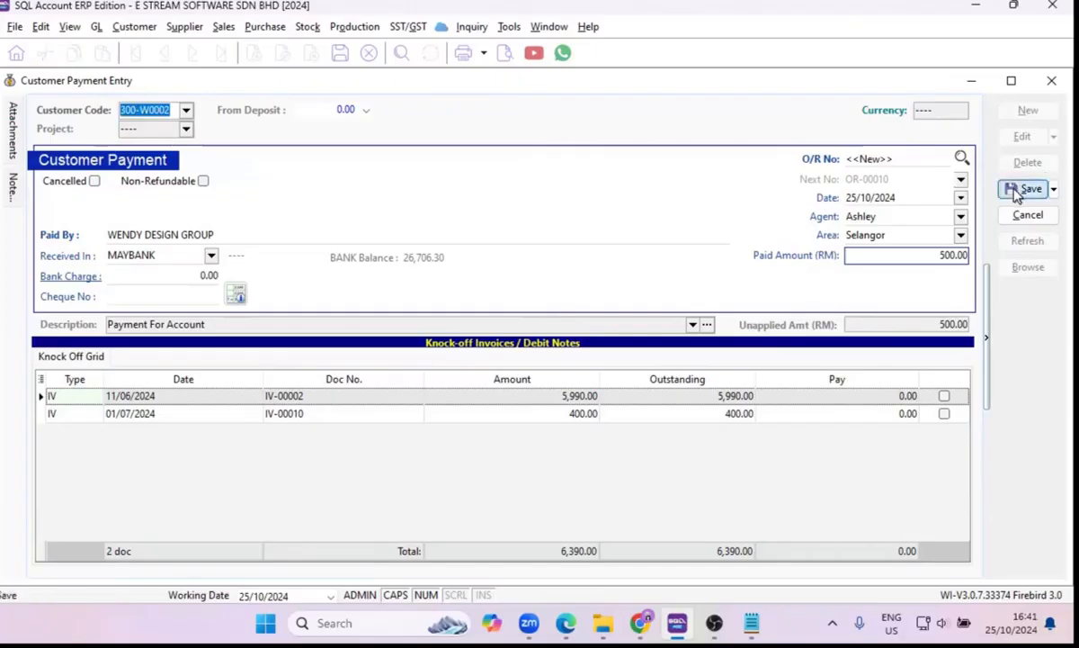
click(1051, 81)
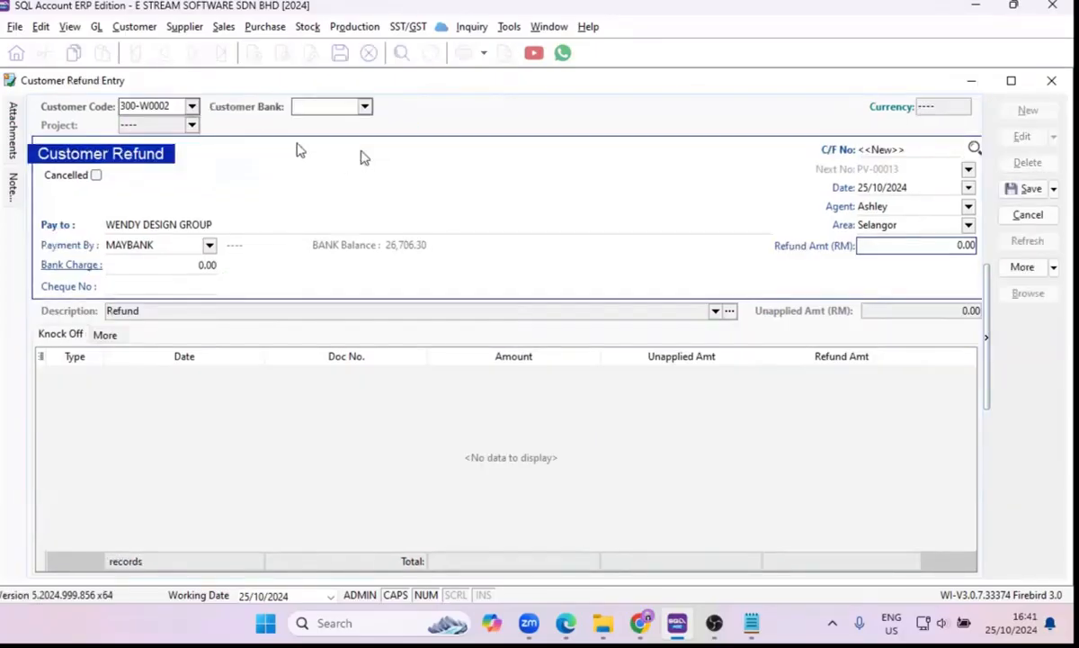
Switch the refund's customer to GOGO HOME DECOR and back to WENDY DESIGN GROUP, and close the refund without saving.
click(192, 105)
click(192, 106)
click(232, 244)
click(192, 106)
click(192, 107)
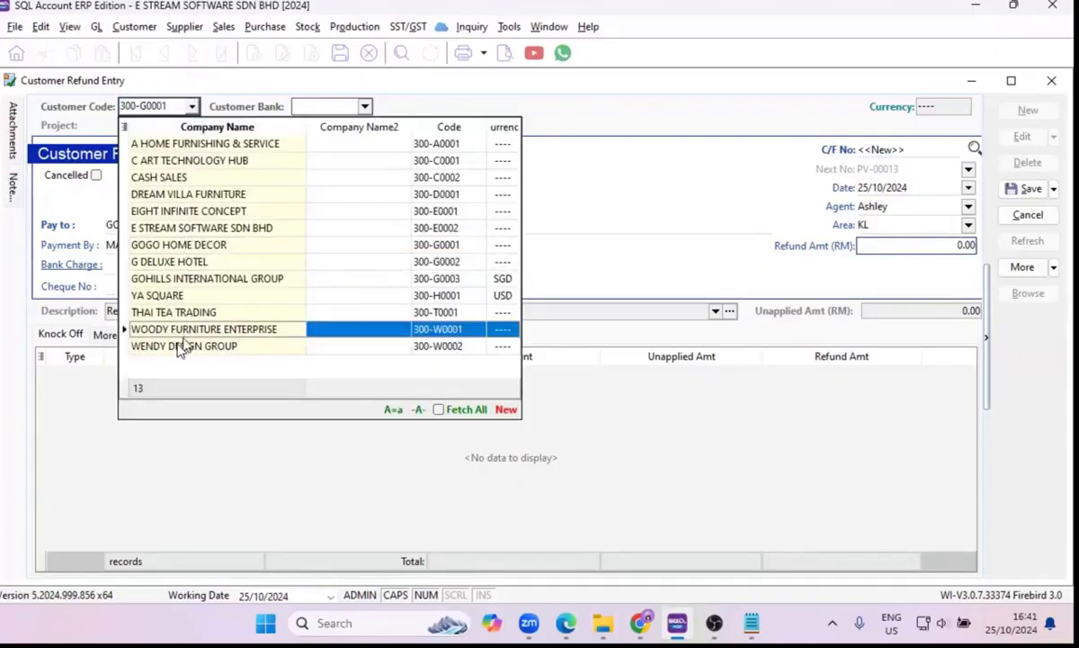
click(182, 347)
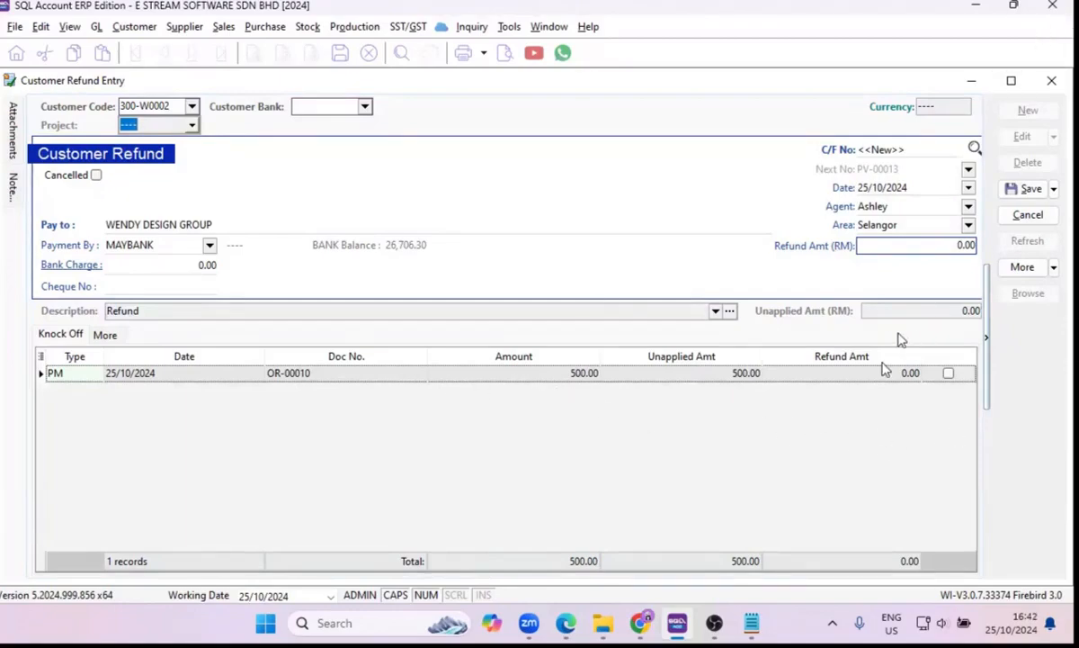
click(1050, 80)
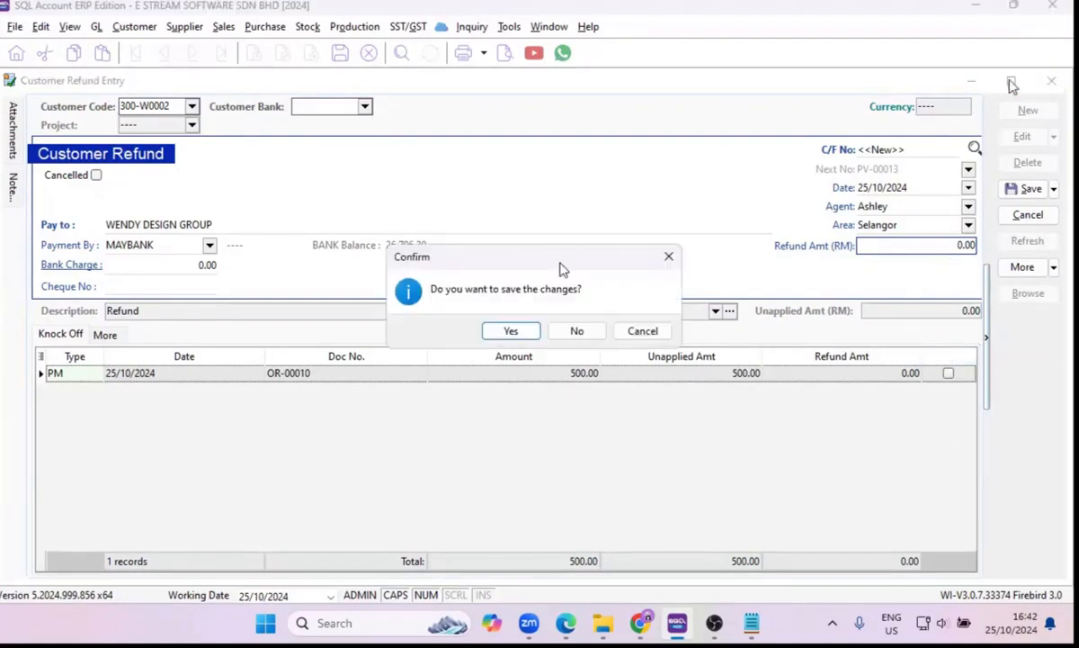
click(577, 332)
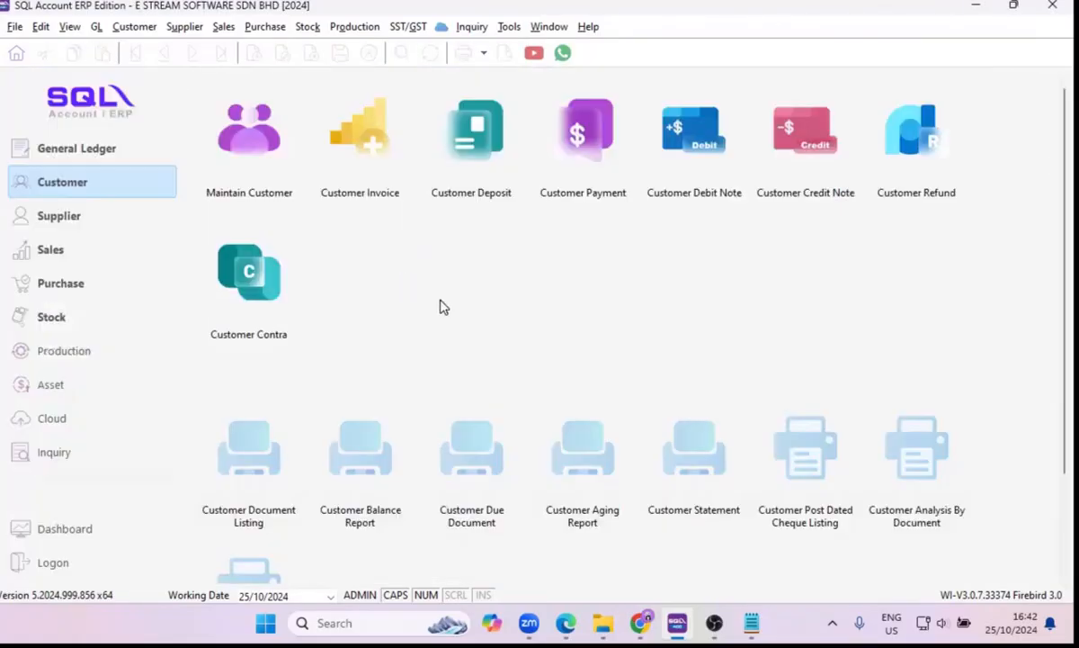
Open the Customer Statement report and generate it with the Open Item Statement type for 01/10/2024 to 31/10/2024.
scroll(440, 306, down, 1)
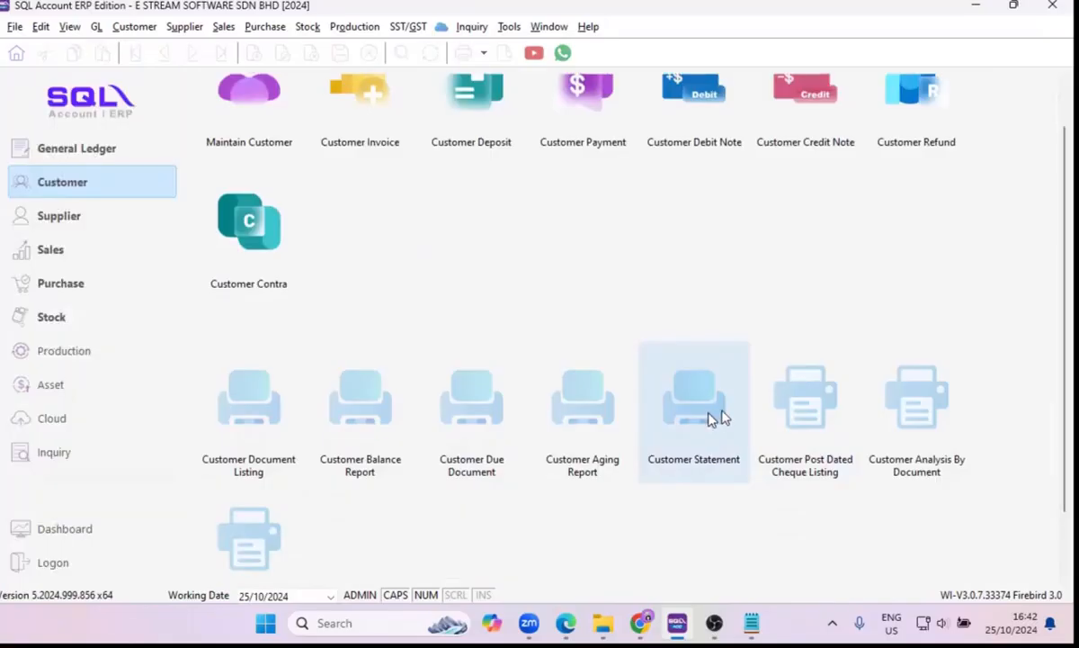
click(712, 418)
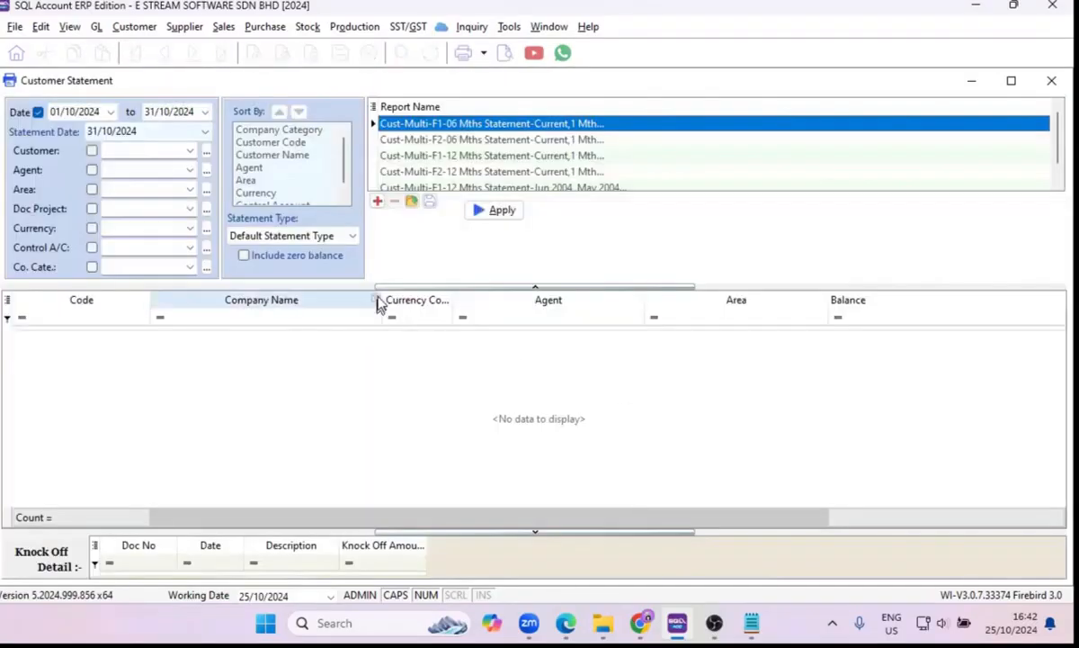
click(335, 236)
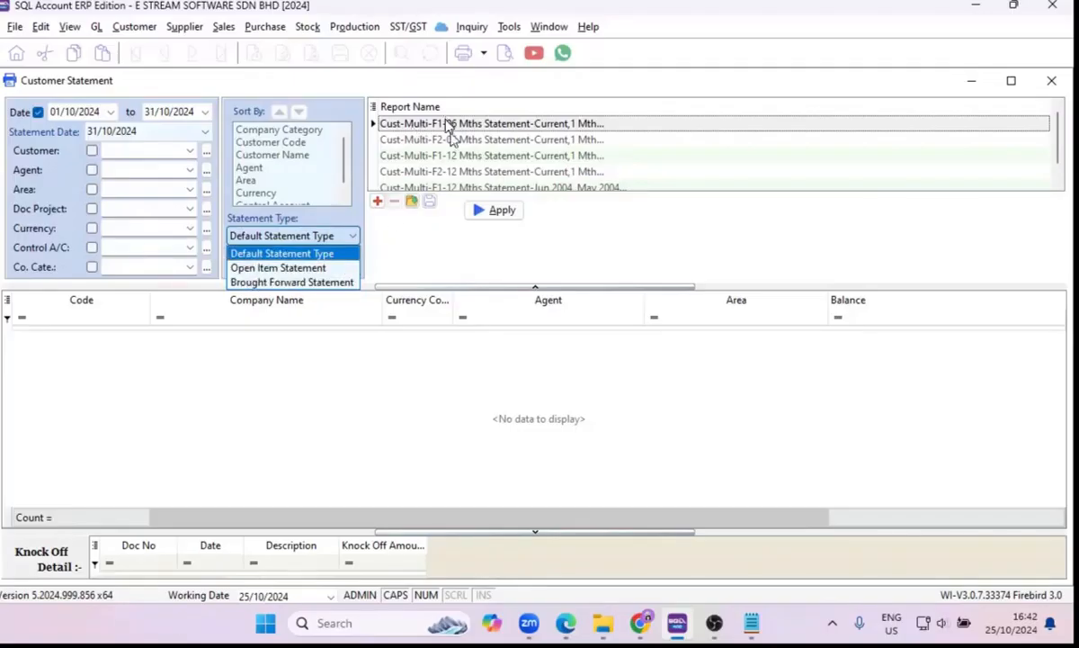
click(300, 268)
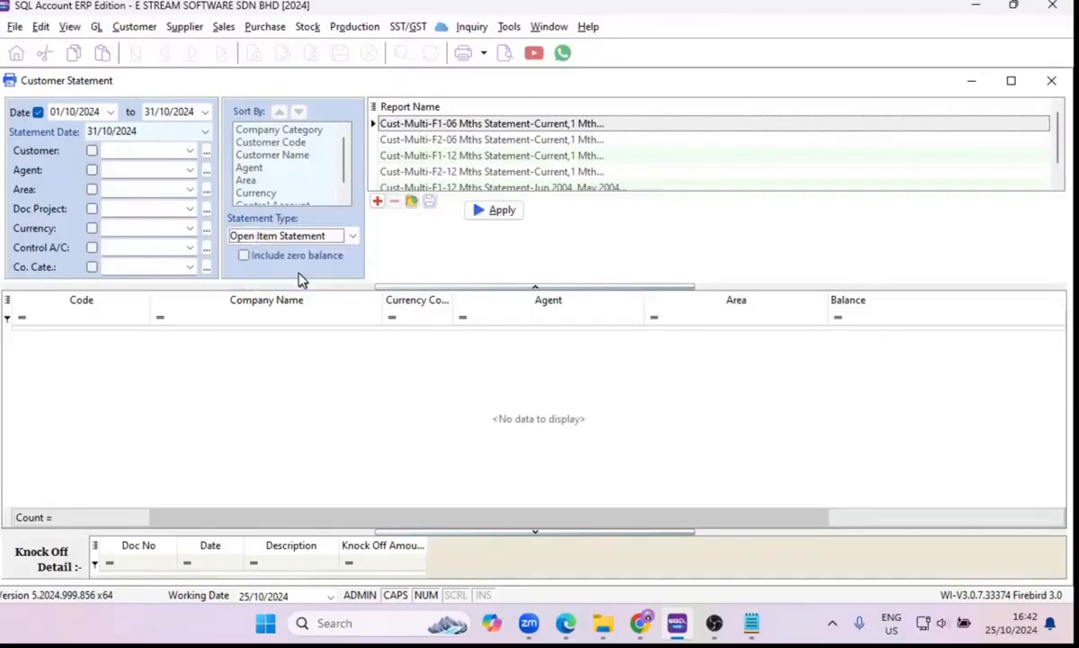
click(501, 216)
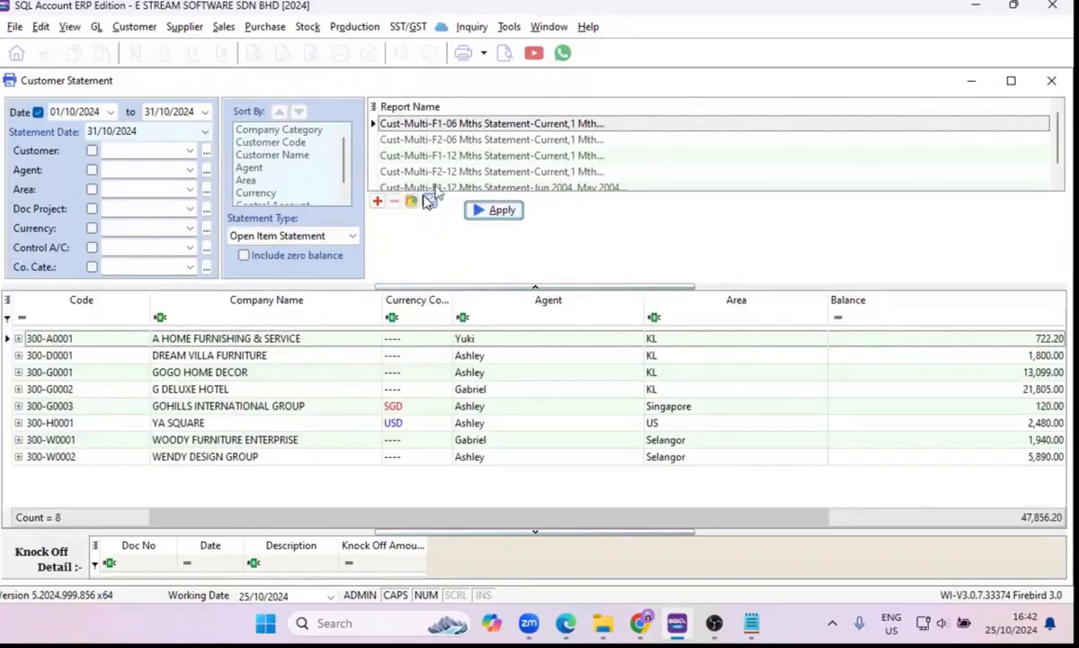
Preview the open item statement at 125% and examine the transactions and balance of A HOME FURNISHING & SERVICE.
click(504, 52)
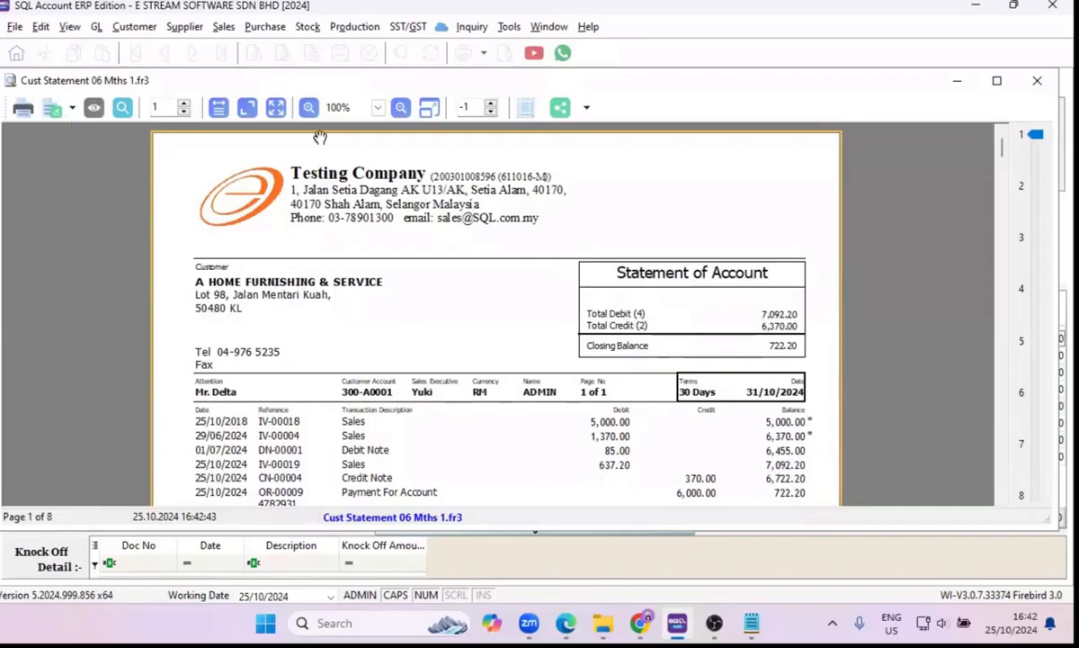
click(308, 107)
scroll(450, 234, down, 3)
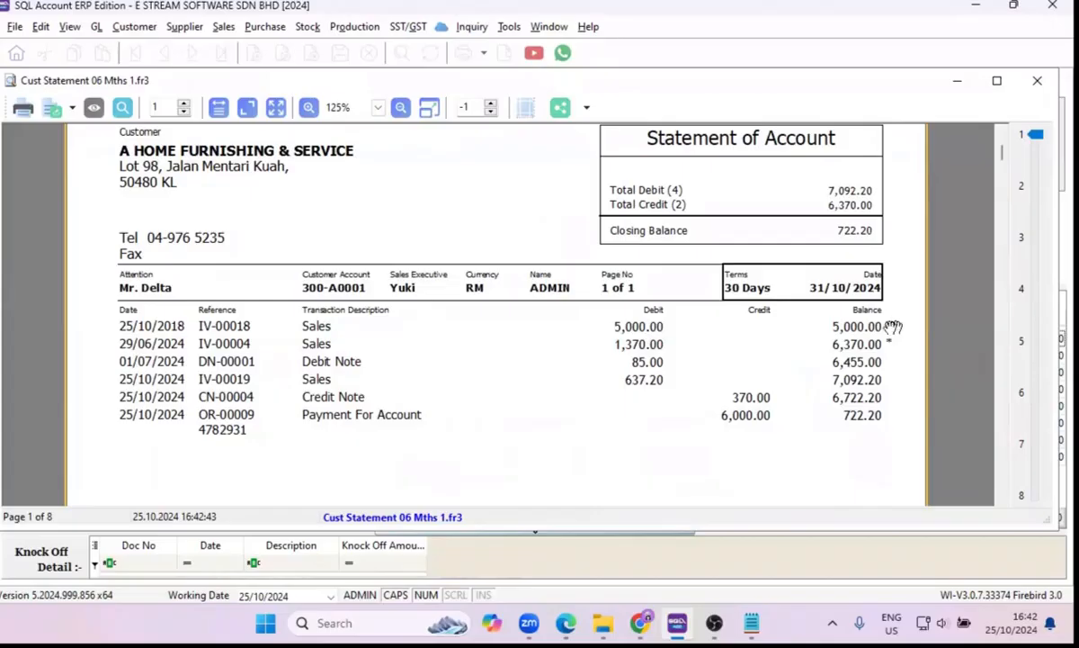
scroll(461, 349, down, 3)
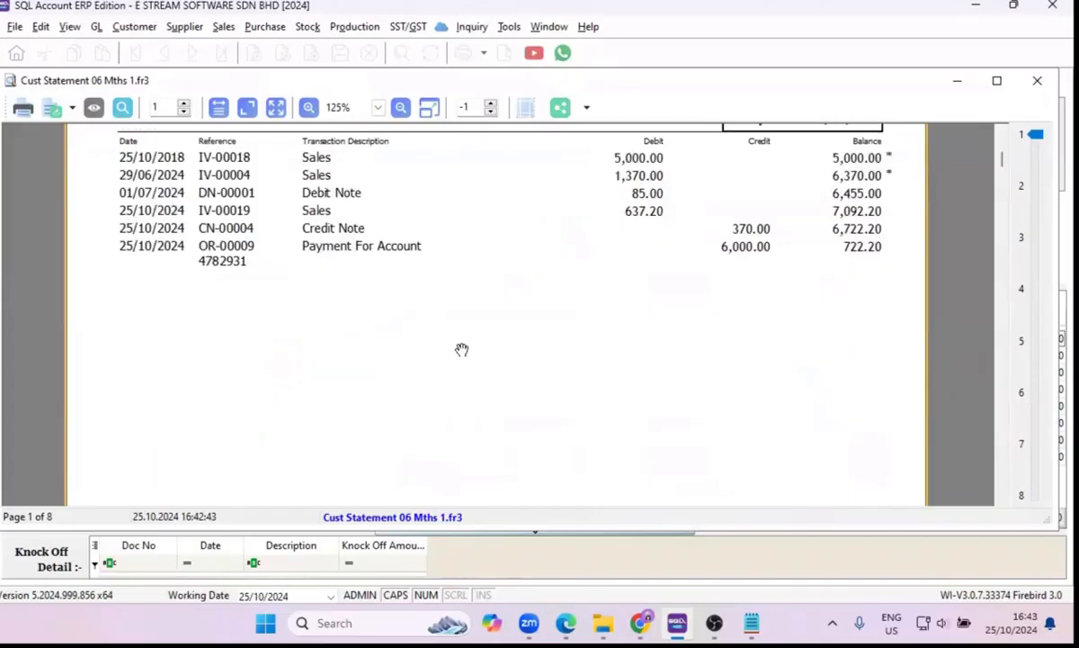
scroll(462, 349, up, 6)
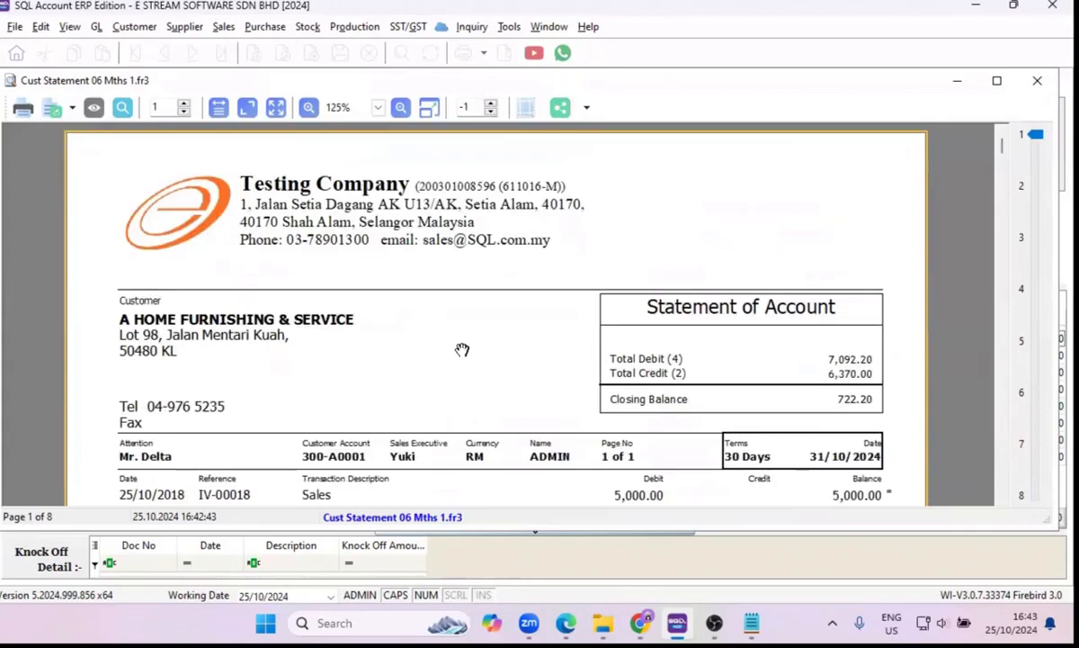
scroll(461, 349, down, 3)
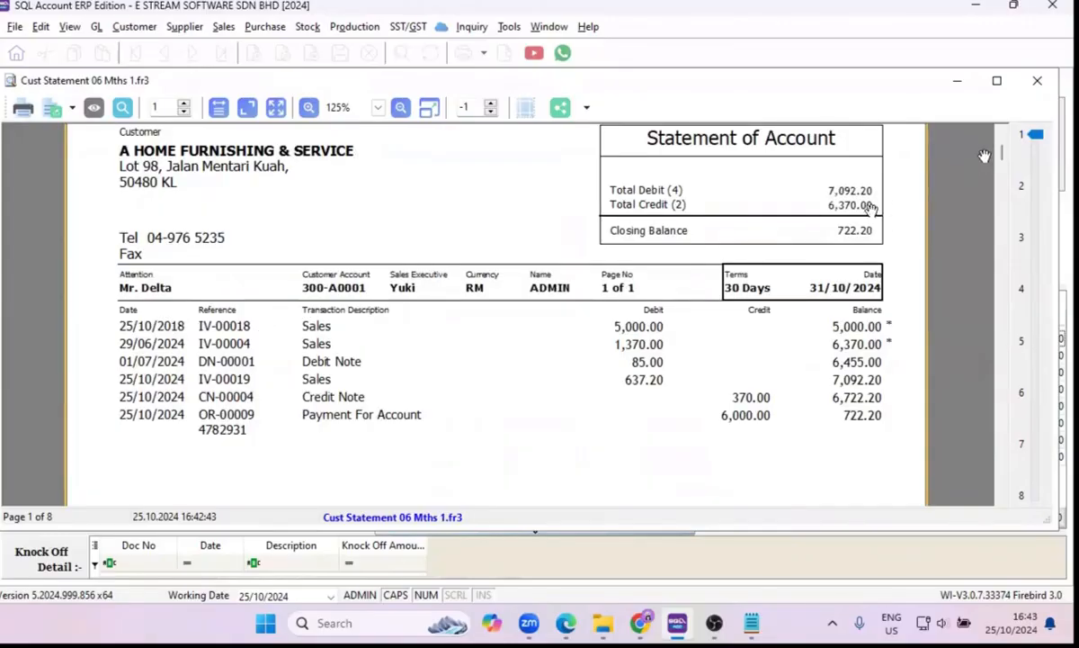
Examine the statement pages of DREAM VILLA FURNITURE and GOGO HOME DECOR, including the aging table, and close the preview.
click(1025, 186)
scroll(823, 279, down, 5)
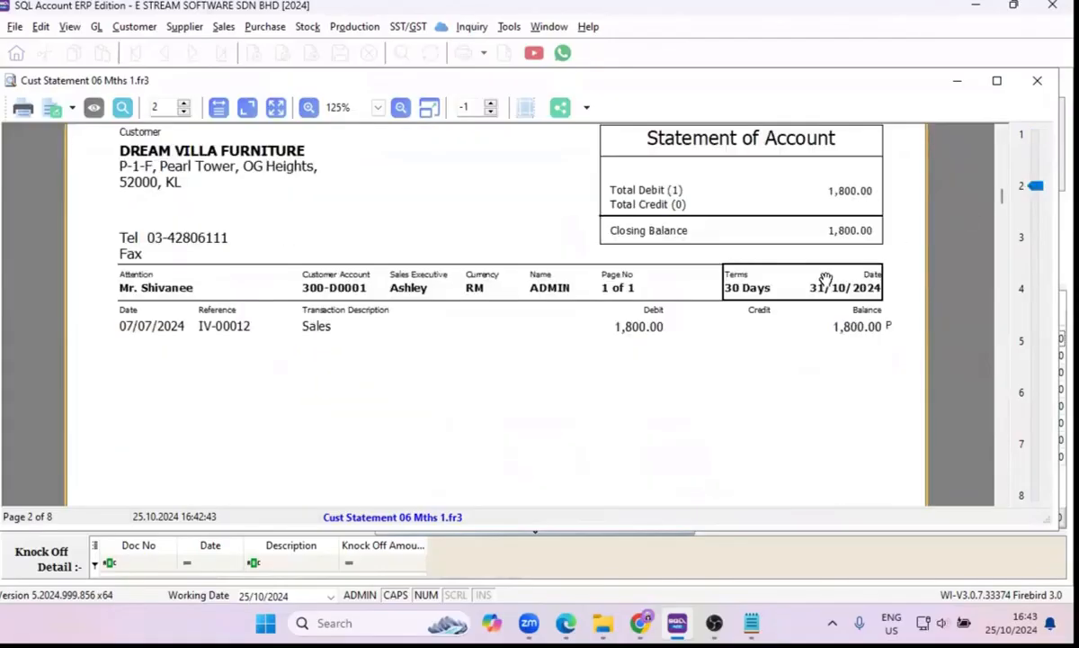
scroll(826, 279, down, 3)
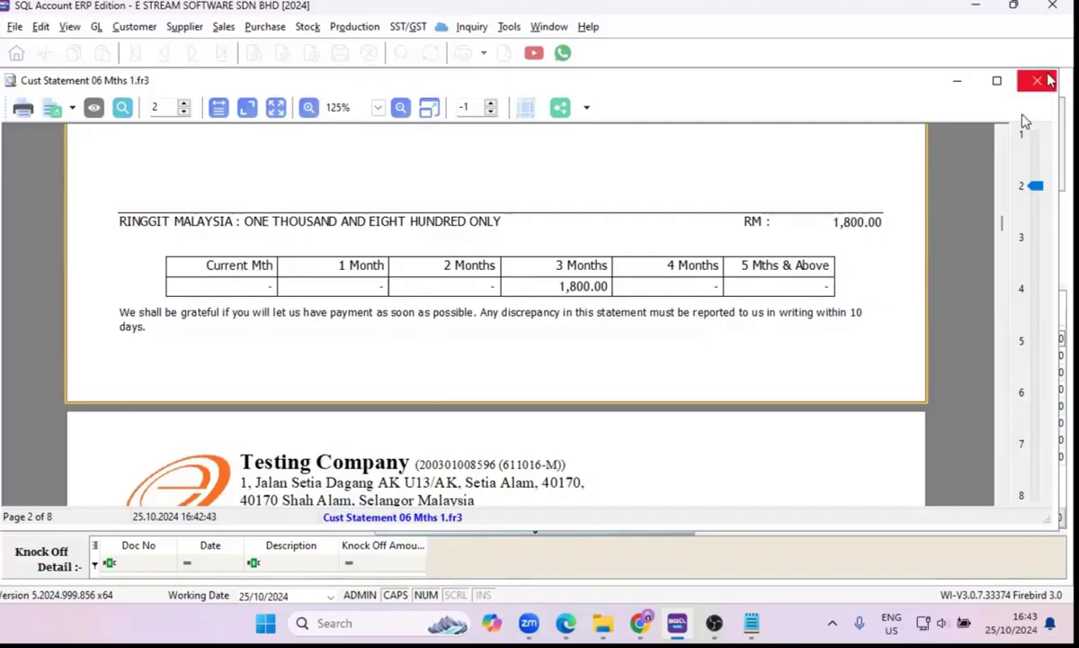
scroll(814, 270, down, 5)
scroll(814, 273, up, 10)
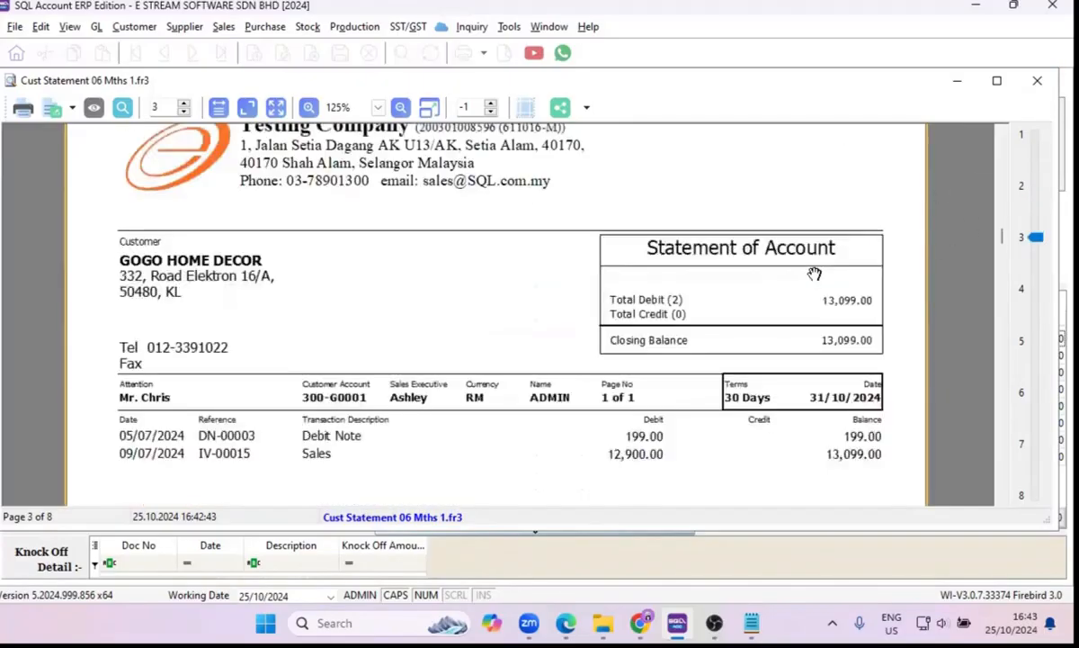
scroll(814, 271, up, 2)
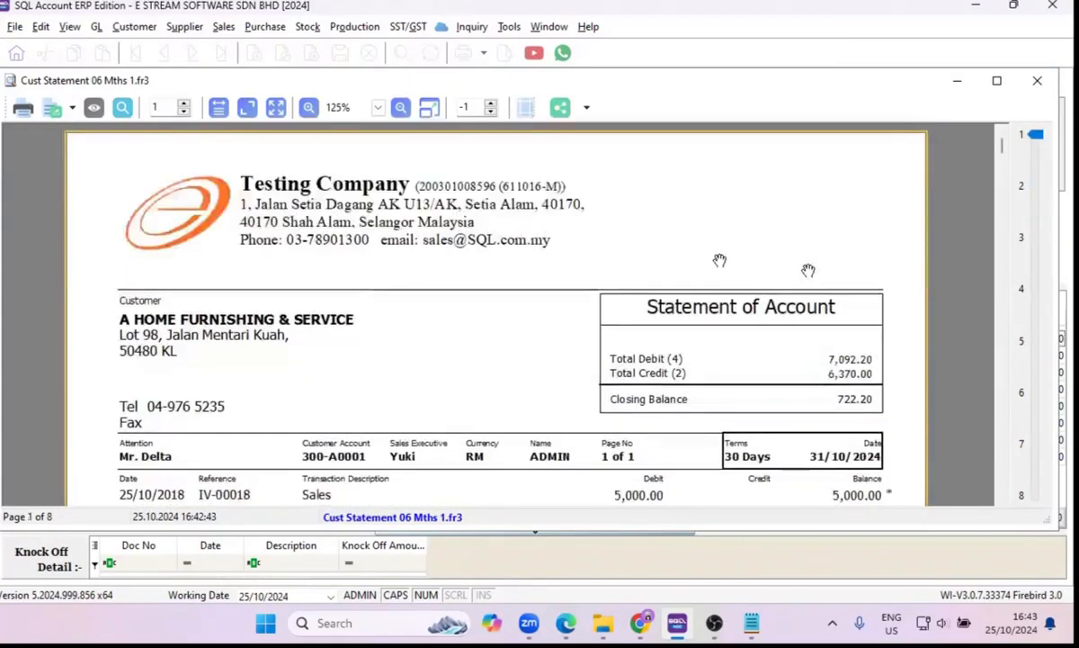
click(1036, 82)
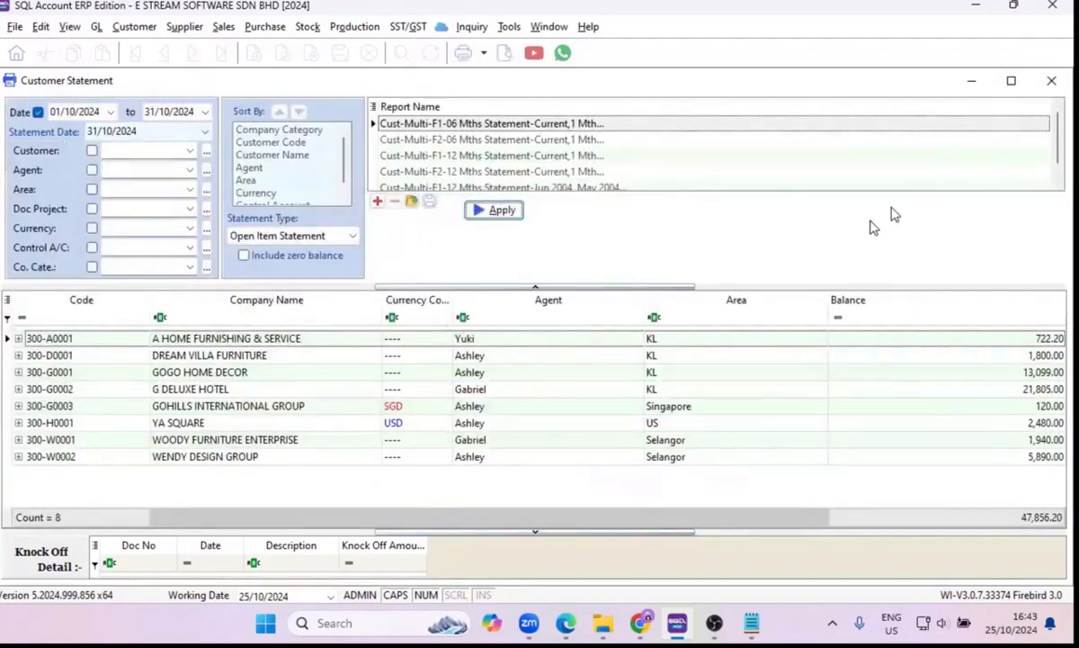
Regenerate the report as a Brought Forward Statement and preview the brought-forward balance and transactions of A HOME FURNISHING & SERVICE.
click(343, 235)
click(326, 283)
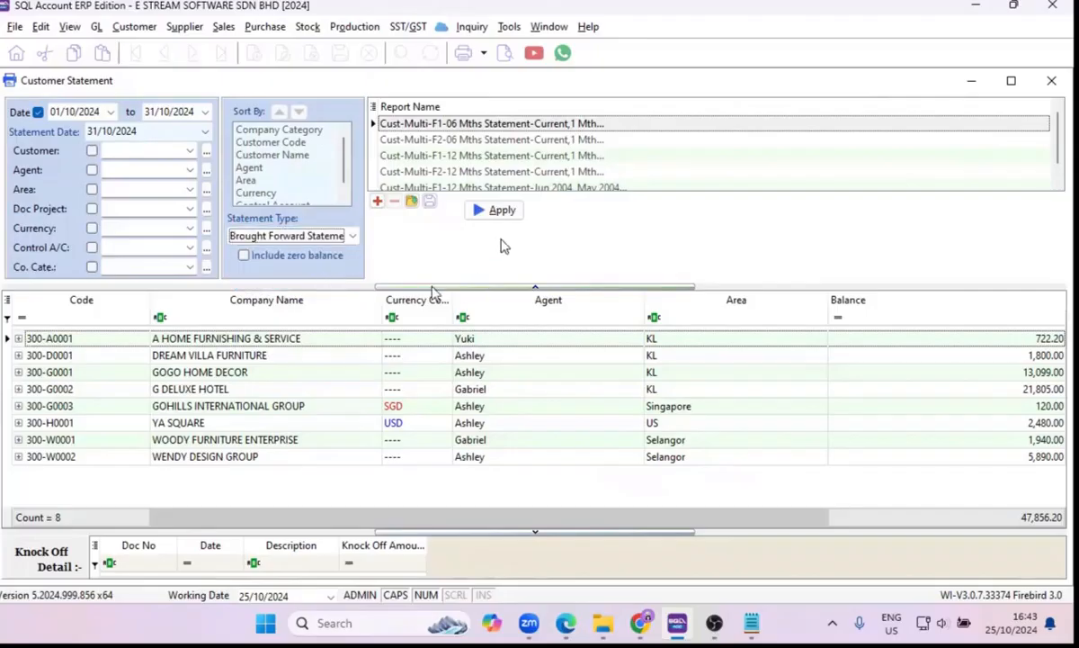
click(483, 221)
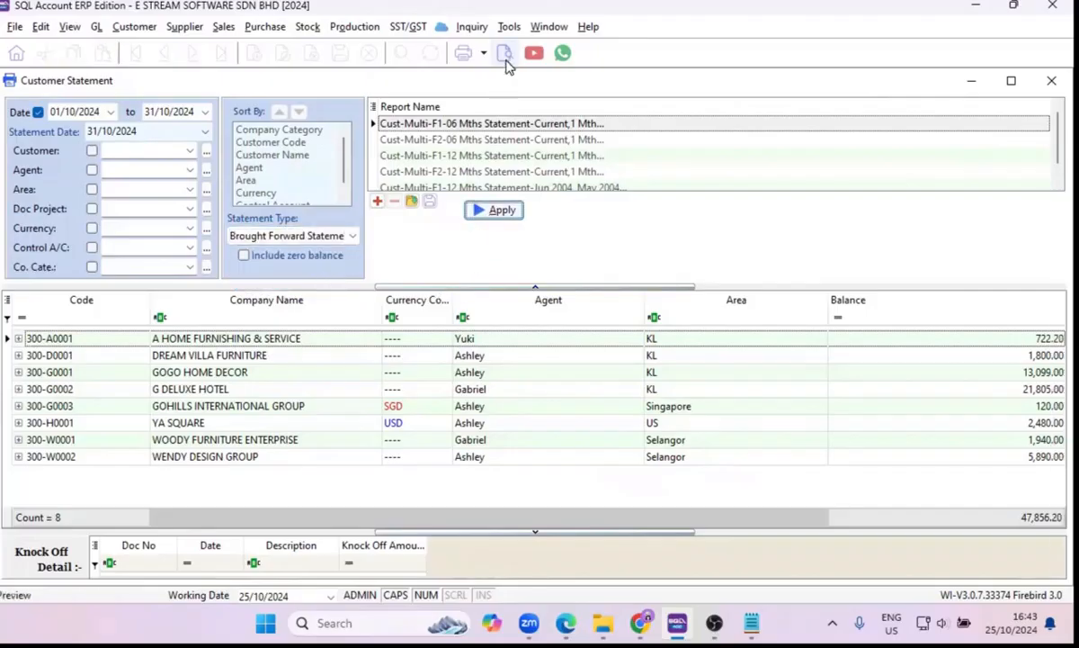
click(507, 59)
scroll(583, 356, down, 3)
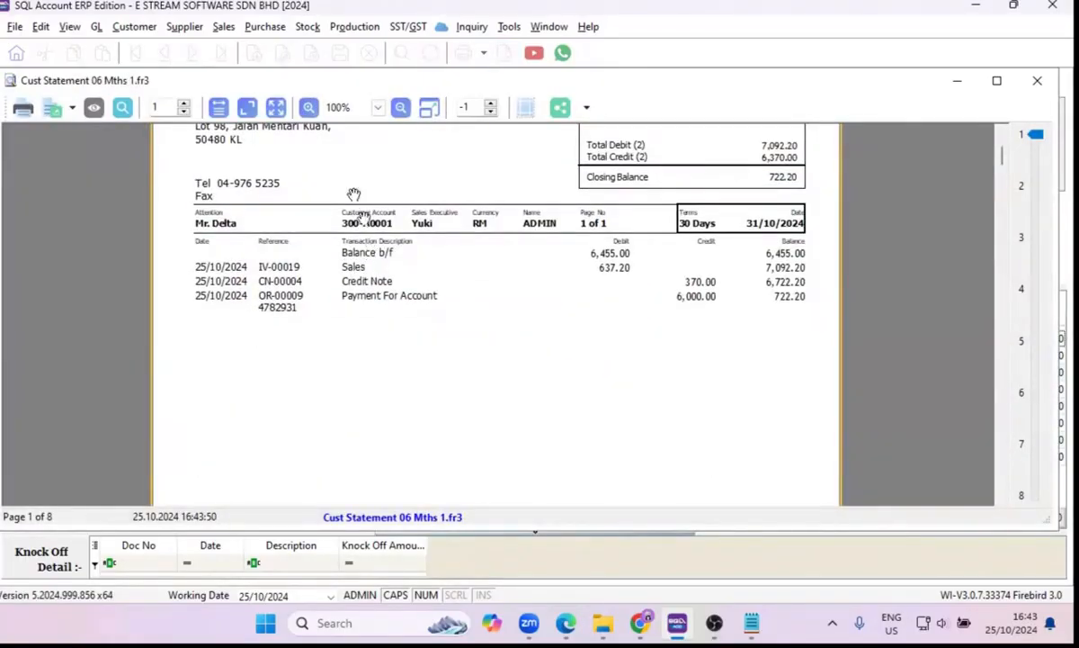
drag(330, 81, 330, 168)
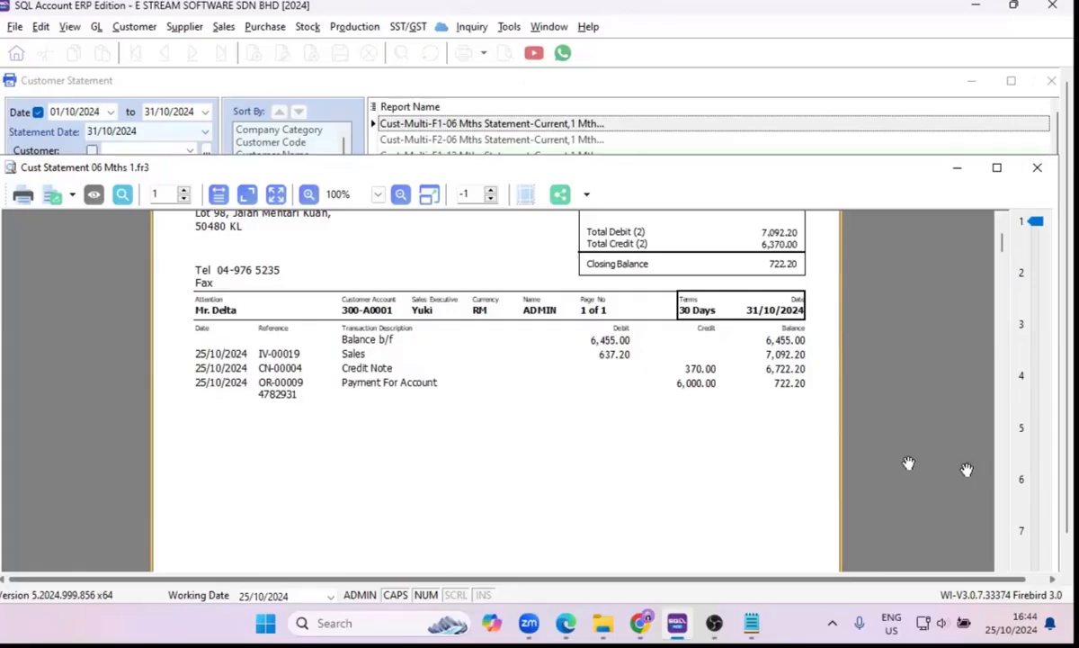
click(1035, 167)
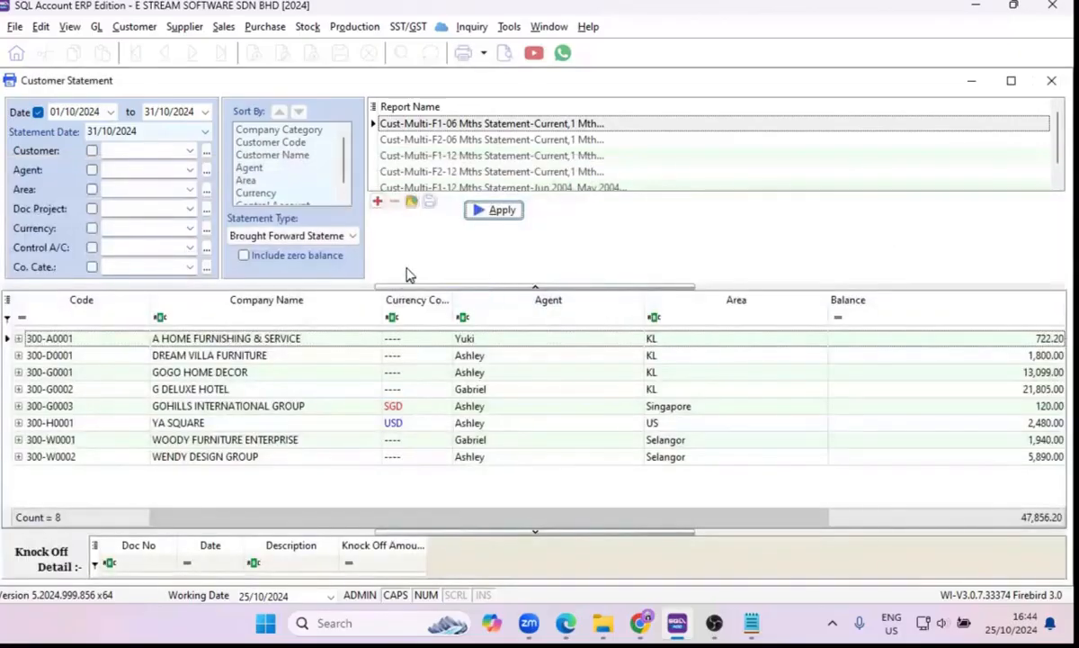
Return the statement type to Open Item Statement and apply it to the customer list.
click(351, 236)
click(323, 265)
click(500, 214)
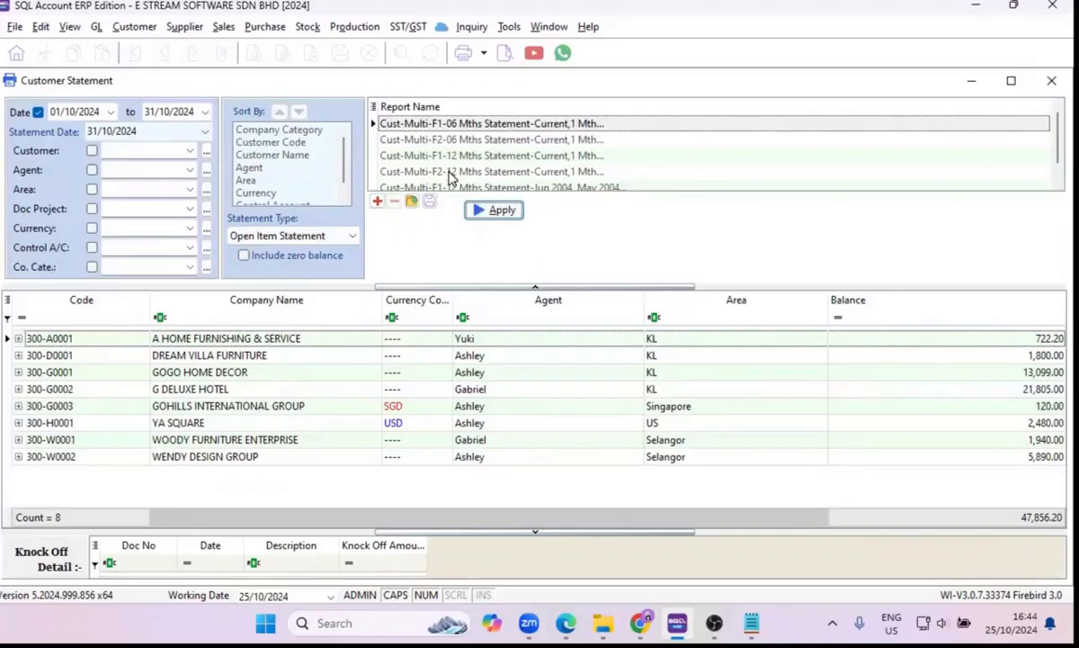
Close the customer statement and generate the Customer Aging Report using the Cust-Local&Multi-L0-04 Mths Aging-Current,1 Mth report format.
click(1051, 83)
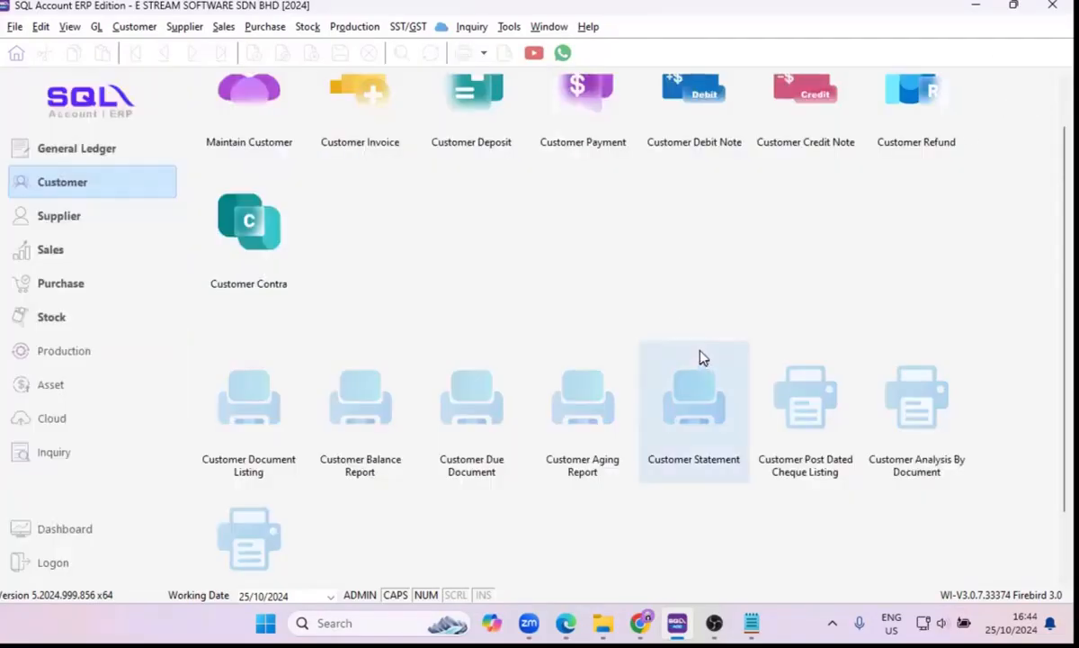
scroll(702, 359, down, 1)
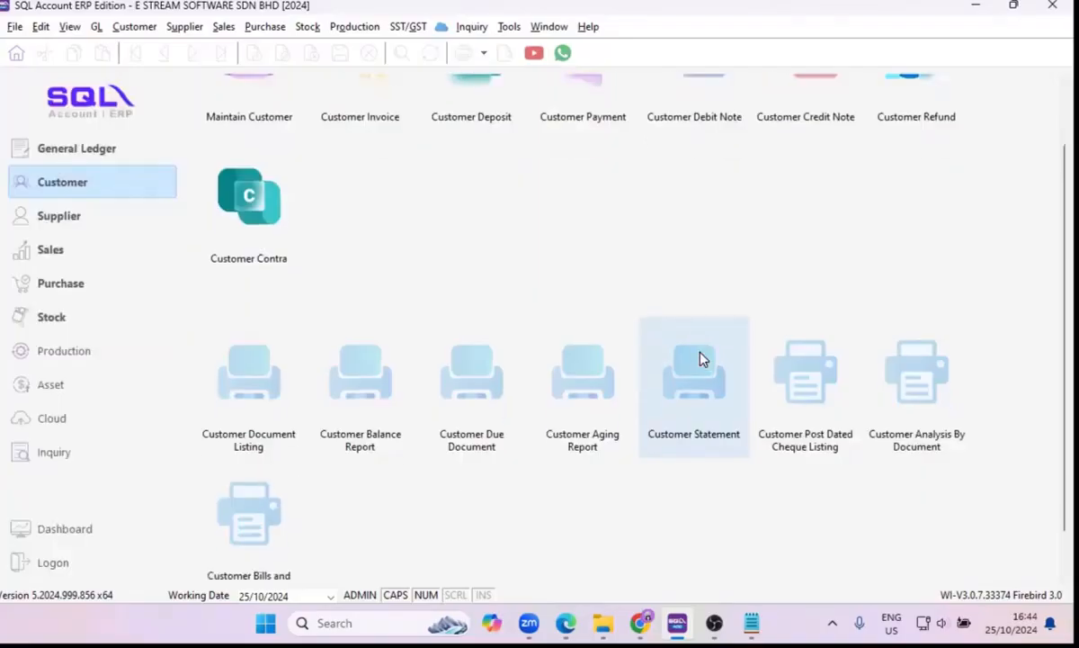
click(581, 362)
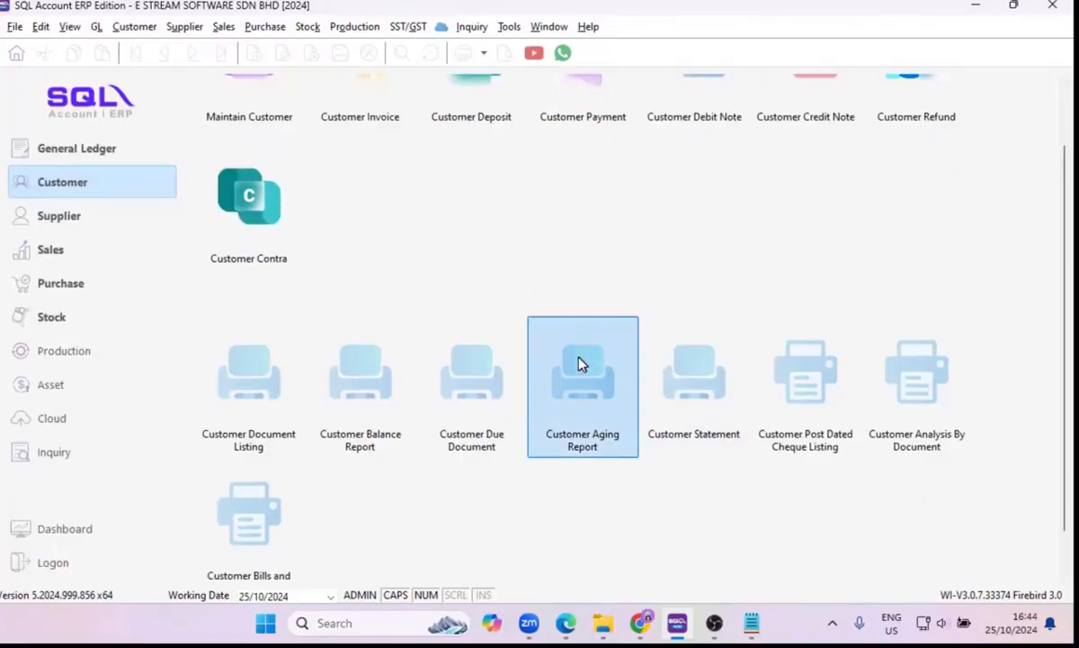
double_click(581, 363)
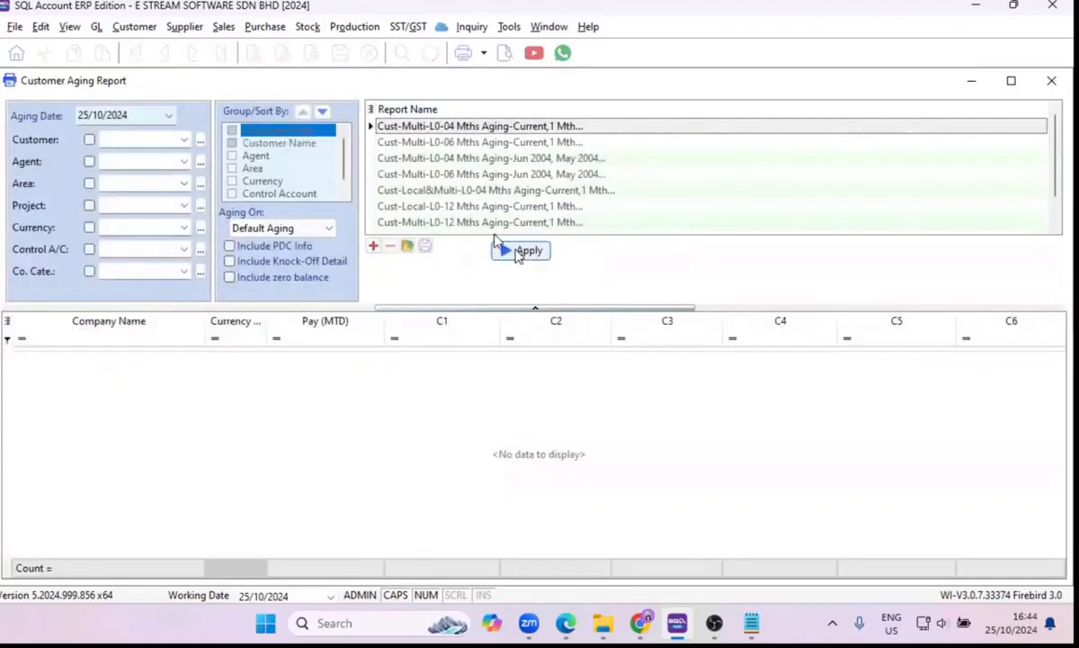
click(445, 195)
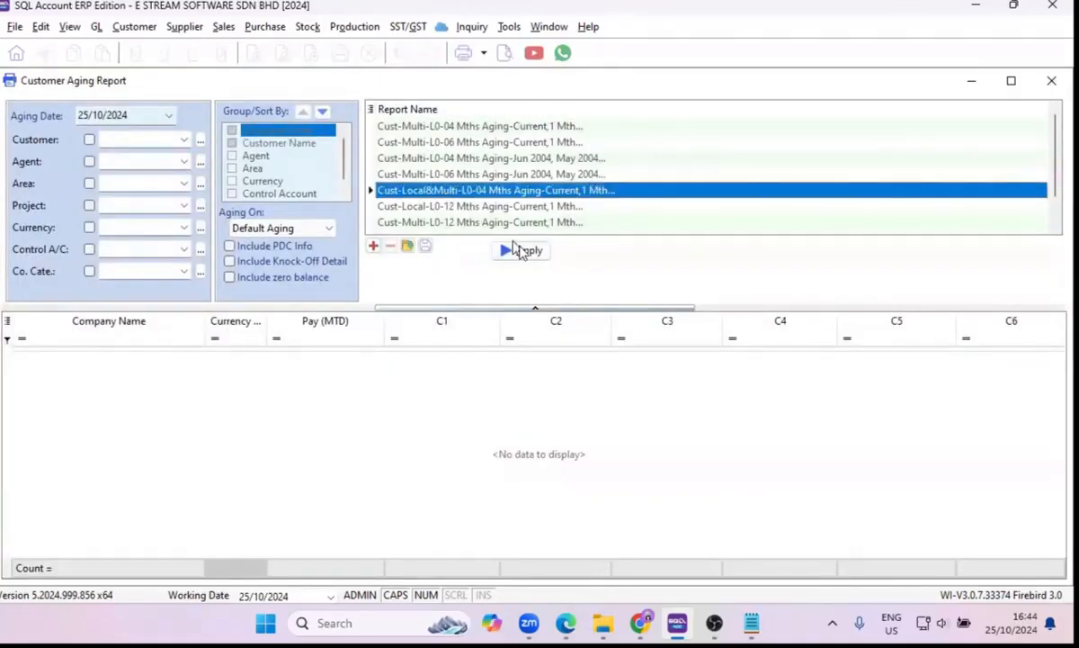
click(524, 252)
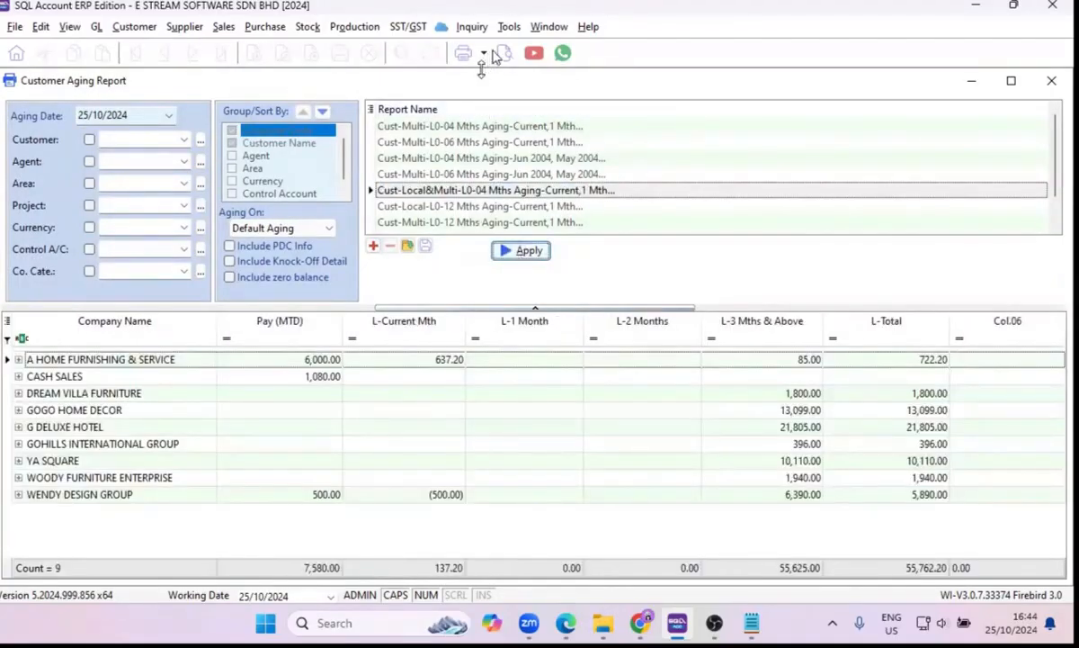
Preview the aging report at 150%, examine each customer's local and foreign currency balances, and close the preview and the report.
click(501, 54)
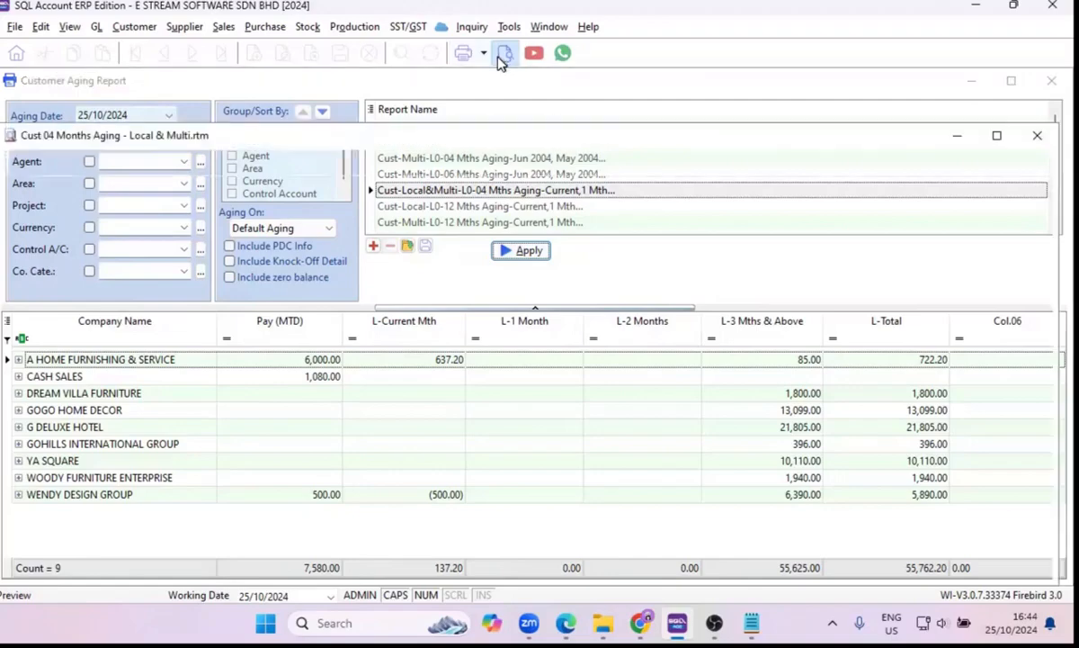
scroll(482, 362, down, 5)
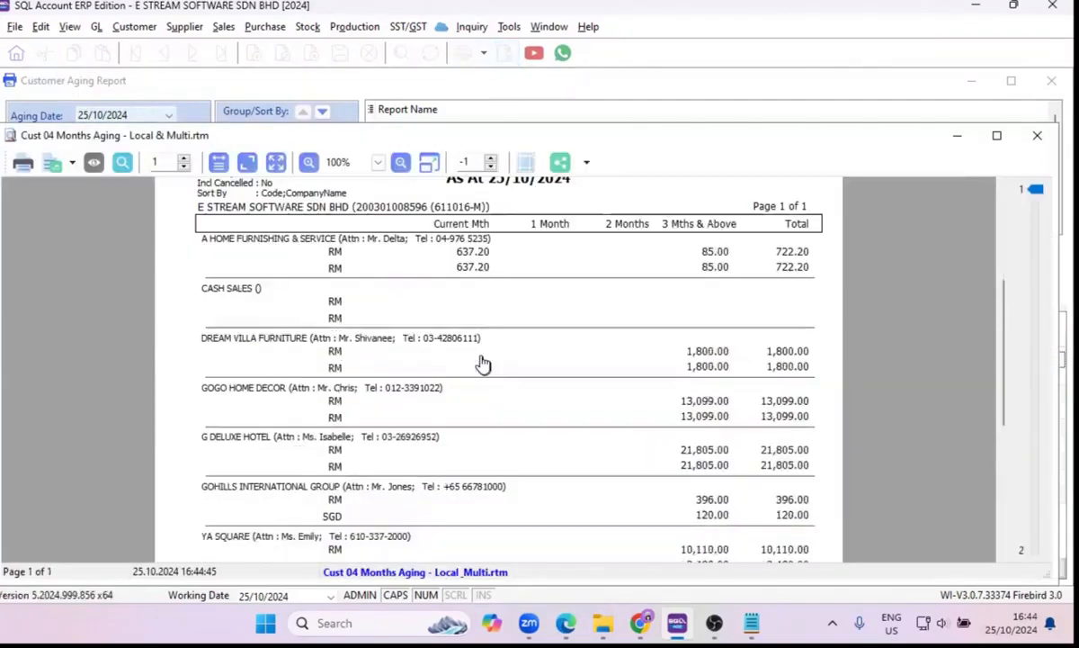
click(309, 163)
scroll(450, 324, down, 5)
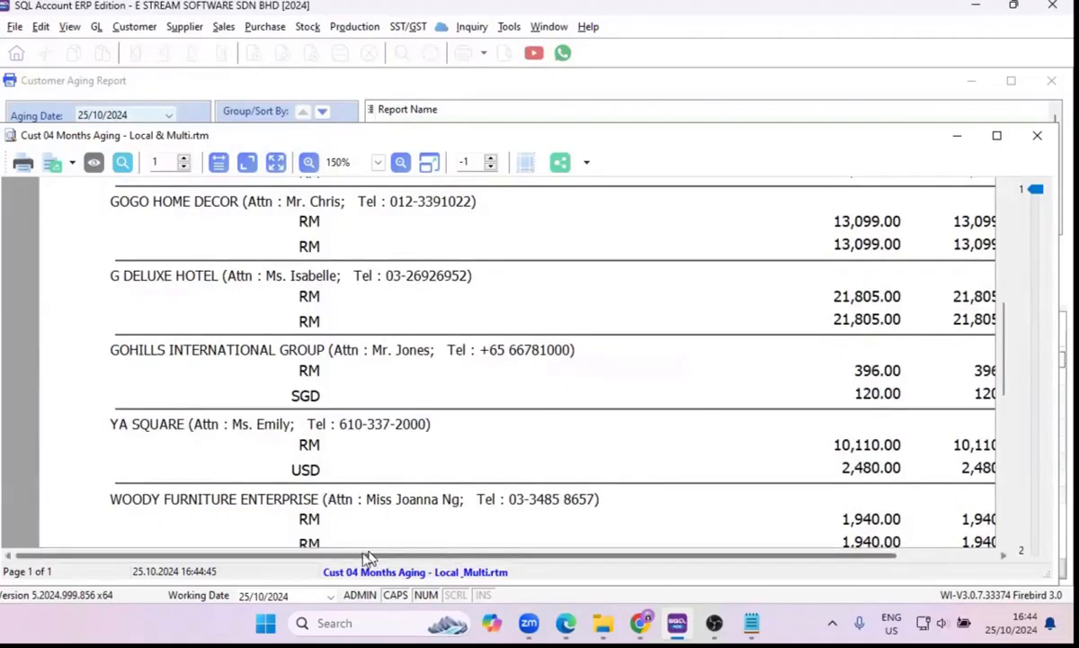
drag(363, 556, 476, 581)
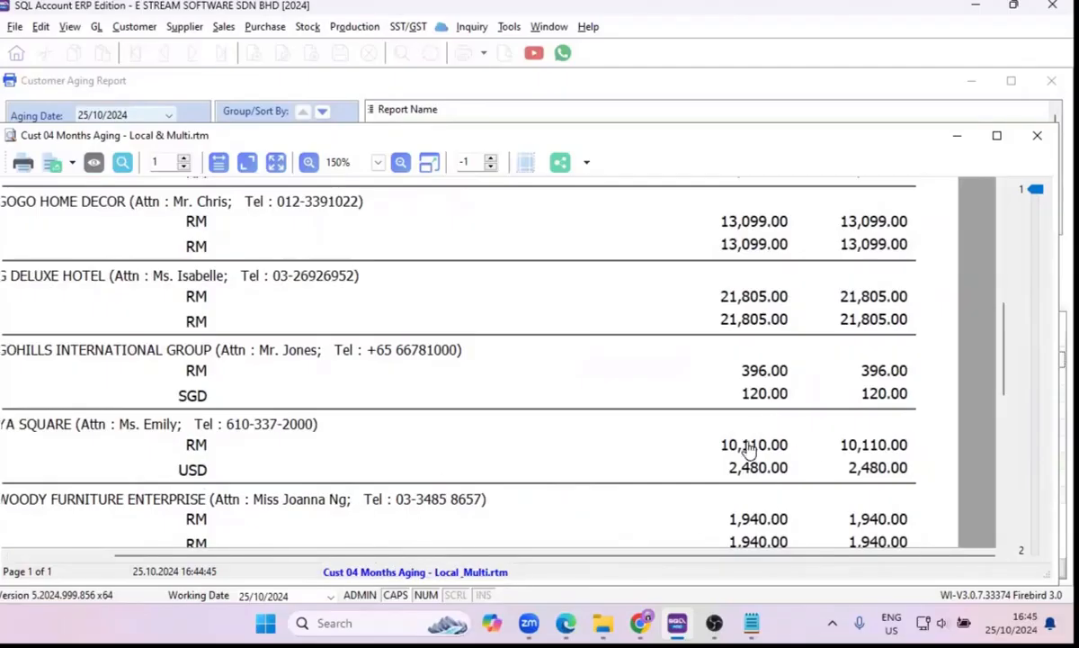
scroll(739, 530, down, 5)
scroll(736, 526, up, 4)
scroll(585, 458, up, 2)
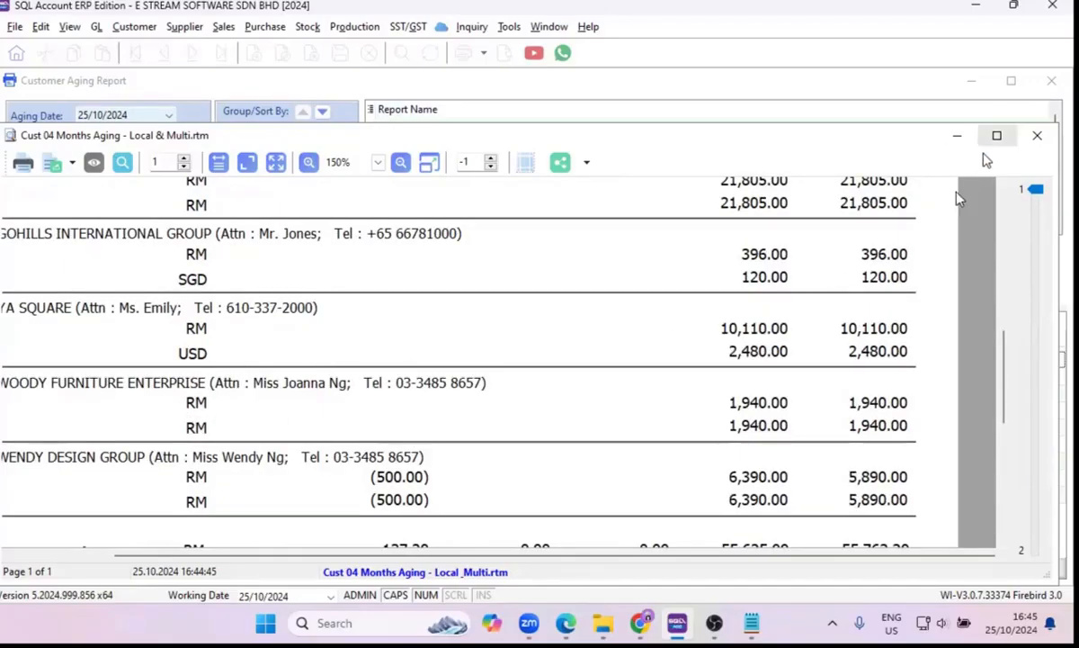
click(1030, 142)
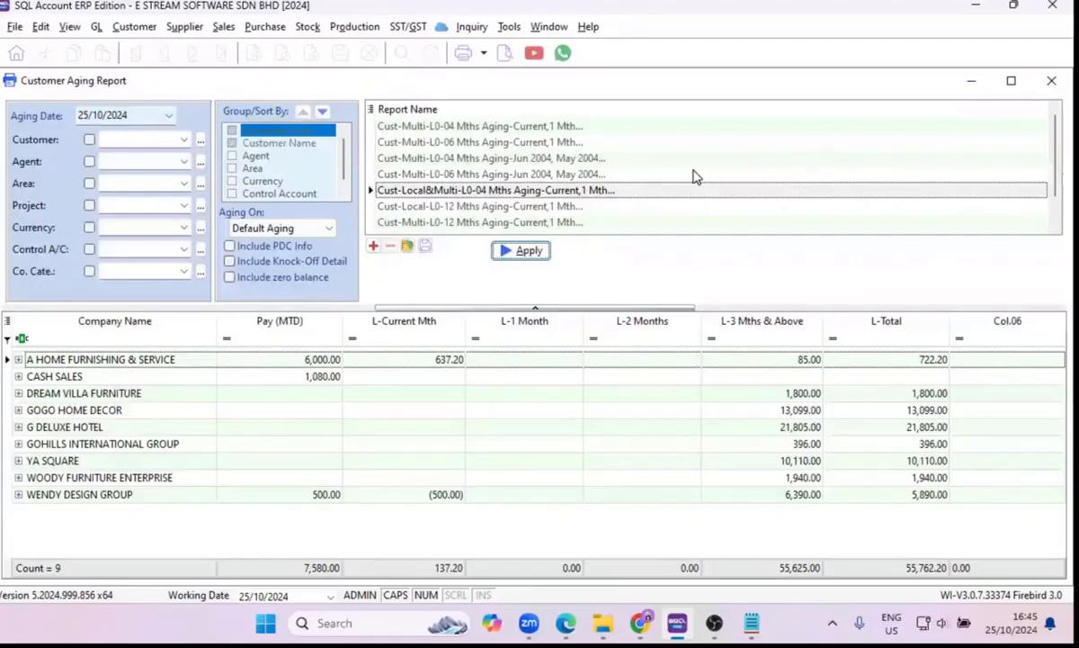
click(1054, 84)
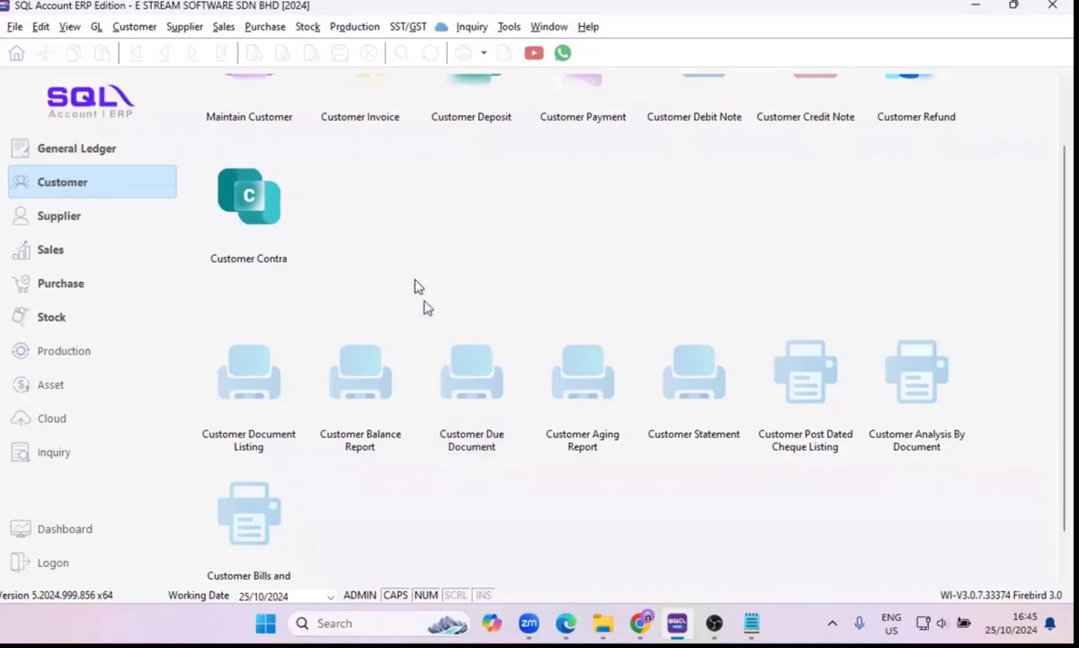
Generate the Customer Due Document Listing sorted by Customer Name.
click(474, 387)
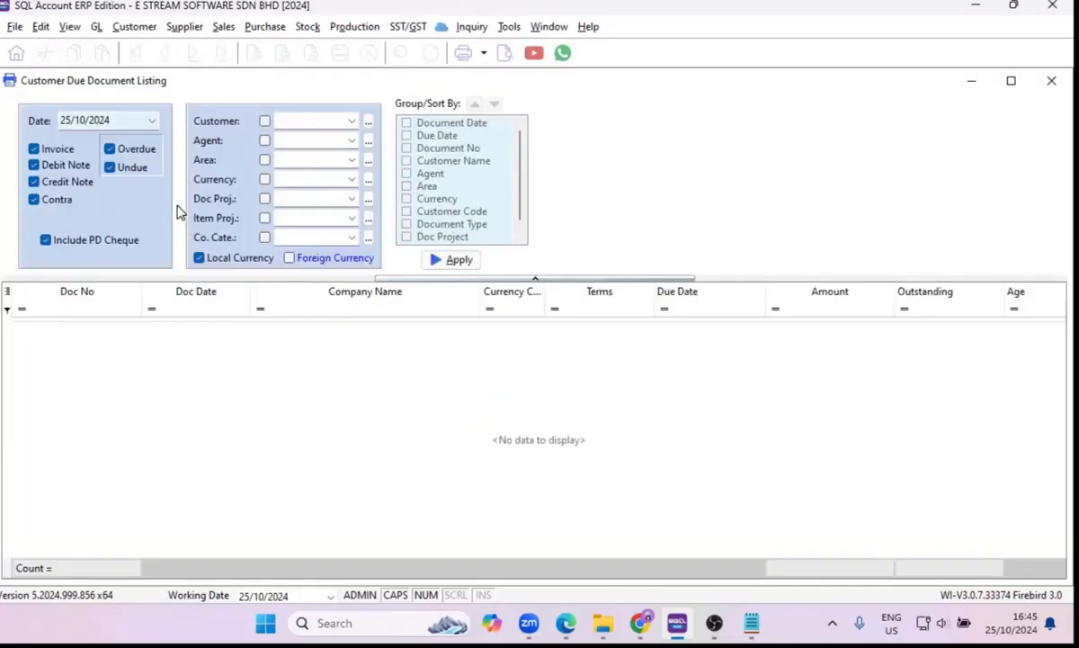
click(450, 260)
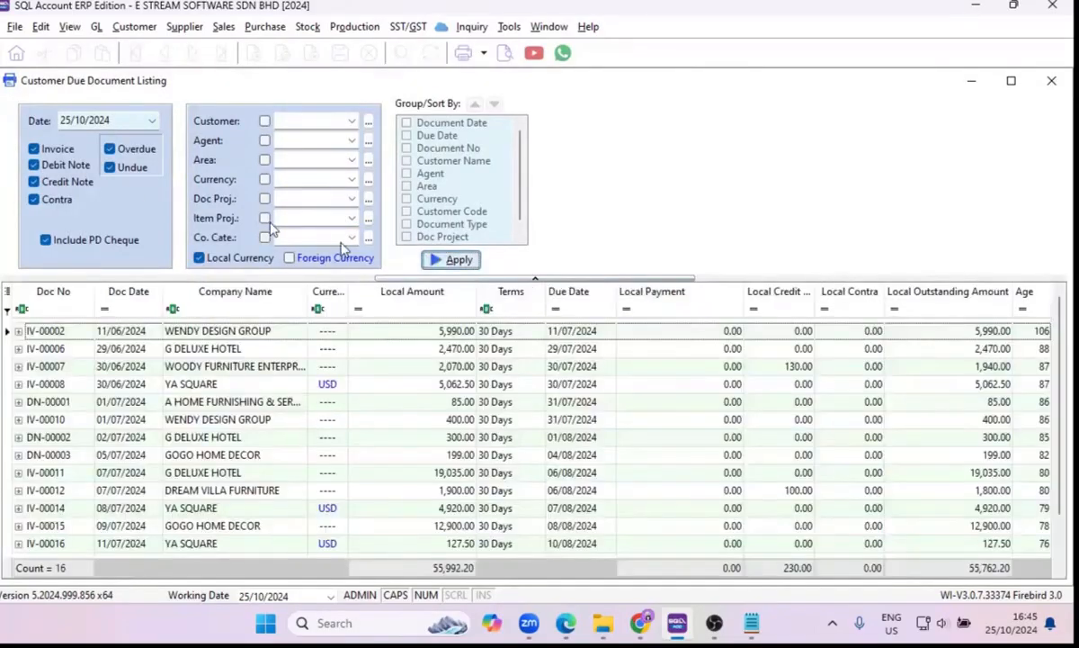
click(405, 161)
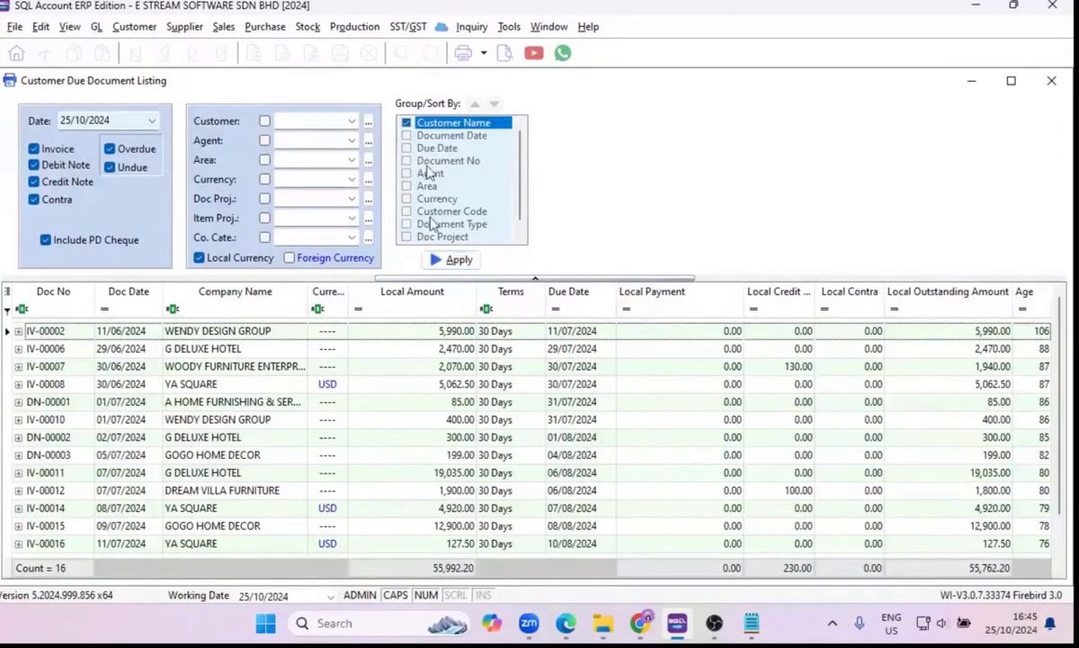
click(450, 264)
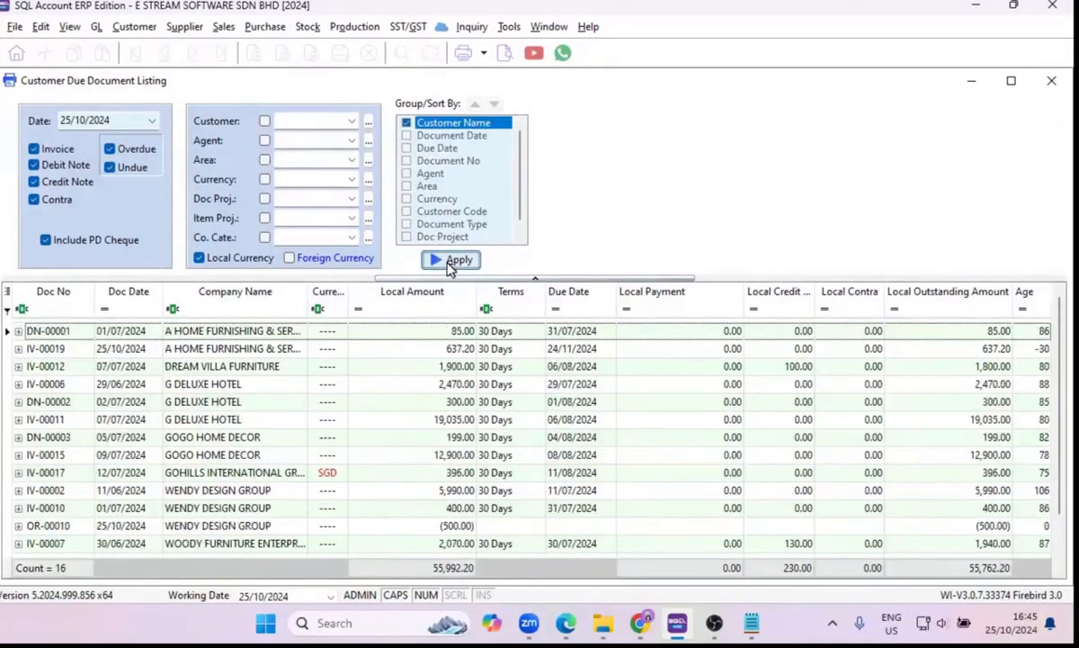
Preview the Cust Overdue Letter report, examine the overdue documents and total for A HOME FURNISHING & SERVICE, and close the preview.
click(502, 54)
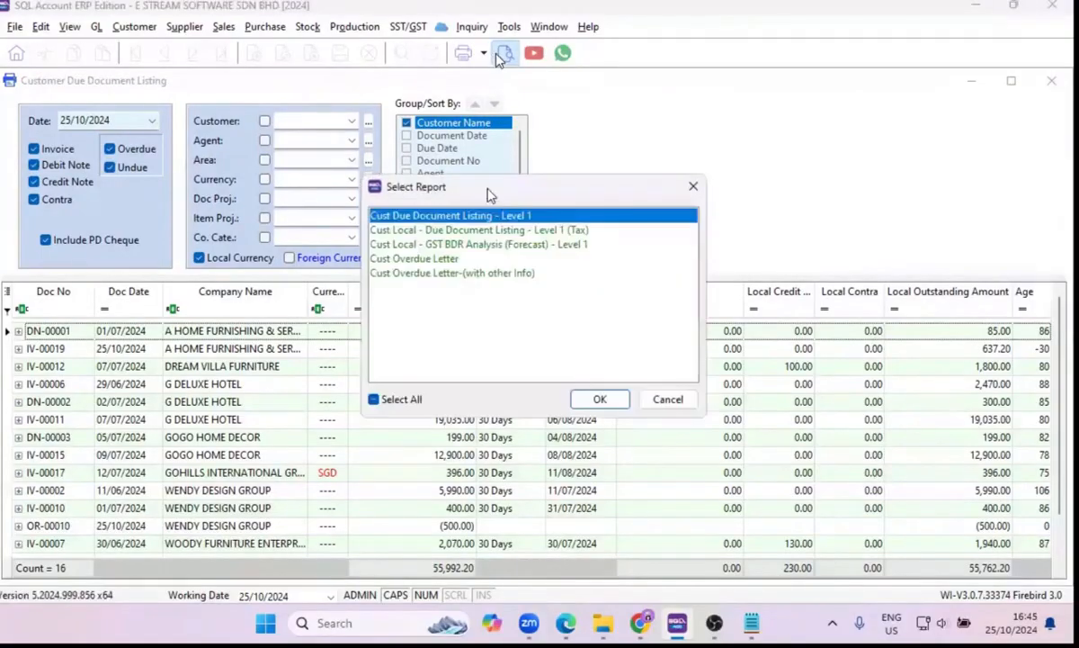
click(427, 259)
click(598, 399)
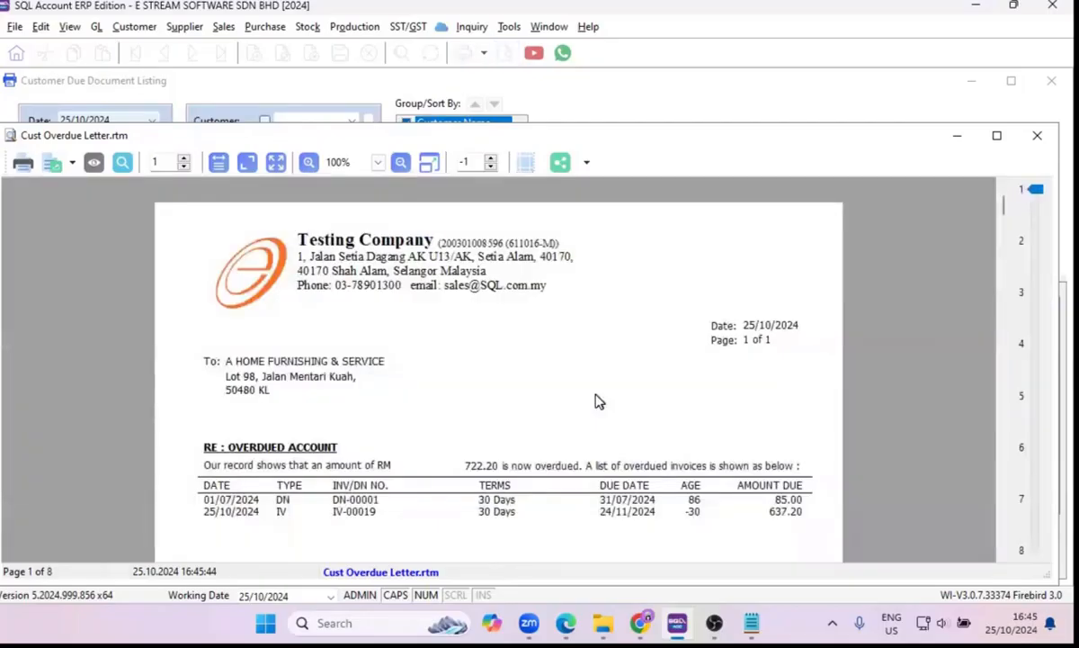
scroll(595, 402, down, 2)
scroll(470, 358, down, 4)
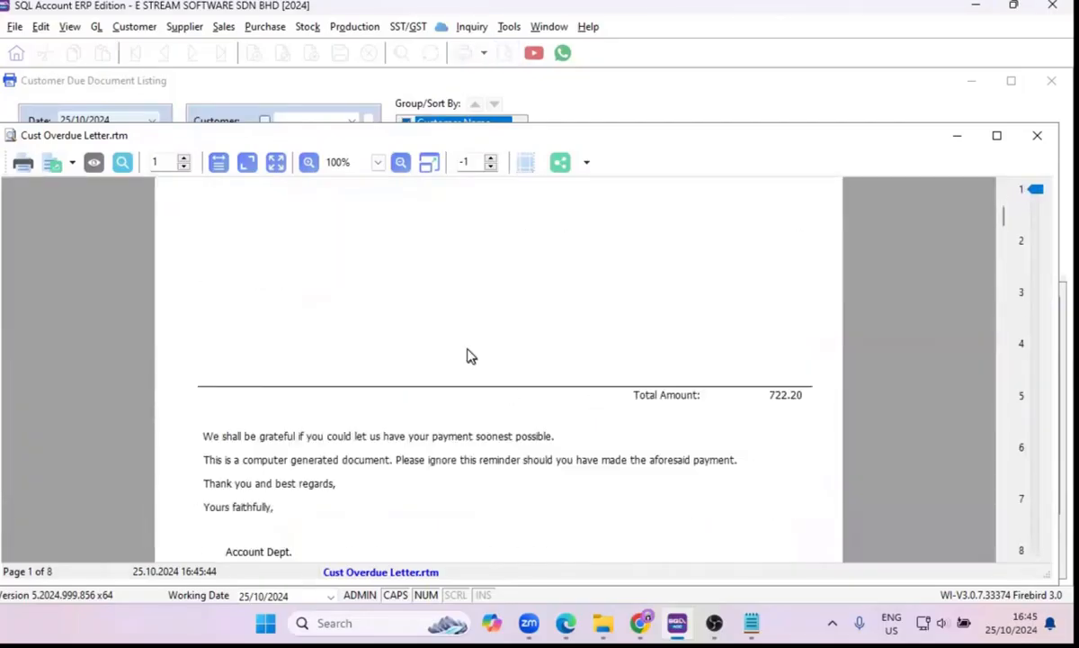
scroll(468, 355, up, 4)
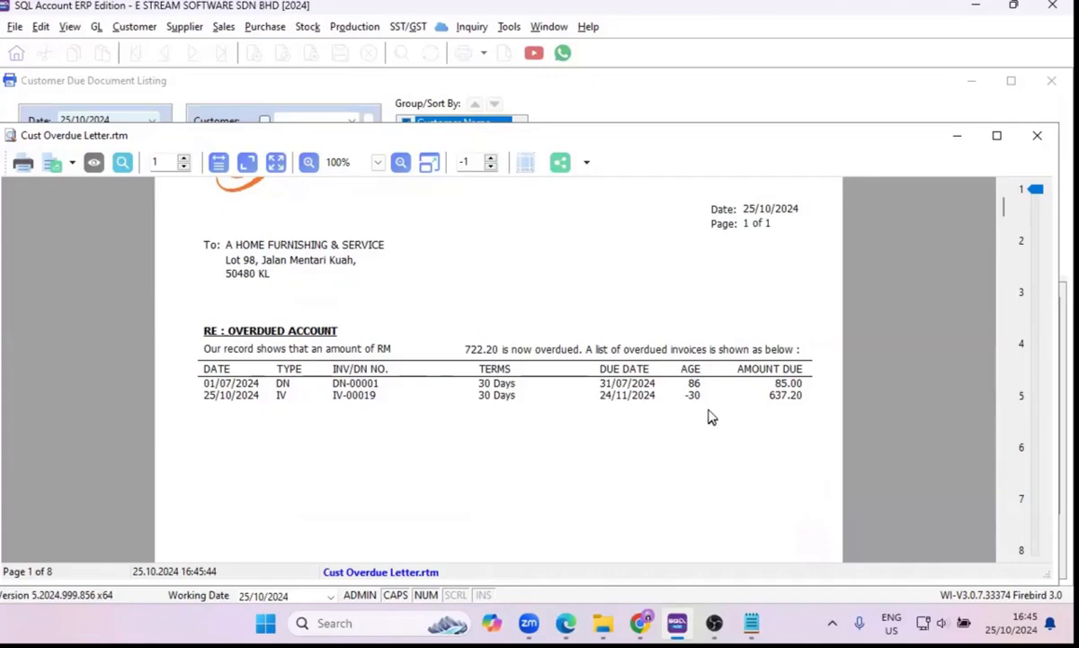
scroll(706, 417, up, 2)
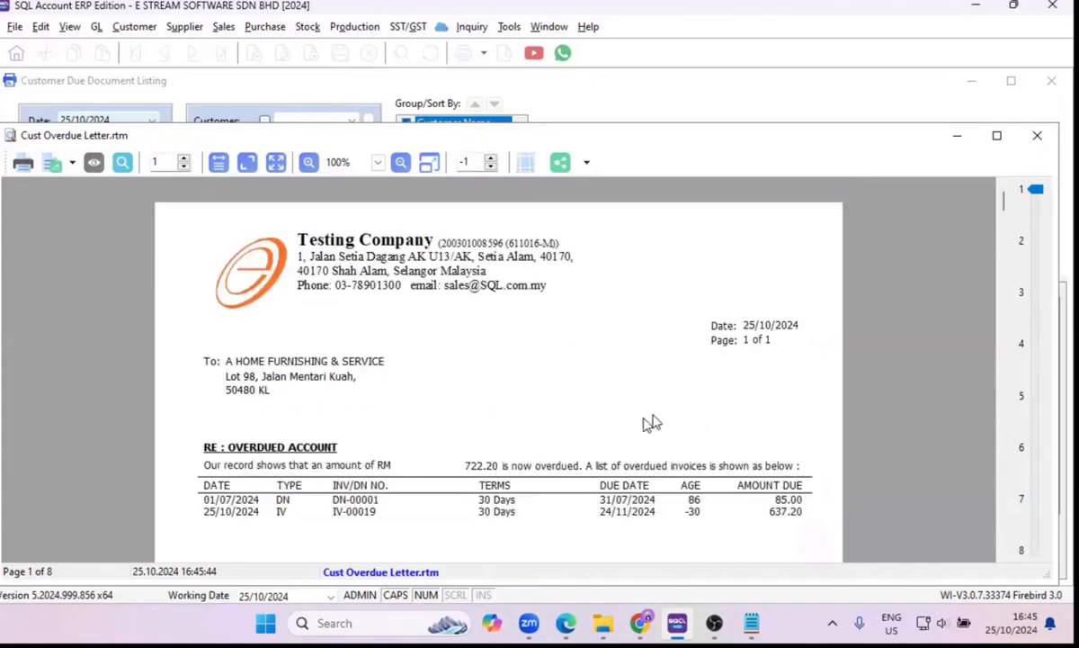
click(1026, 140)
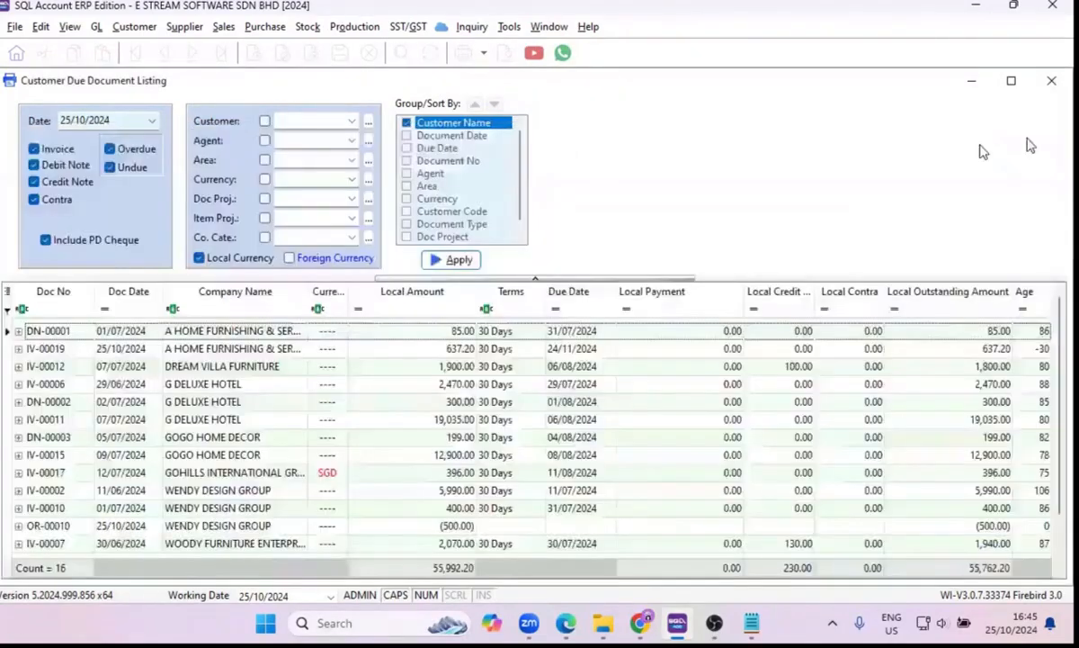
Exclude undue documents from the due listing, check the letter for A HOME FURNISHING & SERVICE in a new Cust Overdue Letter preview, and close the report.
click(113, 171)
click(441, 261)
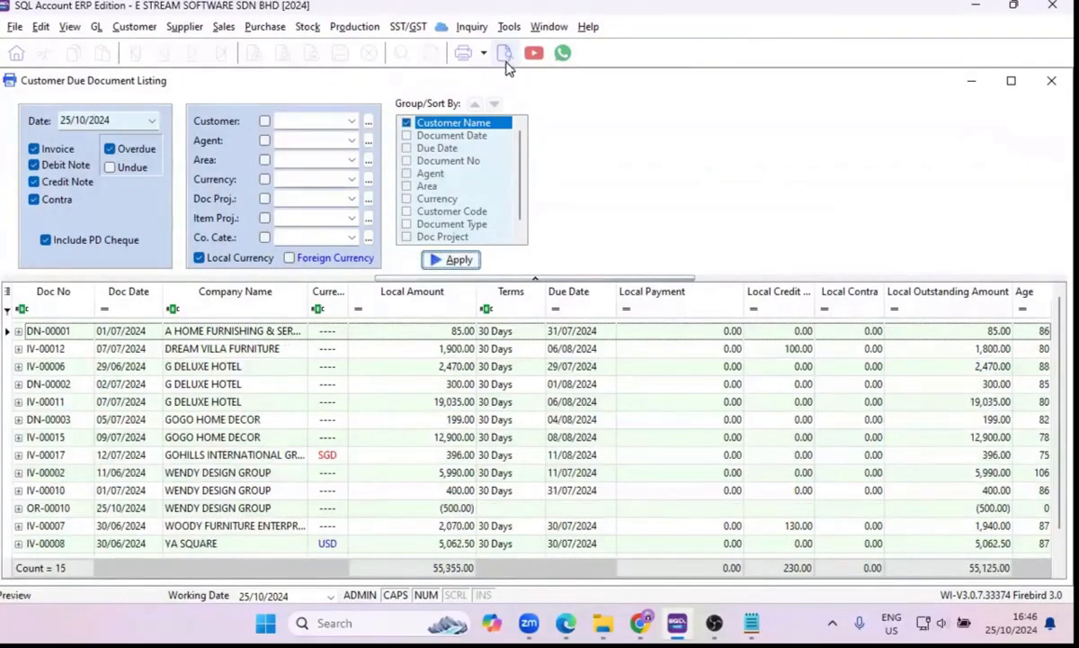
click(505, 56)
click(470, 259)
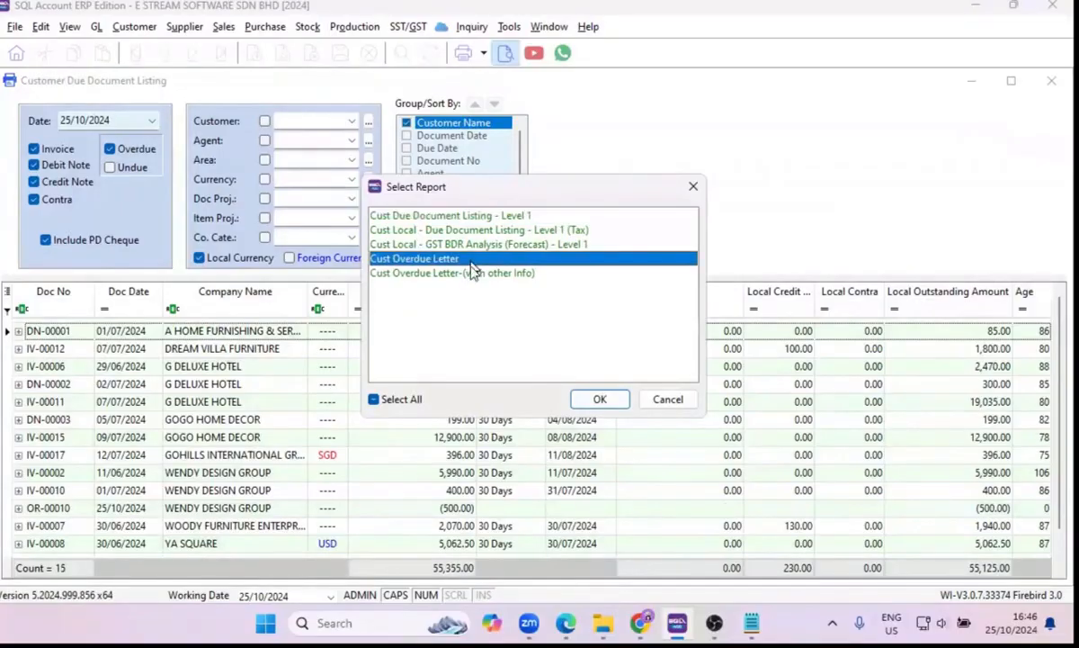
click(601, 401)
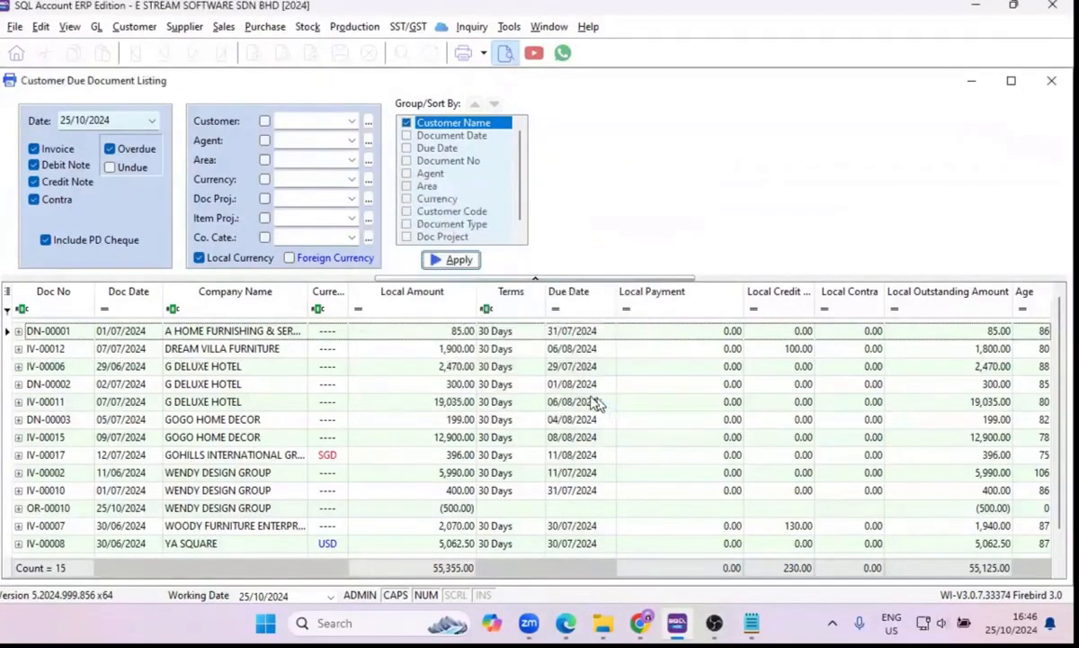
scroll(583, 397, down, 2)
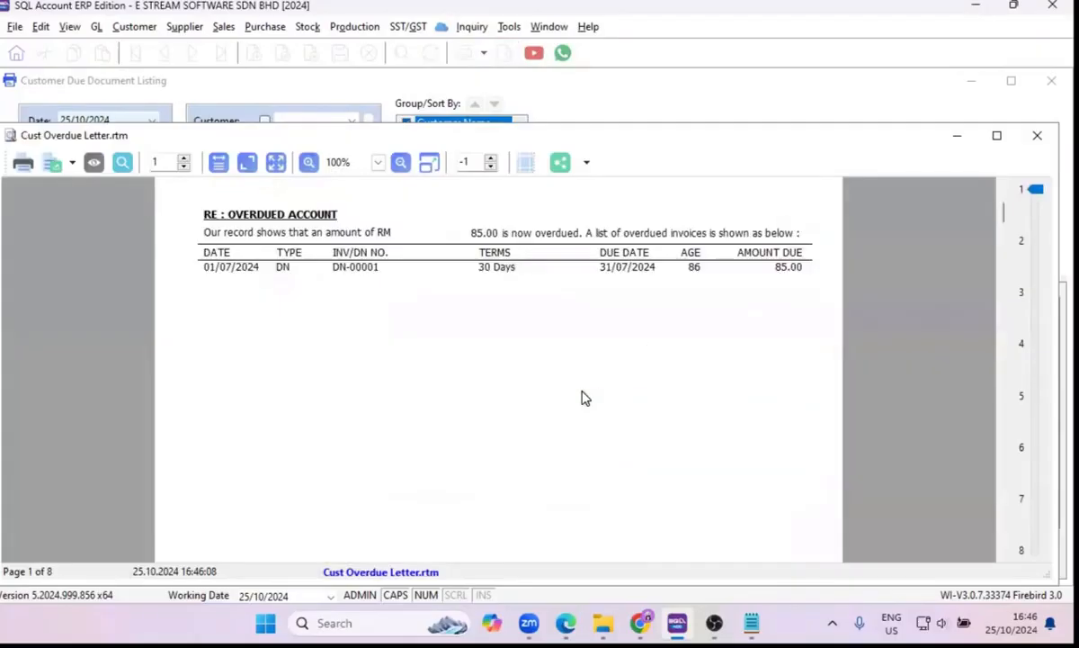
scroll(583, 398, down, 3)
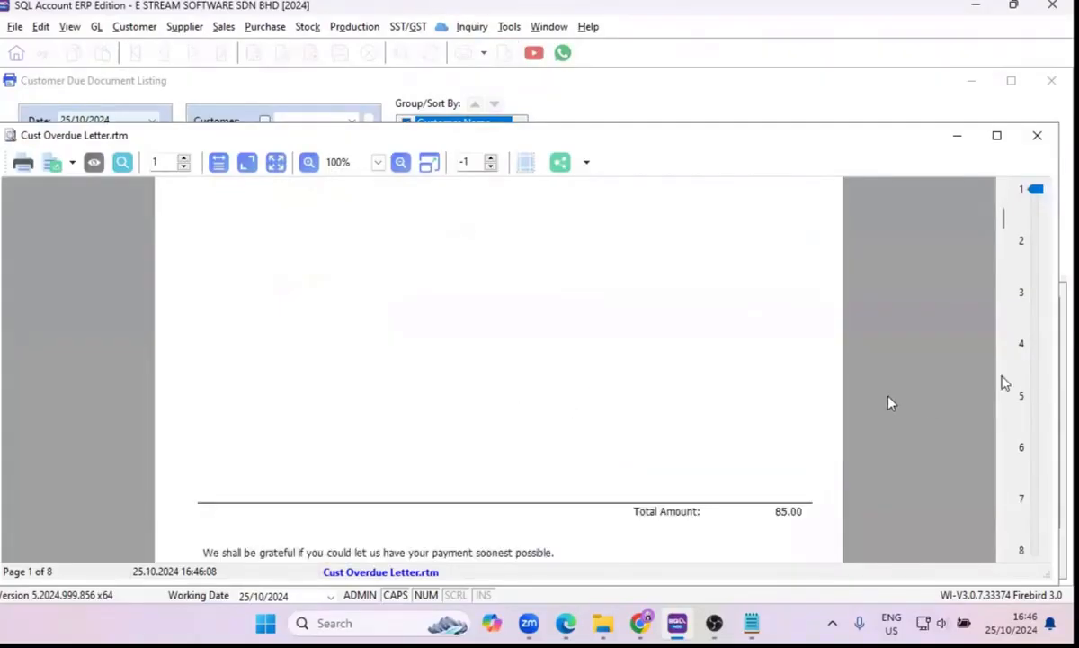
click(1037, 135)
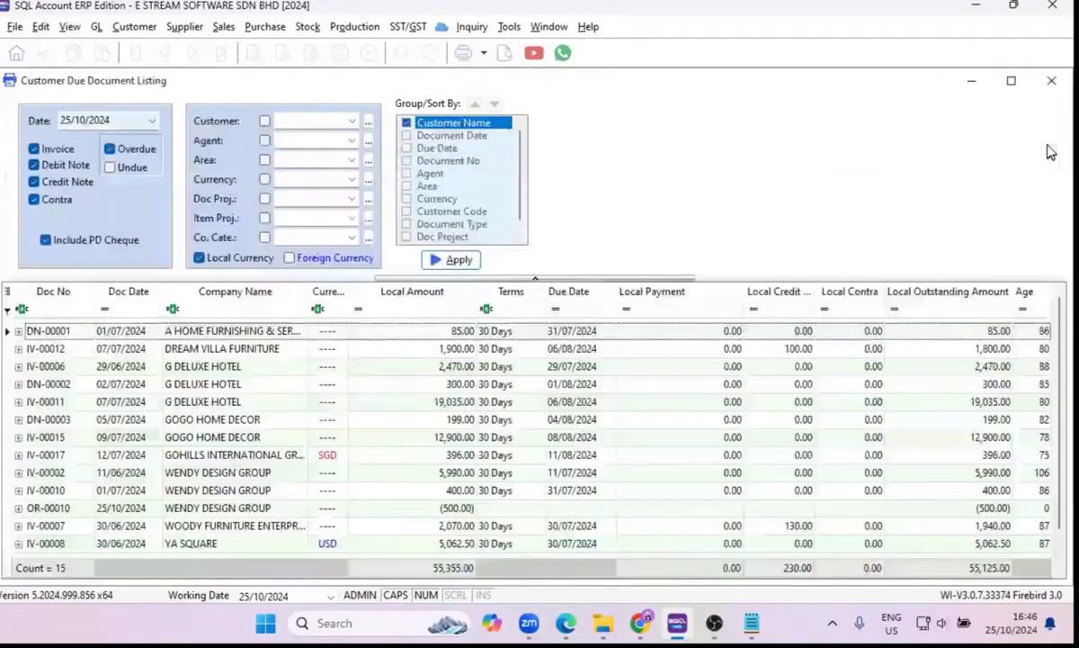
click(1053, 85)
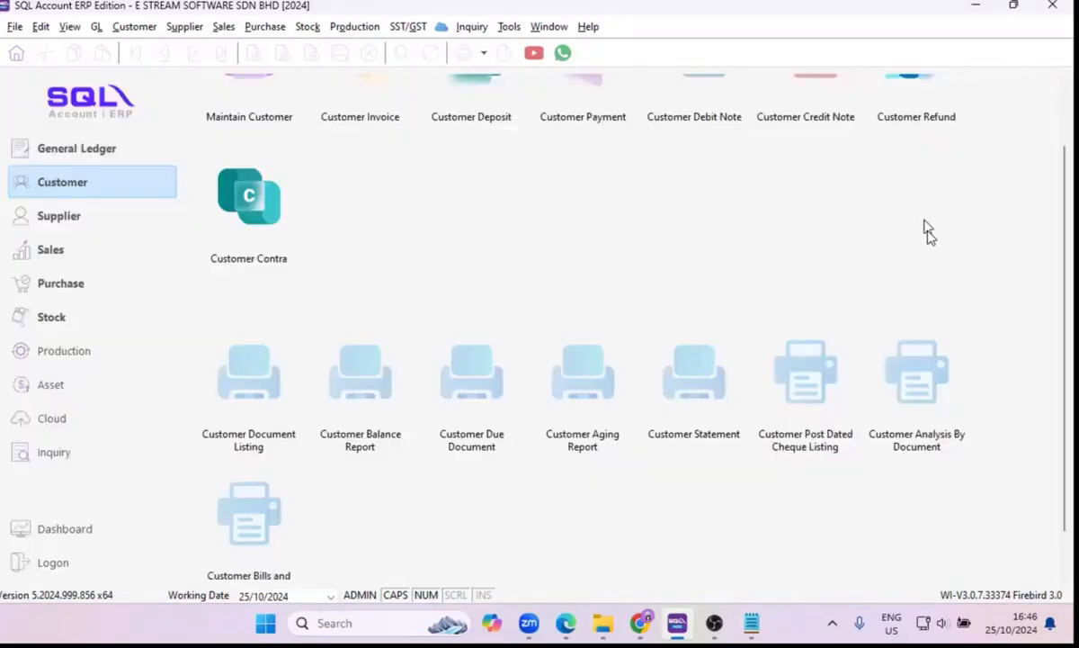
Switch from the customer module to the sales module and open the sales Invoice list.
scroll(487, 324, up, 3)
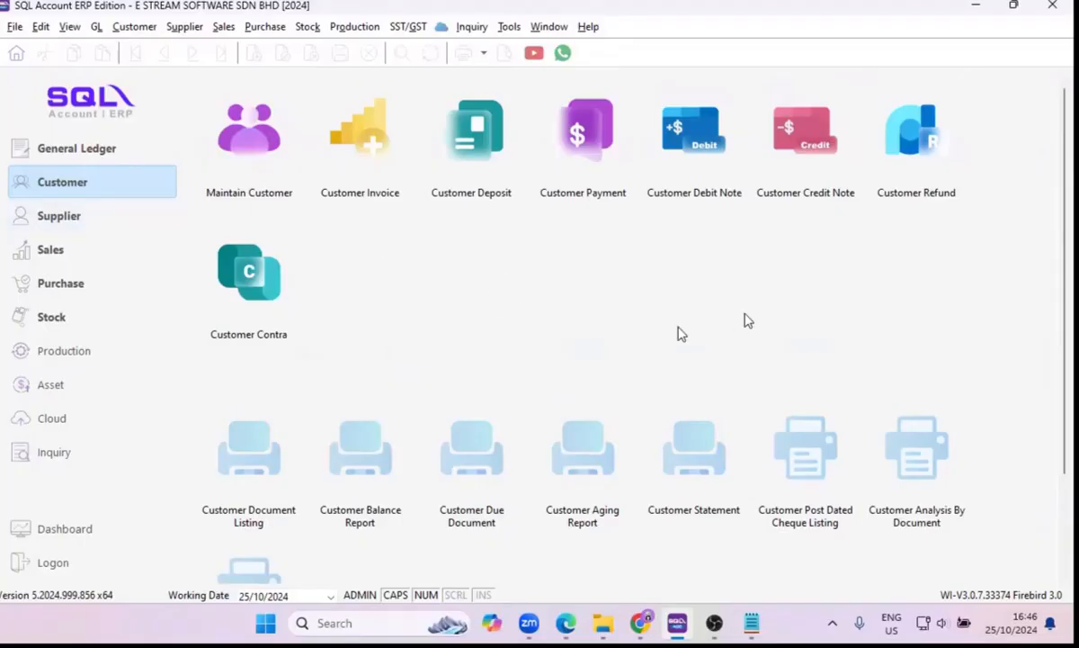
click(82, 221)
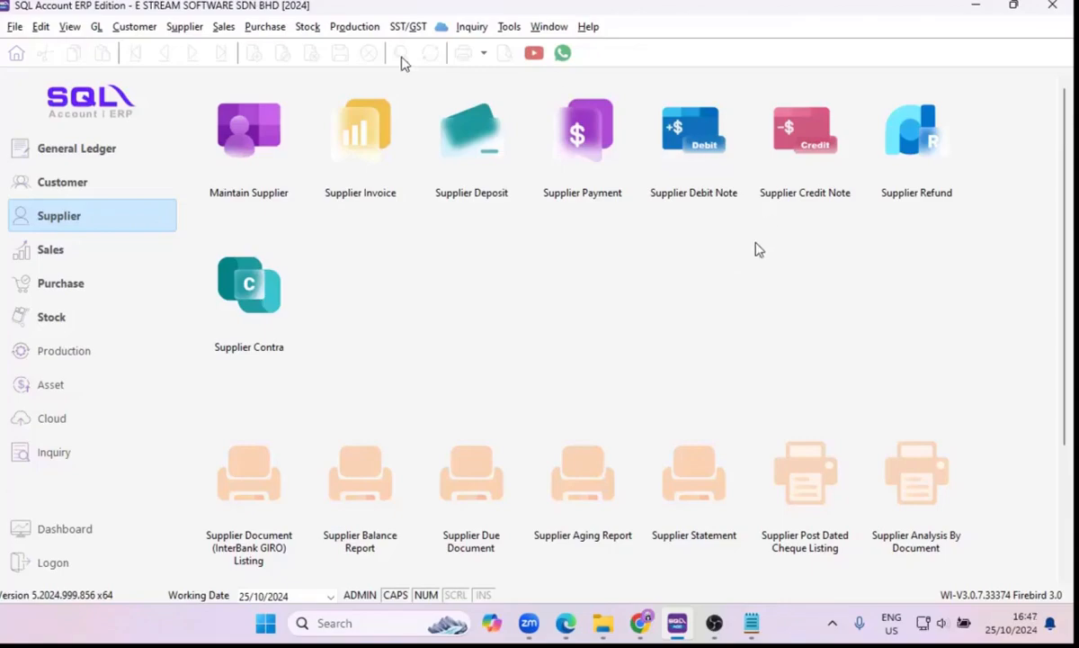
click(51, 242)
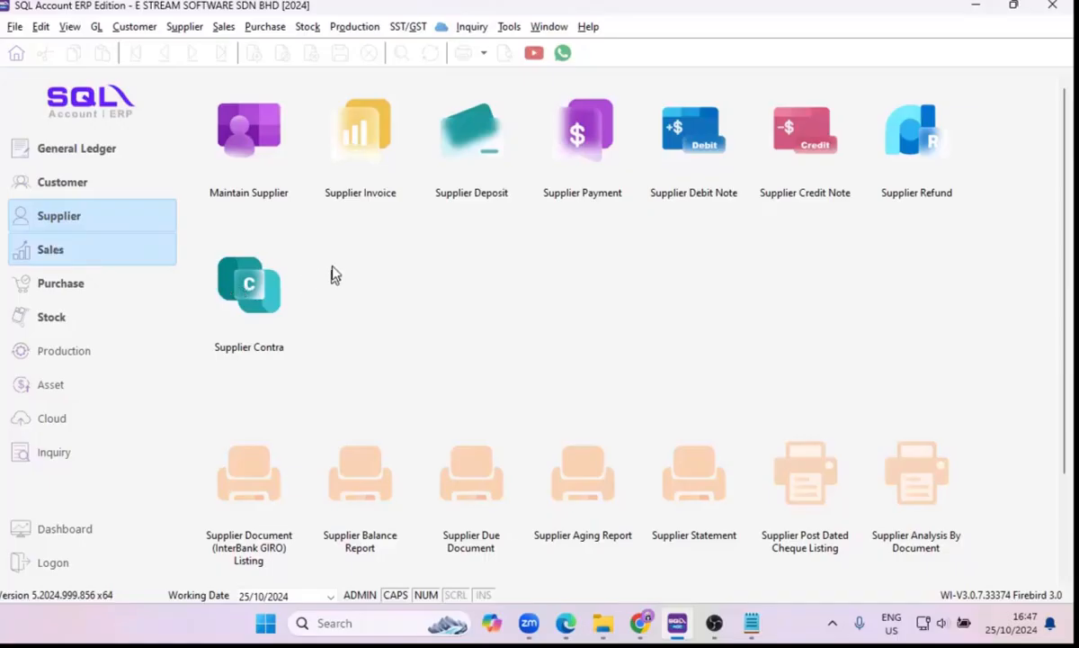
click(85, 256)
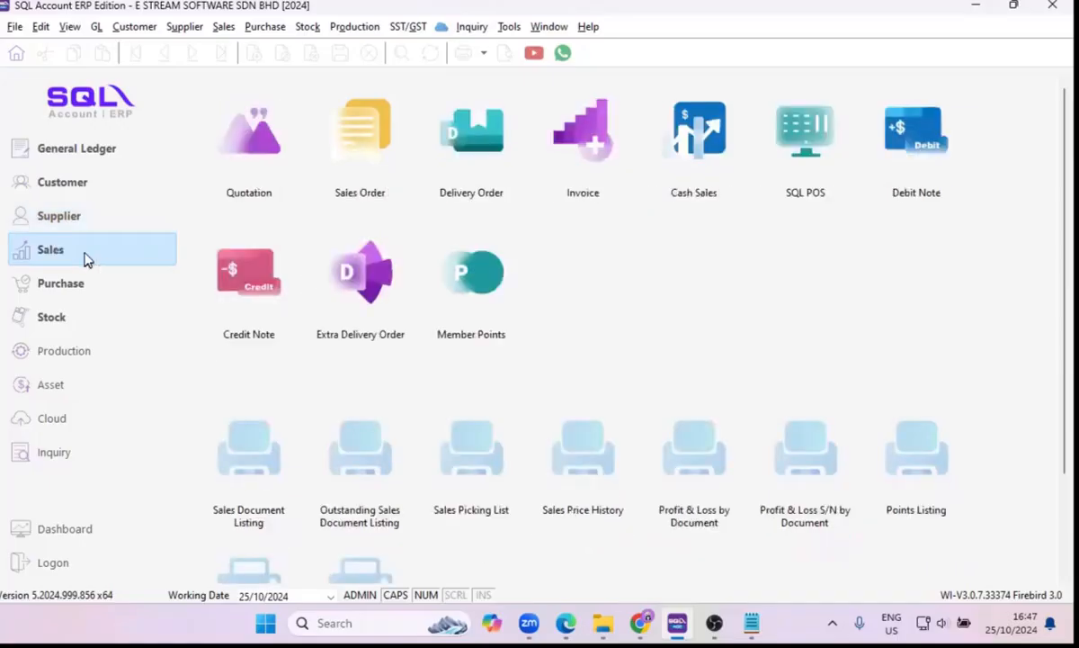
click(569, 144)
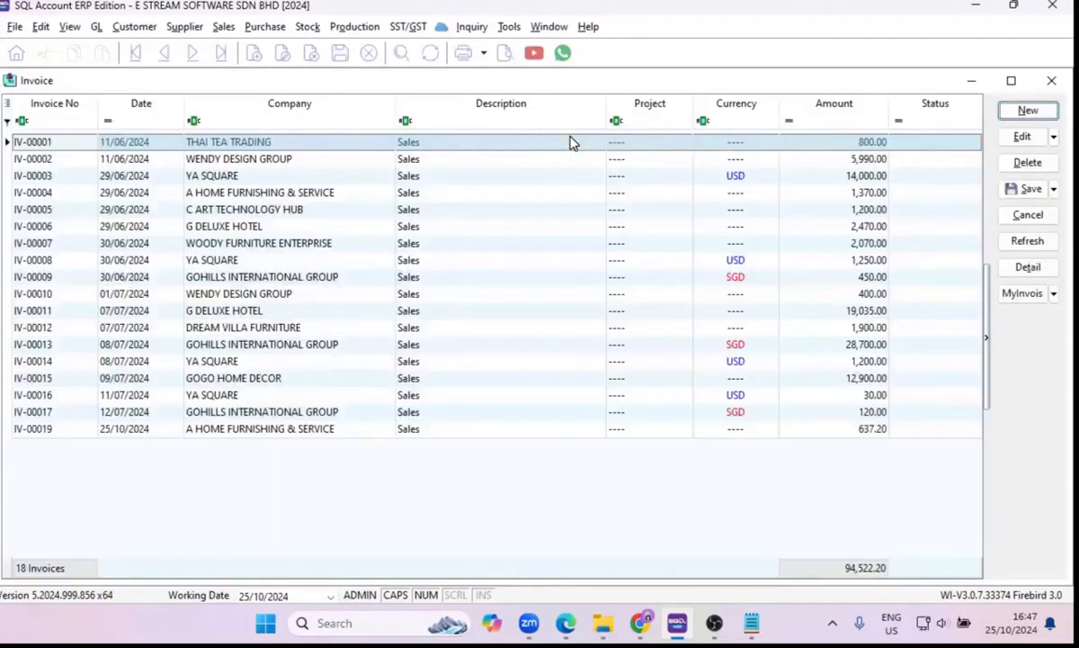
Start a new sales invoice, add a line with the free-text description UFHDISFSUDHFSD, and close the invoice without saving.
click(1042, 111)
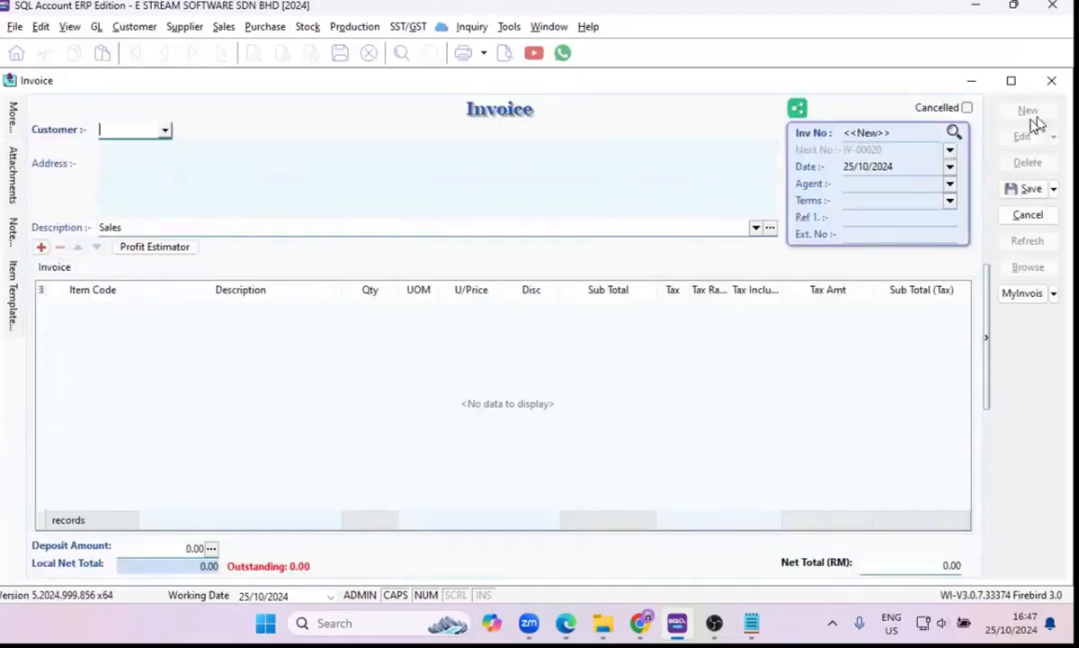
click(41, 246)
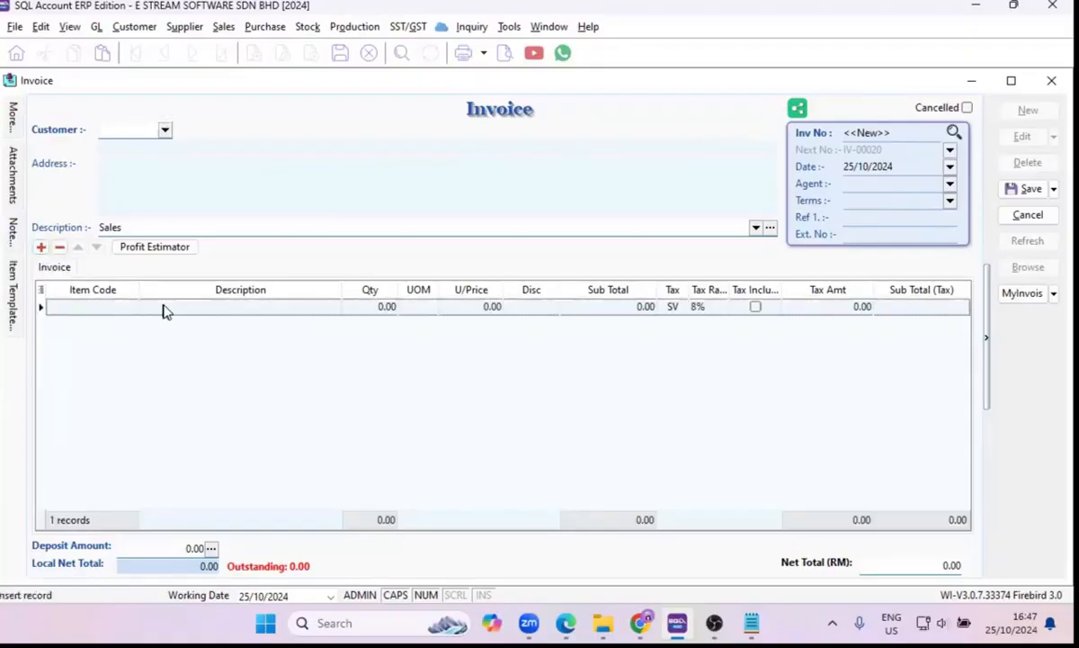
click(163, 306)
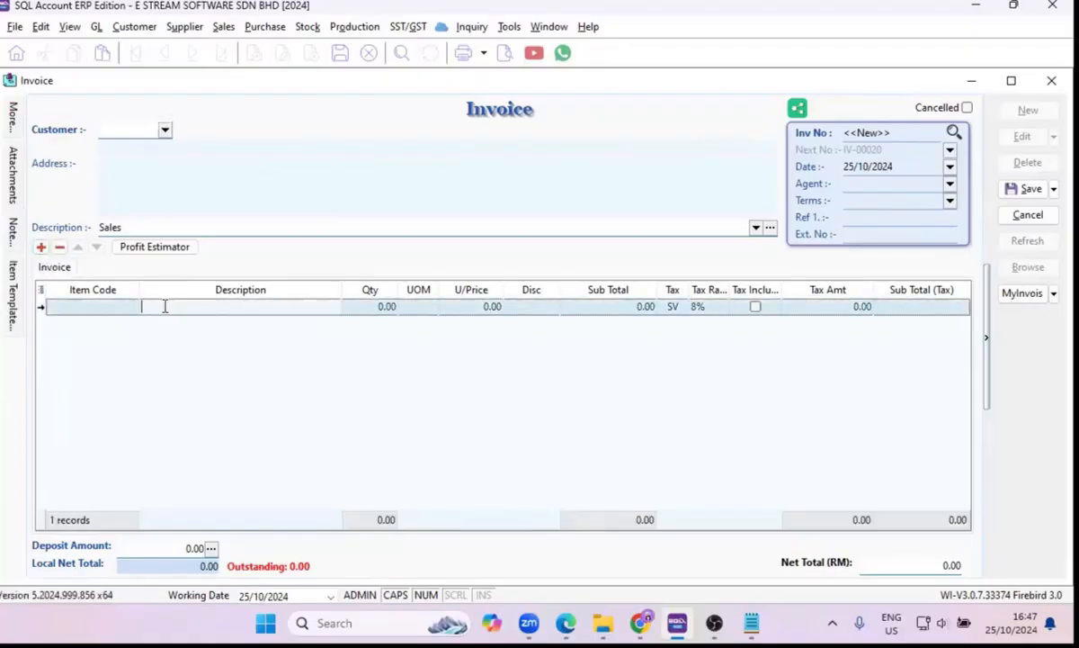
text(UFHDISFSUDHFSD)
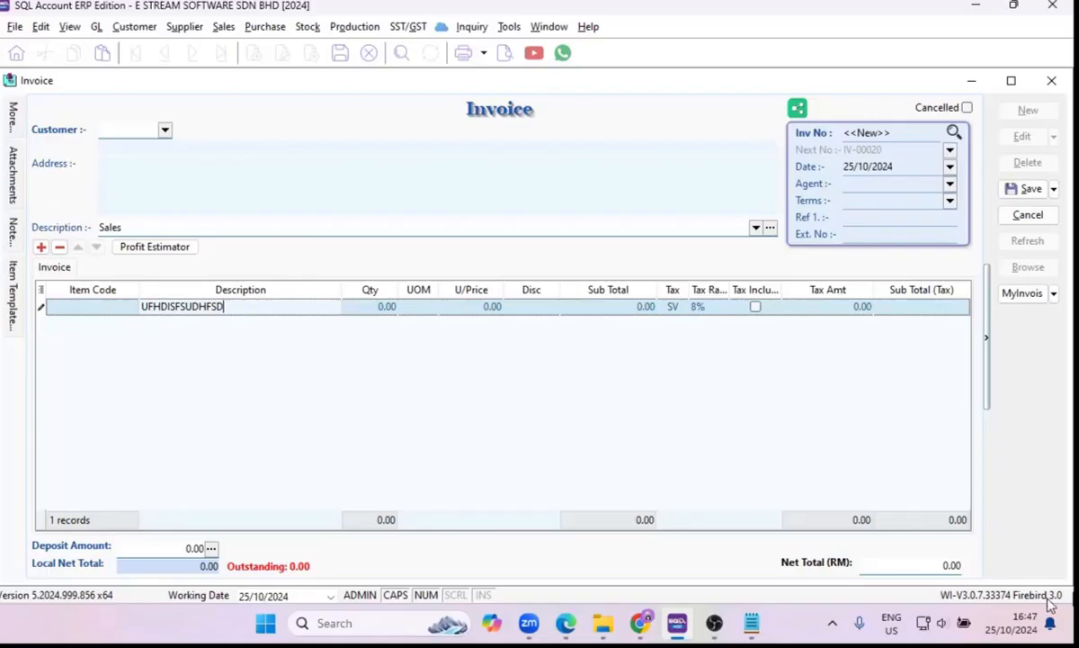
click(1051, 81)
click(571, 329)
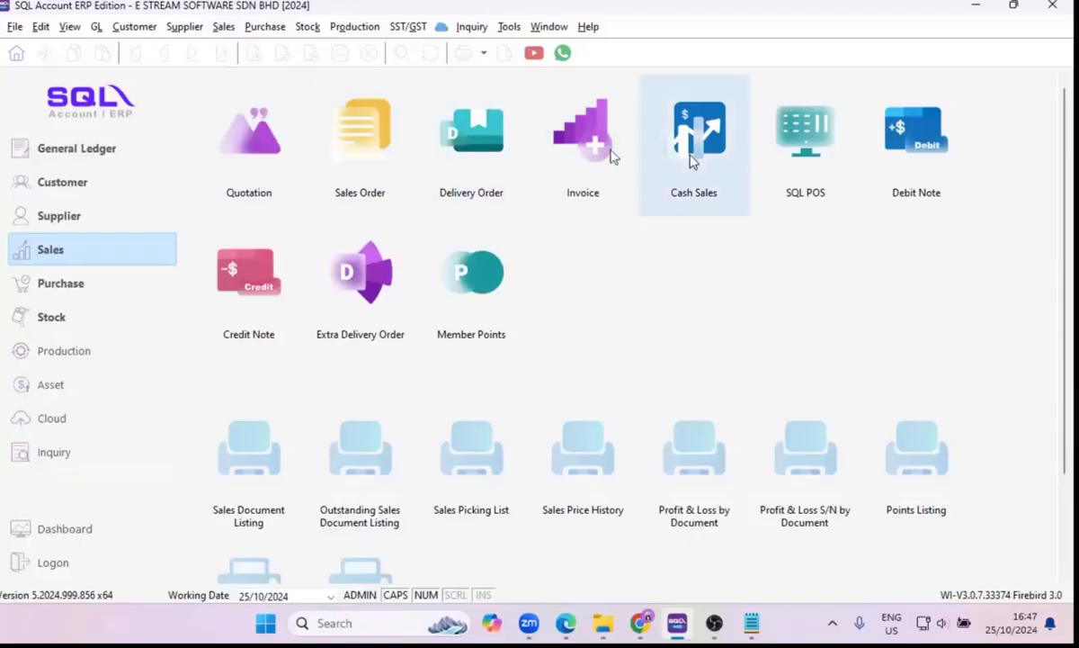
Reopen the sales Invoice list, open IV-00019 for editing, and check its Deposit Amount field and item templates.
click(583, 148)
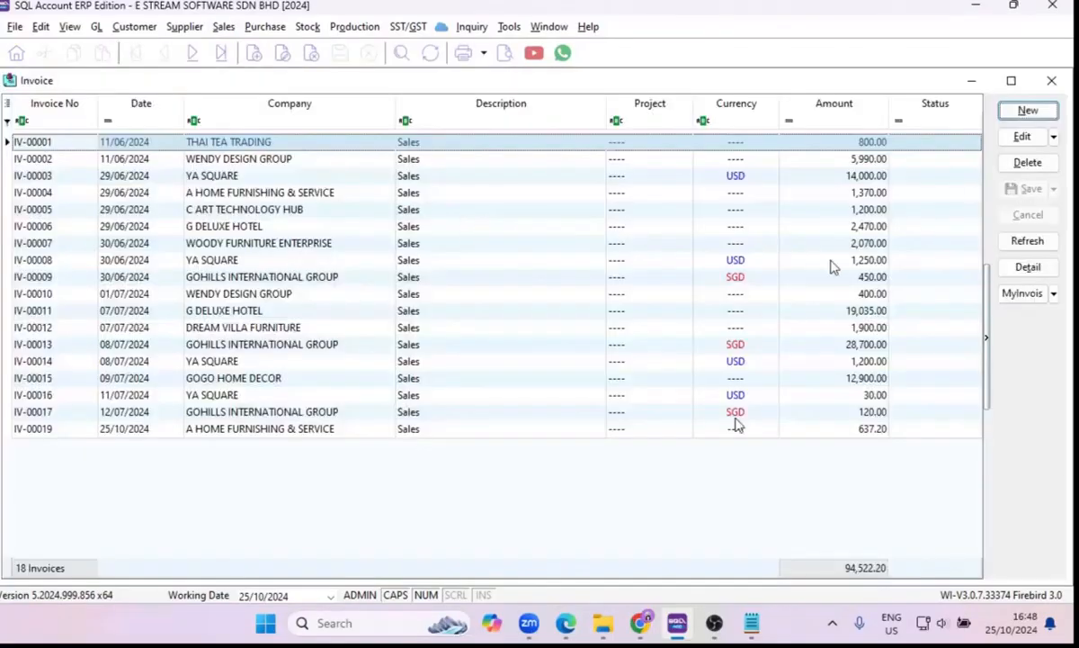
click(653, 430)
click(1023, 137)
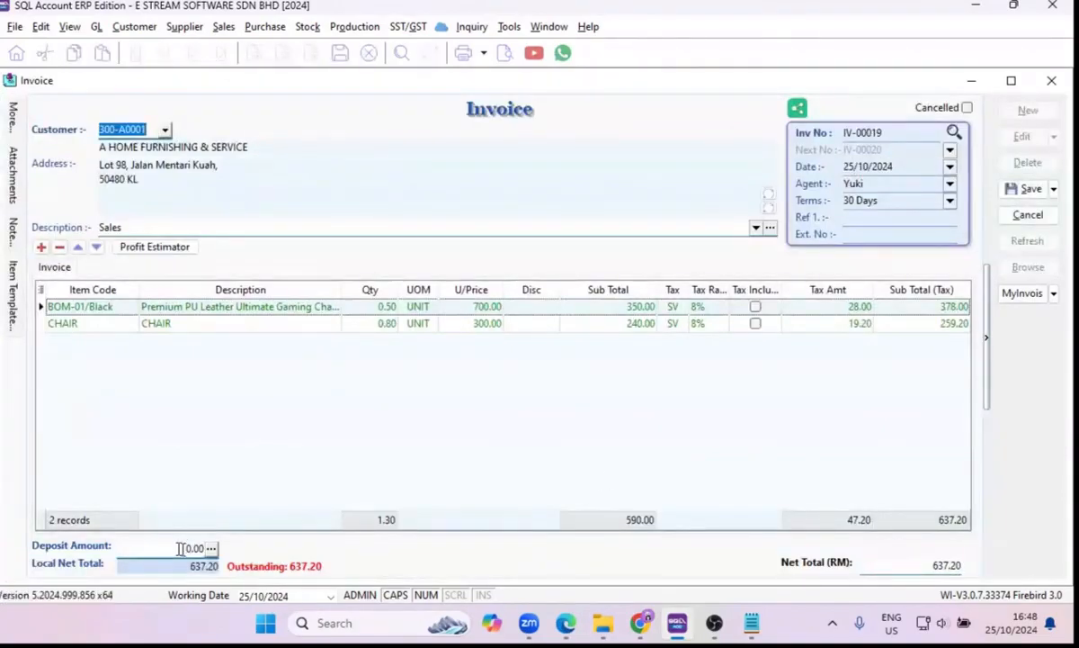
click(126, 547)
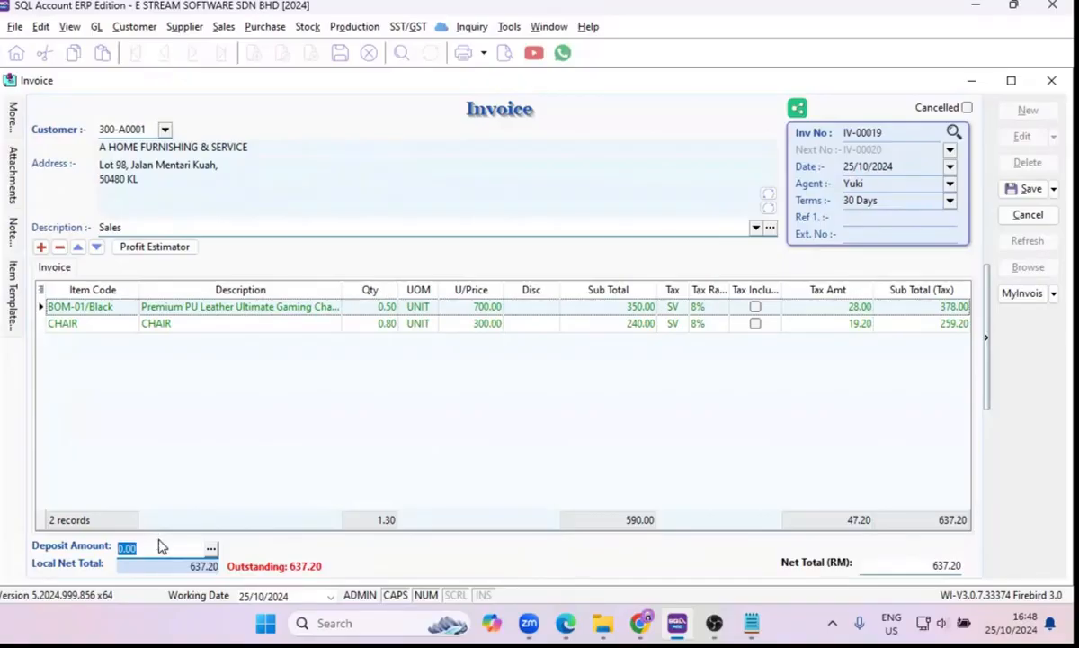
mouse_move(16, 292)
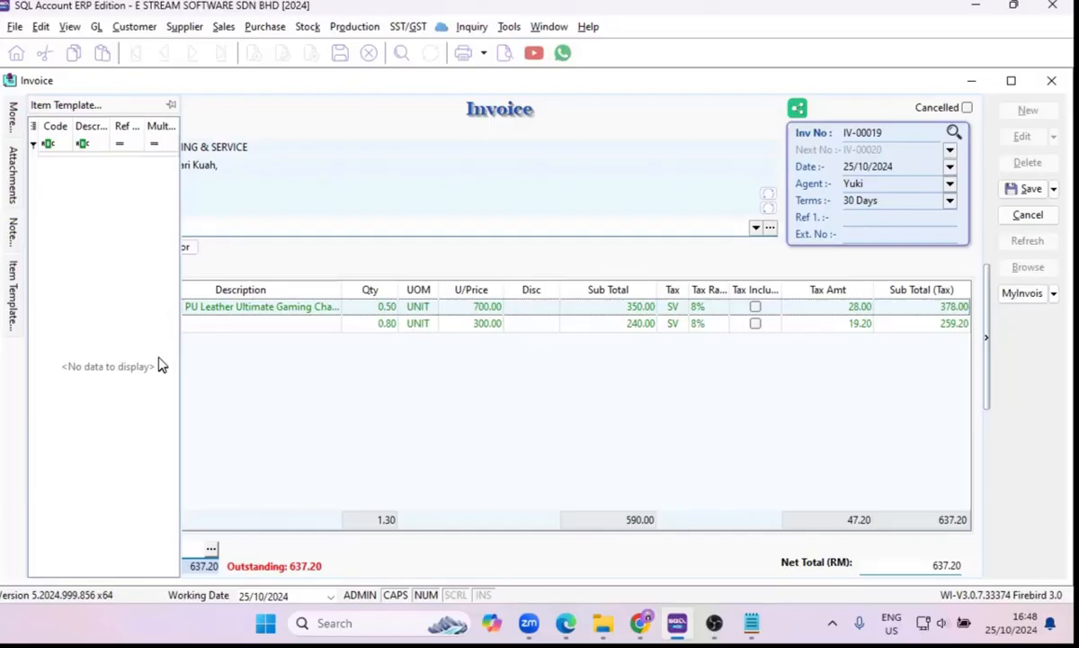
Enter a new customer payment of RM 50 from A HOME FURNISHING & SERVICE and knock it off against debit note DN-00001.
click(140, 28)
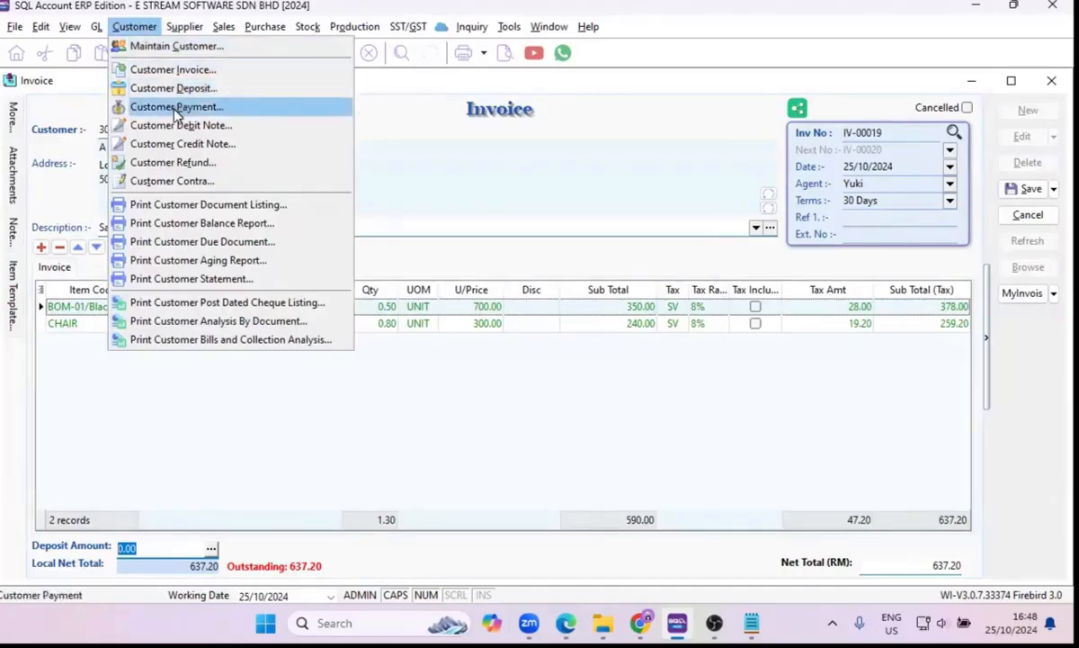
key(Escape)
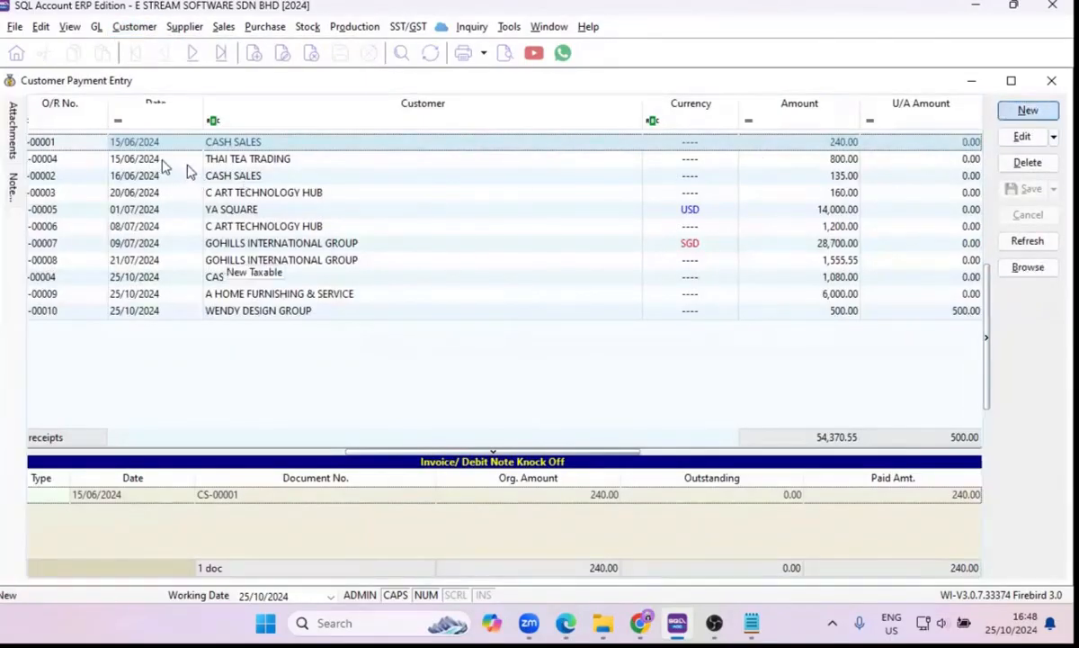
key(Insert)
click(184, 109)
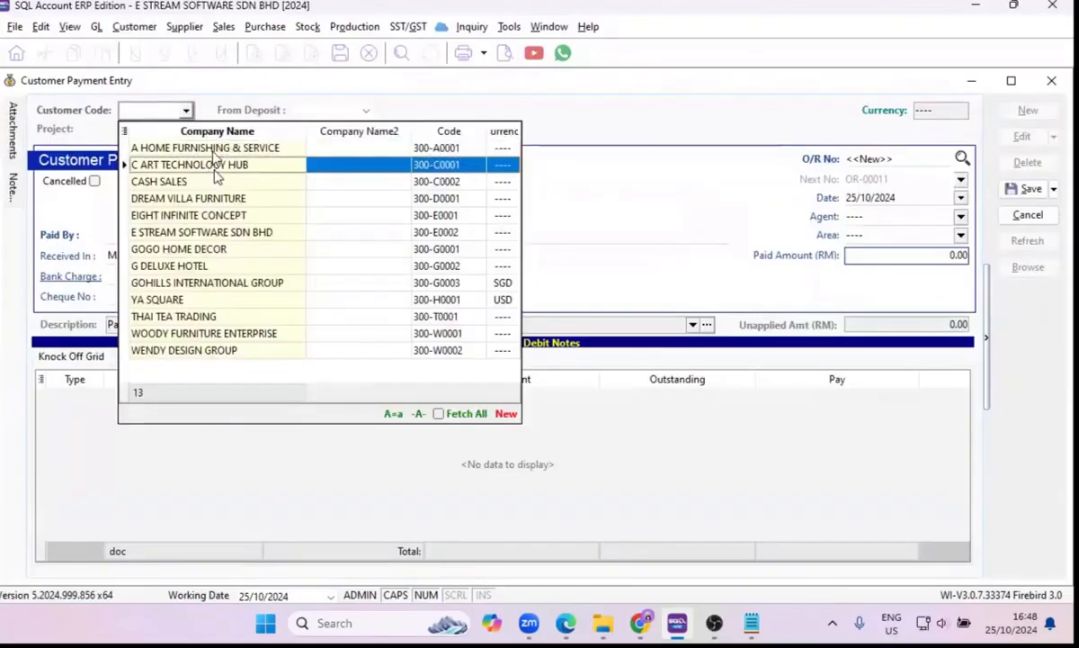
click(207, 149)
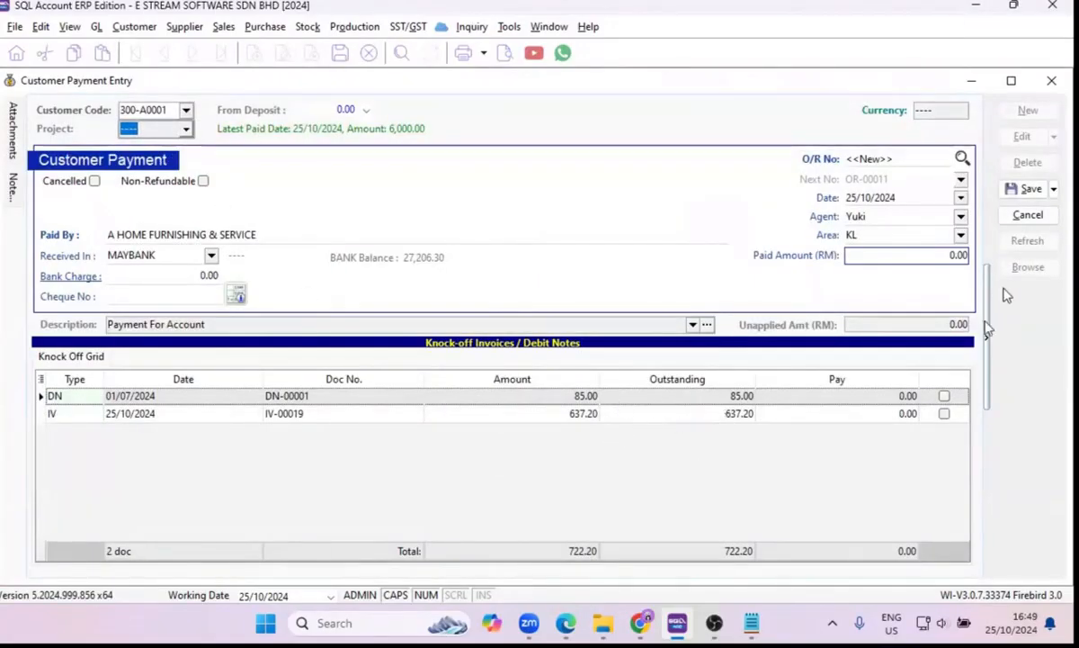
click(899, 255)
text(50)
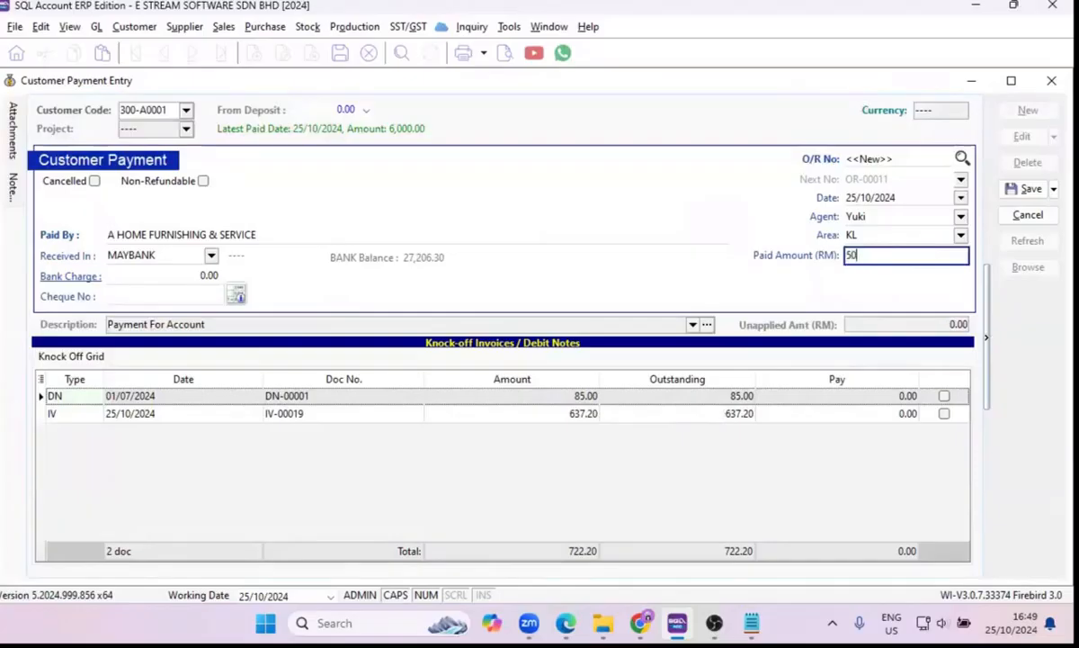
key(Tab)
click(943, 396)
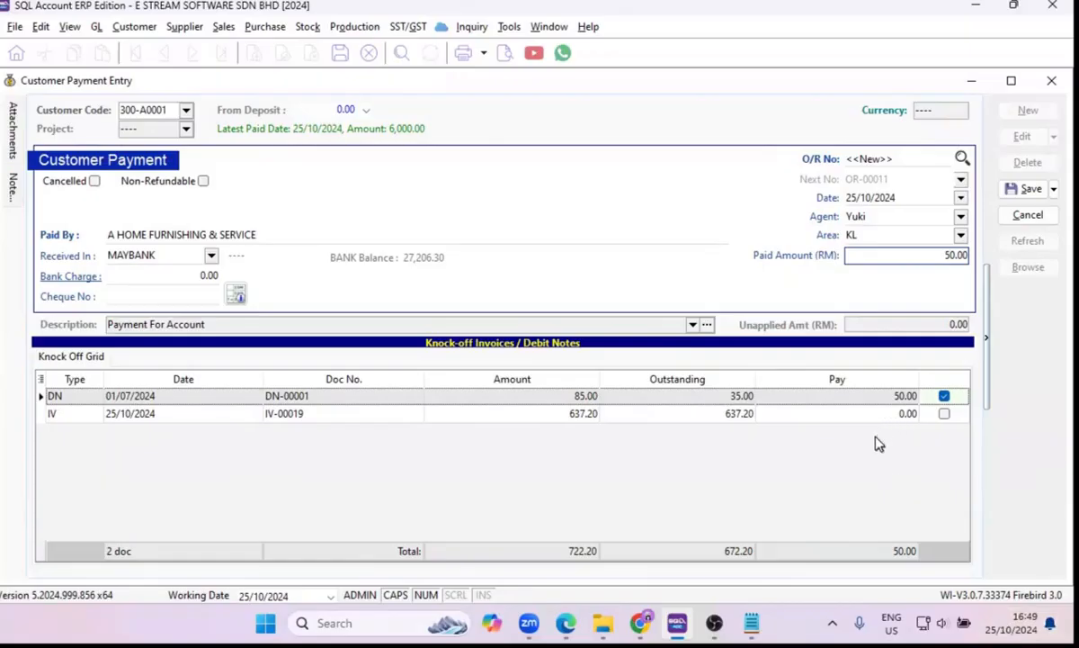
Open Maintain Supplier, return to the supplier list, and open JJL PEARLS CO. LTD. for editing.
click(176, 28)
click(180, 47)
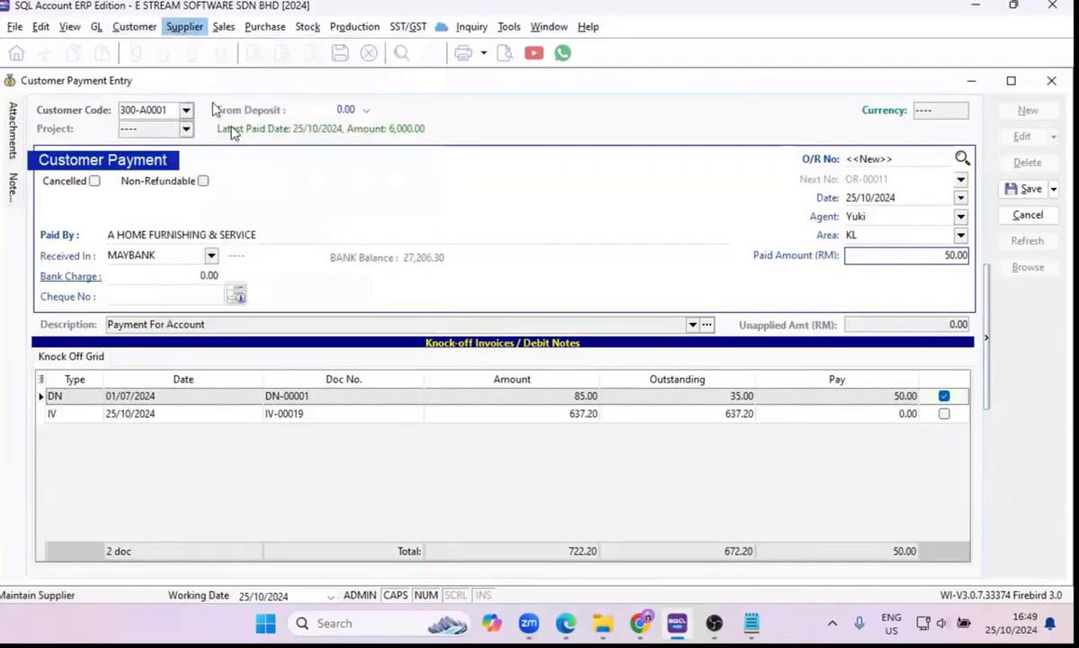
click(175, 188)
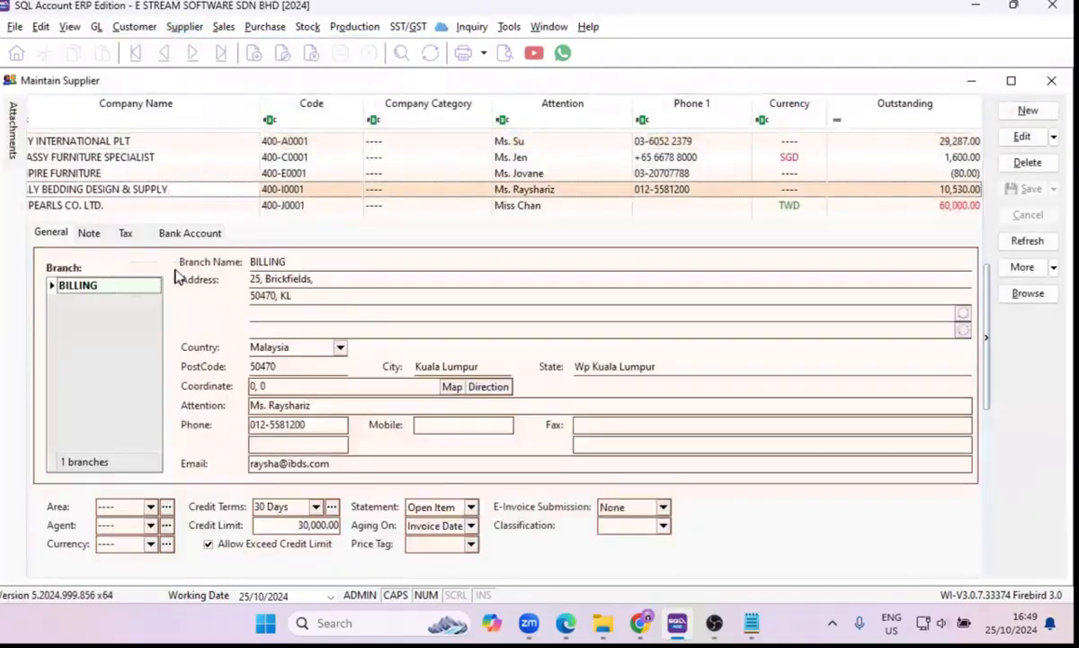
click(1026, 297)
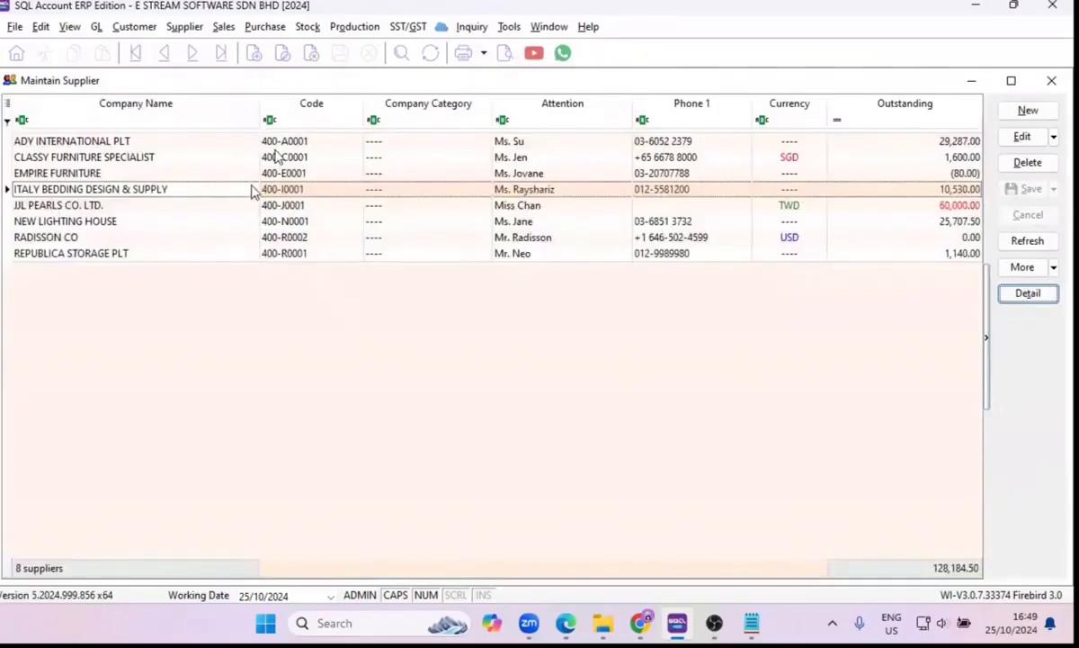
double_click(253, 205)
click(1024, 137)
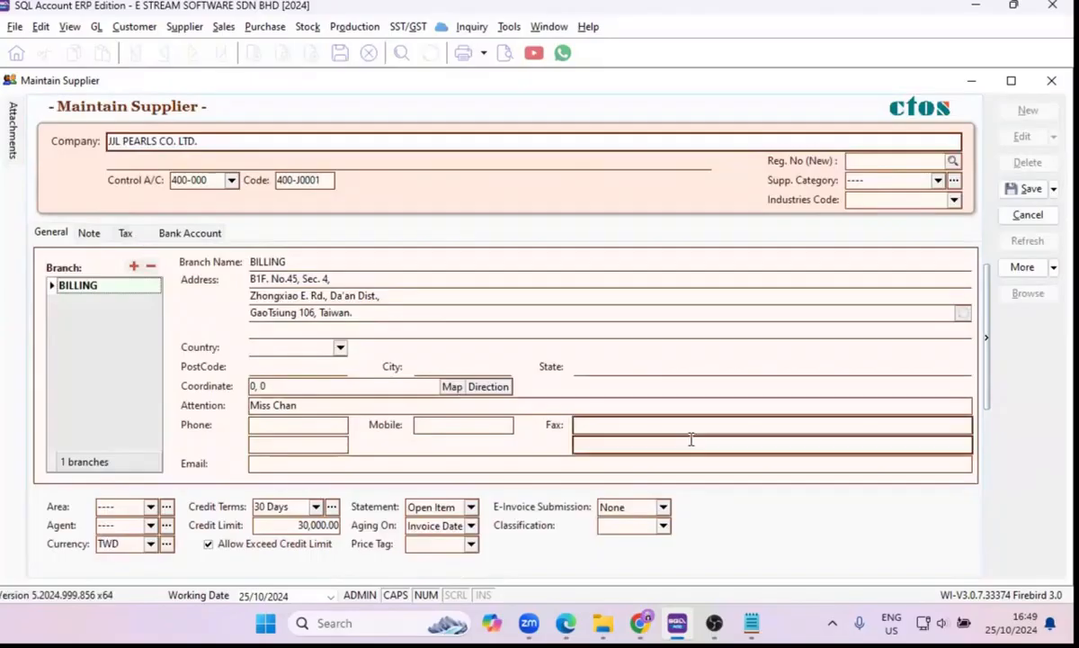
Check the E-Invoice Submission setting for JJL PEARLS CO. LTD. and the ID types available in its tax details.
click(664, 509)
click(661, 507)
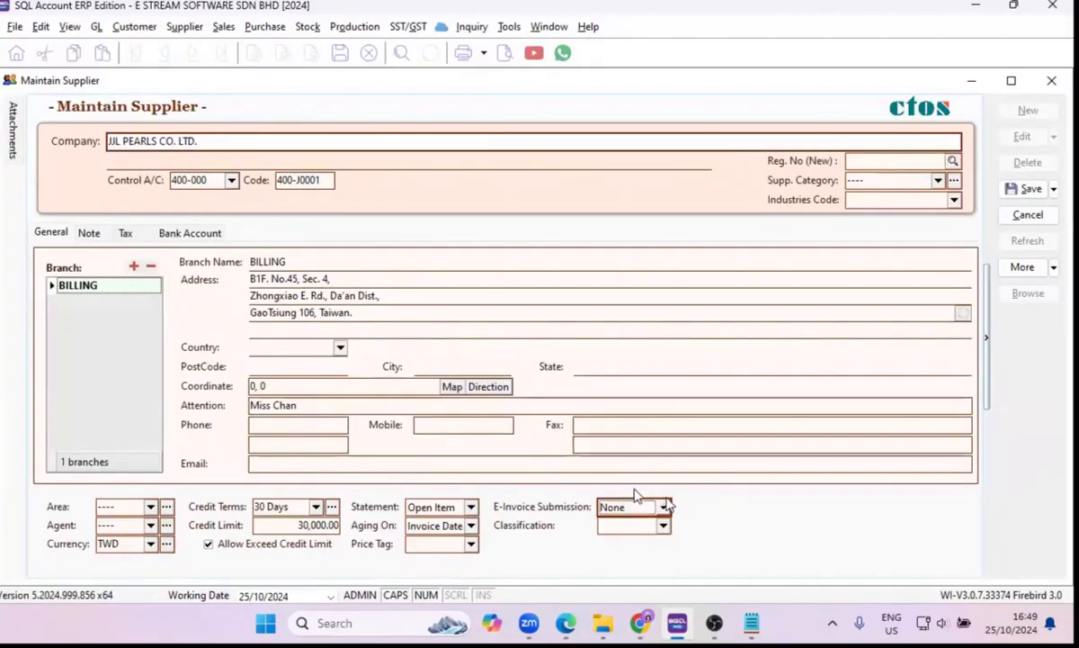
click(127, 232)
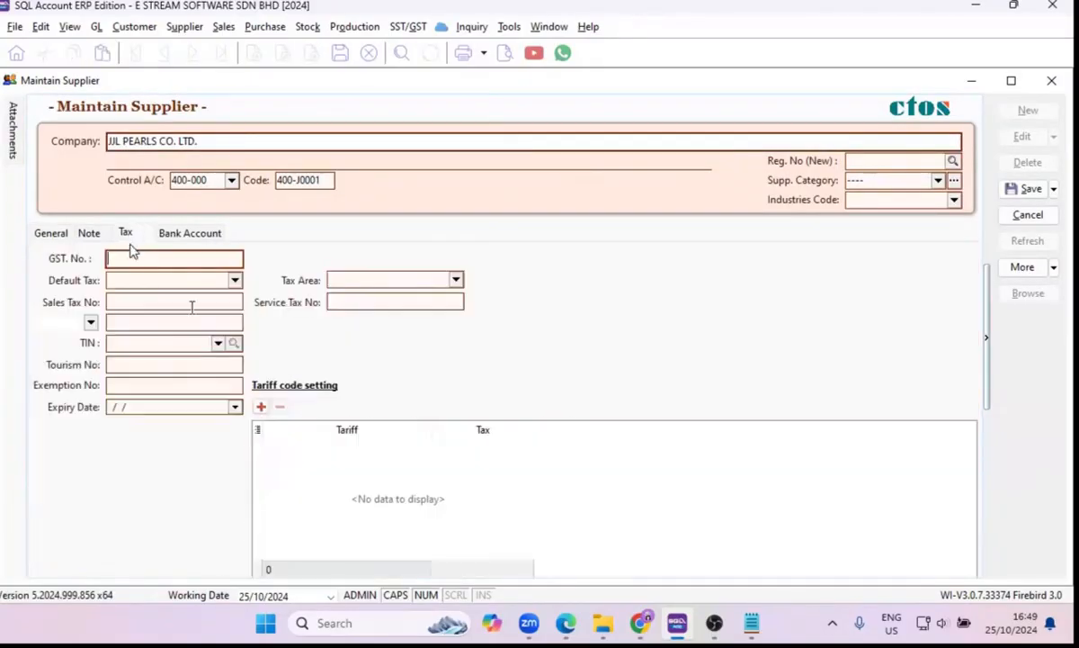
click(91, 323)
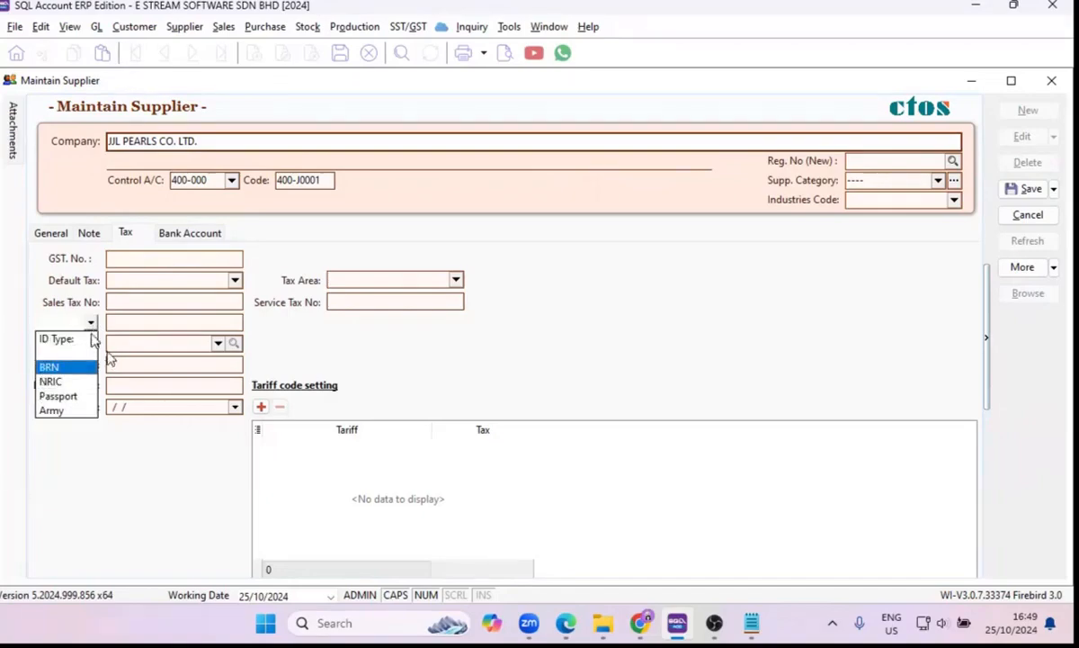
Close the supplier record and the customer payment entry without saving either one.
click(1050, 80)
click(1051, 80)
click(565, 332)
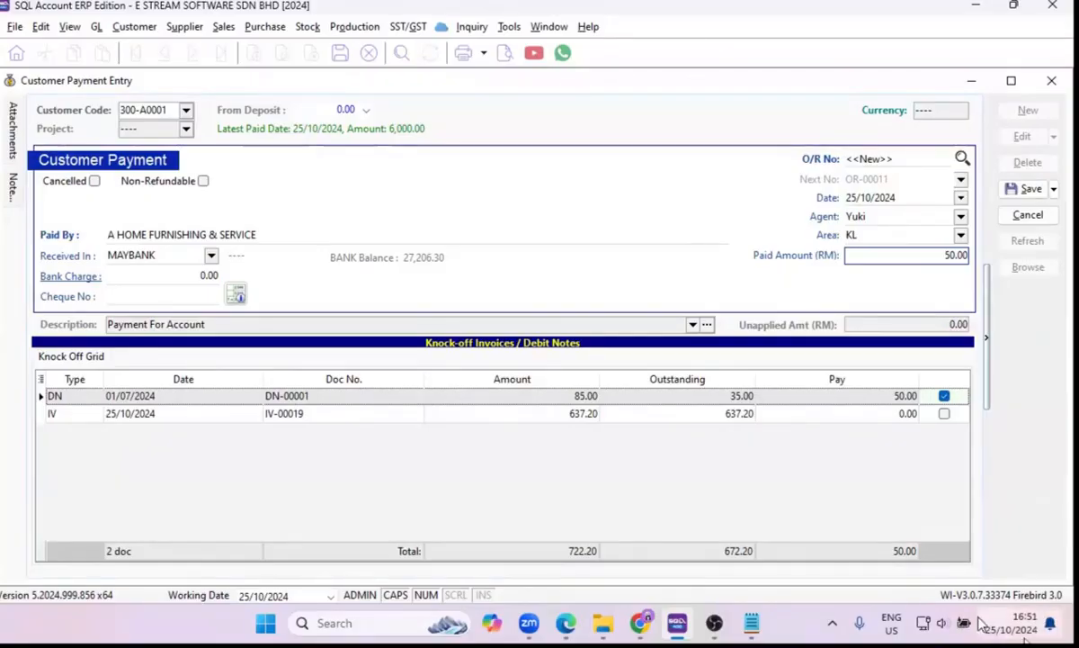
click(1051, 82)
click(574, 330)
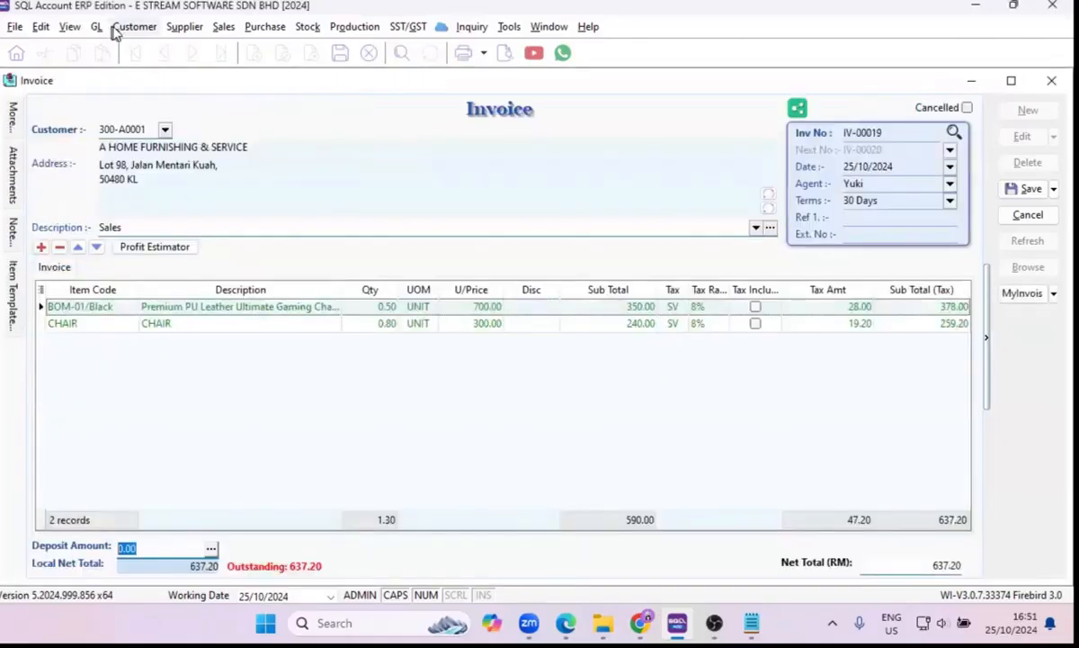
Start a new Customer Contra entry for A HOME FURNISHING & SERVICE.
click(126, 26)
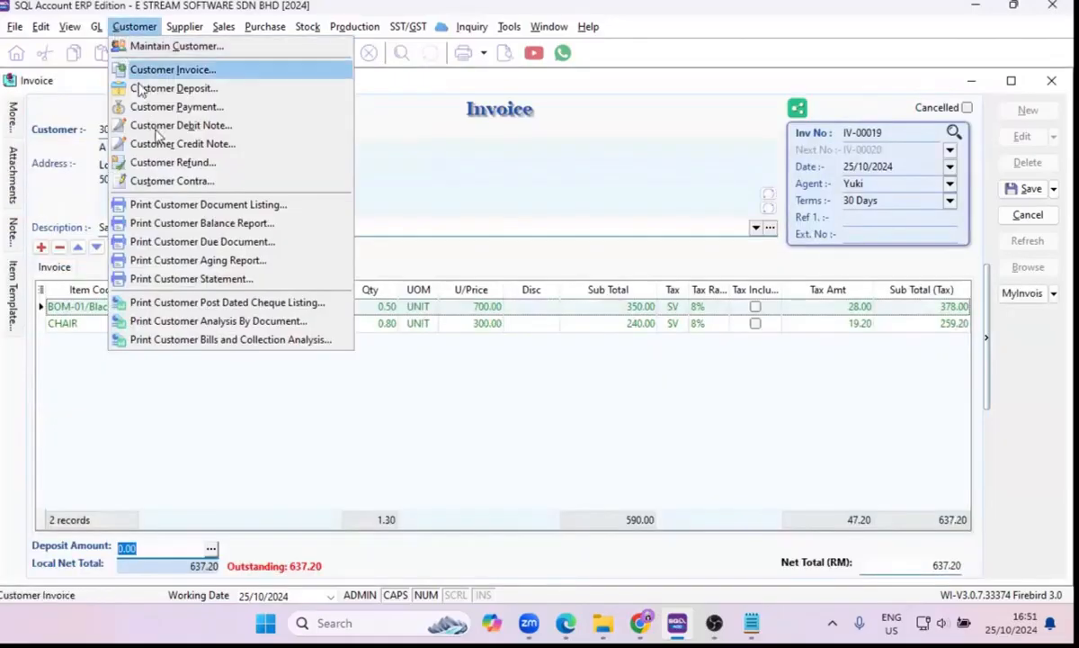
click(179, 182)
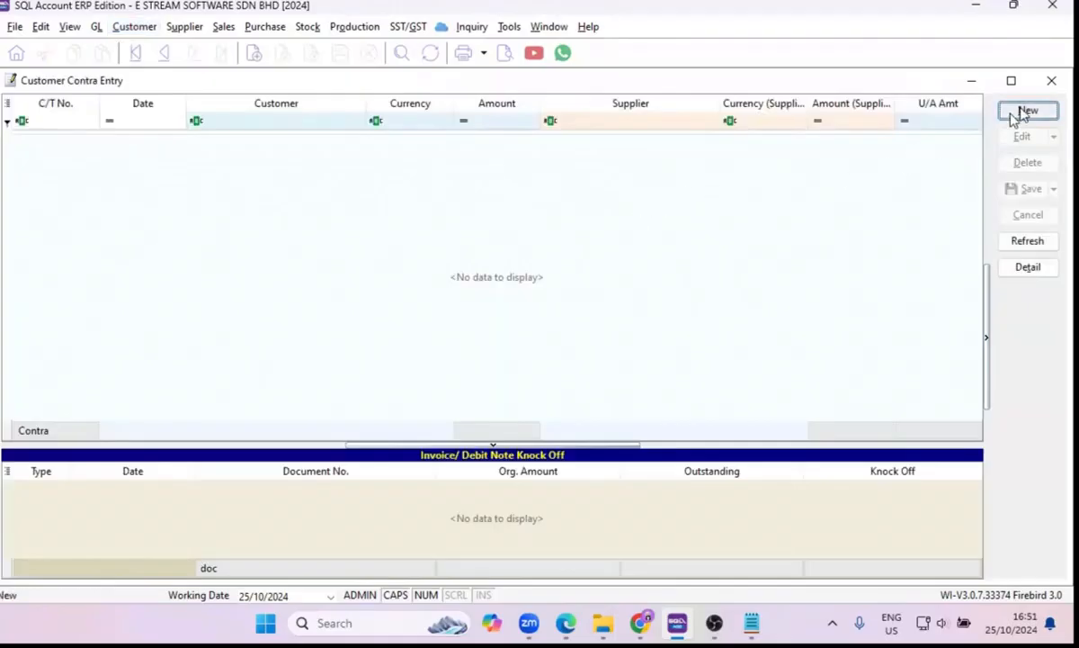
click(1025, 112)
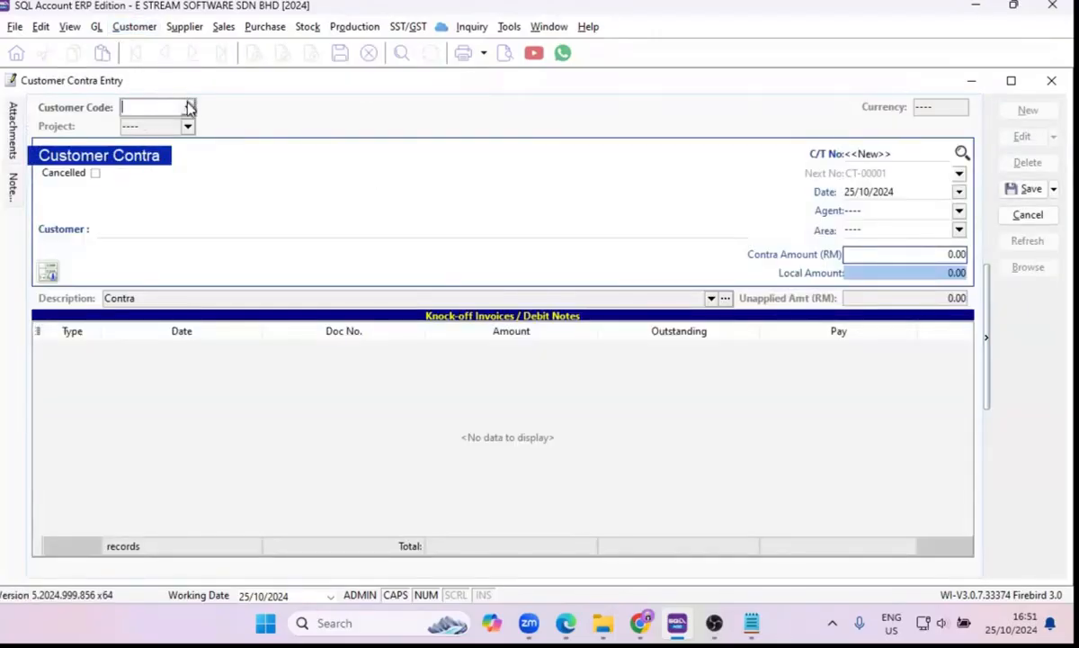
click(187, 107)
click(194, 153)
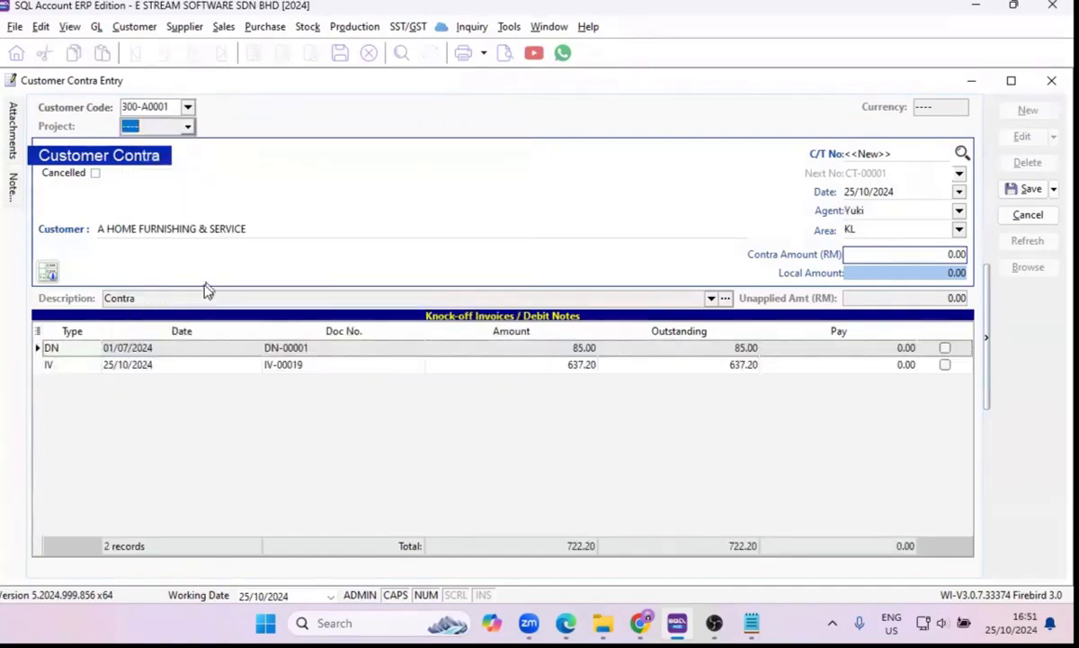
Set the contra amount to RM 200, knock it off against invoice IV-00019, and save the customer contra.
click(871, 254)
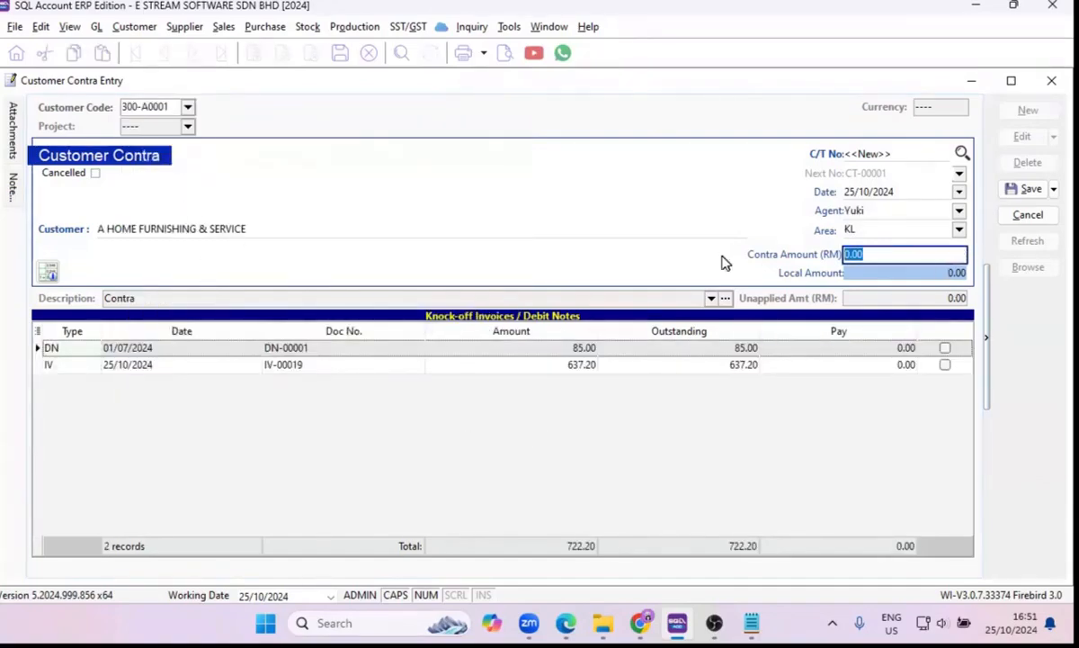
text(200)
key(Tab)
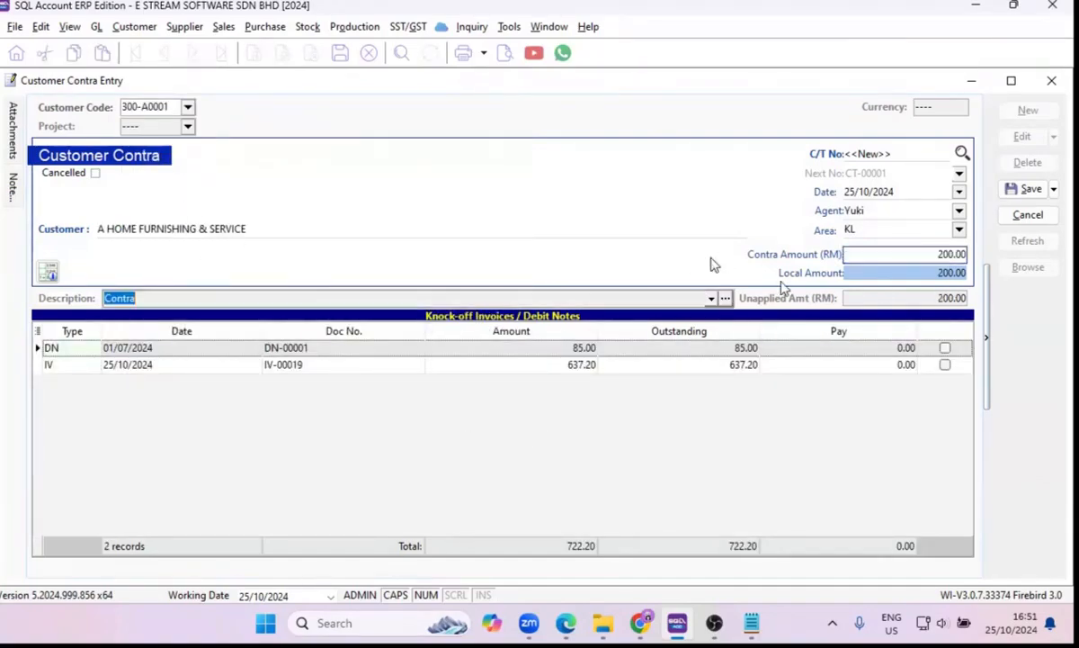
click(944, 365)
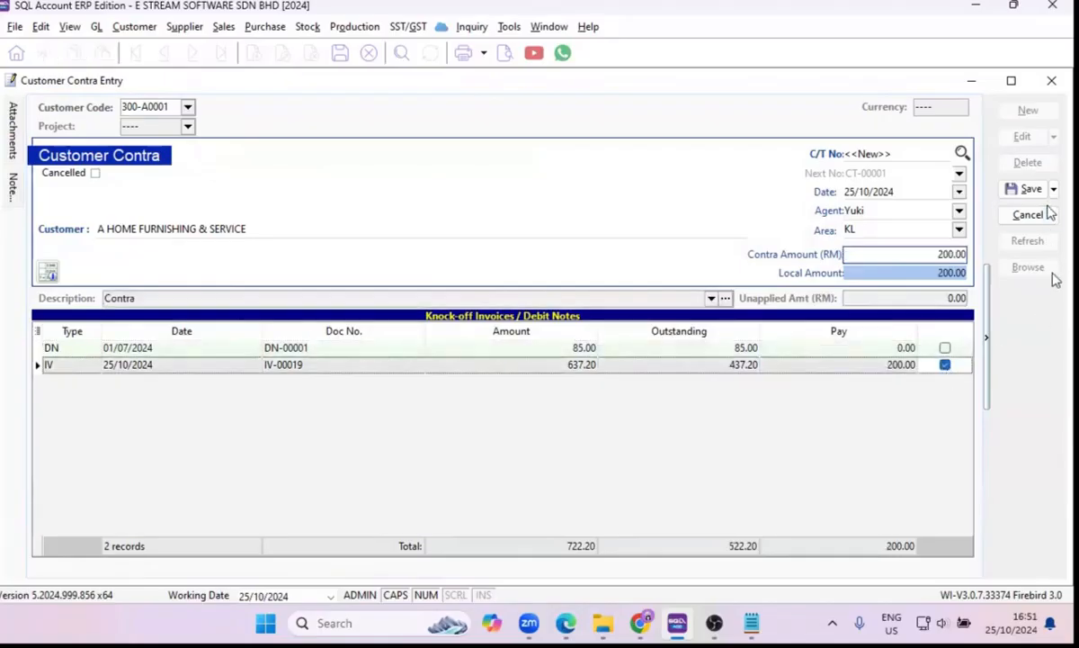
click(1025, 189)
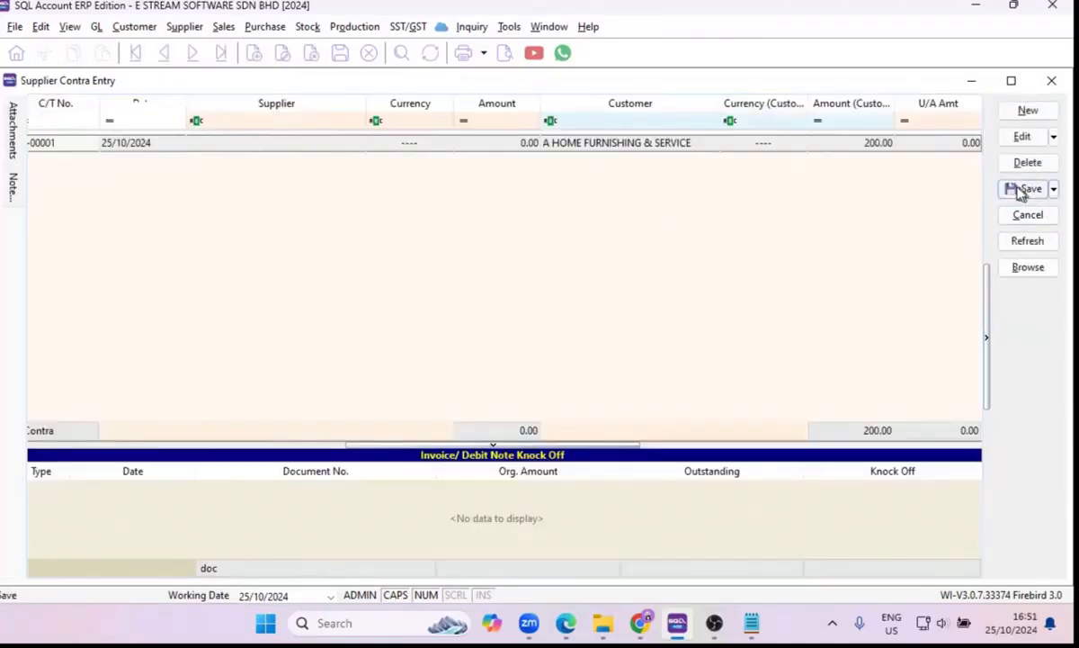
Start the matching Supplier Contra entry and choose ADY INTERNATIONAL PLT as the supplier.
click(1028, 110)
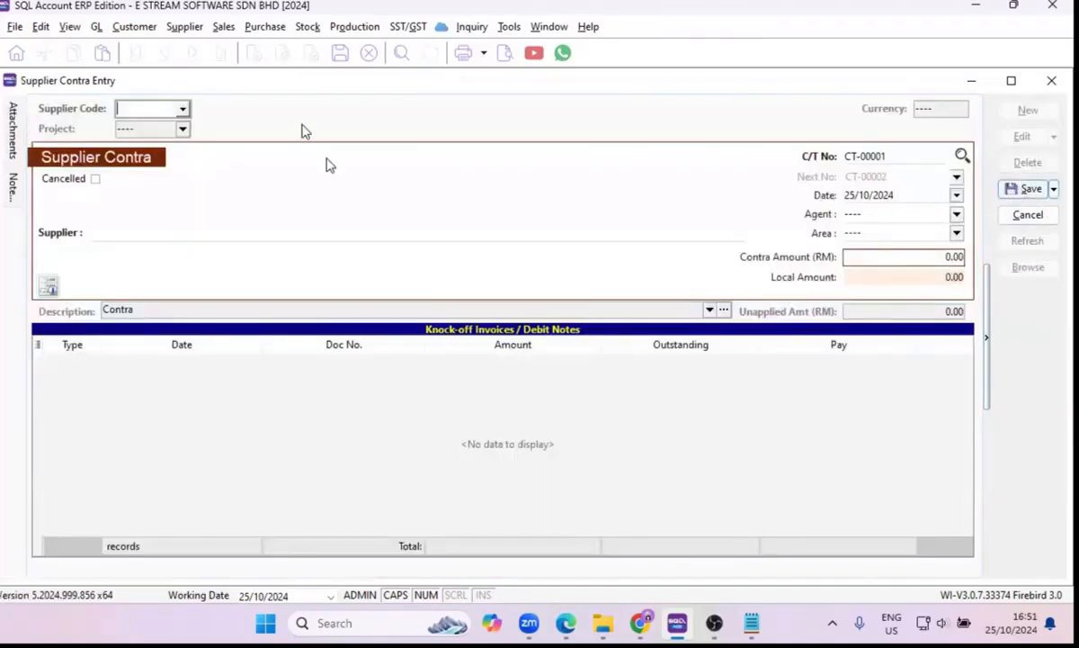
click(182, 110)
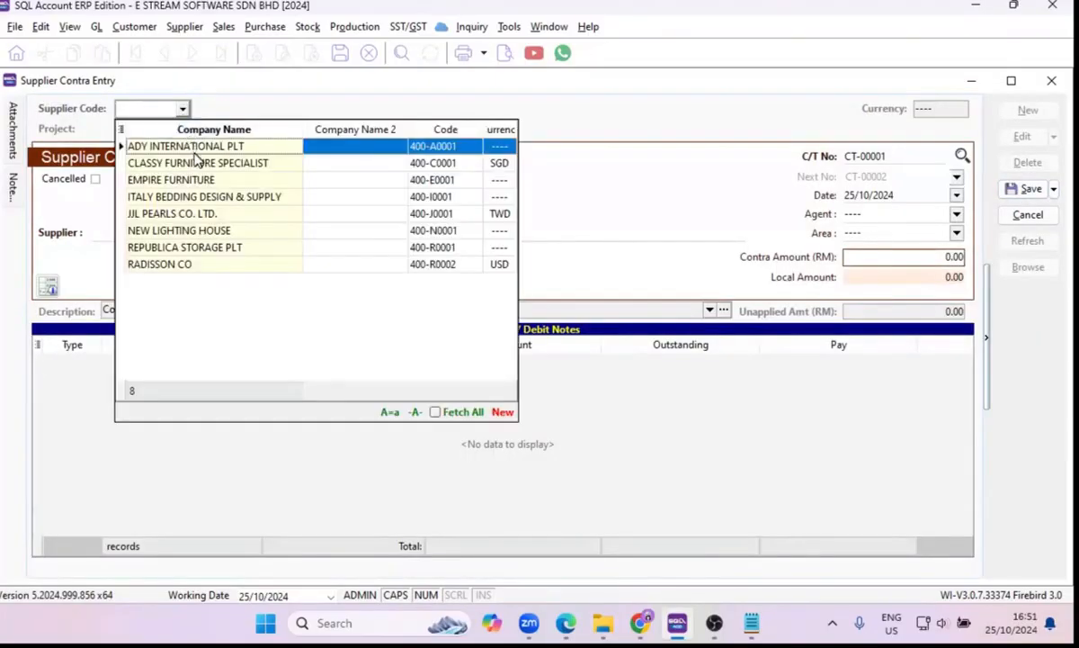
key(Return)
Set the supplier contra amount to RM 200, knock it off against PI-00011, save it, and browse the supplier contra list.
click(933, 256)
text(200)
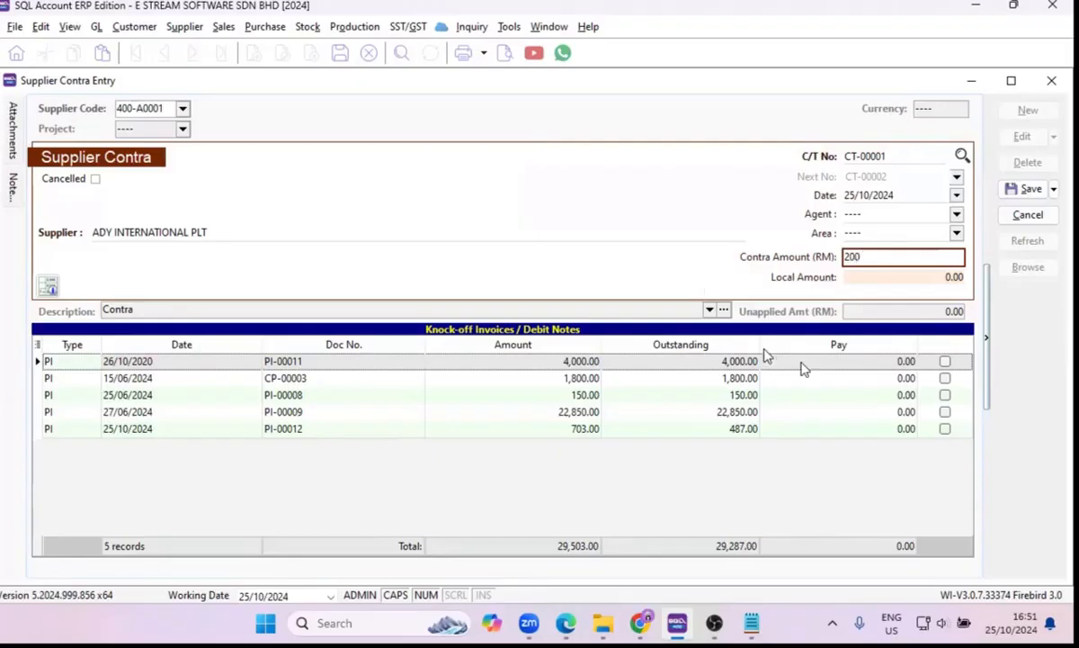
click(945, 361)
click(1025, 189)
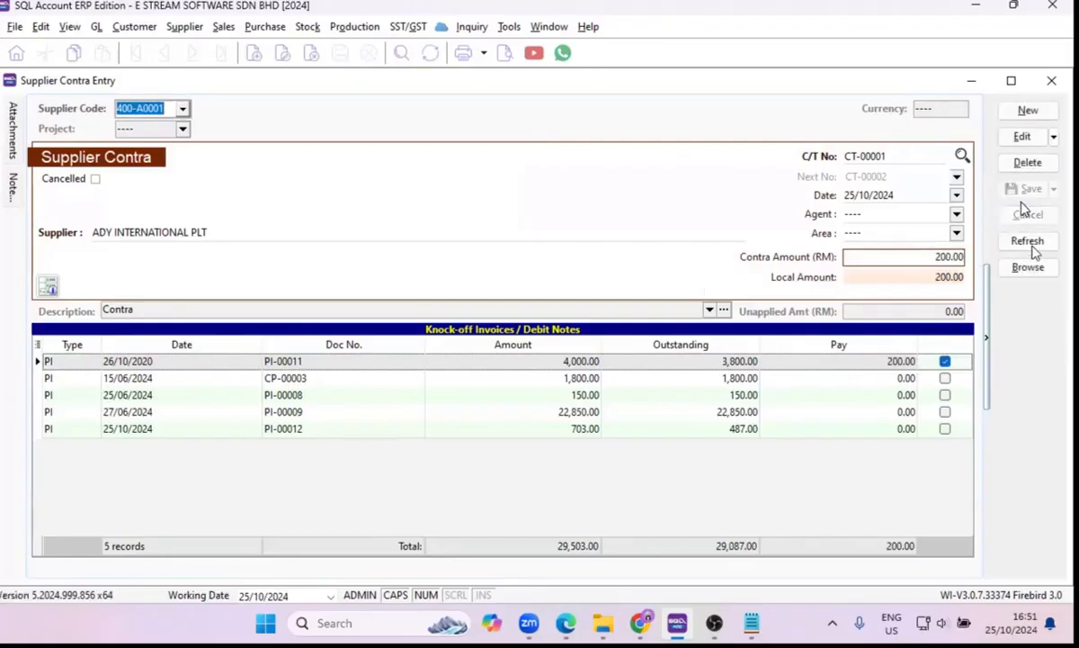
click(1028, 267)
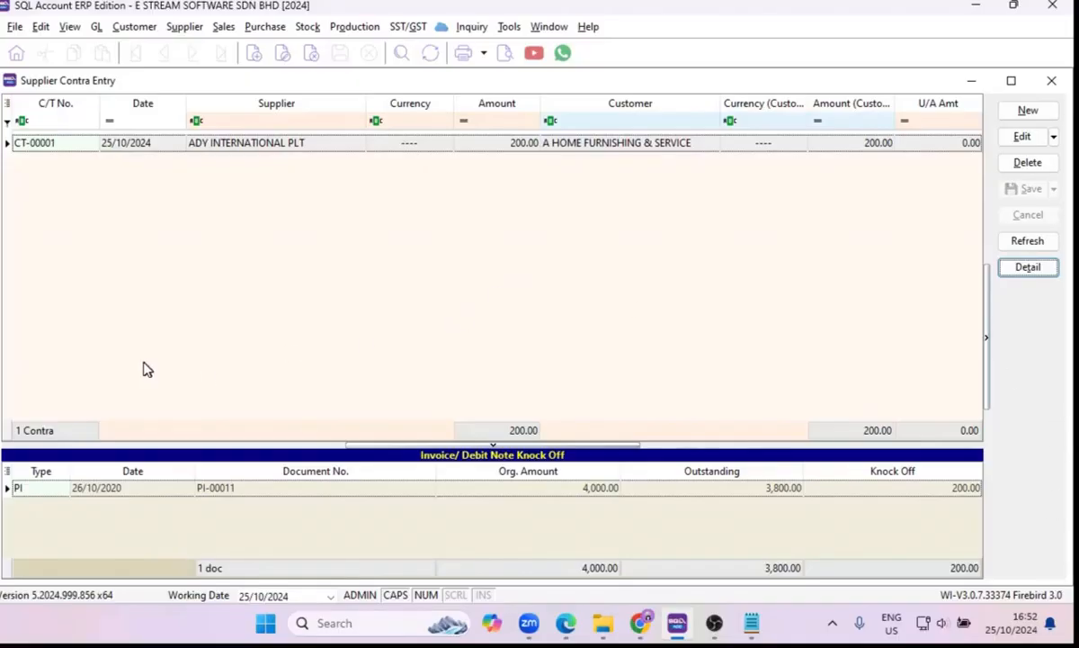
Start a new Customer Deposit entry for C ART TECHNOLOGY HUB.
click(135, 27)
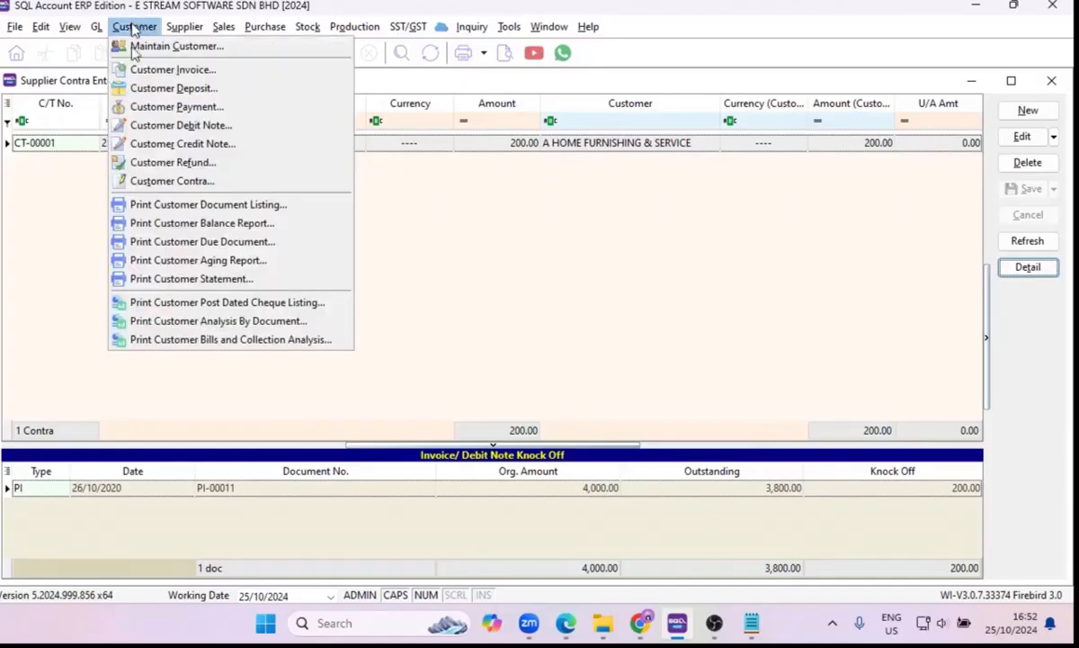
click(141, 89)
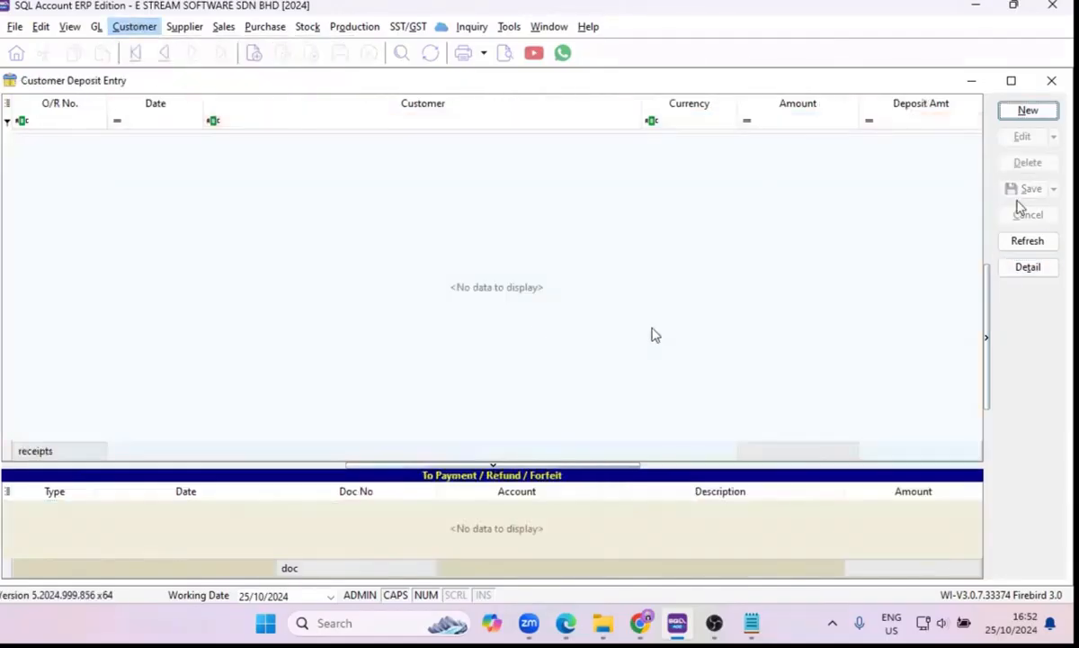
click(1005, 112)
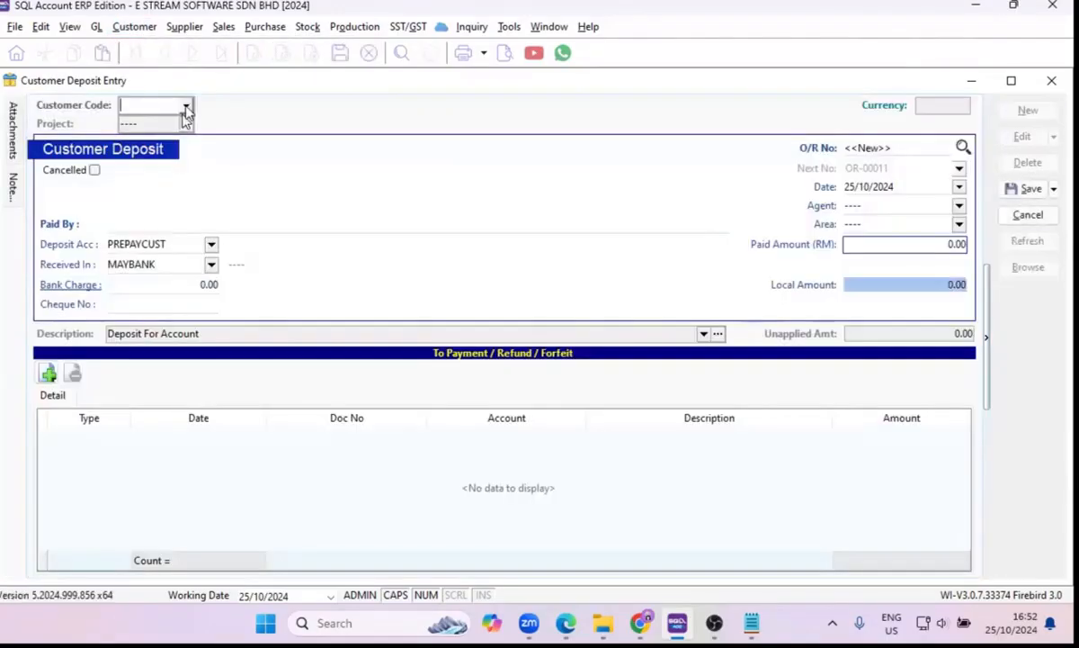
click(185, 105)
click(188, 160)
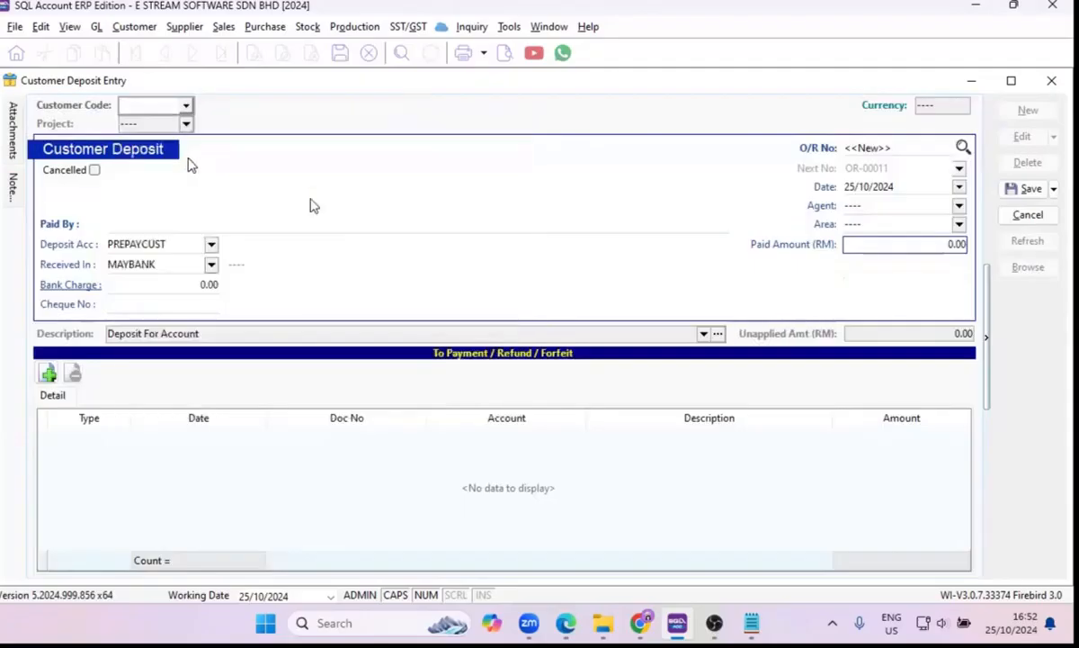
Set the deposit's paid amount to RM 1,000 and save the customer deposit.
click(872, 244)
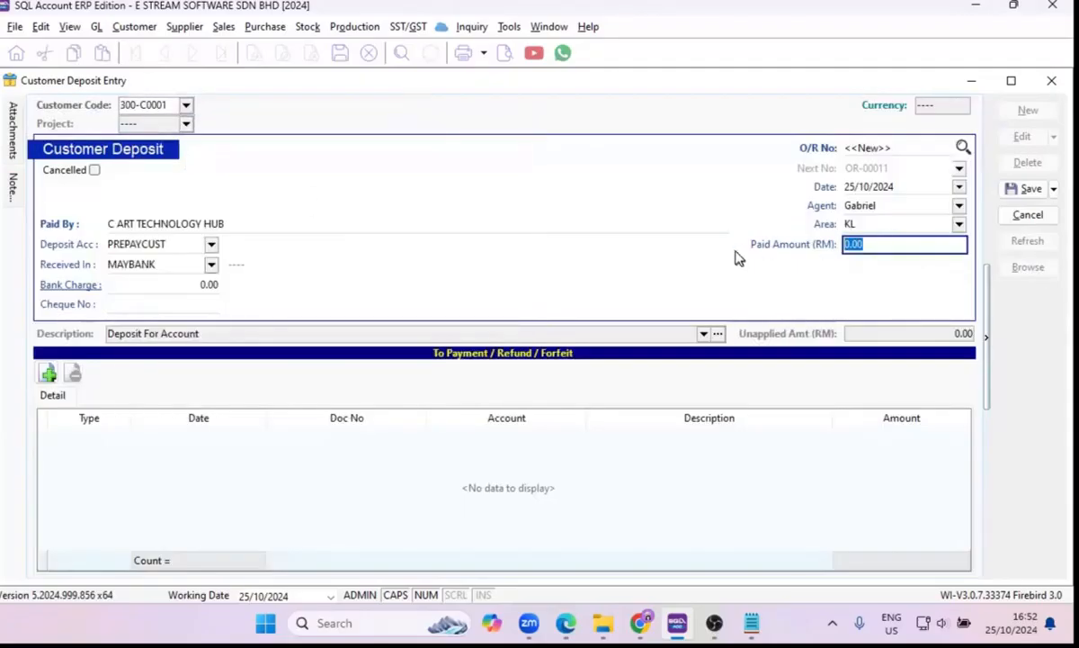
key(BackSpace)
text(1000)
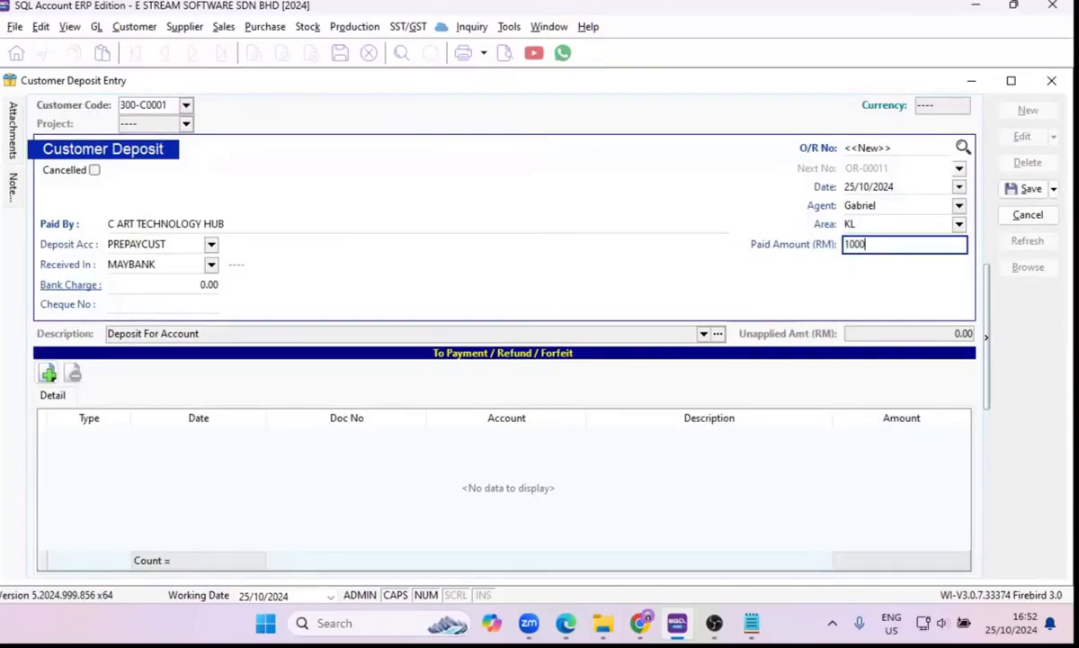
key(Tab)
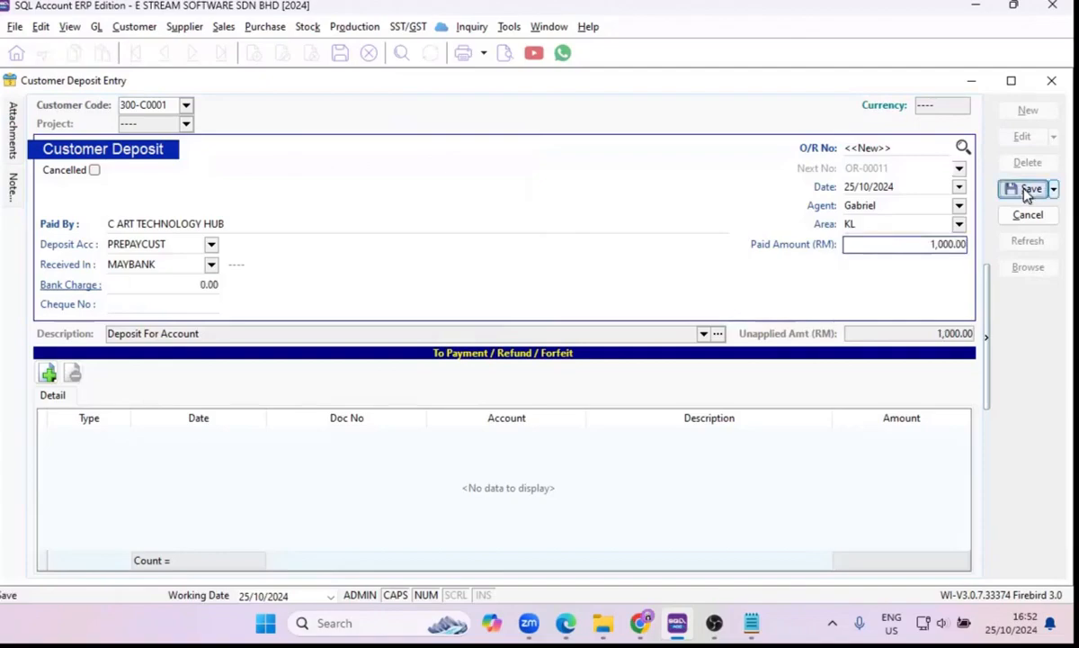
click(1029, 191)
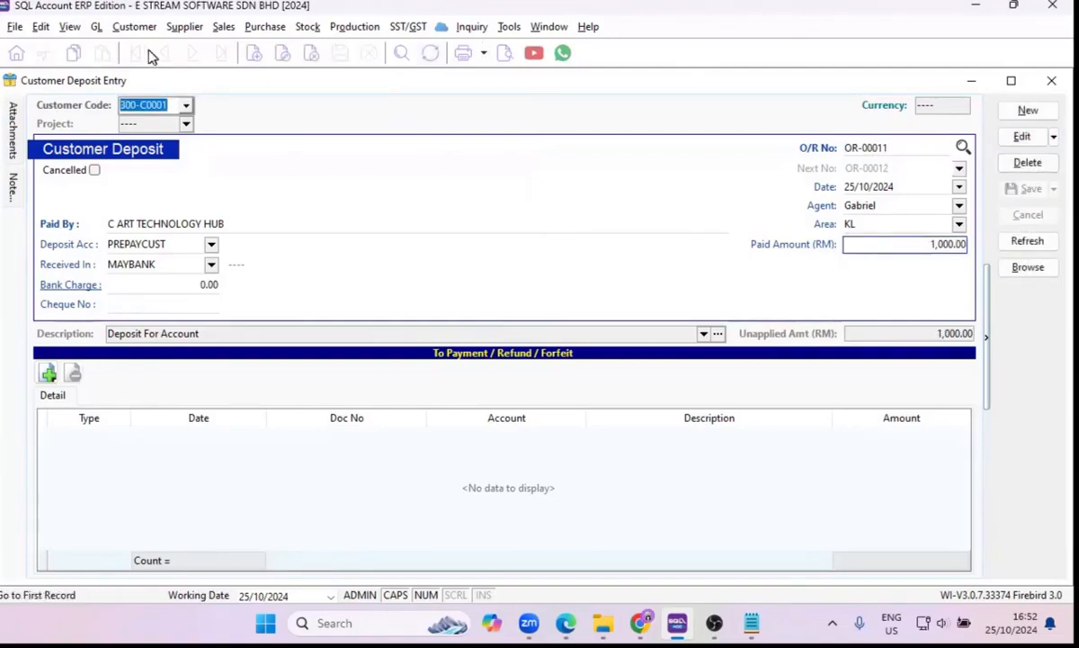
Start a new Customer Invoice for C ART TECHNOLOGY HUB.
click(141, 28)
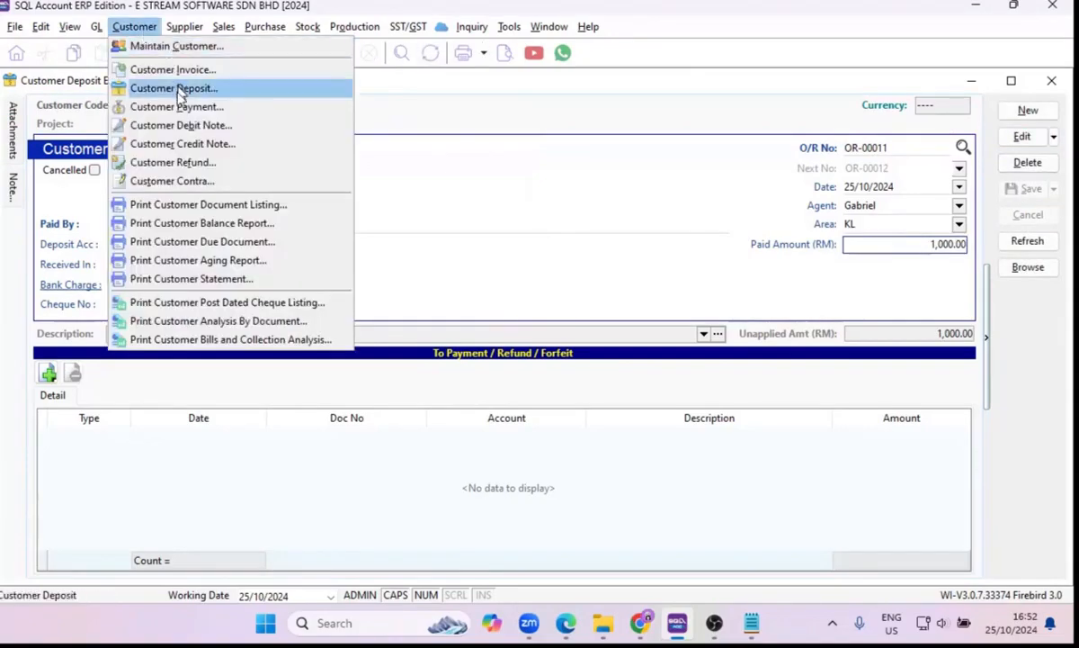
click(180, 72)
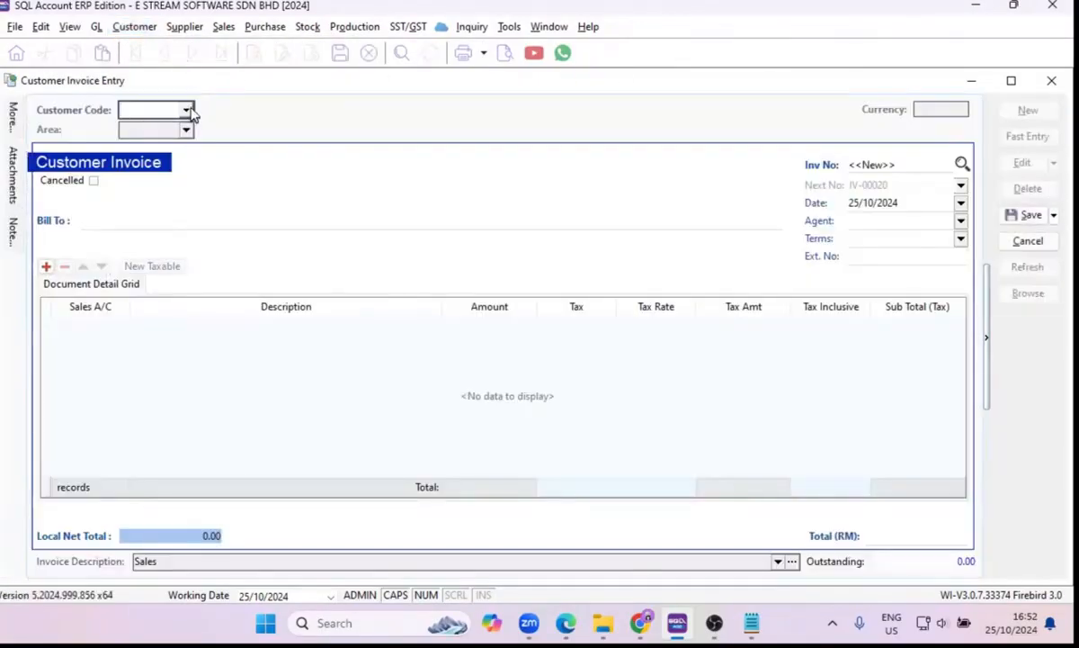
click(187, 110)
click(198, 164)
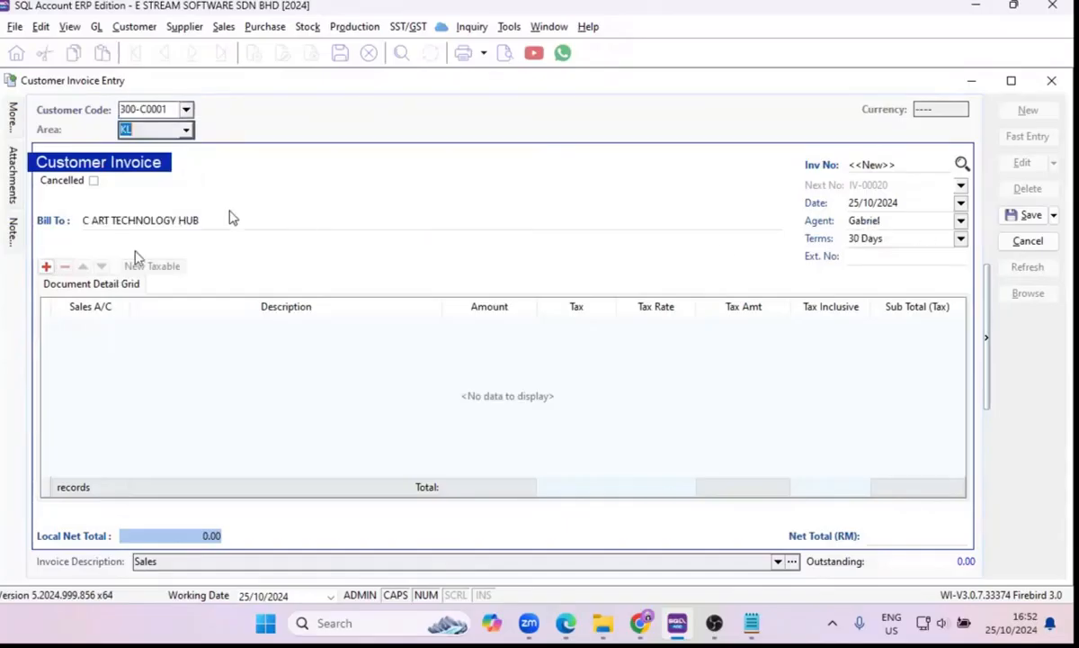
Add an invoice line with the SALES - LIGHTING account (500-300) and the description 1000.
click(46, 266)
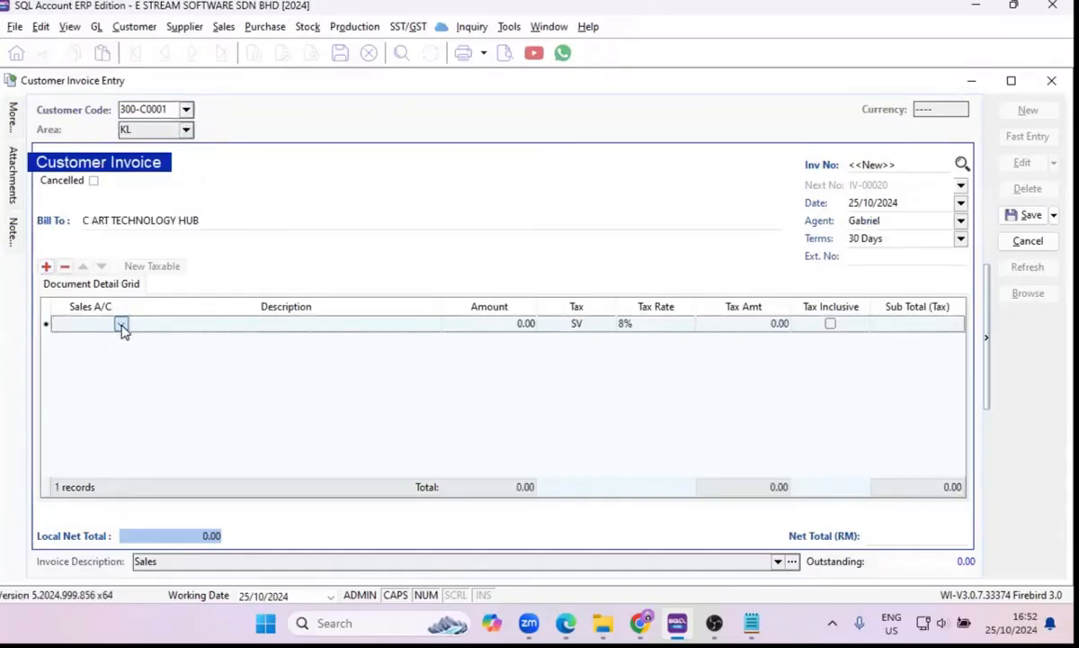
click(121, 324)
text(SAL)
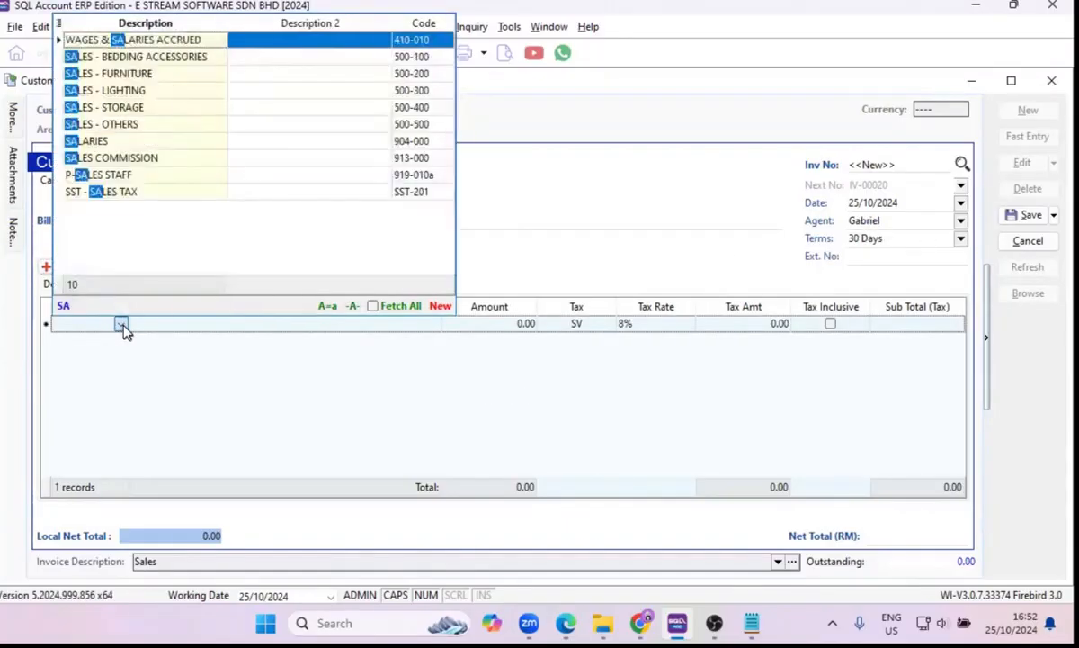
click(88, 90)
key(Tab)
text(1000)
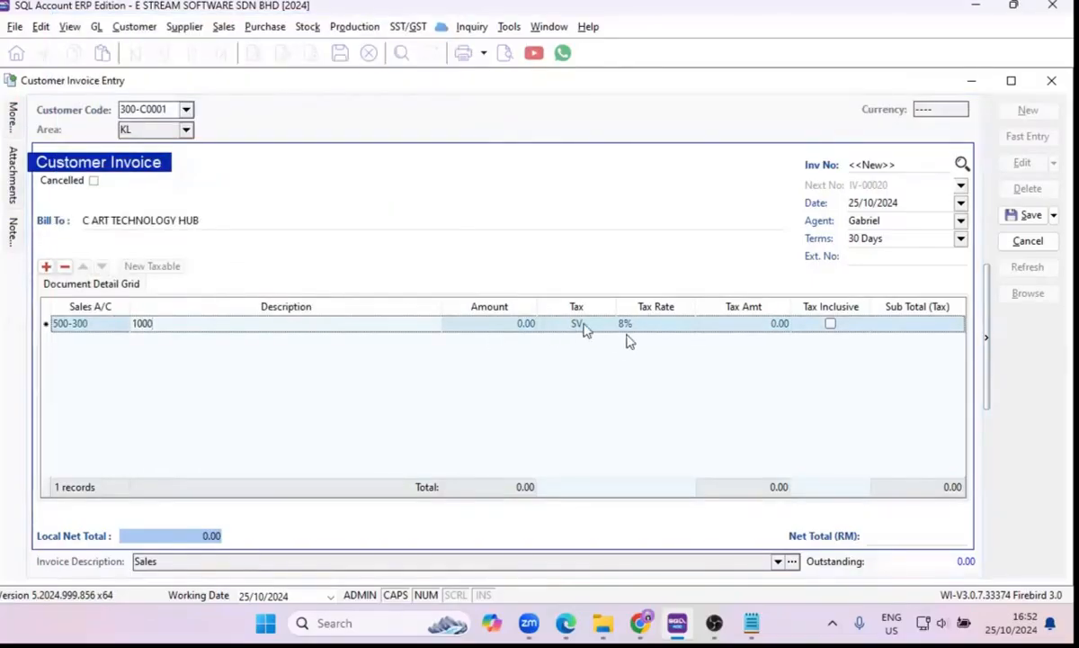
Set the line amount to RM 1,000, make it tax inclusive, and save the customer invoice.
click(496, 325)
text(1000)
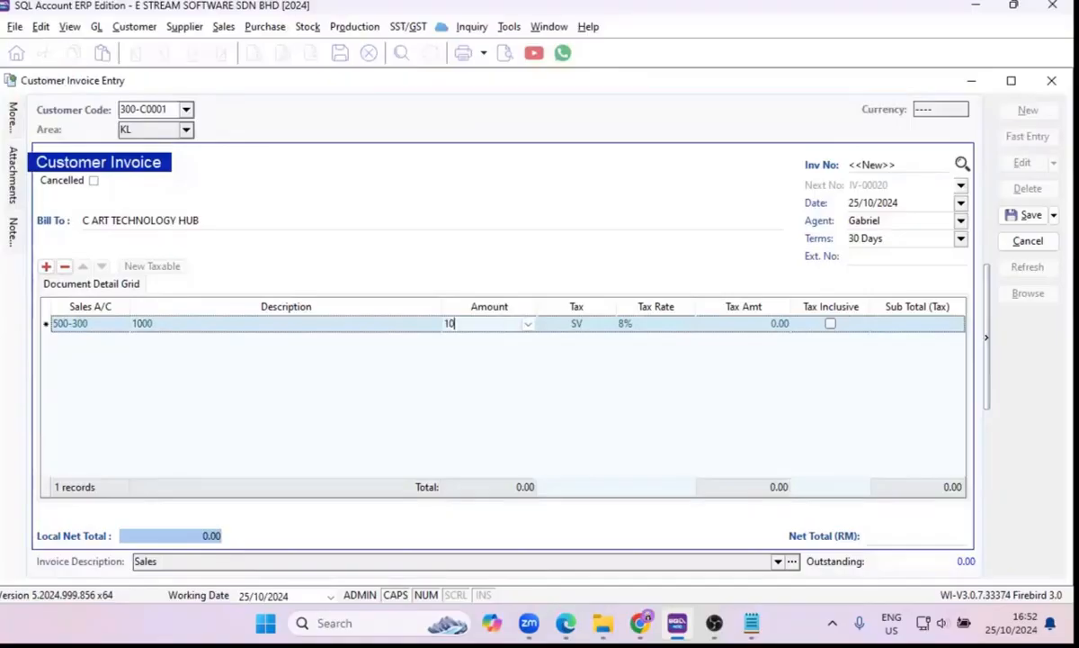
key(Tab)
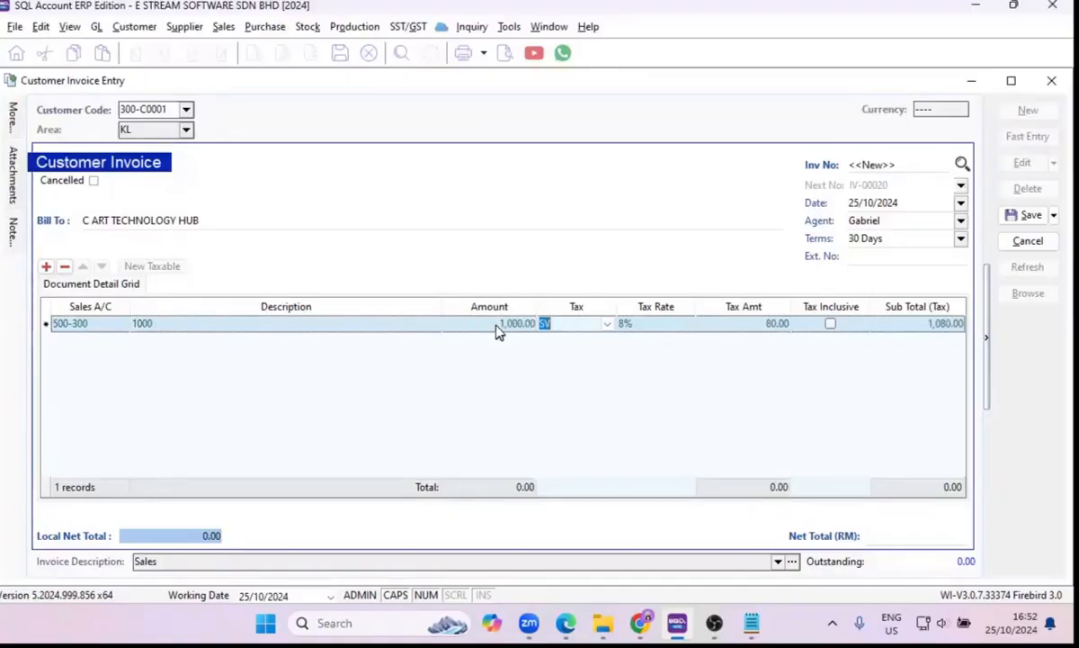
click(830, 323)
click(1030, 216)
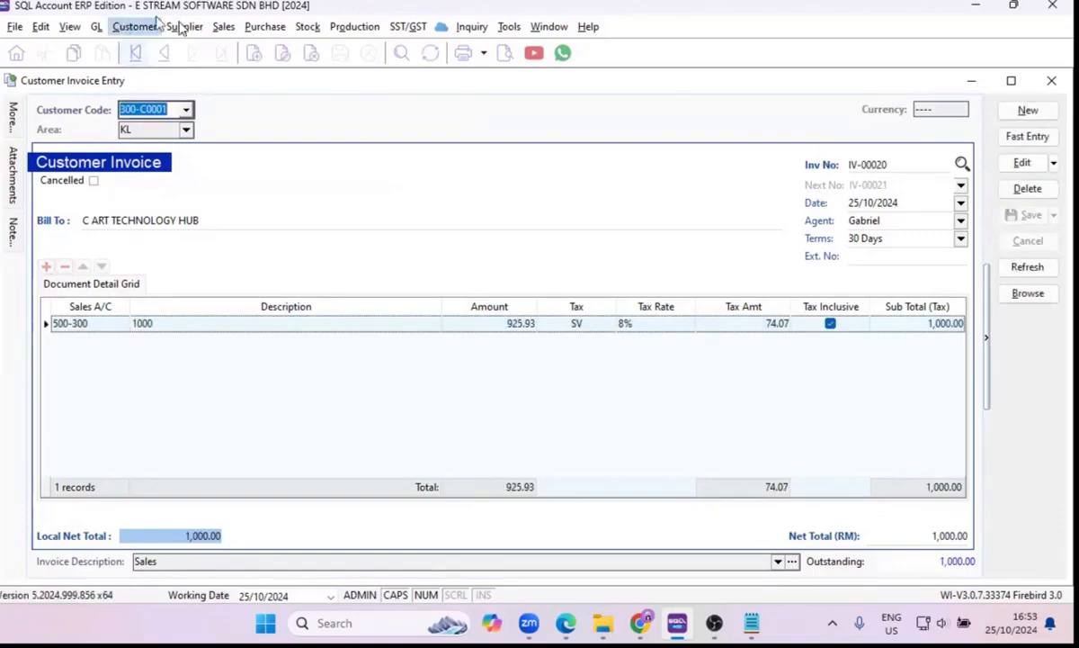
Start a new Customer Payment entry for C ART TECHNOLOGY HUB.
click(134, 26)
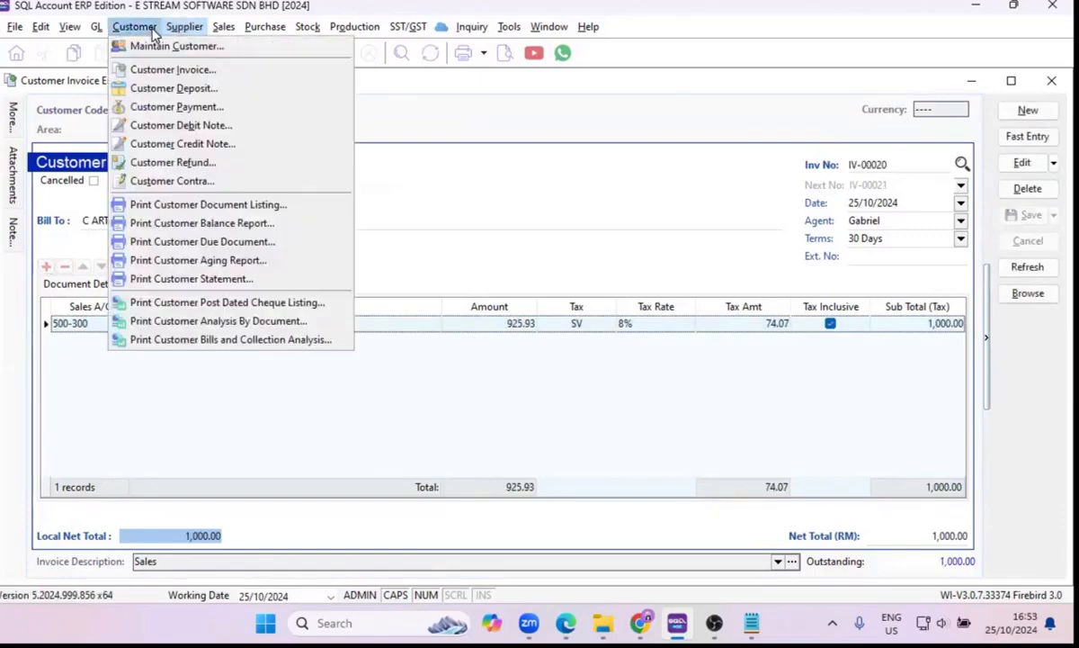
click(186, 106)
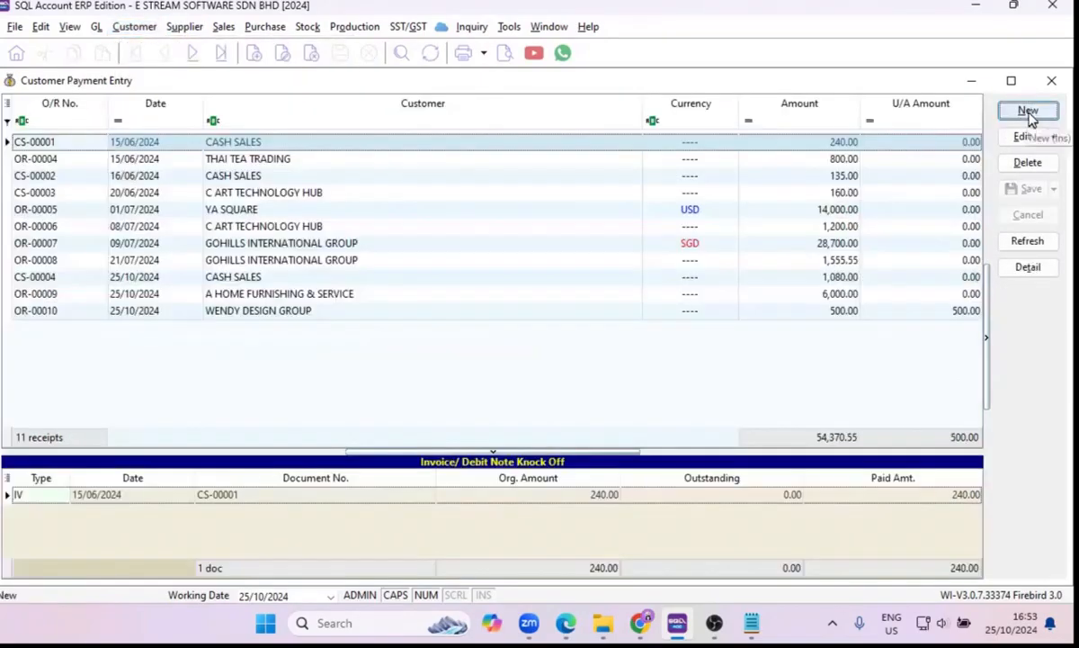
click(1028, 111)
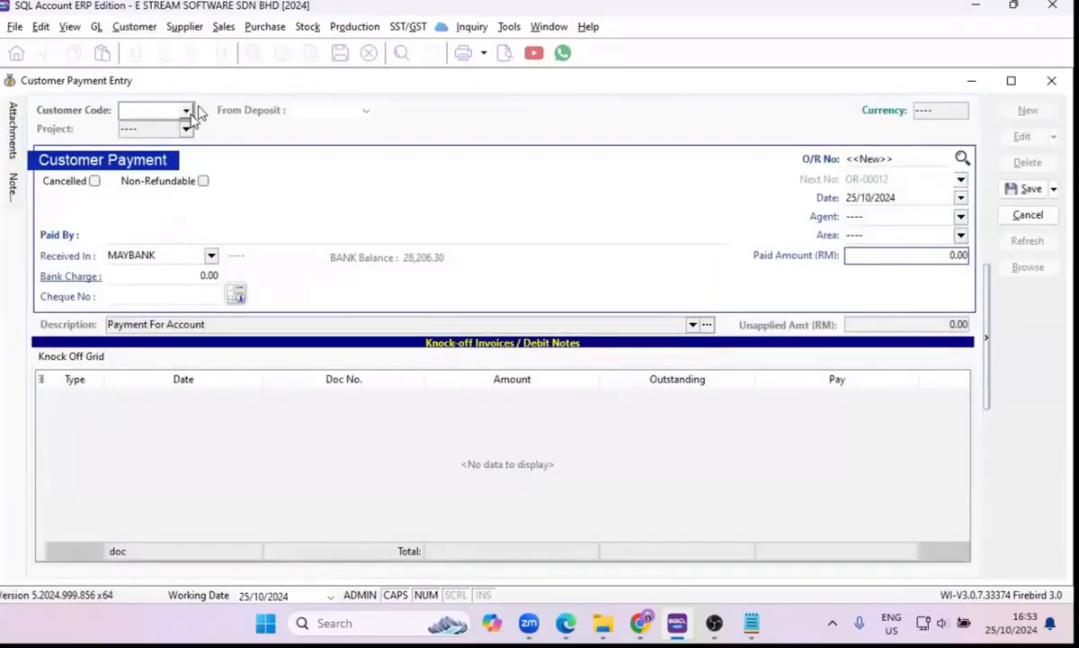
click(186, 111)
click(377, 161)
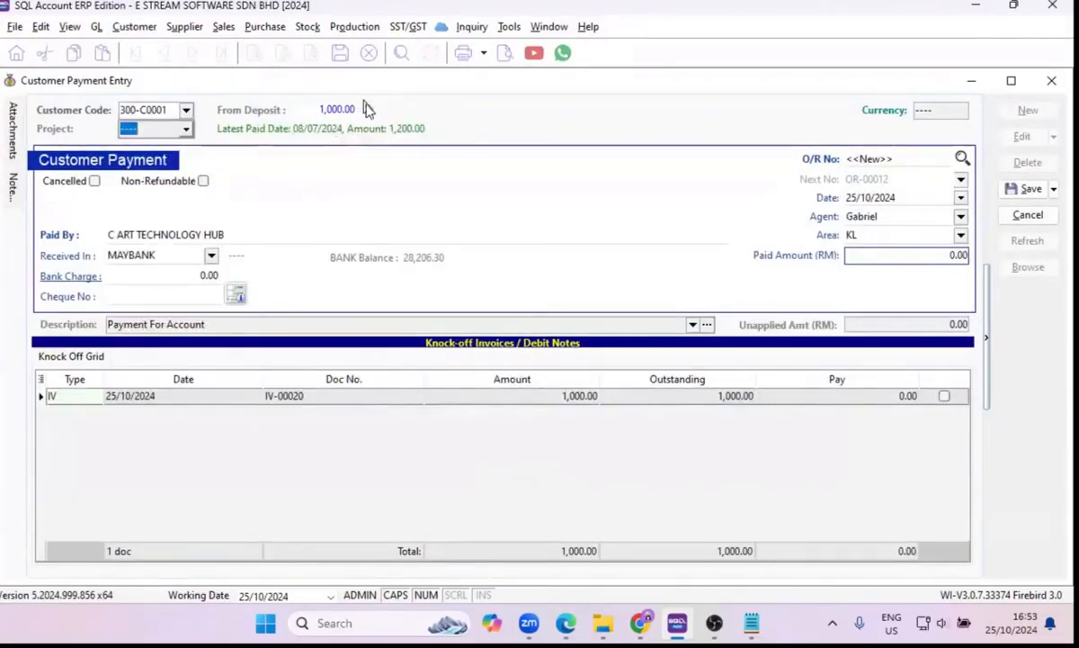
Knock off invoice IV-00020 in full with the payment and save the customer payment.
click(944, 397)
click(1026, 190)
click(578, 335)
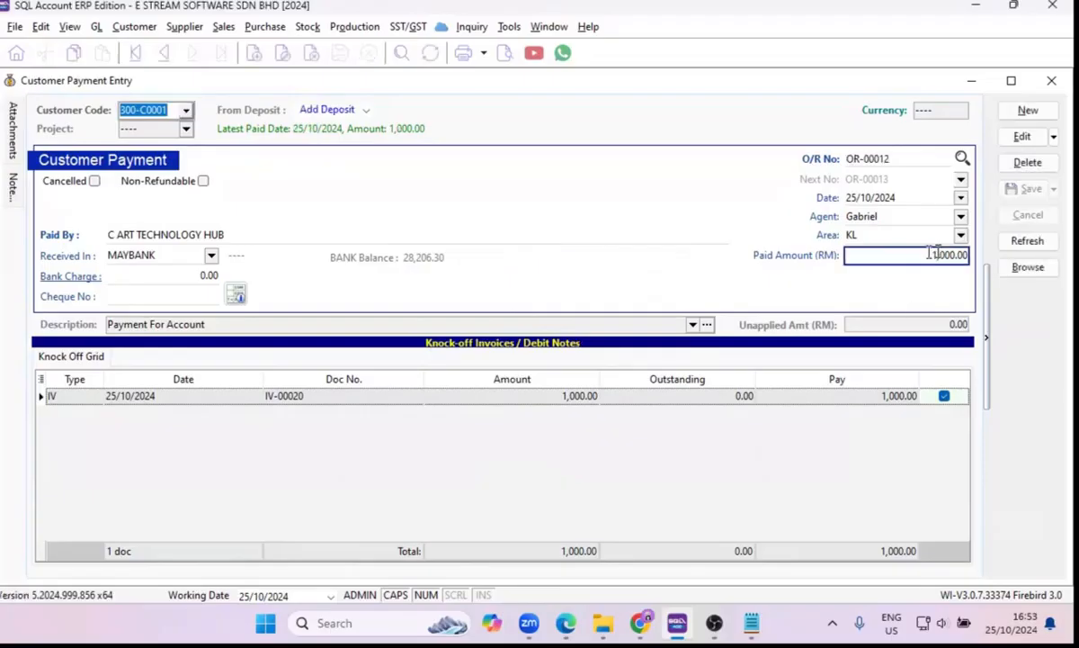
Edit the saved payment to draw its funds from customer deposit OR-00011, and save it again.
click(1022, 136)
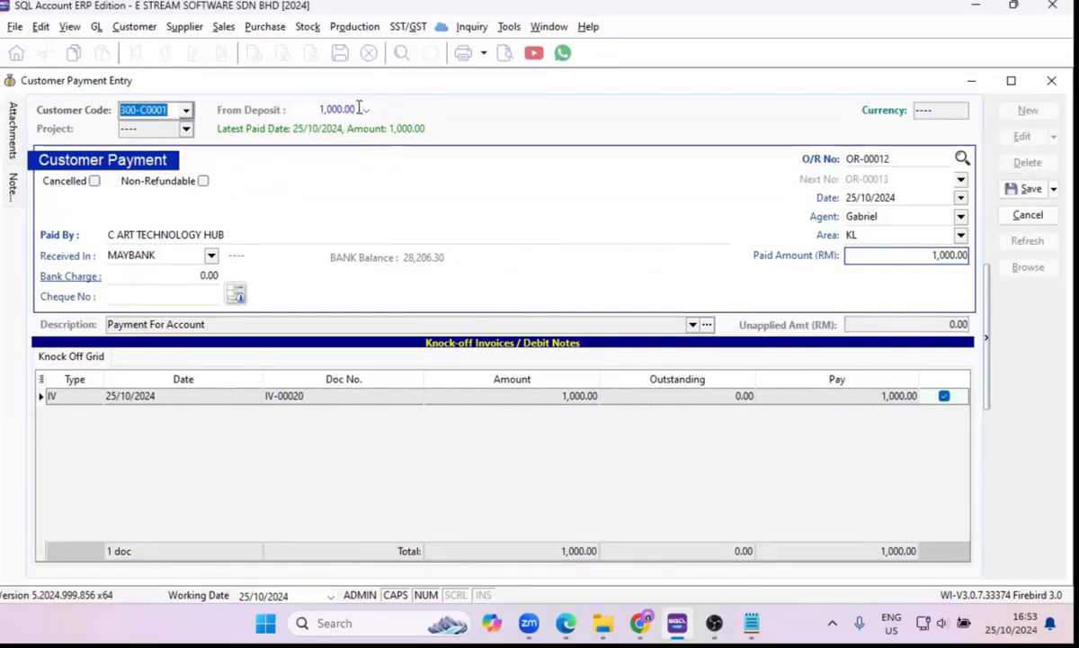
click(365, 109)
click(367, 149)
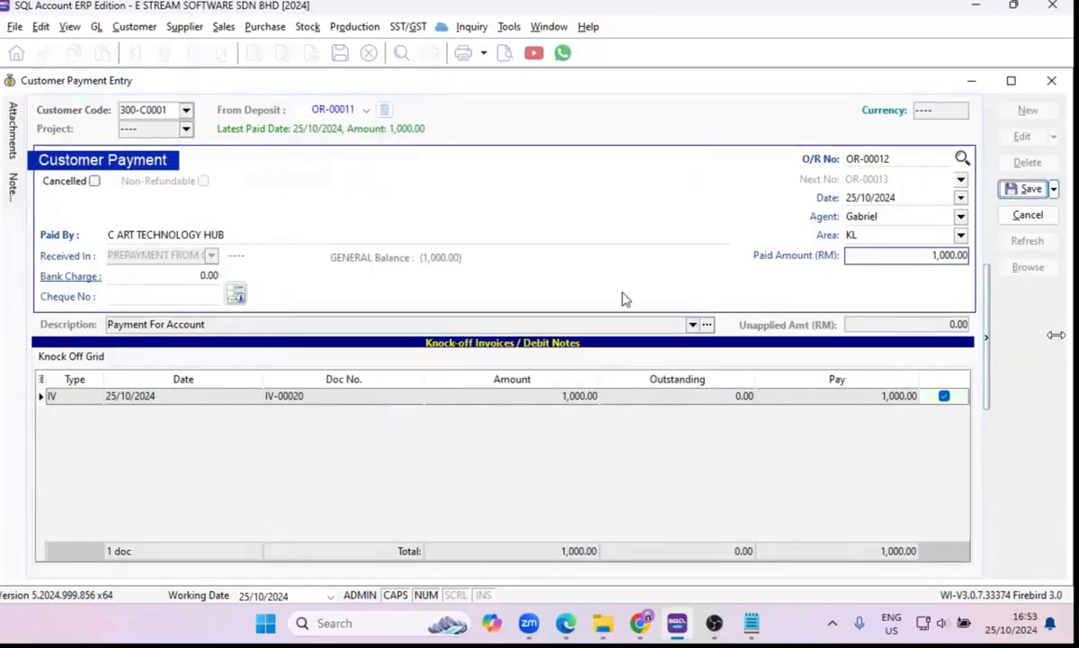
click(1026, 189)
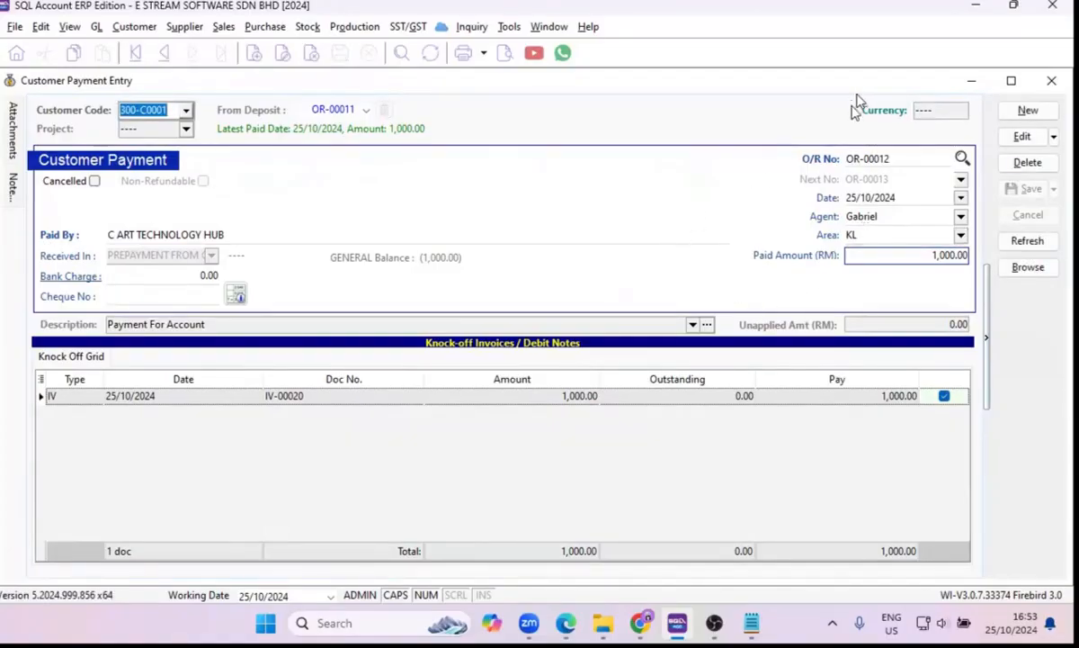
Close all open entry windows, discarding the changes to sales invoice IV-00019, and show the General Ledger functions.
click(1050, 84)
click(1052, 86)
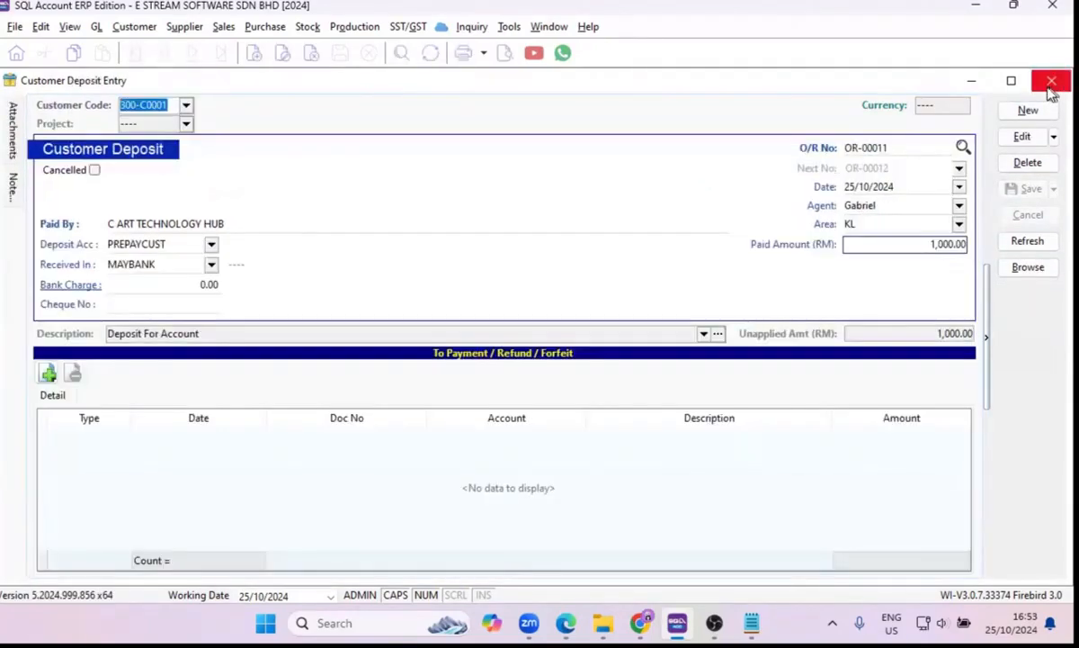
click(1052, 87)
click(1051, 90)
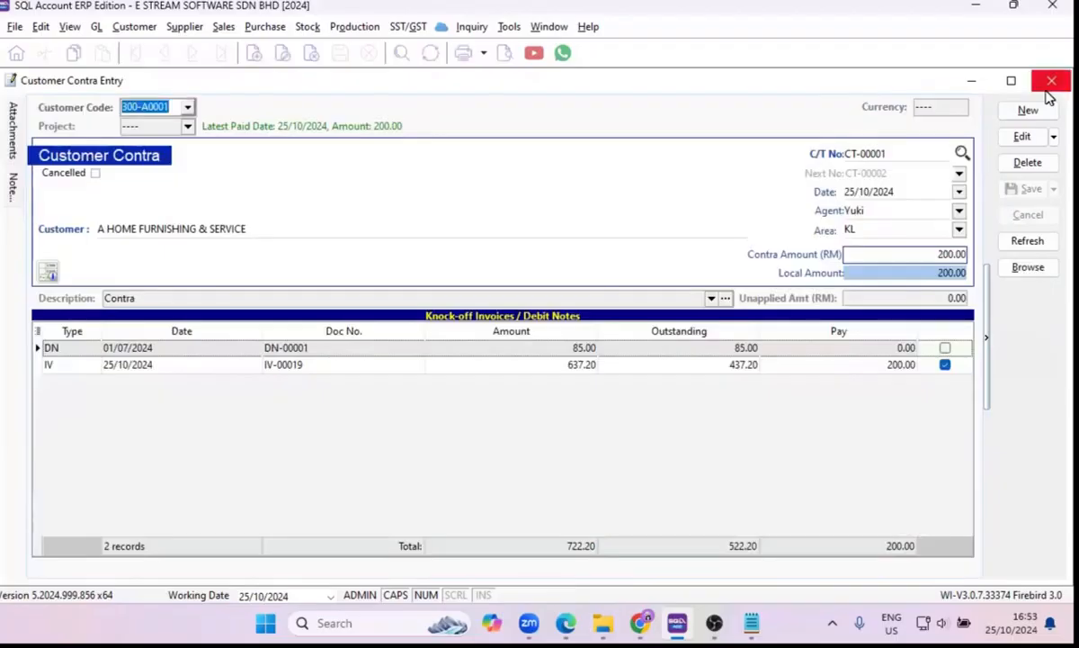
click(1051, 82)
click(1050, 81)
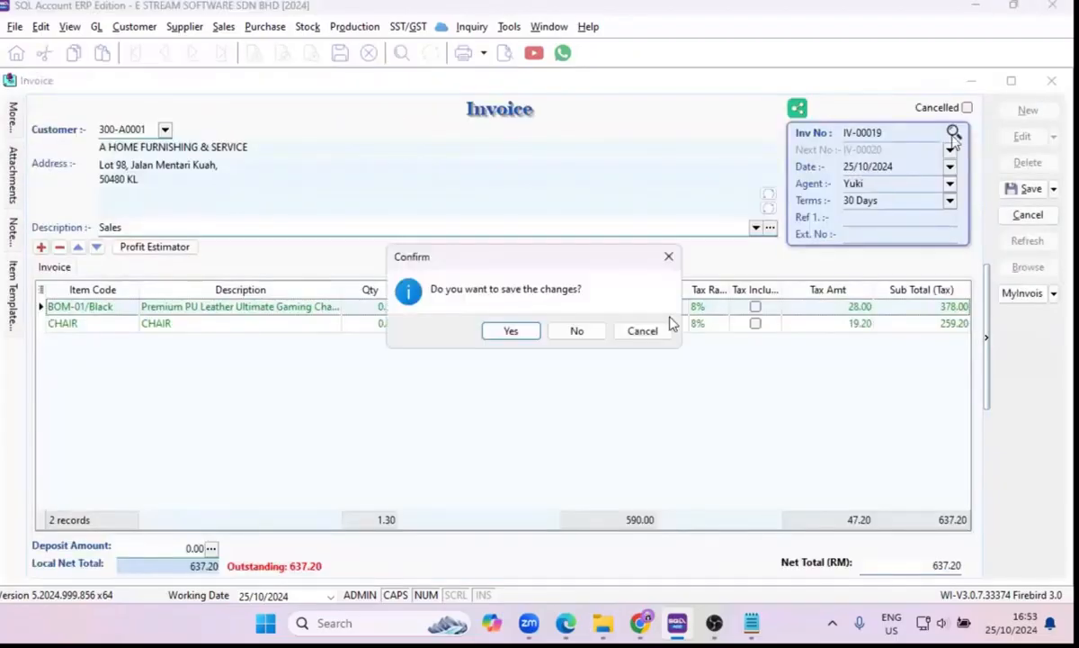
click(577, 331)
click(1043, 85)
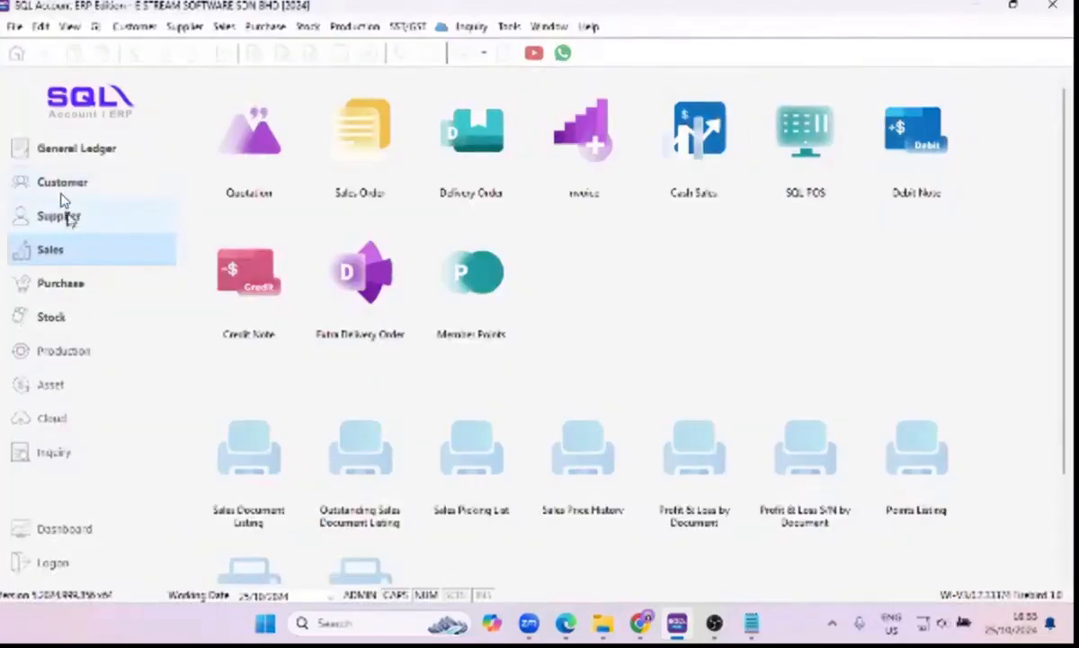
click(72, 150)
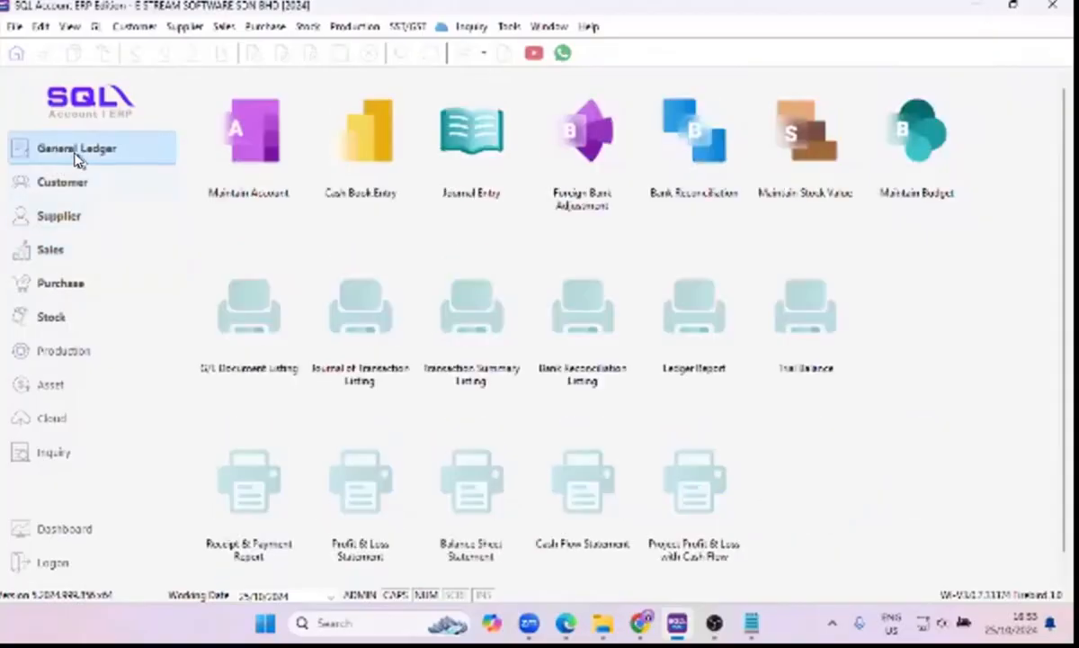
Start a new payment voucher in Cash Book Entry and enter the payee's name.
click(370, 177)
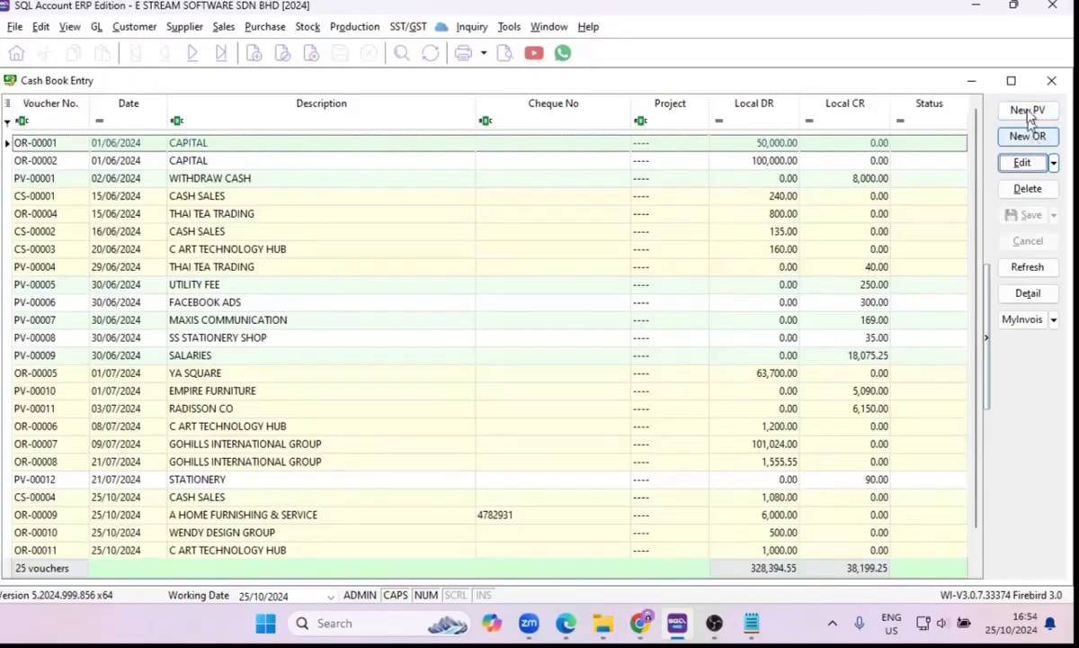
click(1031, 113)
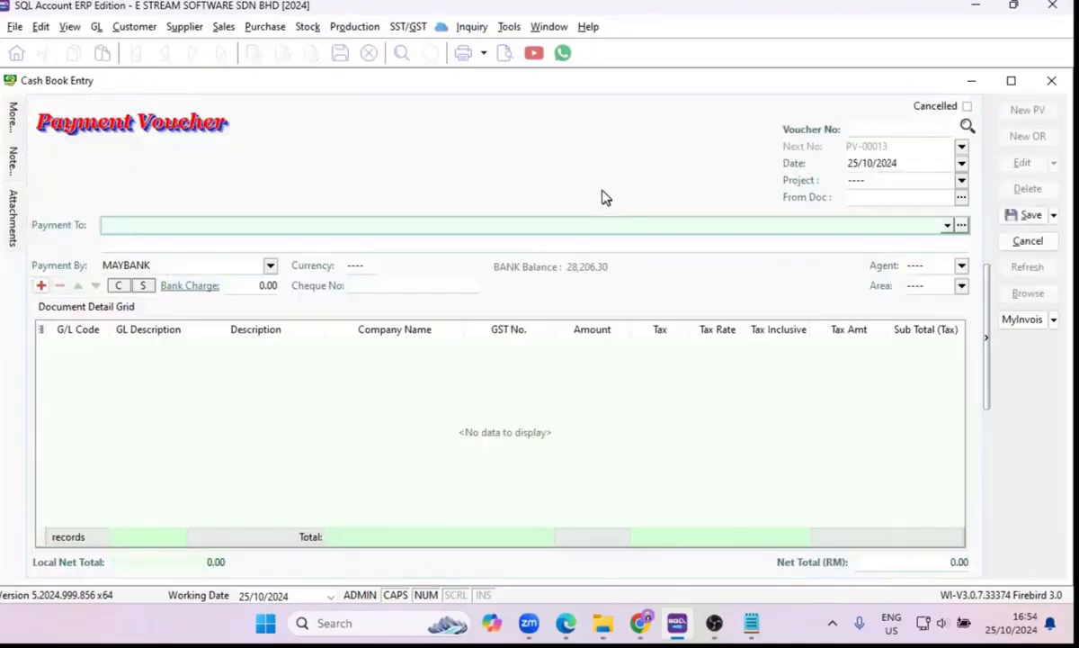
click(165, 226)
text(civy)
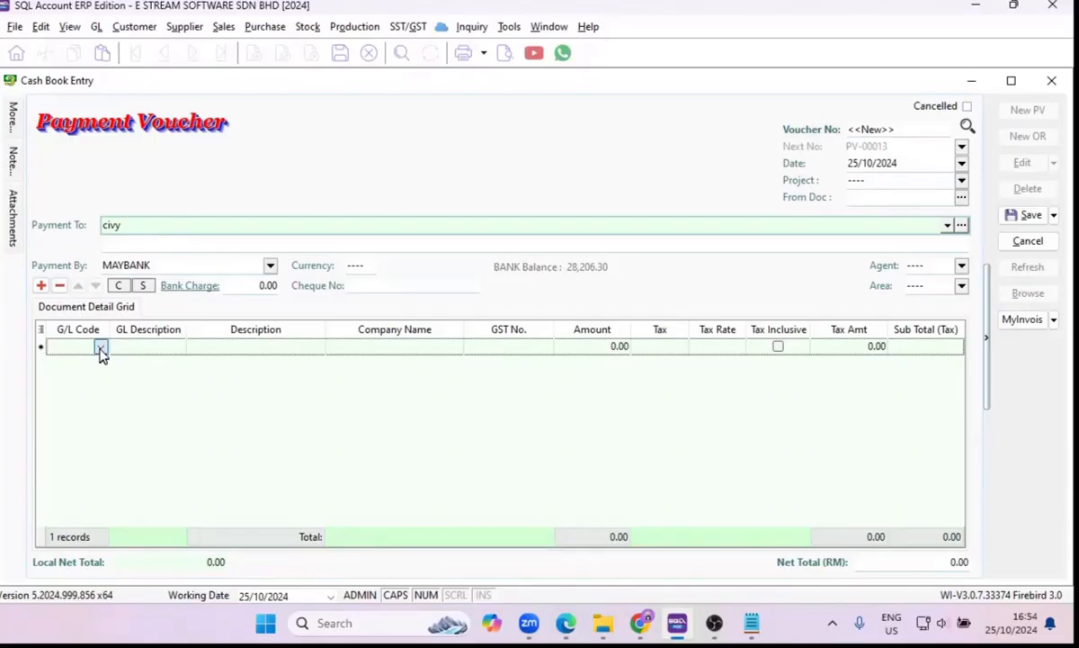
Add a detail line for account 916-000 (toll, parking & fined) with amount 150 and save the voucher.
click(101, 348)
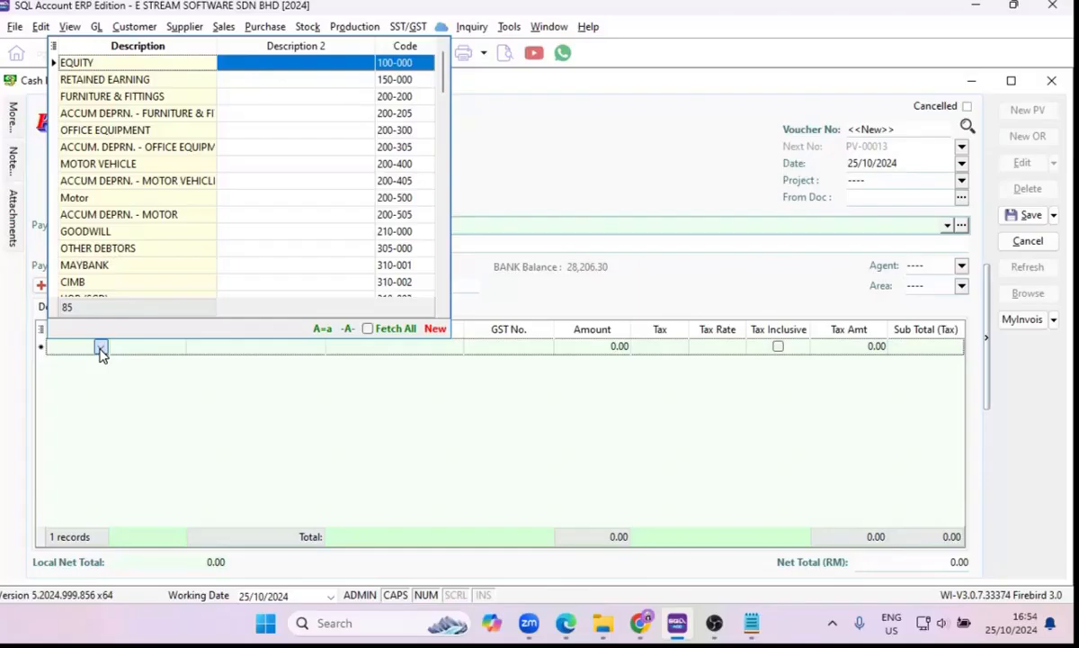
text(W)
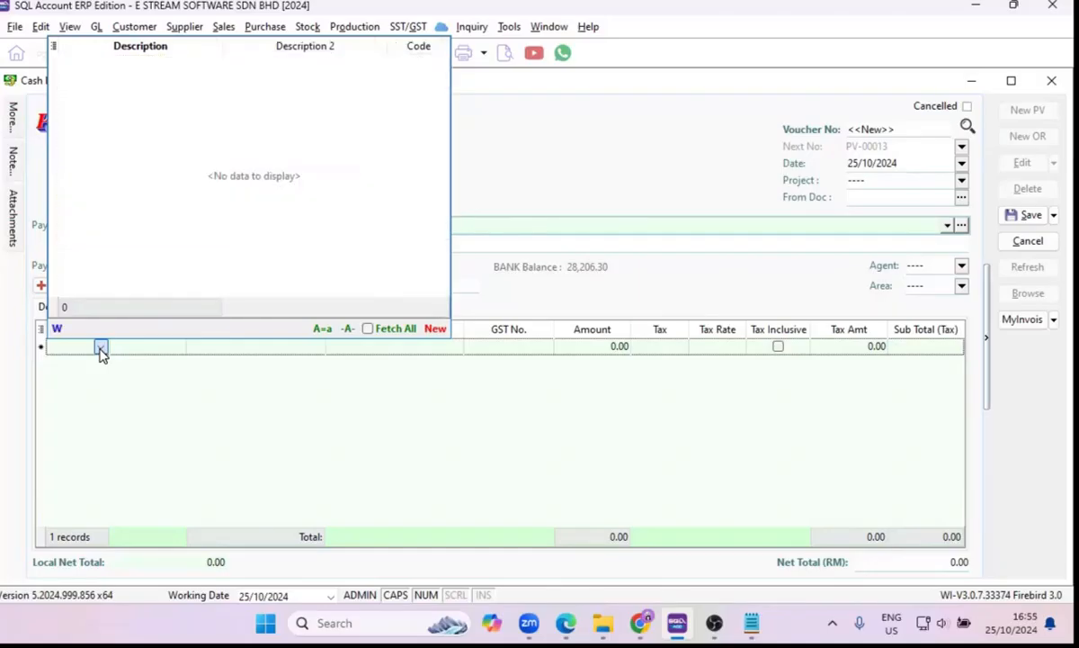
key(Return)
click(562, 347)
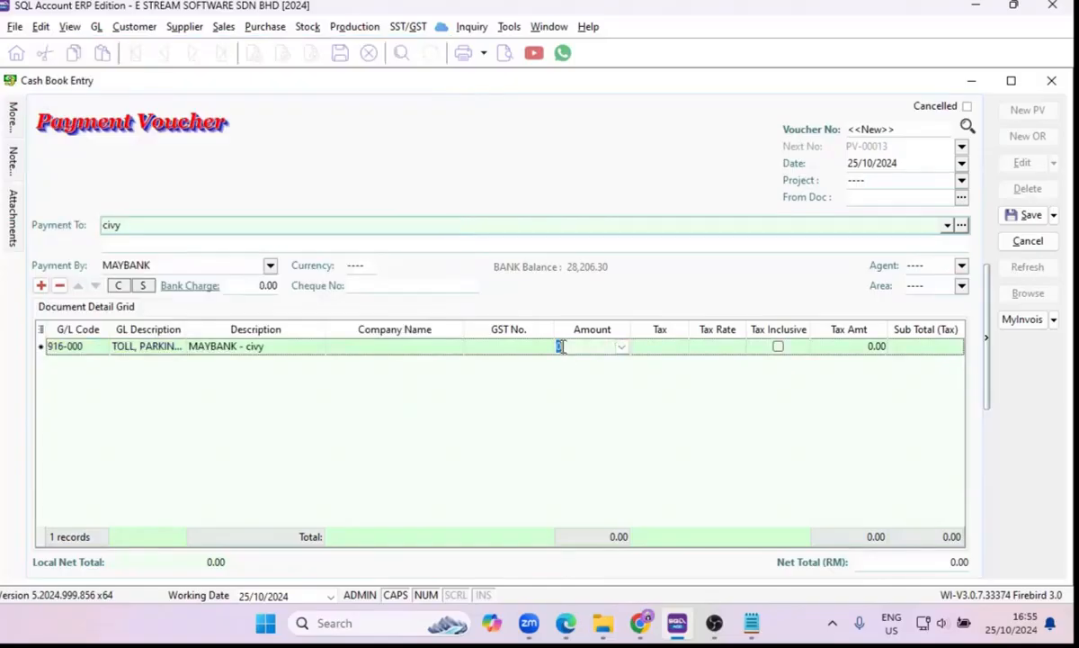
text(150)
key(Tab)
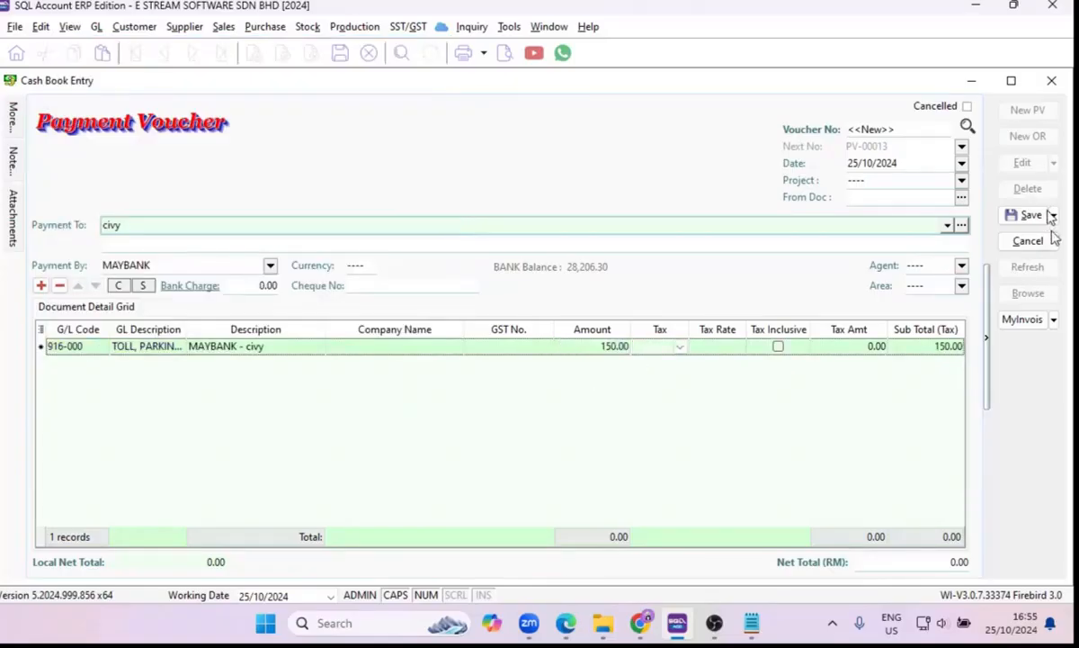
click(1026, 216)
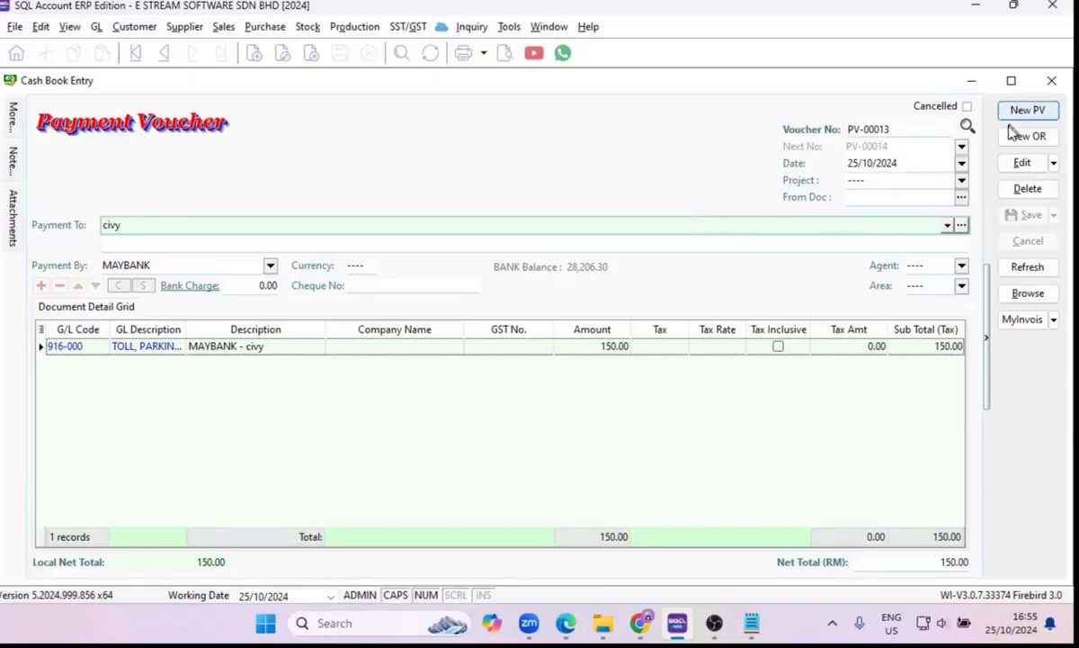
Edit the saved payment voucher and add a SALARIES line, account 904-000, with amount 3,000.
click(1022, 164)
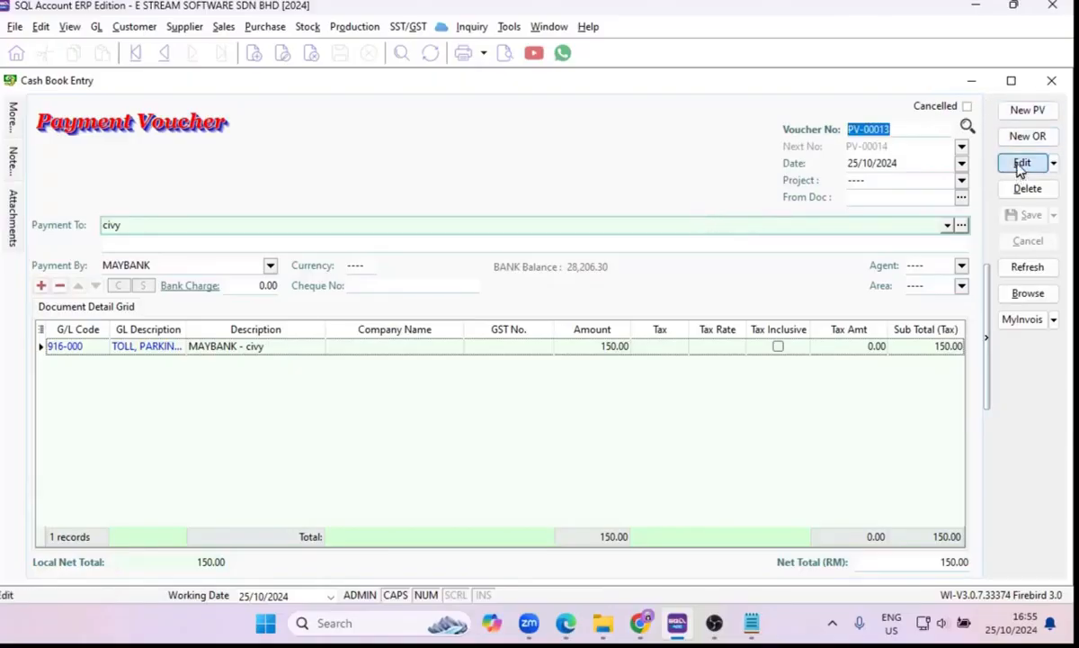
click(39, 285)
click(100, 365)
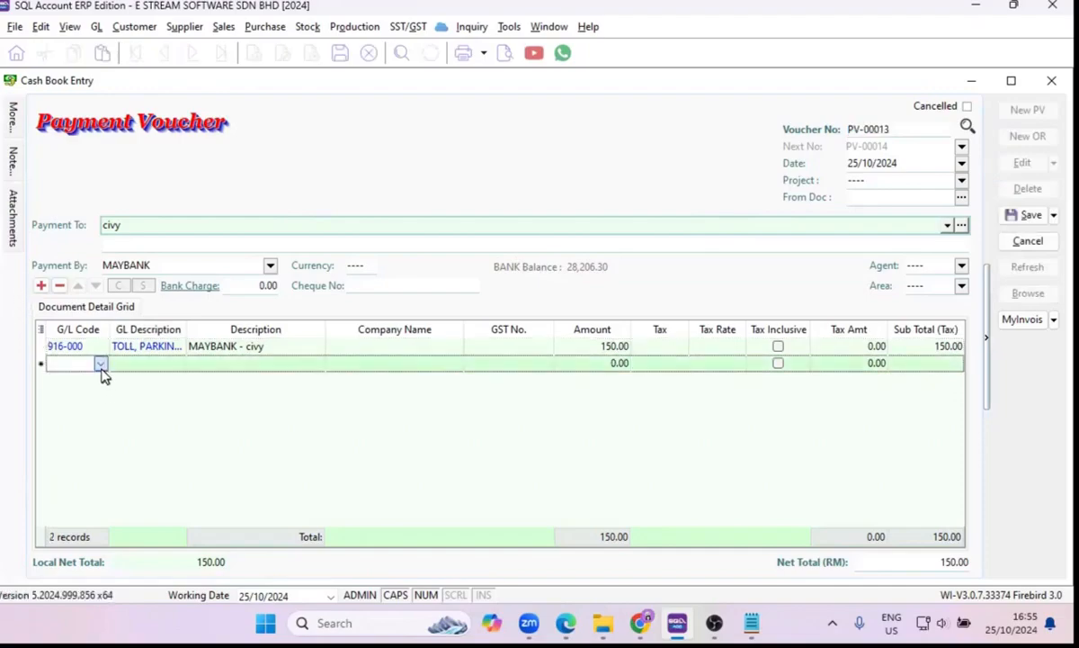
click(101, 364)
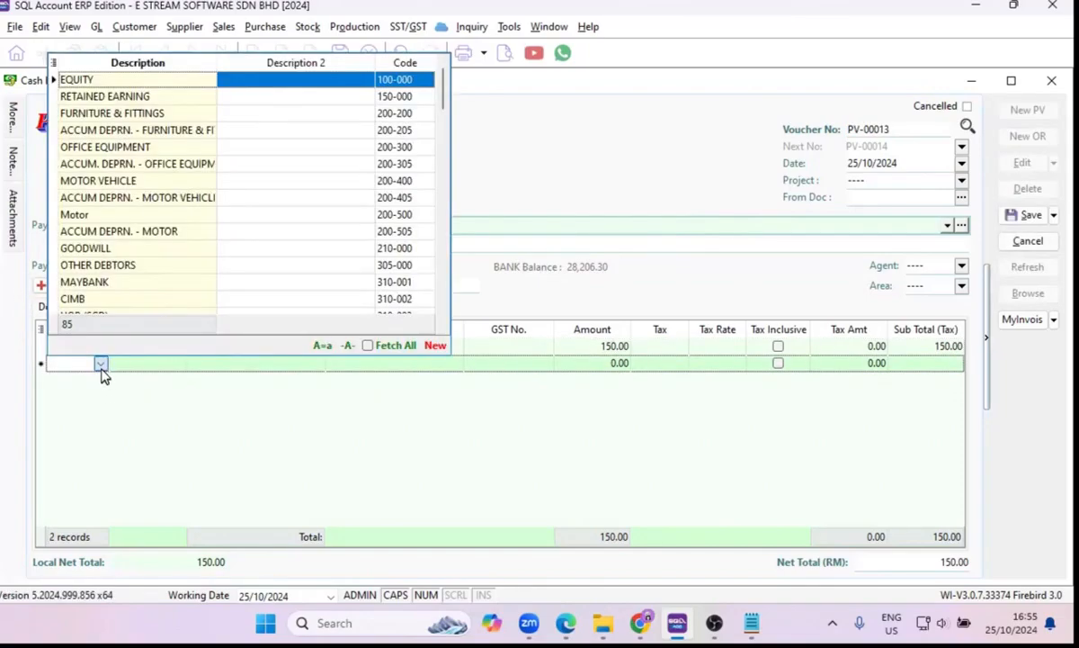
text(SALA)
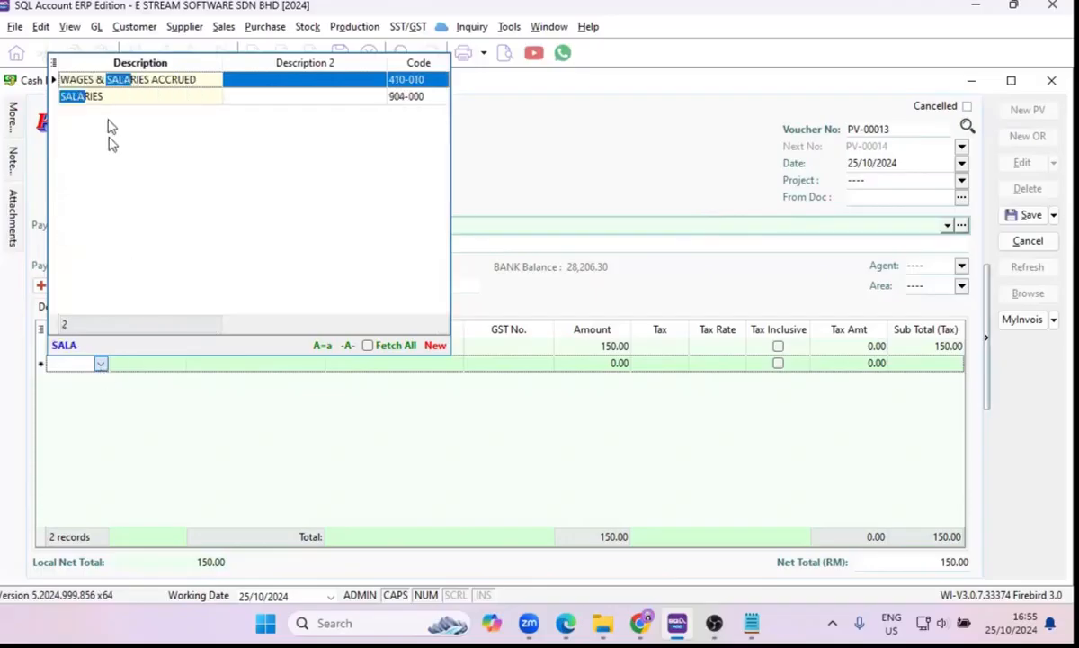
click(106, 99)
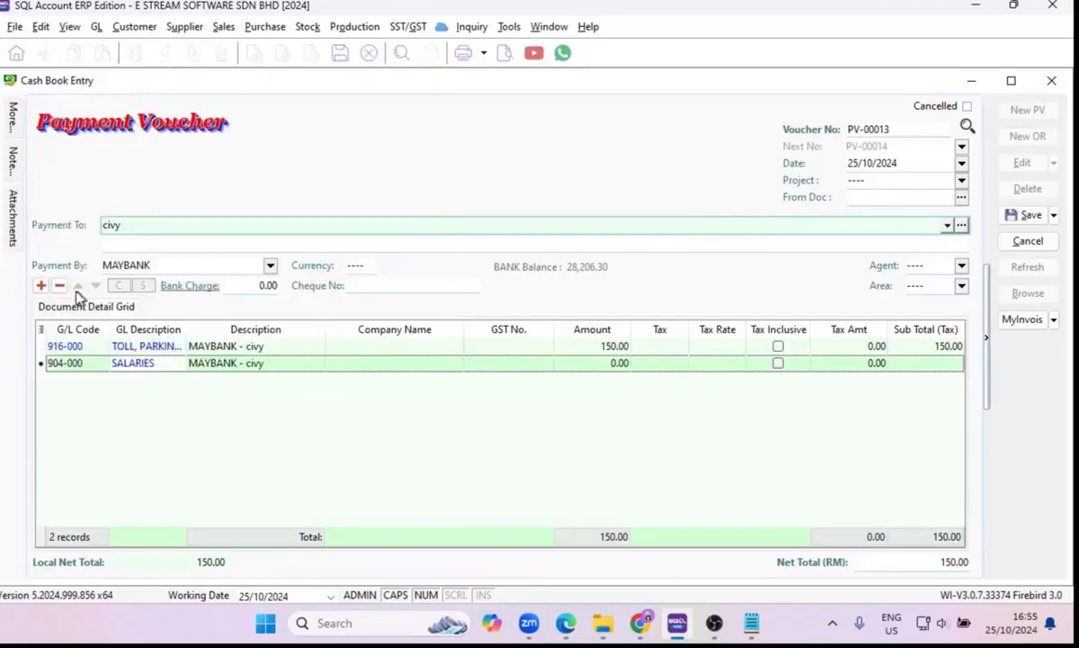
click(593, 362)
text(3000)
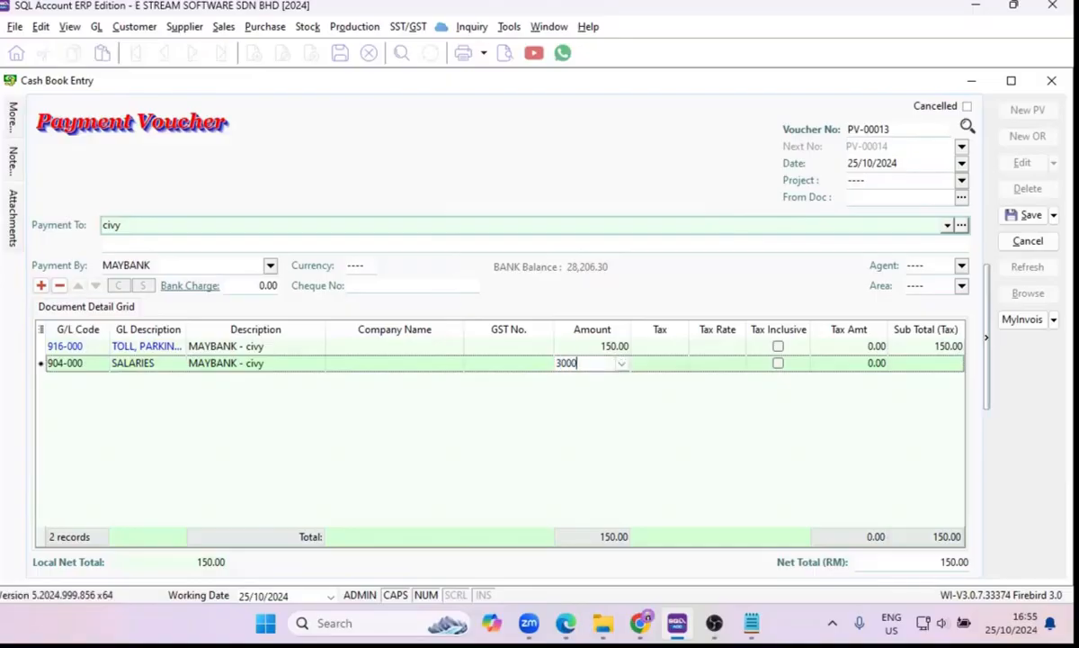
key(Tab)
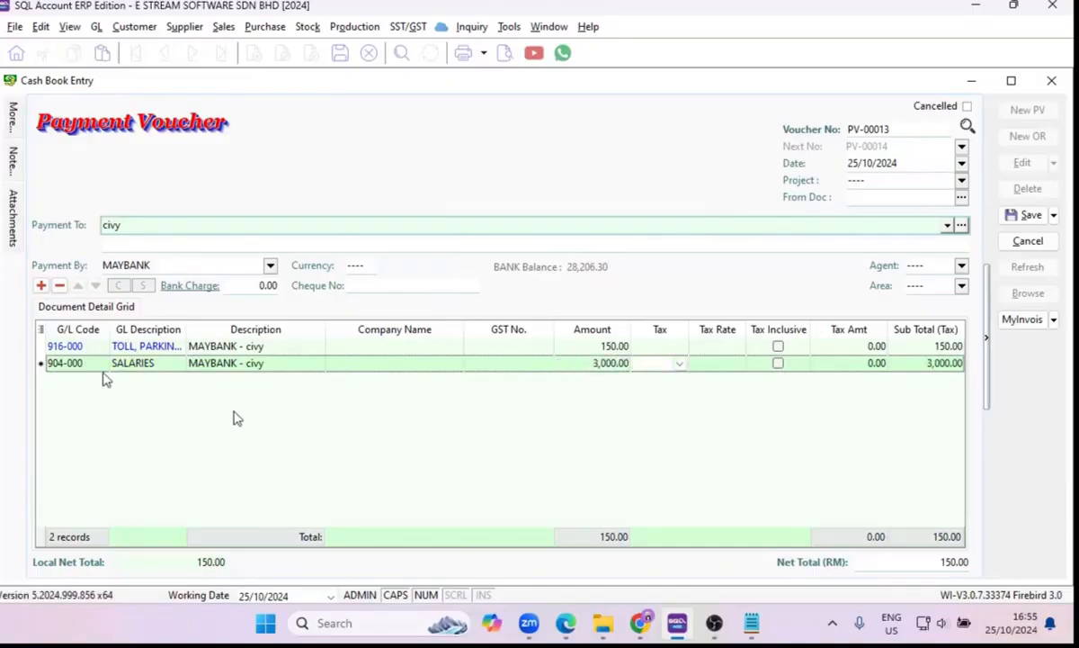
Add an EPF - STAFF line, account 420-000, with amount -330 and save the voucher.
click(58, 364)
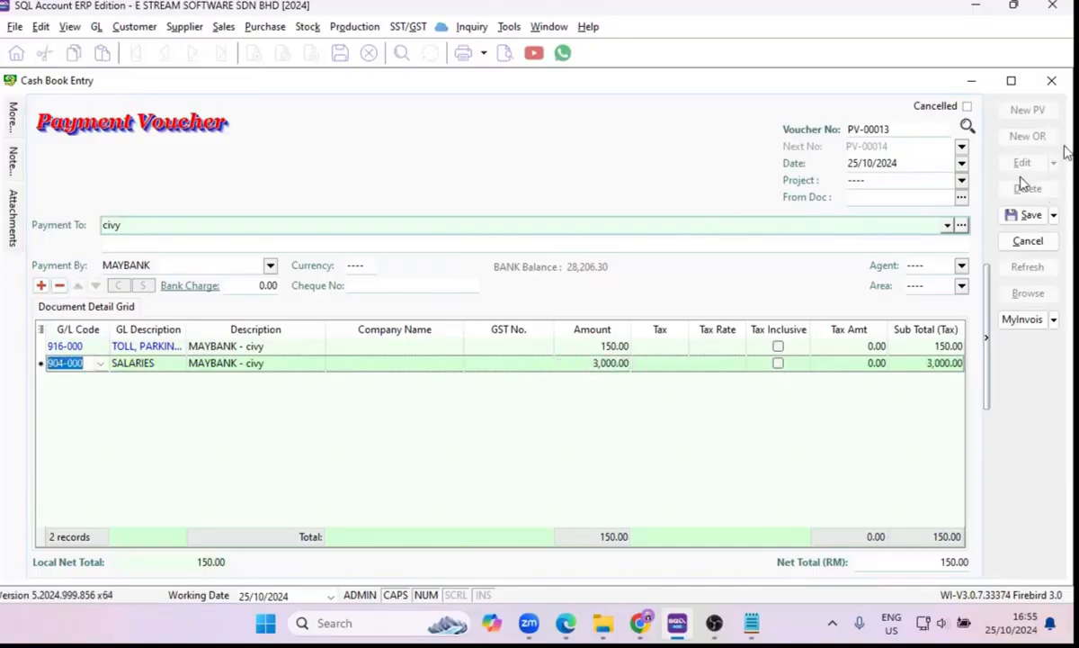
click(40, 285)
click(102, 385)
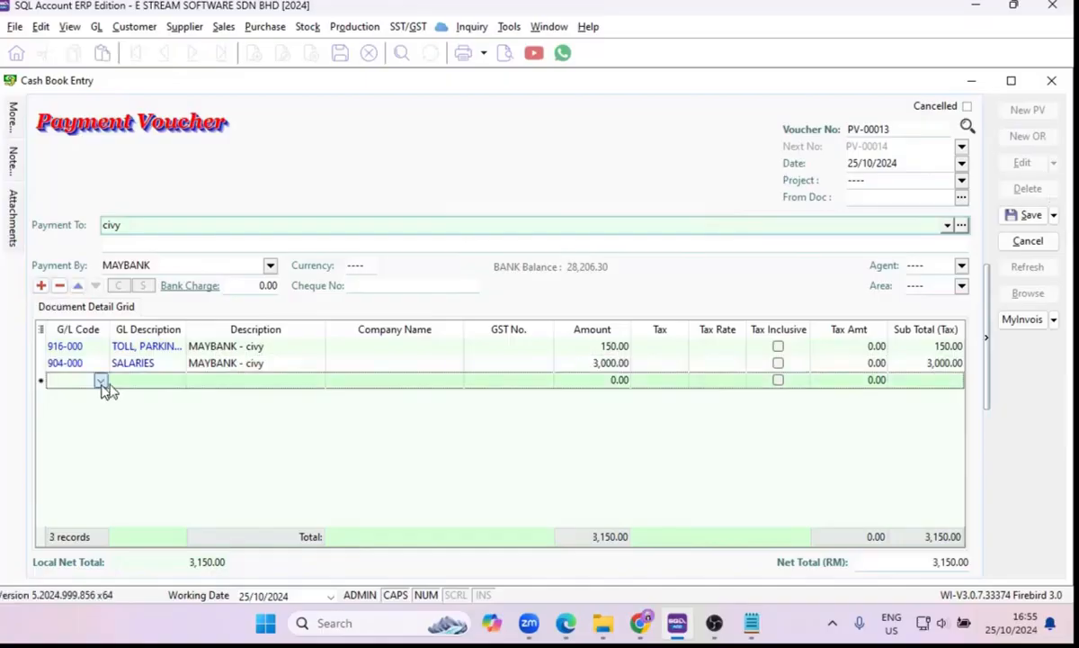
text(EPF)
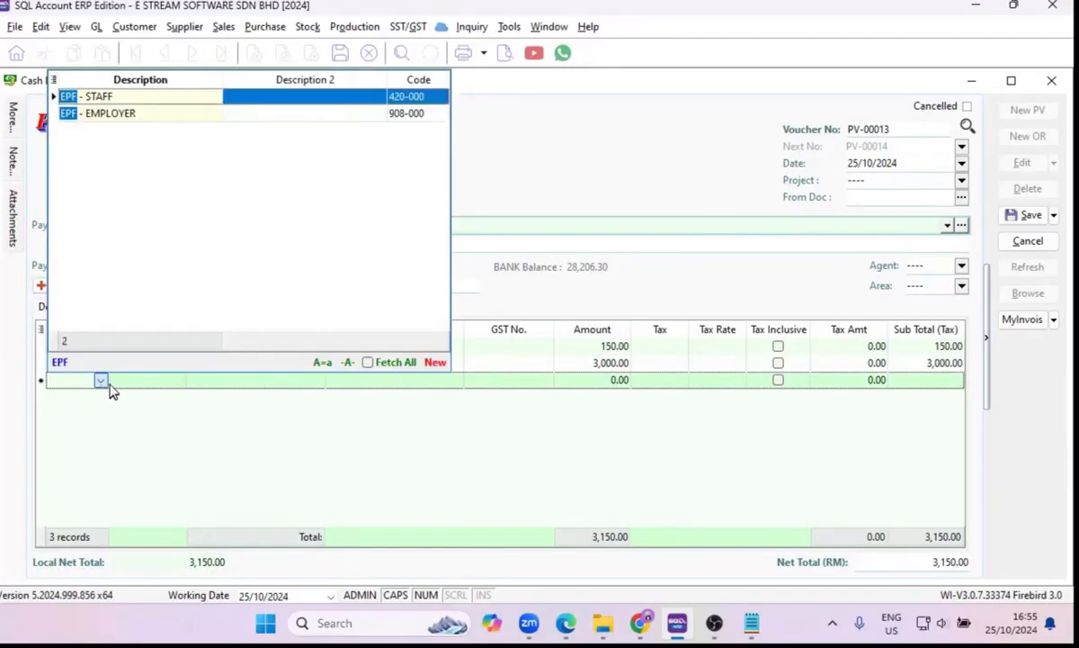
click(202, 99)
click(586, 380)
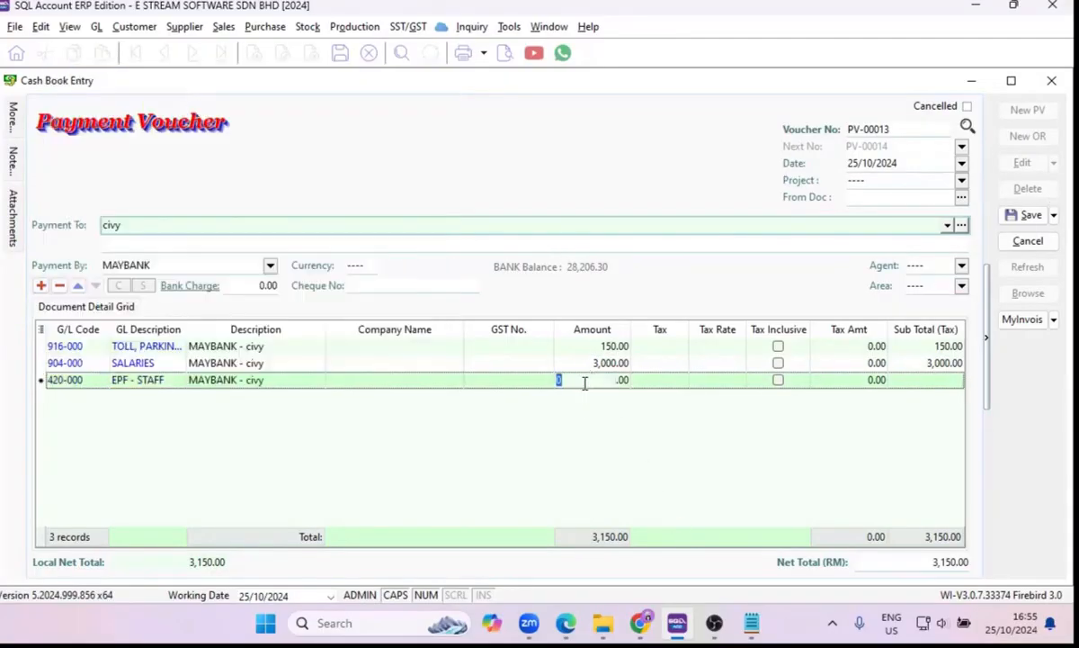
text(-330)
key(Tab)
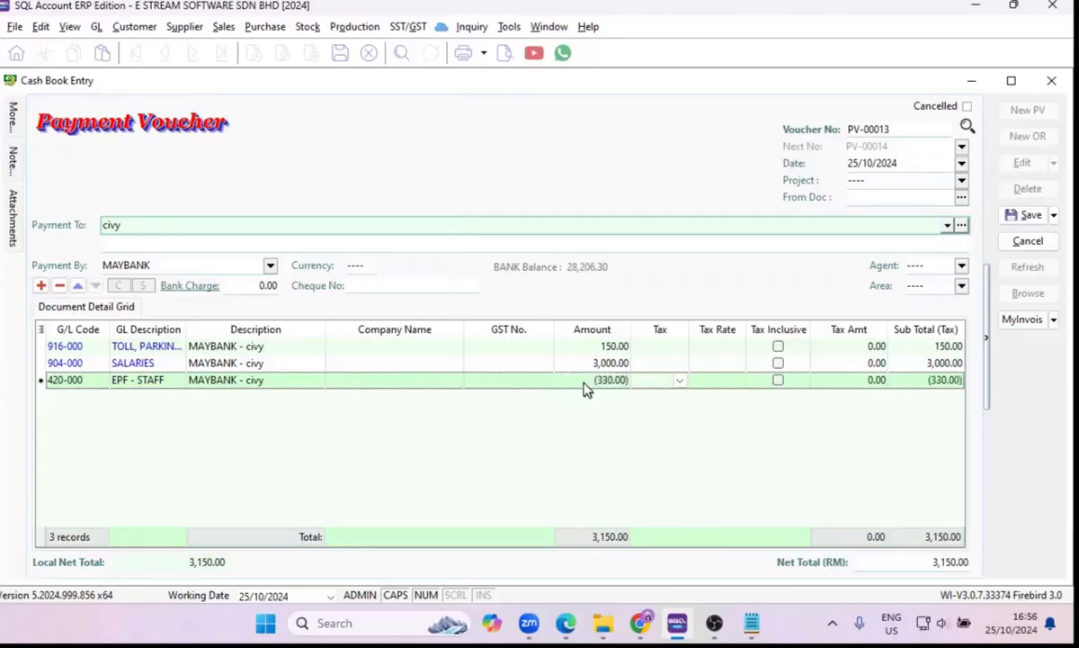
click(1032, 217)
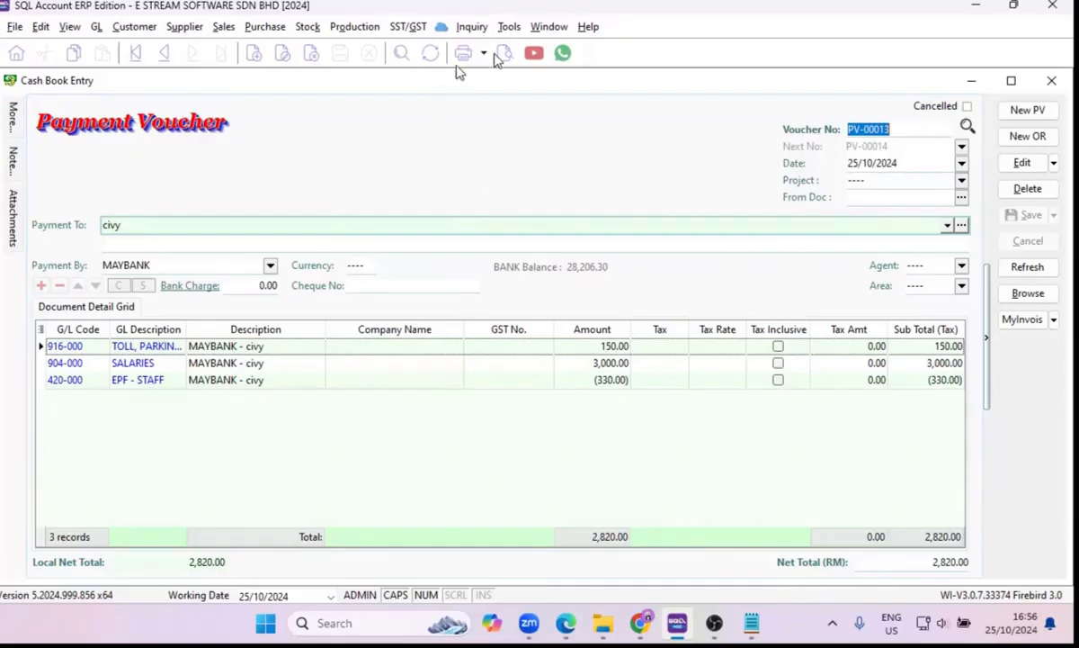
Preview the voucher with the report GL Payment Voucher - Detail - Half and close the preview.
click(504, 54)
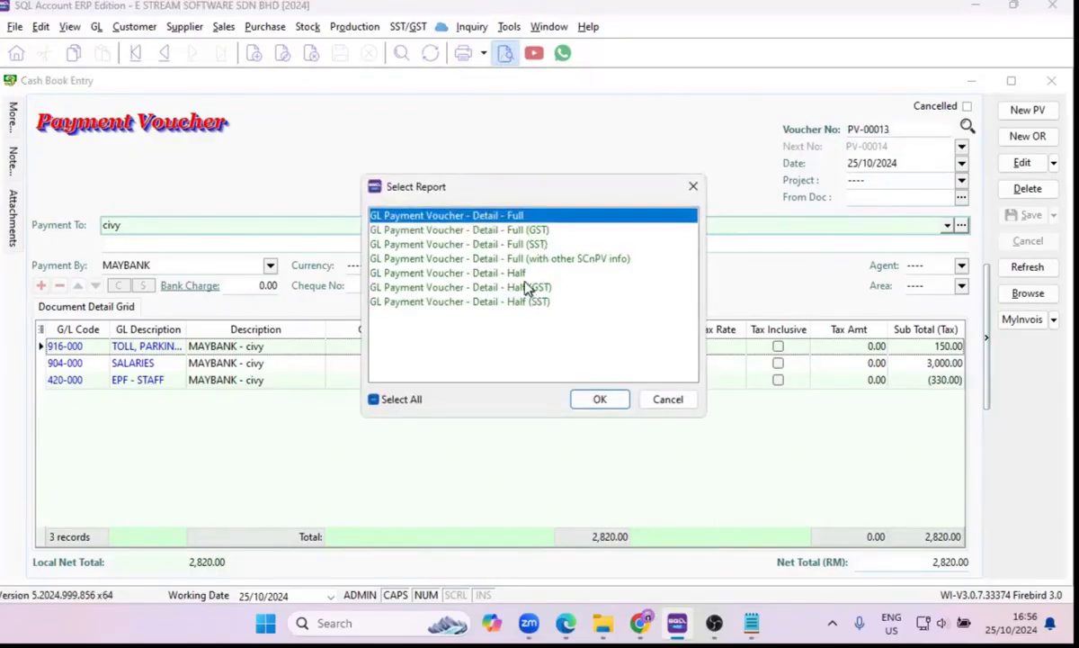
click(495, 287)
click(495, 273)
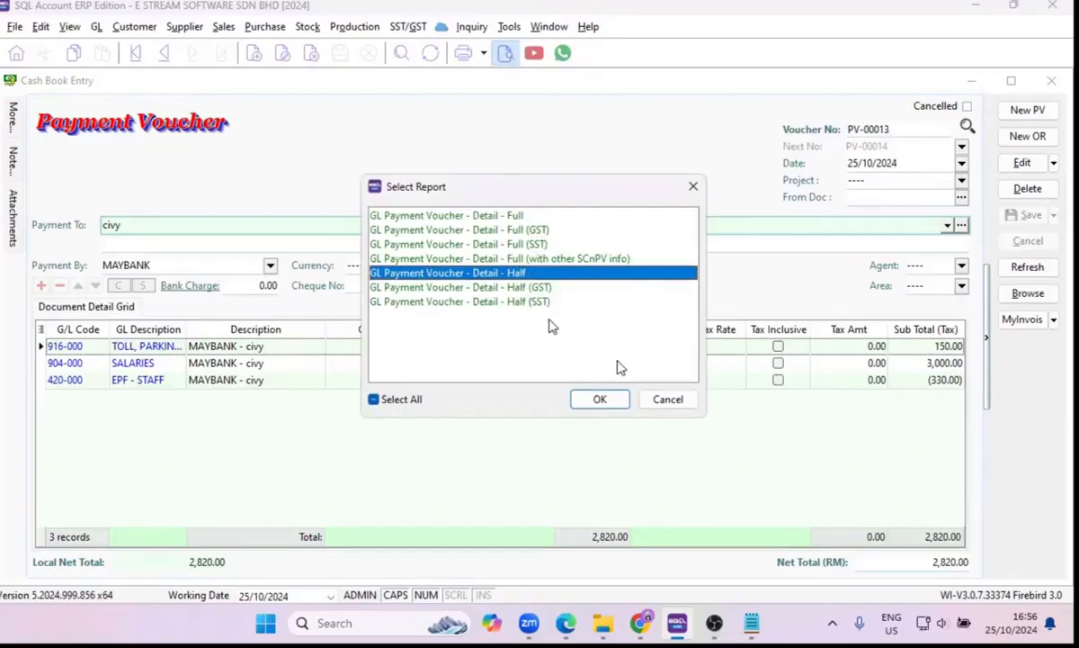
click(606, 400)
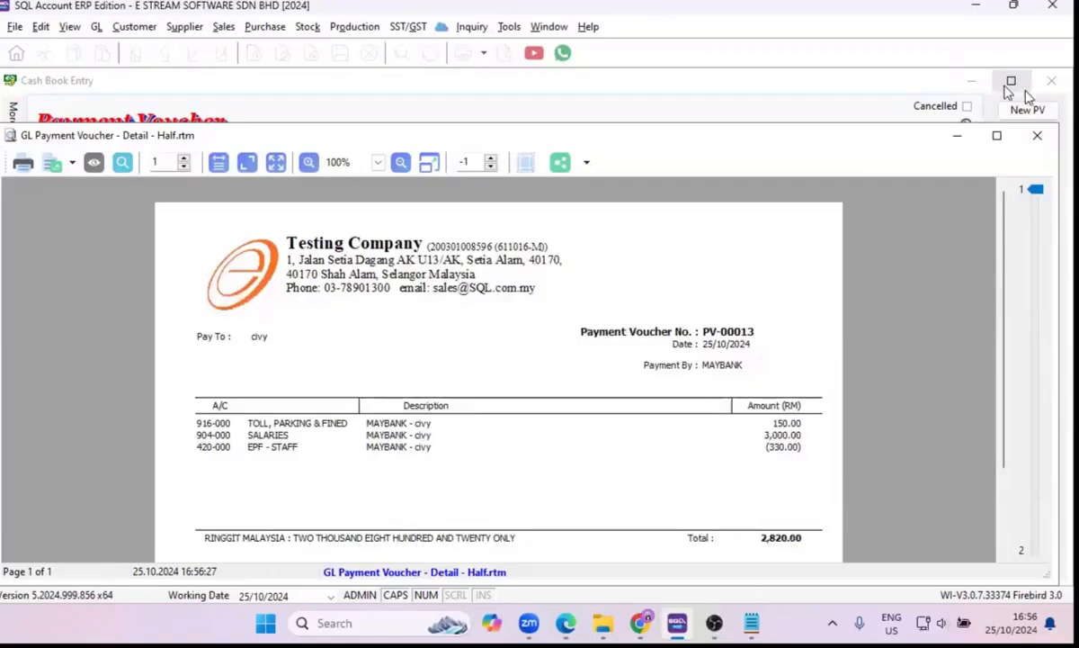
click(1038, 137)
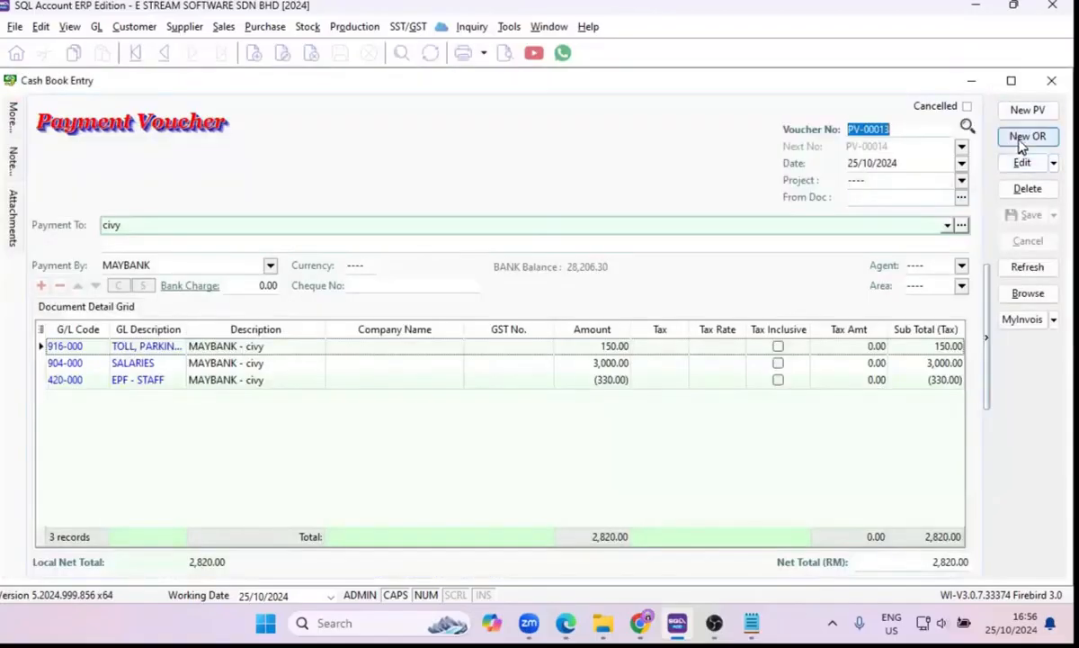
Start a new receipt voucher received from RENTAL and browse the G/L accounts for its first detail line.
click(1025, 139)
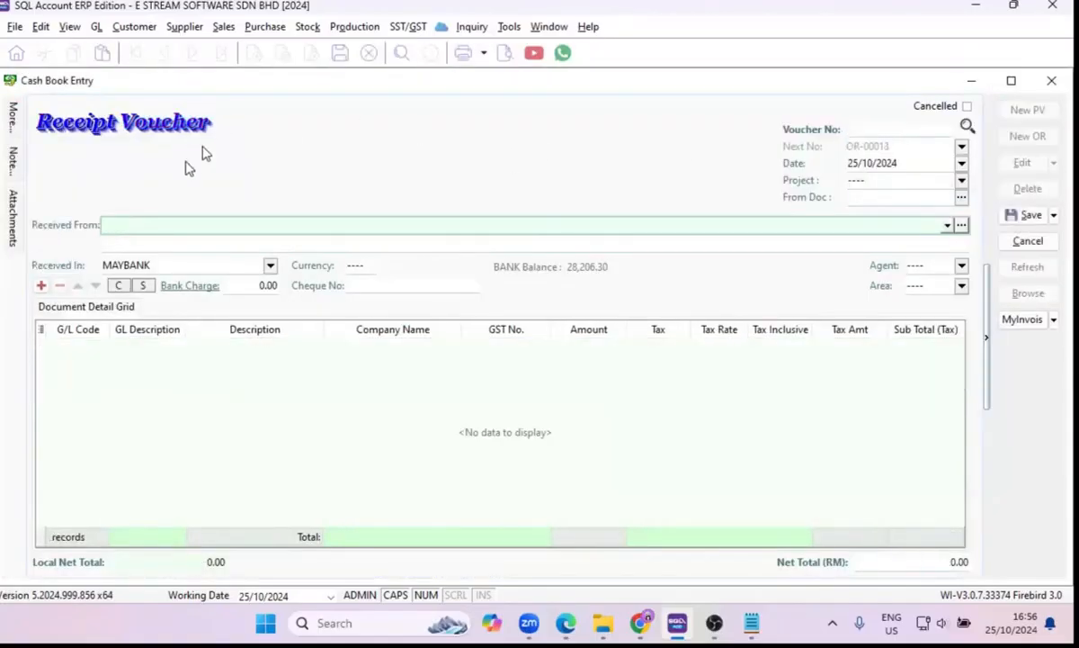
click(173, 225)
text(RENTAL)
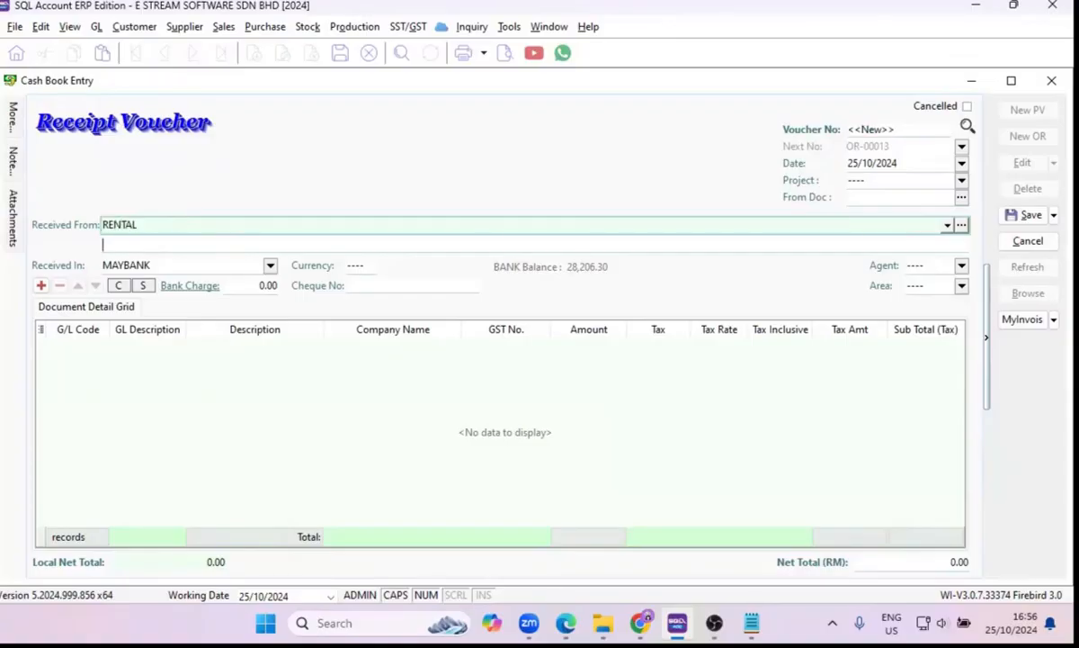
click(40, 285)
click(101, 346)
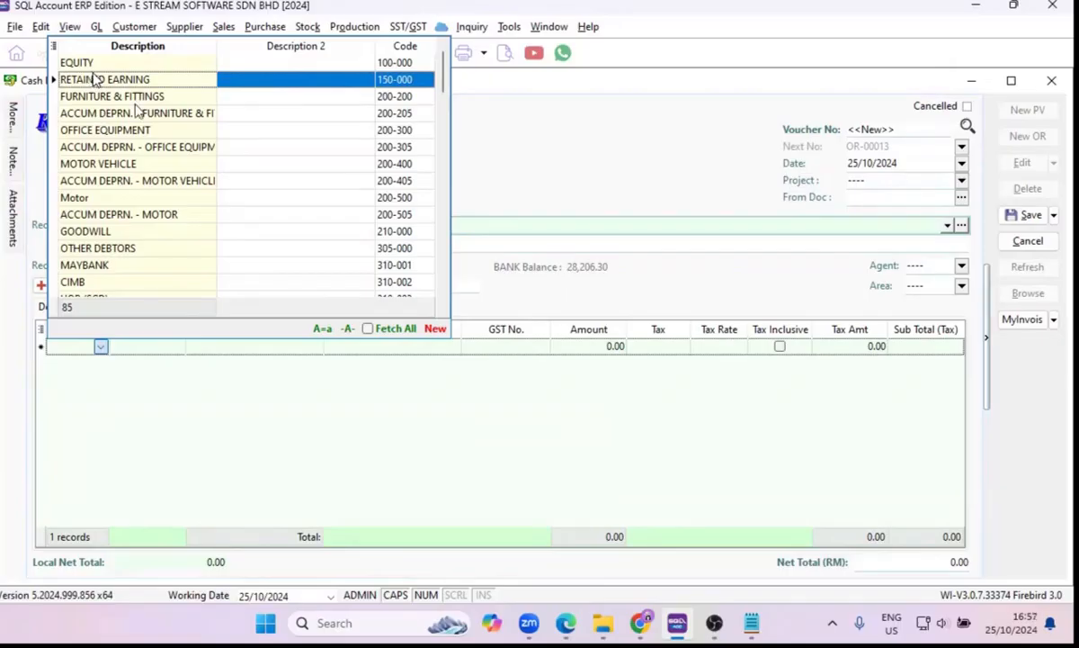
key(Down)
key(Down)
Discard the unsaved RENTAL receipt voucher.
click(1052, 319)
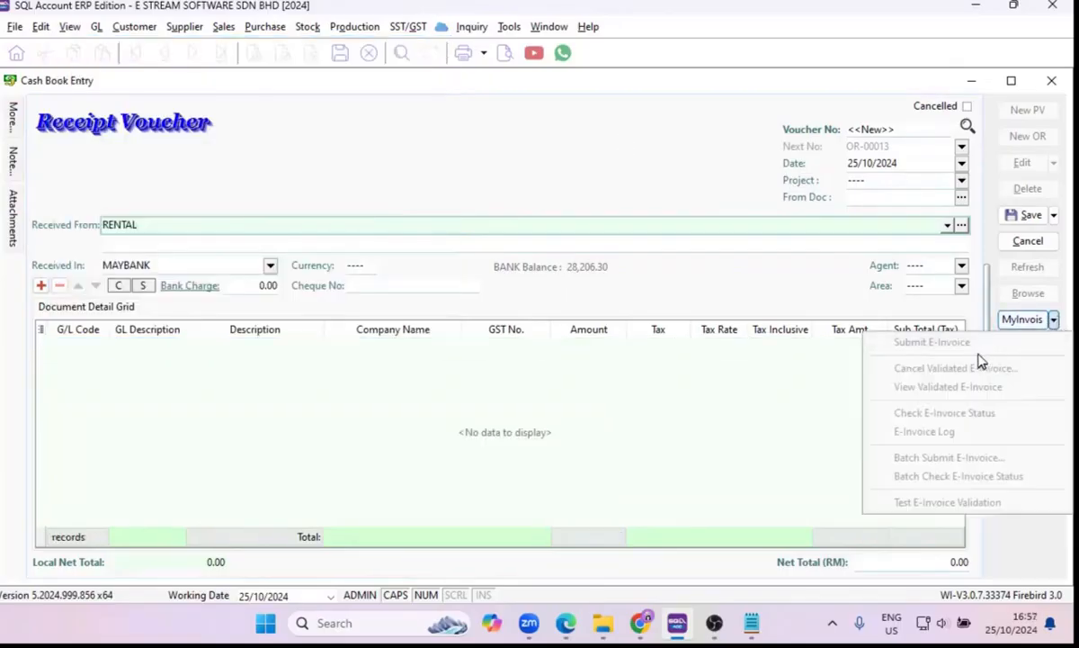
click(144, 224)
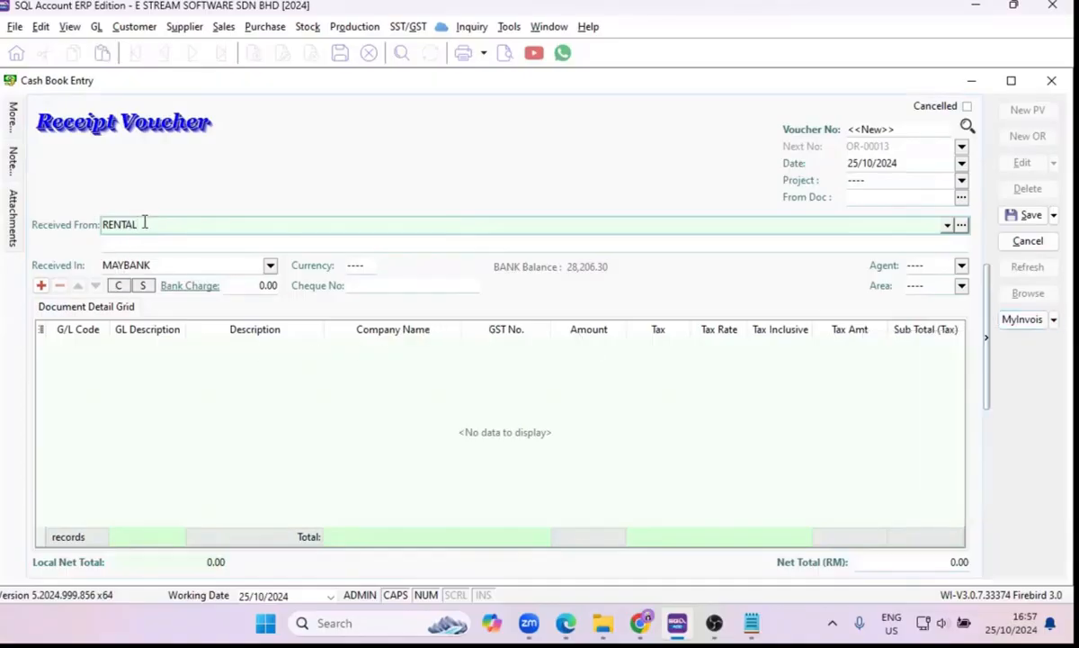
drag(144, 224, 79, 232)
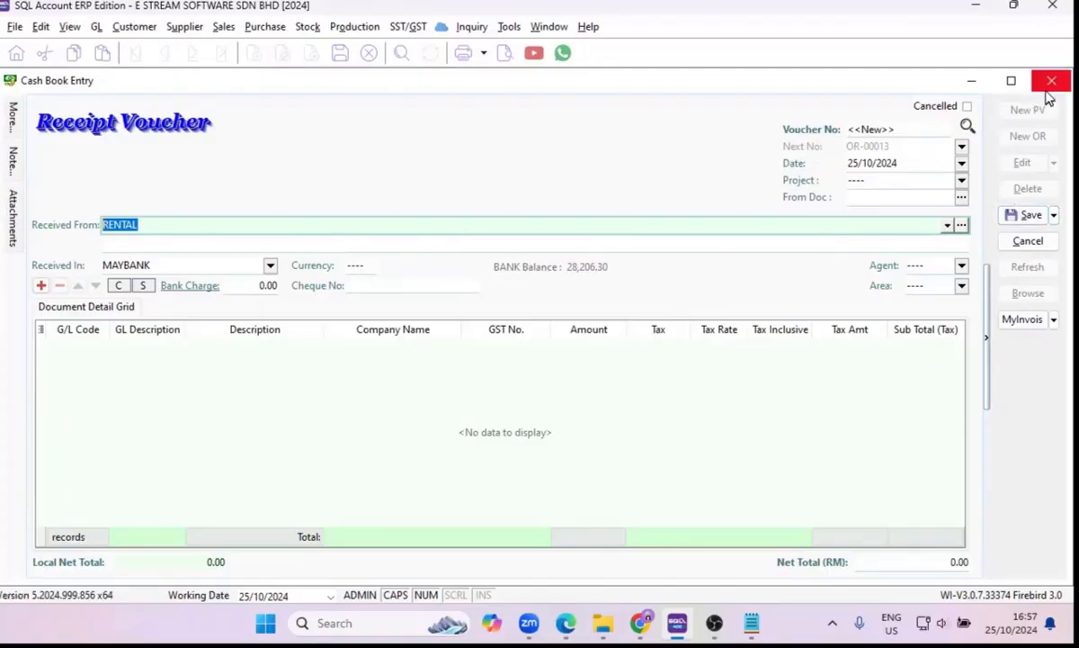
right_click(541, 143)
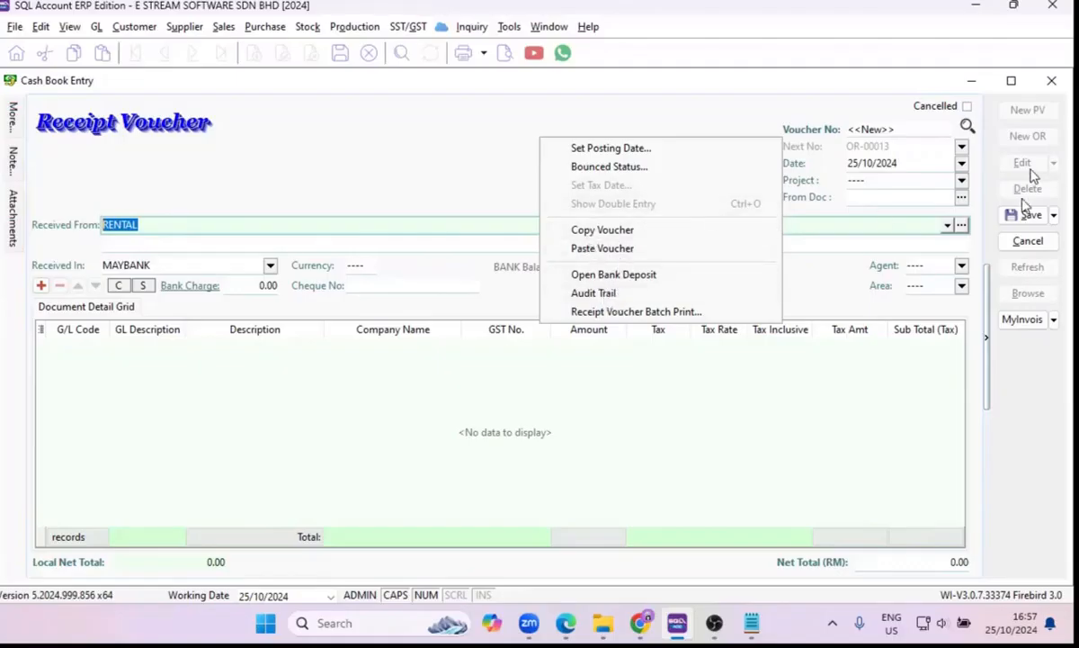
click(1028, 240)
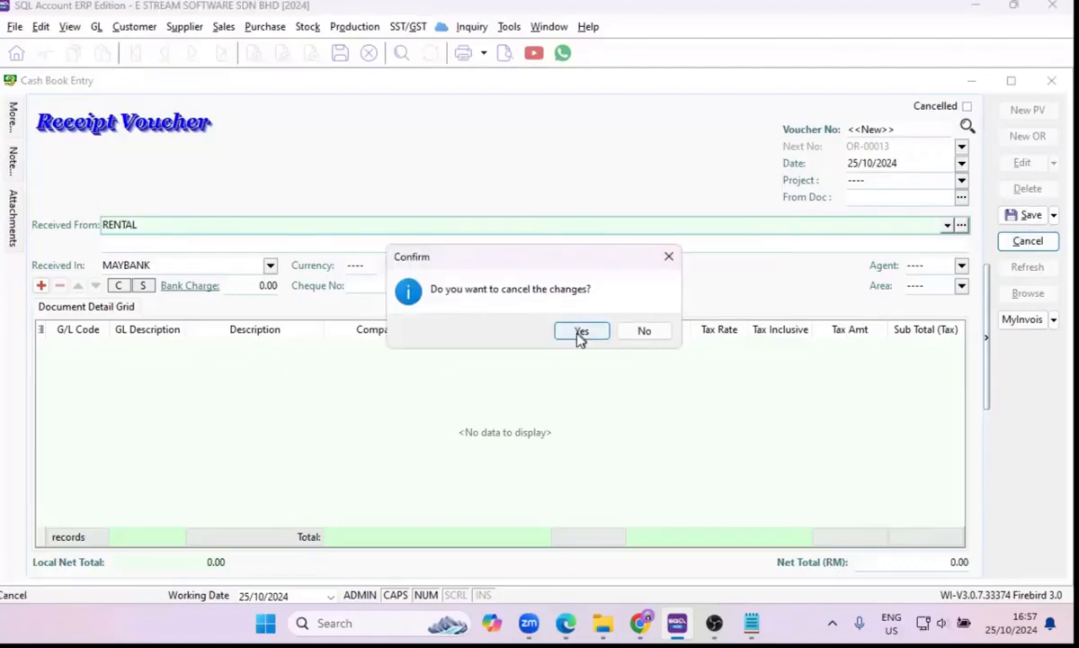
click(580, 332)
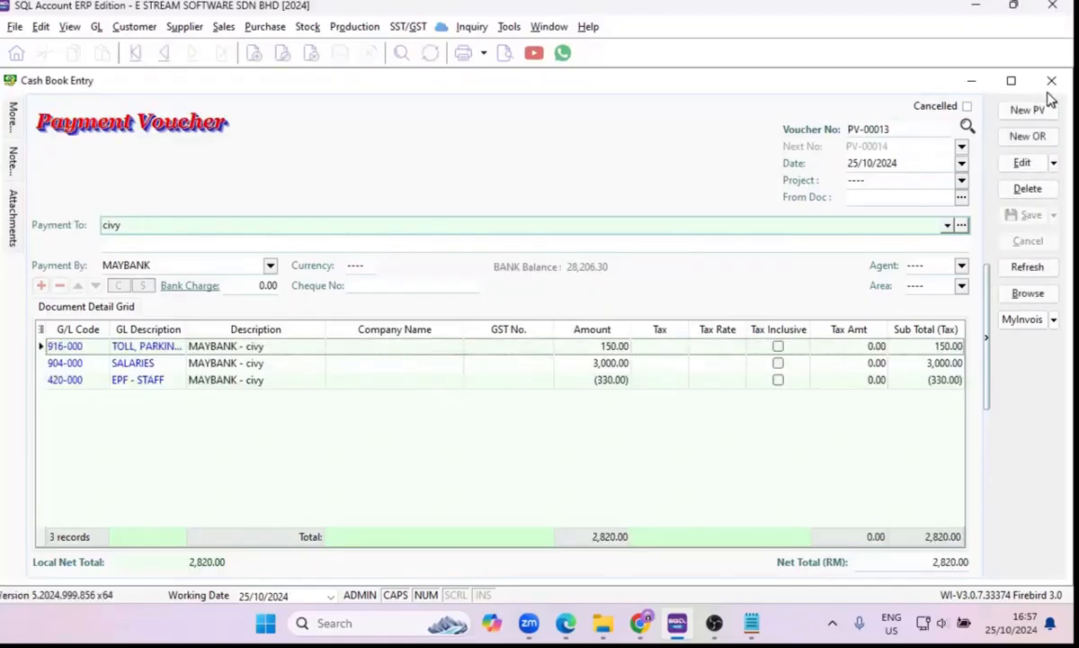
Show the double entry of payment voucher PV-00013.
right_click(466, 135)
click(516, 197)
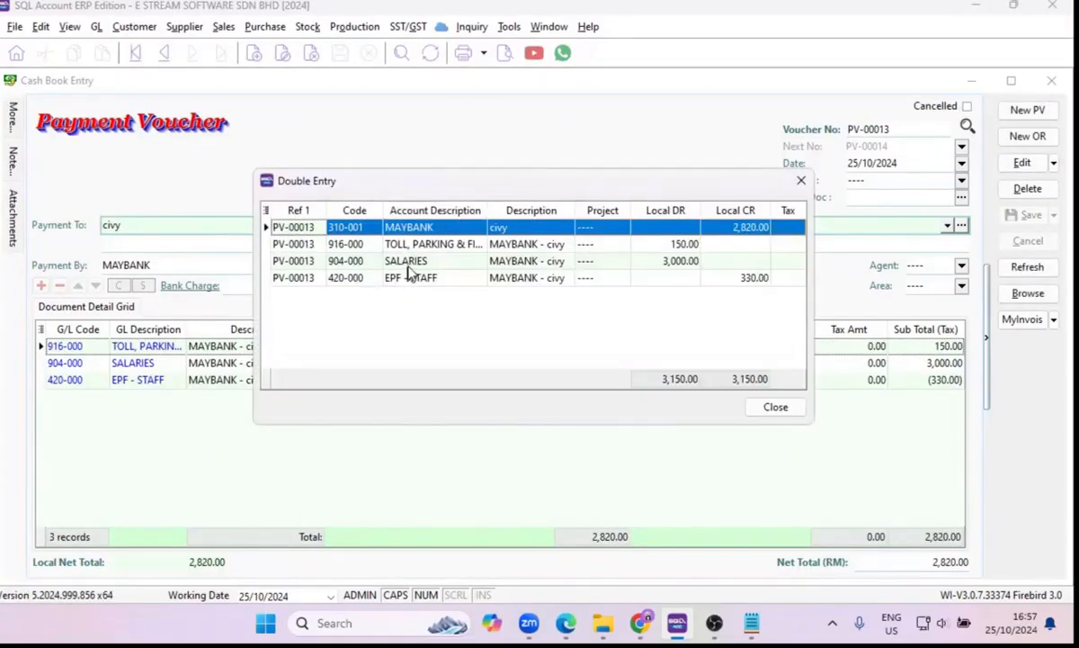
Close the double entry view and the payment voucher, and start a new journal entry.
click(785, 413)
click(1051, 80)
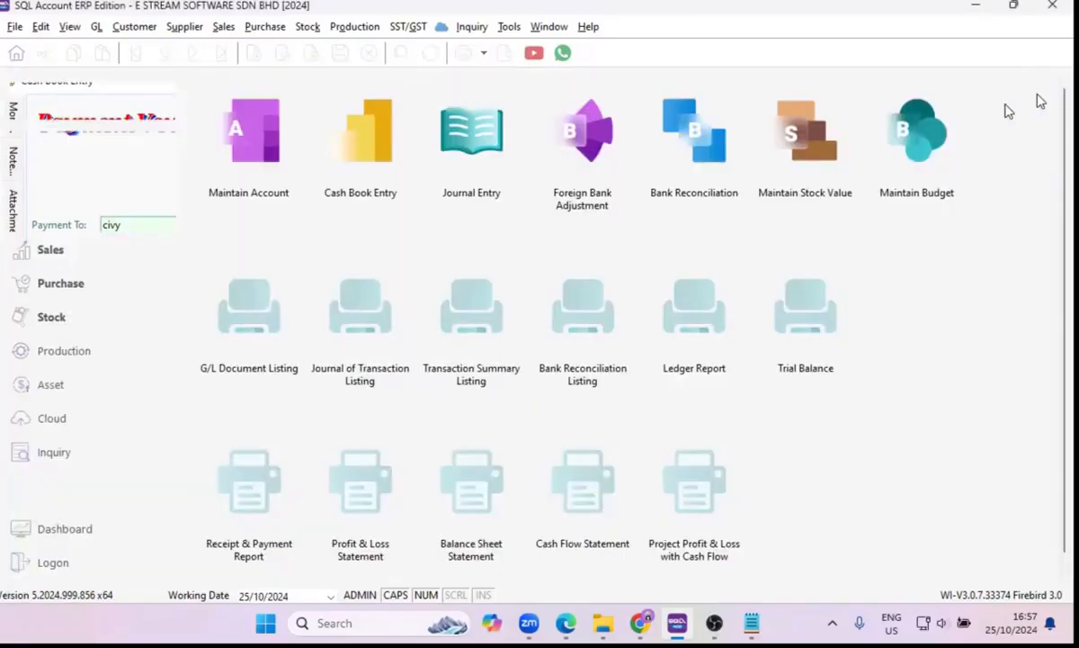
click(481, 164)
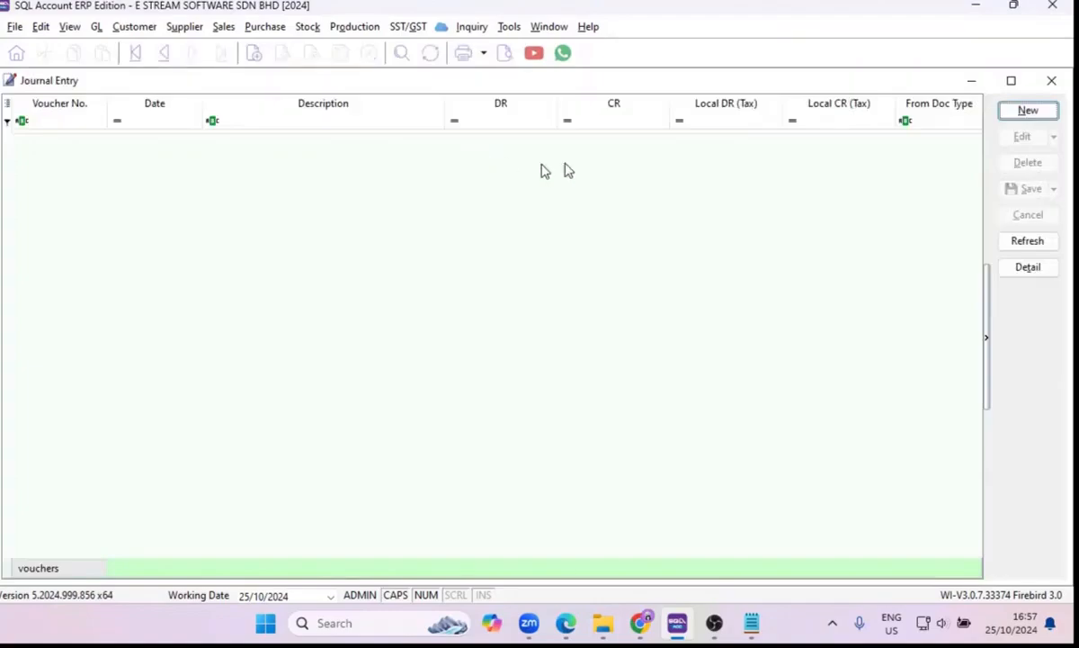
click(1015, 114)
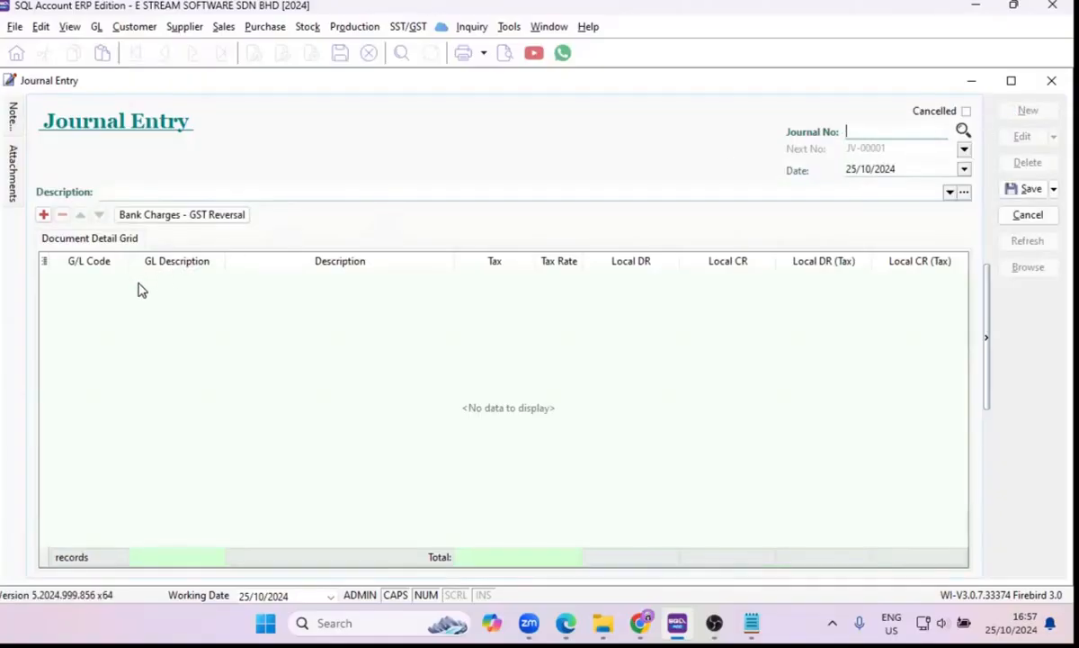
Add a journal line for account 923-000, DEPRECIATION OF FIXED ASSETS, with a local debit of 3,500.
click(44, 214)
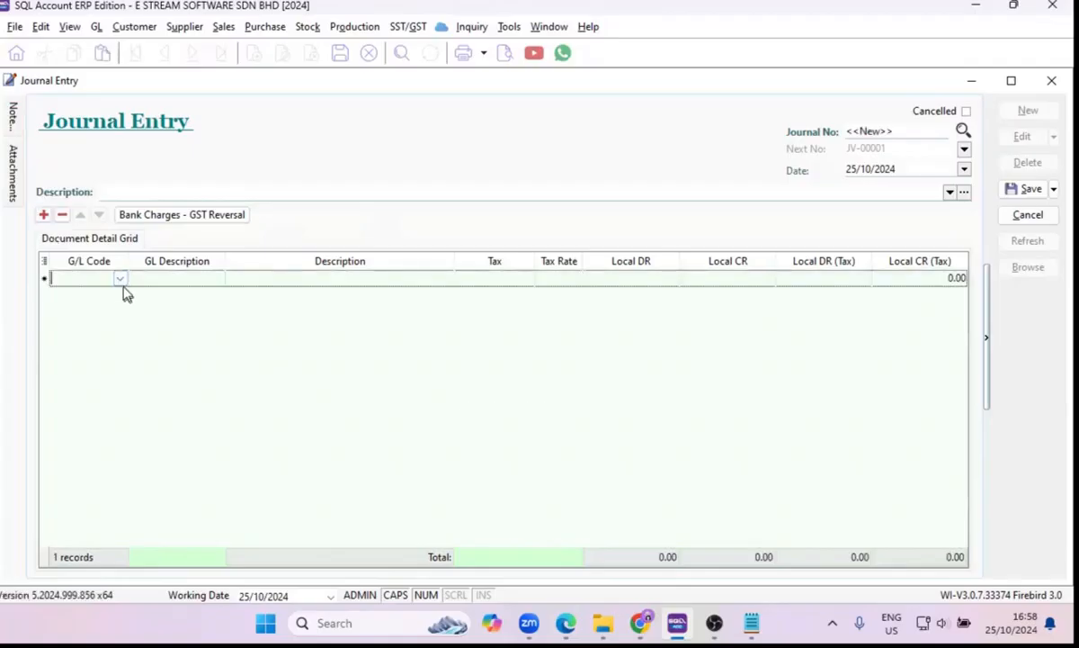
click(121, 281)
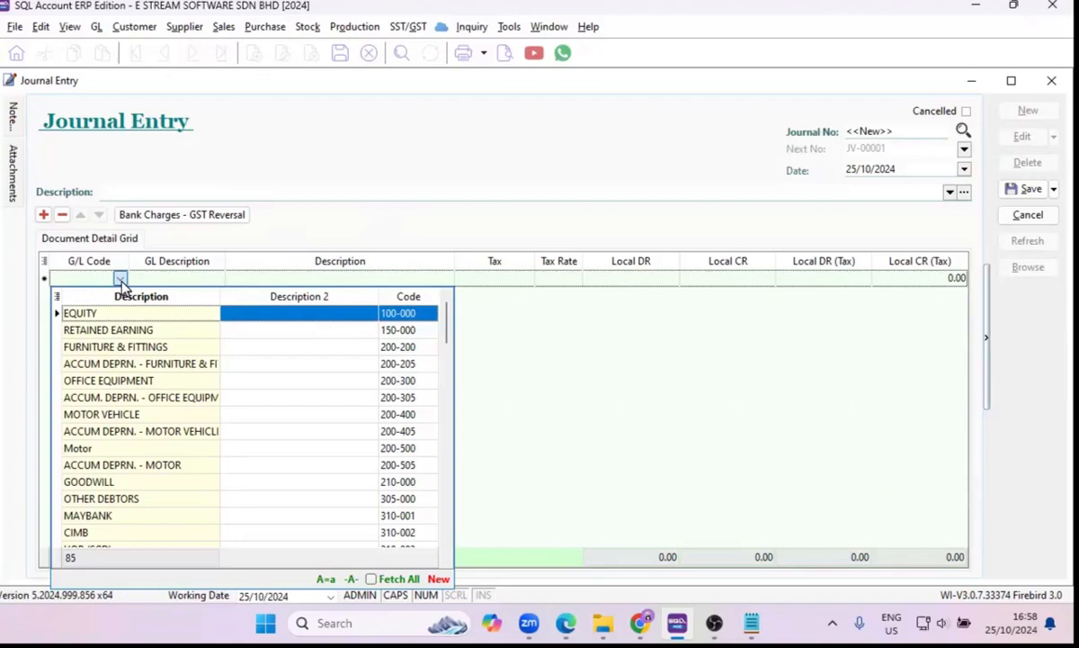
text(FIX)
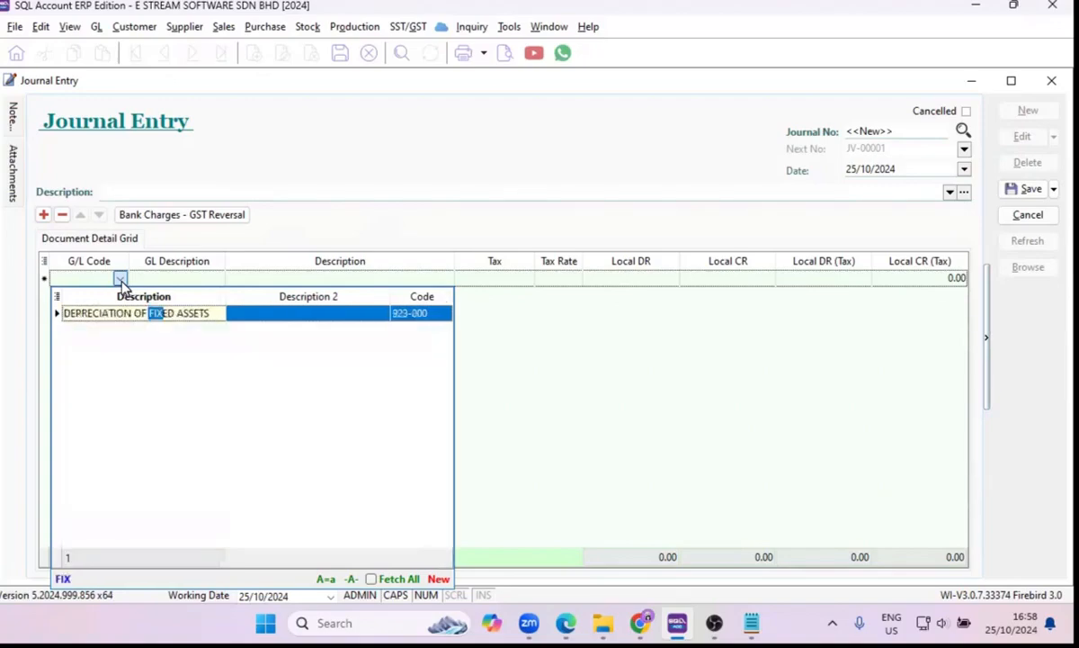
key(Return)
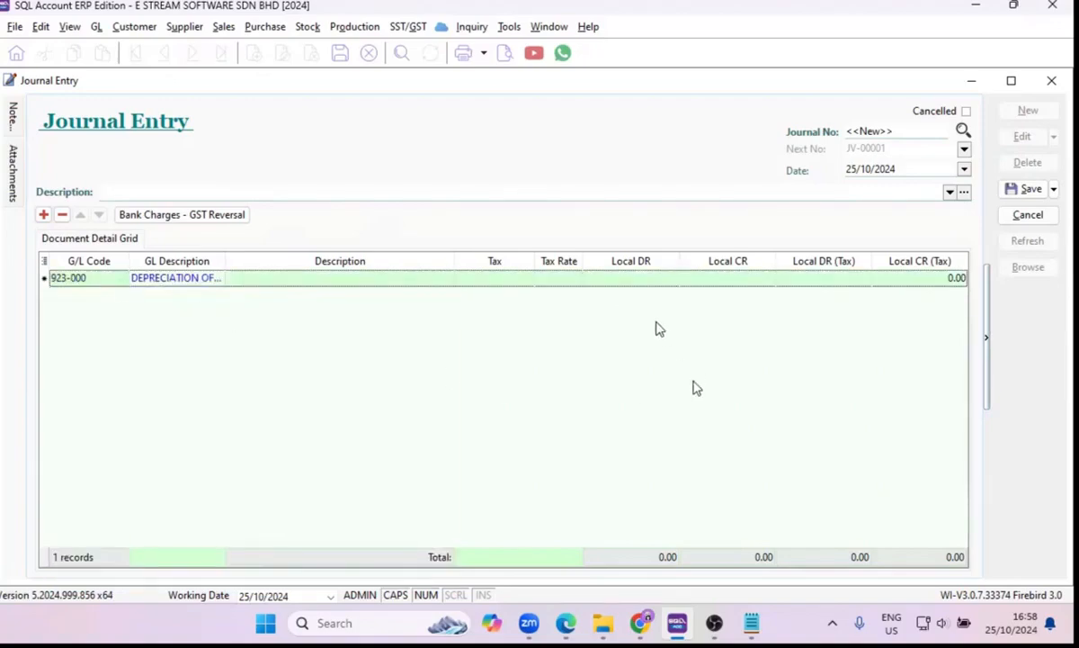
click(596, 281)
text(350)
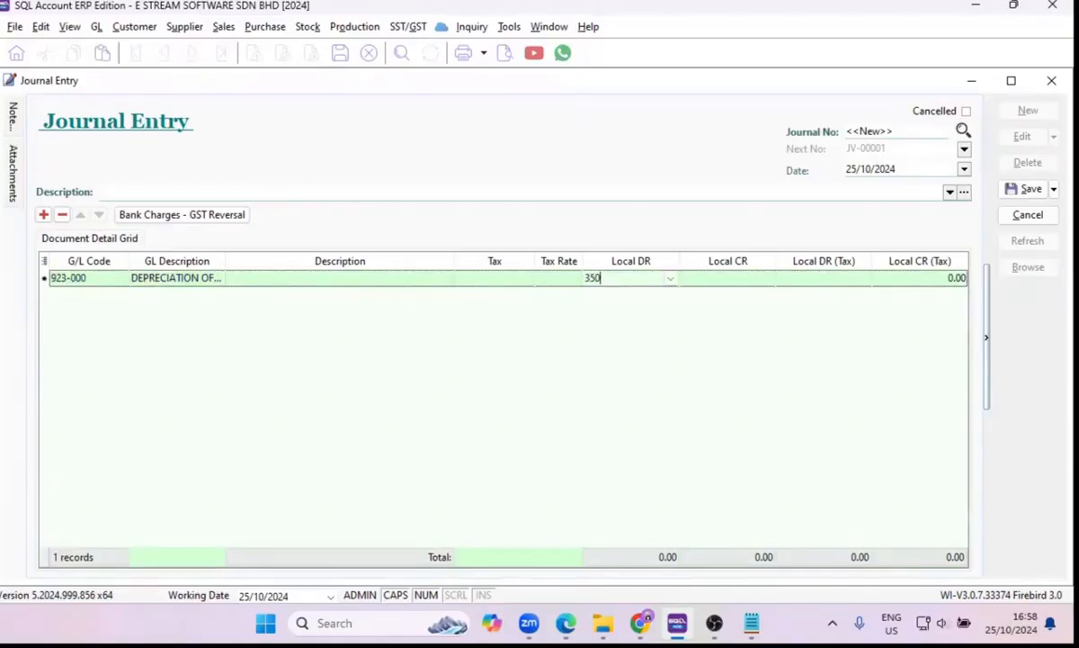
key(Return)
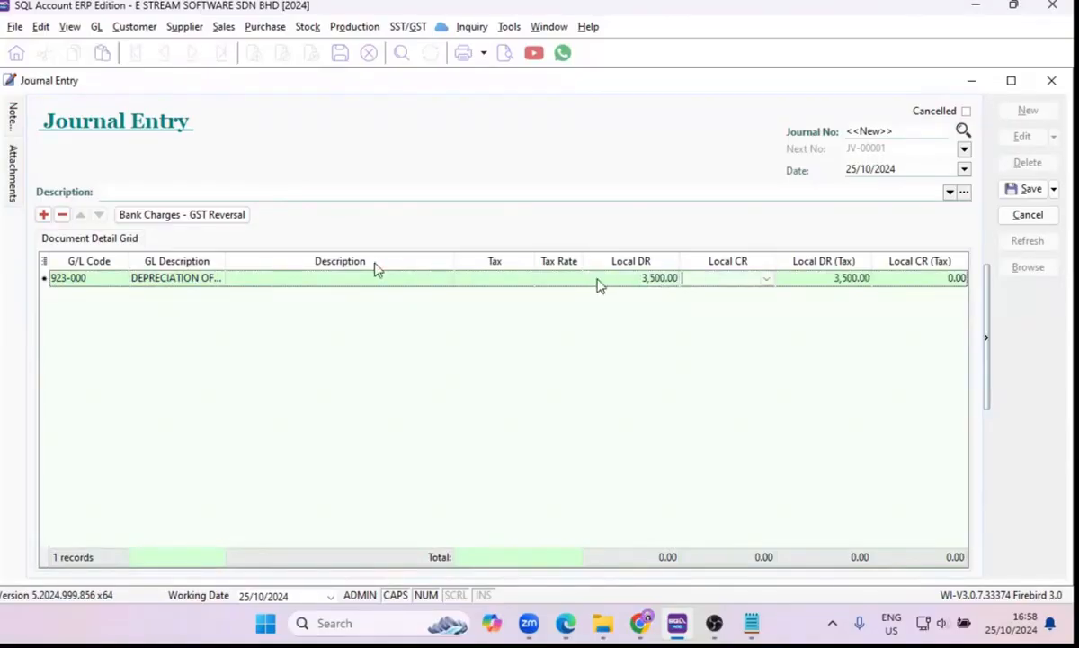
Add a second line for FURNITURE & FITTINGS, 200-200, with a local credit of 3,500, and save the journal.
click(43, 214)
click(123, 295)
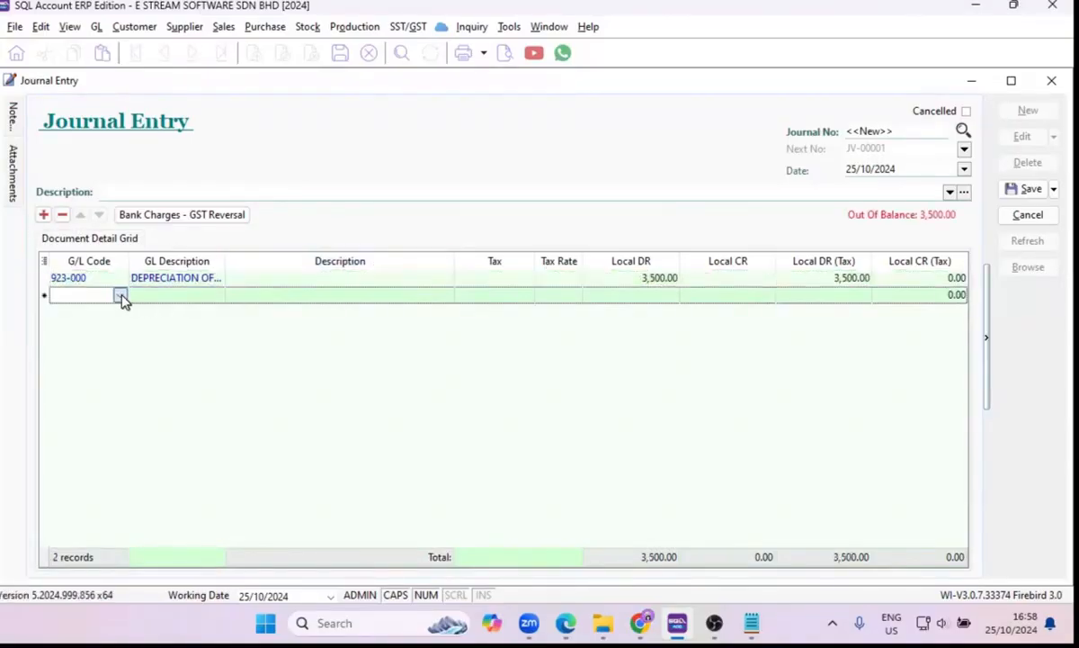
text(FIX)
key(BackSpace)
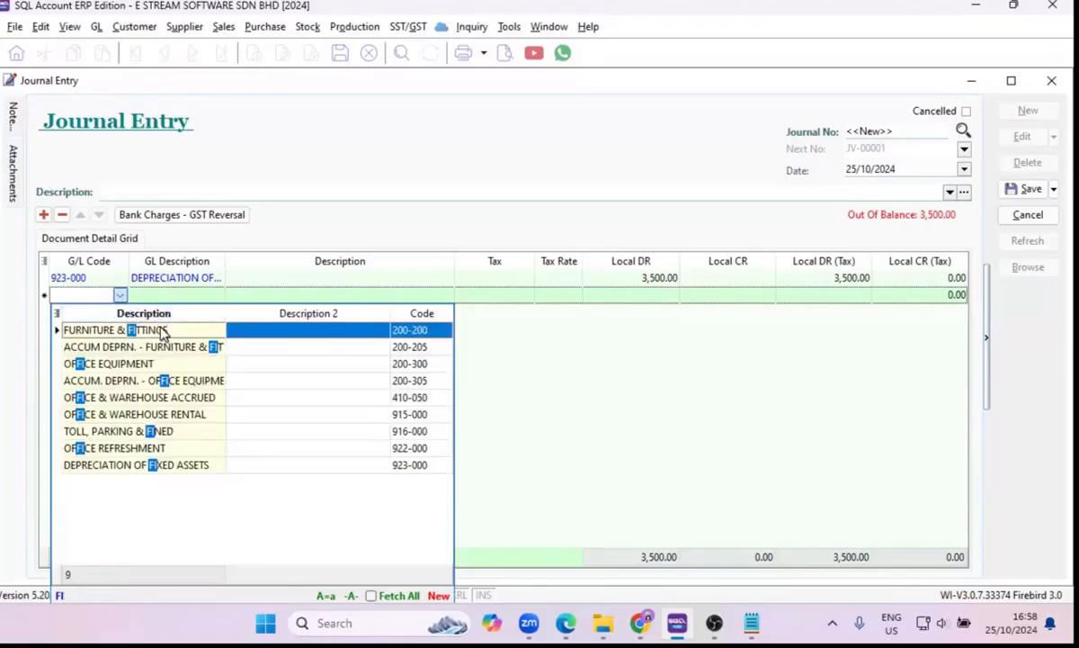
click(162, 329)
click(709, 295)
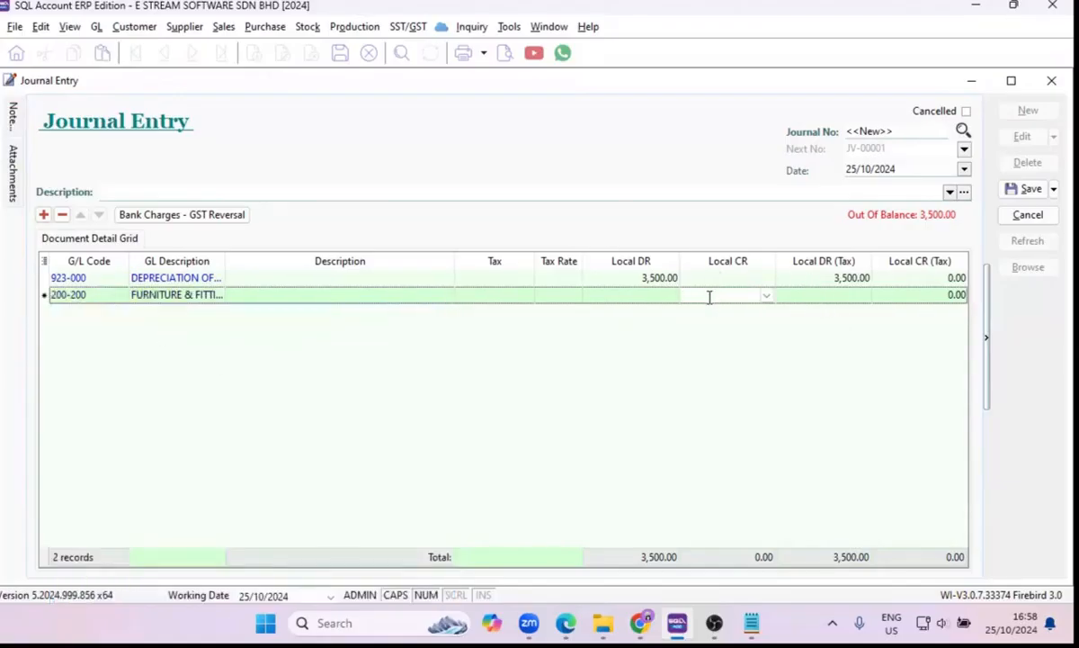
text(3500)
key(Return)
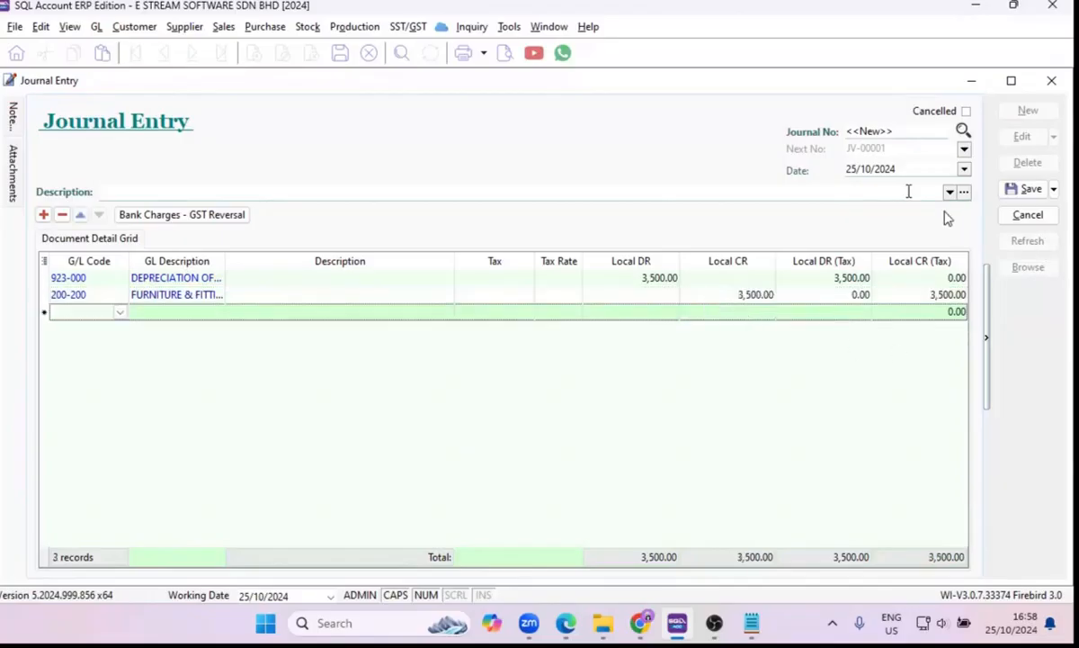
click(1036, 190)
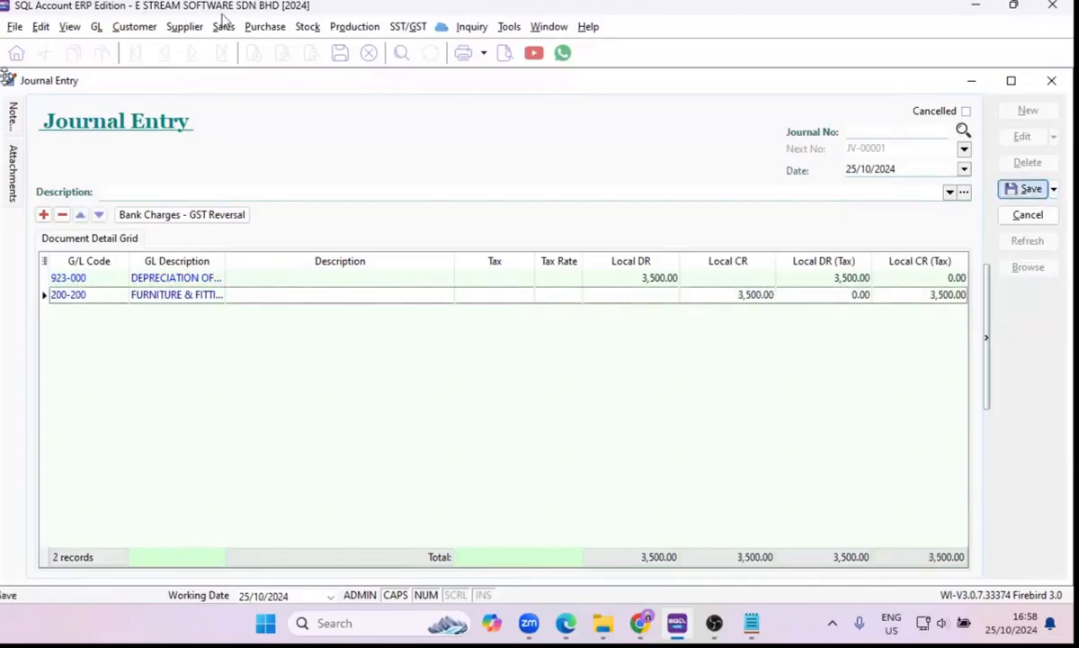
Edit the saved journal, set its description to "DEPRECIATION OF FuNRIUTURE FITTINGS", and save it again.
click(1023, 136)
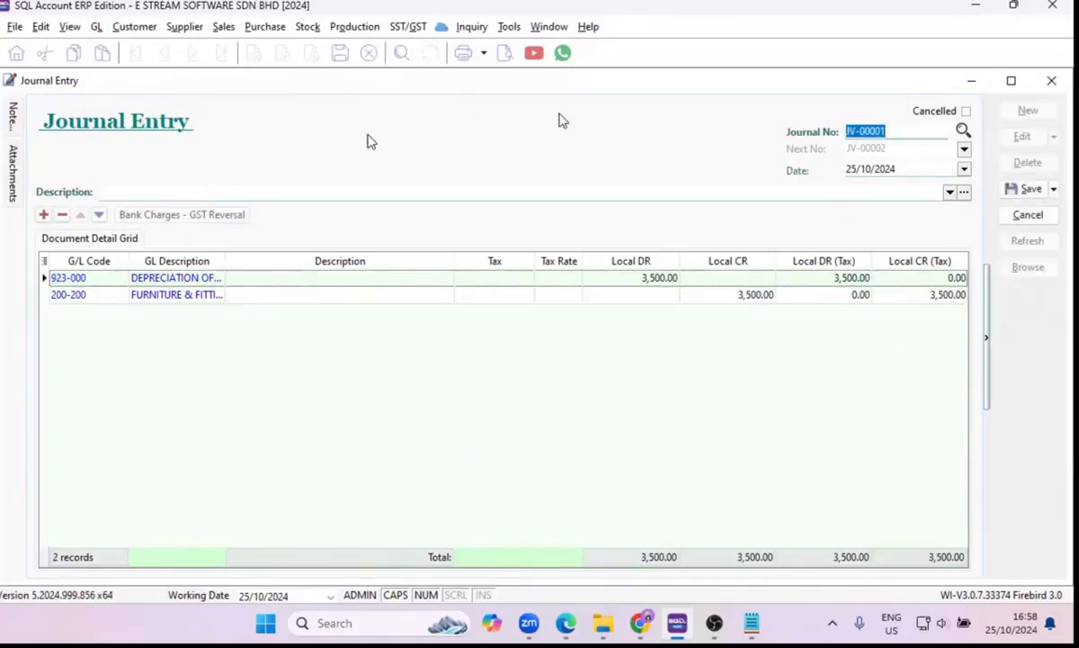
click(198, 188)
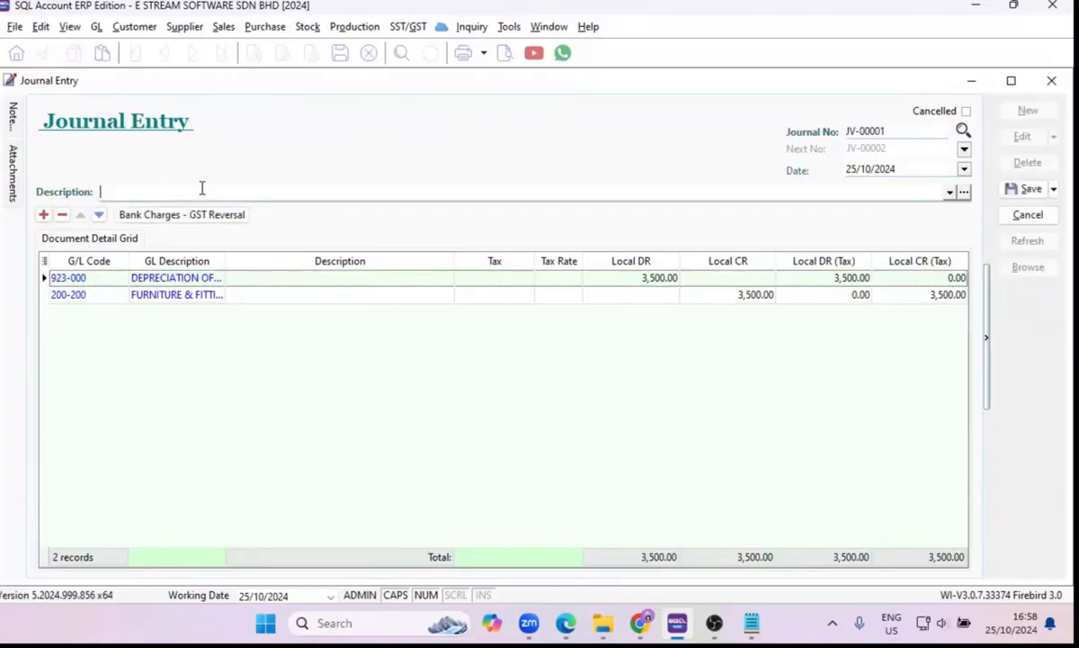
text(DER)
text(PRECIATION OF )
text(FuNRIUT)
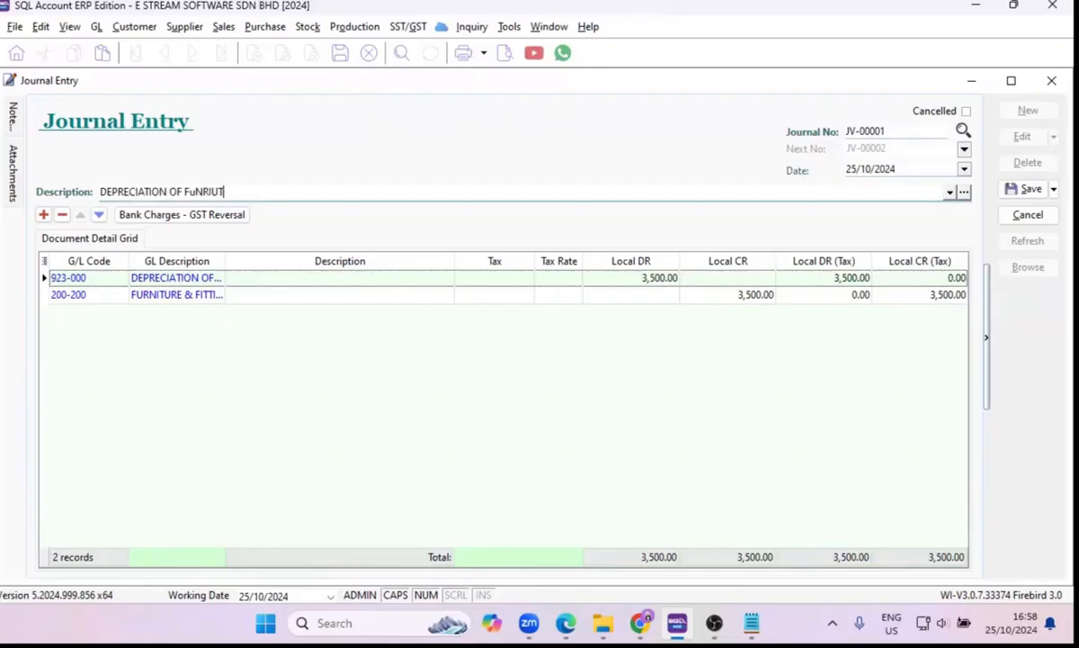
text(URE FITTINGS)
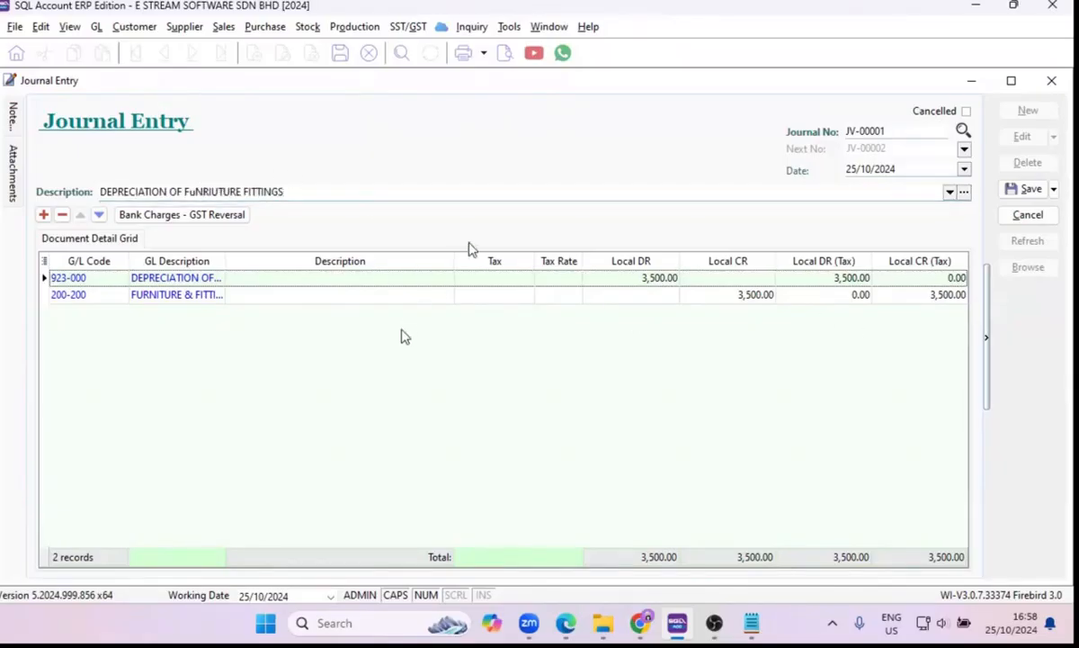
click(1031, 189)
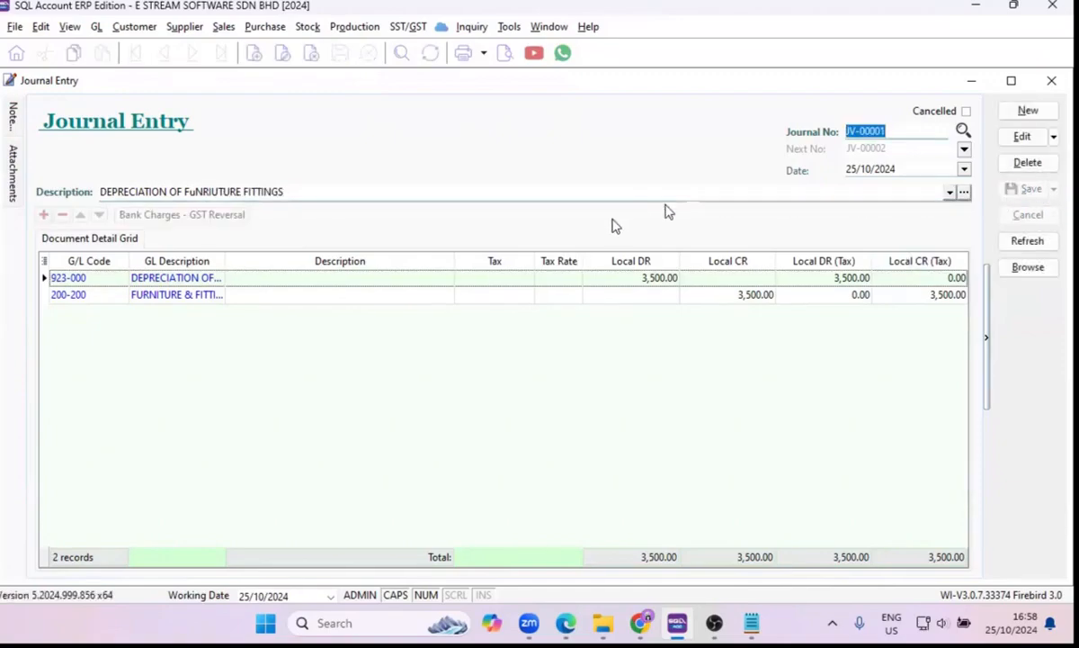
Preview the journal with the report GL Journal Voucher - Half and close the preview.
click(503, 54)
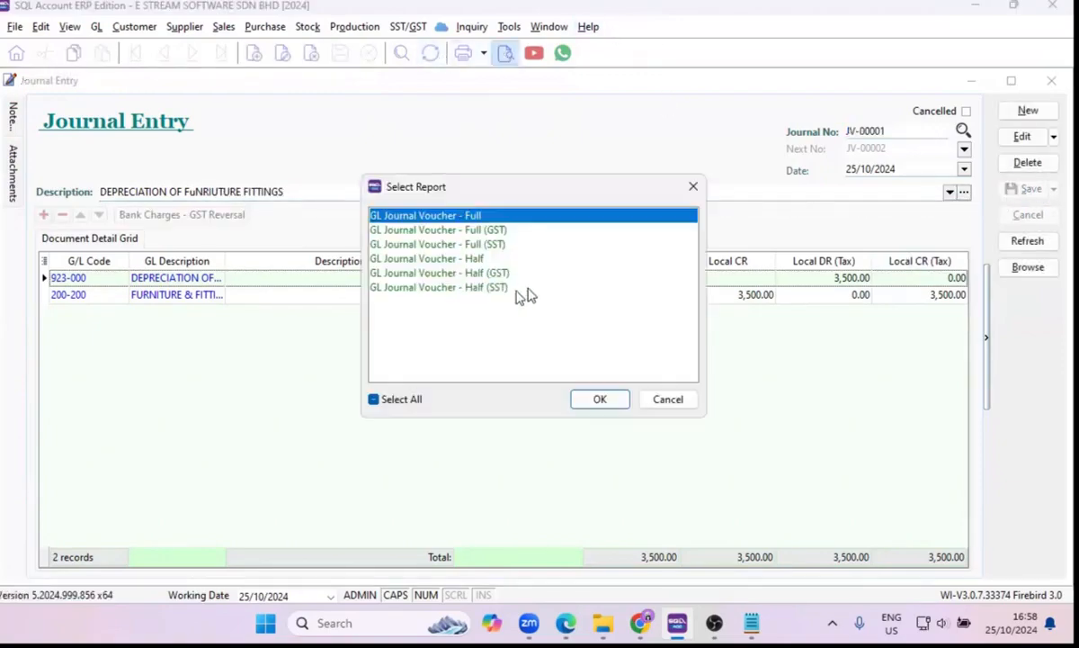
click(472, 231)
click(475, 259)
click(597, 400)
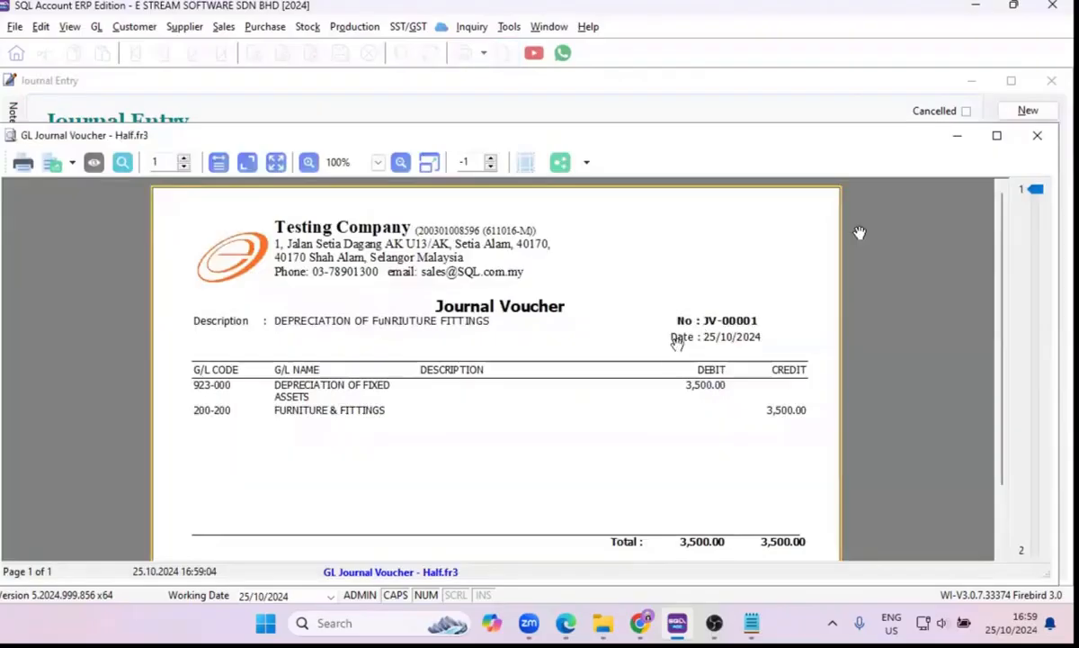
scroll(677, 340, down, 2)
scroll(670, 347, up, 2)
click(1037, 135)
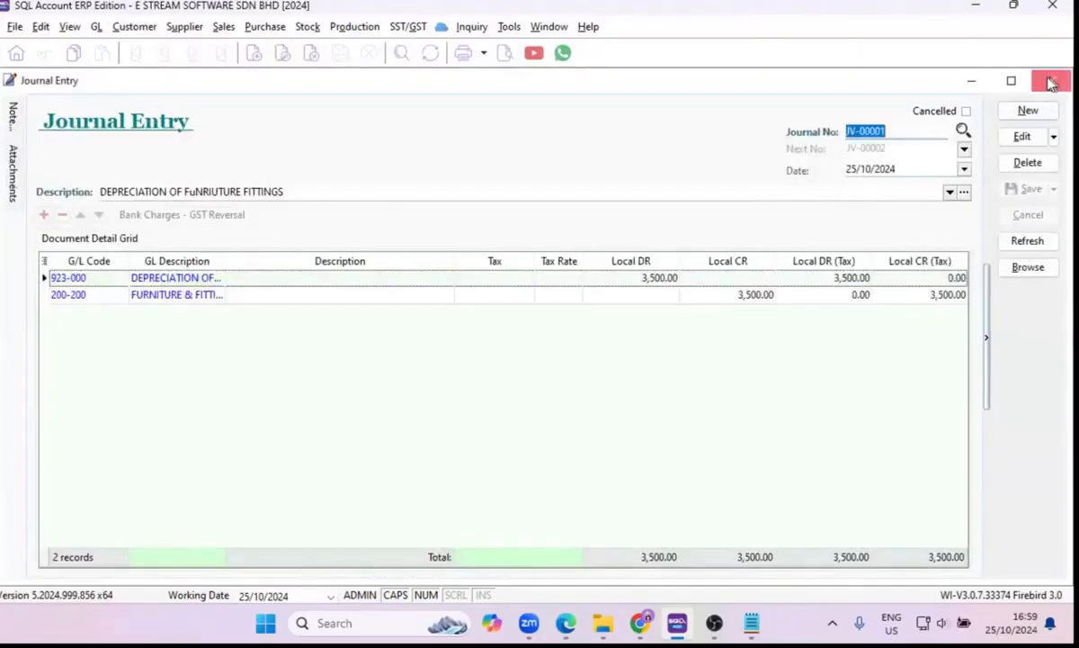
Close the journal entry and start a new bank reconciliation.
click(1053, 83)
click(722, 180)
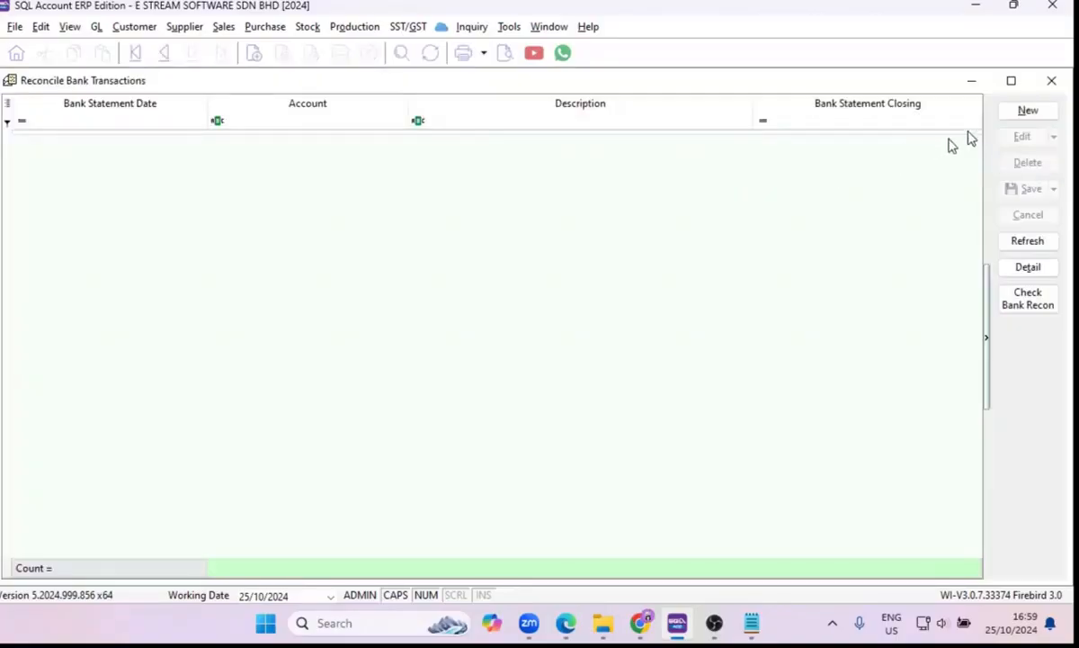
click(1027, 110)
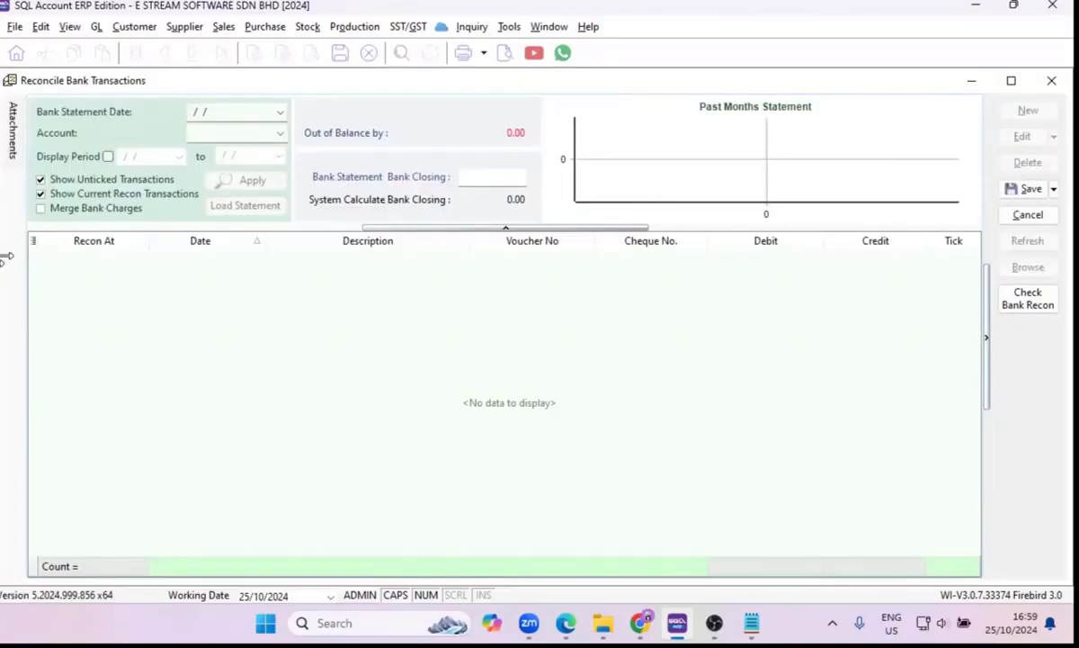
Show the bank options available under Maintain Cloud Banking.
click(280, 112)
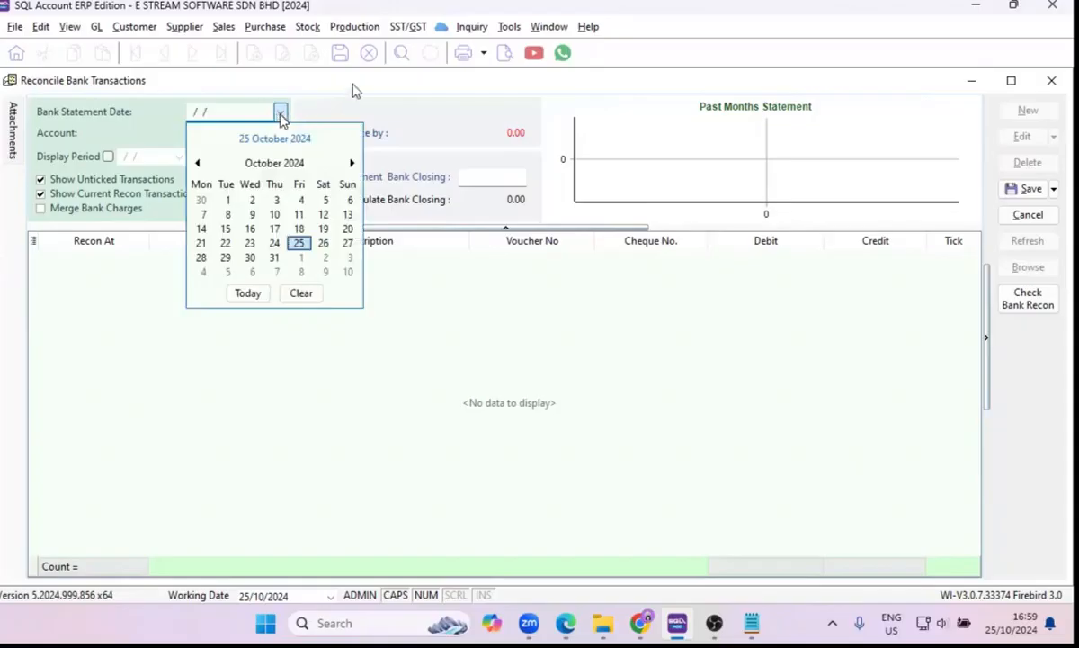
click(441, 27)
mouse_move(465, 51)
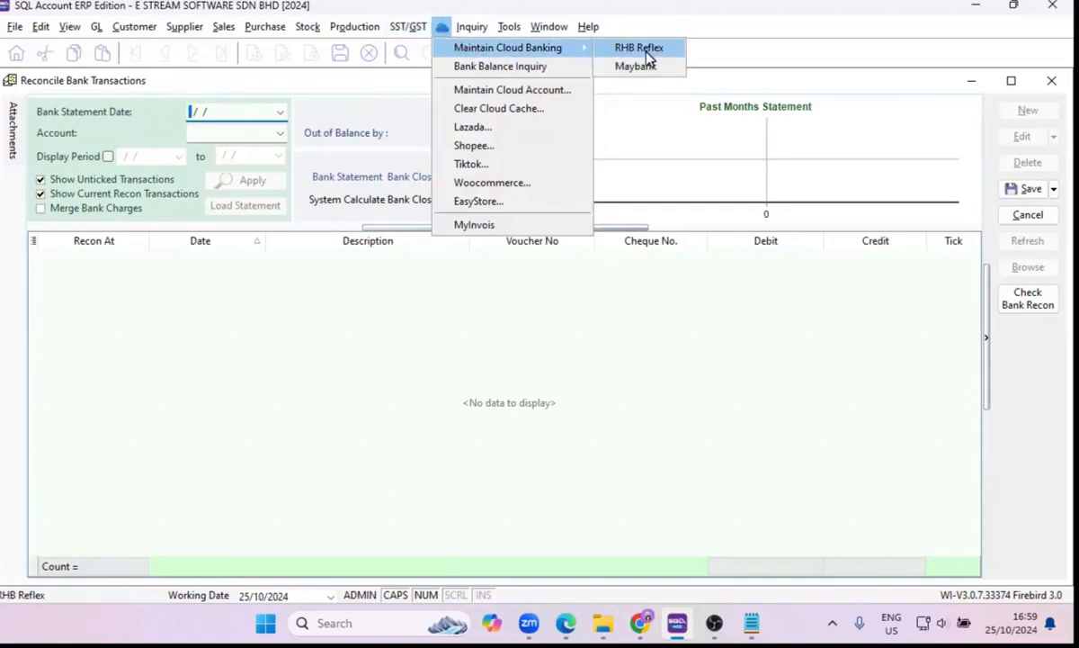
Set the bank statement date to 31/10/2024 and choose the MAYBANK account 310-001 for the reconciliation.
click(280, 112)
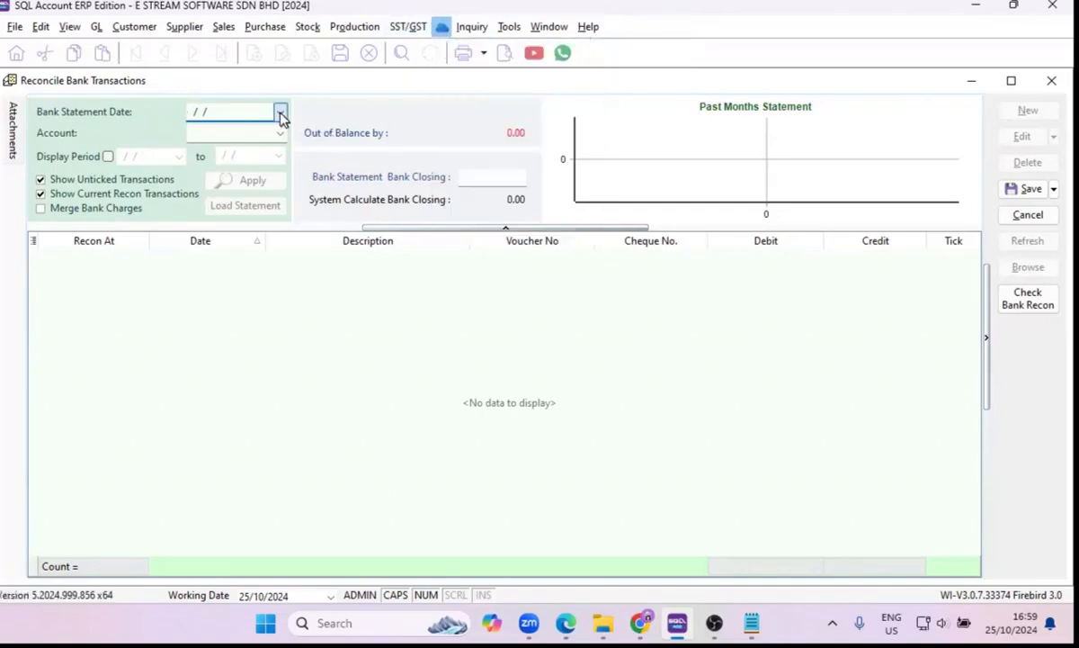
click(280, 111)
click(272, 258)
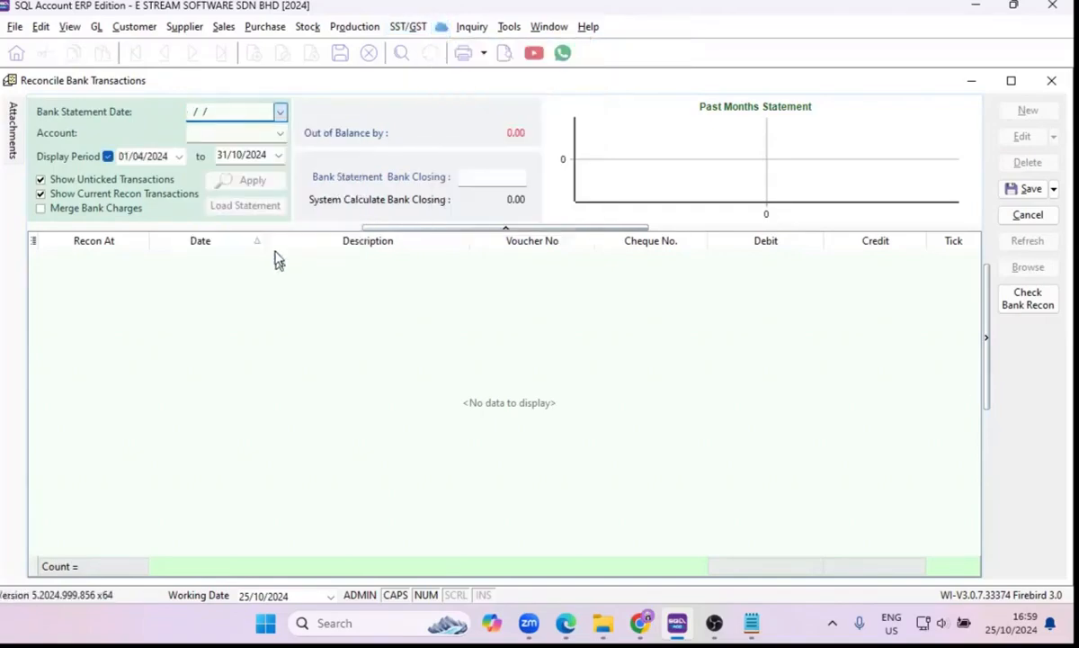
click(279, 133)
click(294, 177)
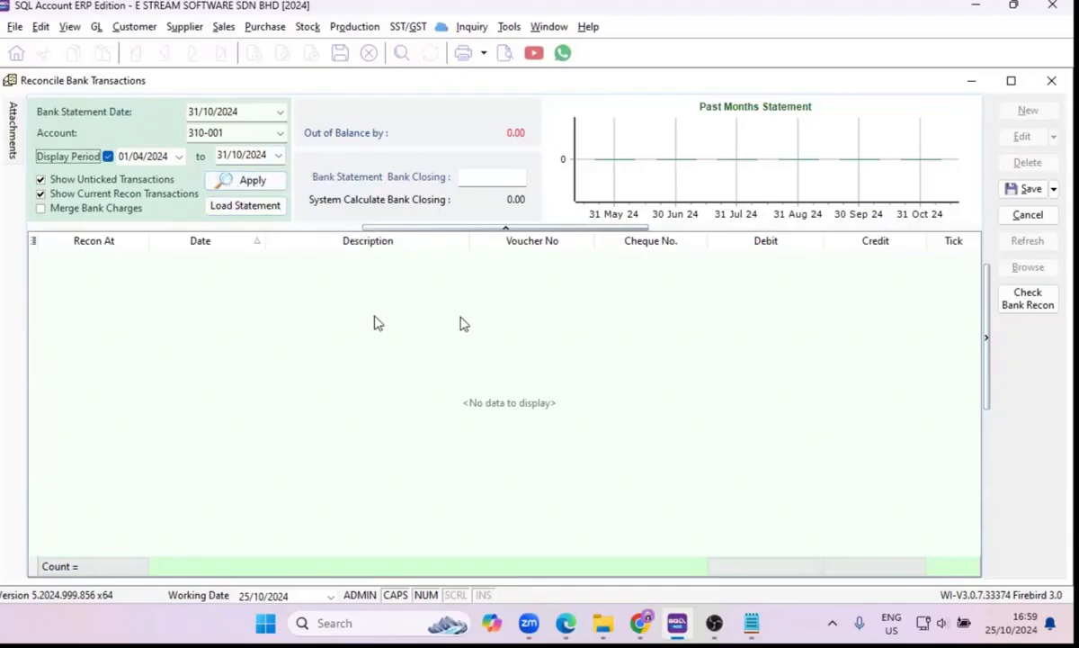
Show the file selection for loading a bank statement, cancel it, and save and close the MAYBANK reconciliation.
click(241, 209)
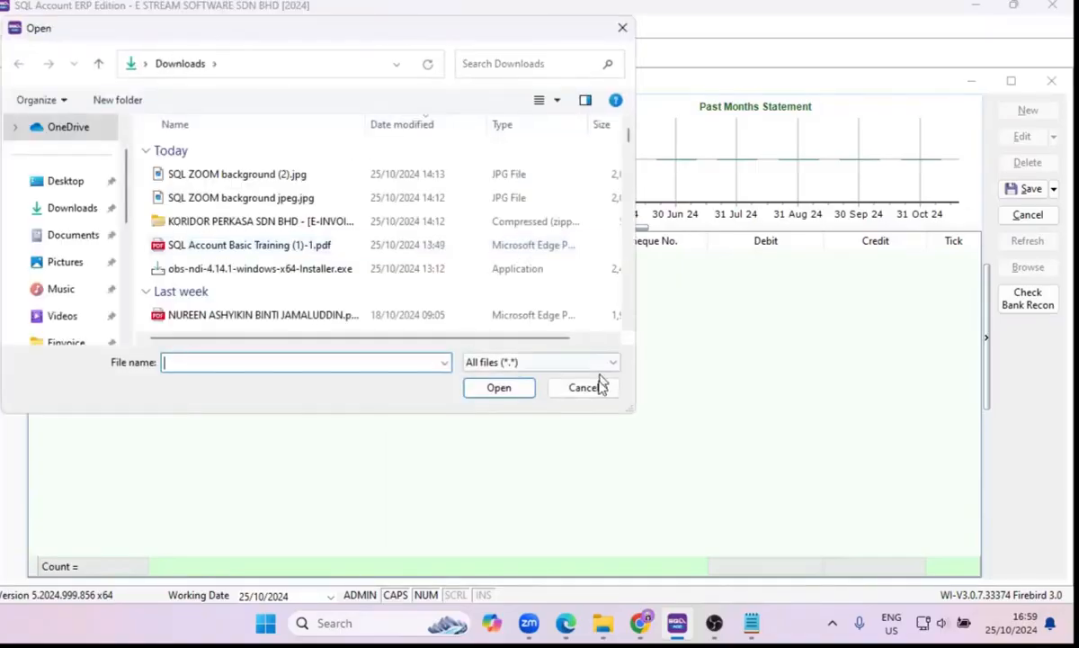
click(597, 391)
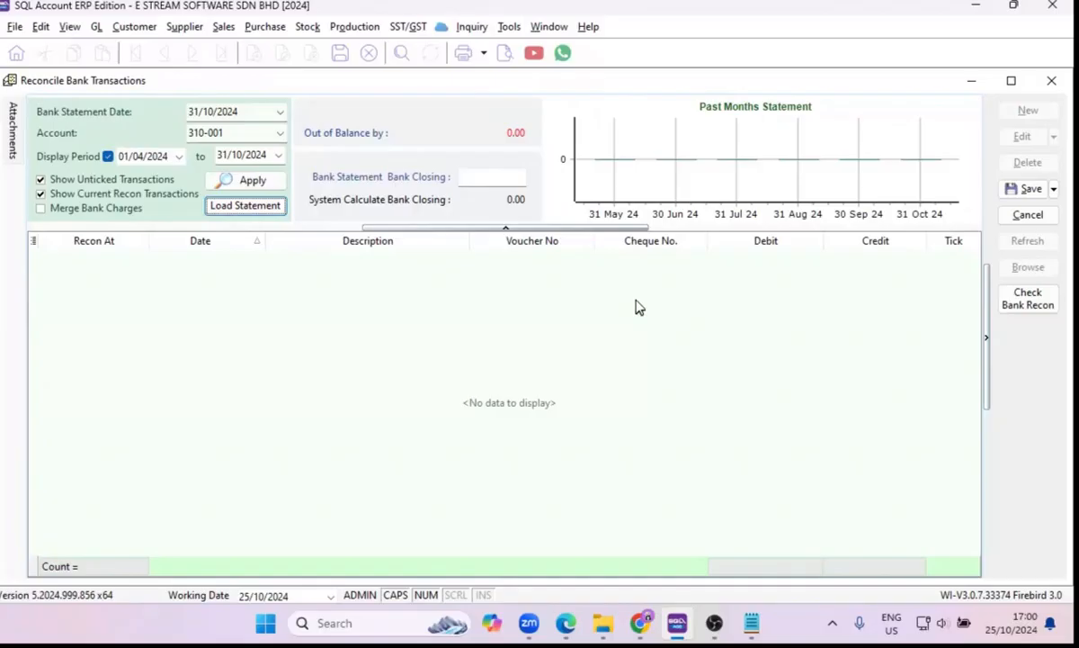
click(1027, 187)
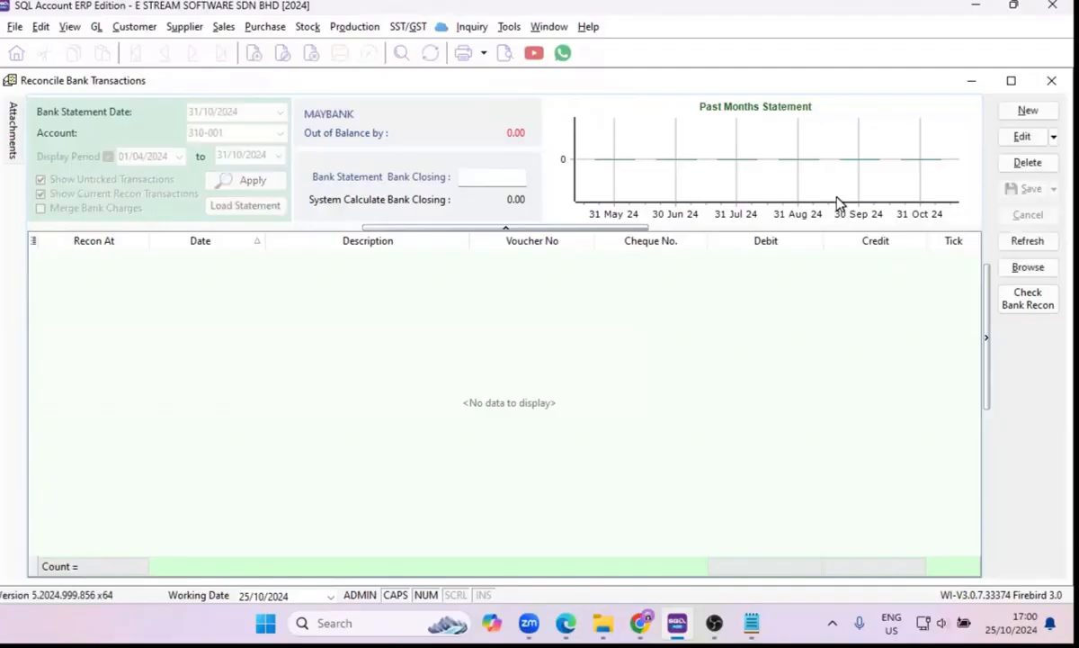
click(1051, 81)
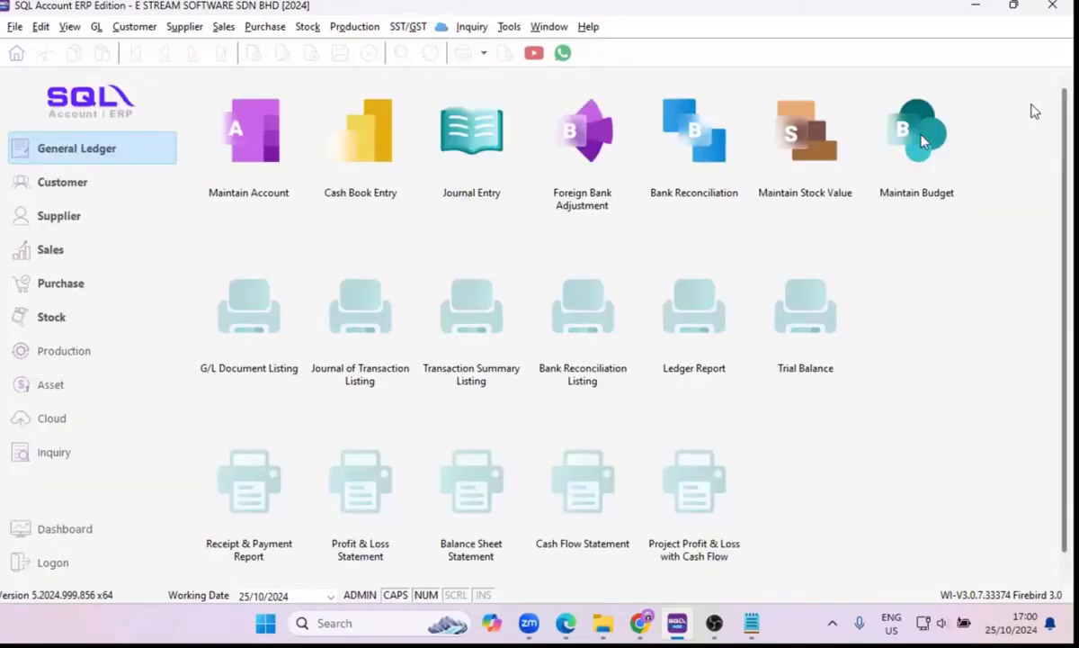
Enter a closing stock value of 4567890.00 for 31-Dec 2023 in the 600-000 stock value record, save it and close Maintain Stock Value.
click(805, 180)
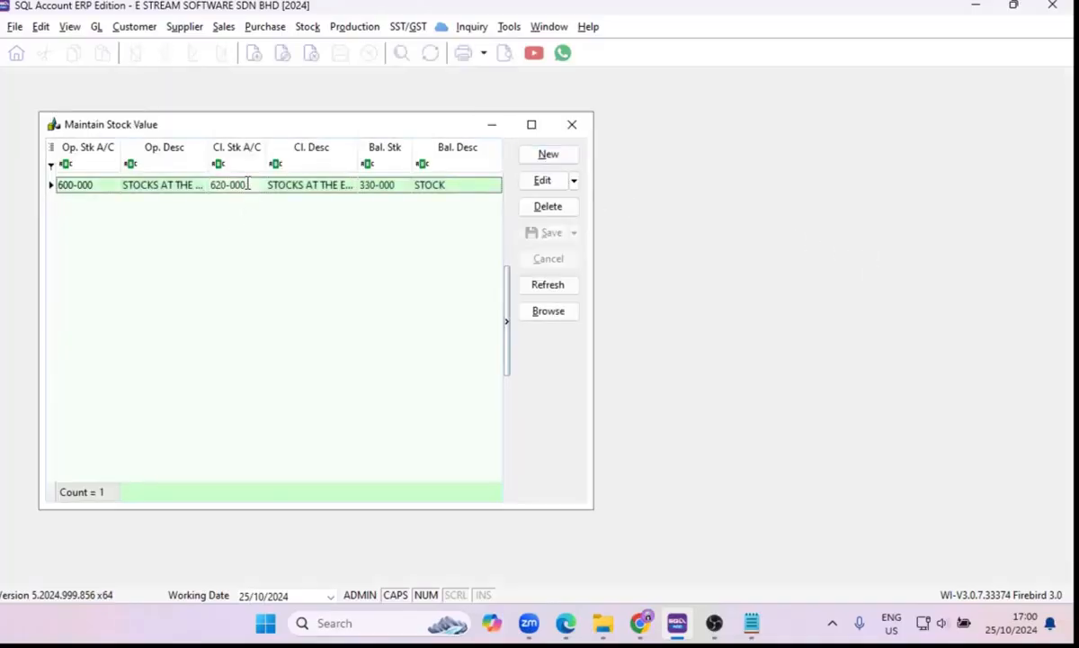
double_click(247, 183)
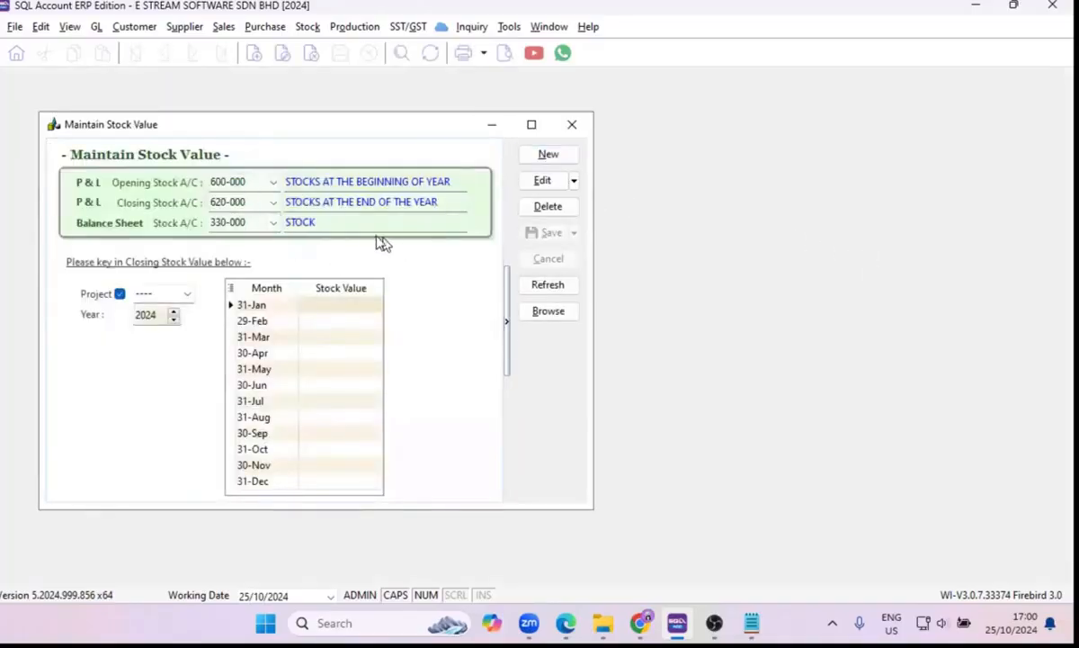
click(536, 183)
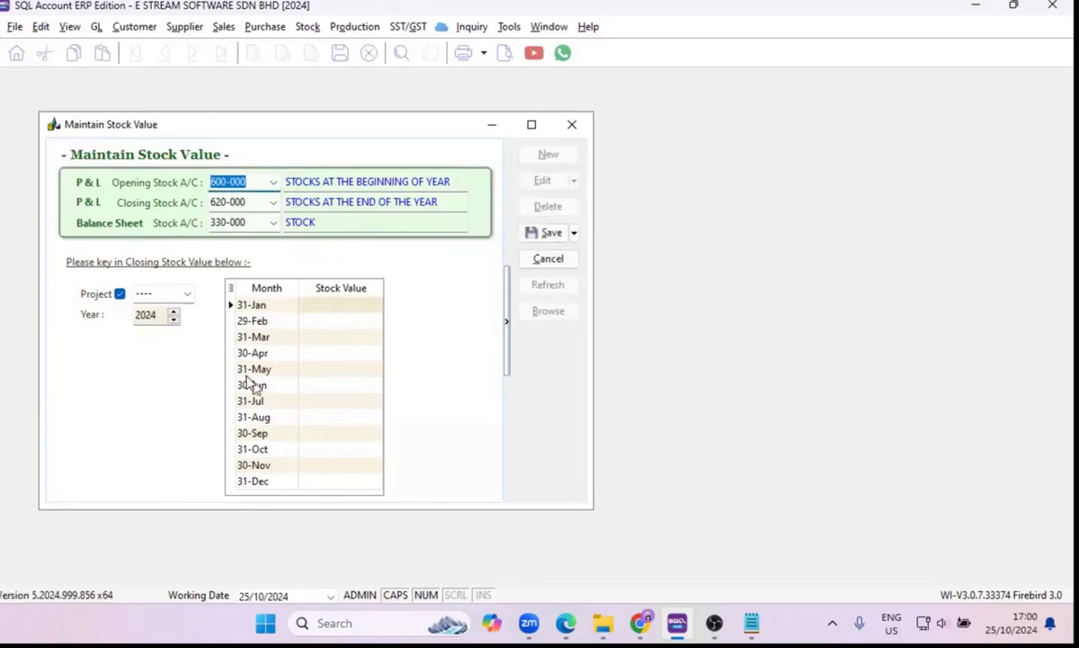
click(175, 322)
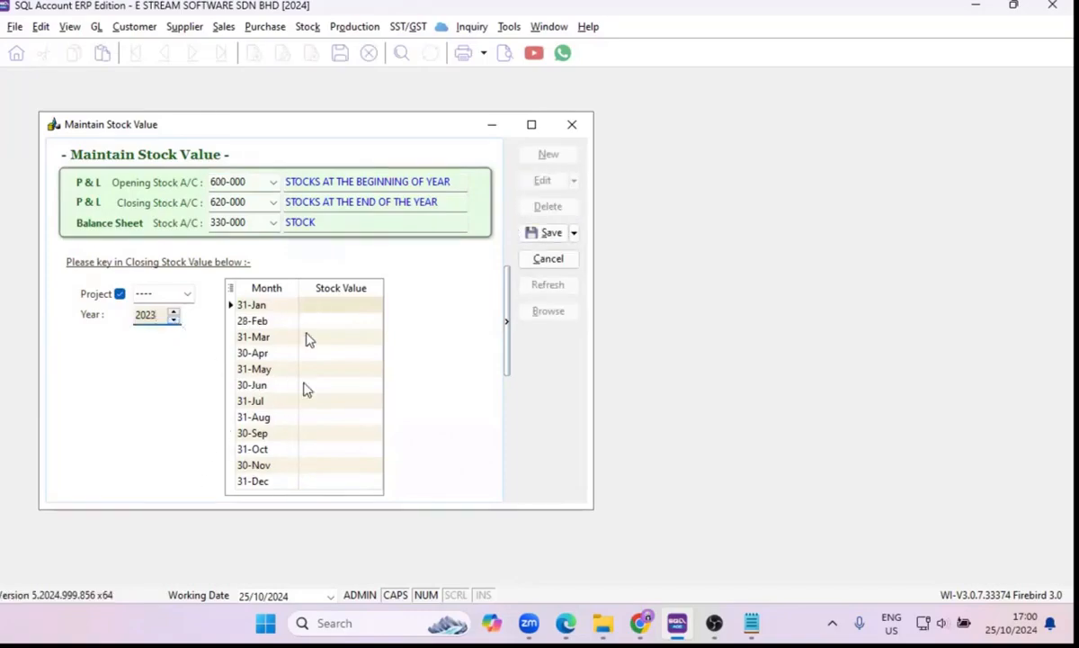
click(314, 483)
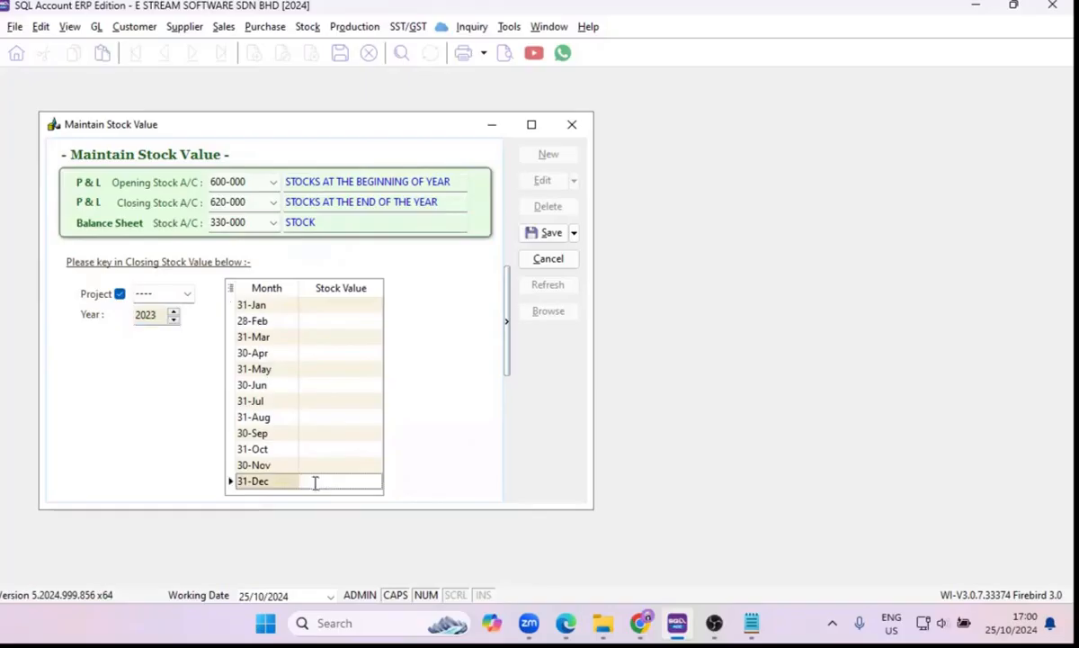
text(4567890.0)
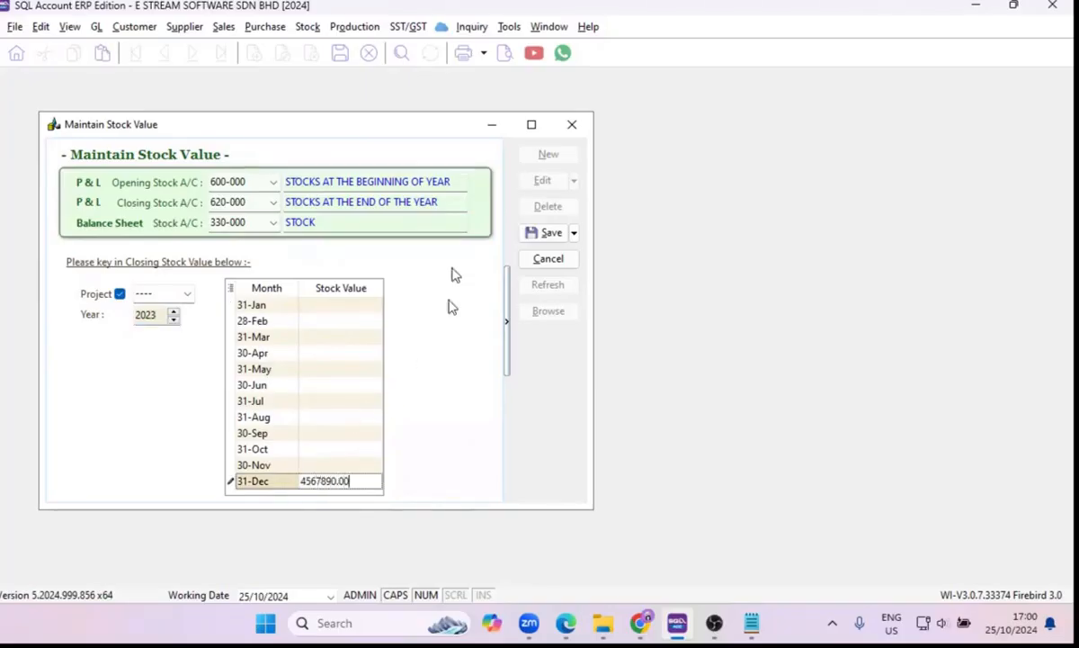
click(539, 232)
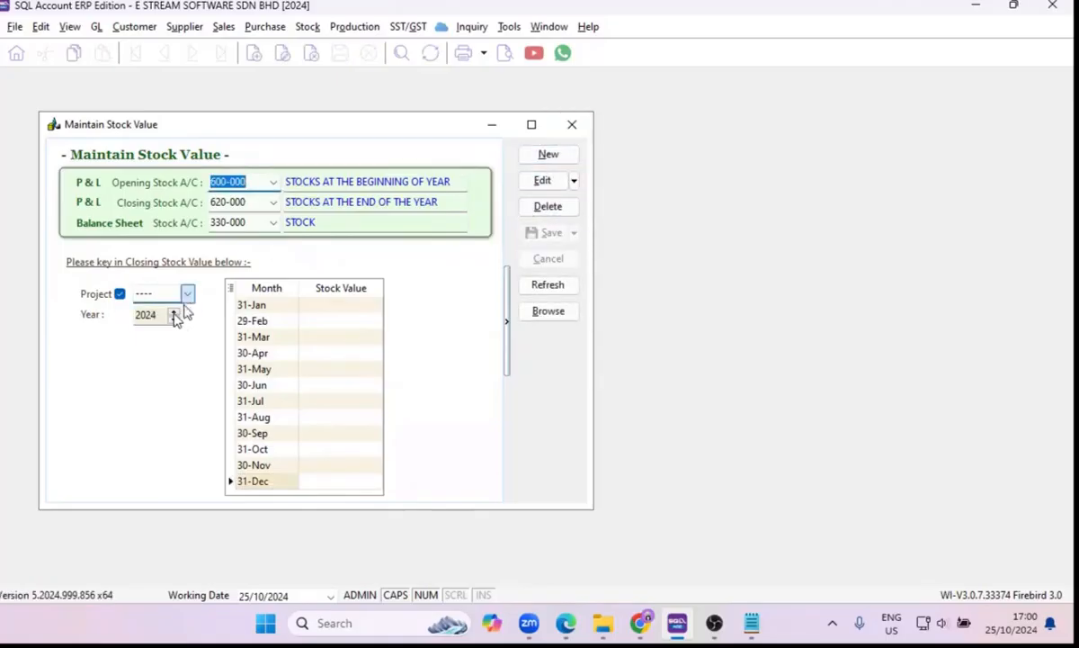
click(187, 297)
click(572, 126)
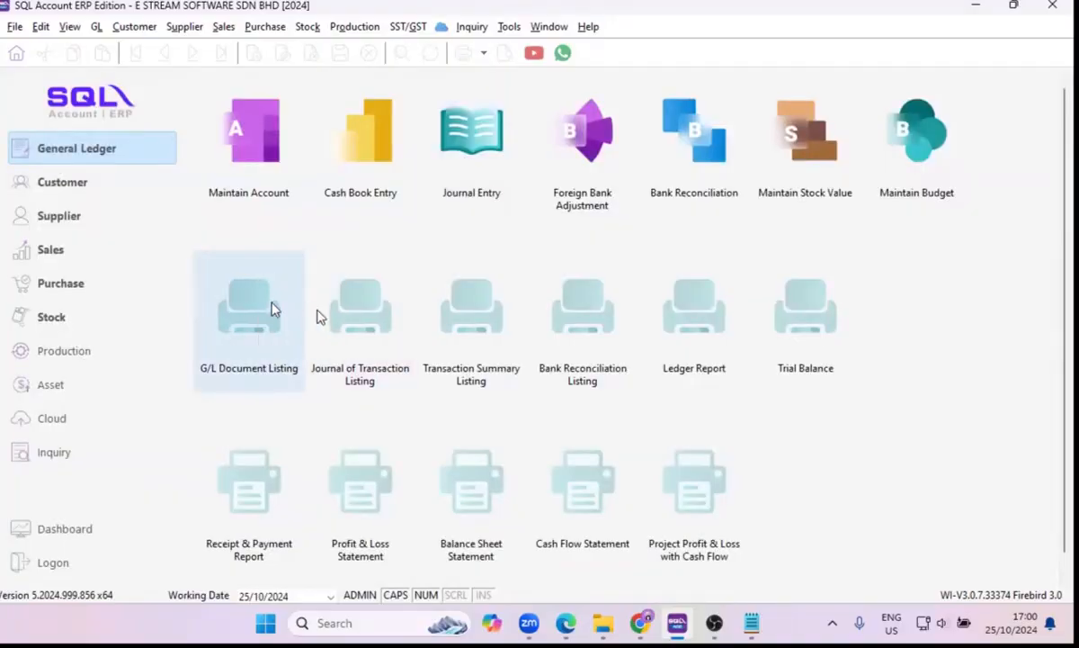
Generate the Journal of Transaction Listing for 01/10/2024 to 31/10/2024 and preview it in the GL Journal of Transaction format.
click(351, 336)
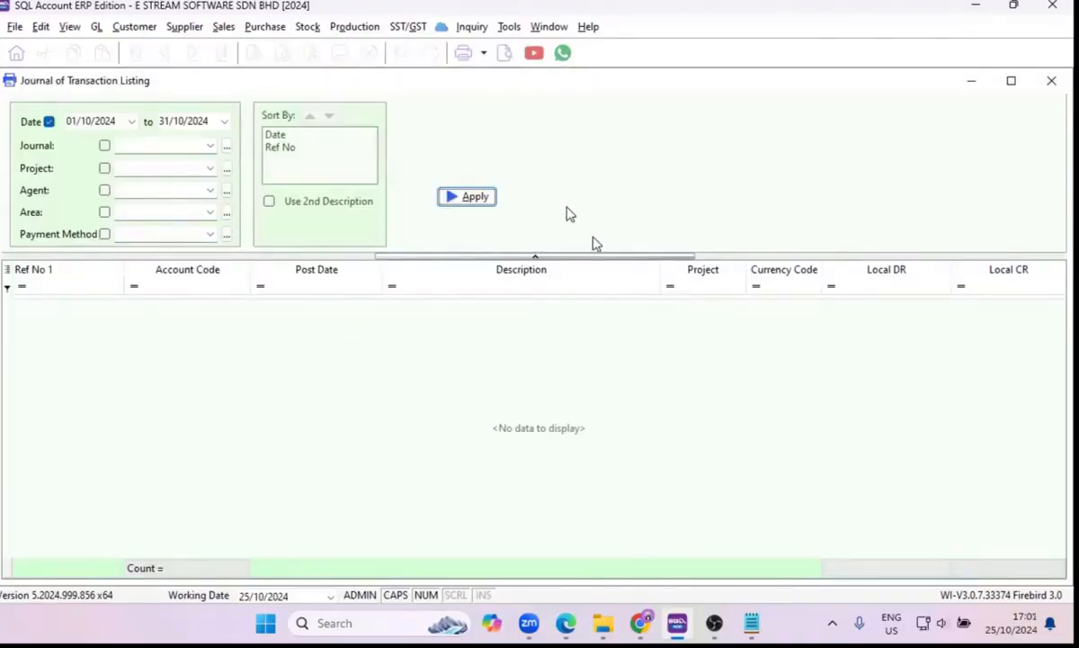
click(456, 203)
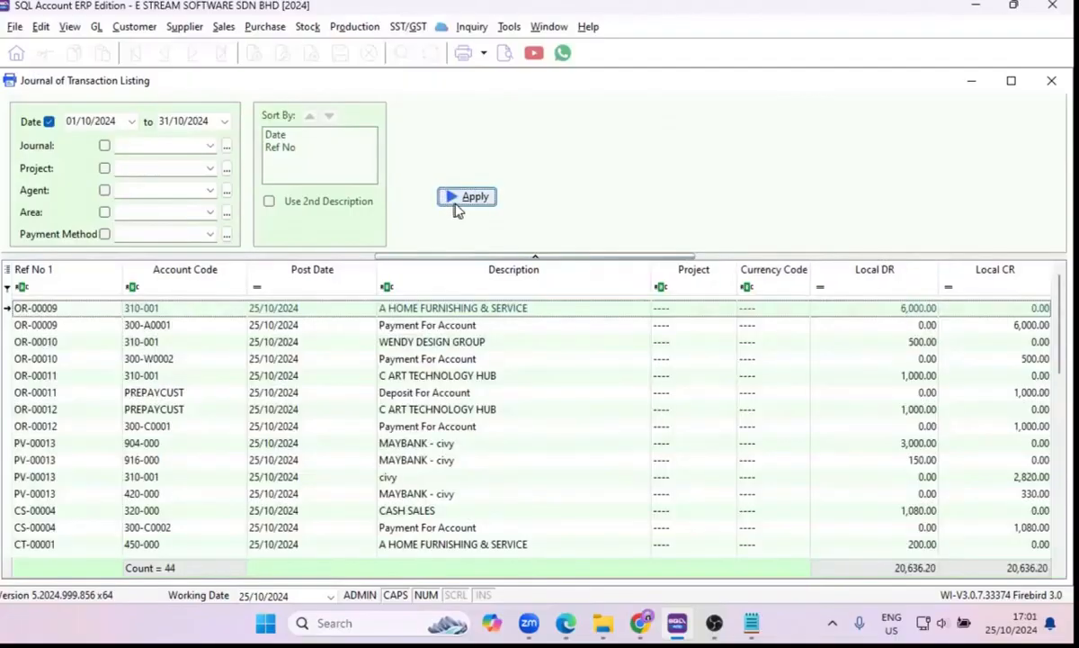
click(504, 54)
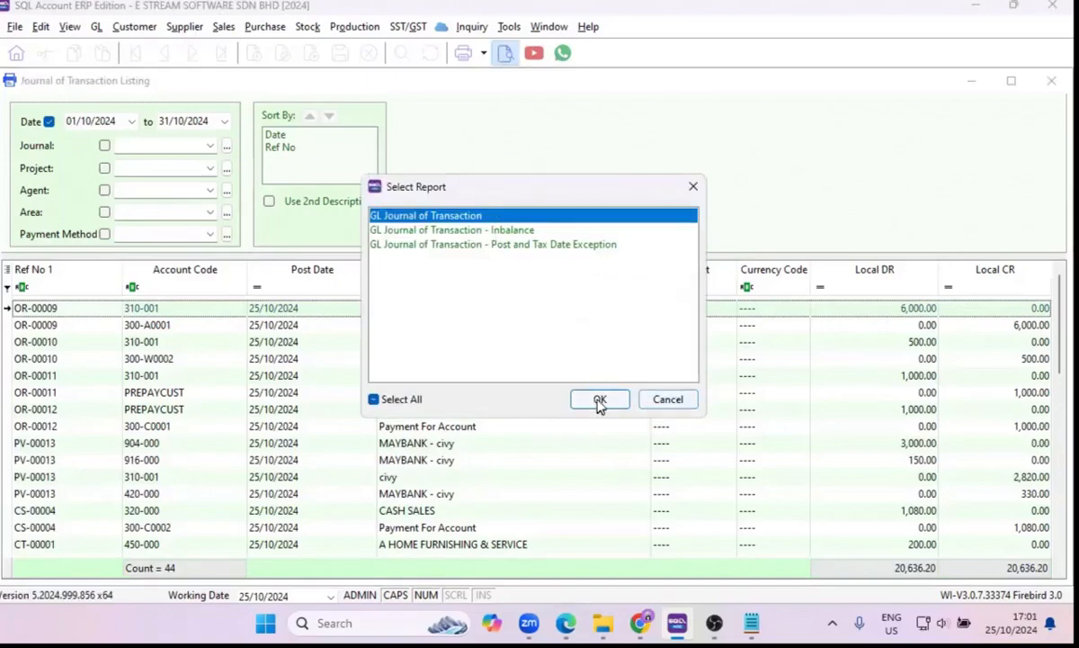
click(458, 231)
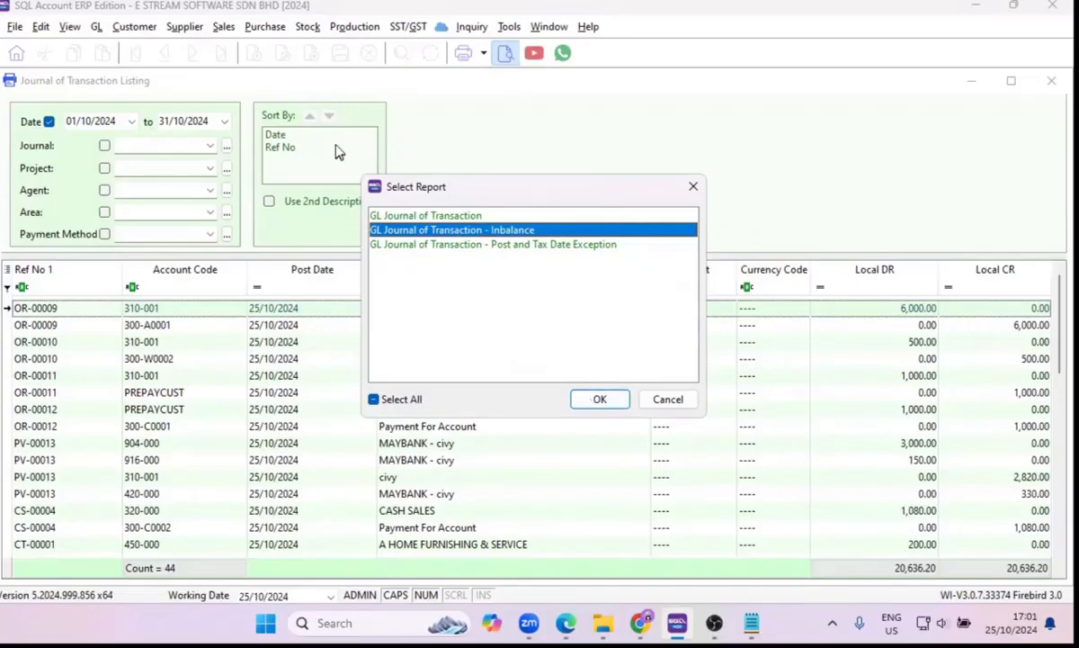
click(441, 215)
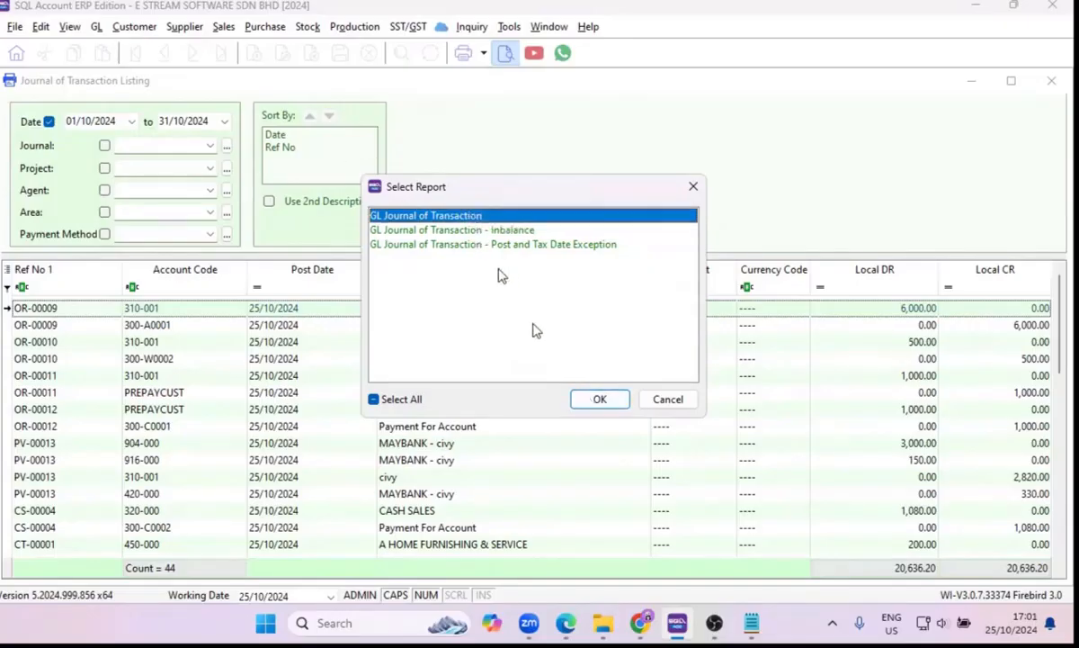
click(598, 402)
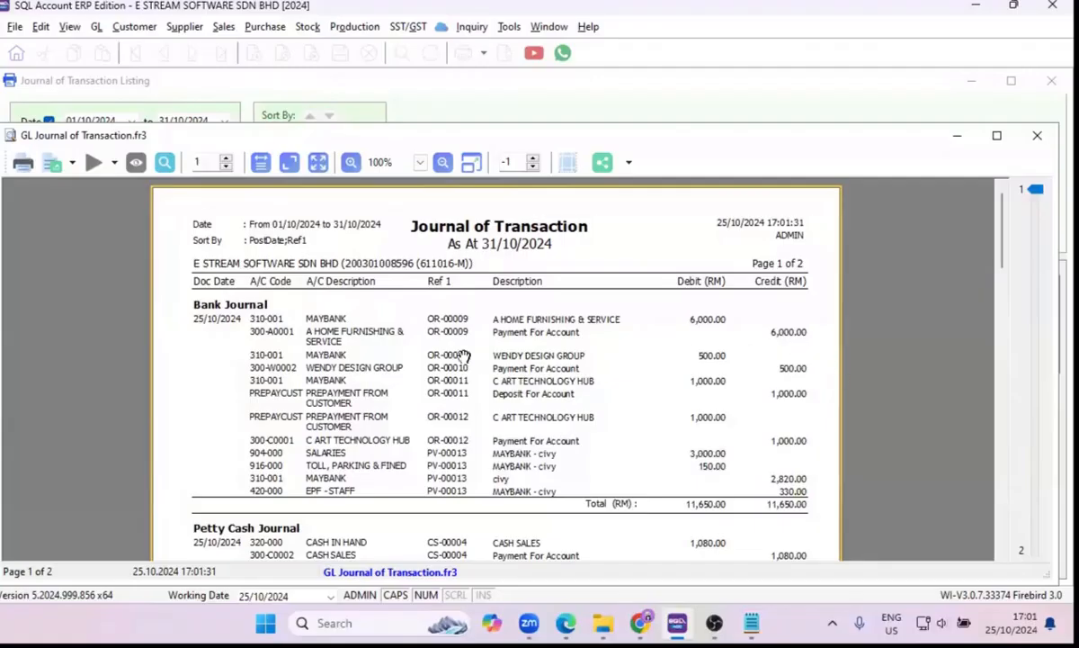
Review the bank, petty cash, general, purchase and sales journals in the report preview and close it.
scroll(459, 357, down, 3)
scroll(256, 412, down, 3)
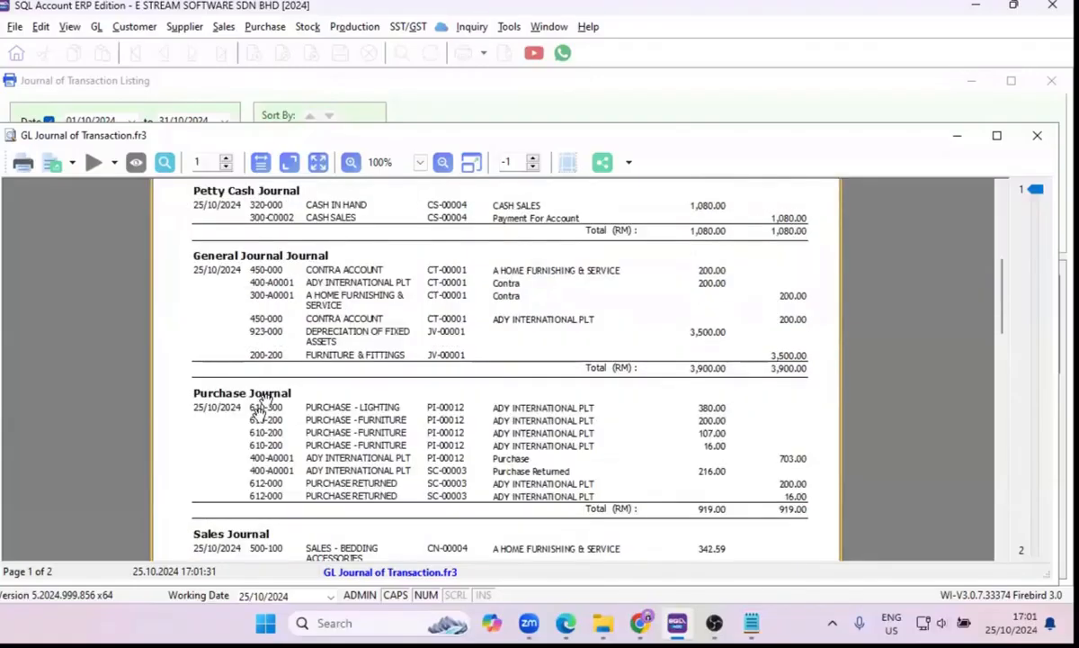
scroll(266, 400, down, 3)
scroll(267, 400, down, 6)
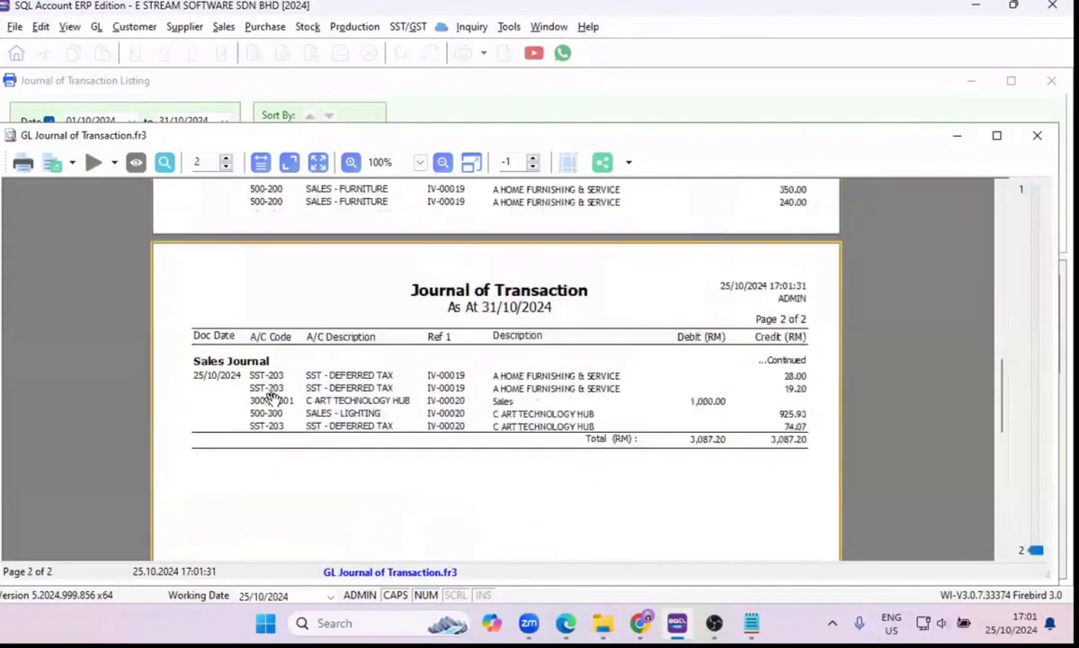
click(1037, 135)
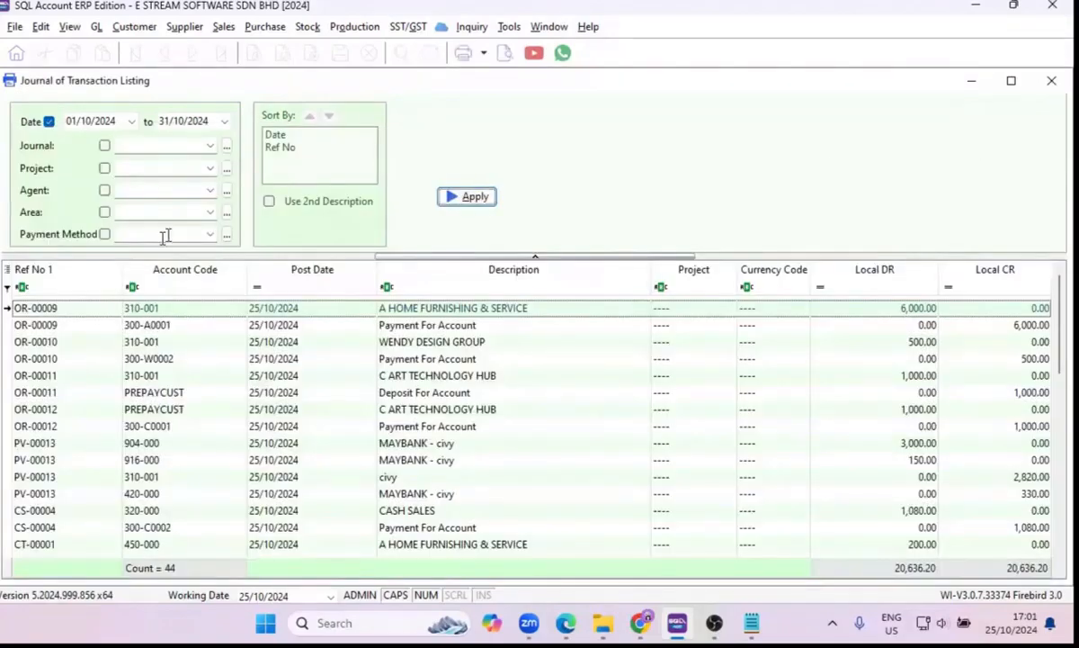
Show the journal types available for filtering the listing and close the Journal of Transaction Listing.
click(210, 144)
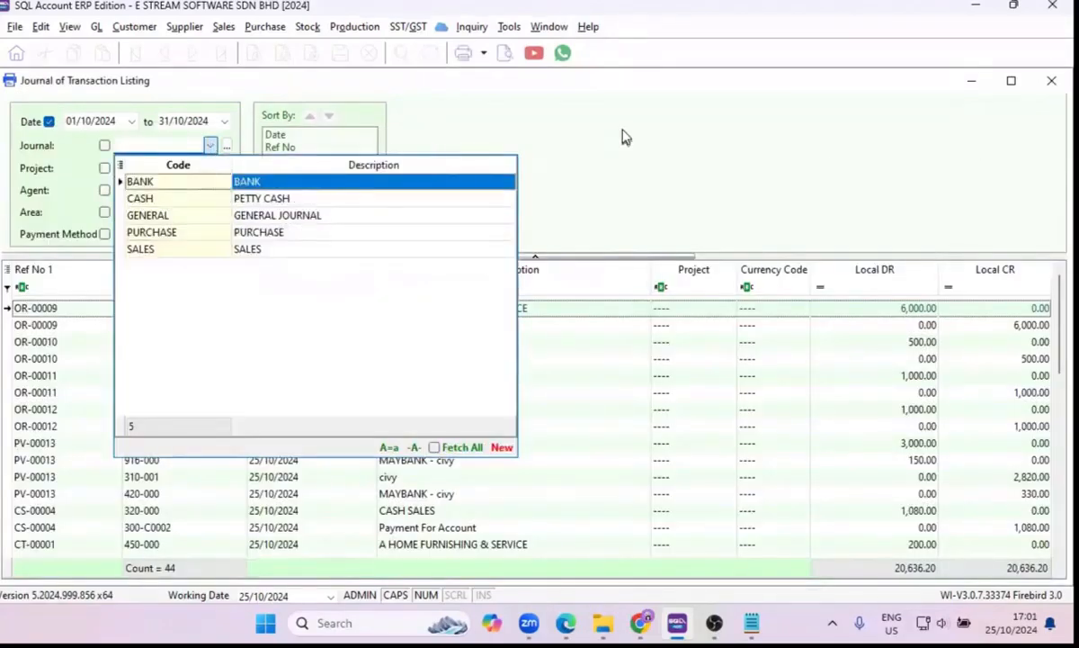
click(627, 136)
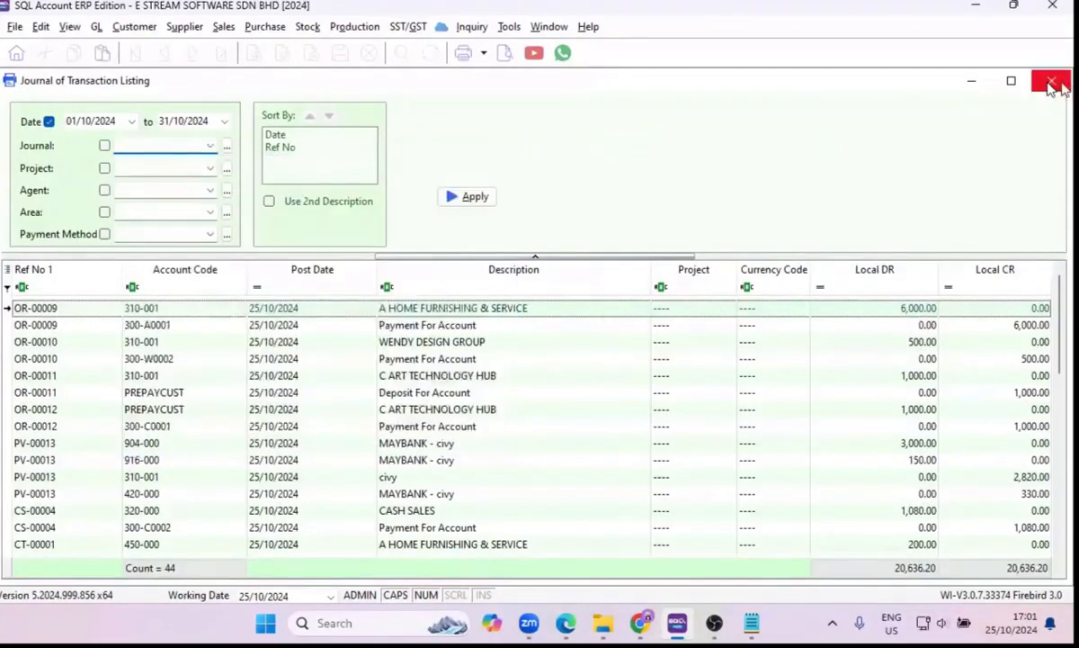
click(1051, 82)
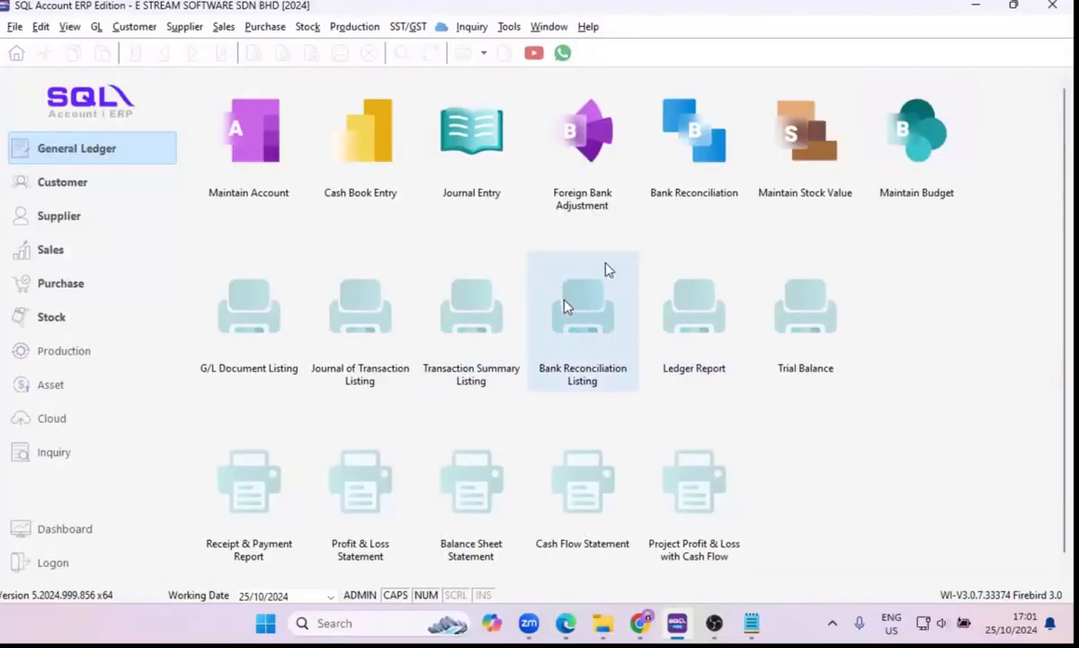
Generate the General Ledger report for 01/10/2024 to 31/10/2024 and preview it in the GL Local - Ledger - Summary format.
click(711, 338)
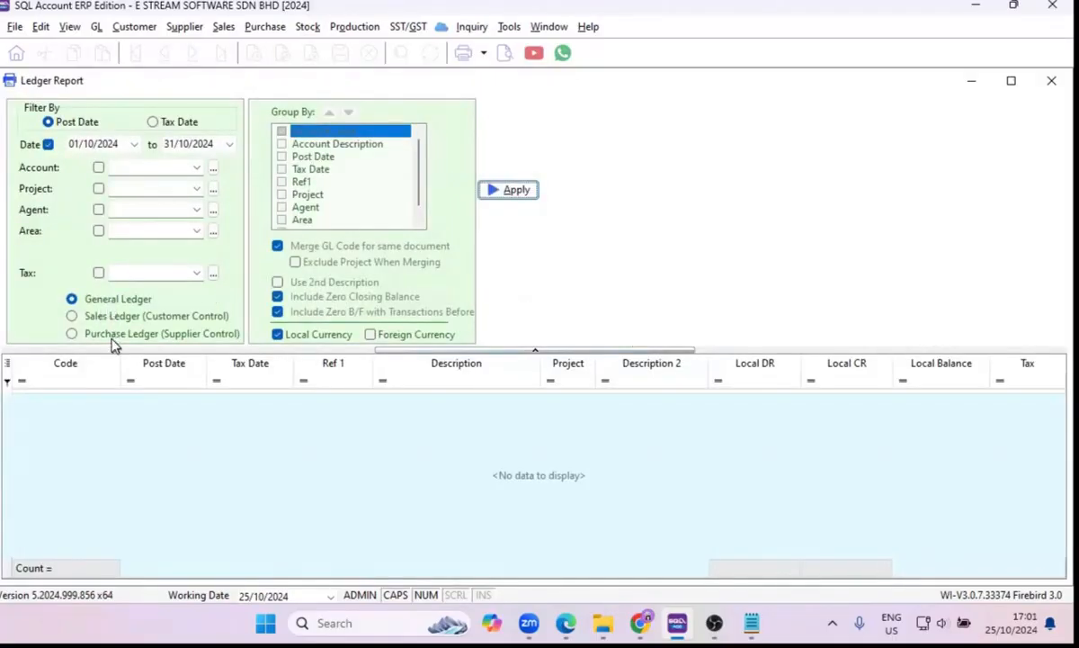
click(520, 194)
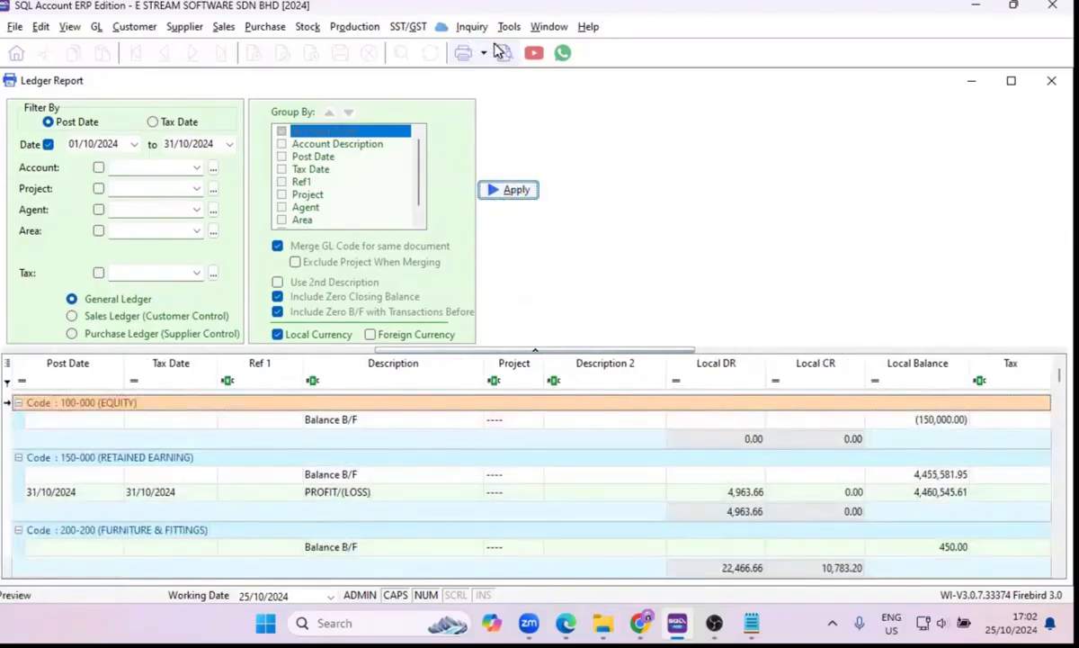
click(504, 53)
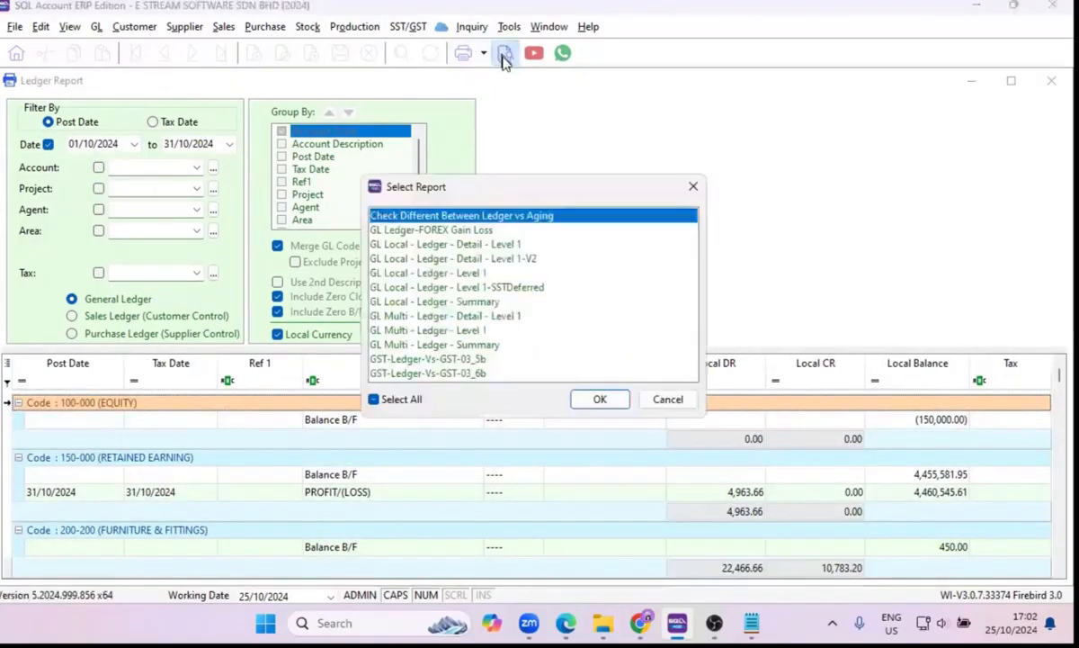
click(508, 249)
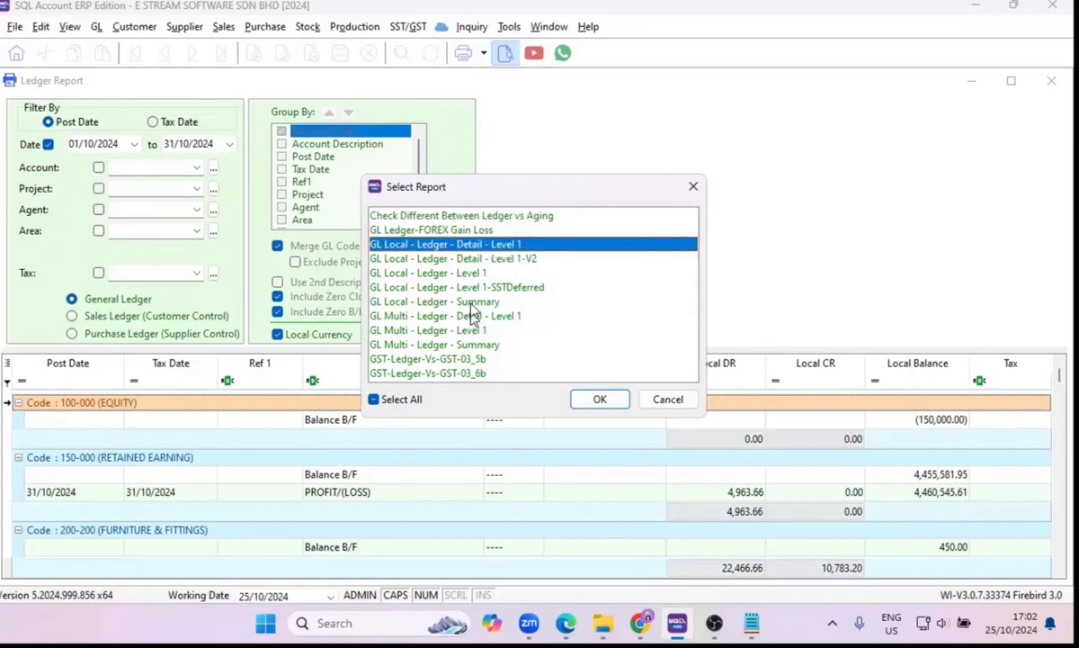
click(442, 301)
click(594, 400)
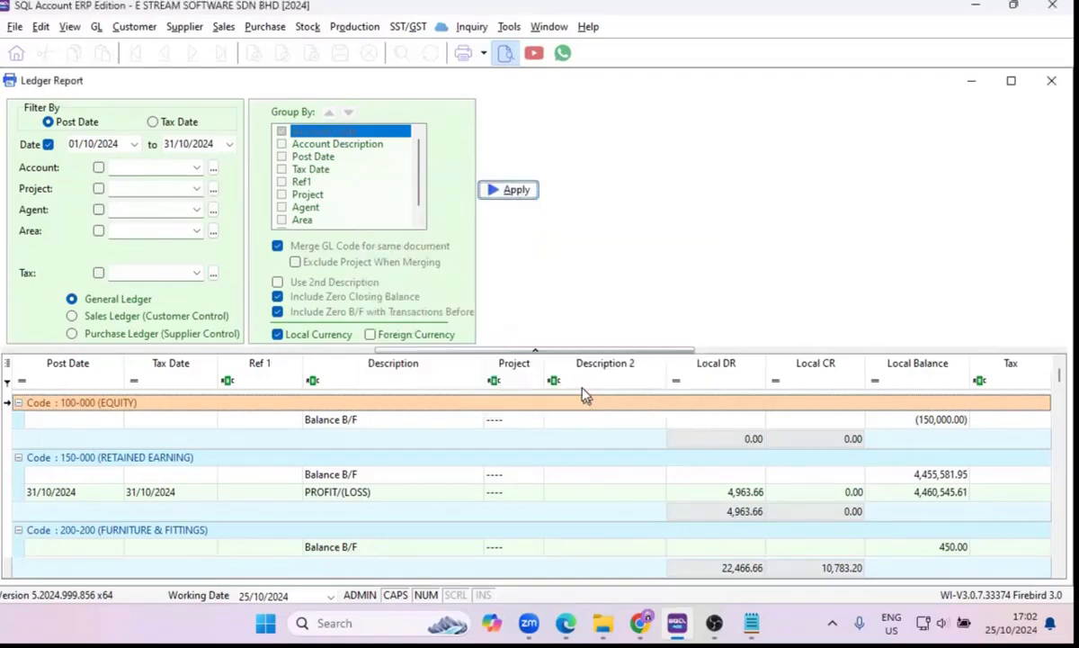
Review the ledger summary down to its totals, and close the preview and the Ledger Report.
scroll(558, 371, down, 5)
scroll(558, 372, up, 5)
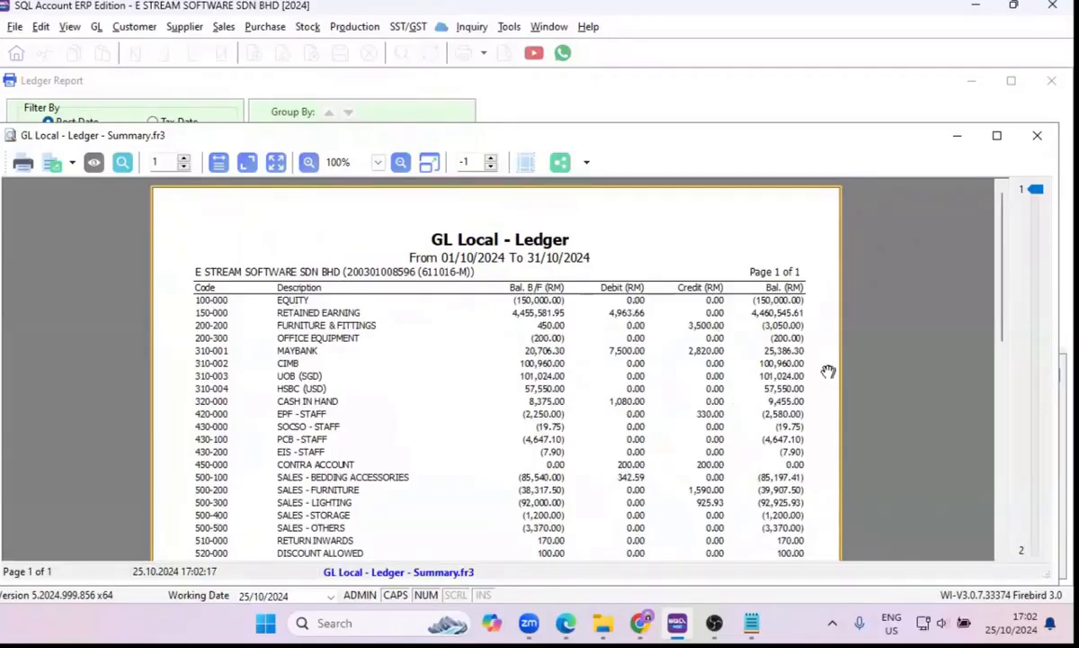
scroll(828, 372, down, 5)
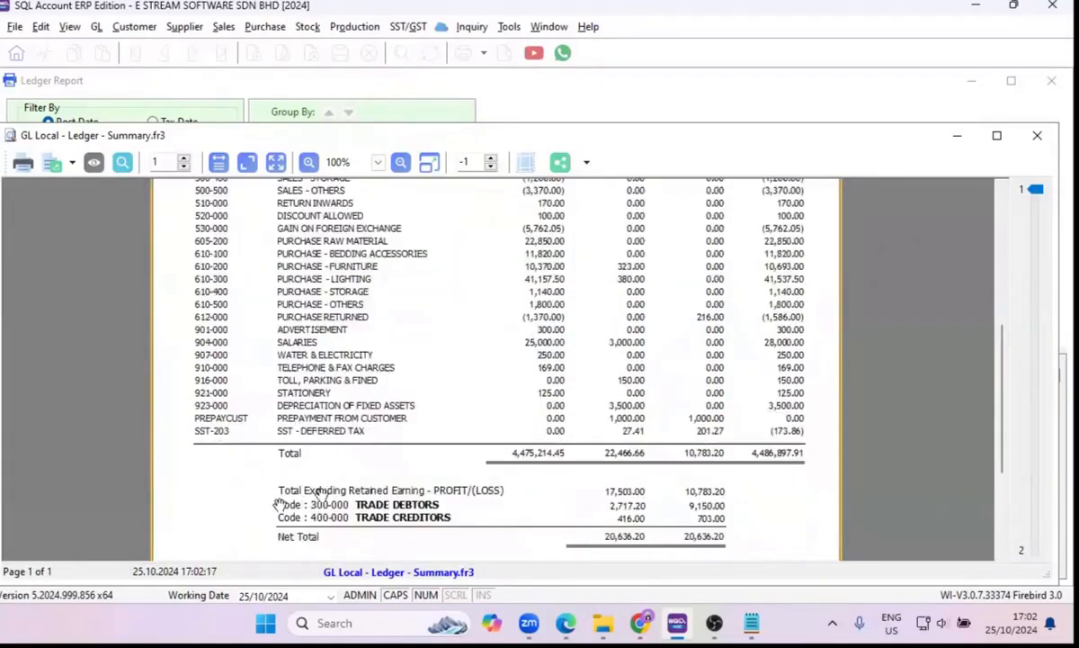
click(1037, 136)
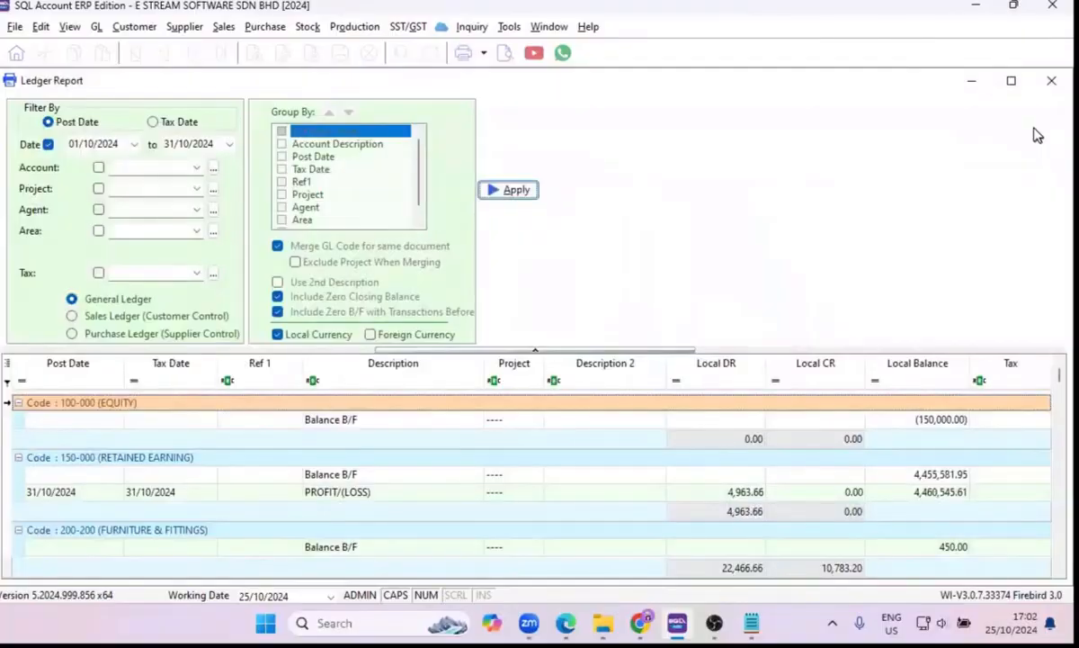
click(1052, 83)
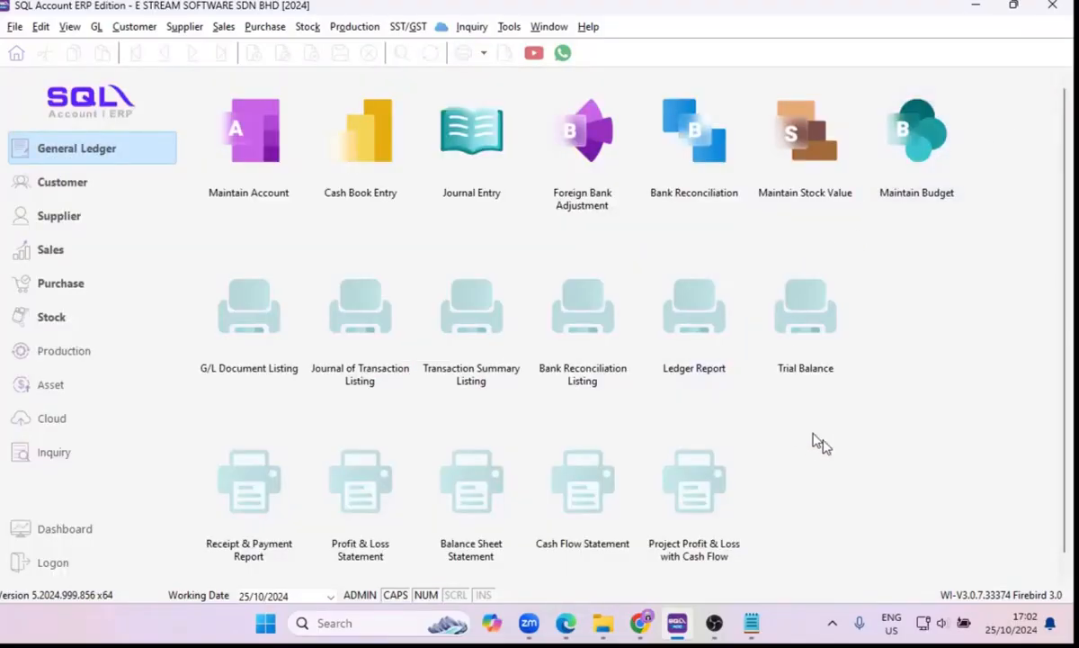
Generate the General Ledger trial balance for 01/01/2024 to 31/12/2024.
click(807, 356)
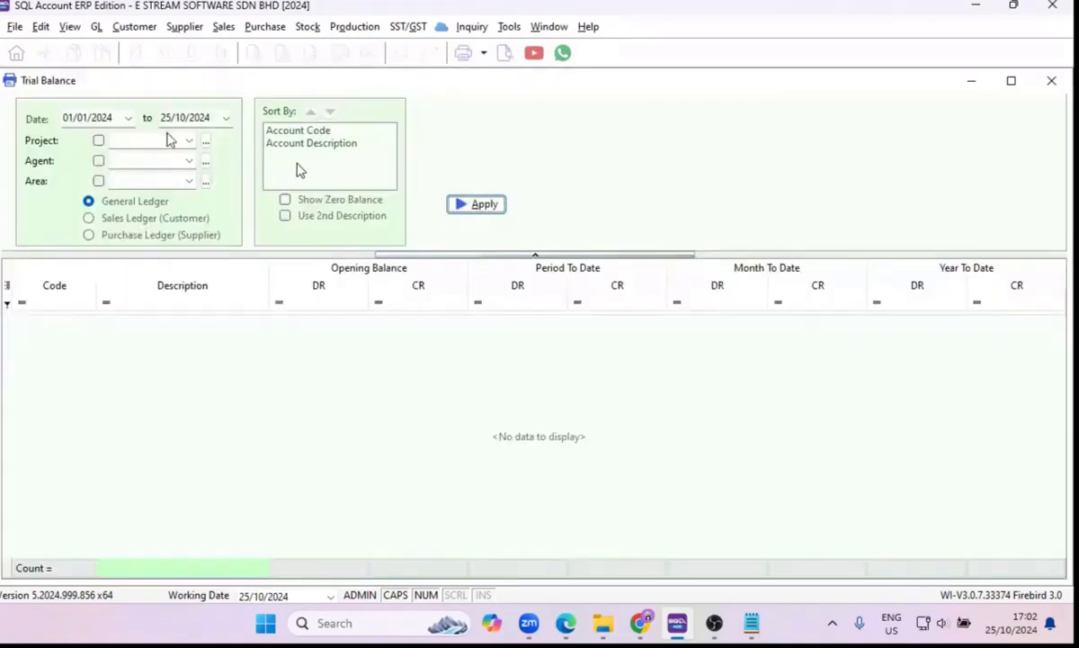
click(84, 115)
click(66, 117)
click(99, 118)
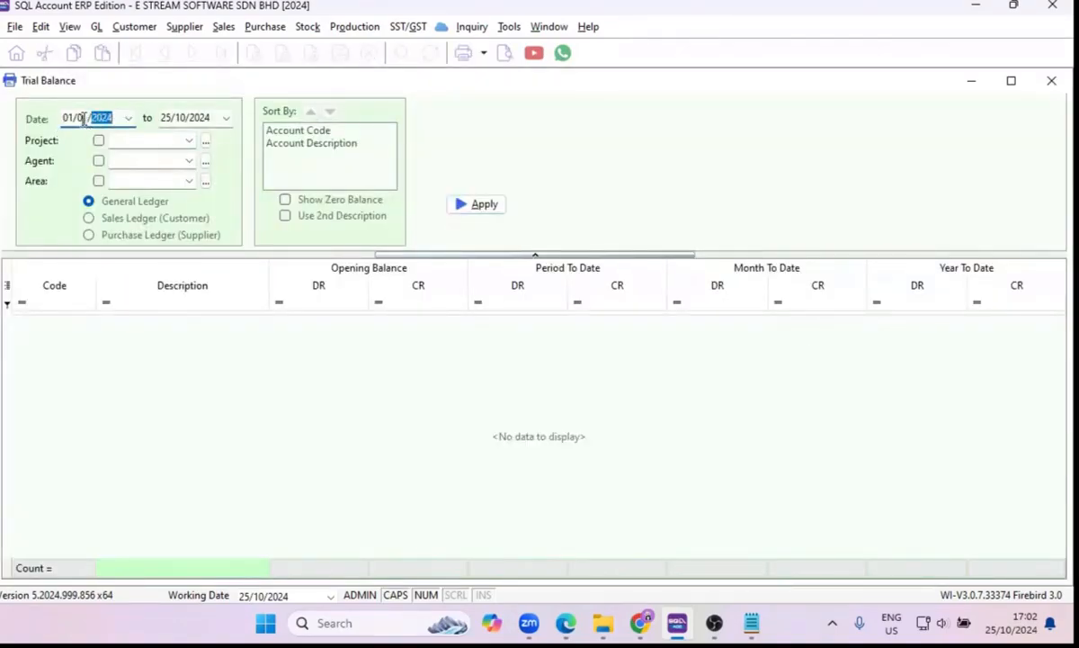
click(164, 119)
text(3)
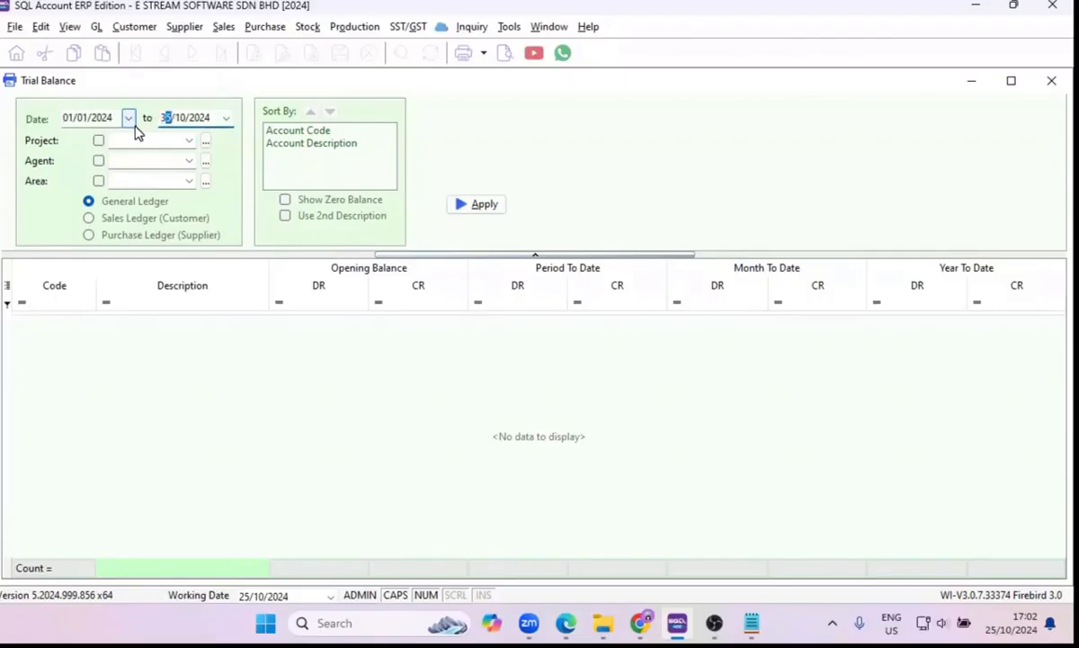
text(1/12)
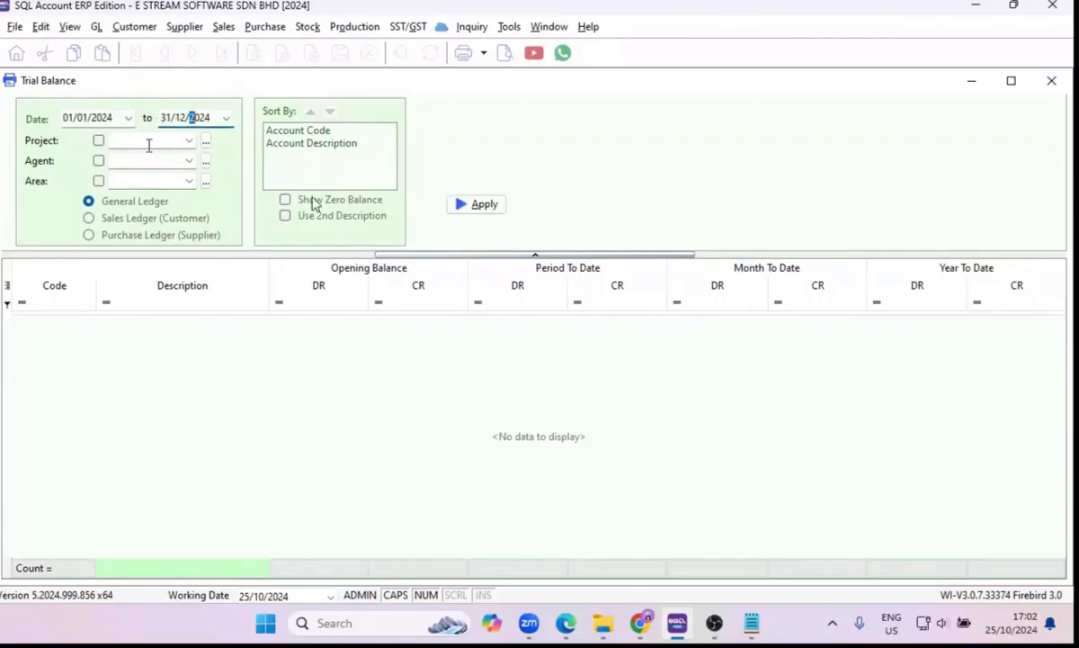
click(484, 205)
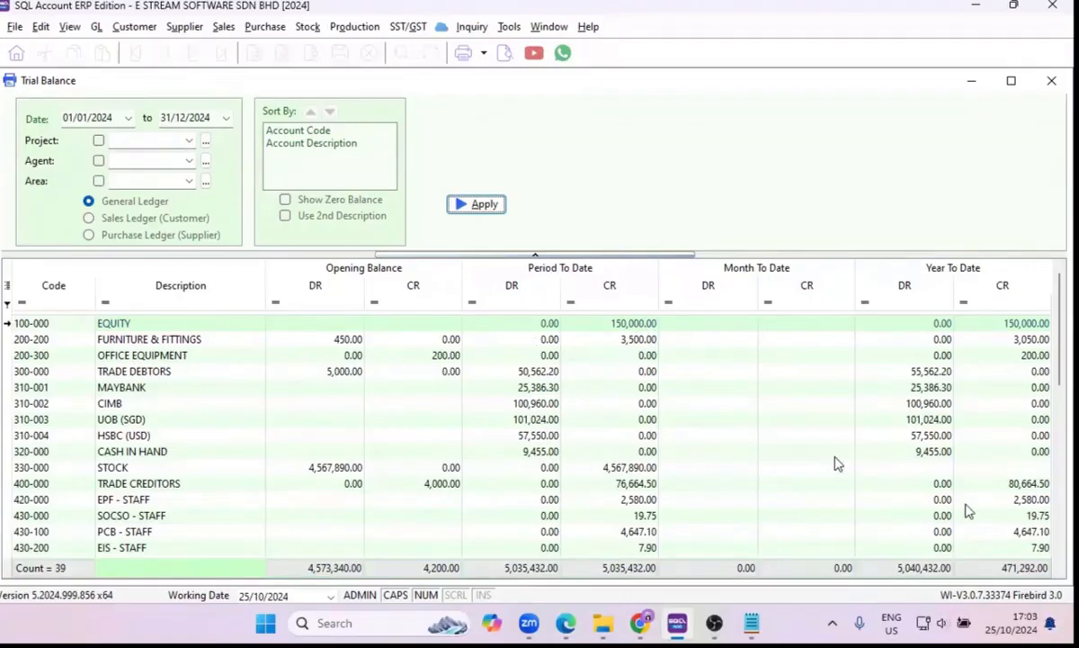
Preview the trial balance in the GL Trial Balance - This Month vs This Year format, review its totals, and close the preview and Trial Balance.
click(496, 56)
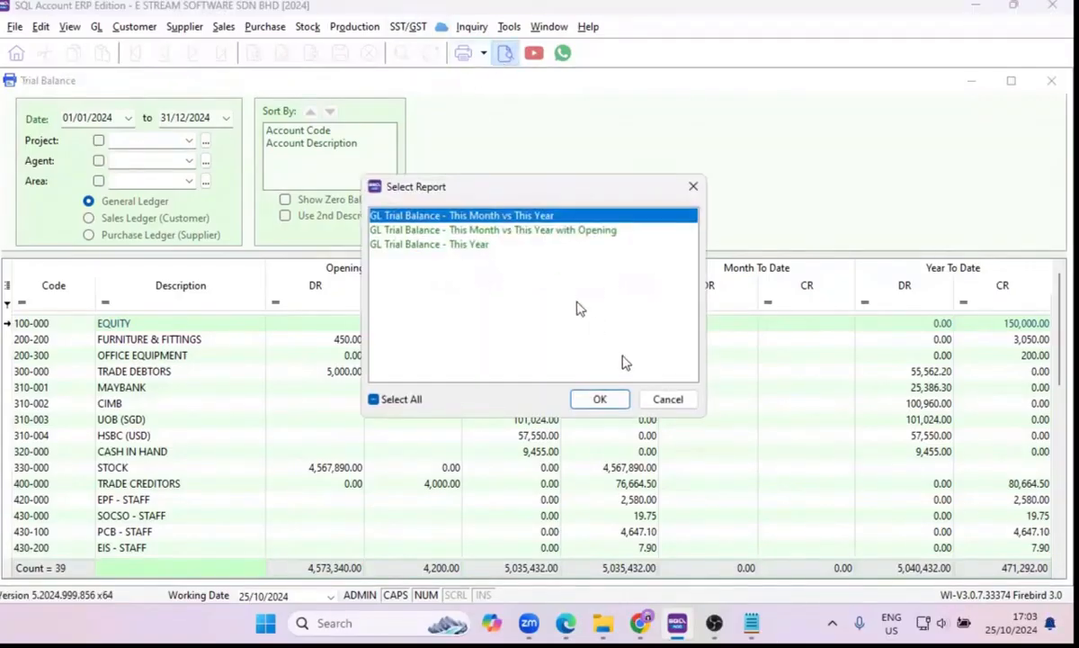
click(597, 401)
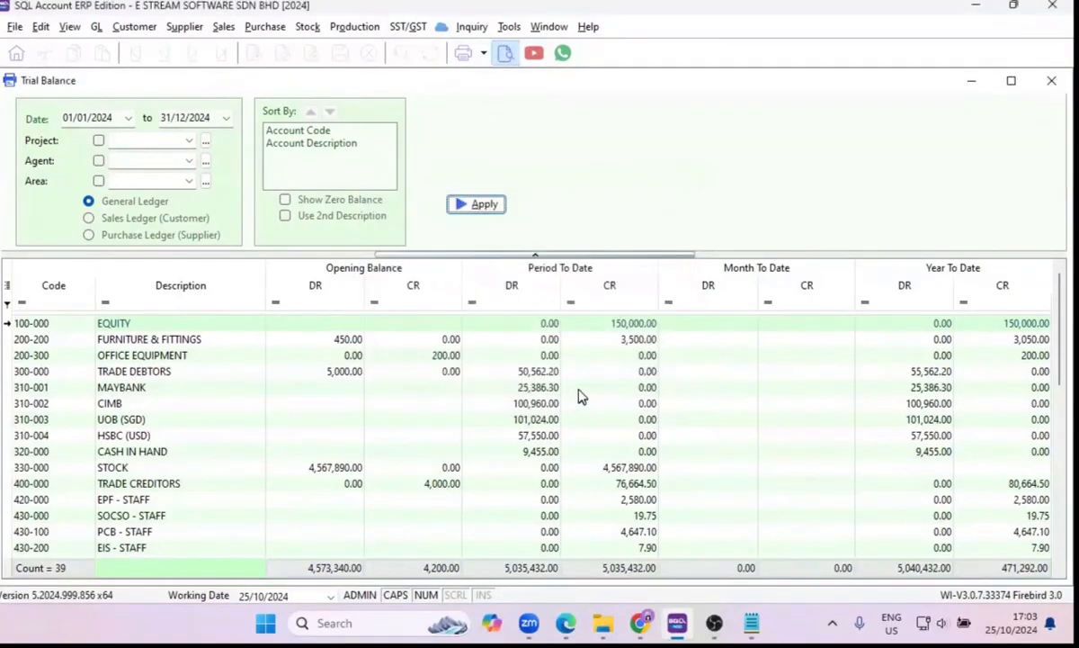
scroll(592, 385, down, 5)
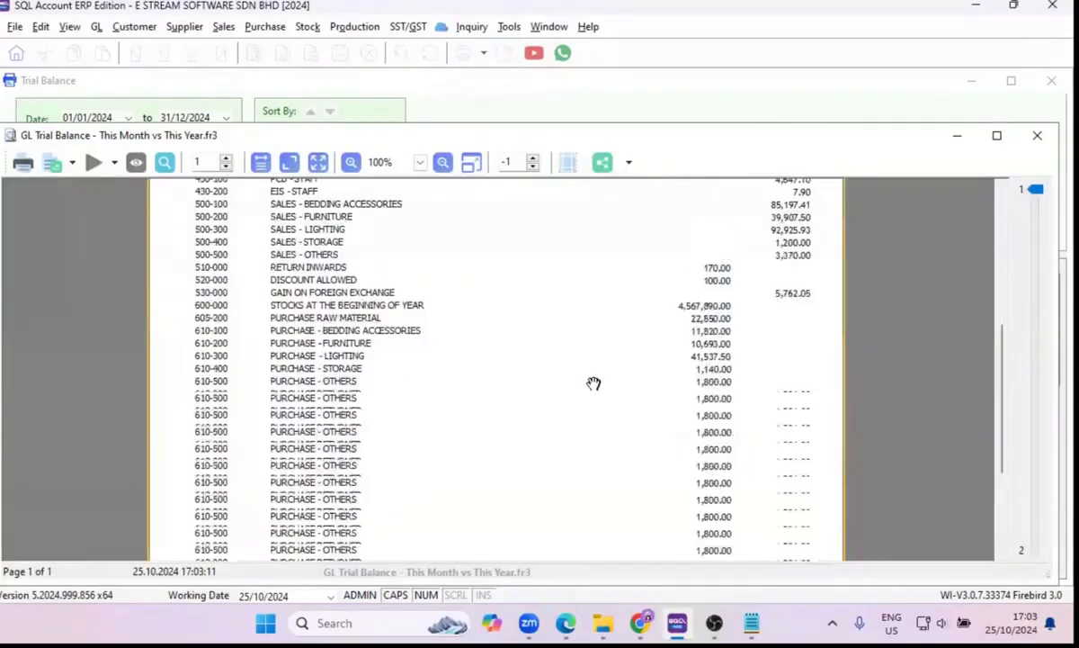
scroll(593, 383, down, 3)
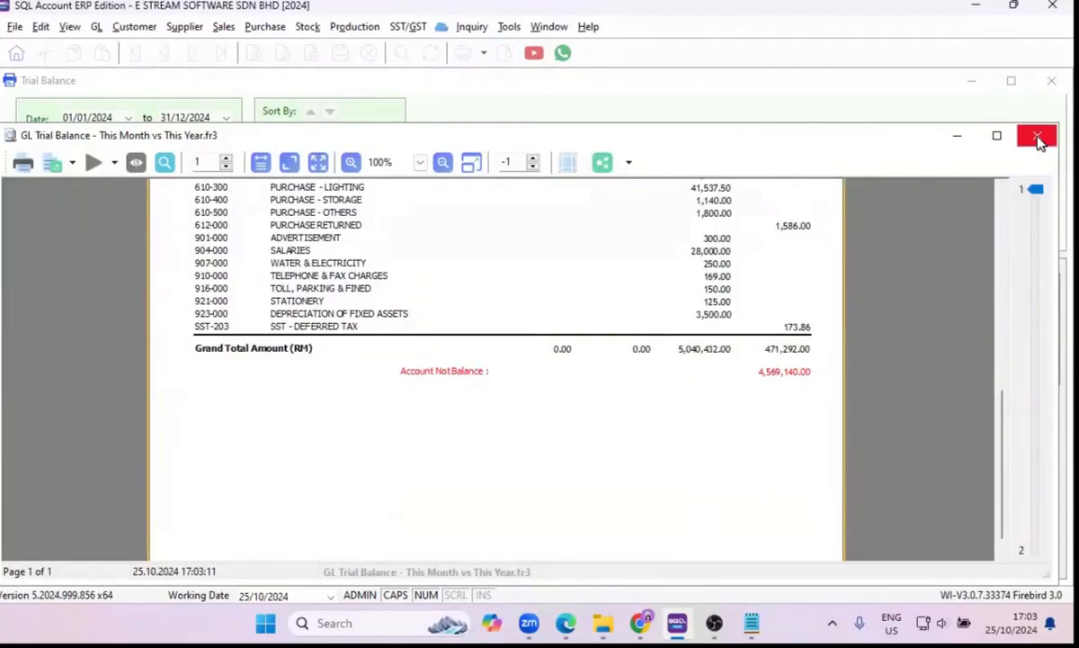
click(1037, 136)
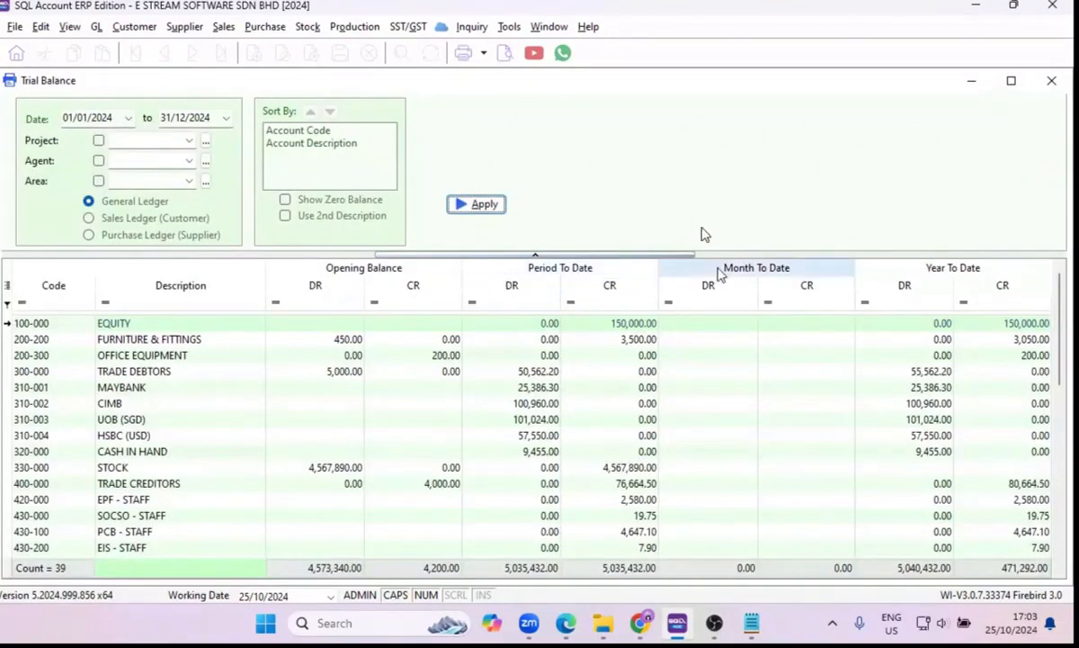
click(1051, 81)
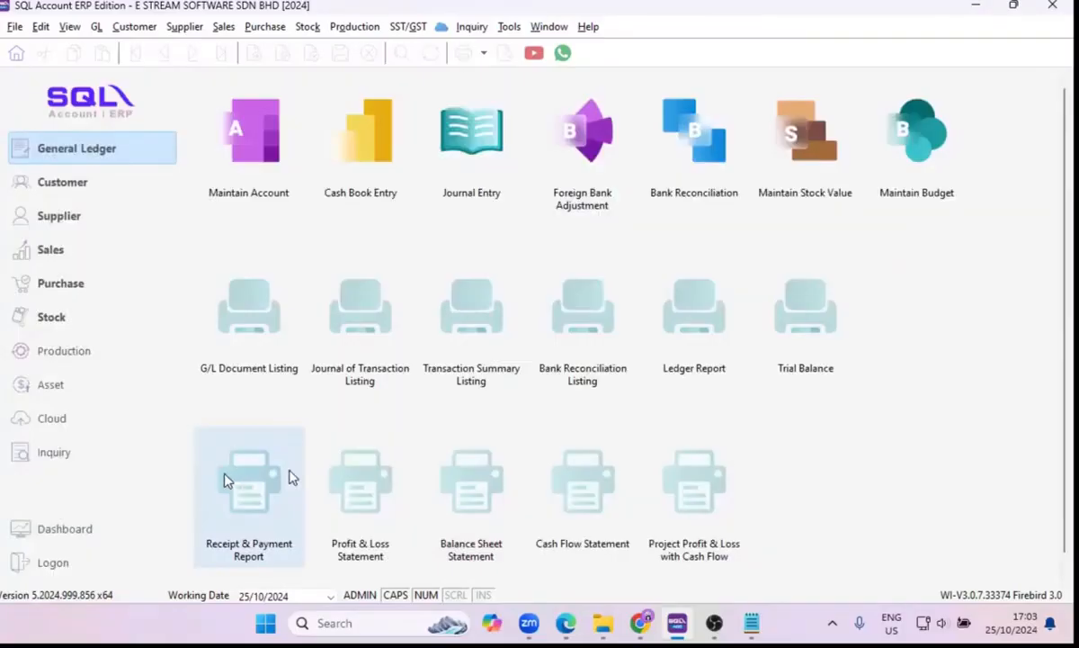
Open the Profit & Loss Statement and look through the available P/L report formats.
click(353, 486)
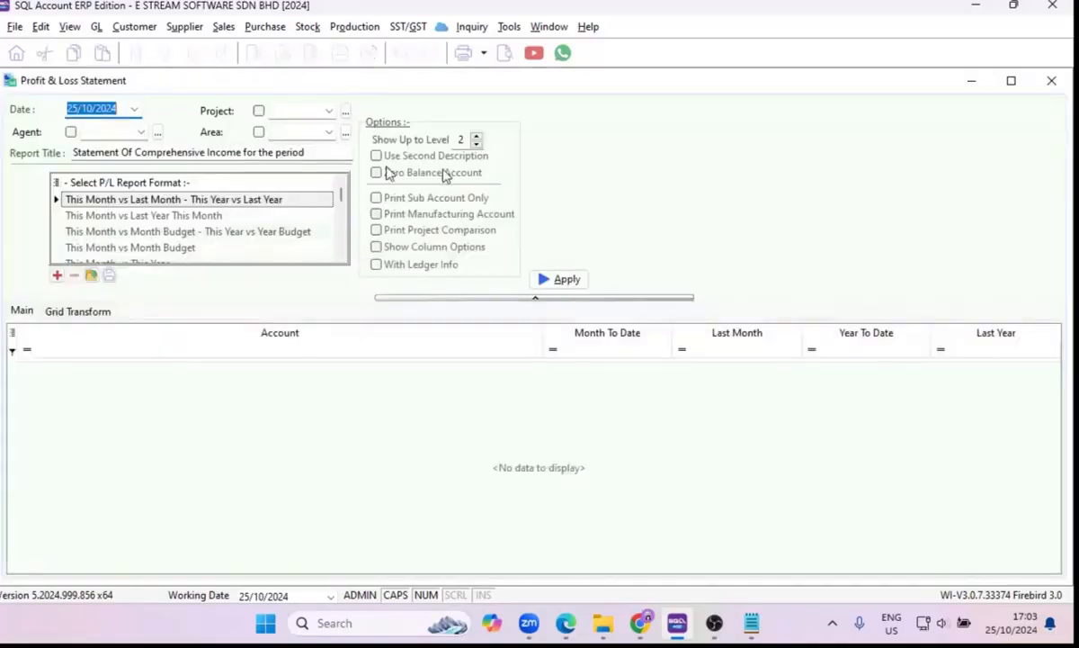
scroll(210, 237, down, 1)
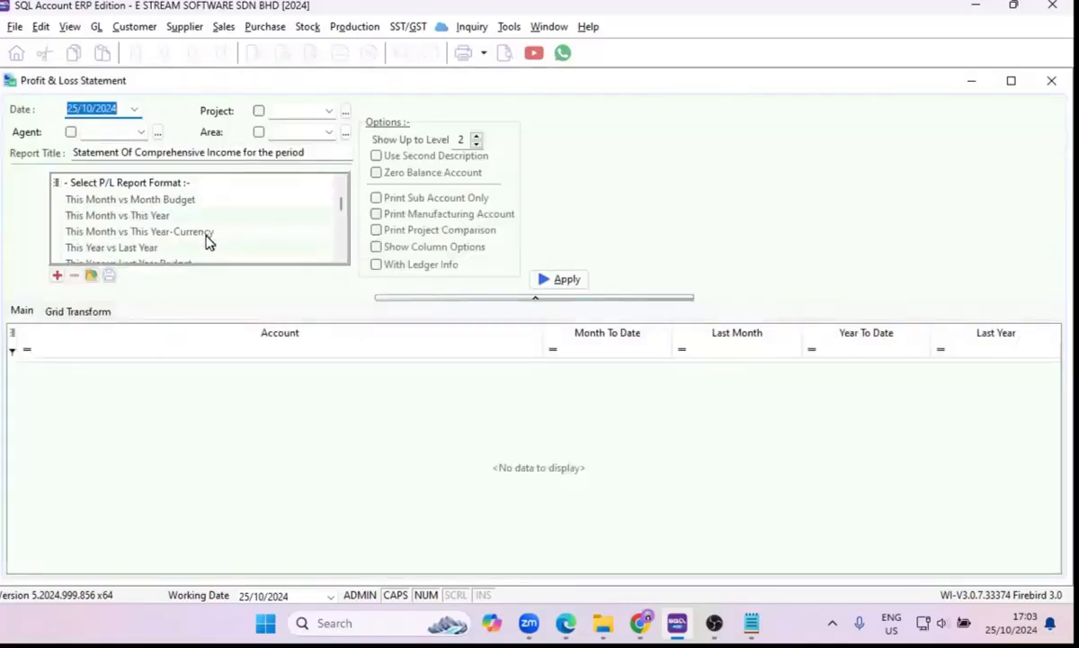
scroll(207, 241, up, 1)
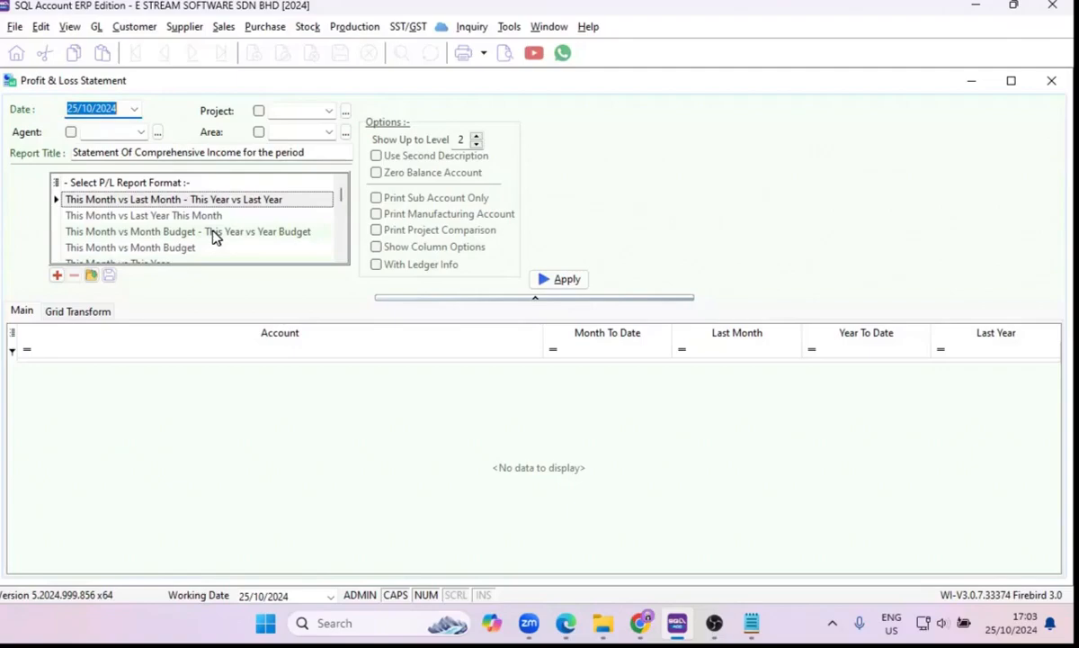
Look through the comparison formats and generate the profit and loss statement in the Comparison - Monthly (12 Months) format.
drag(342, 200, 364, 234)
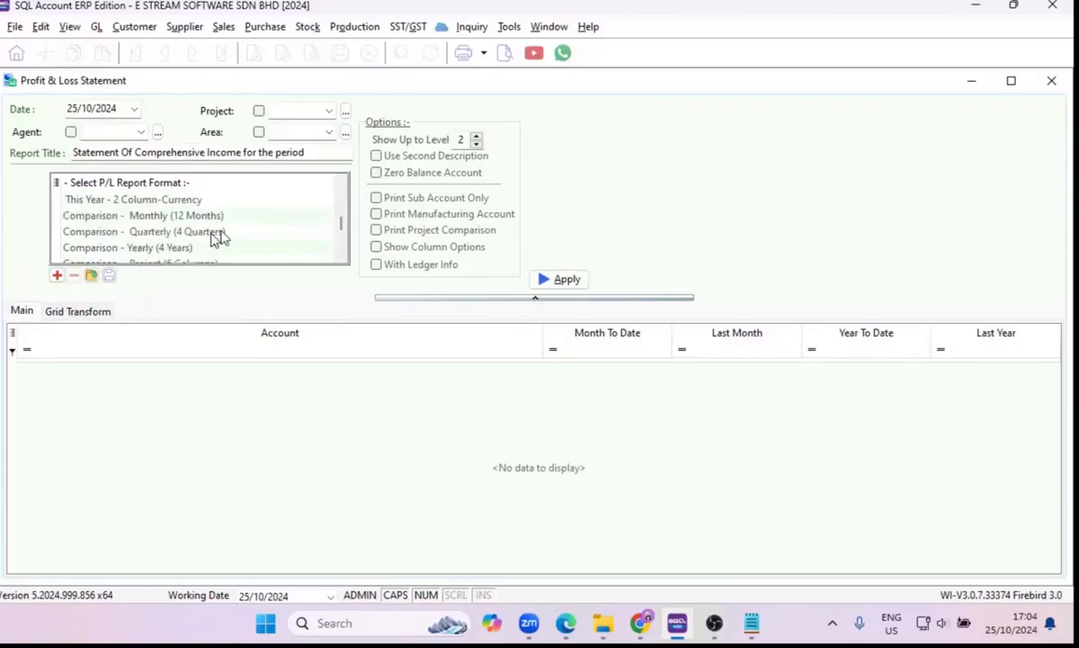
click(217, 218)
scroll(214, 241, down, 1)
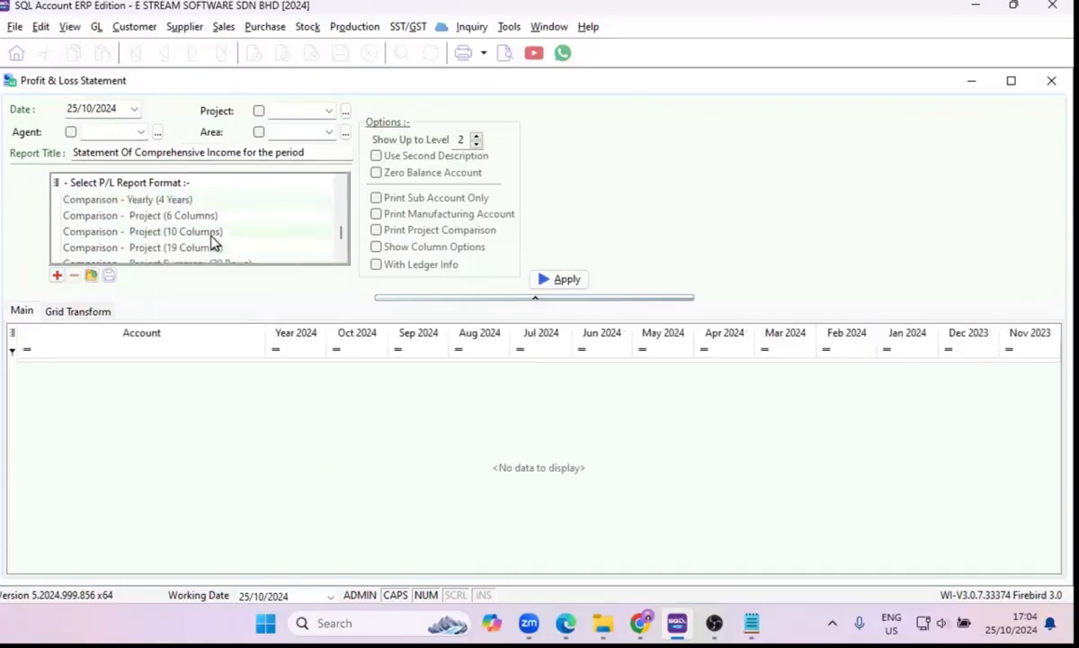
scroll(214, 241, down, 1)
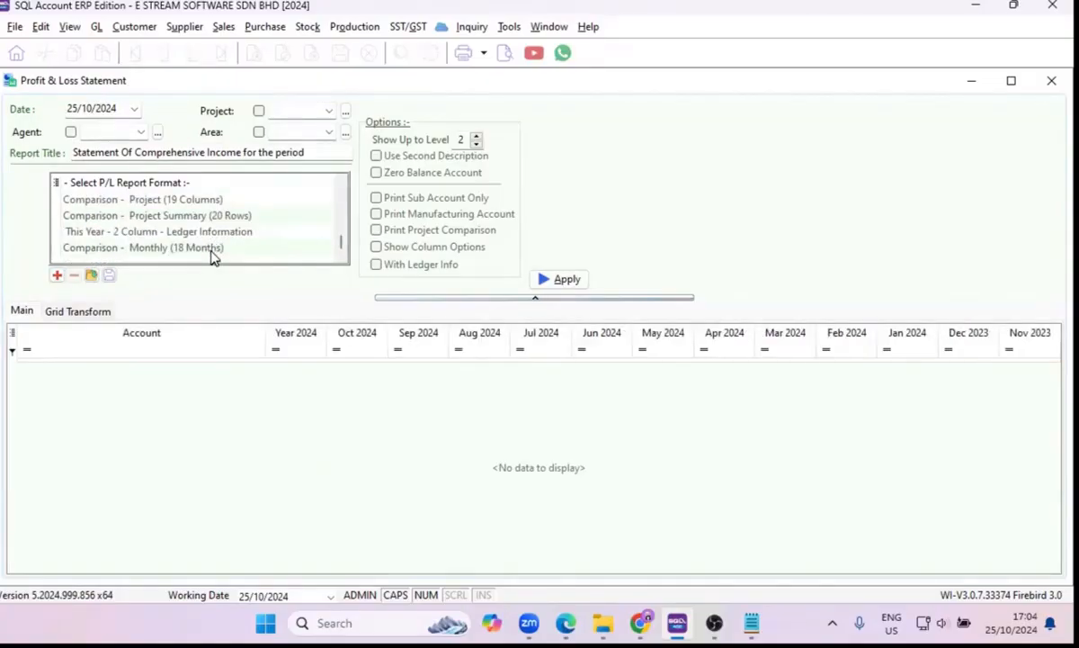
click(214, 248)
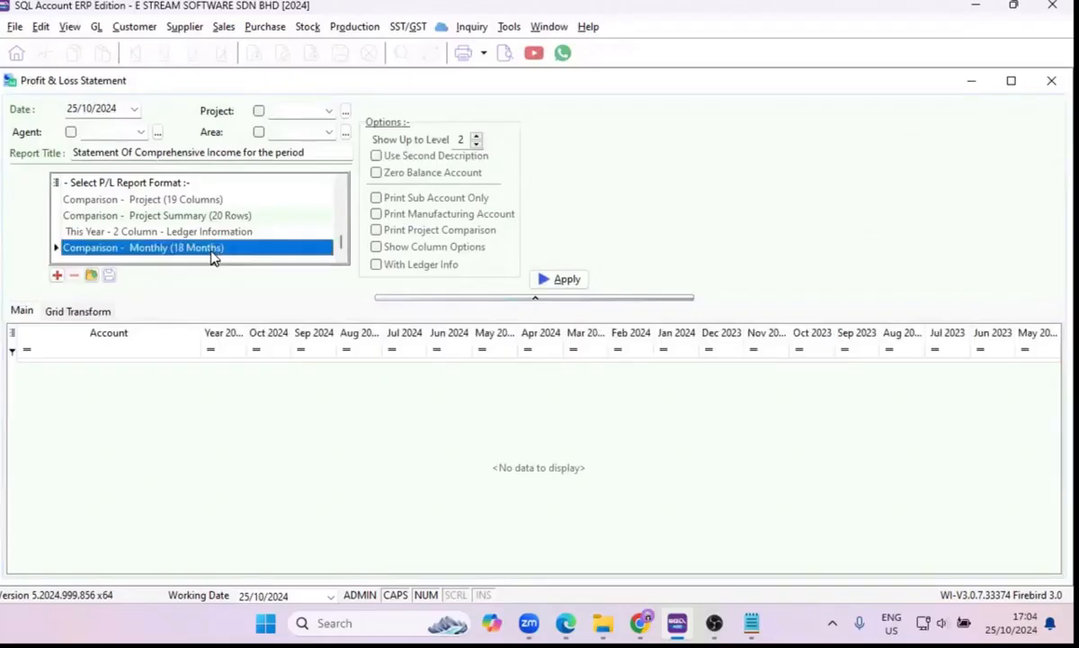
scroll(243, 243, up, 3)
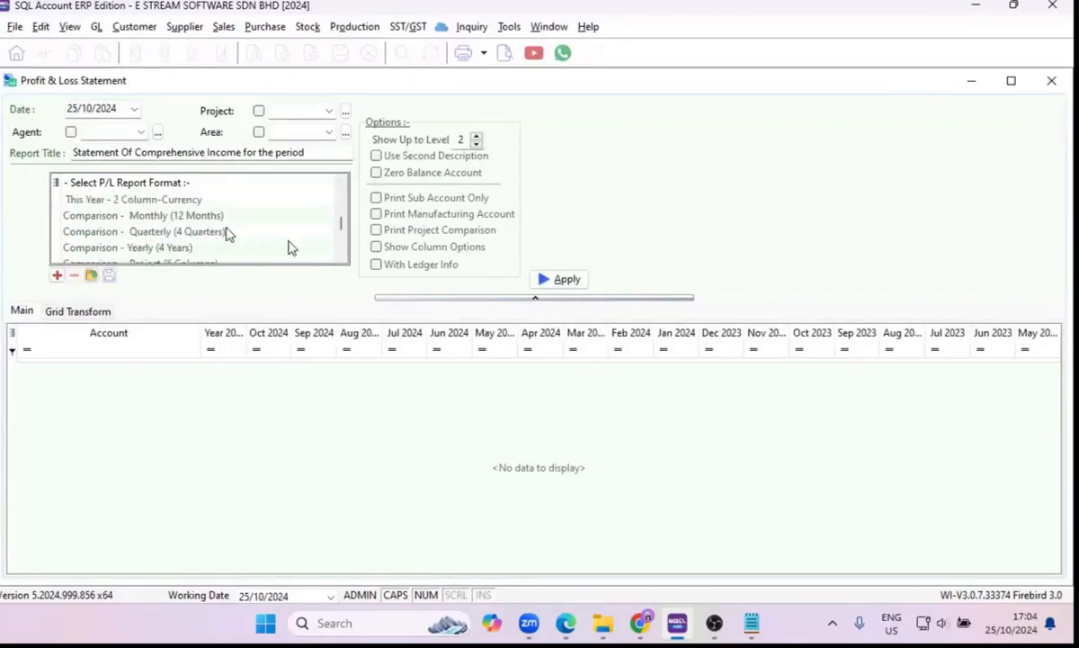
click(208, 219)
click(552, 280)
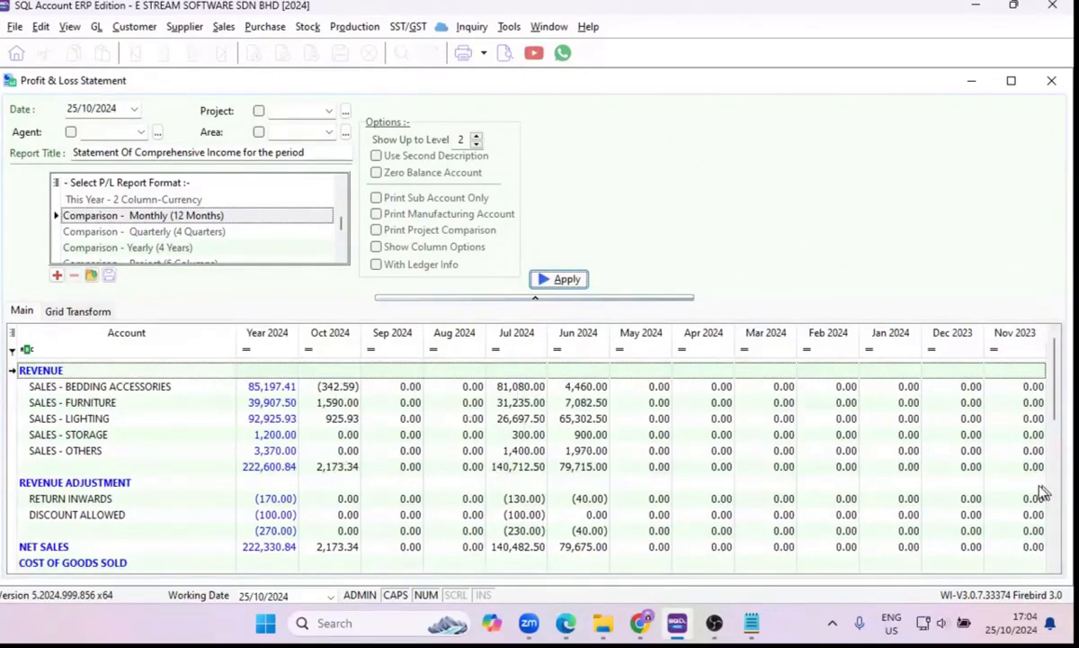
Preview the 12-month profit and loss comparison, review it down to the retained earnings, and close the preview.
click(505, 59)
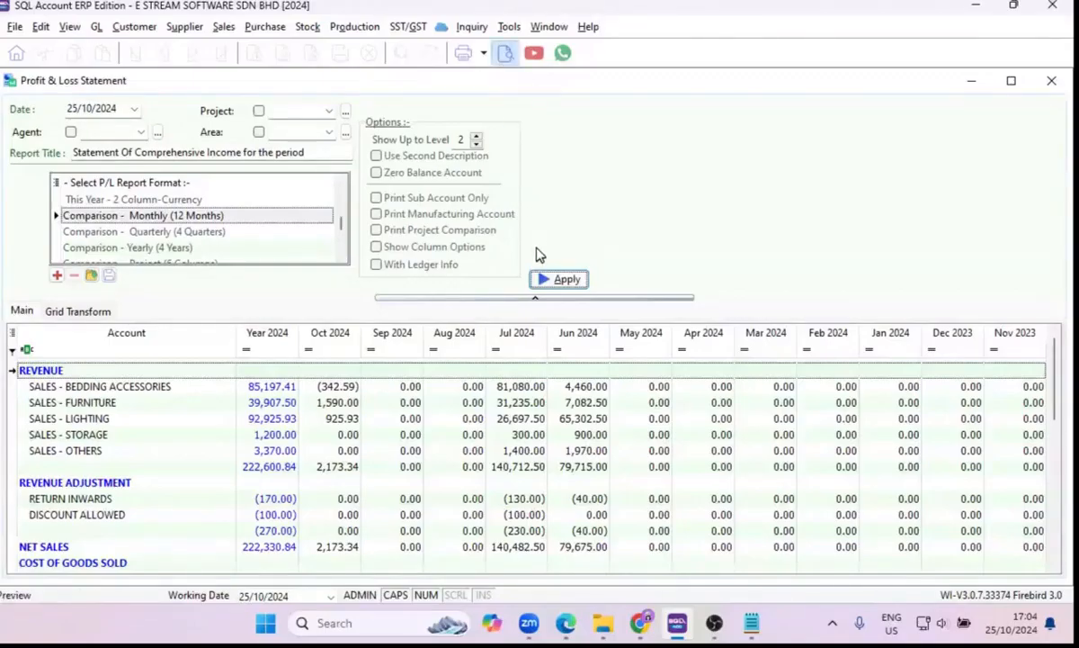
scroll(517, 283, down, 10)
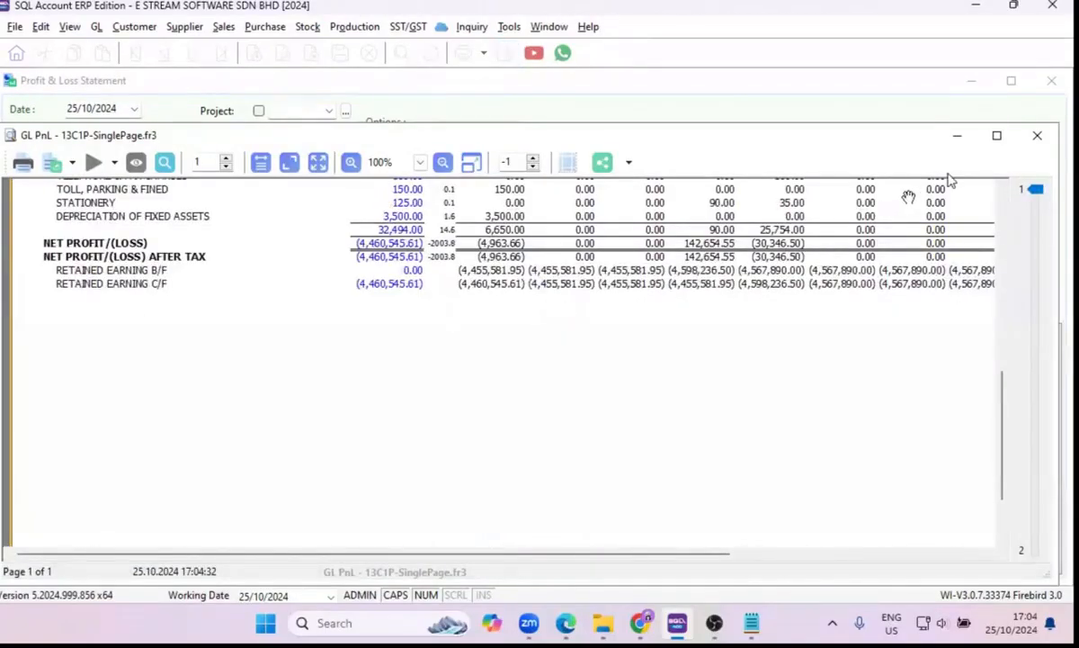
click(1034, 136)
Choose the Comparison - Project (6 Columns) report format and enable Print Project Comparison.
drag(341, 223, 342, 256)
scroll(176, 225, up, 1)
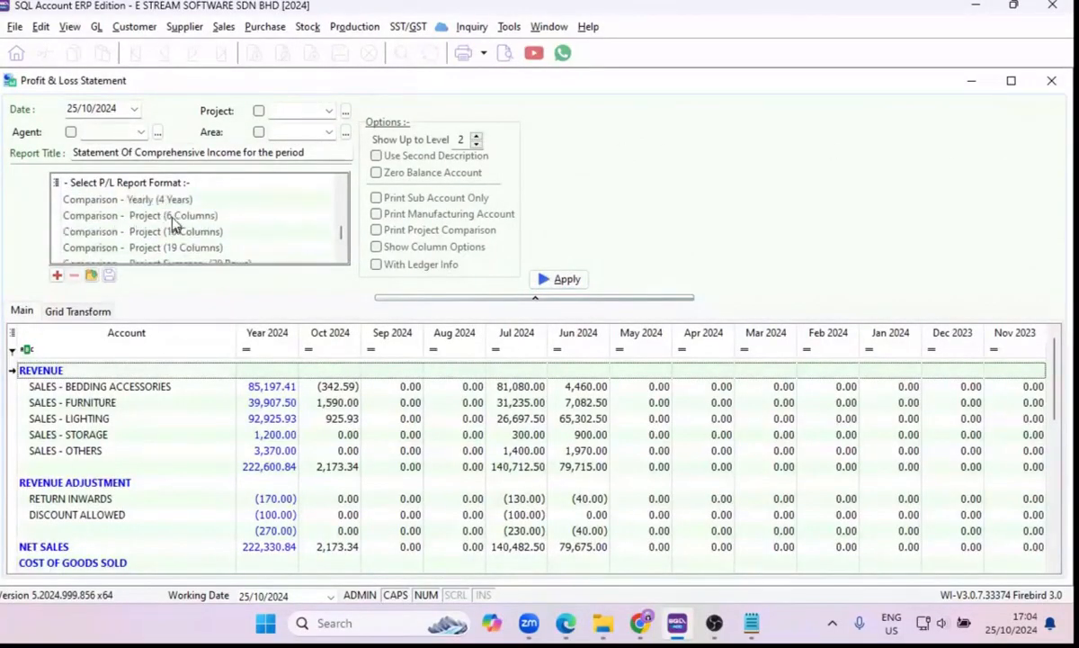
click(175, 217)
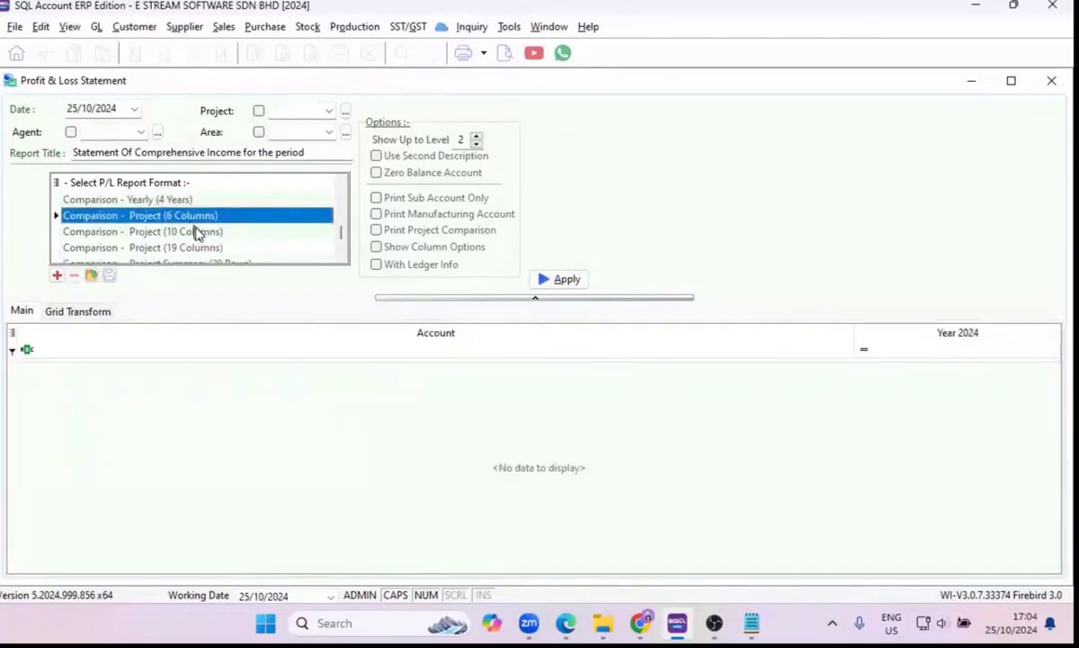
click(196, 232)
click(199, 248)
scroll(210, 257, down, 1)
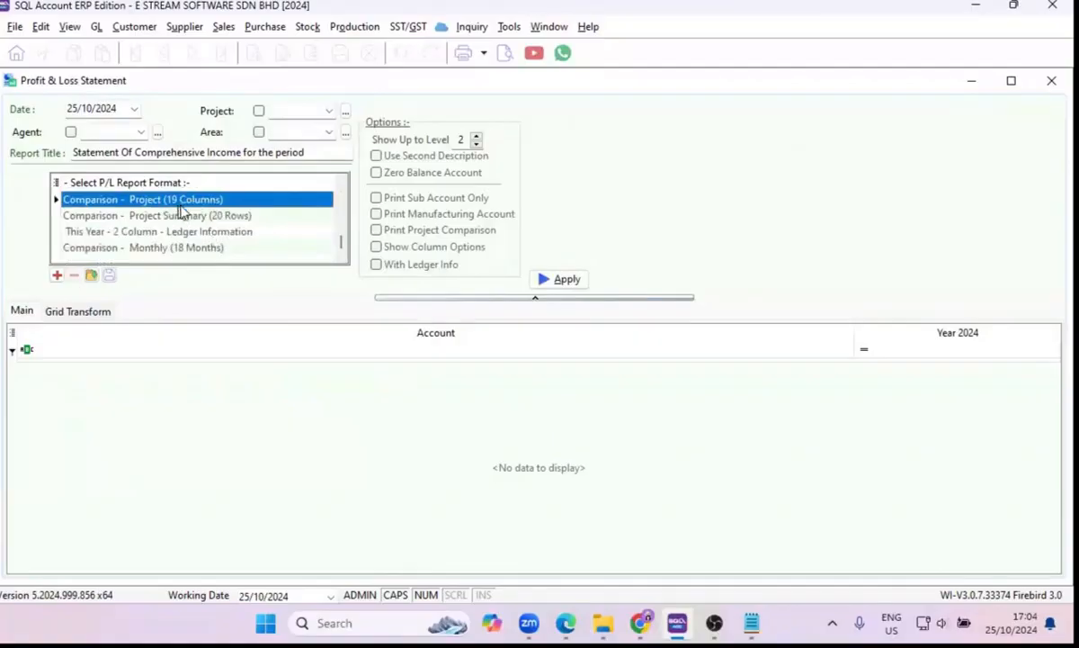
scroll(189, 238, up, 2)
scroll(191, 259, down, 1)
click(192, 252)
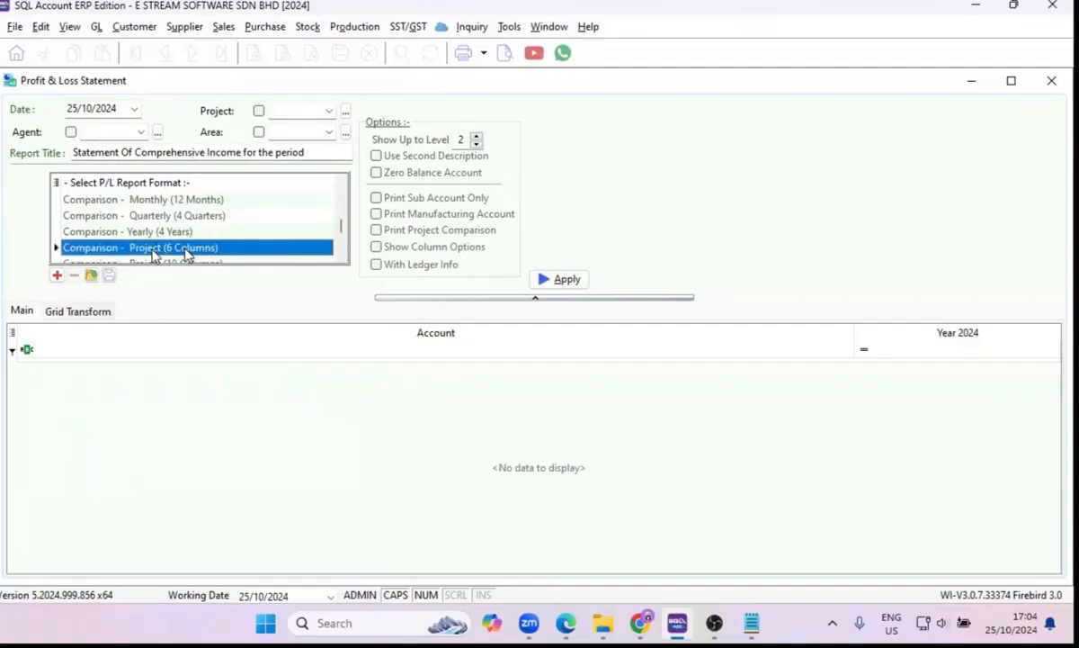
click(376, 232)
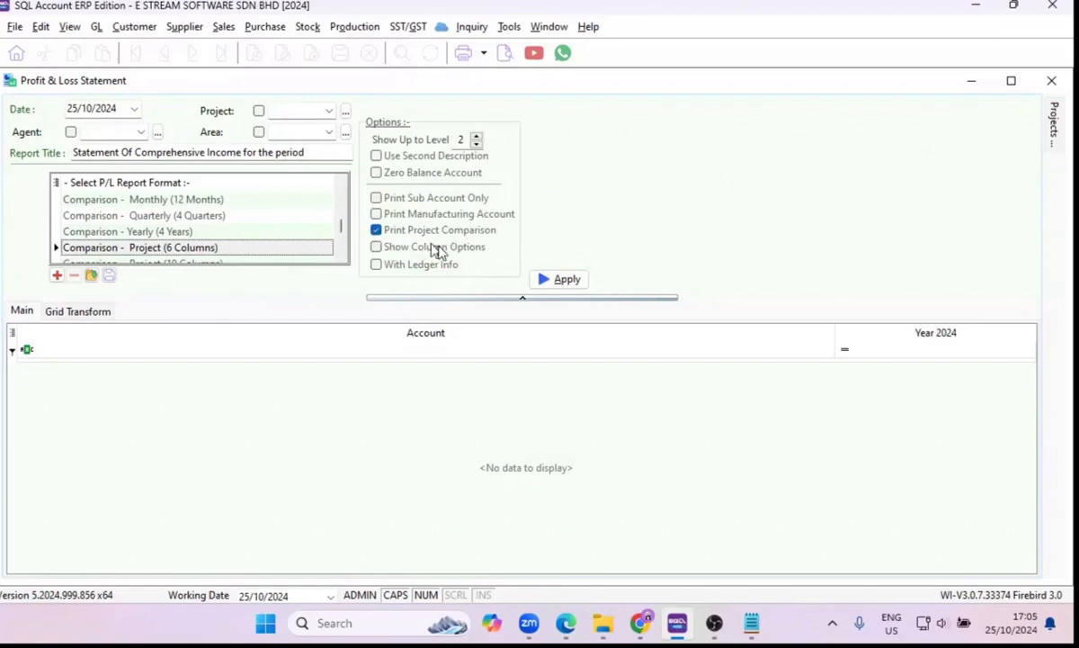
Add NON-PROJECT and projects P1 to P5 to the comparison and generate the profit and loss statement.
click(1054, 115)
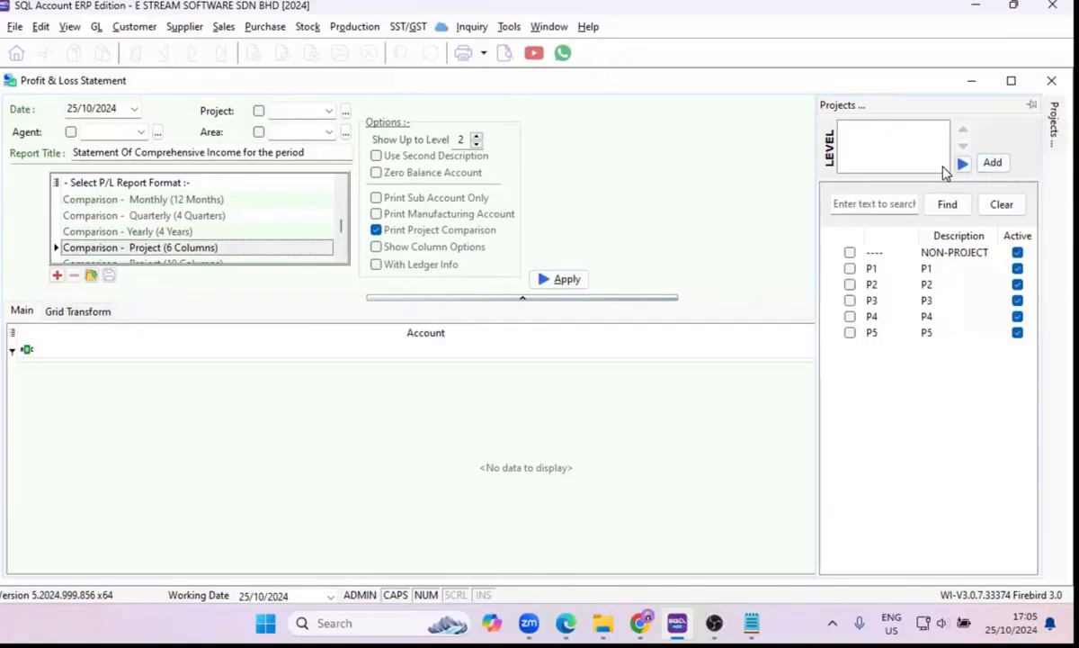
click(850, 253)
click(850, 268)
click(850, 284)
click(850, 284)
click(850, 301)
click(850, 317)
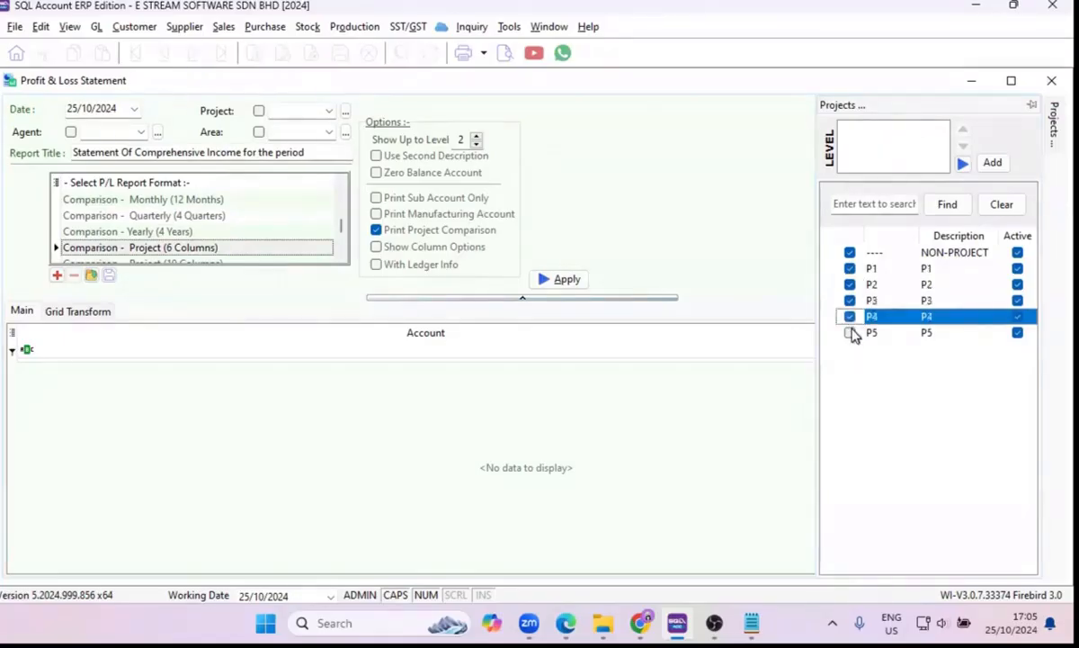
click(850, 333)
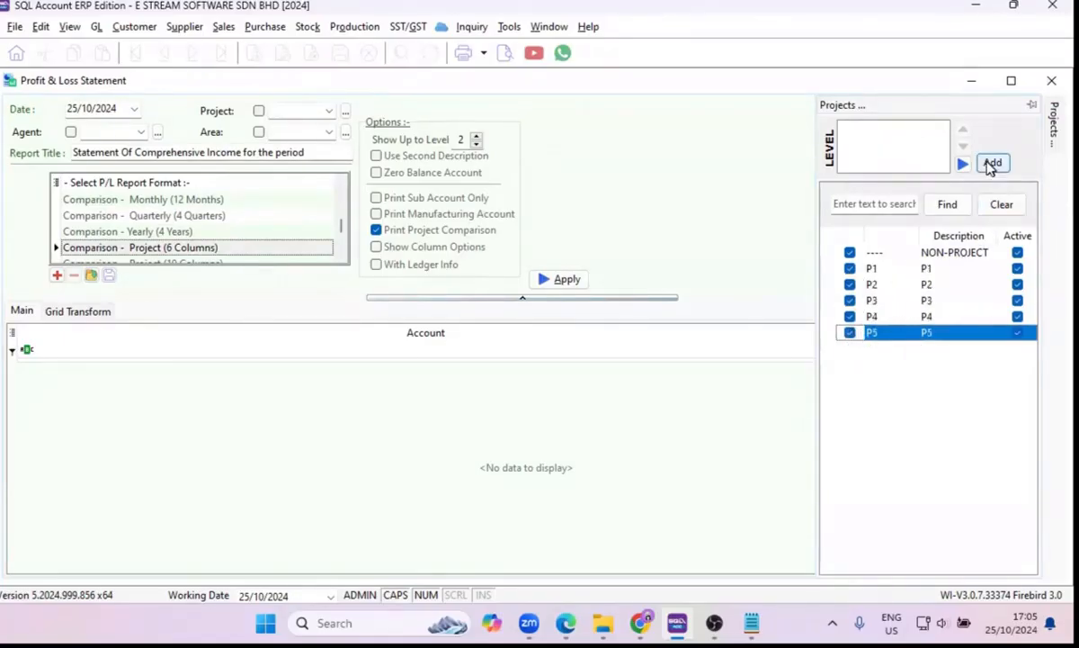
click(992, 164)
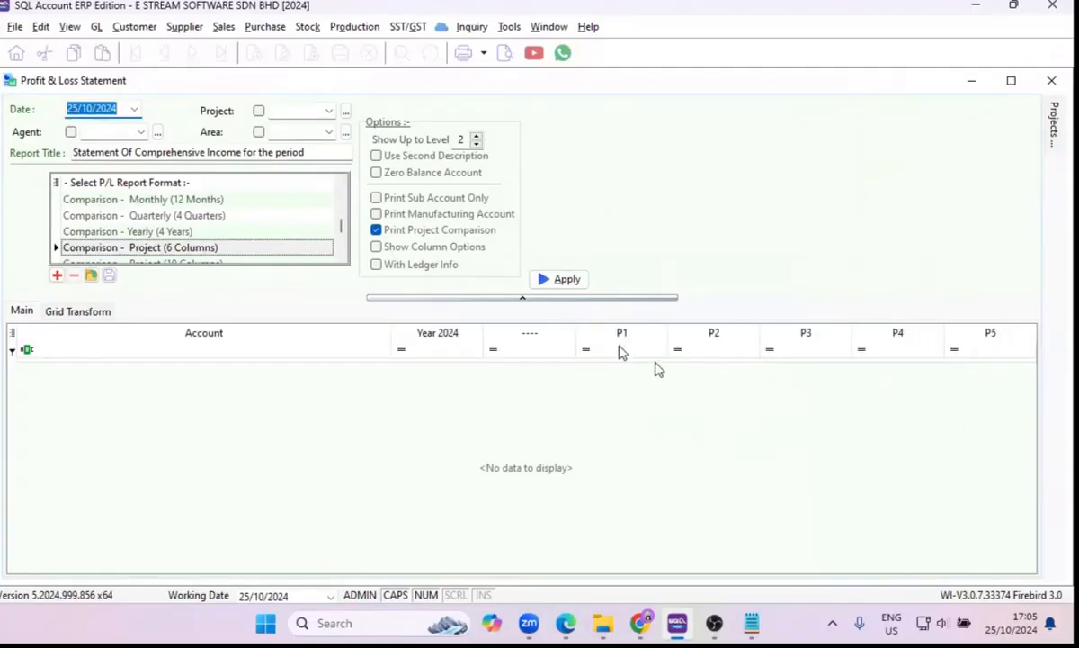
click(560, 280)
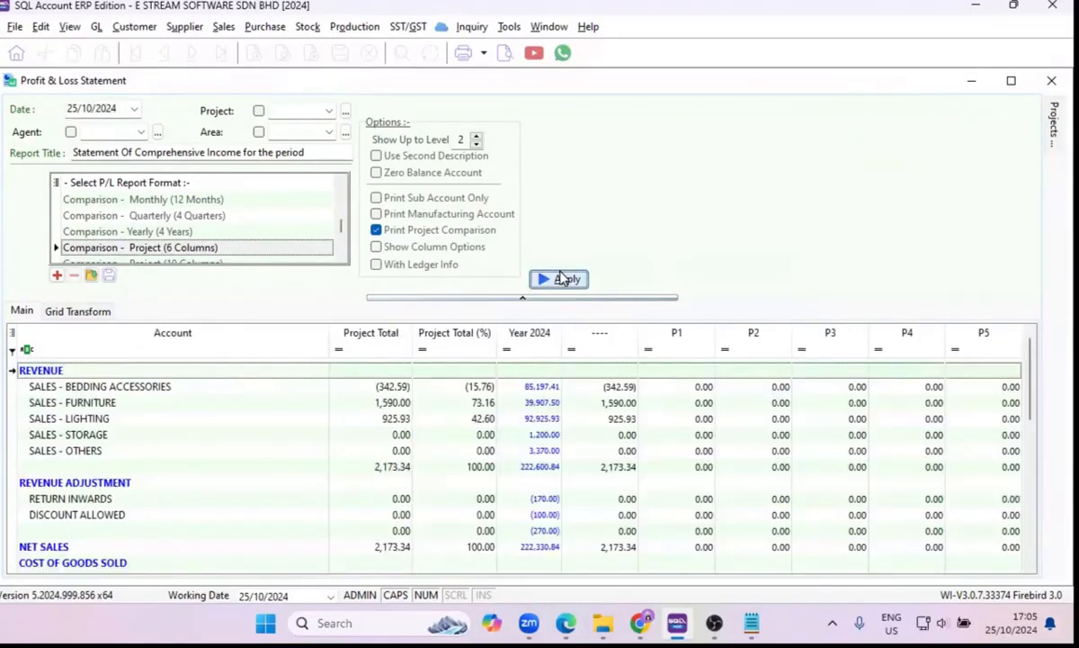
Set the profit and loss date to 31/12/2024 and regenerate the project comparison.
click(90, 109)
text(31/12)
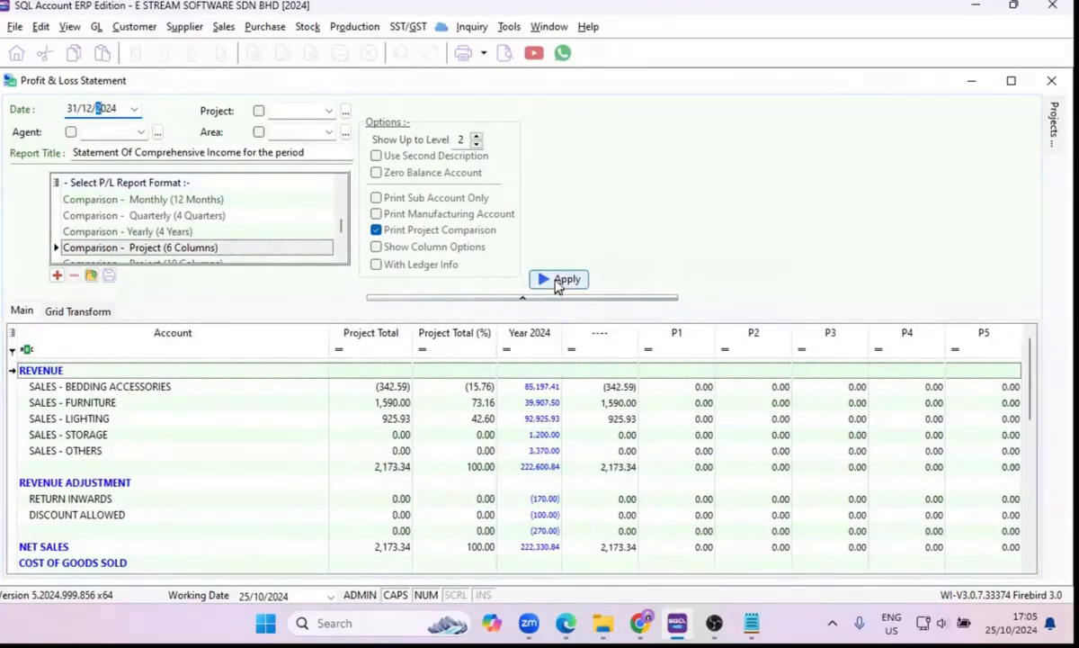
click(558, 281)
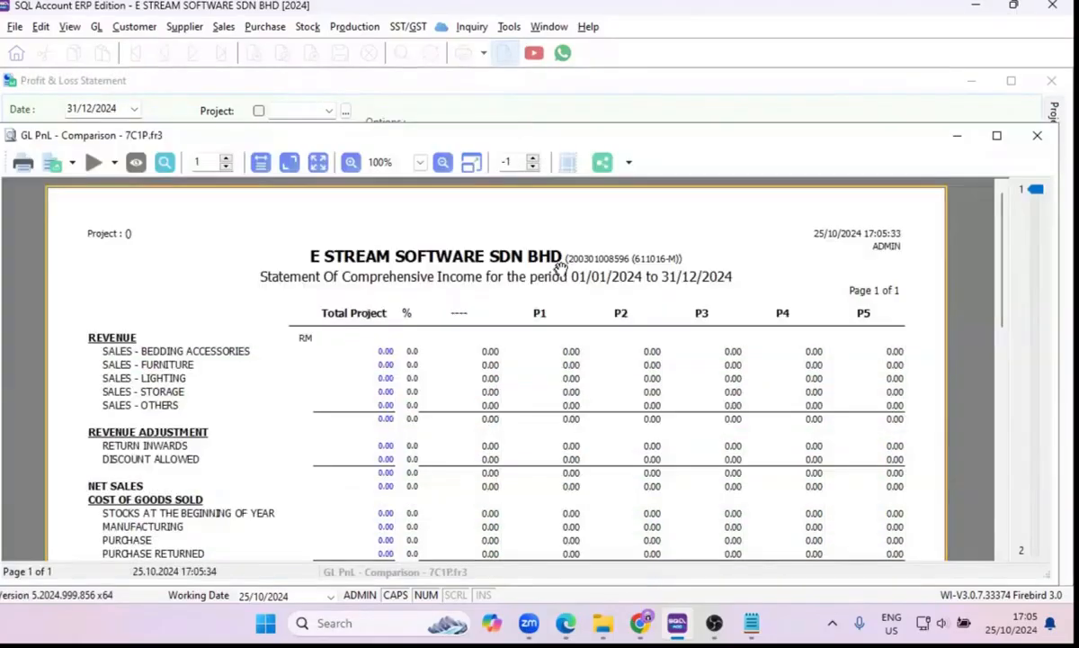
Review the previewed project comparison, and close the preview and the Profit & Loss Statement.
scroll(846, 305, down, 5)
scroll(849, 308, up, 5)
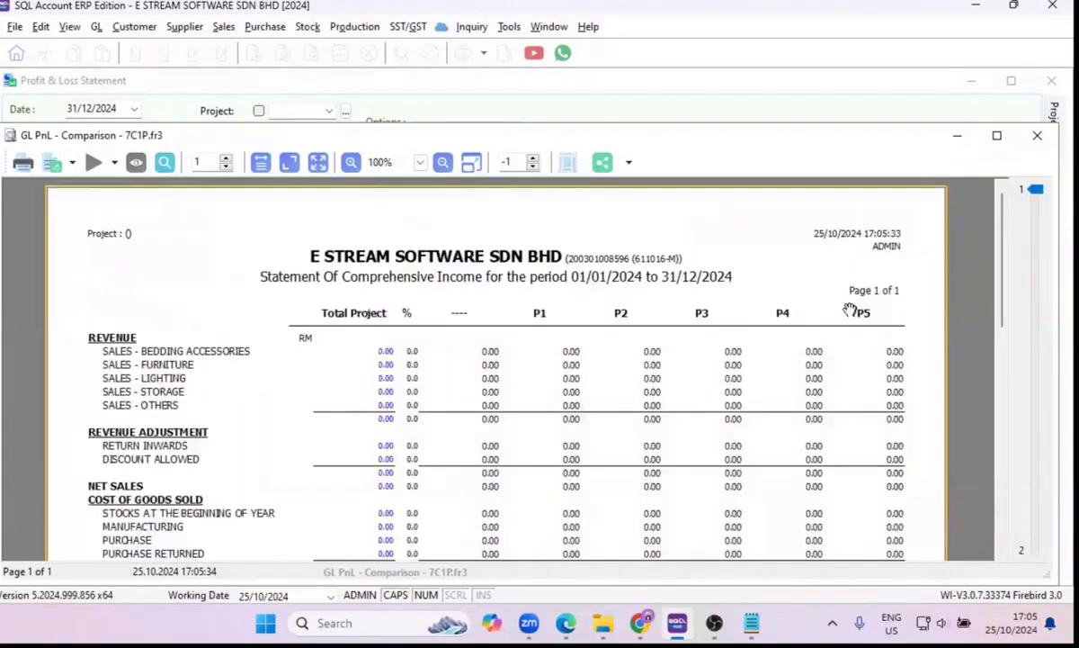
click(1037, 135)
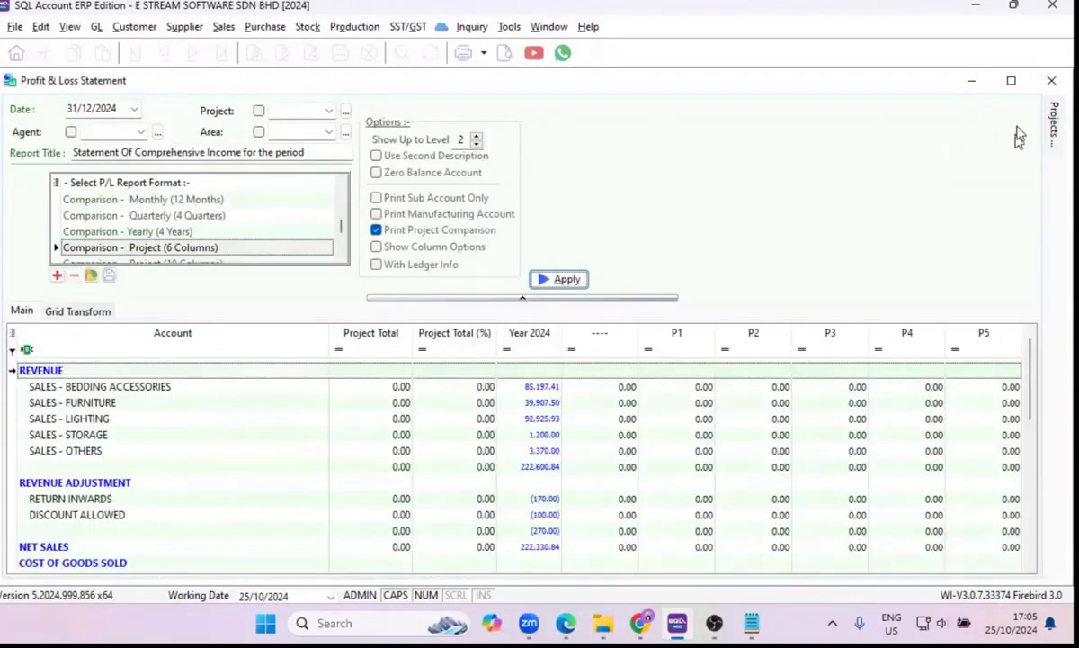
click(1051, 83)
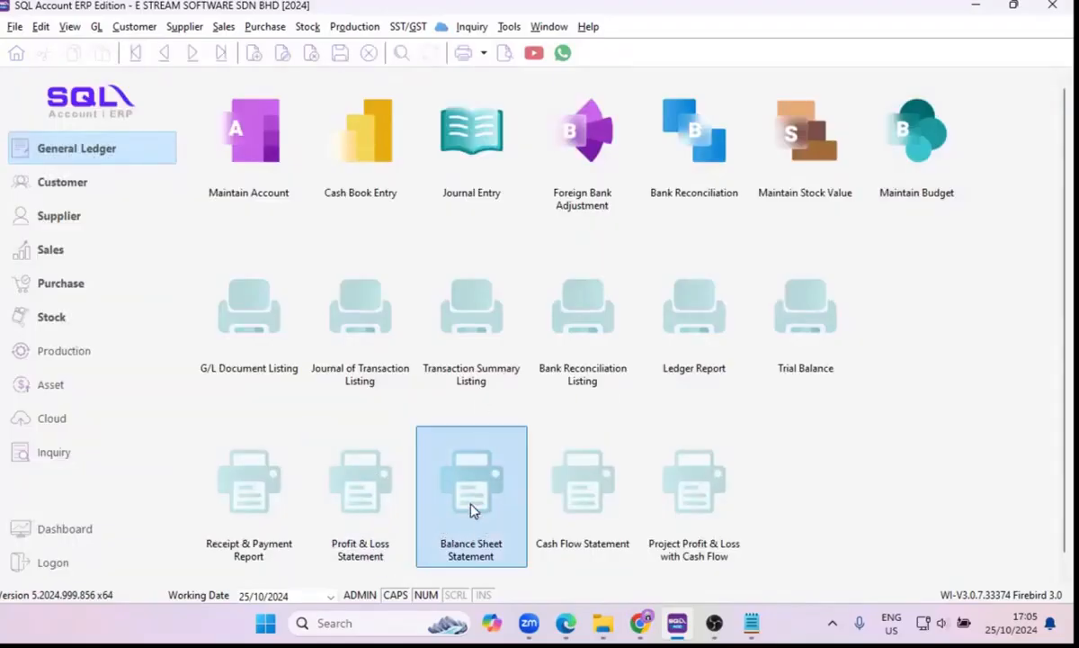
Open the Balance Sheet Statement and look through the available balance sheet formats.
click(472, 509)
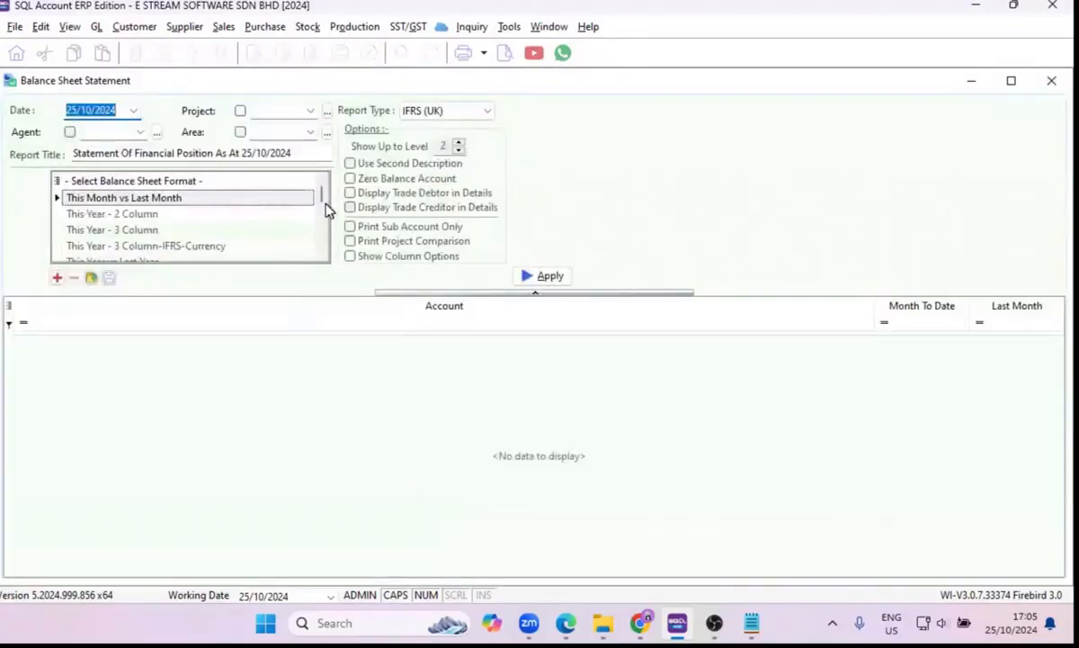
mouse_move(323, 200)
mouse_down()
mouse_move(326, 219)
mouse_move(329, 209)
mouse_up()
scroll(263, 224, down, 1)
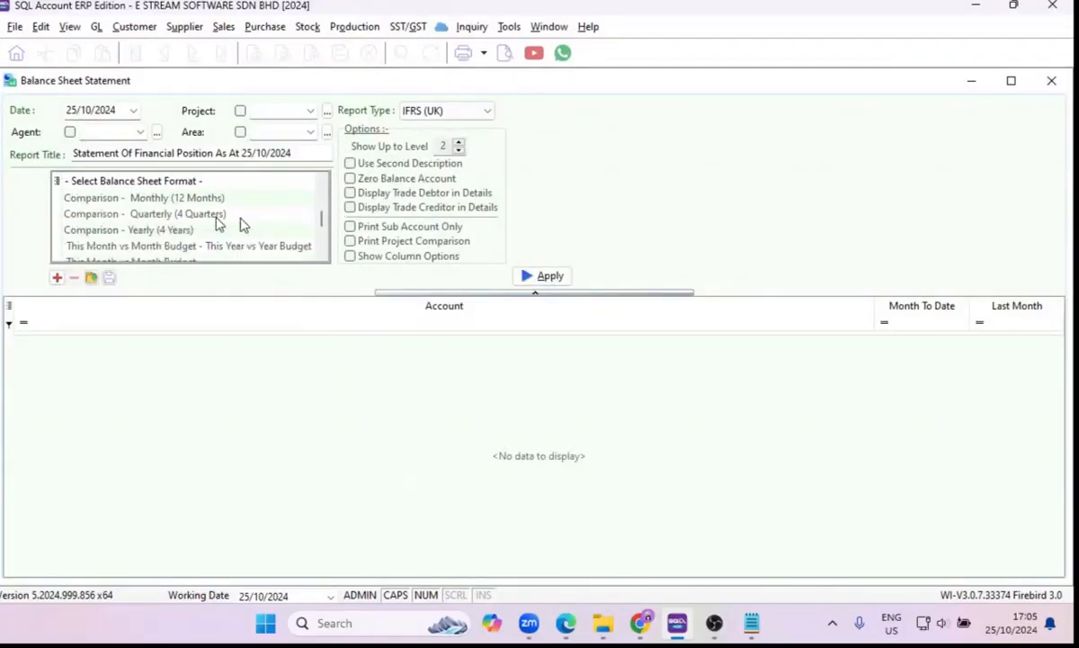
scroll(205, 239, up, 3)
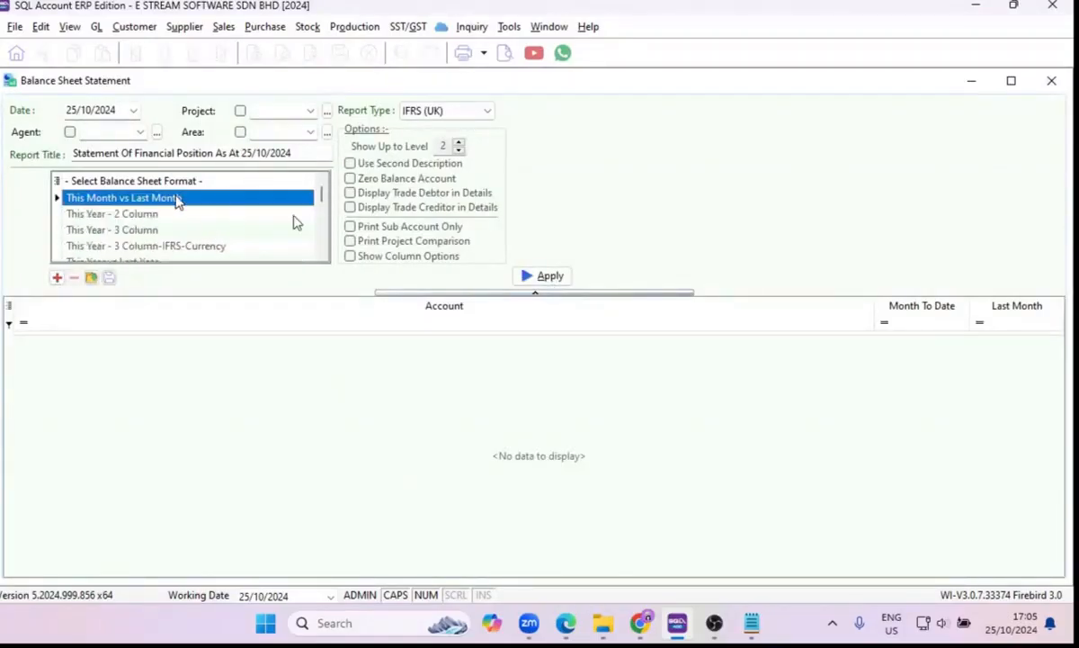
Check the report types, generate and preview the balance sheet in the This Year - 3 Column format, and close the preview and statement.
click(483, 112)
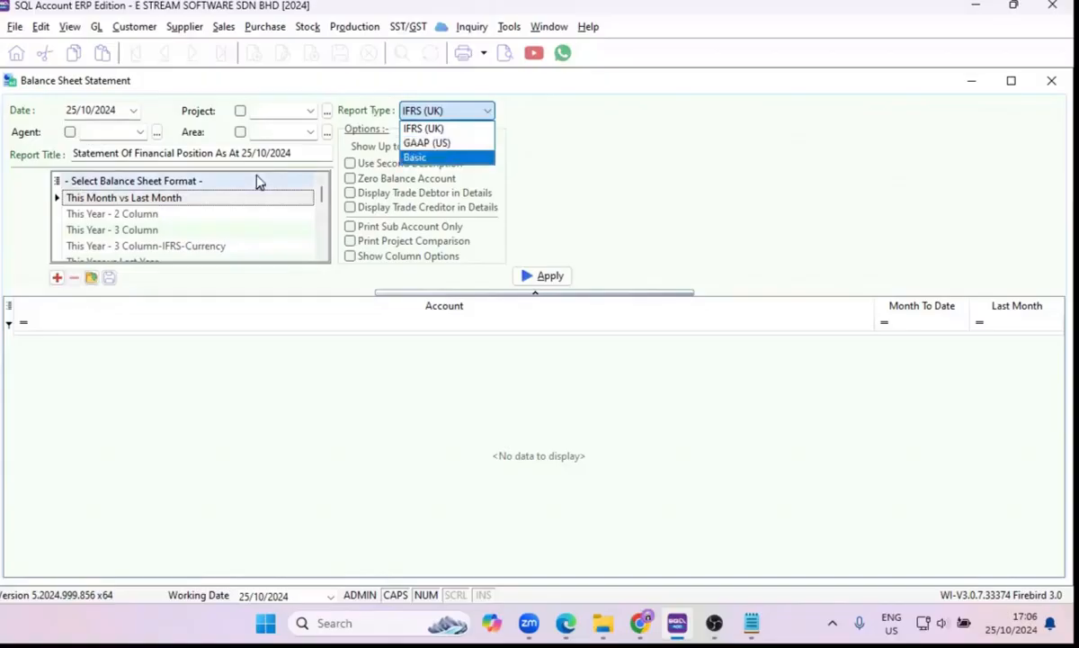
click(144, 234)
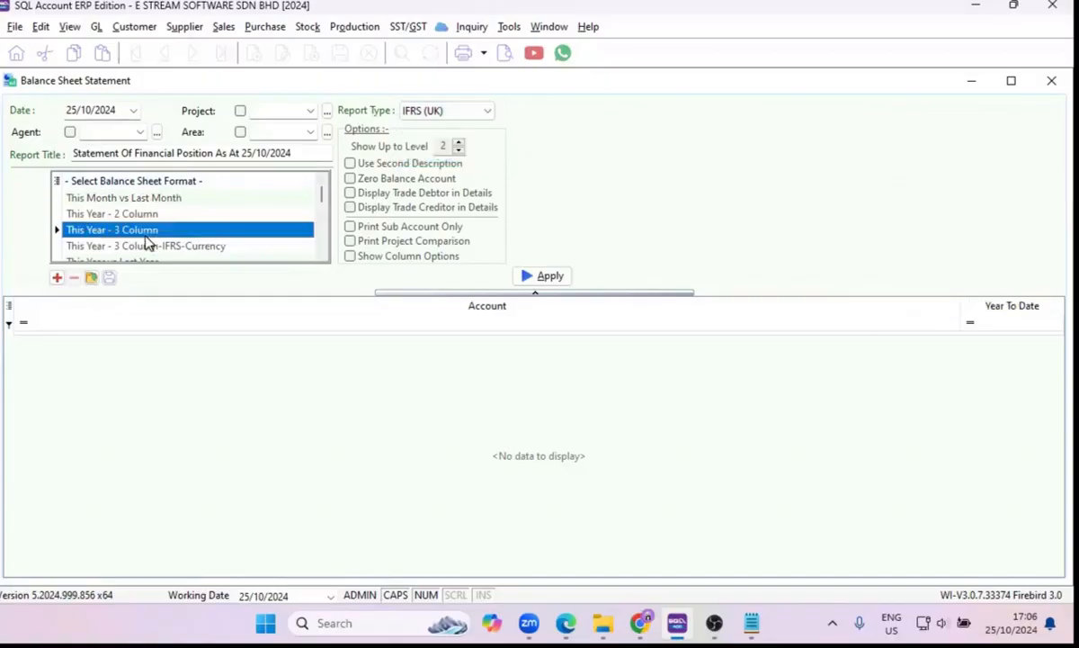
click(551, 277)
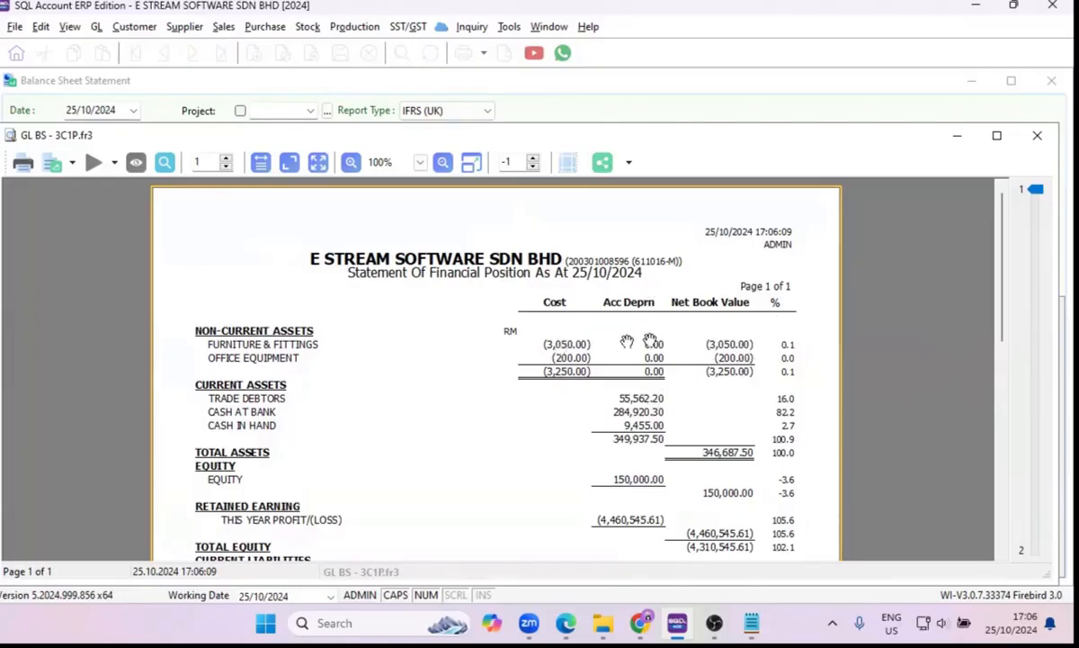
click(1036, 136)
click(1050, 83)
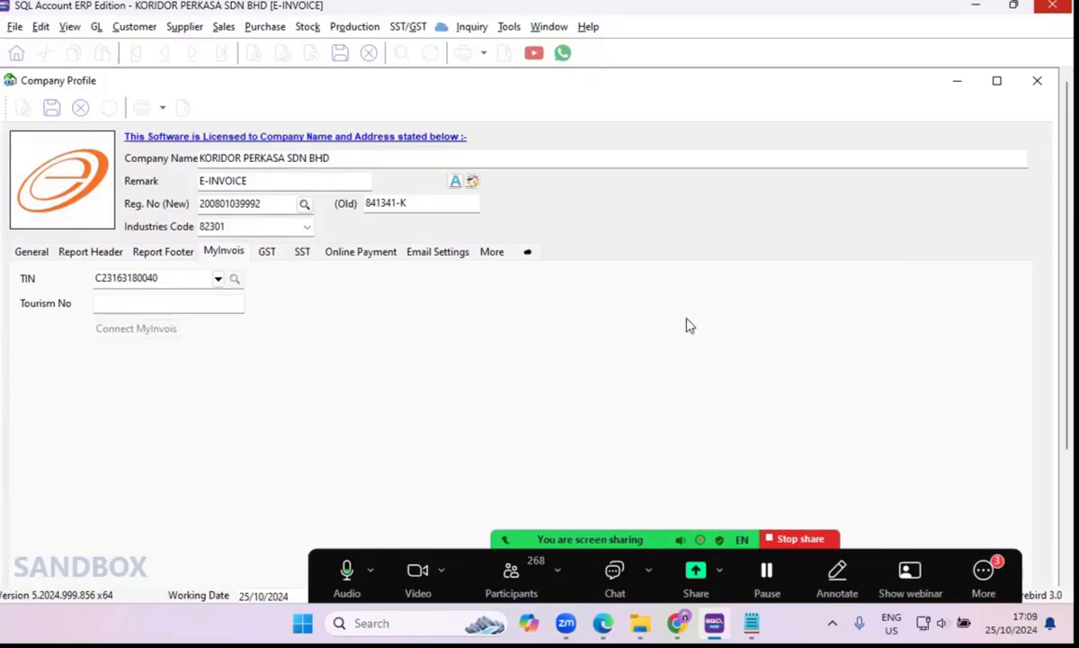
Minimize the Company Profile and open customer ESTREAM SOFTWARE SDN BHD in Maintain Customer for editing.
click(958, 81)
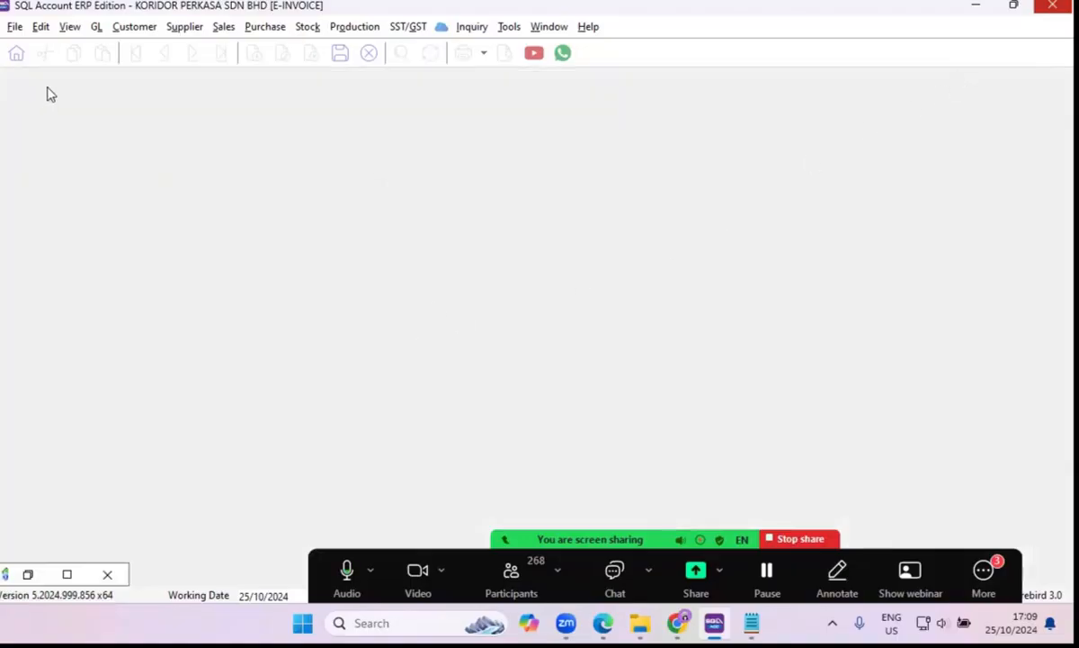
click(16, 53)
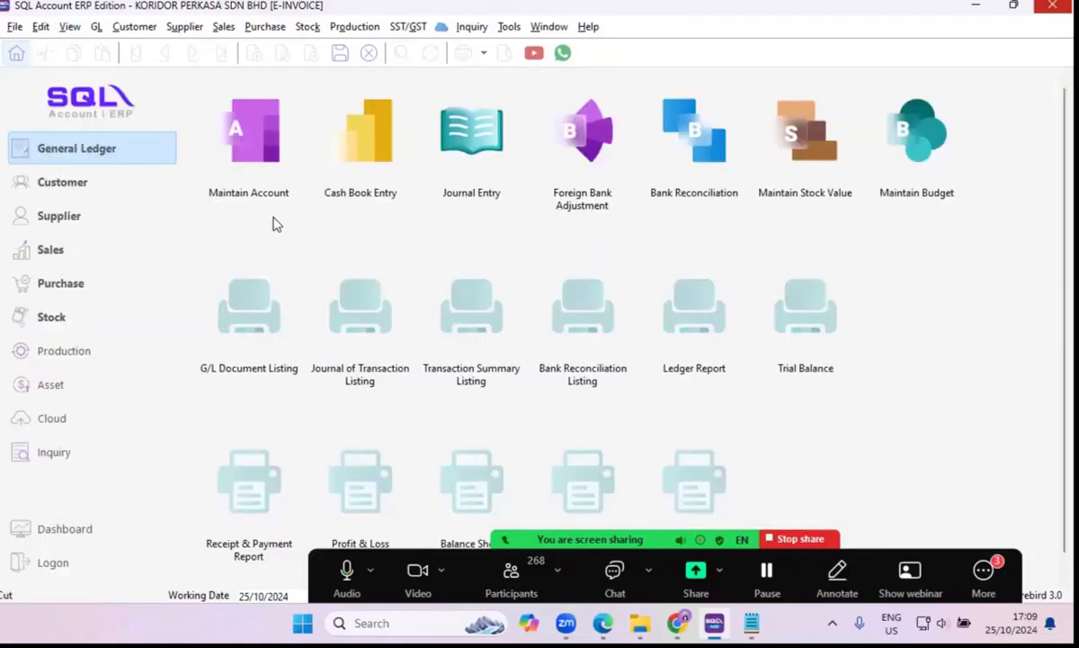
click(248, 169)
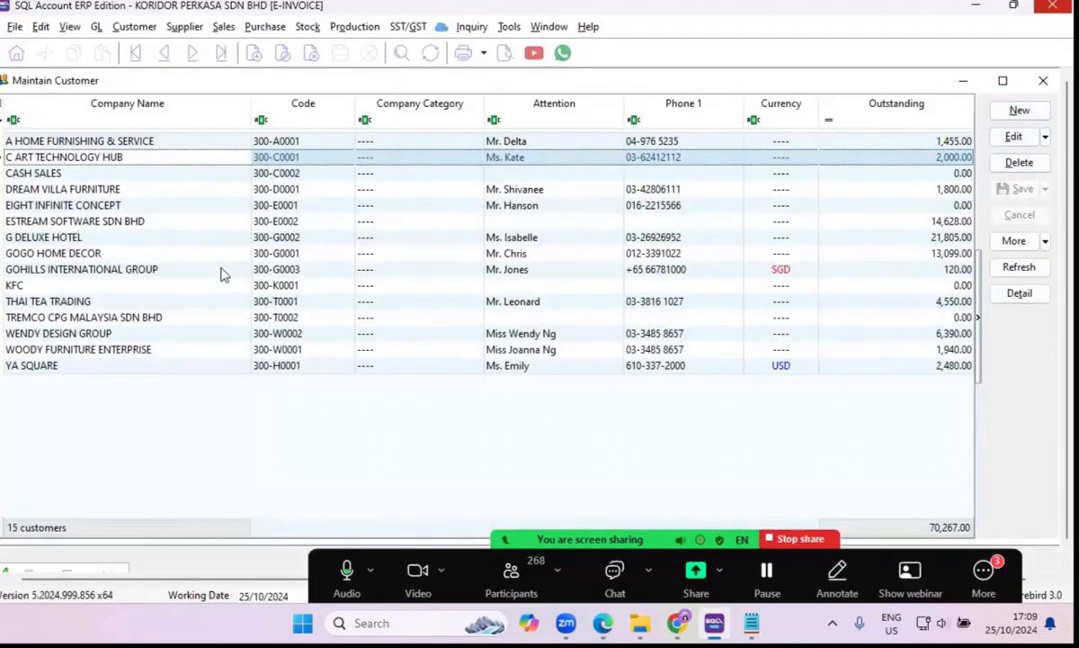
double_click(99, 221)
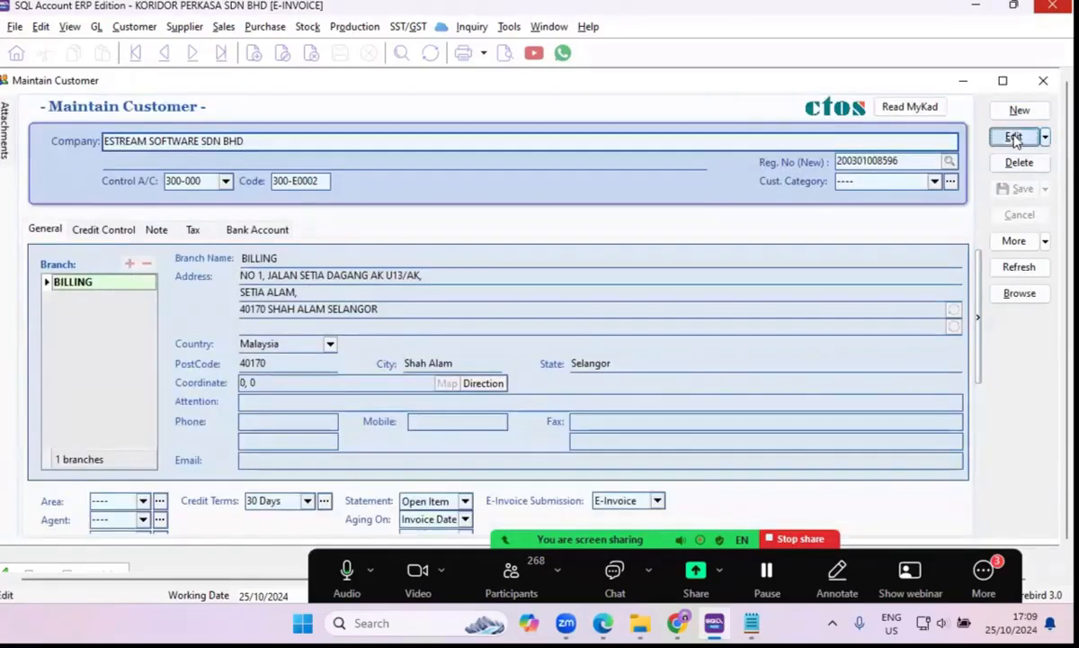
click(1014, 138)
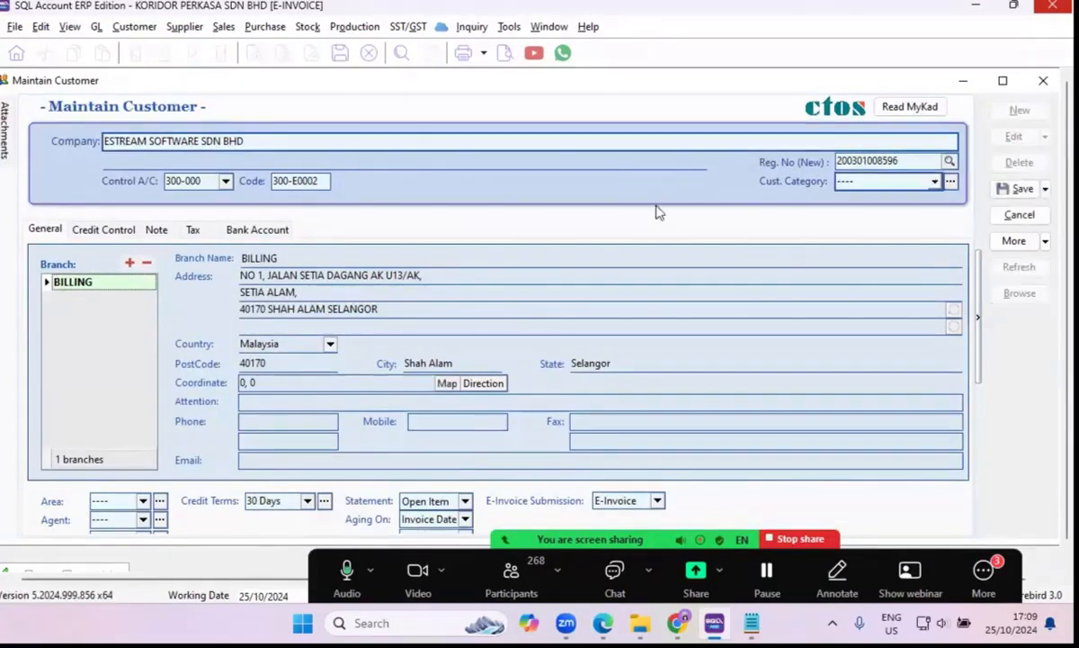
Look up the customer's business registration number from the tax details and accept the matching E STREAM SOFTWARE SDN BHD entry.
click(193, 229)
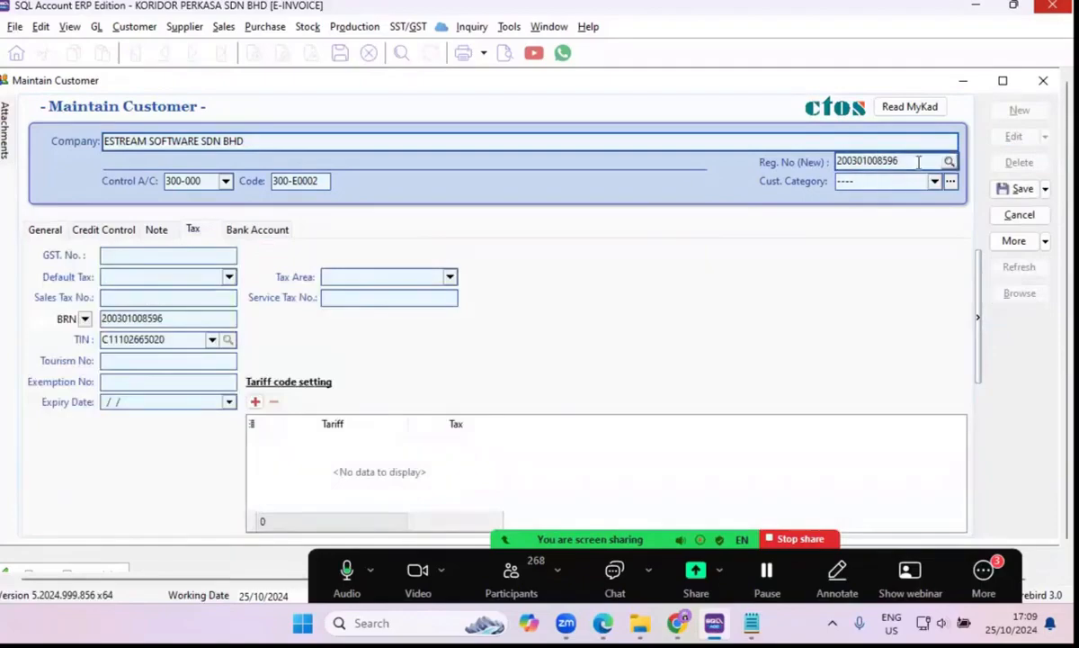
click(949, 161)
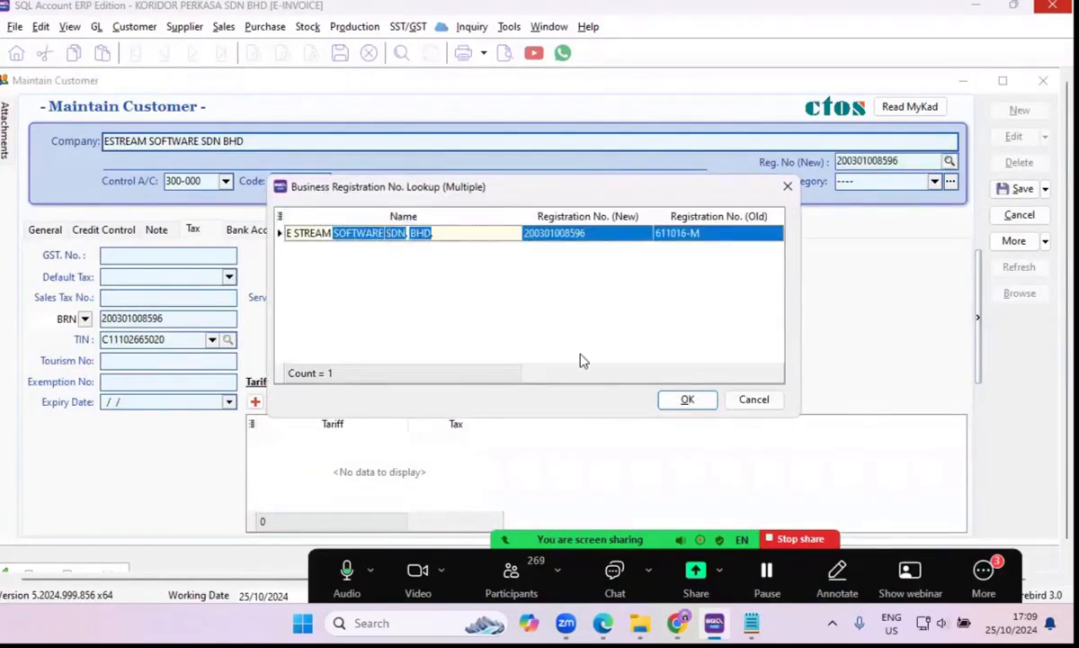
click(684, 401)
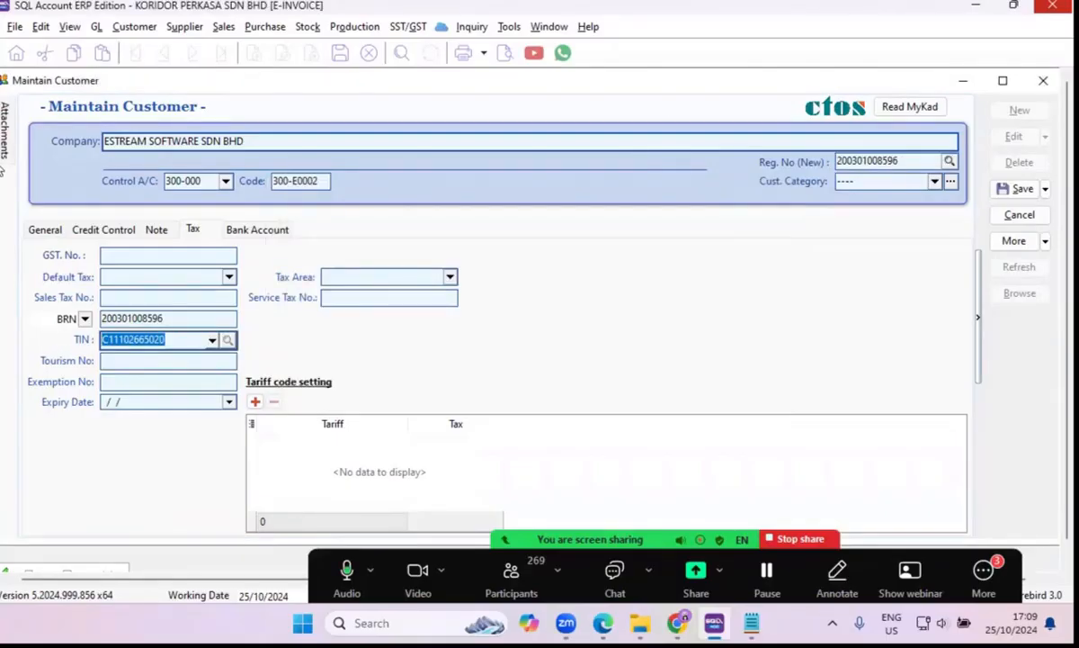
Review the E-Invoice Submission options in the customer's general details and save the customer record.
click(62, 231)
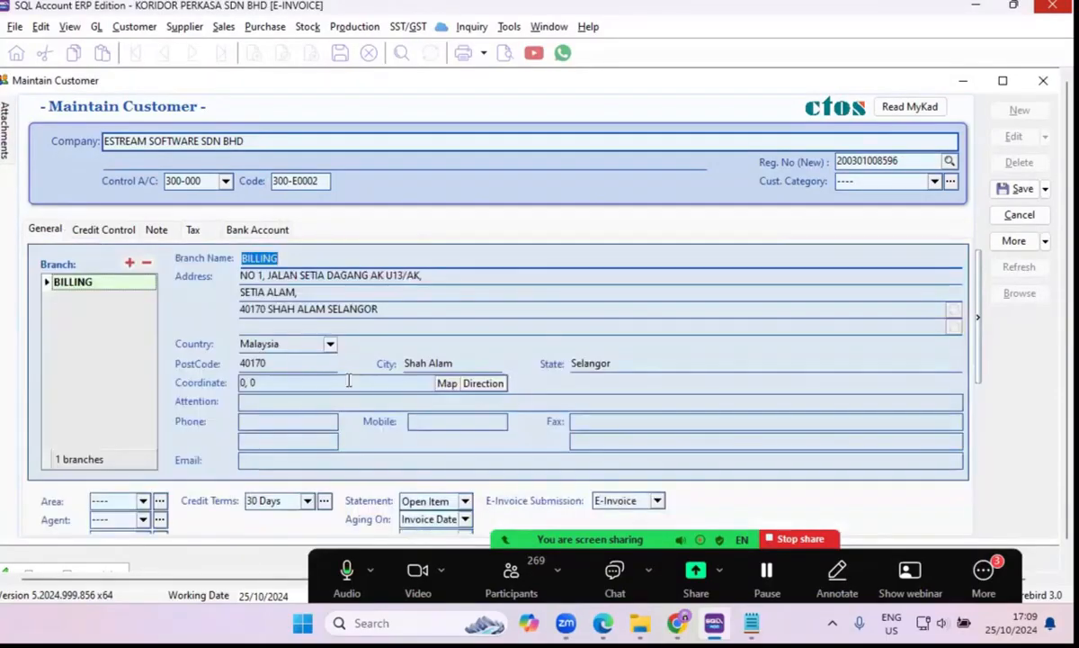
click(657, 502)
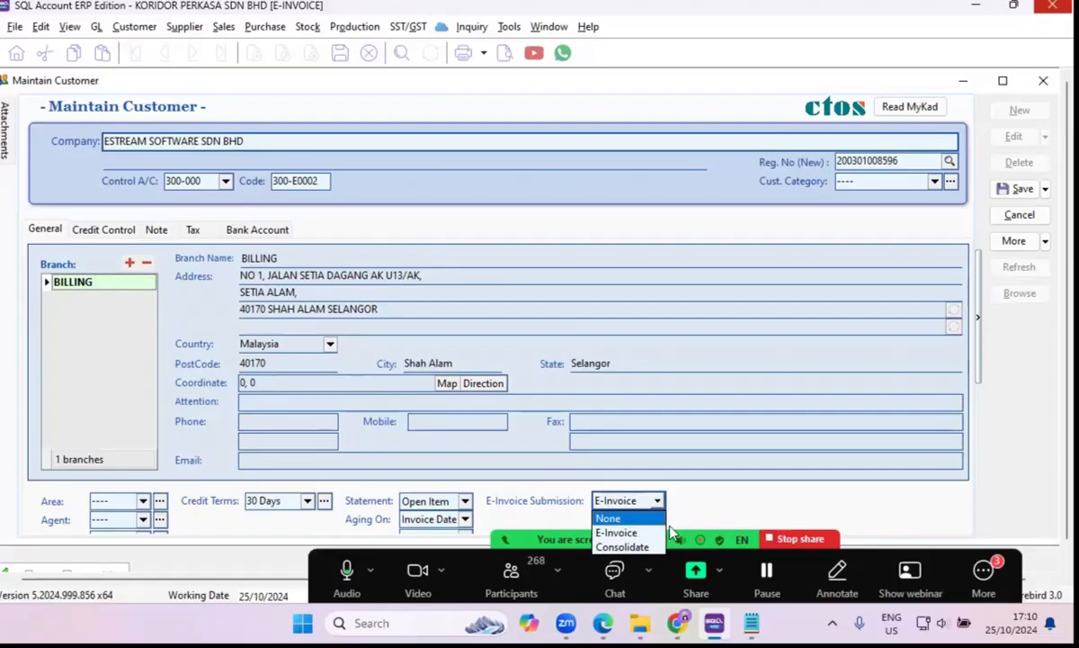
click(1024, 191)
click(1024, 191)
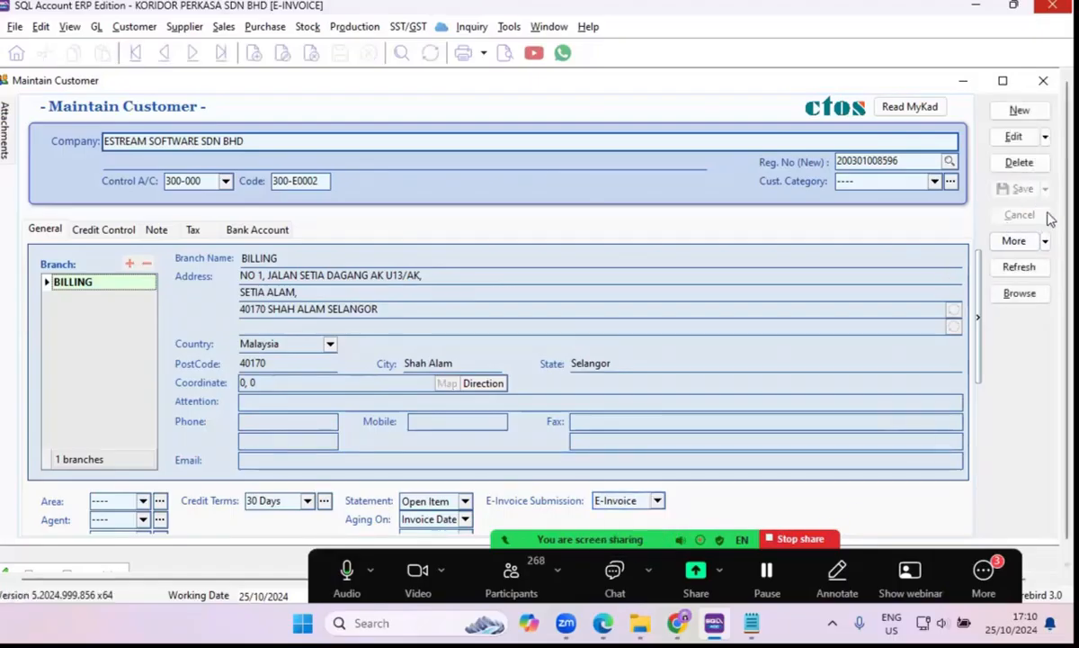
Close the Maintain Customer and Company Profile windows and open the sales Invoice list.
click(1046, 88)
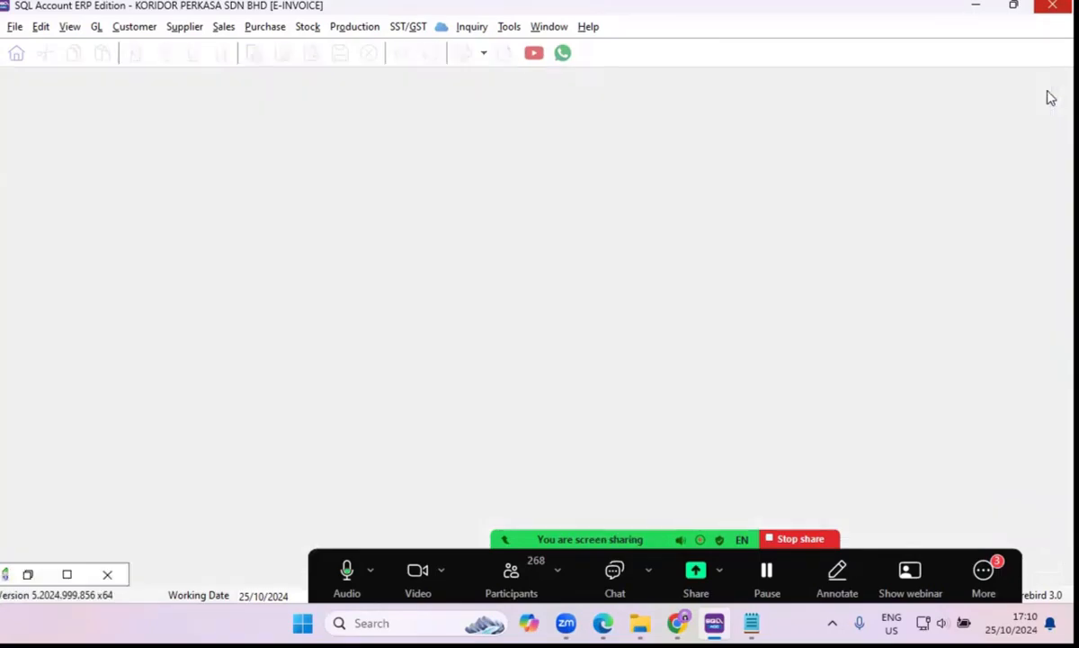
click(107, 574)
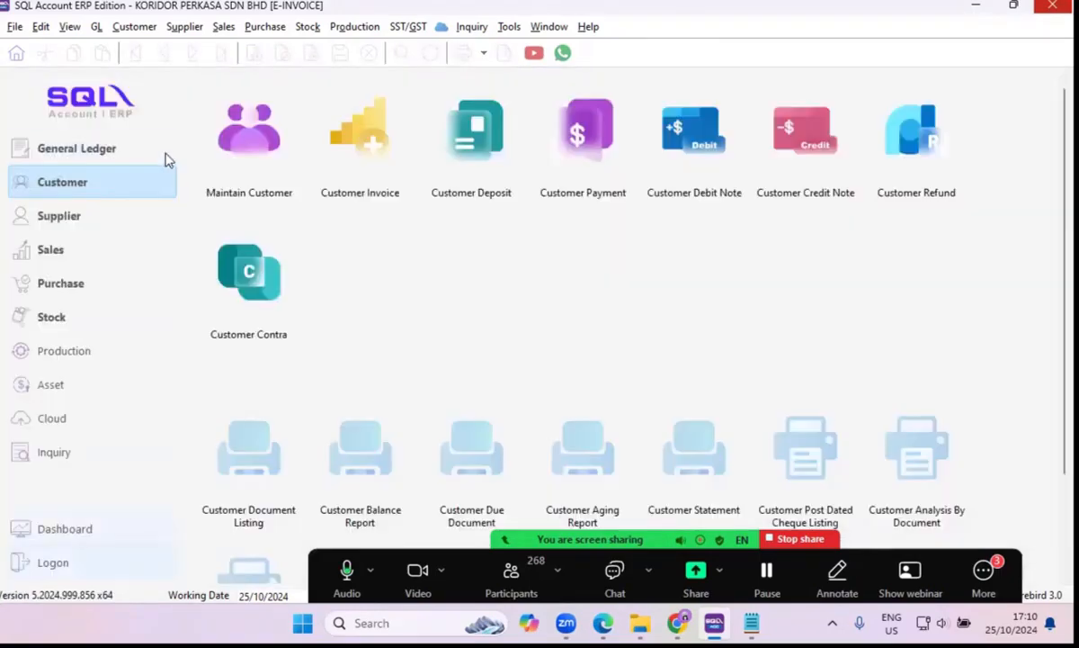
click(41, 249)
click(561, 156)
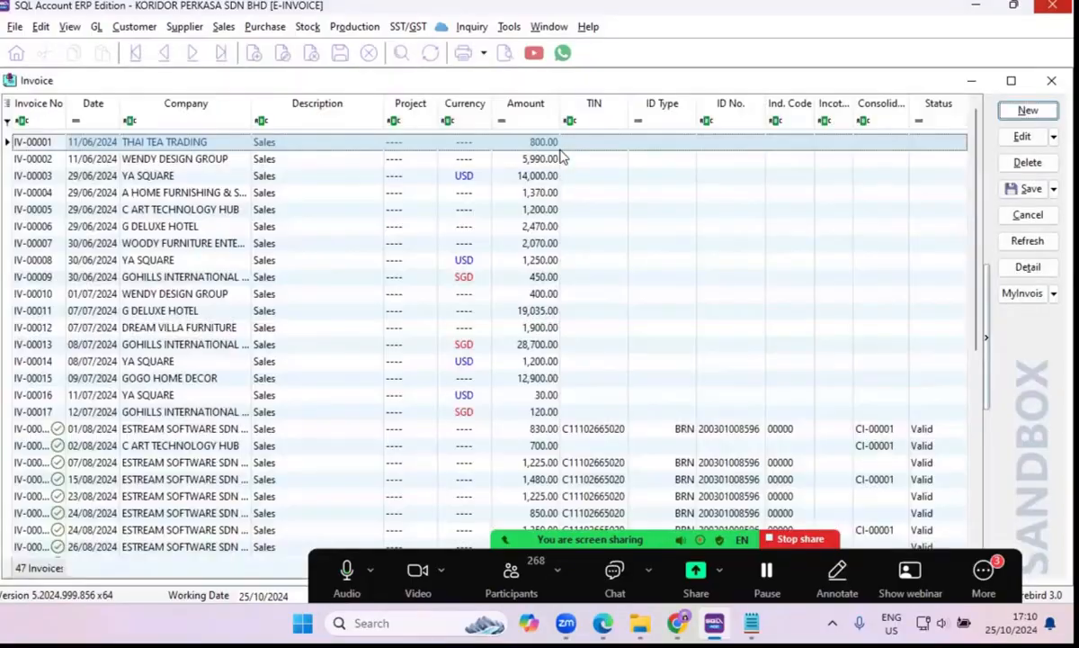
double_click(560, 149)
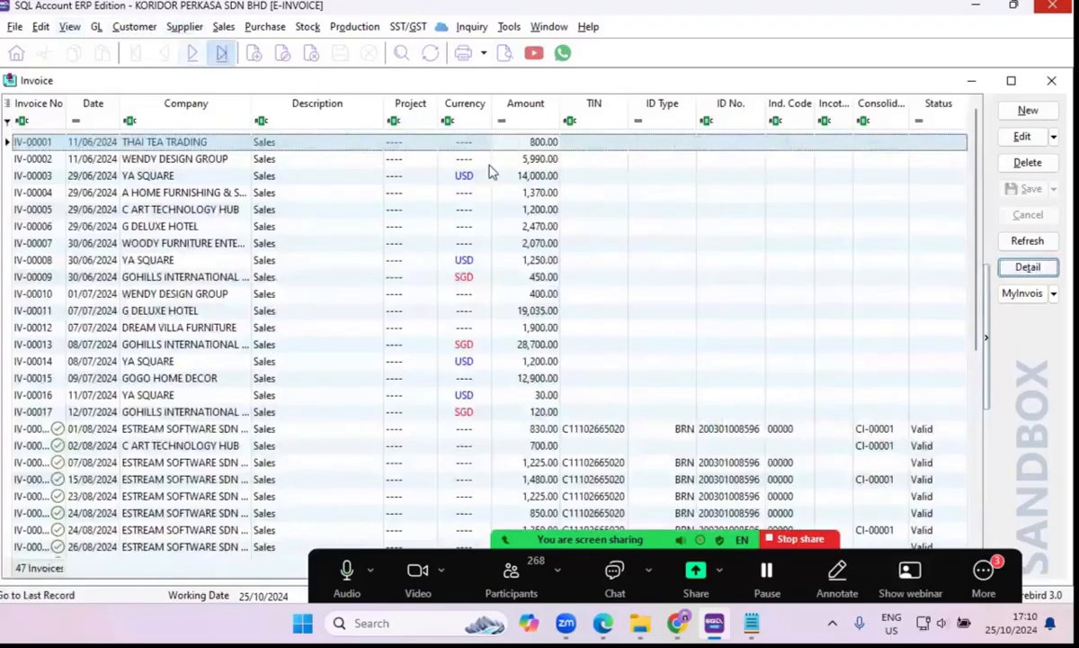
Create a sales invoice for ESTREAM SOFTWARE SDN BHD with the ER/Lamp item and try to save it.
click(1028, 111)
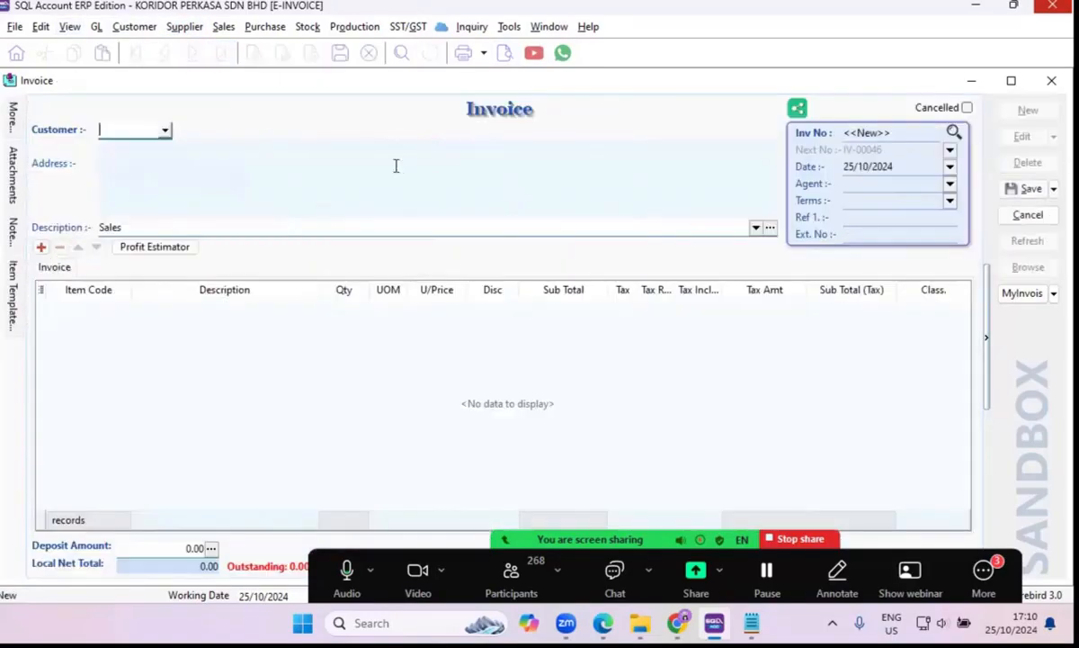
click(165, 133)
click(158, 186)
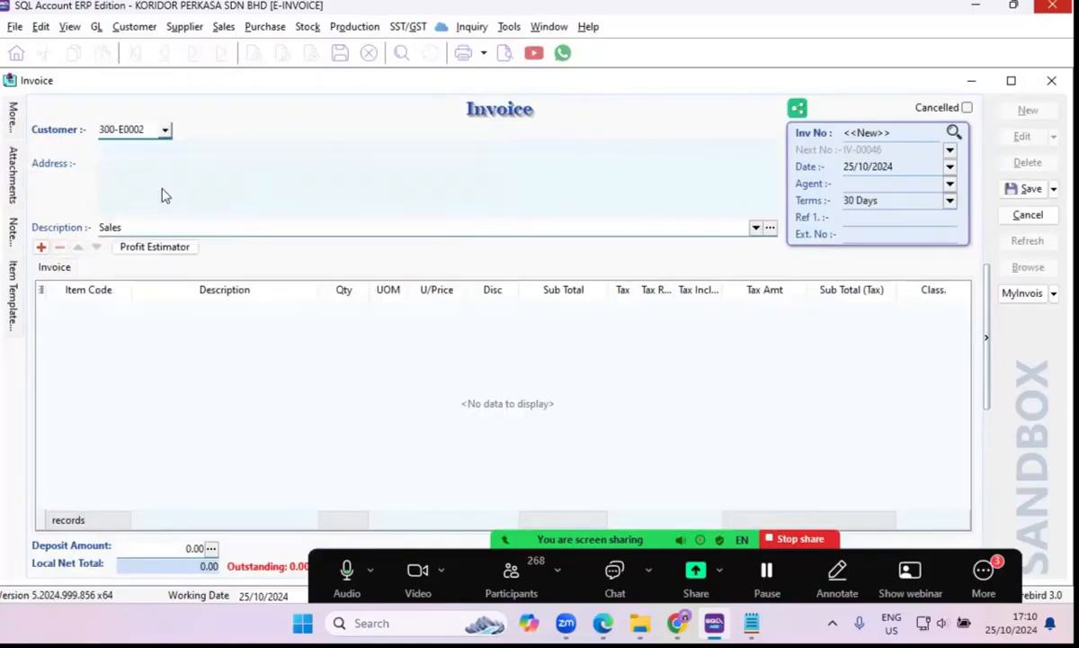
click(125, 321)
click(121, 307)
click(126, 124)
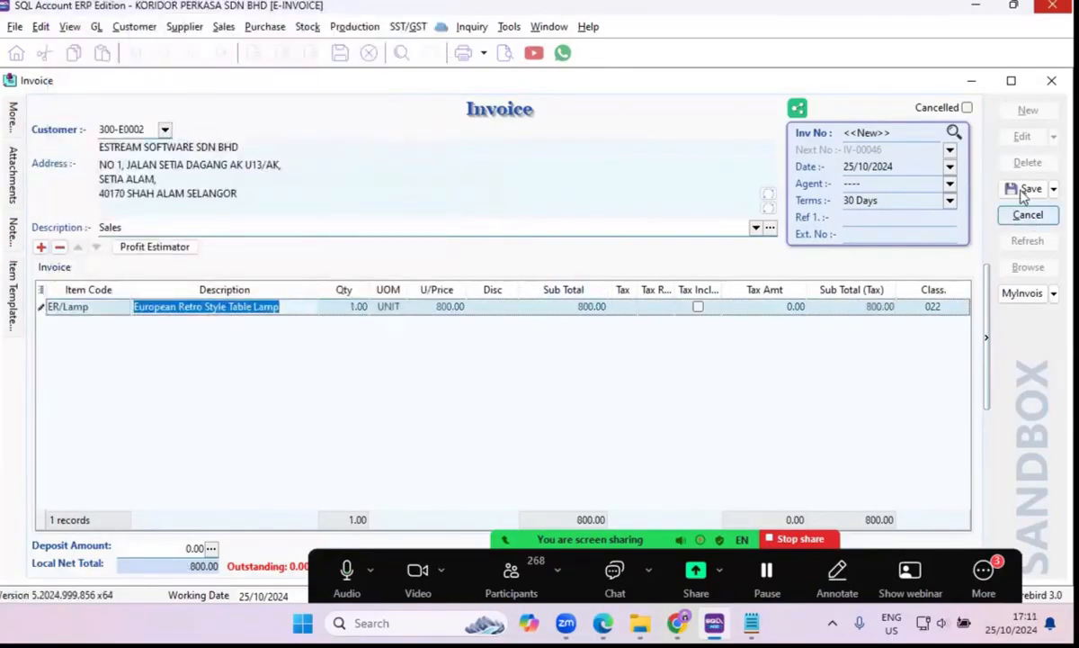
click(1023, 191)
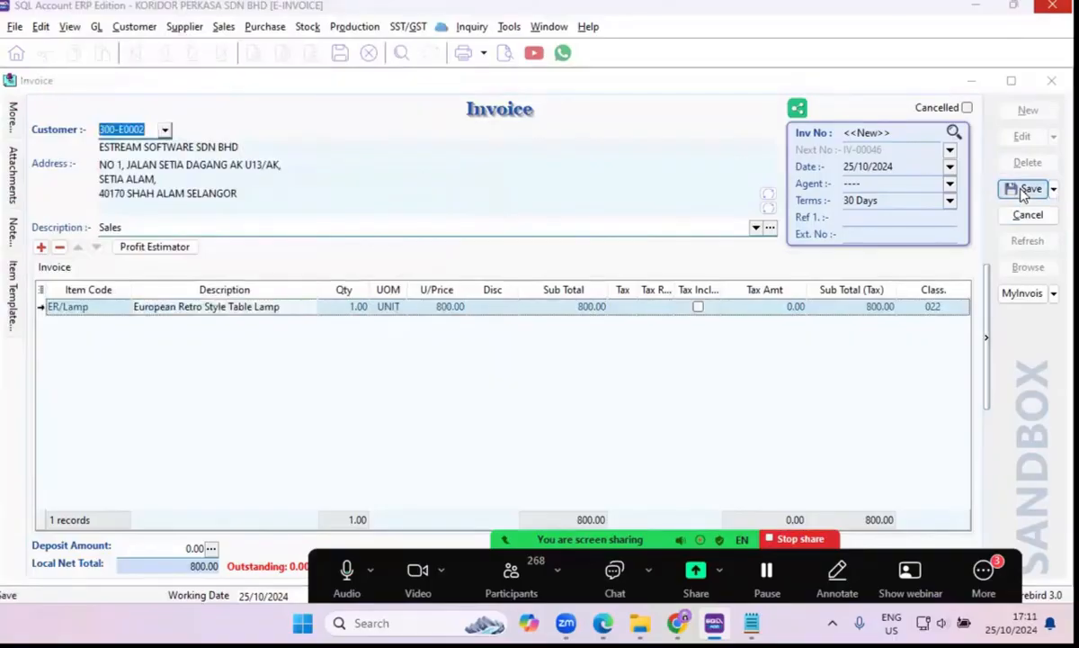
click(641, 341)
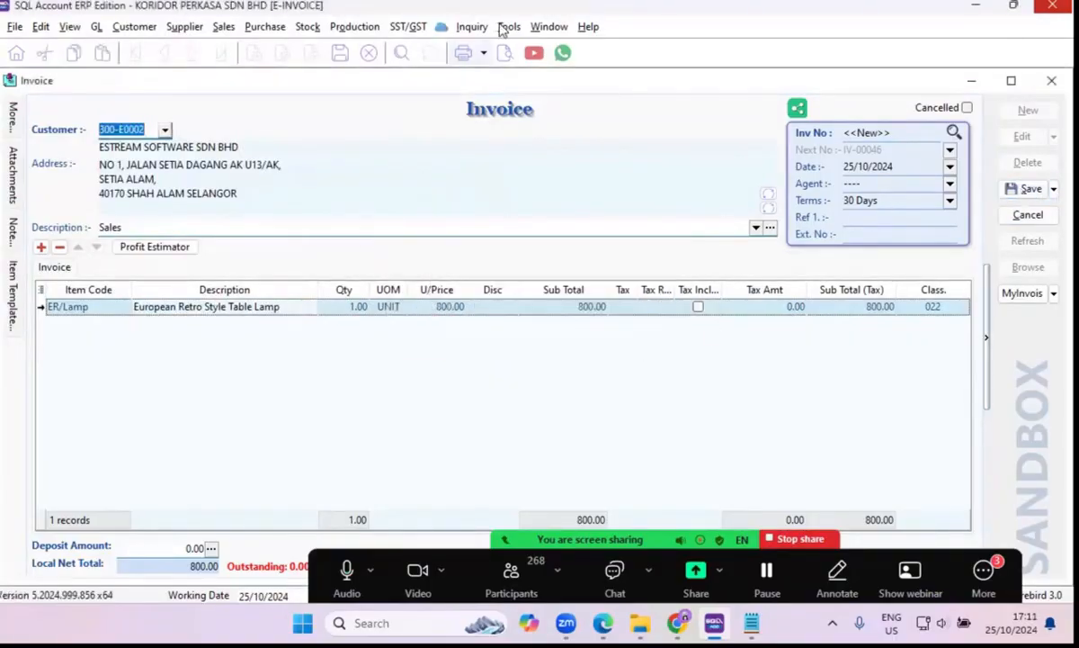
Set the next number of the Customer Invoice document numbering to 47 and save the pending sales invoice.
click(510, 26)
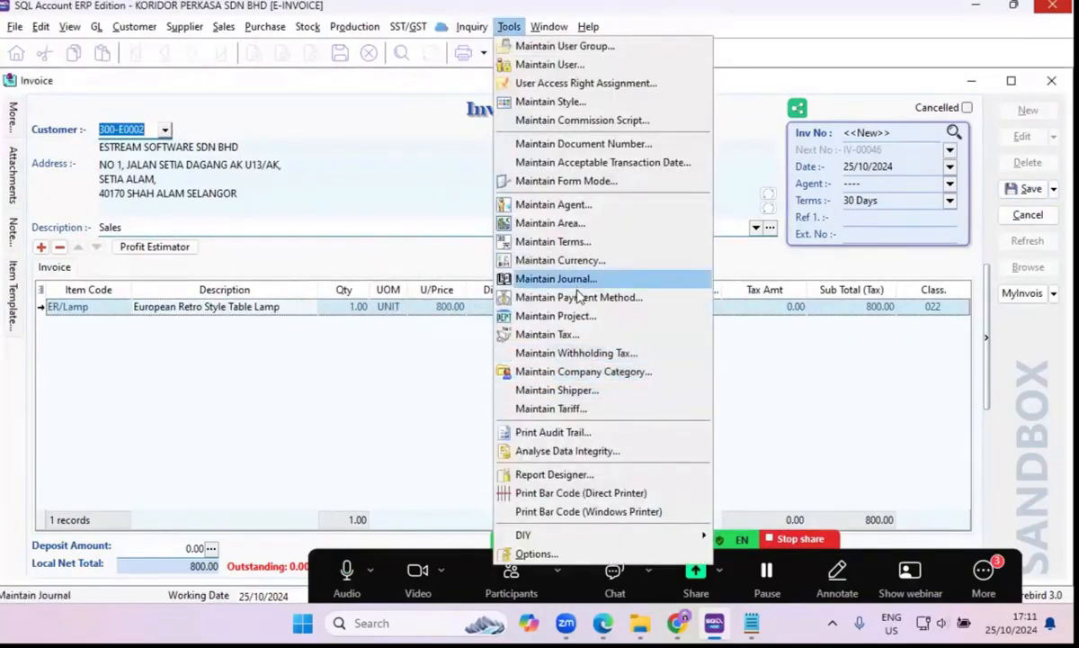
click(551, 144)
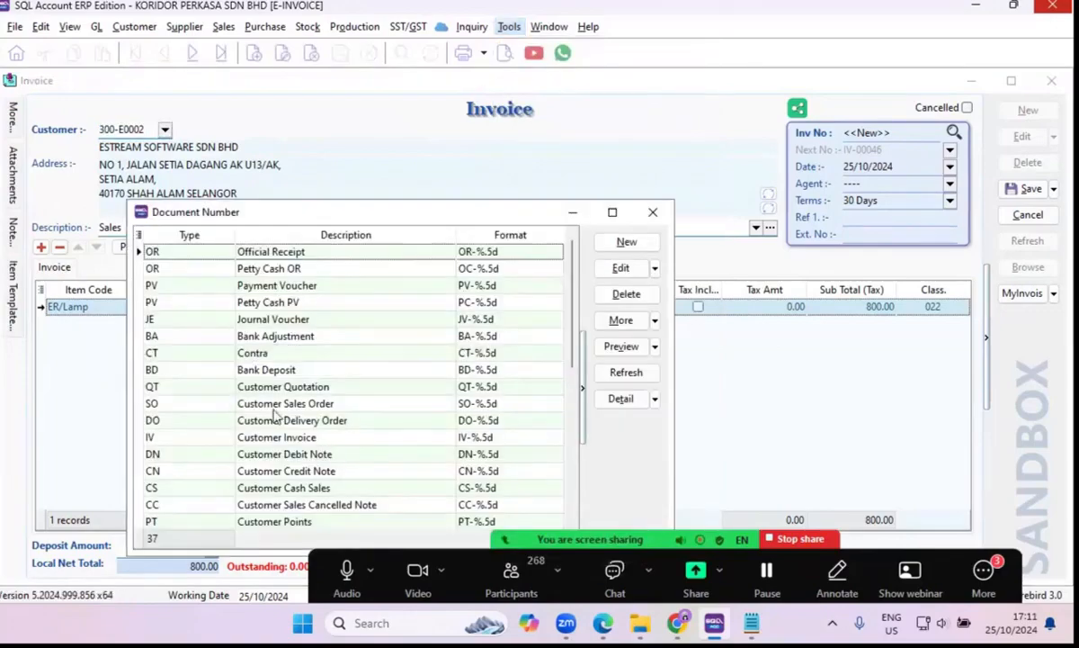
scroll(205, 347, down, 1)
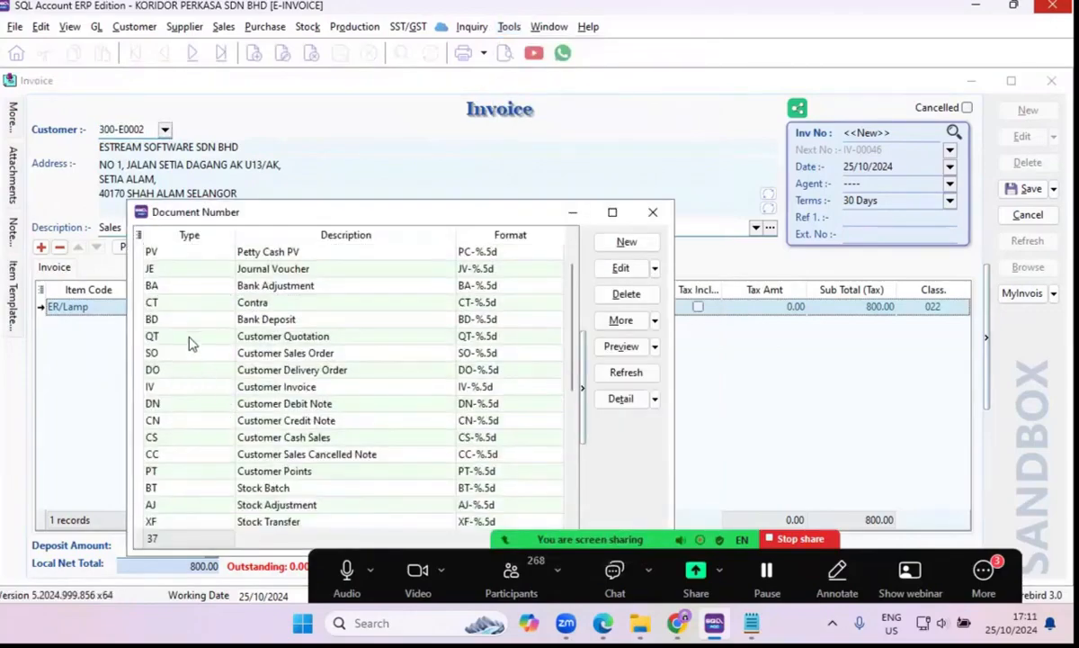
double_click(187, 384)
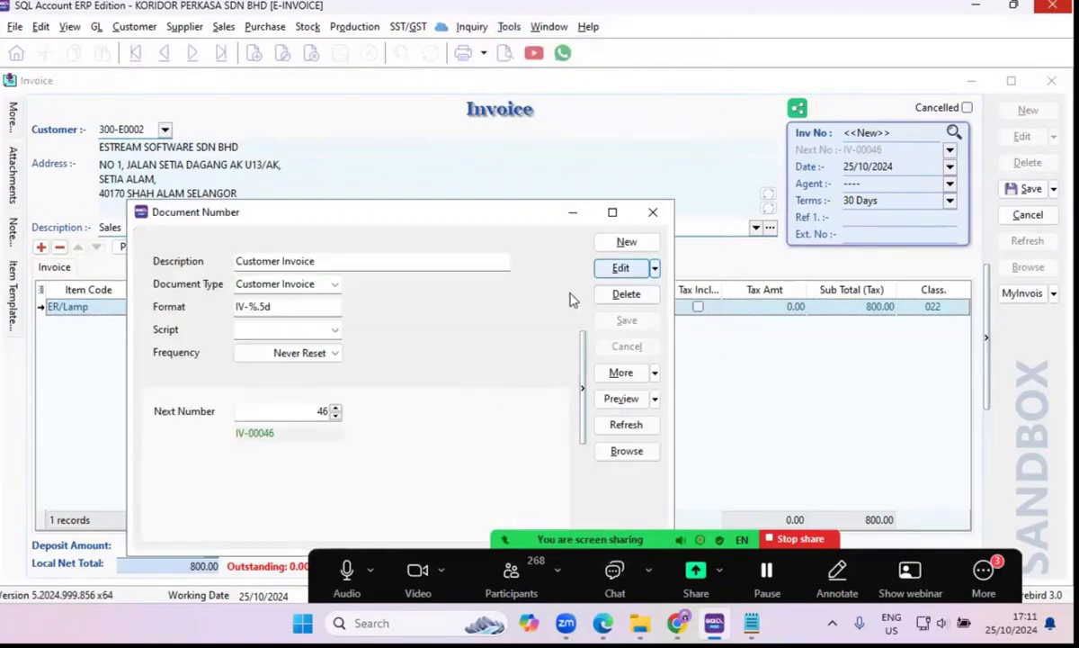
click(335, 408)
click(336, 407)
click(627, 321)
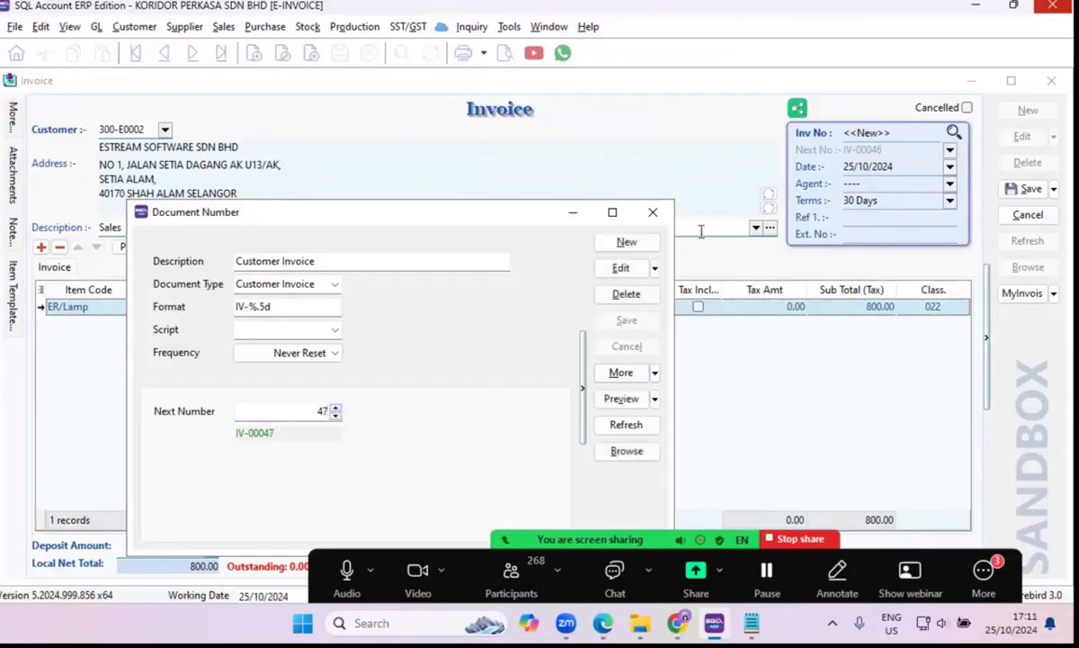
click(659, 224)
click(1011, 189)
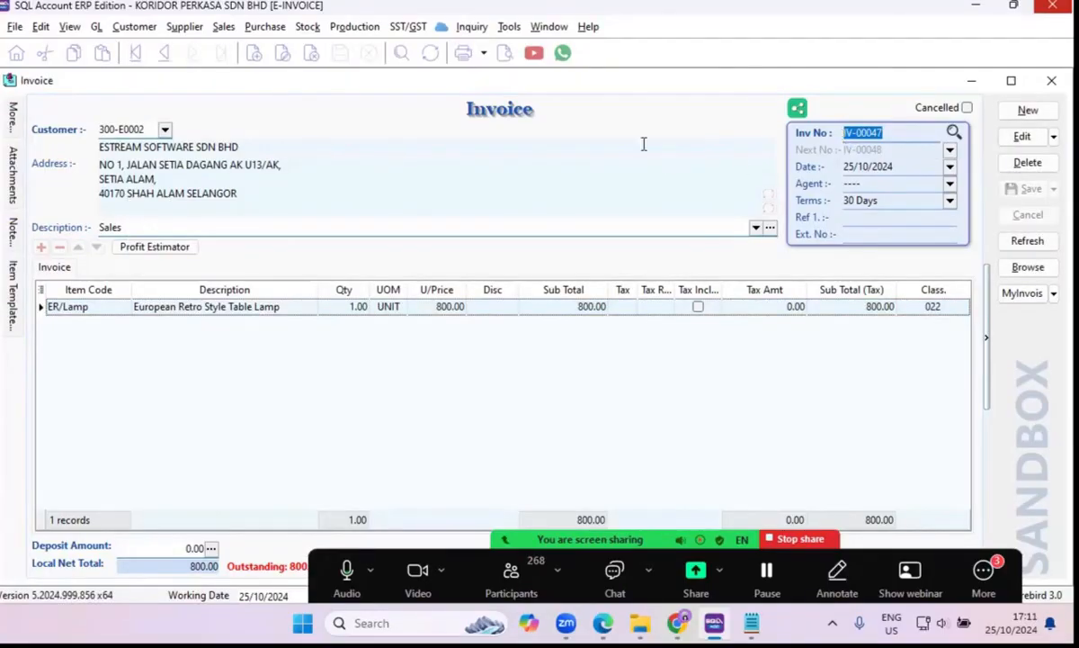
Preview the saved invoice in the Sales Invoice 13 (E-IV v1.1) report format.
click(505, 56)
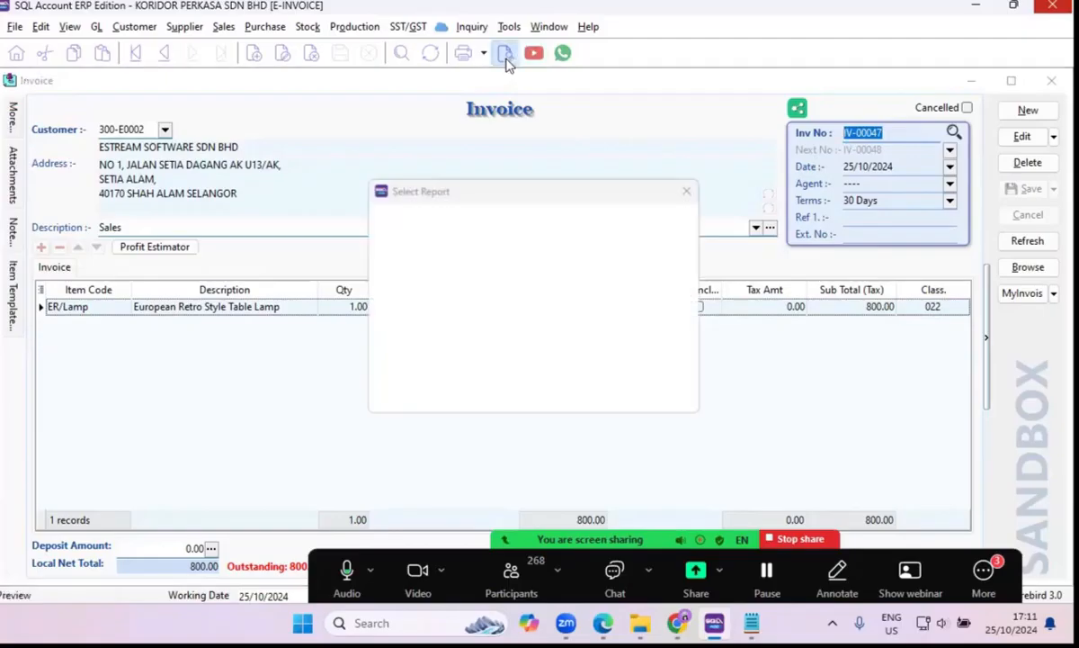
scroll(434, 287, down, 2)
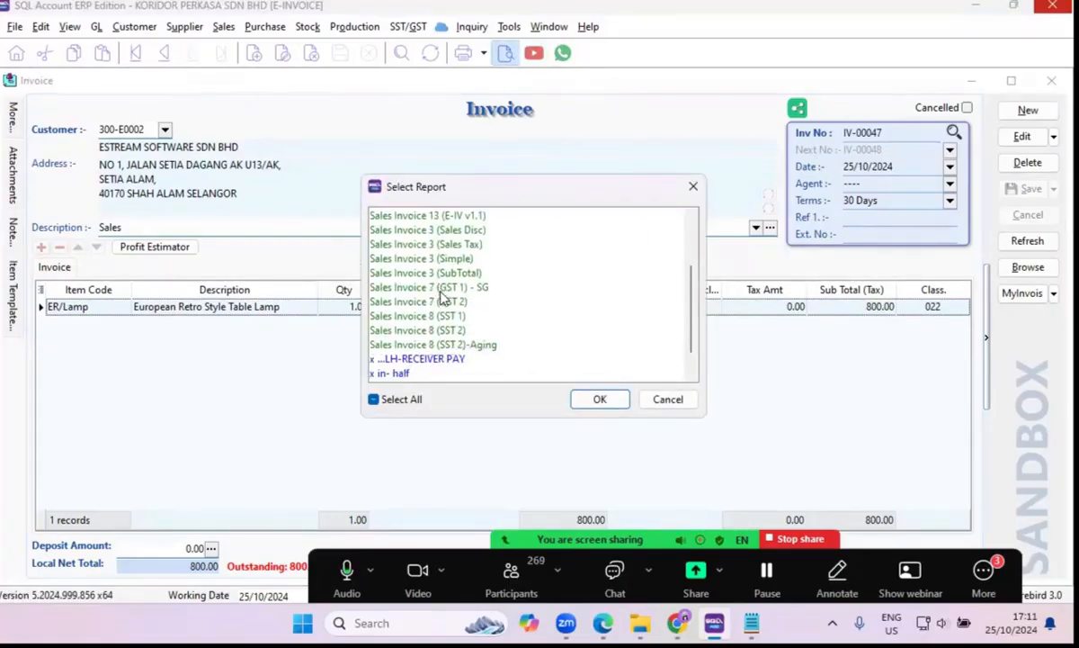
click(411, 214)
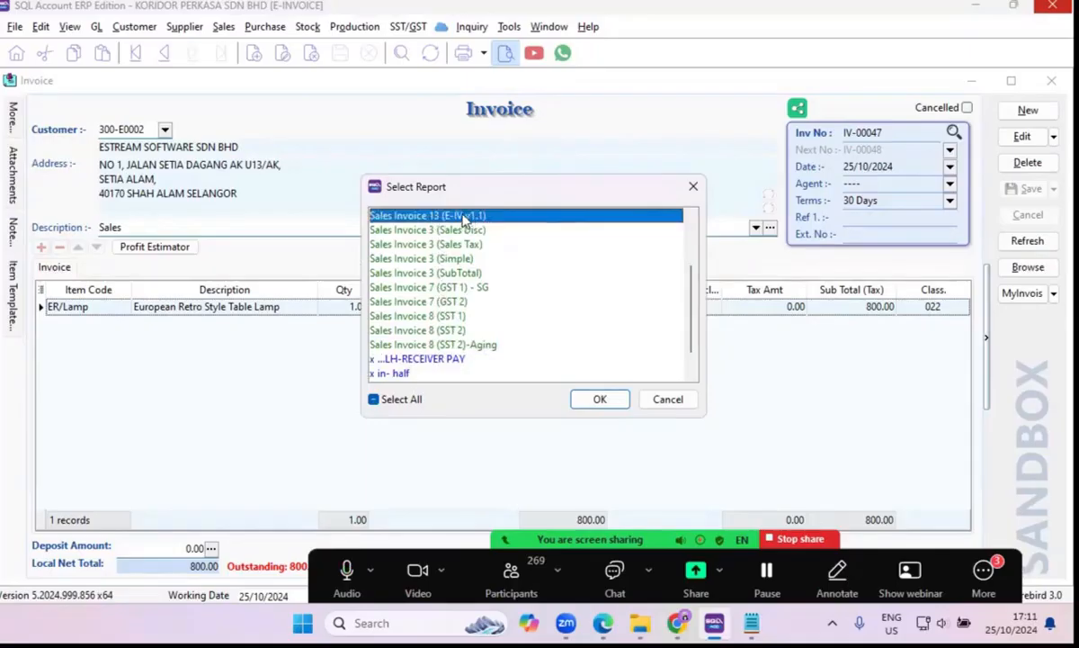
click(598, 399)
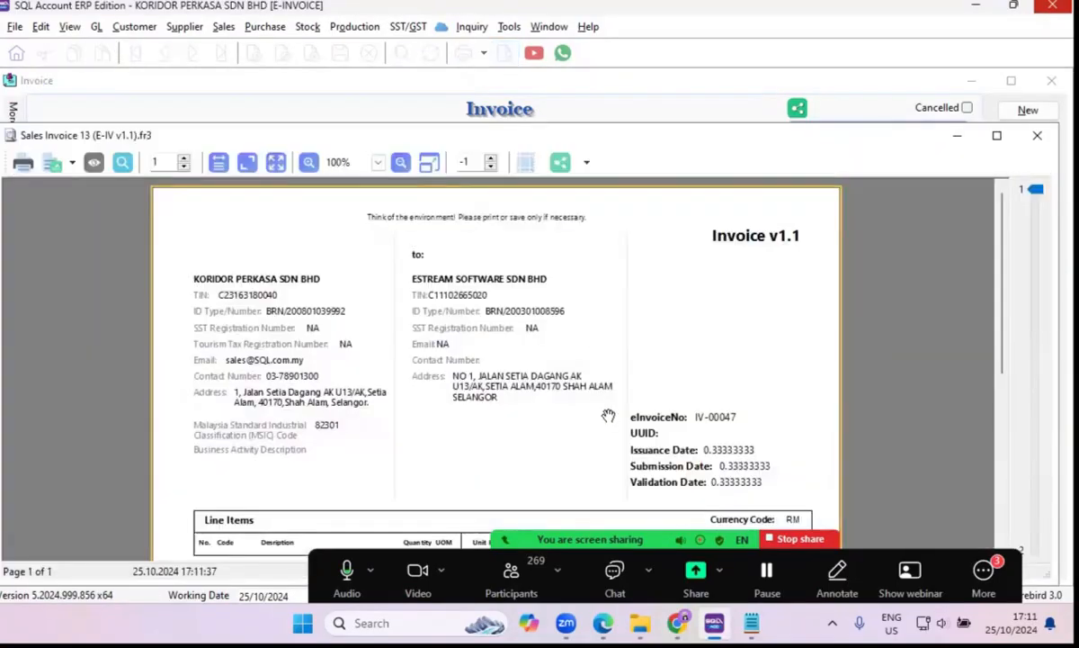
Examine the supplier and buyer details, e-invoice fields and line items in the previewed invoice, and close the preview.
scroll(599, 382, down, 3)
scroll(598, 382, up, 3)
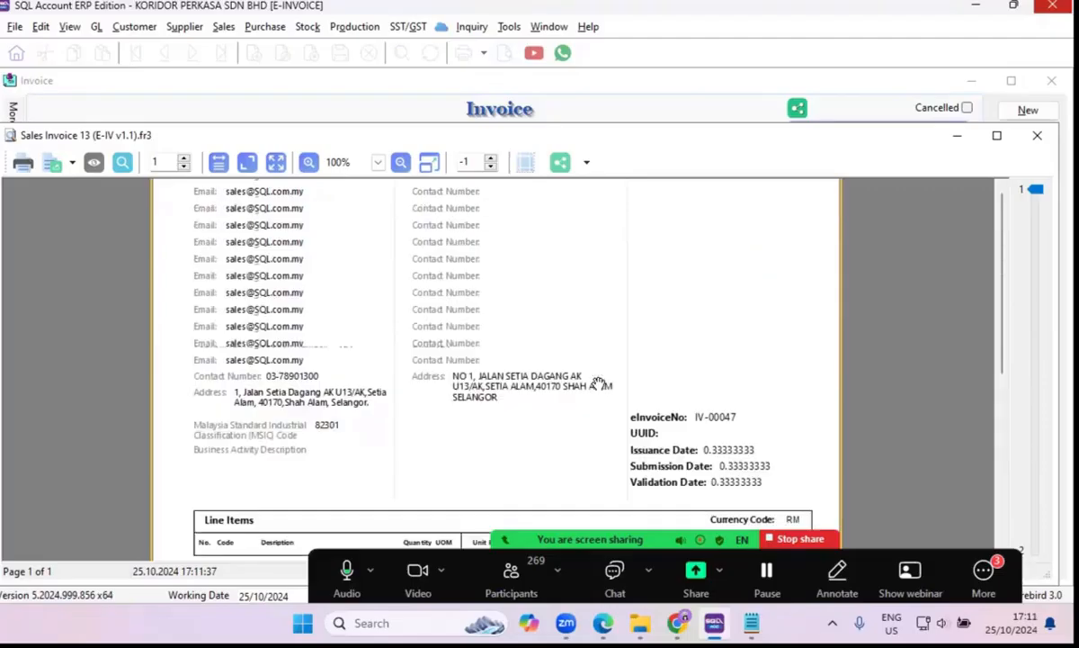
scroll(603, 383, down, 3)
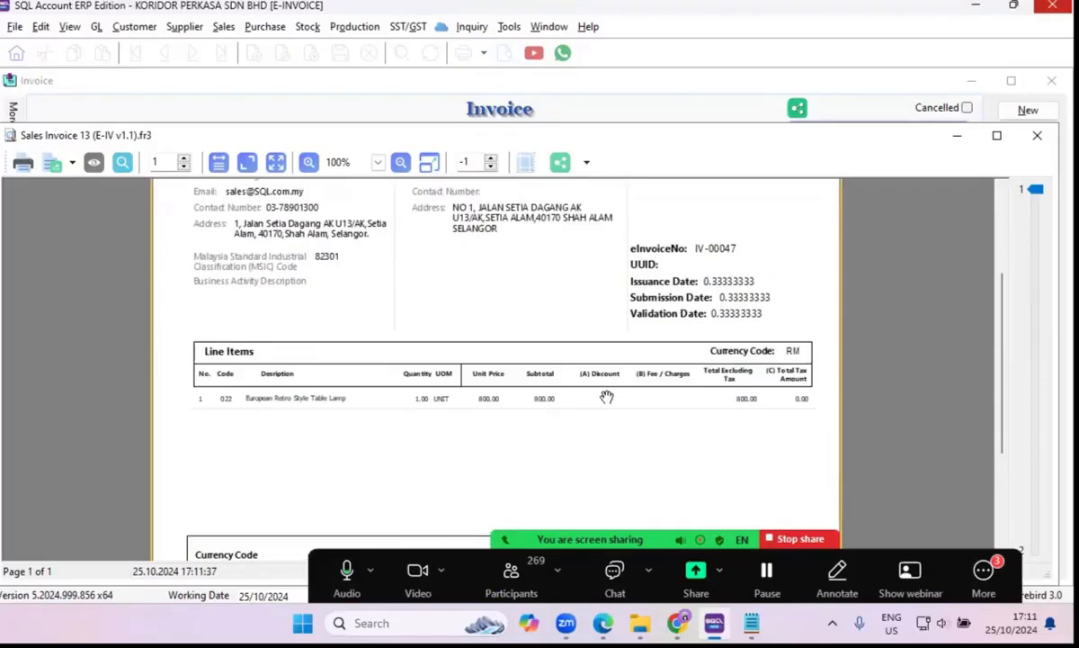
scroll(607, 397, down, 3)
scroll(607, 359, up, 5)
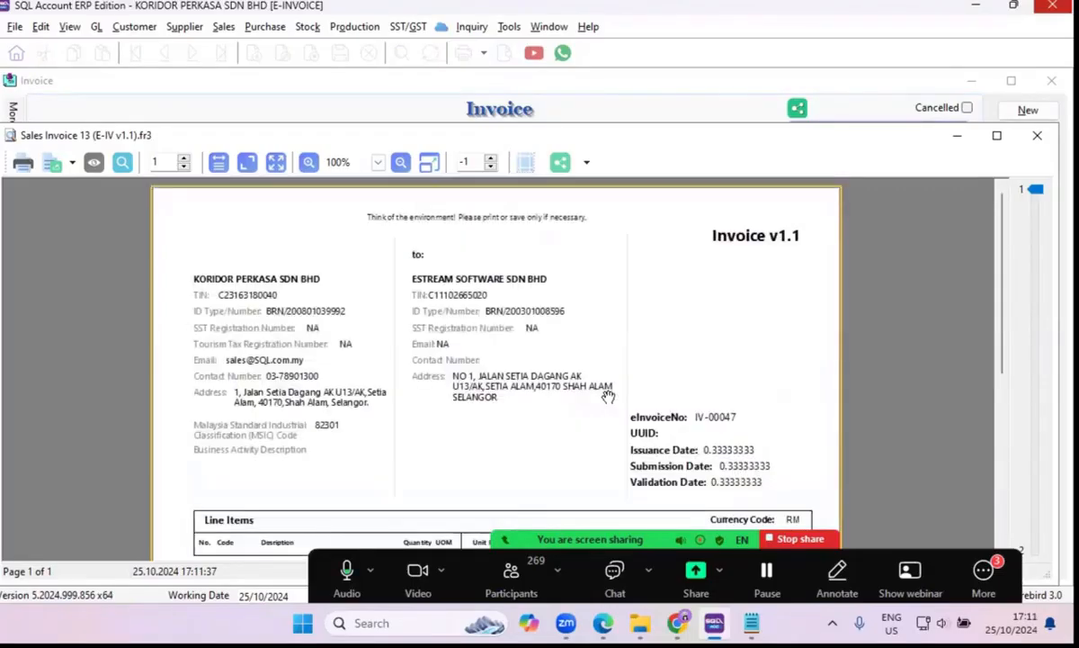
scroll(608, 378, down, 5)
scroll(608, 395, up, 5)
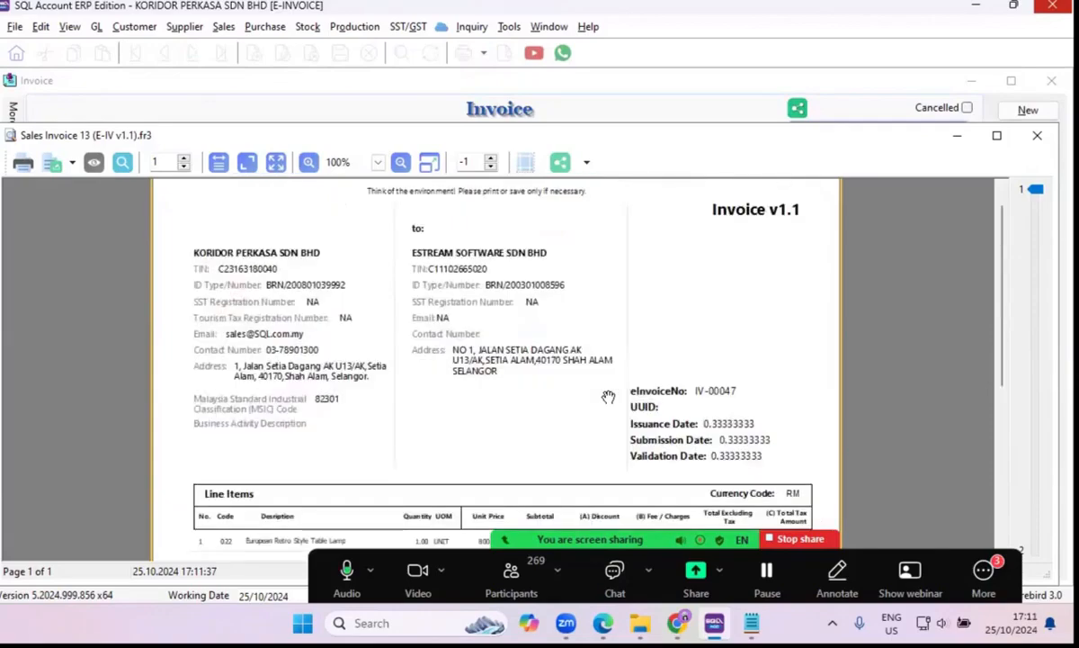
scroll(608, 397, down, 5)
scroll(595, 414, up, 5)
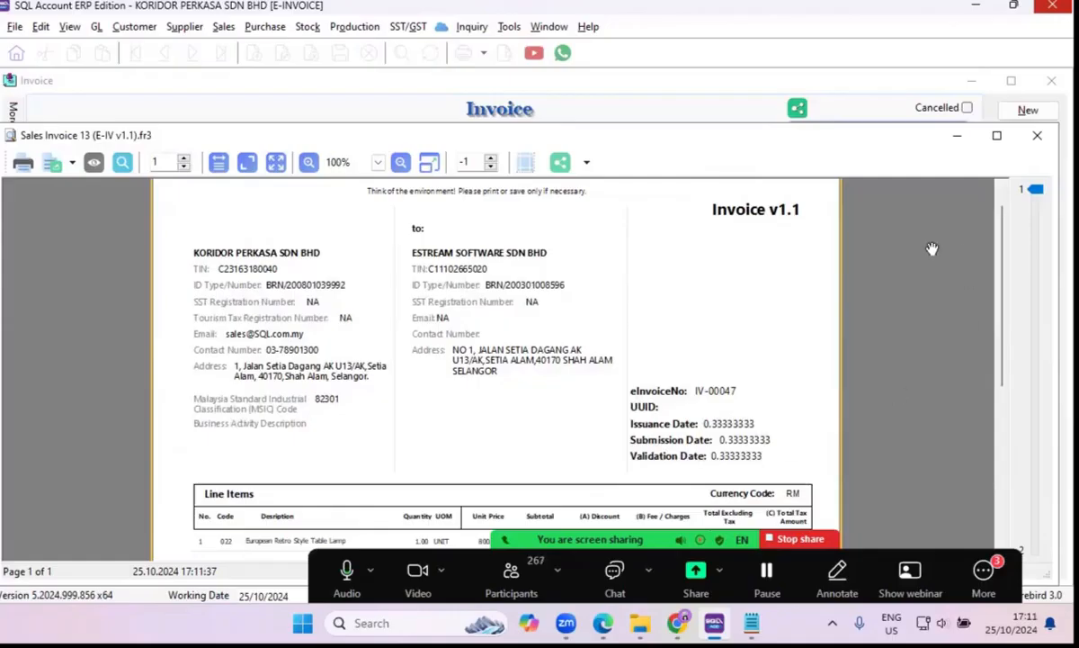
click(958, 135)
Preview the same invoice in the Sales Invoice 10 format, look through the page, and close the preview.
click(505, 52)
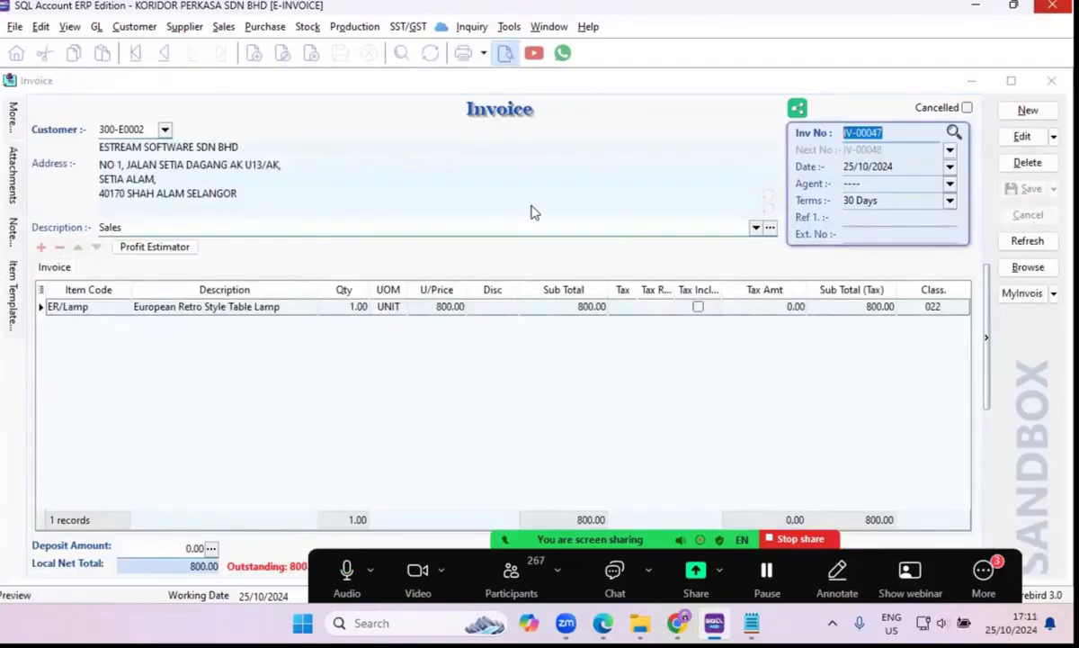
click(422, 260)
click(594, 399)
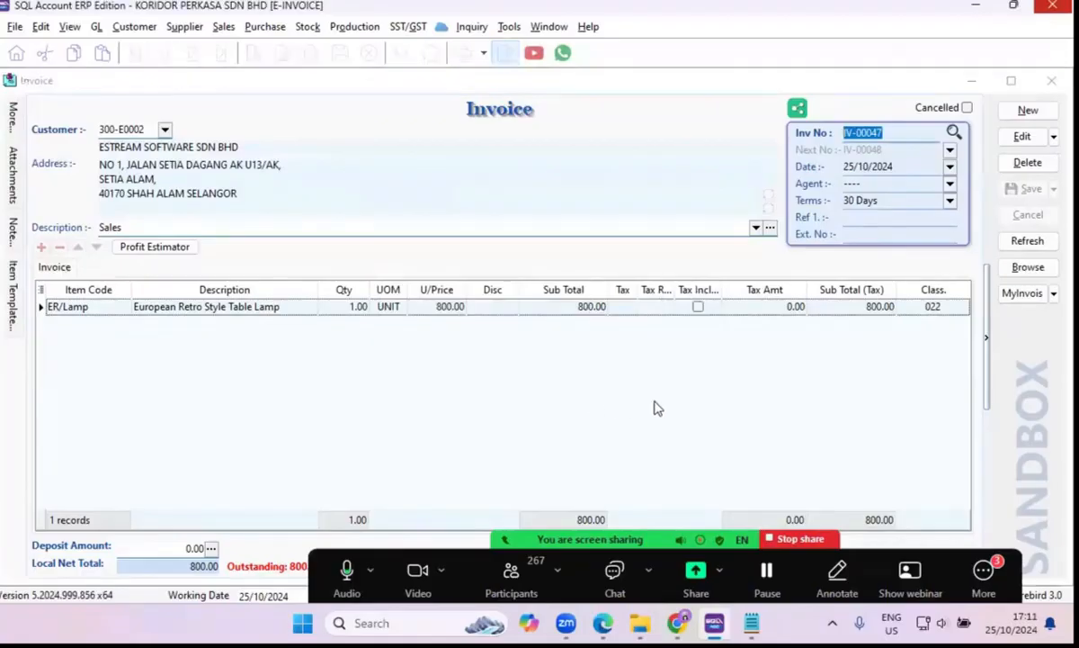
scroll(685, 409, down, 3)
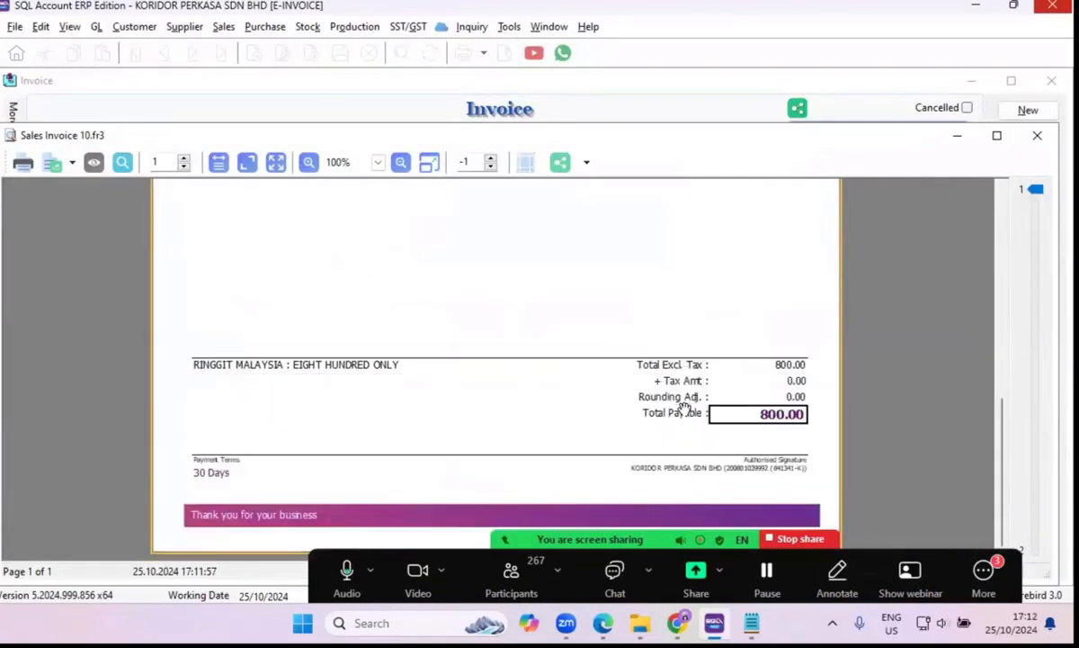
scroll(684, 408, up, 5)
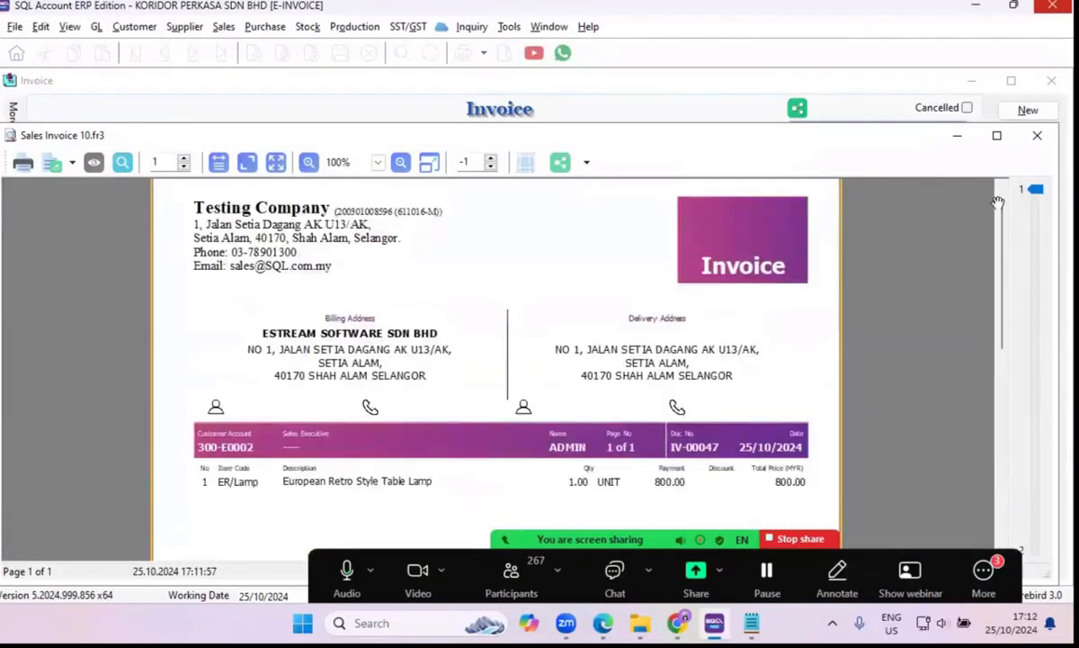
click(1037, 135)
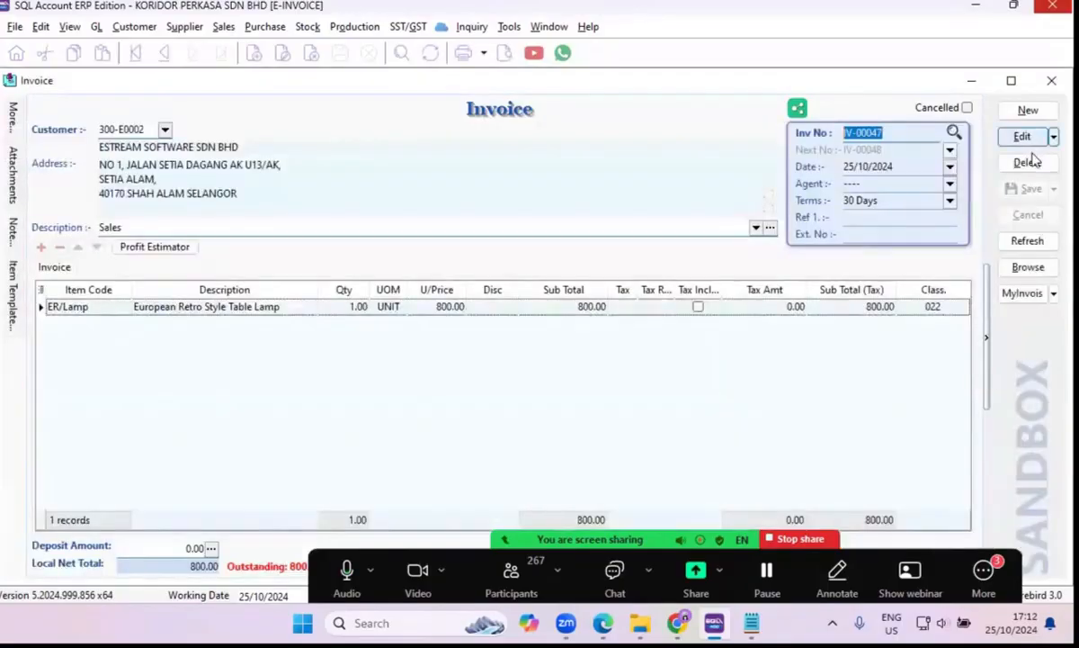
Submit invoice IV-00047 to MyInvois as a sandbox e-Invoice and return to the list of sales invoices.
click(1053, 294)
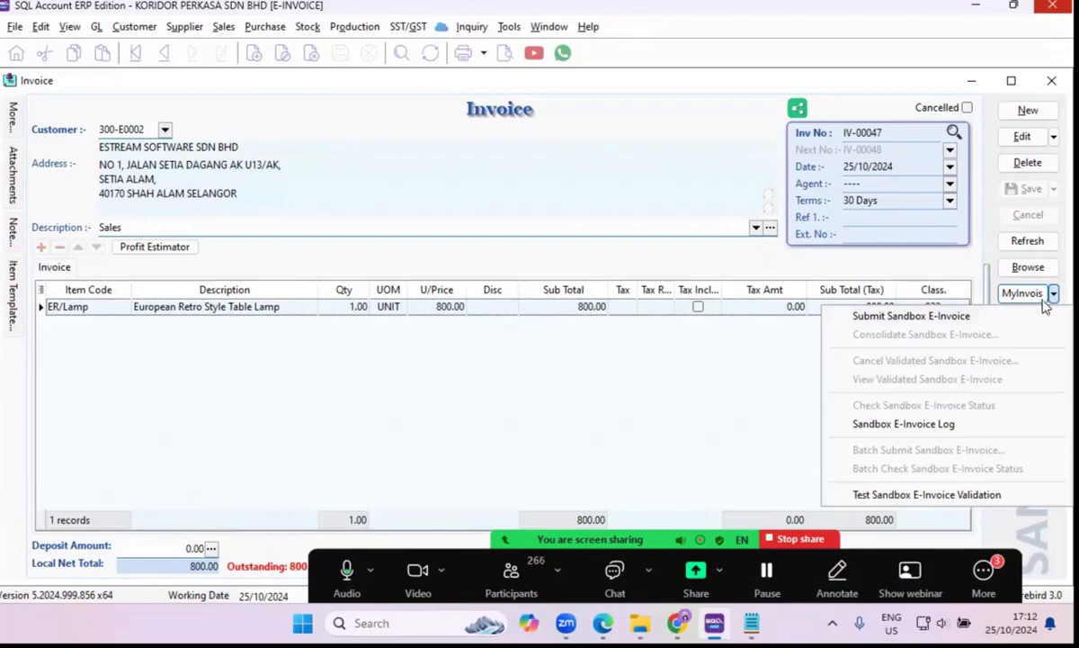
click(914, 326)
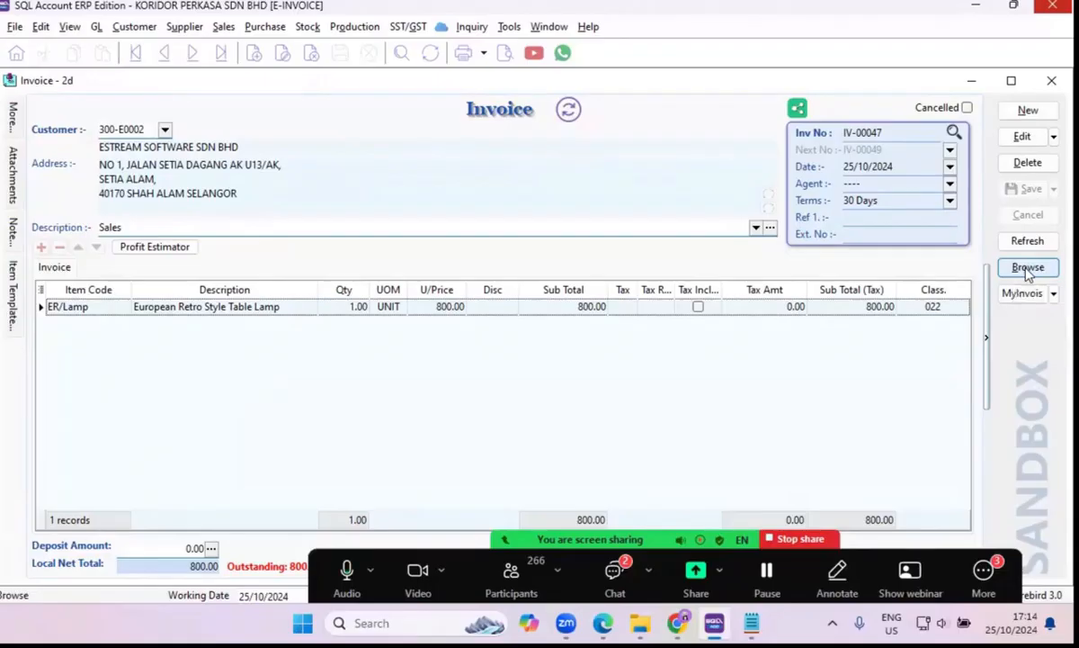
click(1028, 269)
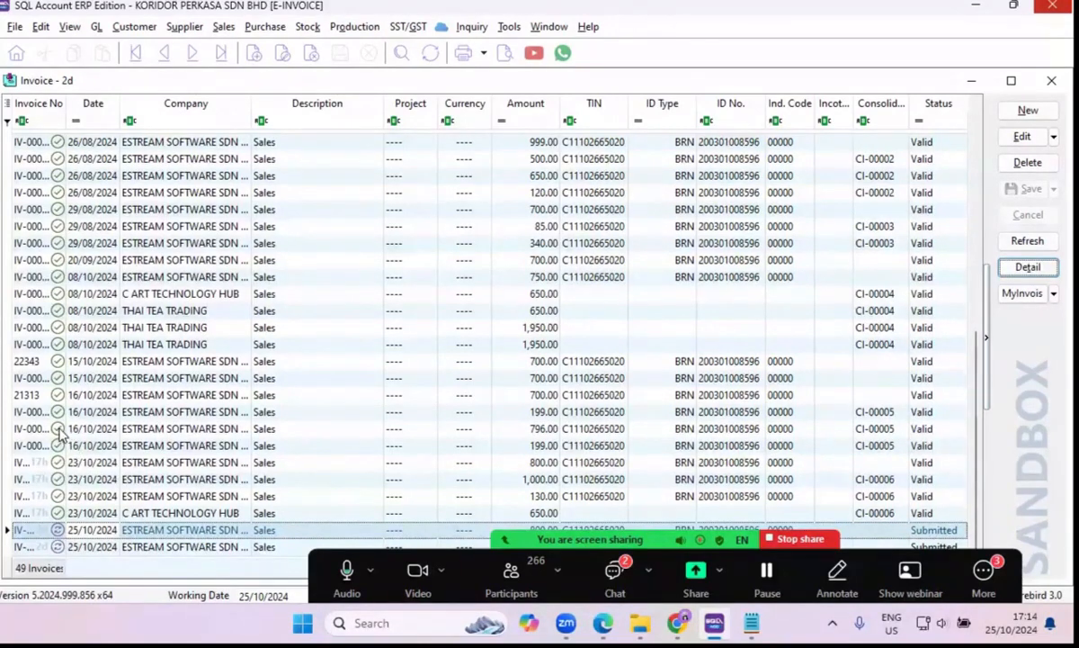
Open the 23/10/2024 invoice for 1,000.00 from the list and preview it in the Sales Invoice 10 format.
click(60, 431)
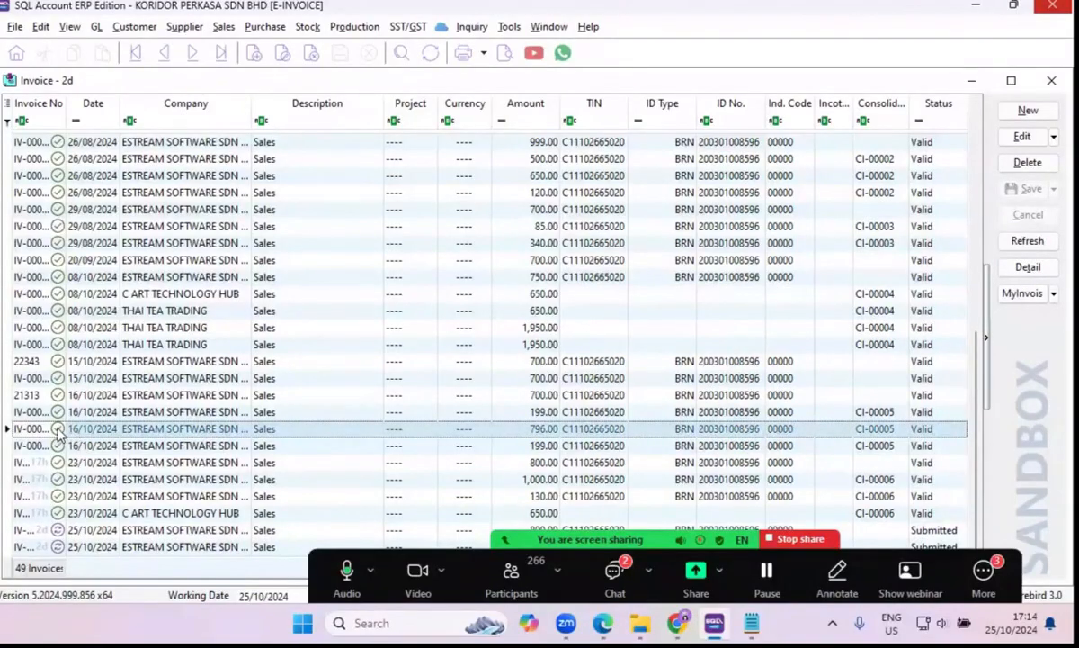
click(79, 482)
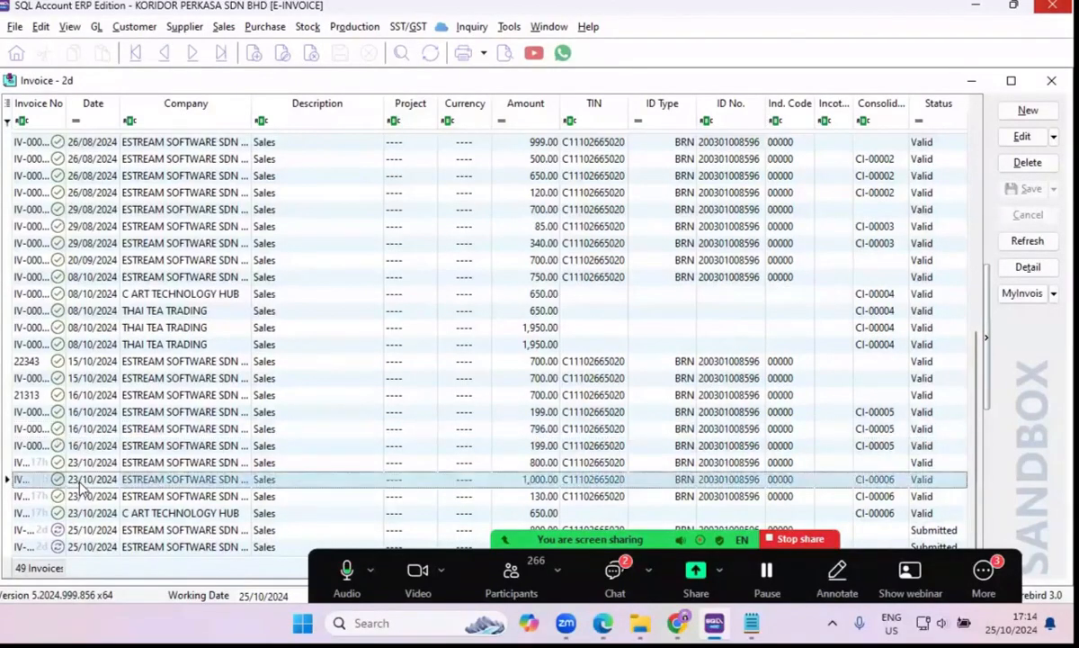
double_click(80, 482)
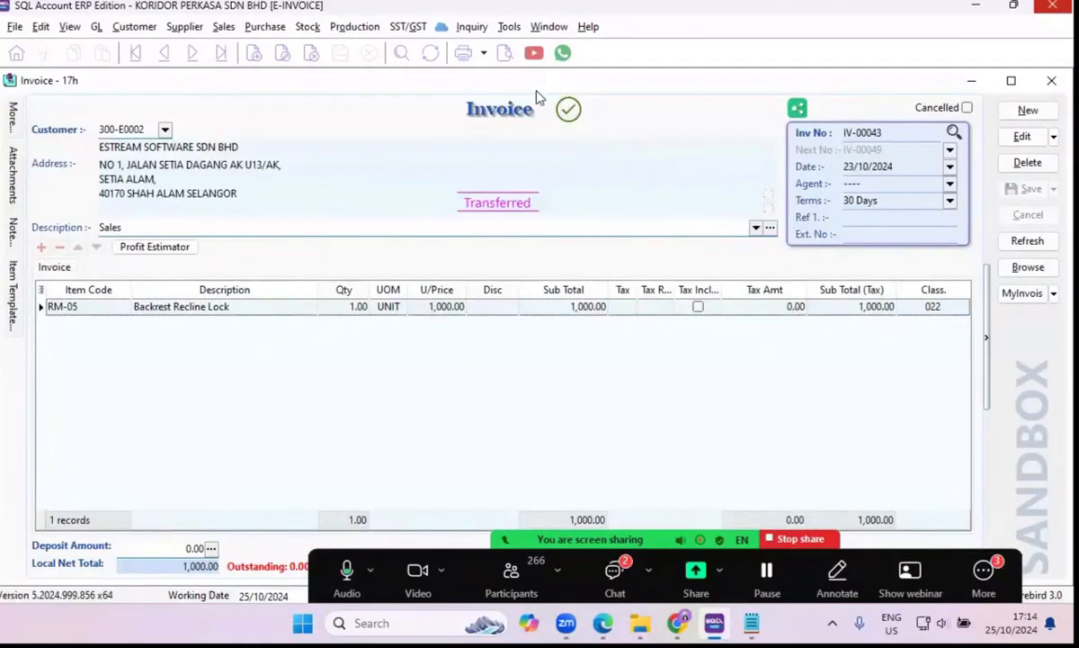
click(503, 57)
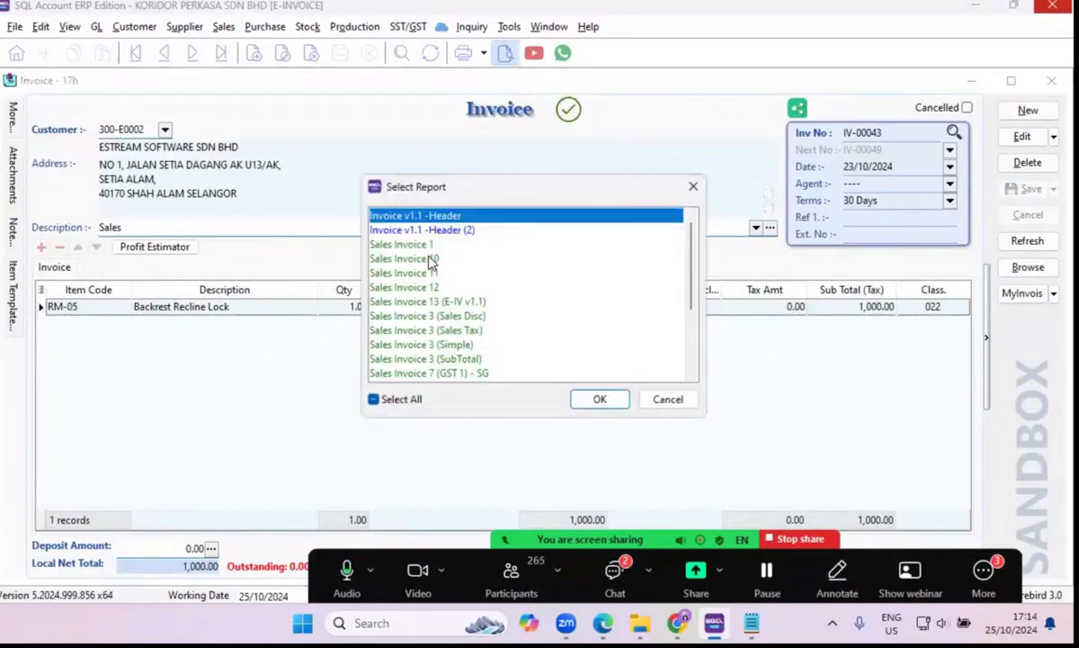
click(407, 258)
click(596, 401)
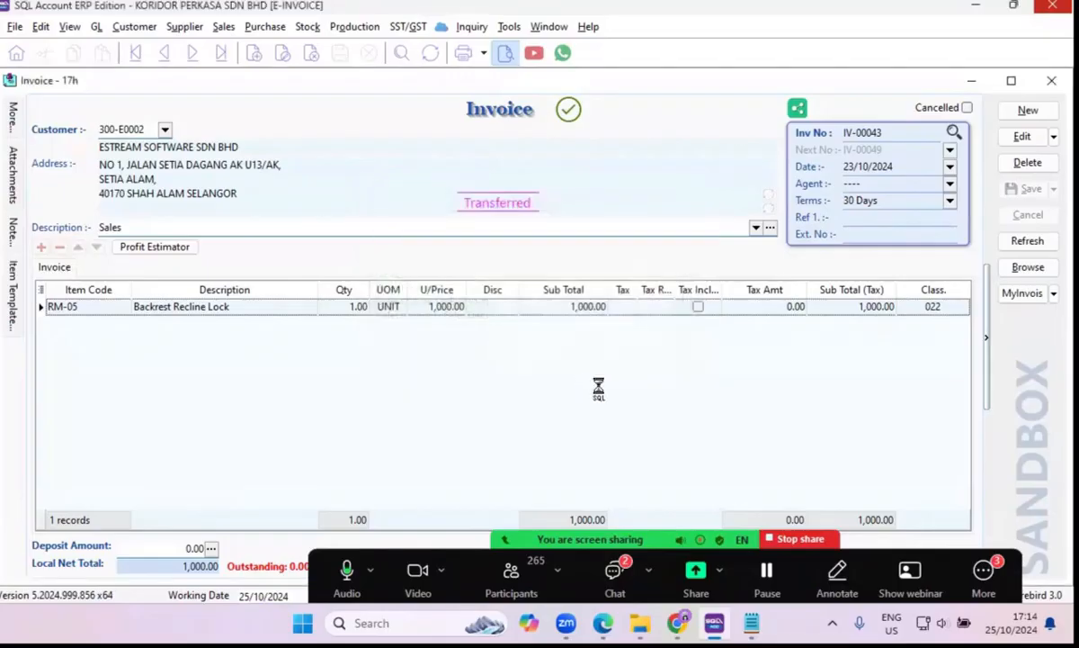
Examine the validation QR code at the foot of the previewed invoice at enlarged size, and close the preview.
scroll(591, 380, down, 7)
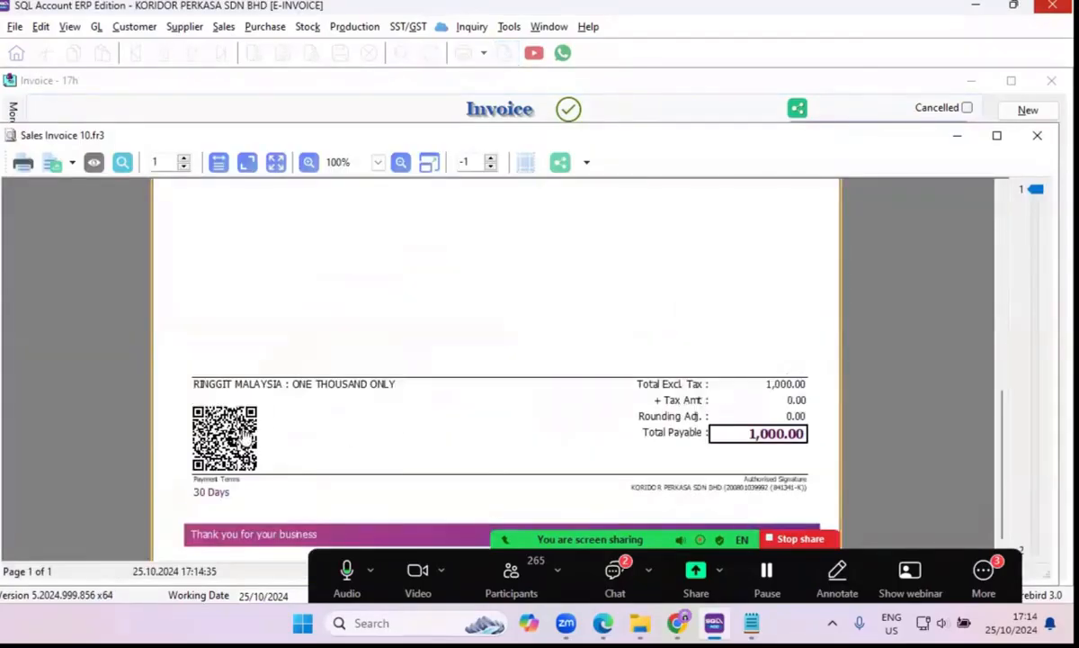
click(308, 163)
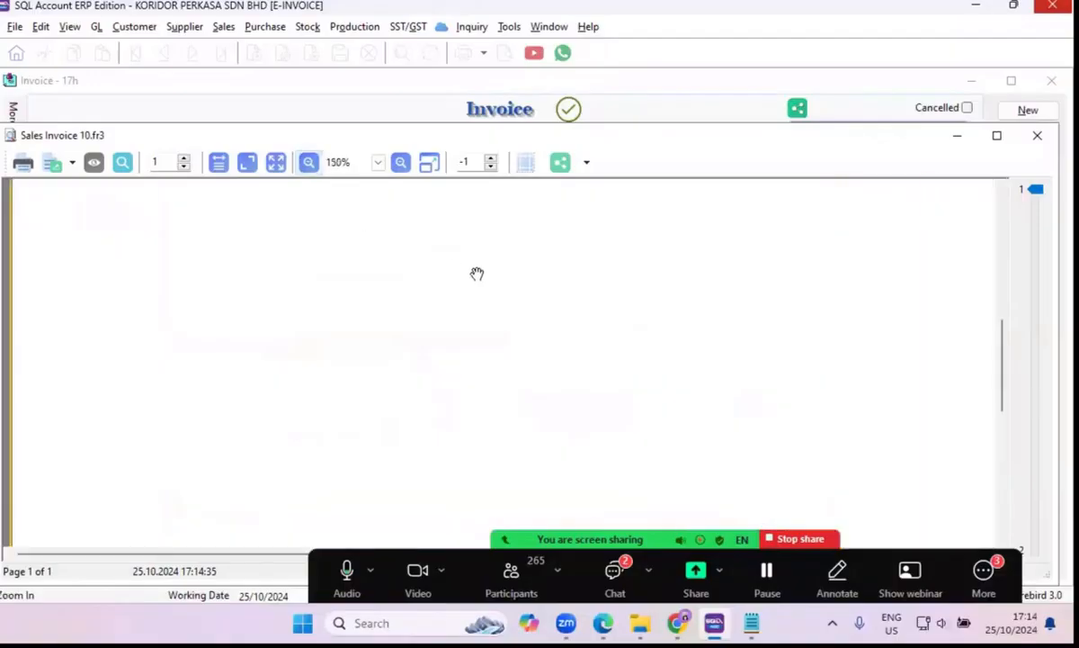
click(308, 163)
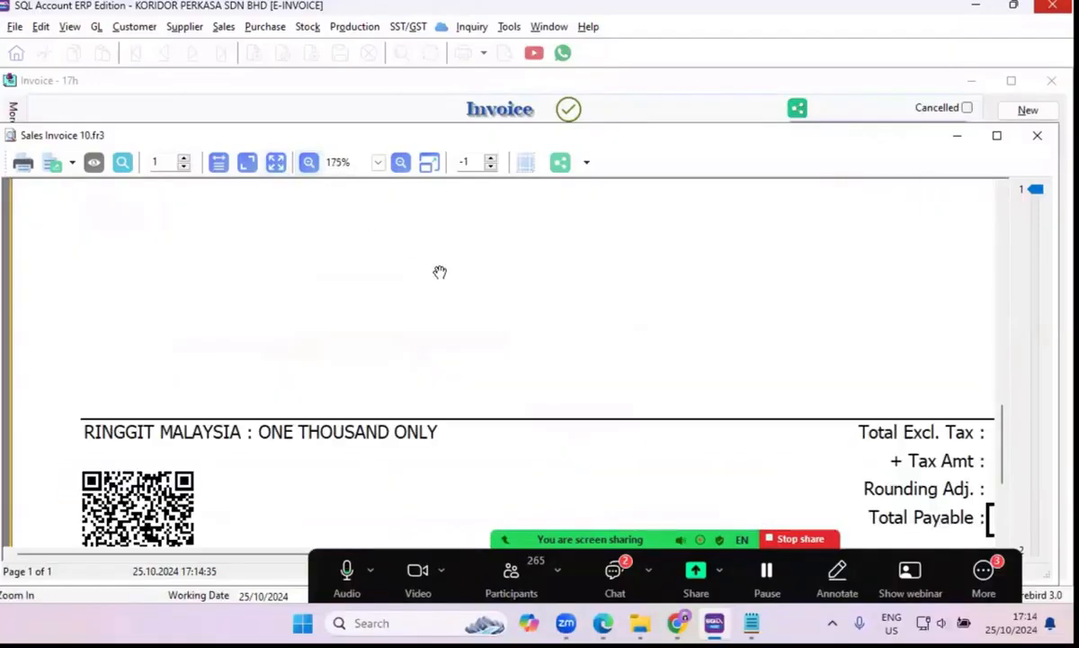
click(402, 163)
click(401, 161)
click(309, 161)
click(308, 162)
scroll(340, 304, down, 5)
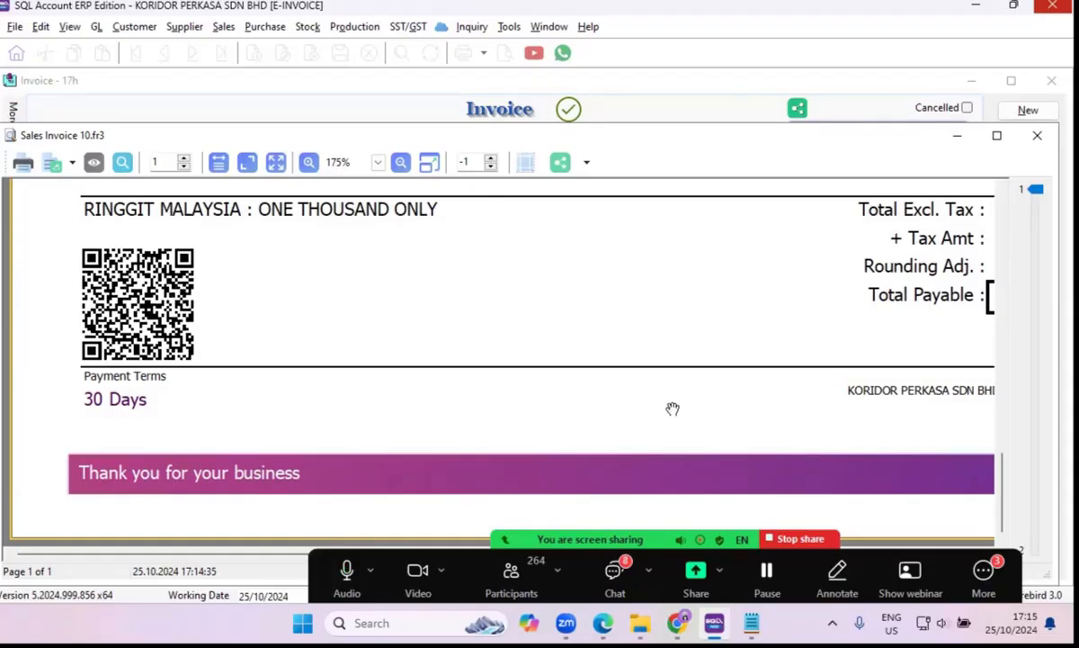
click(1036, 137)
Check the sandbox e-Invoice status of invoice IV-00043, look through the enlarged MyInvois Portal page, and close it.
click(1053, 293)
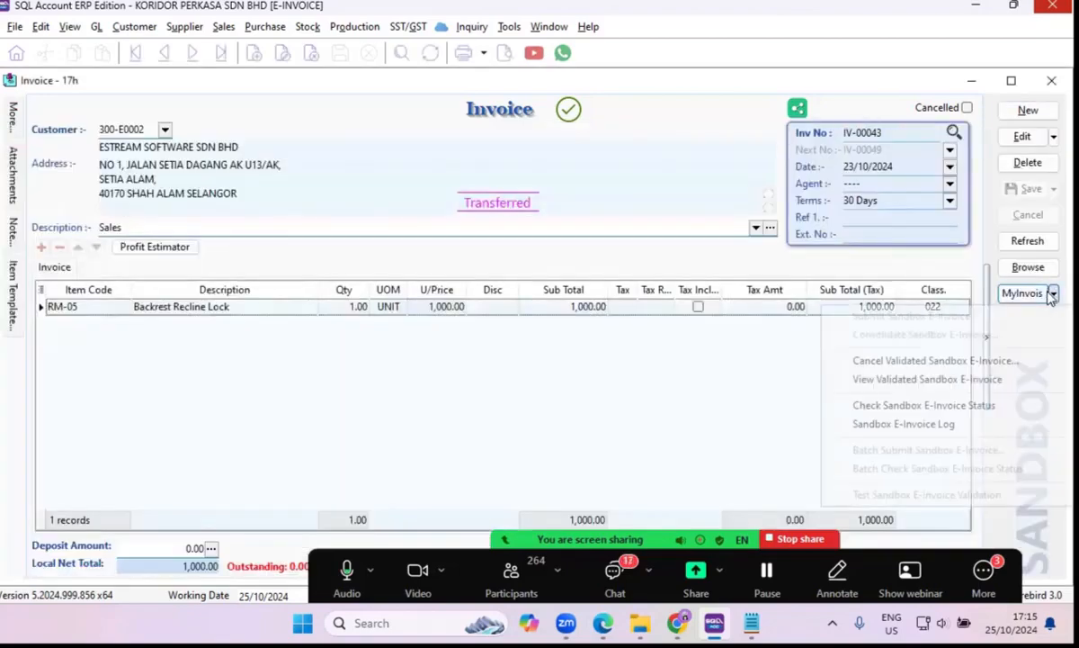
click(933, 406)
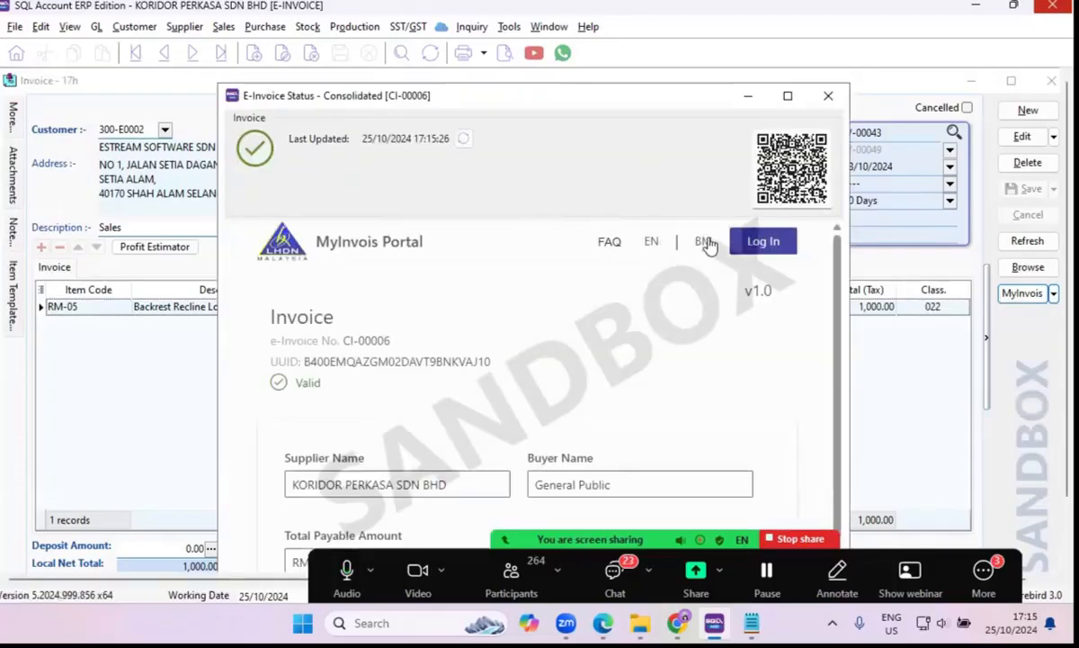
click(790, 96)
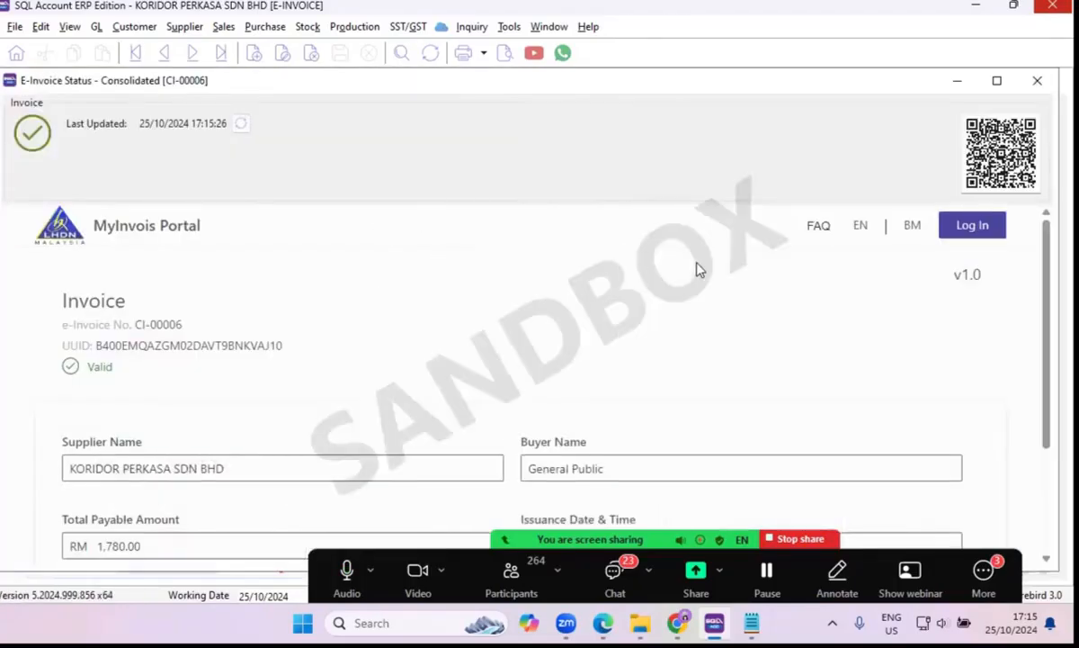
scroll(699, 270, down, 3)
scroll(699, 270, up, 3)
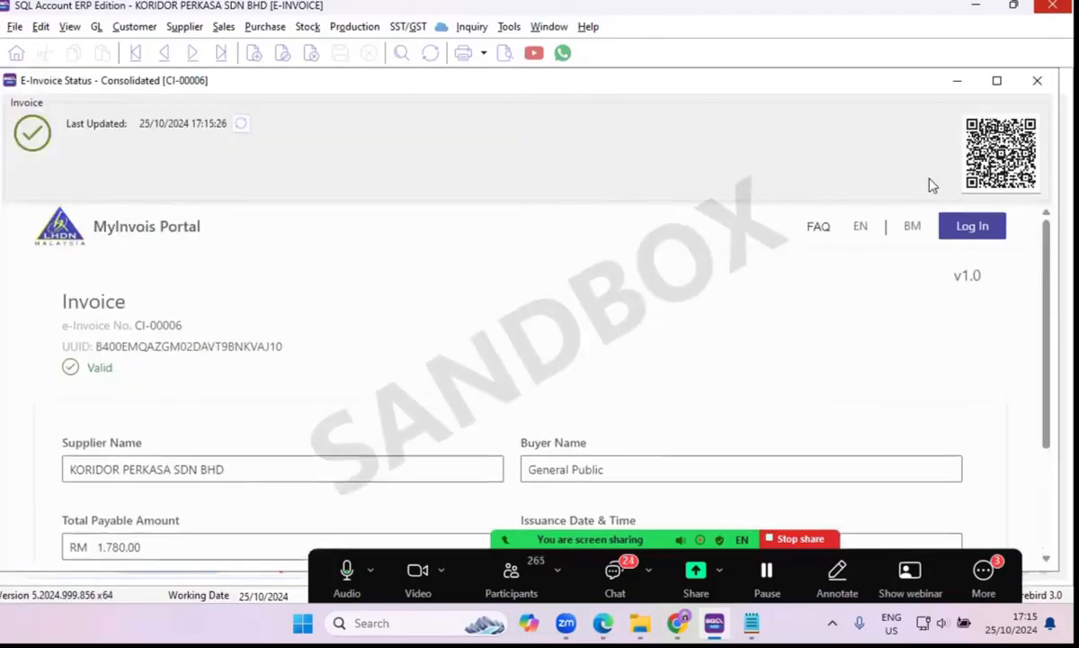
click(1037, 83)
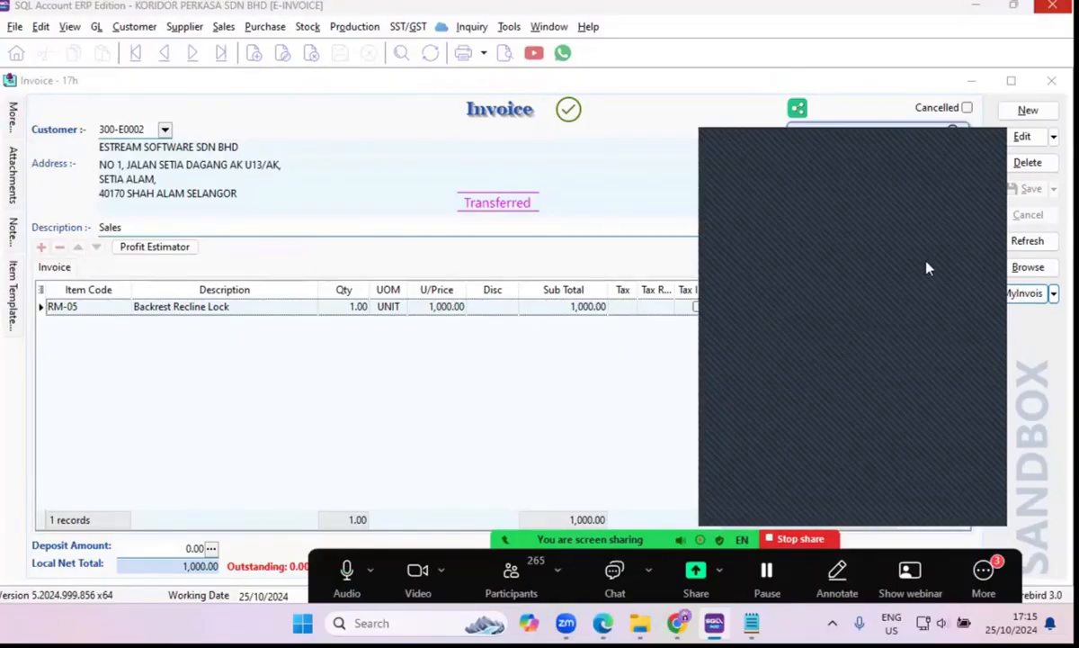
click(979, 137)
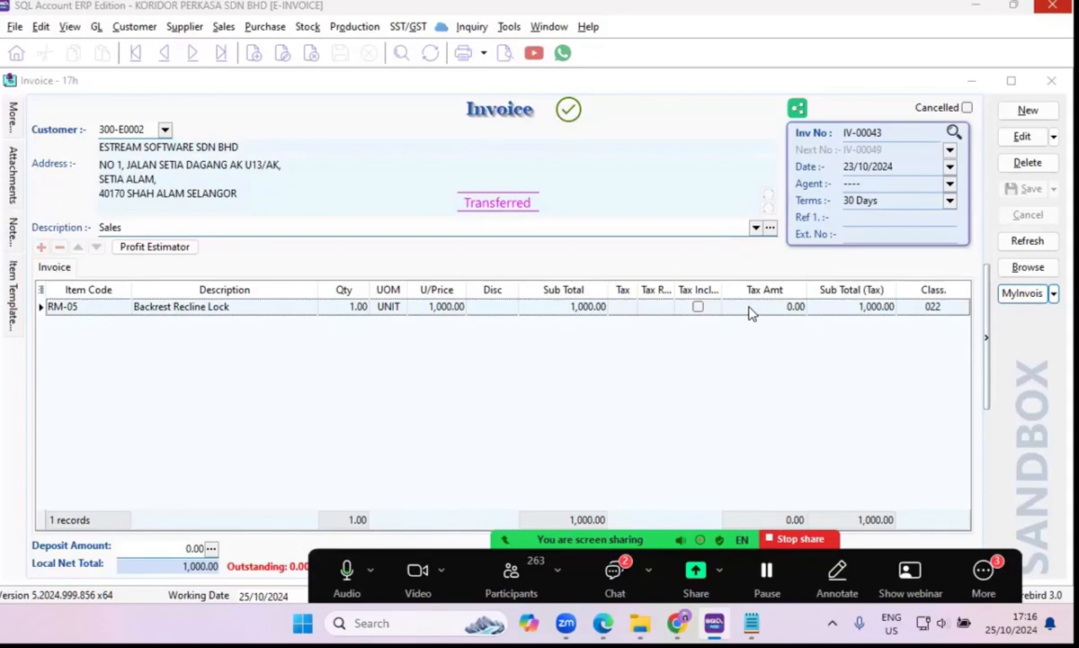
Return to the invoice list, refresh it and look over the e-Invoice statuses of the latest invoices.
click(1029, 268)
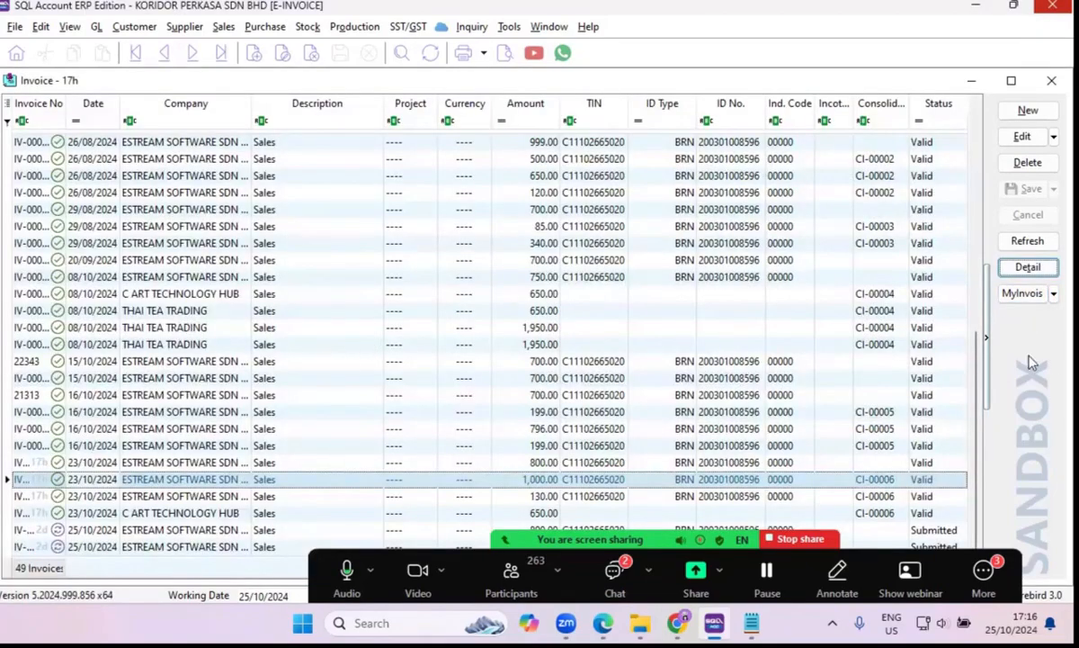
click(1028, 241)
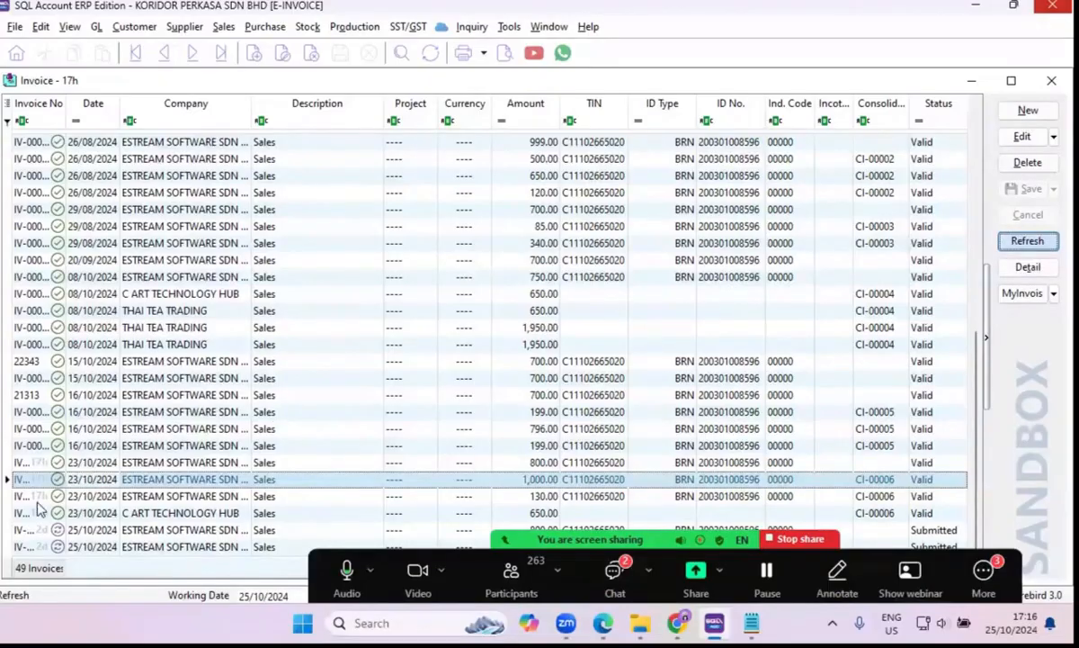
scroll(63, 527, down, 8)
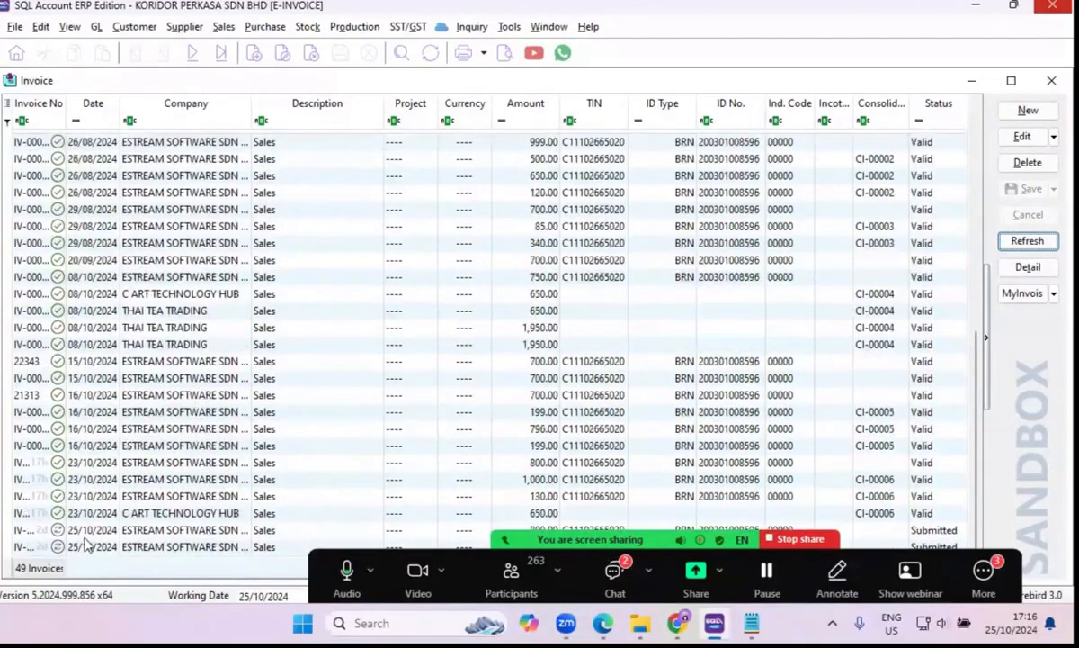
Create and save a new sales invoice for A HOME FURNISHING & SERVICE with one LD/White item.
click(1031, 118)
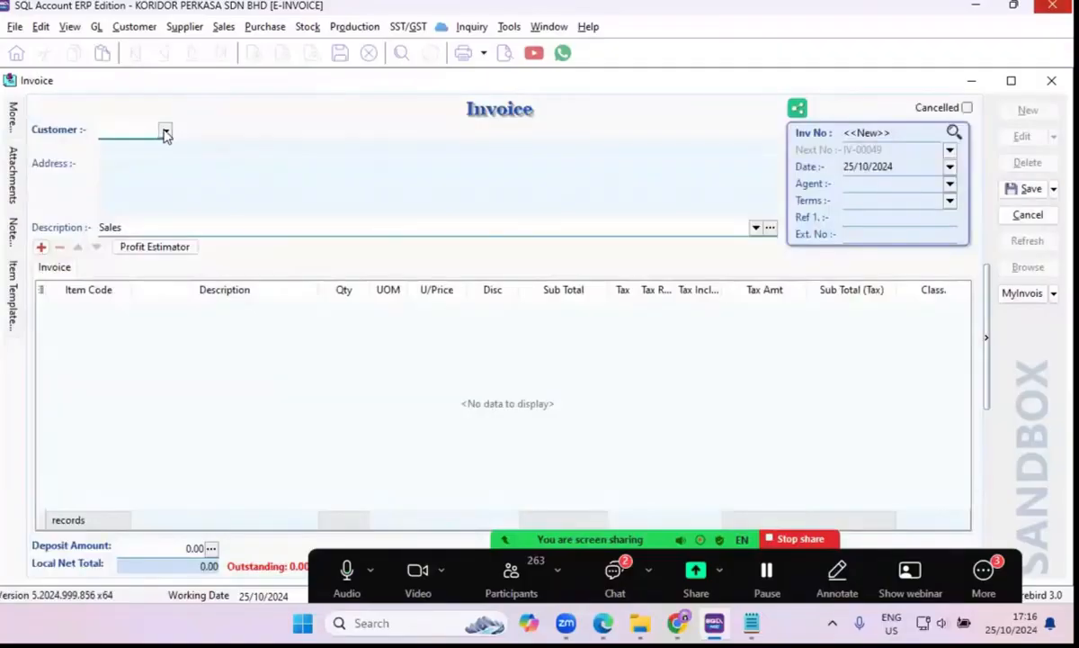
click(166, 133)
click(185, 167)
click(41, 248)
click(123, 307)
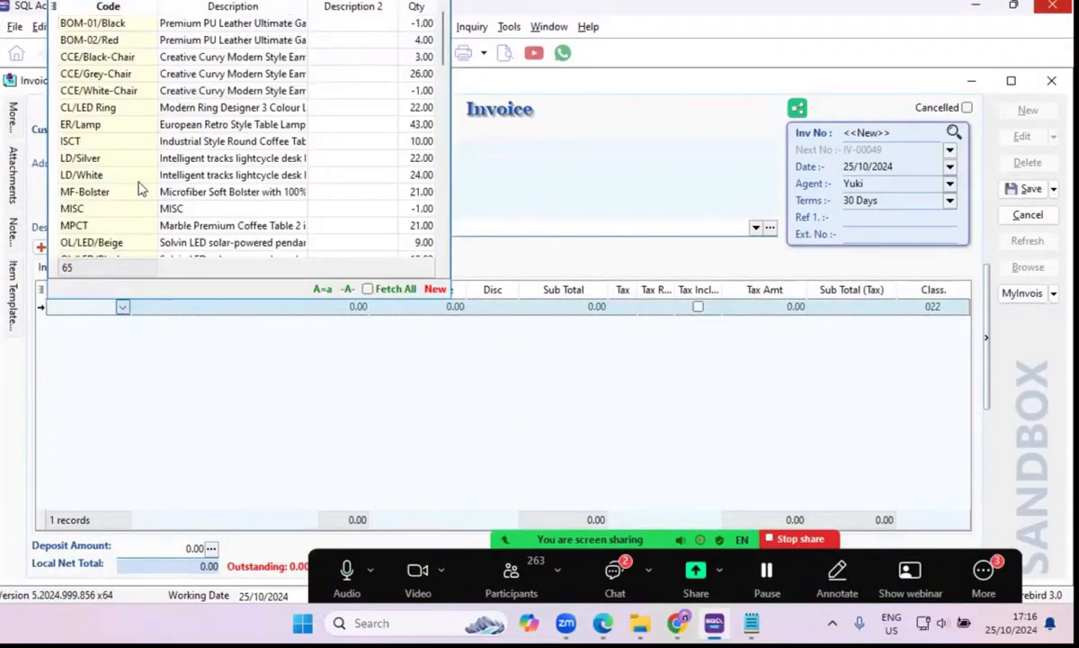
click(132, 176)
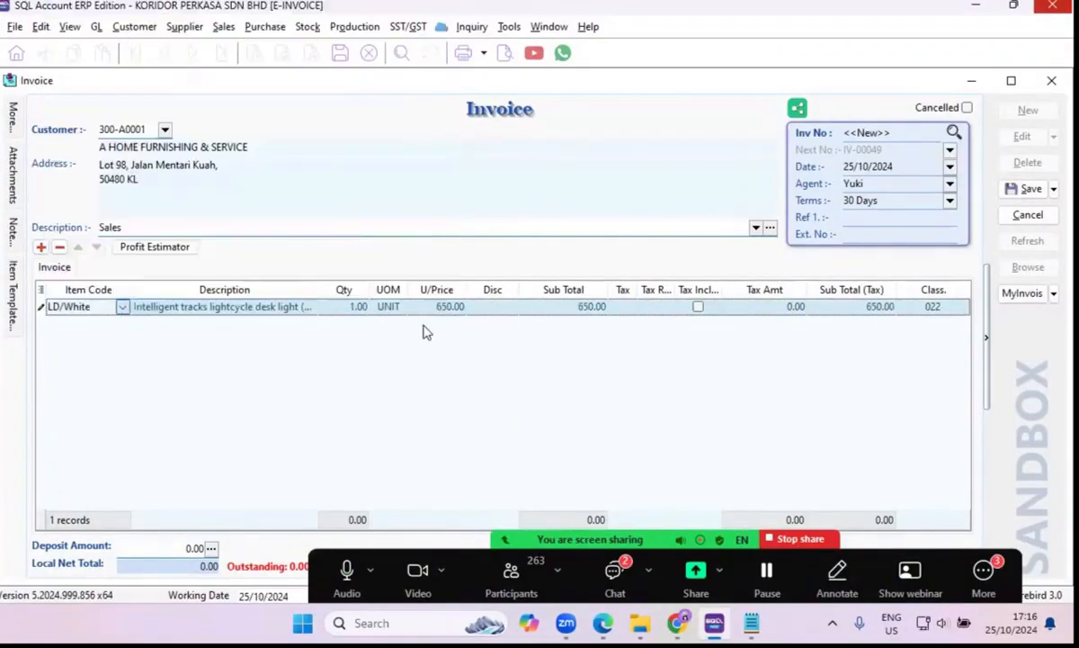
click(1032, 190)
Try to submit invoice IV-00049 as a sandbox e-Invoice, read the MyInvois error details, and close them.
click(1053, 293)
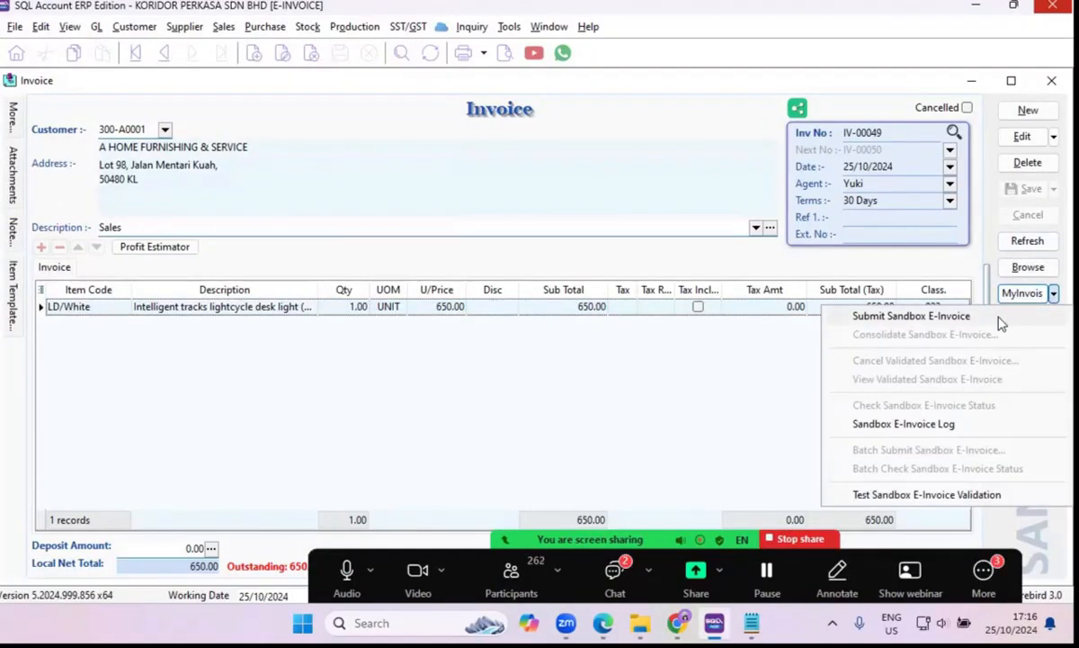
click(919, 314)
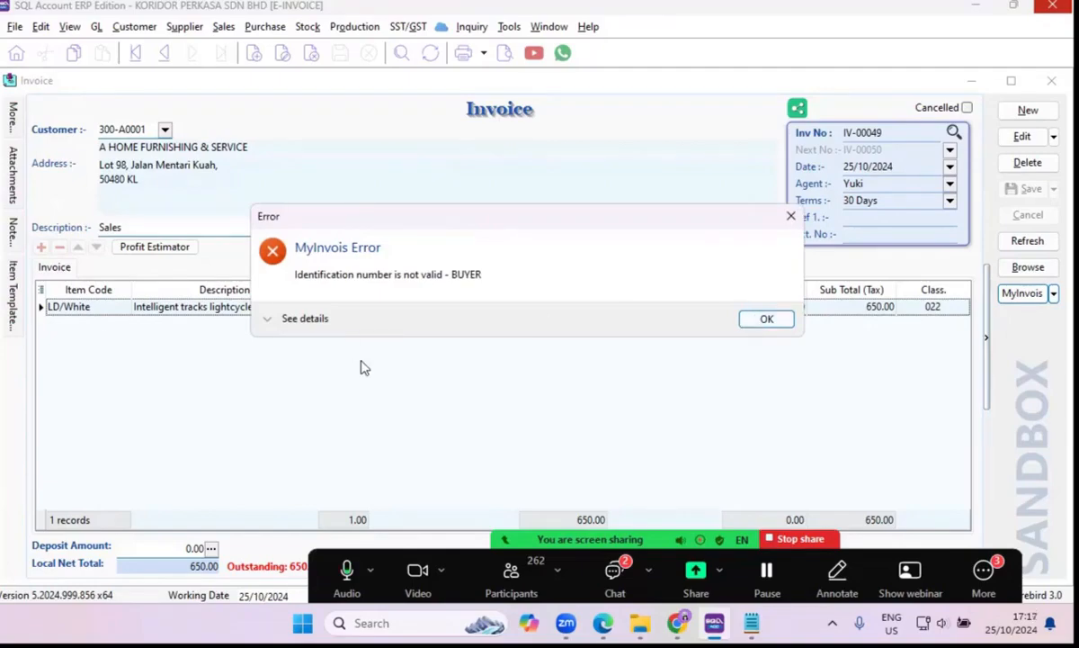
click(279, 321)
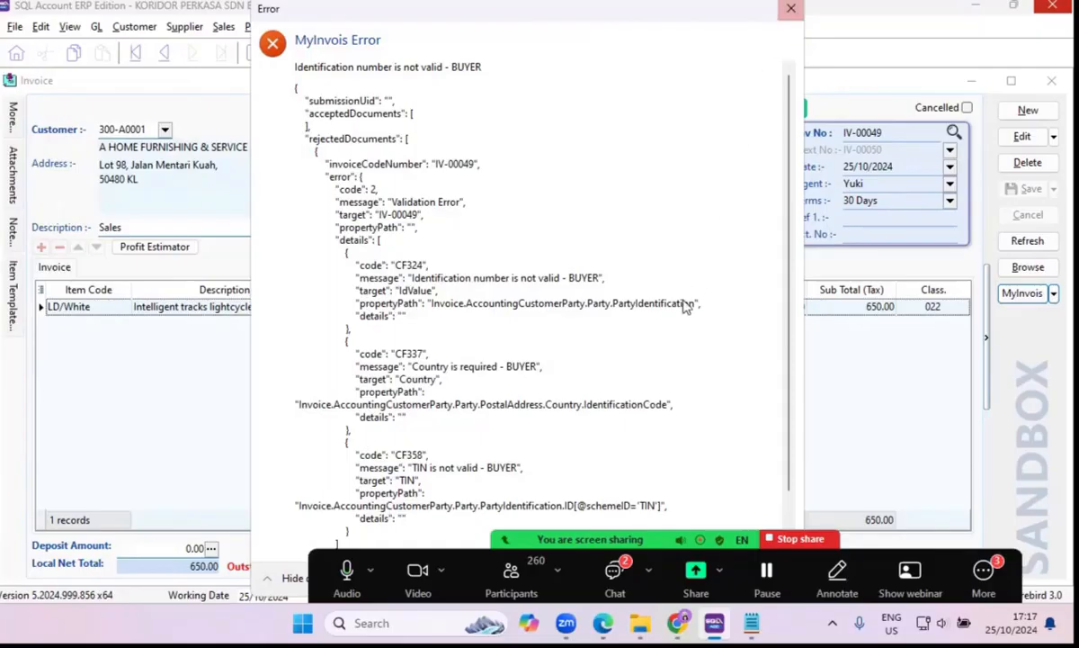
click(791, 9)
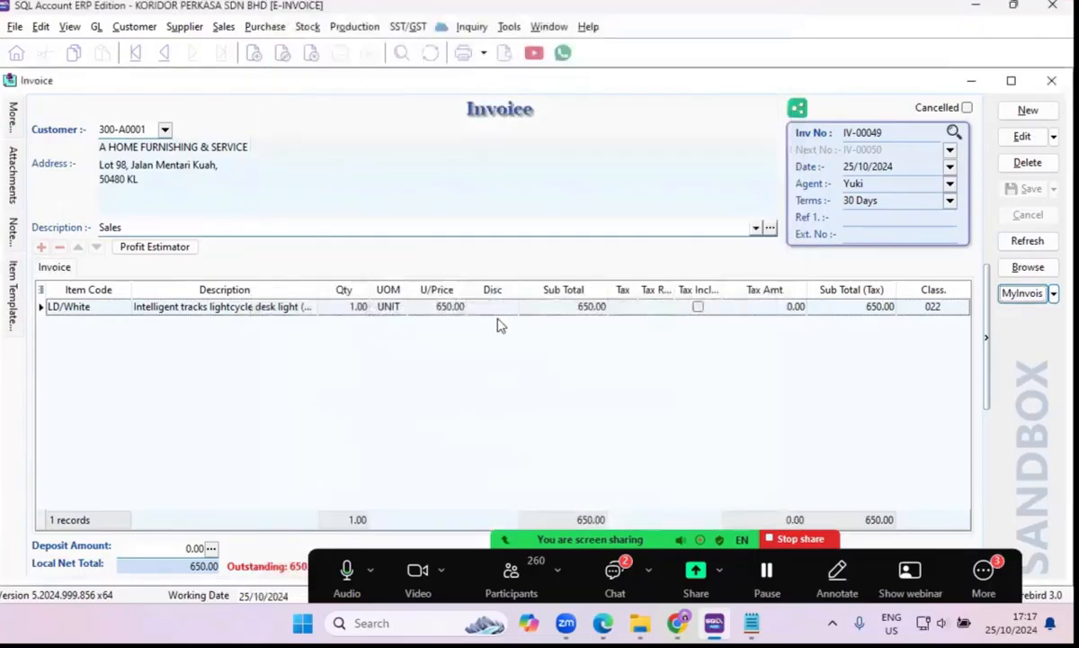
Try again to submit invoice IV-00049 as a sandbox e-Invoice and dismiss the MyInvois error.
click(1054, 293)
click(939, 317)
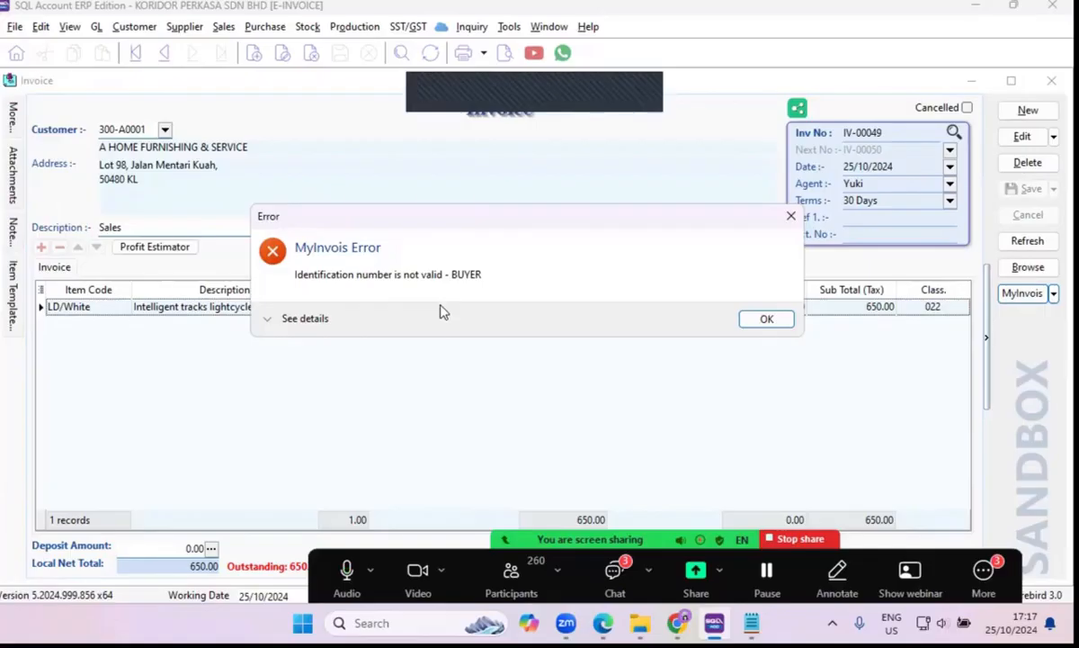
click(754, 322)
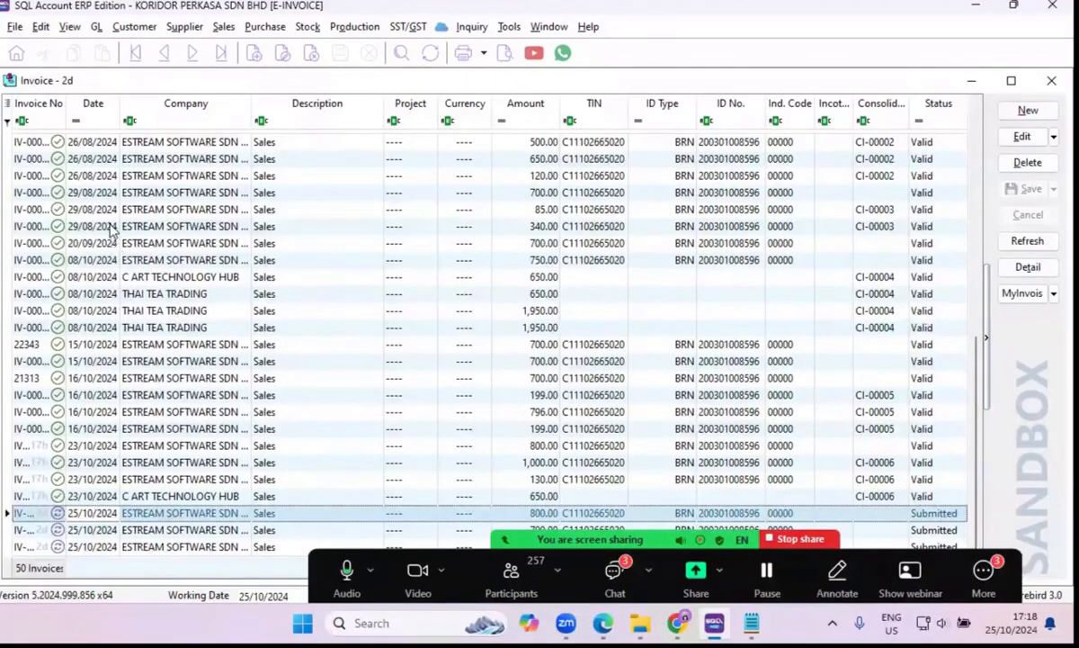
Open the submitted 25/10/2024 invoice for 800.00 from the list and look at its available MyInvois actions.
click(128, 378)
click(137, 430)
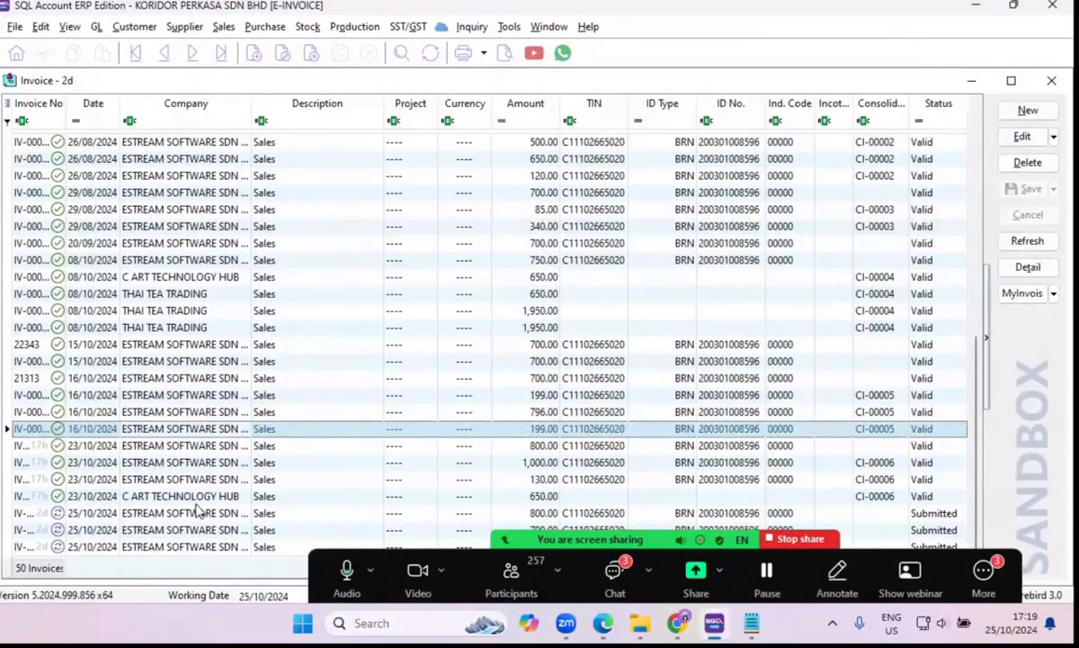
click(94, 514)
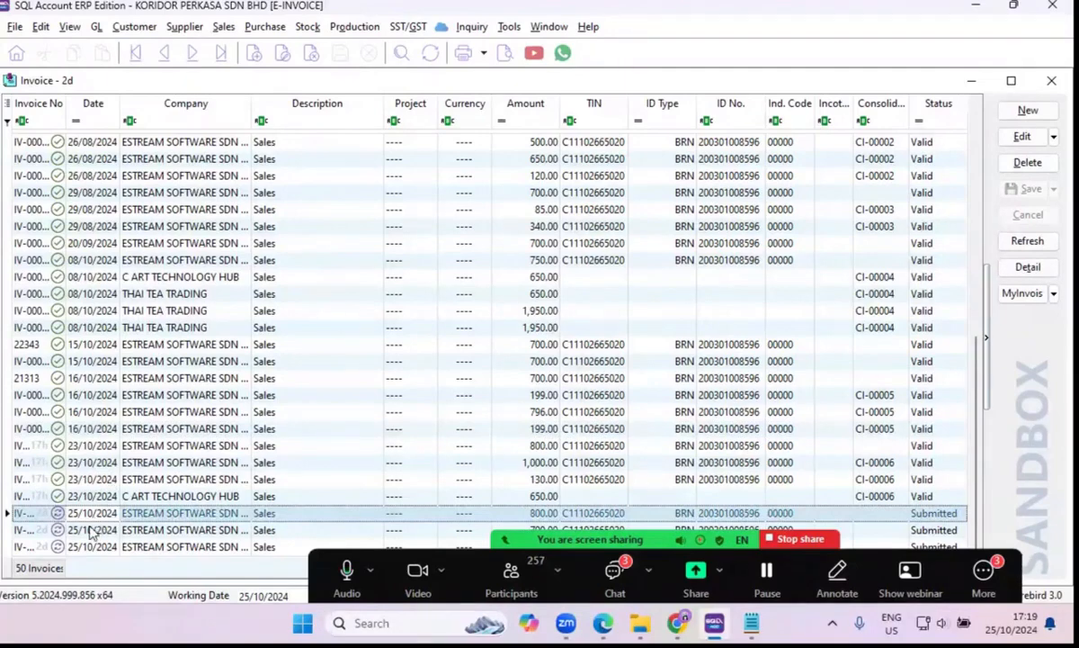
double_click(141, 516)
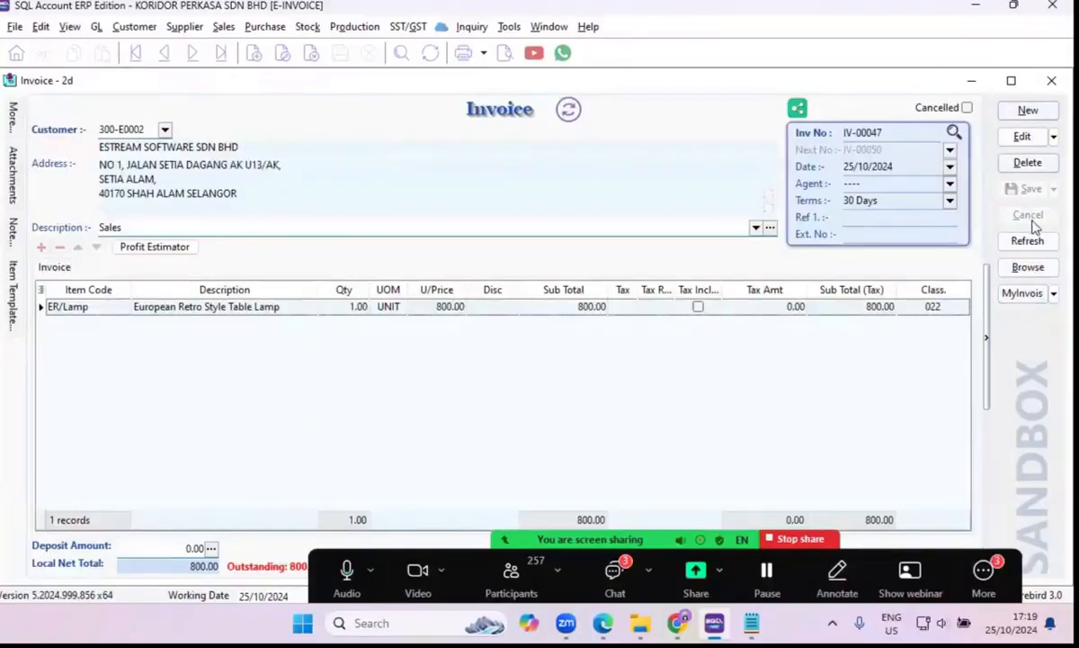
click(1052, 294)
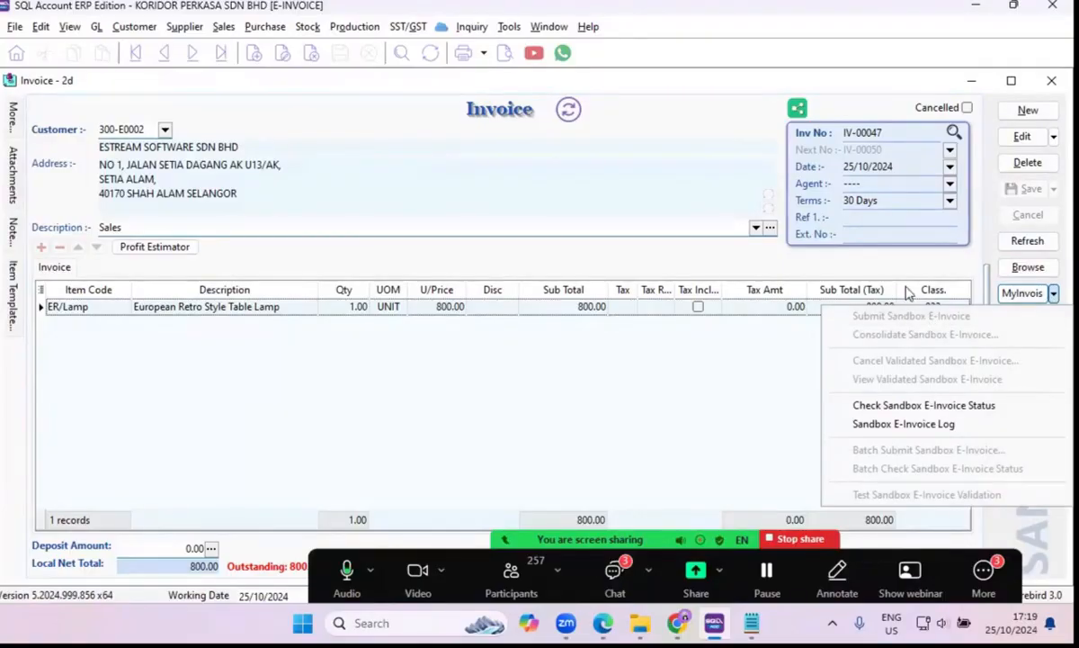
click(849, 82)
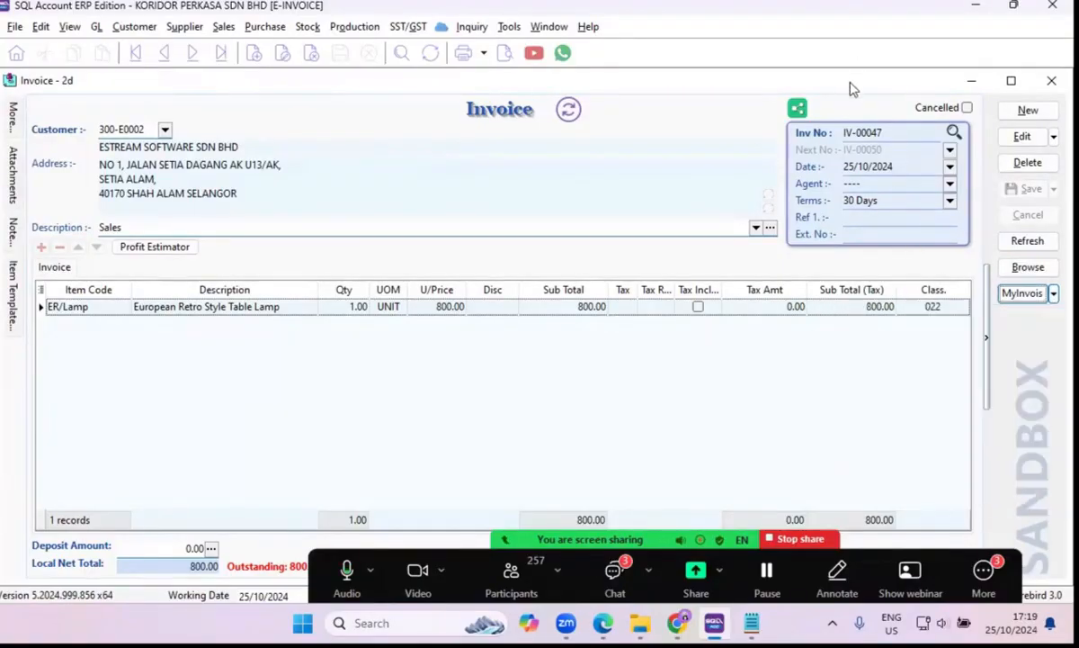
Create and save a new sales invoice for ESTREAM SOFTWARE SDN BHD with one MPCT item.
click(1028, 267)
click(1026, 110)
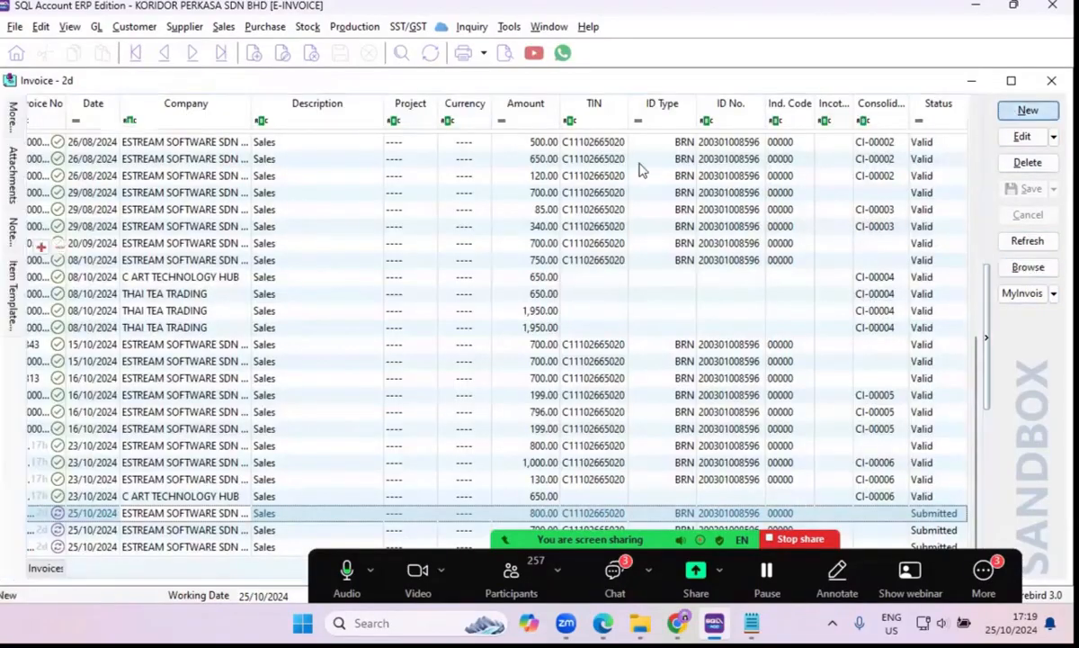
click(164, 132)
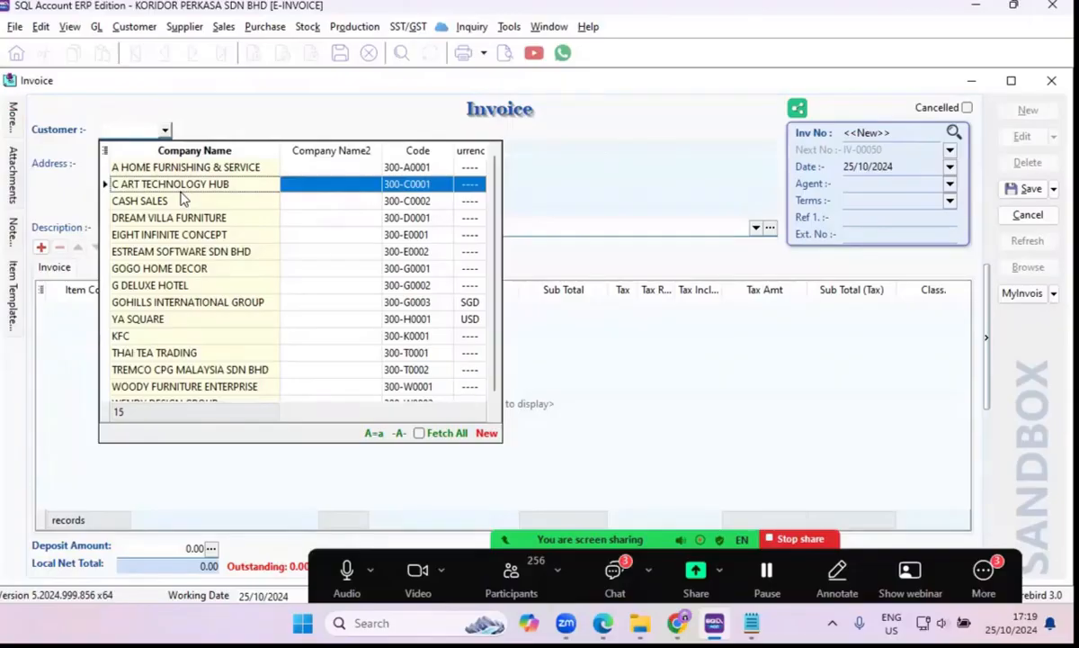
click(180, 254)
click(121, 309)
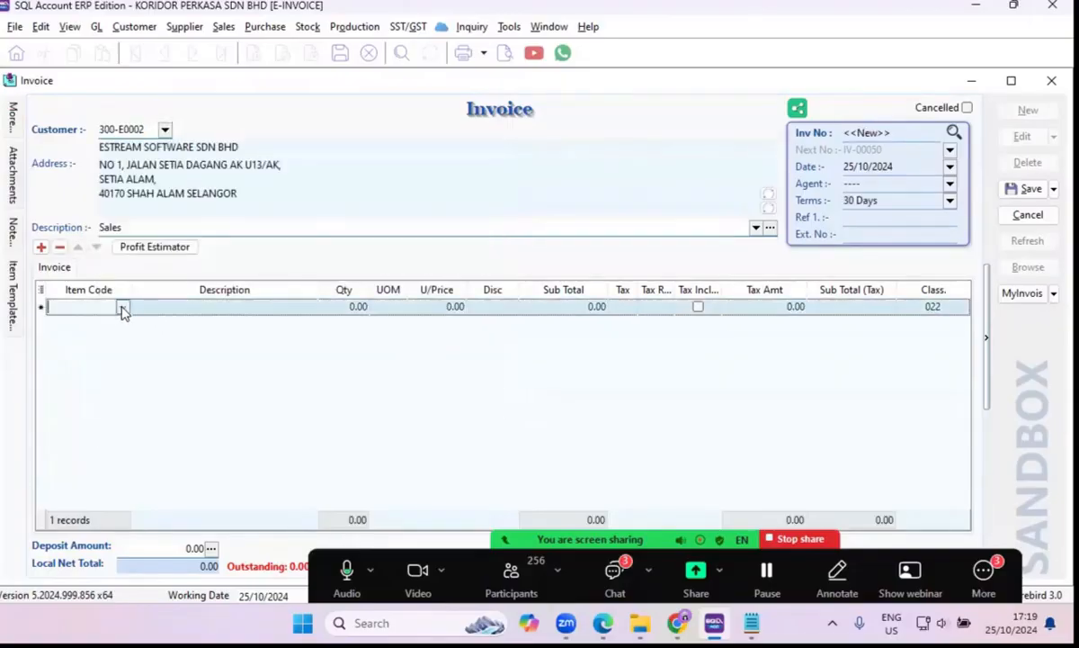
click(123, 310)
click(108, 220)
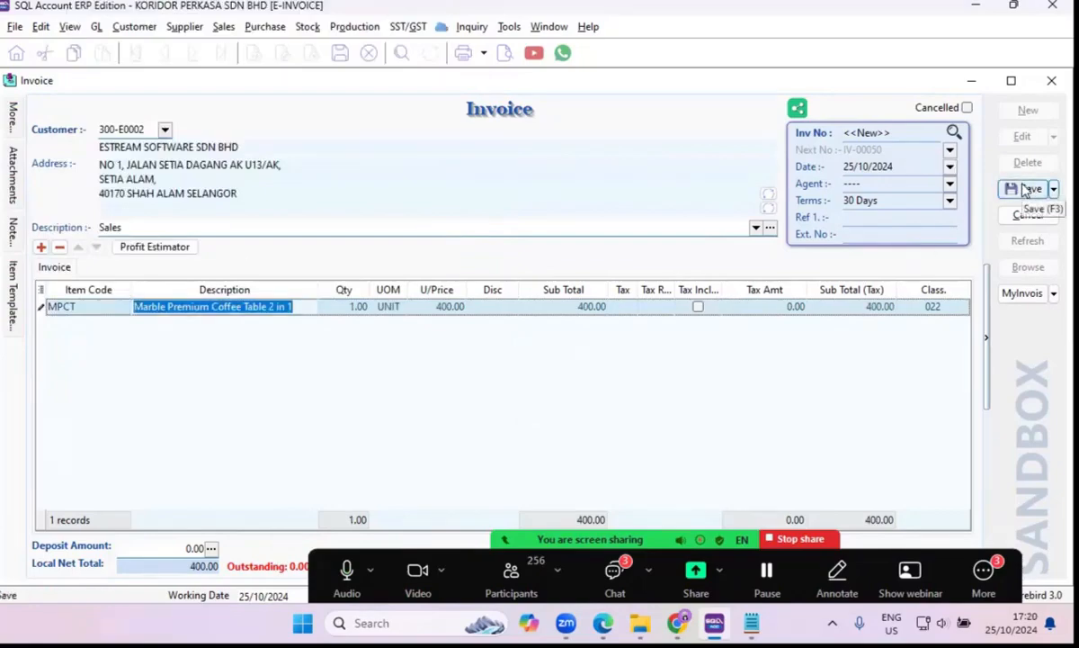
click(1027, 188)
Create and save another sales invoice for ESTREAM SOFTWARE SDN BHD with one MF-Bolster item.
click(1027, 110)
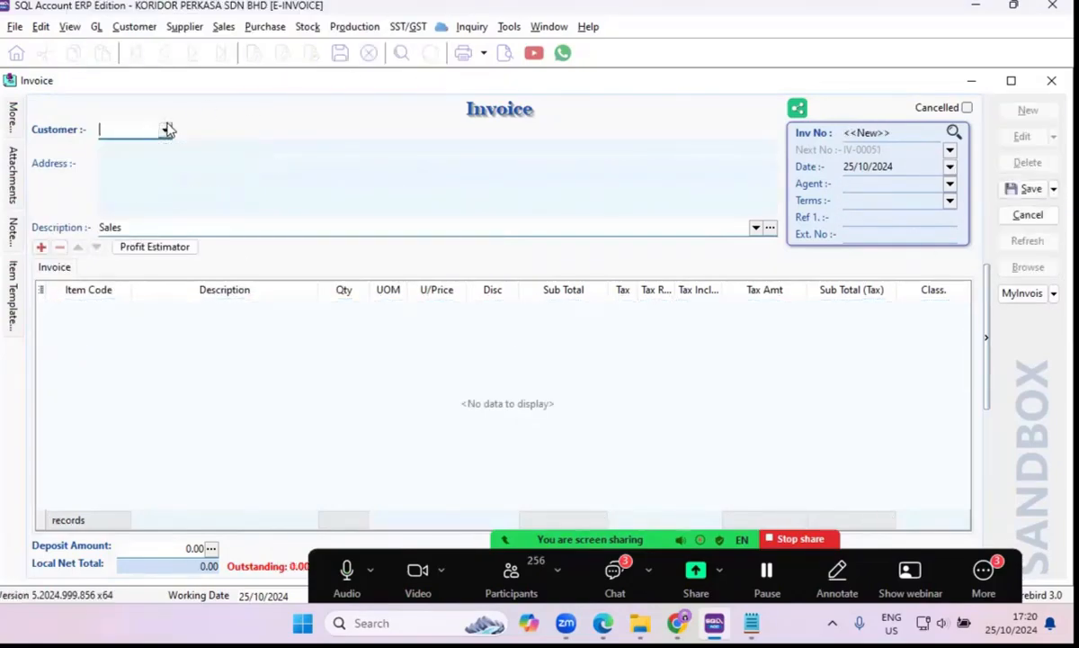
click(166, 129)
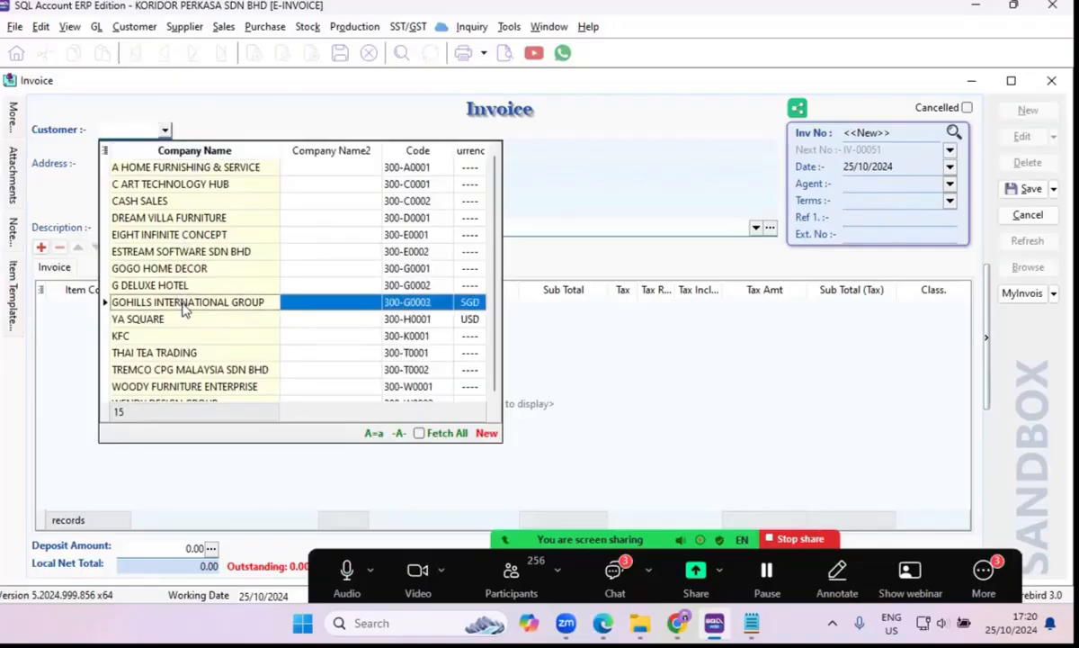
click(168, 251)
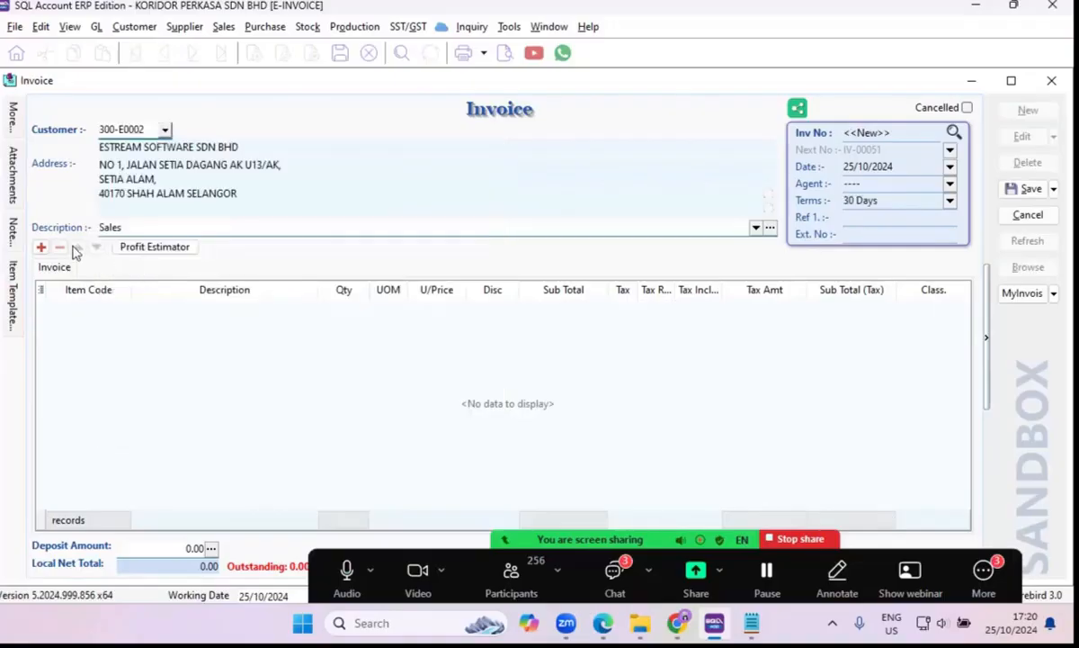
click(125, 308)
click(122, 307)
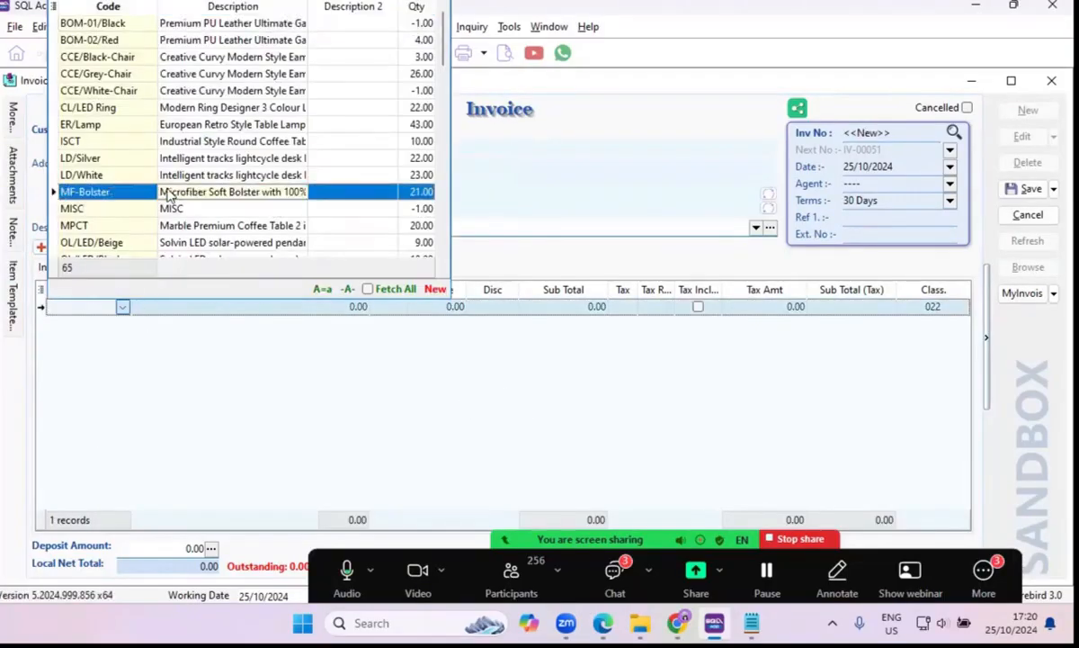
click(166, 194)
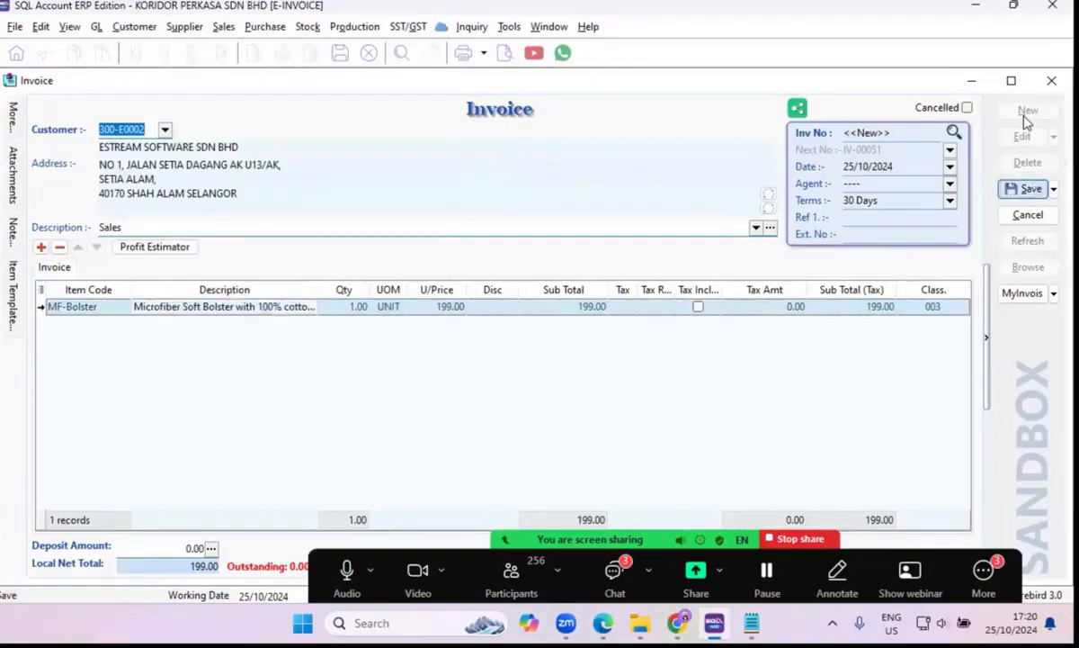
click(1026, 188)
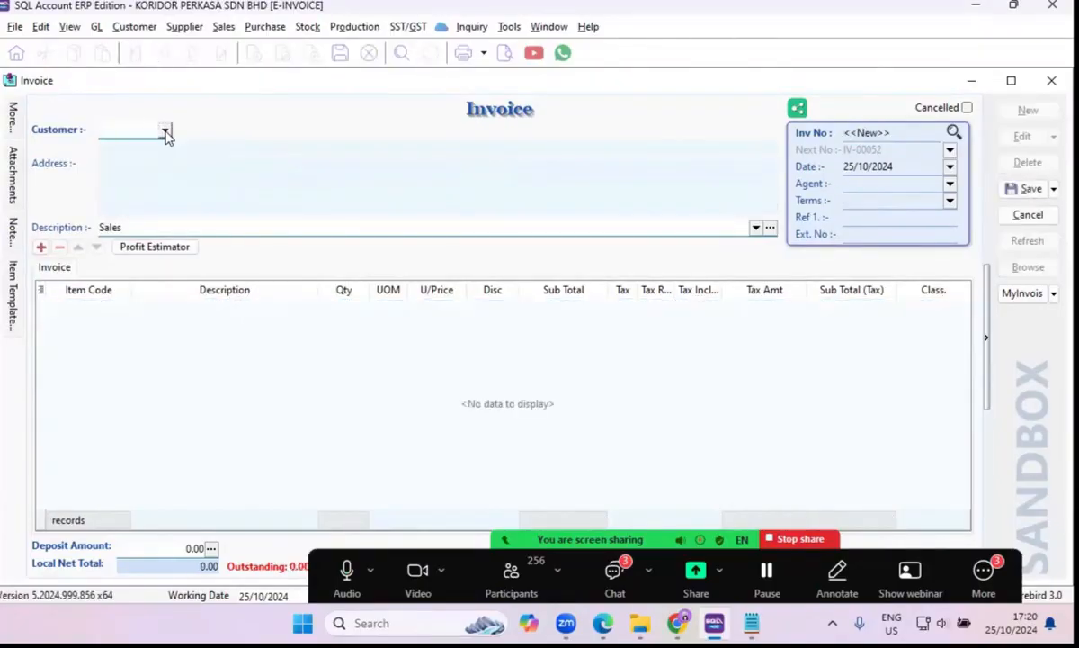
Set ESTREAM SOFTWARE SDN BHD as the customer of a third new invoice and add a MISC item line.
click(165, 132)
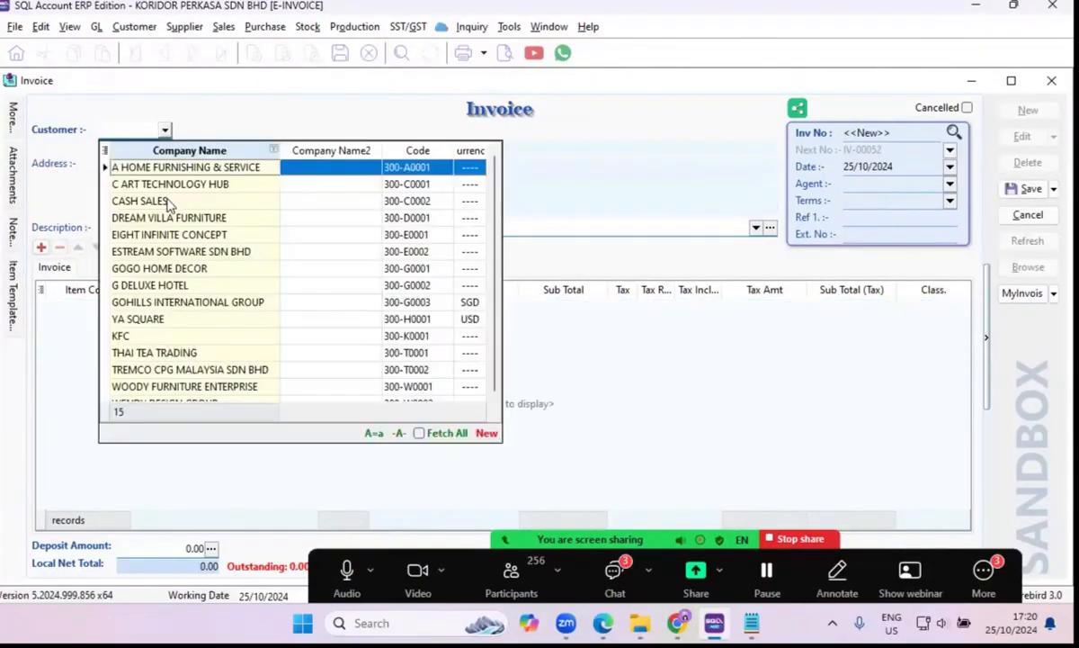
click(167, 255)
click(124, 313)
click(122, 307)
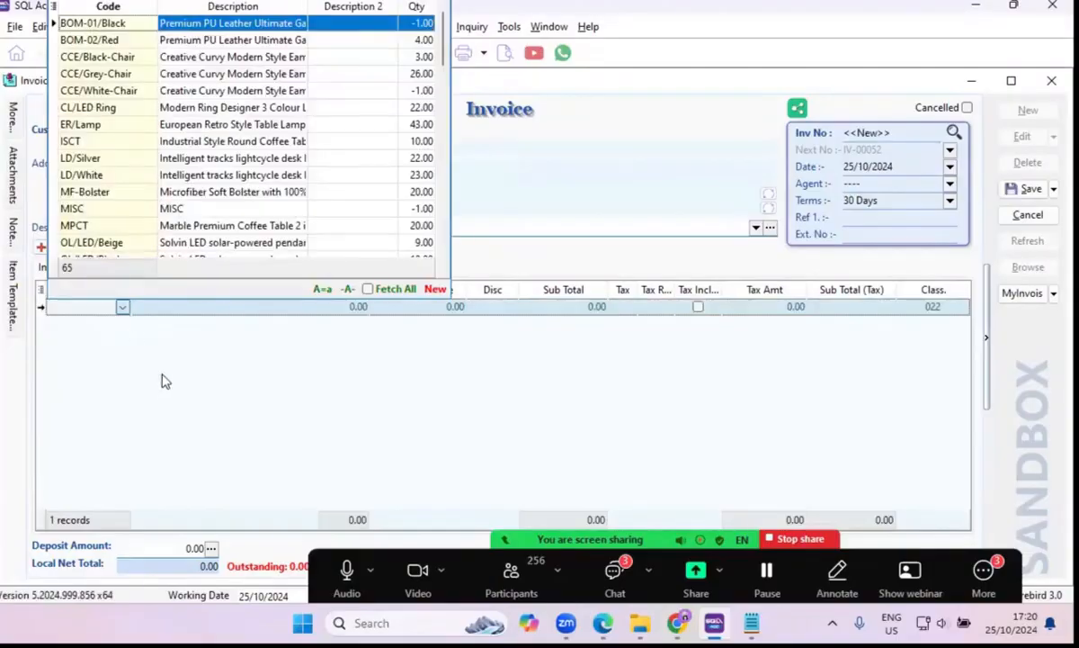
click(144, 209)
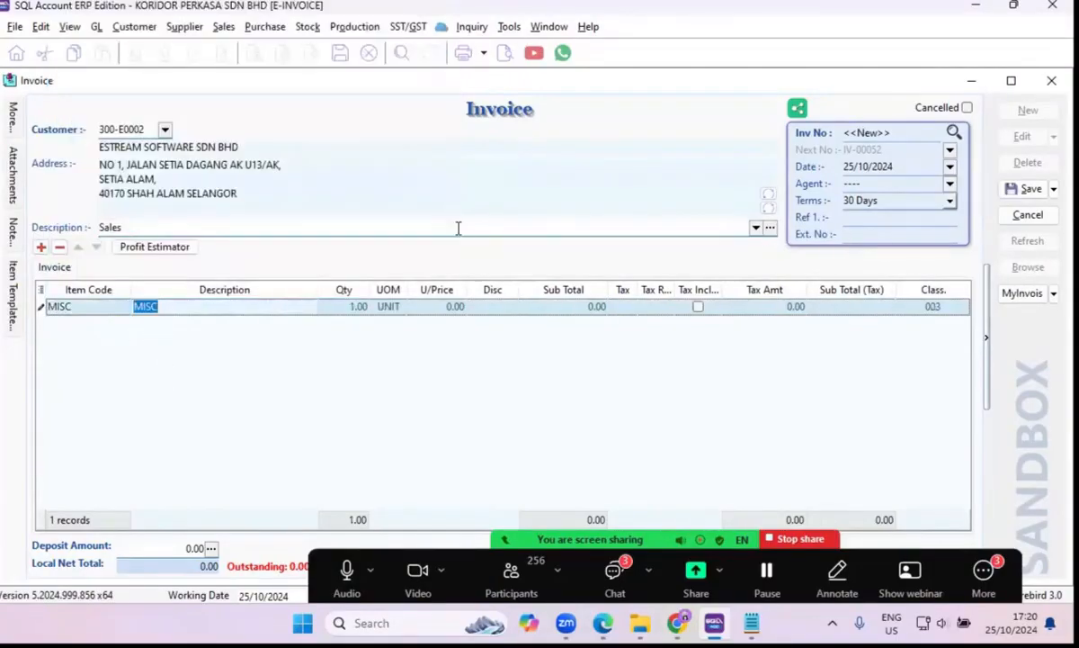
Set the MISC item's unit price to 1,000.00, number the invoice IV-00054, and save it.
click(434, 307)
text(1000)
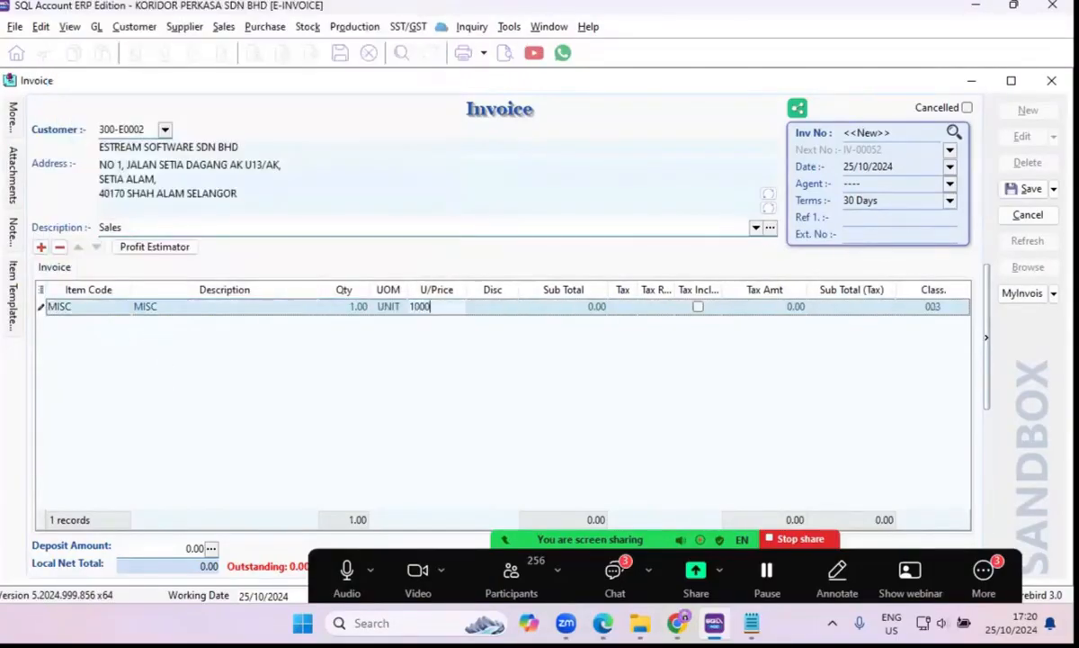
key(Tab)
click(864, 137)
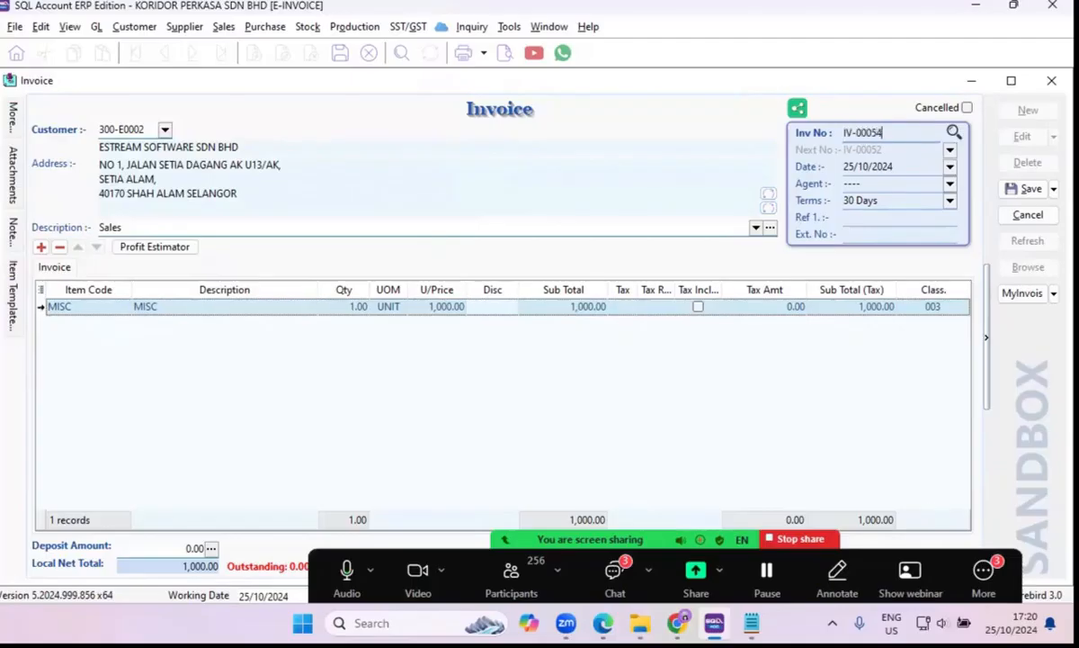
click(1031, 189)
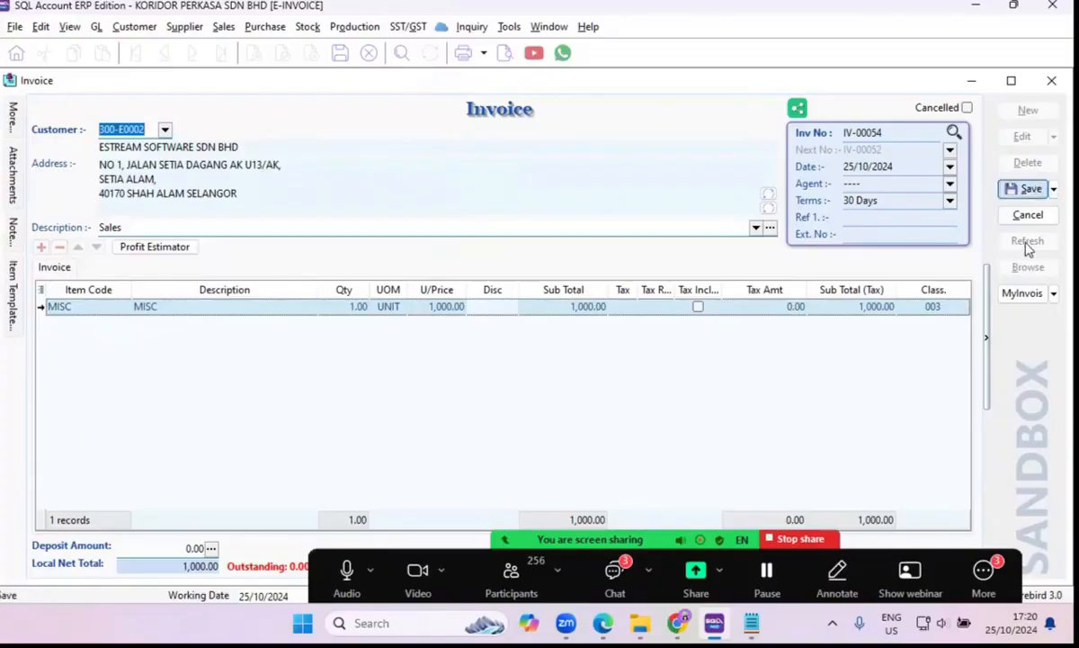
Return to the invoice list and look at the unsubmitted invoices IV-00050, IV-00051 and IV-00054.
click(1028, 267)
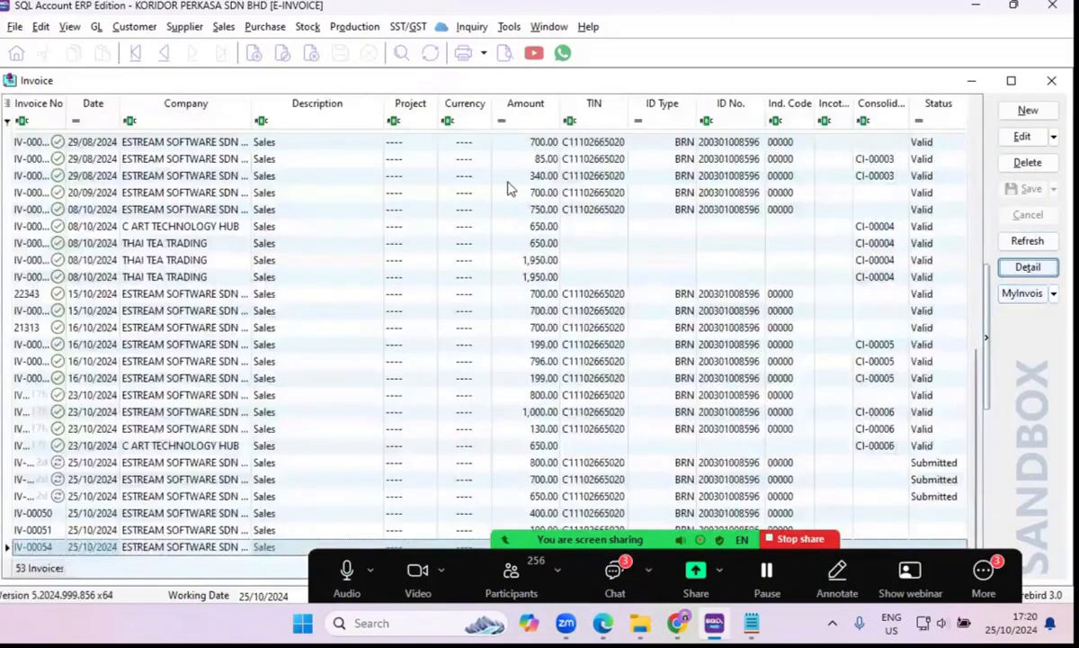
click(46, 513)
click(48, 527)
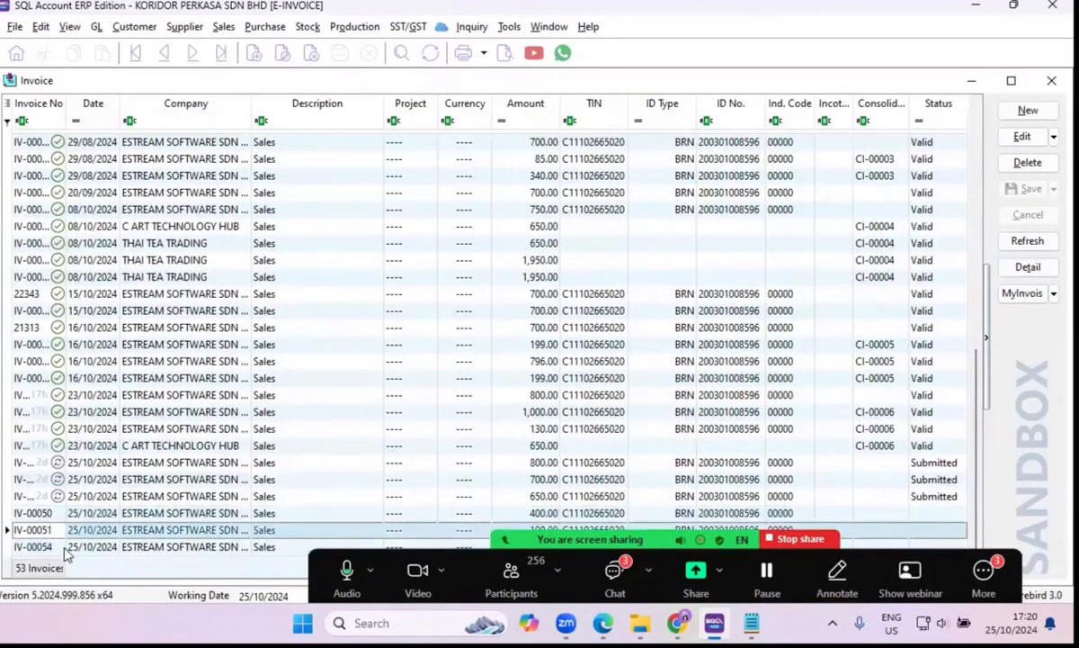
click(70, 547)
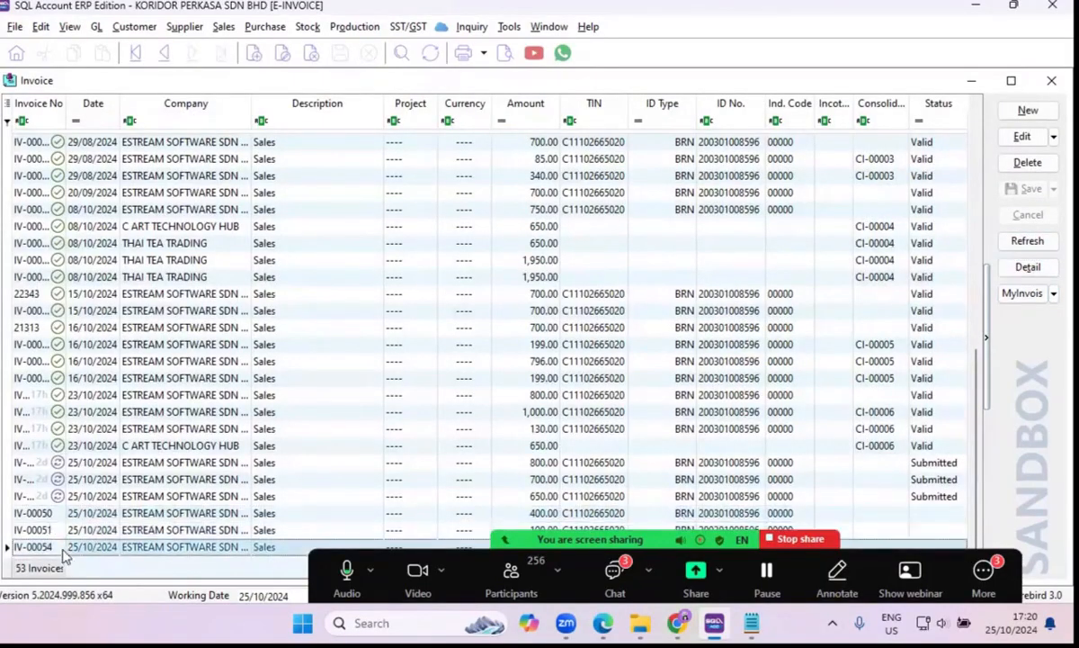
Begin a sandbox e-Invoice consolidation and apply 14/10/2024 as the start of its date range.
click(1053, 294)
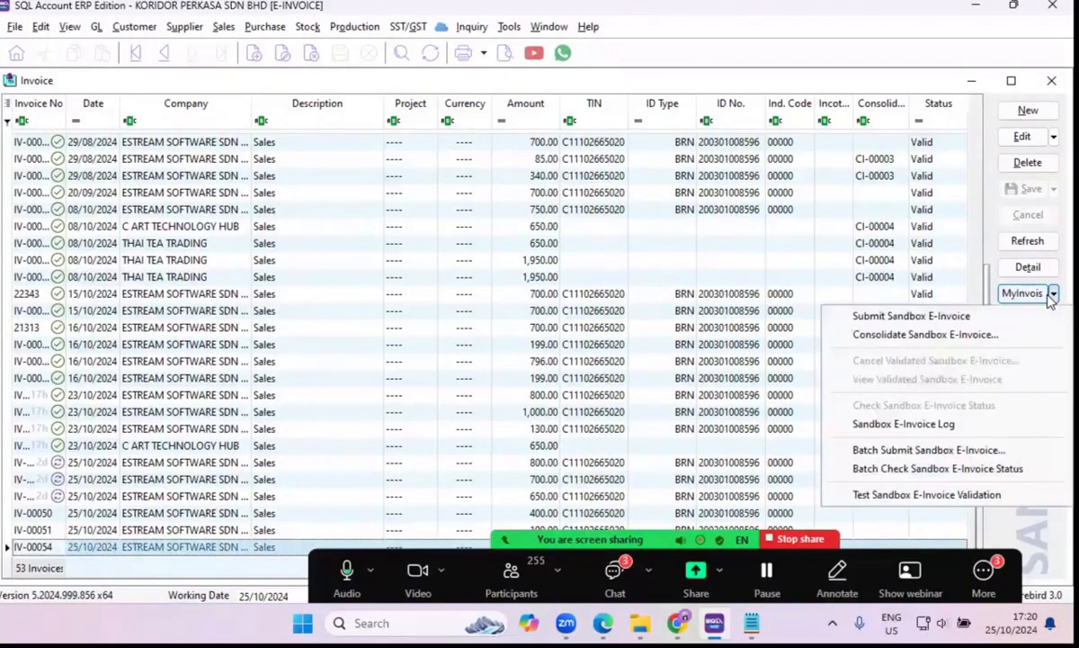
click(994, 340)
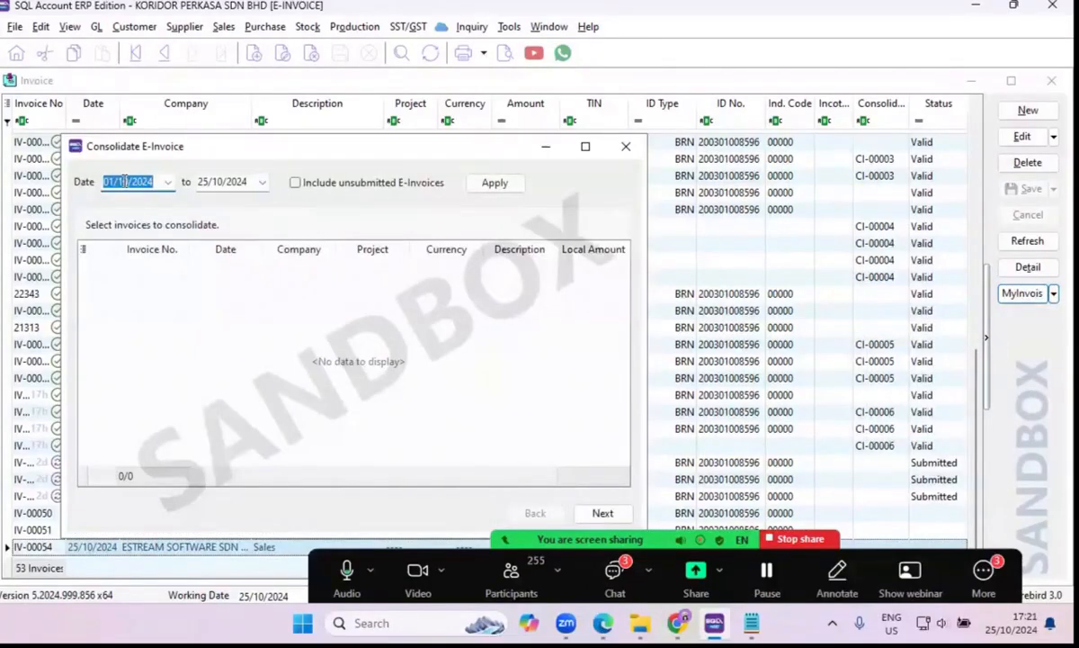
drag(125, 182, 104, 194)
text(14/10)
key(BackSpace)
text(10)
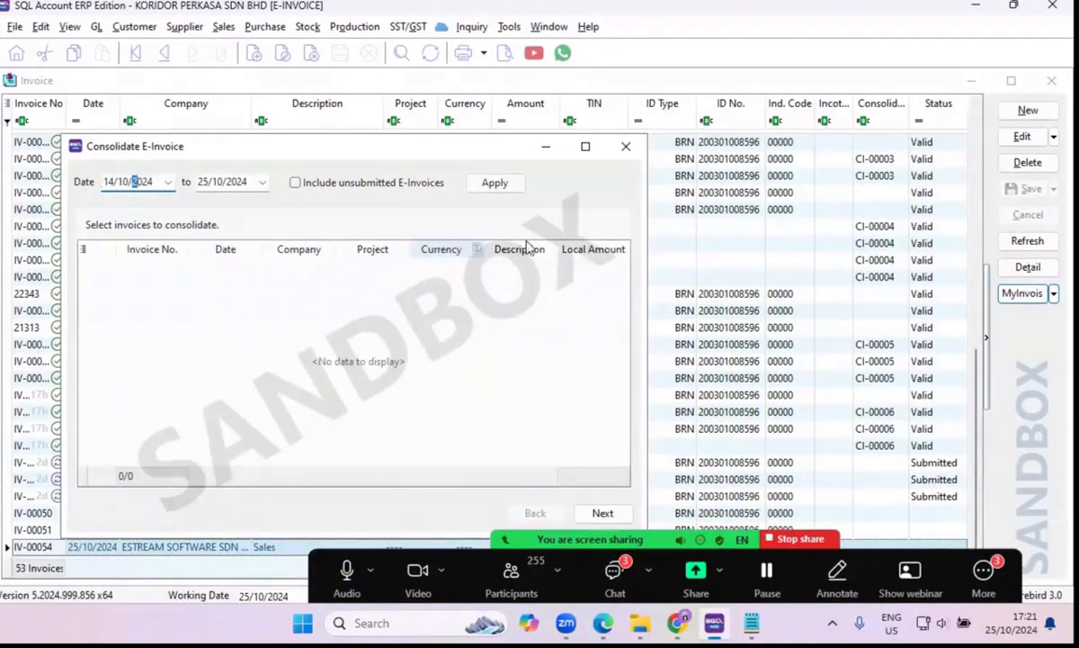
click(494, 183)
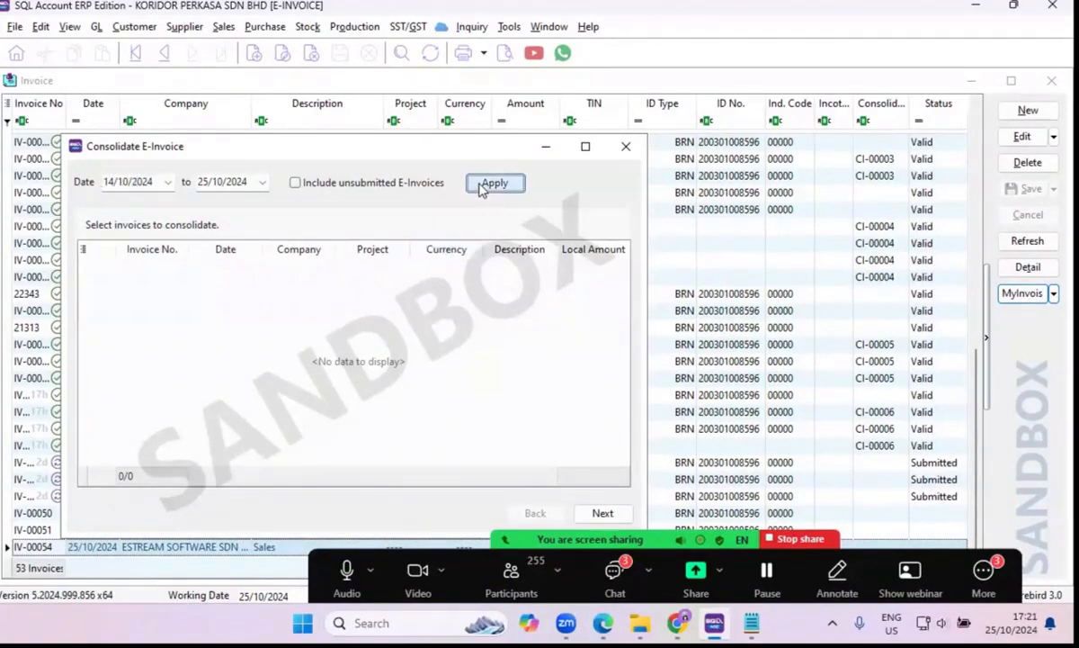
Include unsubmitted e-Invoices in the consolidation list and proceed with IV-00050, IV-00051 and IV-00054 selected.
click(295, 182)
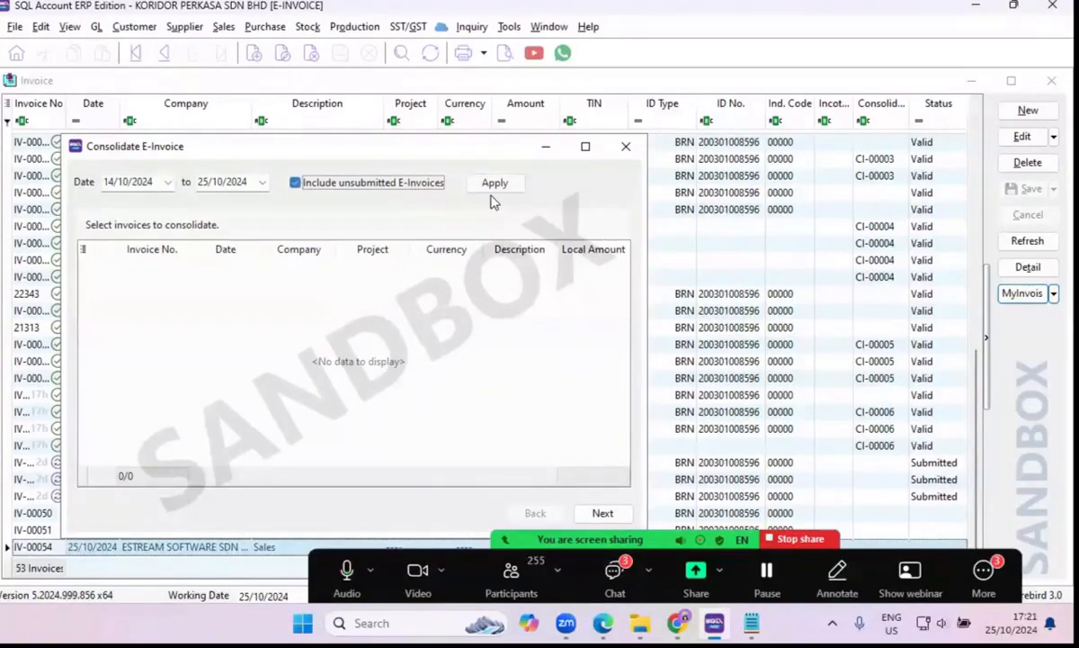
click(493, 184)
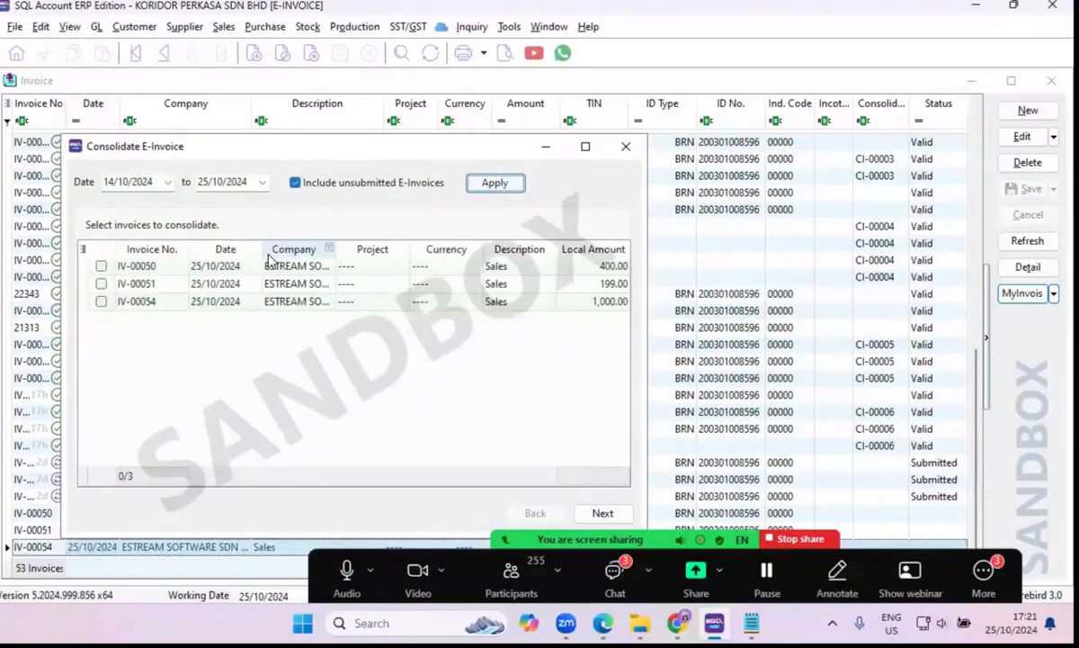
click(100, 267)
click(101, 283)
click(101, 302)
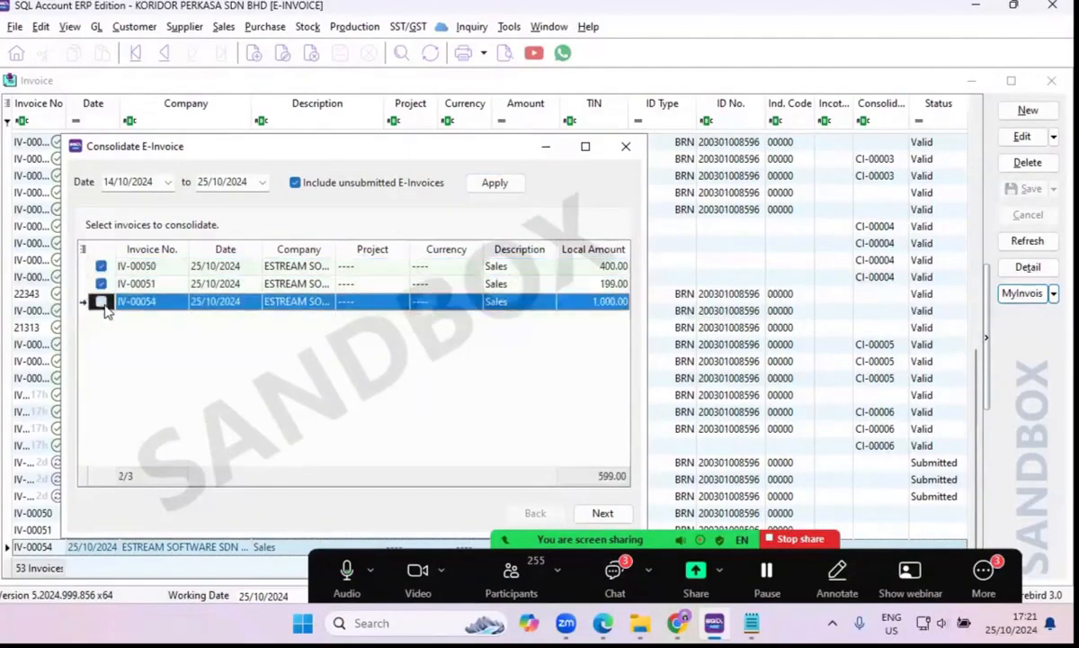
click(603, 513)
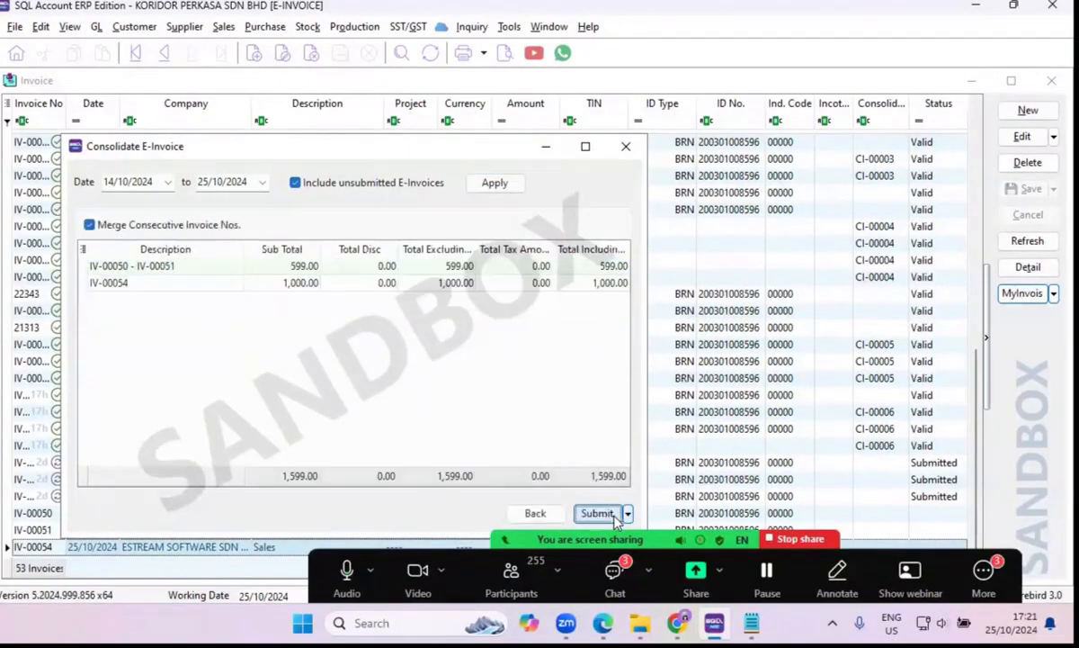
Examine the consolidation summary lines with consecutive invoice numbers merged.
drag(352, 150, 414, 143)
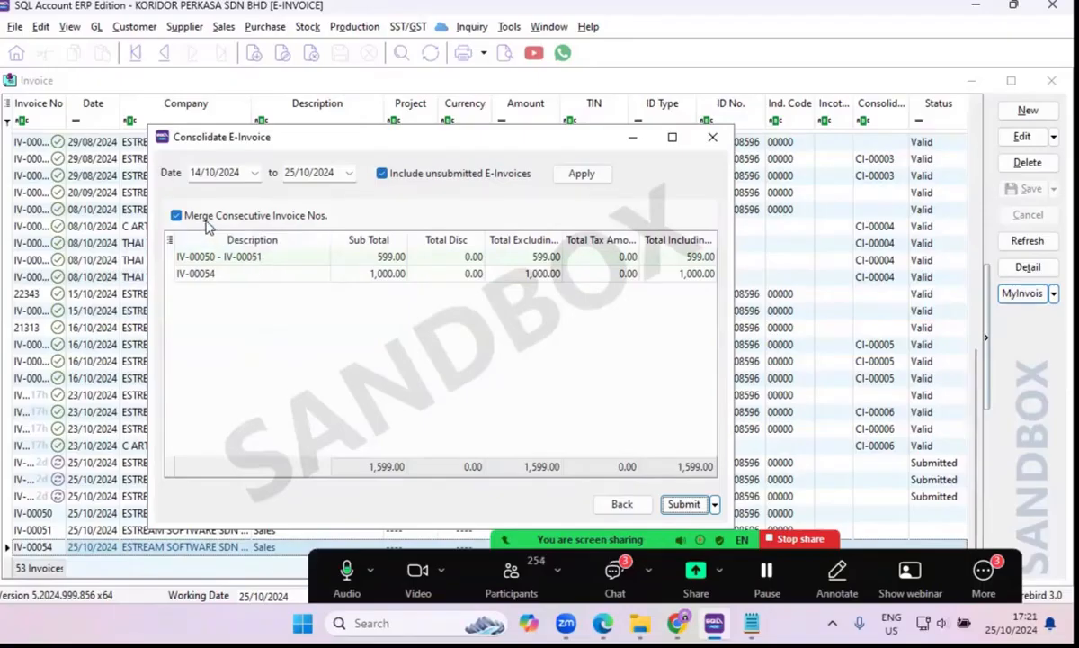
click(269, 261)
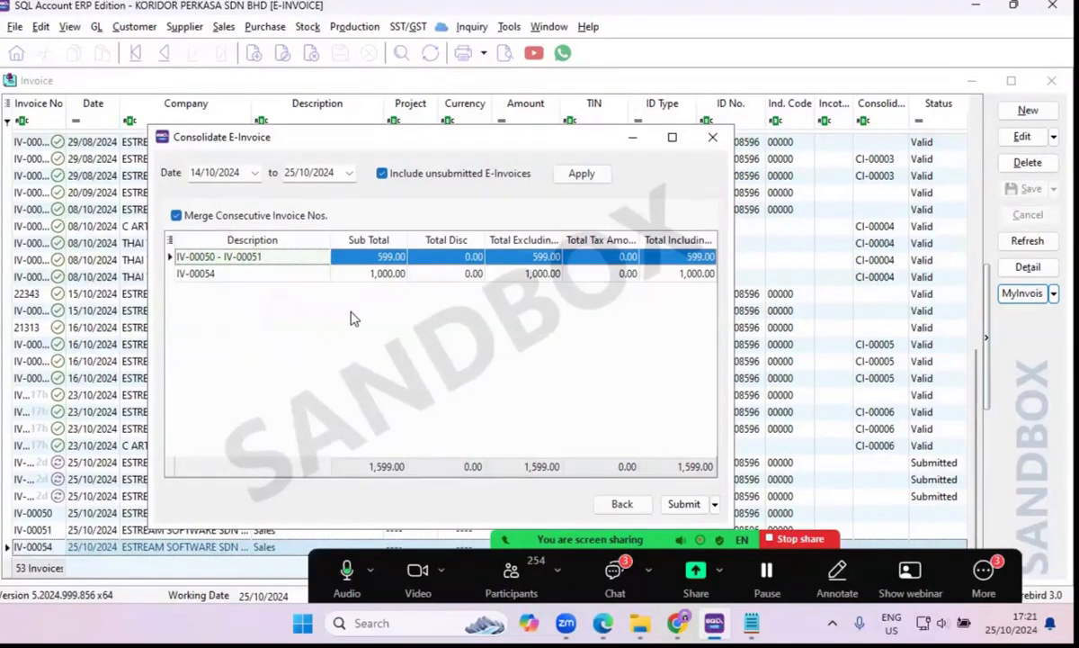
click(227, 279)
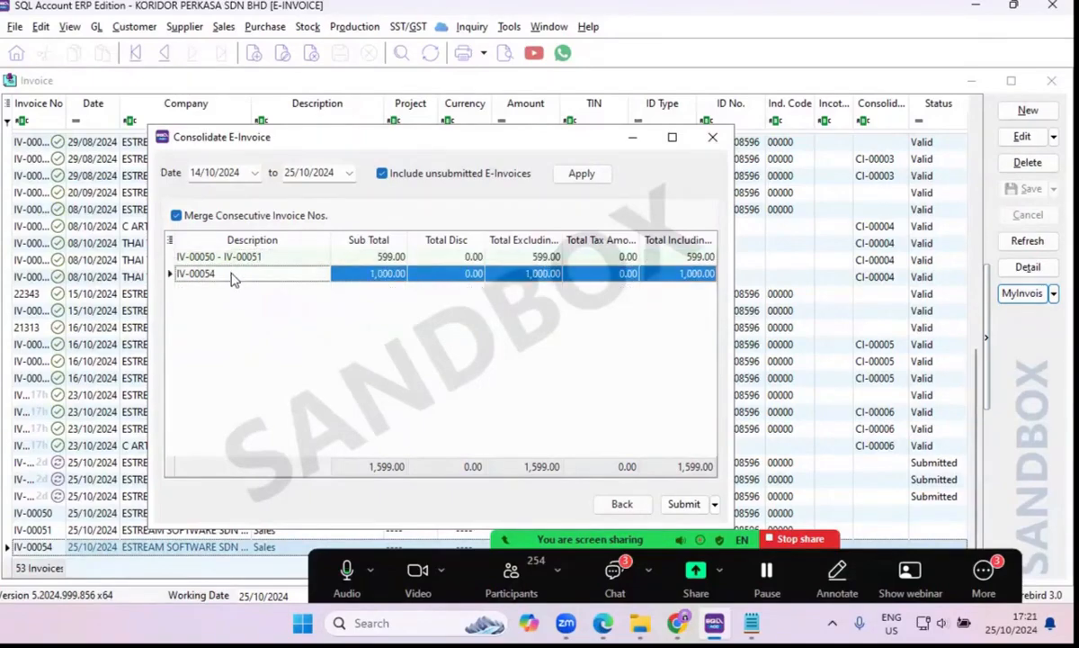
Turn off merging of consecutive invoice numbers and check the separate lines for each invoice.
click(176, 216)
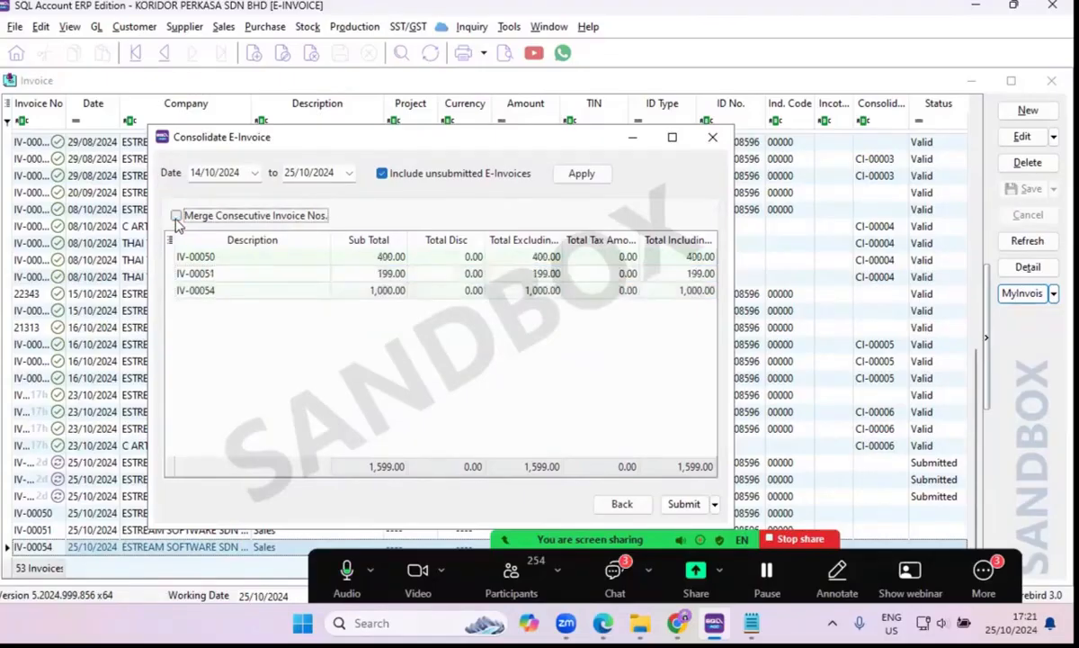
click(189, 258)
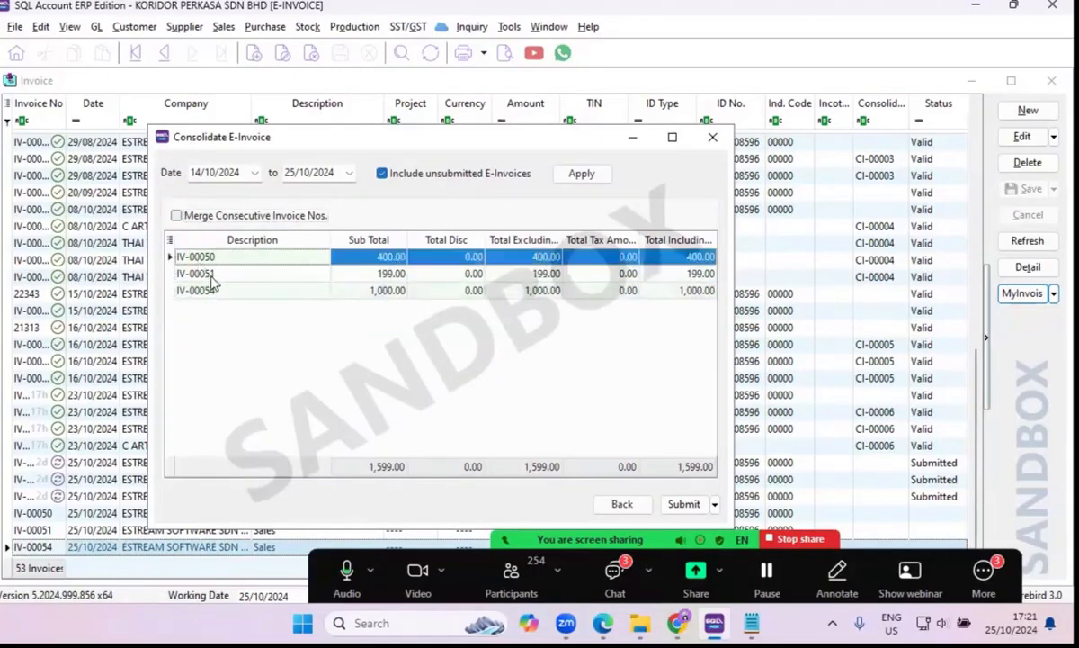
click(218, 291)
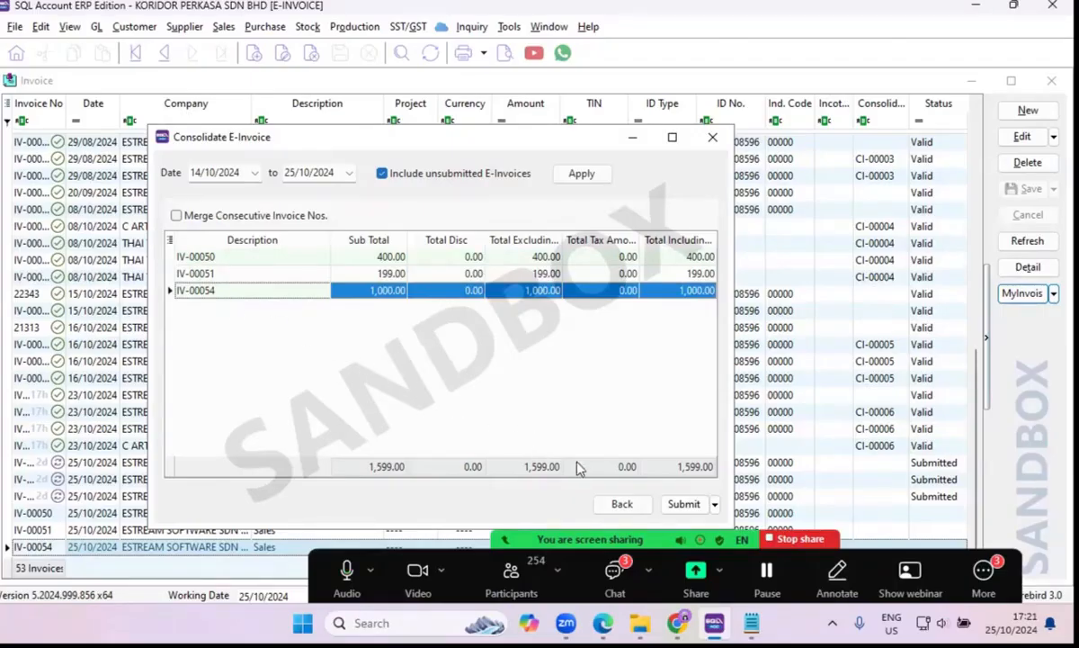
Submit the consolidated sandbox e-Invoice, and close its status window and the consolidation dialog.
click(691, 506)
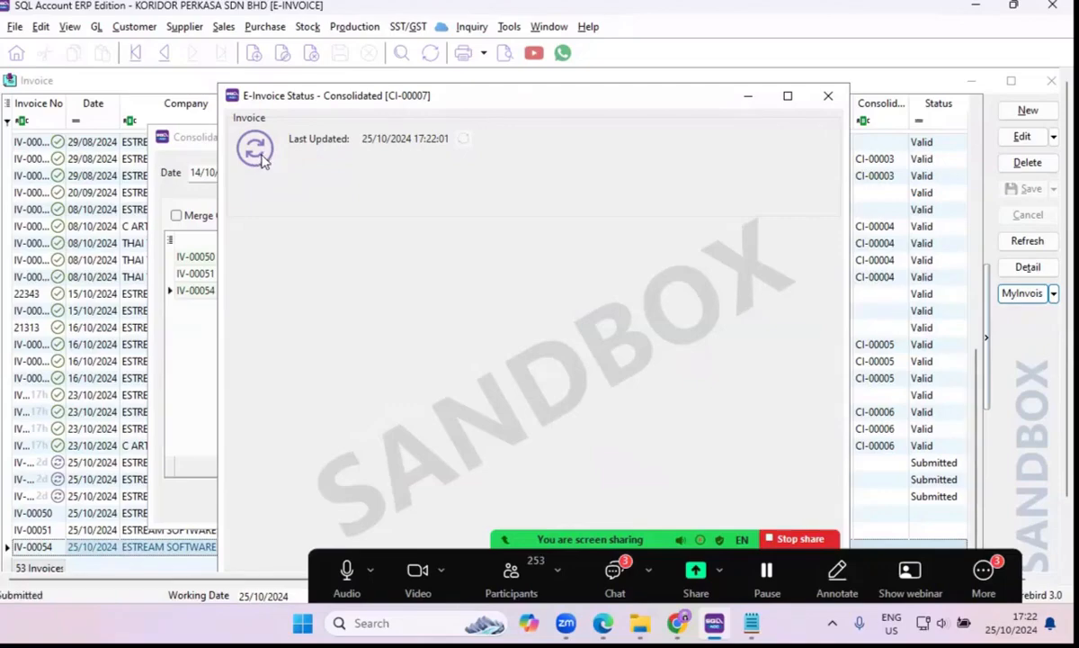
click(829, 96)
click(703, 137)
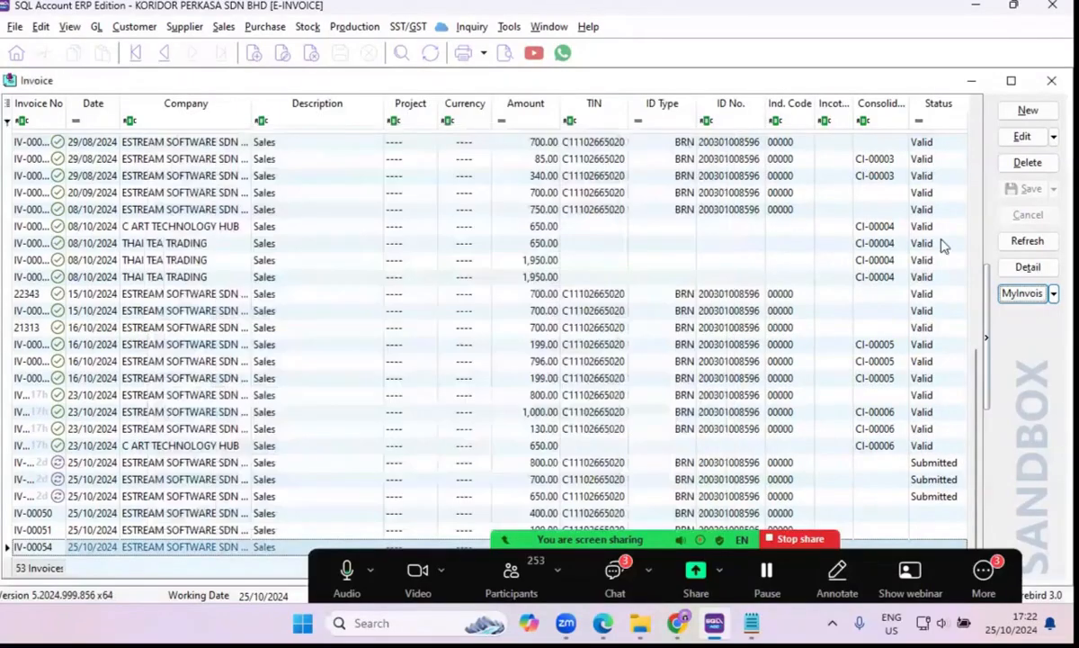
Widen the consolidated number column in the invoice list and examine which invoices share CI-00004, CI-00005 and CI-00006.
drag(911, 102, 922, 102)
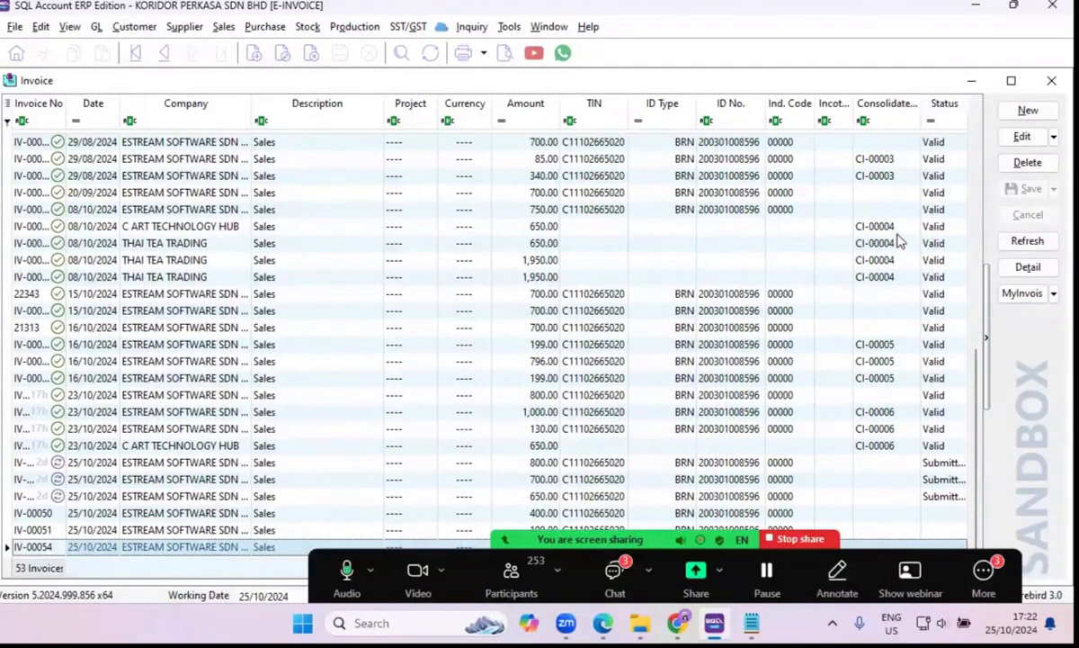
click(845, 226)
click(888, 247)
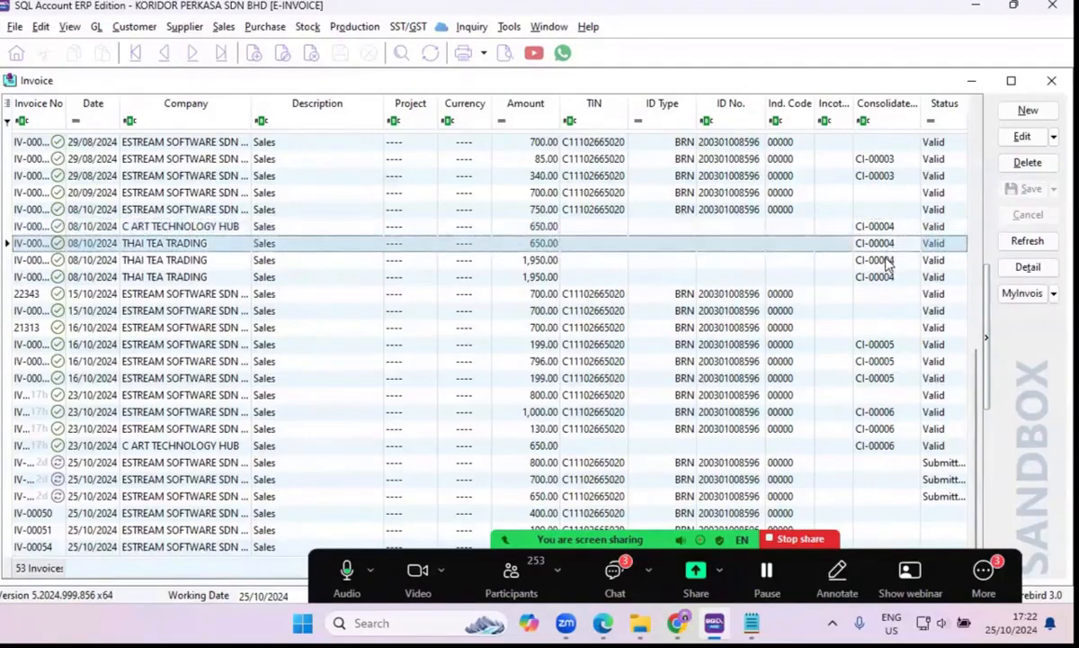
click(888, 261)
click(886, 276)
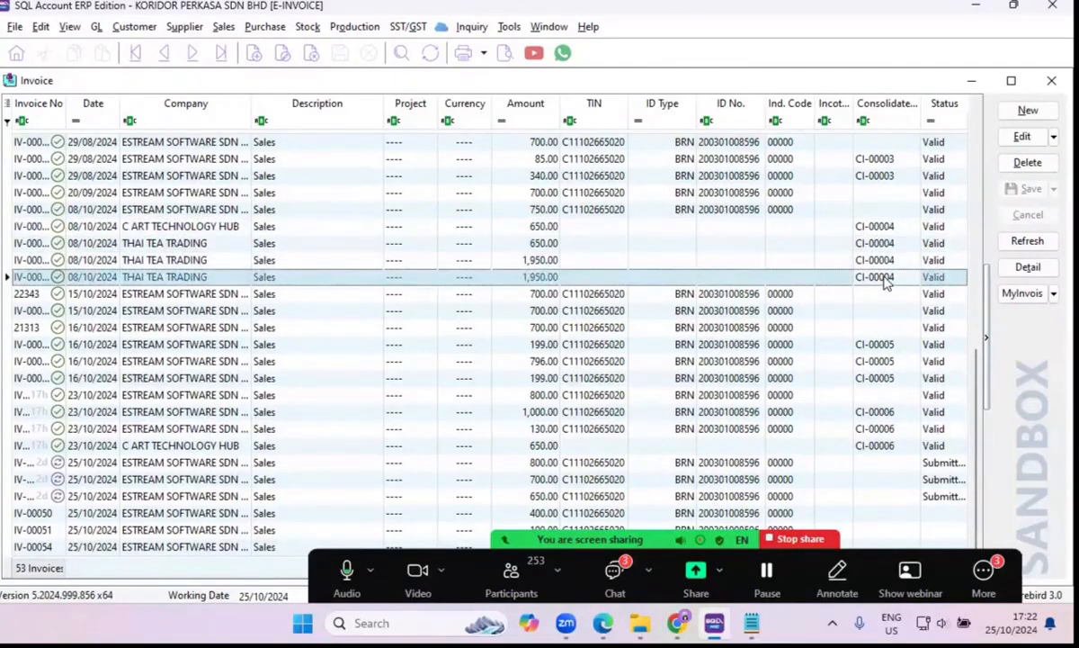
click(869, 230)
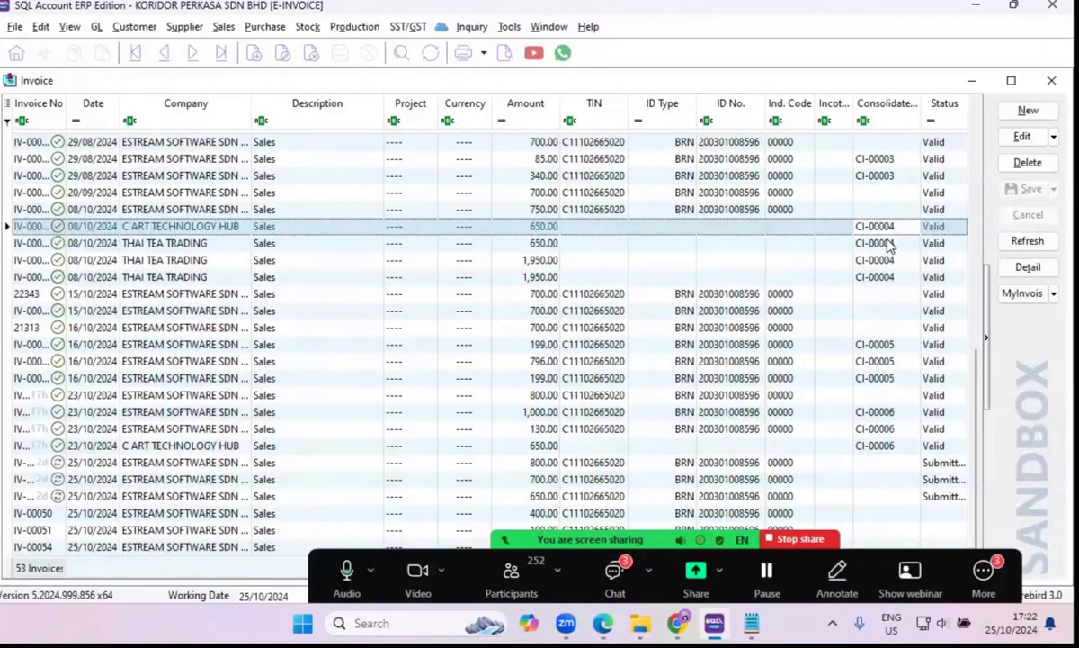
click(887, 349)
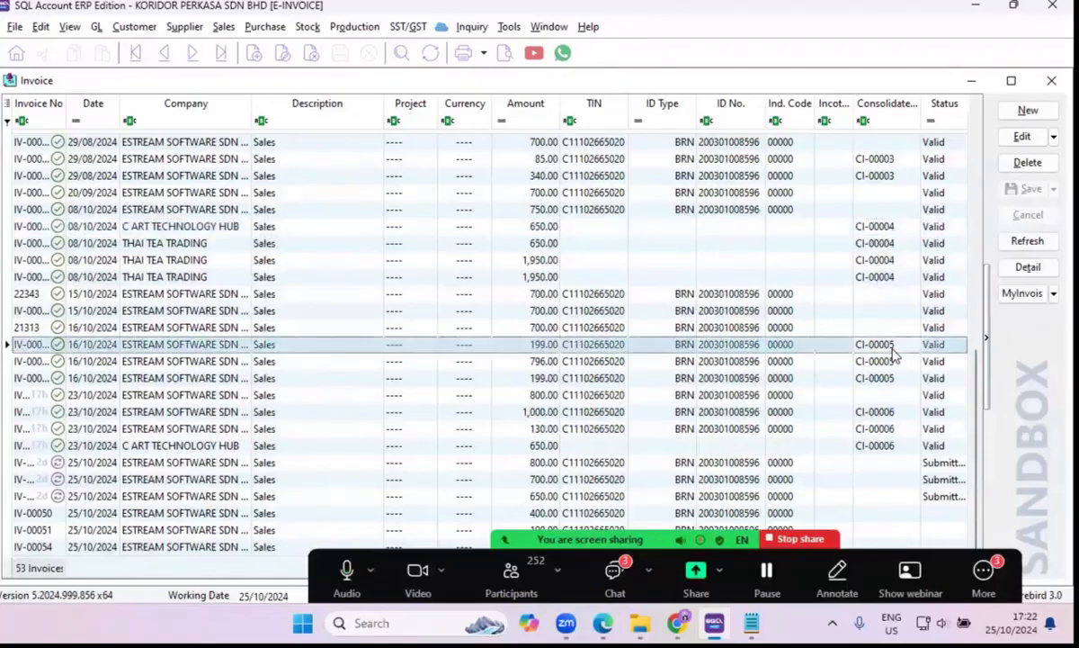
click(887, 416)
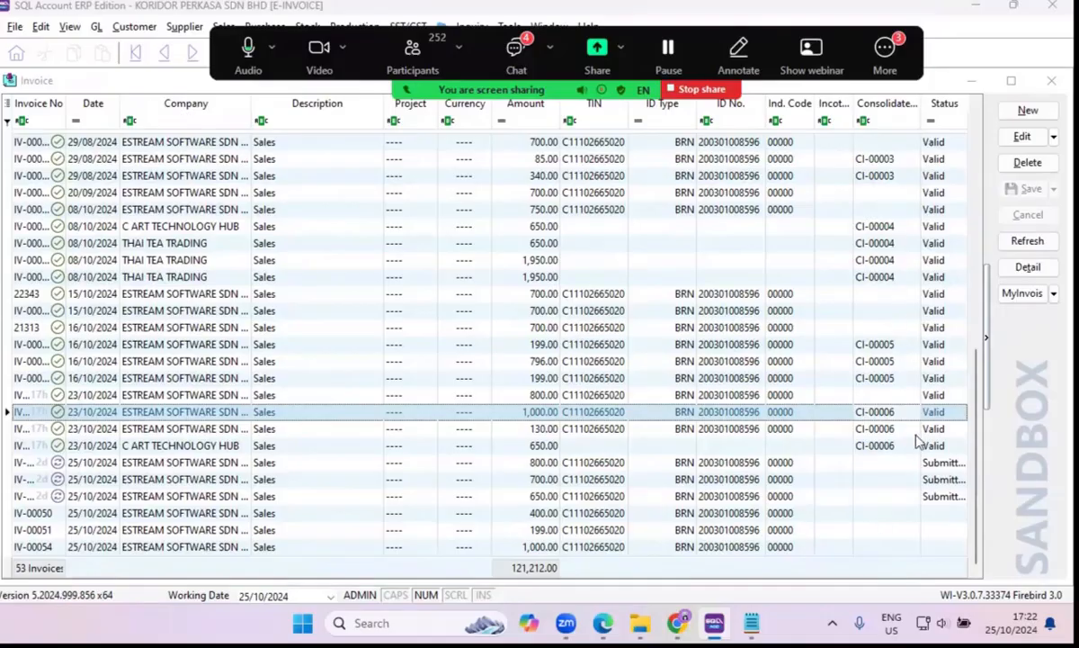
drag(977, 429, 973, 464)
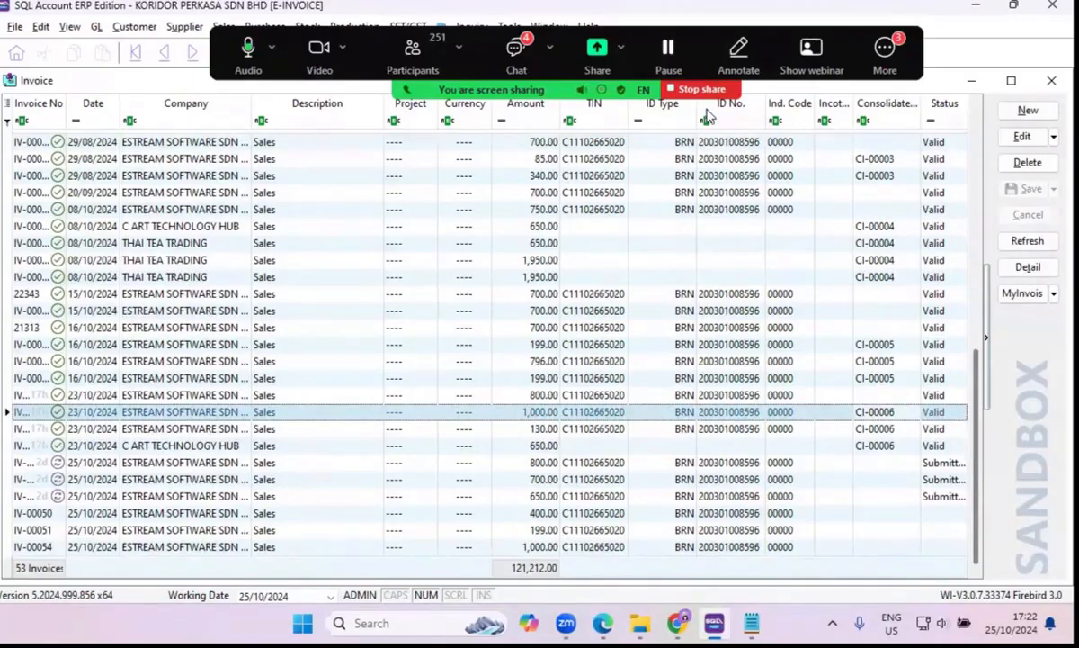
Hide the floating meeting controls covering the accounting window.
click(886, 52)
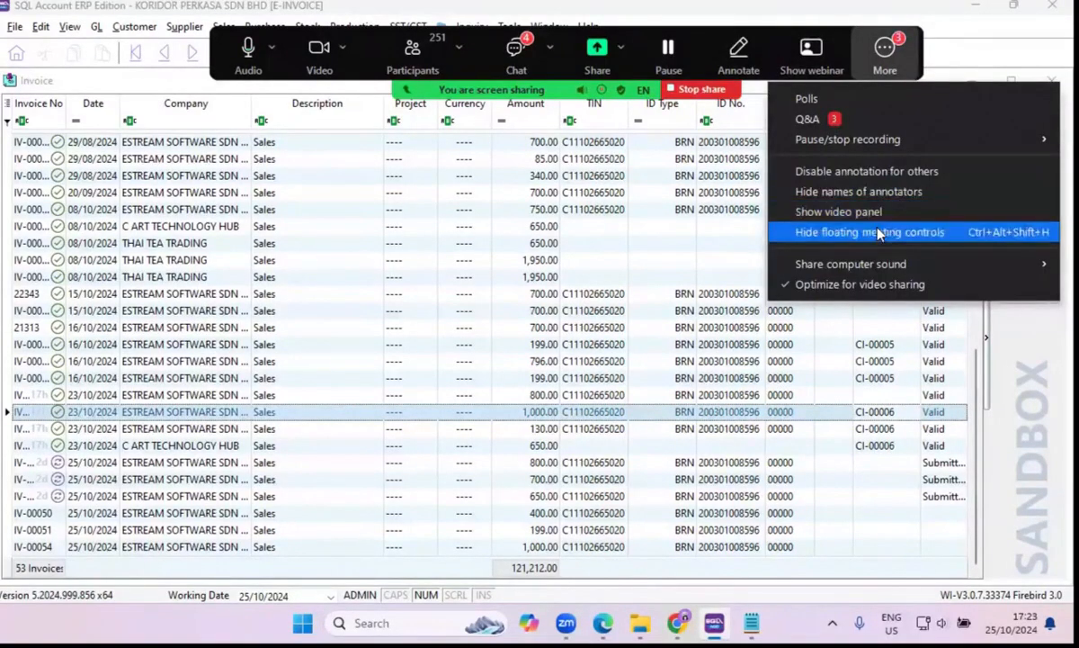
click(823, 231)
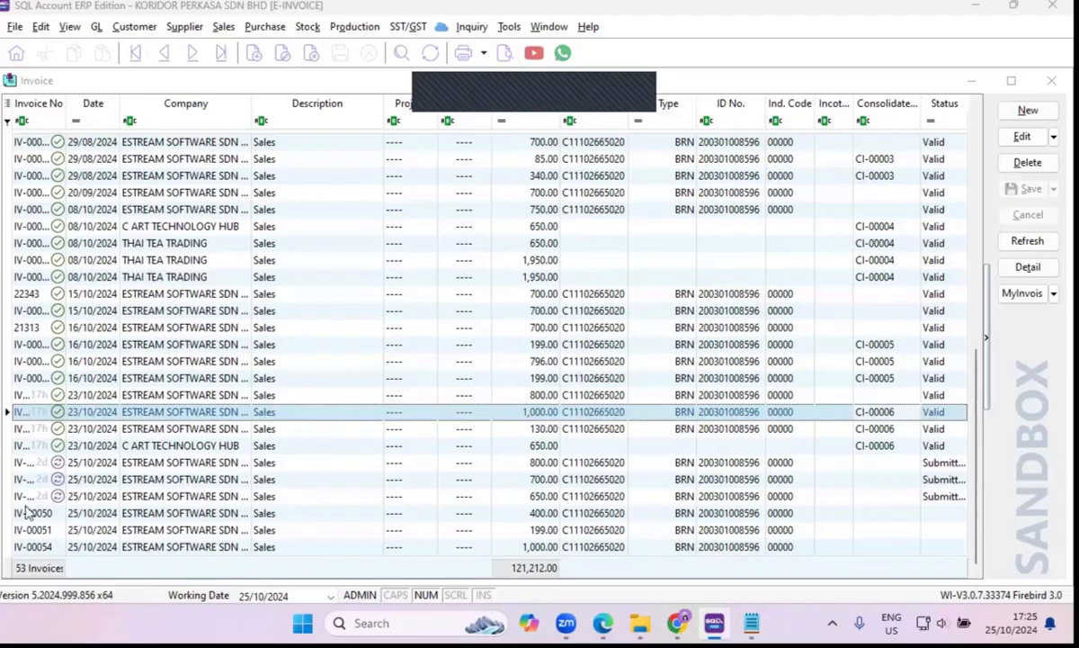
View the MyInvois options for invoice IV-00051 and close the sales invoice list.
click(56, 529)
click(56, 531)
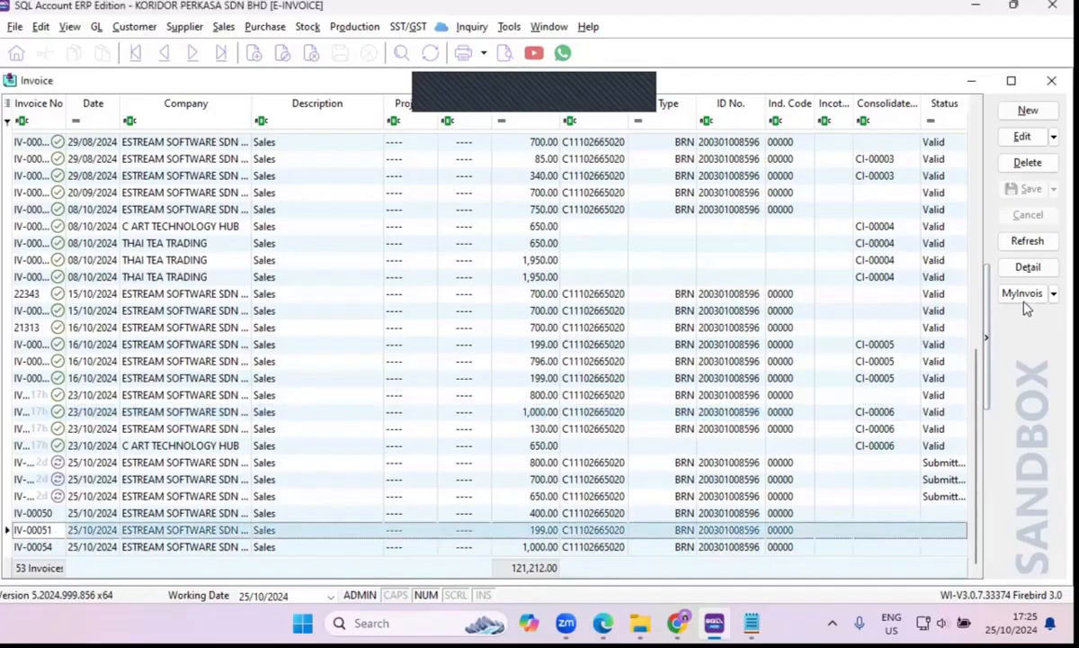
click(1053, 294)
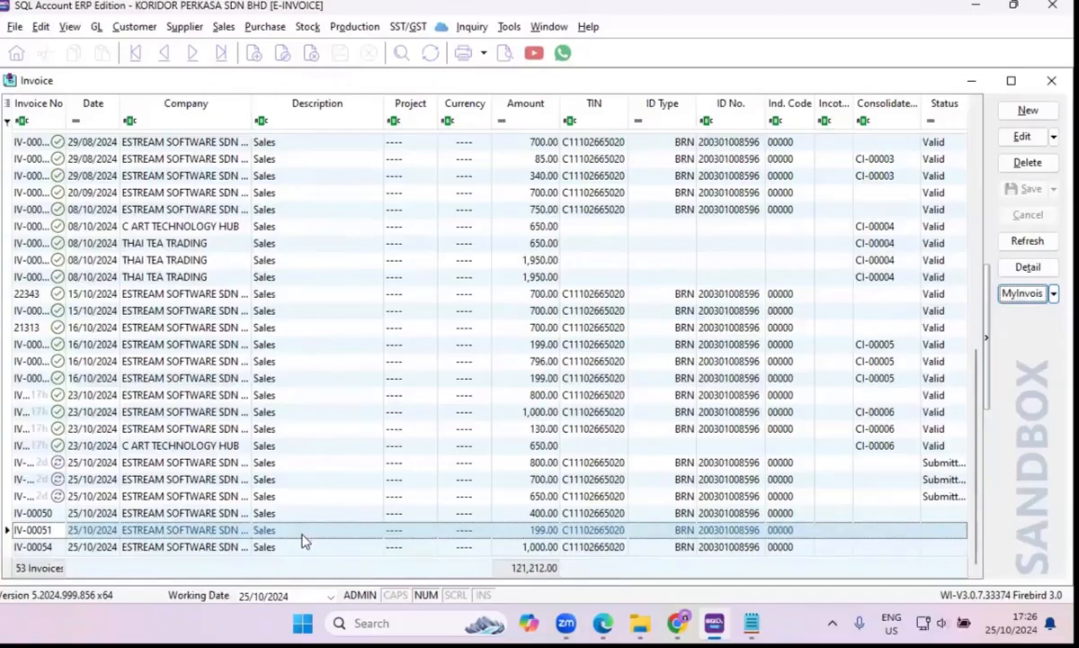
click(1051, 80)
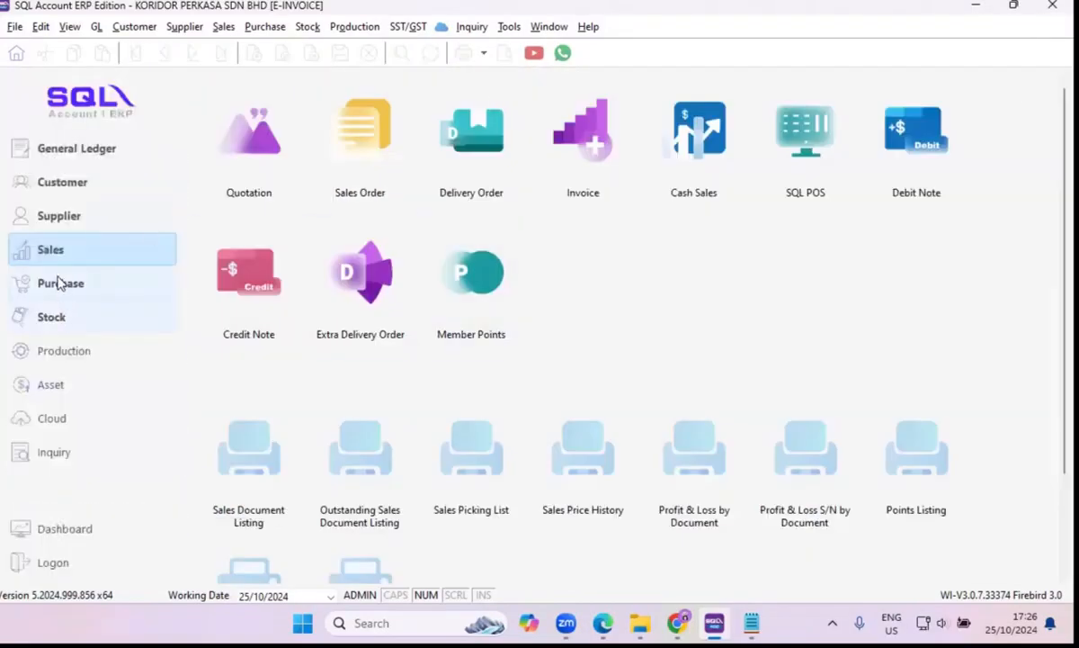
Create a new purchase invoice for supplier E STREAM SOFTWARE SDN BHD.
click(60, 284)
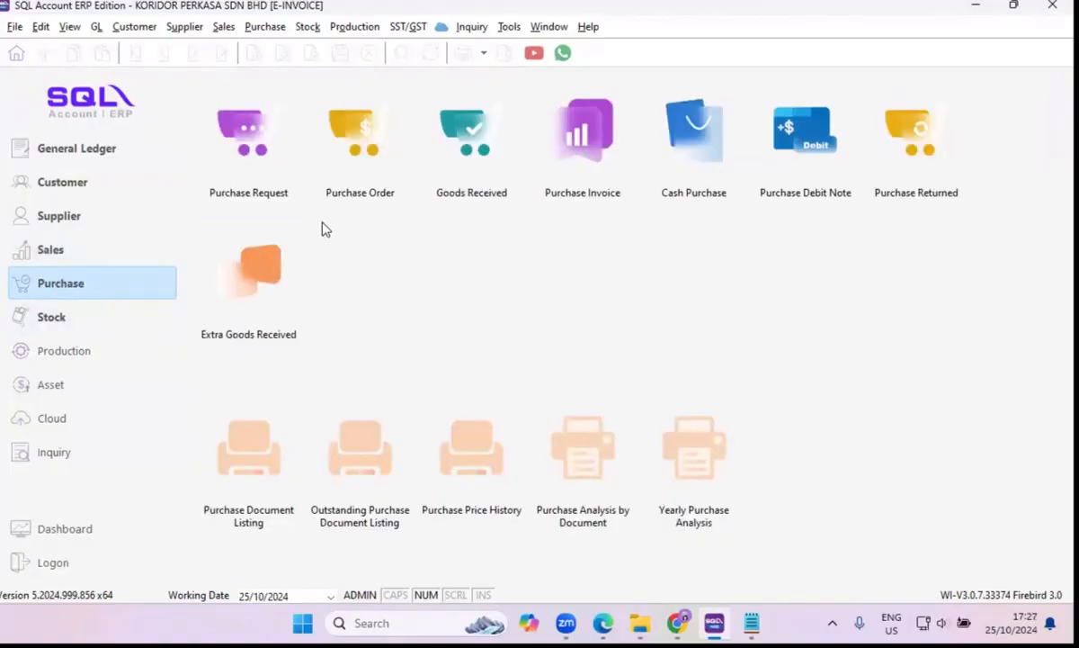
click(576, 149)
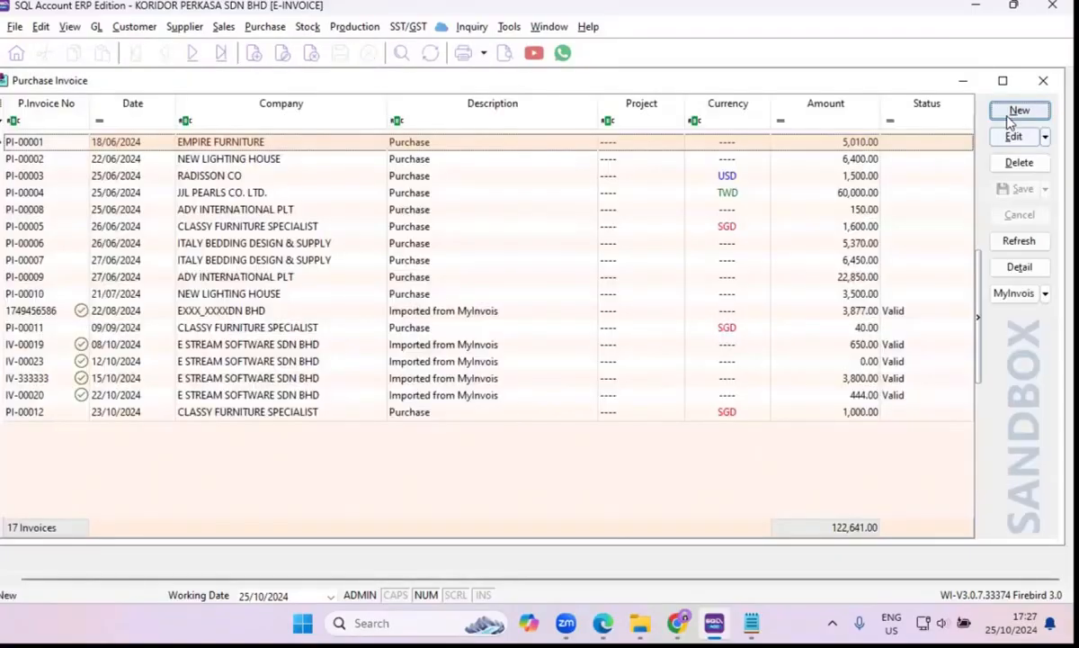
click(1012, 114)
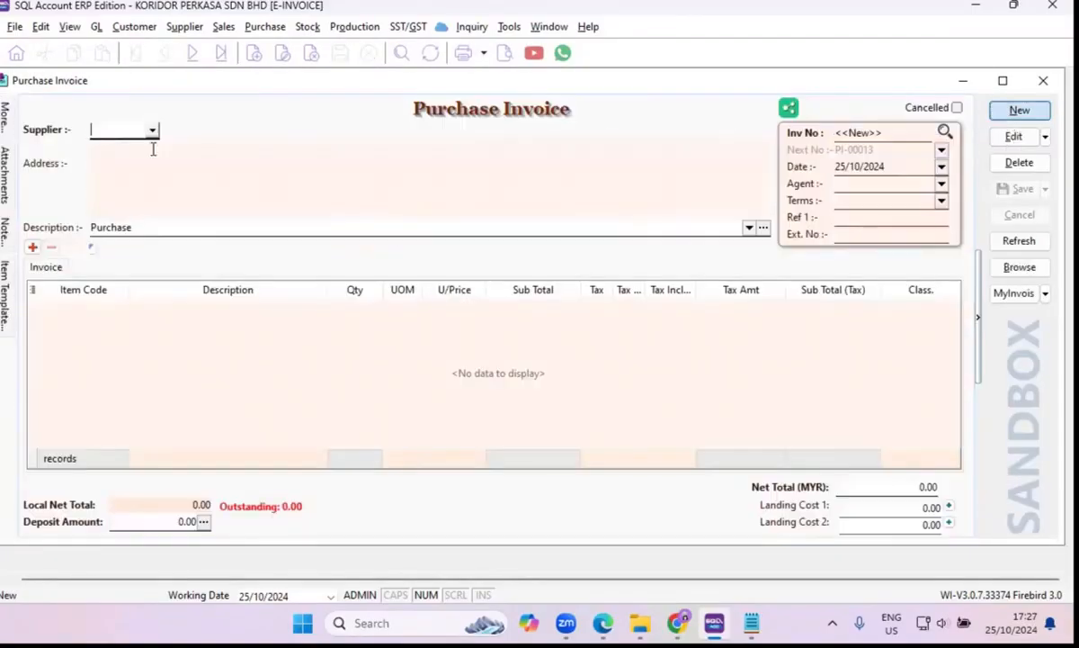
click(153, 131)
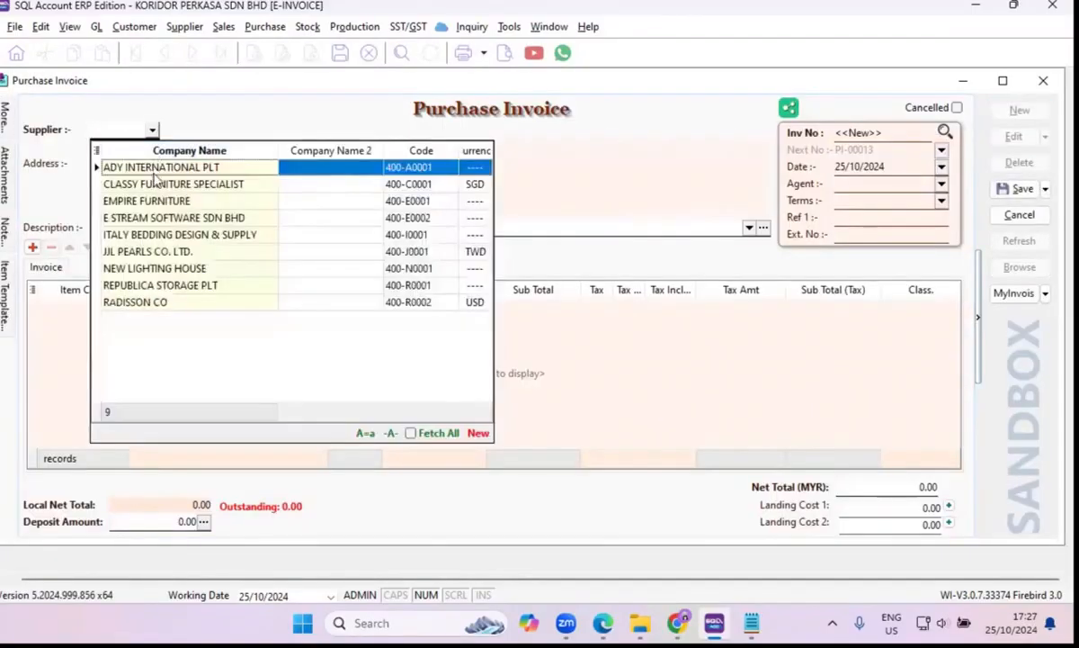
click(154, 221)
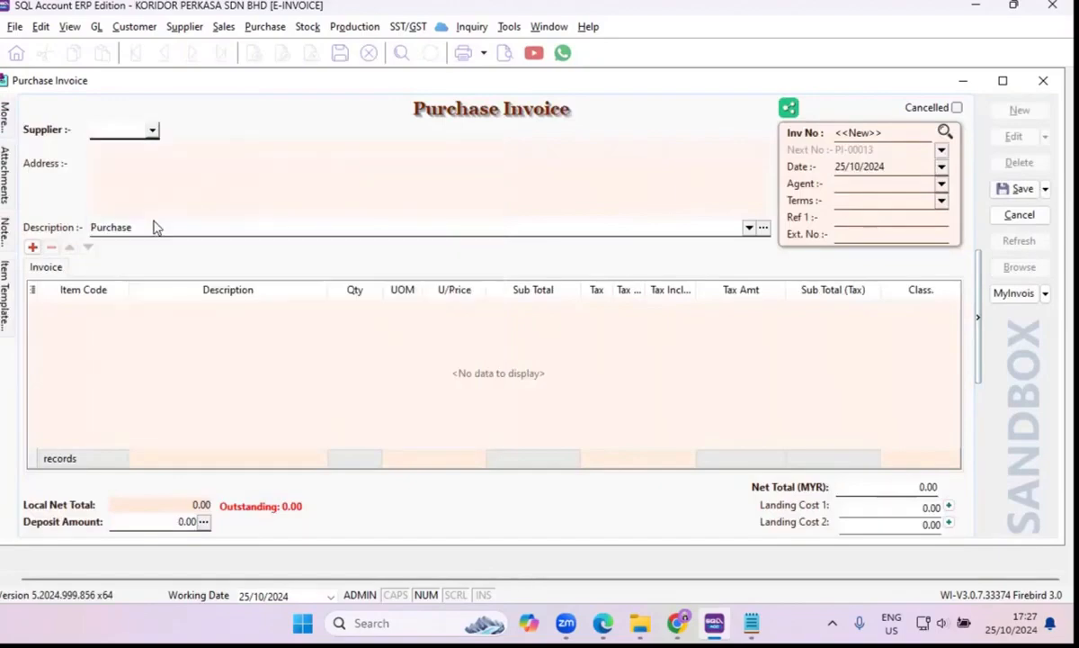
Add a line for item LD/Silver to the purchase invoice.
click(115, 316)
click(120, 307)
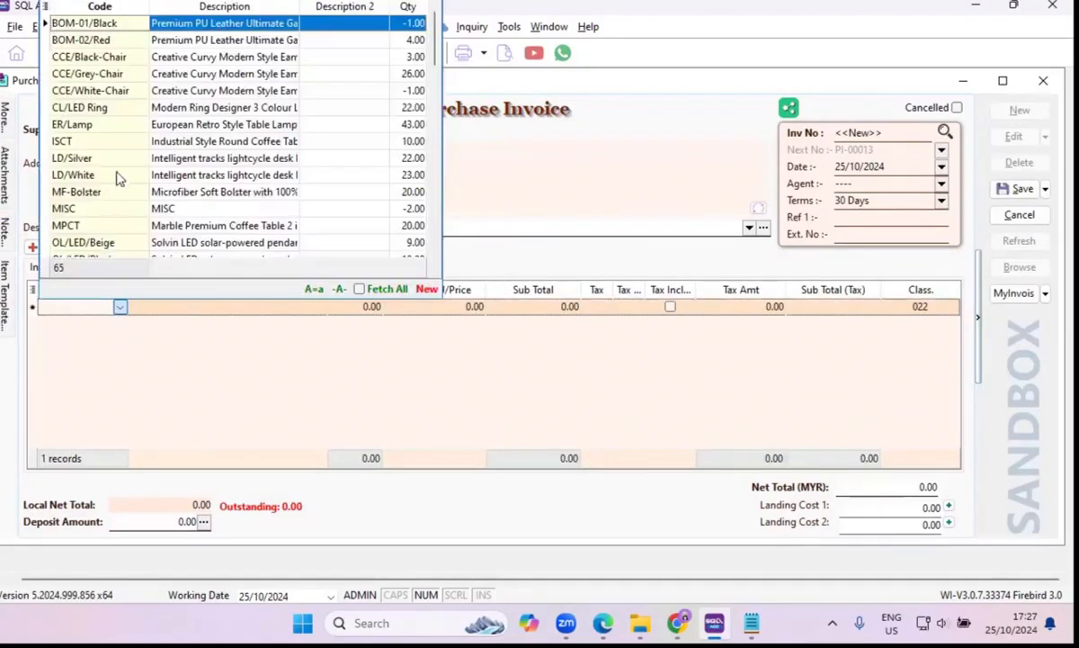
click(112, 107)
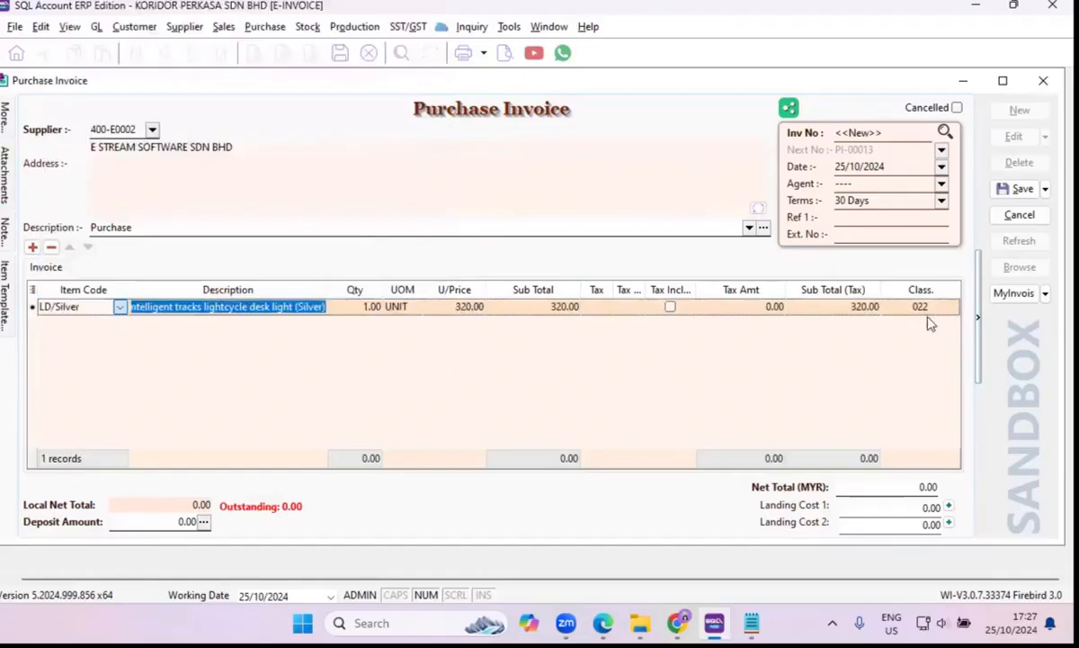
Examine the self-billed classification codes available for the LD/Silver line, leaving the code unchanged.
click(951, 311)
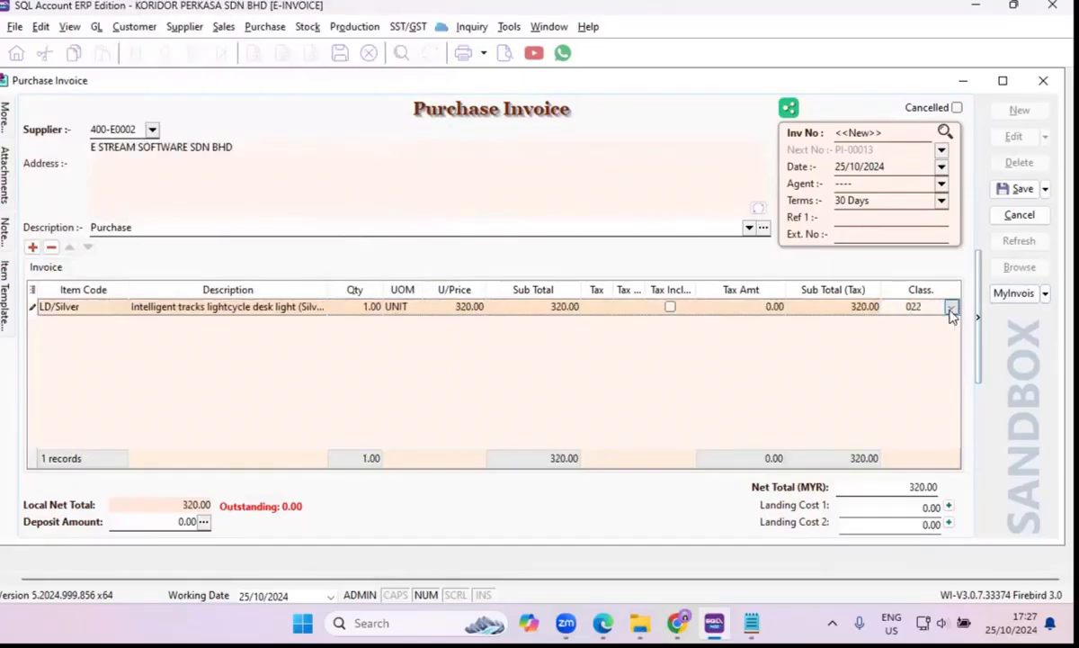
click(952, 308)
scroll(760, 160, down, 2)
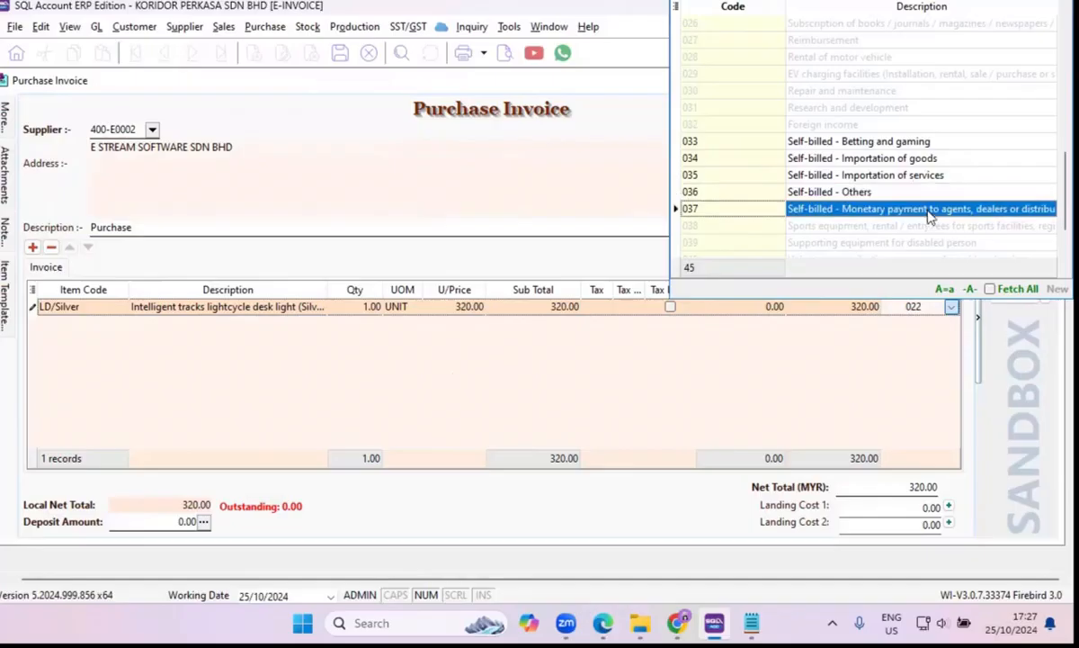
click(771, 175)
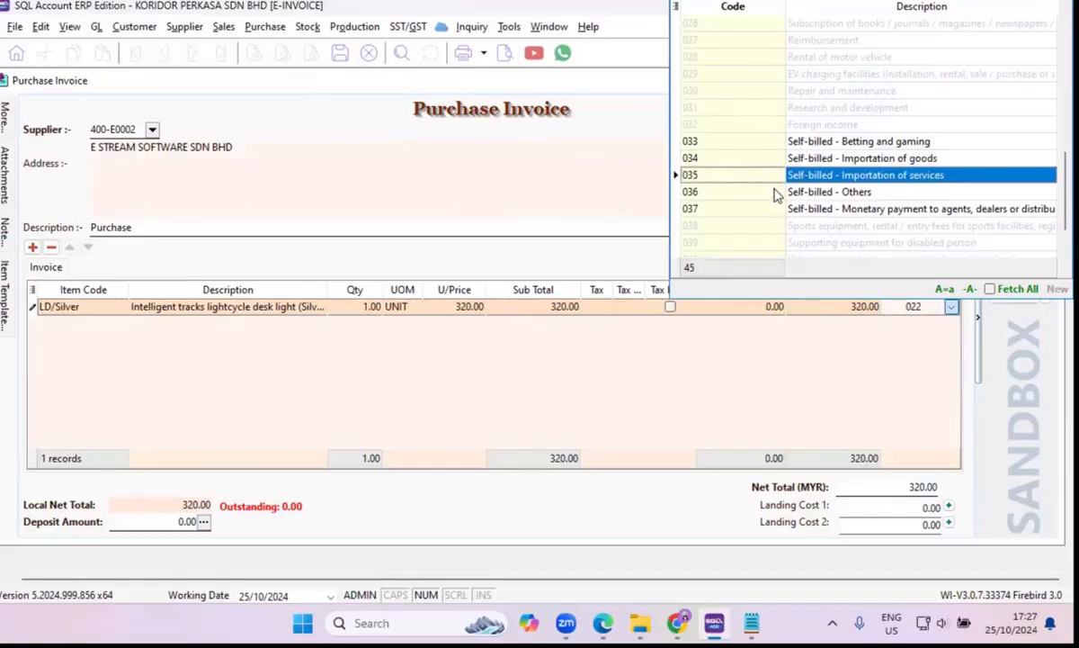
click(607, 190)
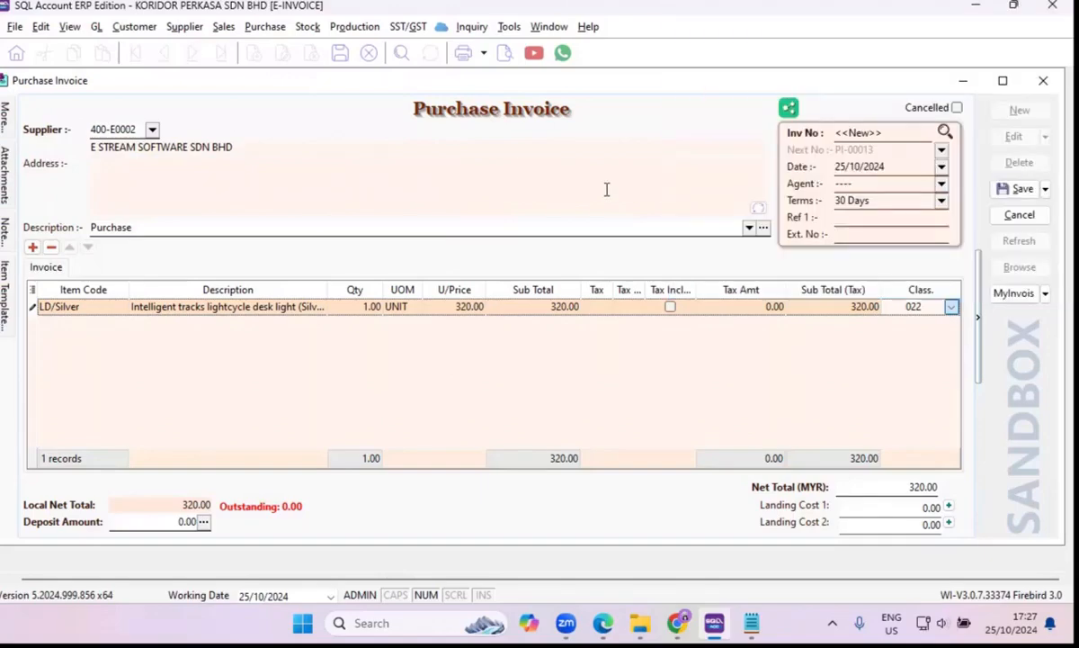
Save the purchase invoice and view its MyInvois e-Invoice options.
click(1013, 193)
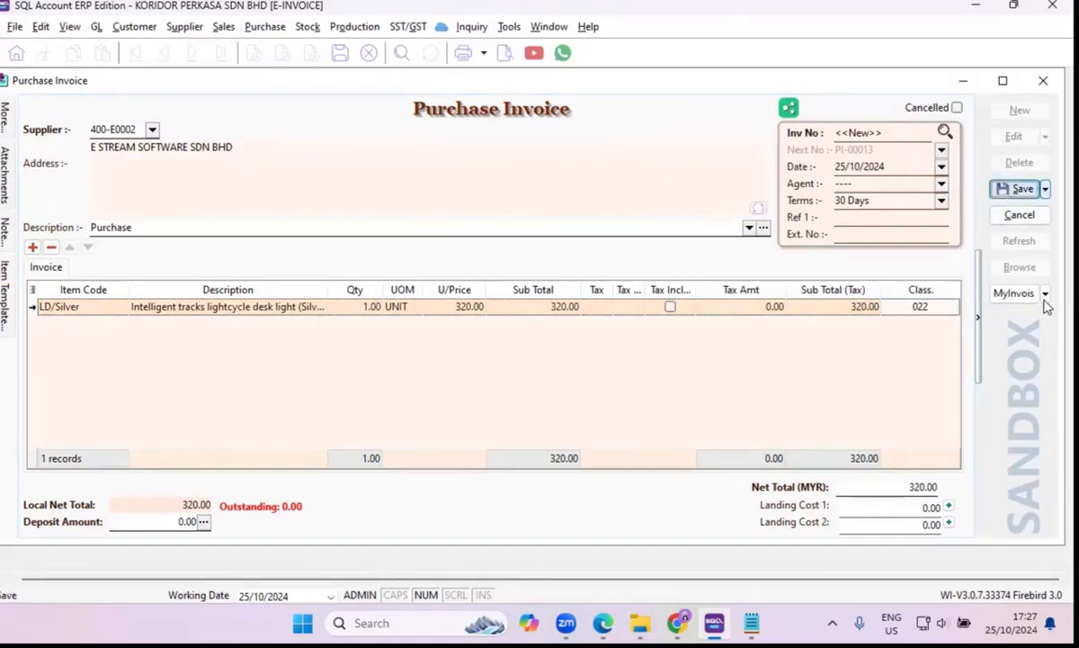
click(1045, 295)
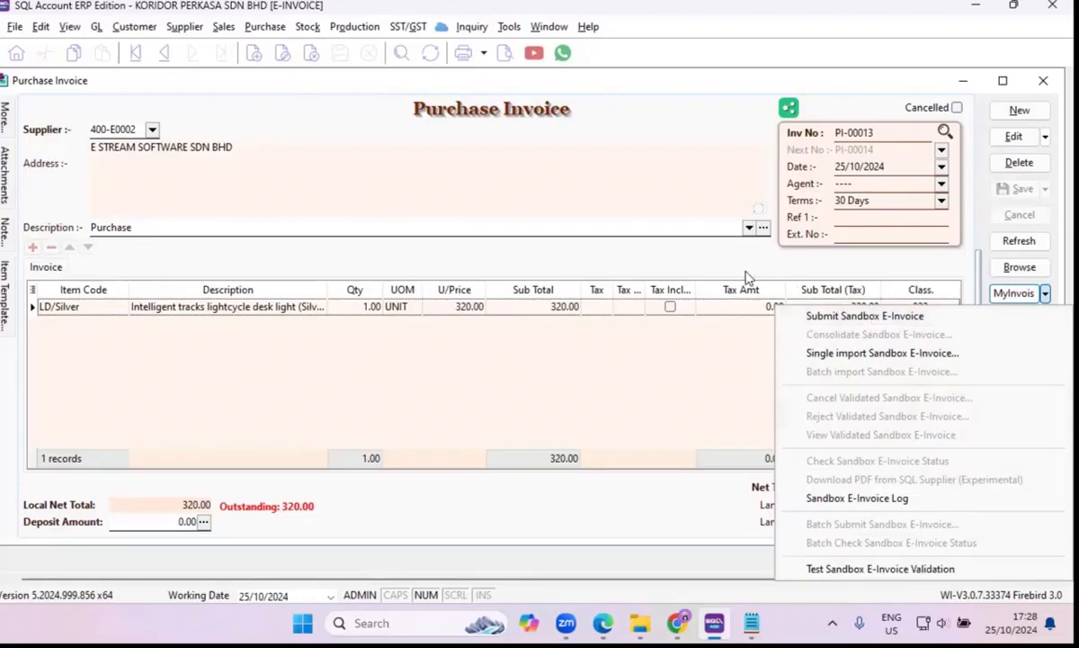
click(904, 77)
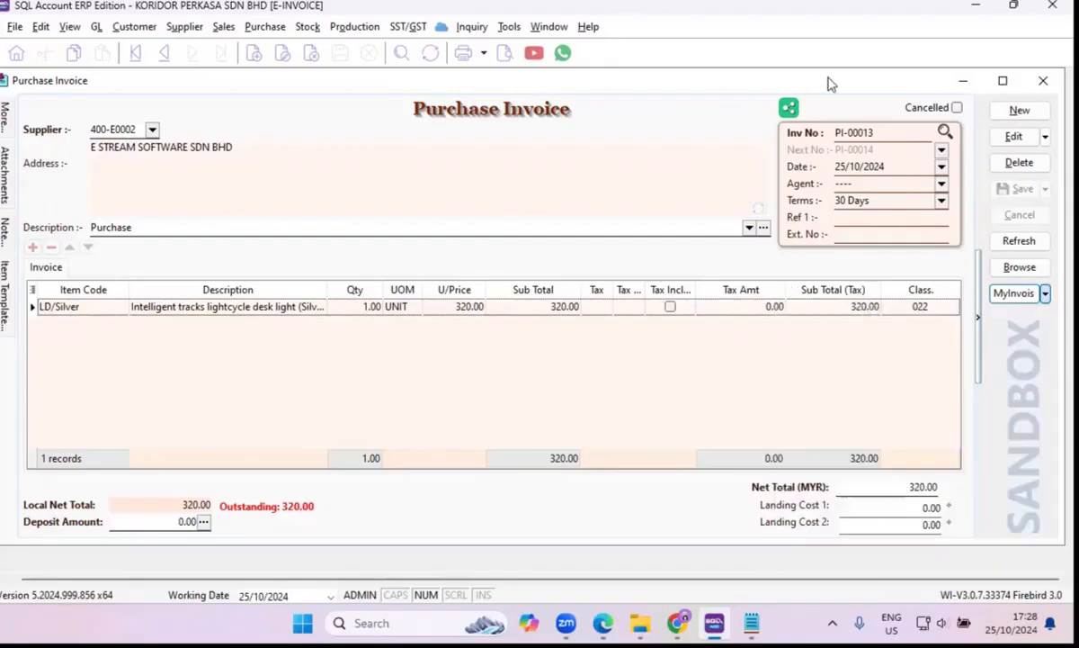
click(16, 53)
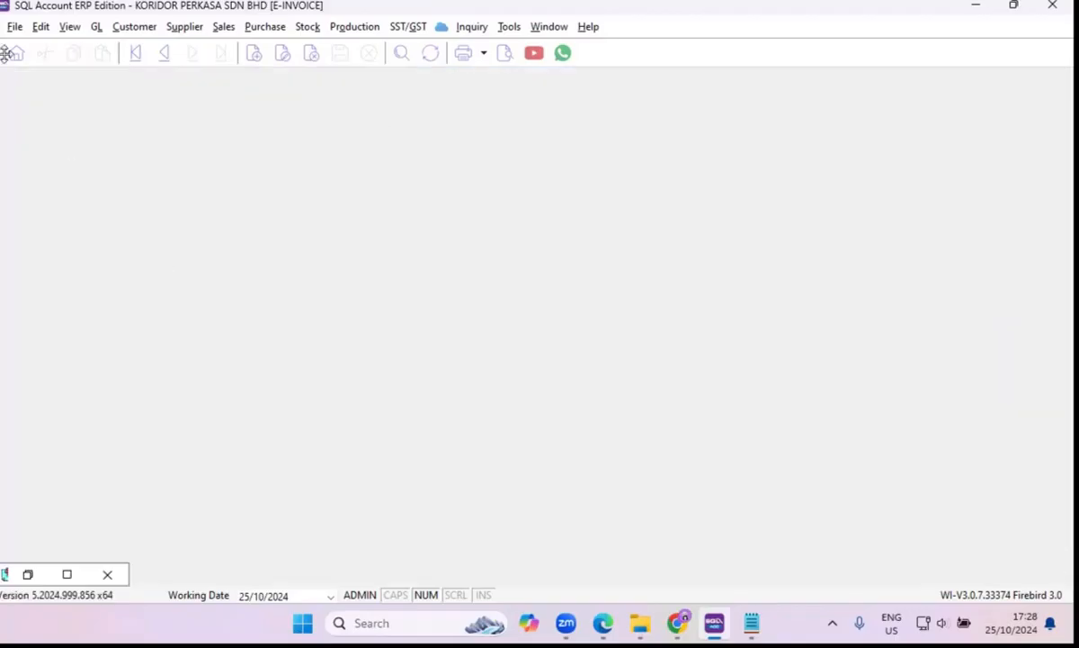
click(29, 575)
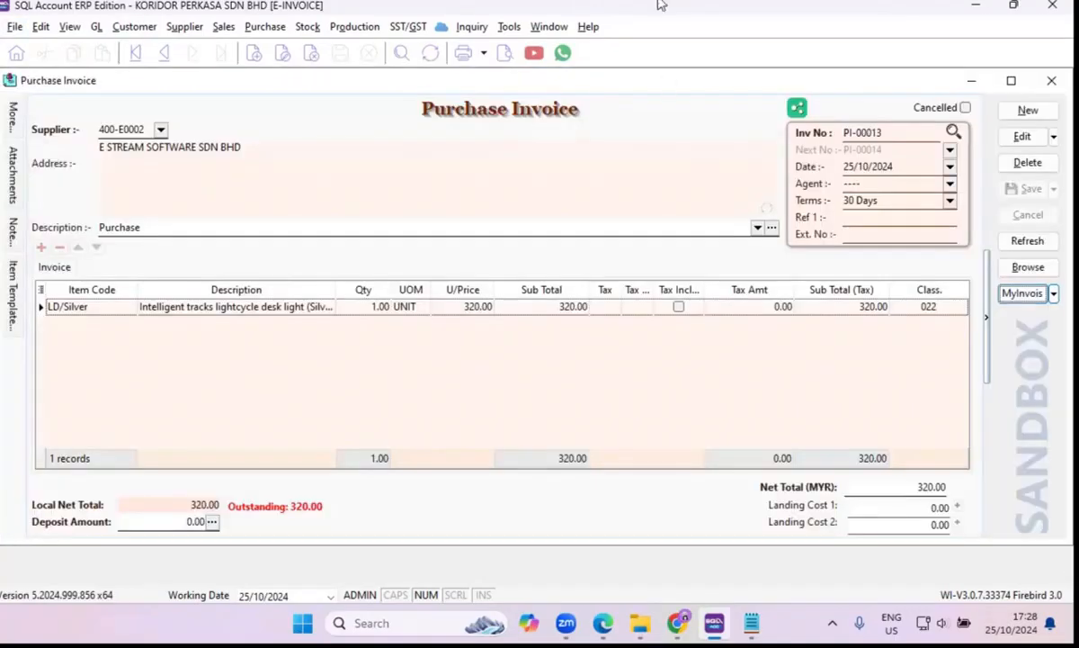
click(540, 53)
click(548, 29)
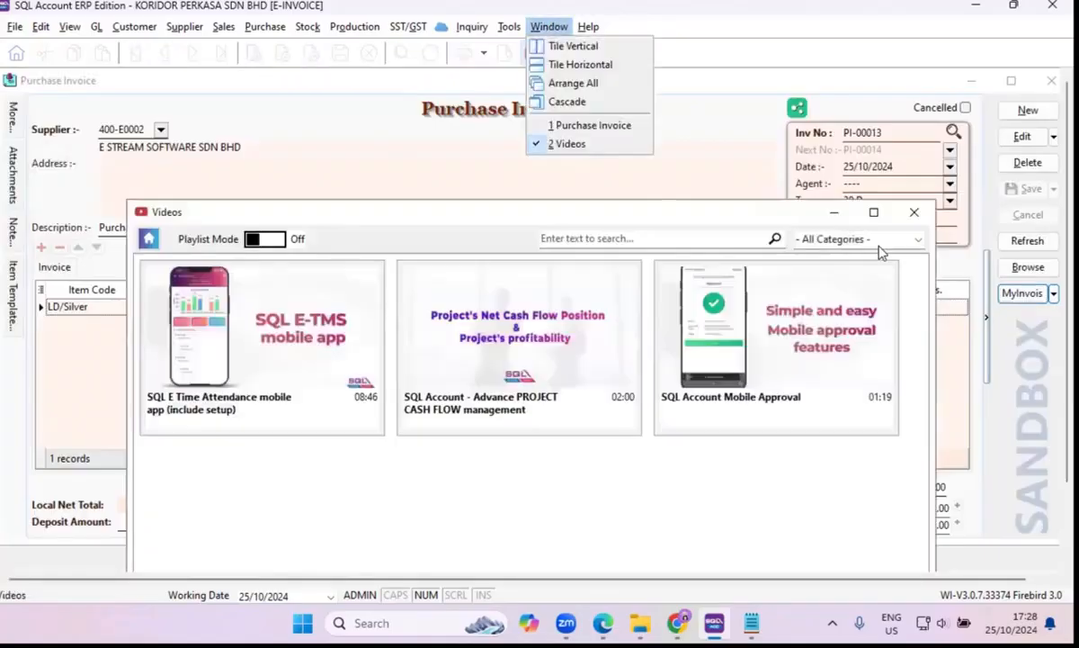
click(914, 212)
click(559, 30)
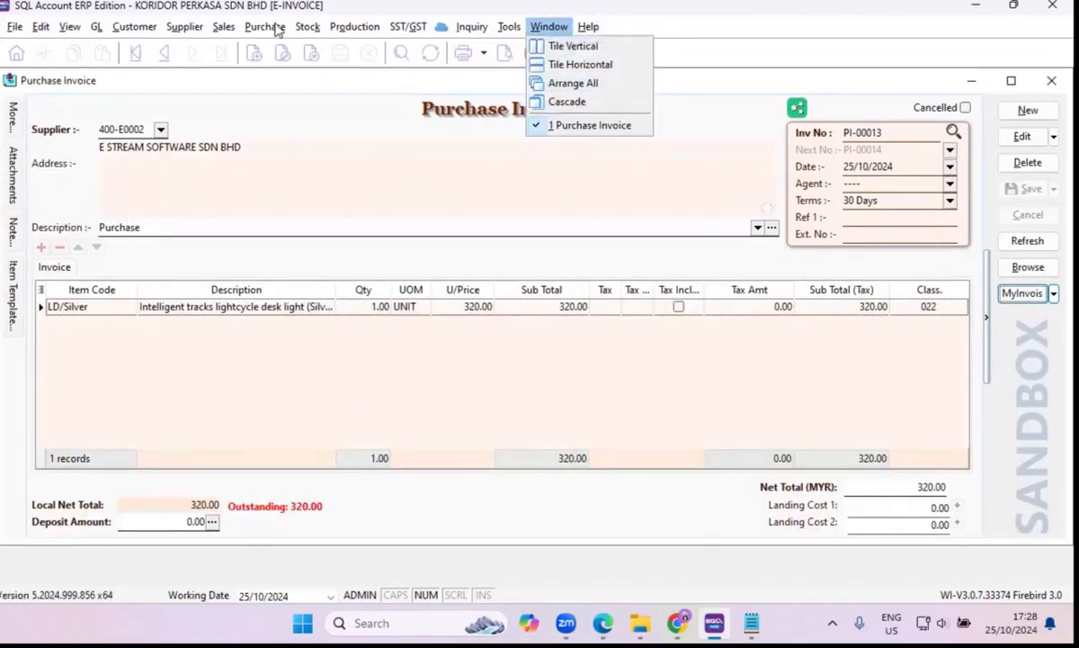
Open the sales invoice list, view the details of invoice IV-00046 under CI-00006, and return to the list.
click(251, 104)
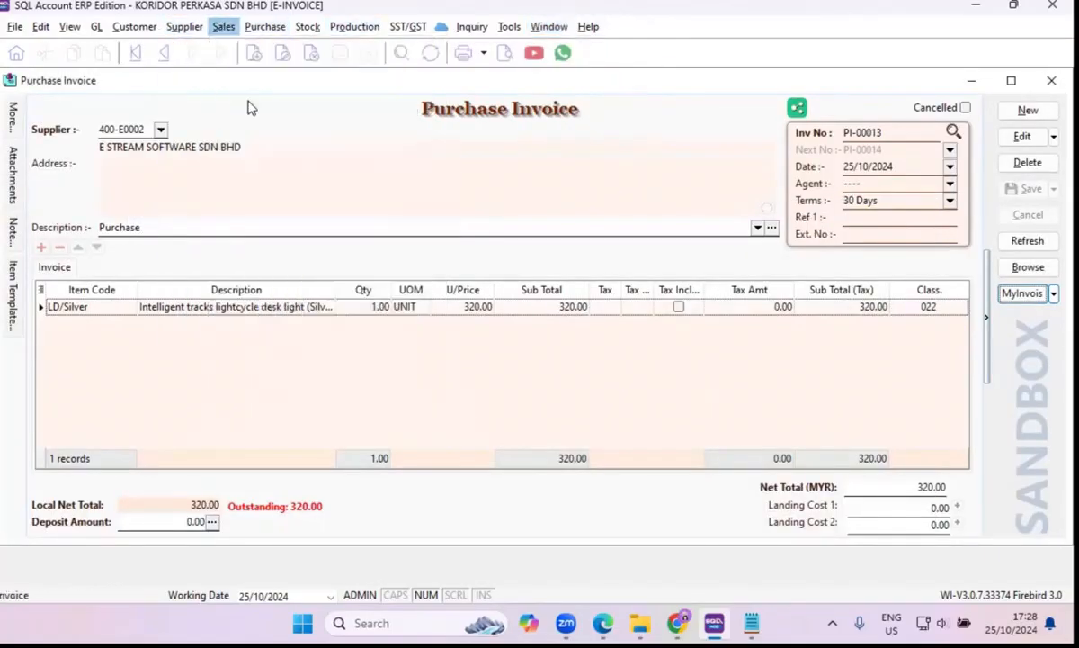
scroll(724, 364, down, 2)
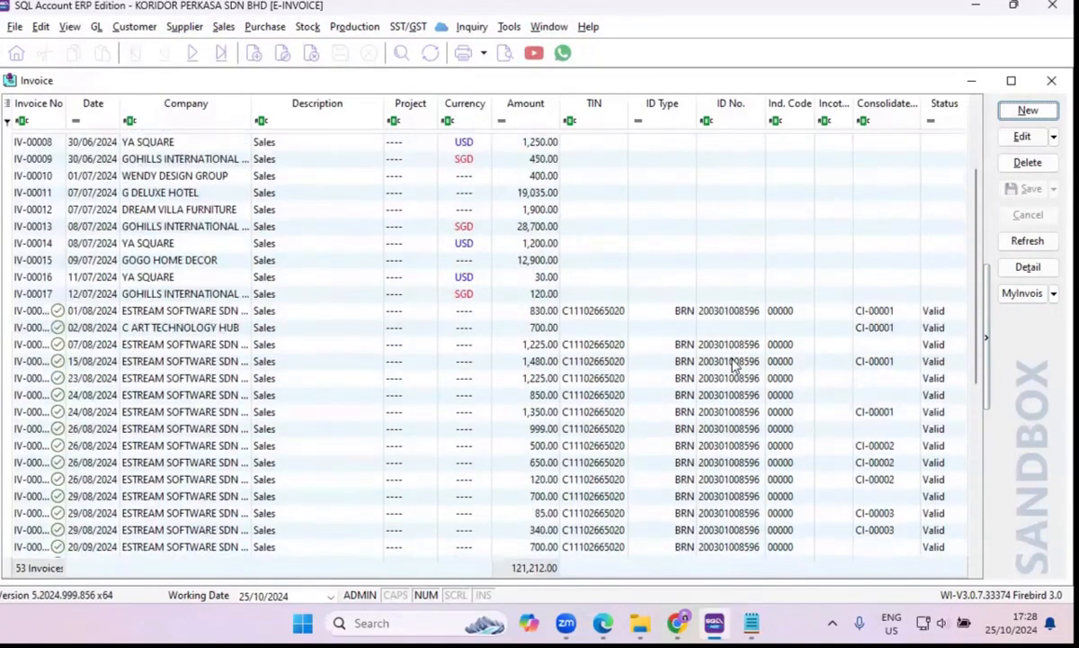
scroll(733, 364, down, 7)
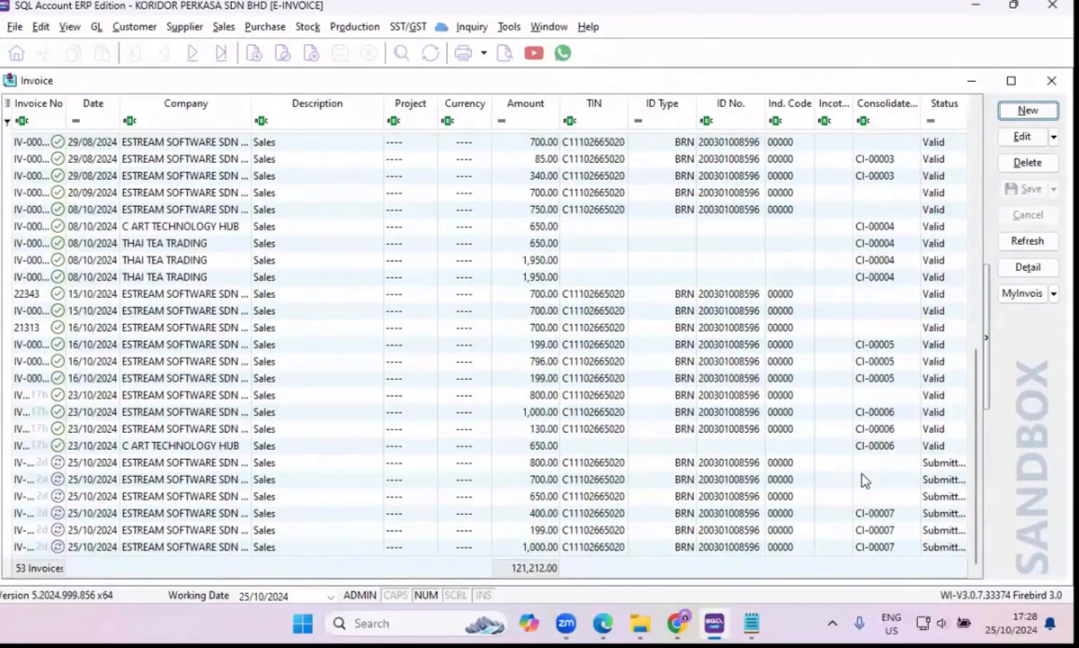
double_click(877, 447)
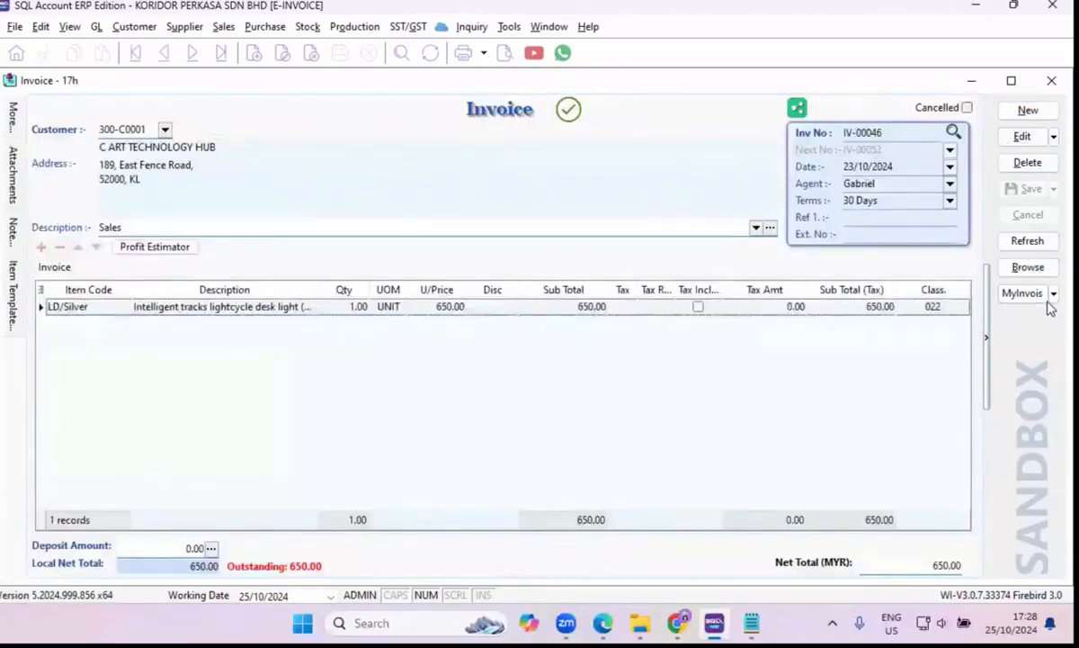
click(1028, 267)
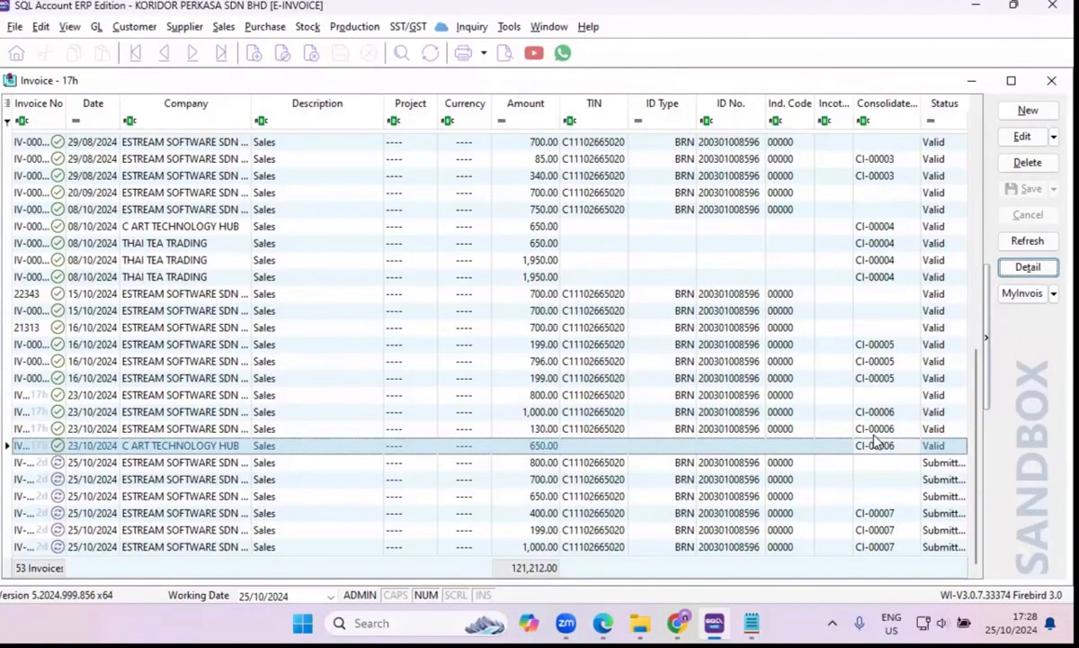
Open sales invoice IV-00044, view its validated sandbox e-Invoice in the MyInvois portal, and close the portal window.
double_click(877, 445)
click(1053, 294)
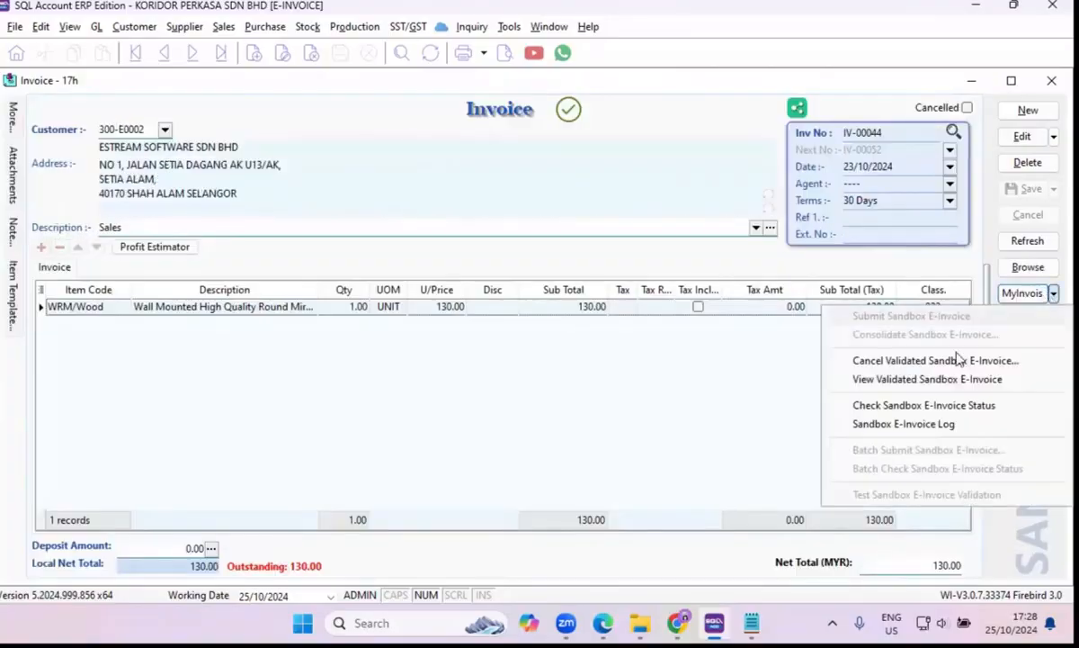
click(900, 379)
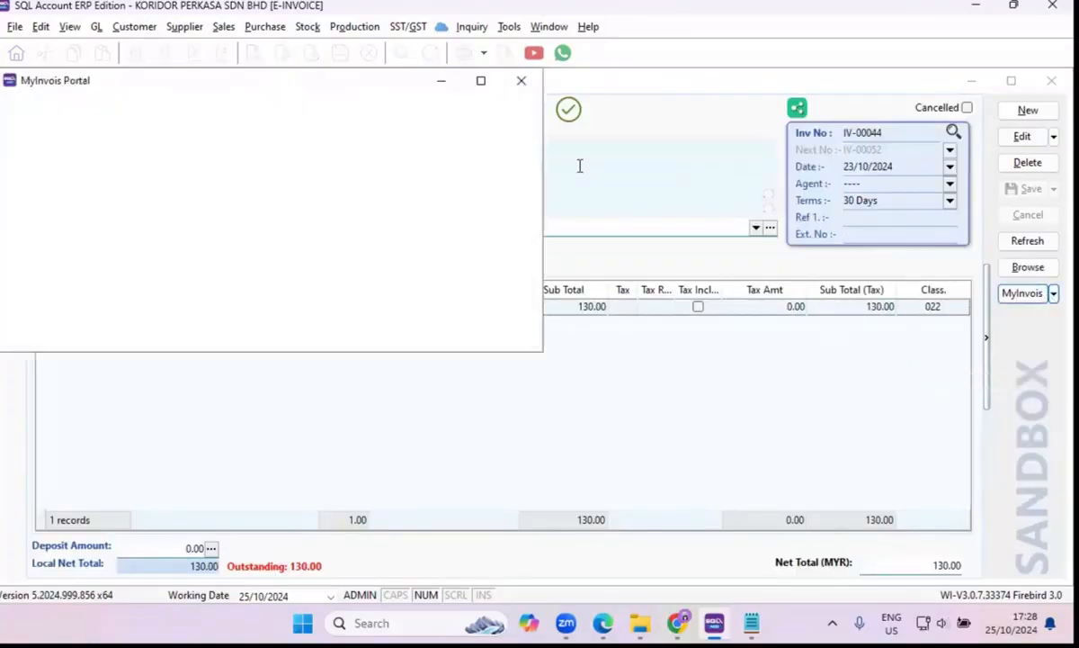
click(520, 80)
Check the sandbox e-Invoice status of invoice IV-00044, examine the buyer name on its consolidated e-Invoice, and close the invoice.
click(1054, 293)
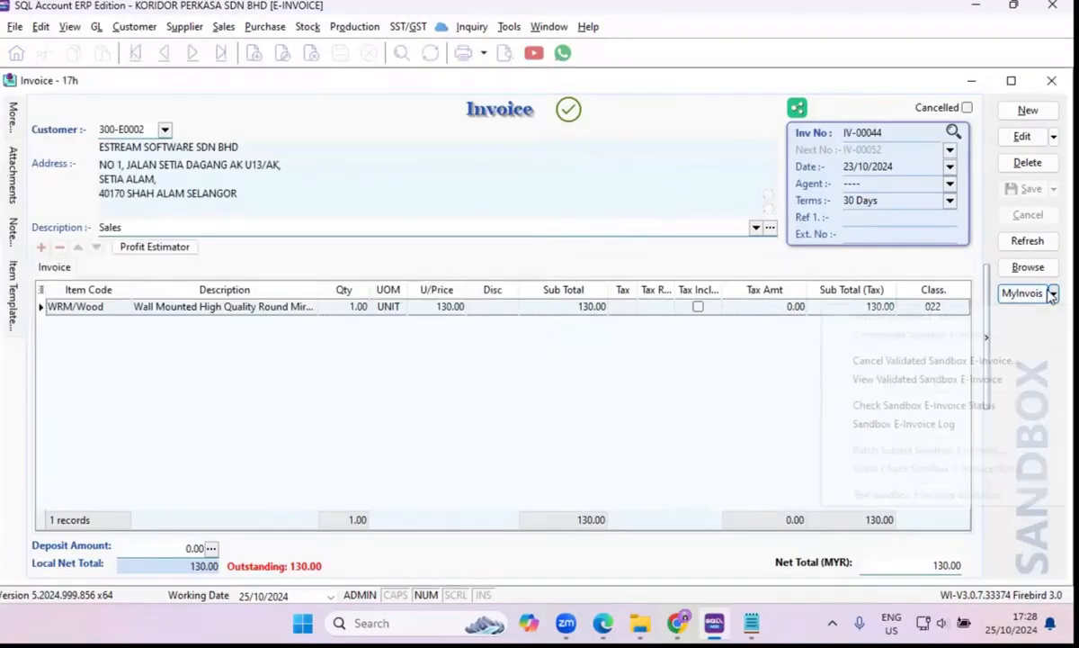
click(904, 408)
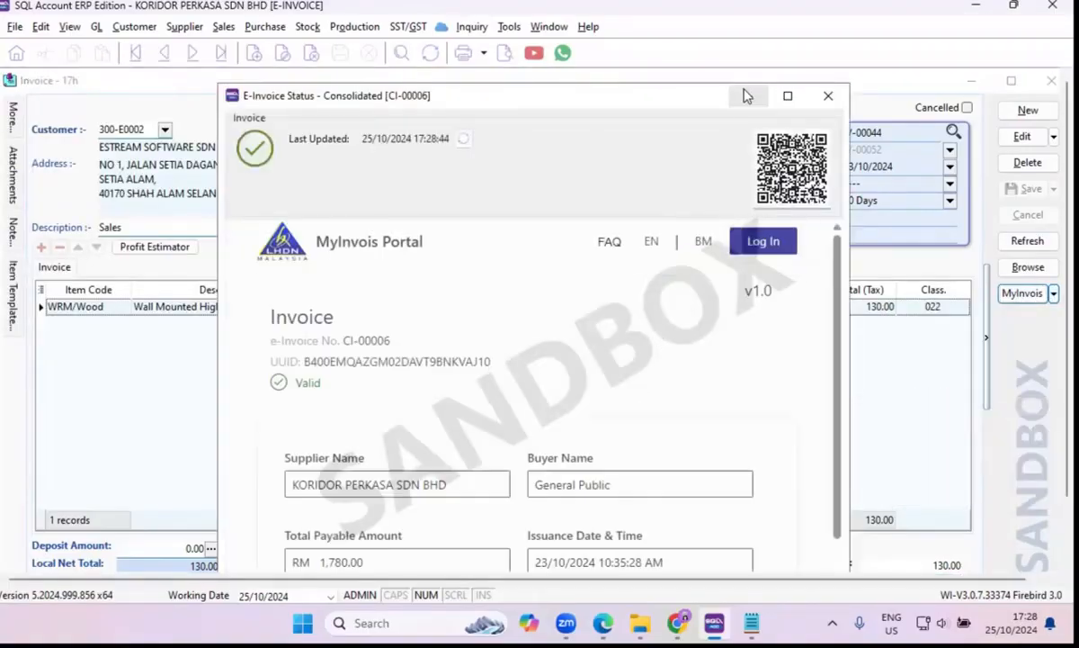
click(788, 95)
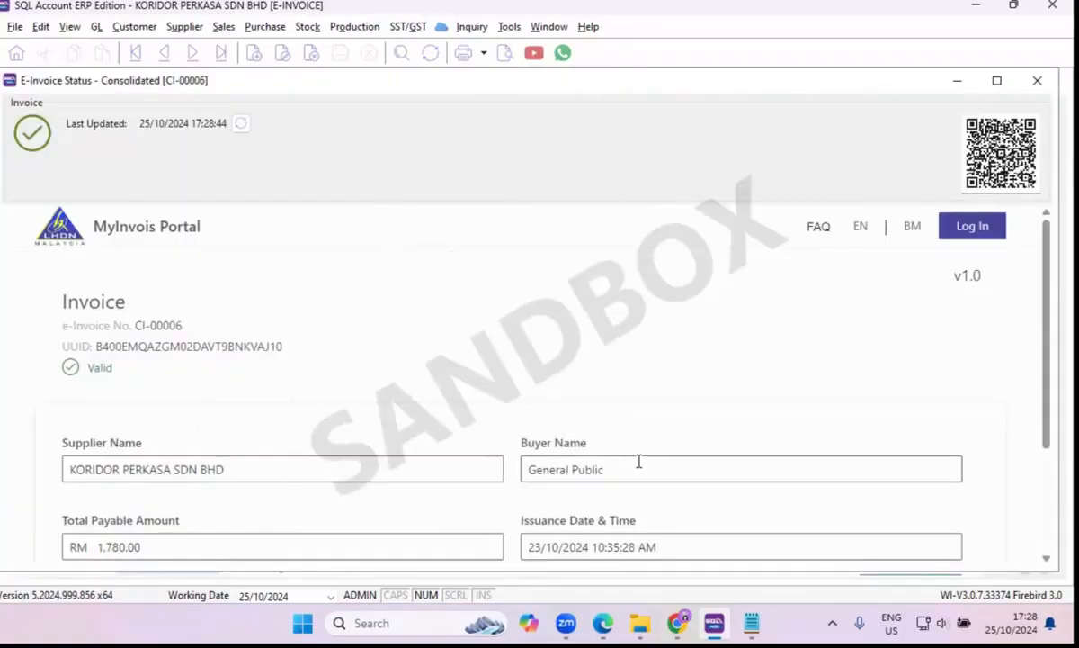
drag(636, 474, 511, 491)
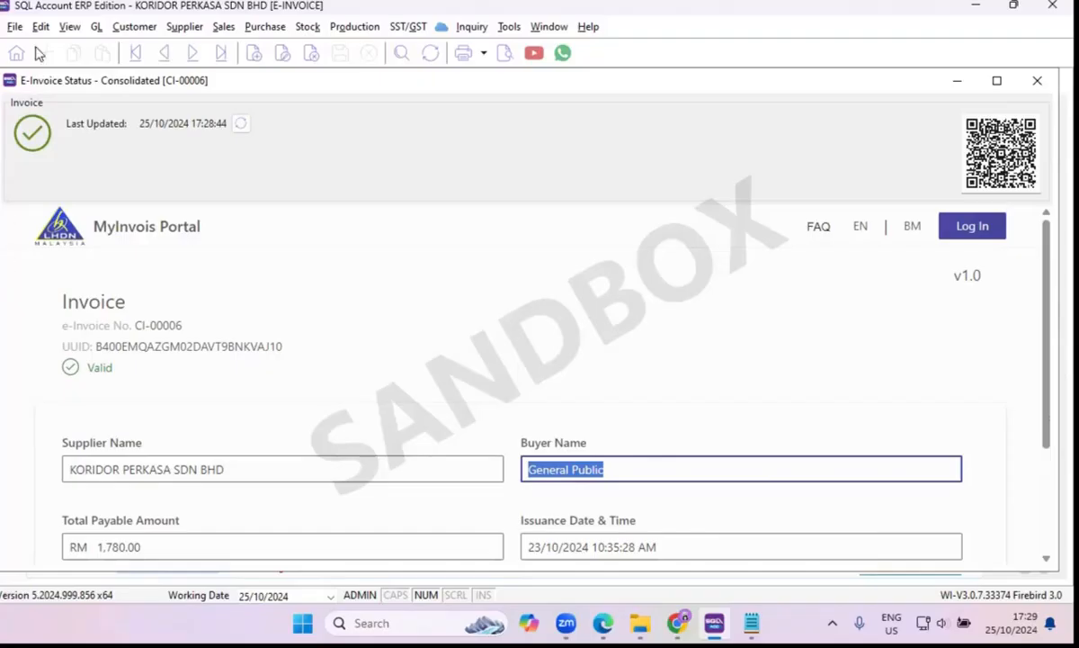
click(1040, 83)
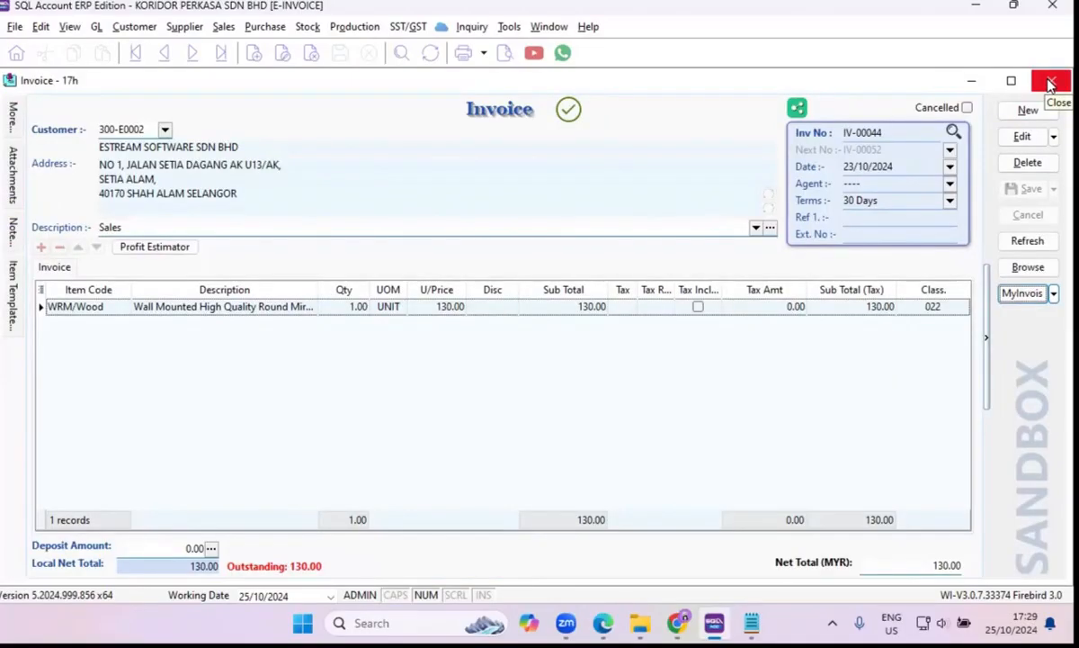
click(1051, 83)
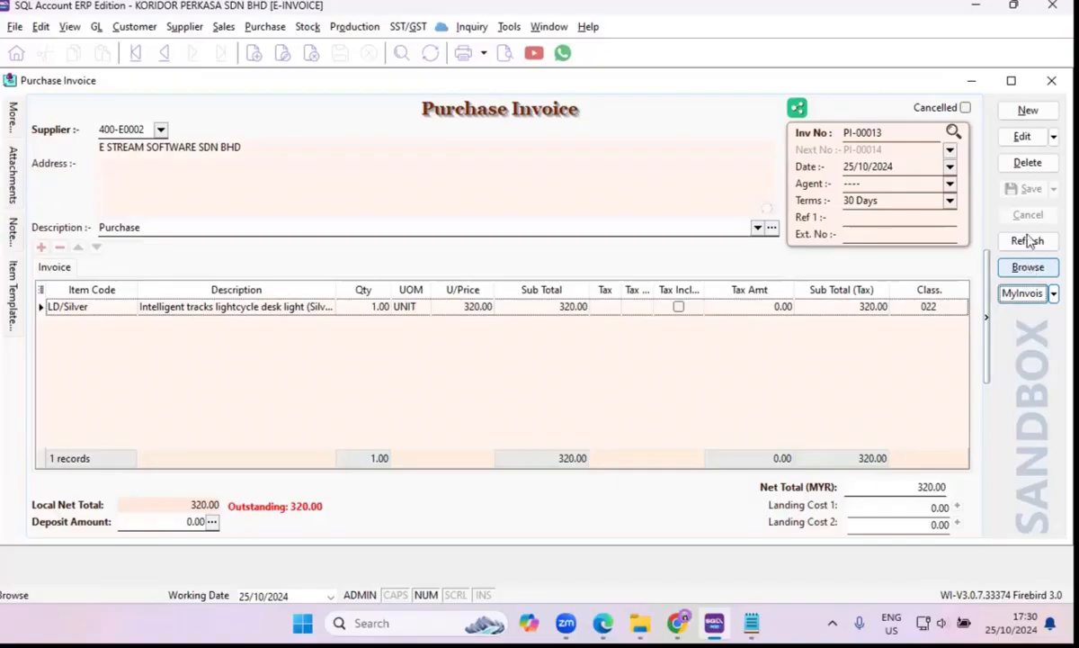
View the MyInvois options available for cash book entries, then close the cash book and the purchase invoice windows.
click(971, 86)
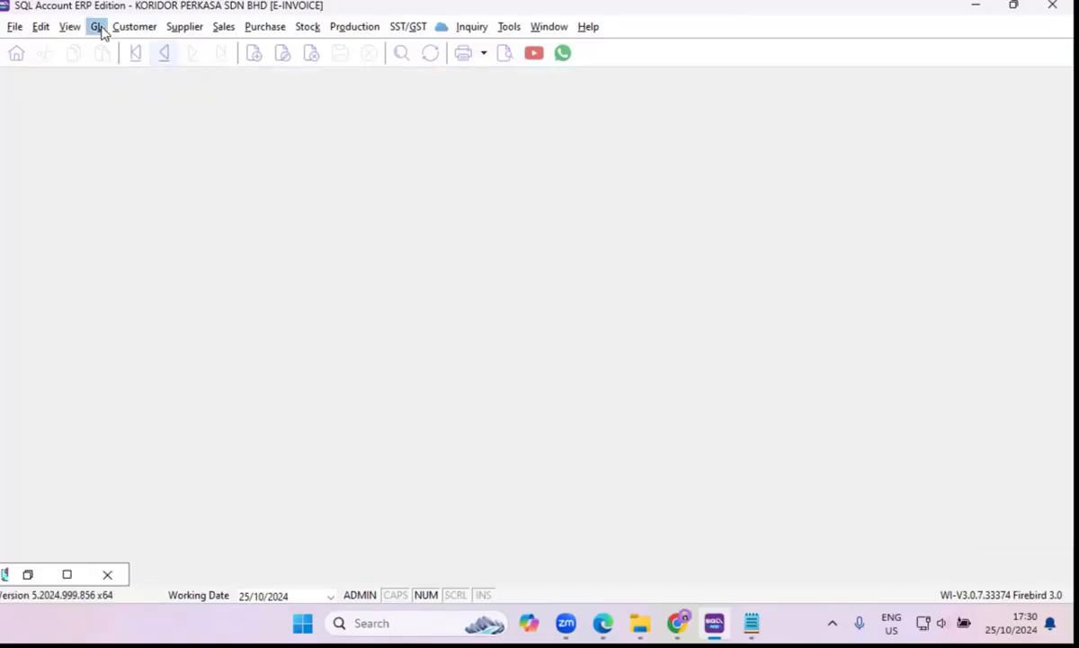
click(96, 26)
click(117, 72)
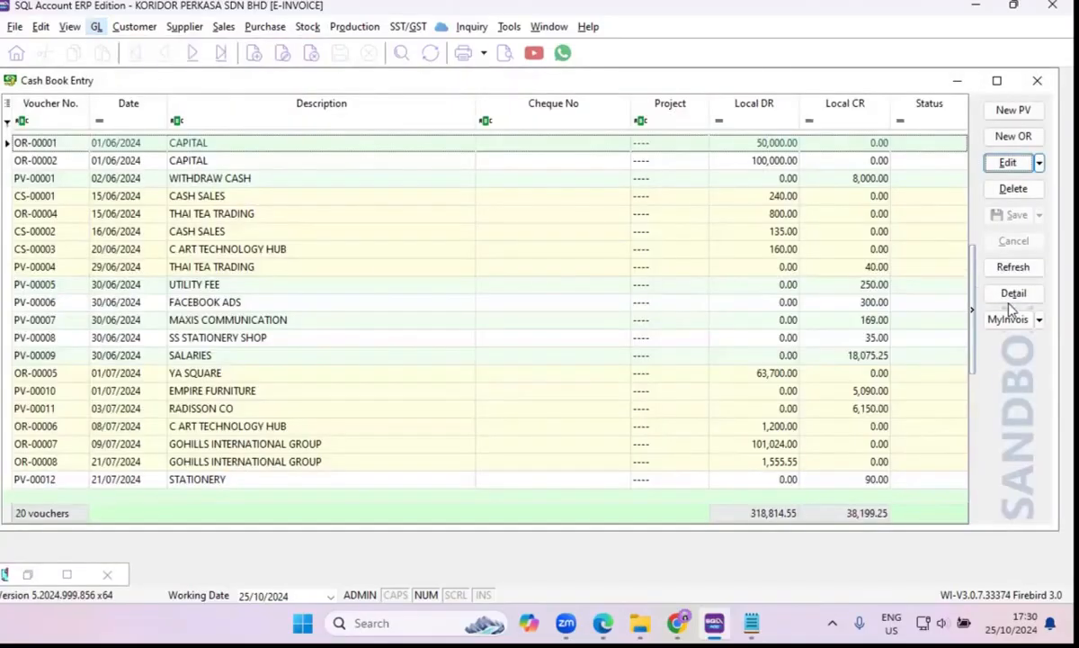
click(1008, 319)
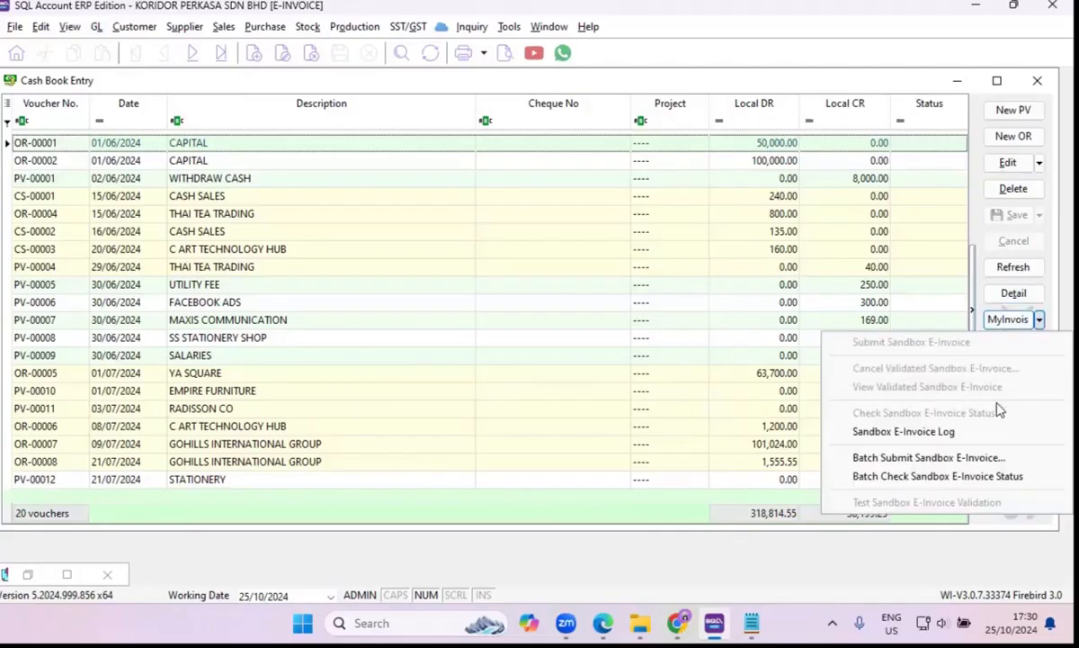
click(1037, 86)
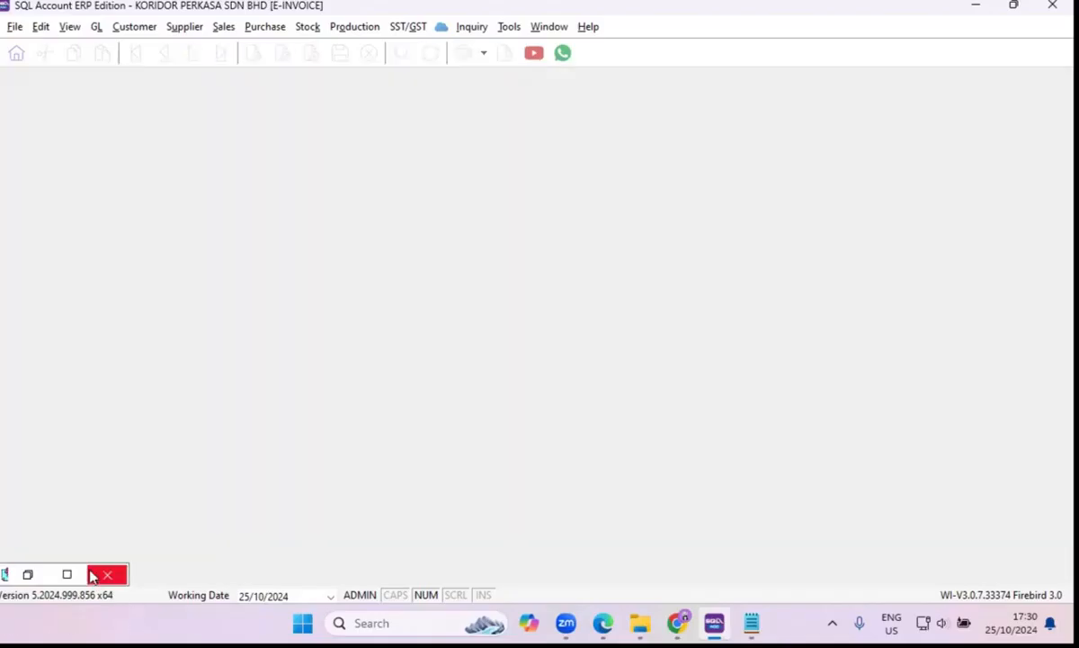
click(103, 575)
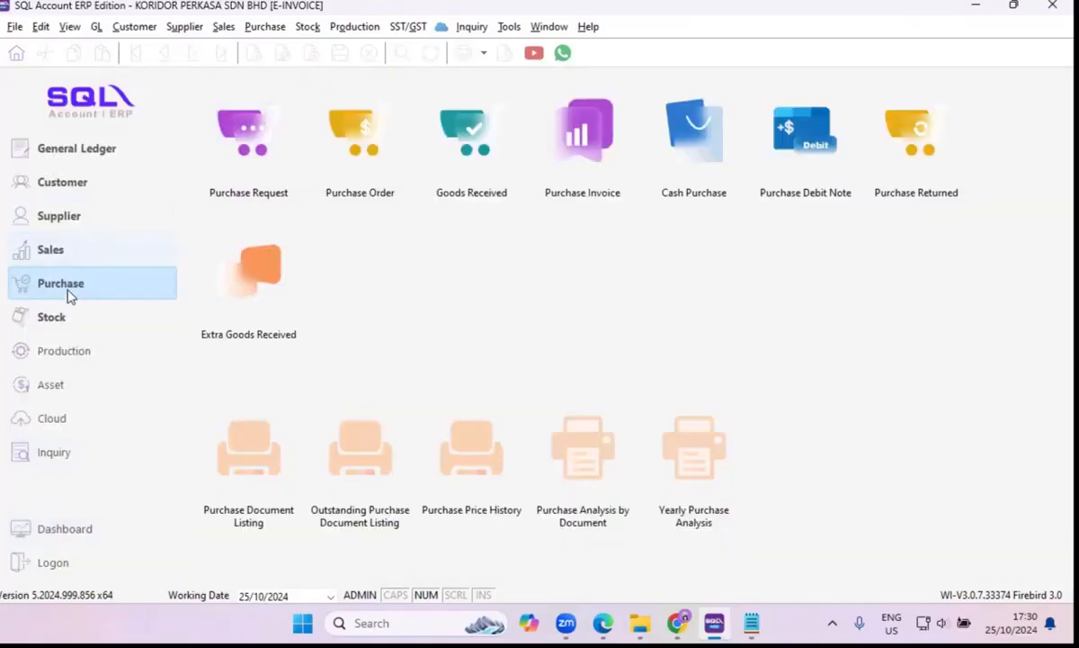
Open the purchase invoice list and start a batch import of sandbox e-Invoices.
click(585, 154)
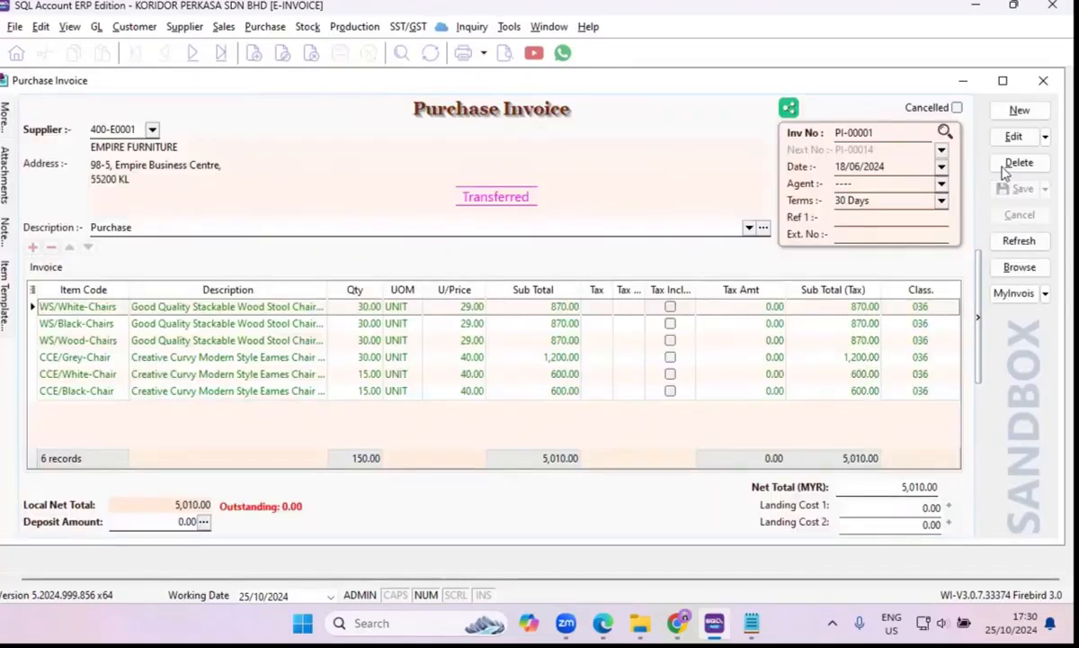
click(1025, 270)
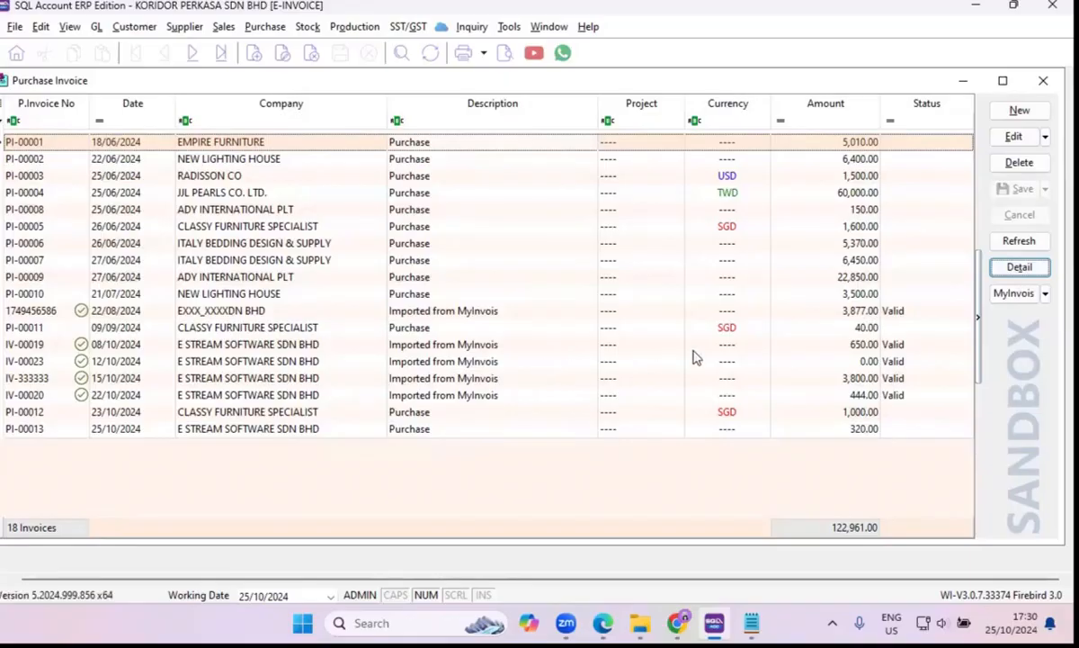
click(1045, 294)
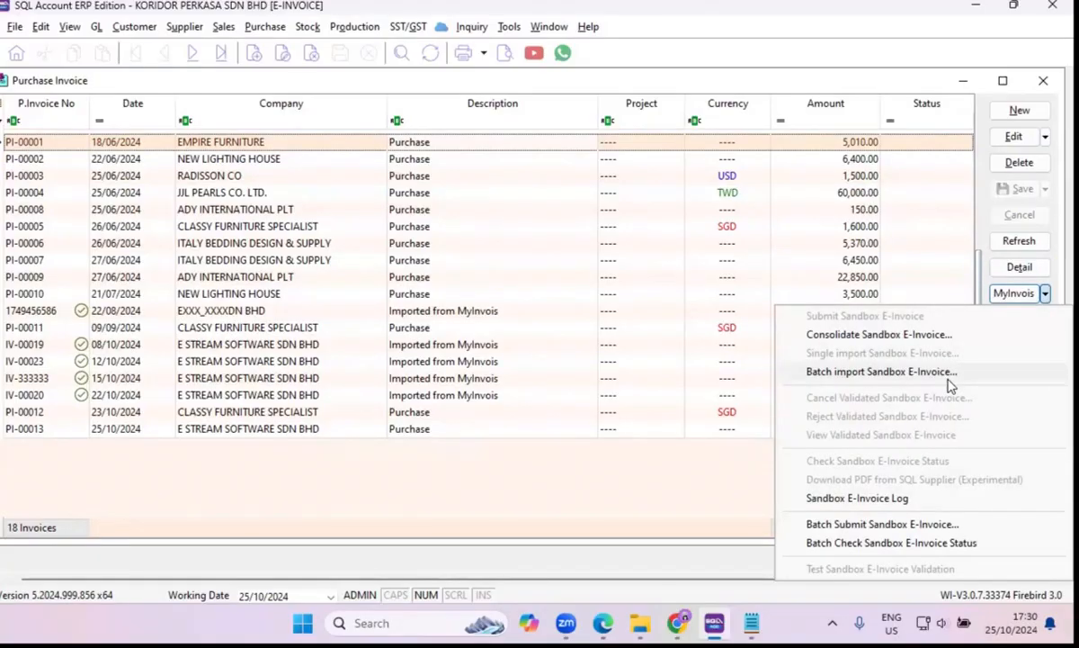
click(949, 377)
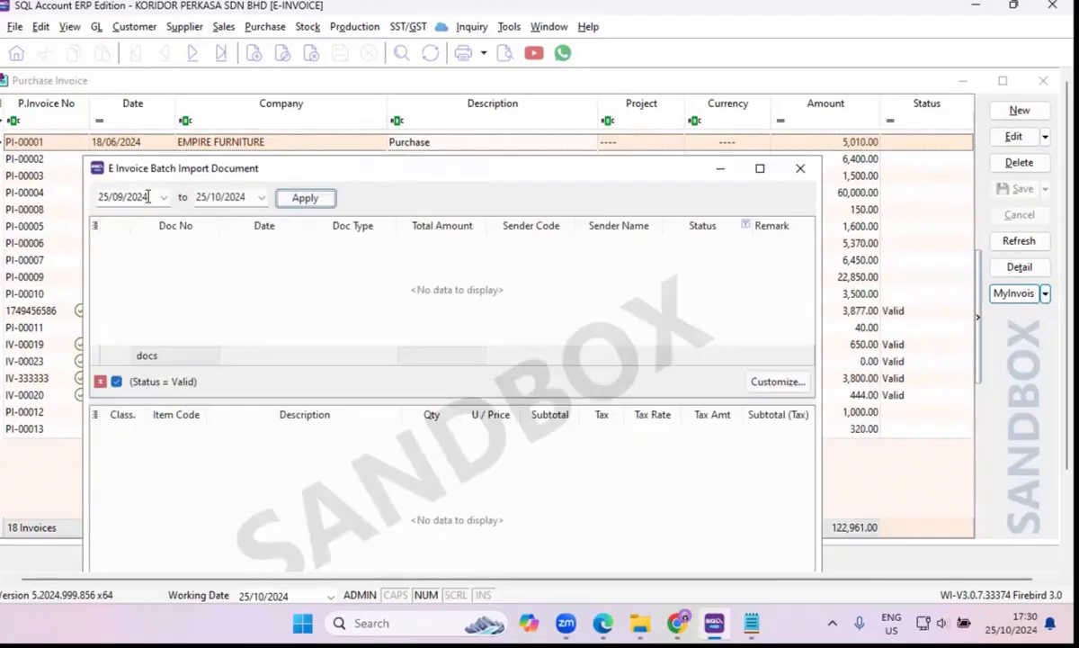
Try to retrieve e-Invoices for 25/09/2024 to 25/10/2024, and again with the start date set to 15/10/2024.
click(286, 201)
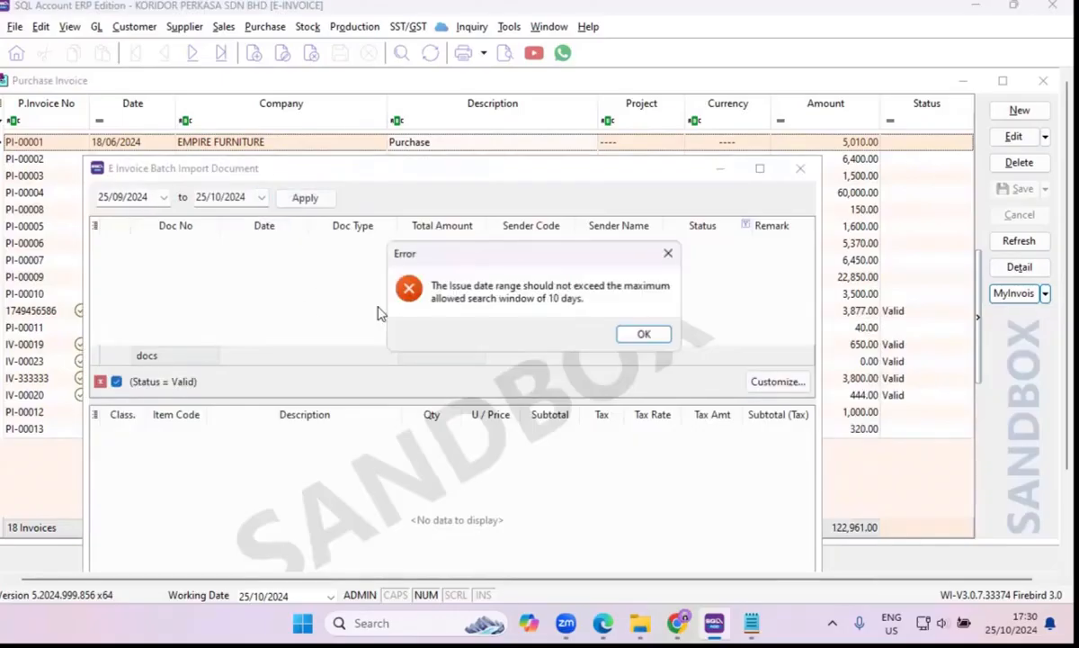
click(656, 339)
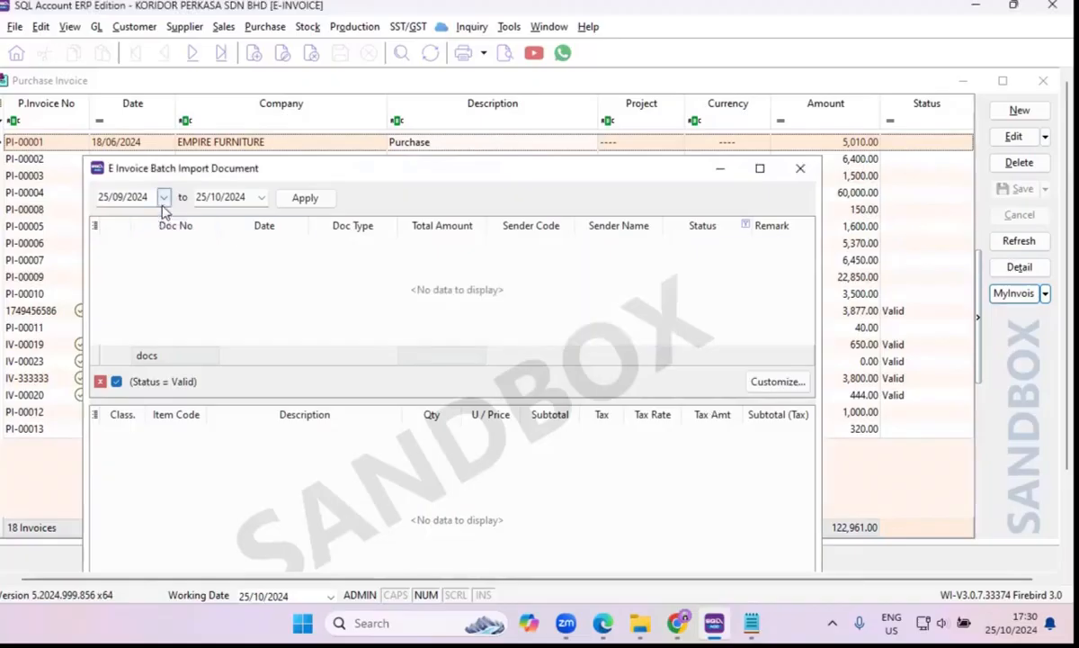
drag(149, 197, 19, 197)
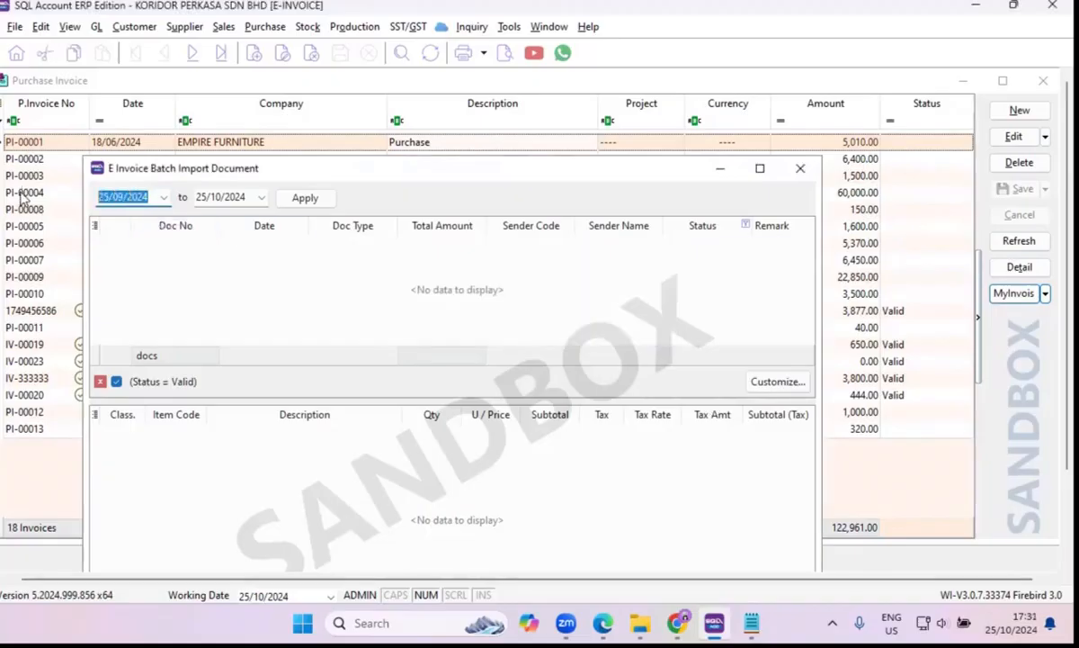
text(1510)
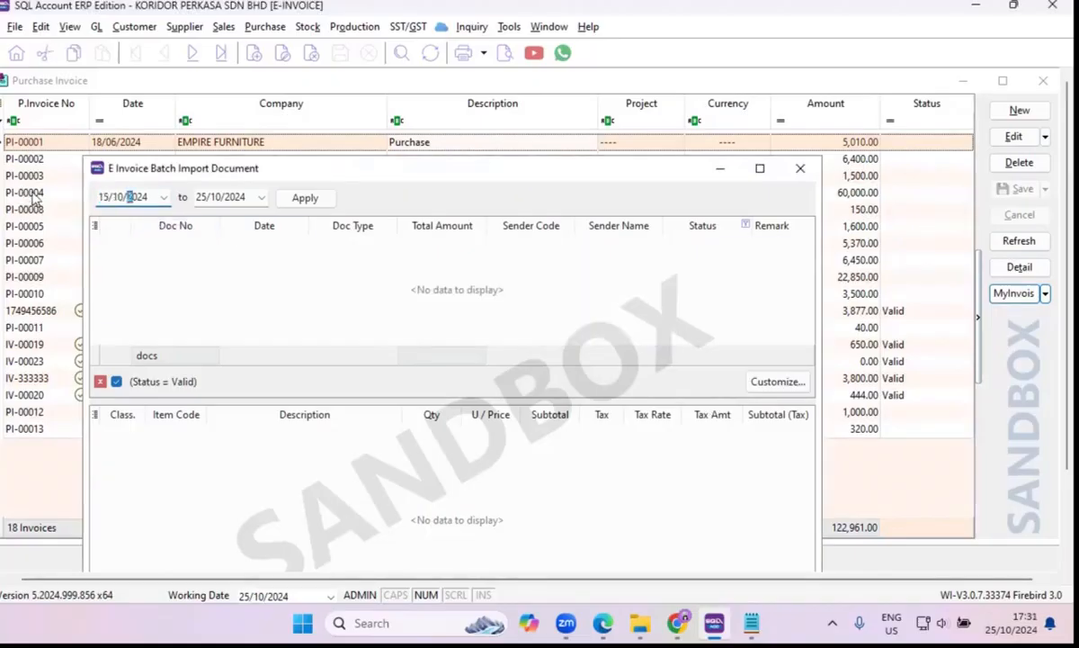
click(290, 203)
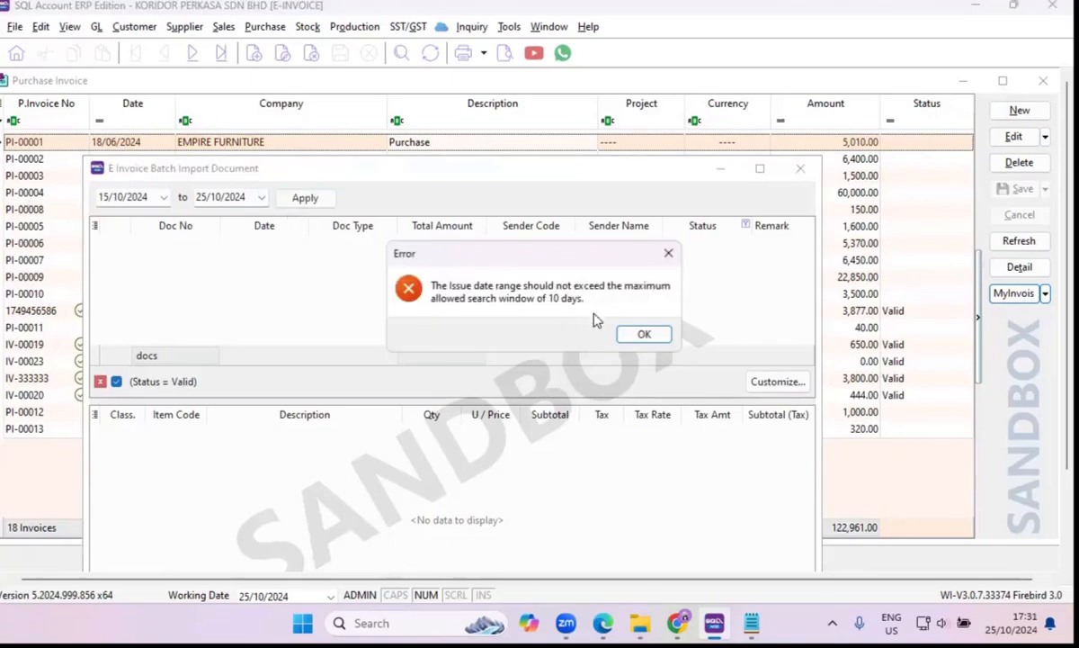
click(641, 334)
Set the import start date to 20/10/2024 and retrieve the e-Invoices up to 25/10/2024.
click(164, 197)
click(165, 197)
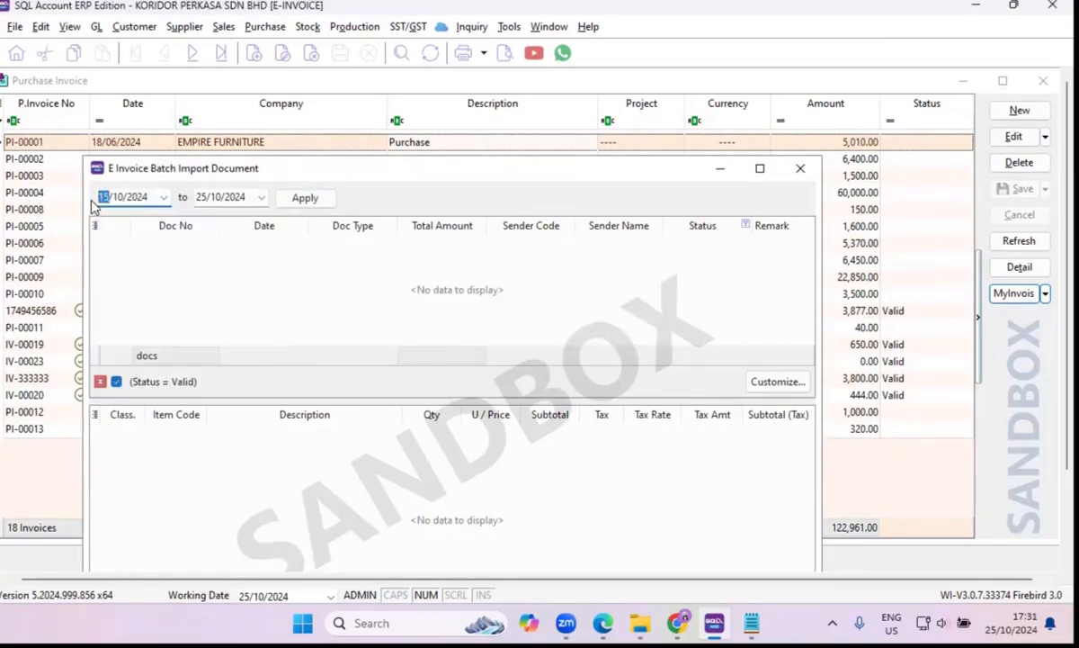
text(20)
click(304, 198)
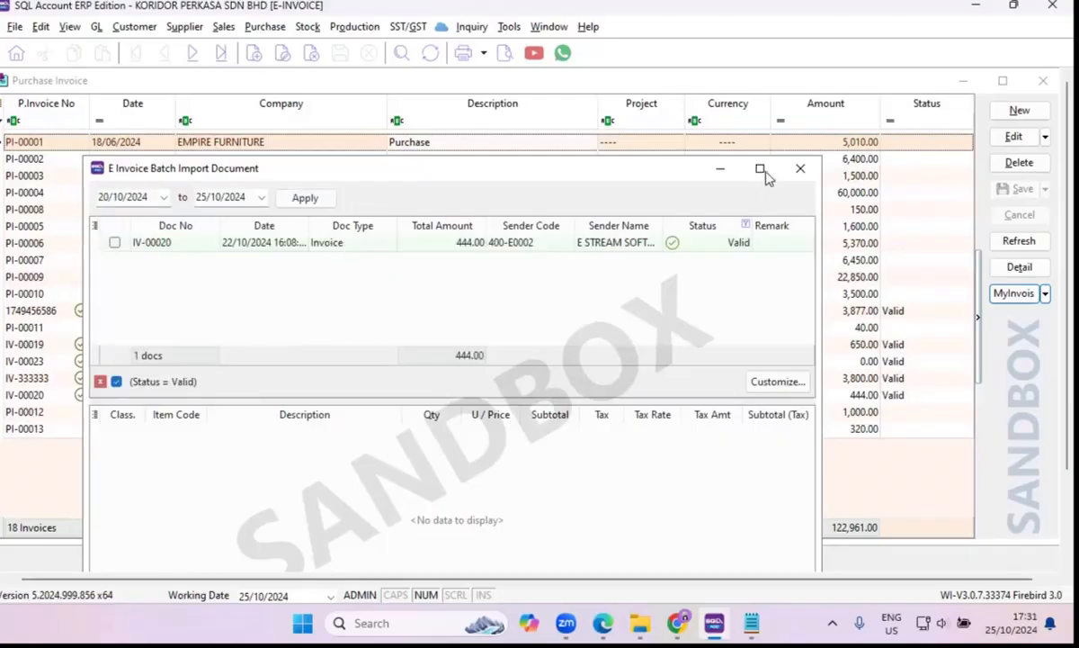
Select document IV-00020 for import and set its sender to E STREAM SOFTWARE SDN BHD, code 400-E0002.
drag(615, 170, 642, 122)
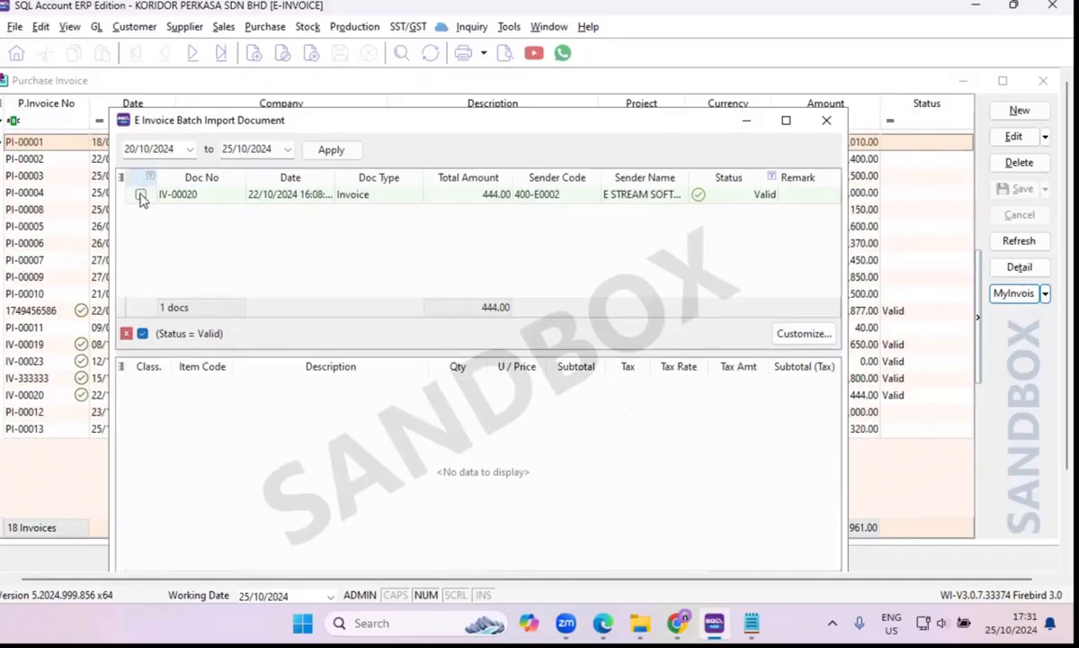
click(141, 197)
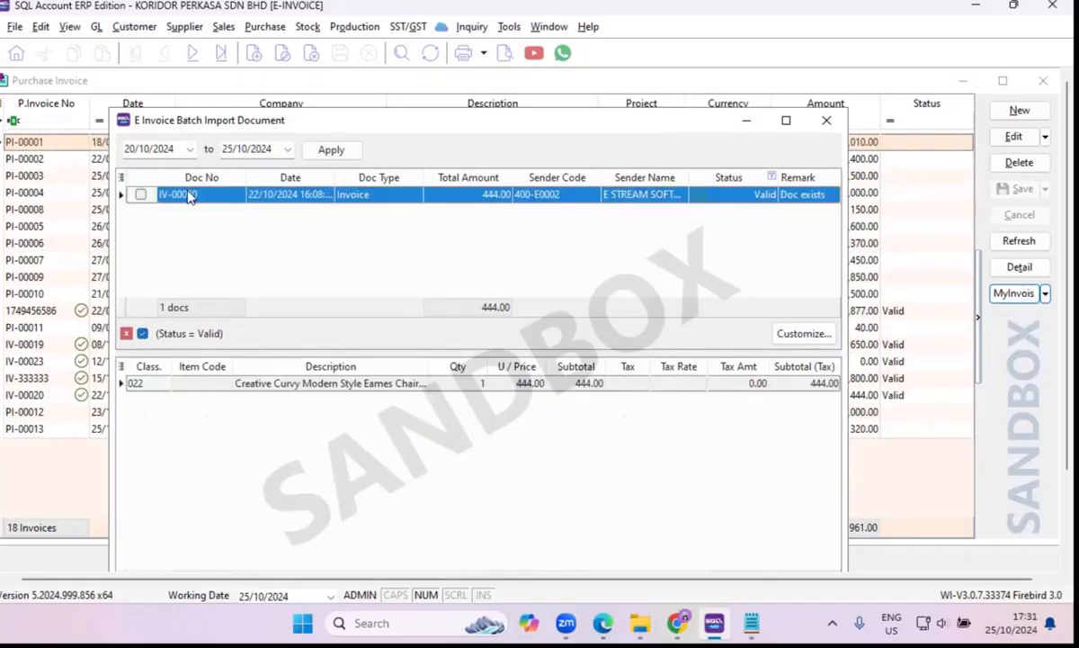
click(593, 196)
click(593, 196)
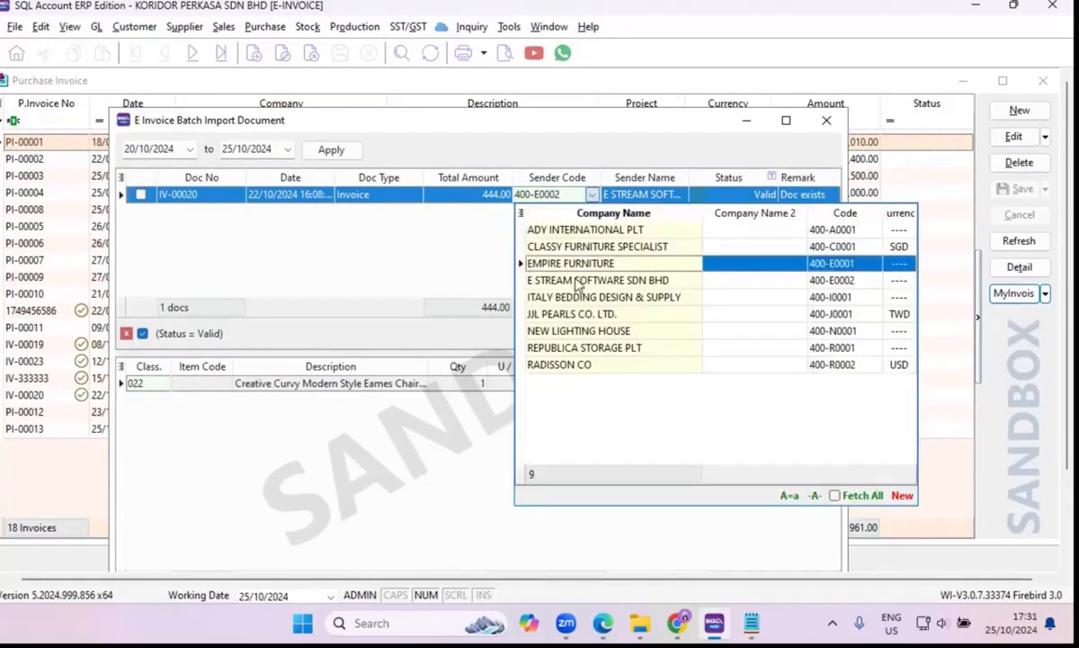
click(589, 281)
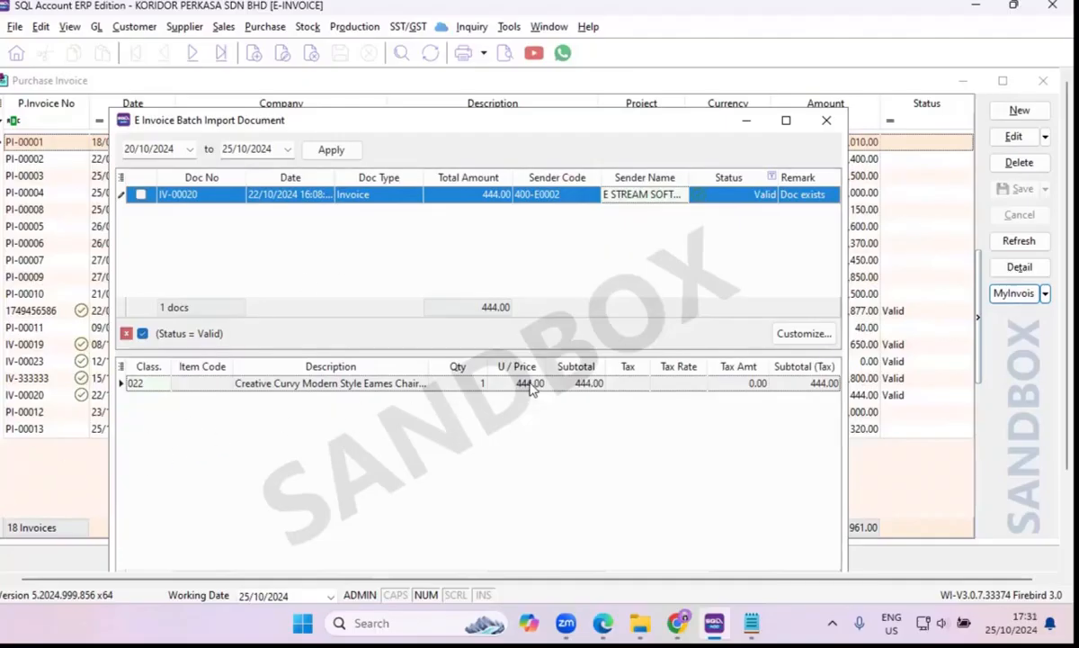
Map the line of document IV-00020 to item code CCE/Black-Chair and try to import the document.
click(225, 387)
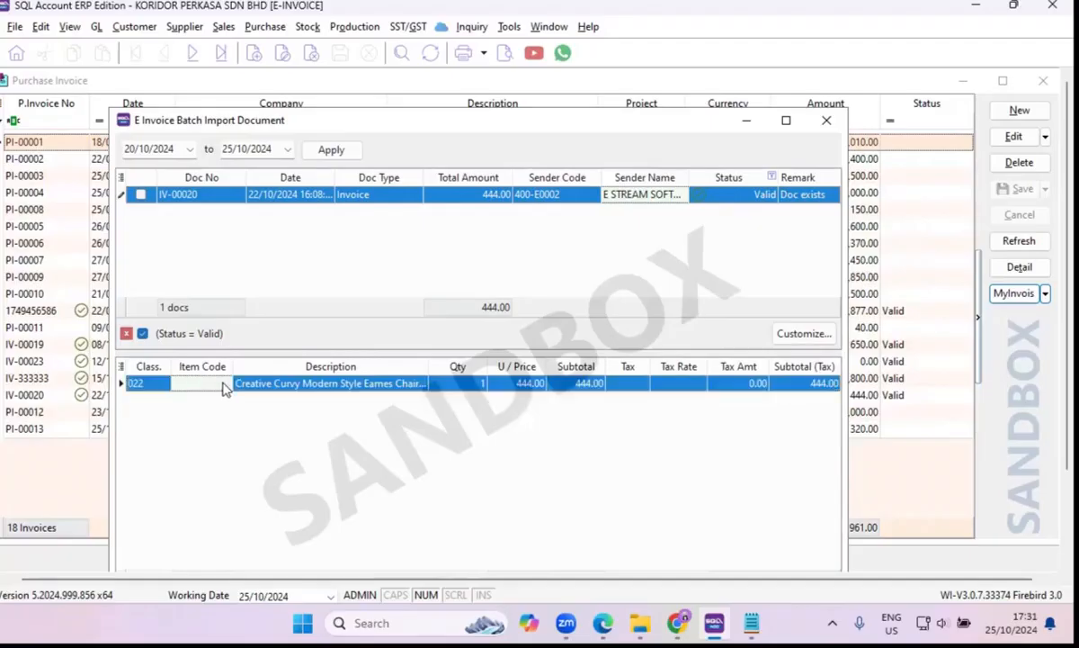
click(224, 384)
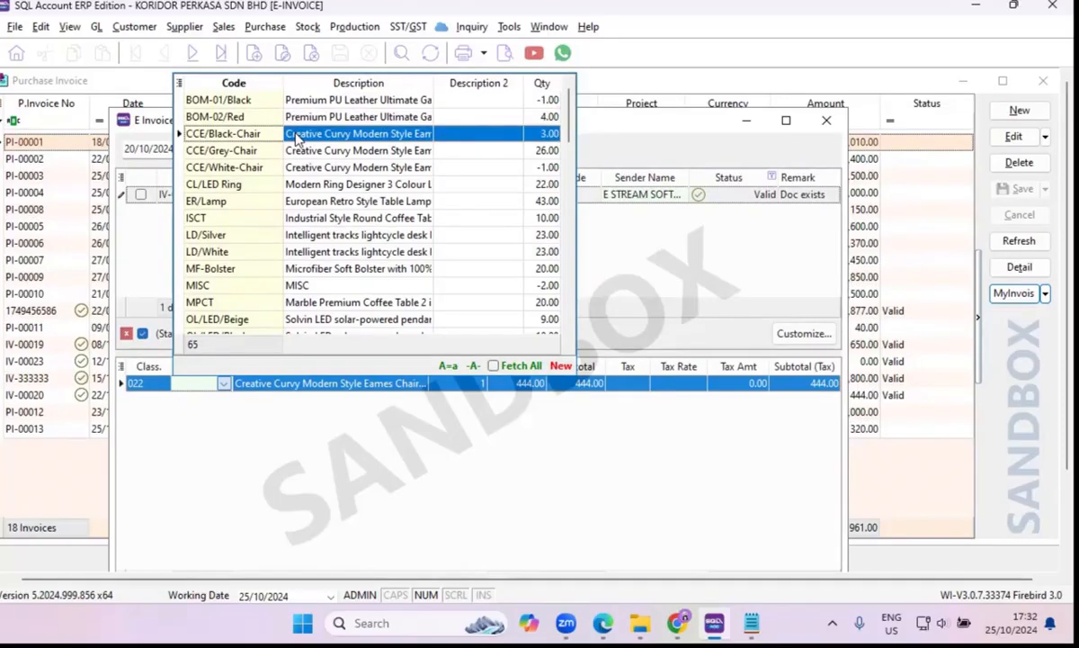
click(297, 135)
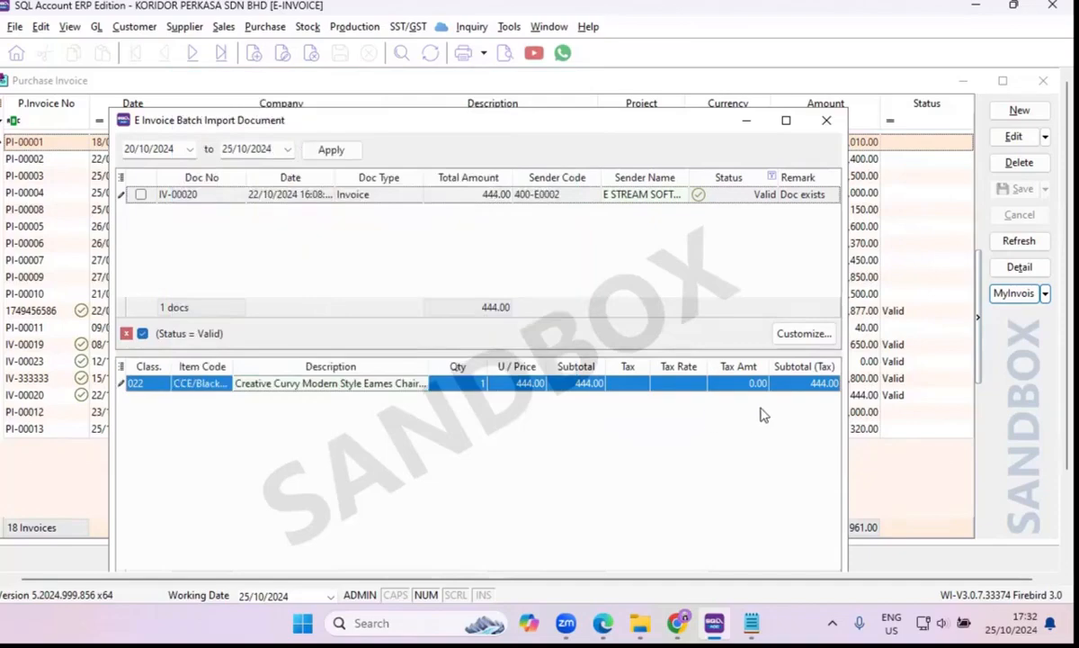
drag(627, 117, 622, 78)
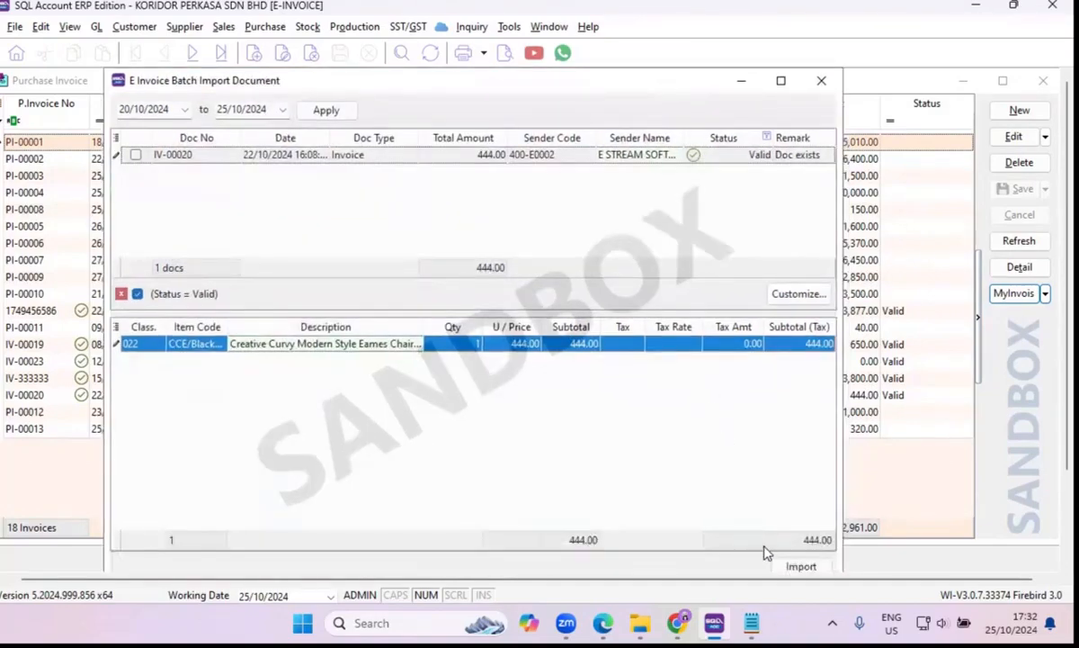
click(789, 567)
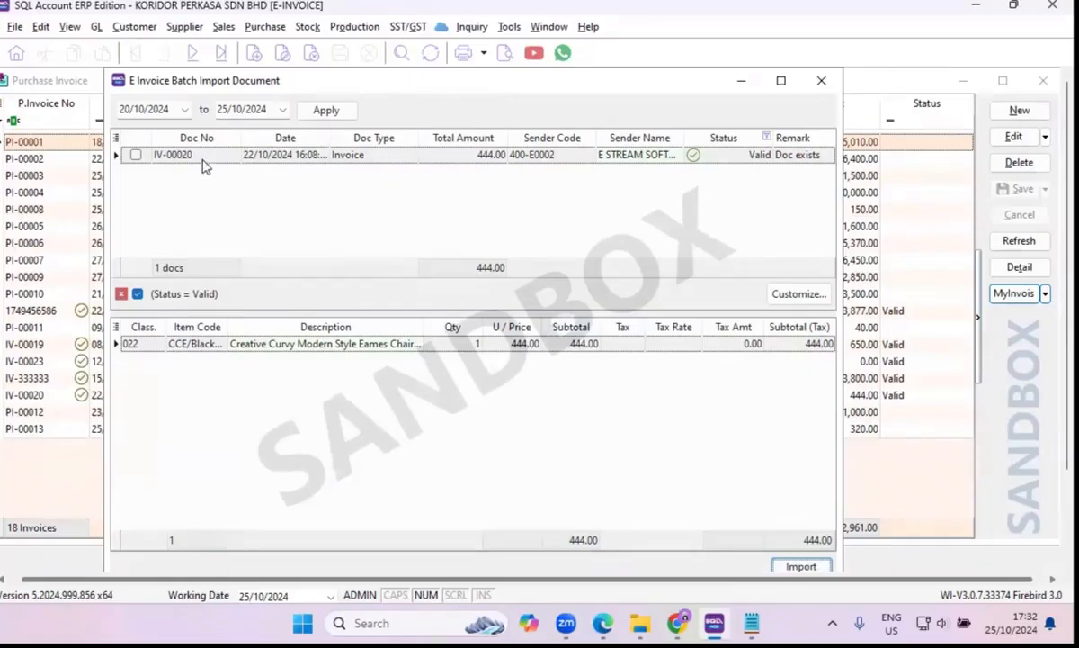
Minimize the batch import window, open purchase invoice IV-00020, and examine its details and description.
click(741, 81)
click(41, 395)
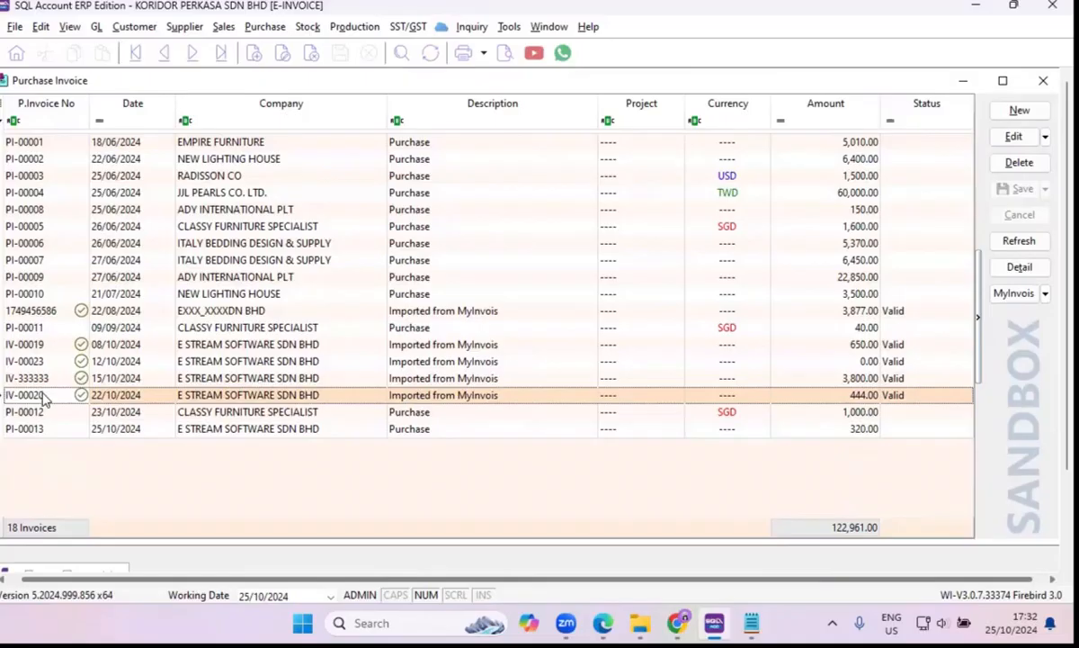
double_click(292, 397)
double_click(292, 402)
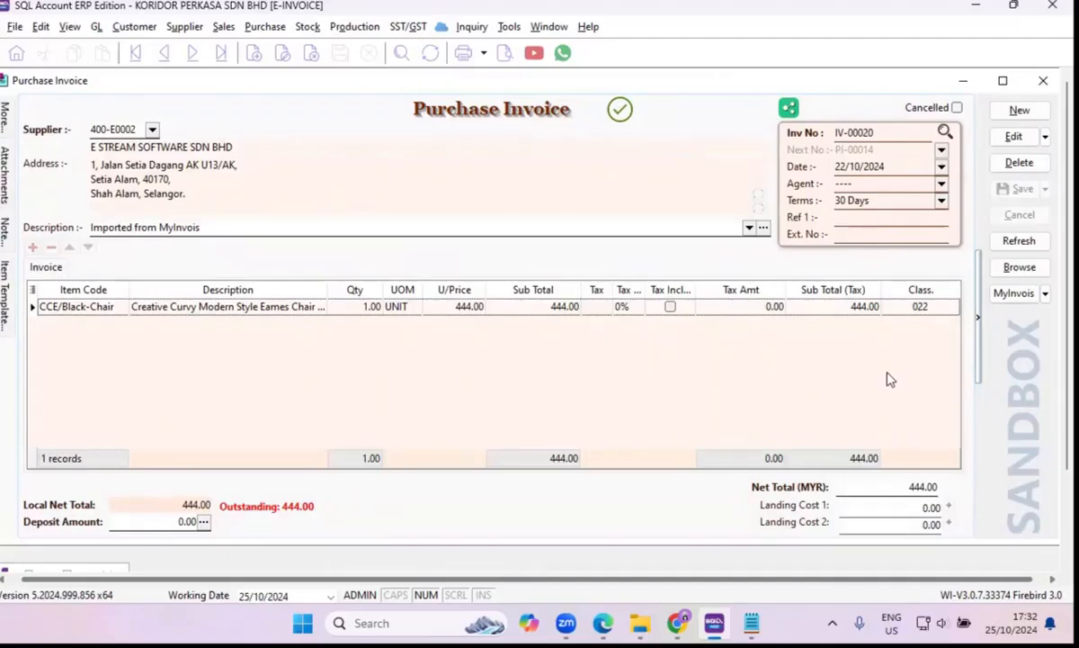
drag(207, 225, 70, 227)
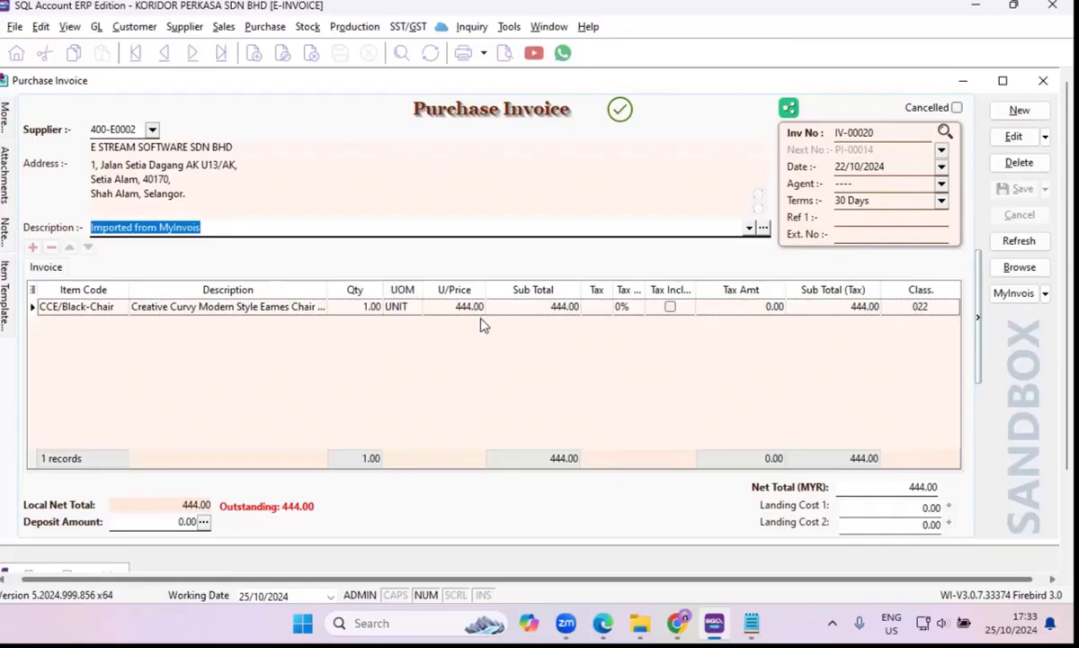
Show the list of all purchase invoices, and switch to the SQL e-Invoice web page in Chrome.
click(1019, 275)
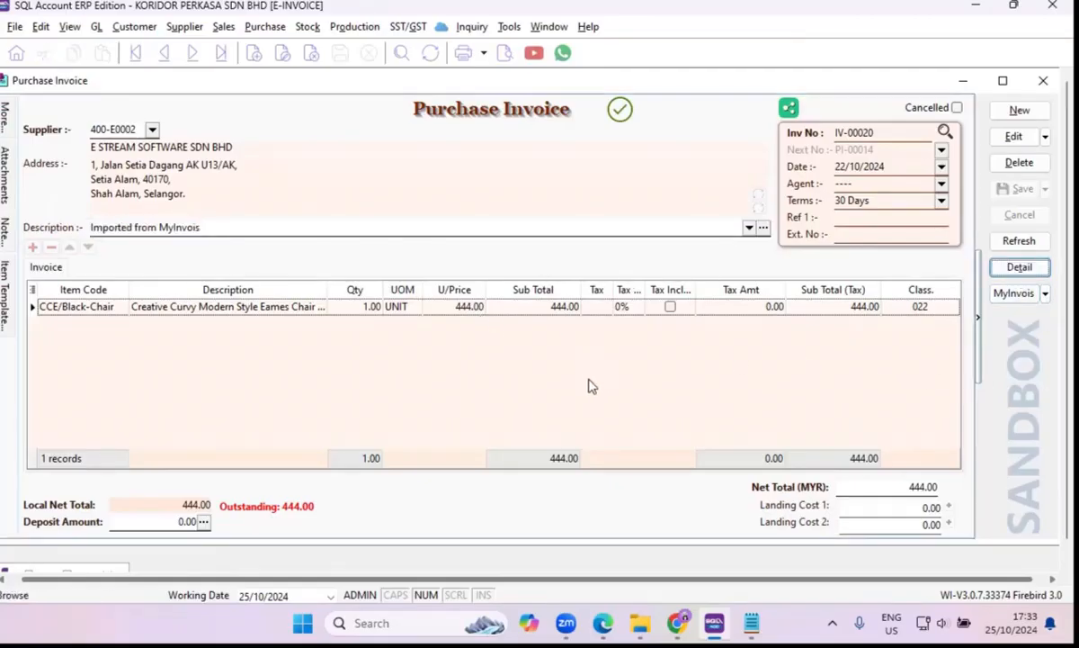
mouse_move(683, 623)
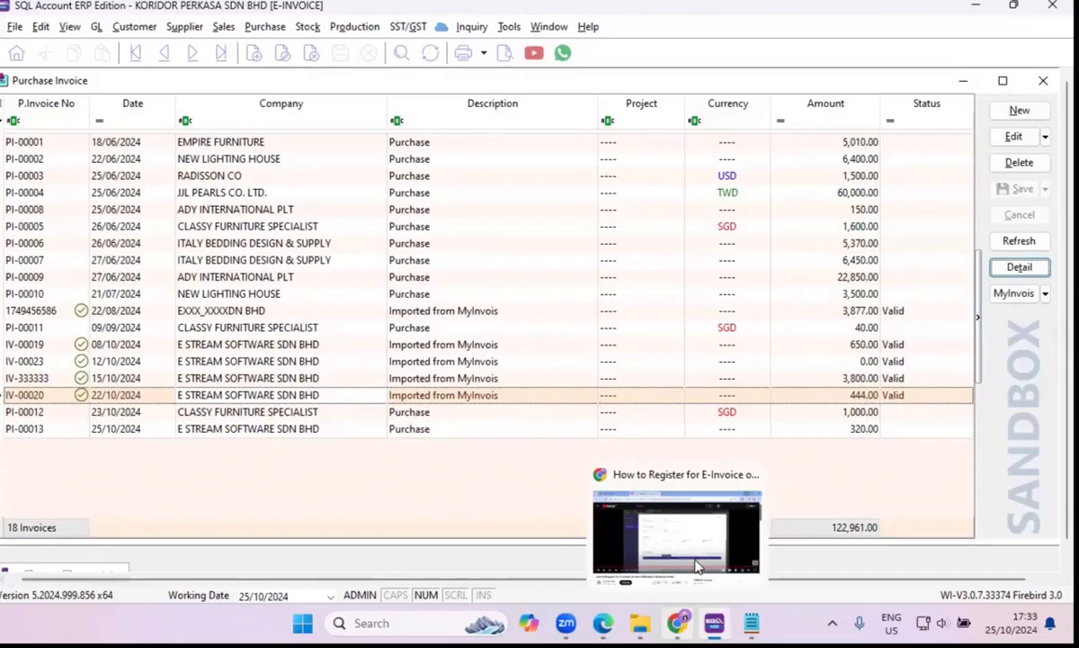
click(686, 622)
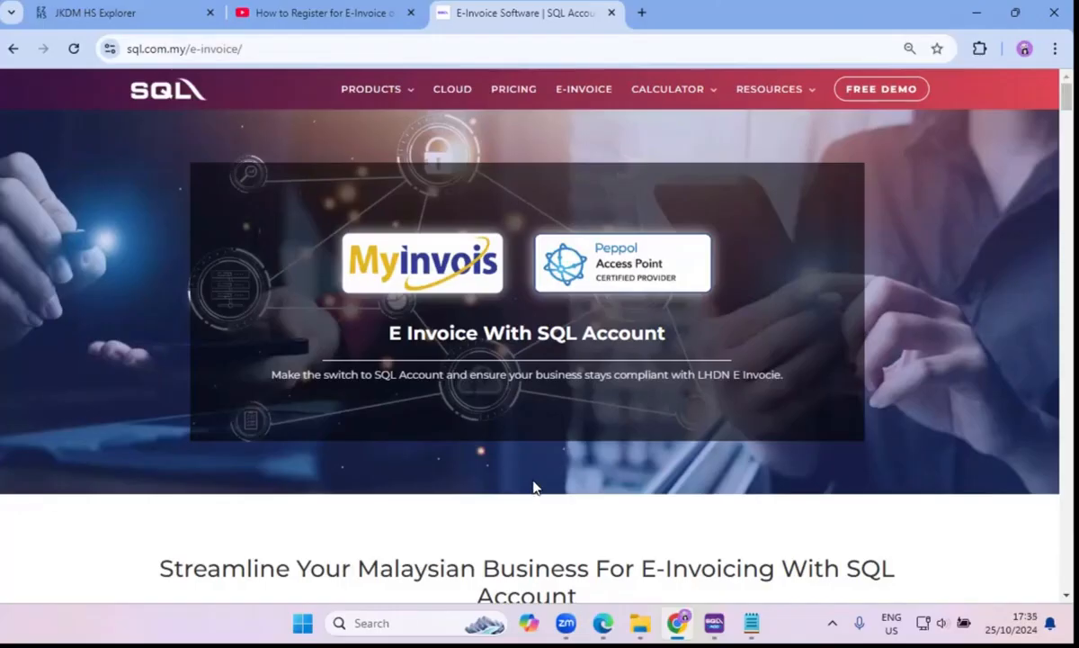
Switch to the JENDELA SPEKTRUM note in Notepad and replace its text with the training contact's e-mail address.
mouse_move(610, 623)
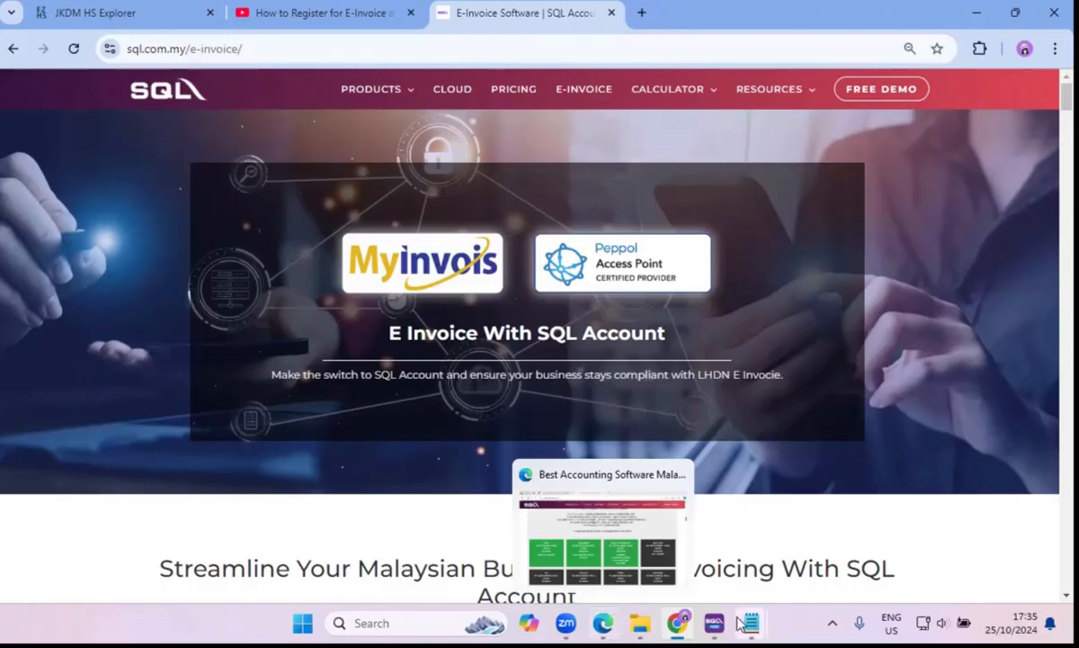
mouse_move(770, 622)
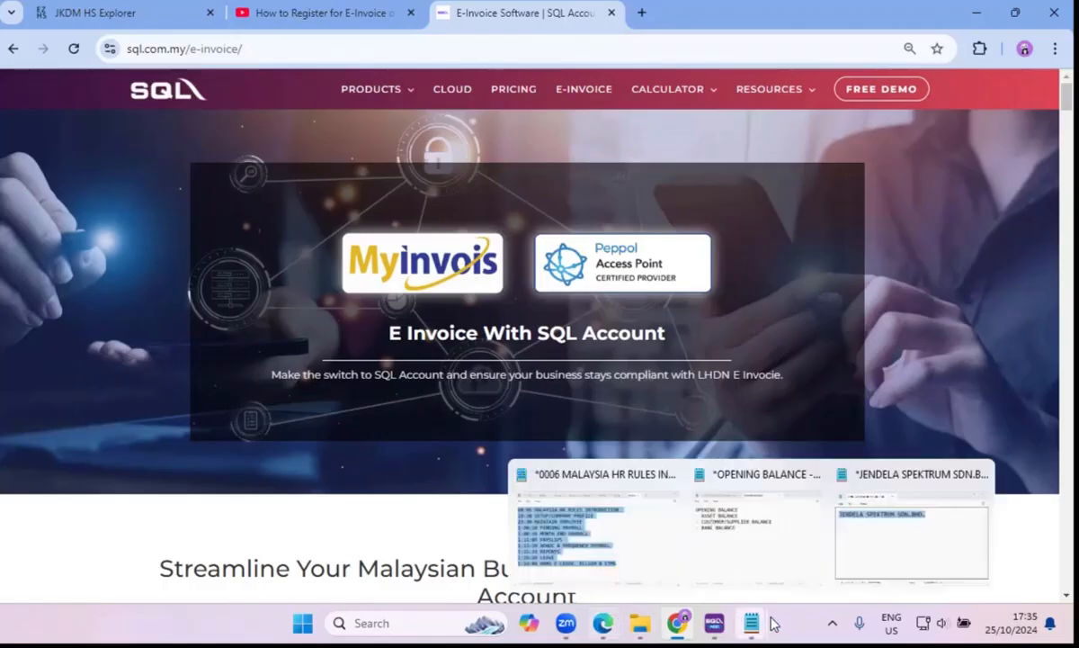
click(914, 547)
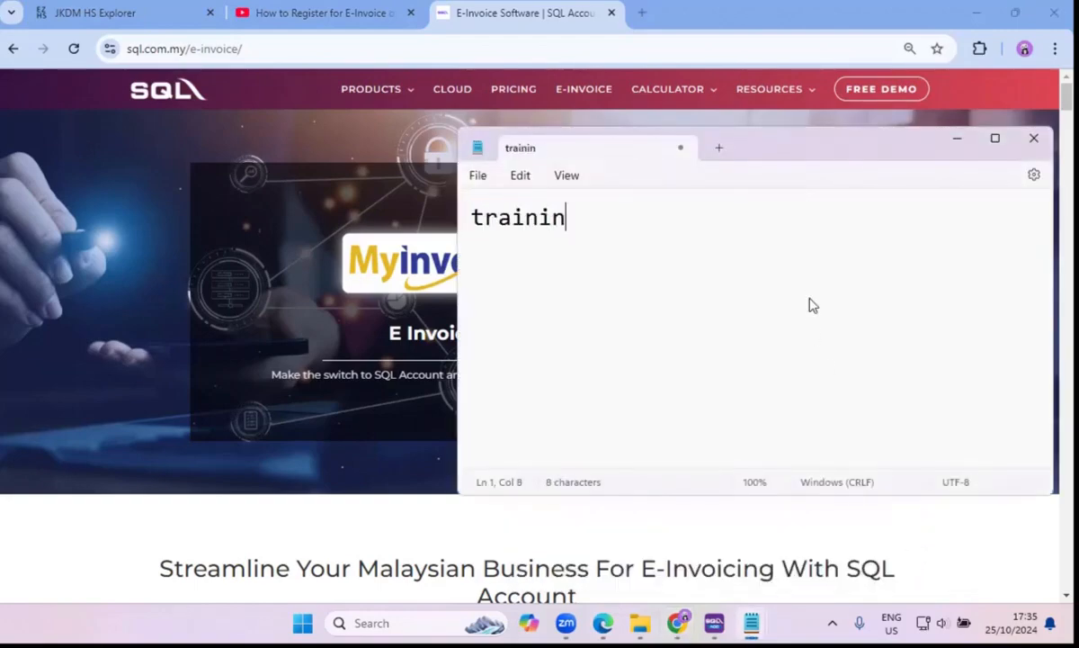
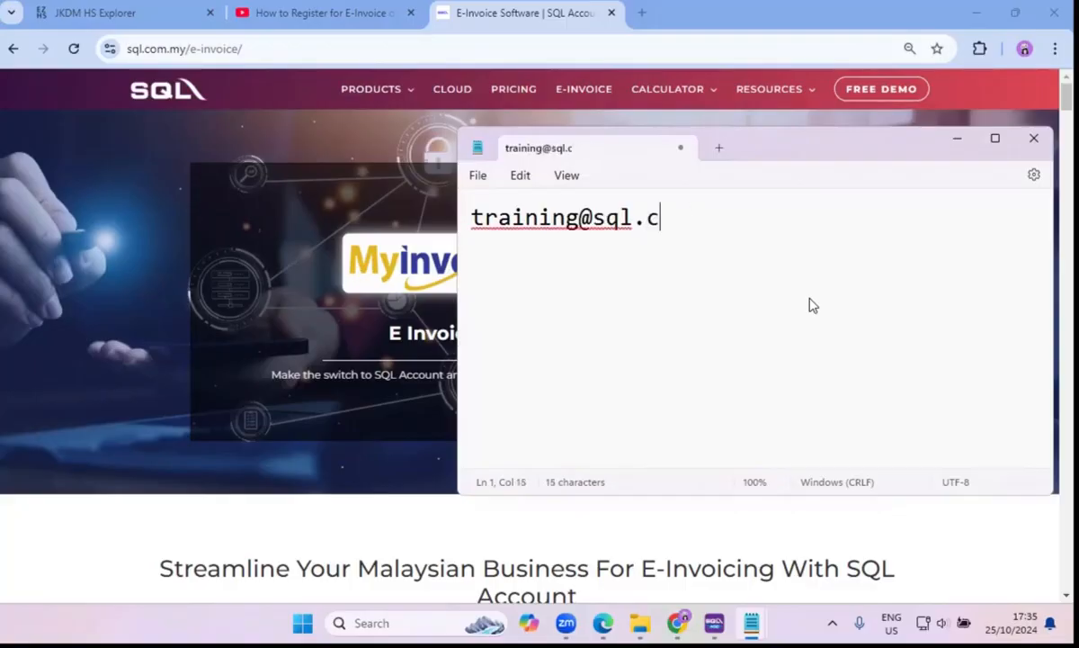
Add the price RM 299 to the note, separated from the e-mail address by a blank line.
key(Return)
key(Return)
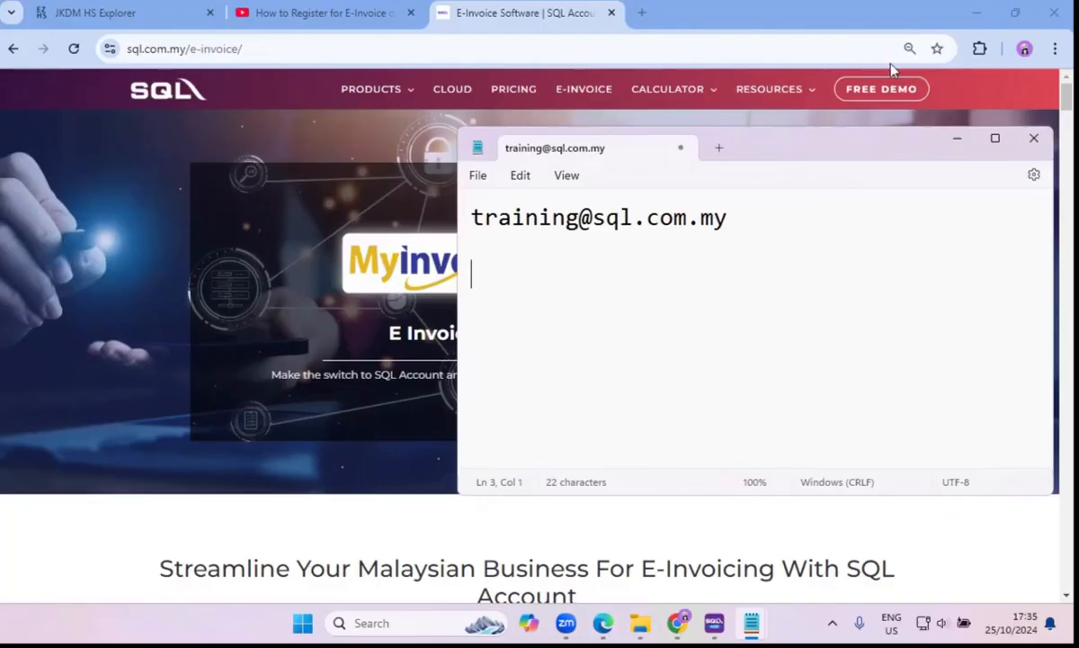
text(RM 299)
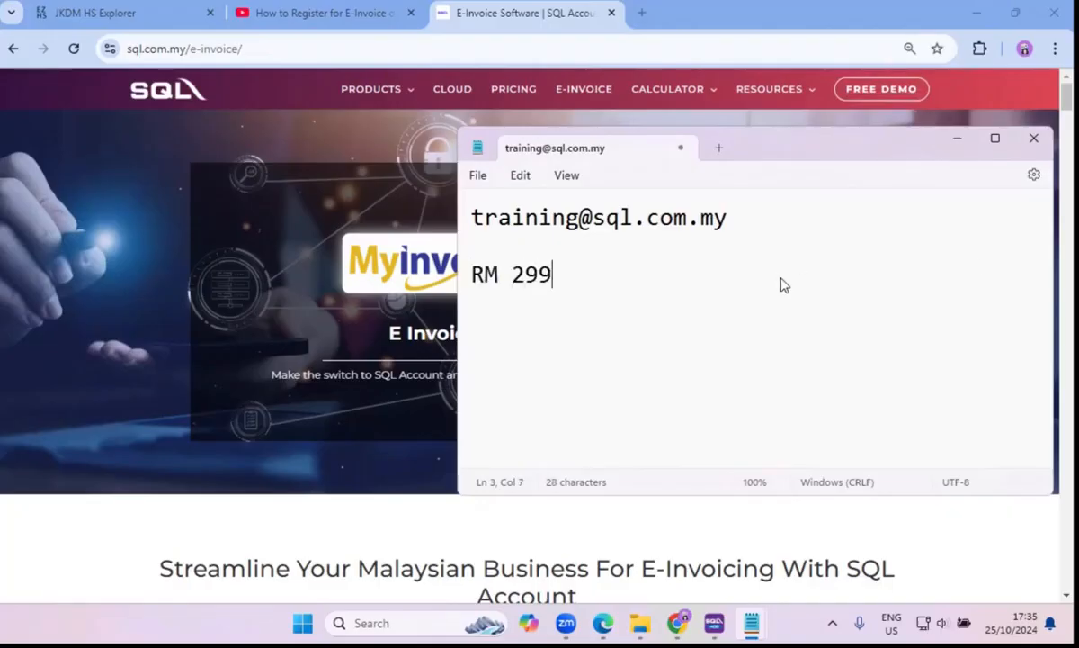
key(Return)
Check the Zoom window, minimize the windows covering the SQL Account purchase invoice list, and open the Zoom meeting chat.
click(566, 621)
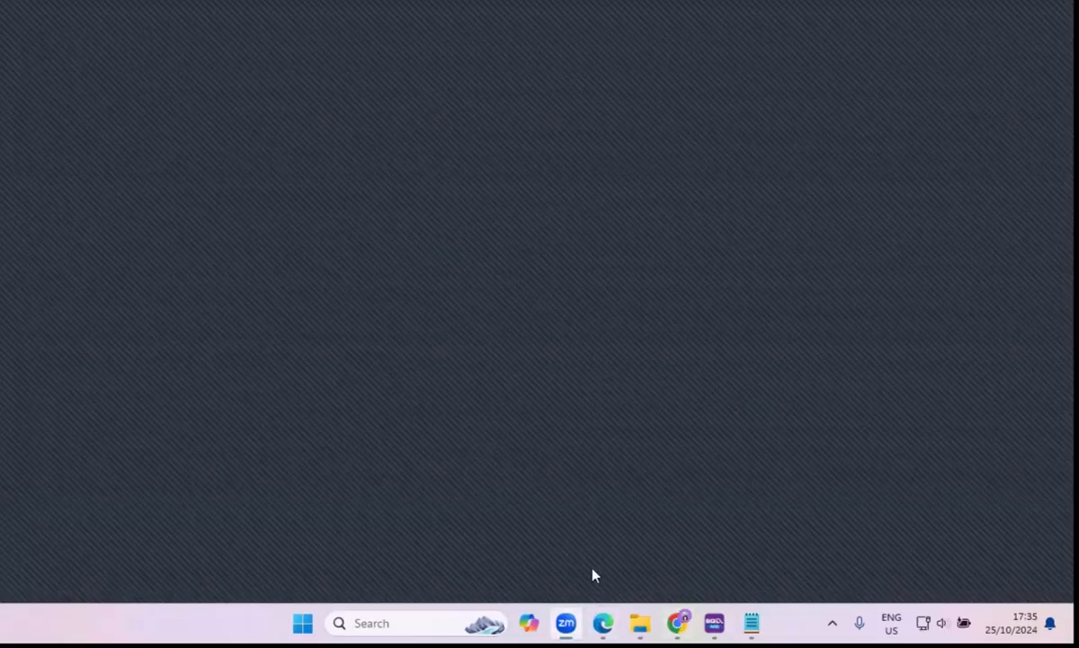
click(972, 12)
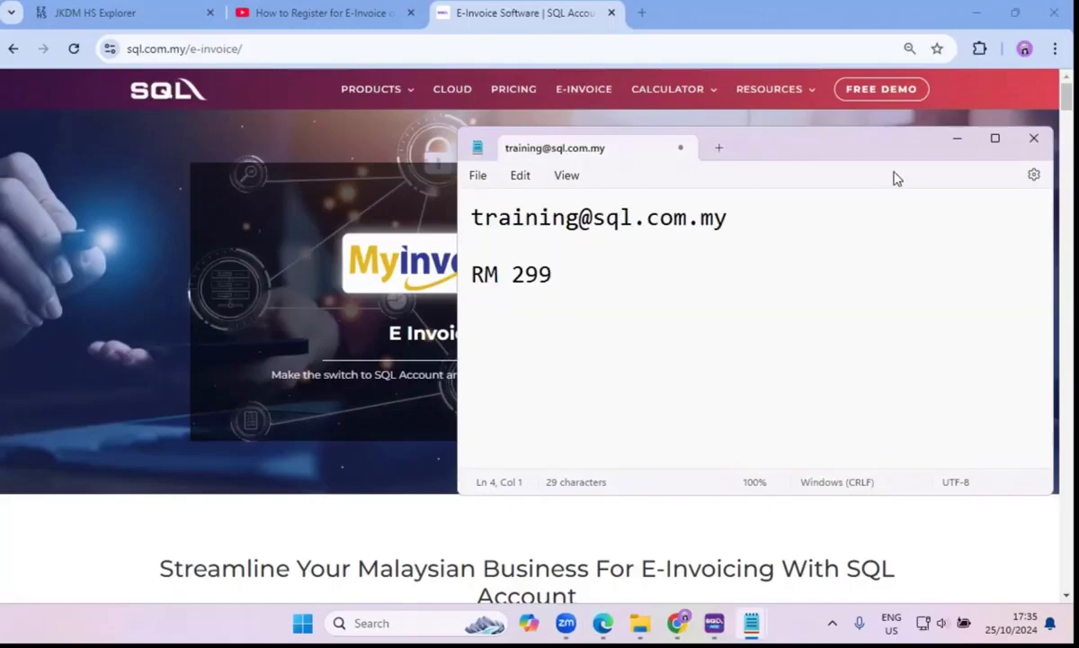
click(957, 138)
click(979, 13)
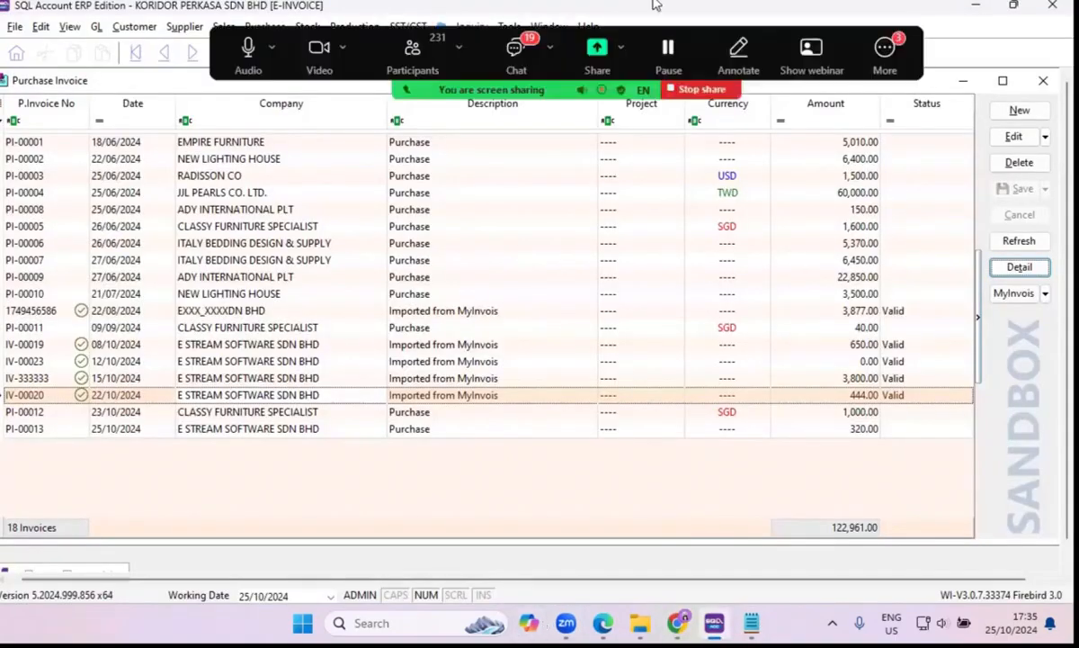
click(486, 77)
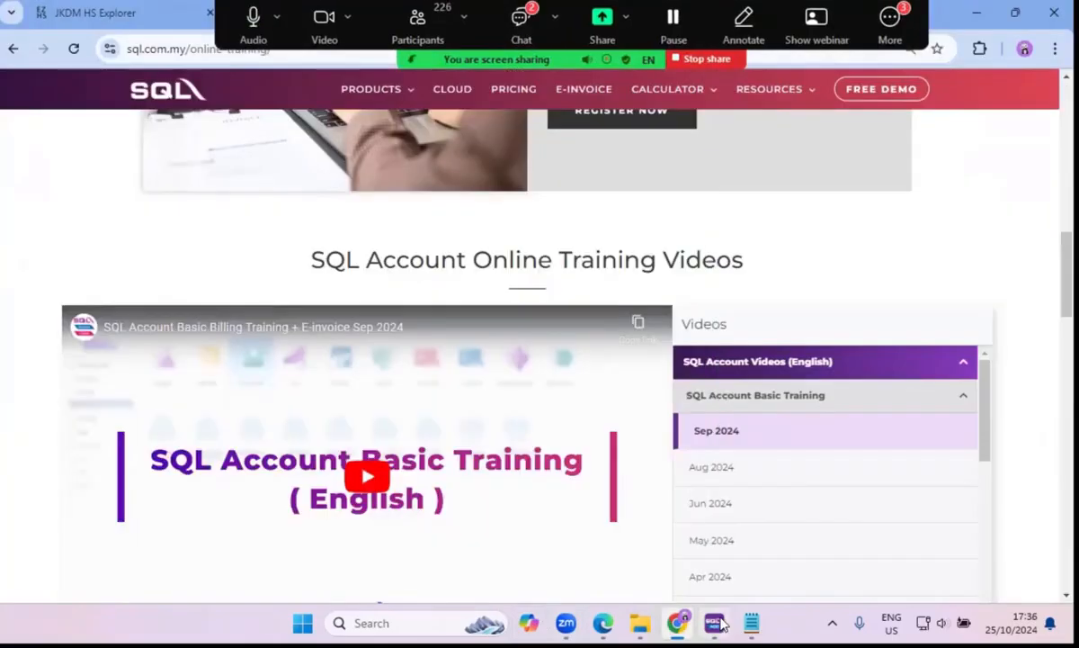
mouse_move(719, 622)
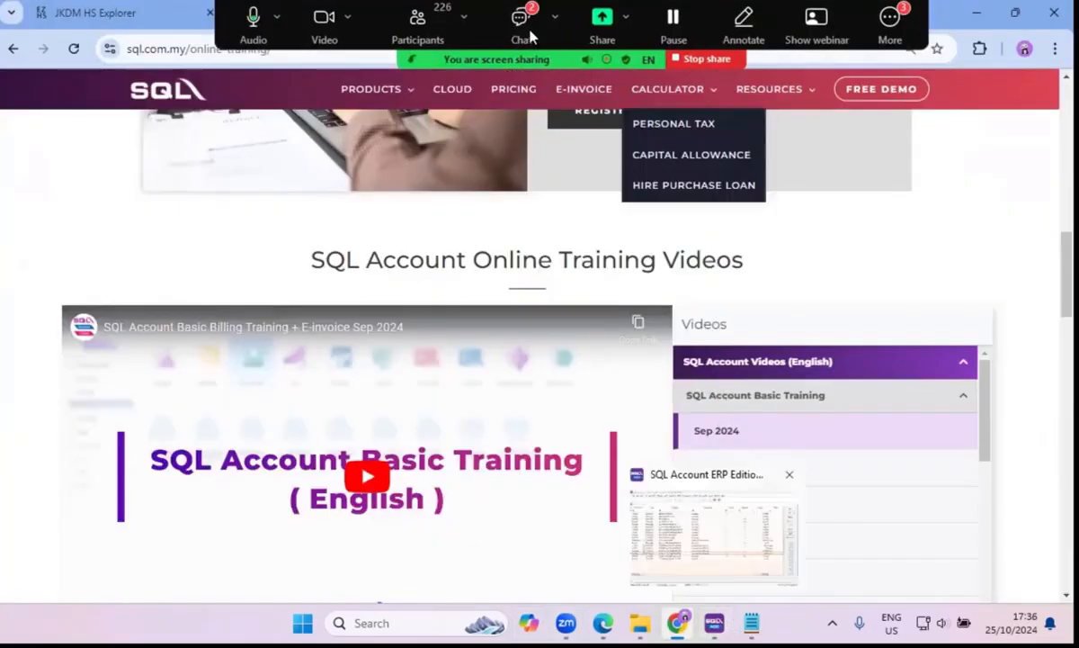
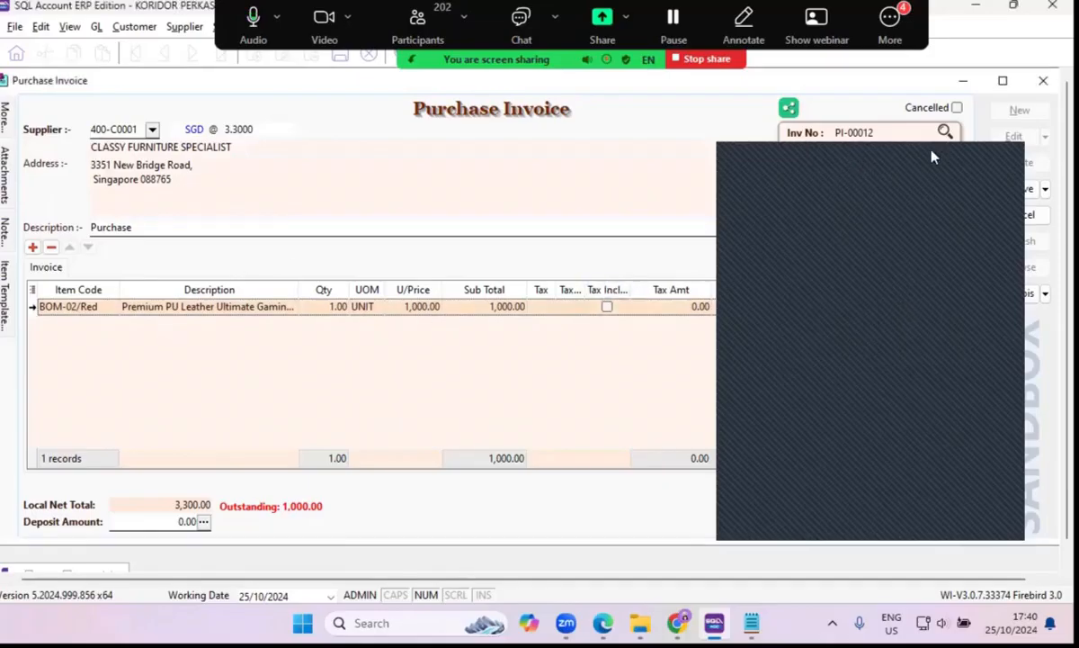
Clear the item code from the Premium PU Leather line of the CLASSY FURNITURE SPECIALIST purchase invoice.
click(81, 307)
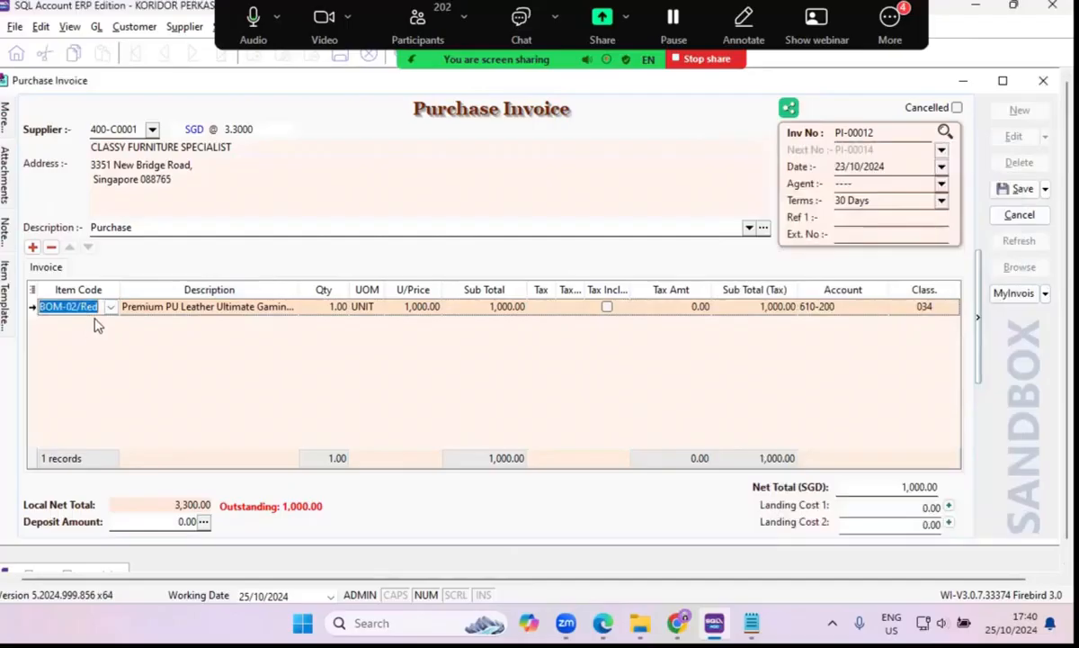
key(BackSpace)
key(Tab)
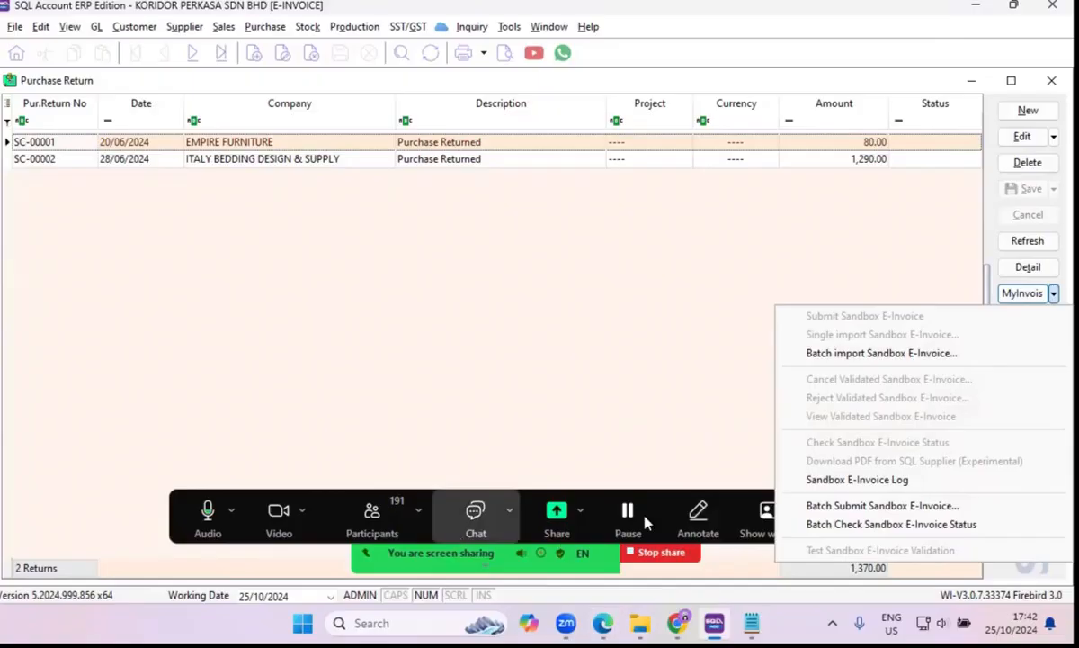
Check the Zoom meeting chat and return to the purchase return list.
click(475, 510)
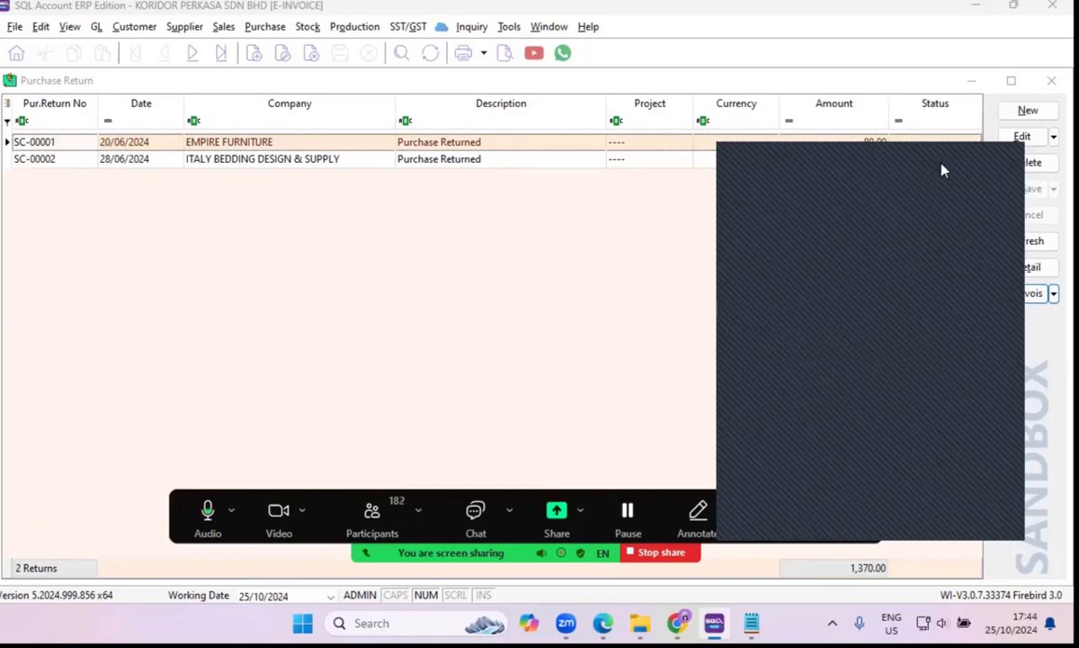
click(635, 369)
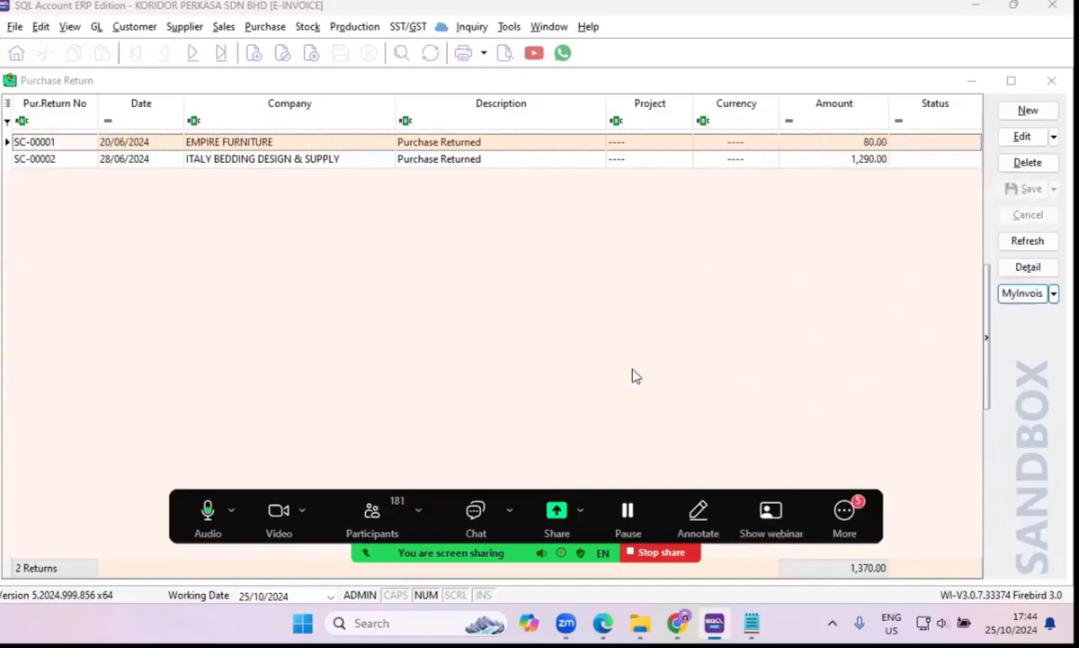
Open the ITALY BEDDING DESIGN & SUPPLY purchase return and add the Location and More Description columns to its item grid.
double_click(293, 159)
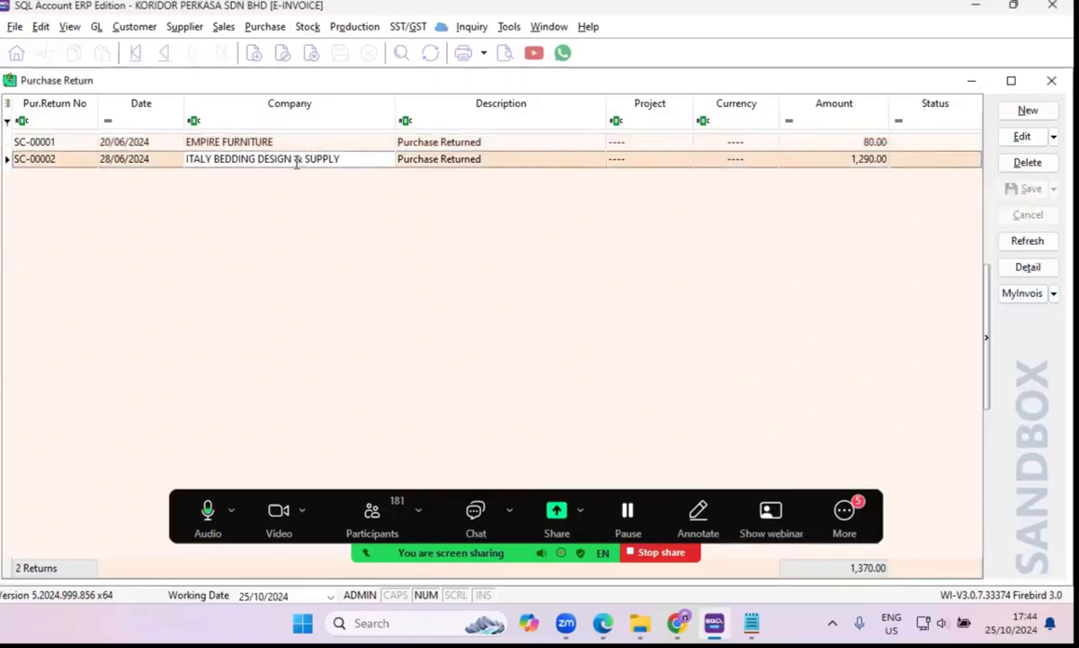
click(41, 297)
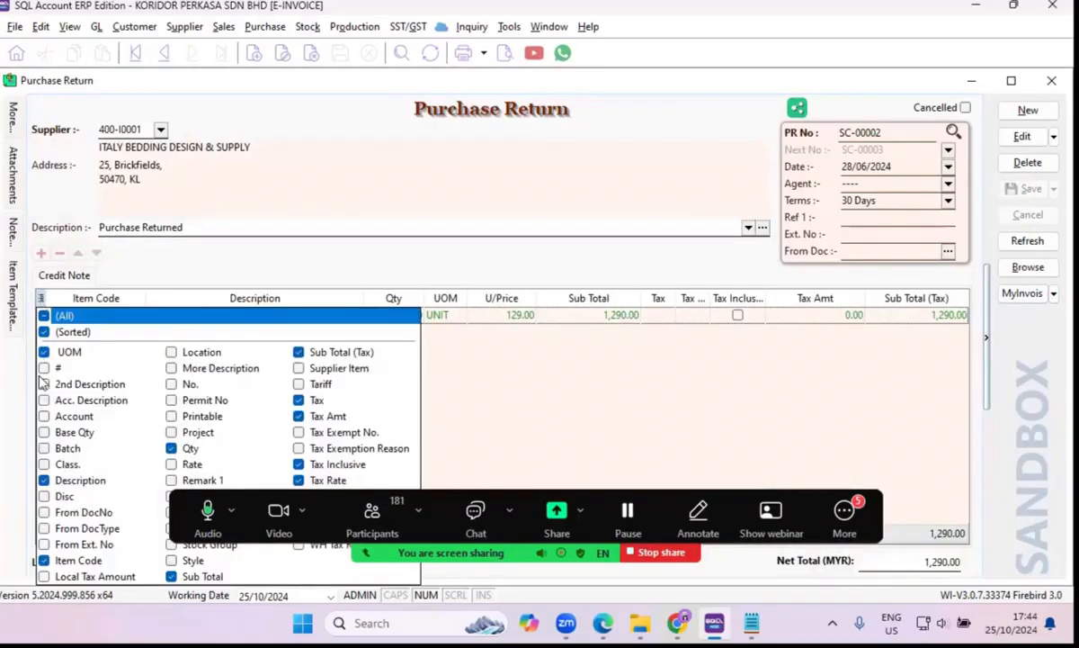
click(171, 352)
click(171, 368)
click(591, 428)
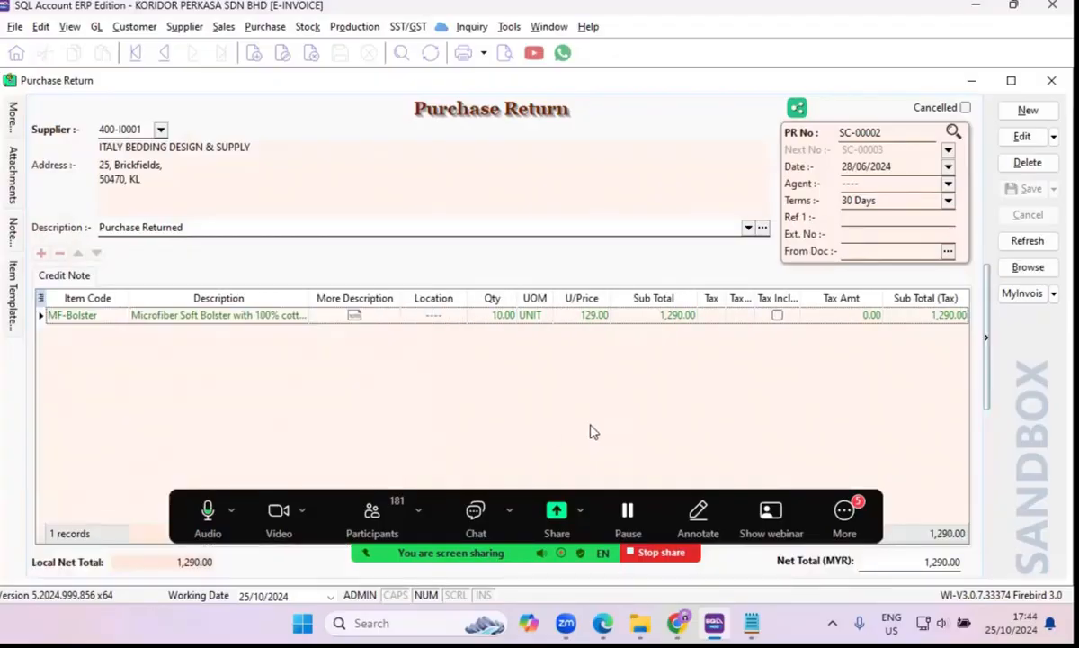
Save the purchase return's item grid layout under the name pr as the default layout.
right_click(407, 306)
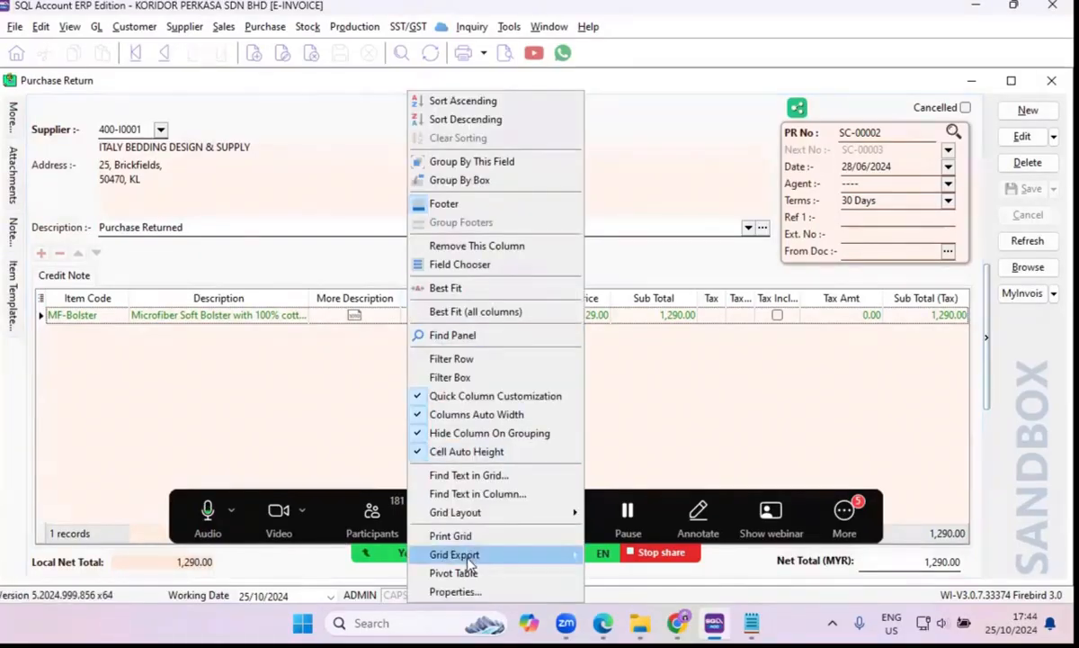
mouse_move(468, 512)
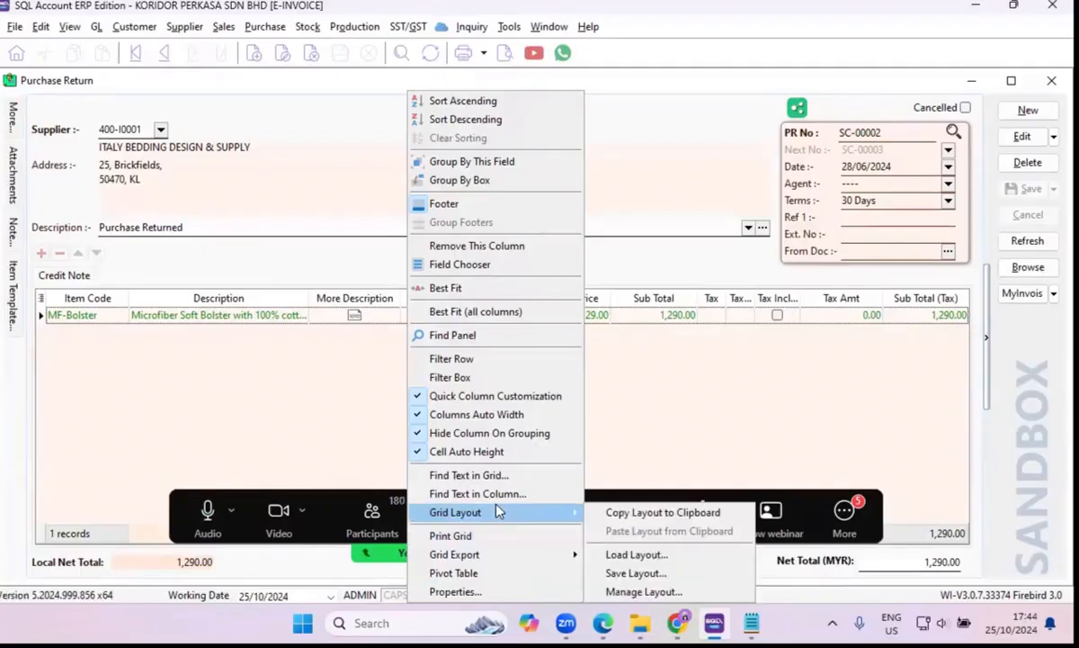
click(645, 577)
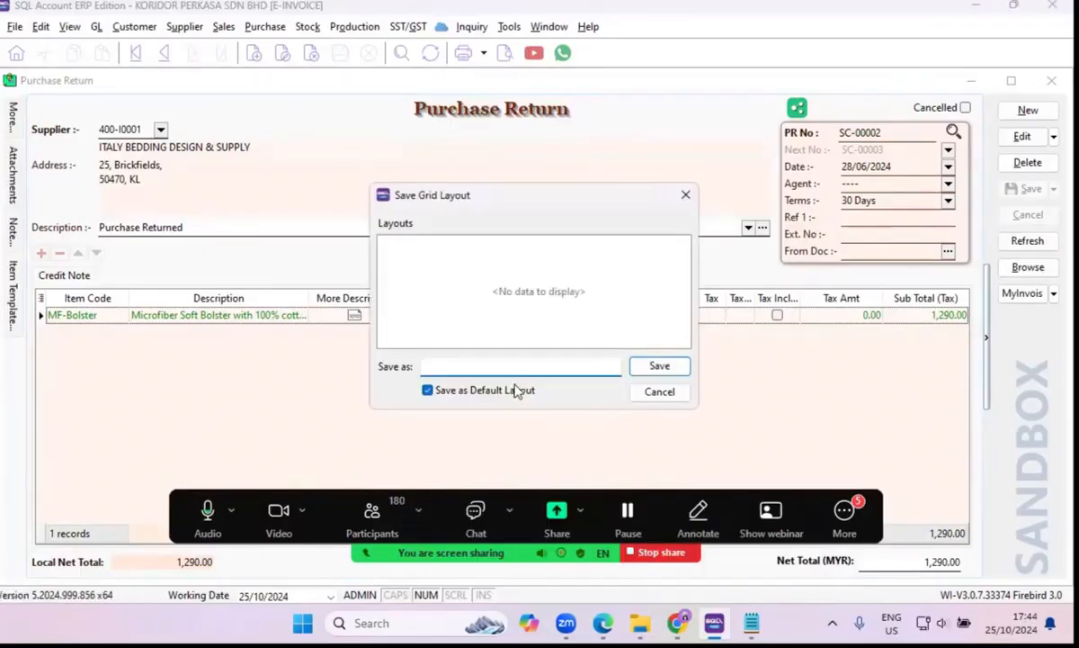
text(pr)
click(659, 366)
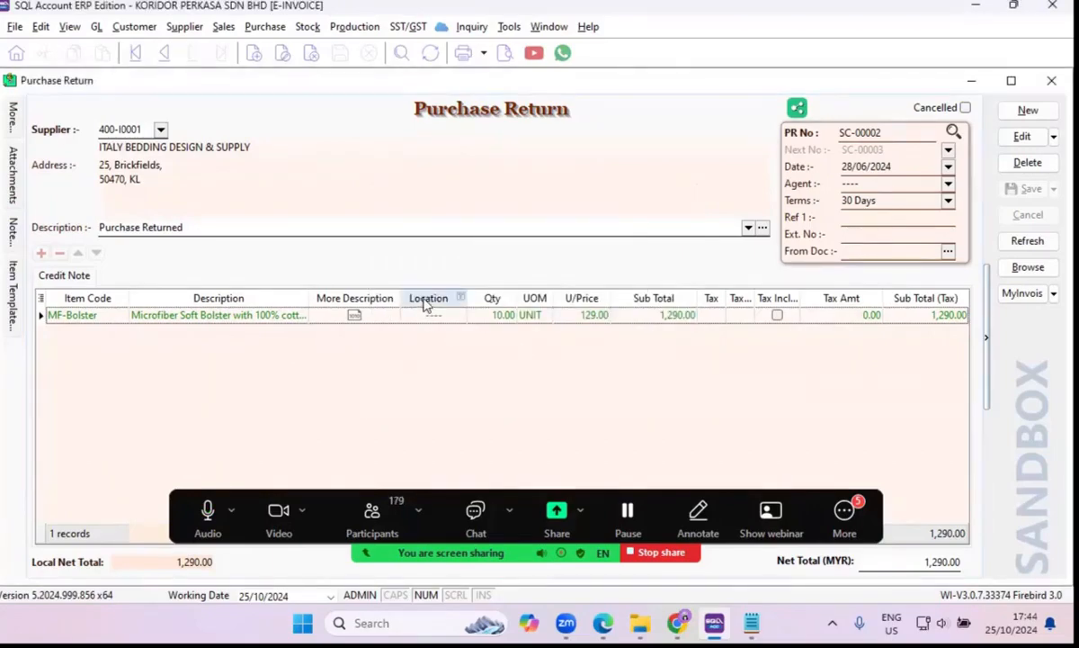
Close the purchase return window and reopen the ITALY BEDDING DESIGN & SUPPLY return to check its grid columns.
click(1051, 80)
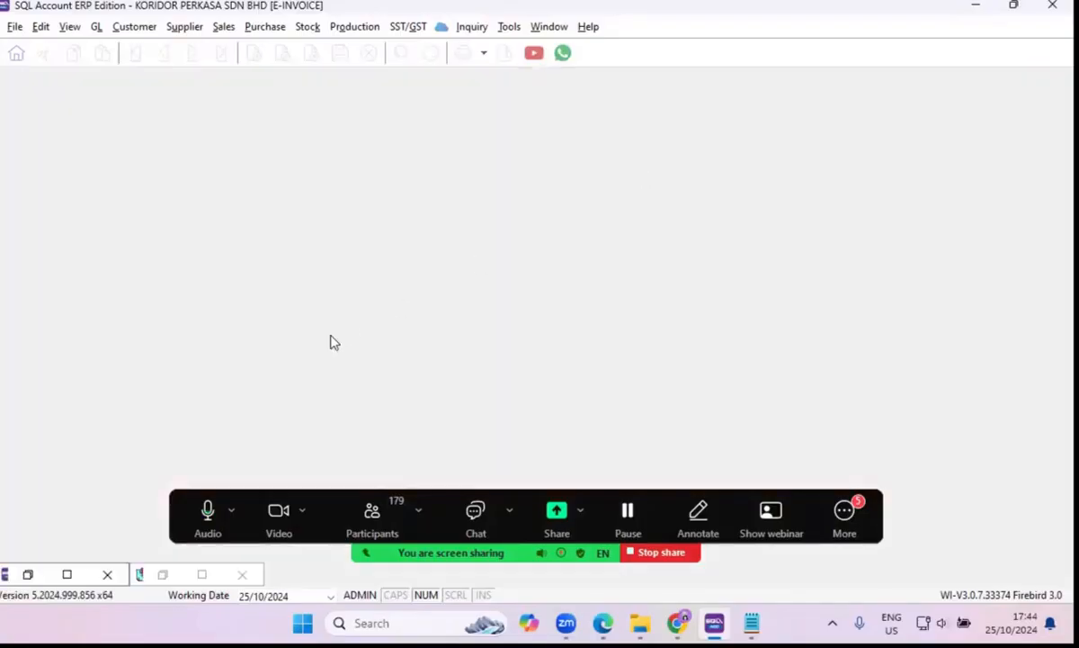
click(266, 27)
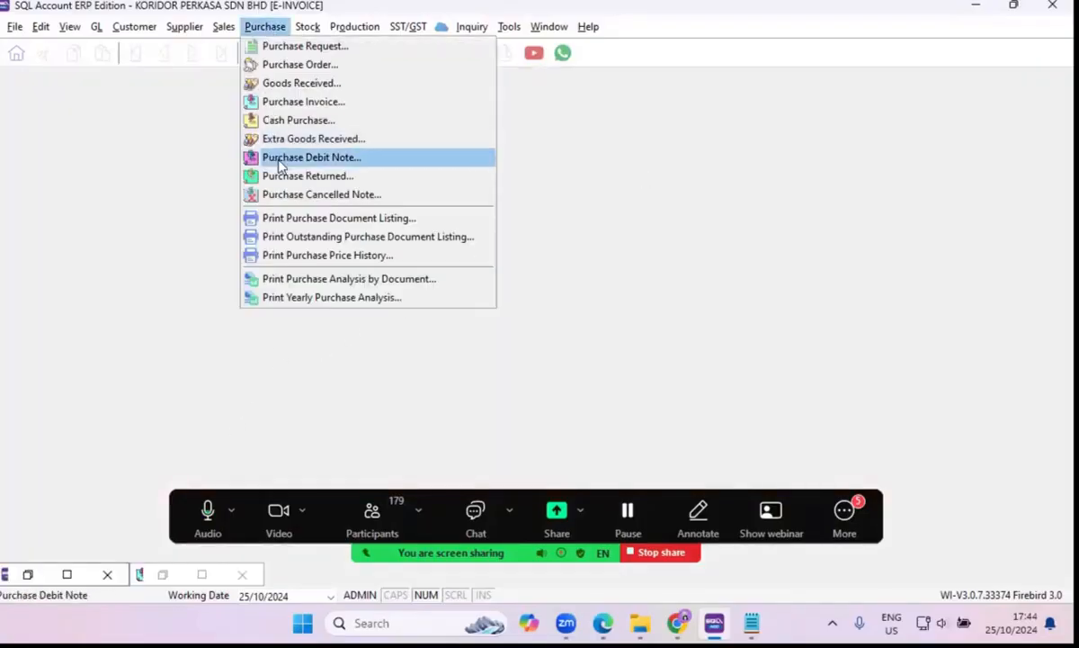
click(306, 175)
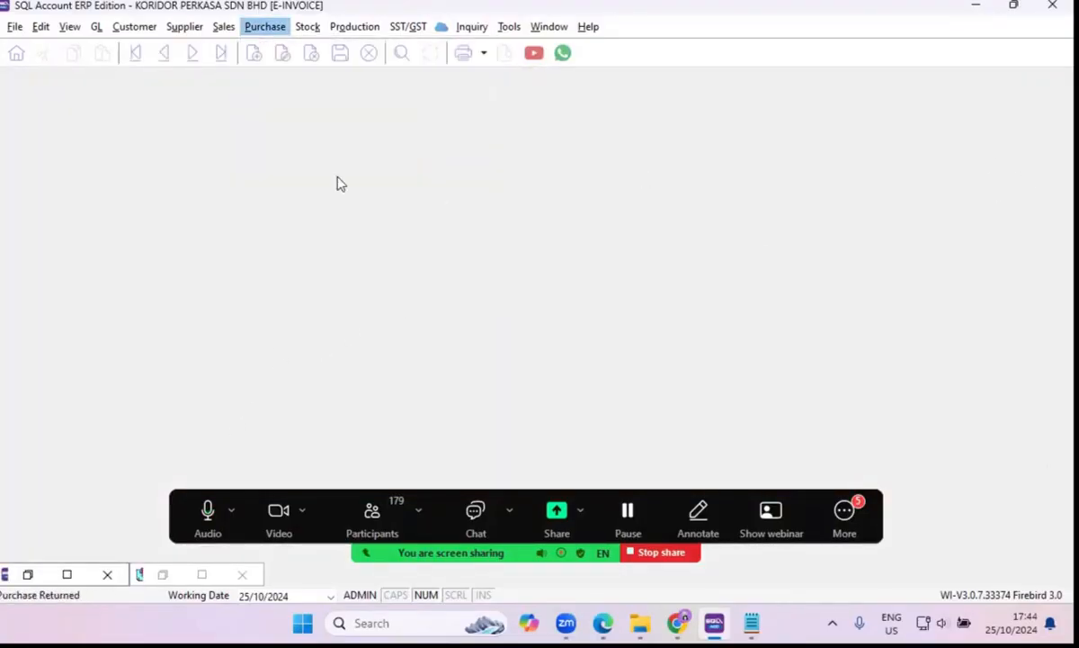
double_click(332, 162)
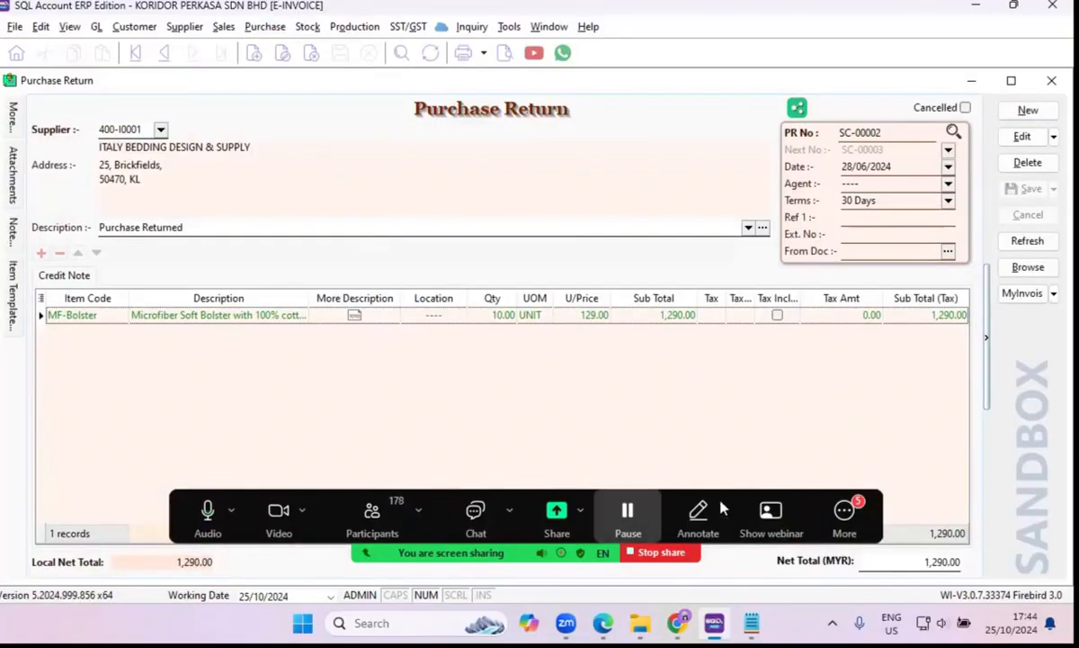
Open the additional Zoom meeting options.
click(853, 526)
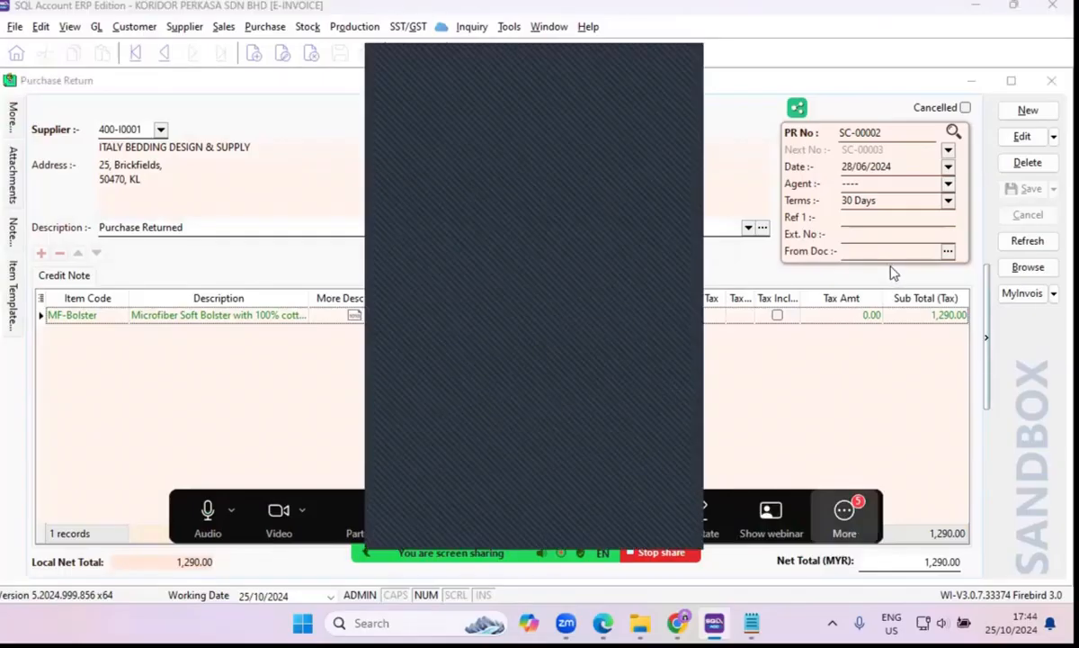